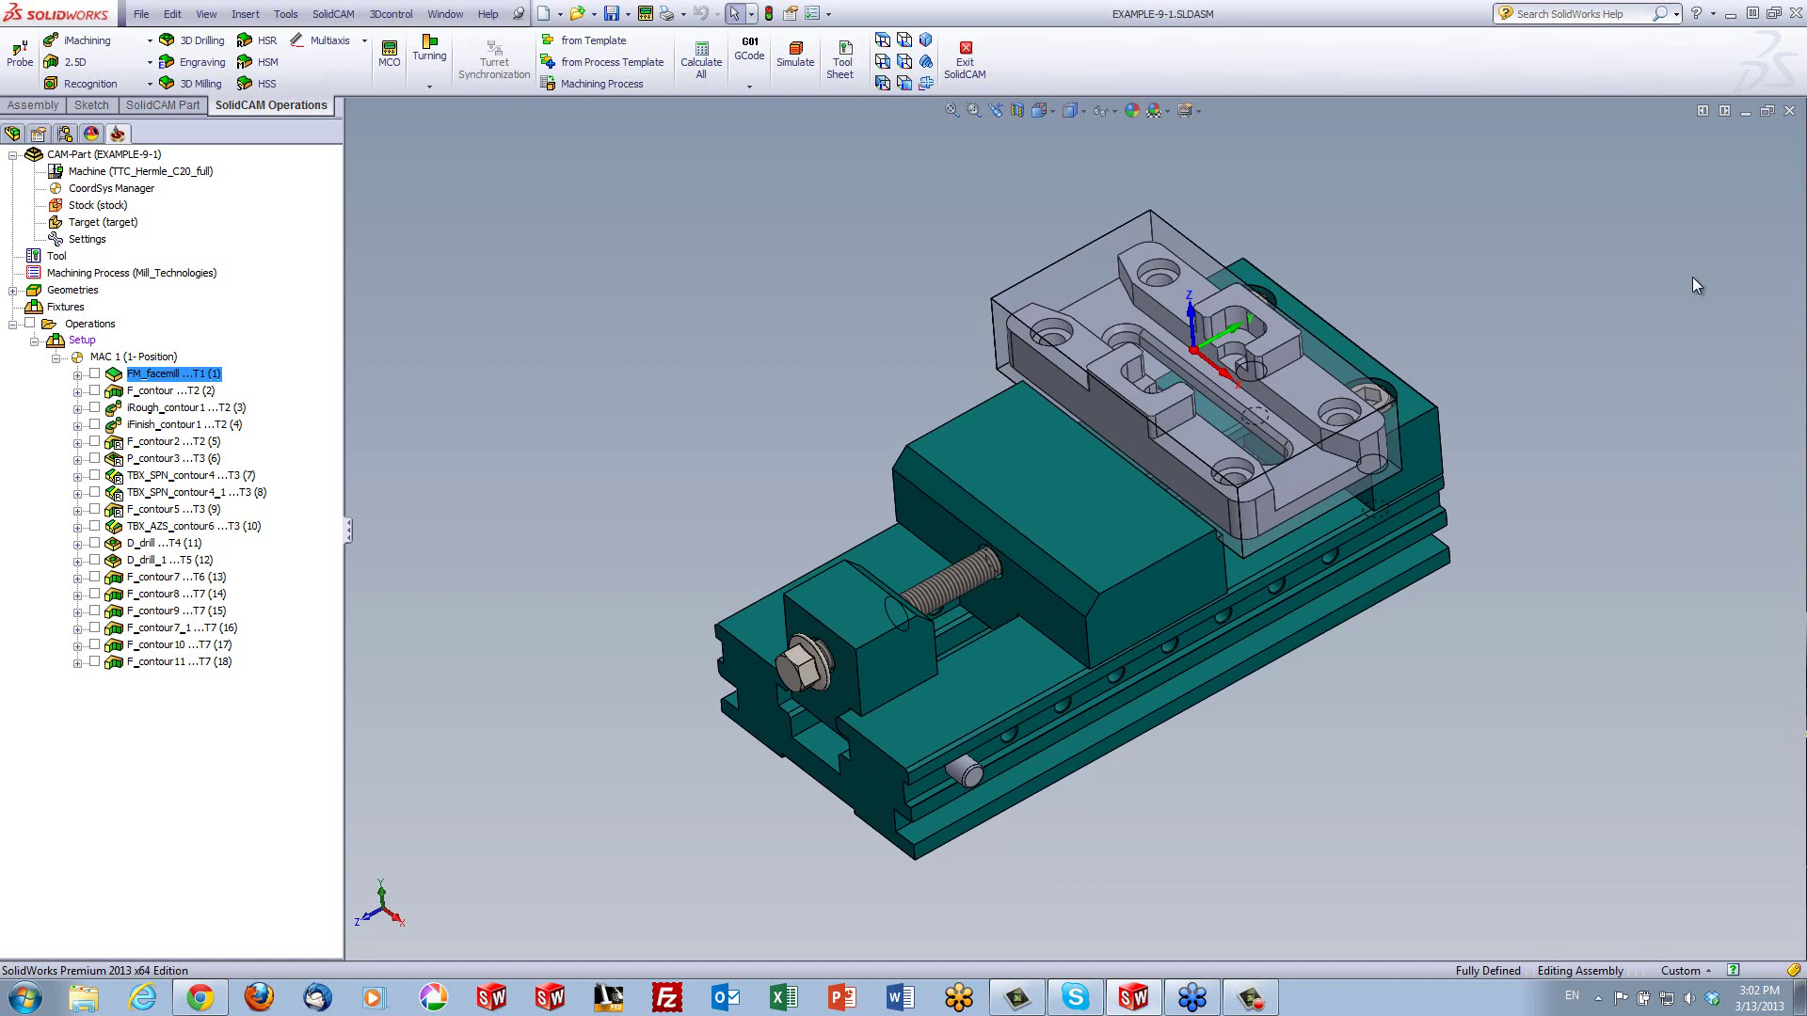
Open the FM_facemill operation and display its facemill geometry on the stock model
{"action": "scroll", "coordinate": [1533, 272], "scroll_direction": "down", "scroll_amount": 3}
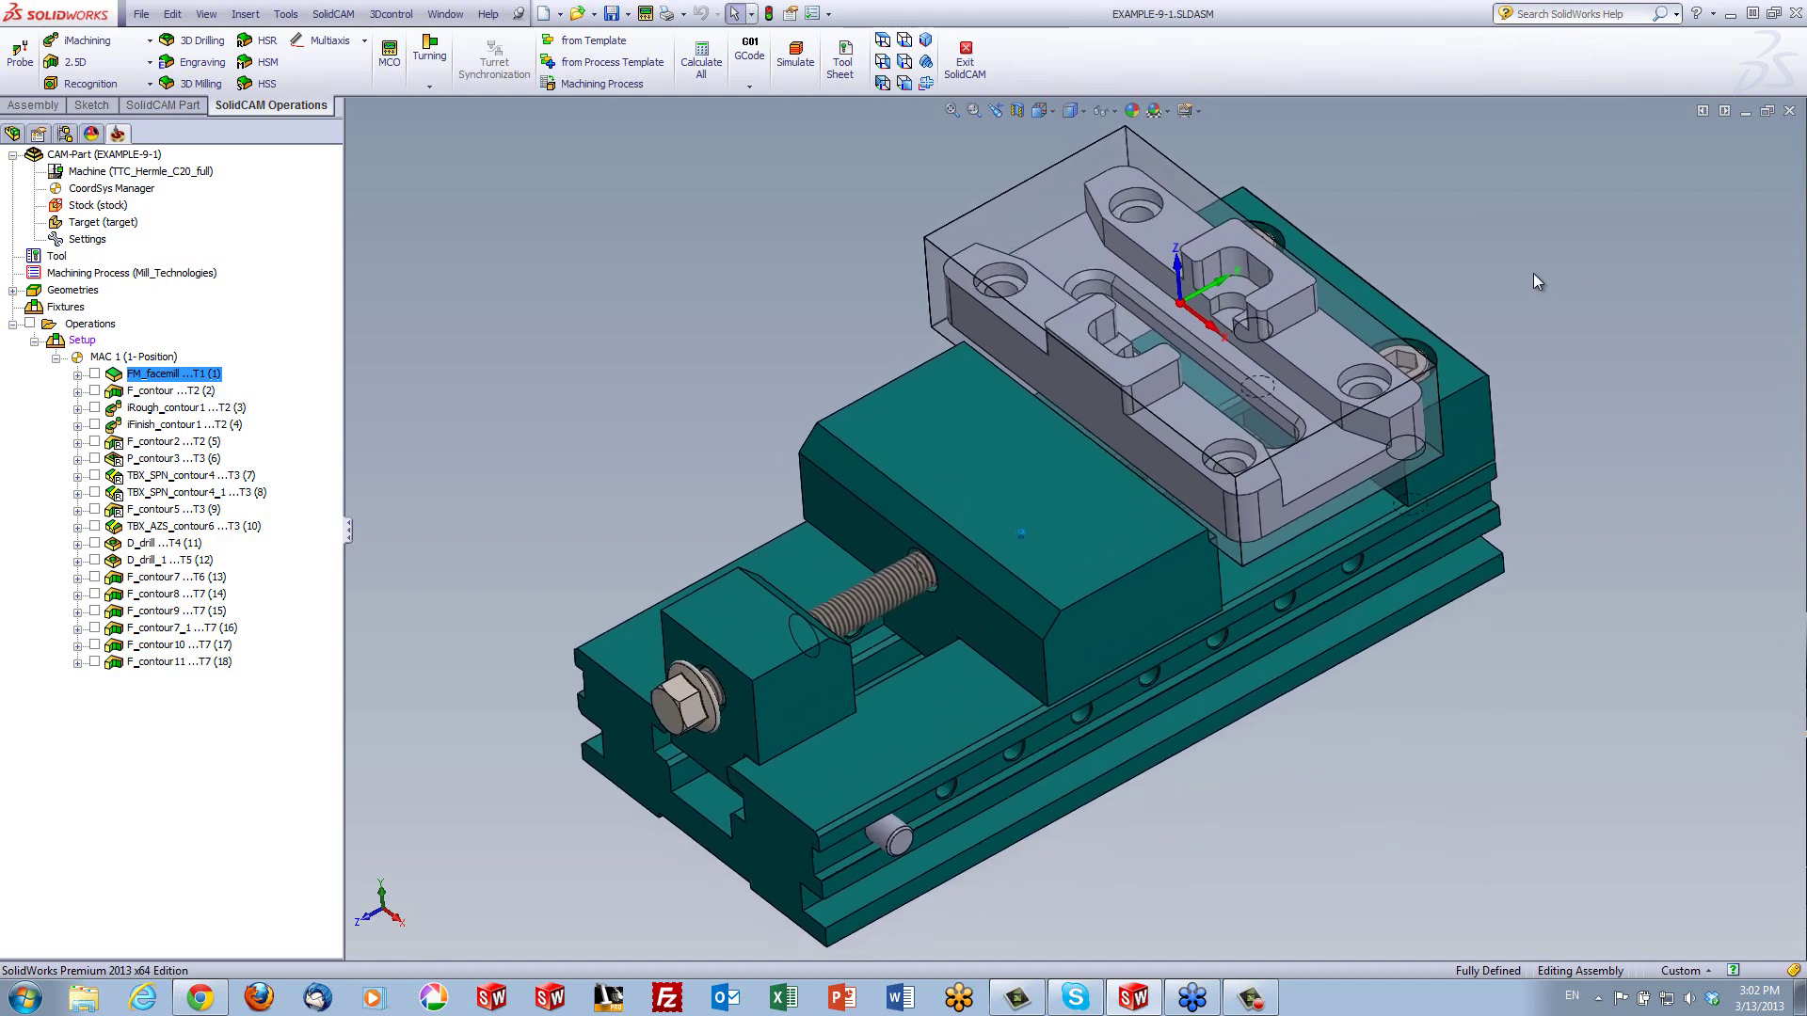
{"action": "scroll", "coordinate": [1533, 273], "scroll_direction": "down", "scroll_amount": 4}
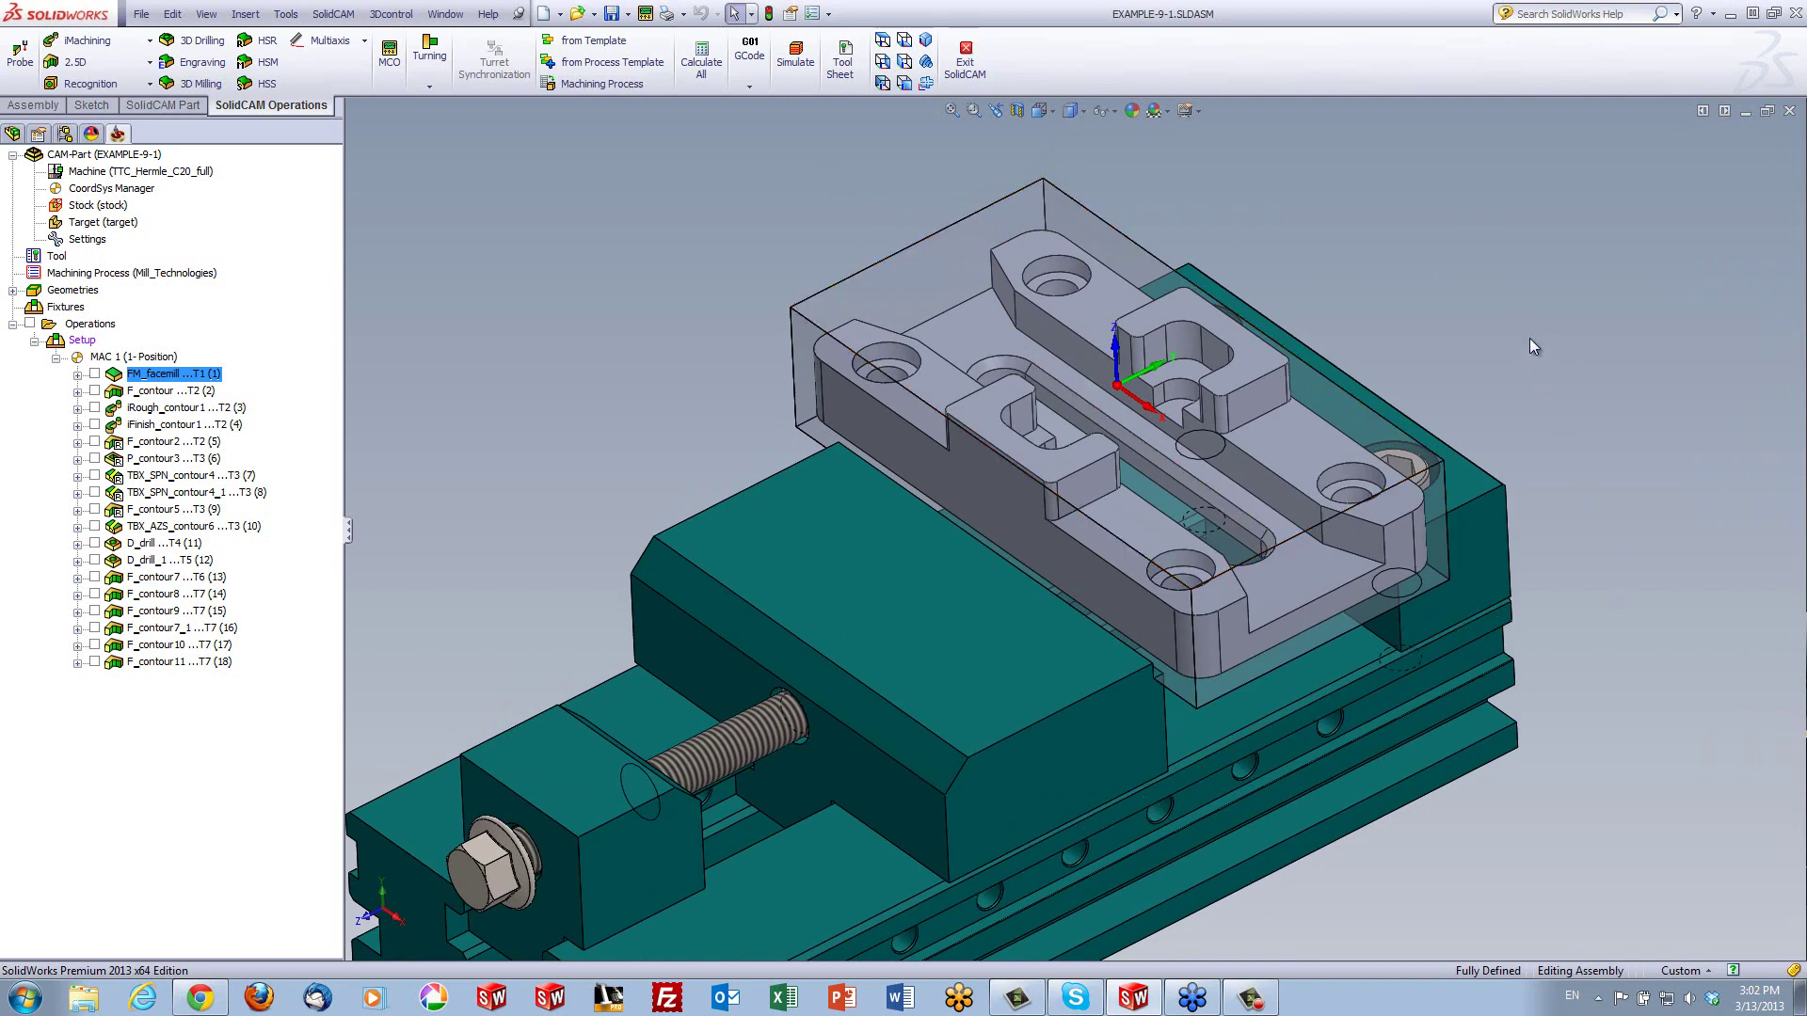
{"action": "left_click", "coordinate": [933, 233]}
{"action": "left_click", "coordinate": [1440, 198]}
{"action": "double_click", "coordinate": [155, 374]}
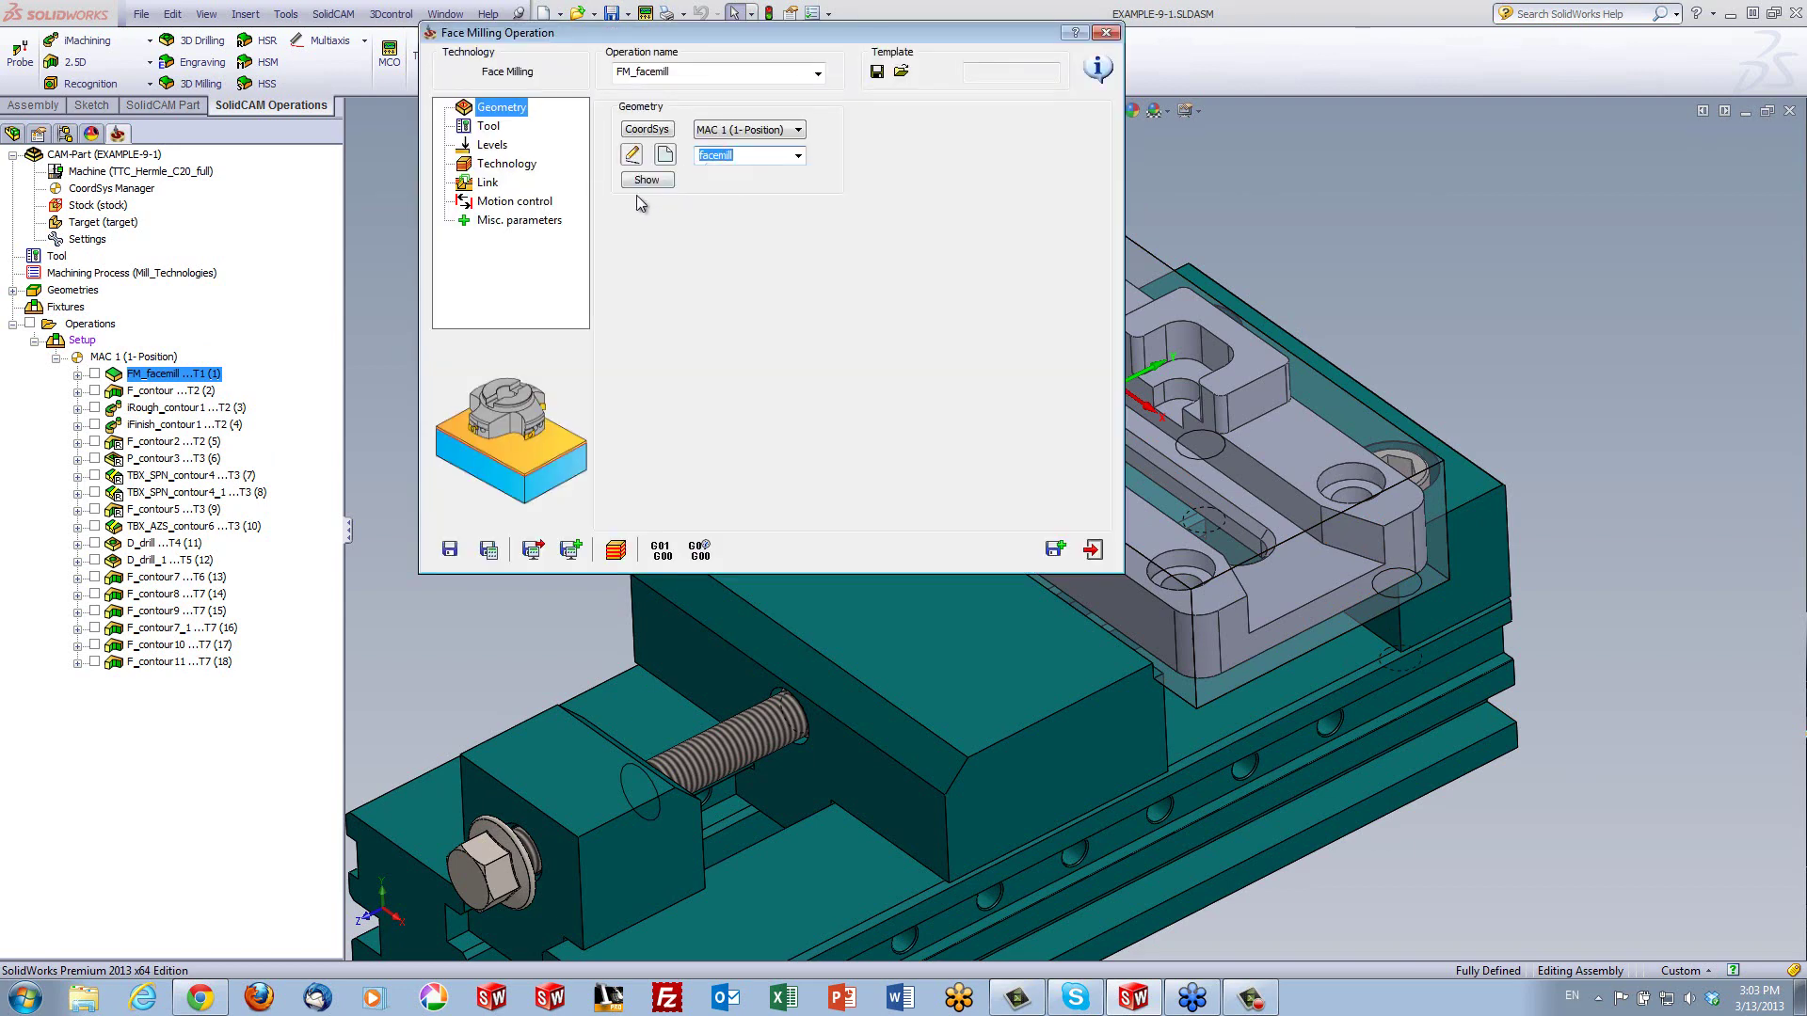
{"action": "left_click", "coordinate": [646, 181]}
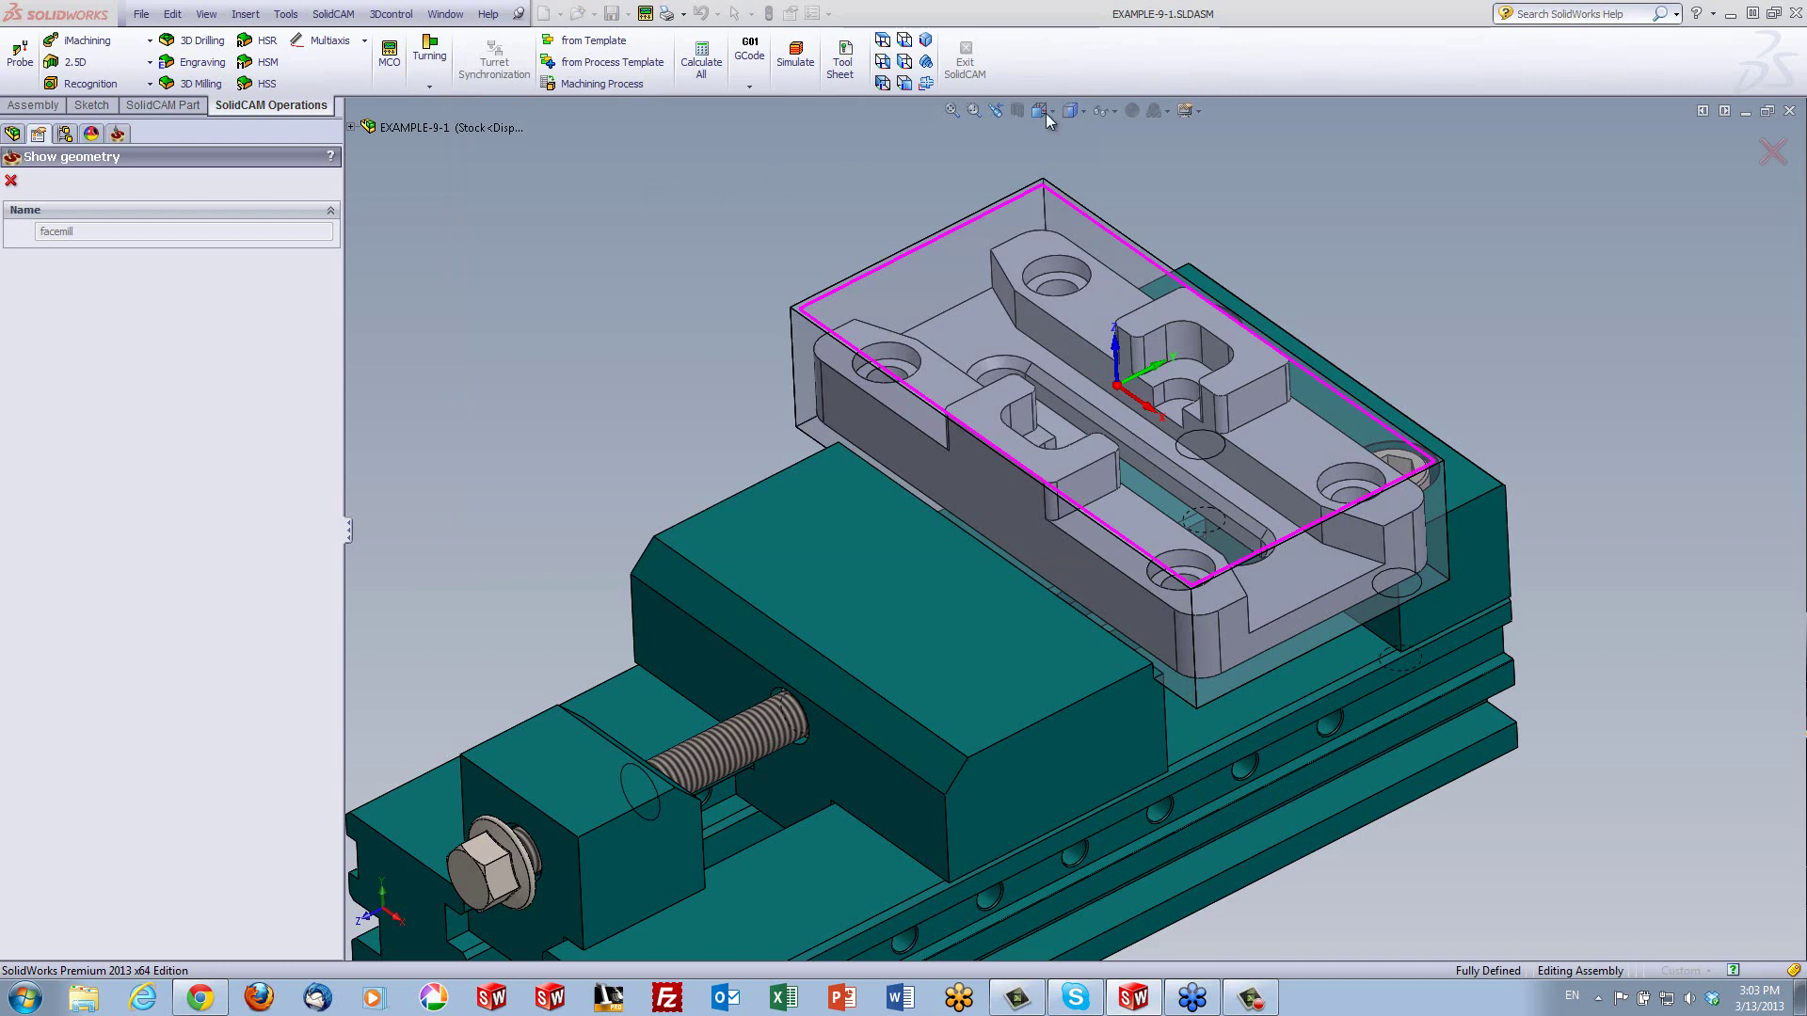
{"action": "left_click", "coordinate": [11, 181]}
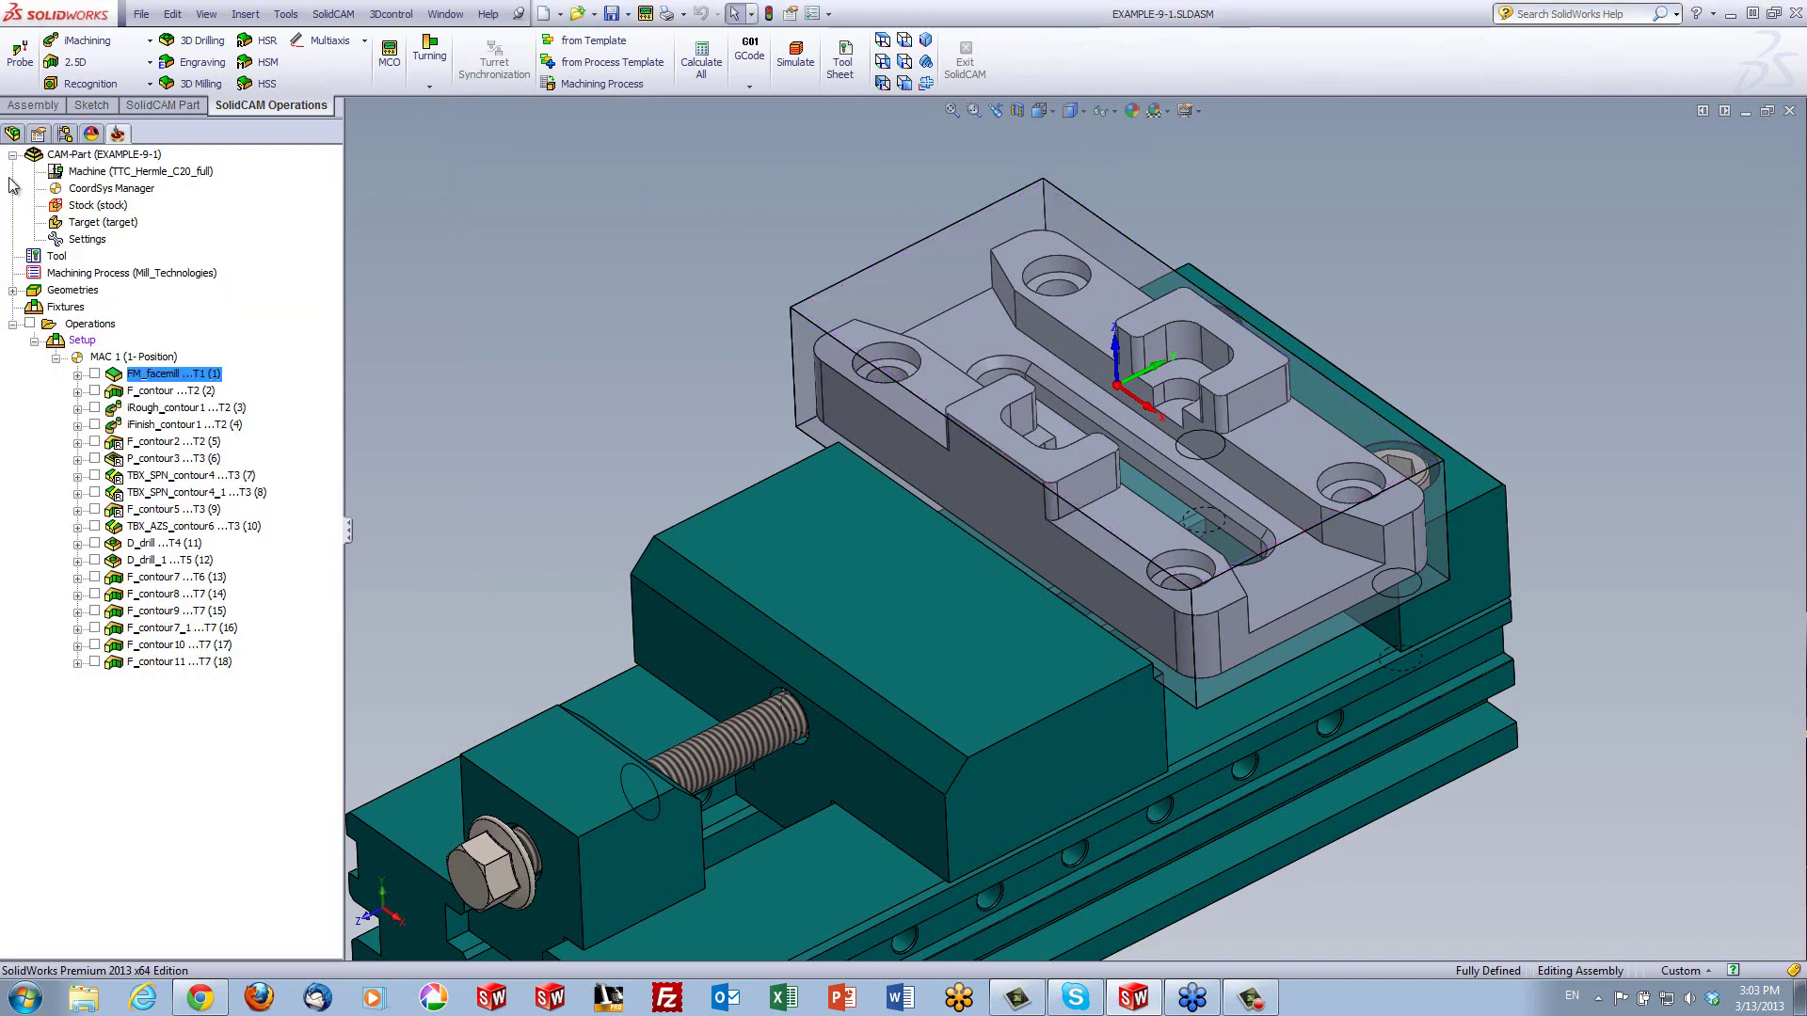
Review the face milling operation's tool diameter, milling levels, and technology settings including the floor offset
{"action": "left_click", "coordinate": [486, 128]}
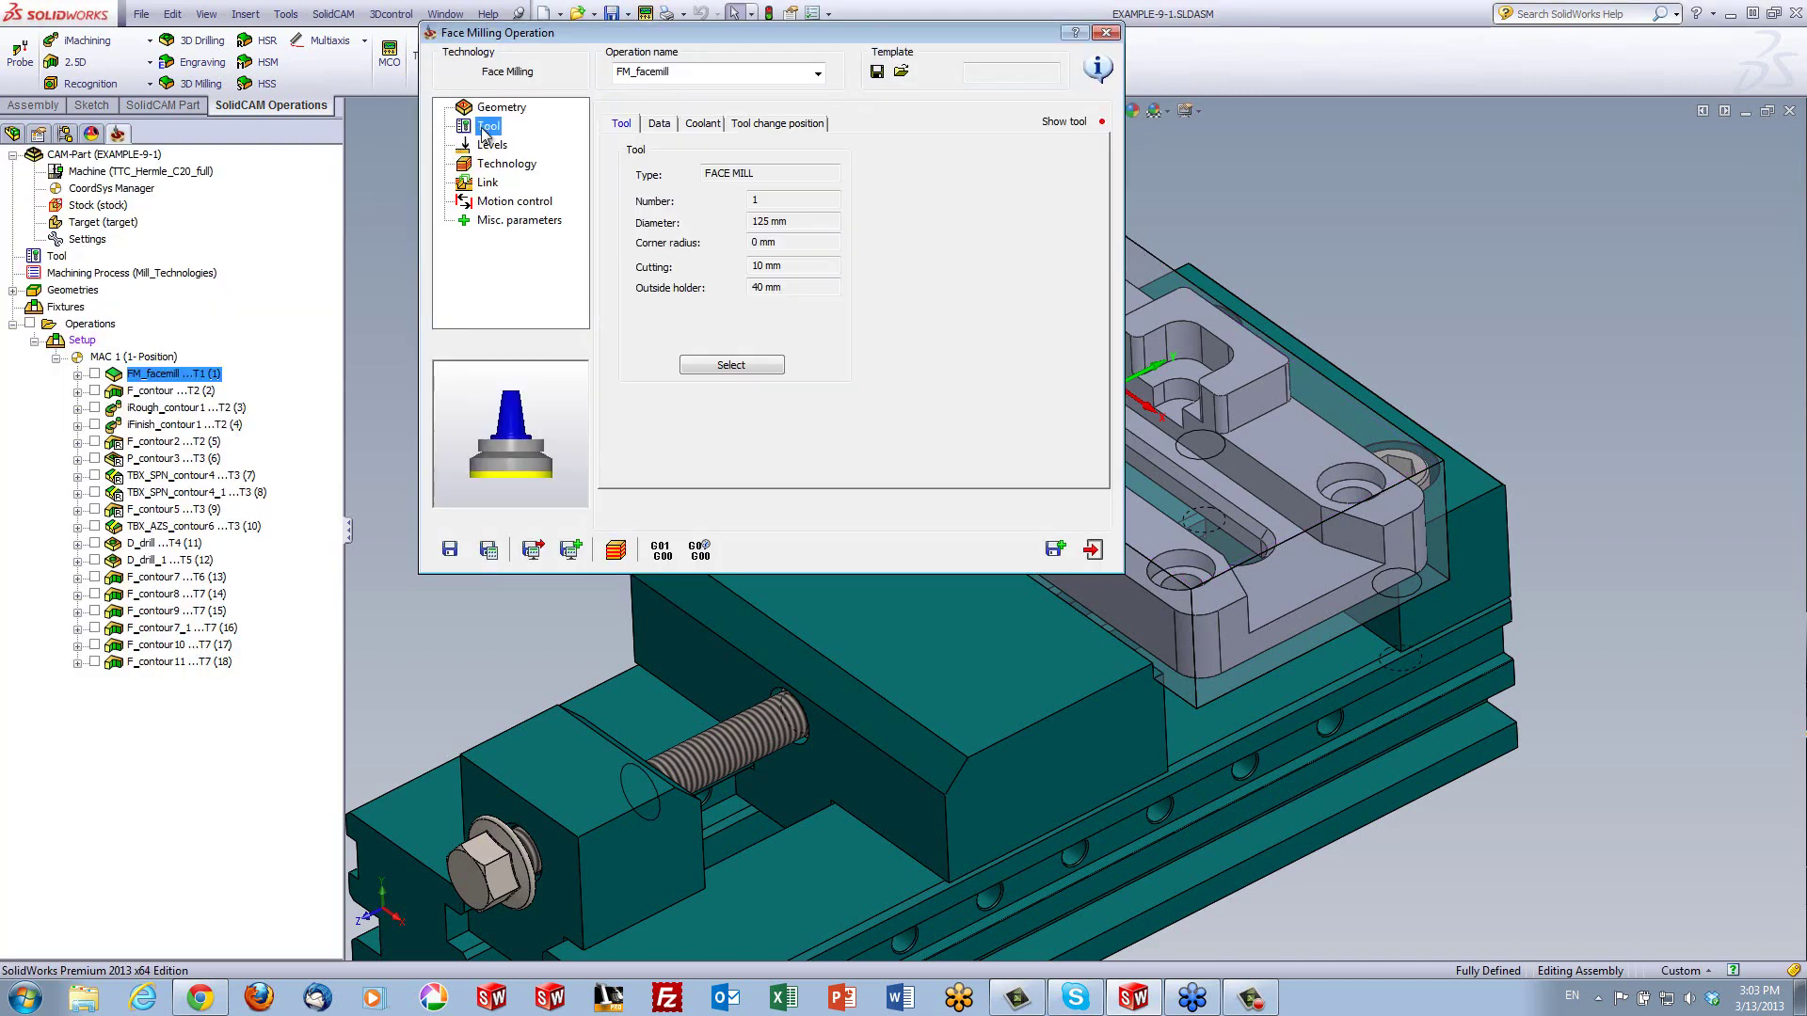
{"action": "left_click", "coordinate": [794, 223]}
{"action": "left_click", "coordinate": [492, 146]}
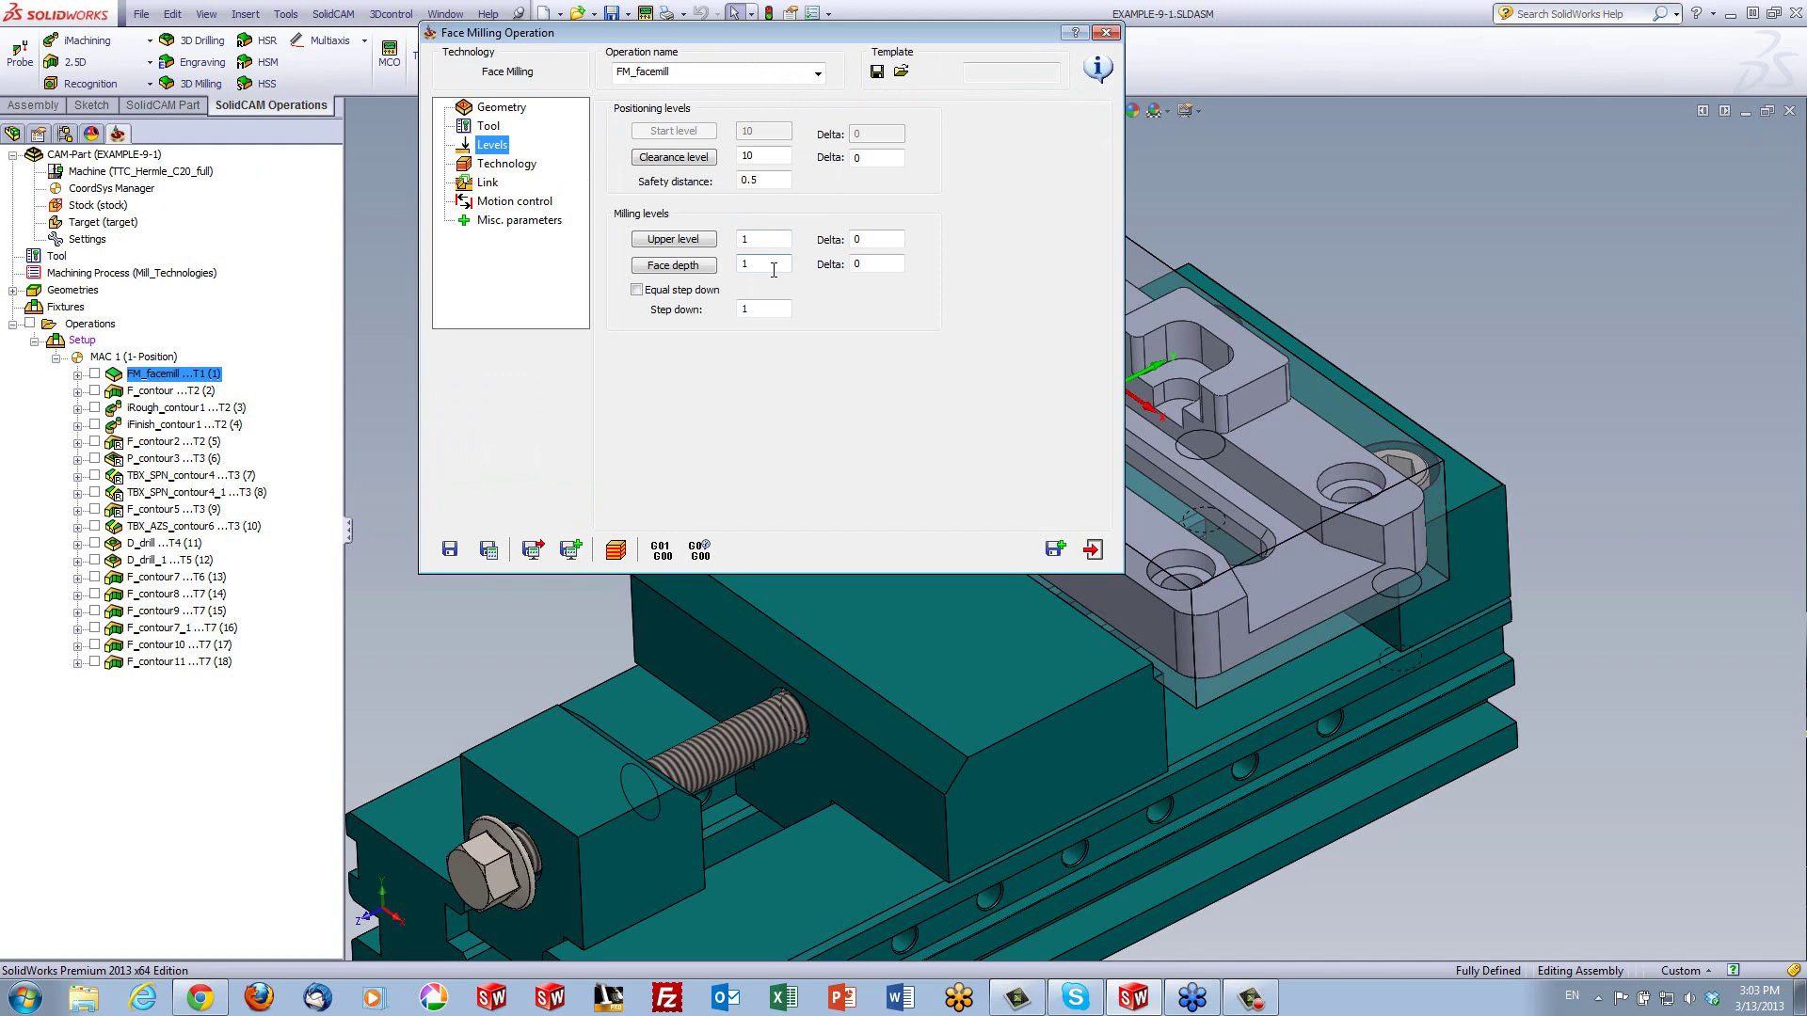
{"action": "left_click", "coordinate": [508, 164]}
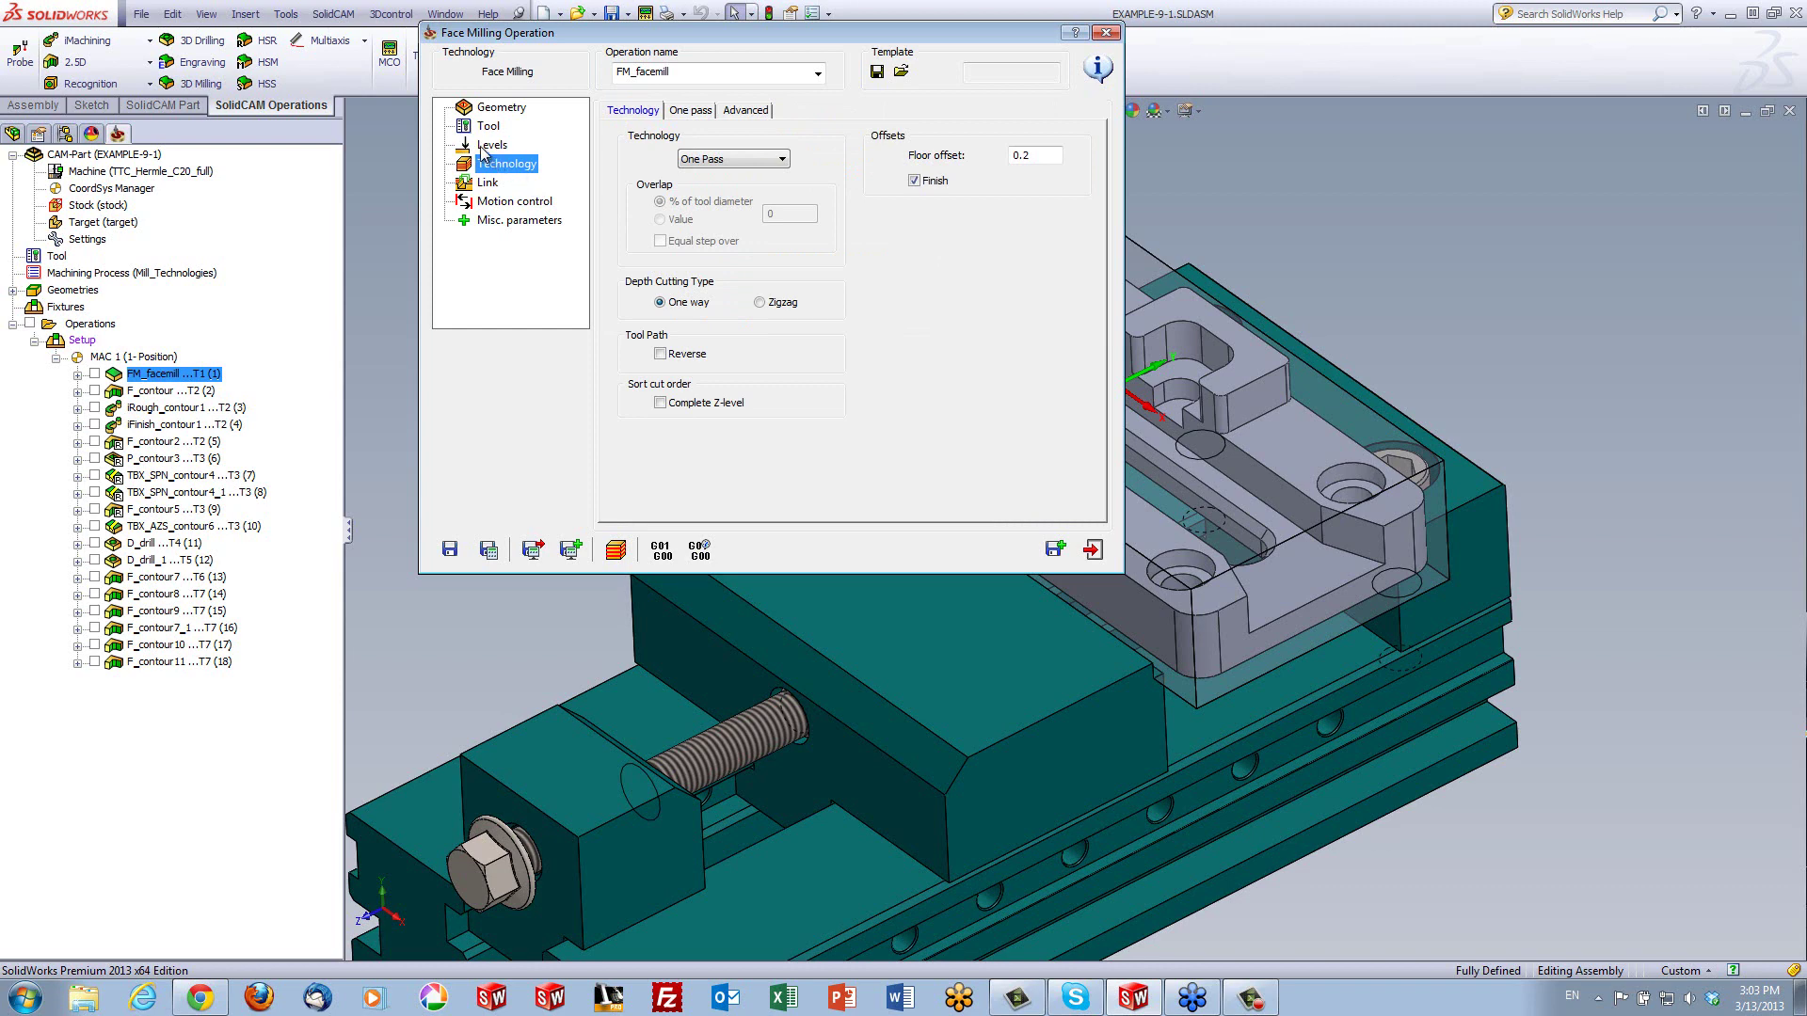
{"action": "left_click", "coordinate": [486, 148]}
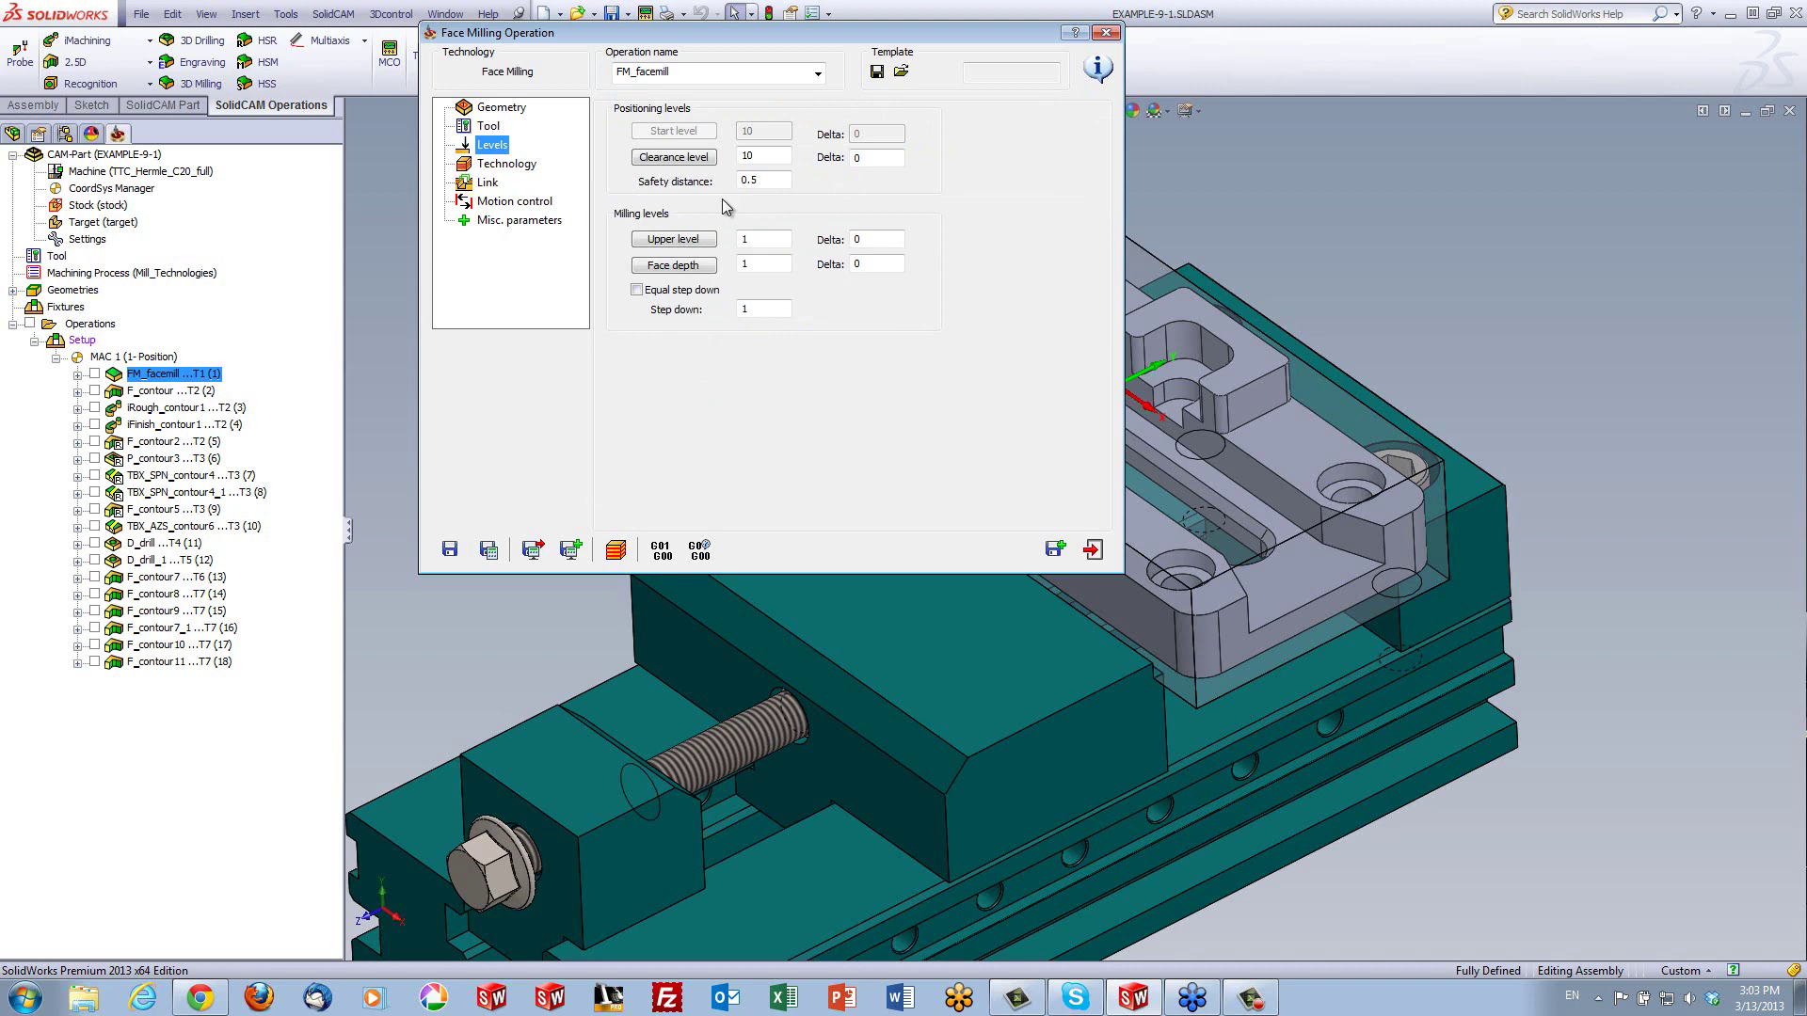
{"action": "left_click", "coordinate": [507, 165]}
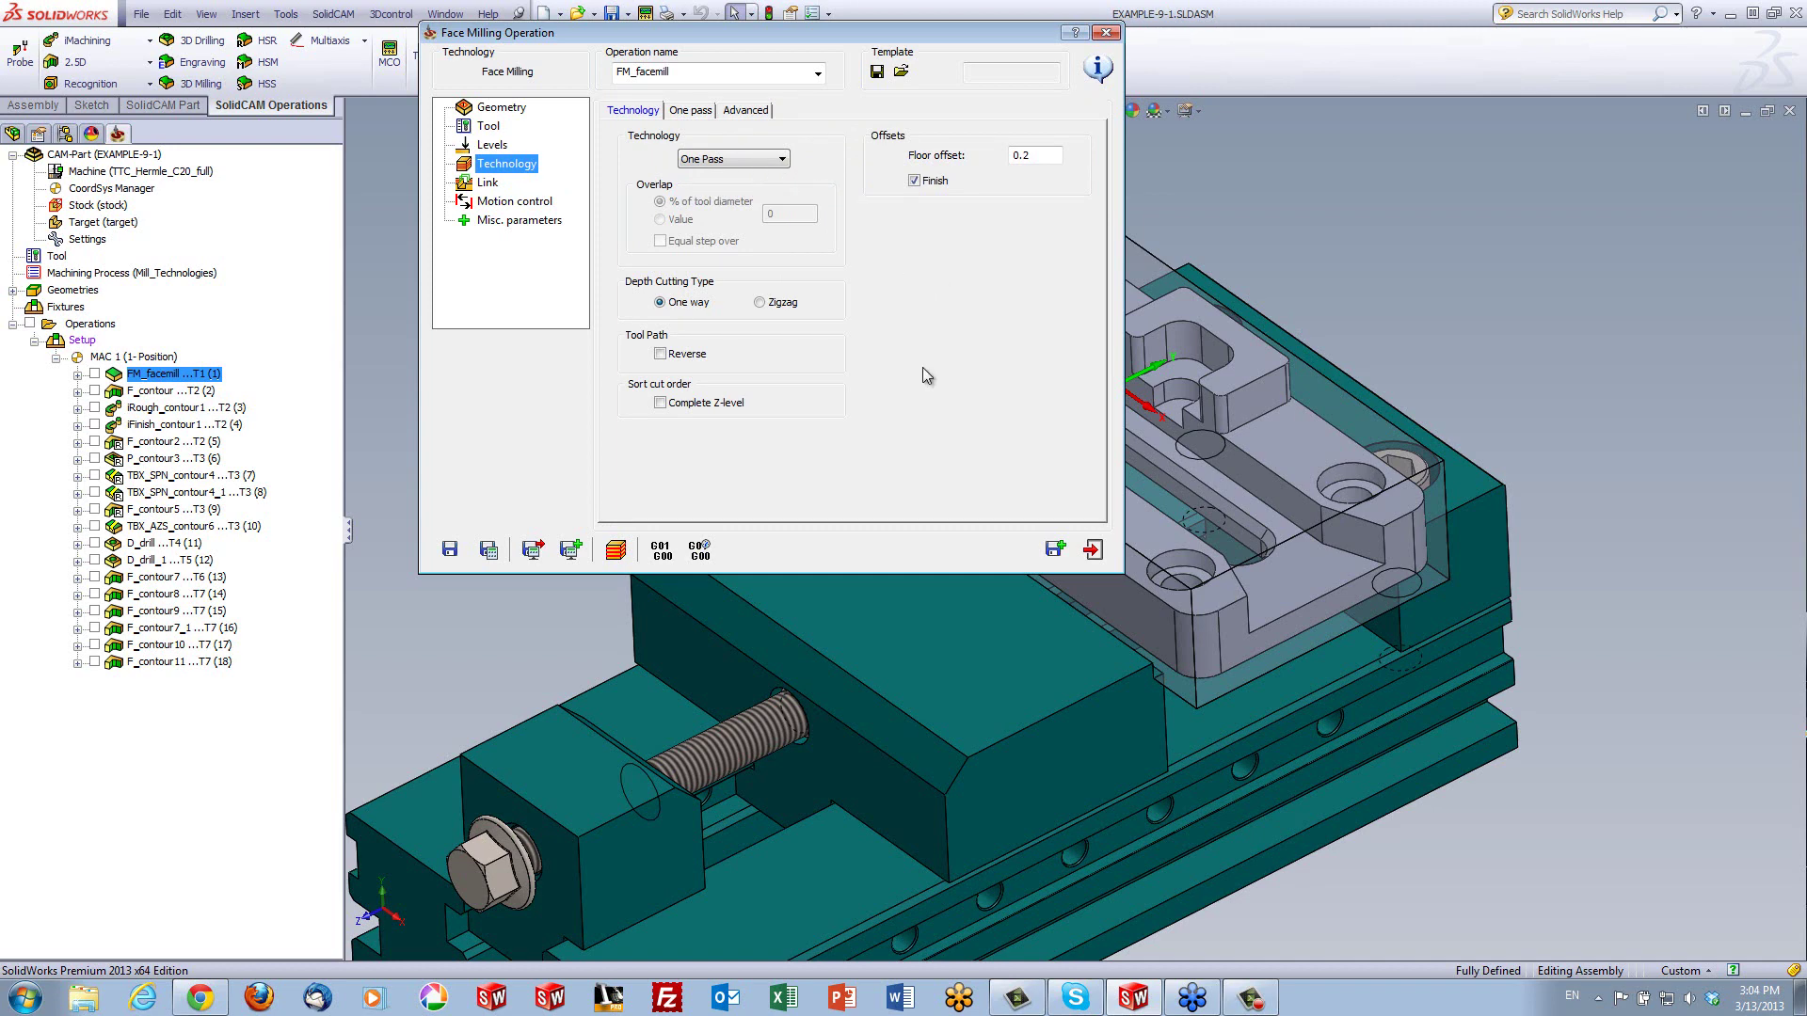
{"action": "left_click", "coordinate": [1033, 157]}
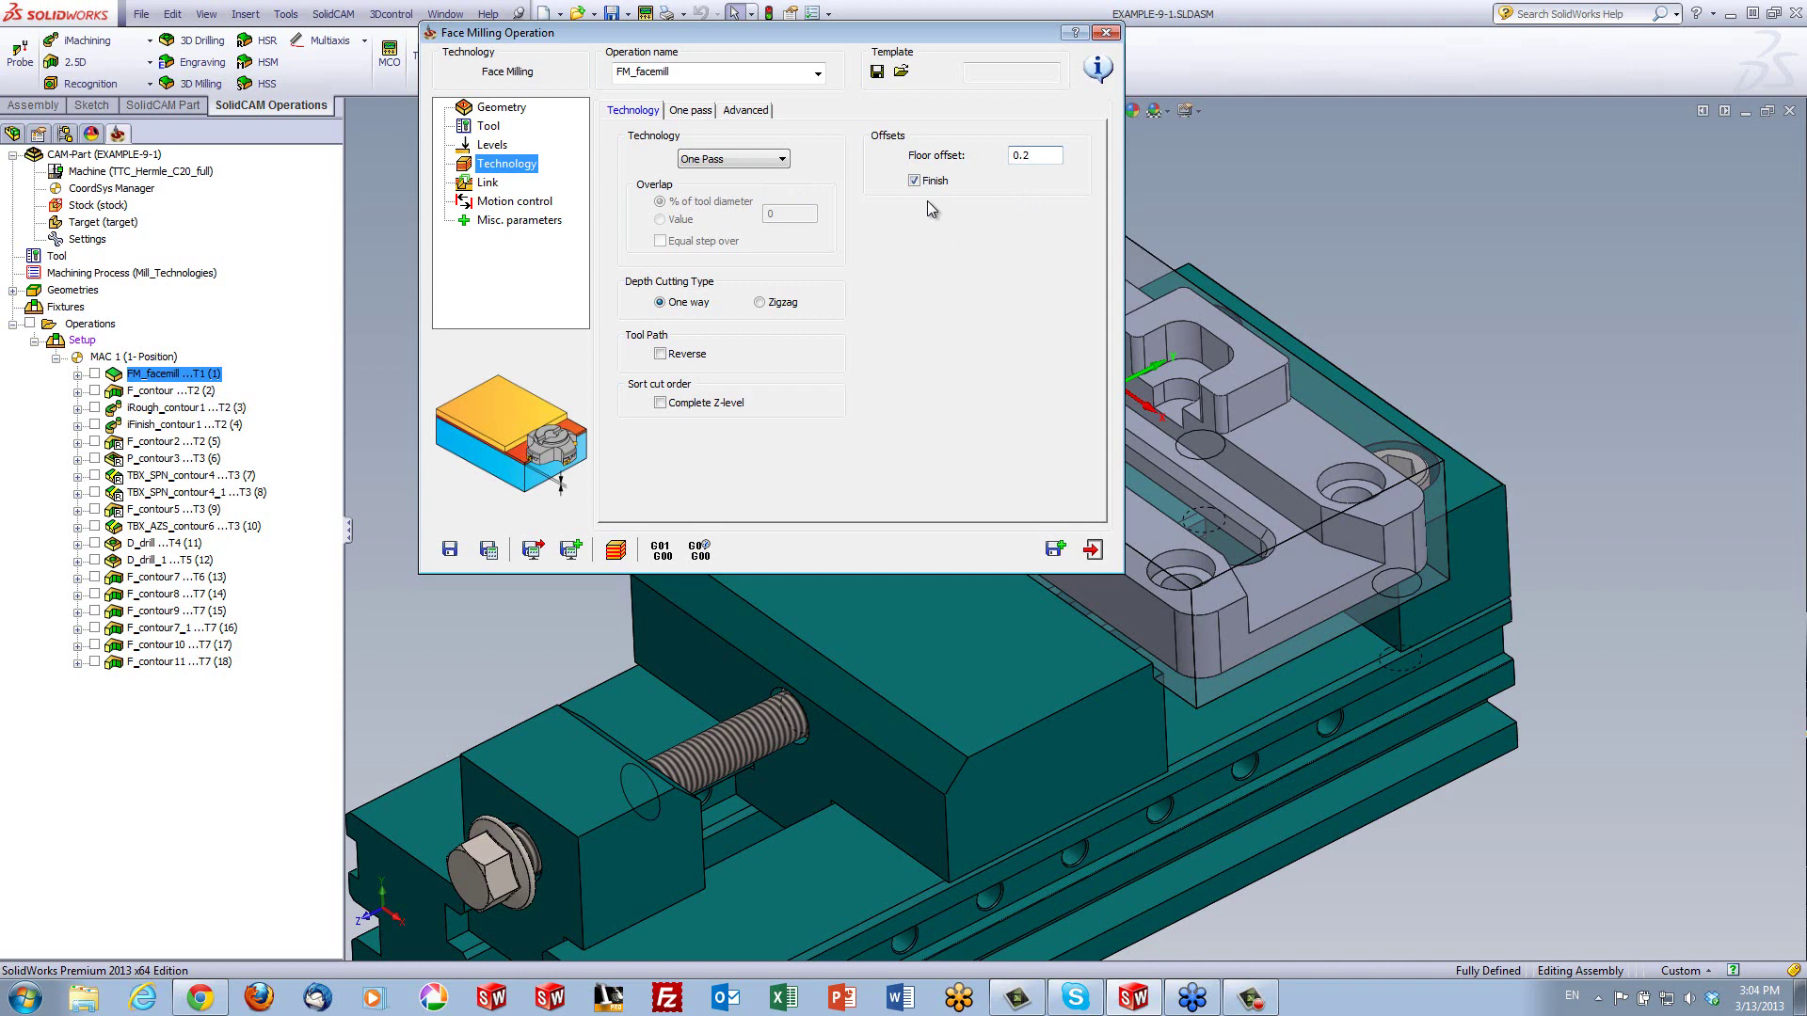
Simulate the face milling operation in SolidVerify, running through its passes repeatedly, and exit the simulation
{"action": "left_click", "coordinate": [617, 550]}
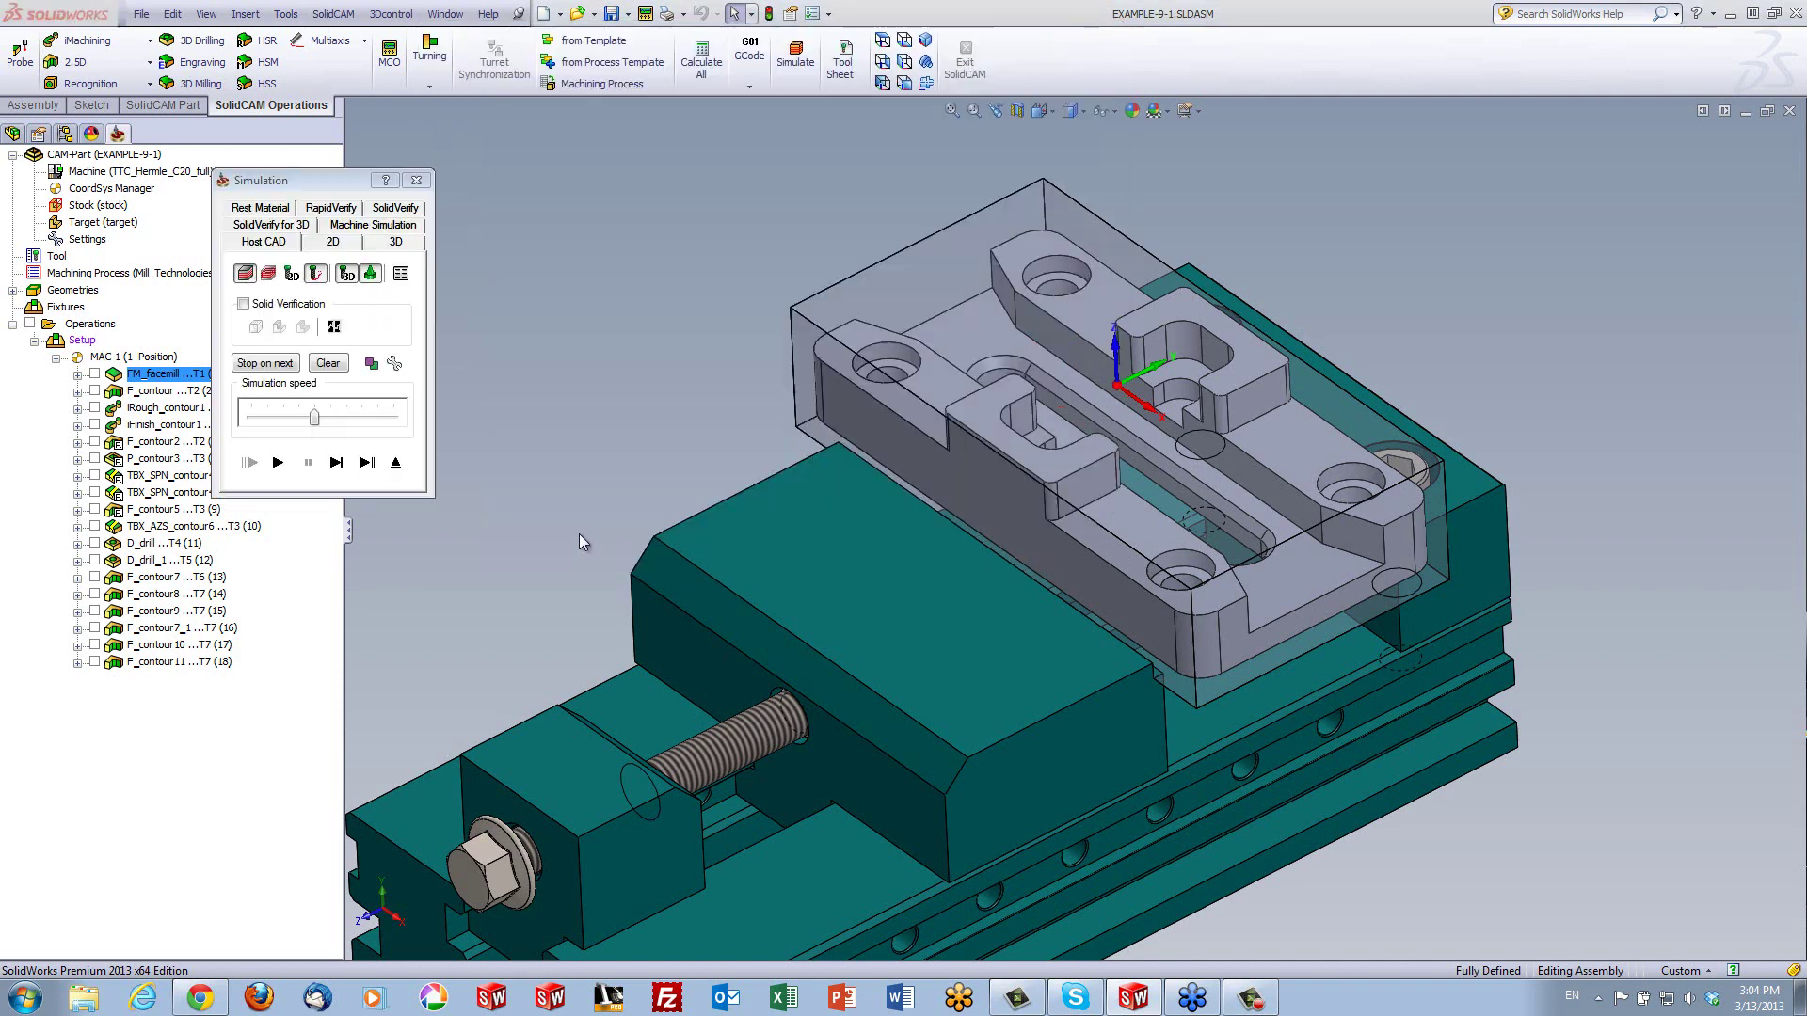
{"action": "left_click", "coordinate": [395, 208]}
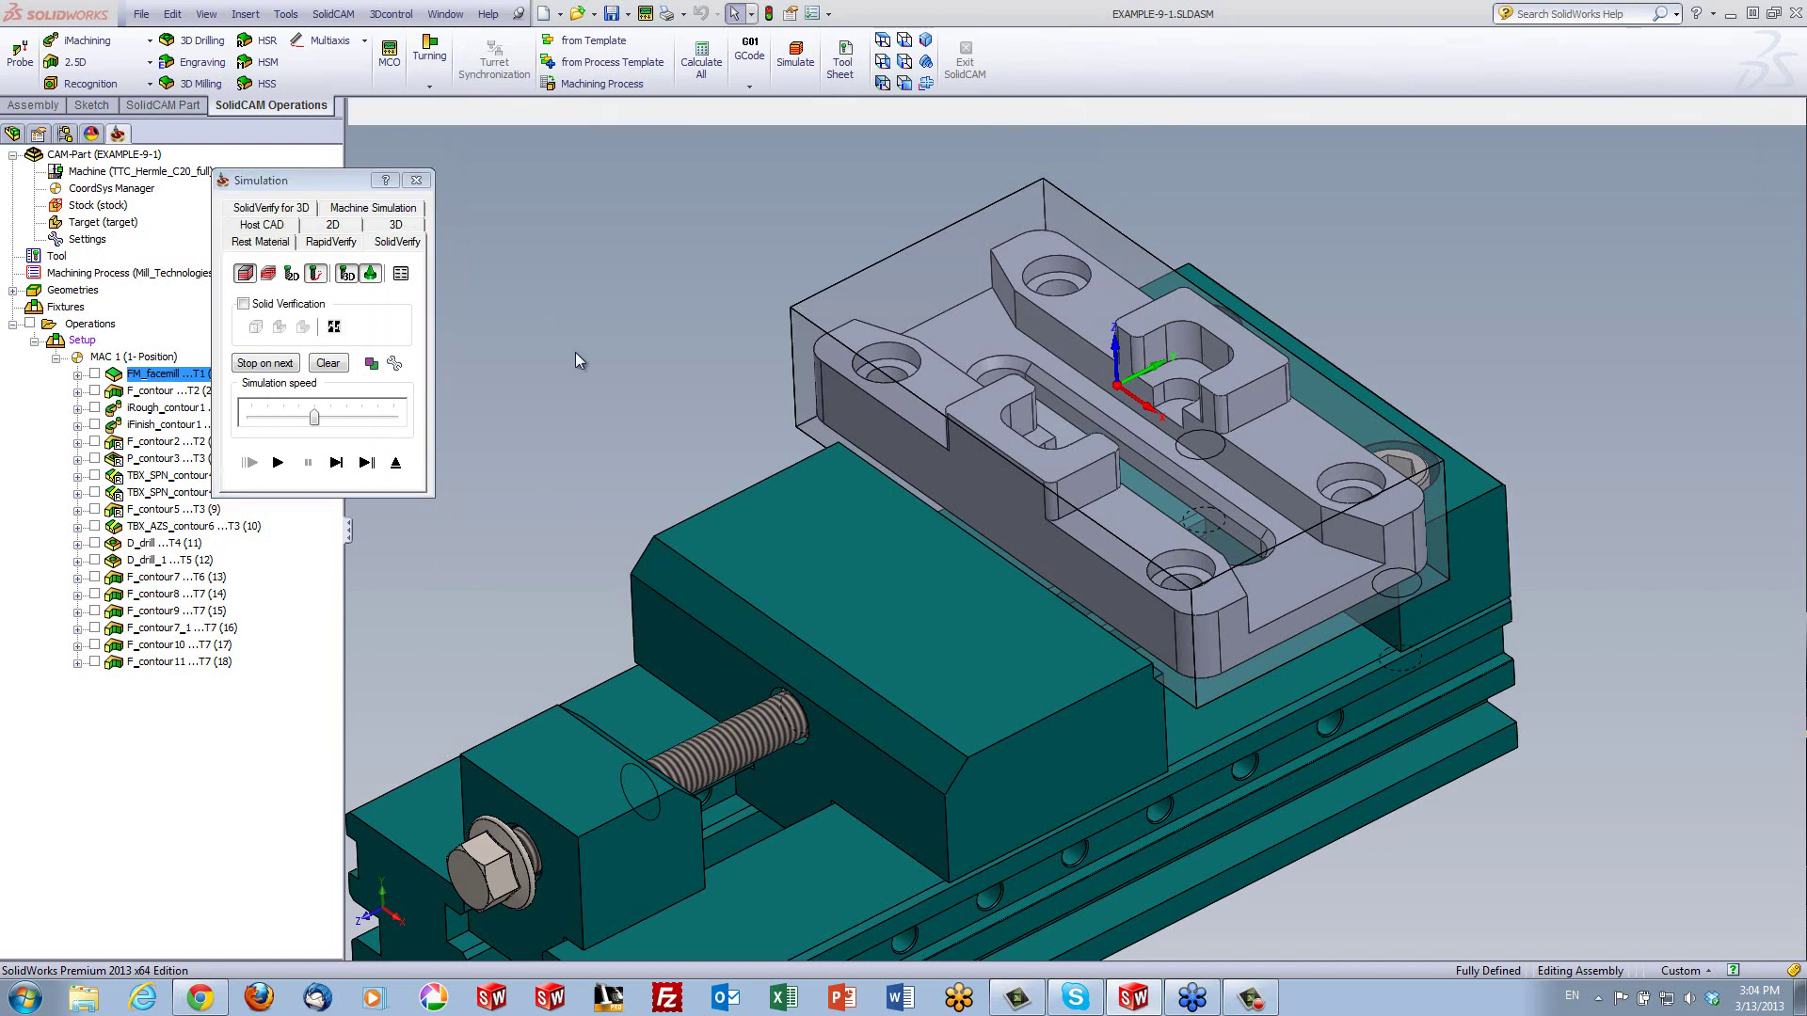
{"action": "left_click", "coordinate": [336, 463]}
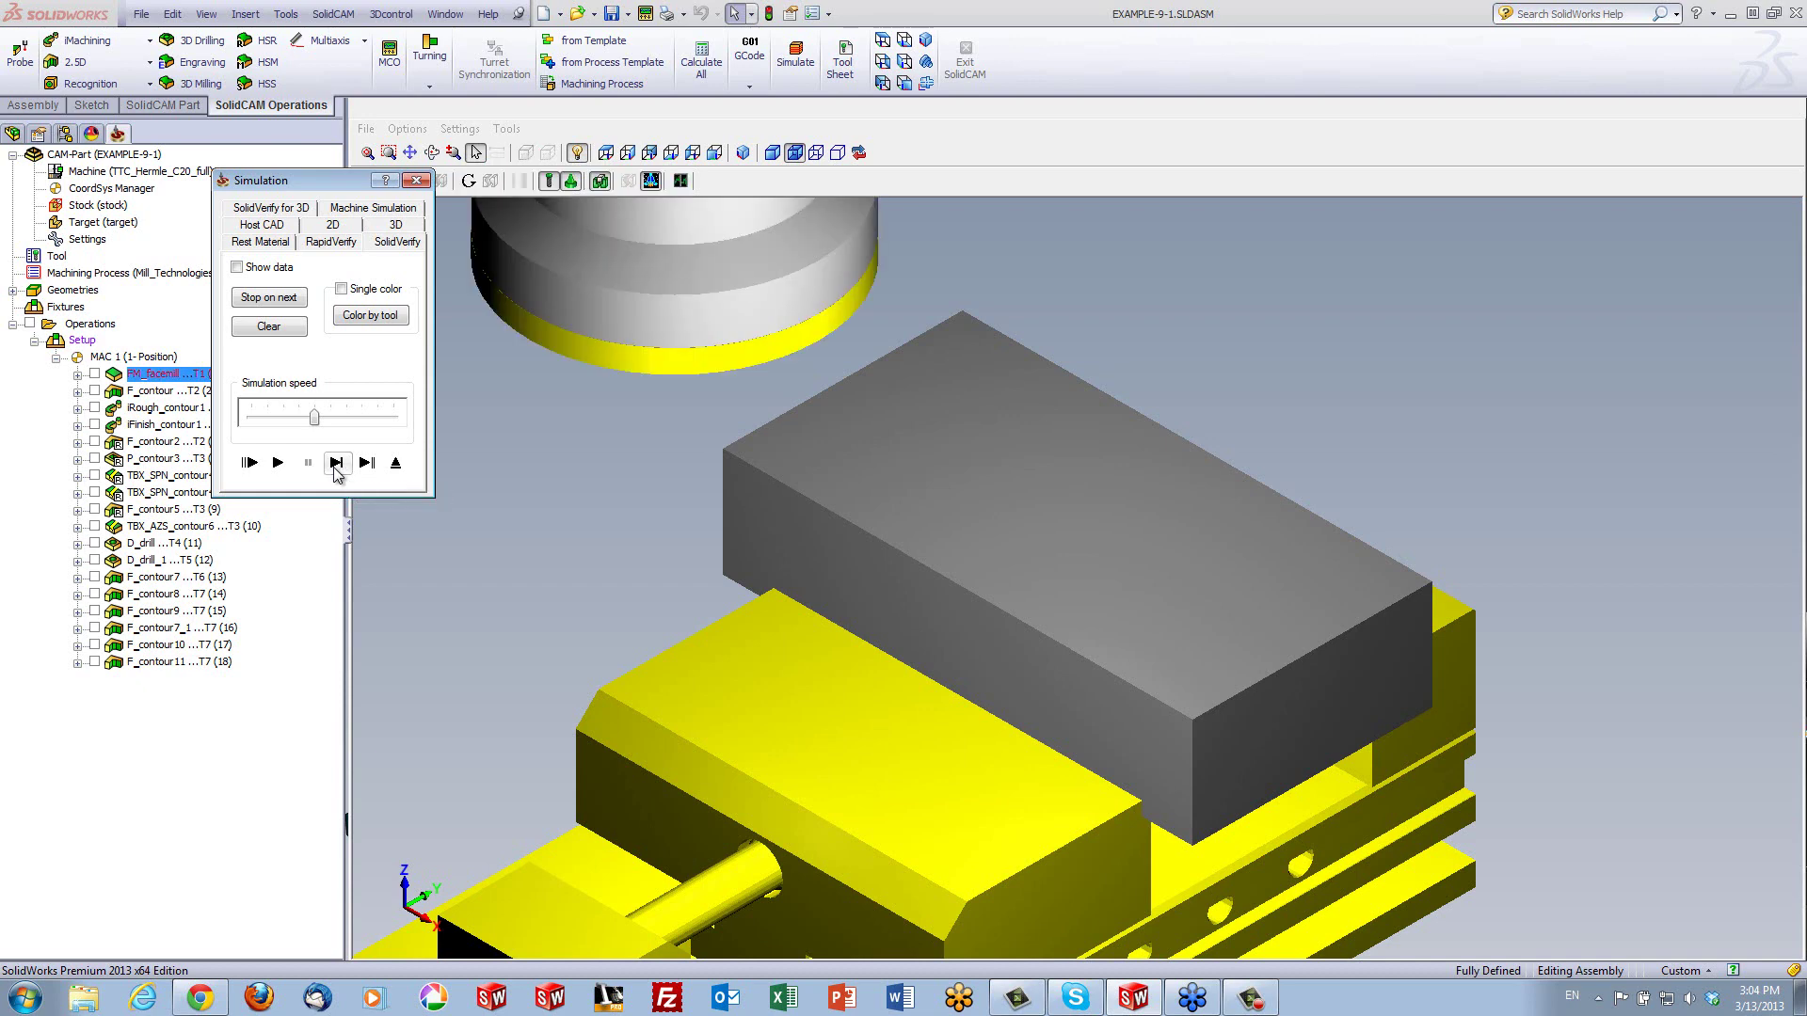
{"action": "left_click", "coordinate": [336, 463]}
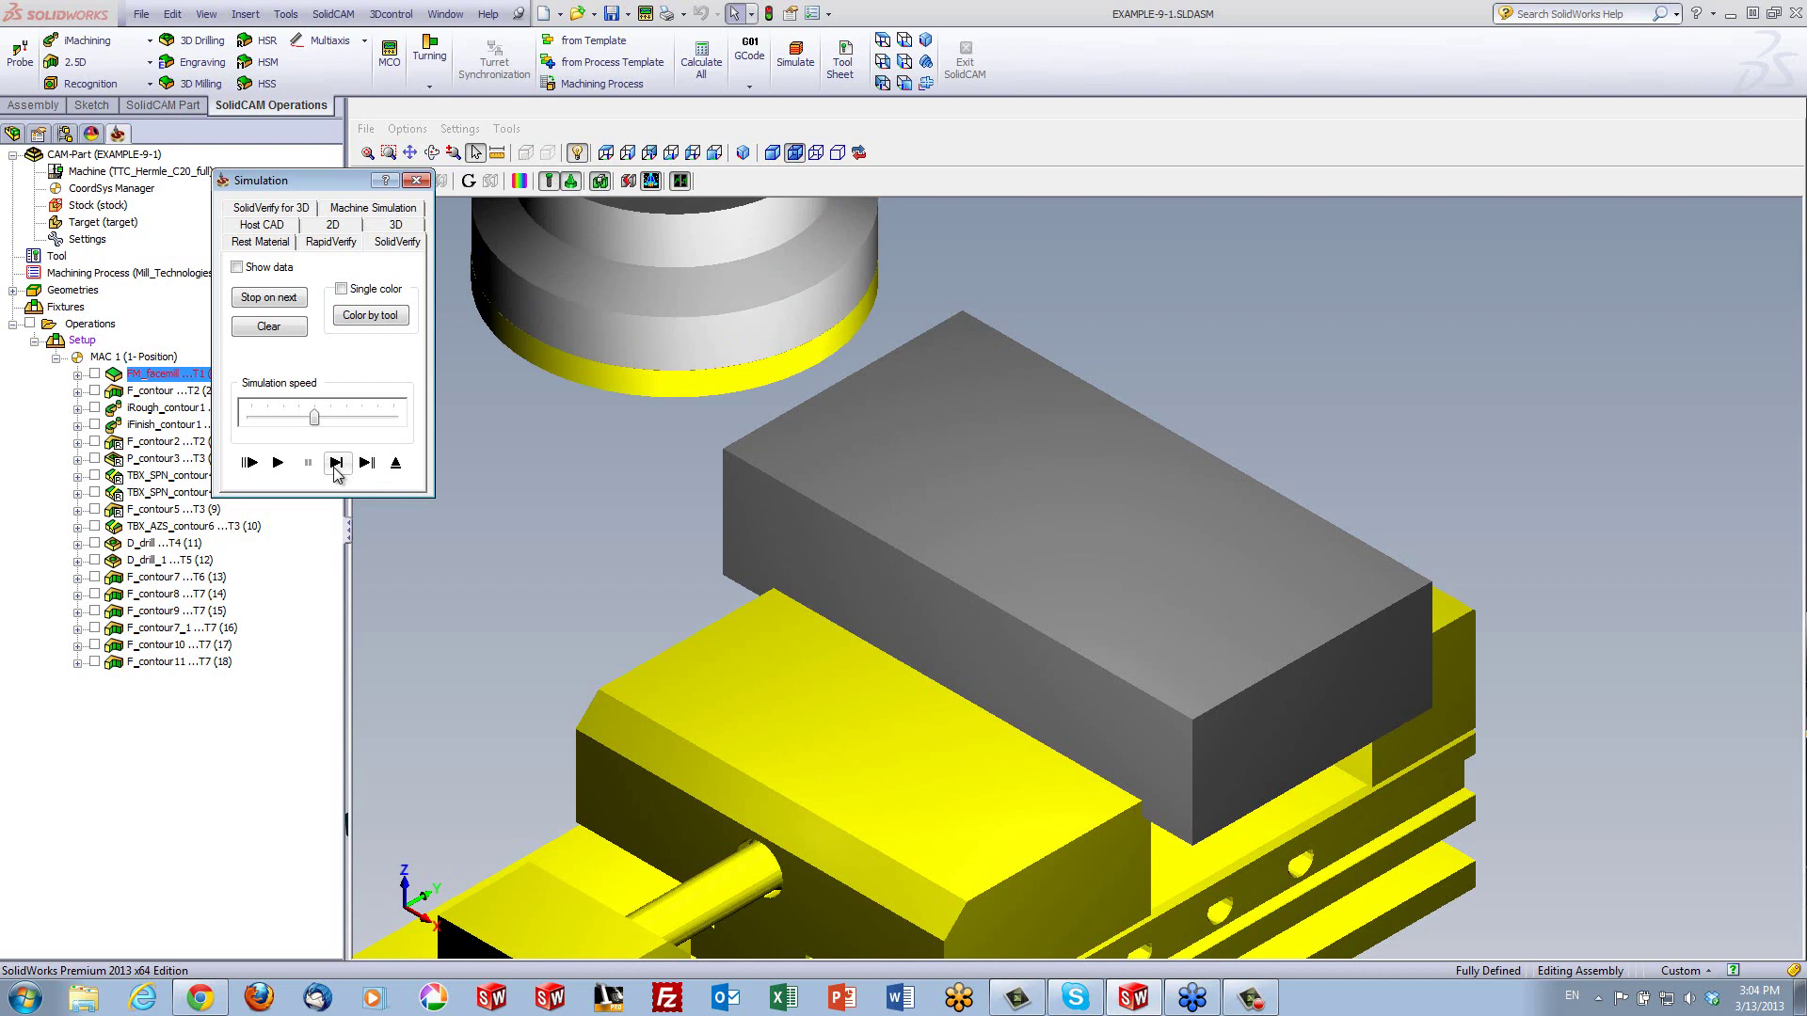
{"action": "left_click", "coordinate": [336, 463]}
{"action": "left_click", "coordinate": [336, 463]}
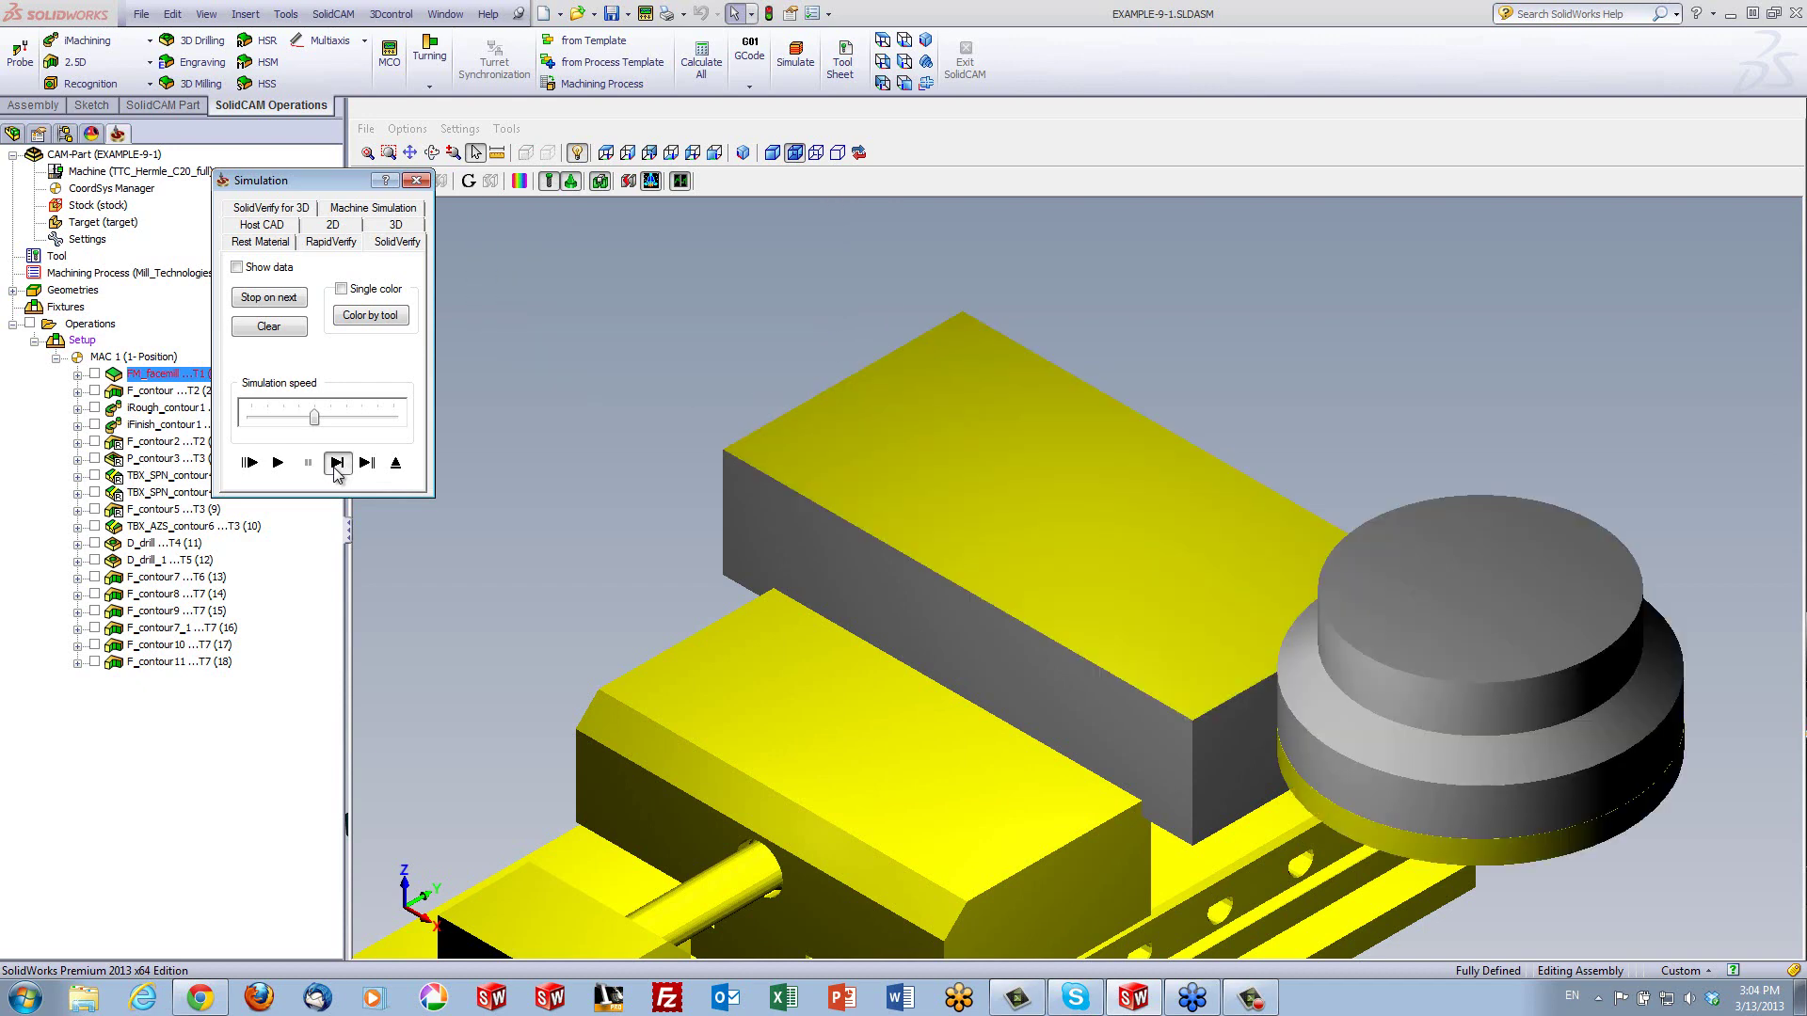
{"action": "left_click", "coordinate": [336, 463]}
{"action": "left_click", "coordinate": [336, 463]}
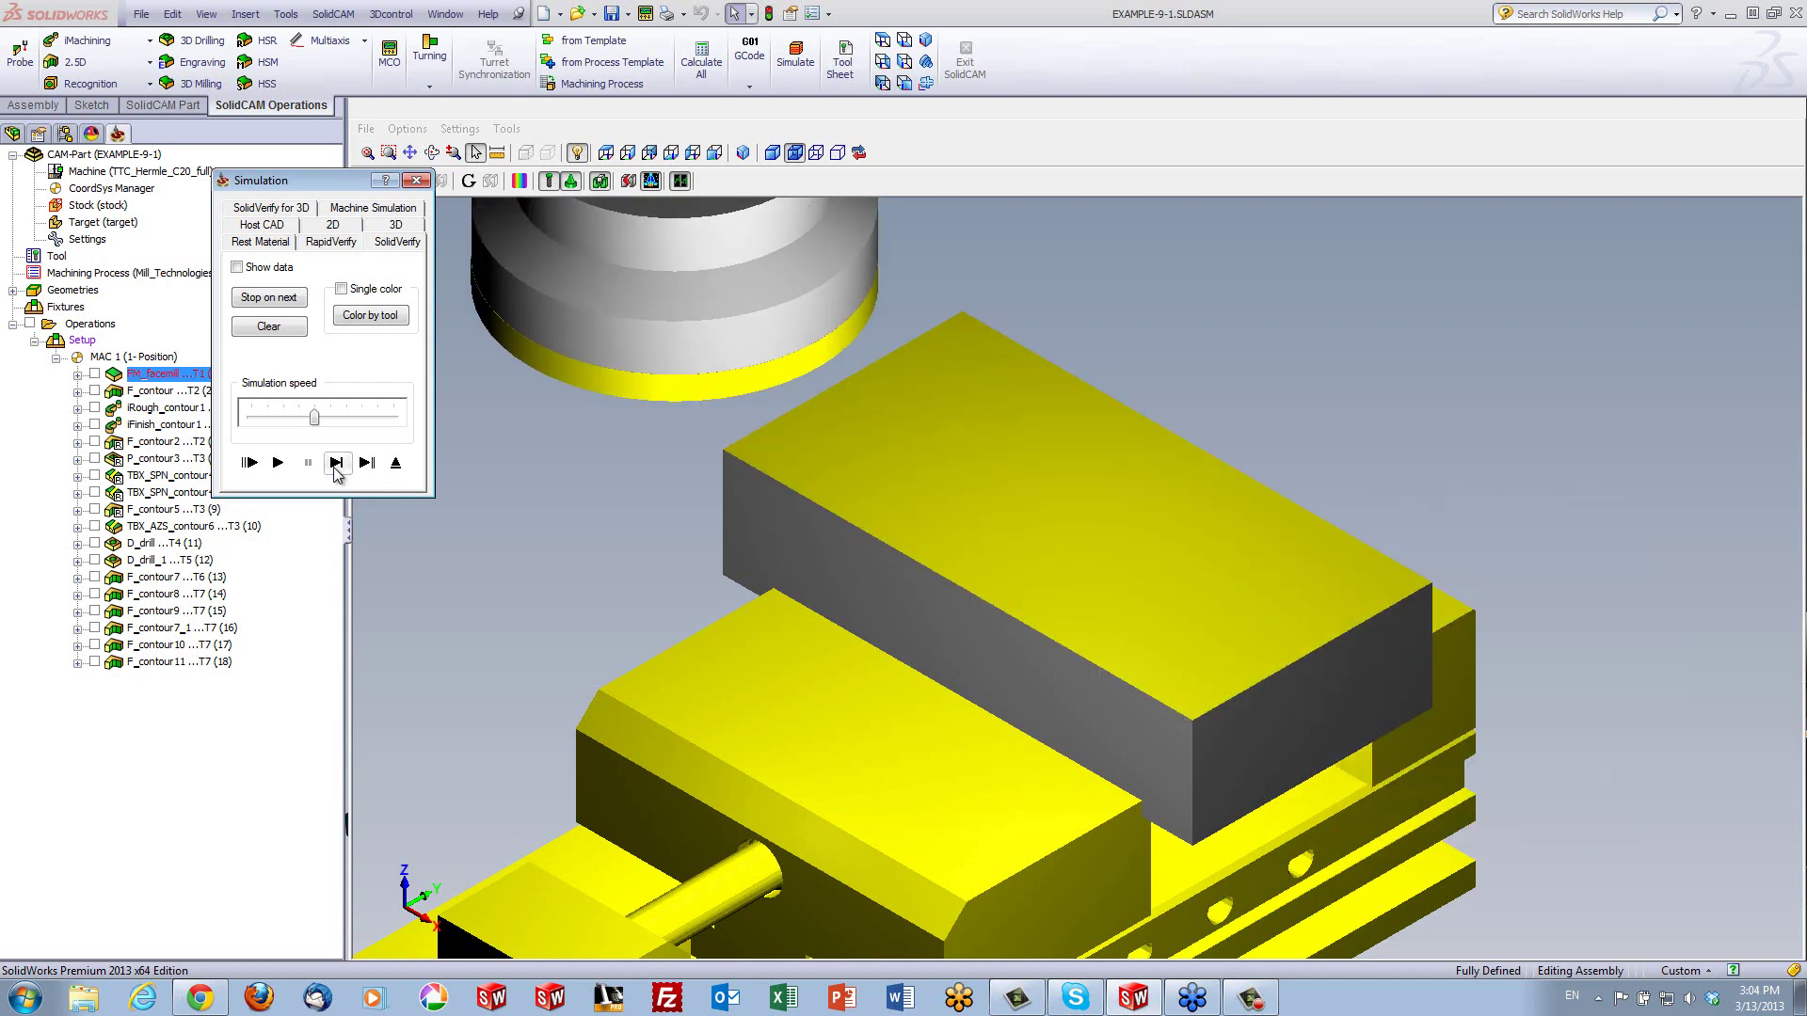
{"action": "left_click", "coordinate": [336, 463]}
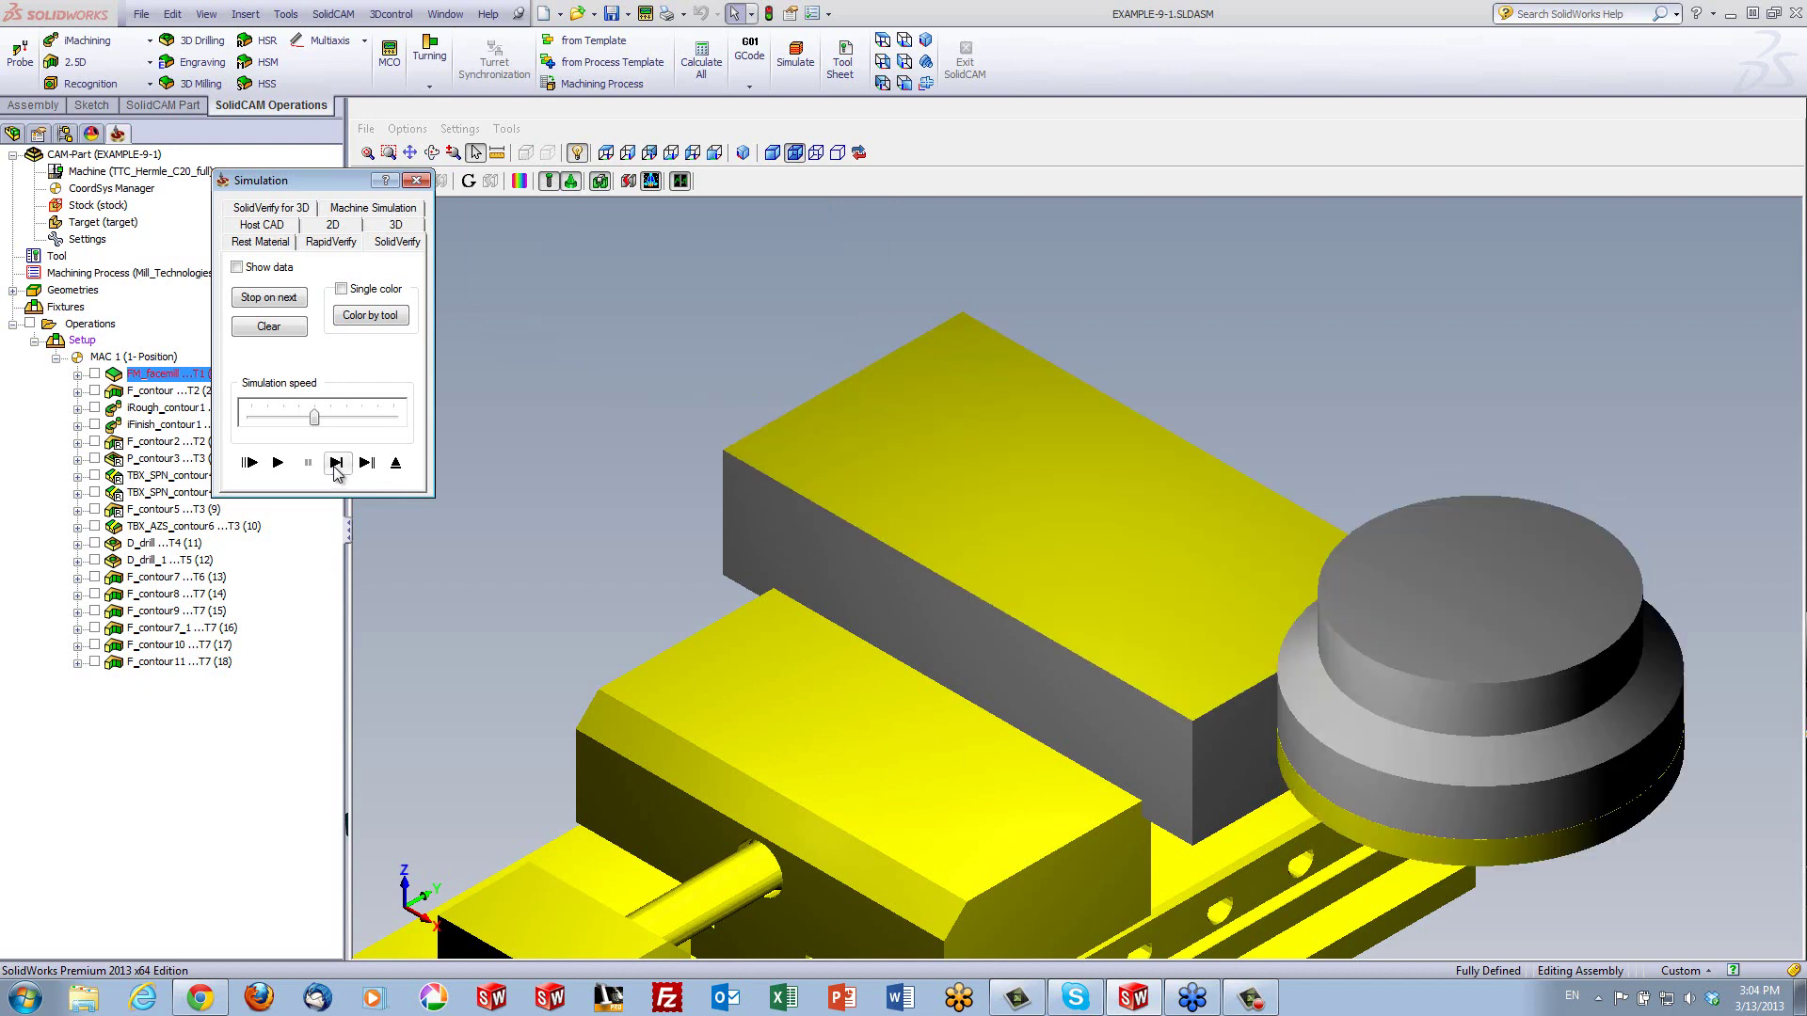
{"action": "left_click", "coordinate": [395, 464]}
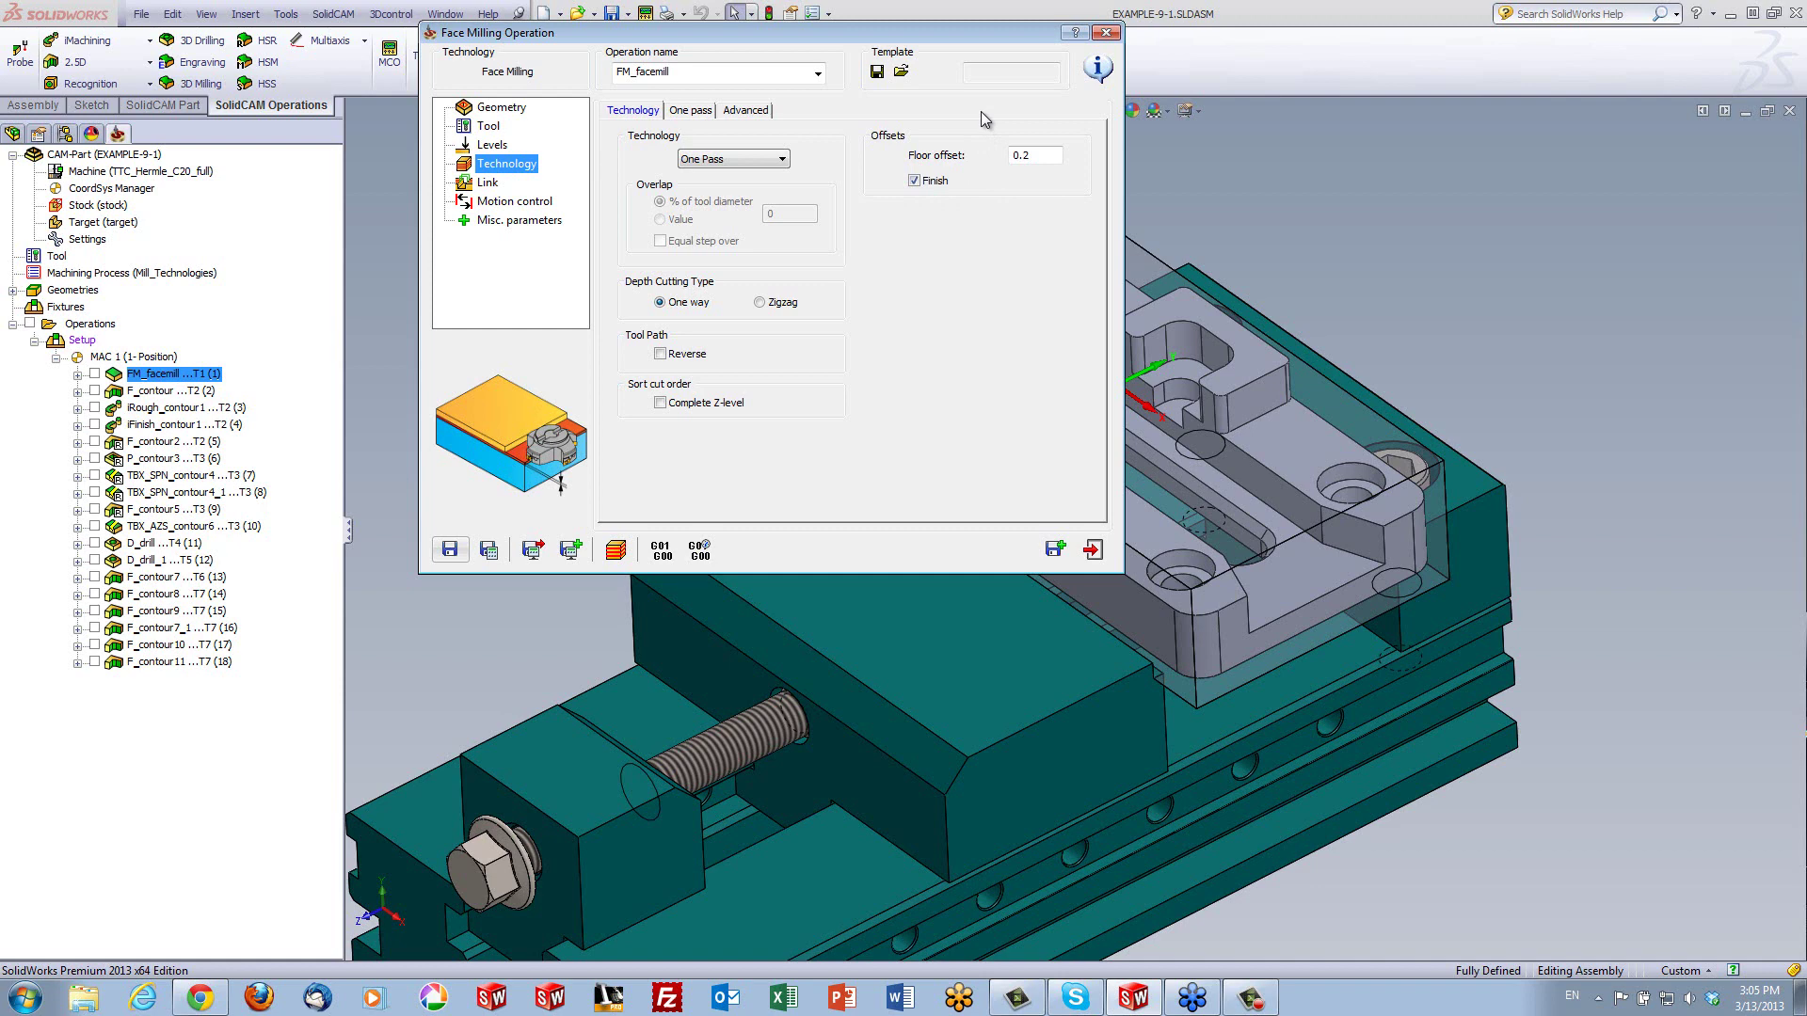
Save the face milling operation as a template named "FM_facemill 125dia one pass" and exit the operation
{"action": "left_click_drag", "start_coordinate": [770, 32], "coordinate": [984, 32]}
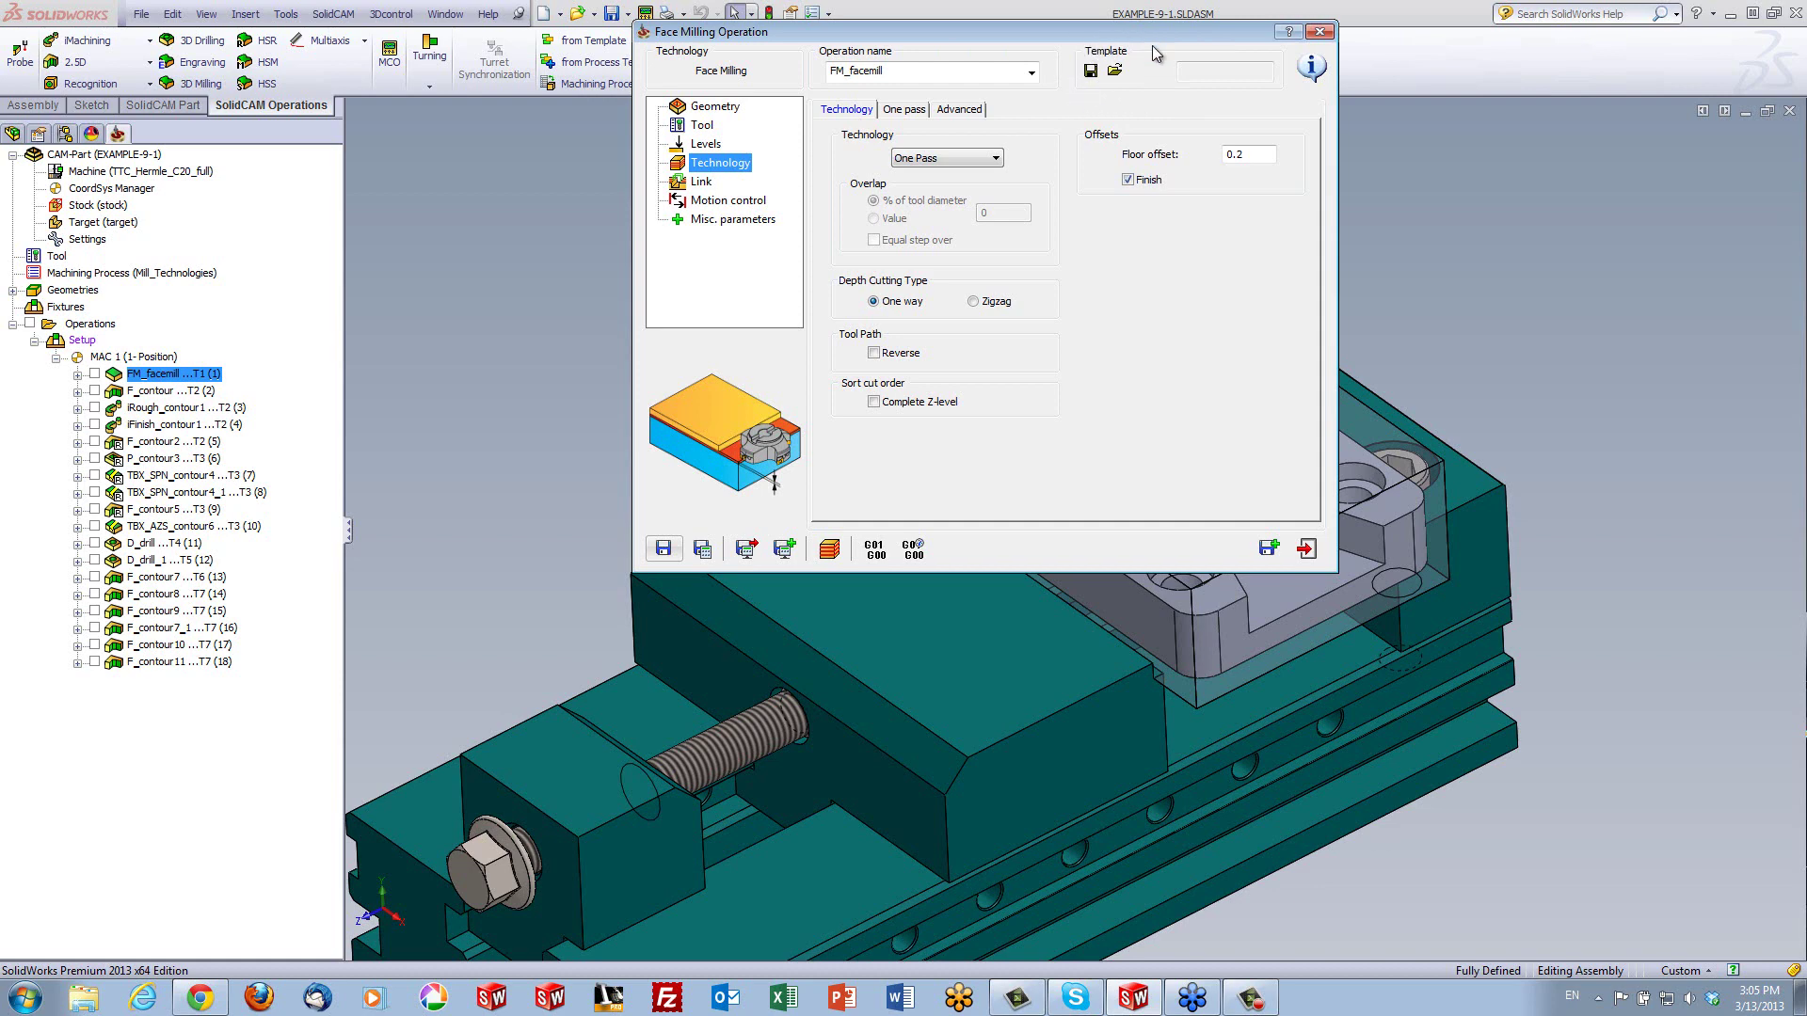
{"action": "left_click", "coordinate": [1091, 70]}
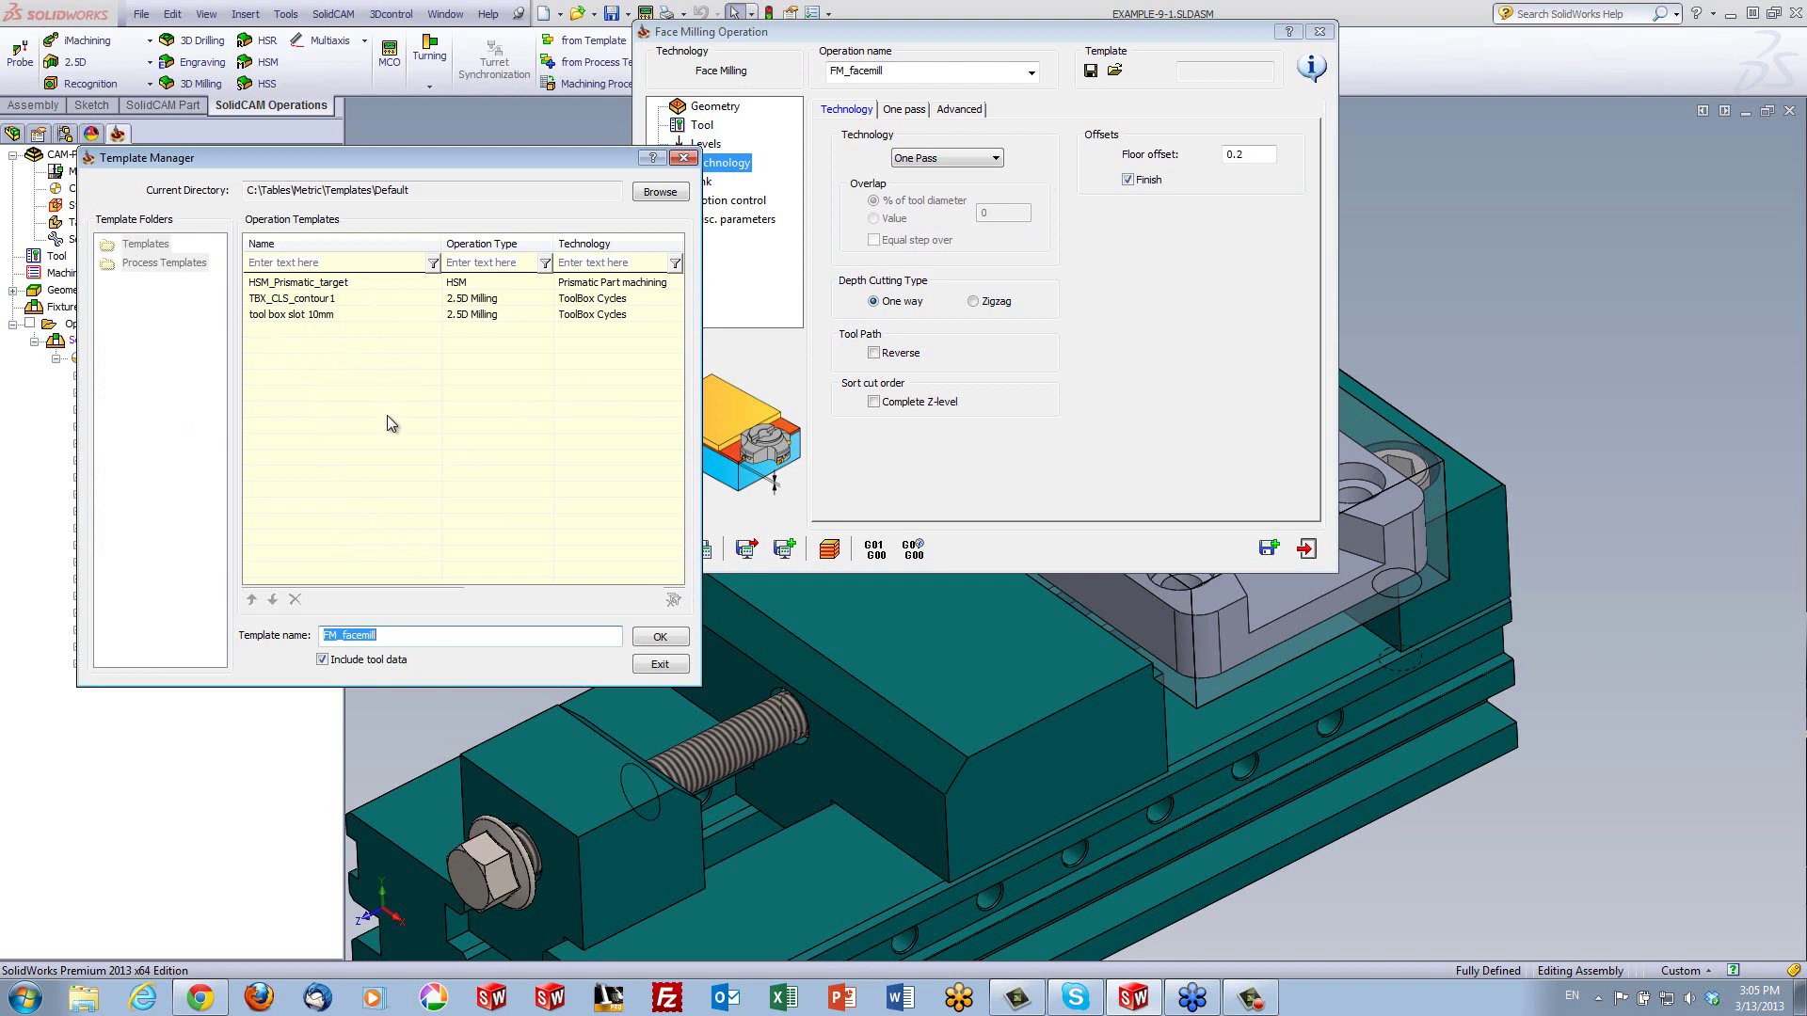
{"action": "left_click", "coordinate": [395, 634]}
{"action": "type", "text": "125dia one pass"}
{"action": "left_click", "coordinate": [658, 639]}
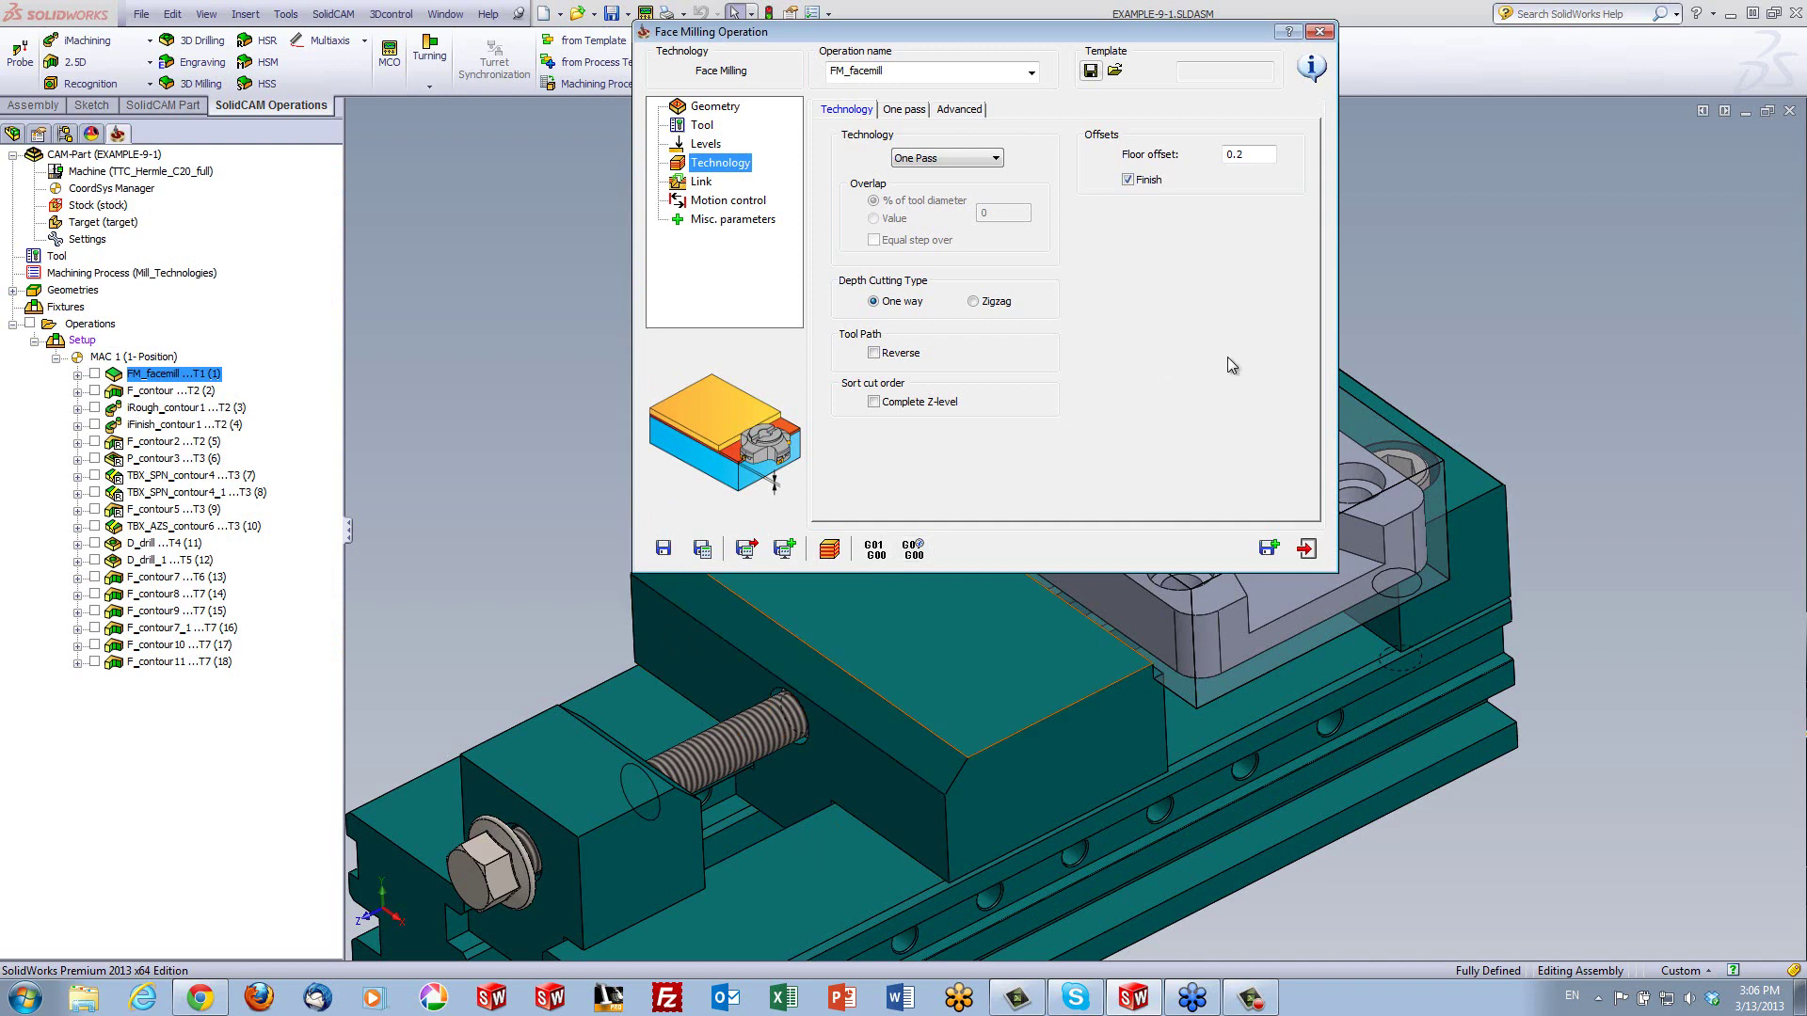
{"action": "left_click", "coordinate": [1306, 549]}
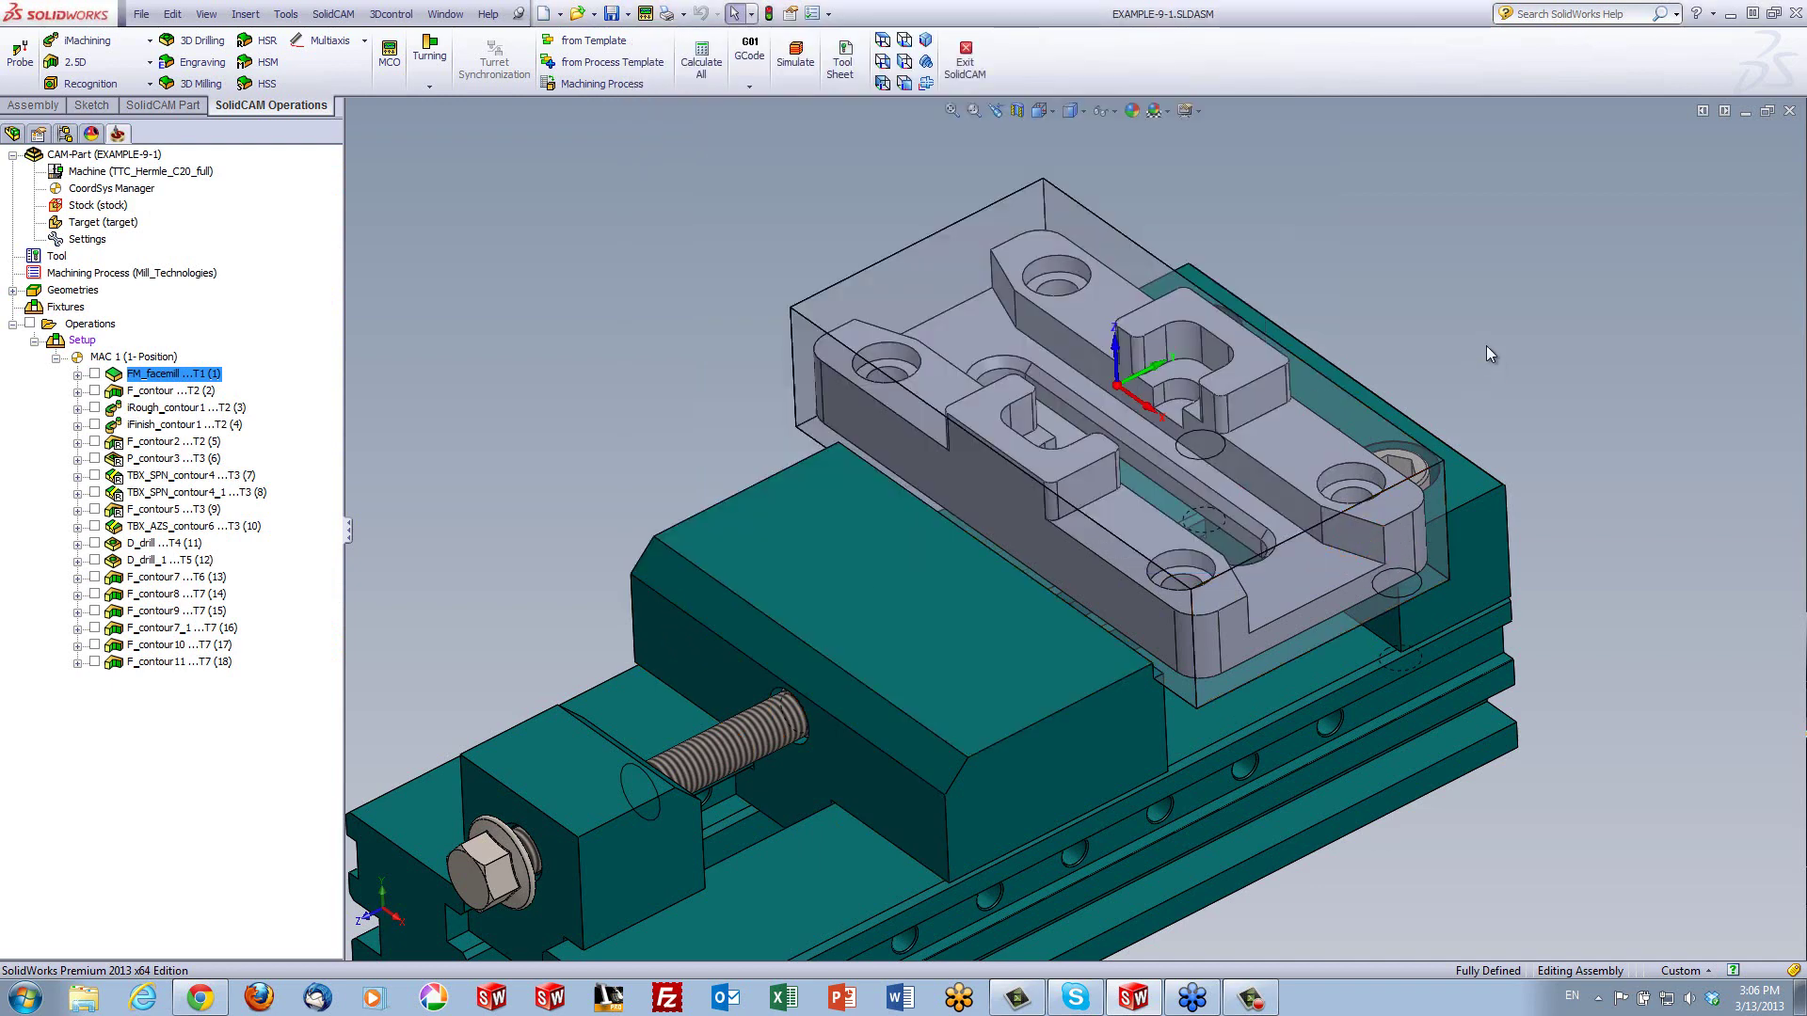
Close the current CAM-Part and open the recent part EXAMPLE-1-1.PRT from the "Templates and modify geometry" folder
{"action": "left_click", "coordinate": [1789, 112]}
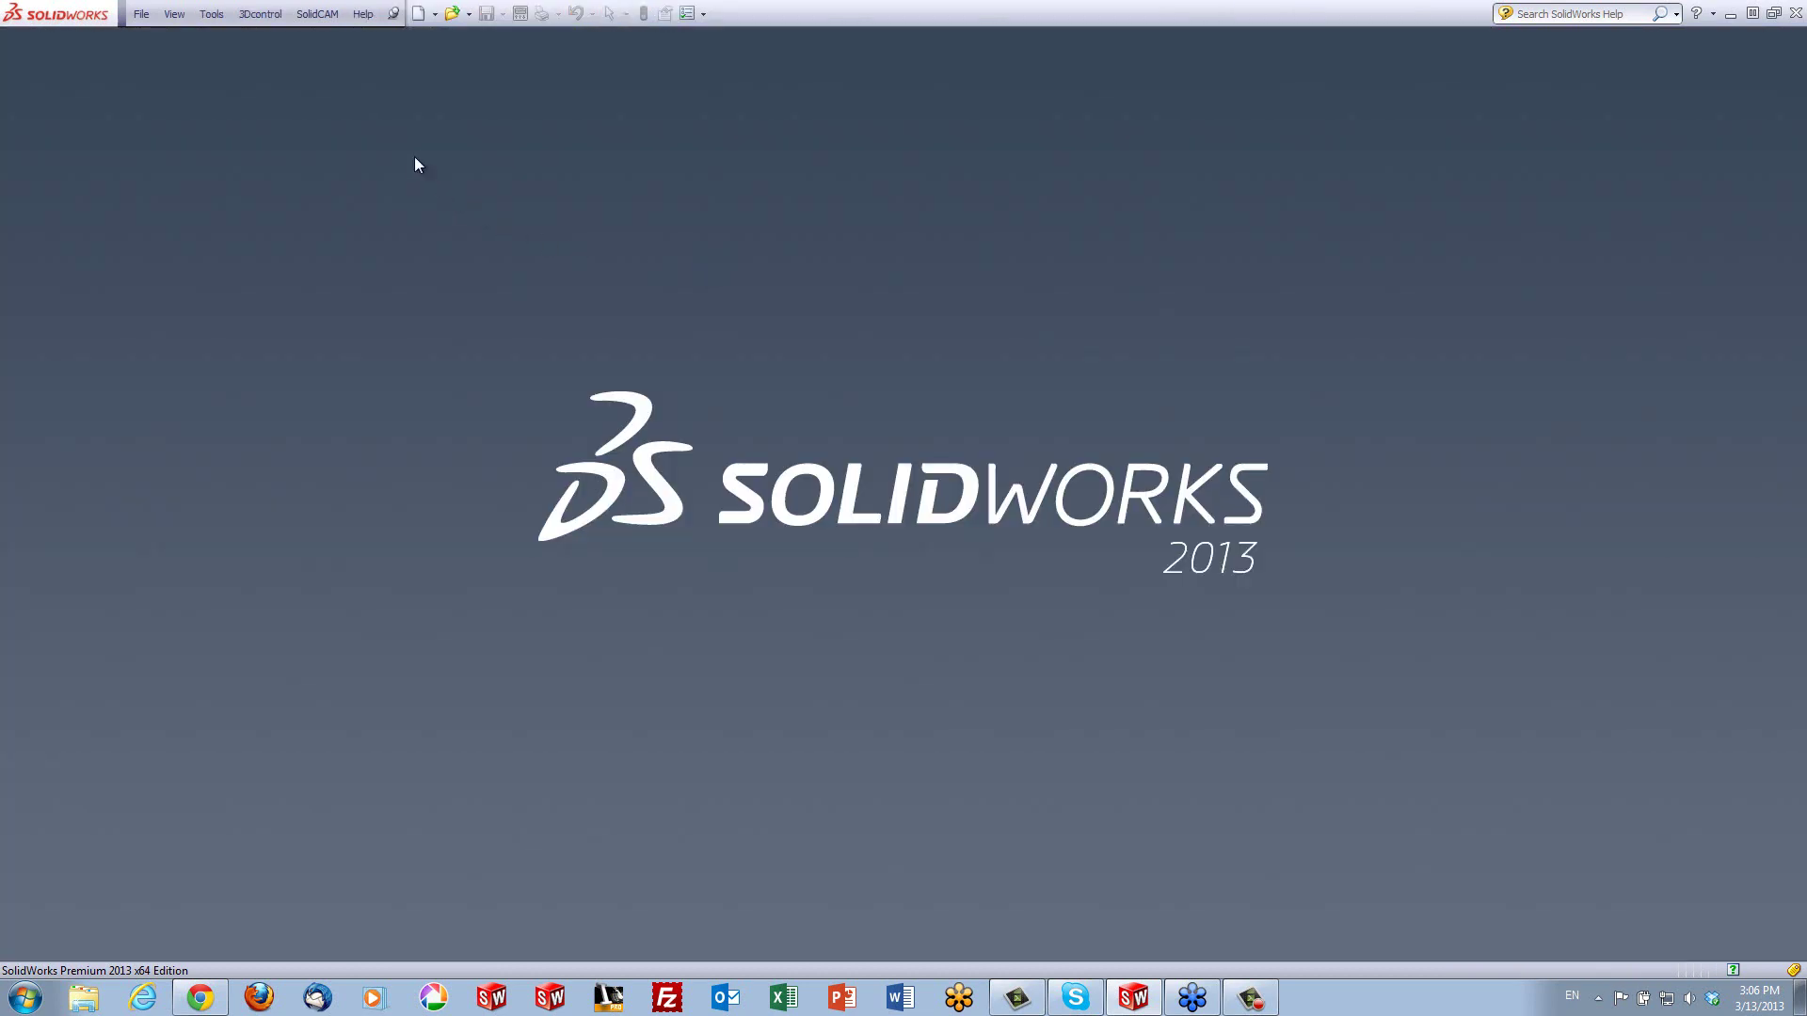
{"action": "left_click", "coordinate": [320, 15]}
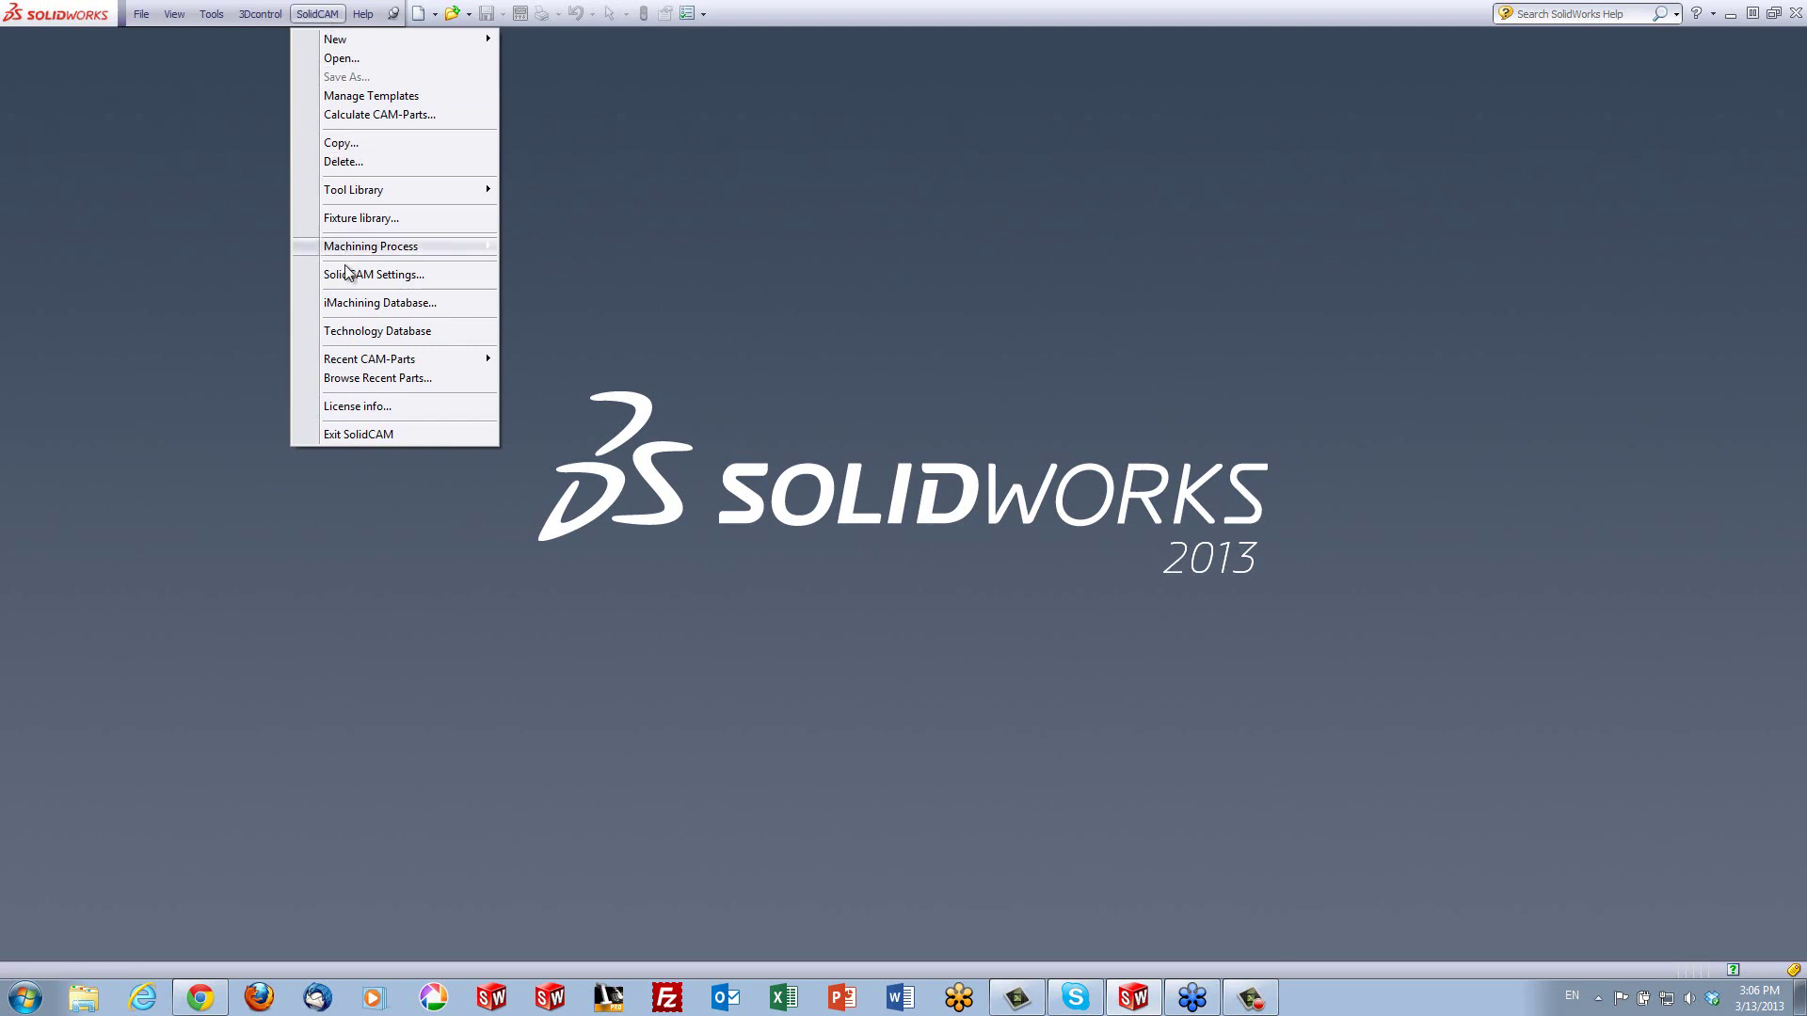
{"action": "mouse_move", "coordinate": [367, 362]}
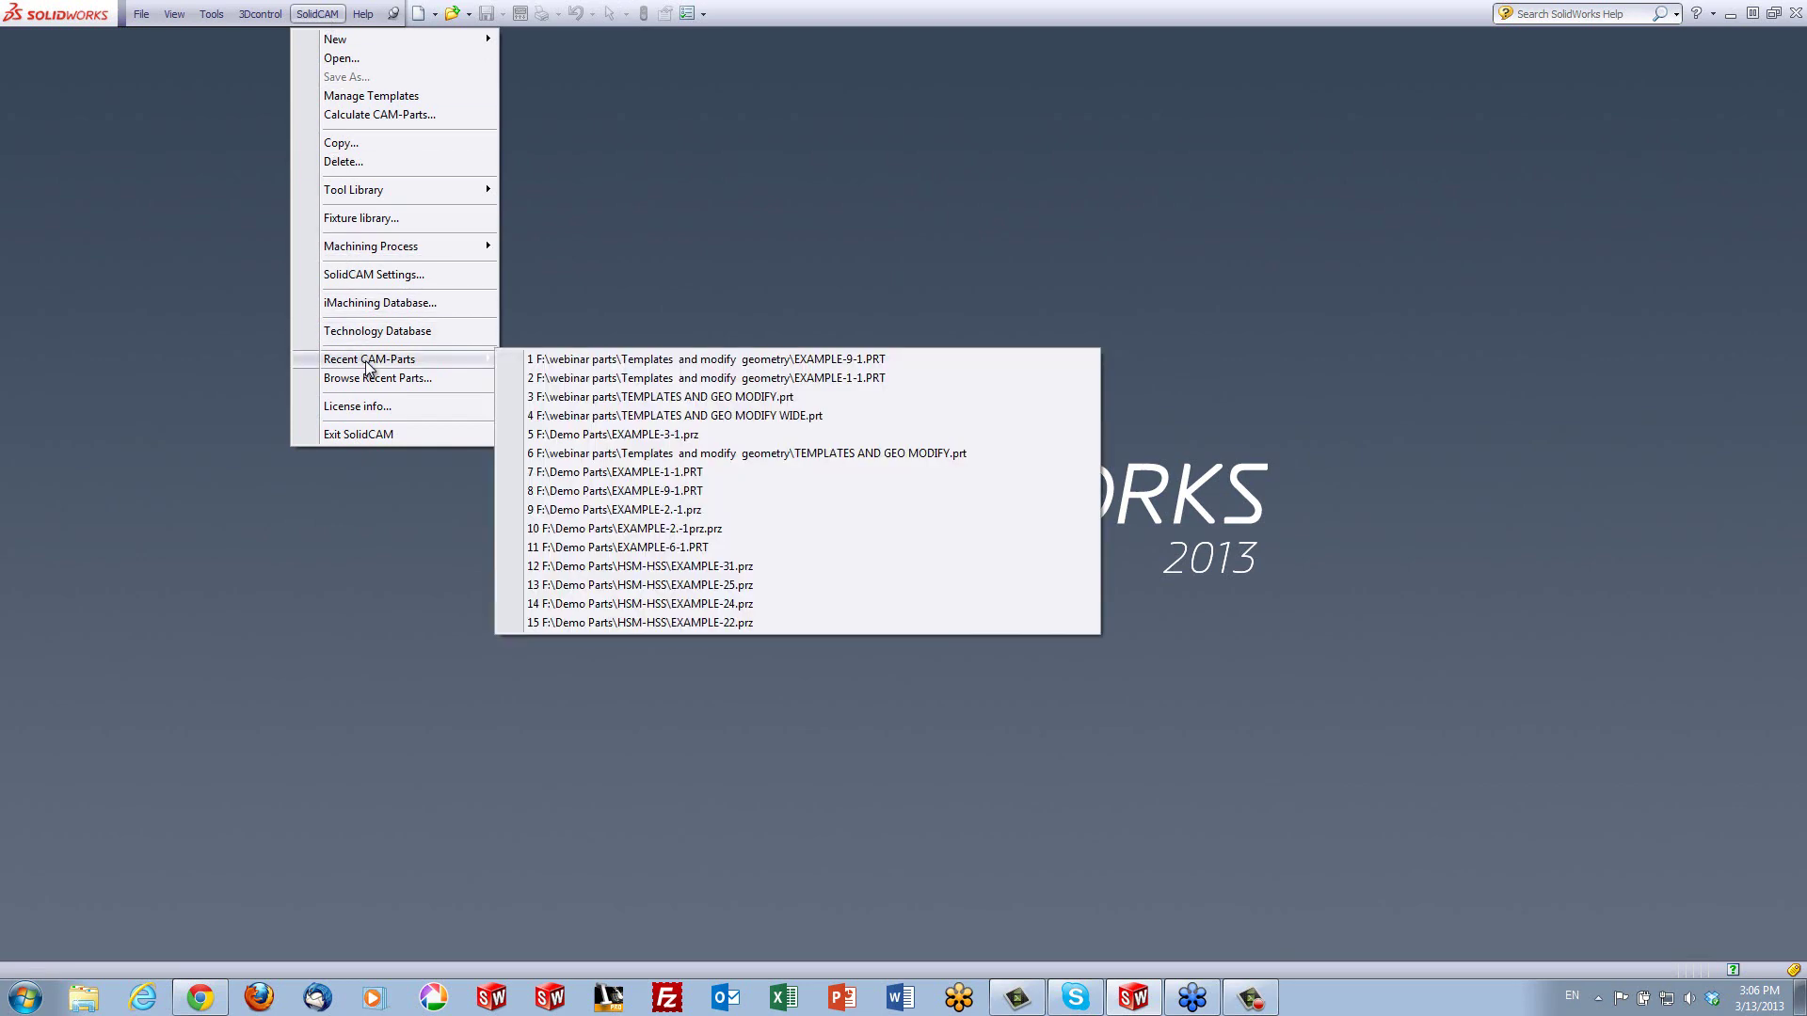
{"action": "left_click", "coordinate": [777, 378]}
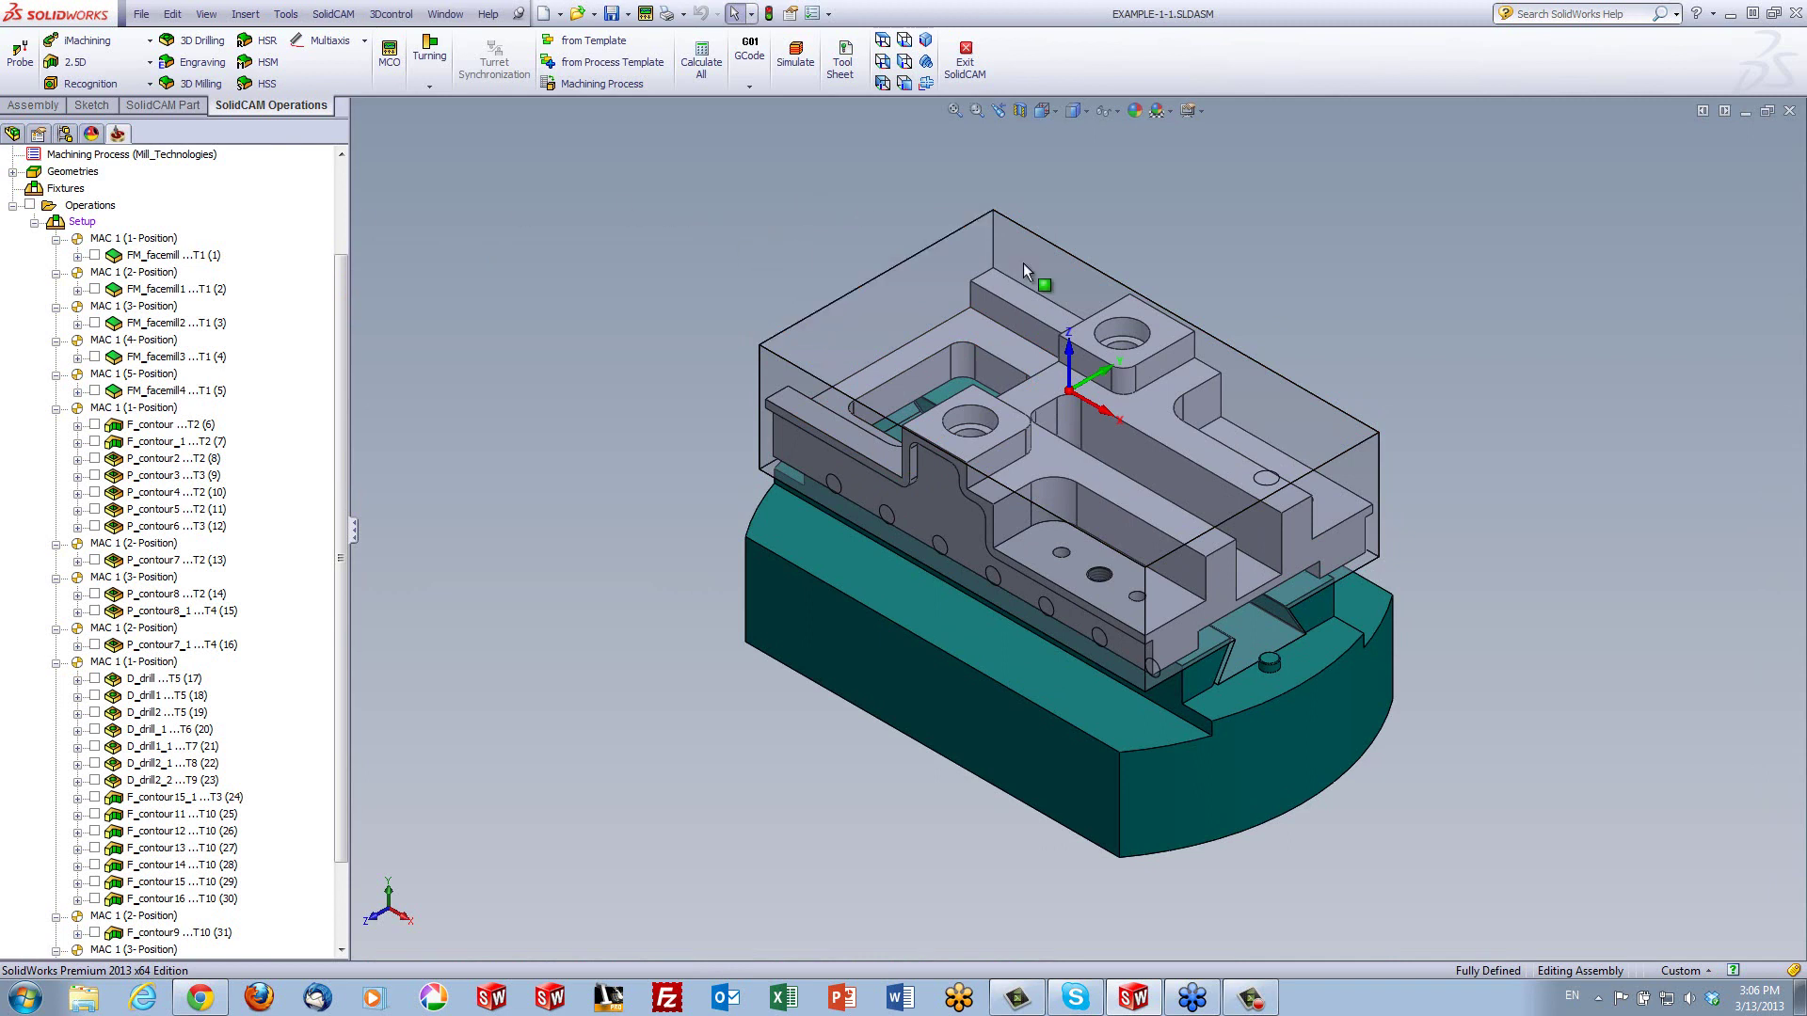
{"action": "left_click", "coordinate": [895, 266]}
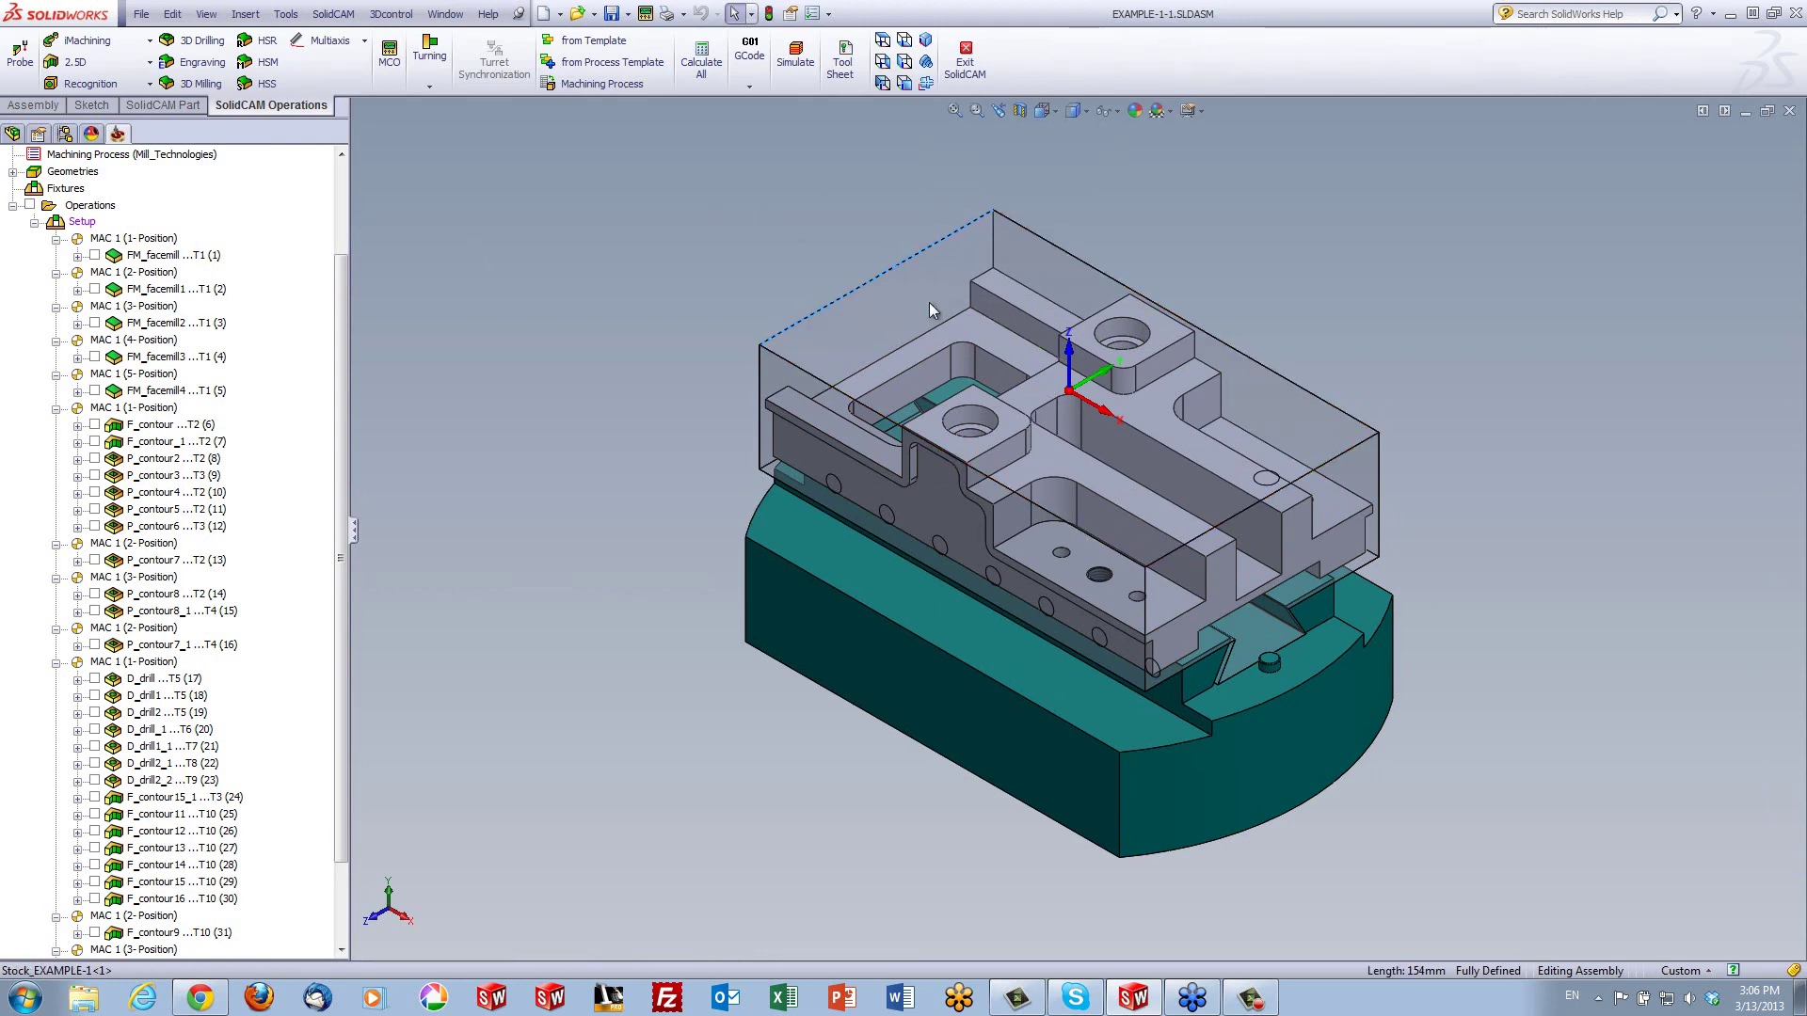
{"action": "left_click", "coordinate": [573, 284]}
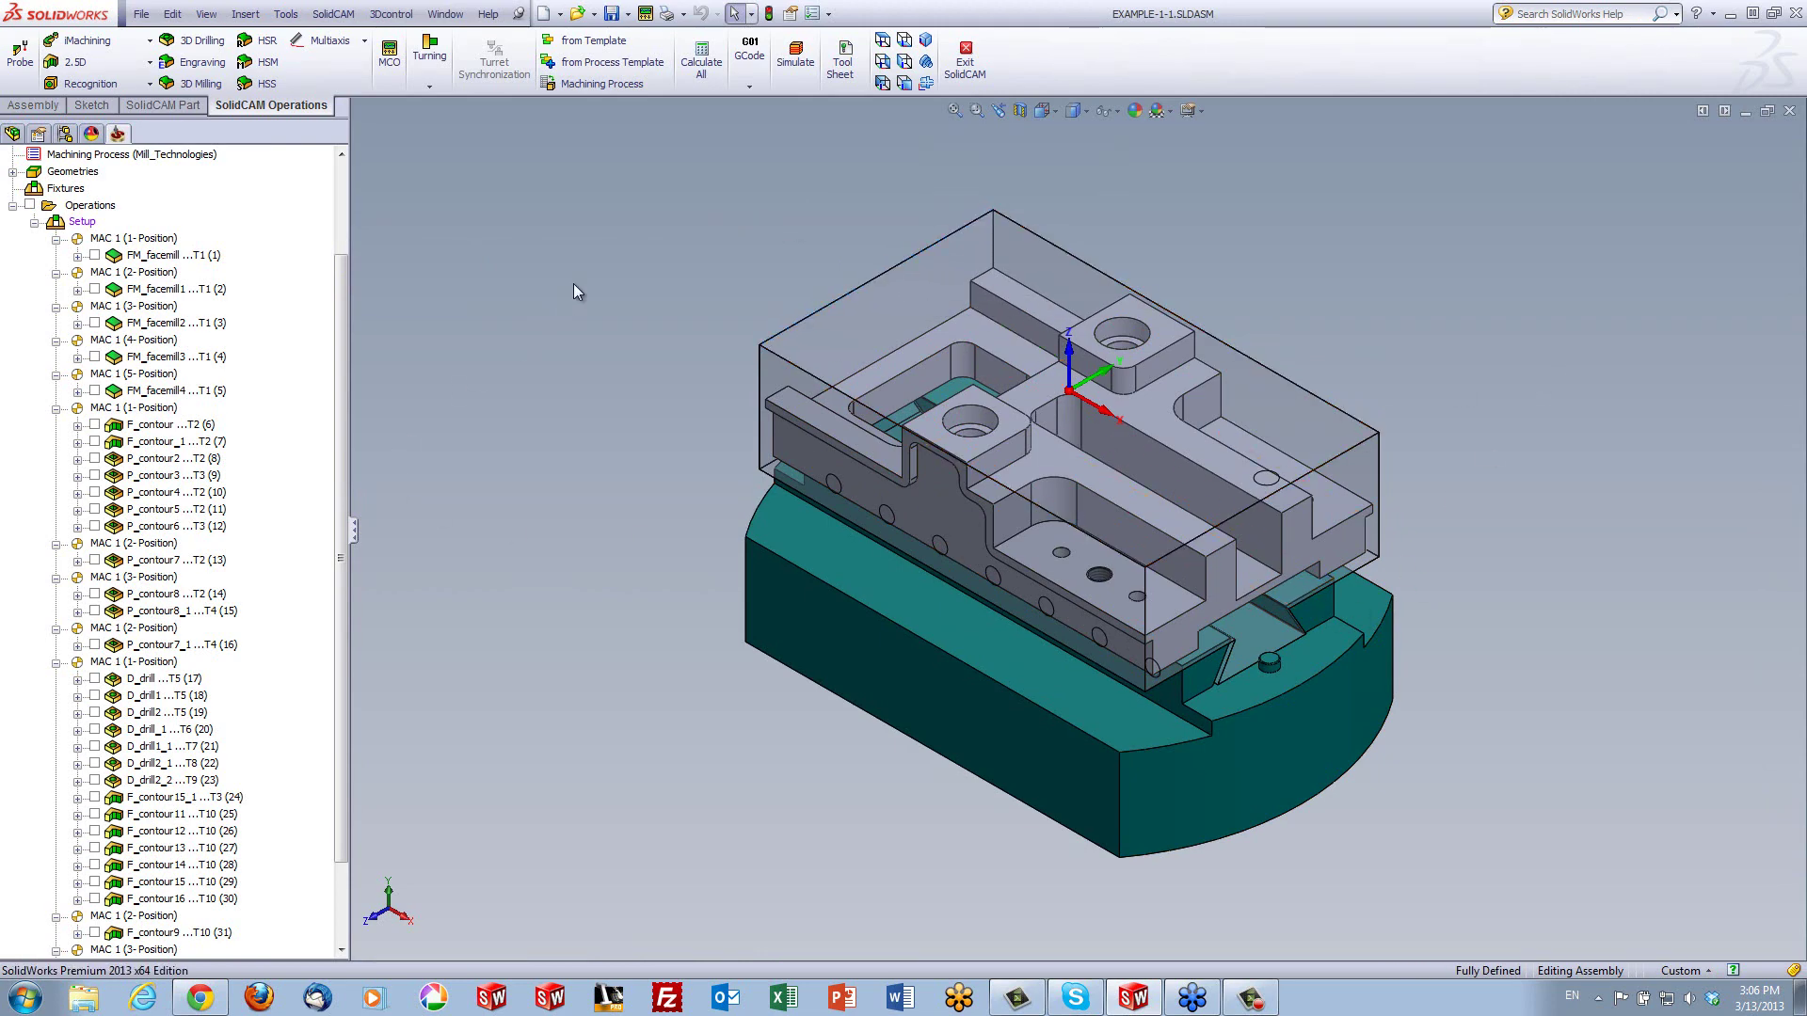
Open the first FM_facemill operation and review its tool, levels and technology settings
{"action": "double_click", "coordinate": [131, 255]}
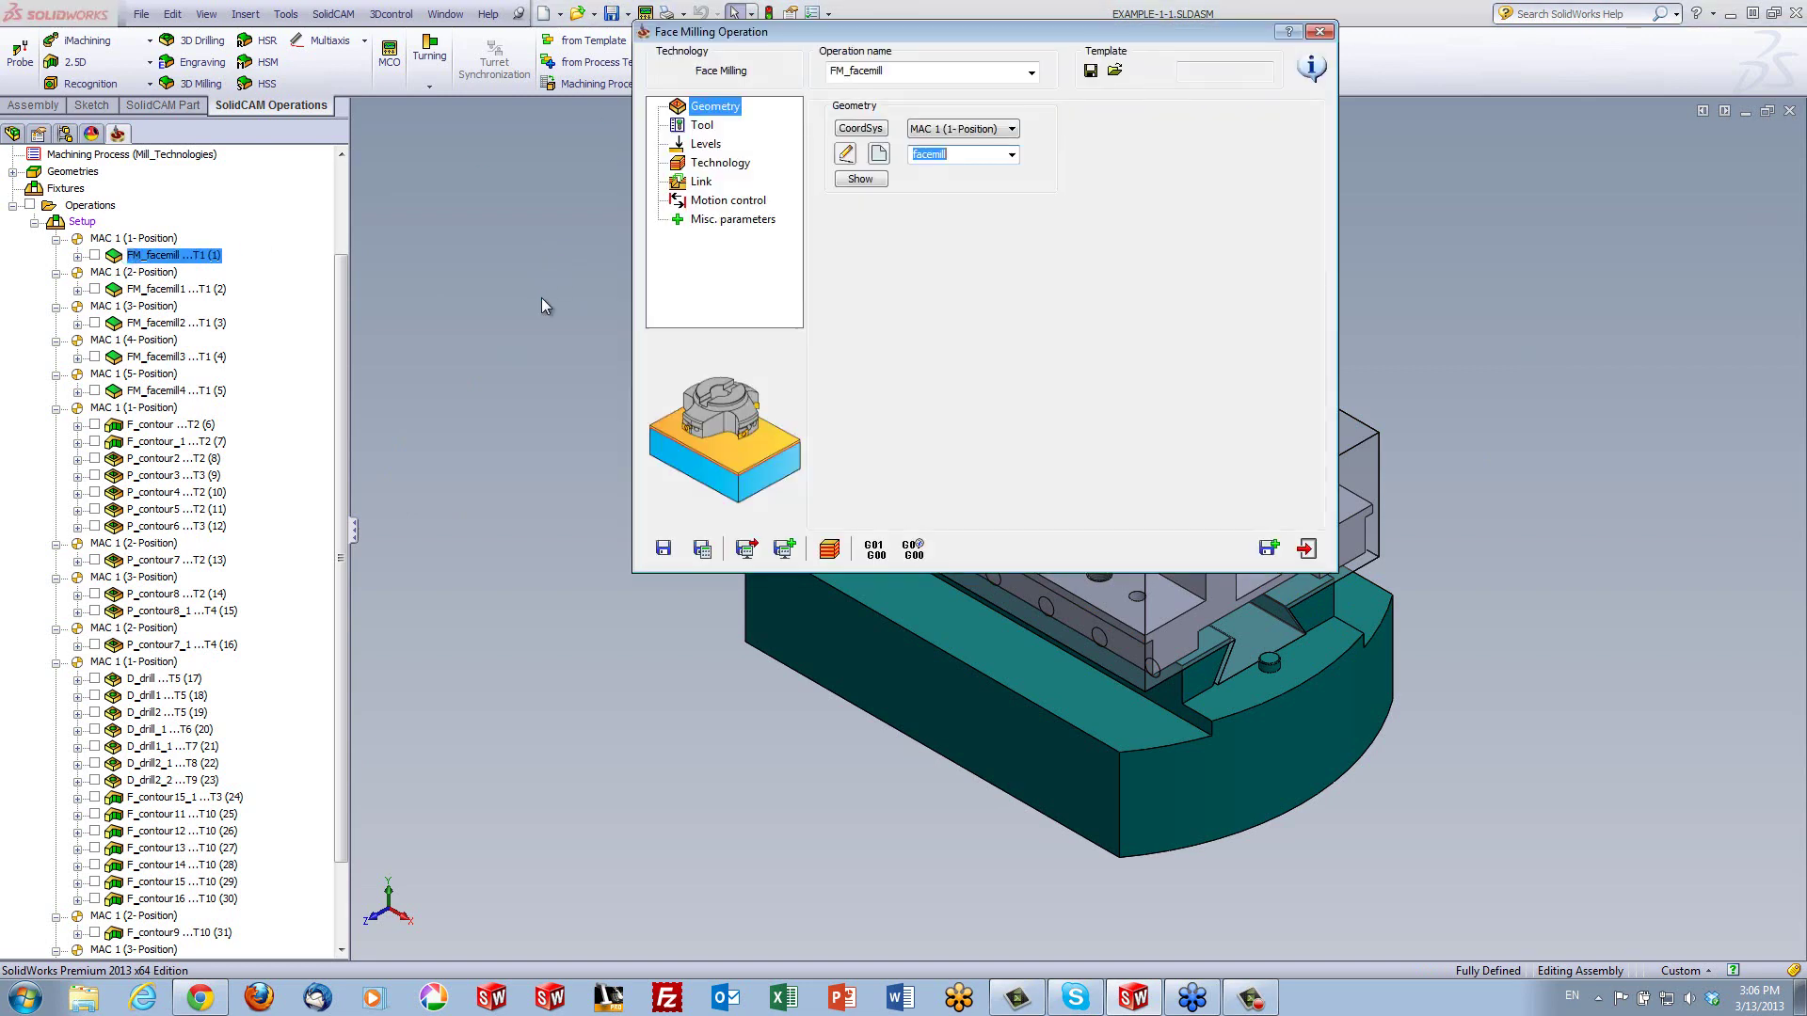
{"action": "left_click", "coordinate": [700, 132]}
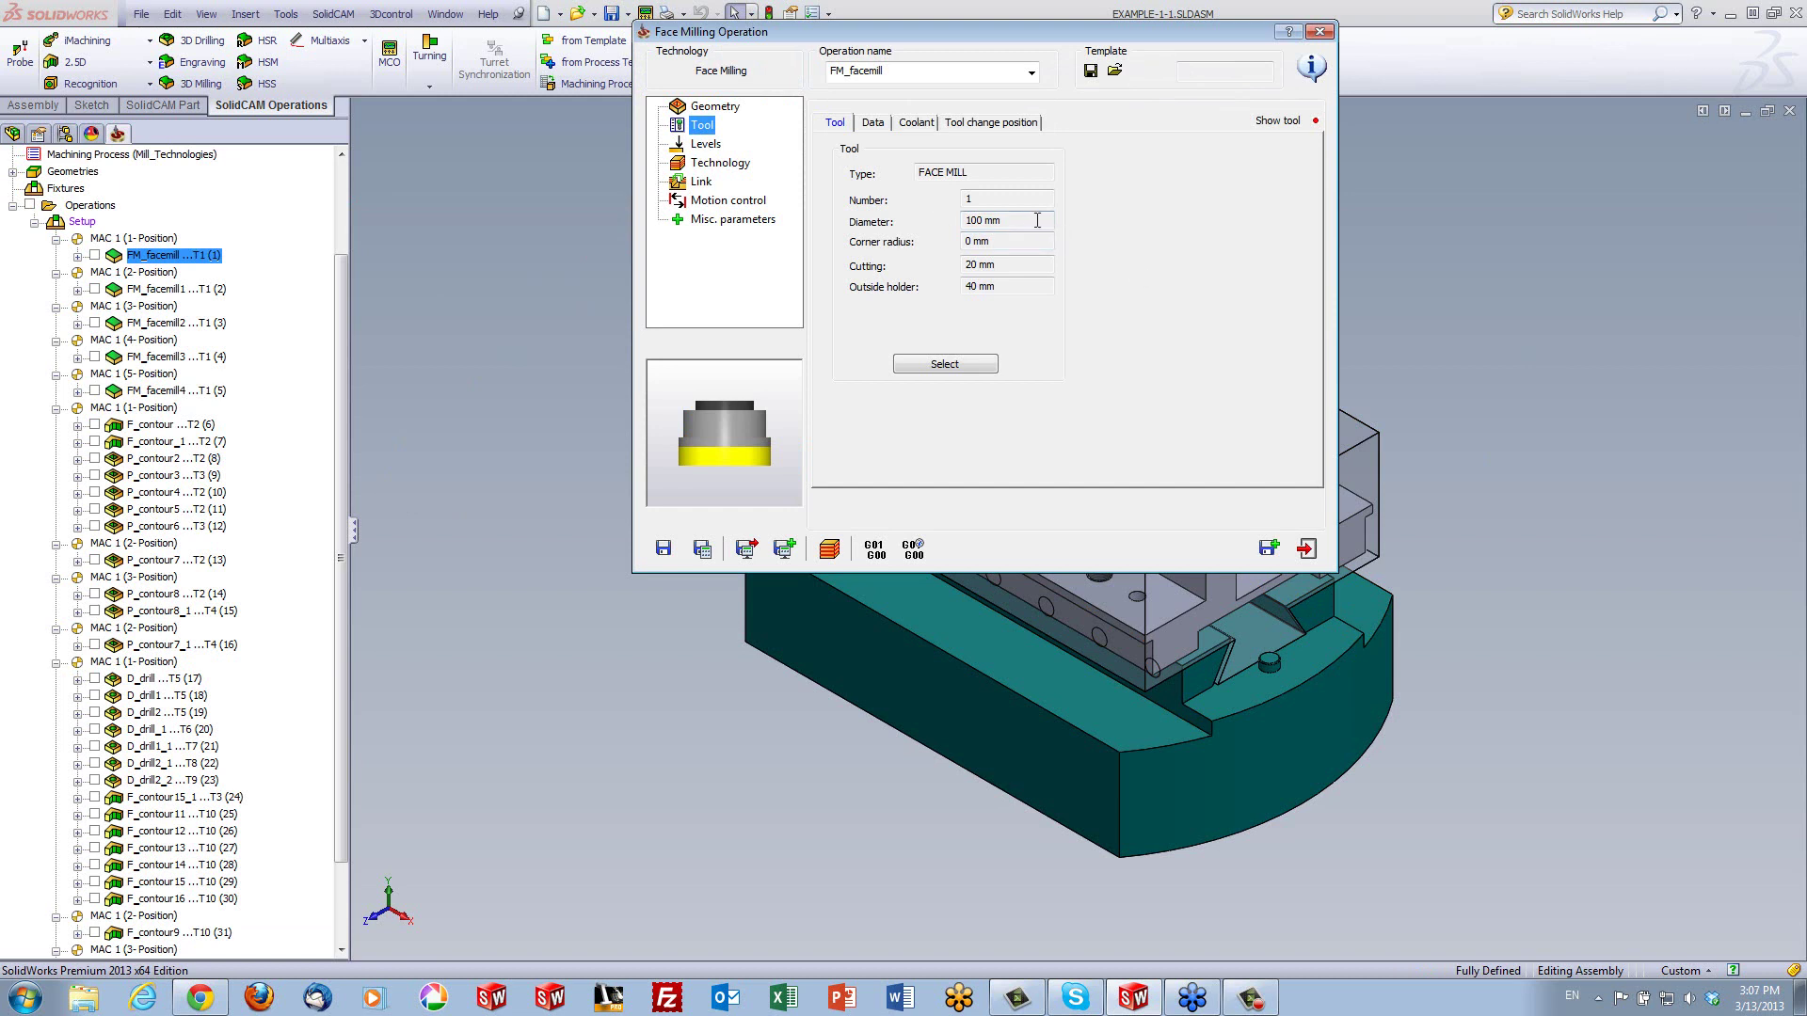
{"action": "left_click", "coordinate": [708, 146]}
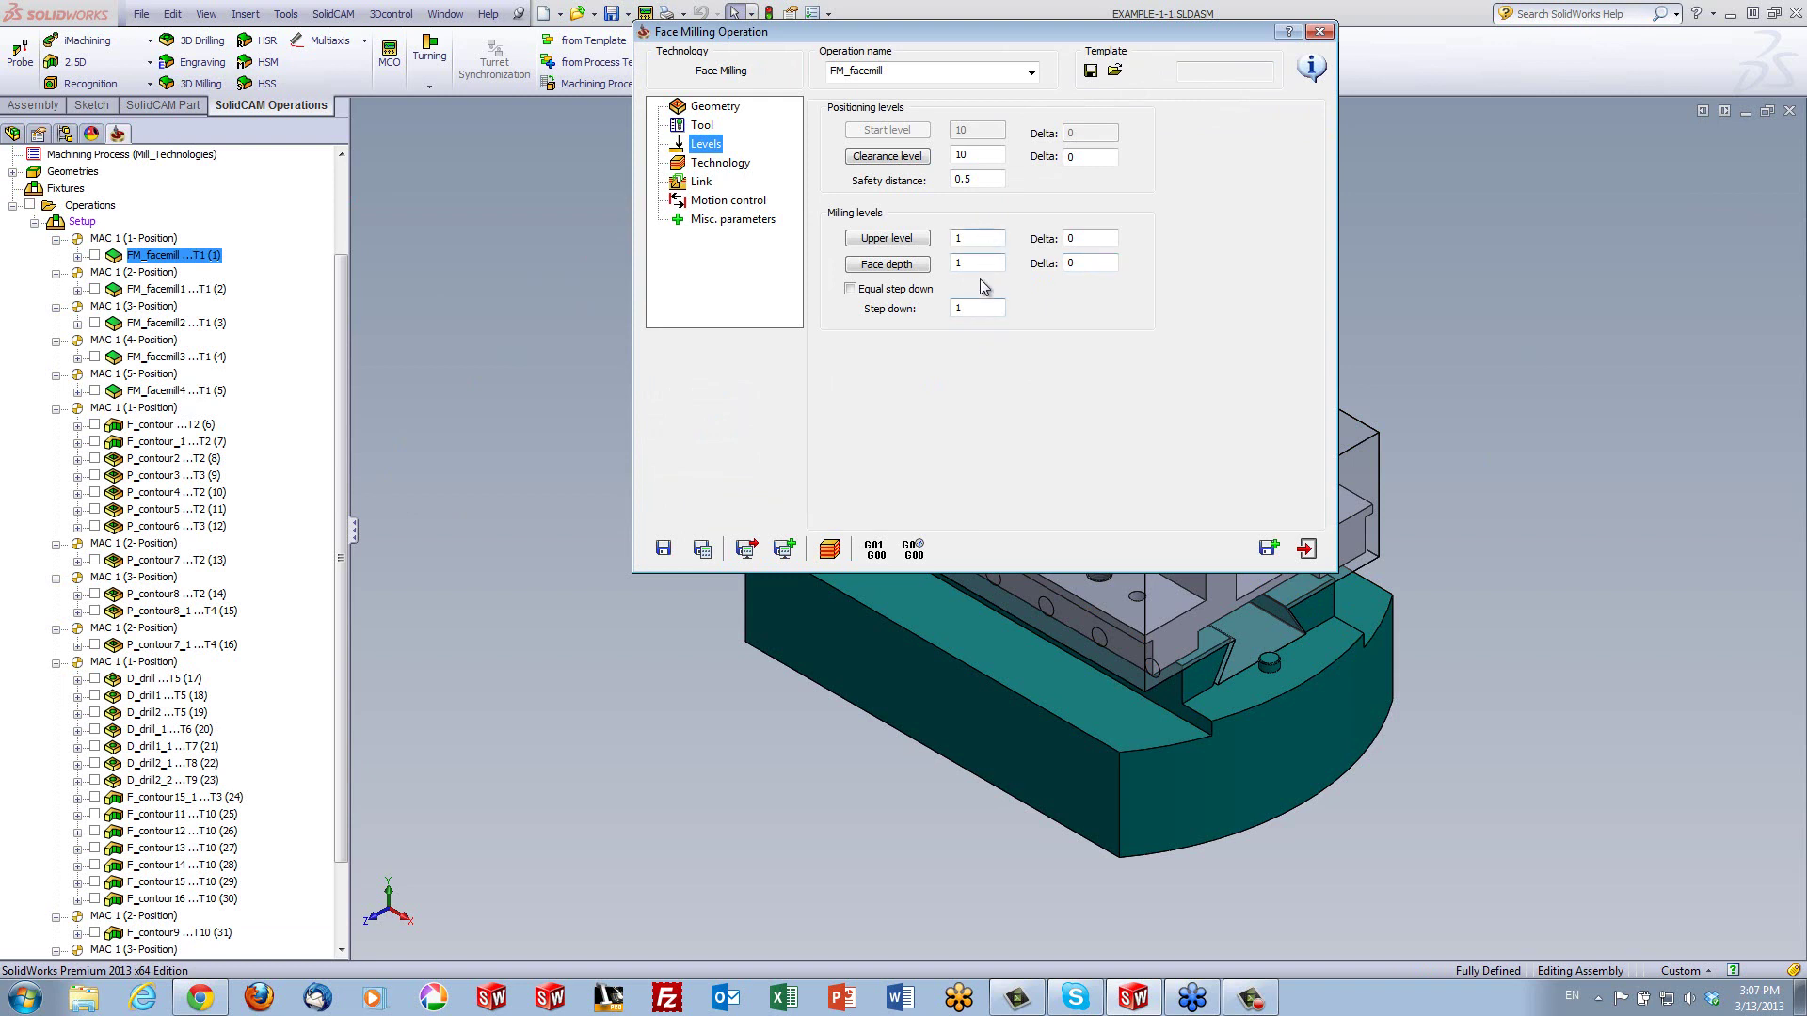
{"action": "left_click", "coordinate": [720, 165]}
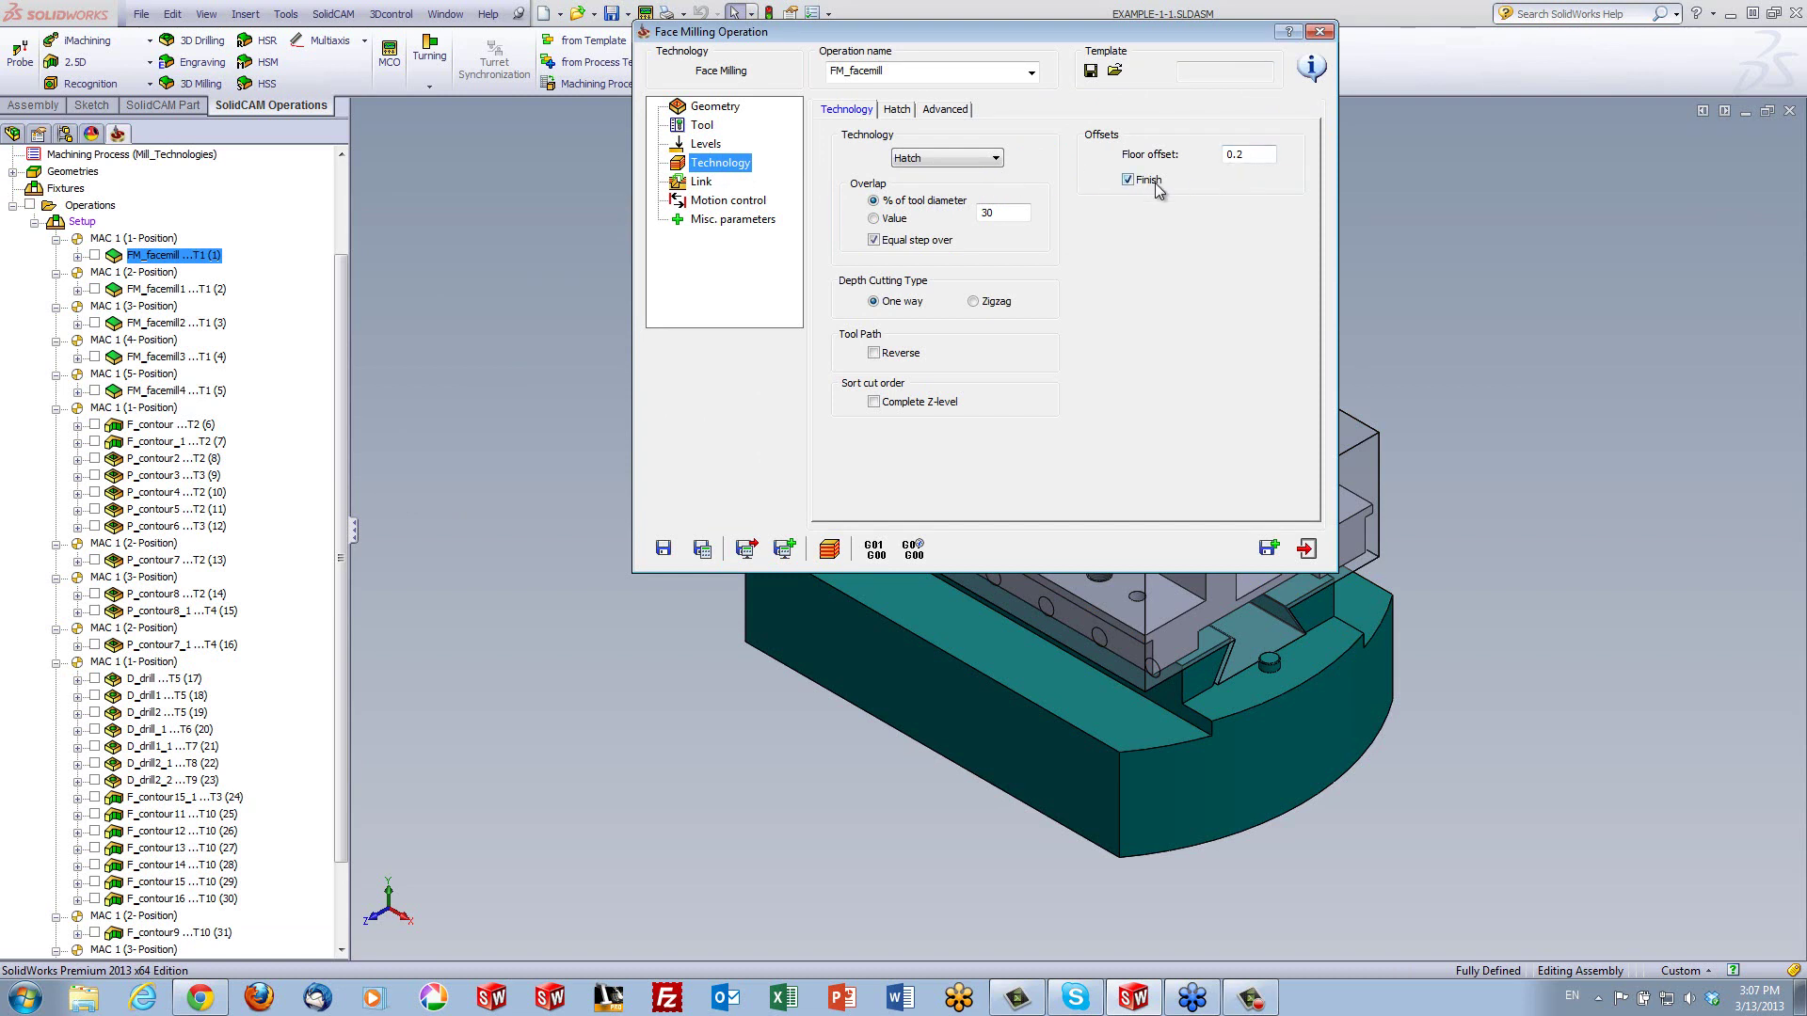
Save the face milling operation as a template named "FM_facemill 100dia hatch" with the tool data included
{"action": "left_click", "coordinate": [1091, 71]}
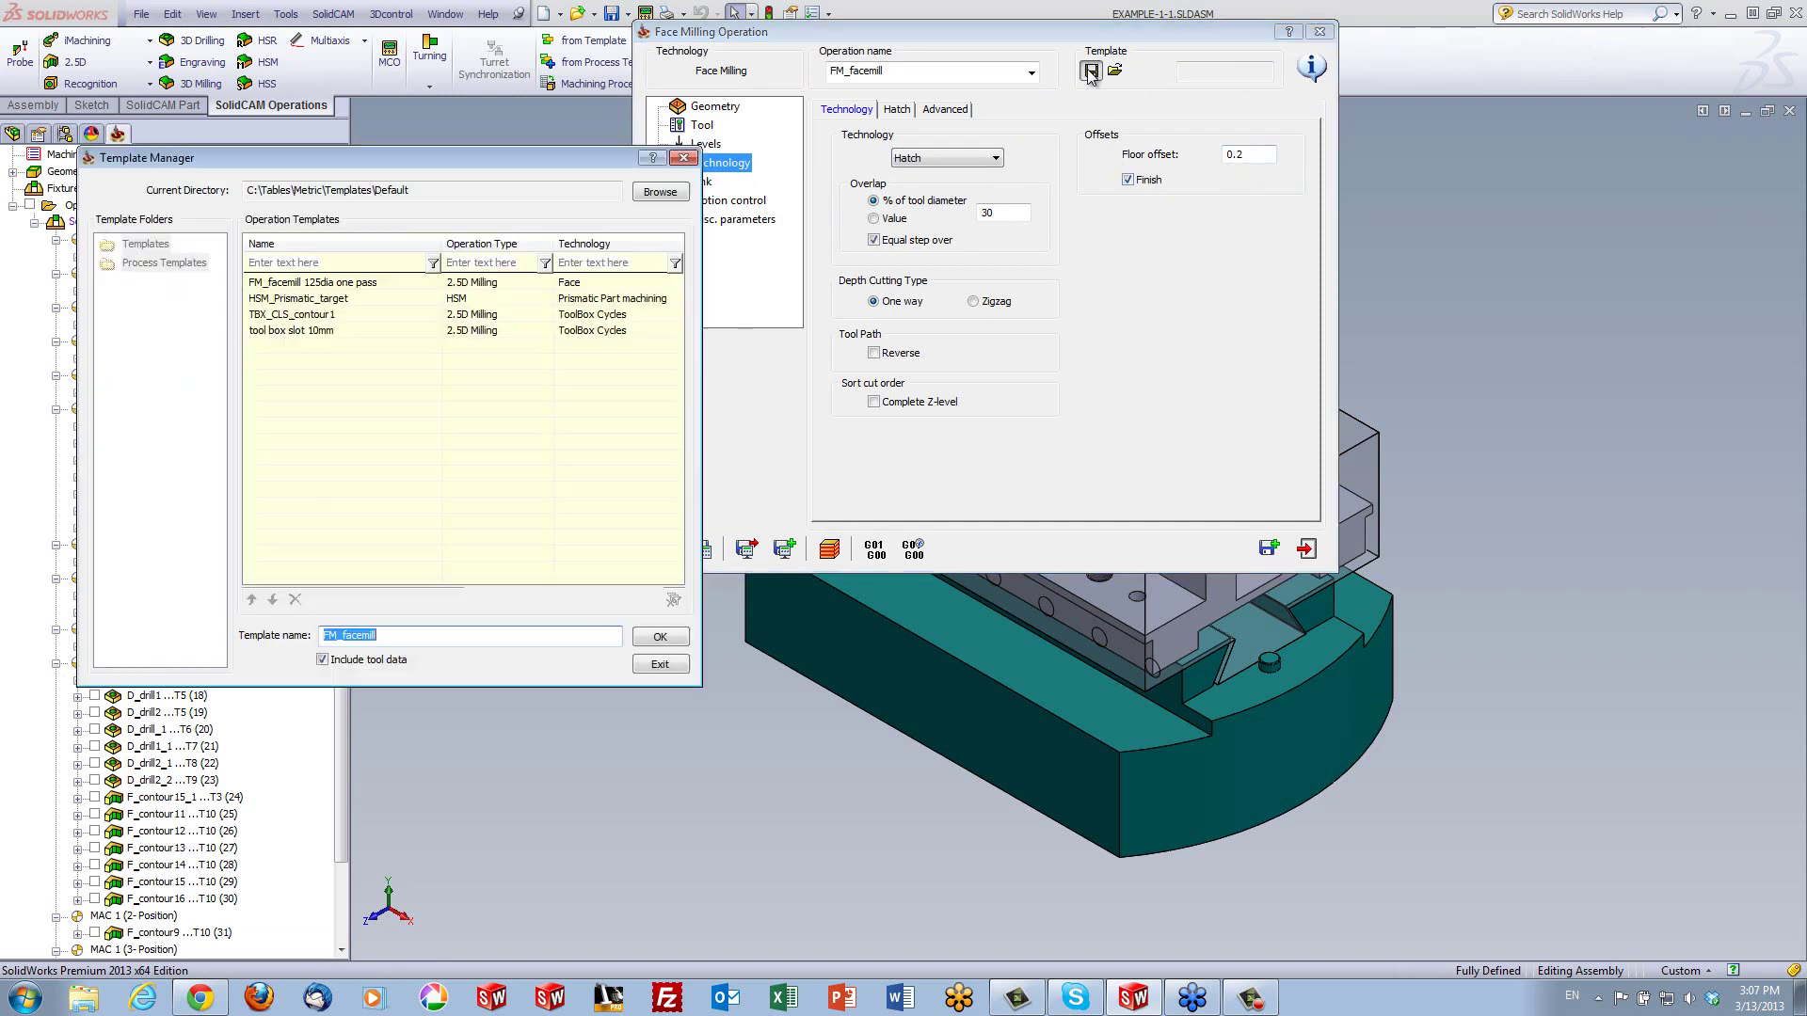
{"action": "left_click", "coordinate": [467, 636]}
{"action": "type", "text": "100dia hatch"}
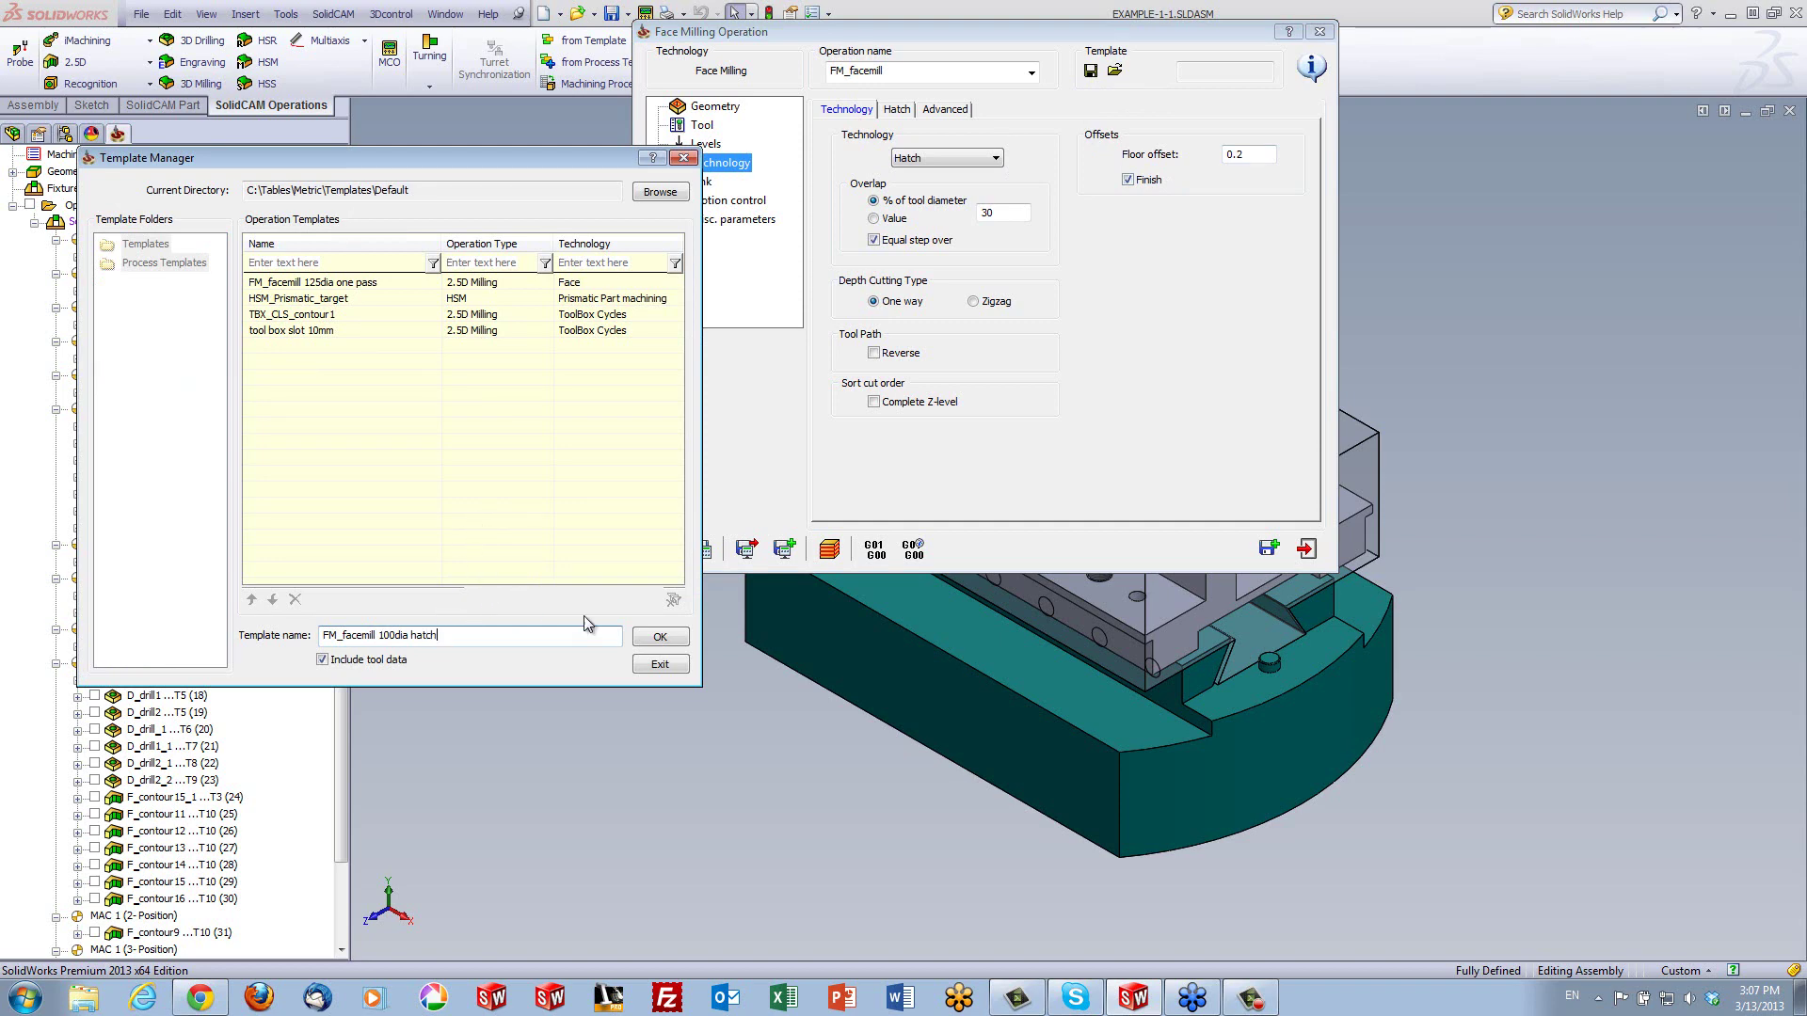
{"action": "left_click", "coordinate": [658, 637]}
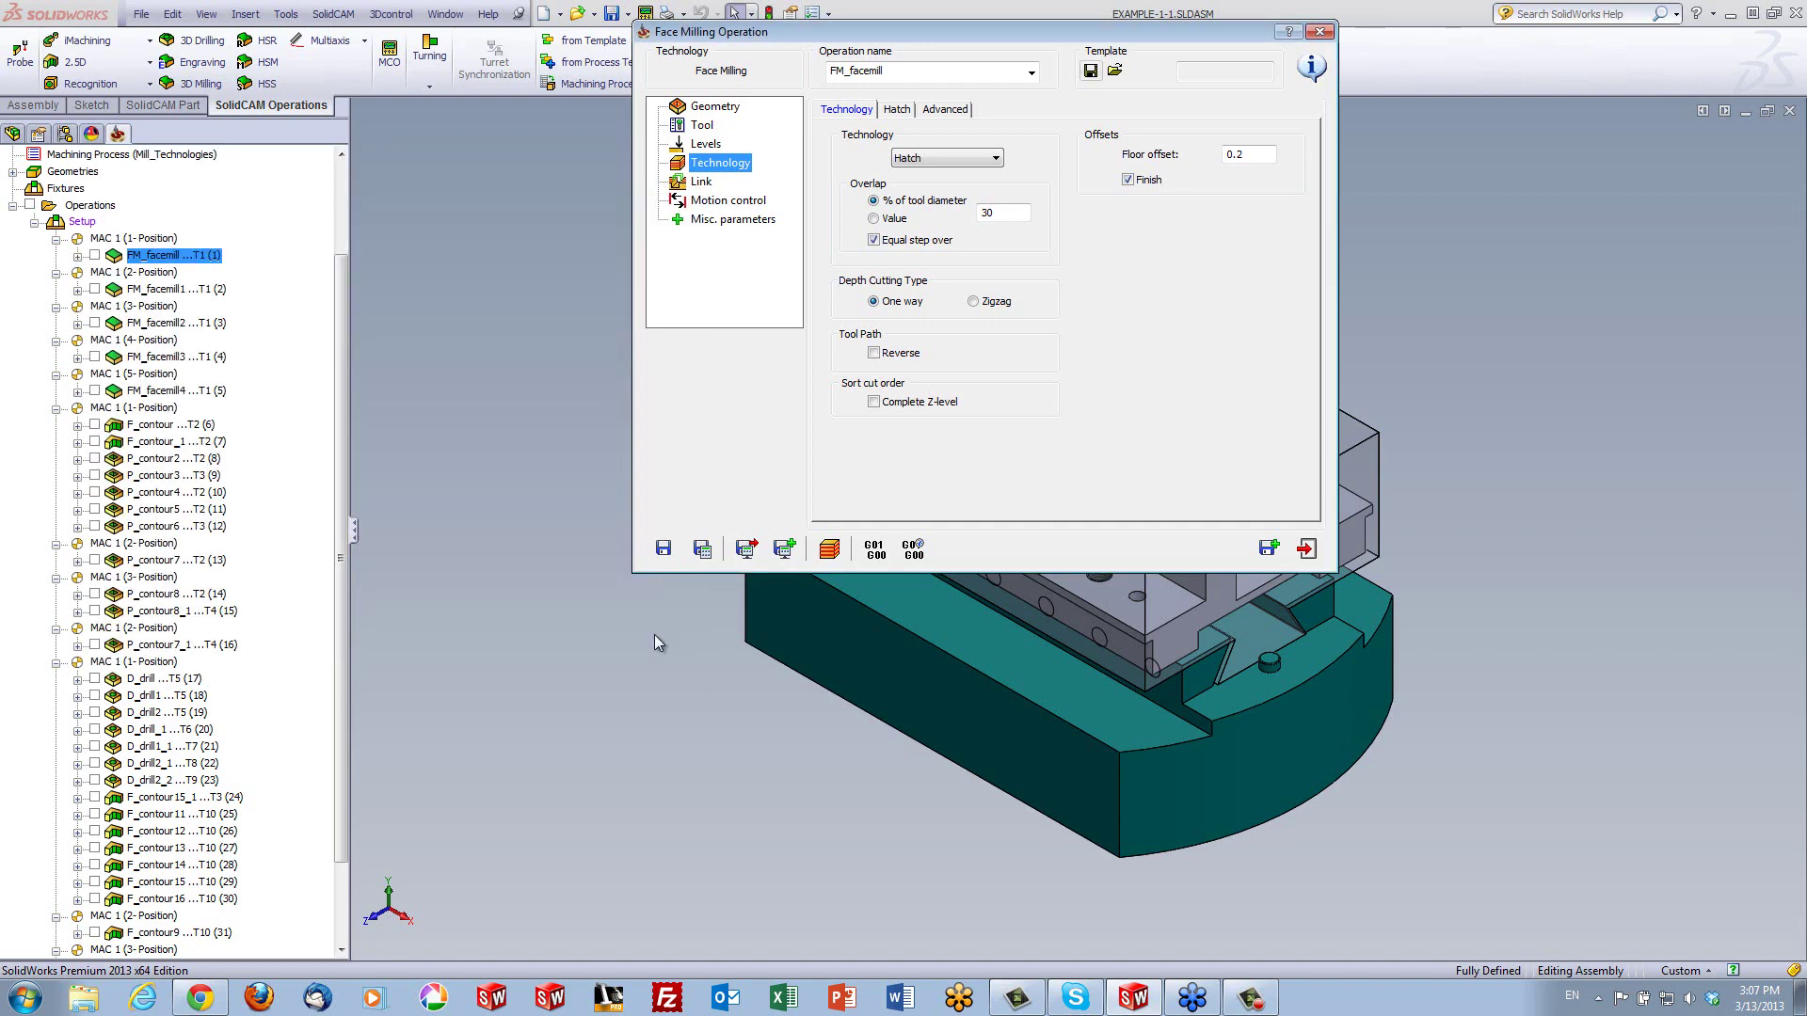
Simulate the hatch face milling operation in SolidVerify one step at a time, then exit the simulation and the operation
{"action": "left_click", "coordinate": [829, 548]}
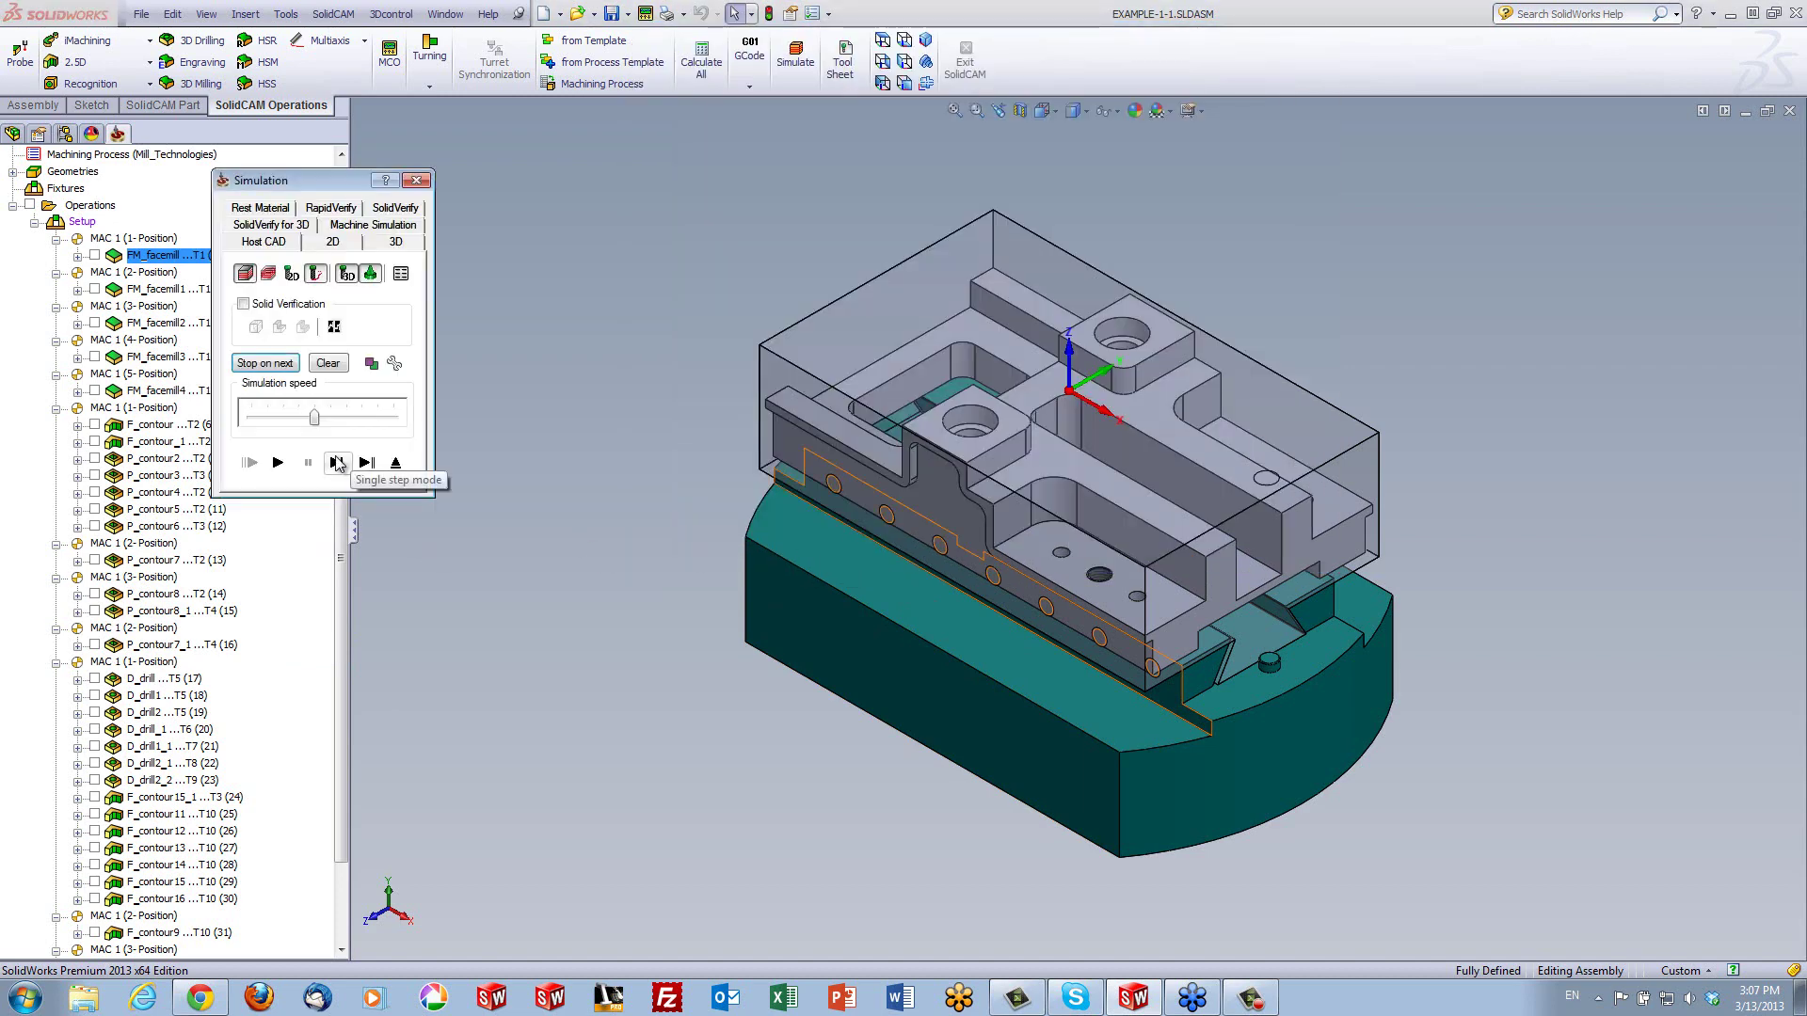
{"action": "left_click", "coordinate": [396, 207]}
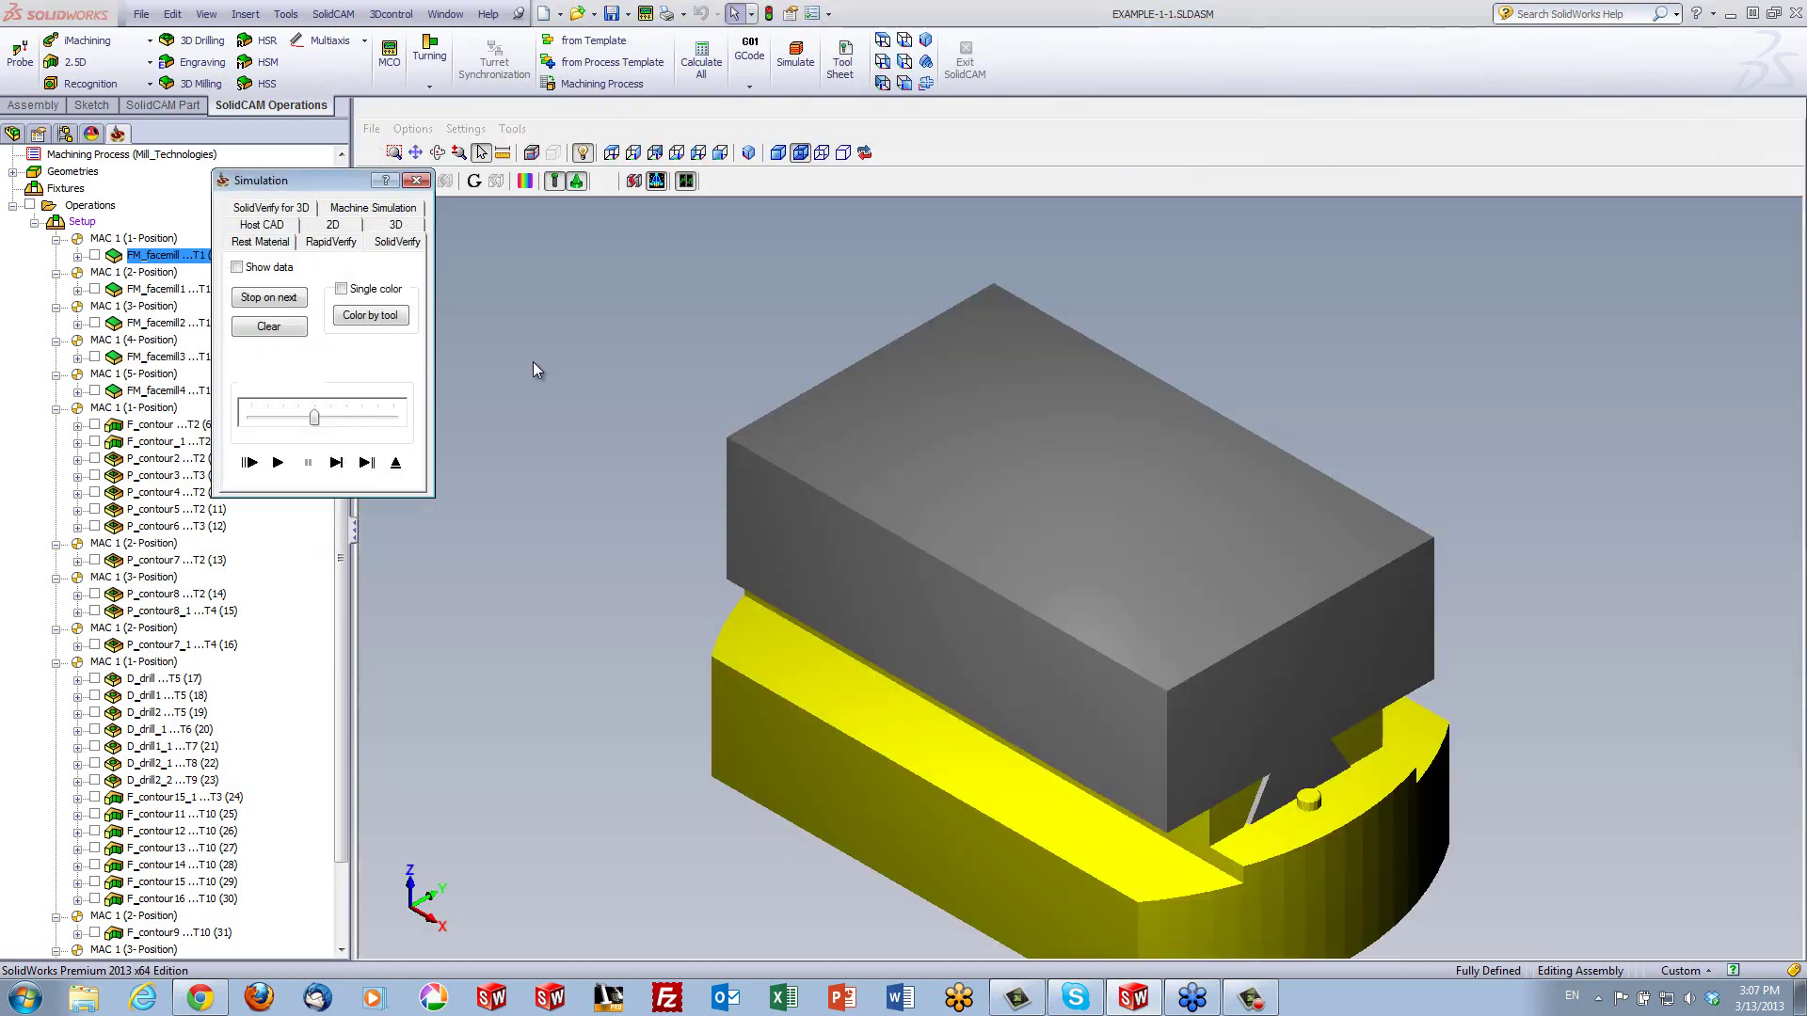
{"action": "left_click", "coordinate": [337, 463]}
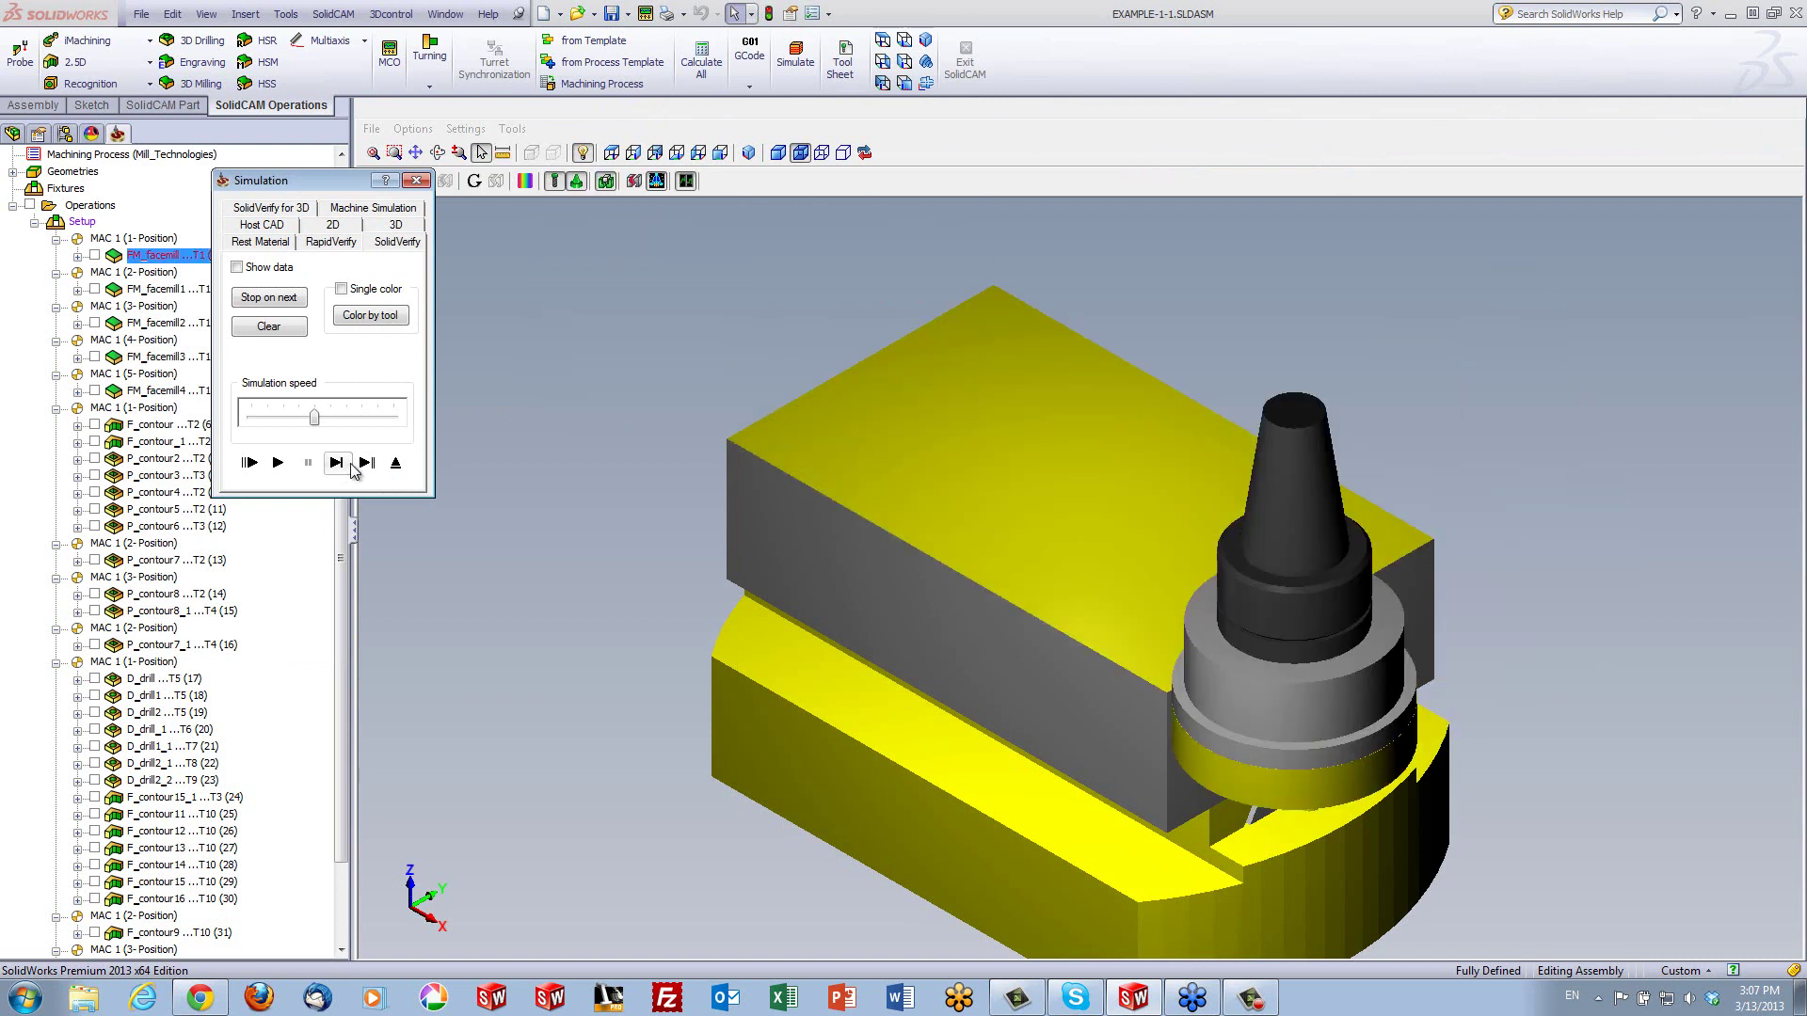
{"action": "left_click", "coordinate": [365, 463]}
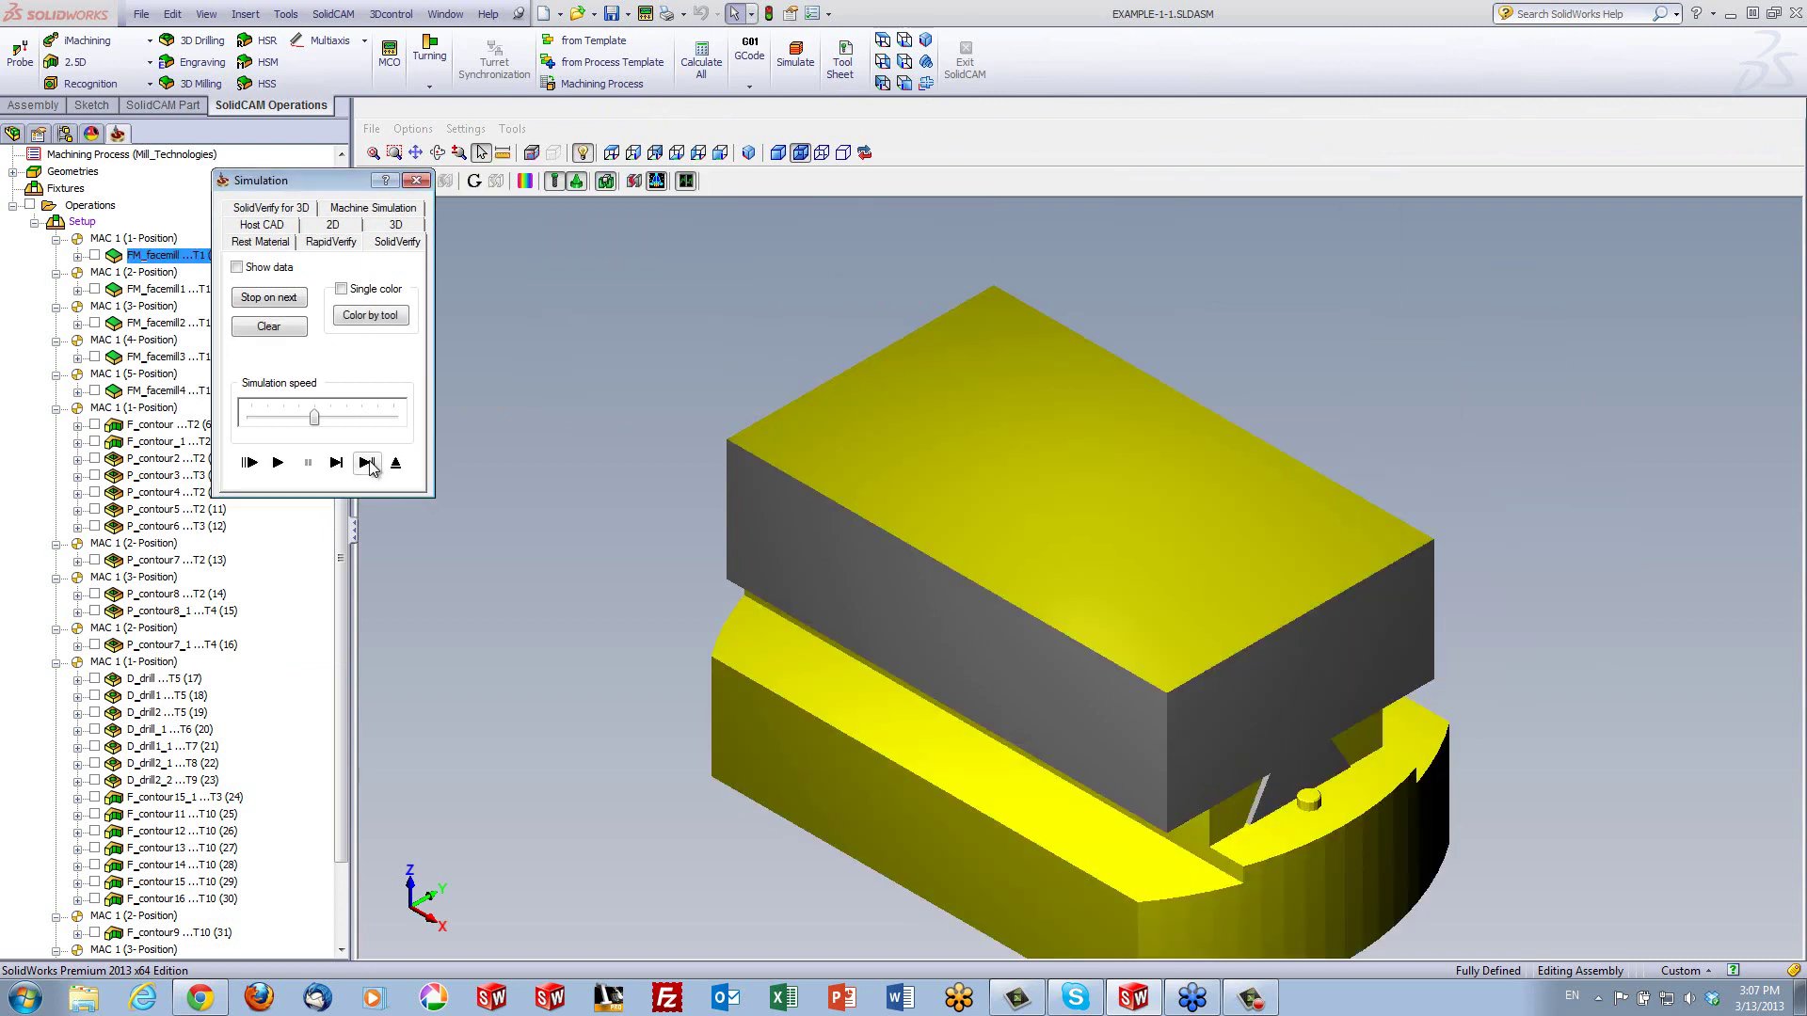
{"action": "left_click", "coordinate": [336, 463]}
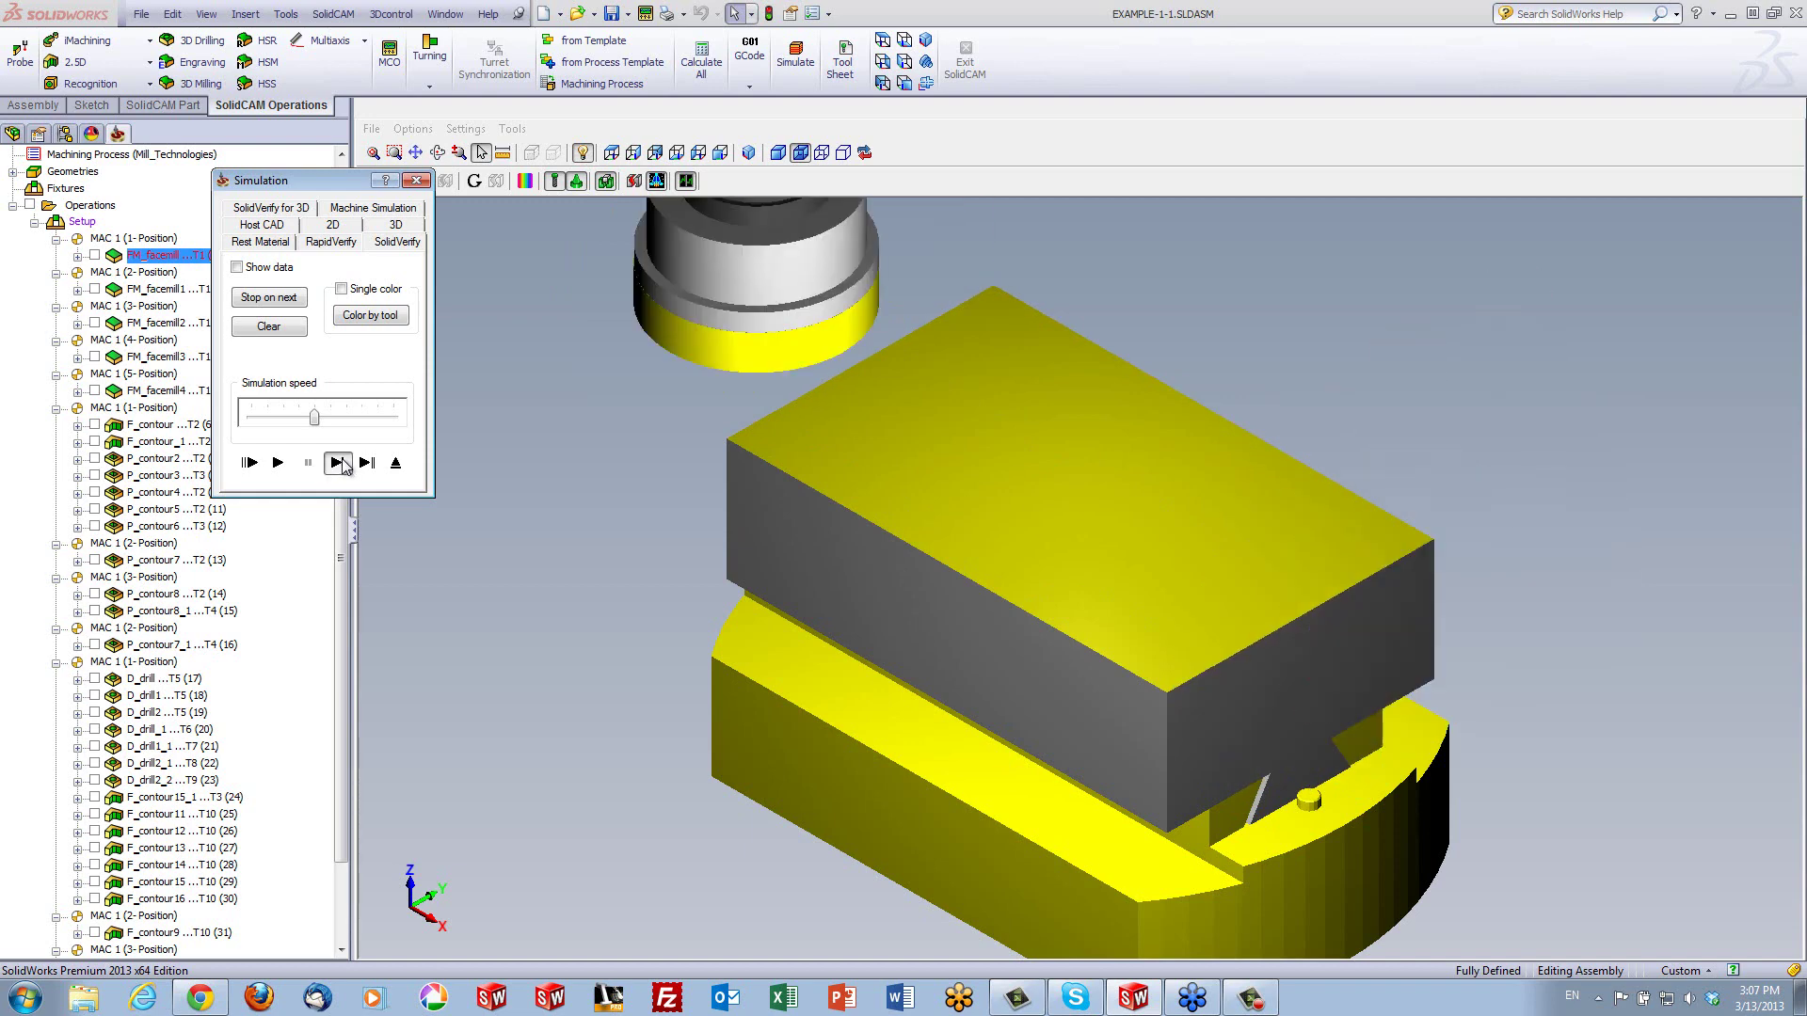
{"action": "left_click", "coordinate": [396, 464]}
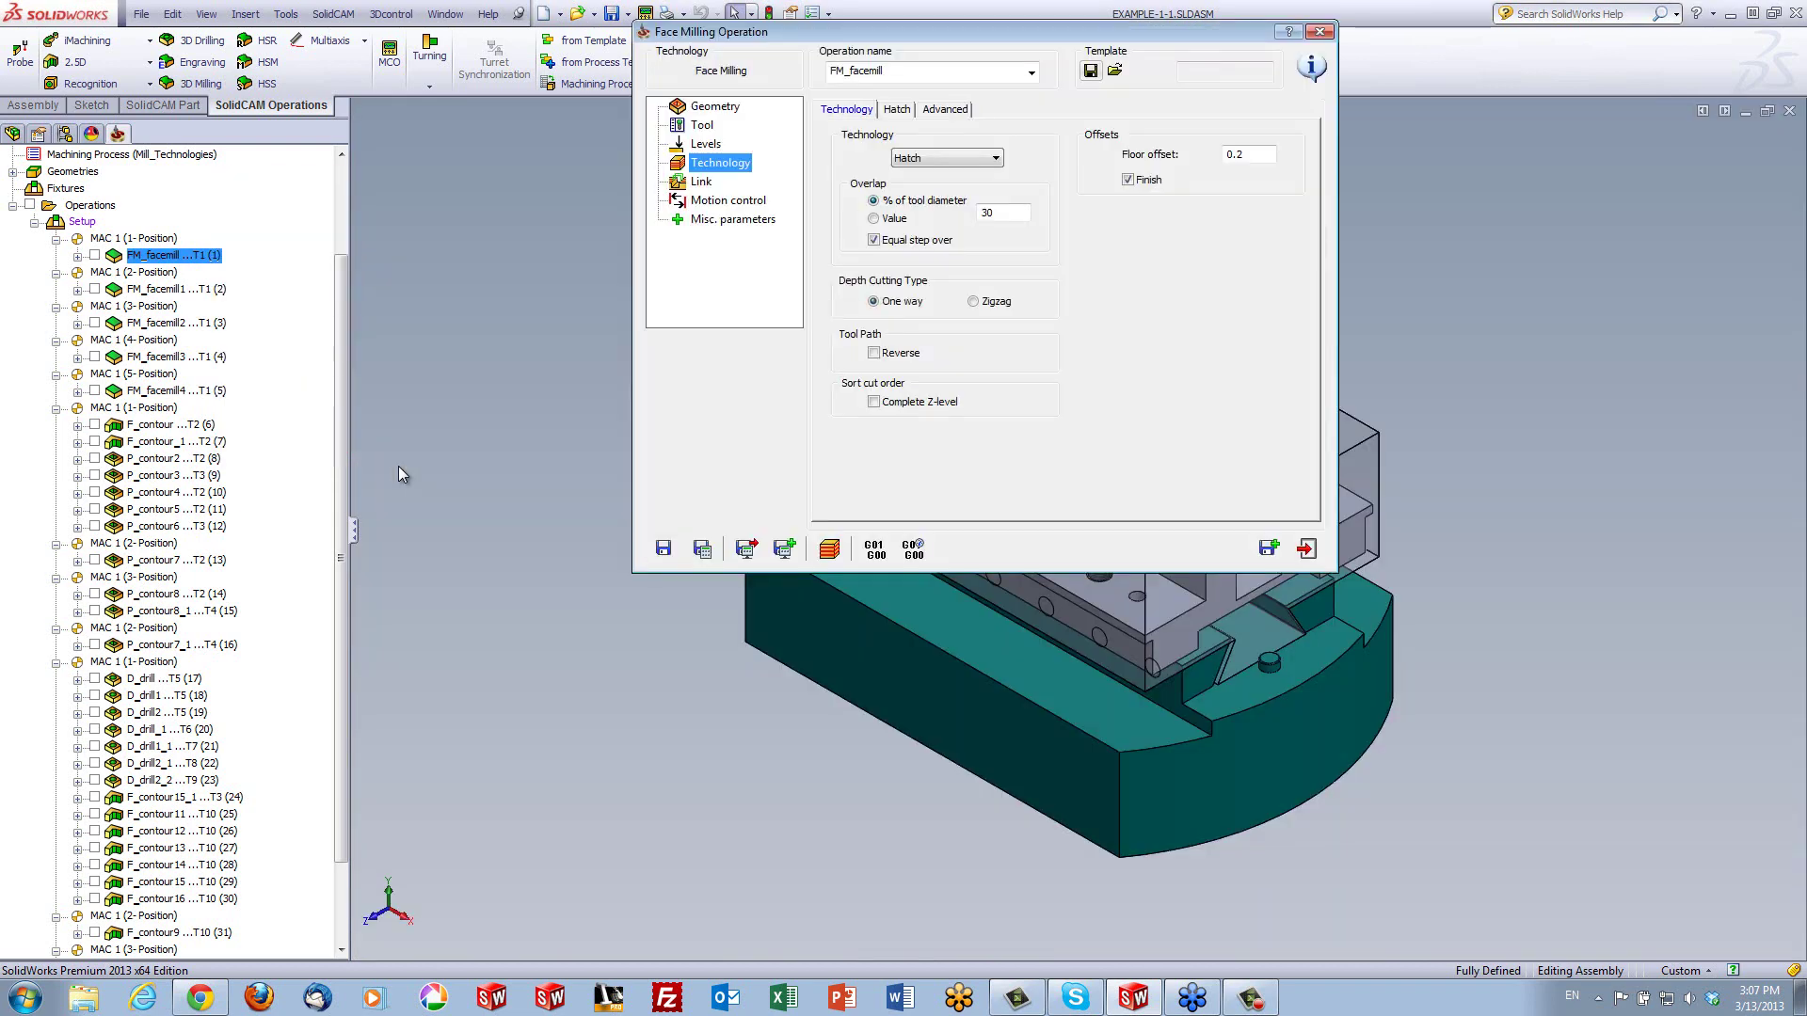
{"action": "left_click", "coordinate": [1303, 553]}
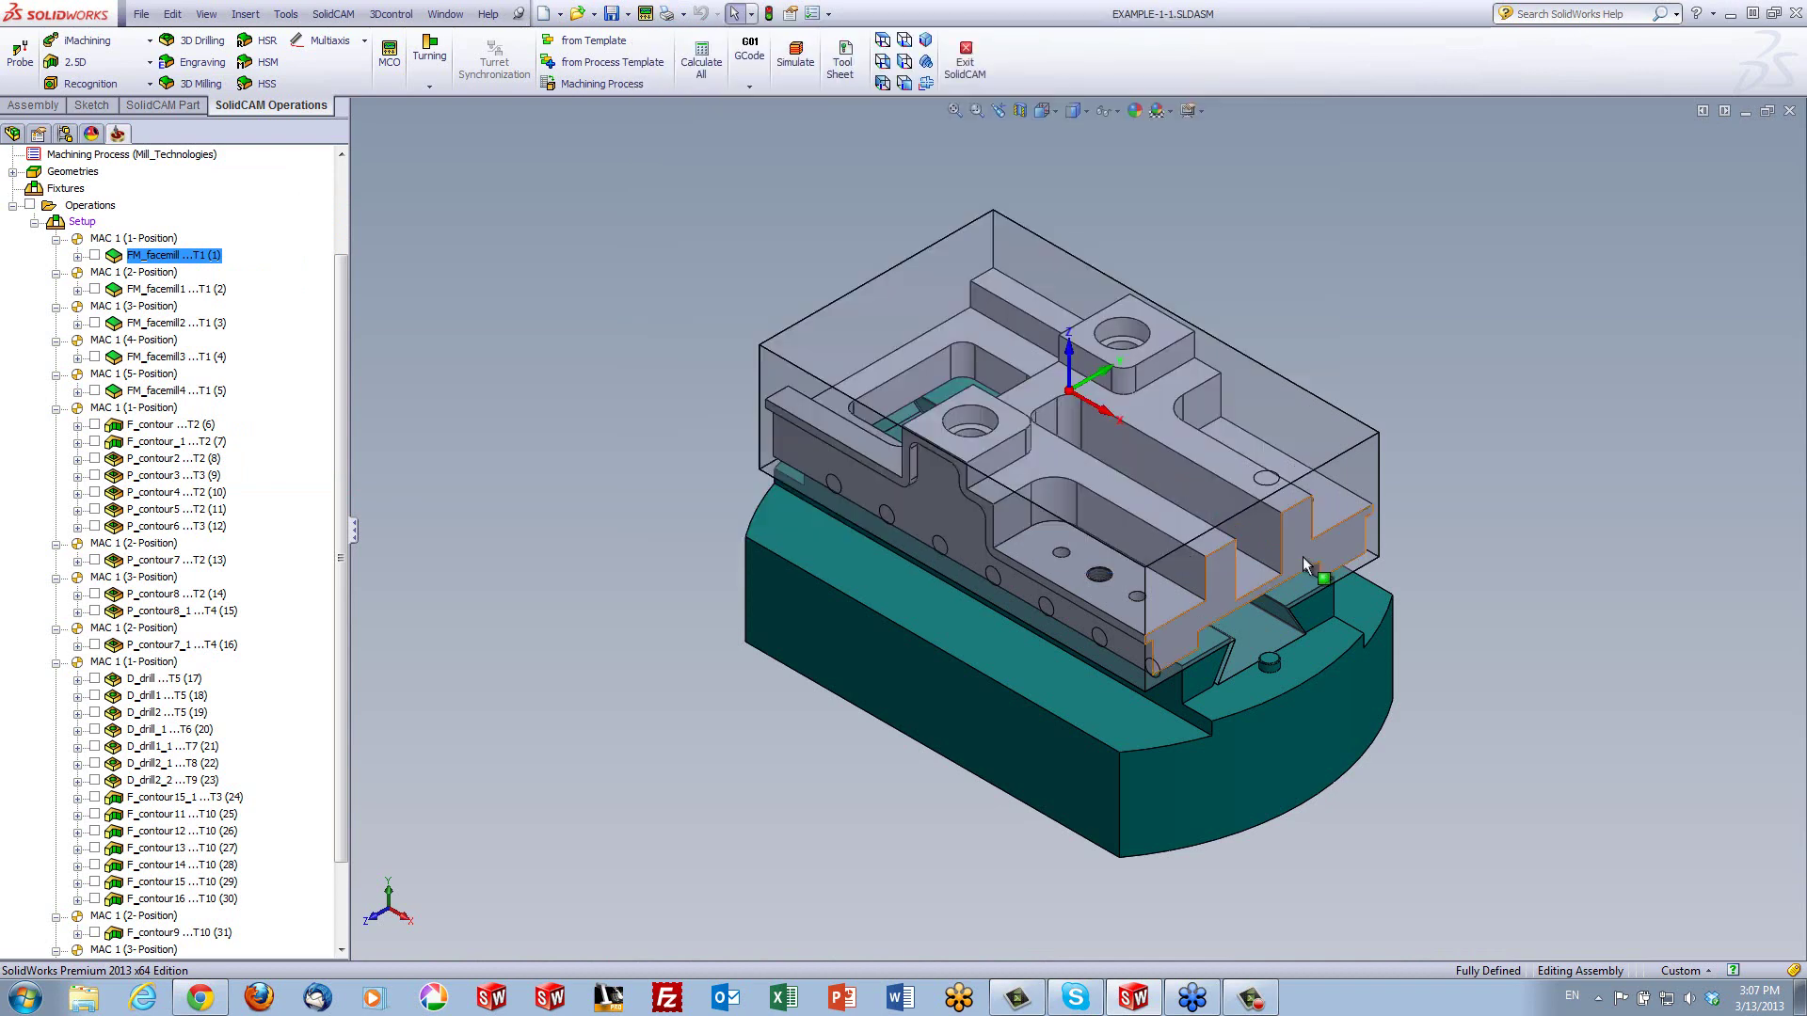
Close the current CAM-Part and open the recent part TEMPLATES AND GEO MODIFY.prt from the "webinar parts" folder
{"action": "left_click", "coordinate": [1789, 110]}
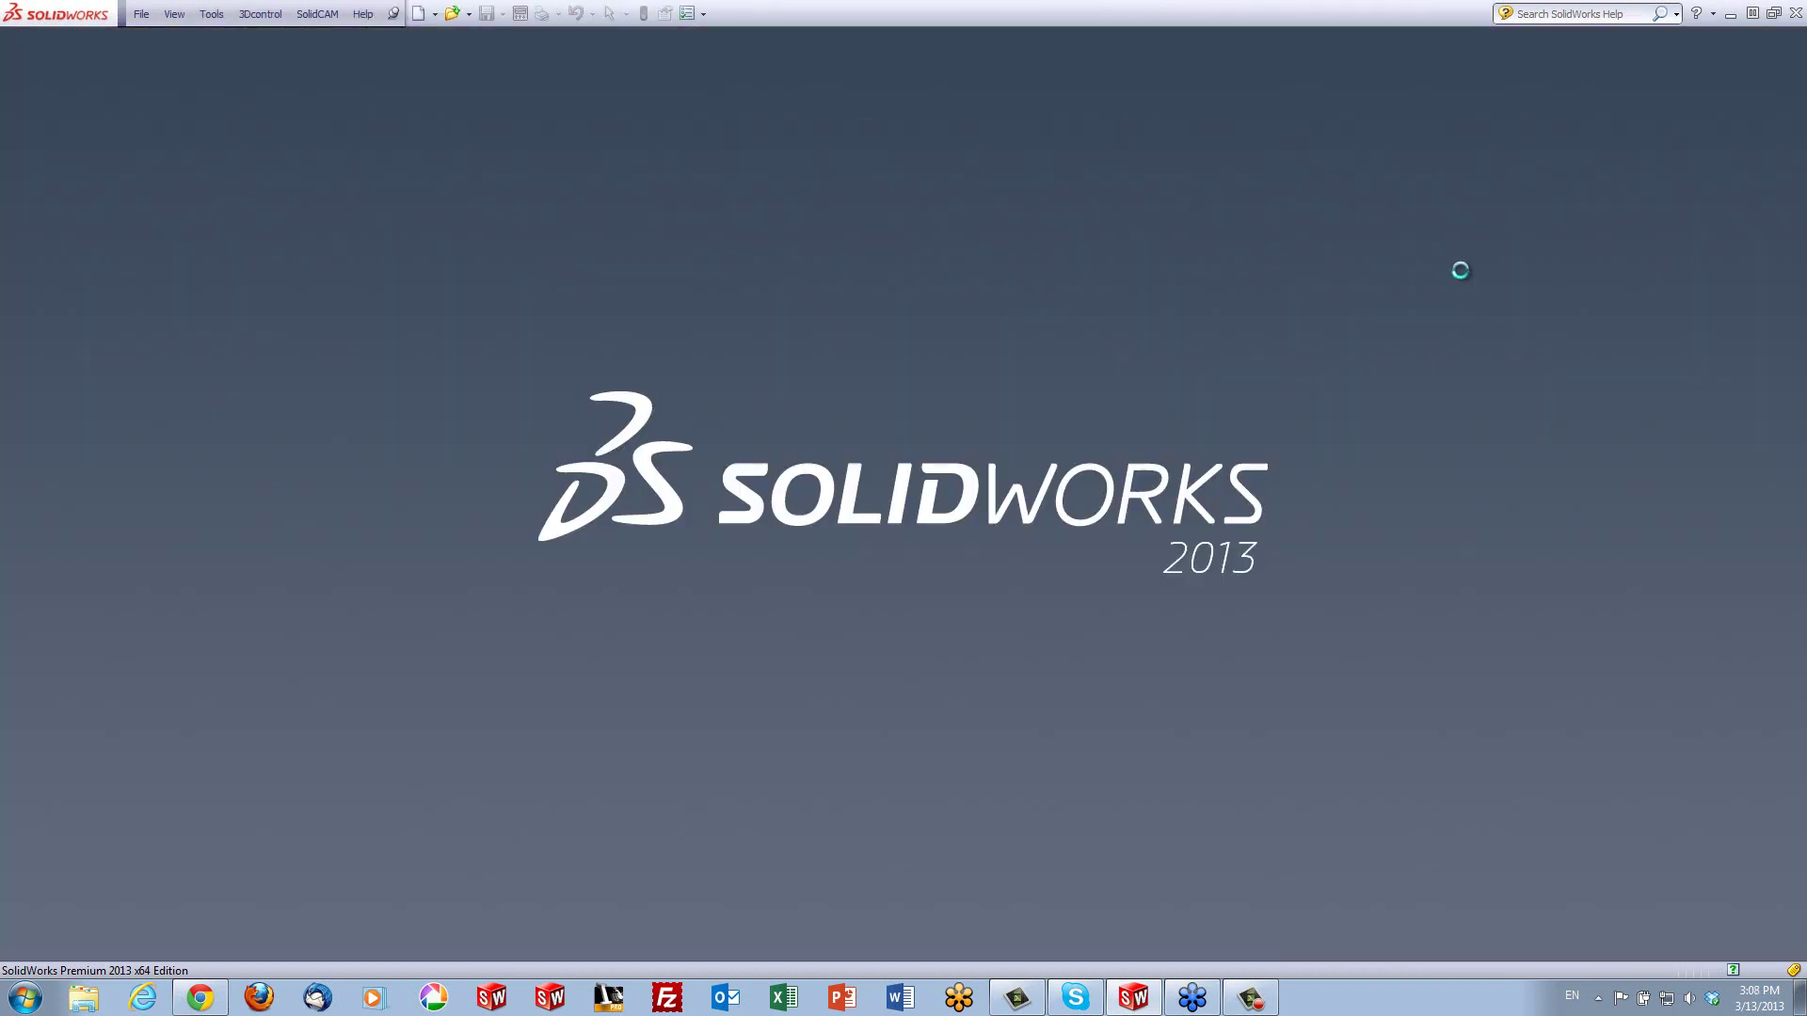
{"action": "left_click", "coordinate": [320, 15]}
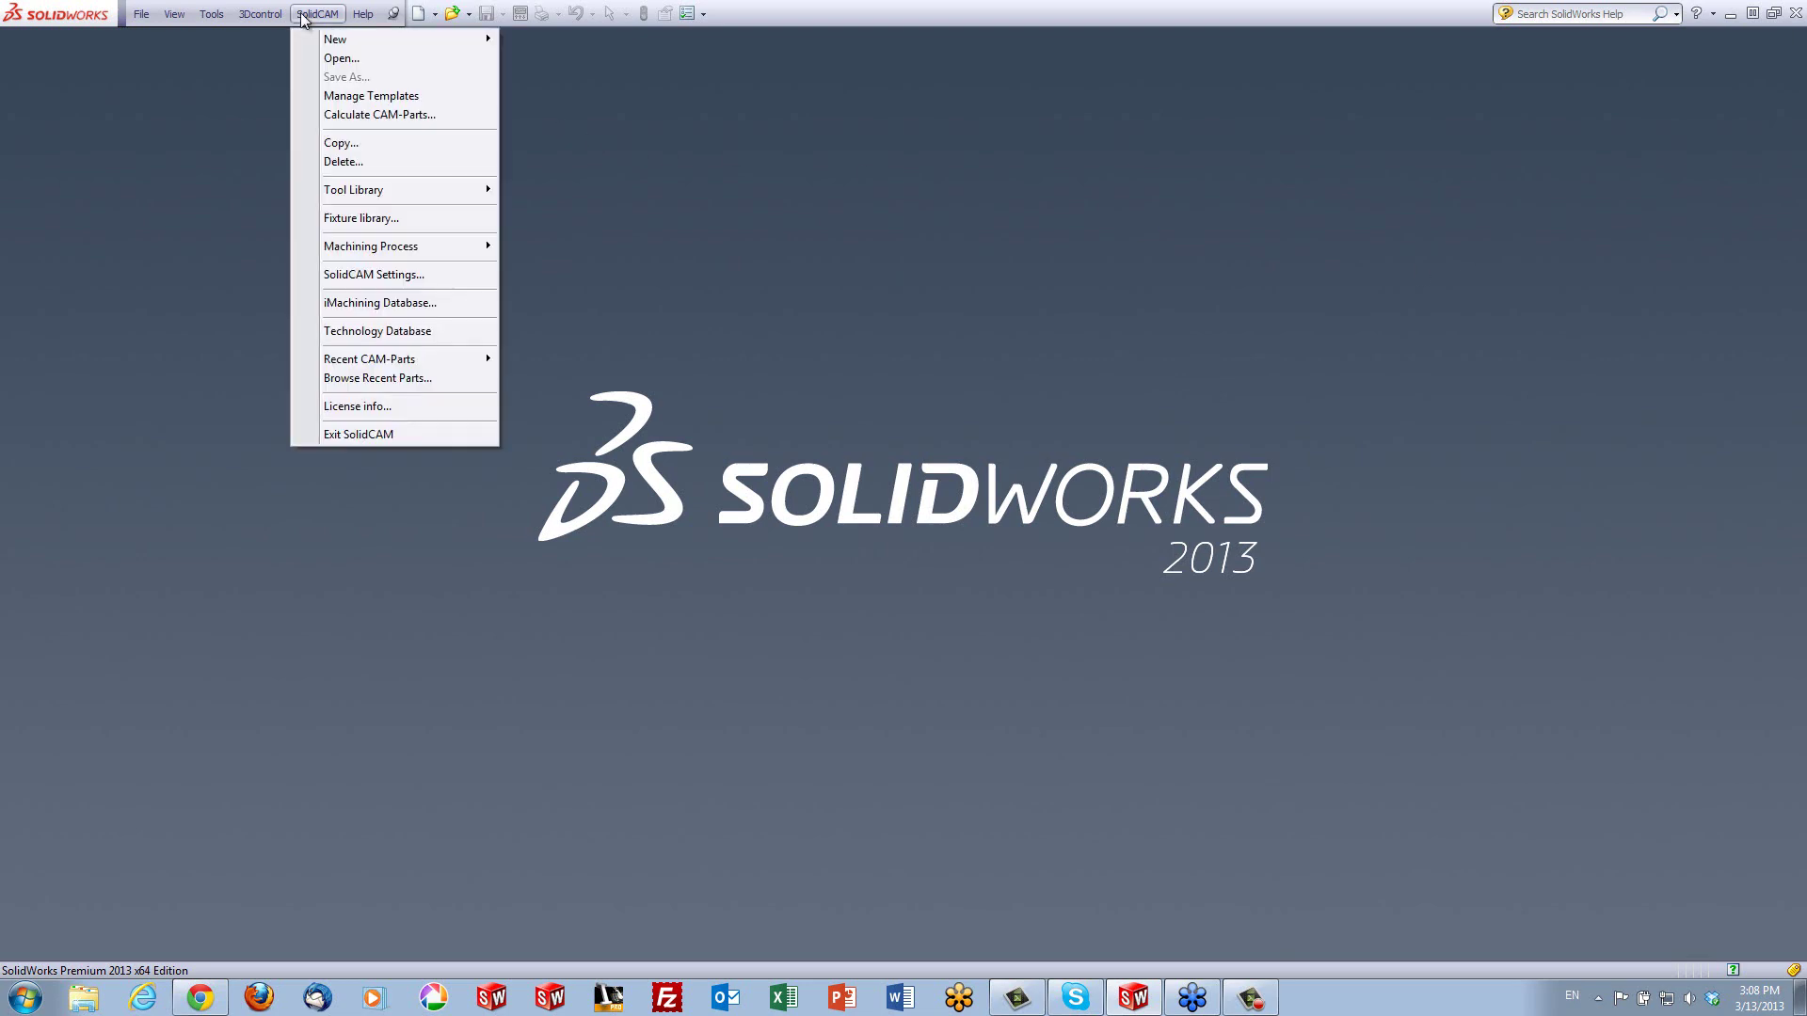
{"action": "mouse_move", "coordinate": [402, 362]}
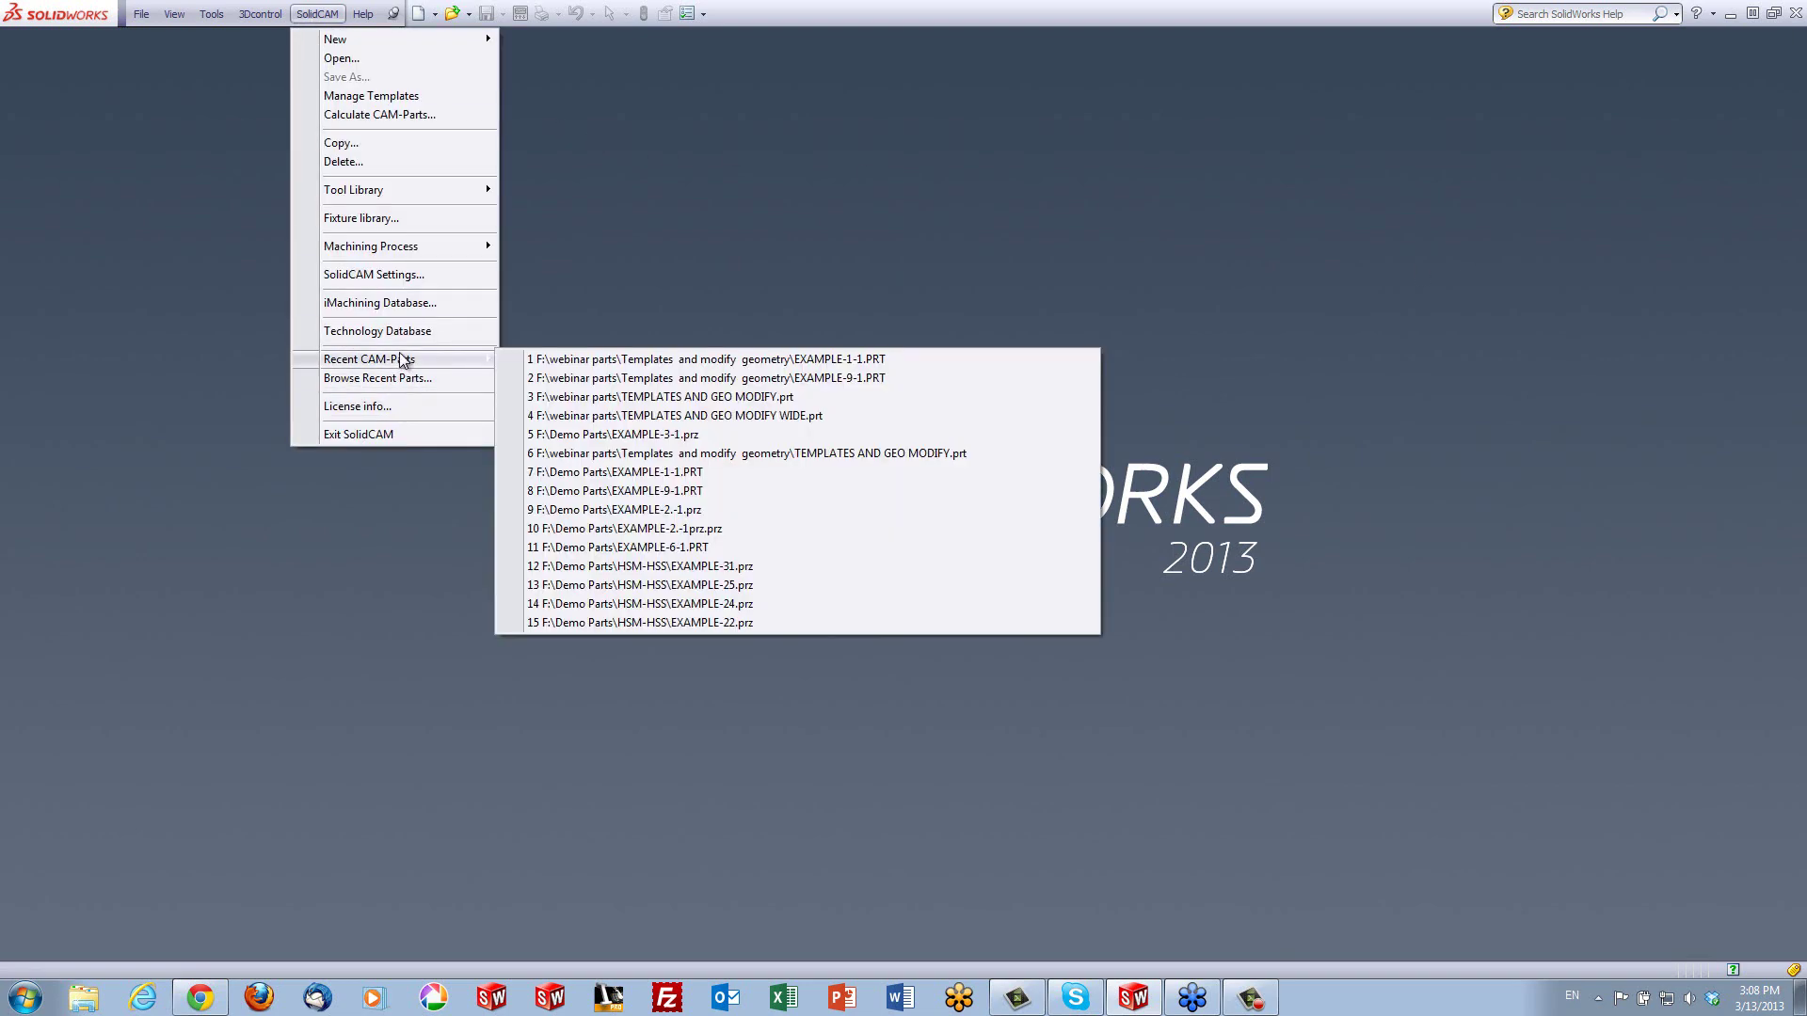
{"action": "left_click", "coordinate": [742, 397]}
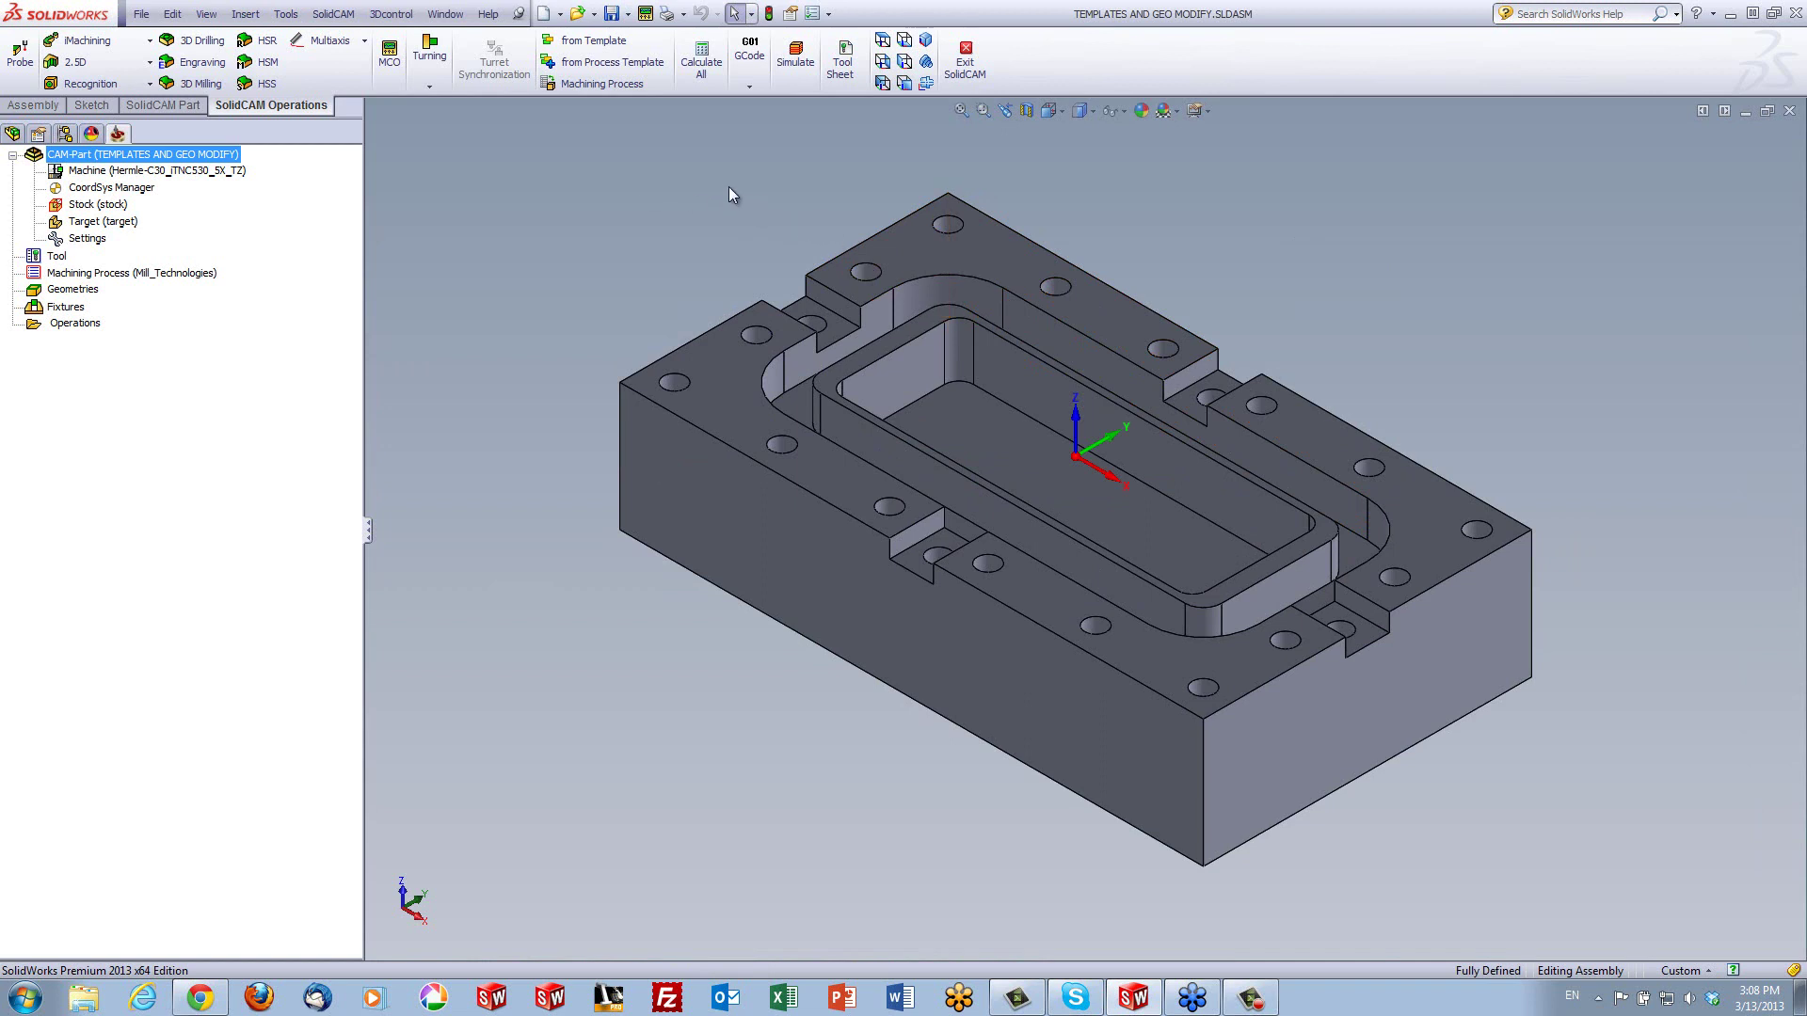
{"action": "left_click", "coordinate": [1494, 703]}
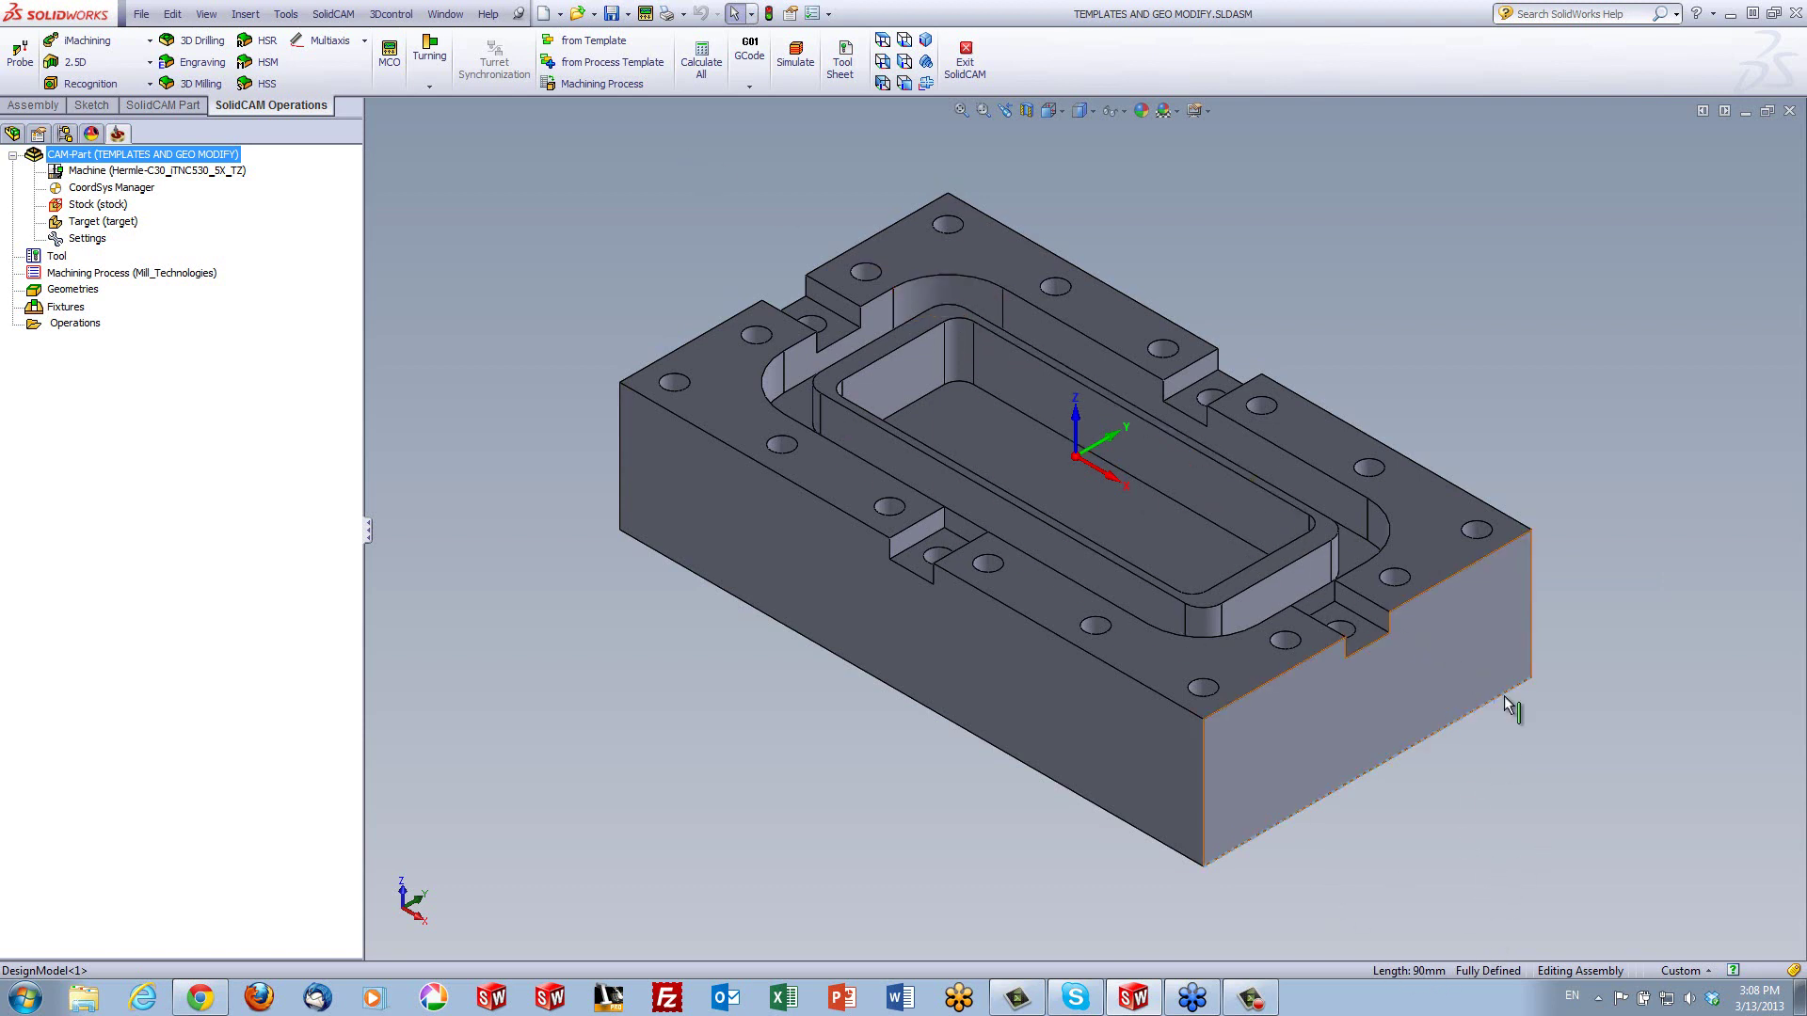
{"action": "left_click", "coordinate": [443, 352]}
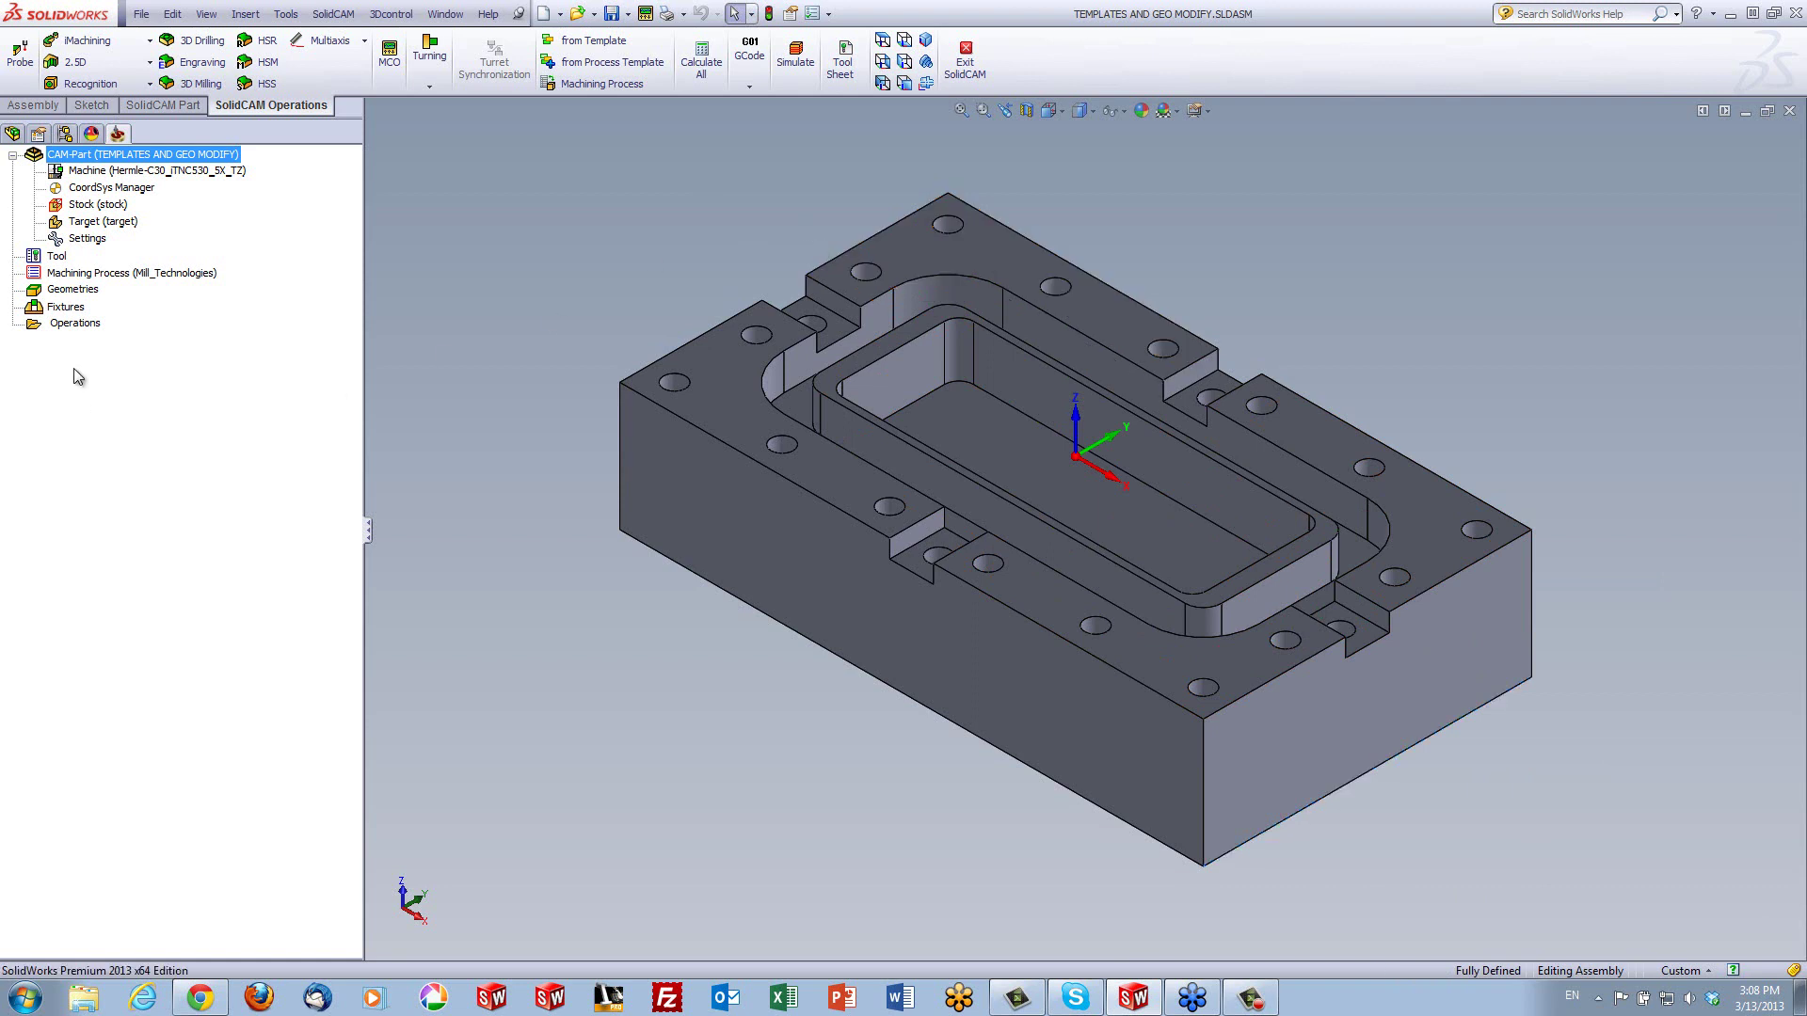
Start a new 2.5D face milling operation and load the template "FM_facemill 125dia one pass" into it
{"action": "left_click", "coordinate": [111, 62]}
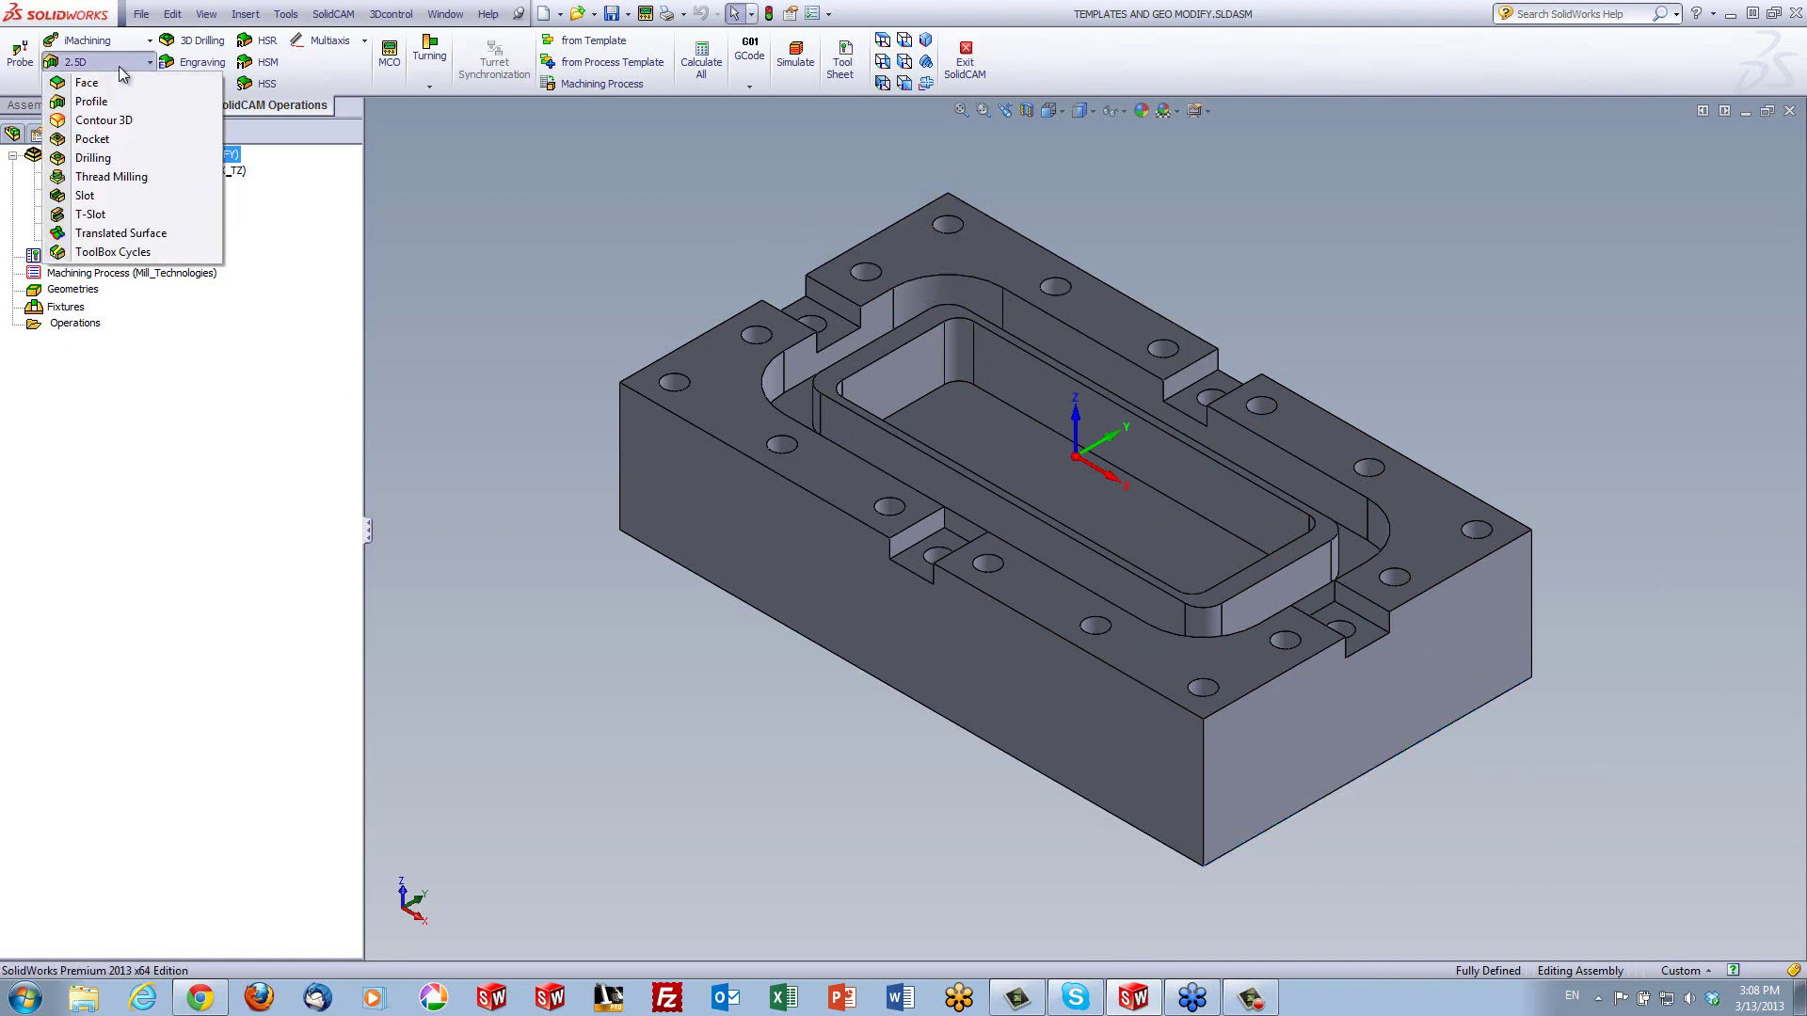
{"action": "left_click", "coordinate": [118, 92]}
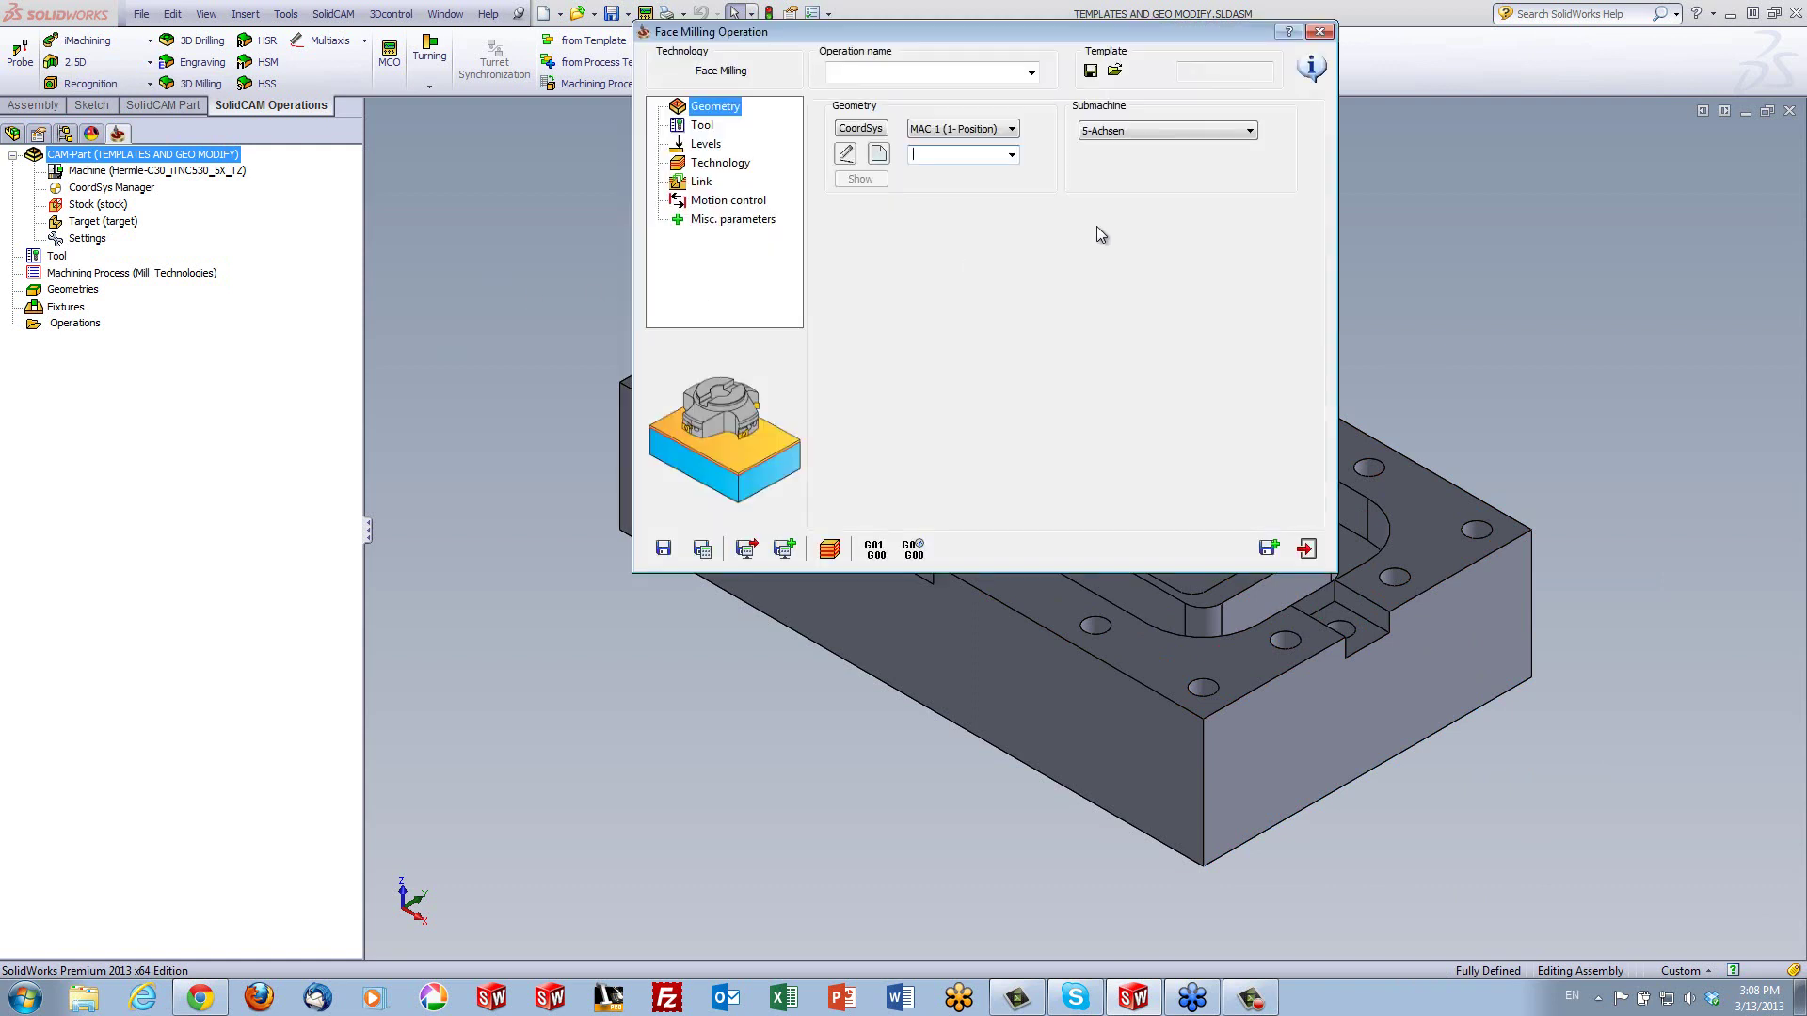
{"action": "left_click", "coordinate": [1115, 74]}
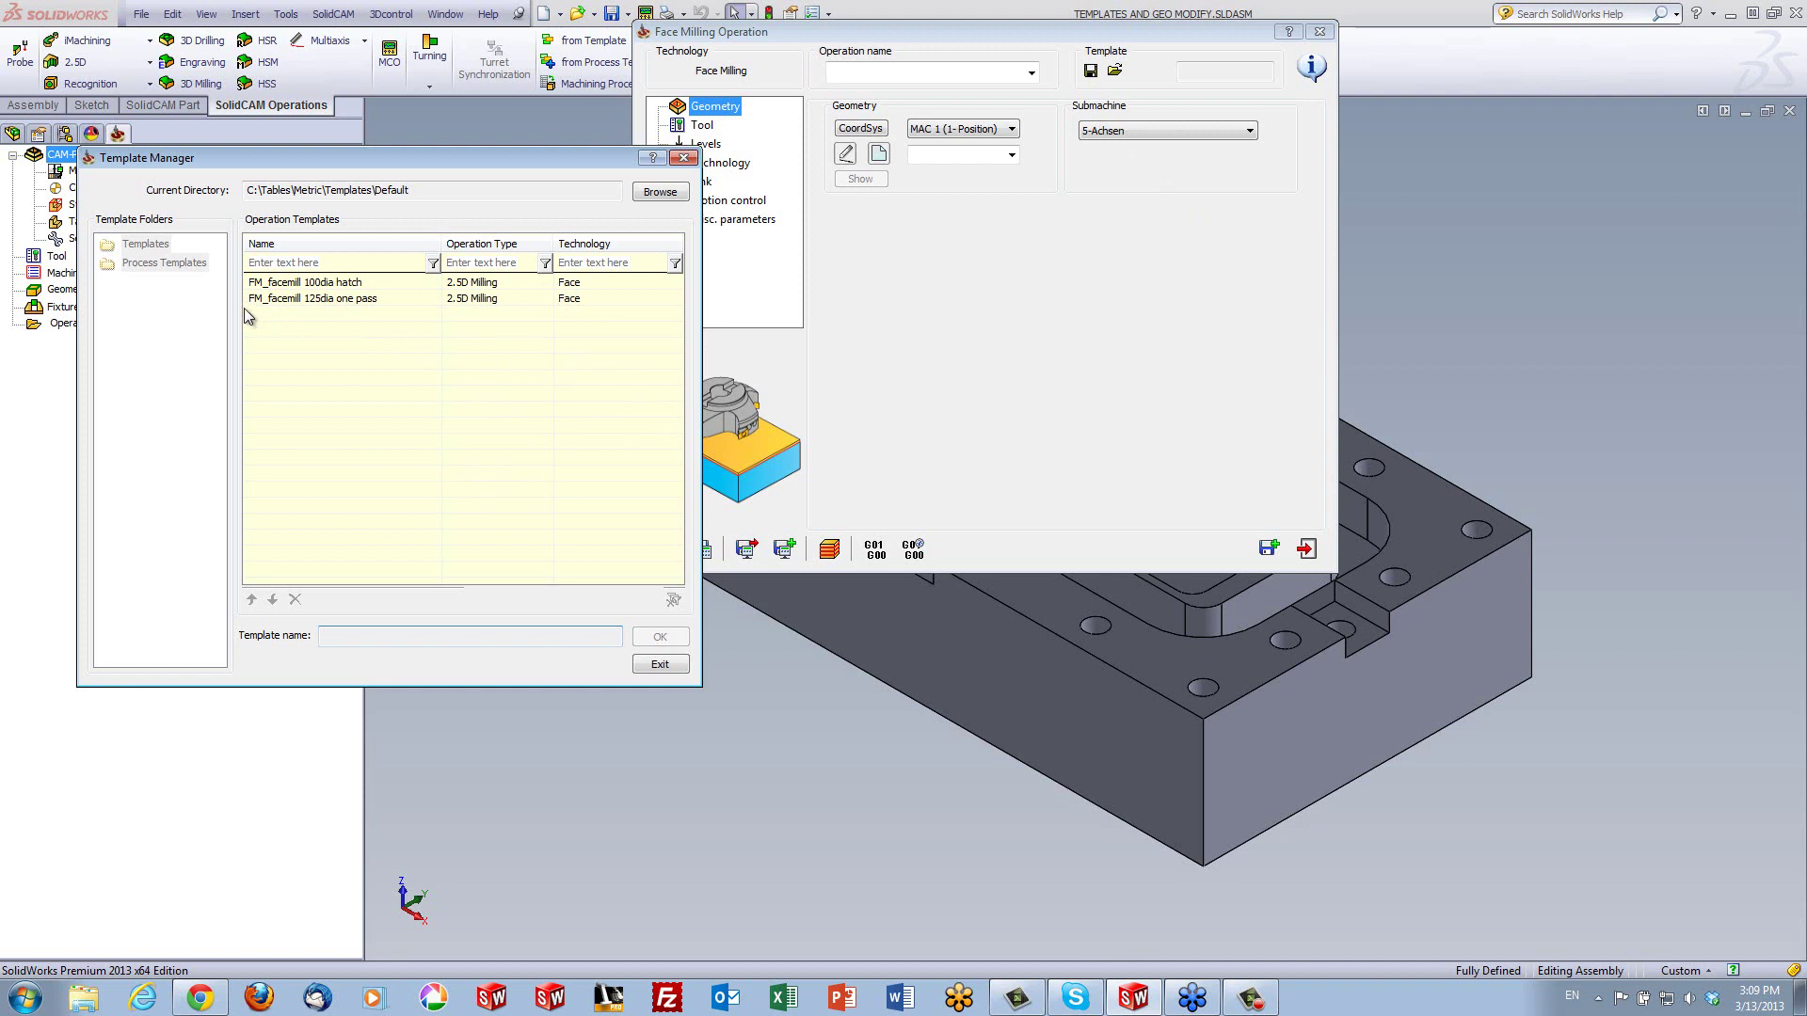
{"action": "left_click", "coordinate": [297, 298]}
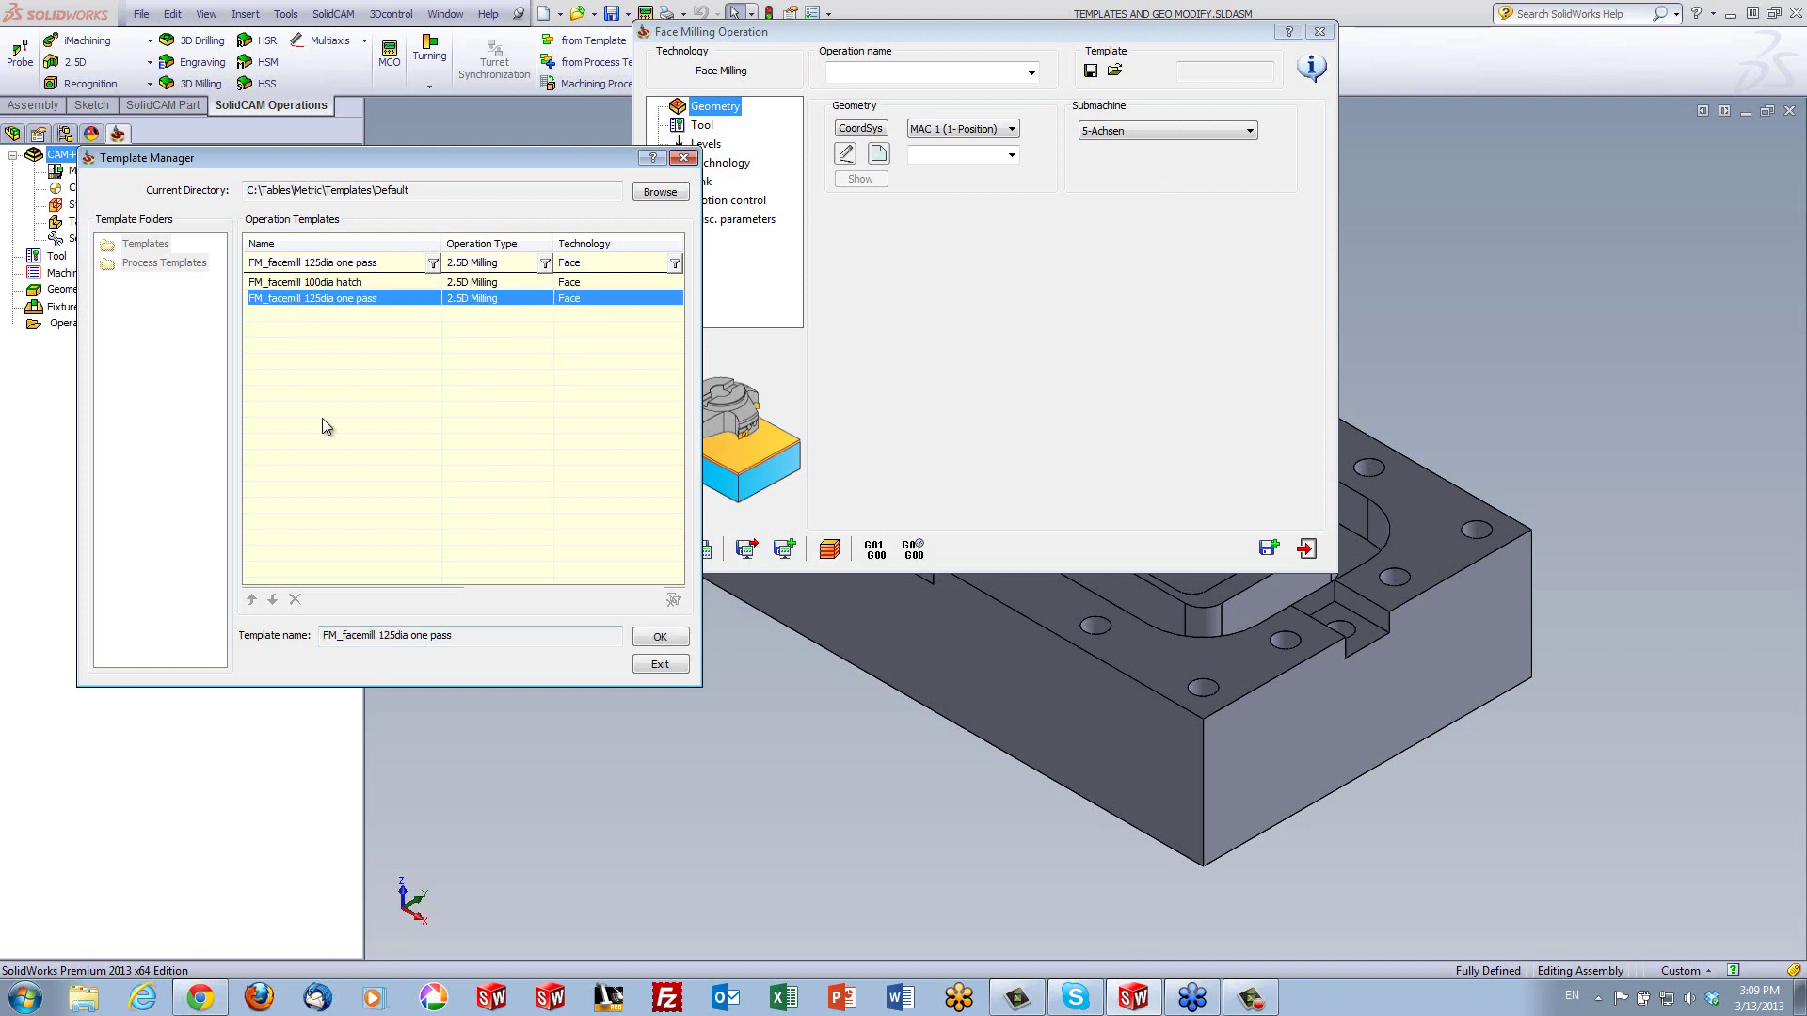
{"action": "left_click", "coordinate": [660, 640]}
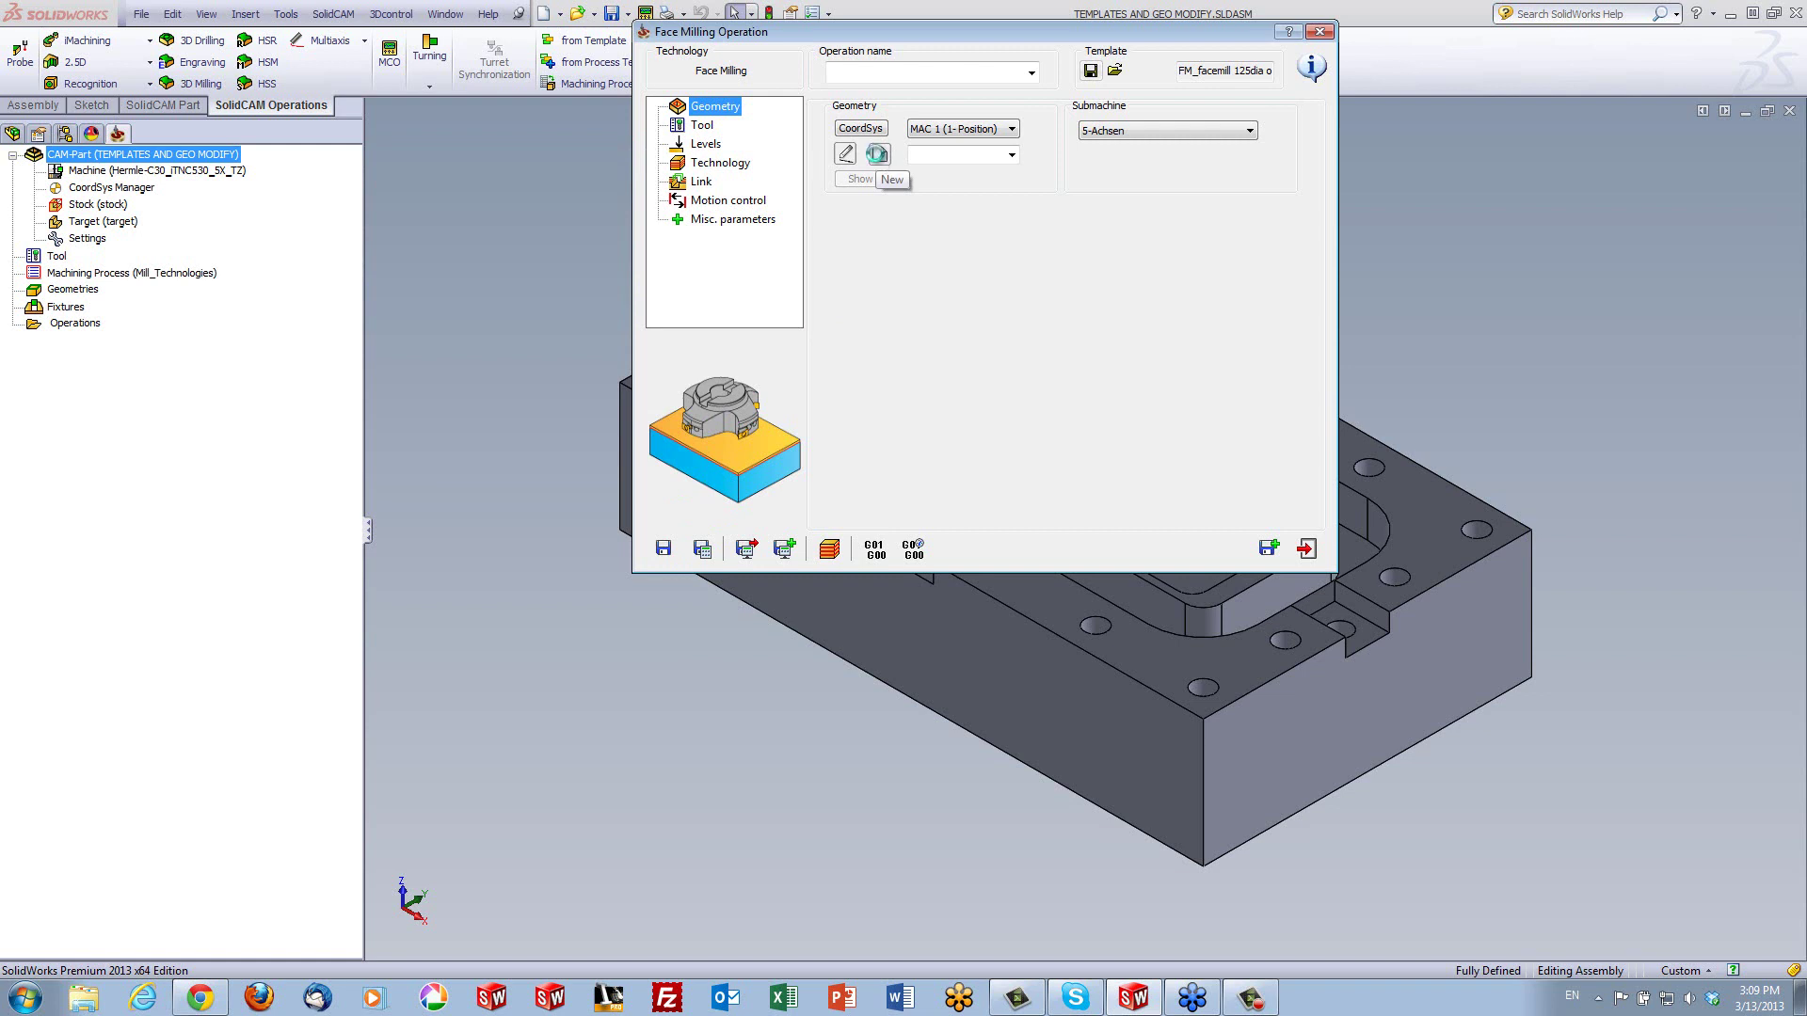
Define a new face milling geometry as a model box based on the target, and save and calculate the operation
{"action": "left_click", "coordinate": [877, 155]}
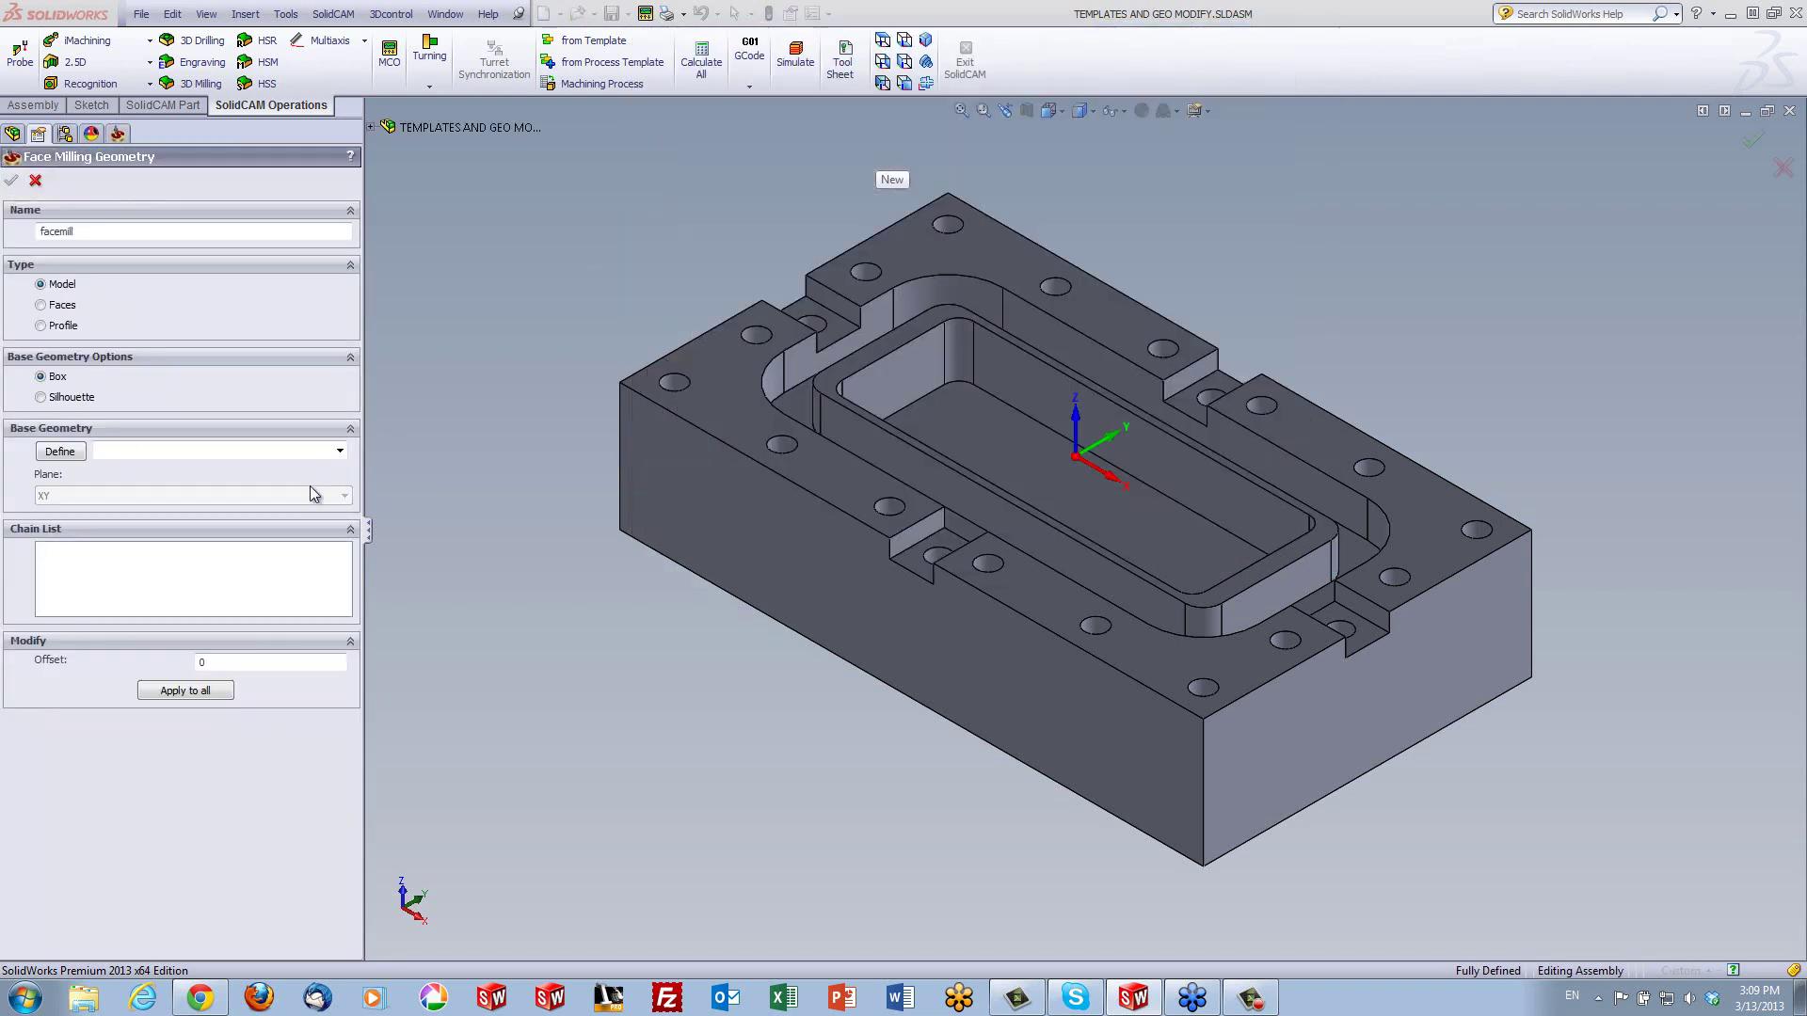
{"action": "left_click", "coordinate": [341, 454]}
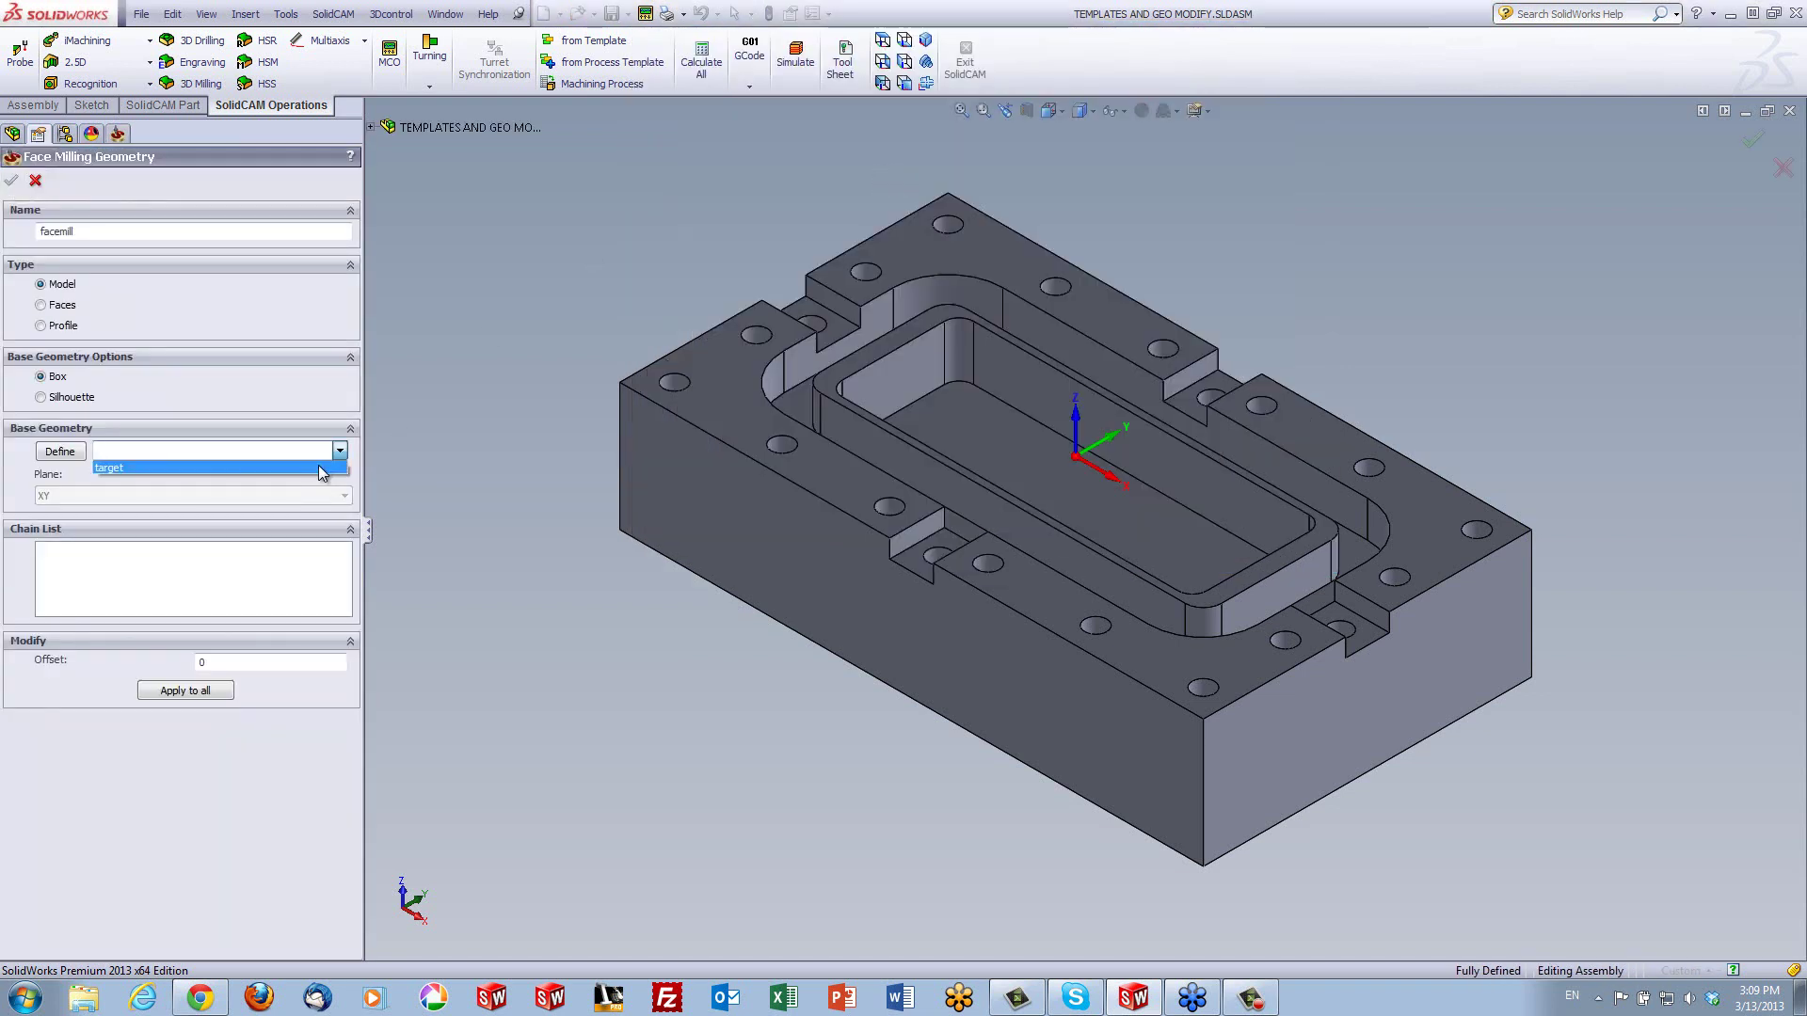
{"action": "left_click", "coordinate": [318, 465]}
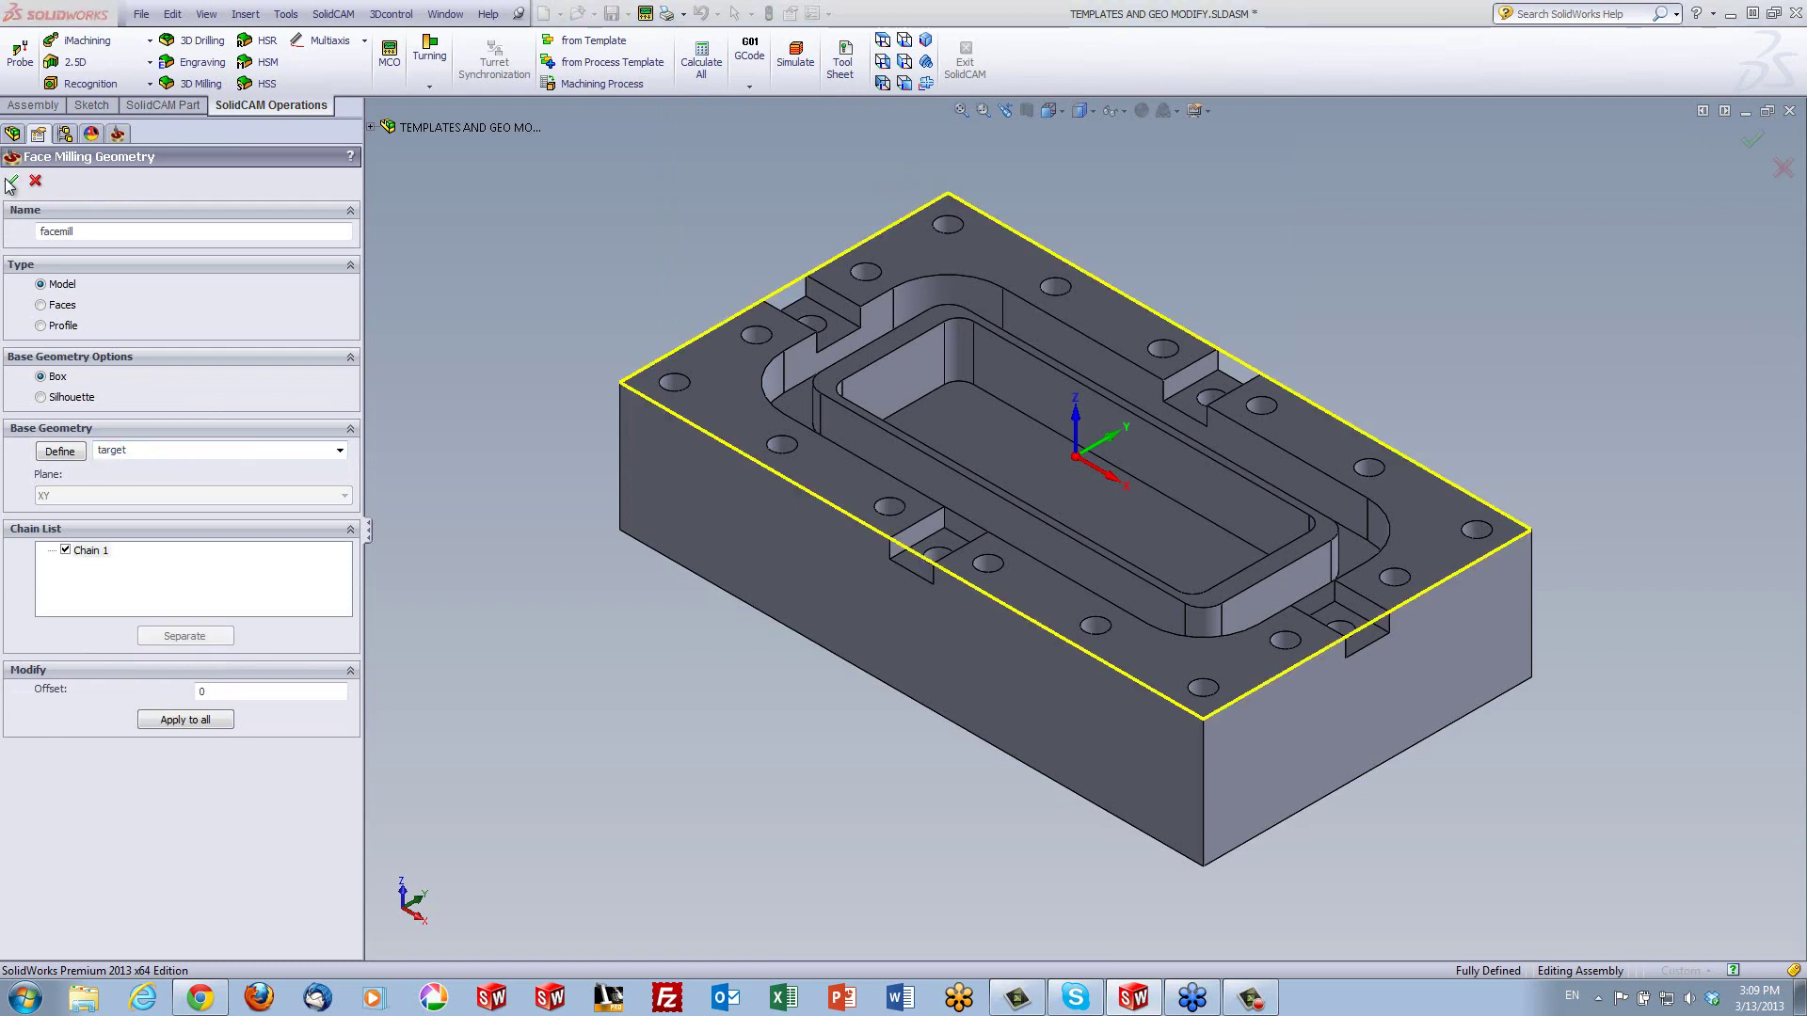
{"action": "left_click", "coordinate": [11, 182]}
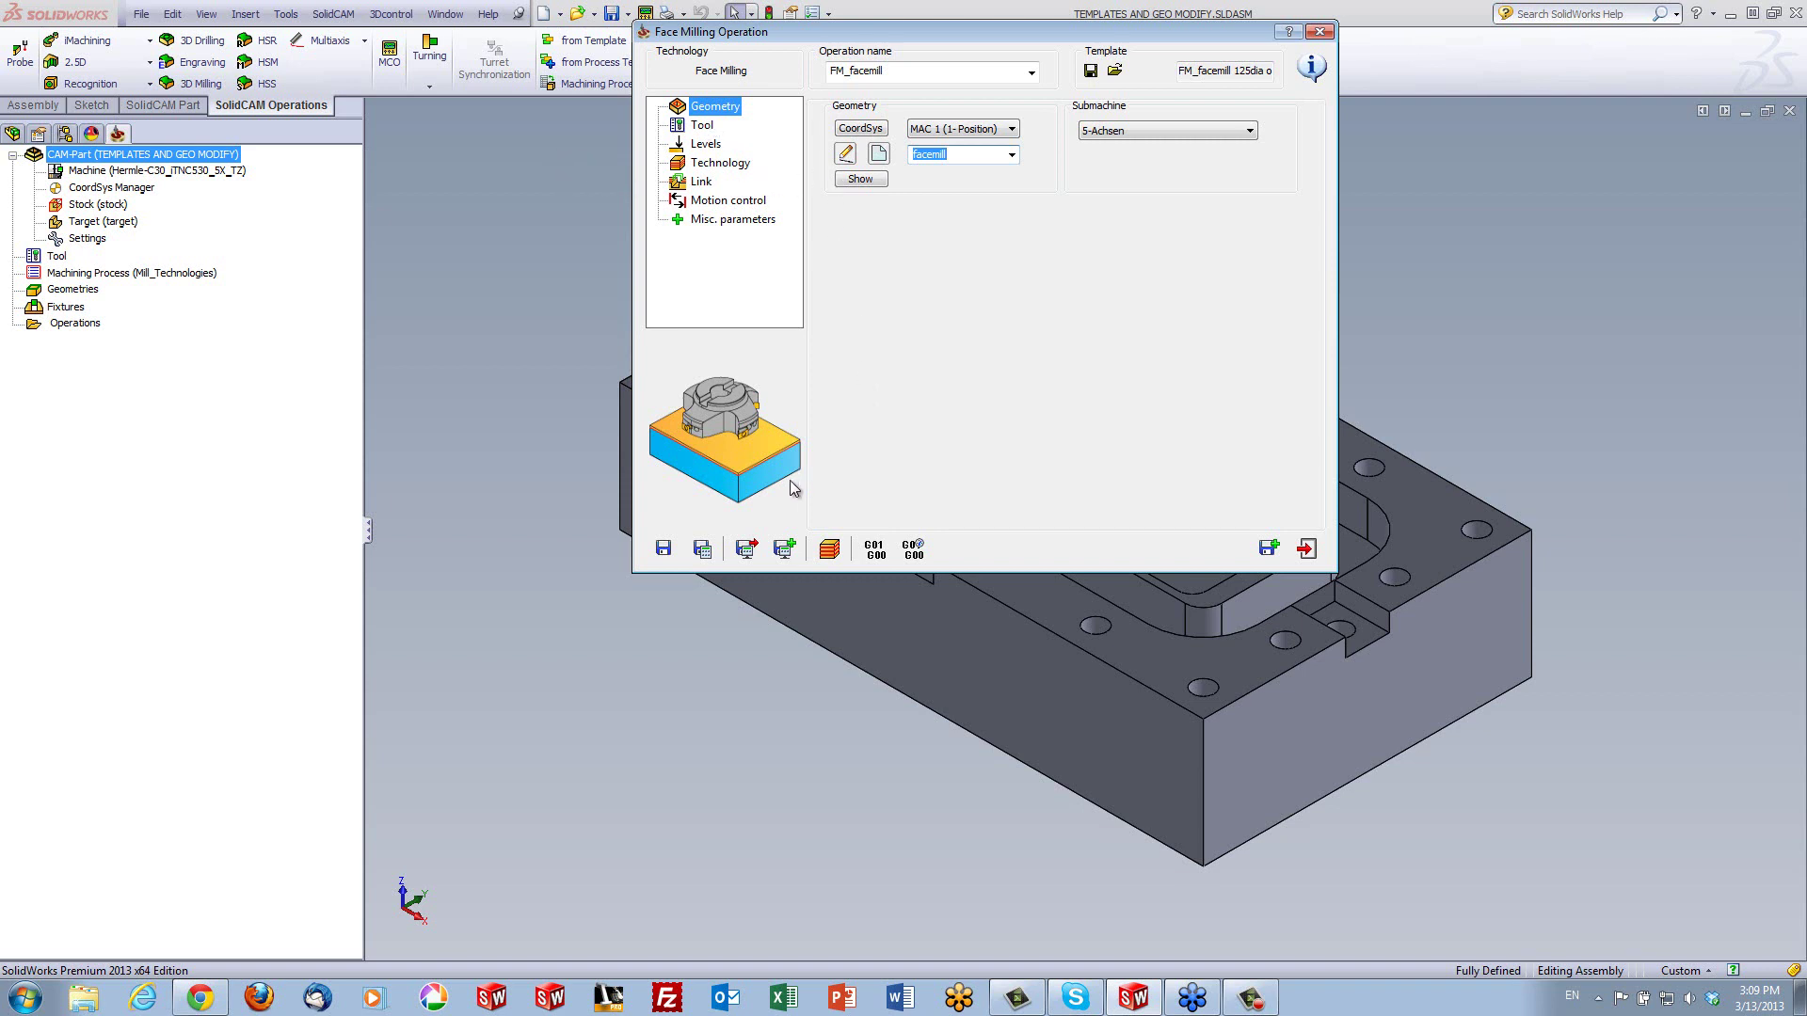
{"action": "left_click", "coordinate": [702, 548]}
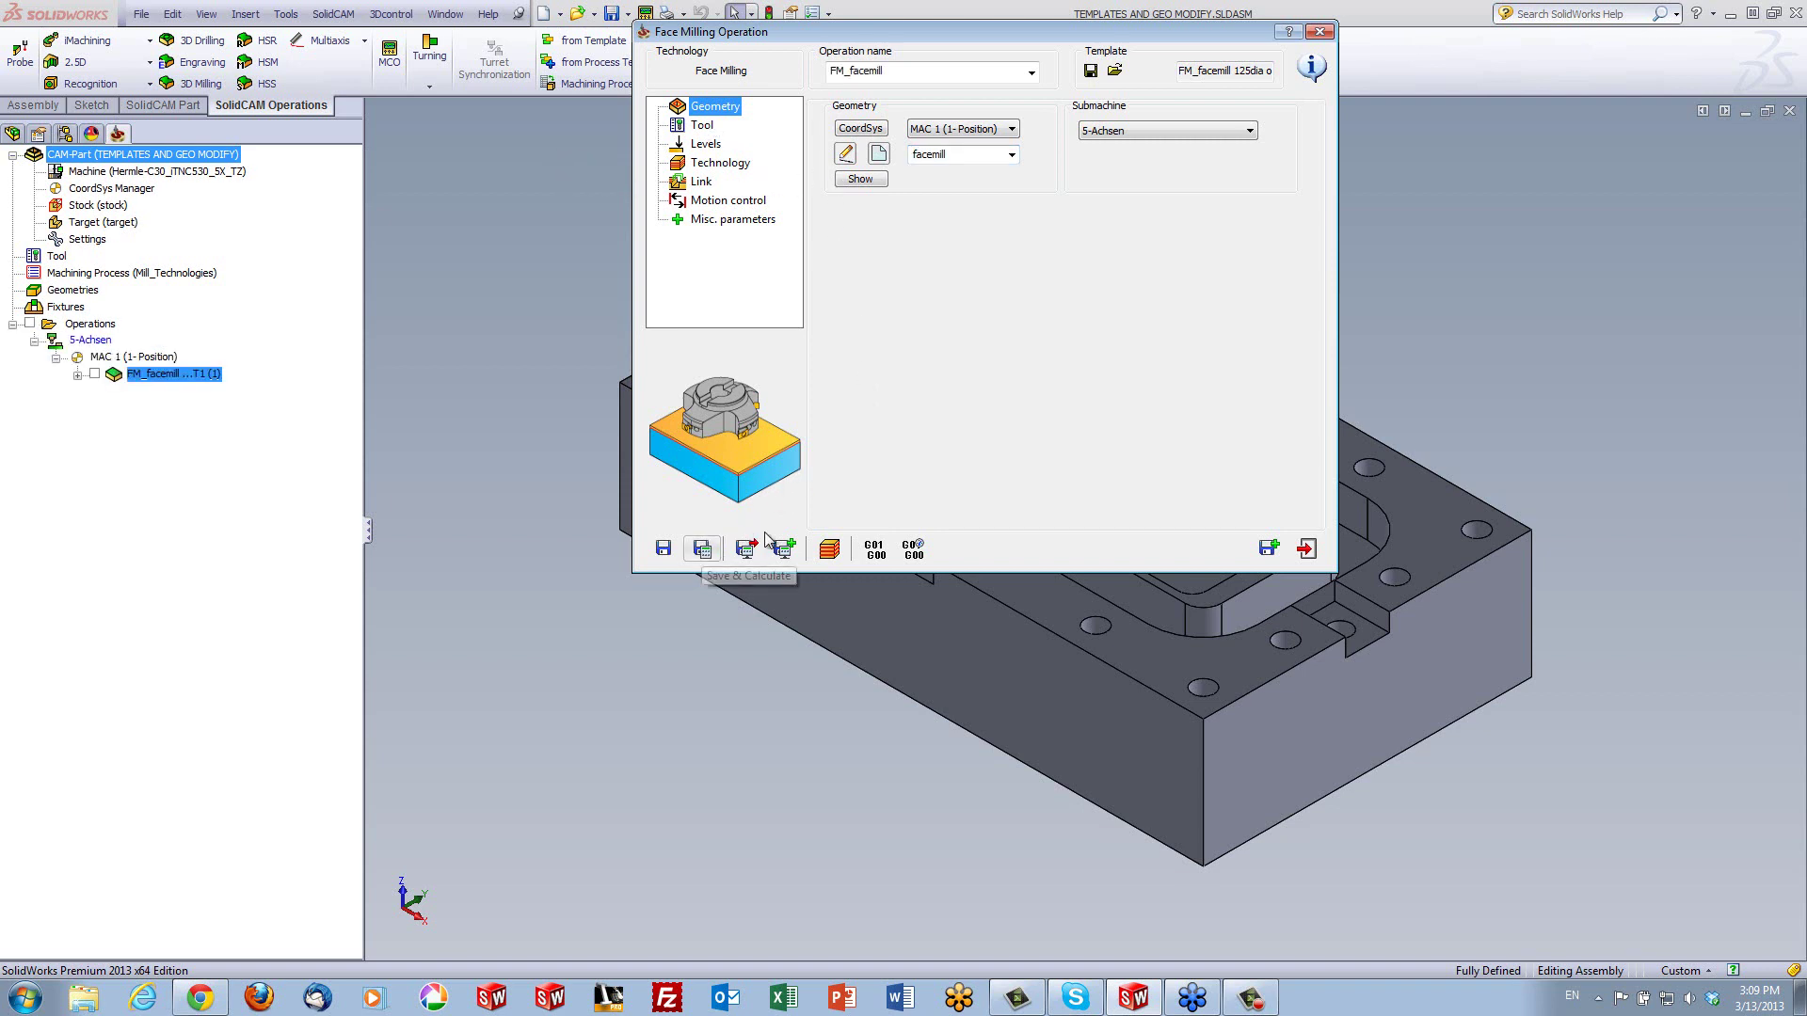
Simulate the template-based face milling operation in SolidVerify and exit the simulation
{"action": "left_click", "coordinate": [823, 552]}
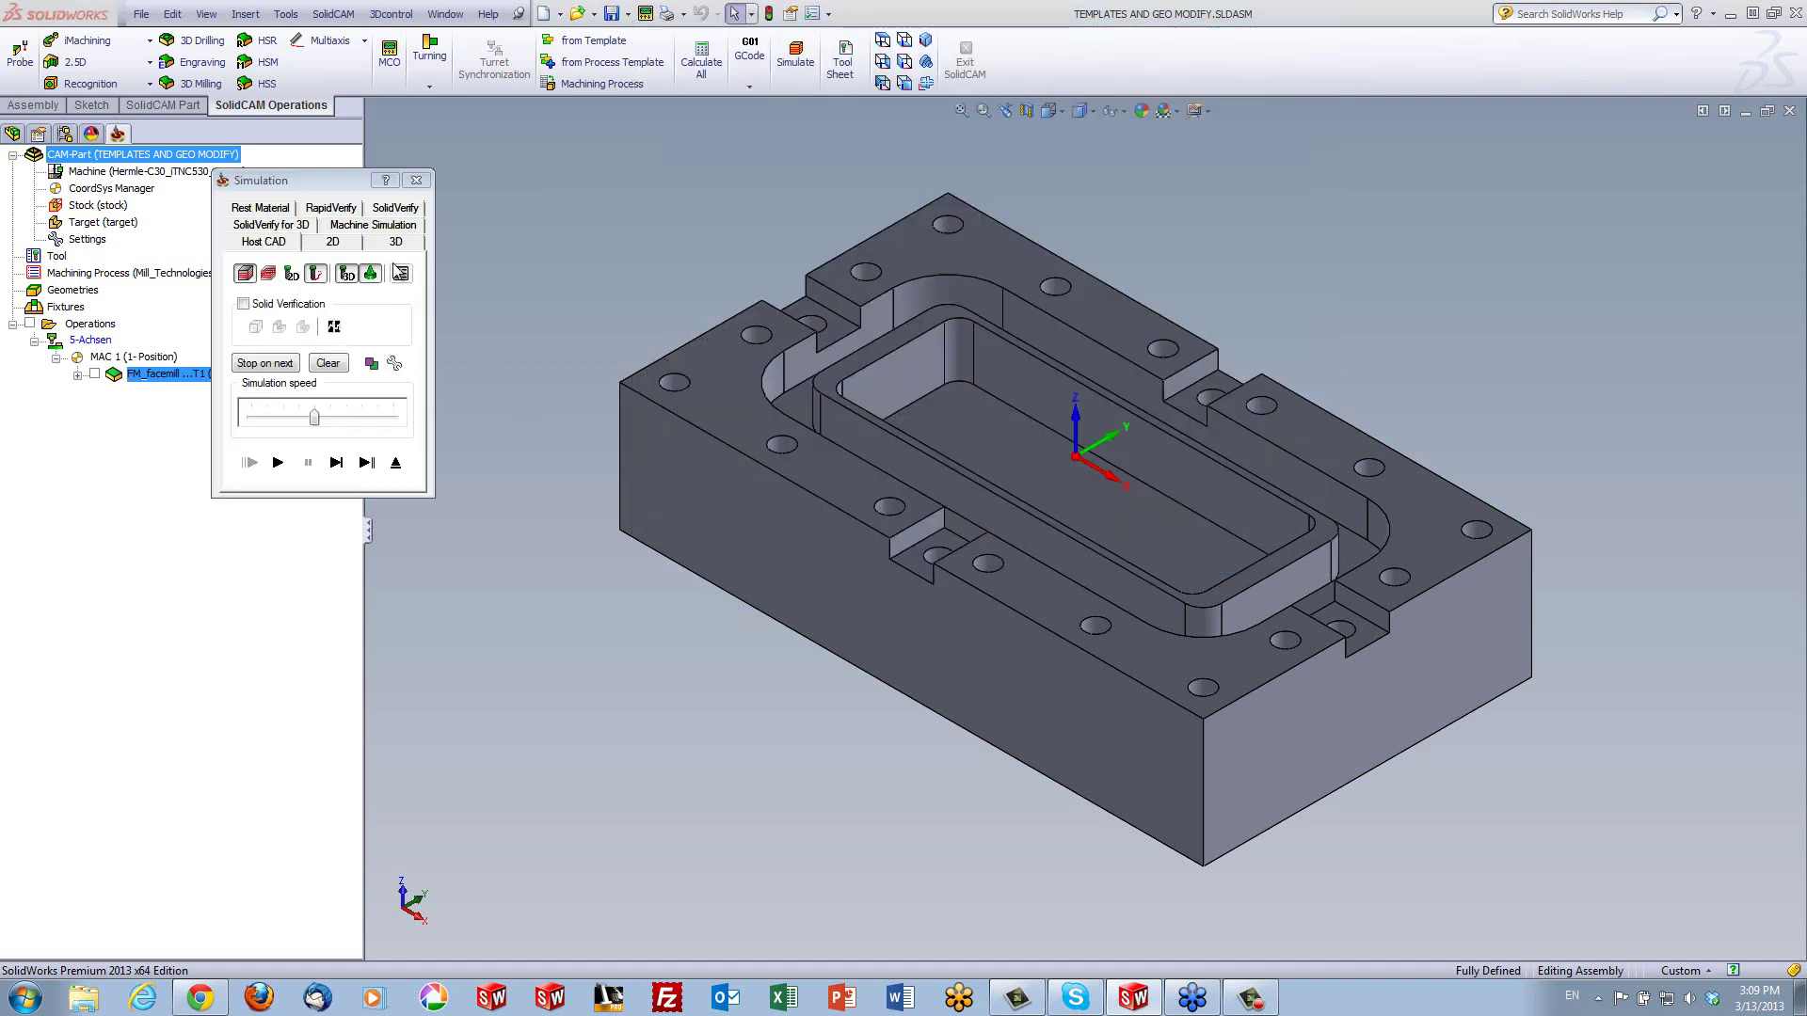
{"action": "left_click", "coordinate": [395, 208]}
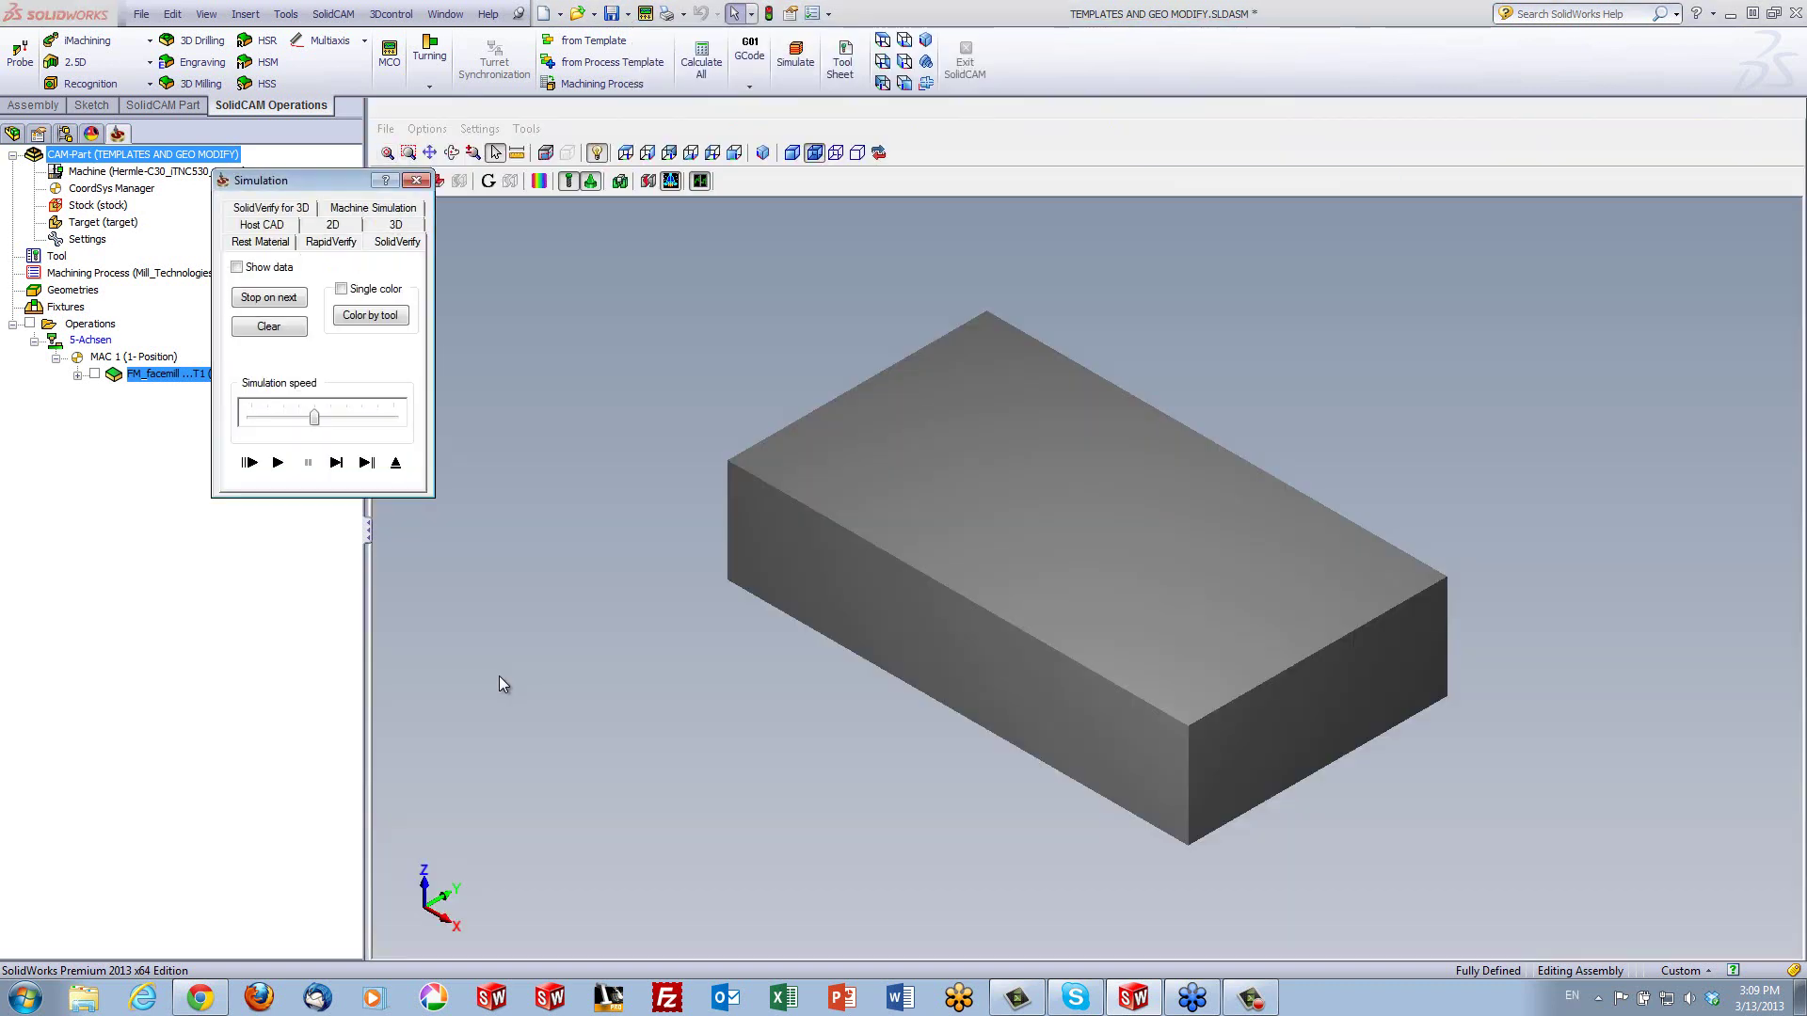
{"action": "left_click", "coordinate": [338, 462]}
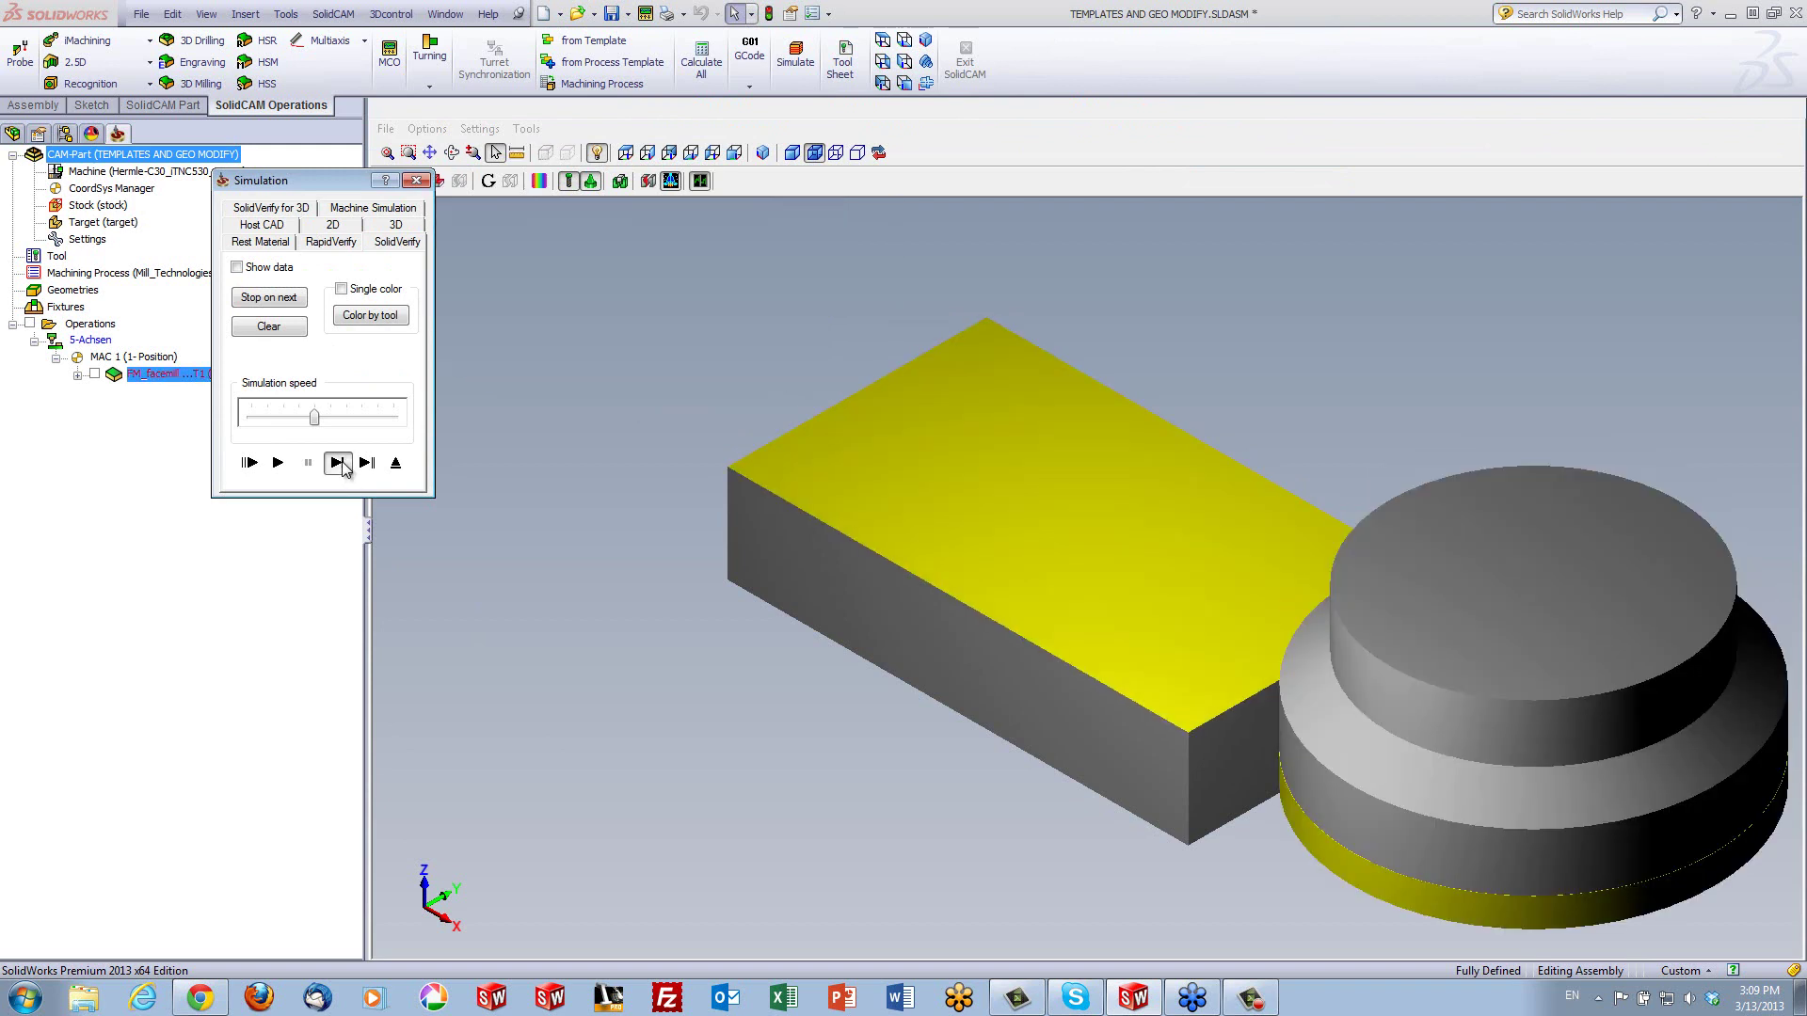
{"action": "left_click", "coordinate": [396, 462]}
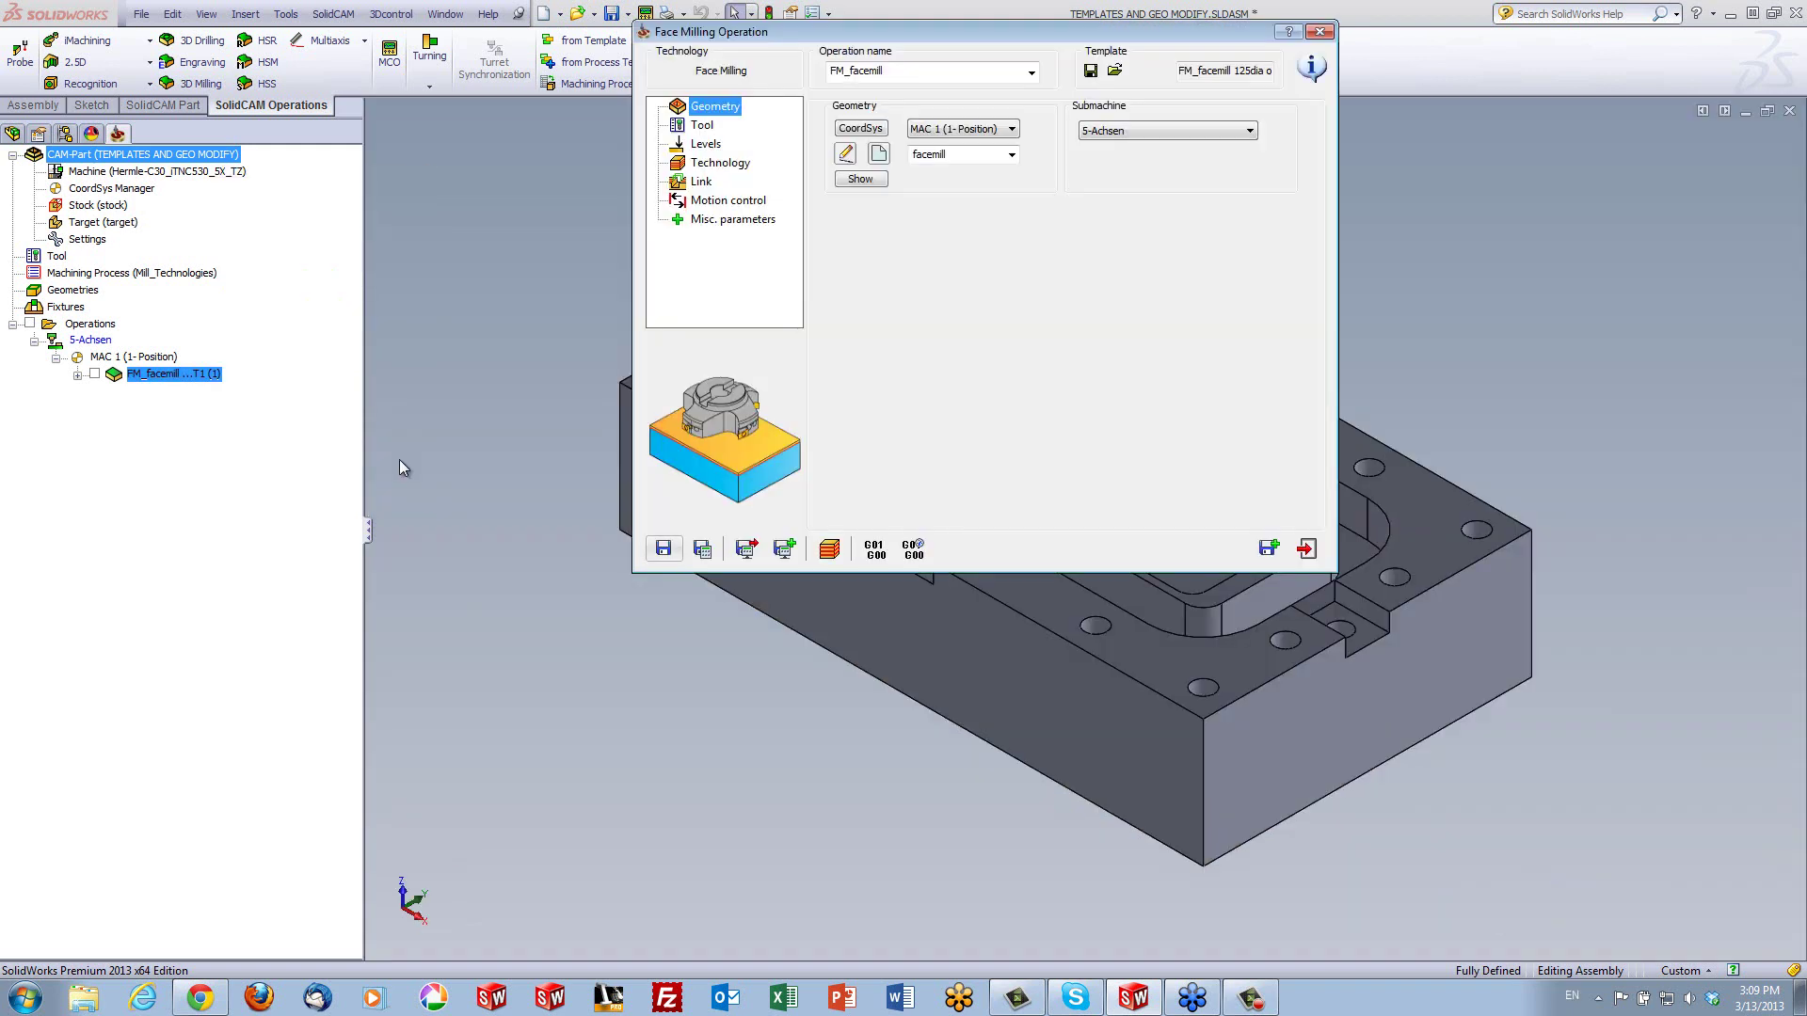
Review the tool, levels and technology settings loaded from the template, and exit the face milling operation
{"action": "left_click", "coordinate": [706, 126]}
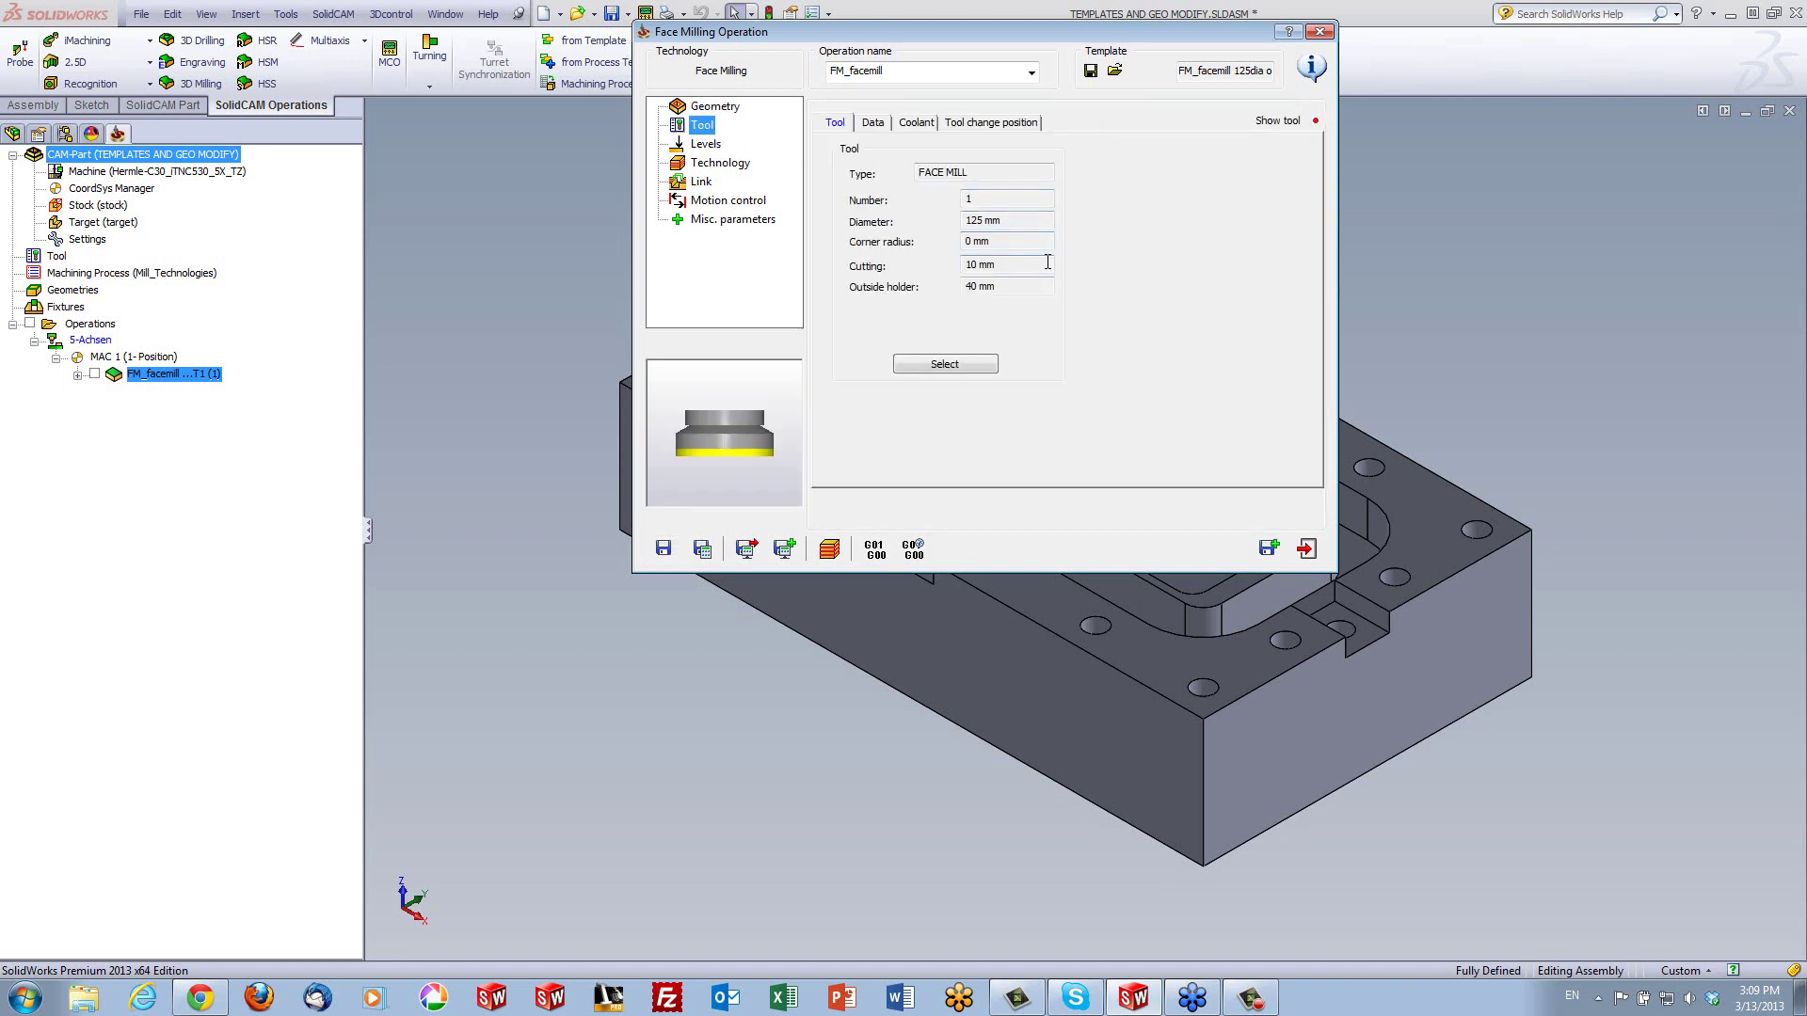
{"action": "left_click", "coordinate": [717, 144]}
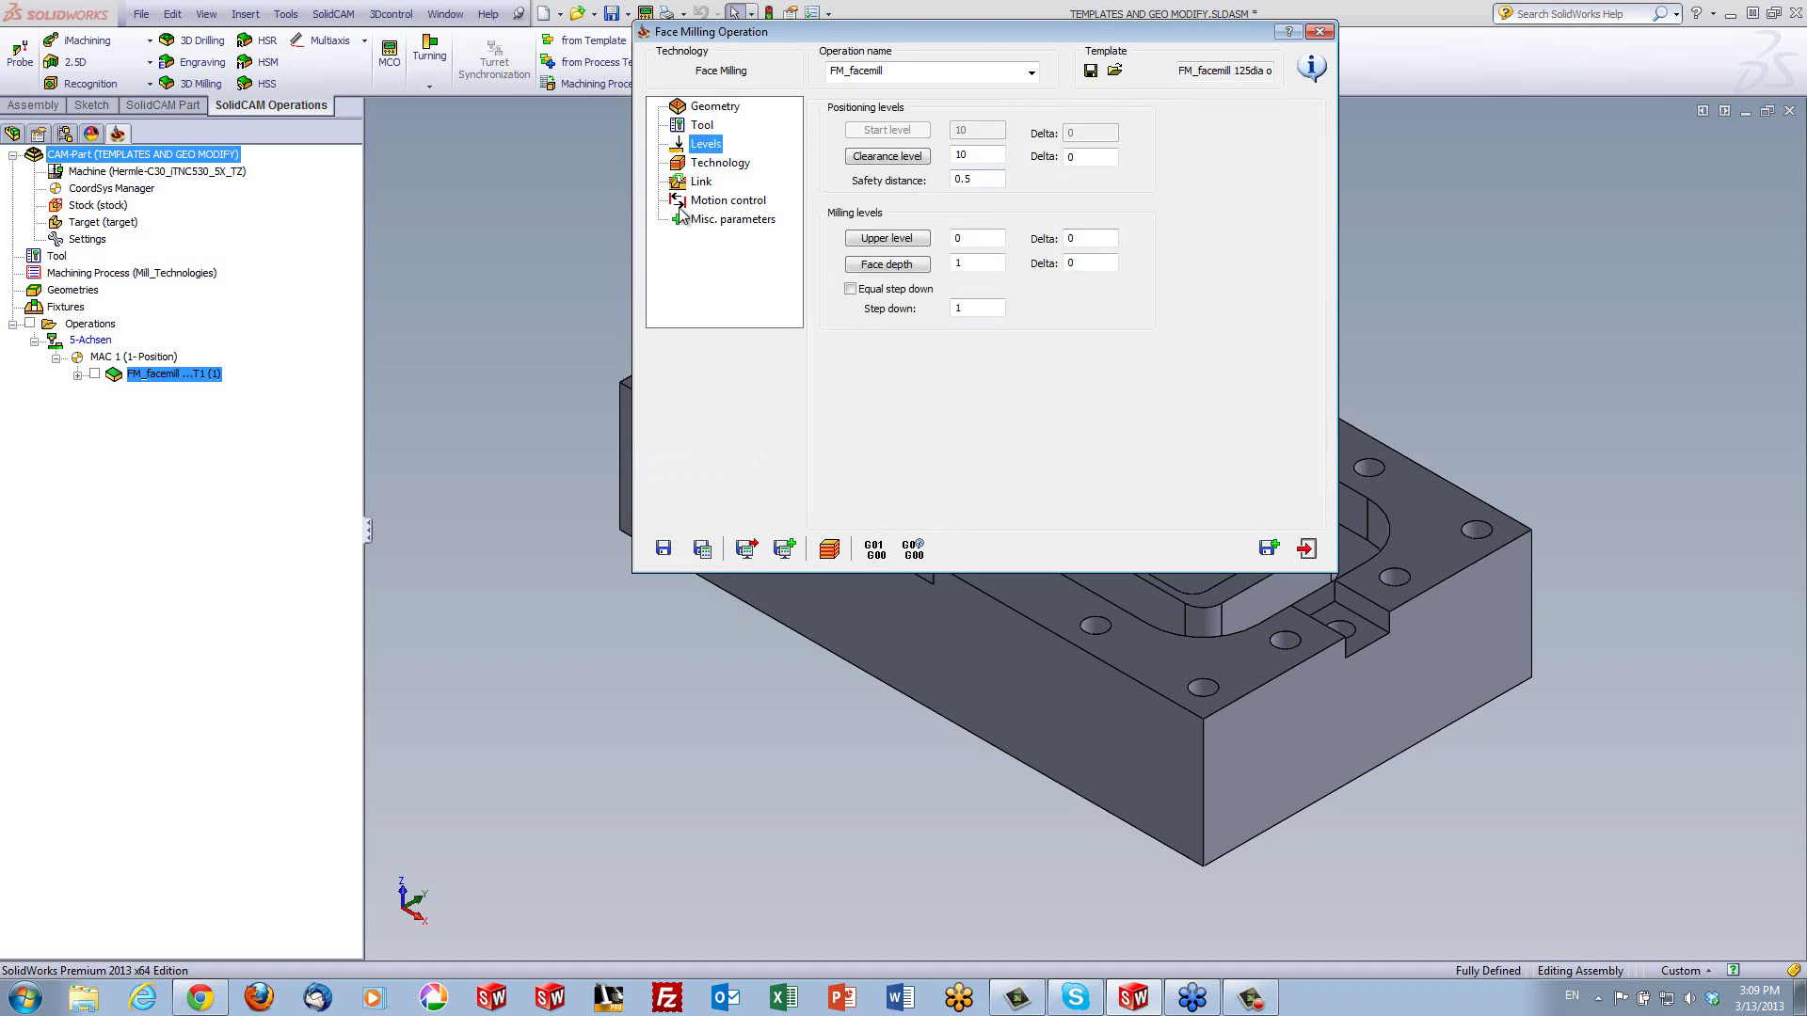
{"action": "left_click", "coordinate": [702, 167]}
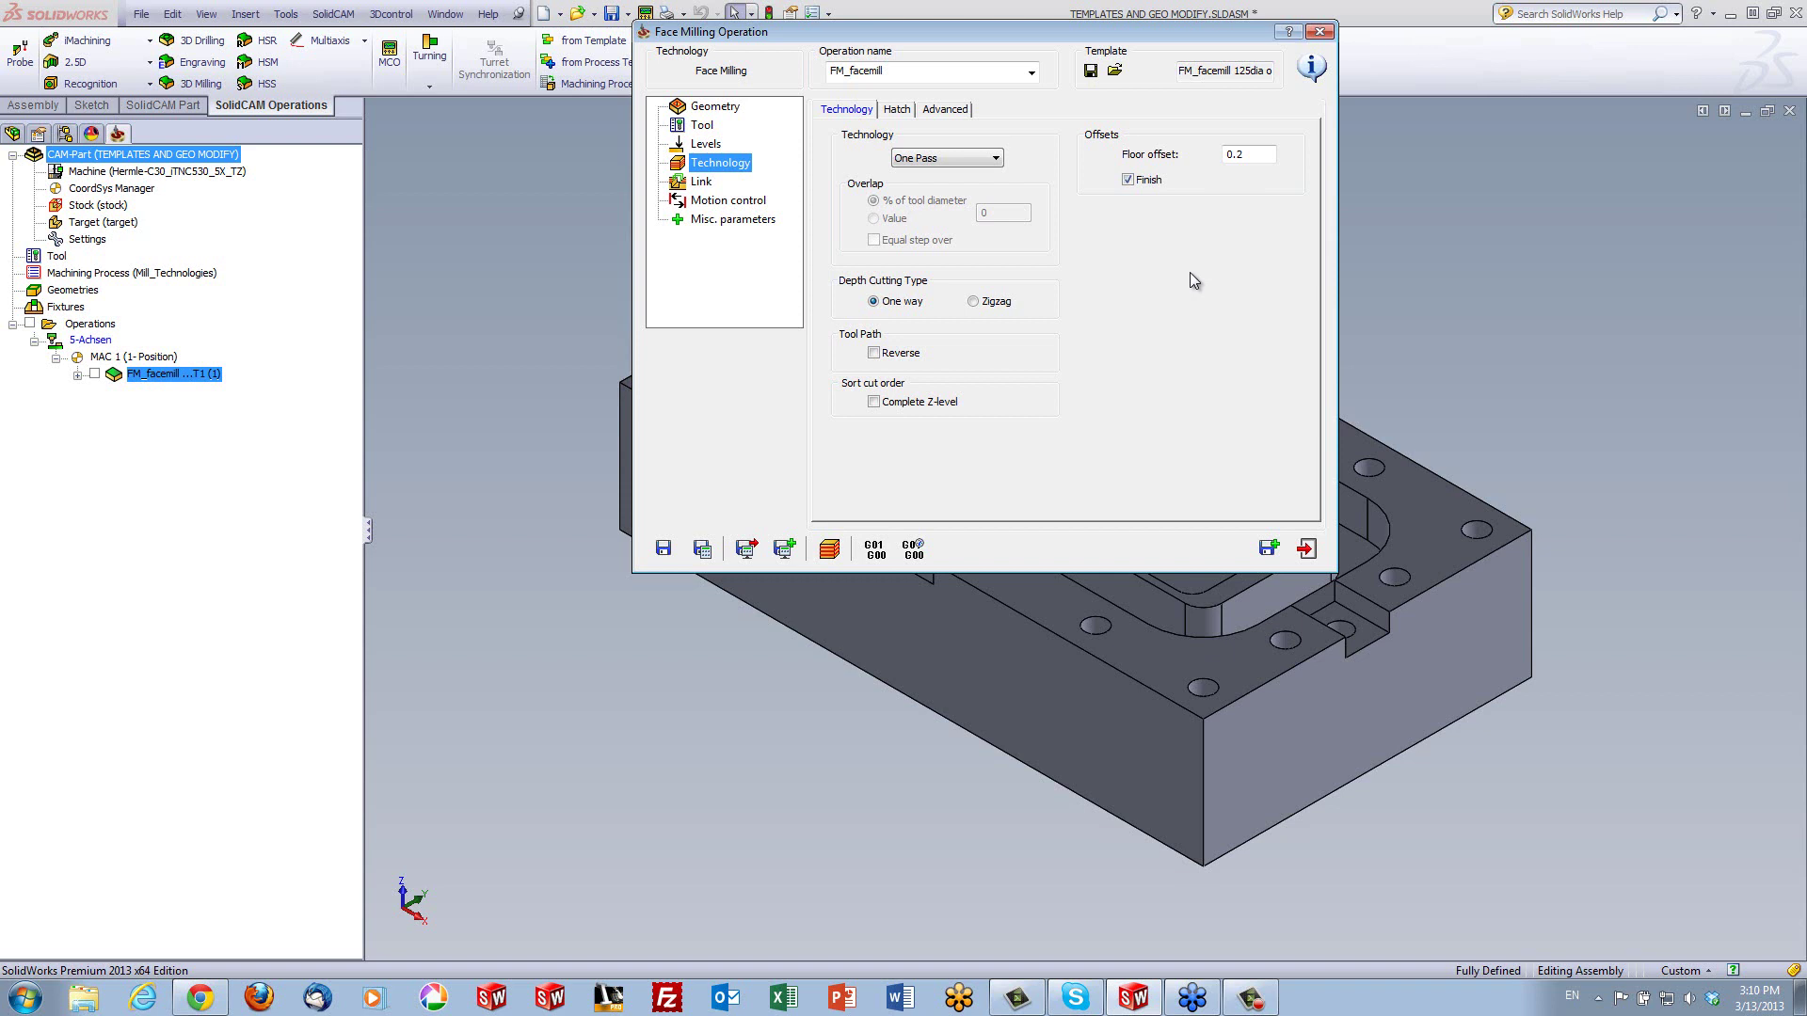
{"action": "left_click", "coordinate": [1302, 553]}
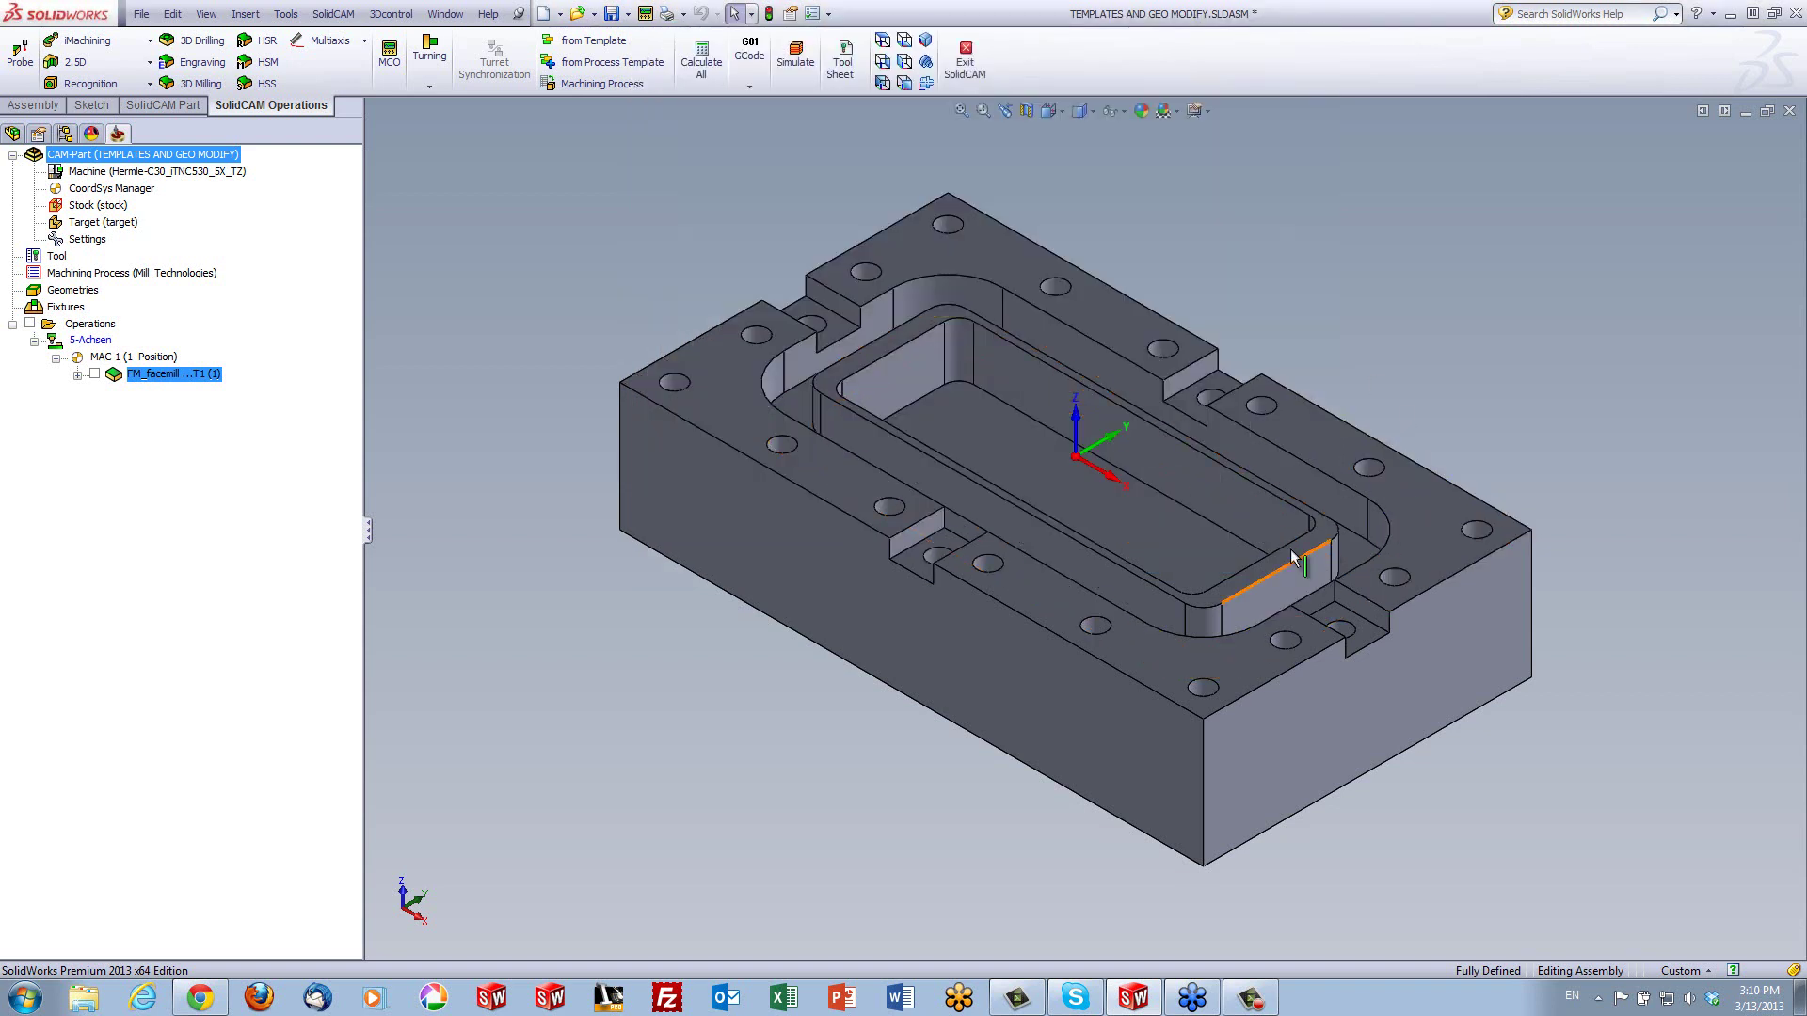
Open the recent CAM-Part "TEMPLATES AND GEO MODIFY WIDE" and check the length of the part's lower front edge
{"action": "left_click", "coordinate": [333, 13]}
{"action": "mouse_move", "coordinate": [390, 363]}
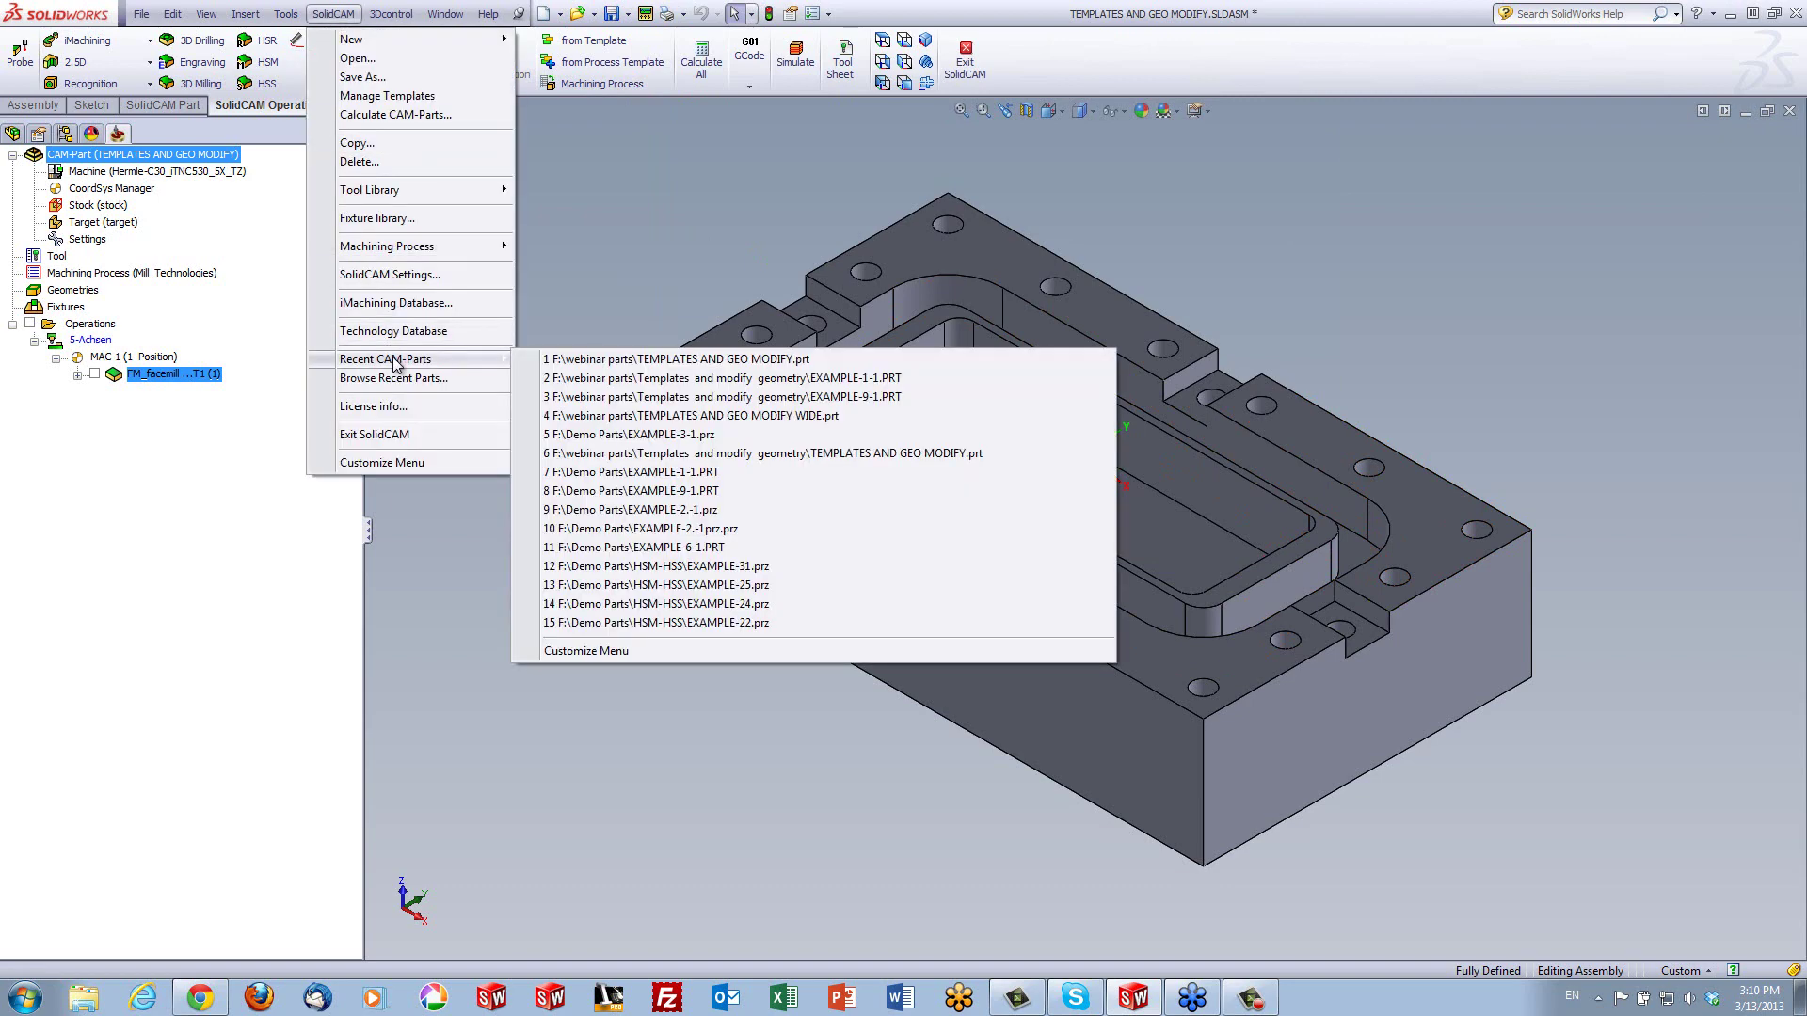
{"action": "left_click", "coordinate": [794, 420]}
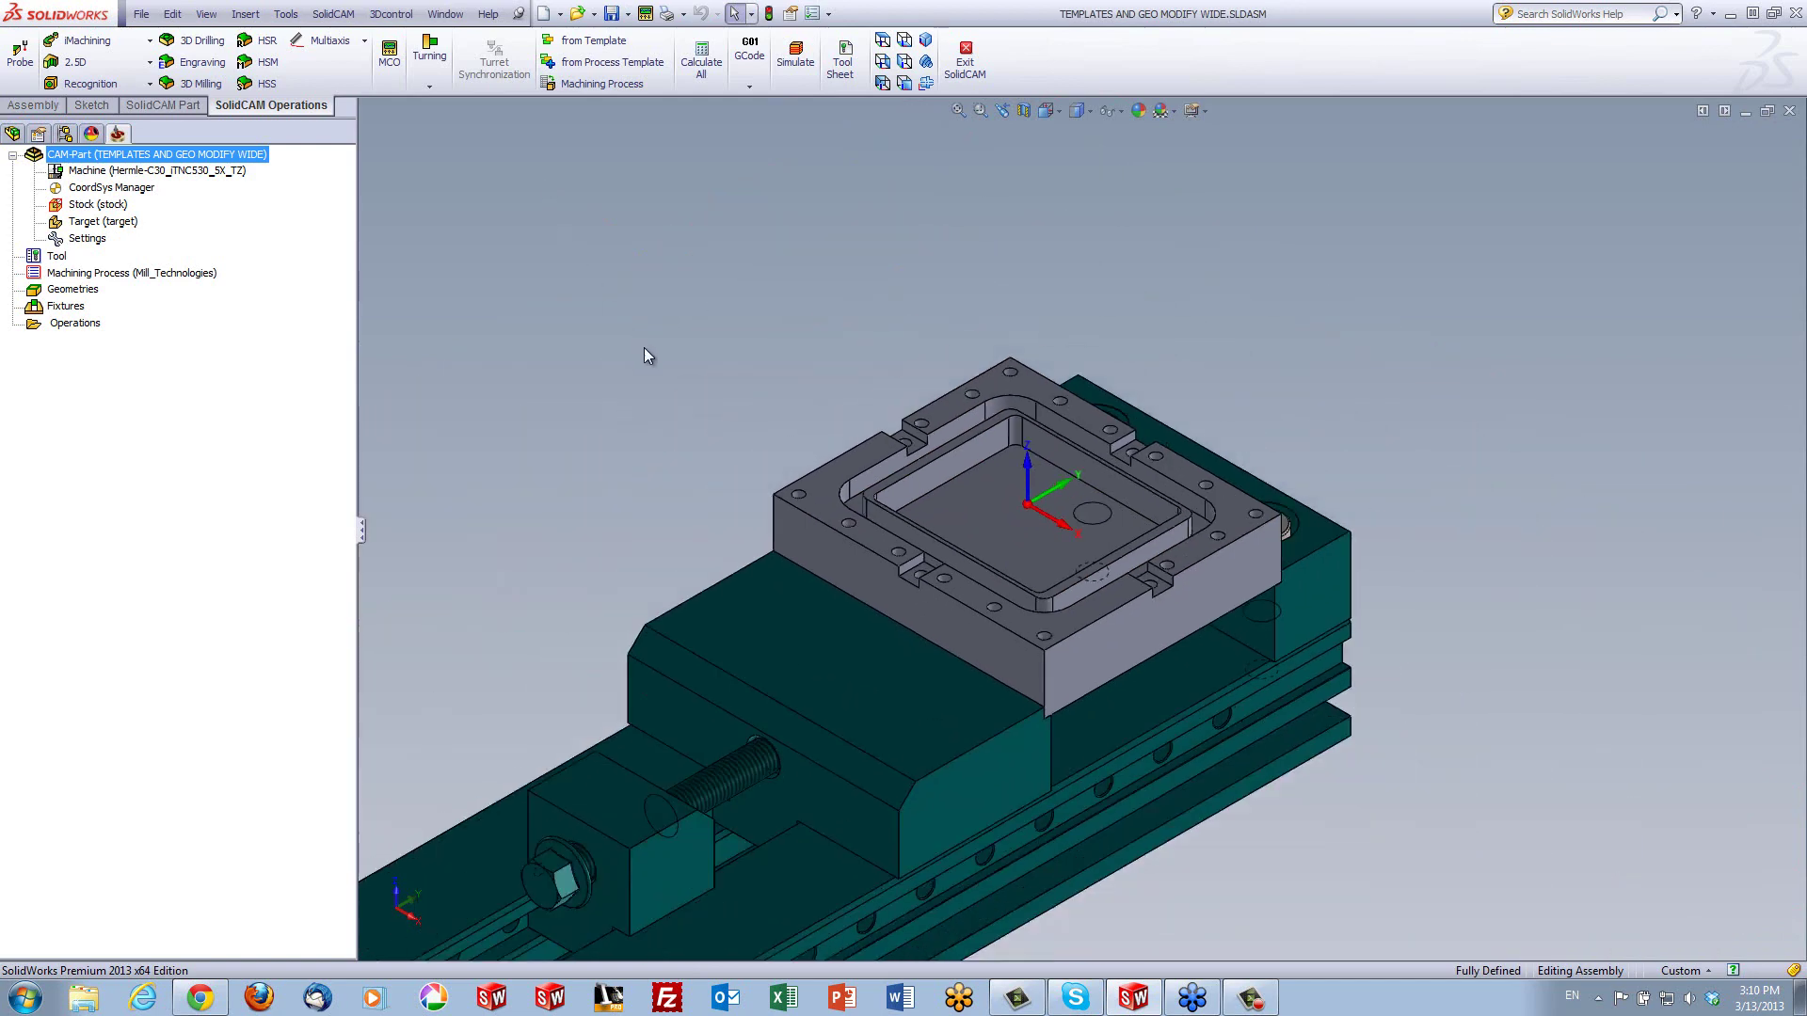
{"action": "scroll", "coordinate": [693, 384], "scroll_direction": "down", "scroll_amount": 2}
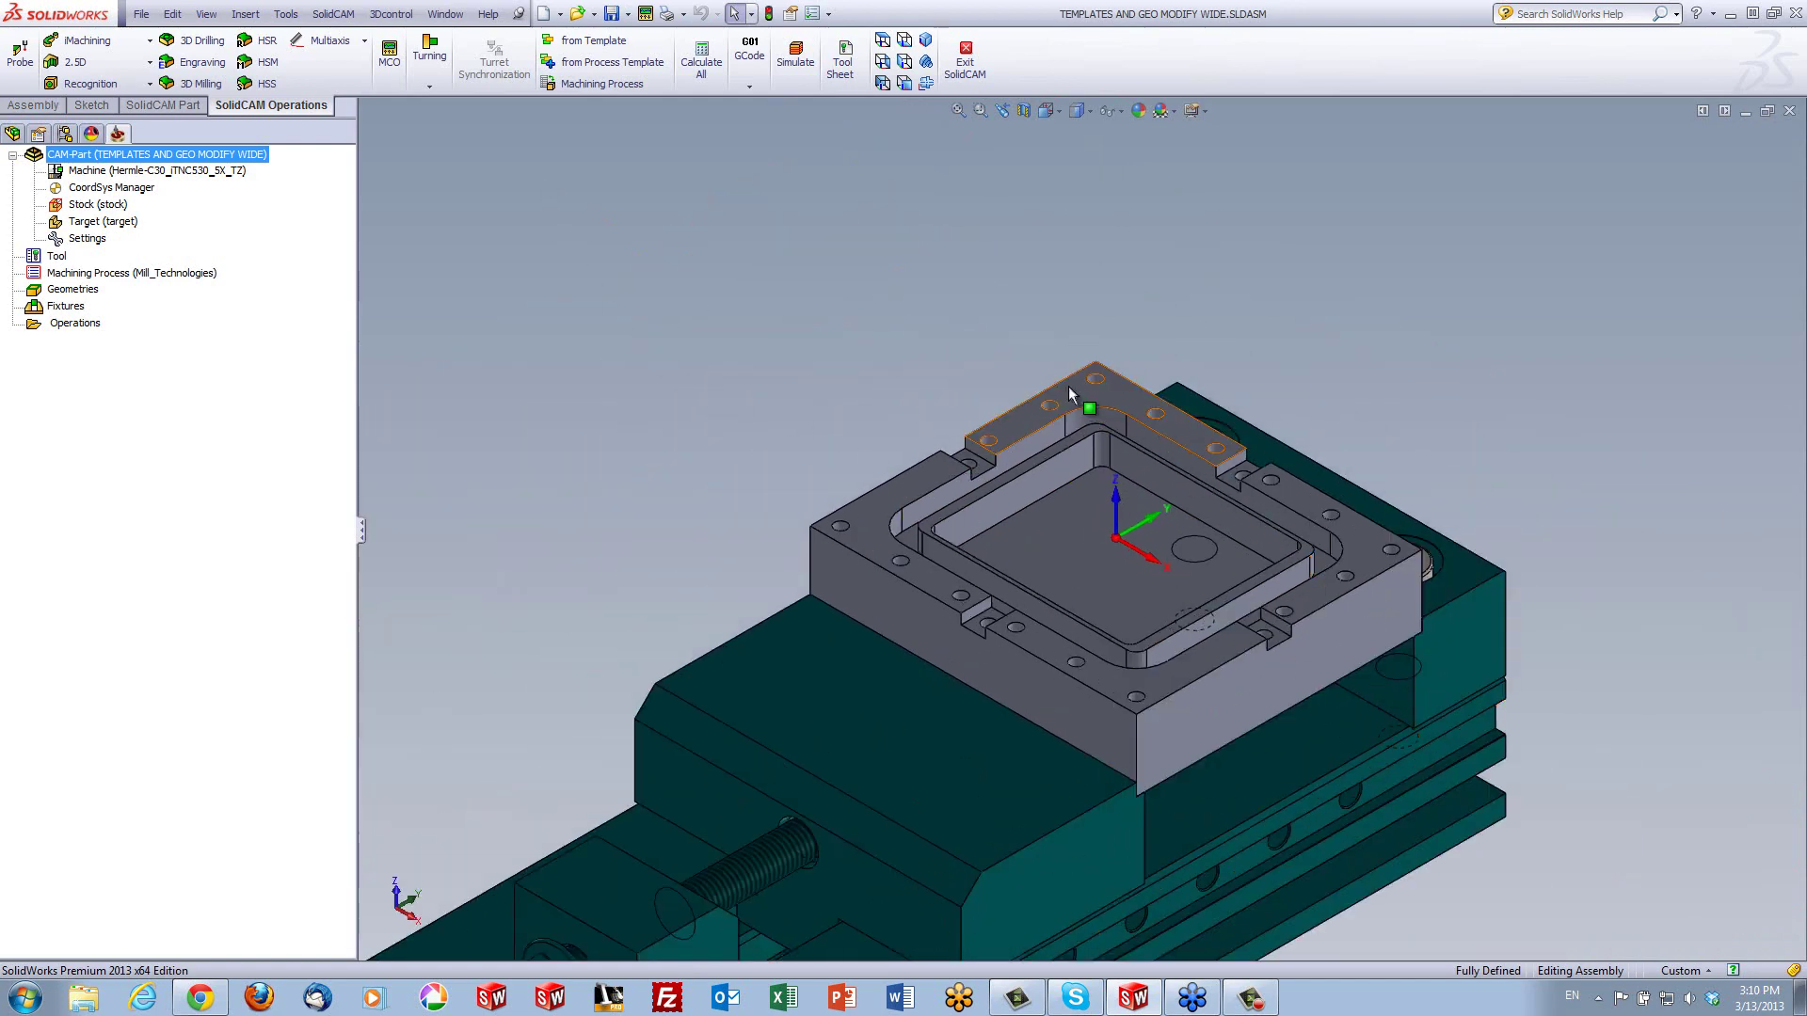
{"action": "left_click", "coordinate": [1286, 710]}
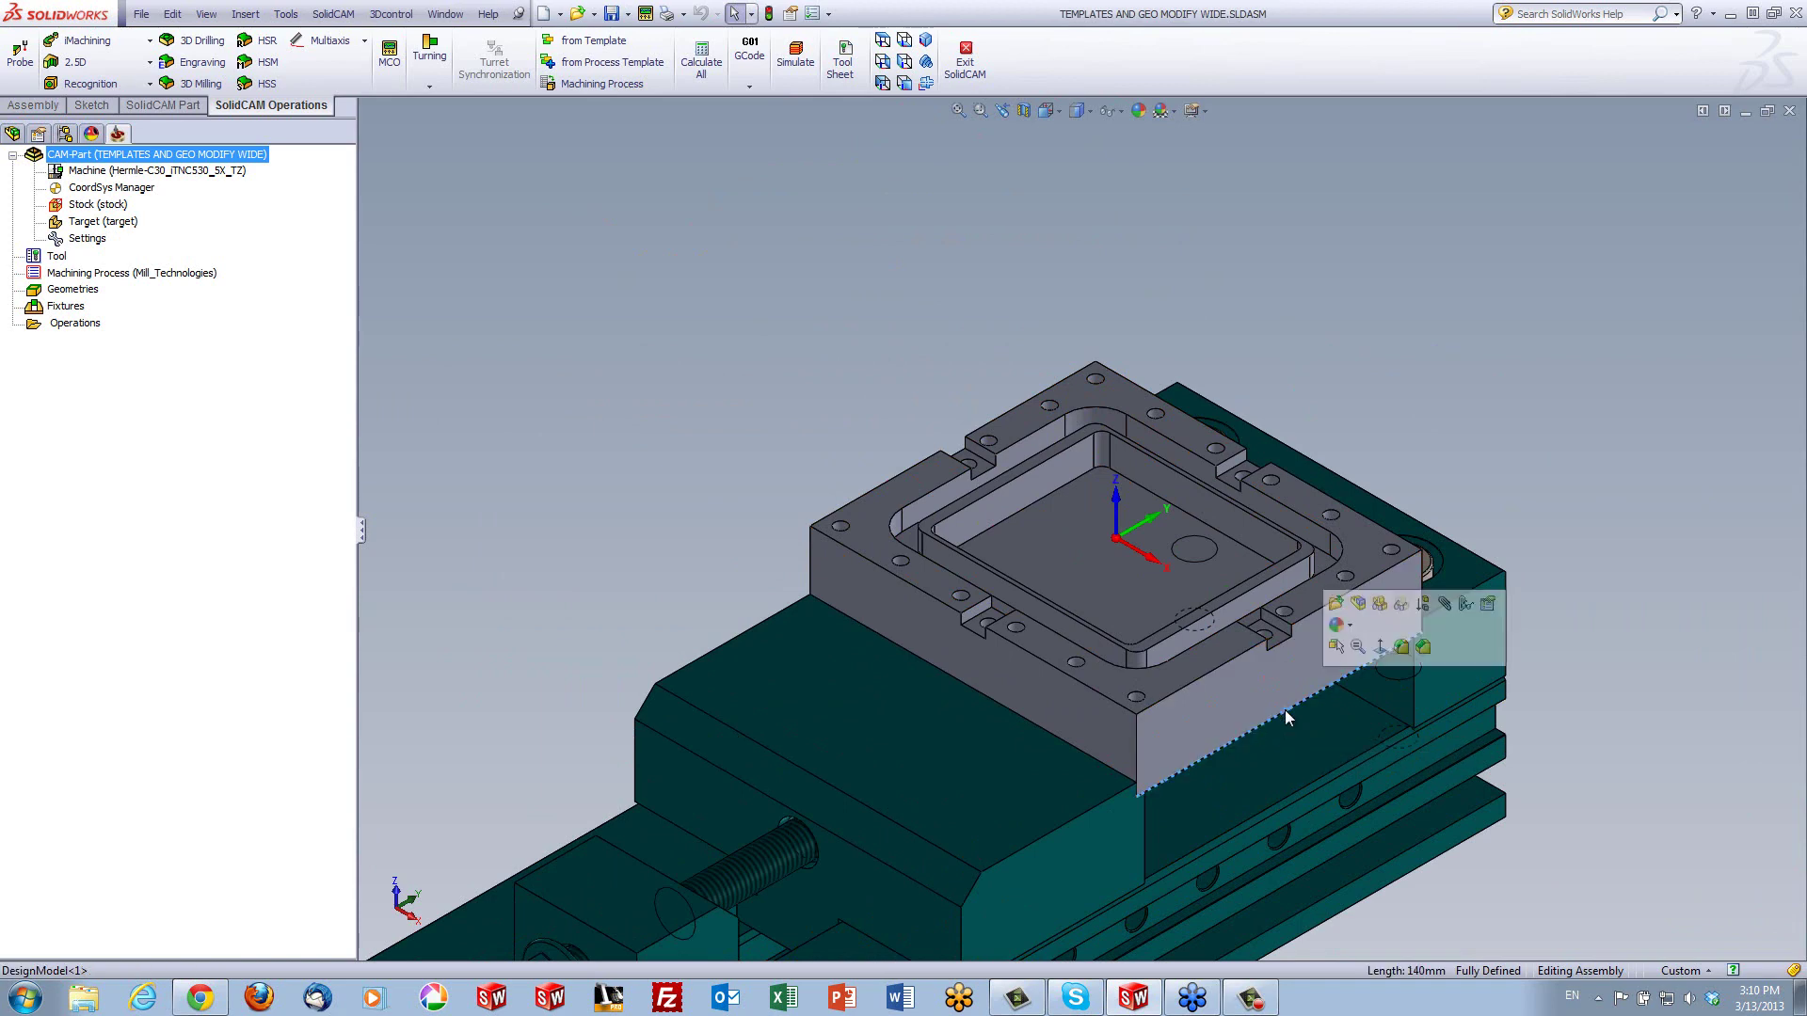
{"action": "left_click", "coordinate": [1663, 312]}
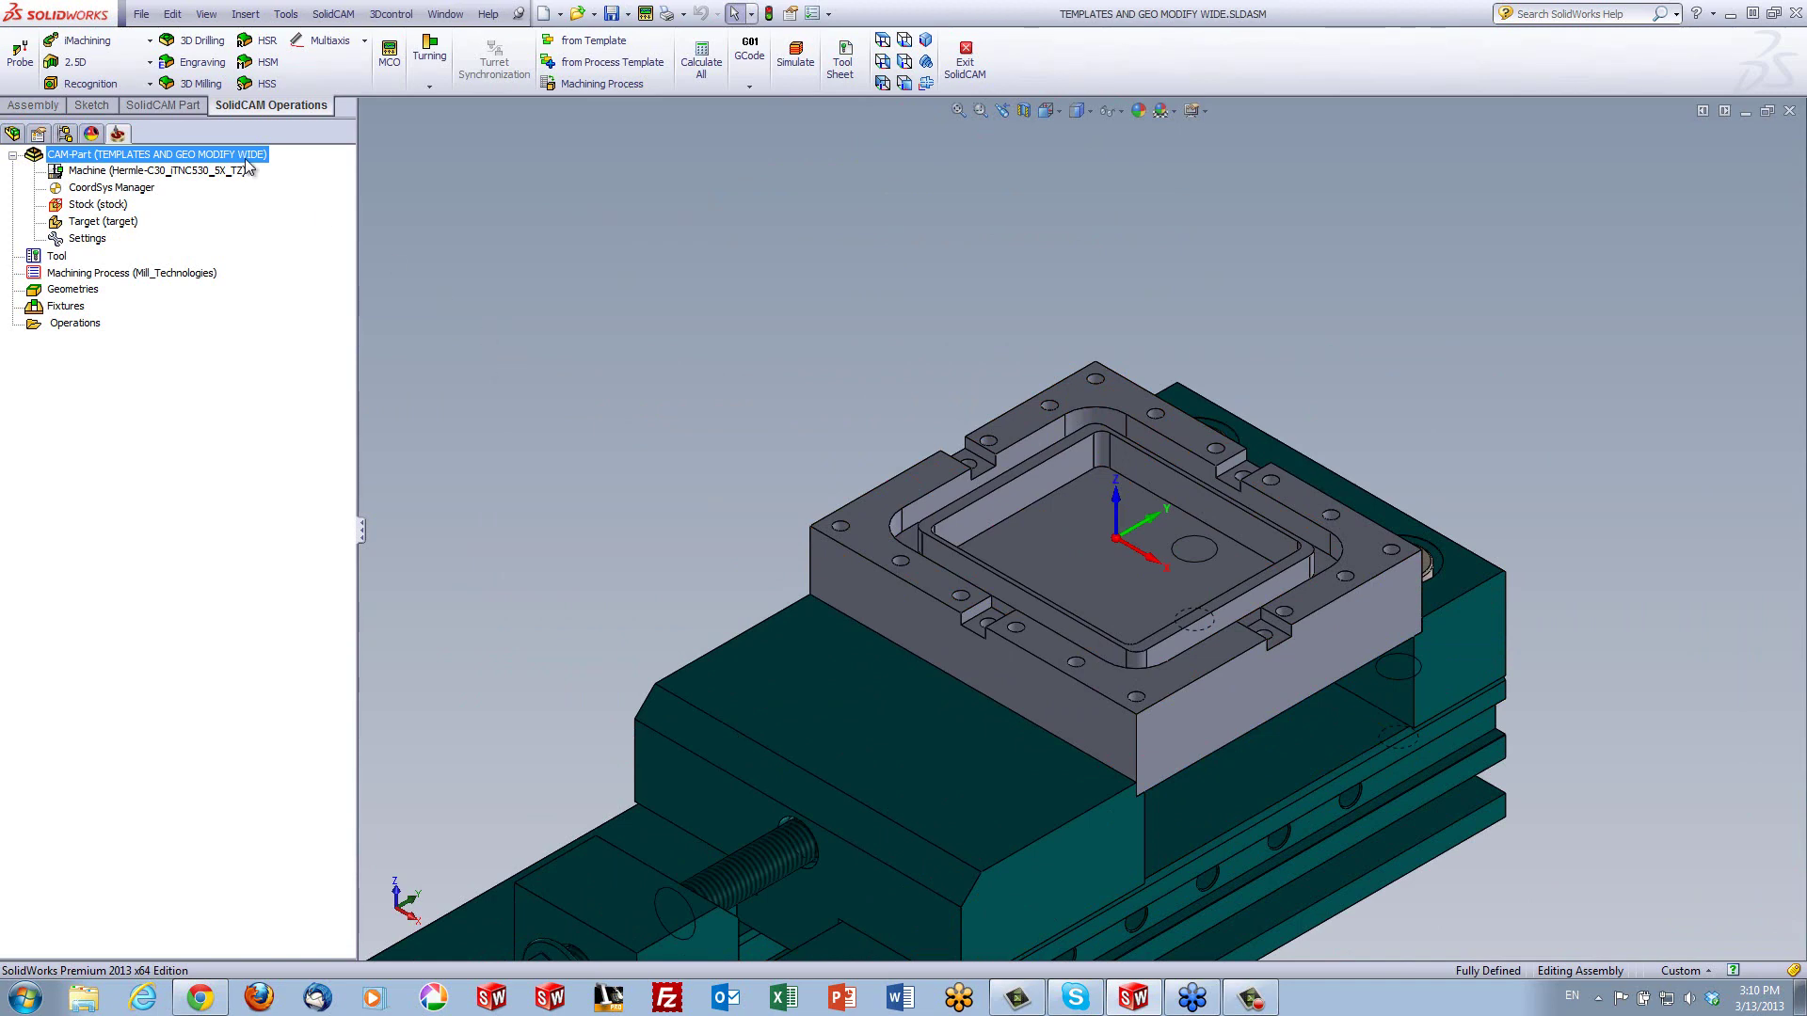
Start a new 2.5D face milling operation and define its geometry as a model box based on the target
{"action": "left_click", "coordinate": [113, 63]}
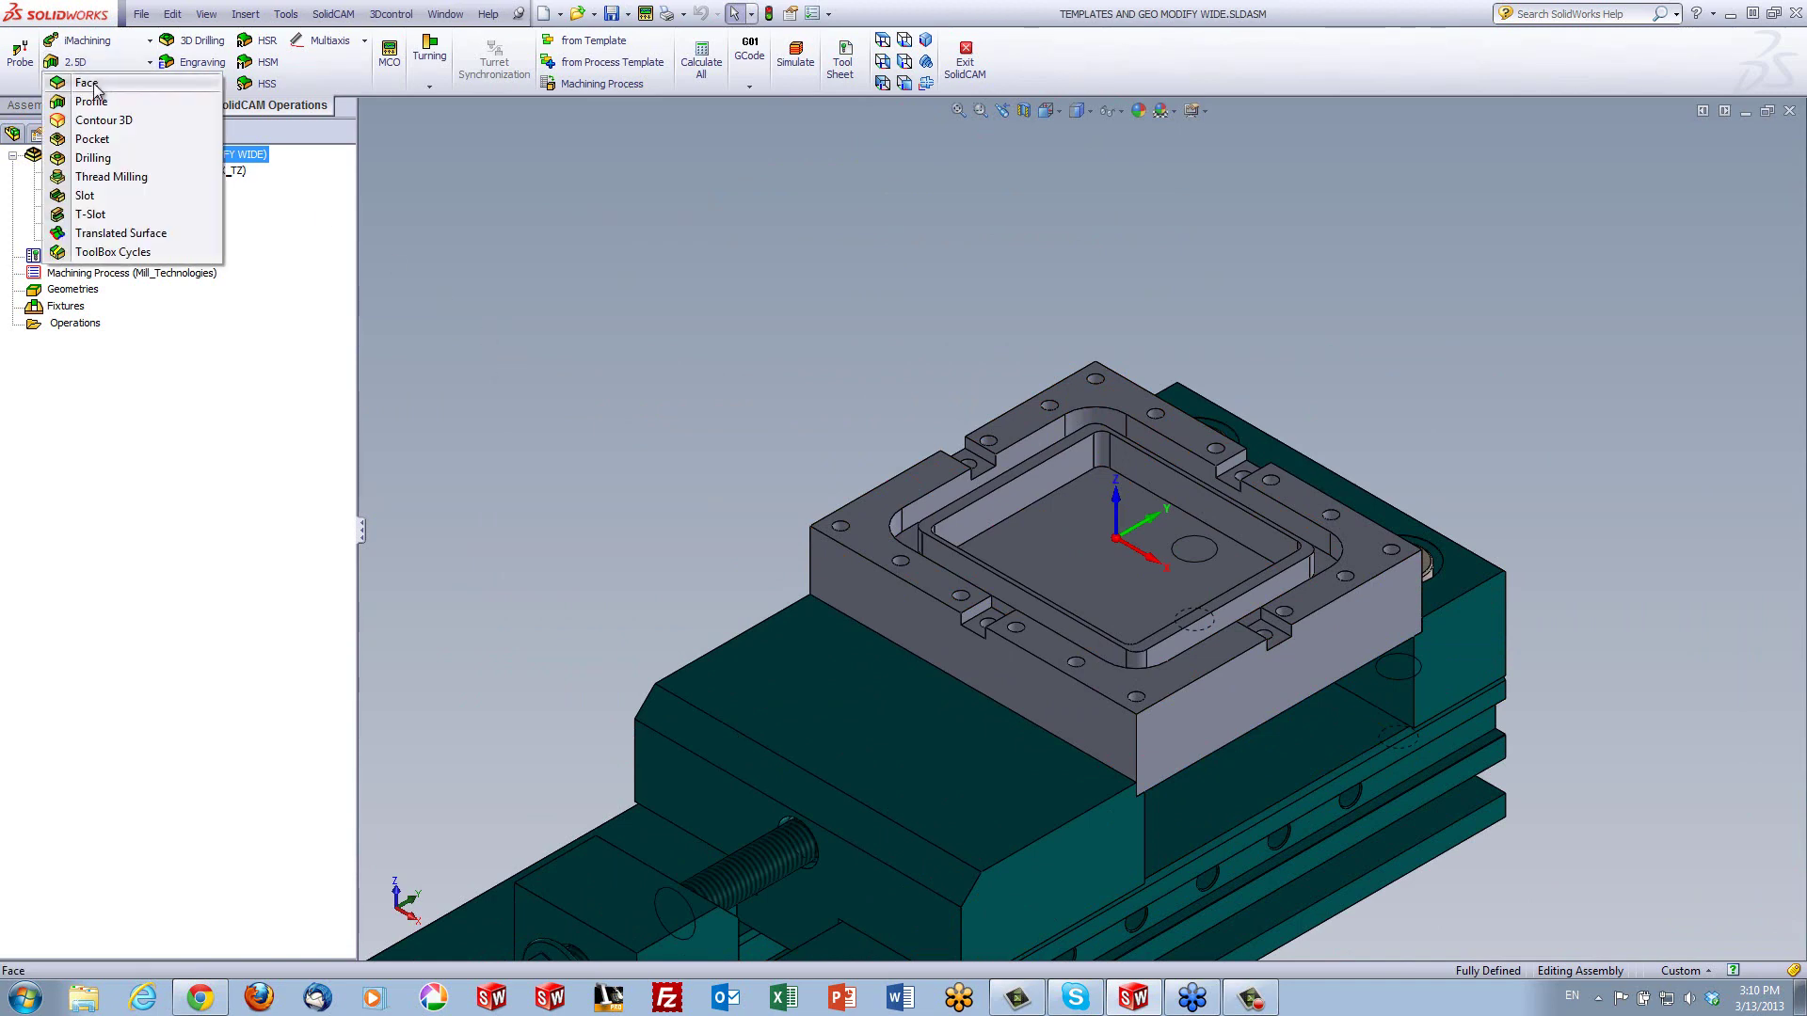
{"action": "left_click", "coordinate": [464, 201]}
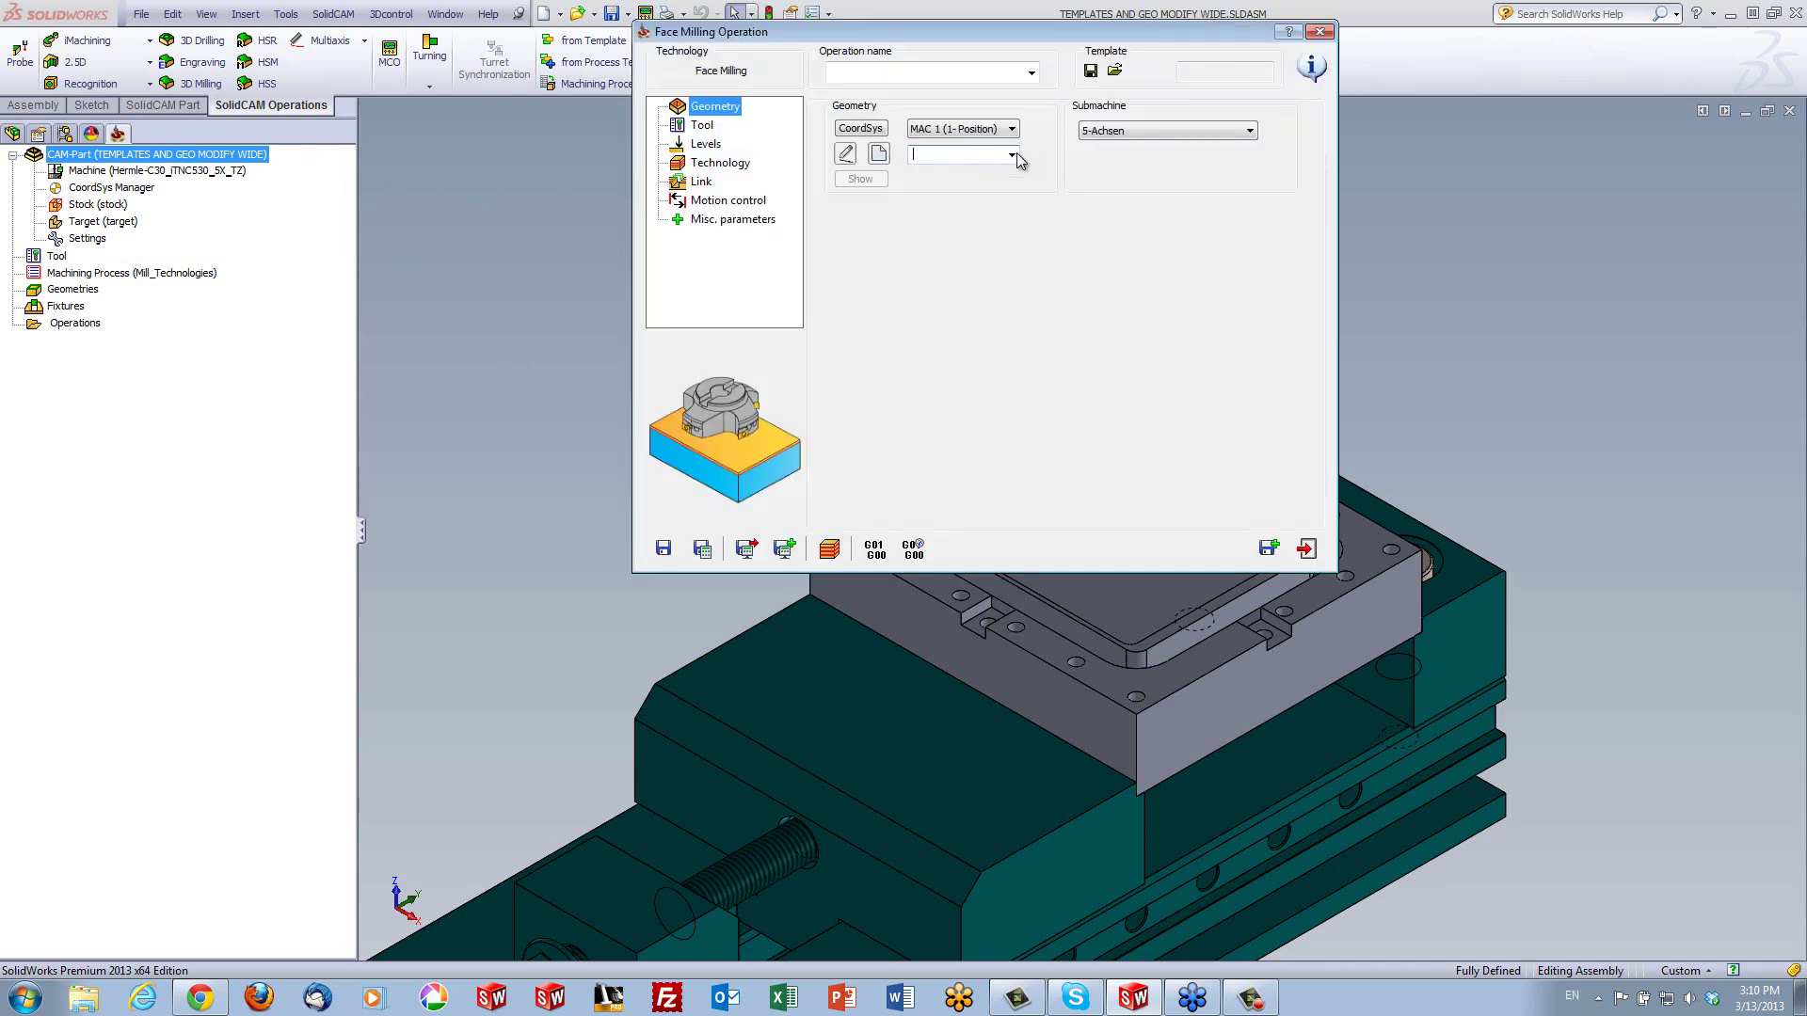
{"action": "left_click", "coordinate": [880, 154]}
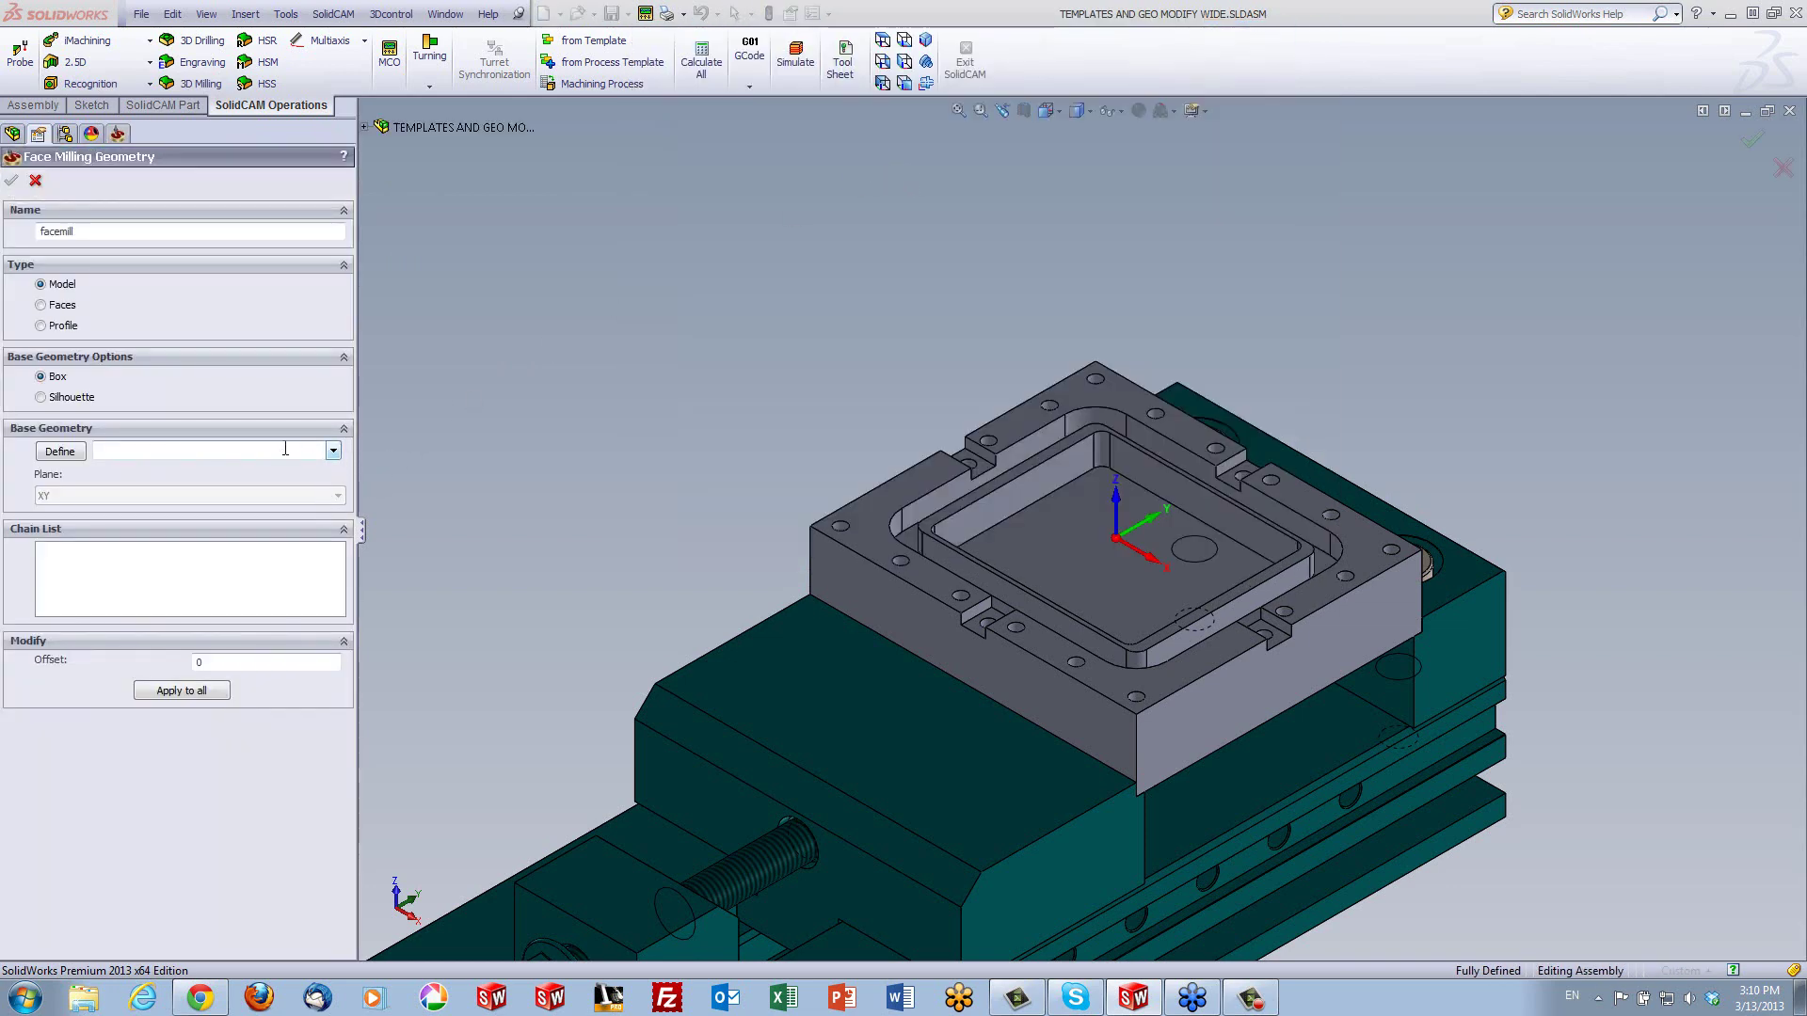
{"action": "left_click", "coordinate": [334, 451]}
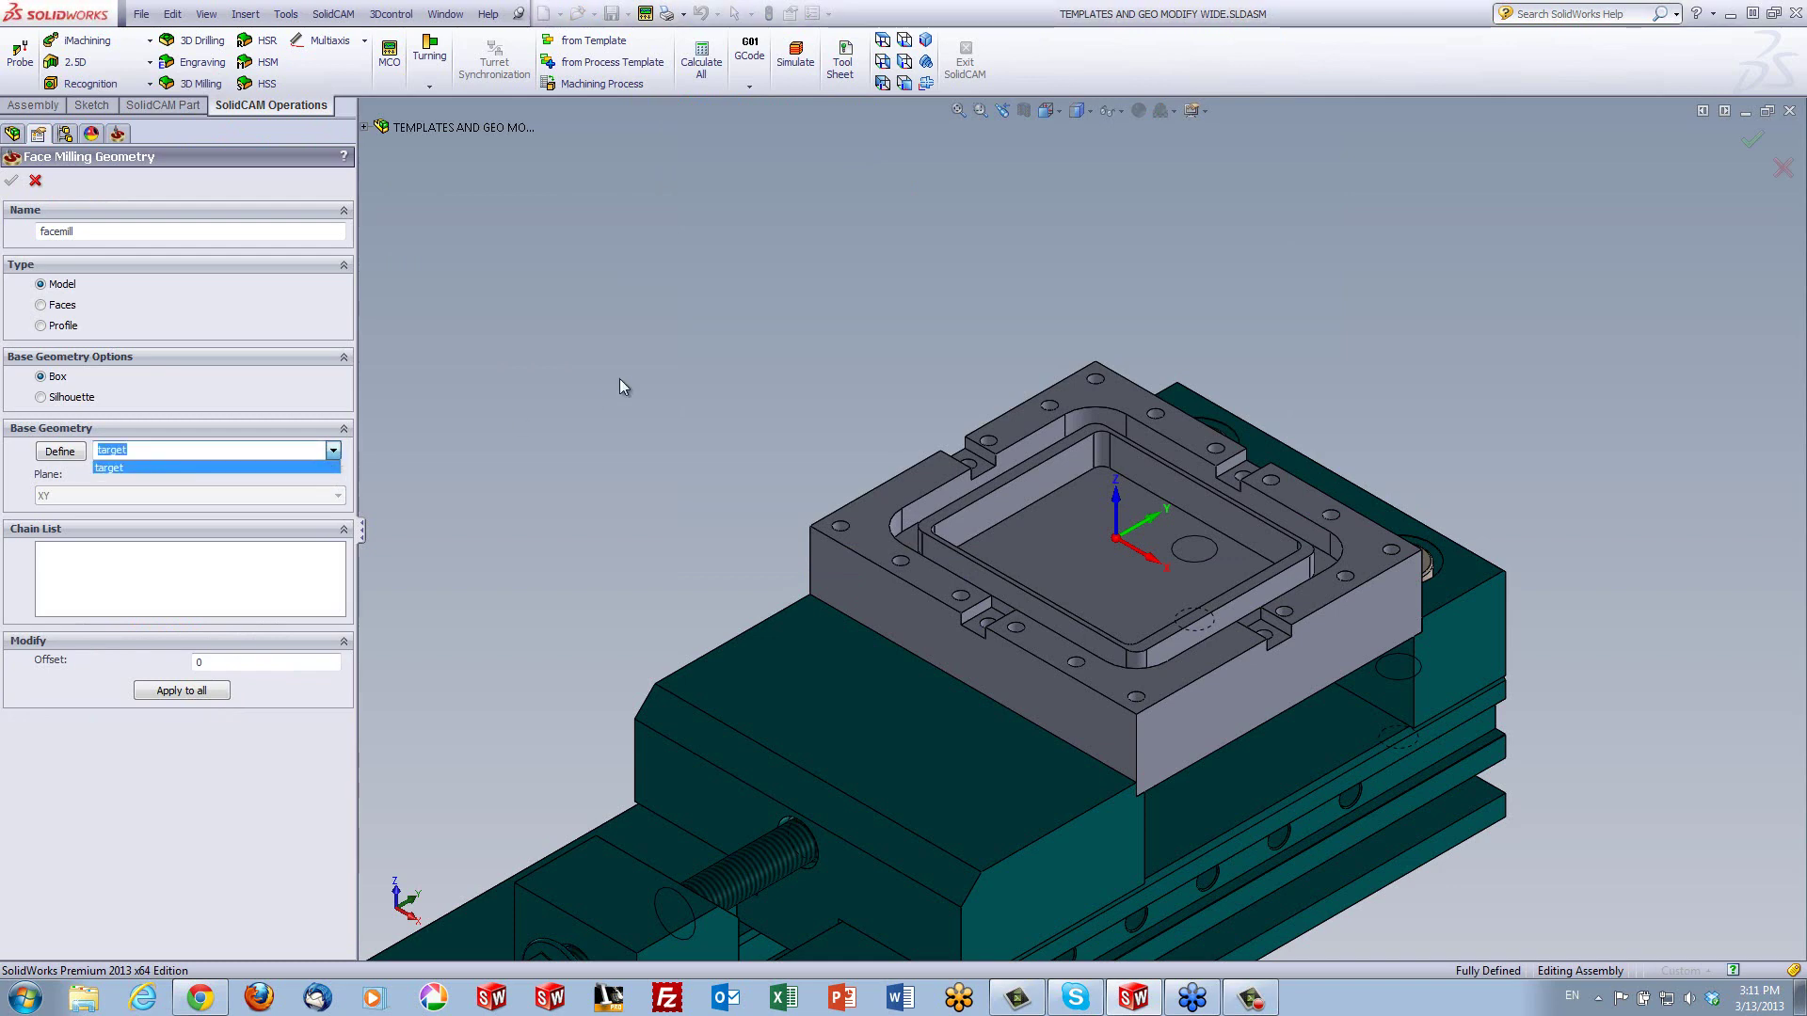
{"action": "key", "text": "Return"}
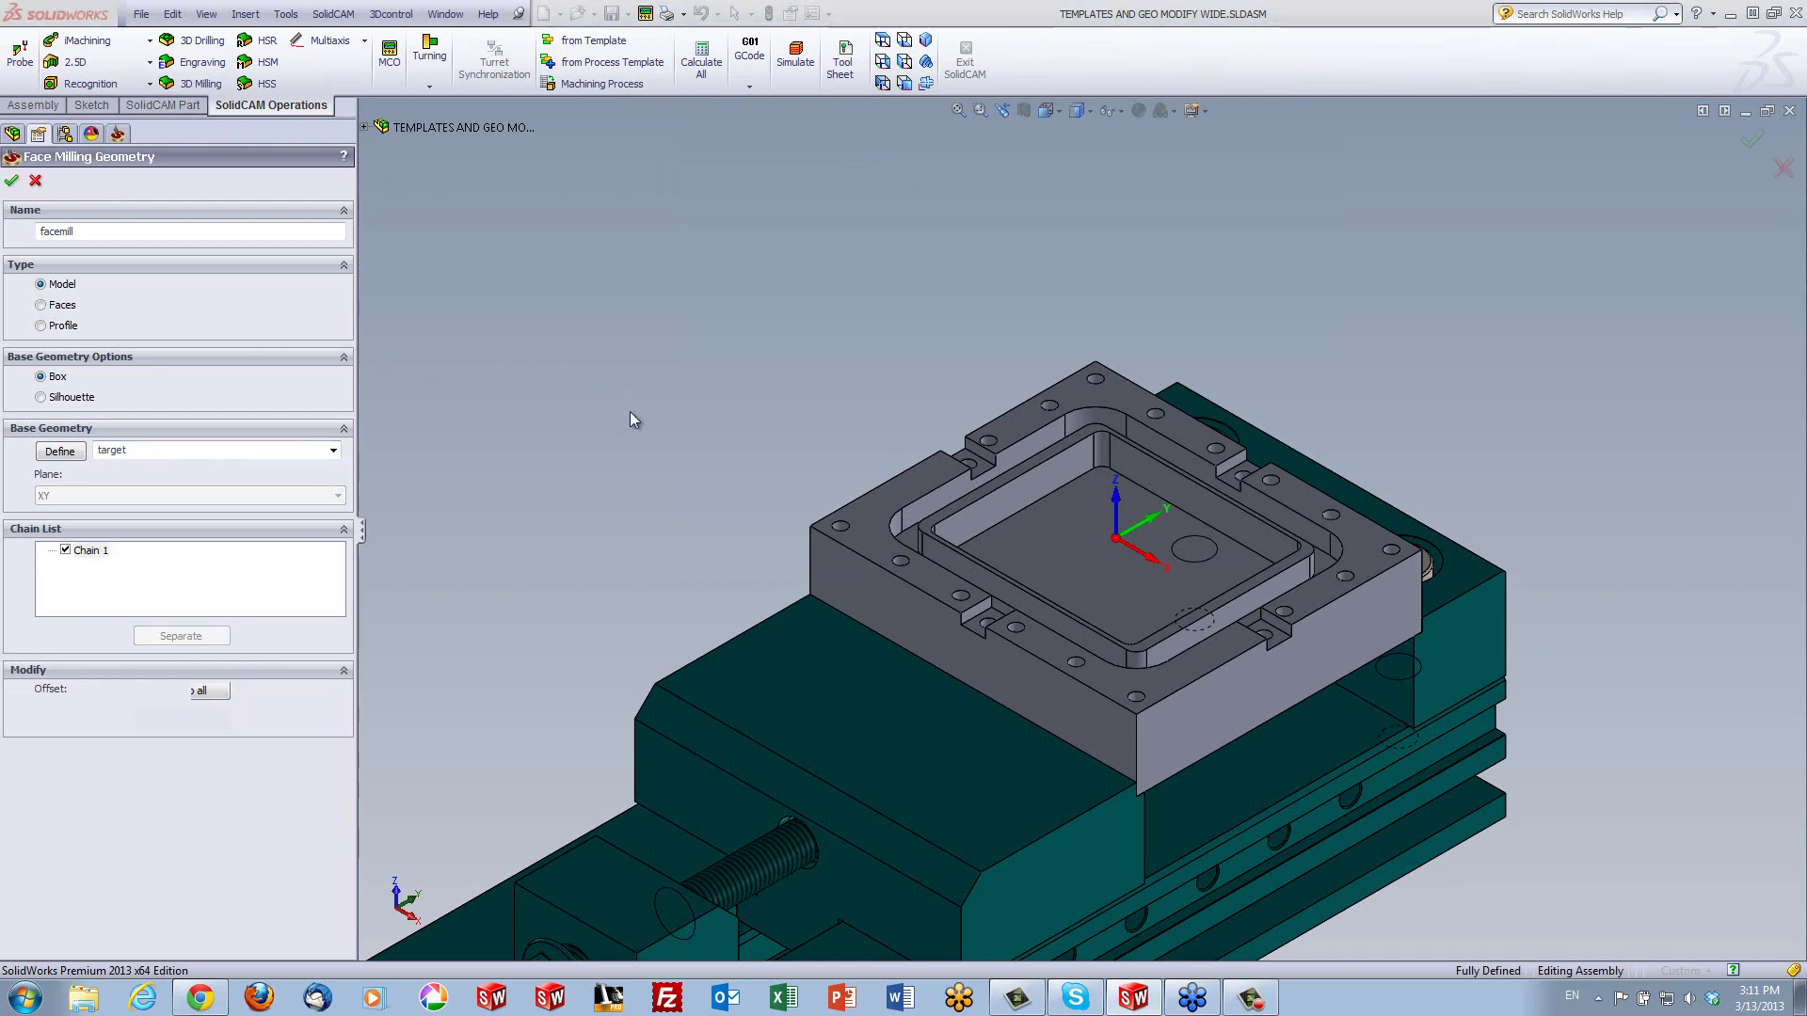
{"action": "left_click", "coordinate": [12, 182]}
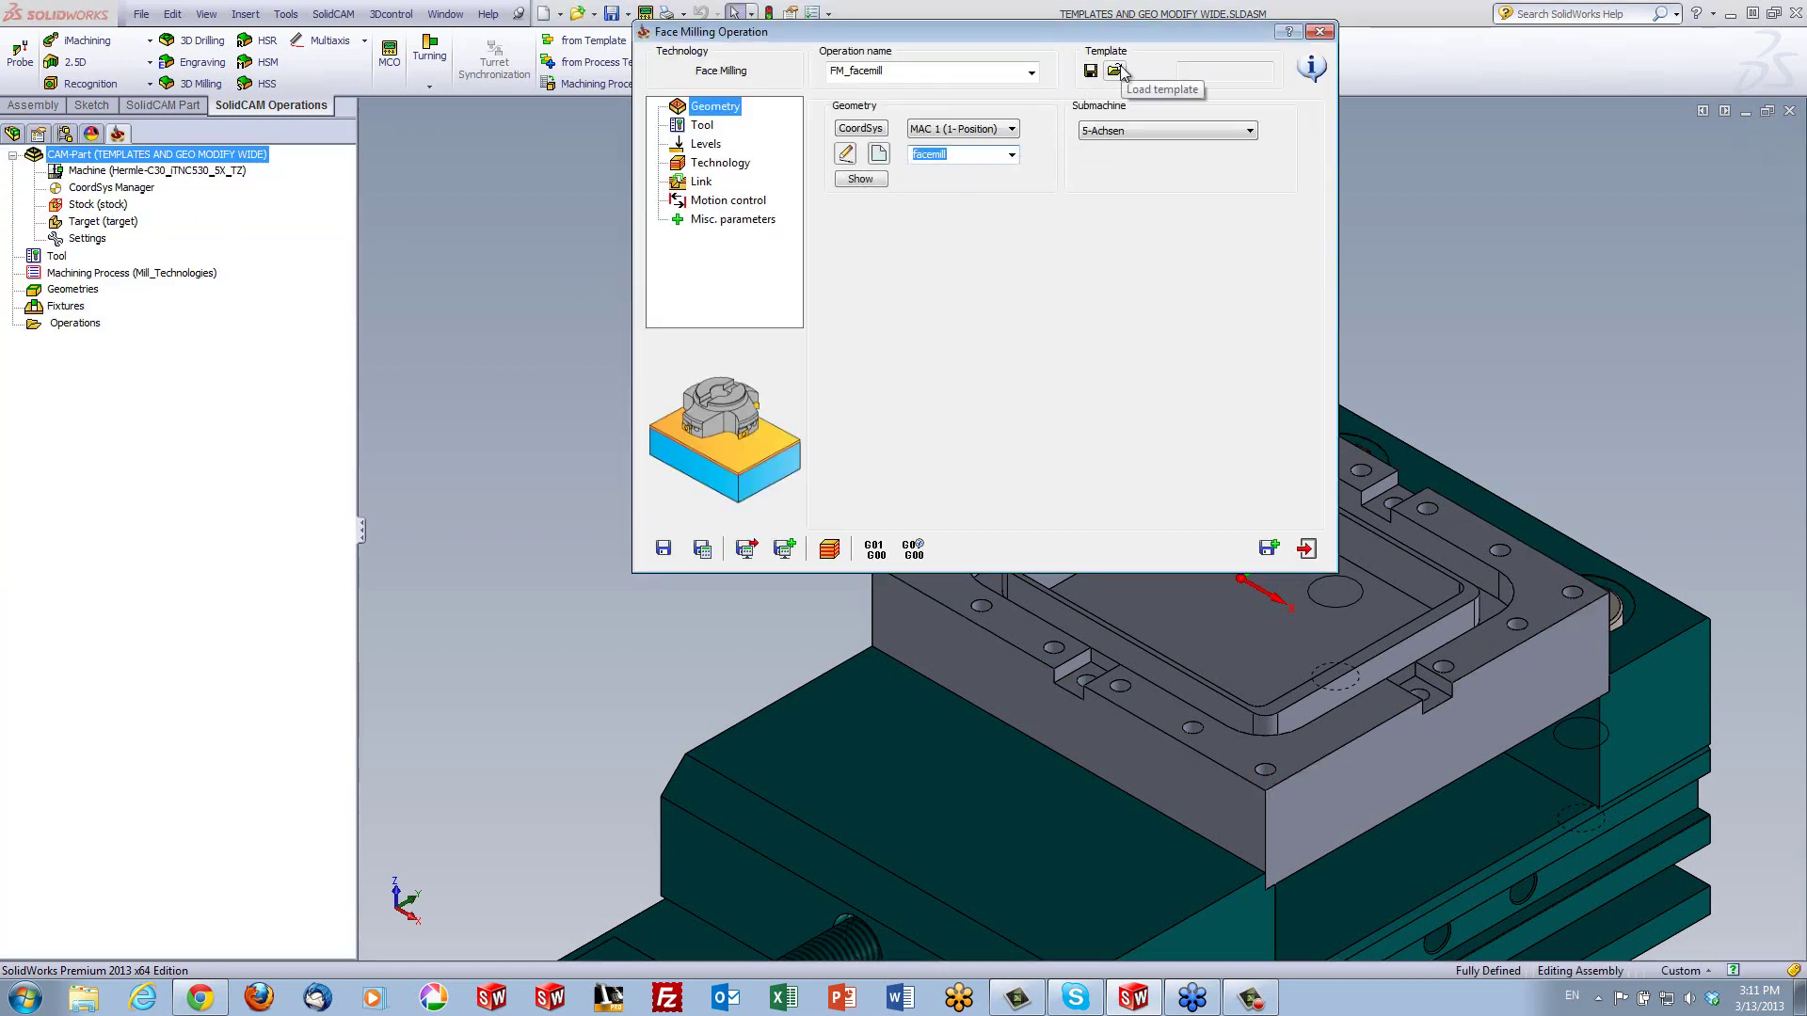
Load the template "FM_facemill 100dia hatch" into the face milling operation, and save and calculate it
{"action": "left_click", "coordinate": [1116, 71]}
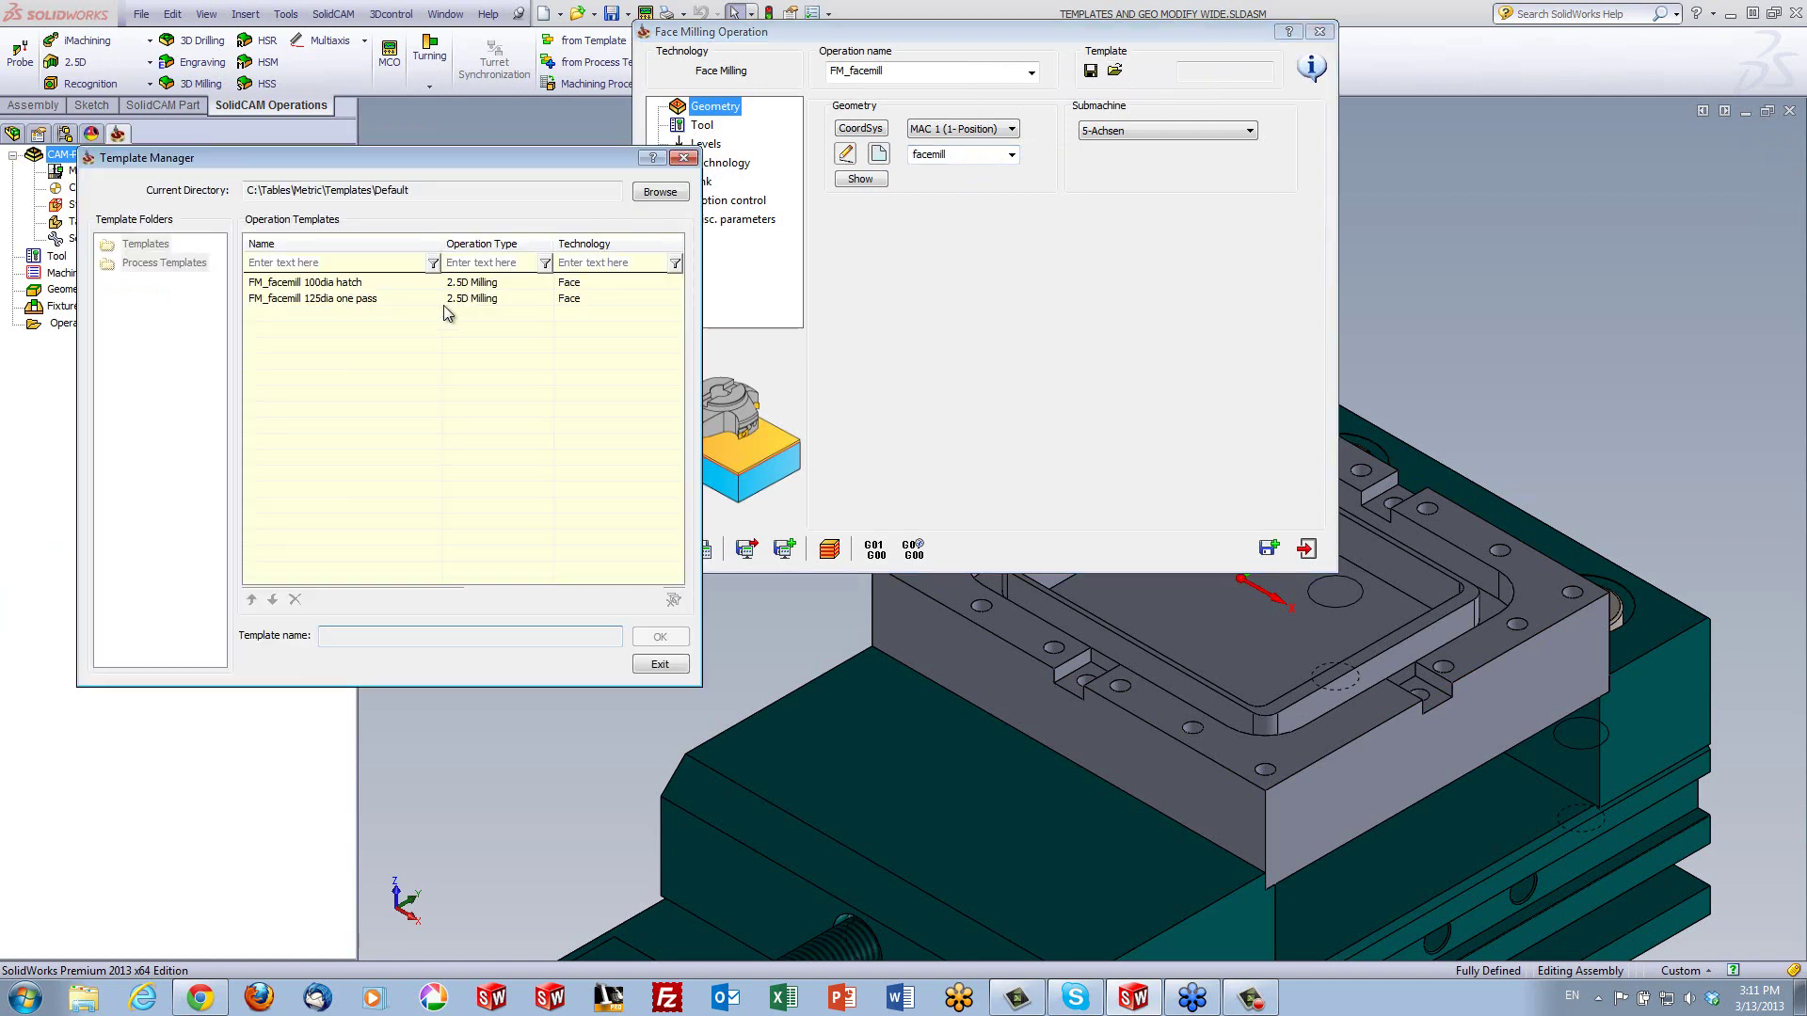
{"action": "left_click", "coordinate": [361, 283]}
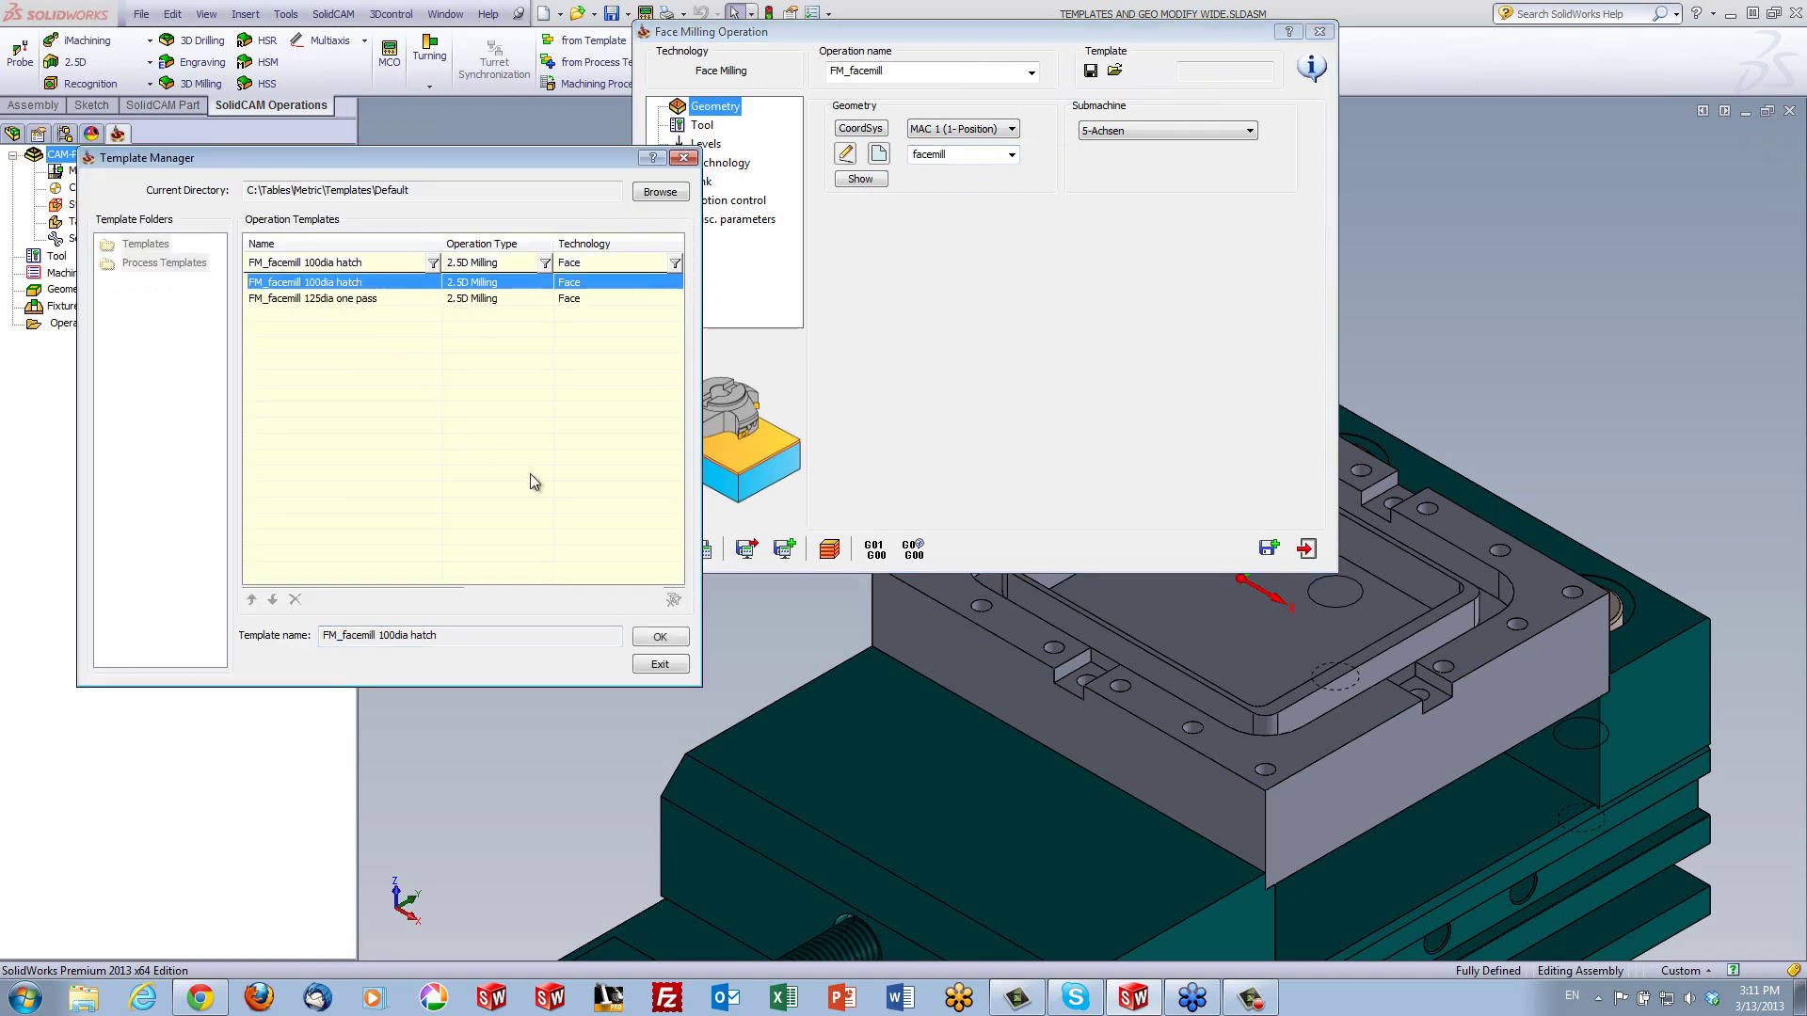
{"action": "left_click", "coordinate": [659, 638]}
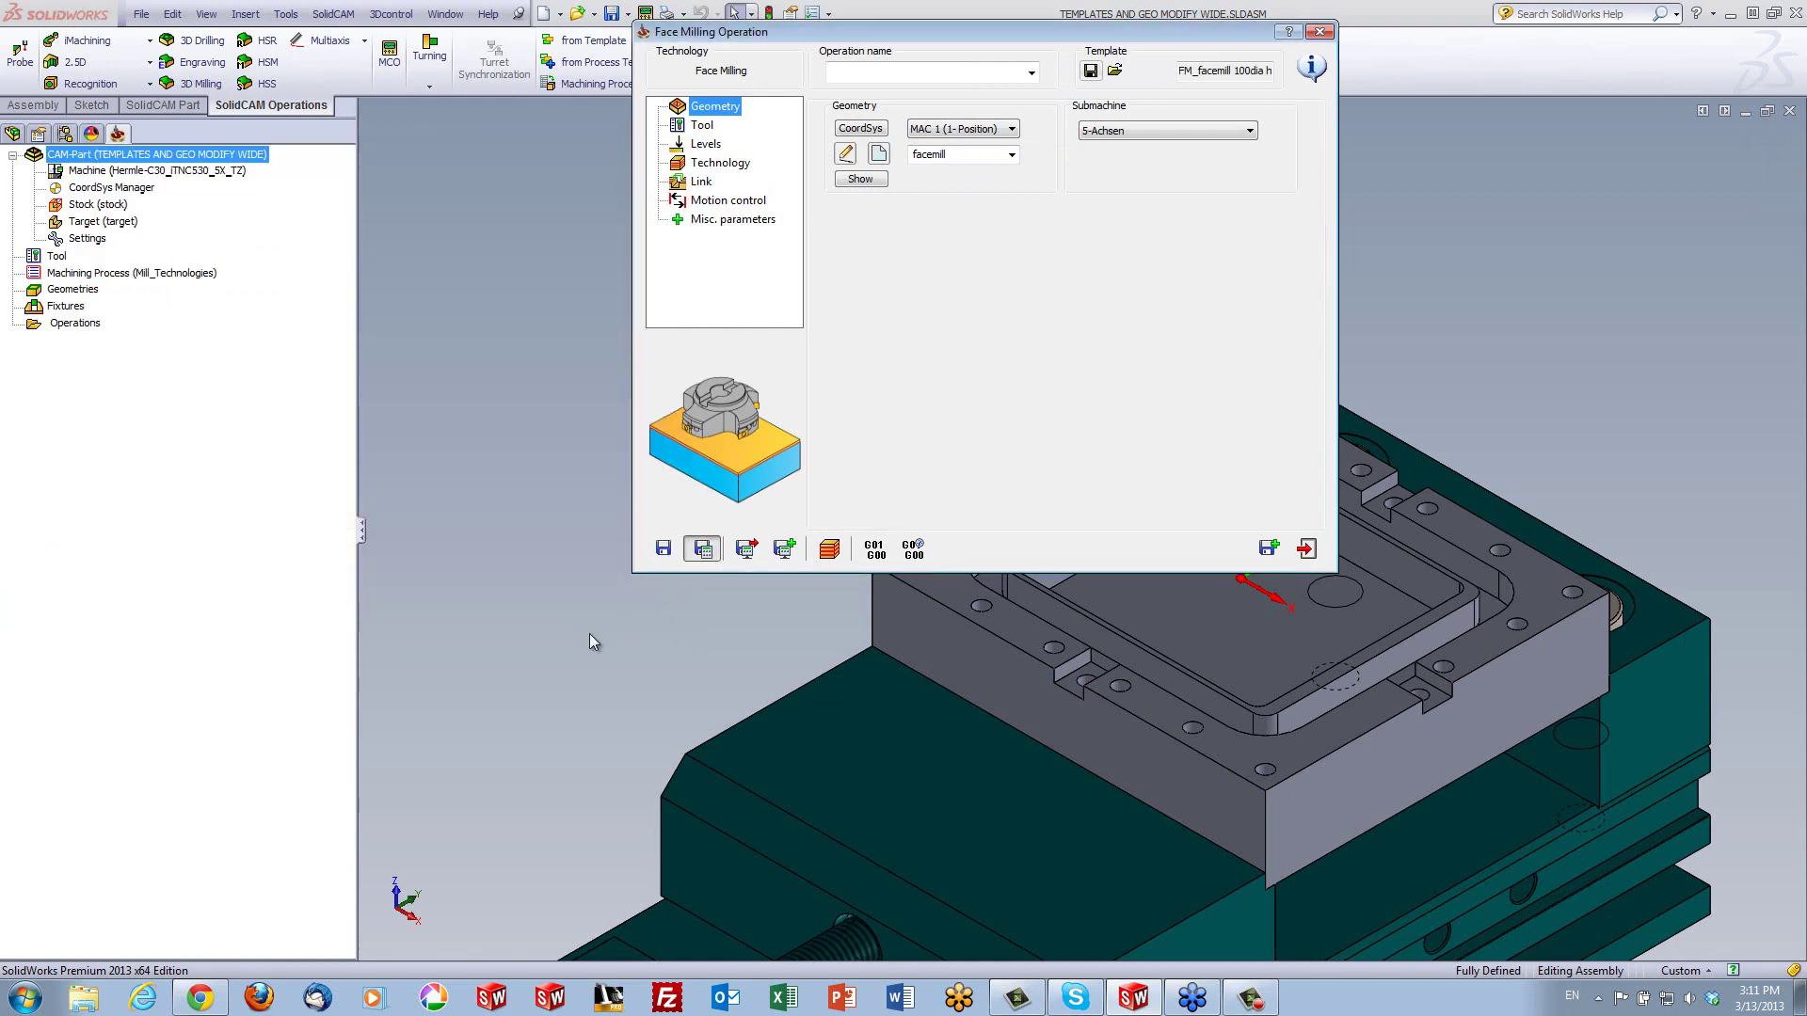
{"action": "left_click", "coordinate": [704, 550]}
Simulate the hatch face milling operation move by move in SolidVerify and exit the simulation
{"action": "left_click", "coordinate": [827, 548]}
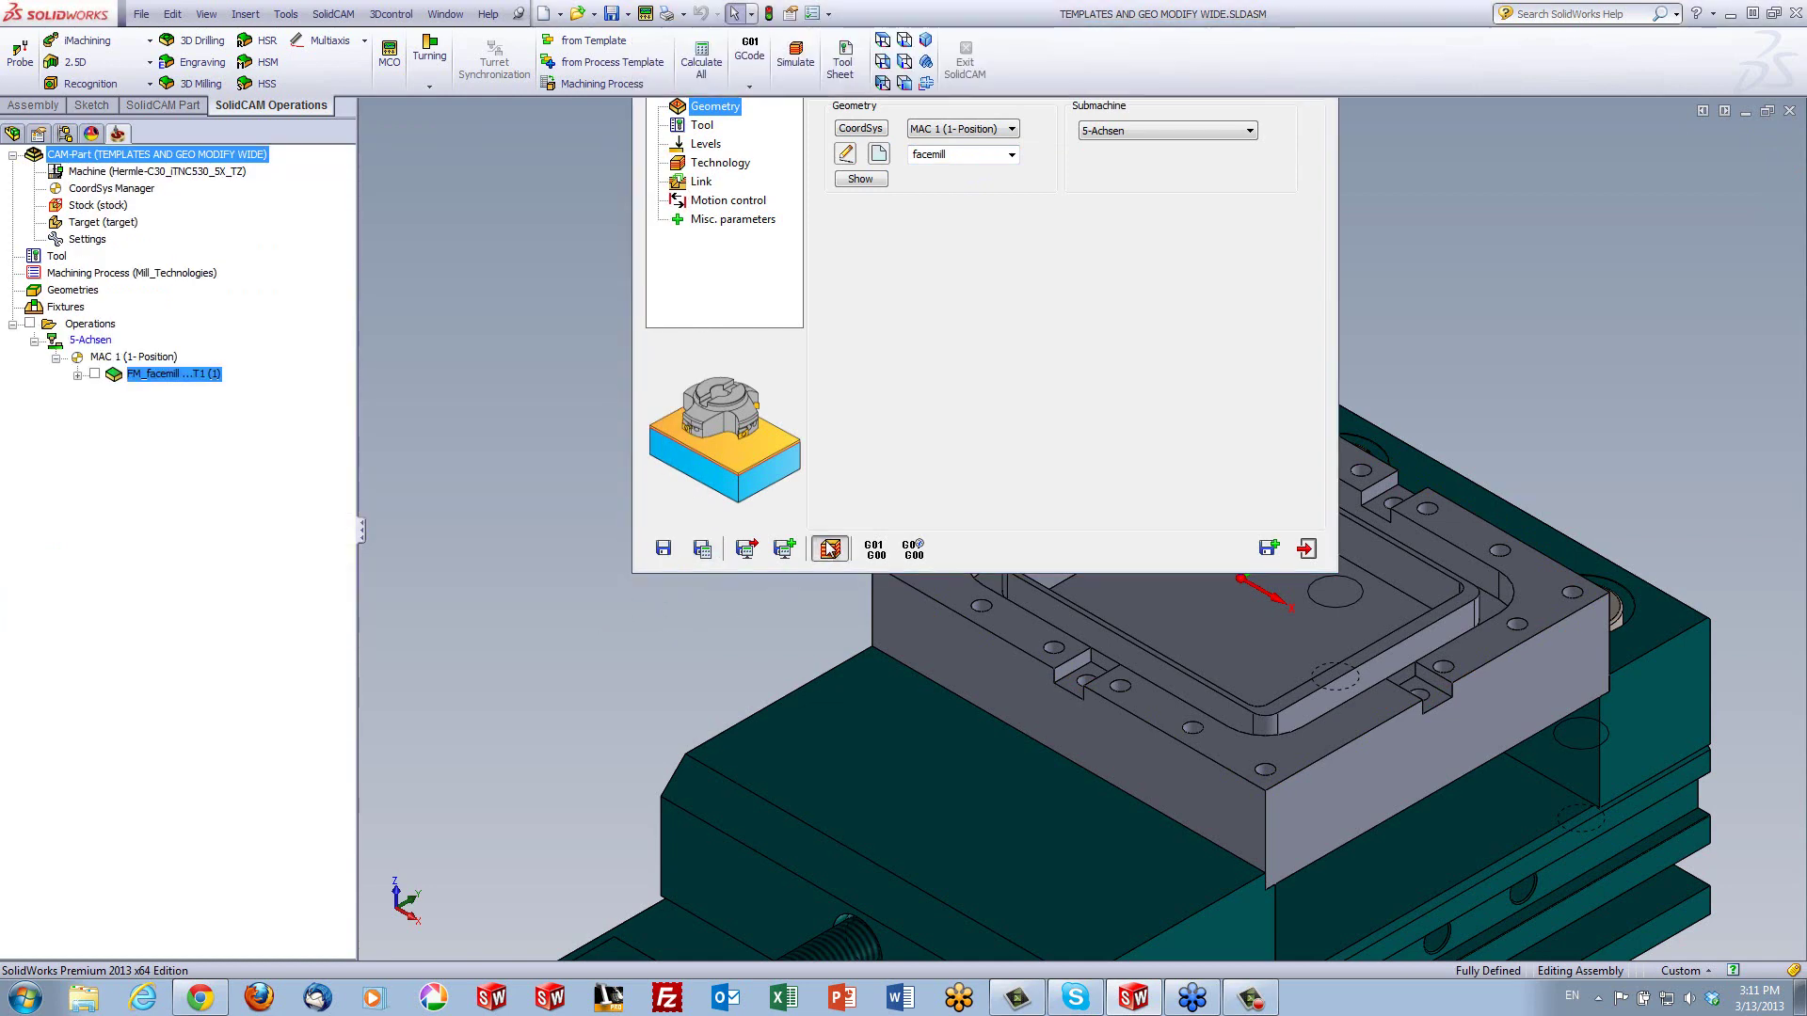
{"action": "left_click", "coordinate": [394, 209]}
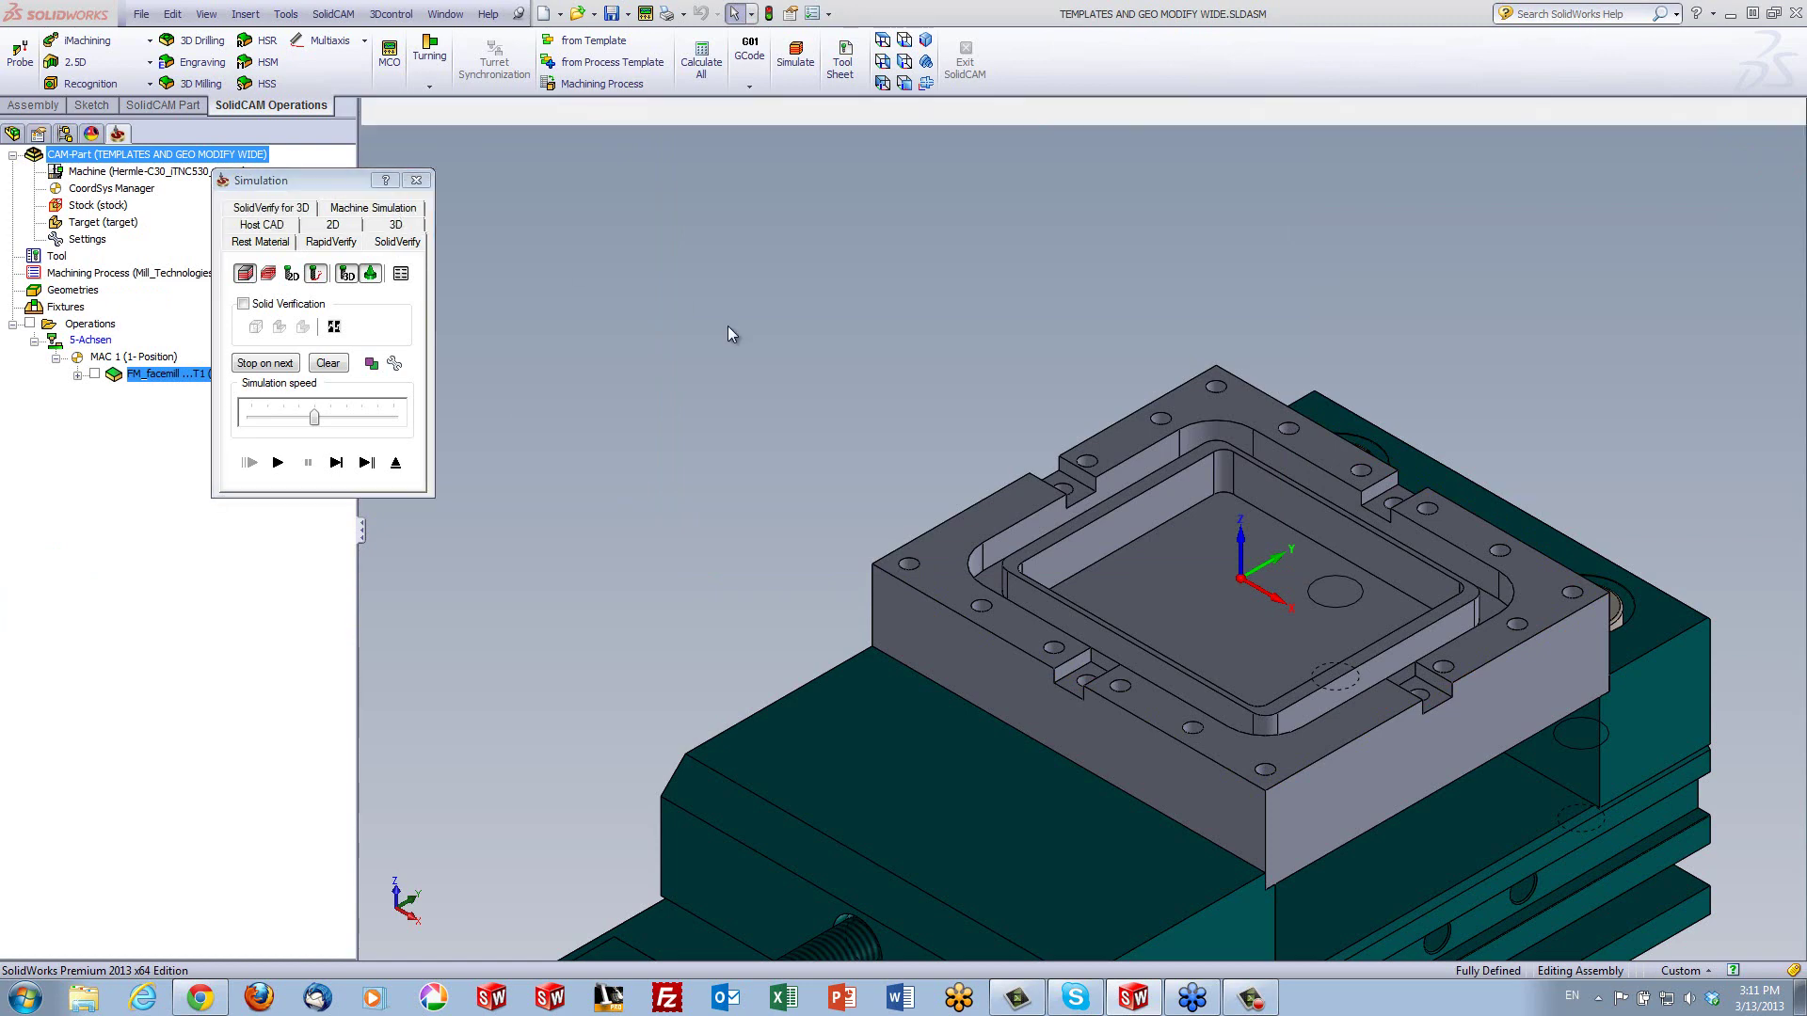
{"action": "left_click", "coordinate": [336, 463]}
{"action": "left_click", "coordinate": [337, 463]}
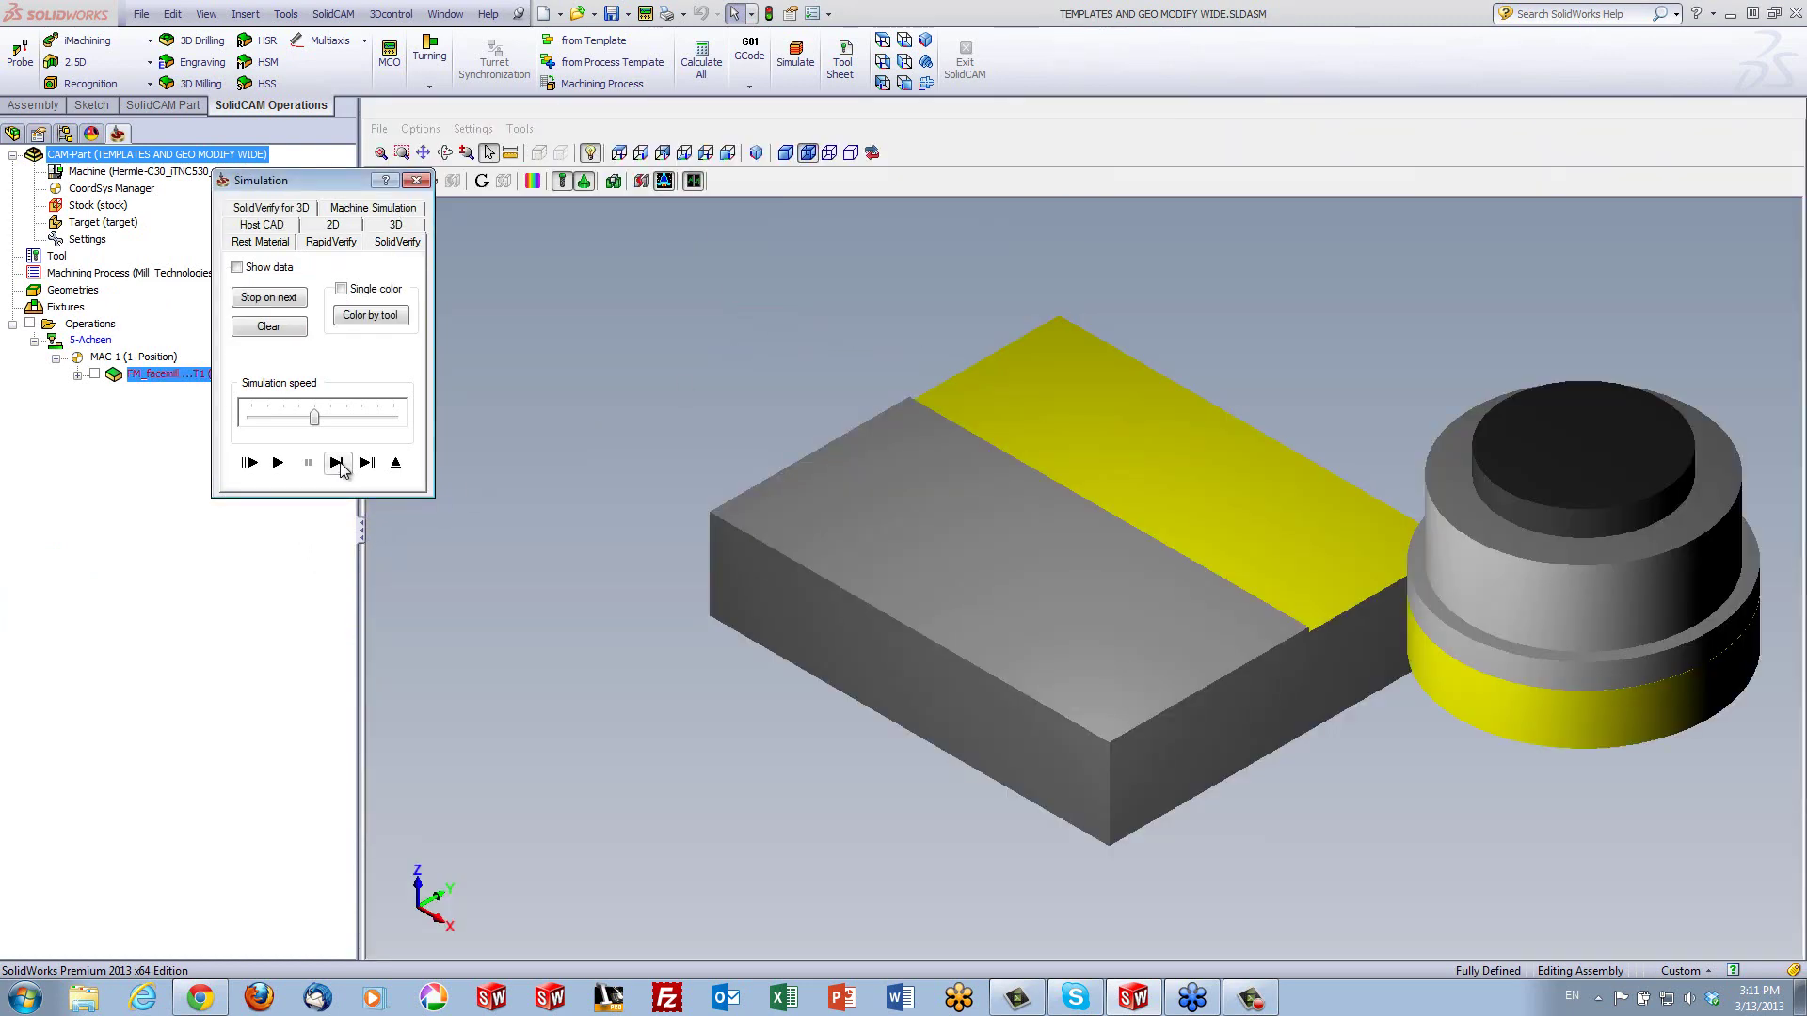
{"action": "left_click", "coordinate": [337, 463]}
{"action": "left_click", "coordinate": [337, 463]}
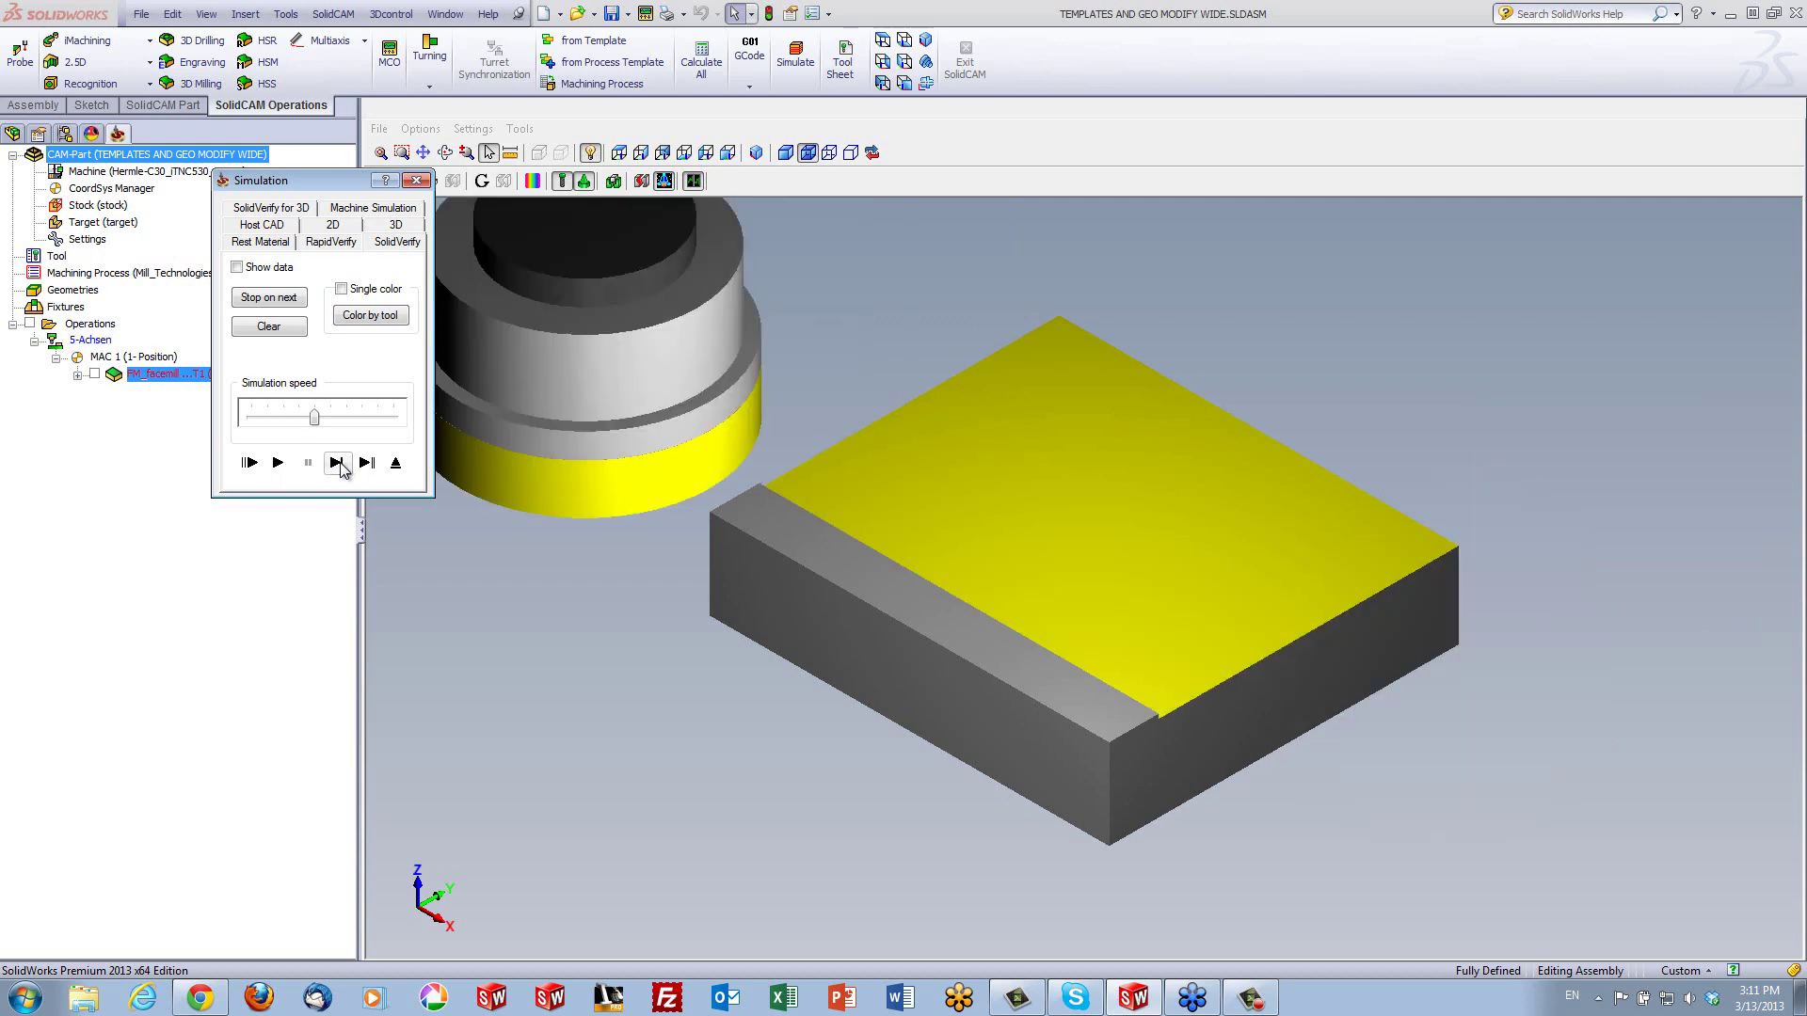
{"action": "left_click", "coordinate": [337, 463]}
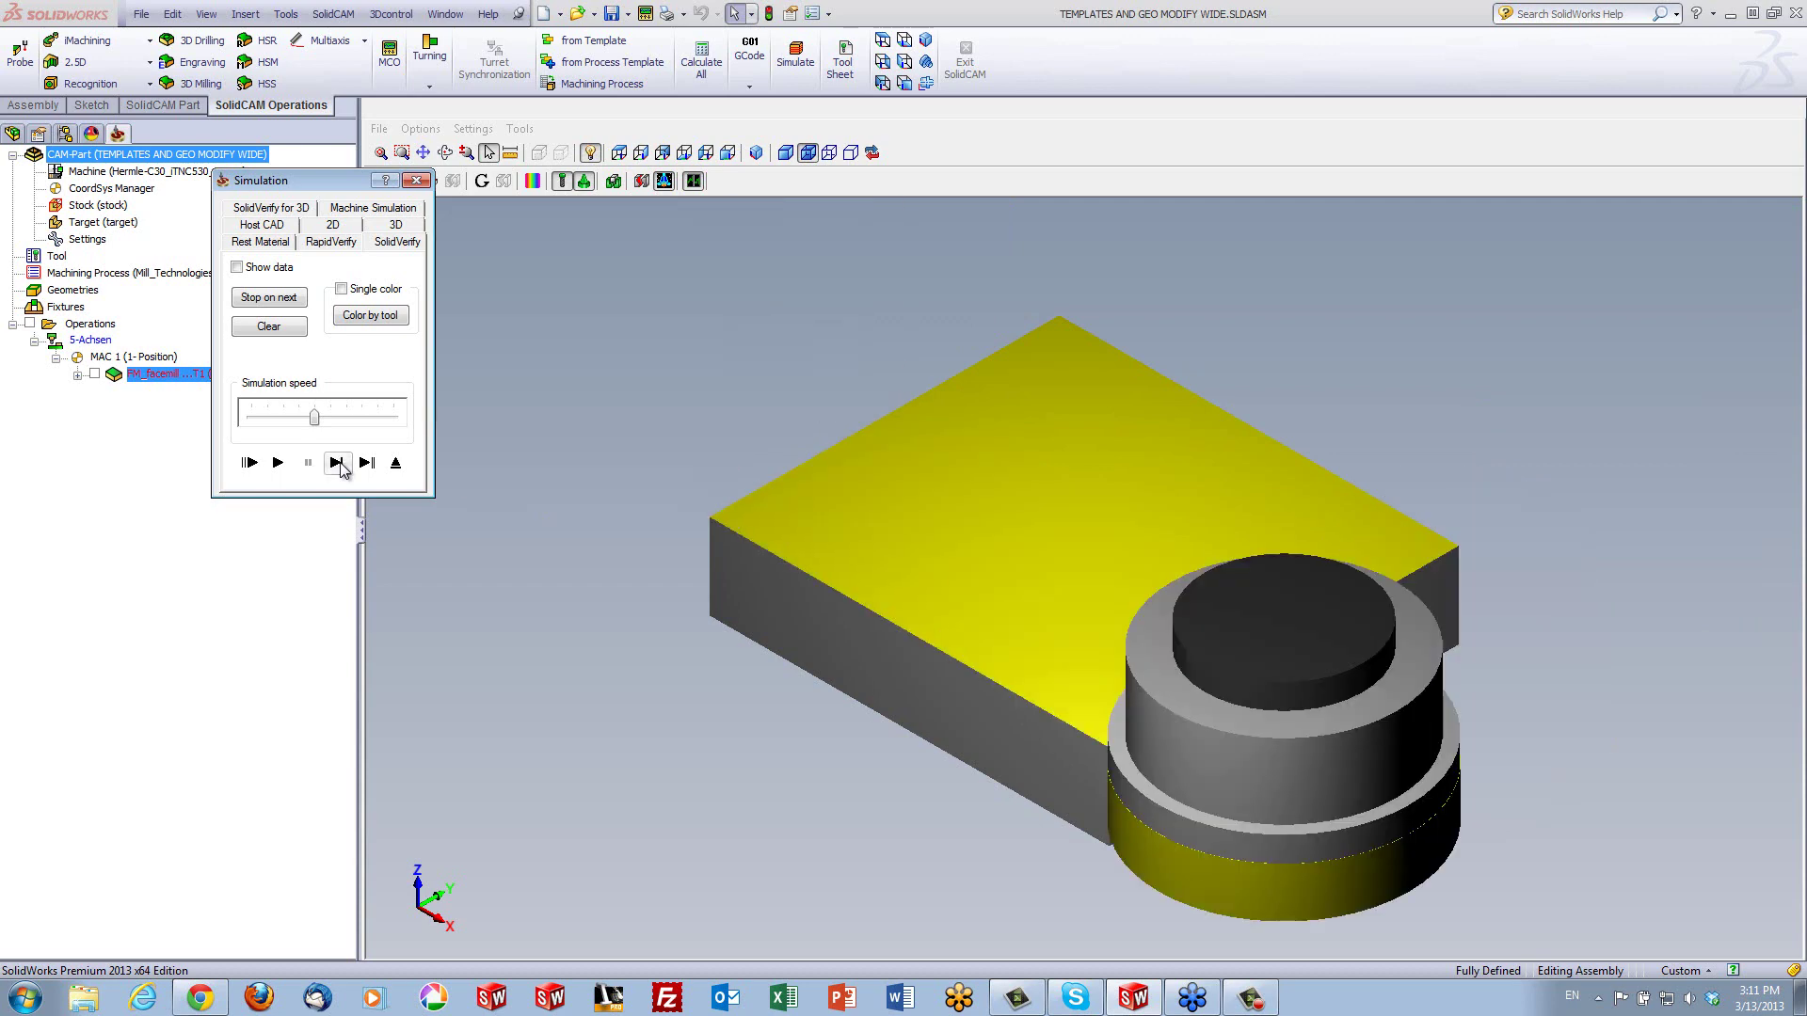
{"action": "left_click", "coordinate": [394, 463]}
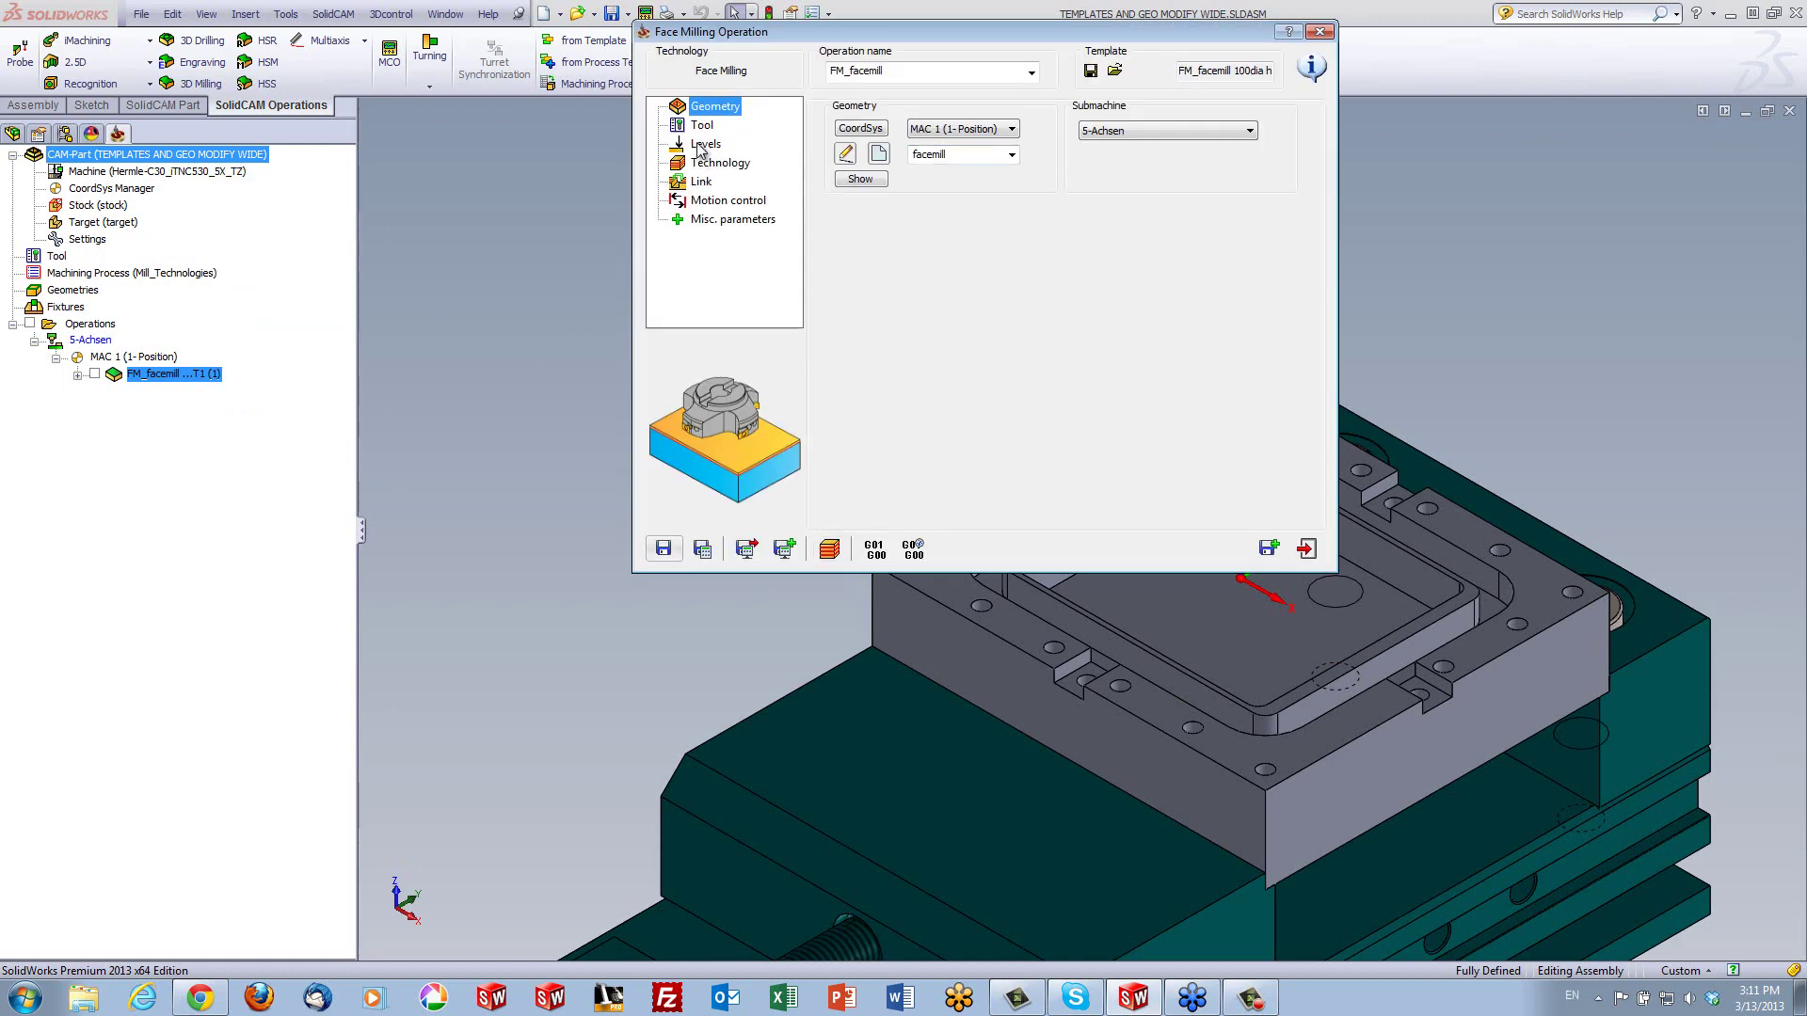
Set the upper level in the face milling operation's milling levels to 1
{"action": "left_click", "coordinate": [704, 145]}
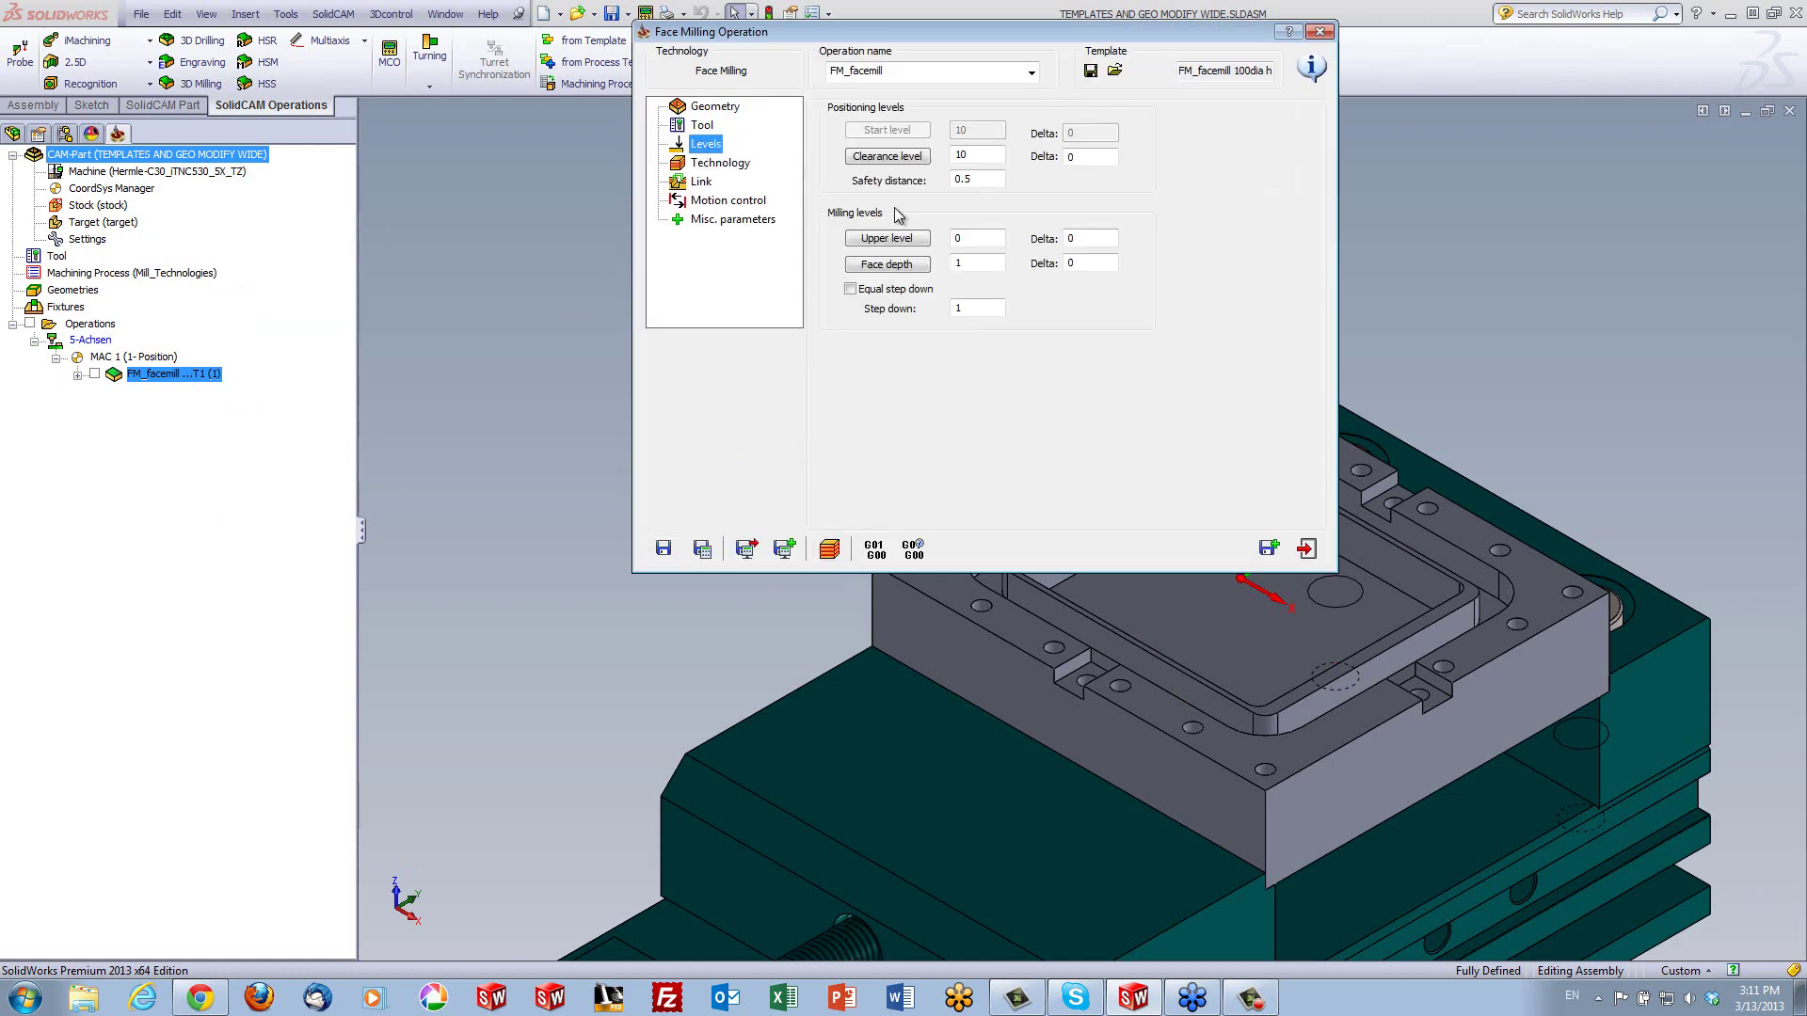
{"action": "left_click", "coordinate": [975, 240]}
{"action": "type", "text": "1"}
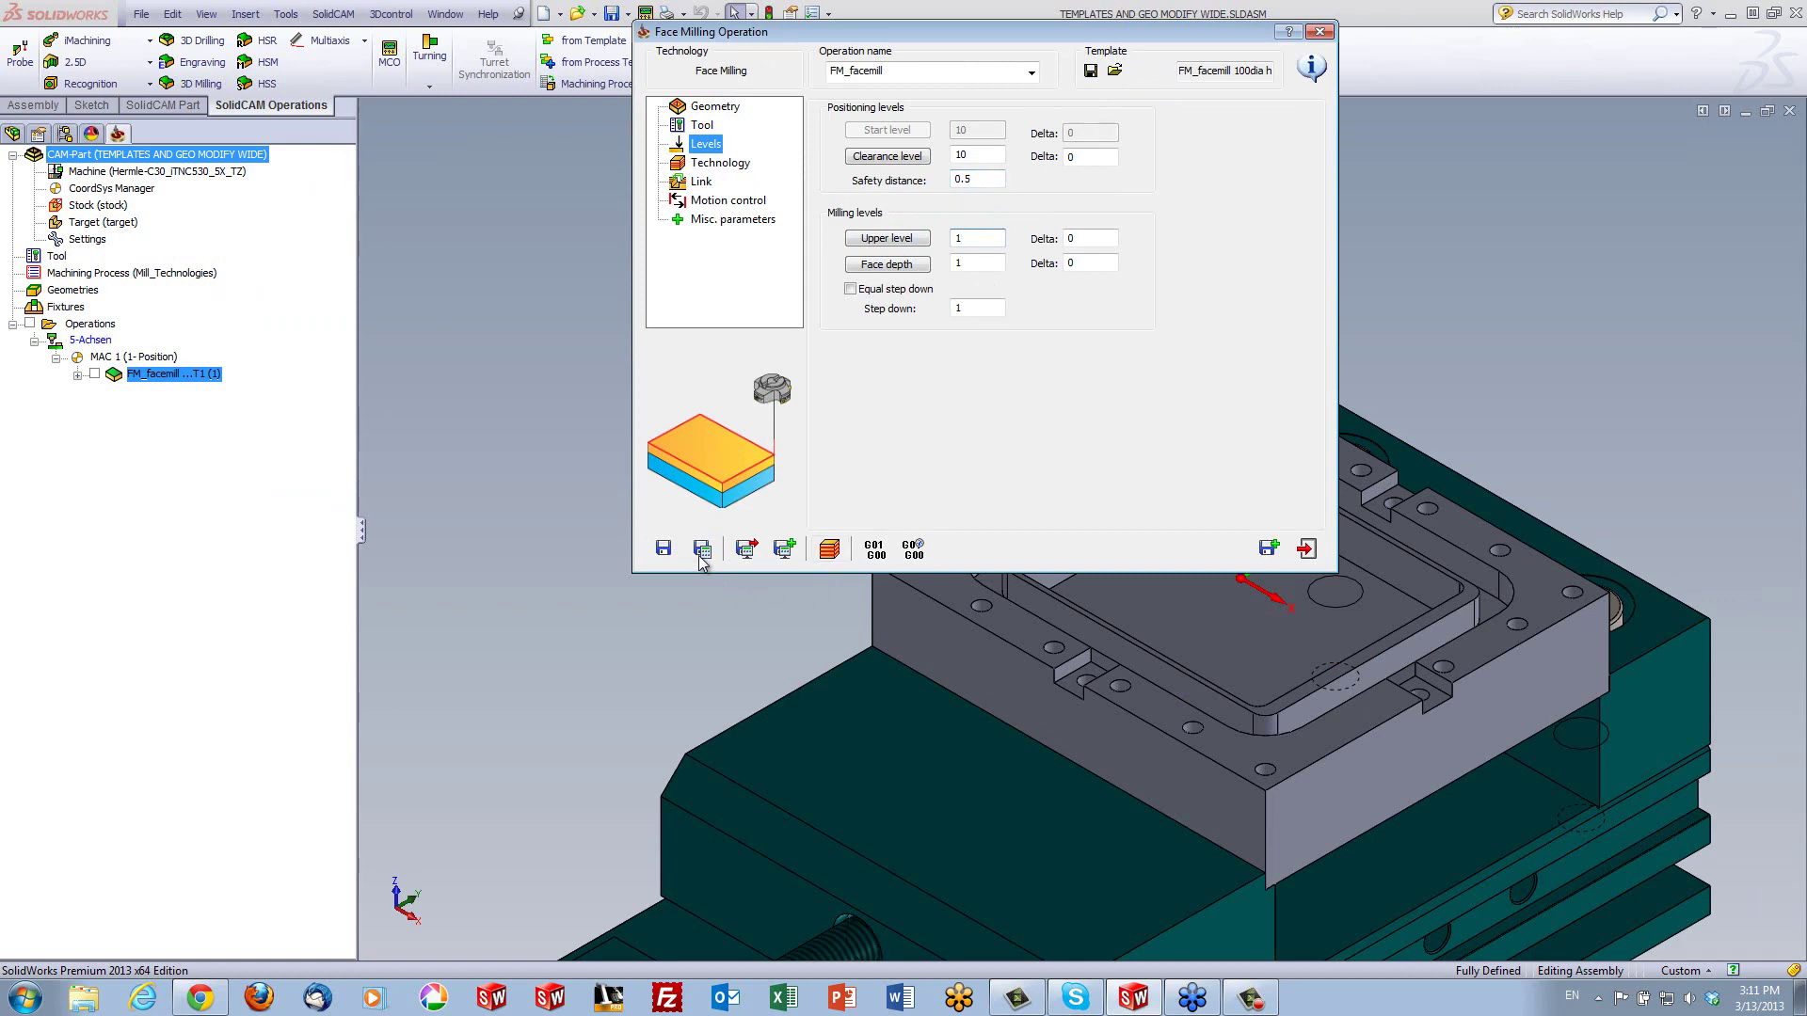
Play the face milling simulation again in SolidVerify, and exit both the simulation and the operation
{"action": "left_click", "coordinate": [830, 552]}
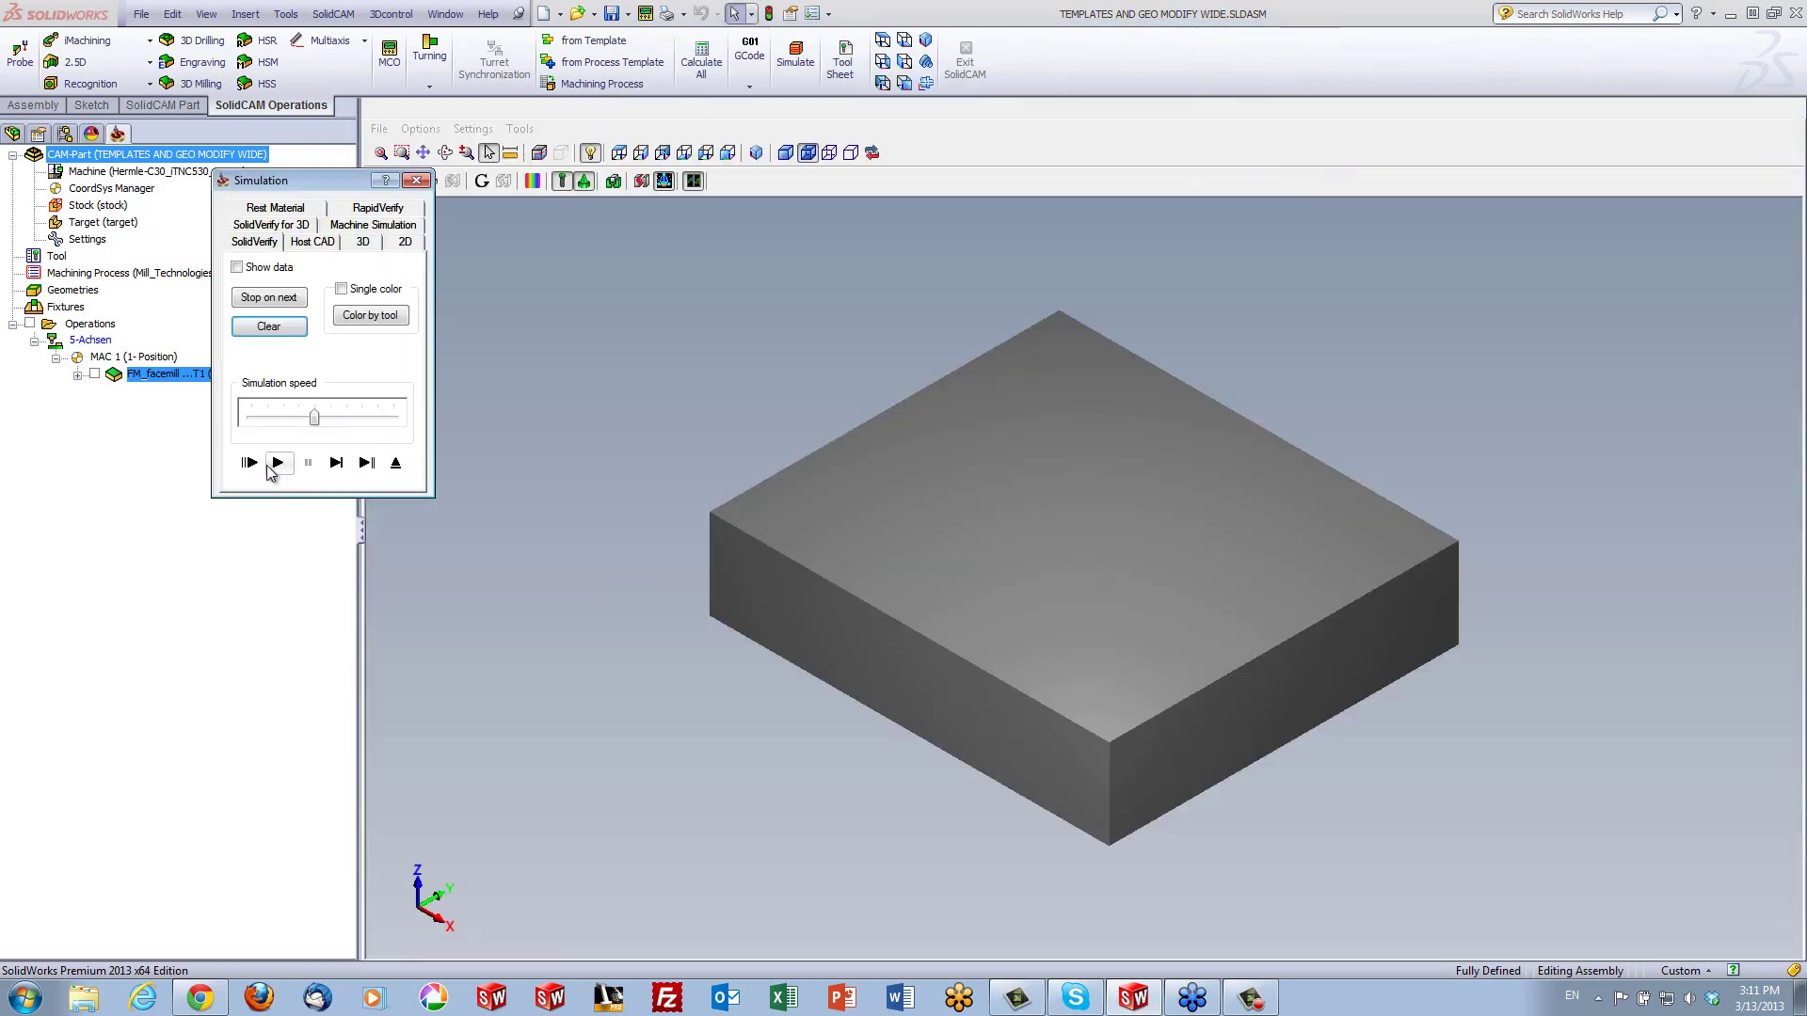
{"action": "left_click", "coordinate": [277, 462]}
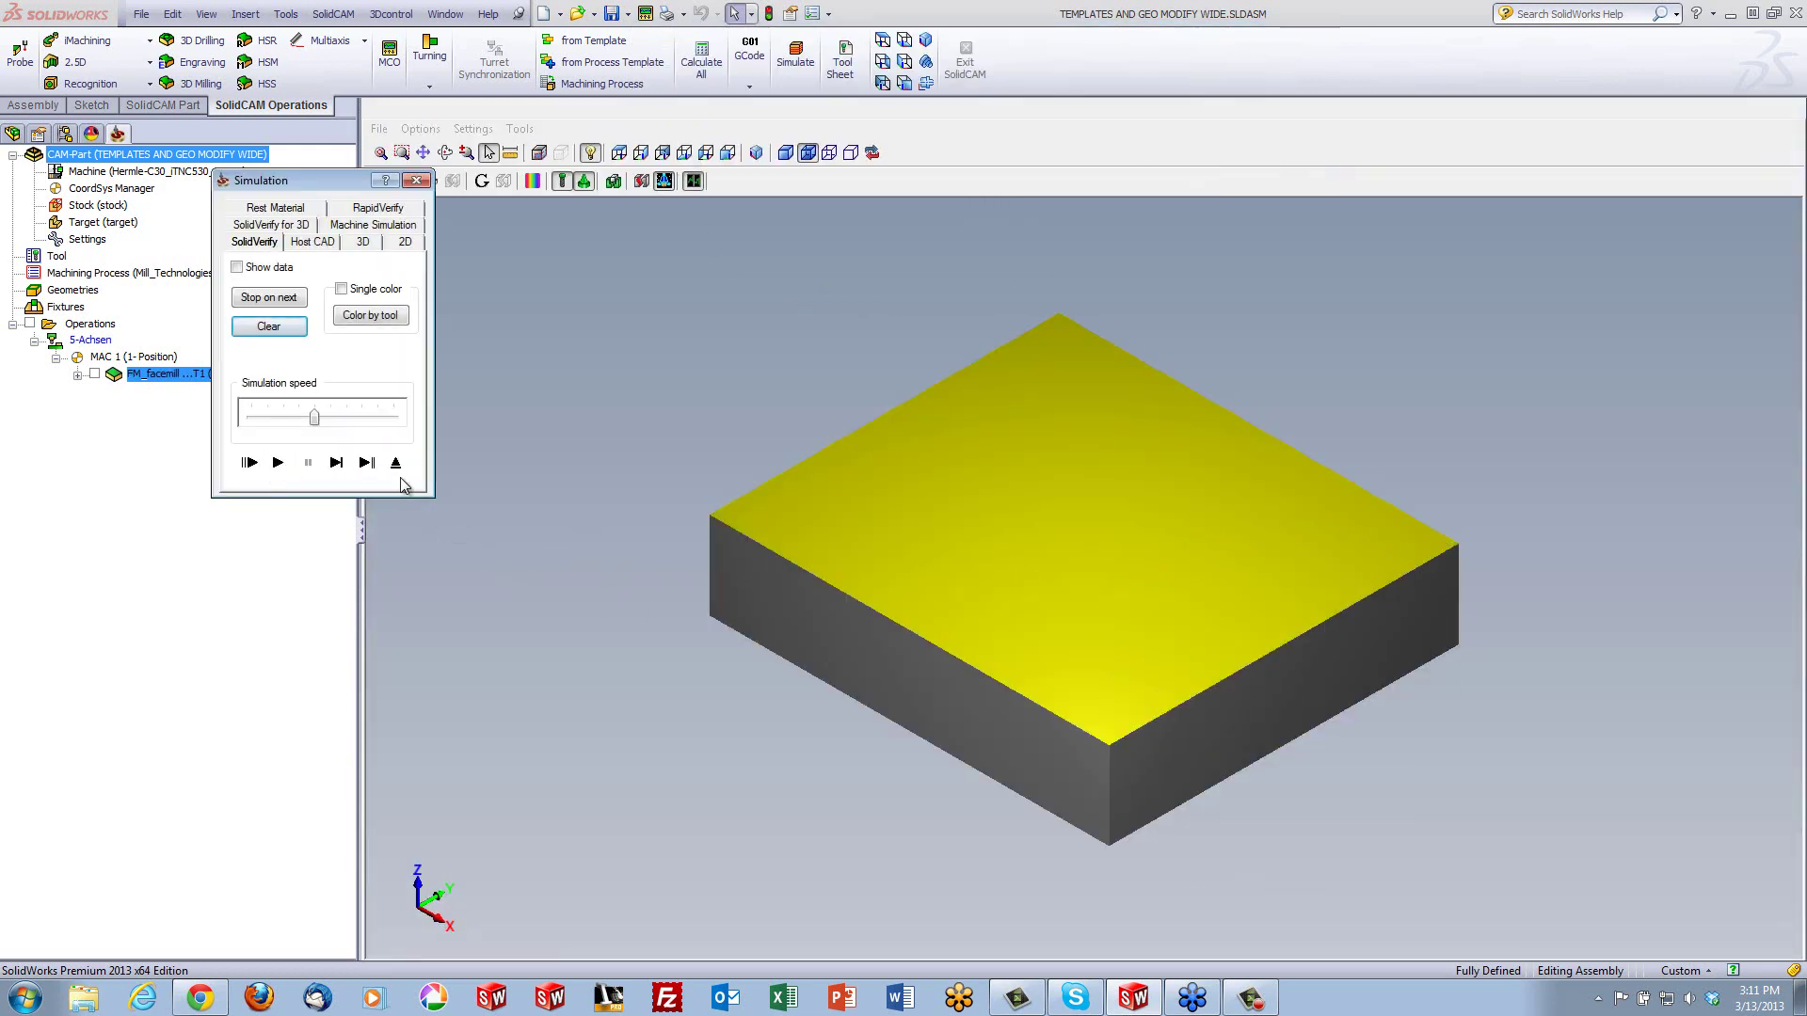
{"action": "left_click", "coordinate": [396, 463]}
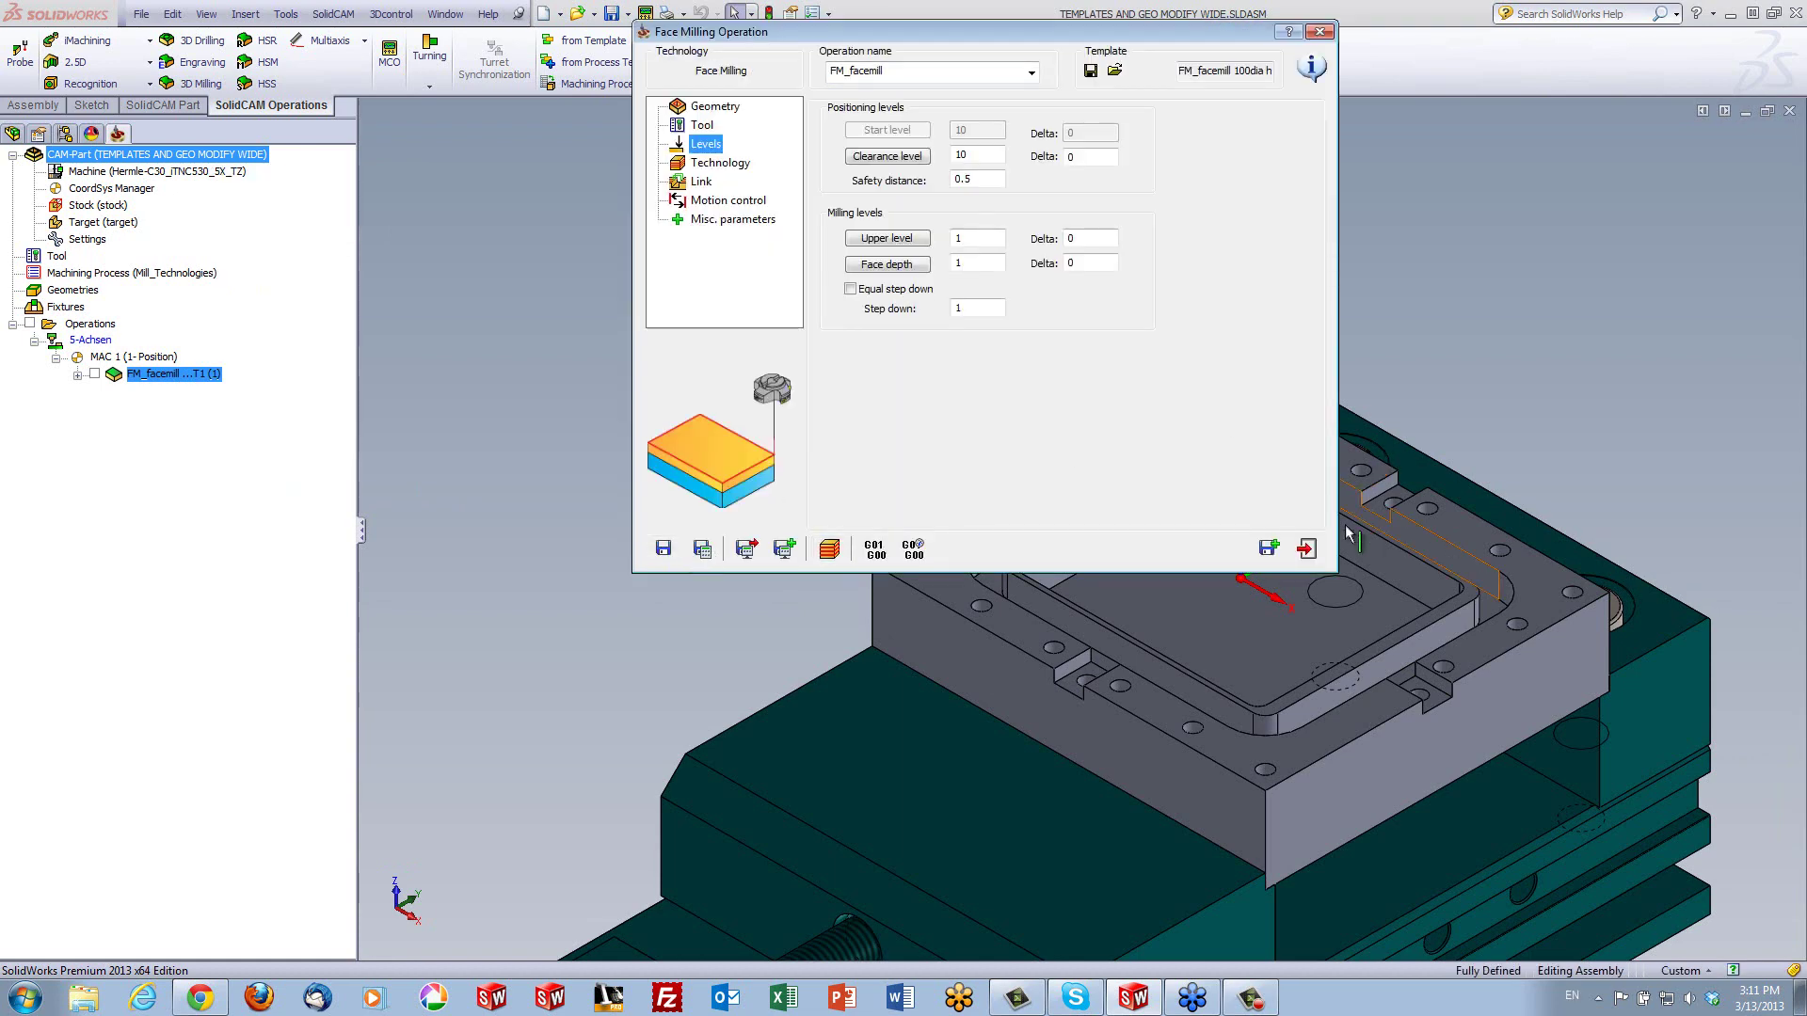
{"action": "left_click", "coordinate": [1306, 548]}
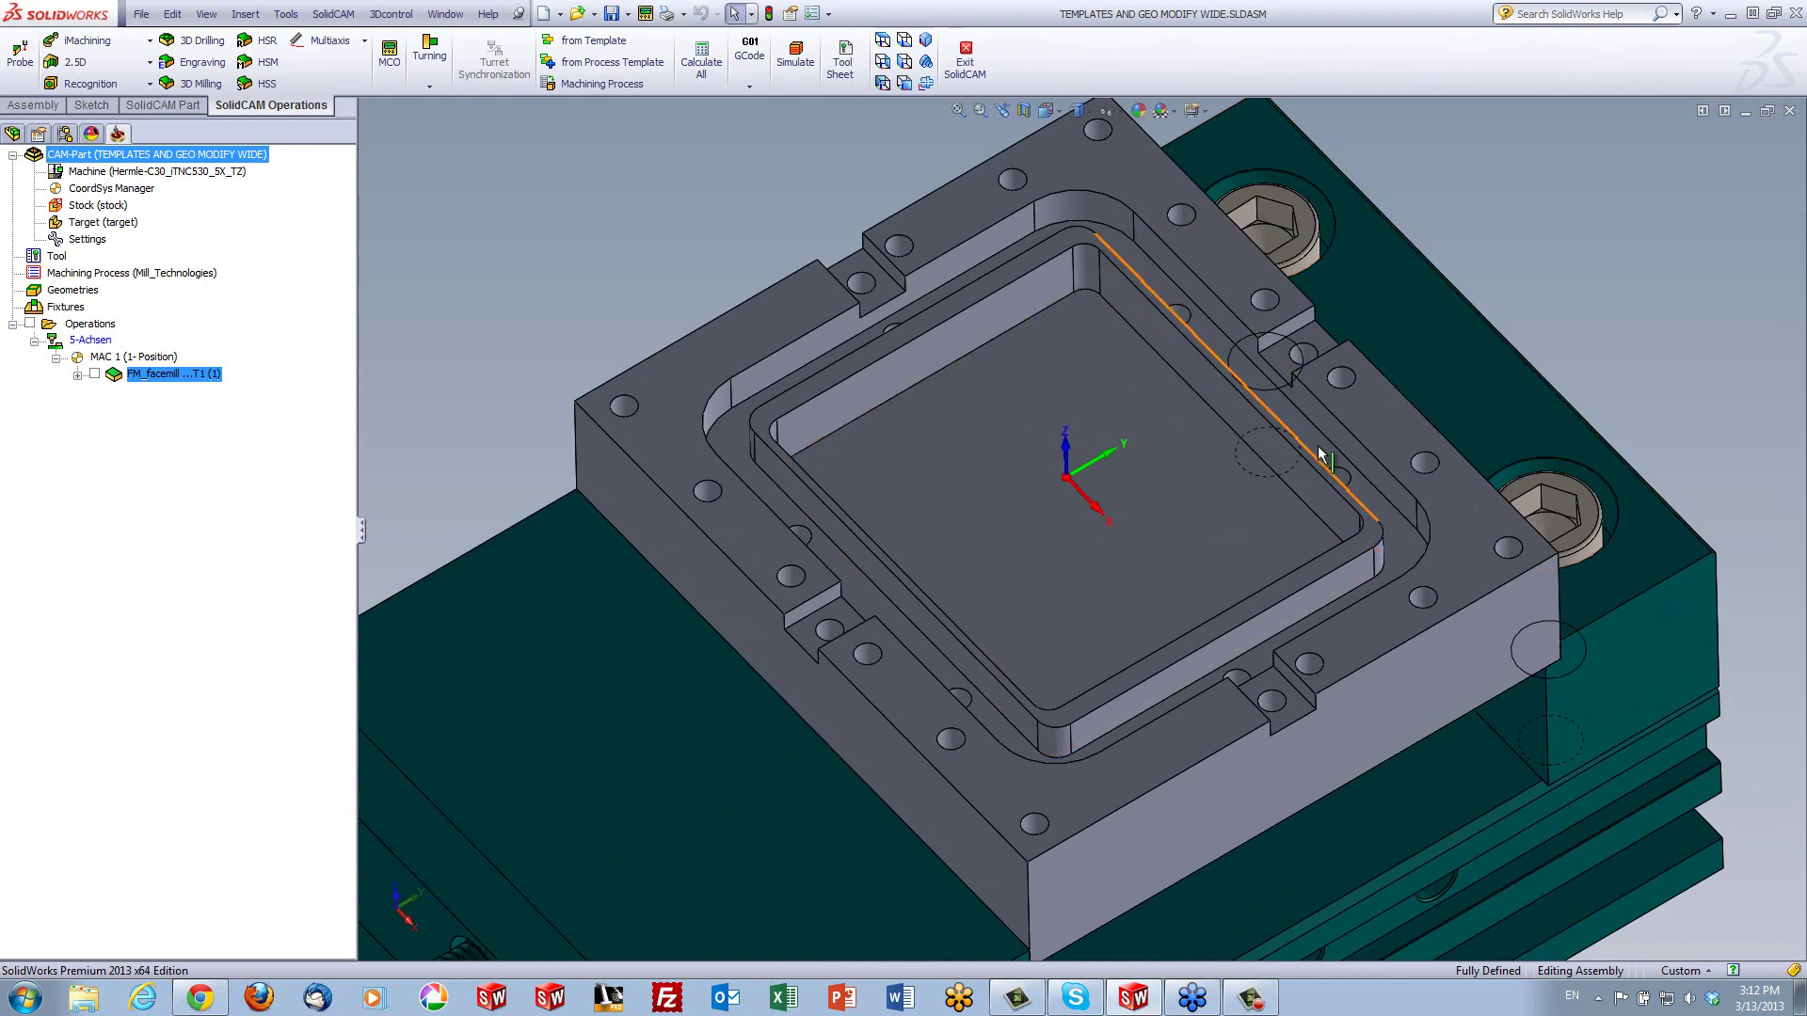
Start a new 2.5D profile operation and chain the lower outer edge of the channel around the central pocket using Auto-constant Z
{"action": "middle_click_drag", "start_coordinate": [1311, 445], "coordinate": [1215, 480]}
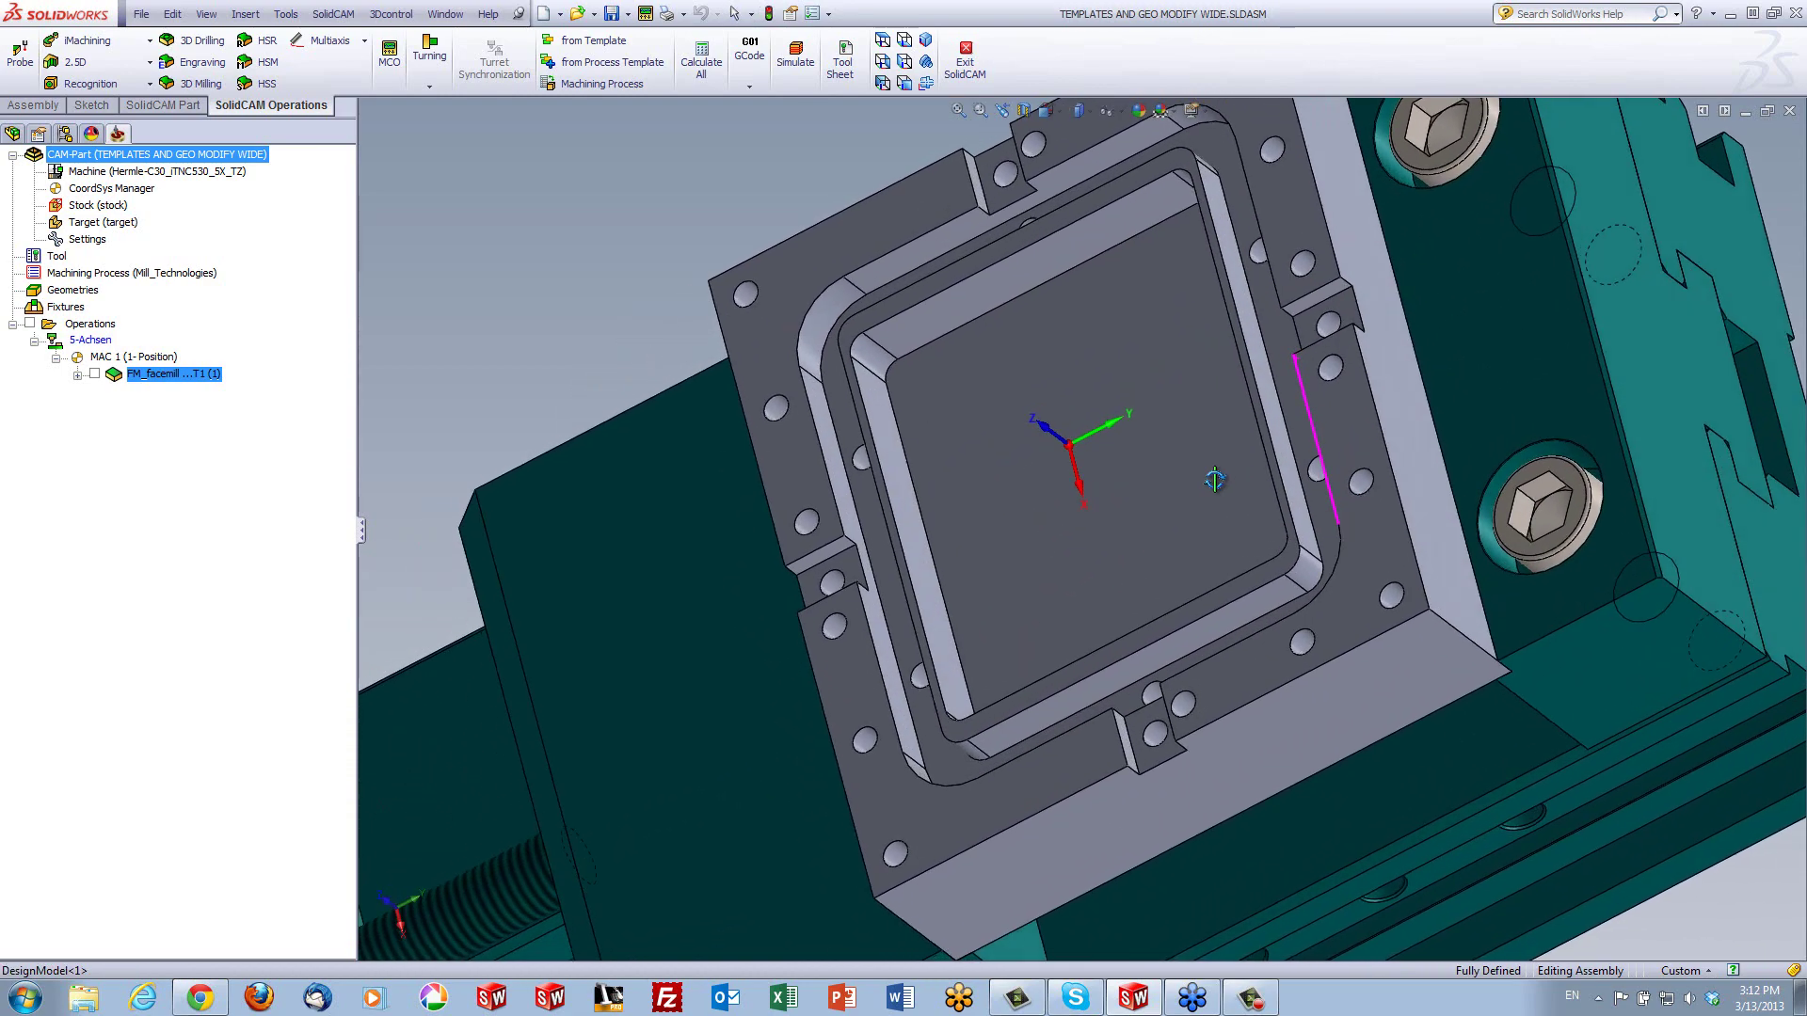
{"action": "left_click", "coordinate": [1269, 337]}
{"action": "middle_click_drag", "start_coordinate": [1269, 337], "coordinate": [1252, 244]}
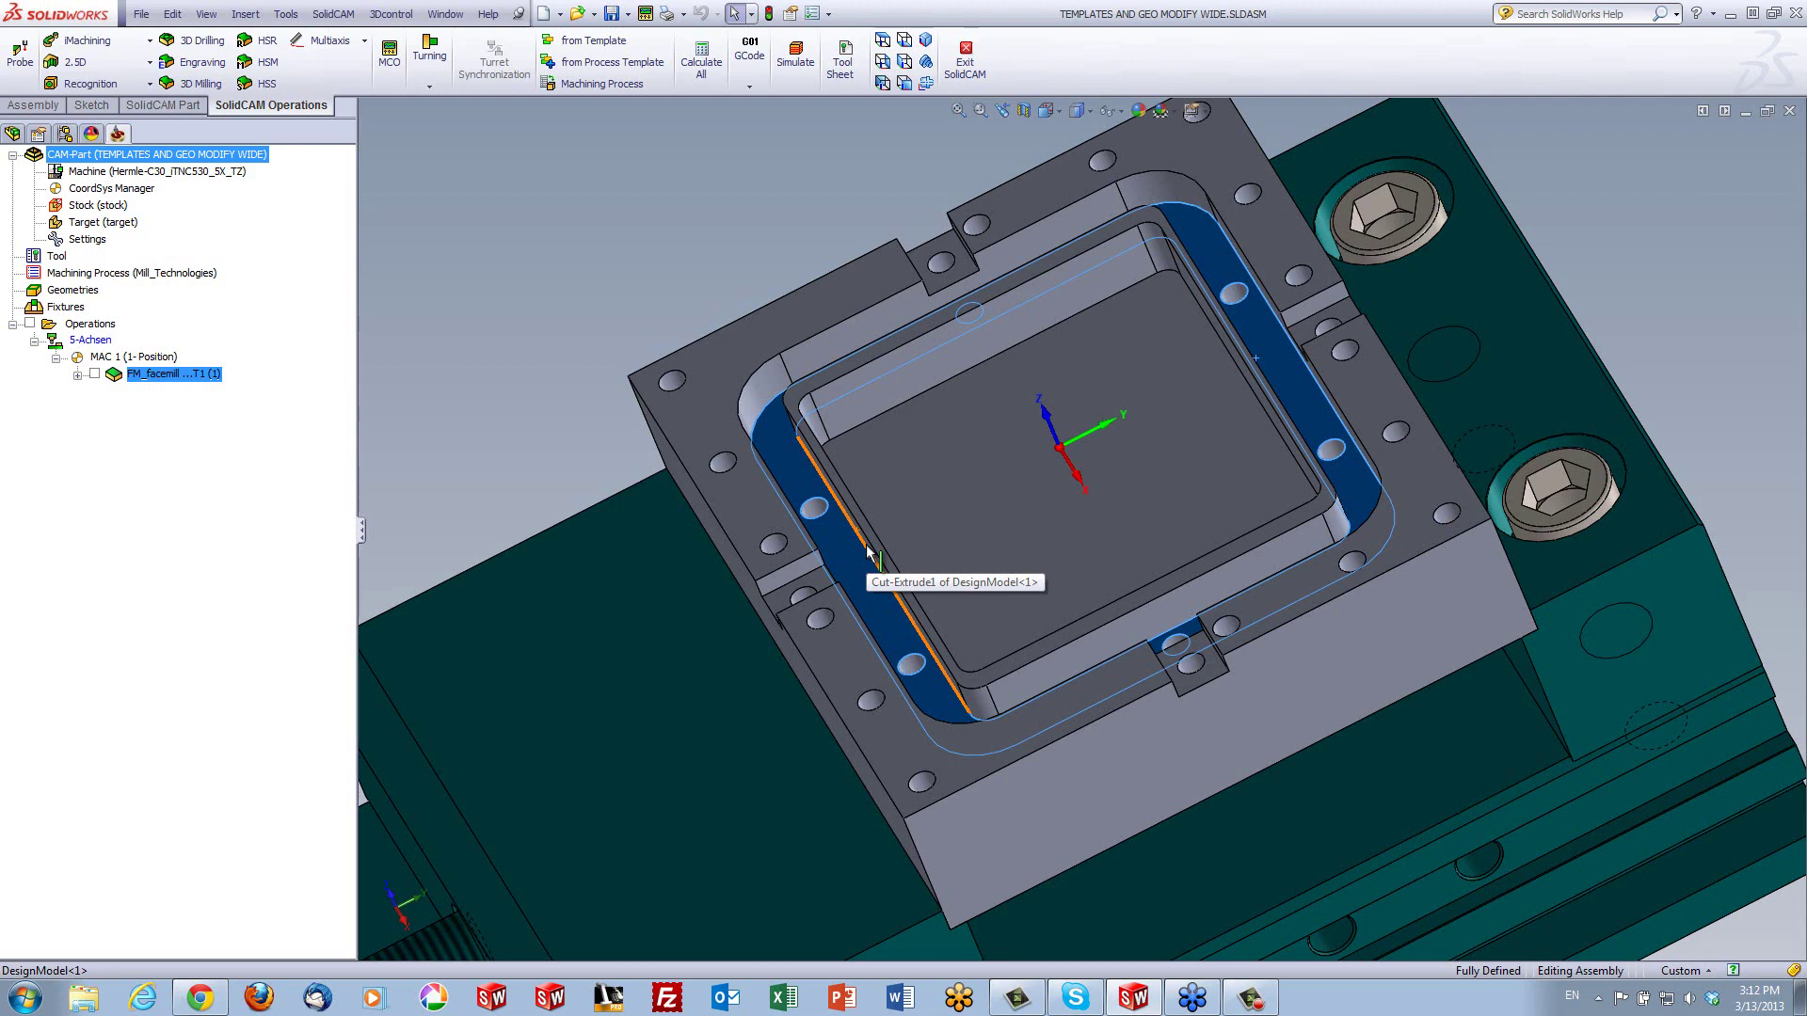
{"action": "left_click", "coordinate": [621, 233]}
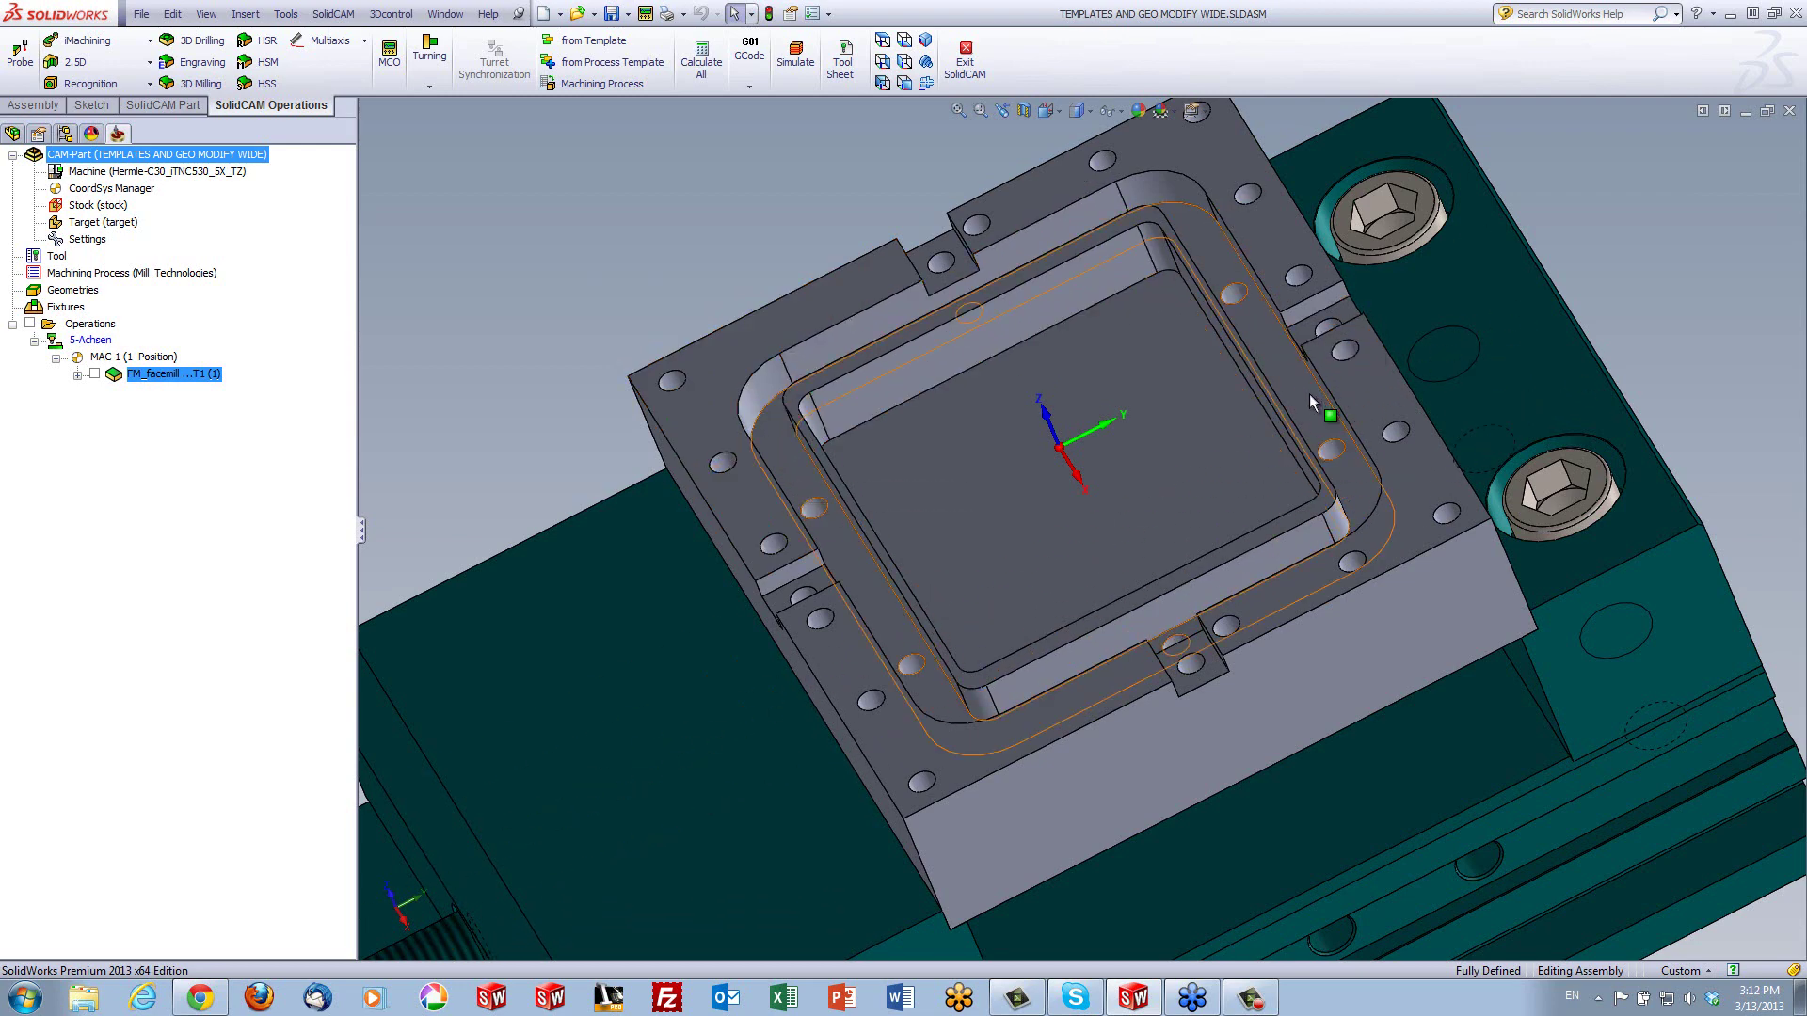
{"action": "middle_click_drag", "start_coordinate": [1314, 403], "coordinate": [1504, 388]}
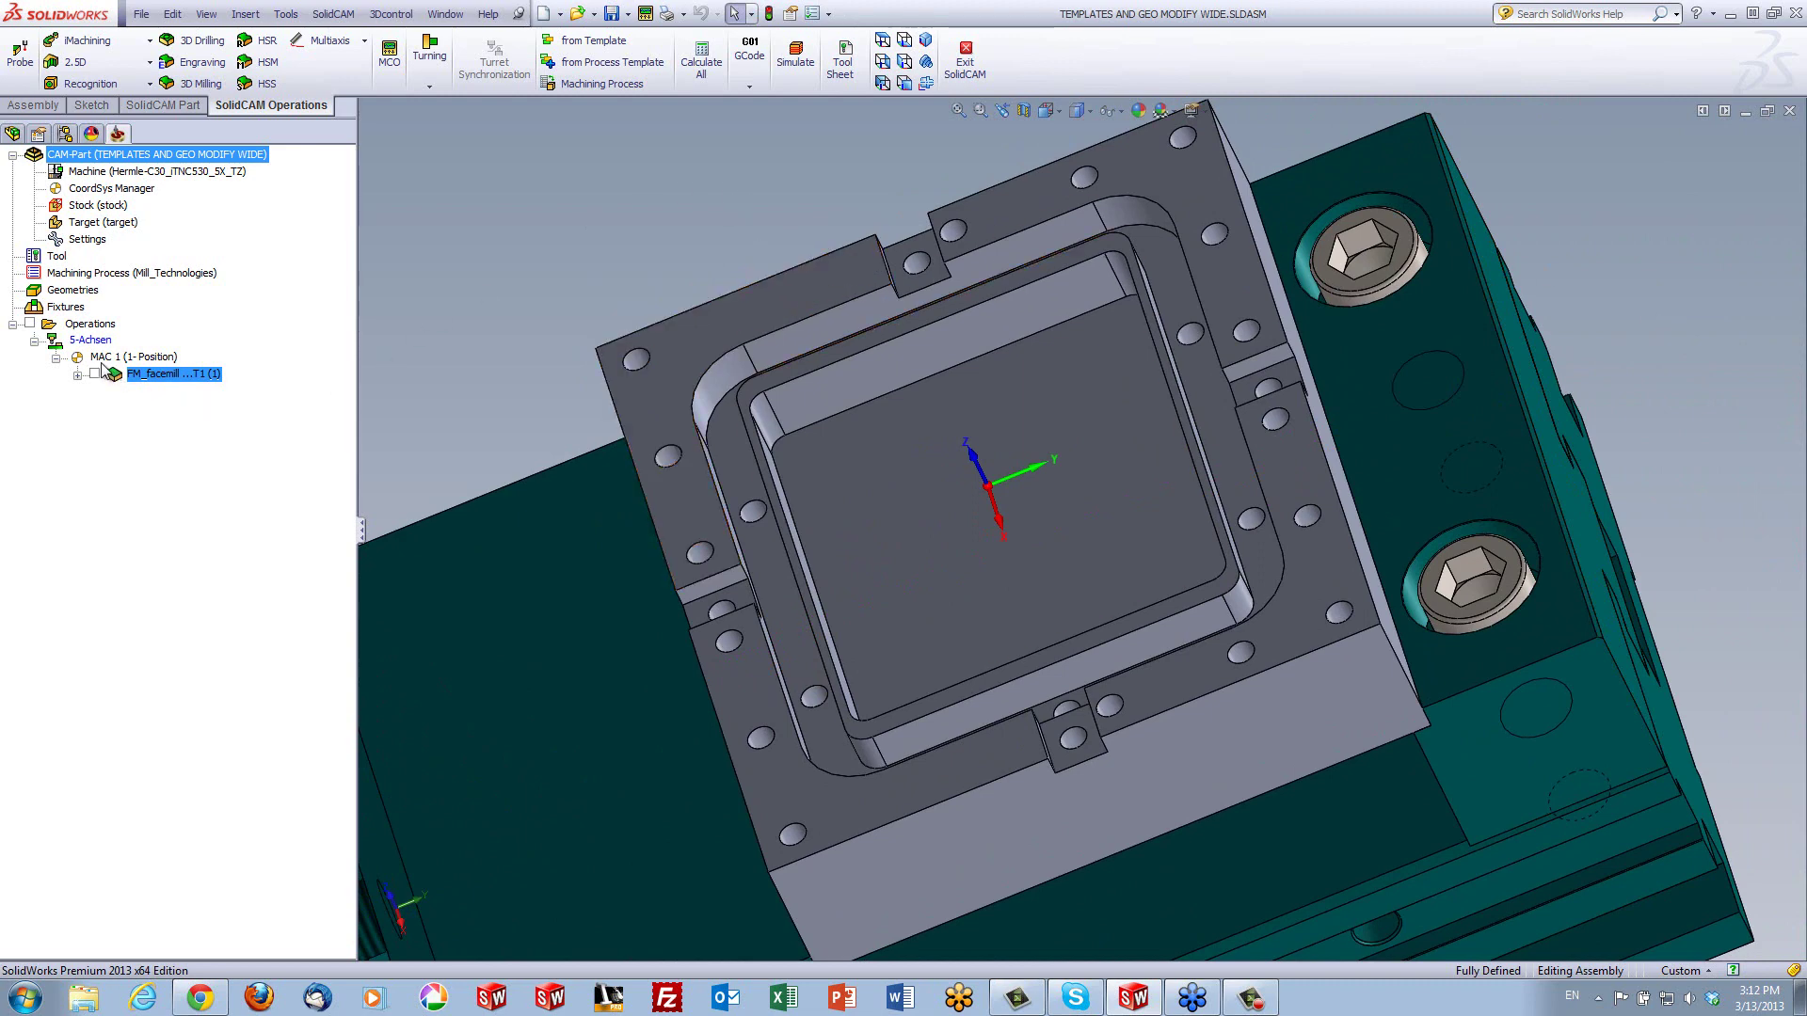
{"action": "left_click", "coordinate": [134, 66]}
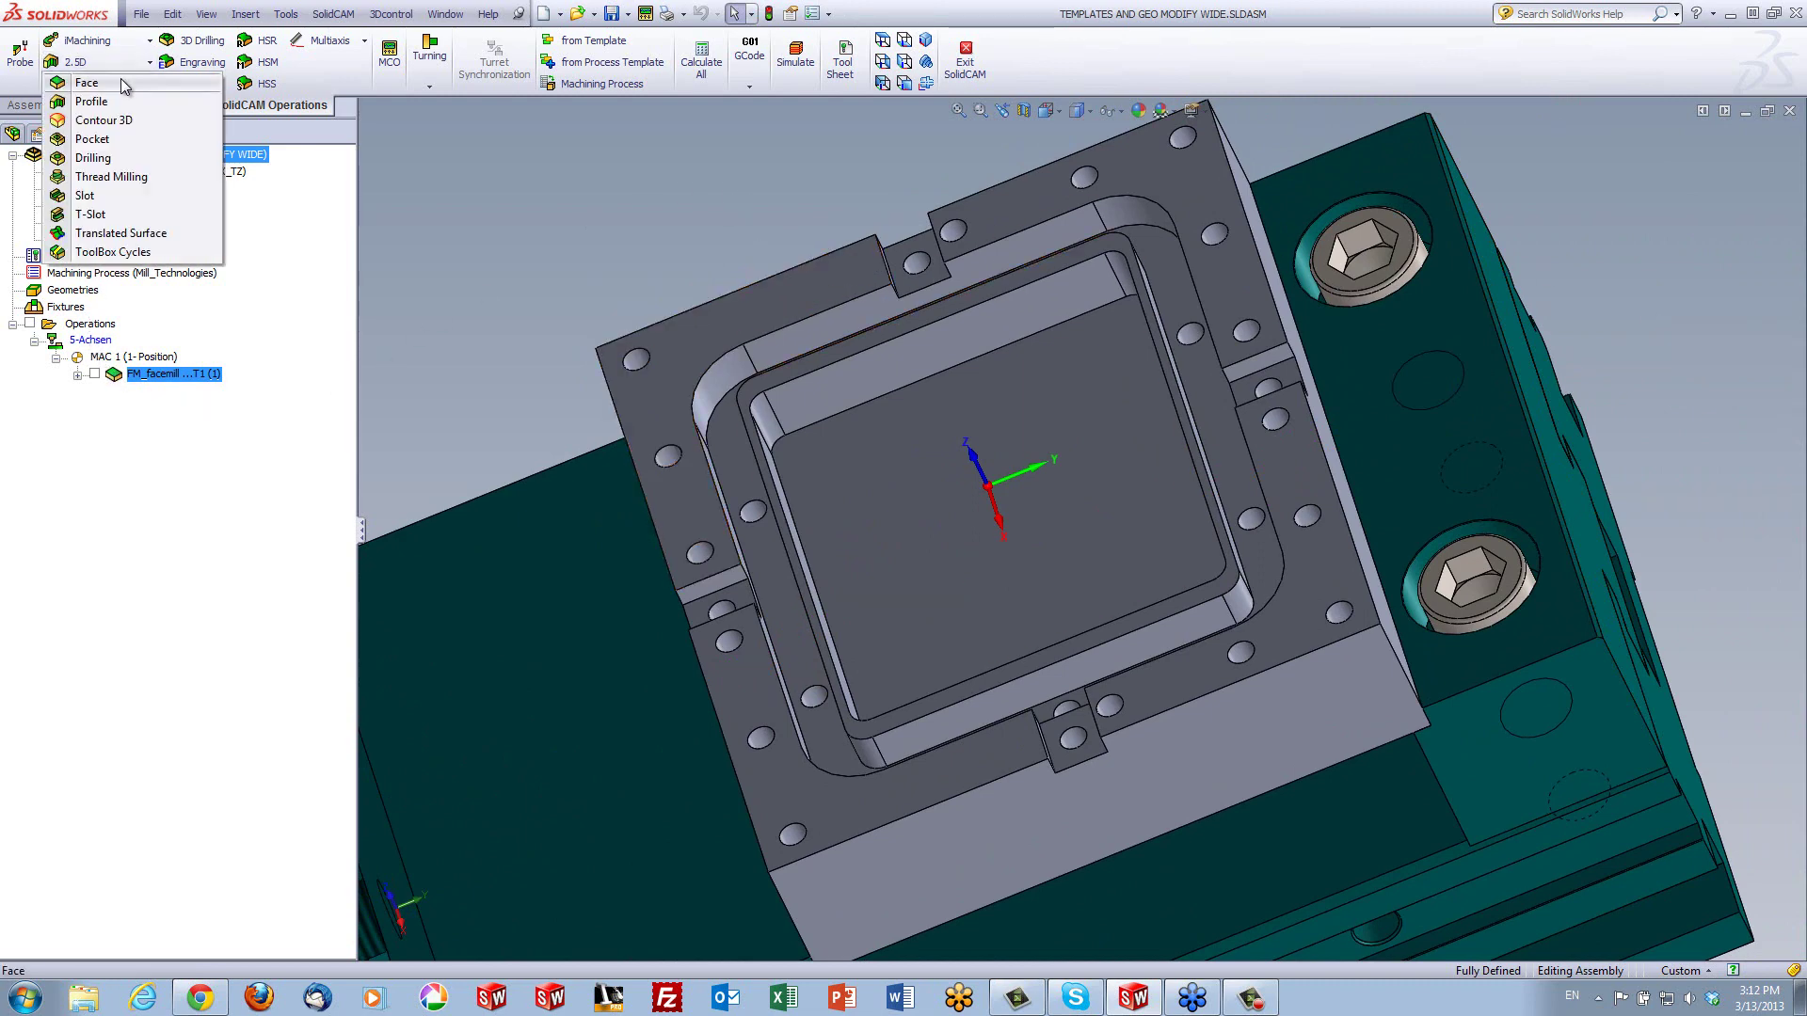
{"action": "left_click", "coordinate": [92, 102]}
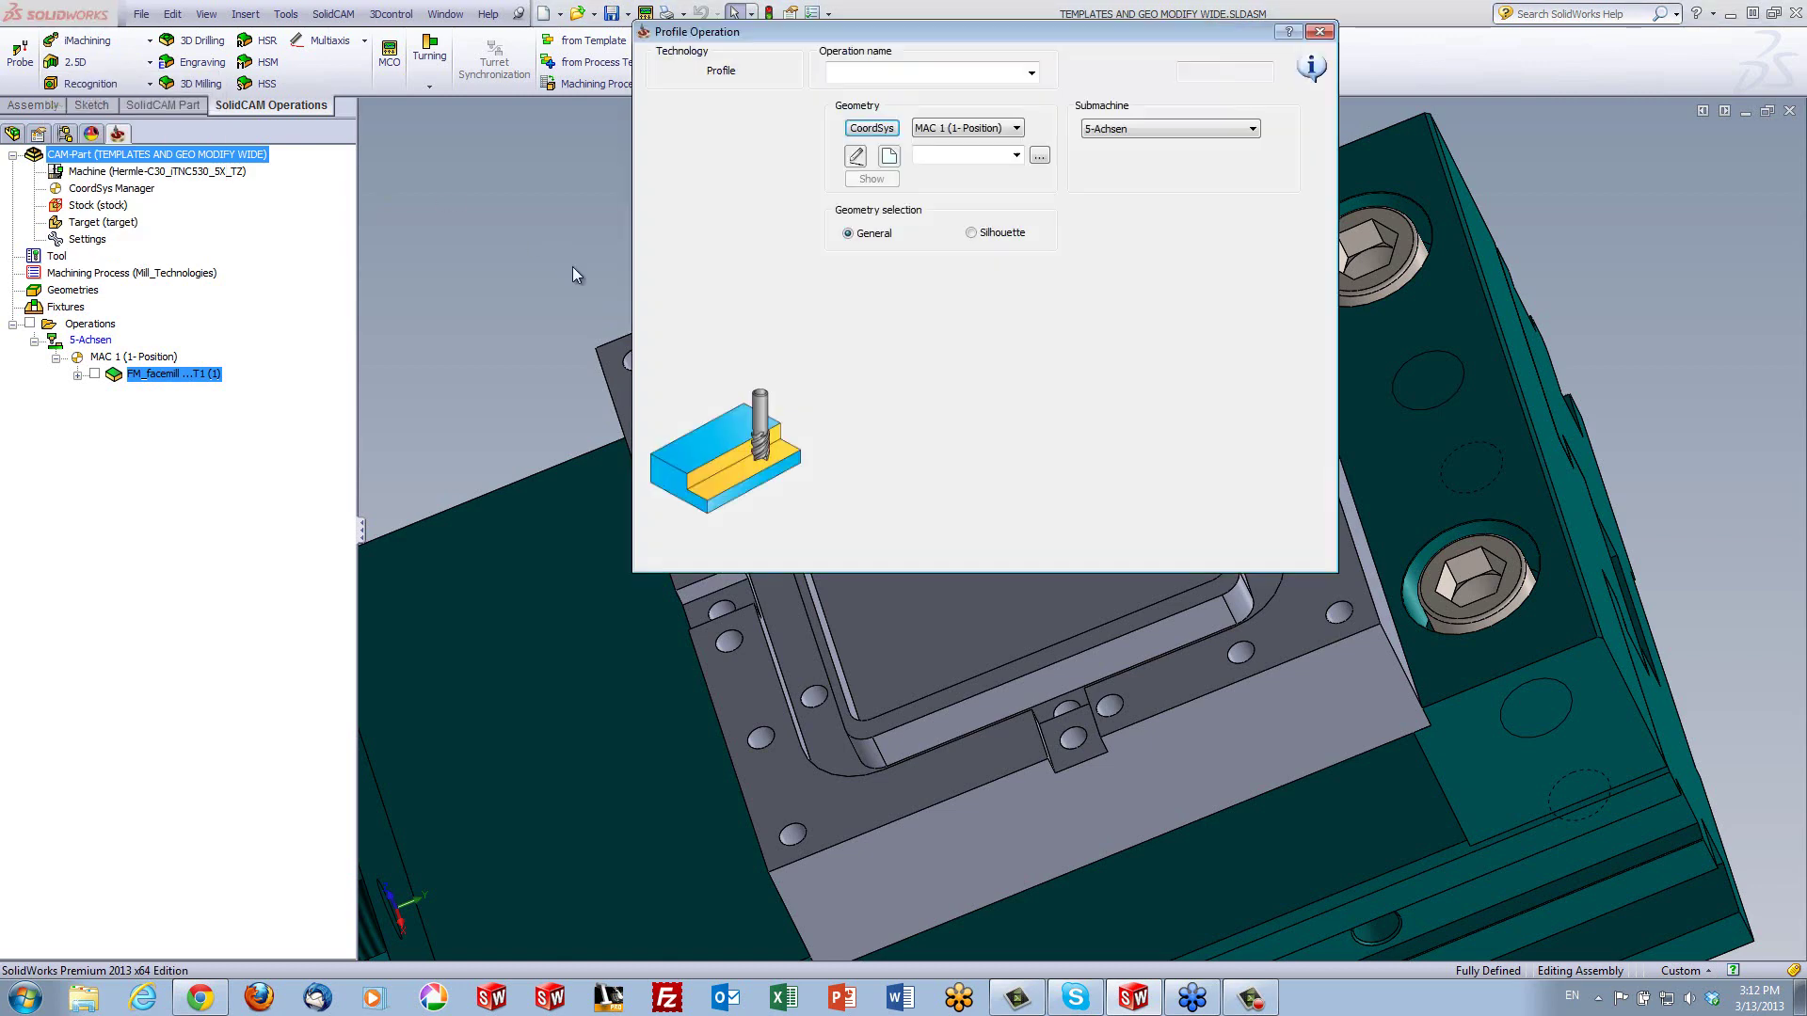
{"action": "left_click", "coordinate": [889, 156]}
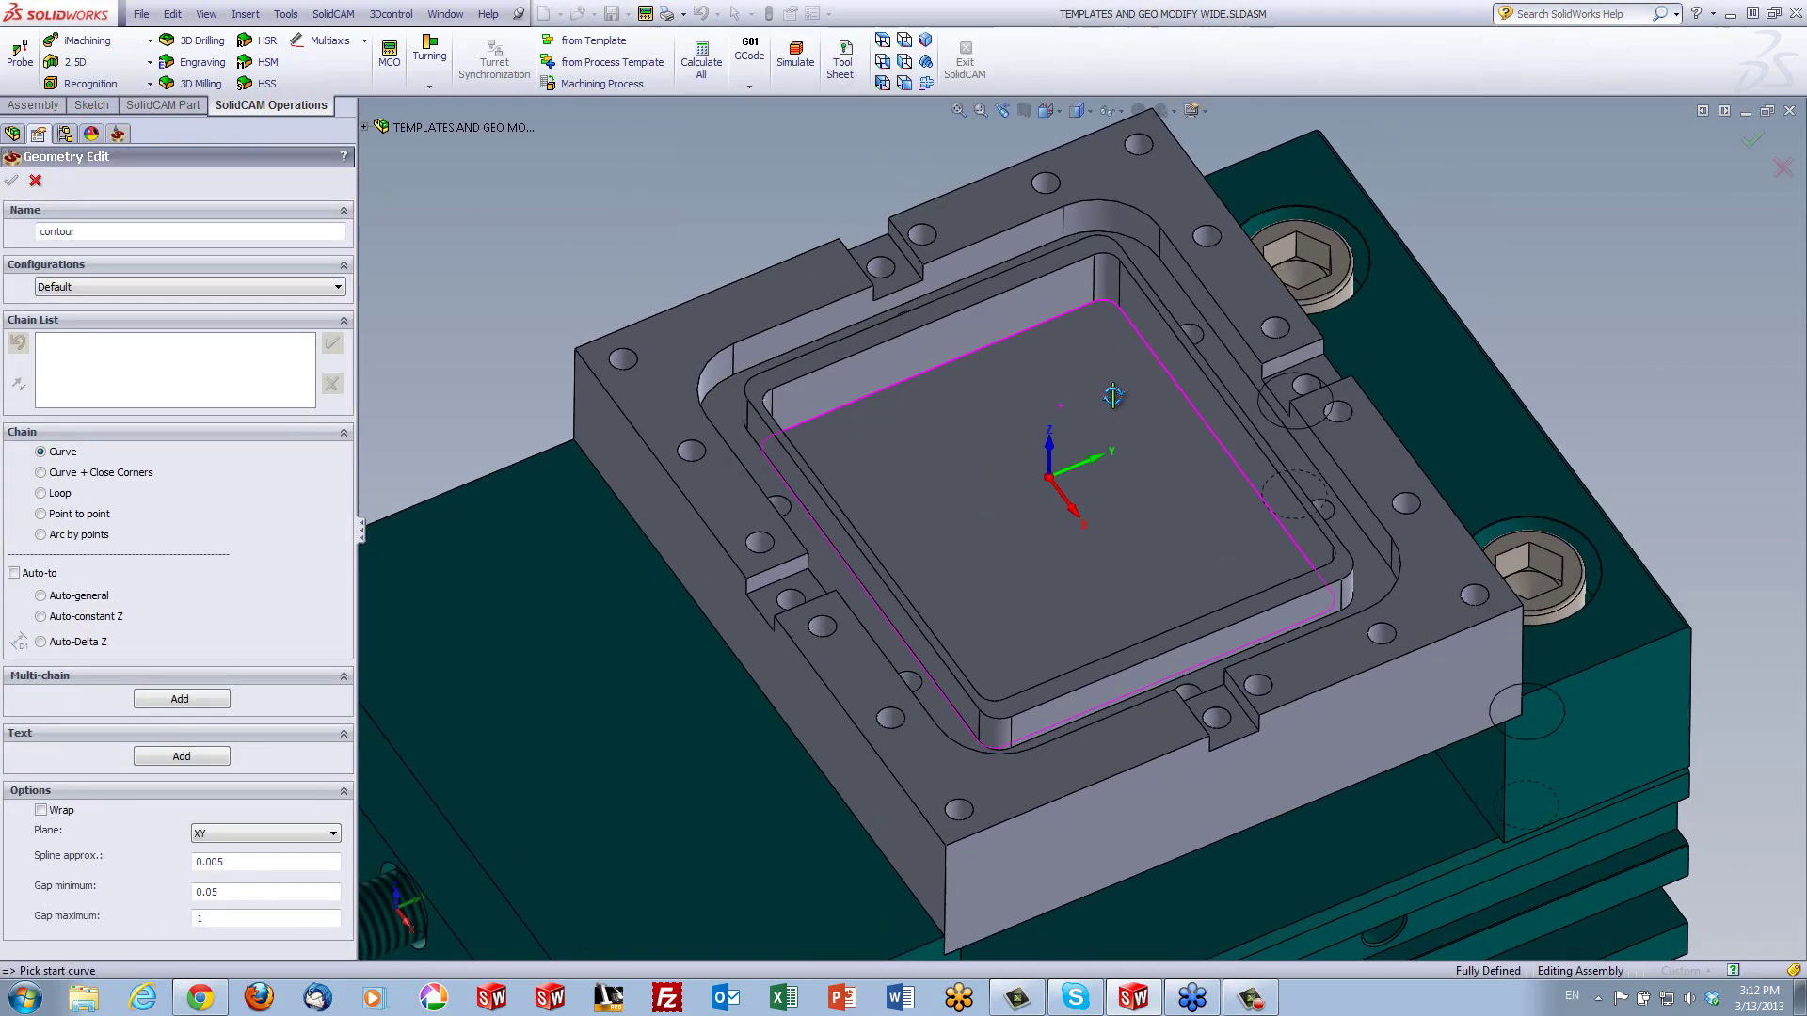
{"action": "left_click", "coordinate": [1371, 576]}
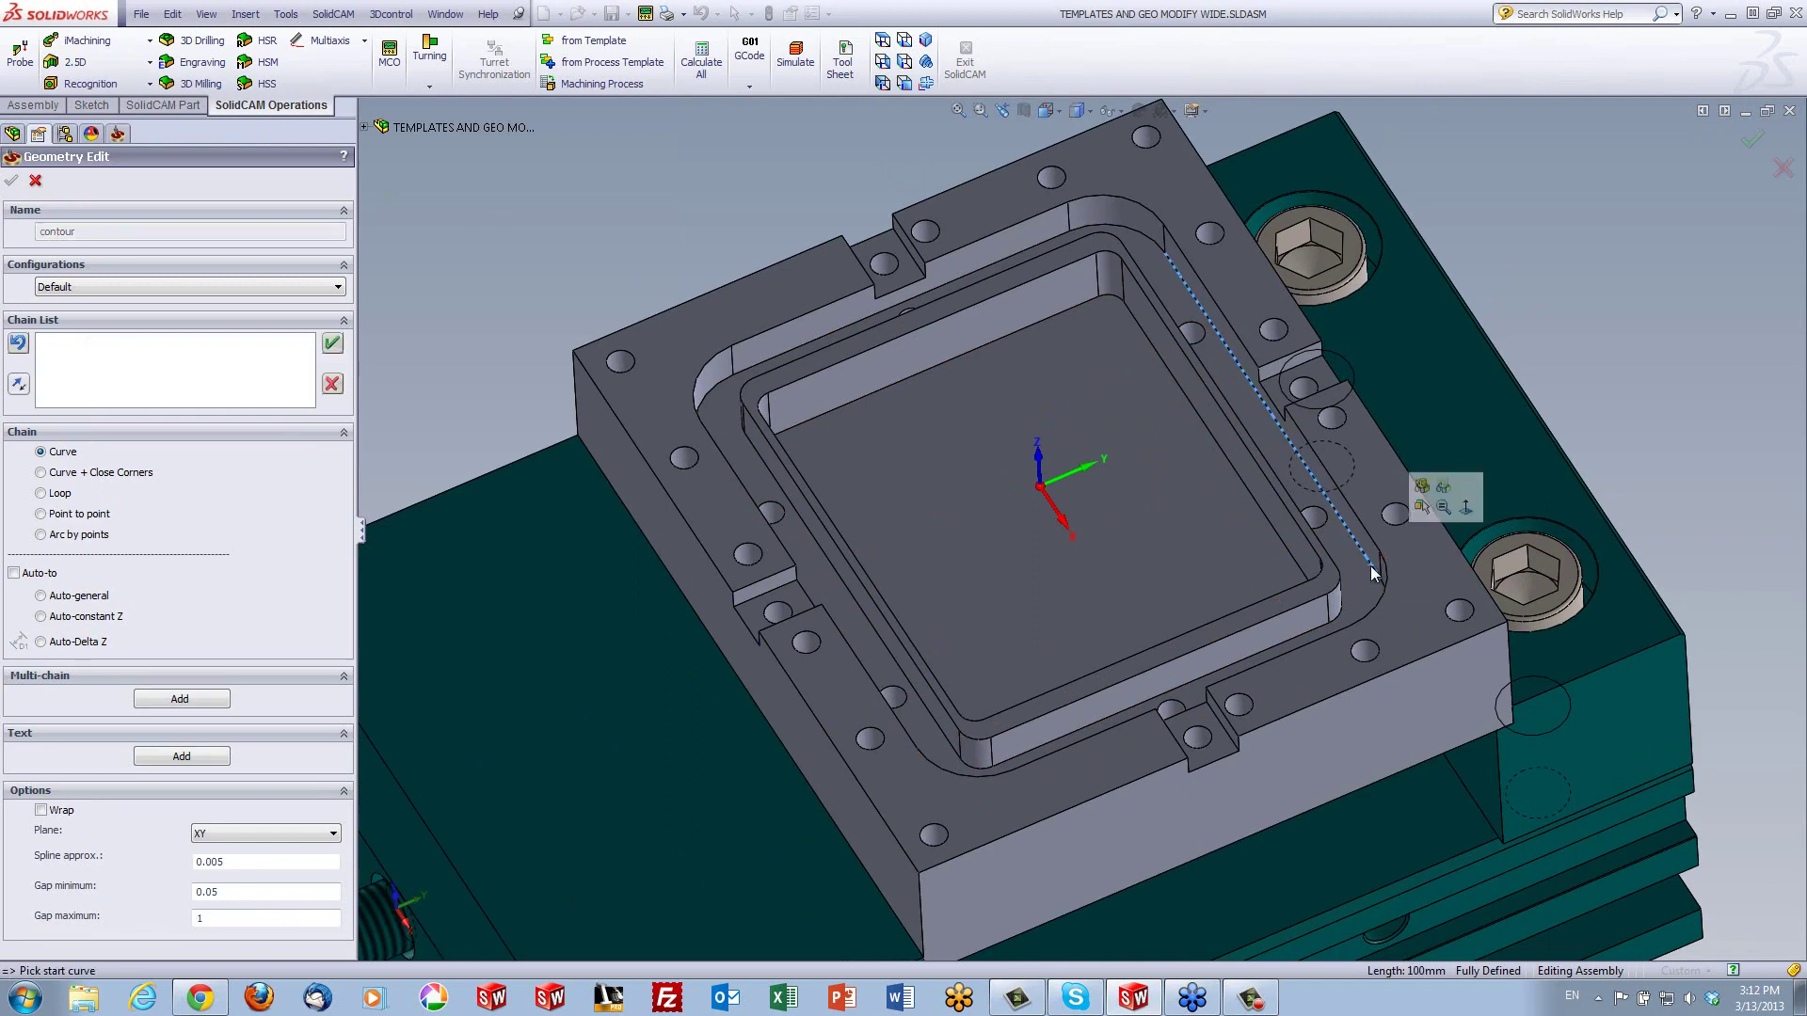
{"action": "left_click", "coordinate": [41, 617]}
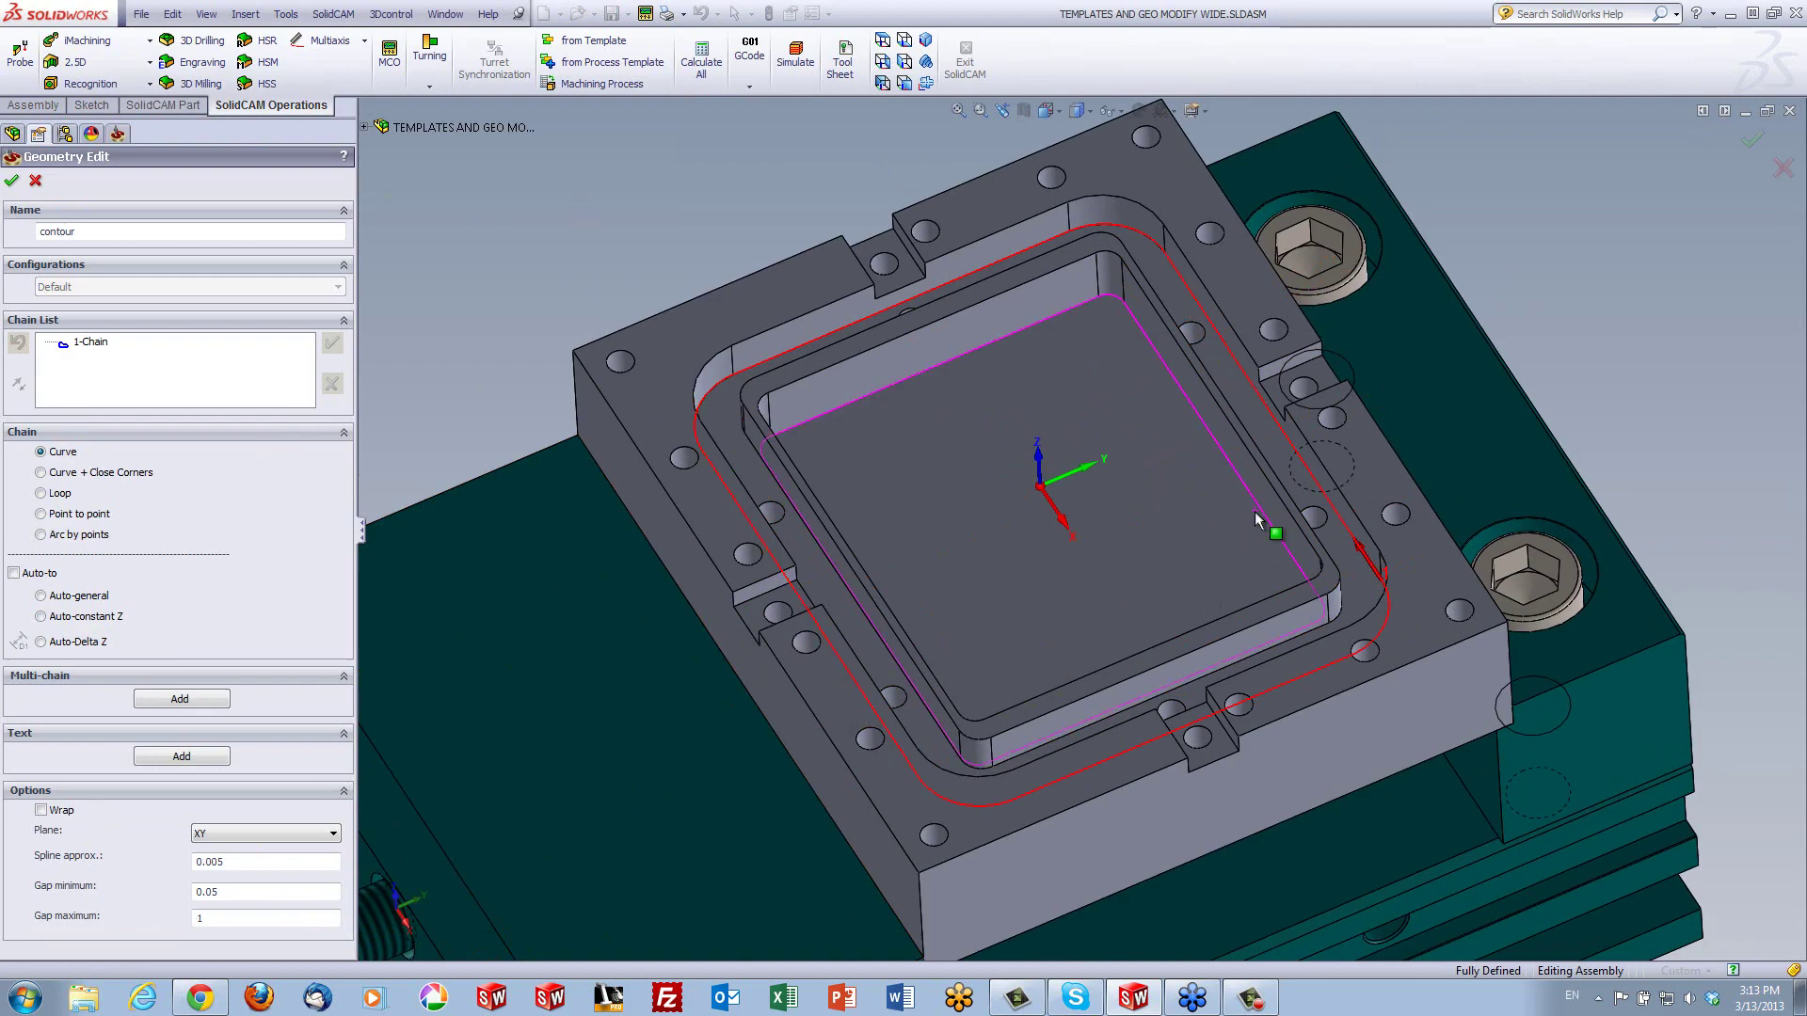
Chain the inner lower edge of the channel as a second chain with Auto-constant Z and accept the contour geometry
{"action": "middle_click_drag", "start_coordinate": [1257, 519], "coordinate": [1278, 252]}
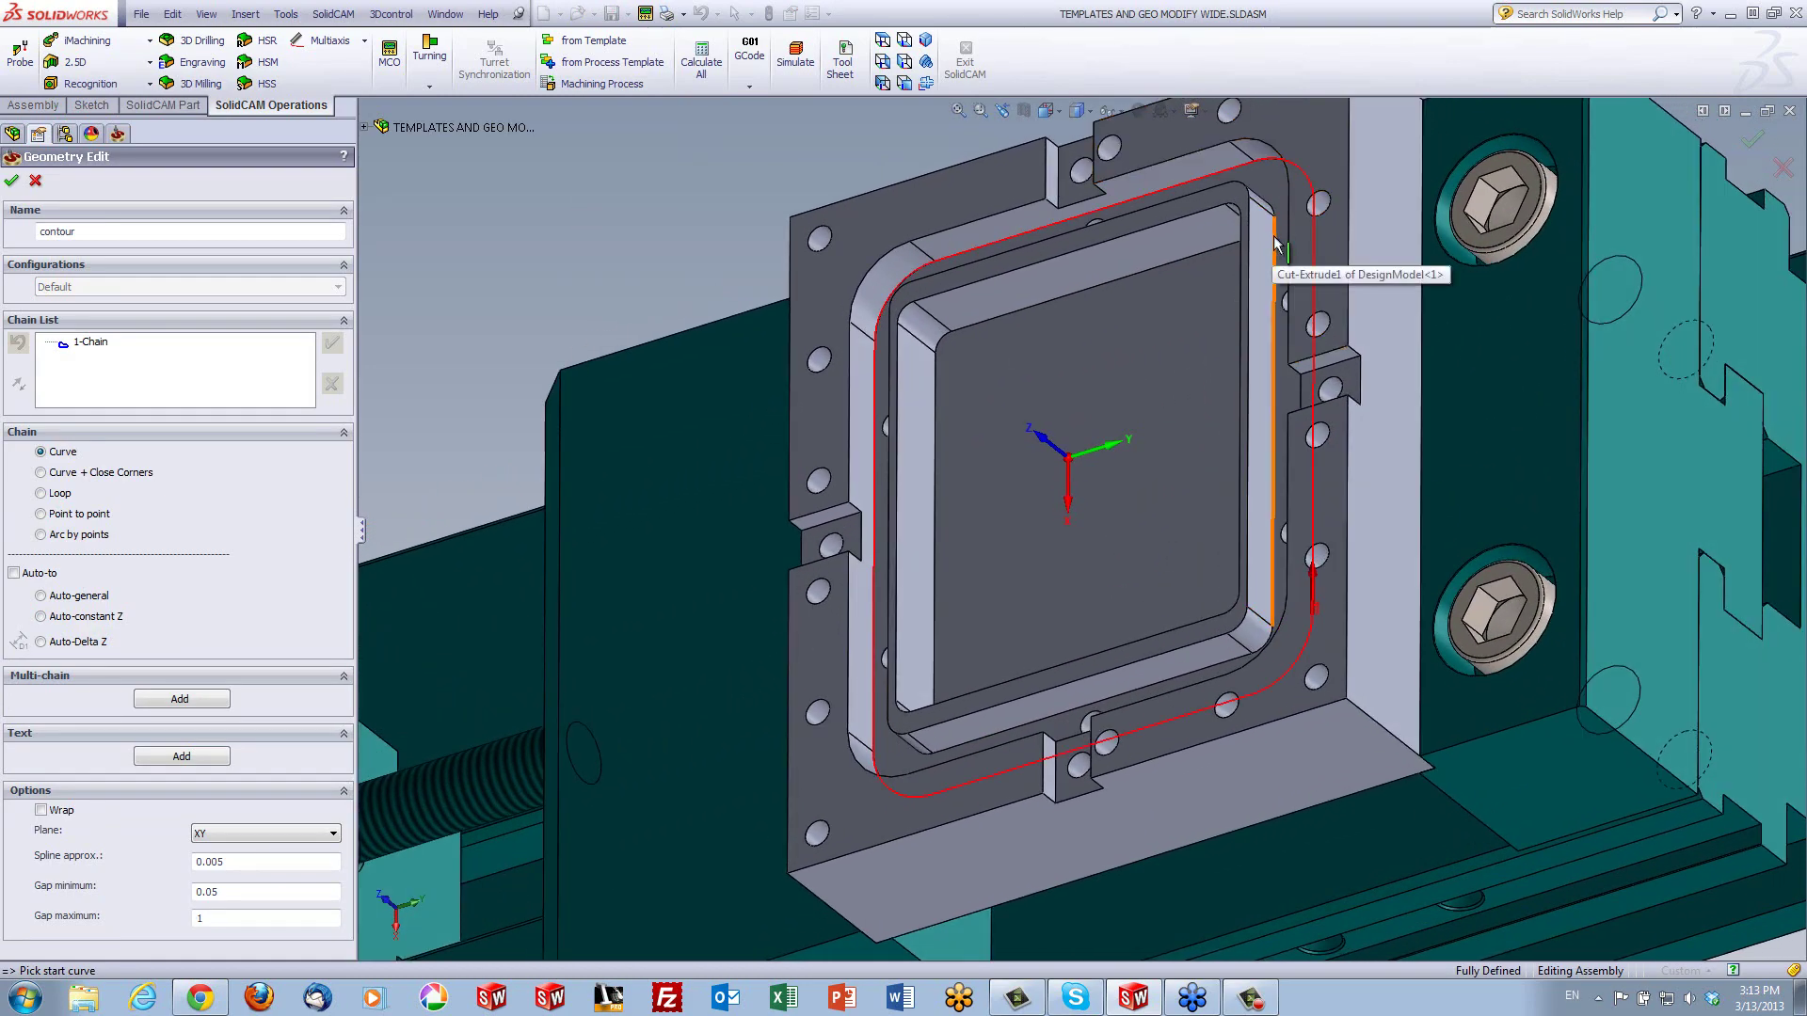
{"action": "left_click", "coordinate": [1276, 245]}
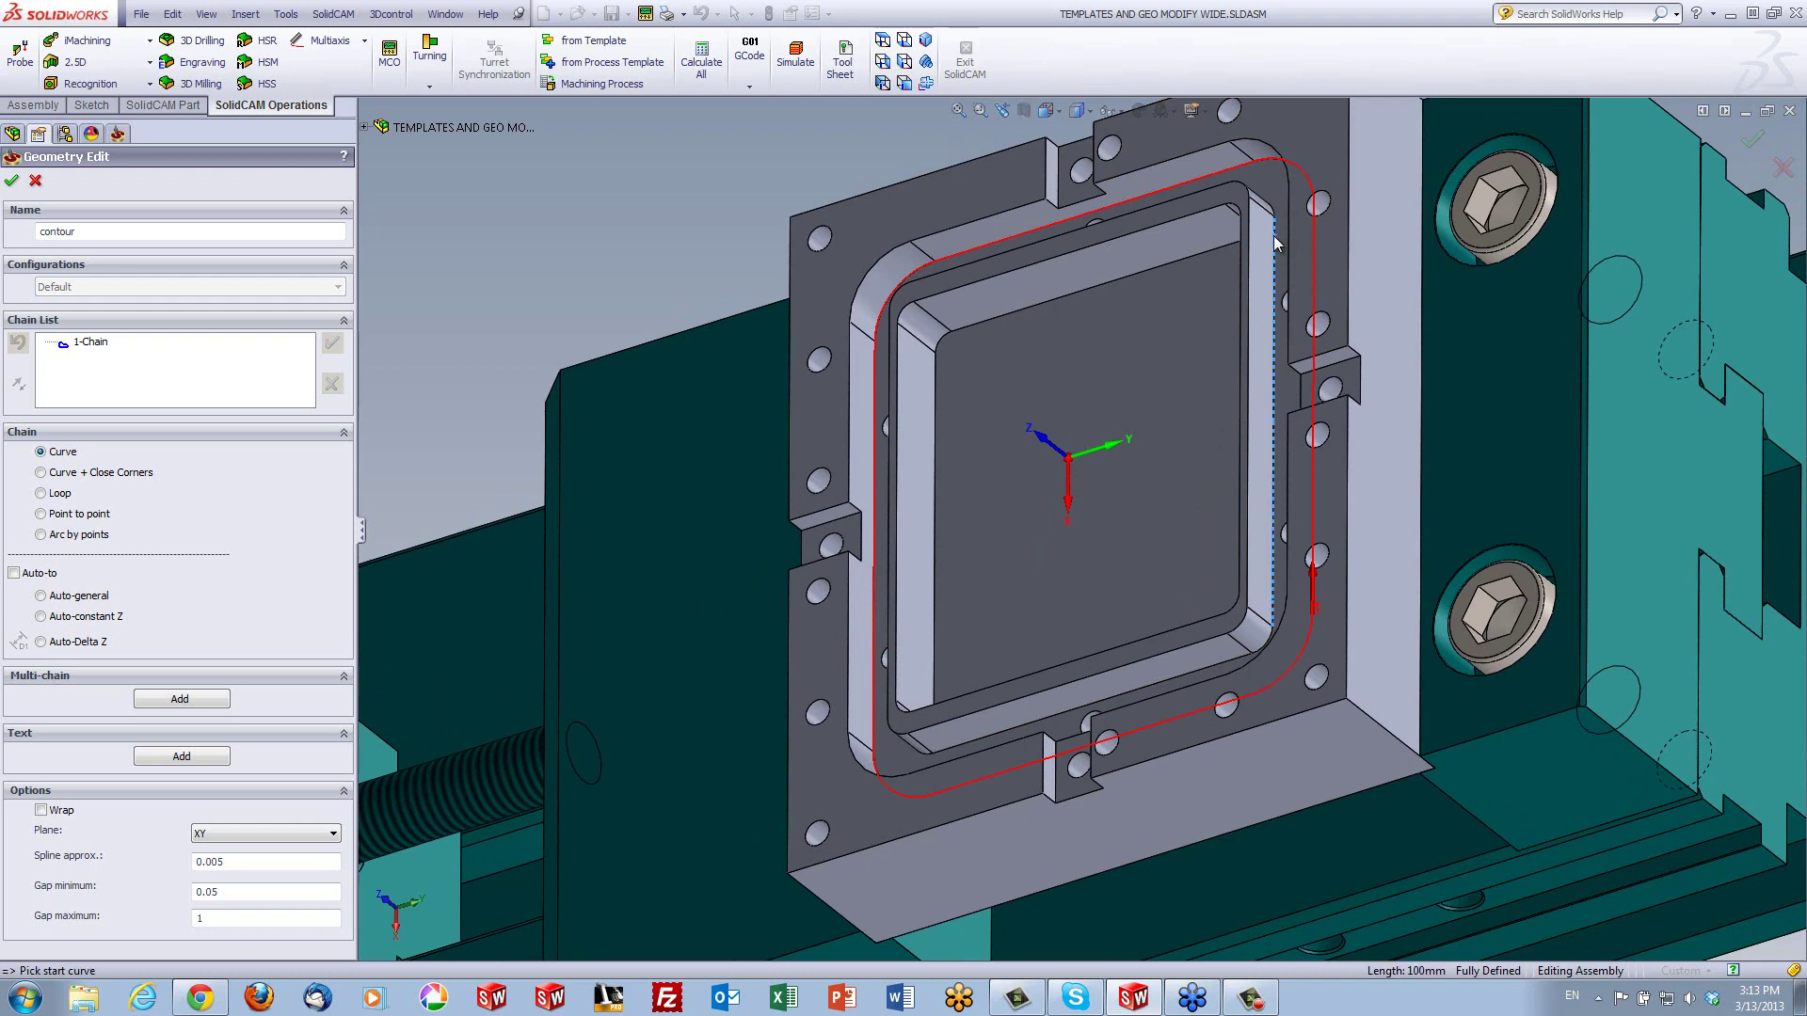
{"action": "left_click", "coordinate": [40, 618]}
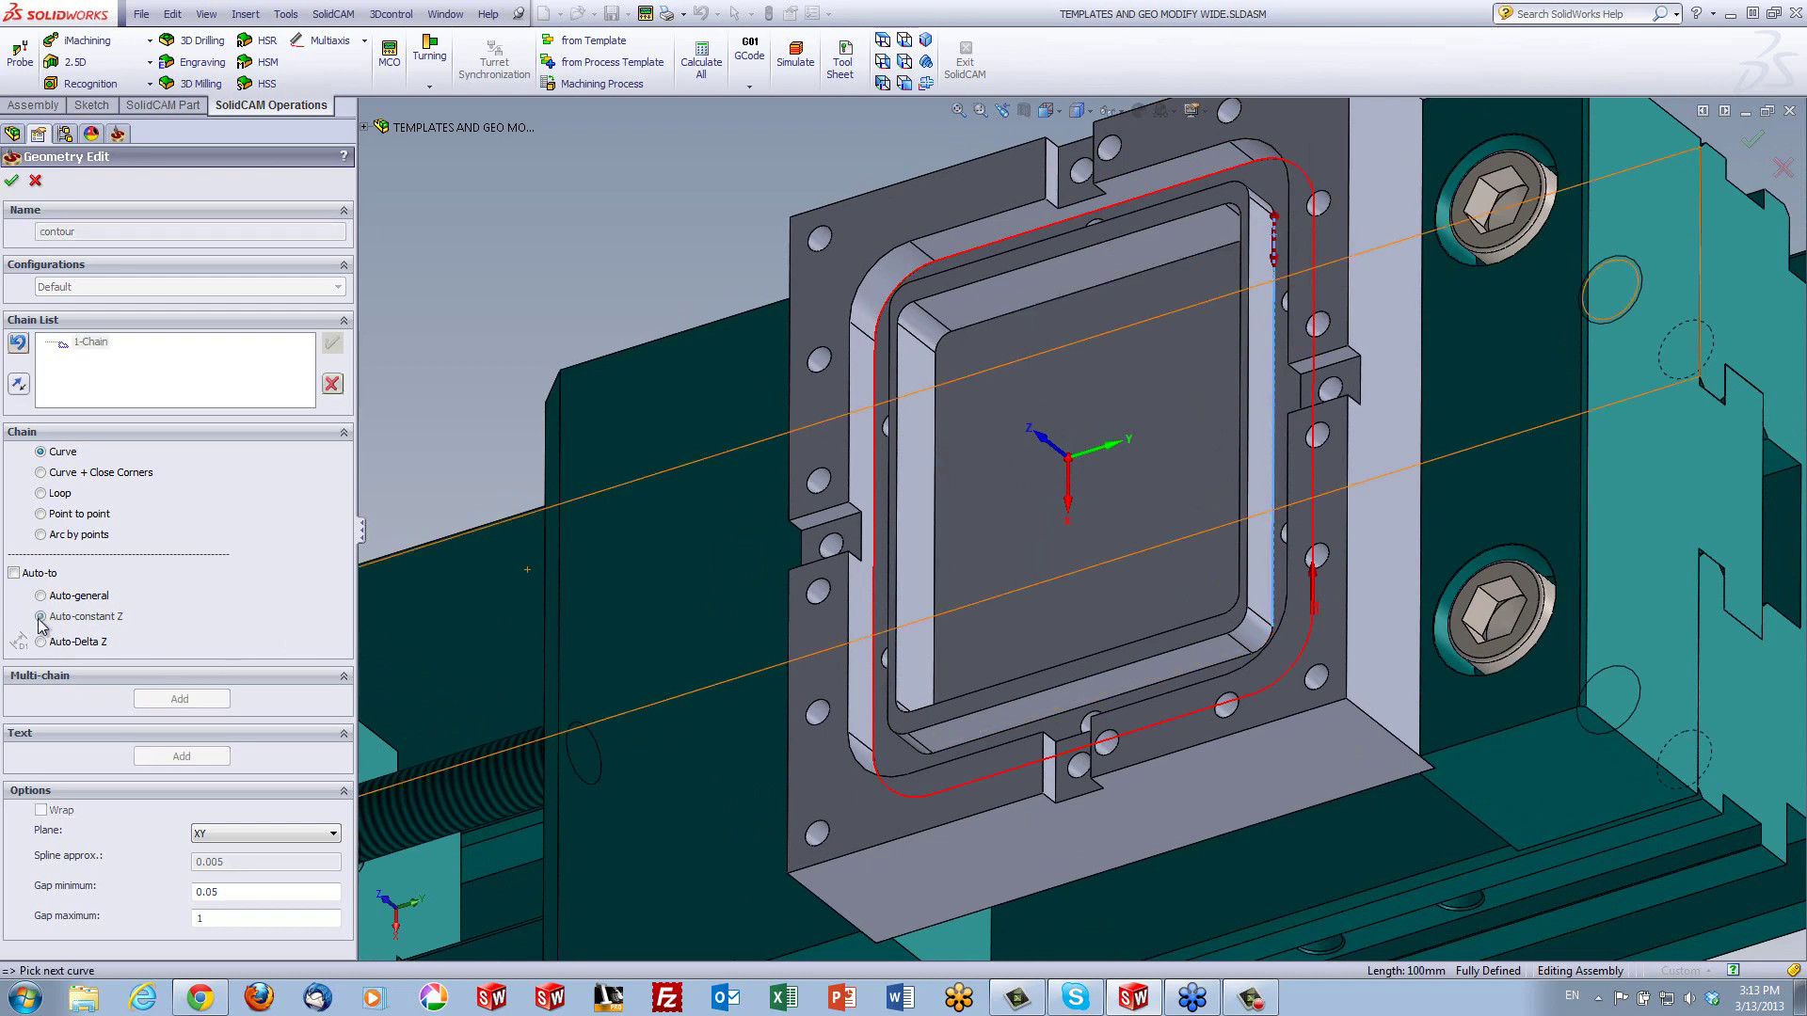
{"action": "left_click", "coordinate": [11, 182]}
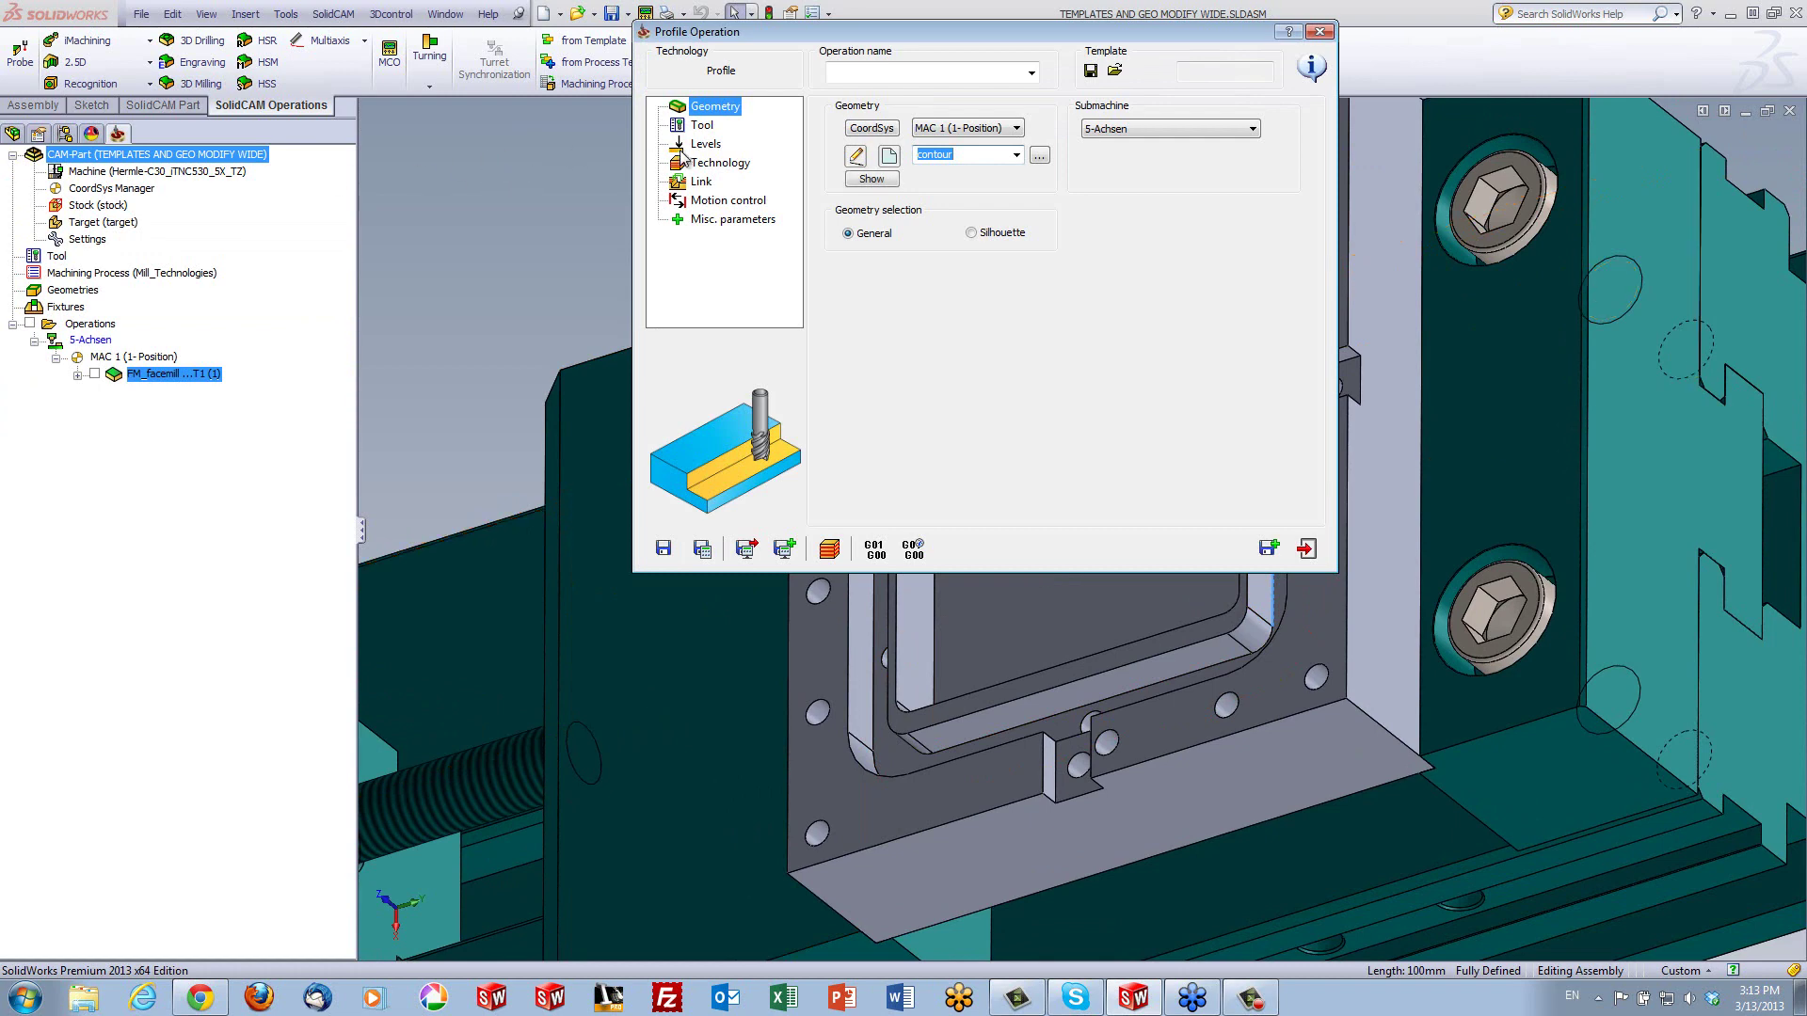
Add a new end mill with 8 mm diameter and 16 mm cutting length and assign it to the profile operation
{"action": "left_click", "coordinate": [712, 128]}
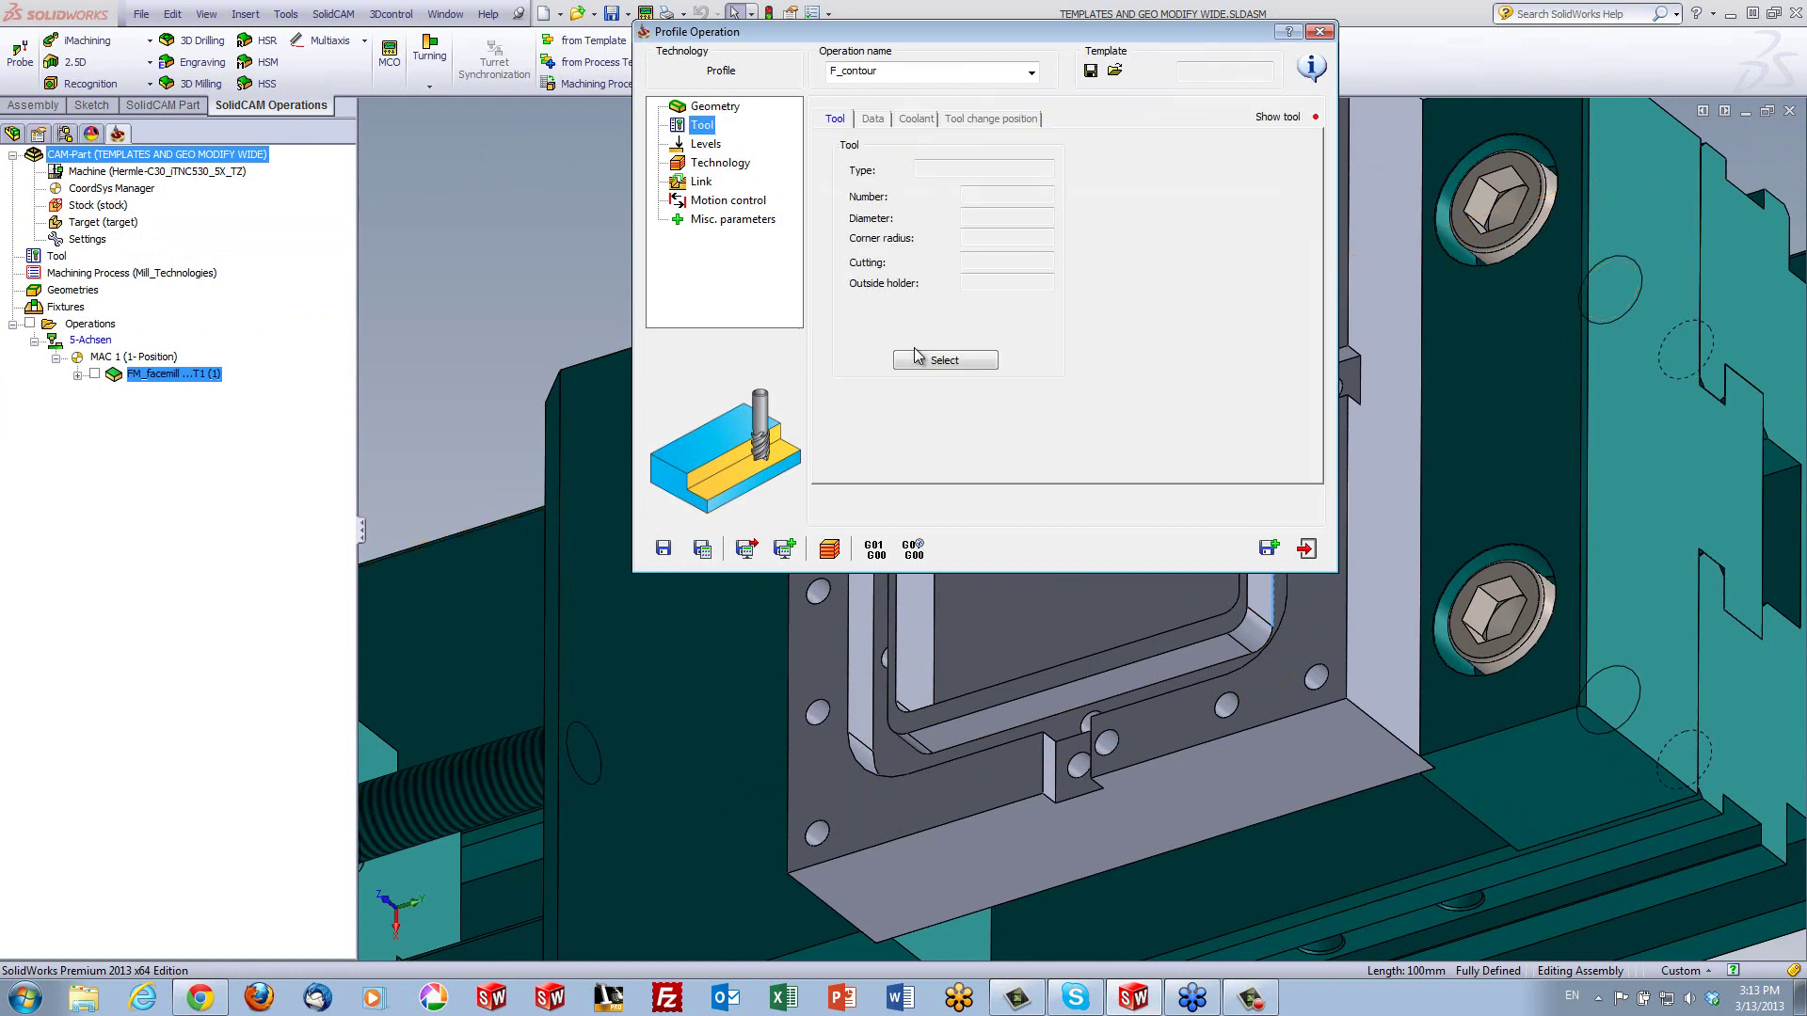
{"action": "left_click", "coordinate": [944, 361]}
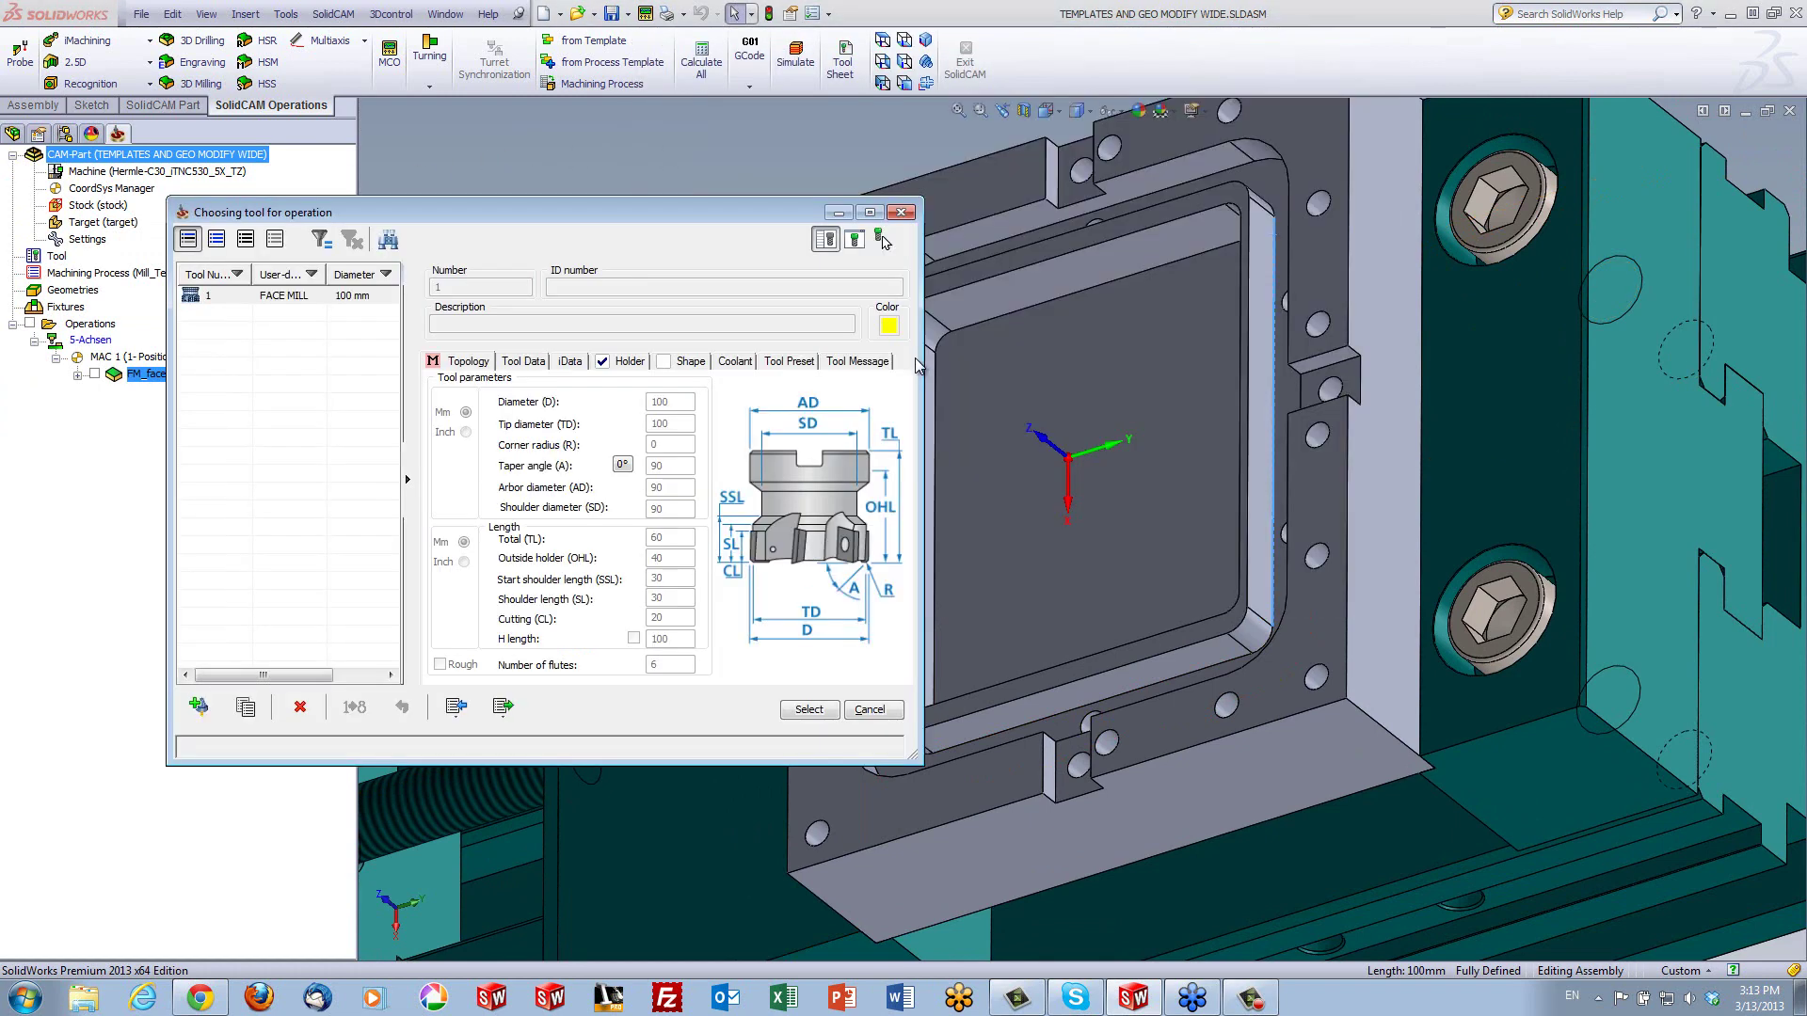
{"action": "left_click", "coordinate": [199, 705]}
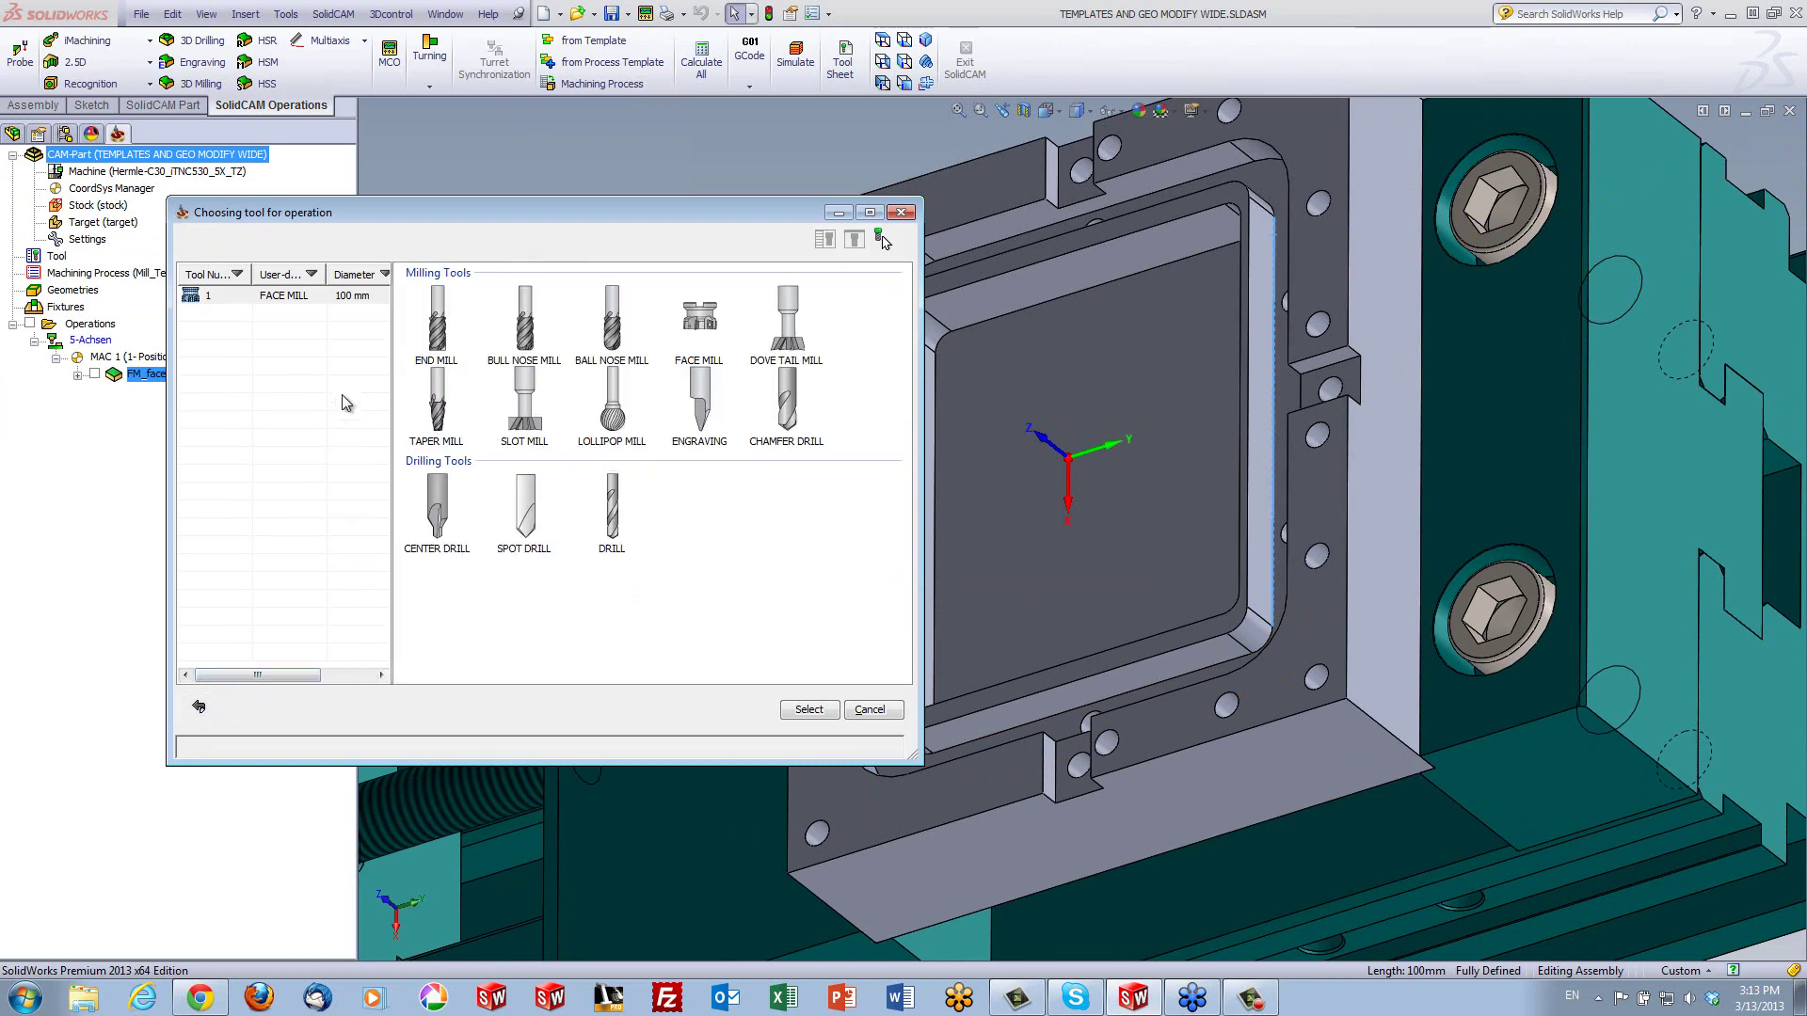
{"action": "left_click", "coordinate": [438, 325]}
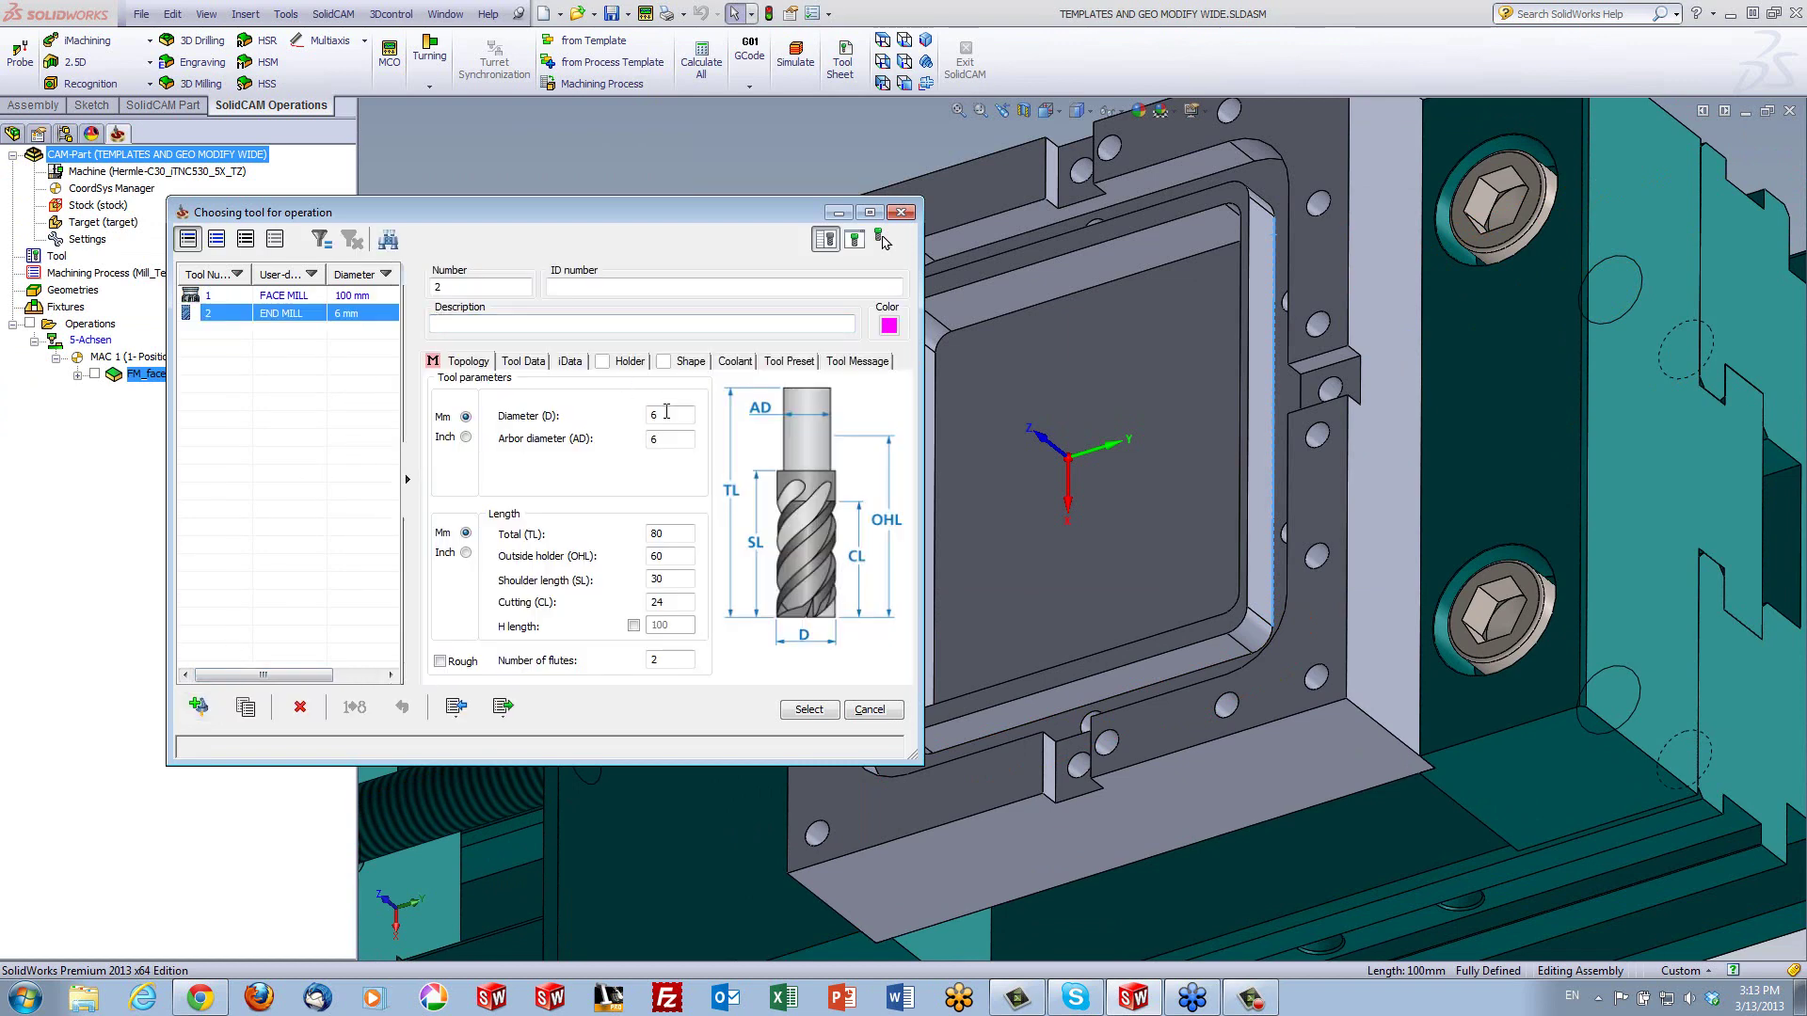
{"action": "left_click", "coordinate": [666, 412]}
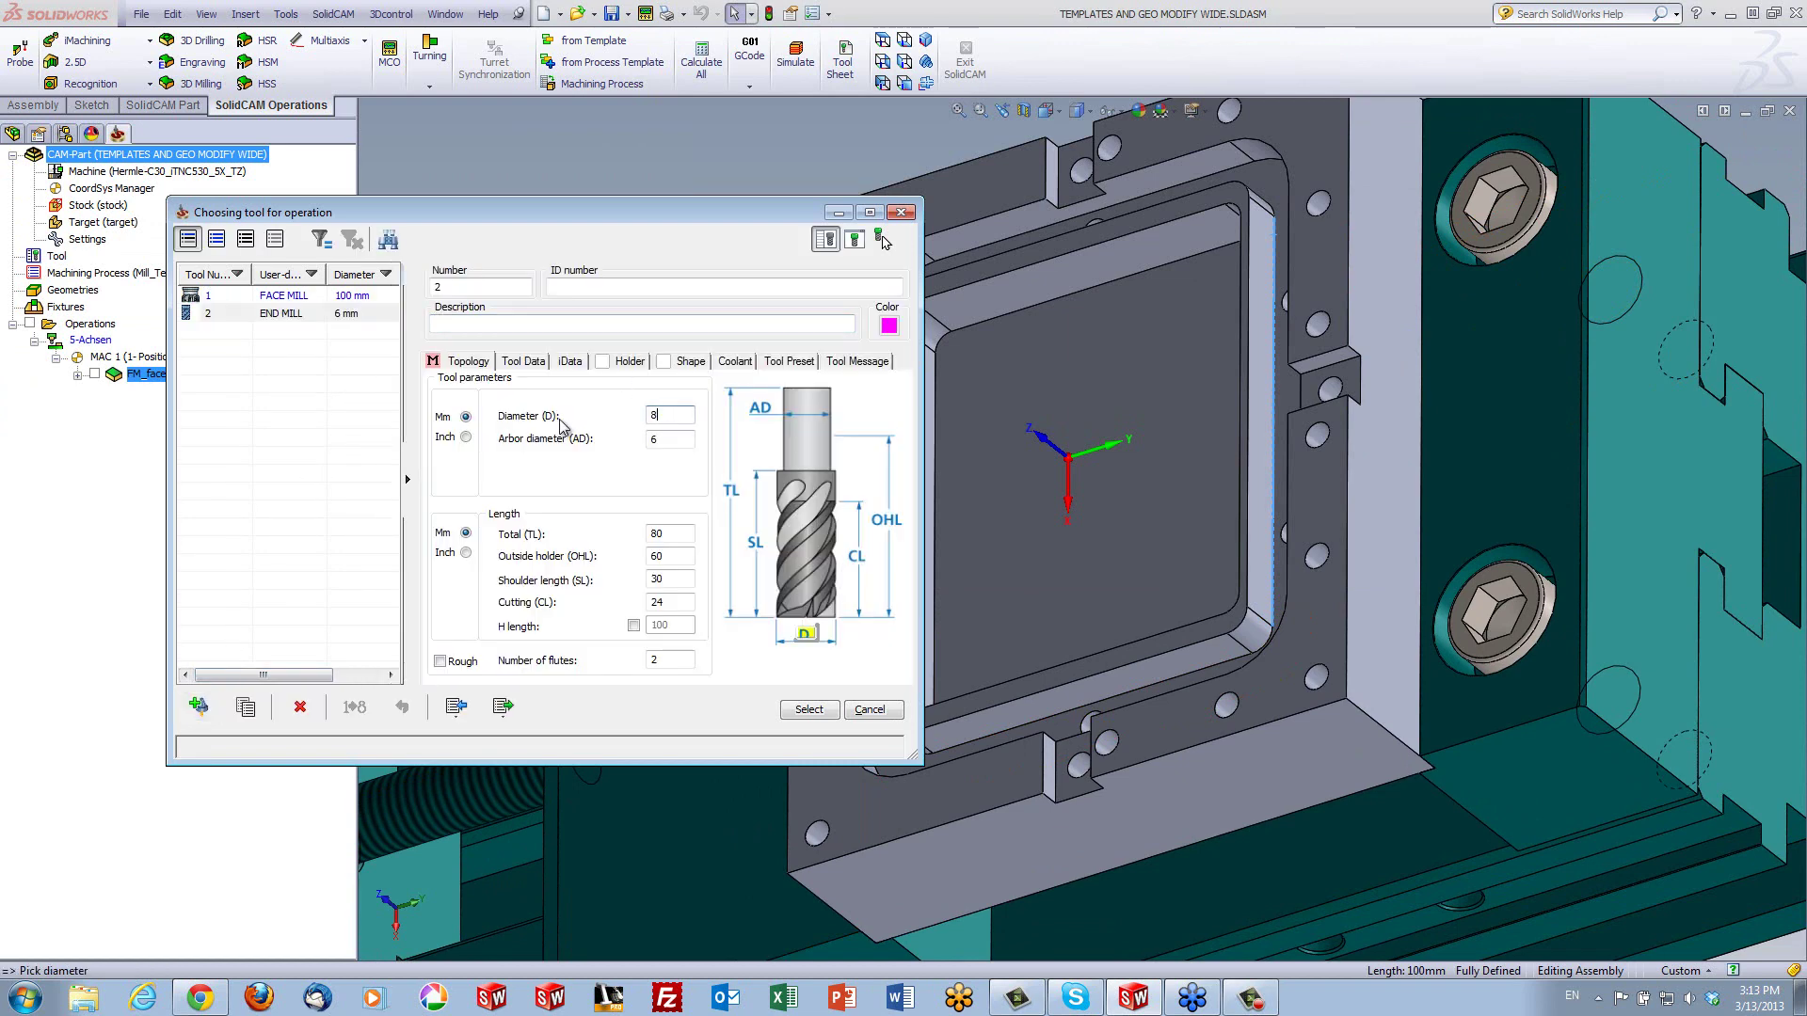
{"action": "key", "text": "Tab"}
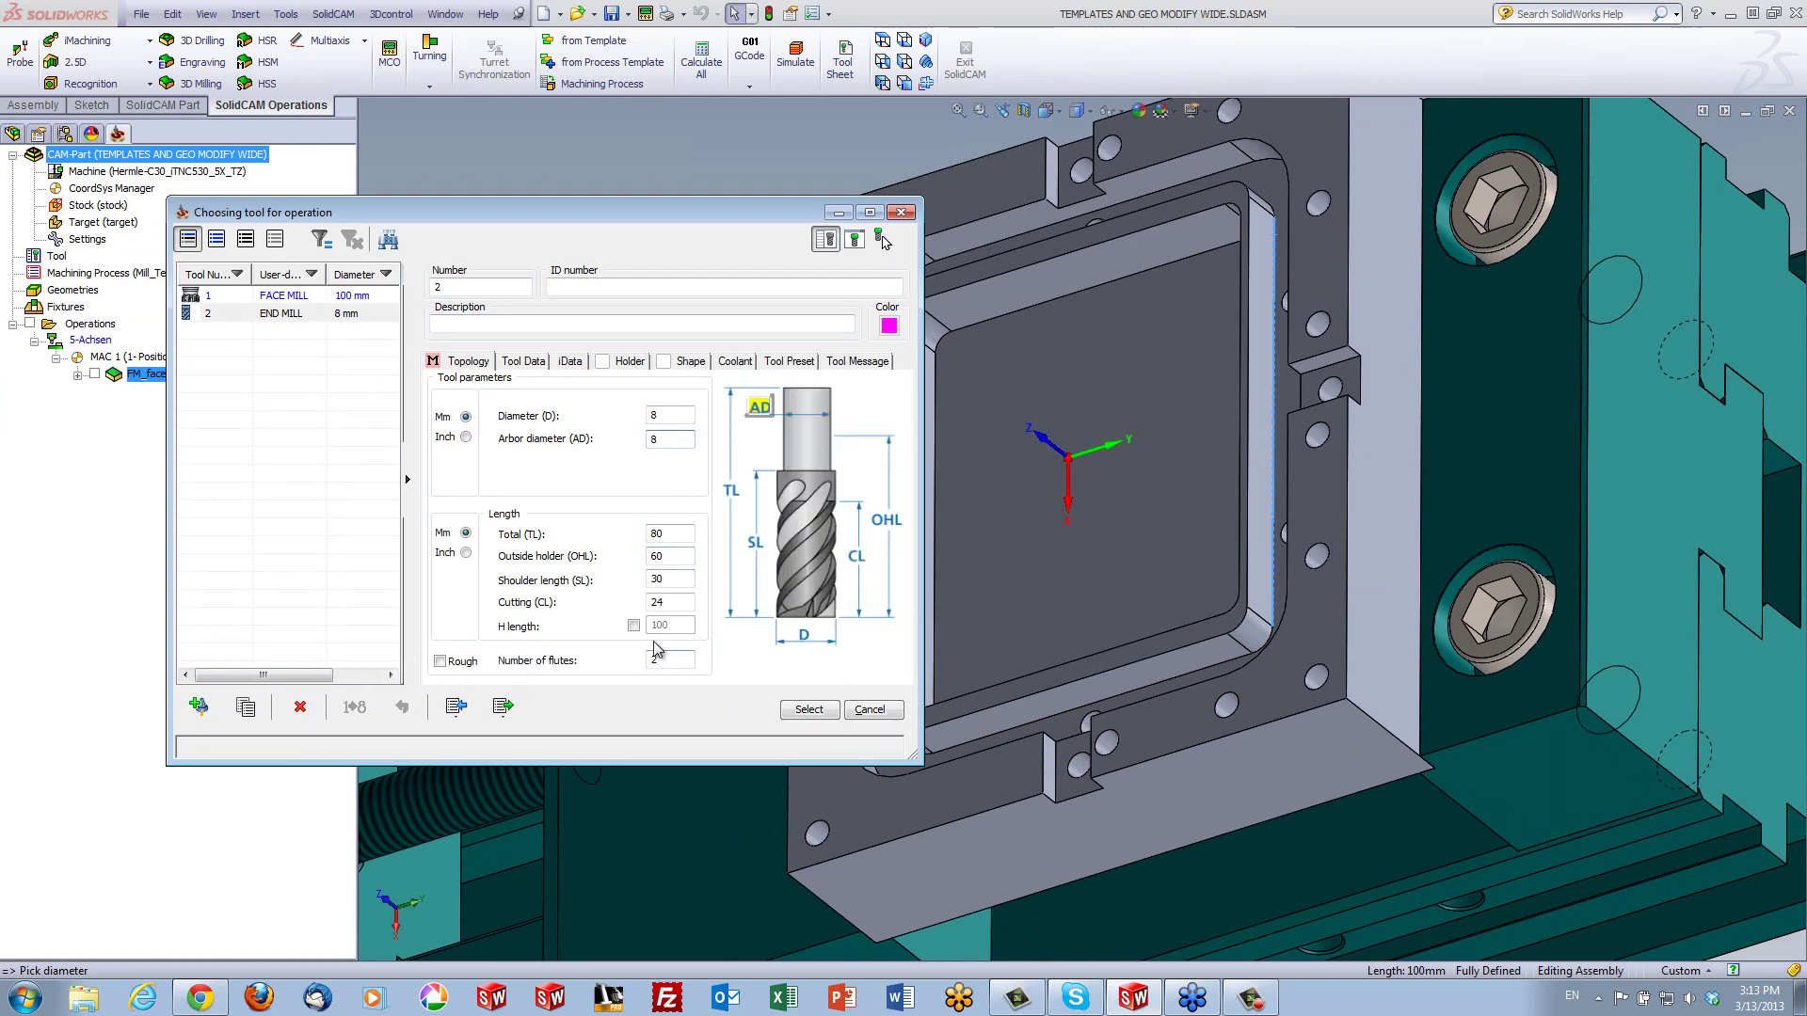
{"action": "left_click", "coordinate": [671, 662]}
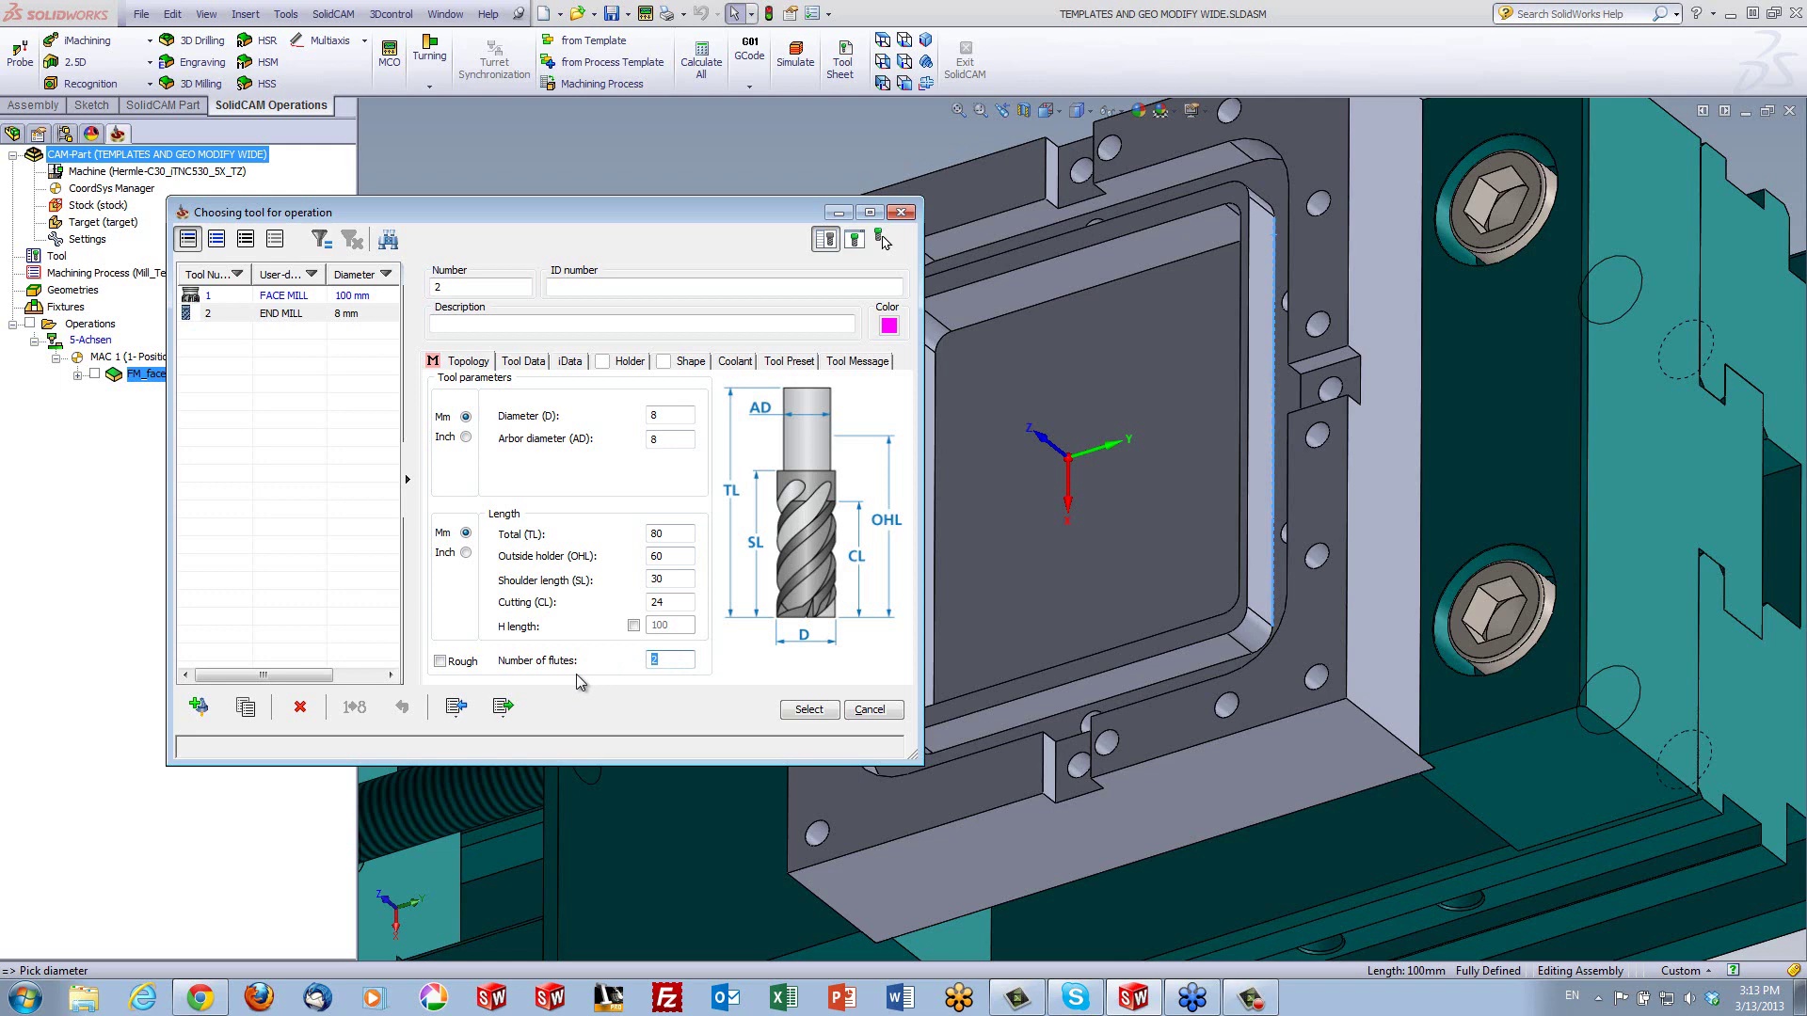
{"action": "left_click", "coordinate": [670, 602]}
{"action": "left_click", "coordinate": [794, 708]}
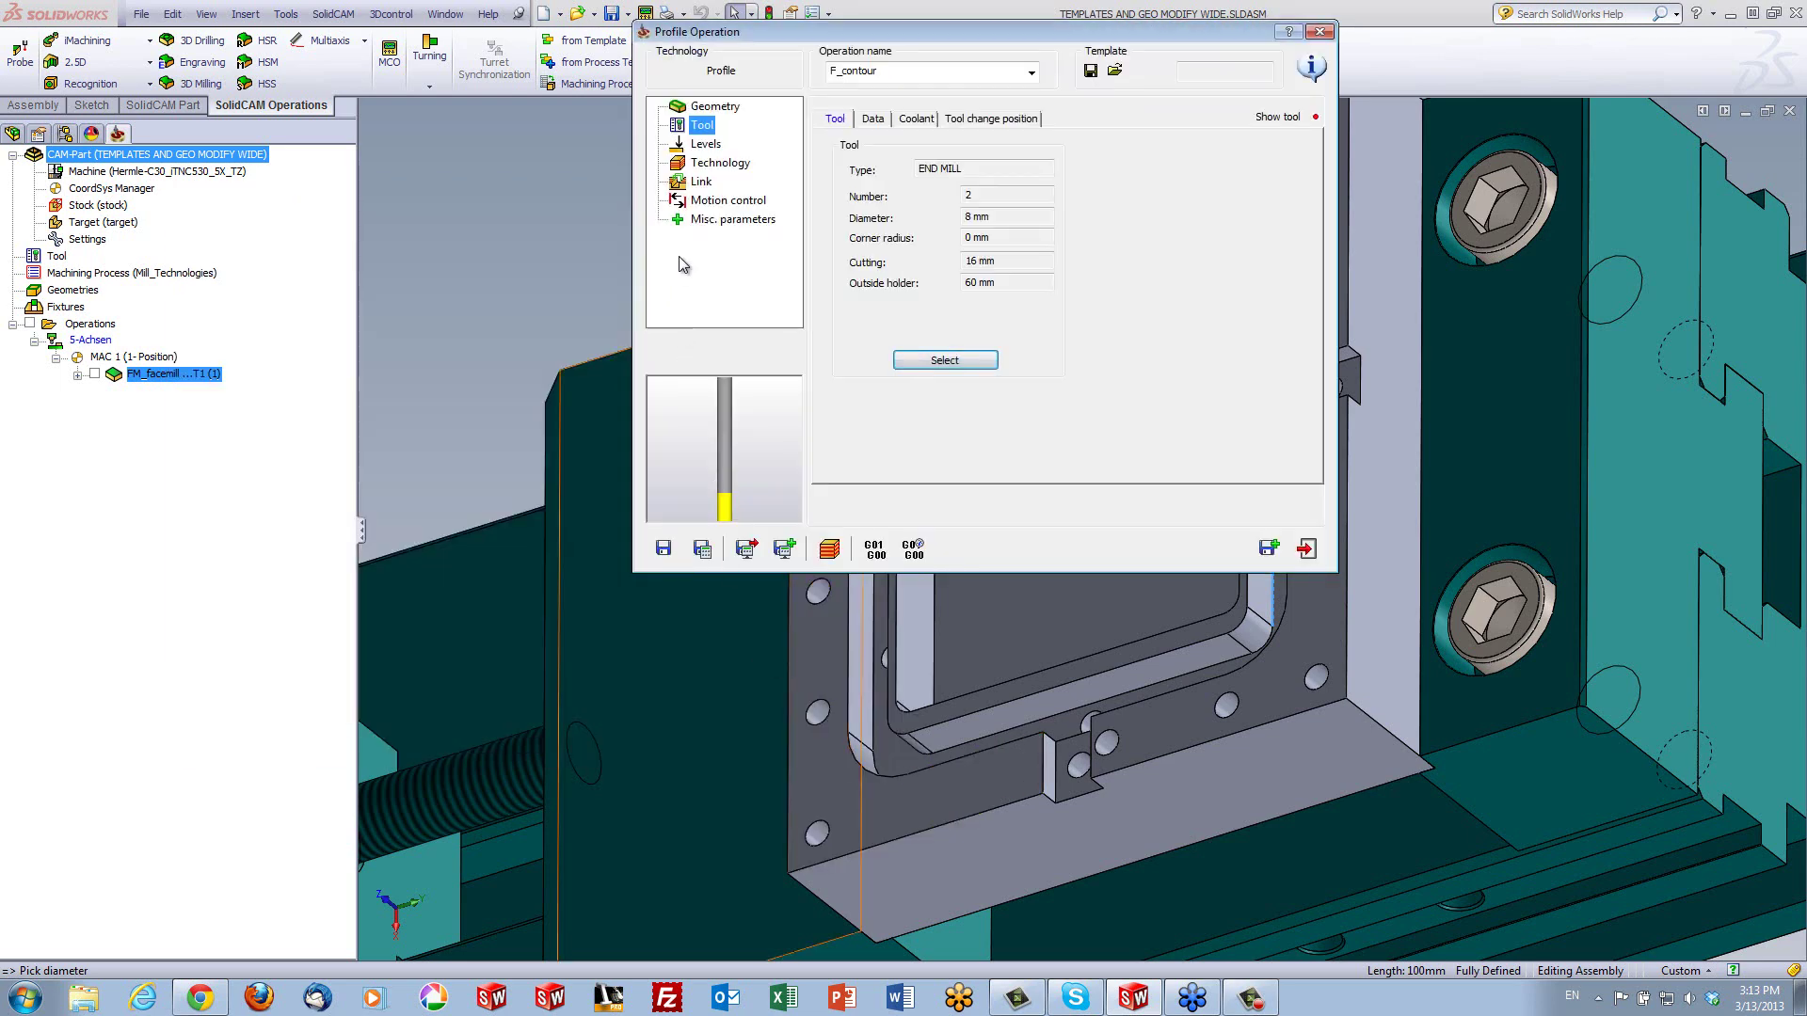
Define the profile depth as 10 by picking the channel floor on the model
{"action": "left_click", "coordinate": [706, 145]}
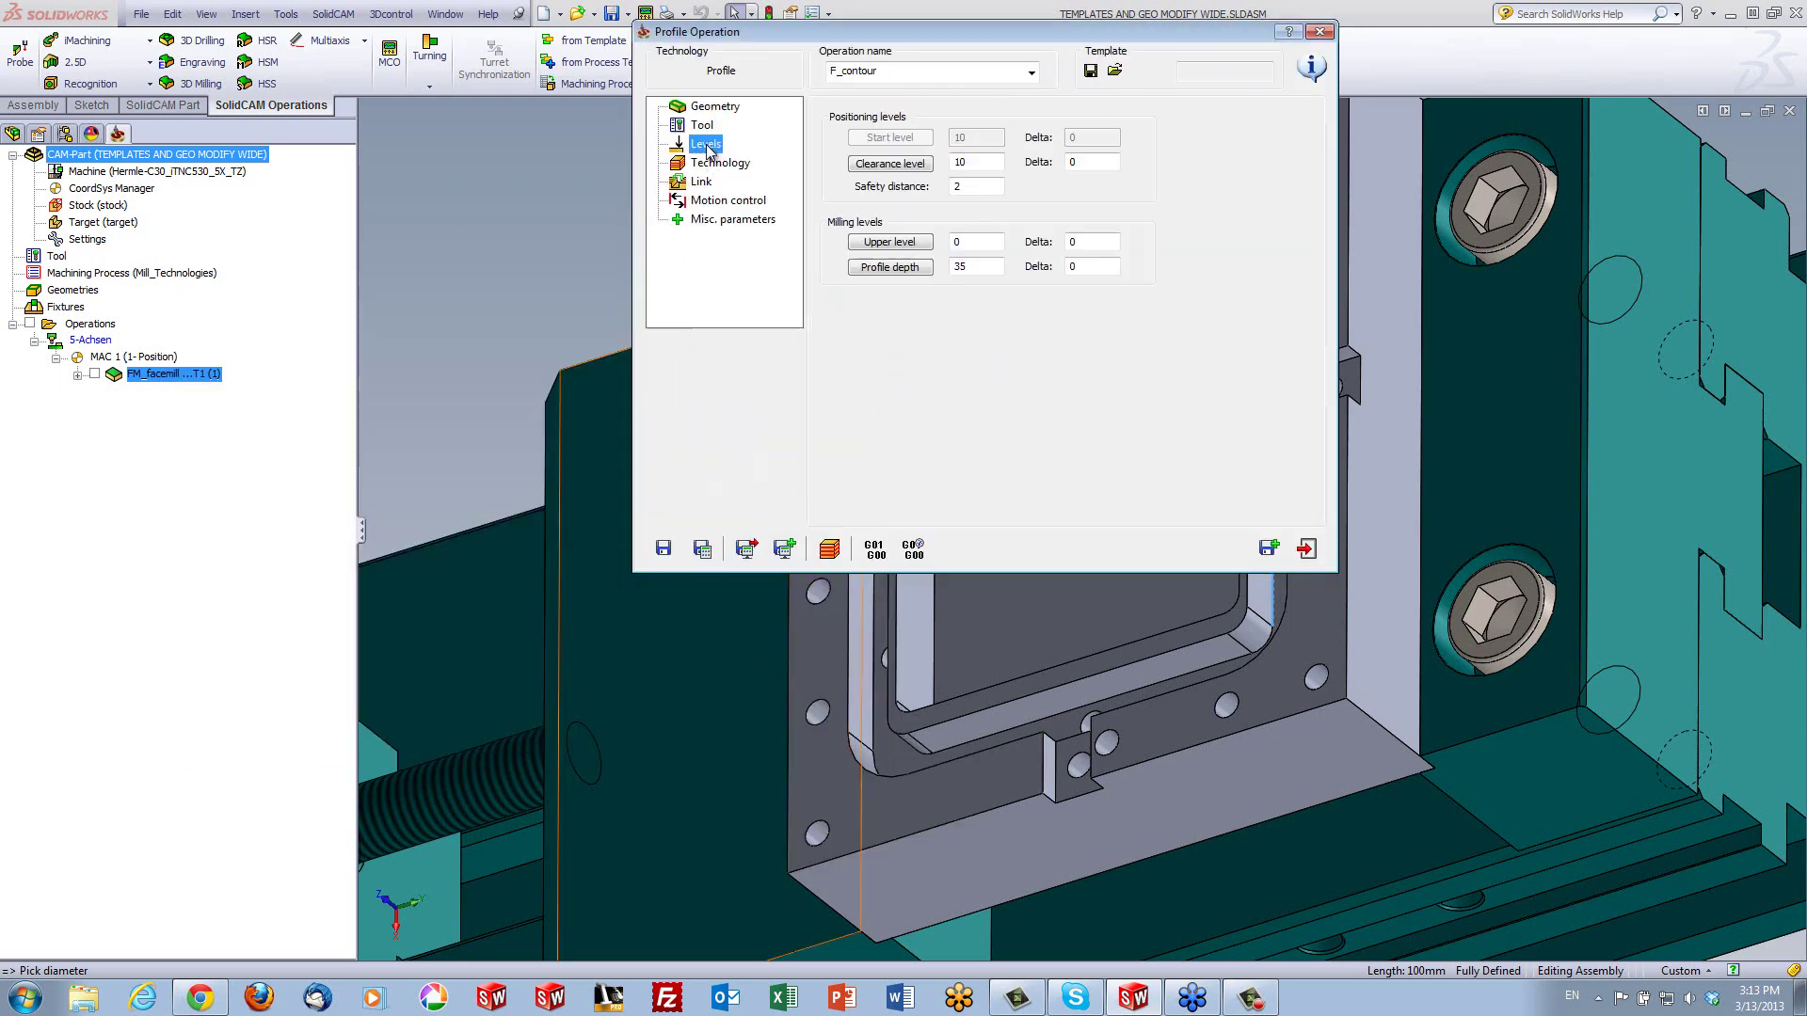
{"action": "left_click", "coordinate": [890, 268]}
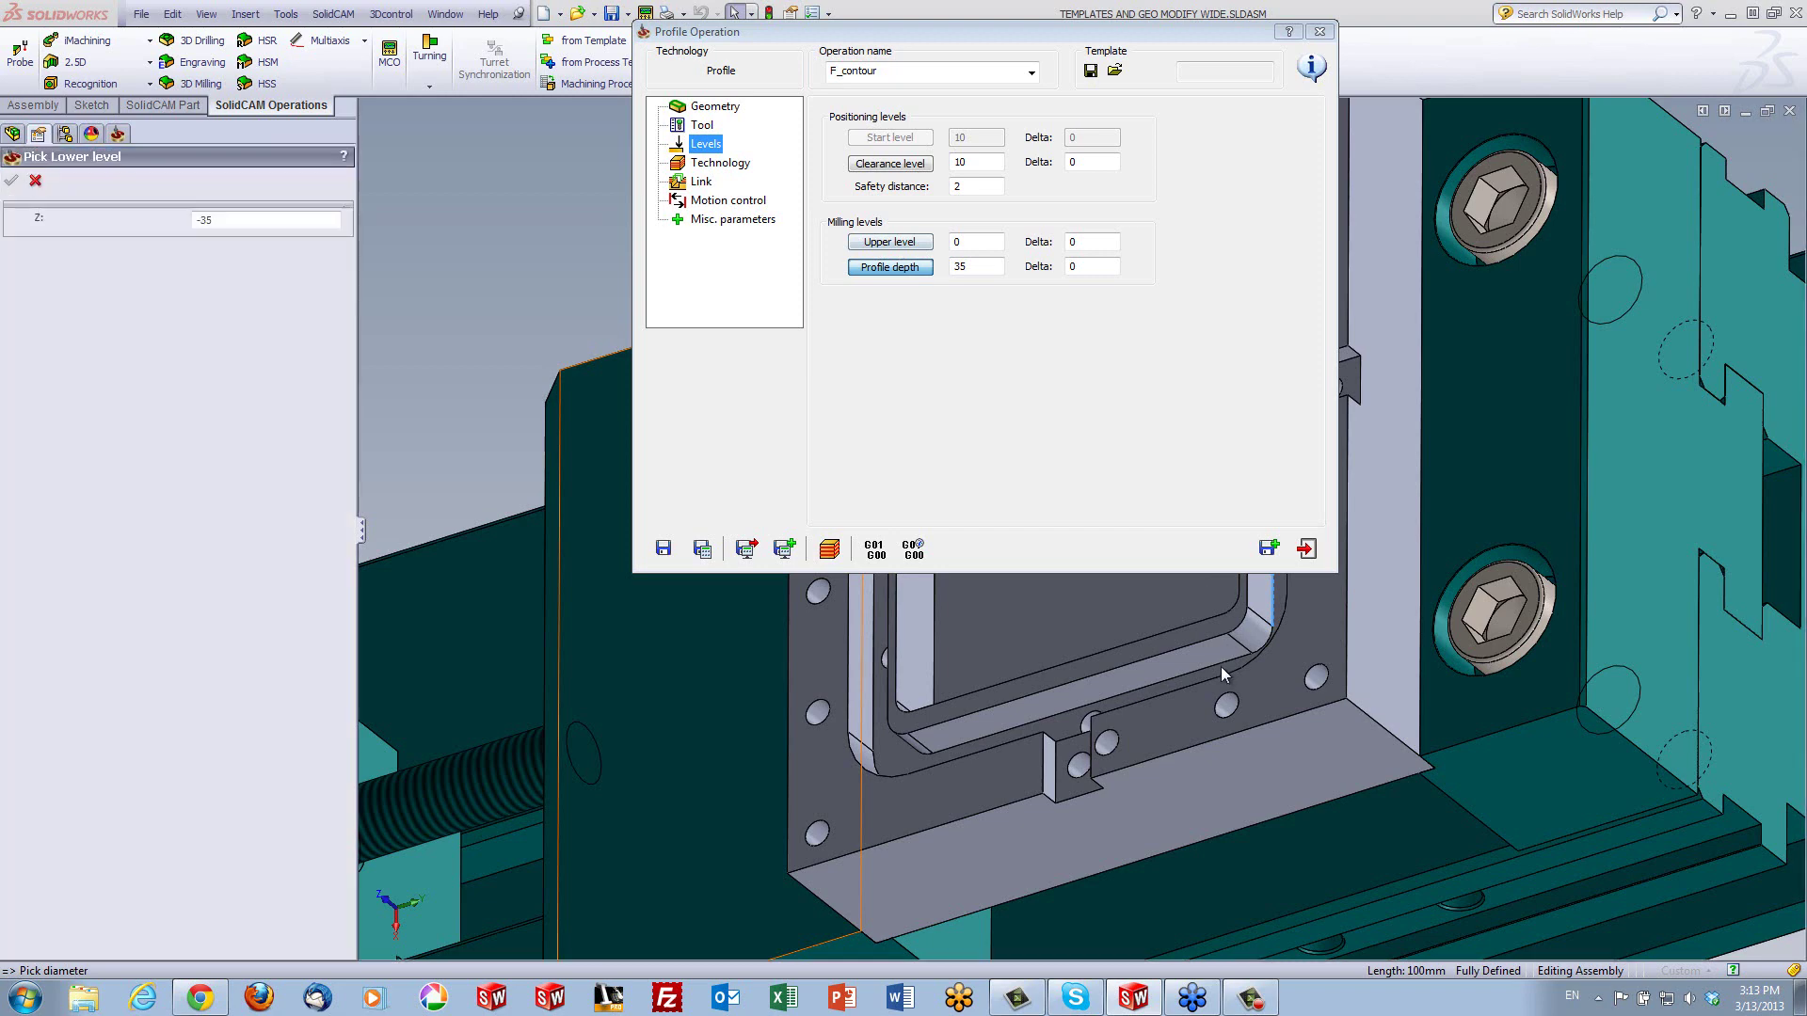
{"action": "left_click", "coordinate": [885, 767]}
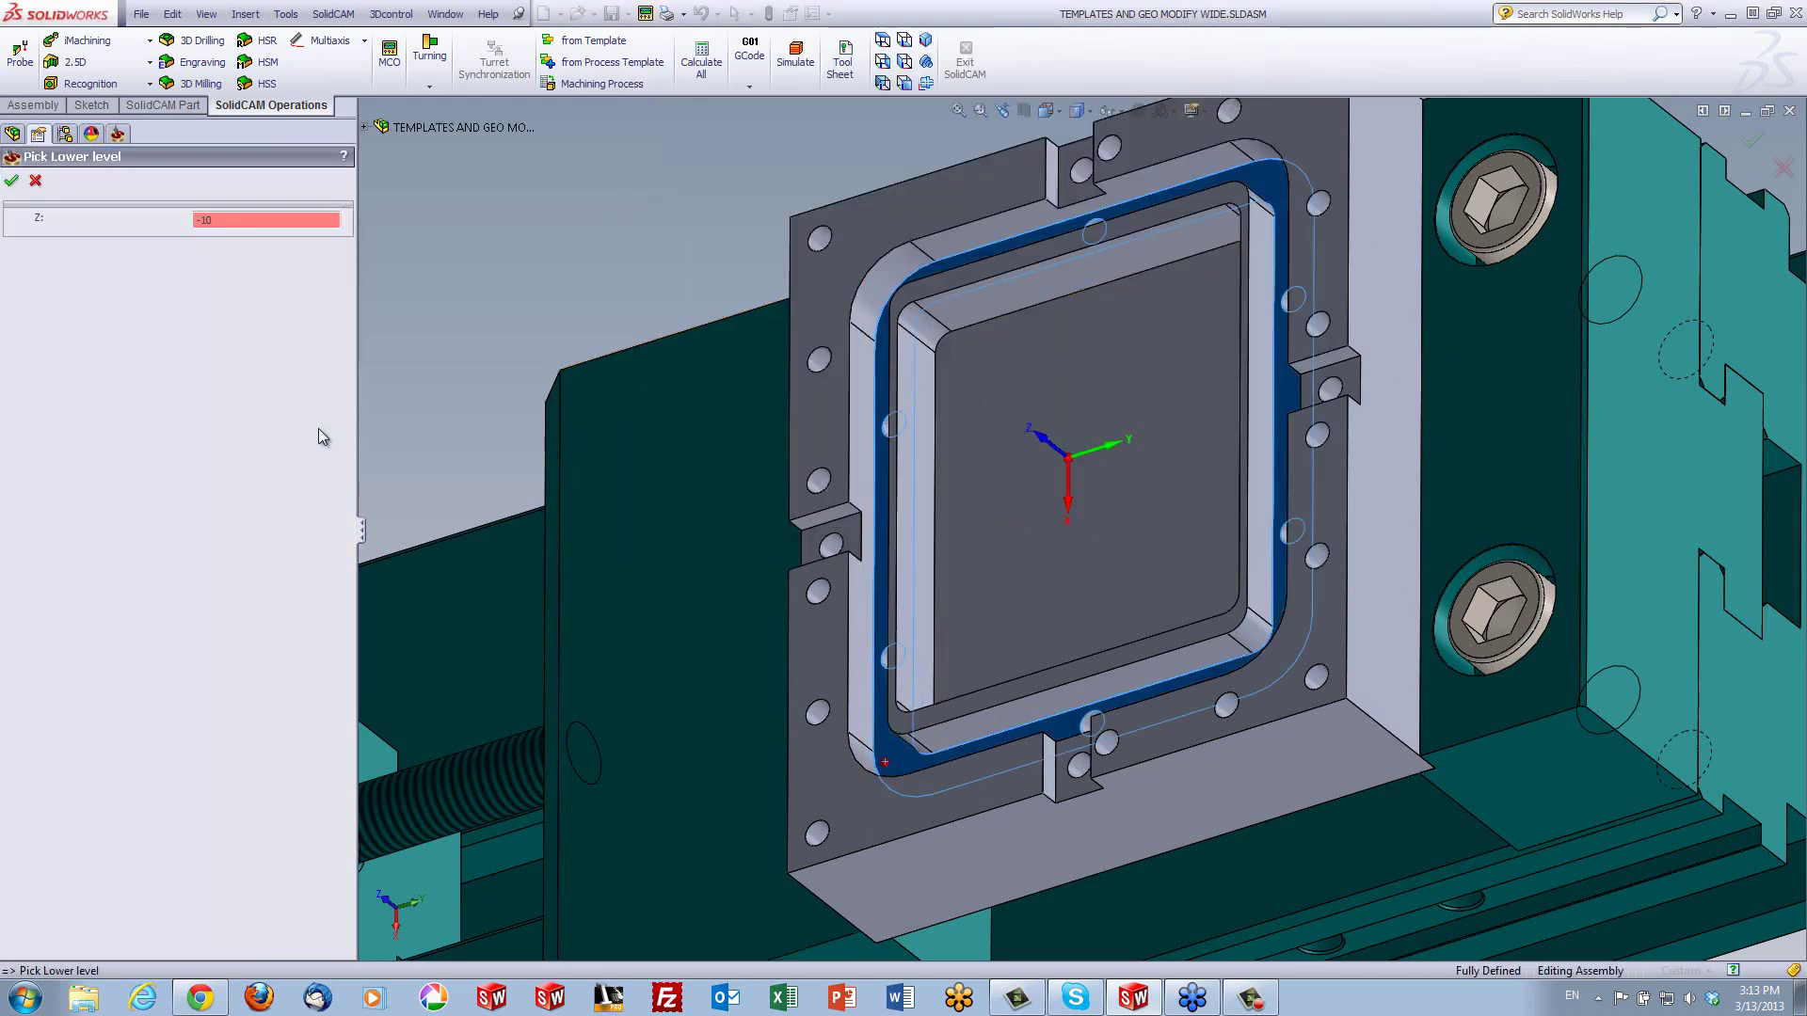
{"action": "left_click", "coordinate": [9, 185]}
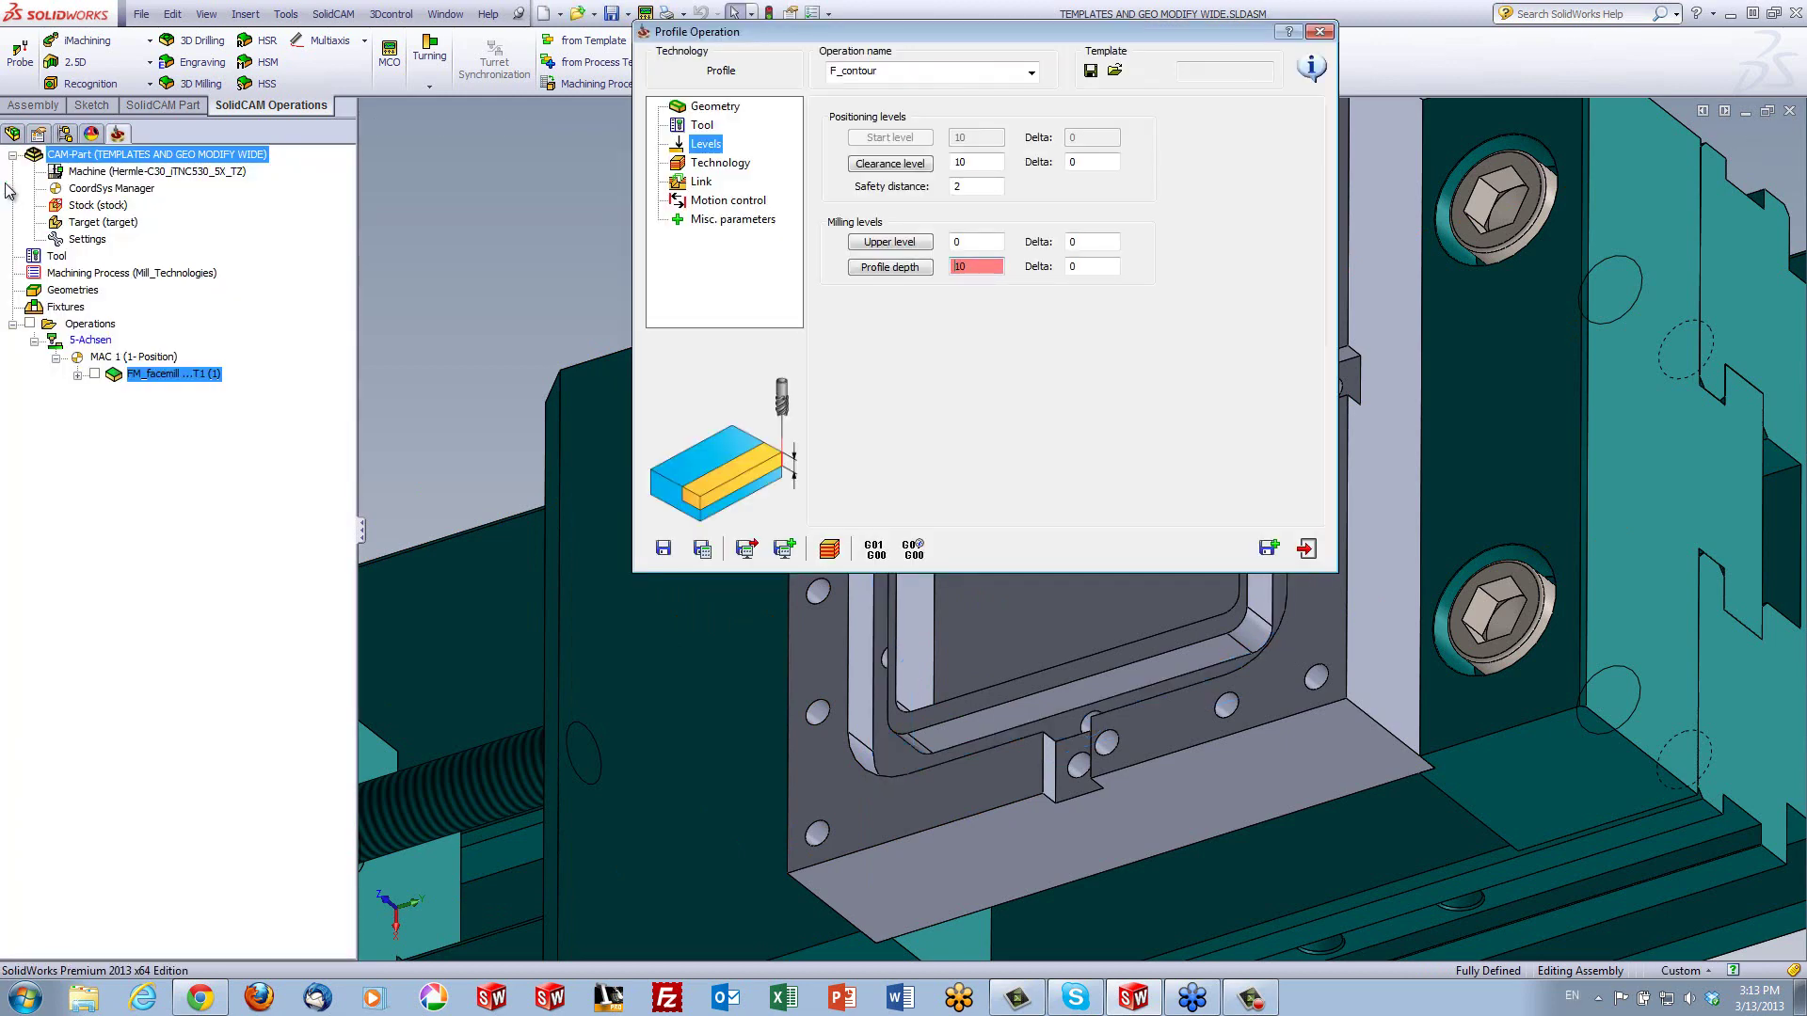
Open the geometry modification in the profile operation's technology settings and exclude Chain 2 from machining
{"action": "left_click", "coordinate": [728, 169]}
{"action": "left_click_drag", "start_coordinate": [901, 42], "coordinate": [171, 158]}
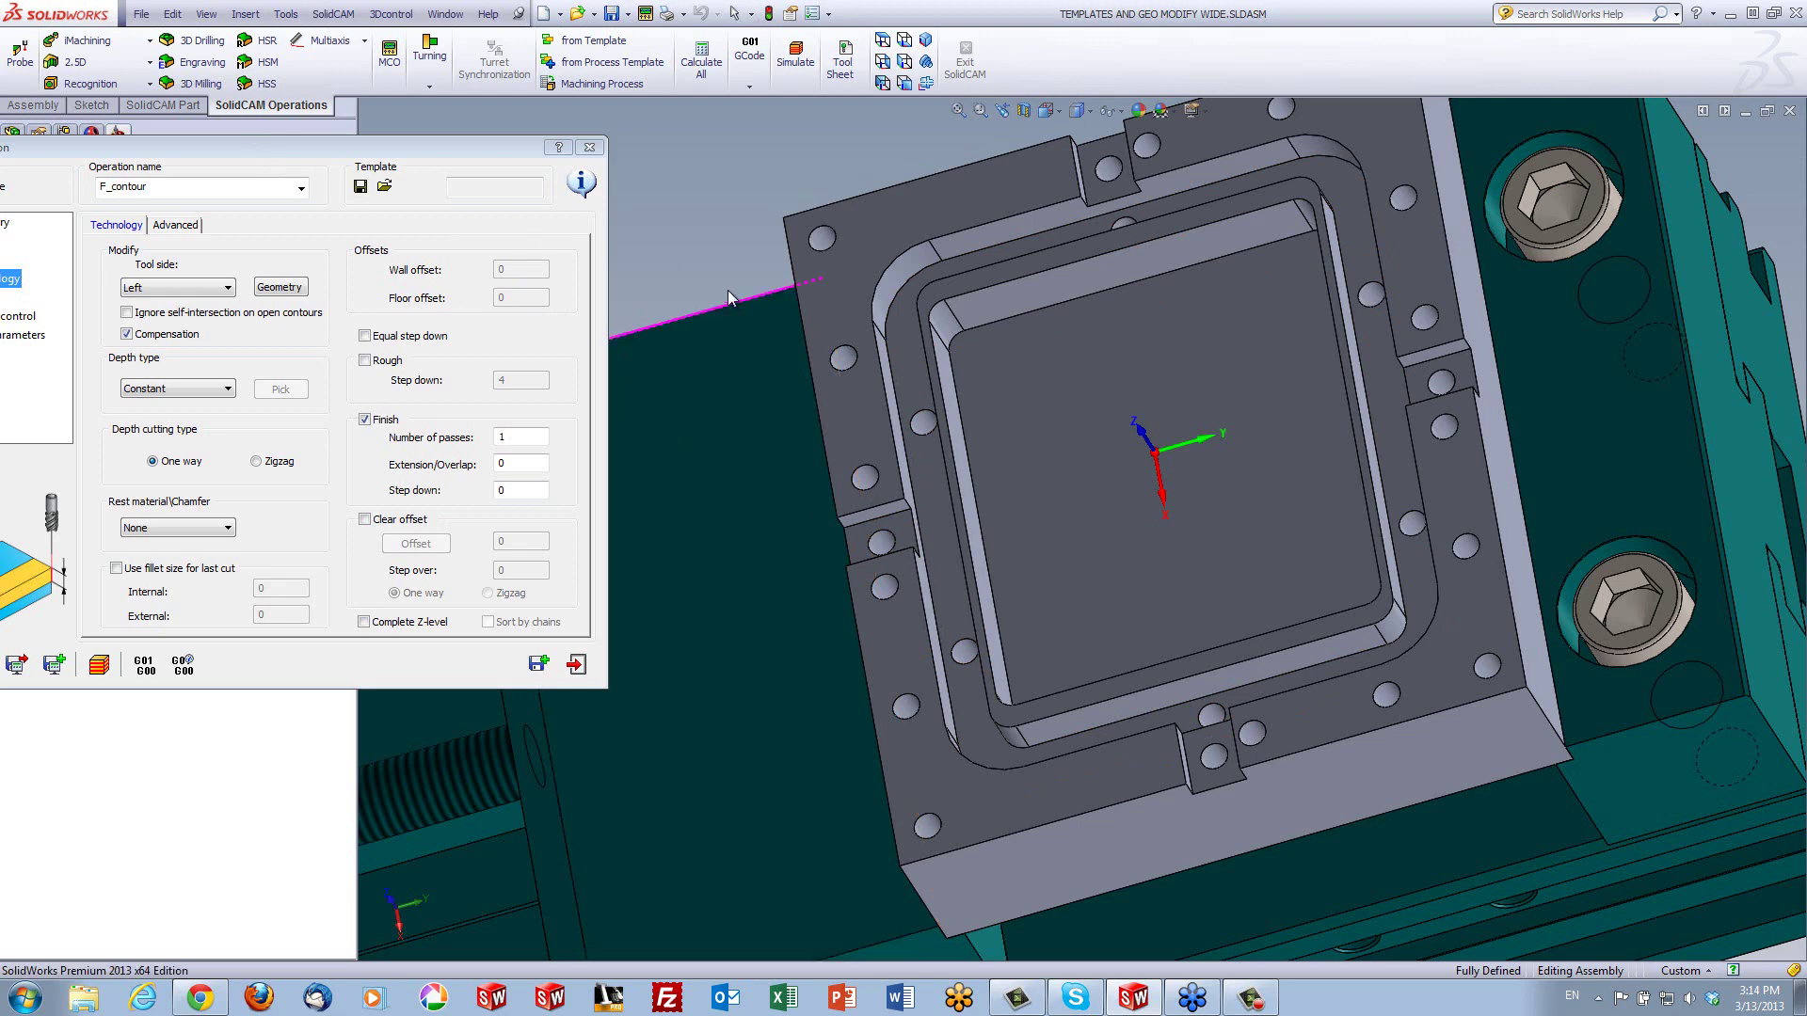
{"action": "mouse_move", "coordinate": [720, 301]}
{"action": "middle_mouse_down"}
{"action": "mouse_move", "coordinate": [726, 265]}
{"action": "mouse_move", "coordinate": [733, 286]}
{"action": "middle_mouse_up"}
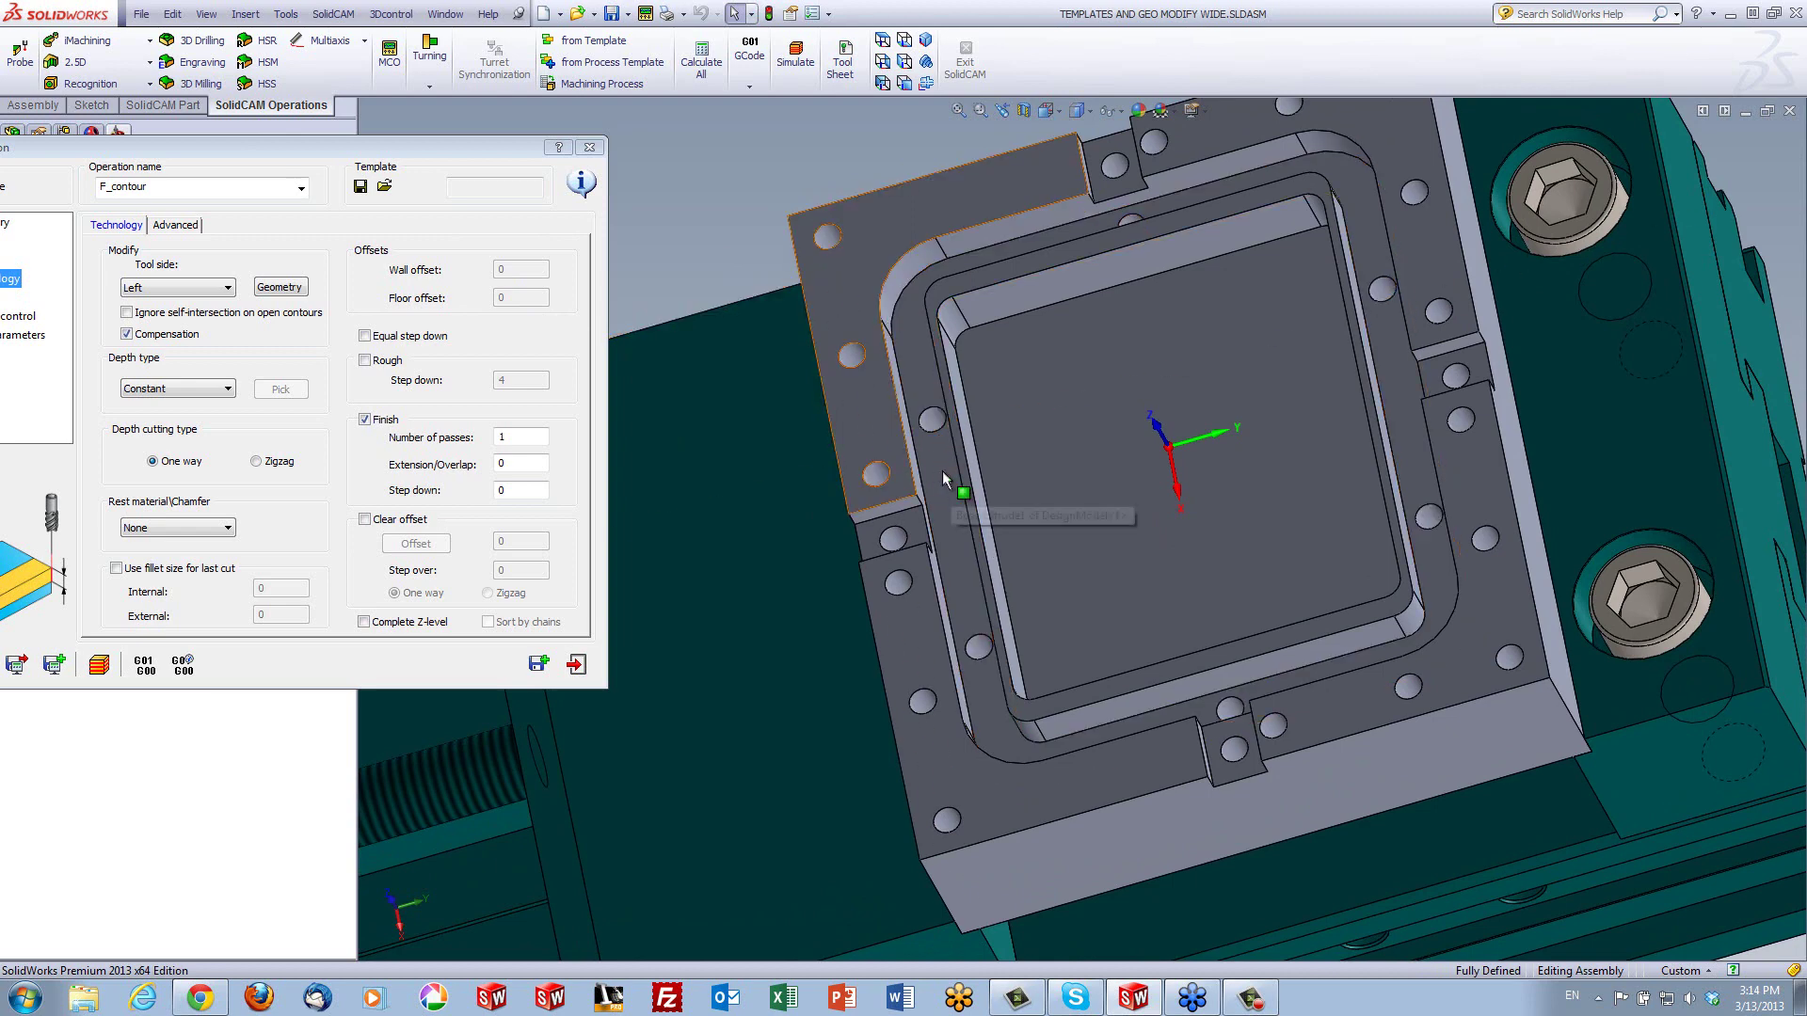
{"action": "left_click_drag", "start_coordinate": [344, 148], "coordinate": [723, 125]}
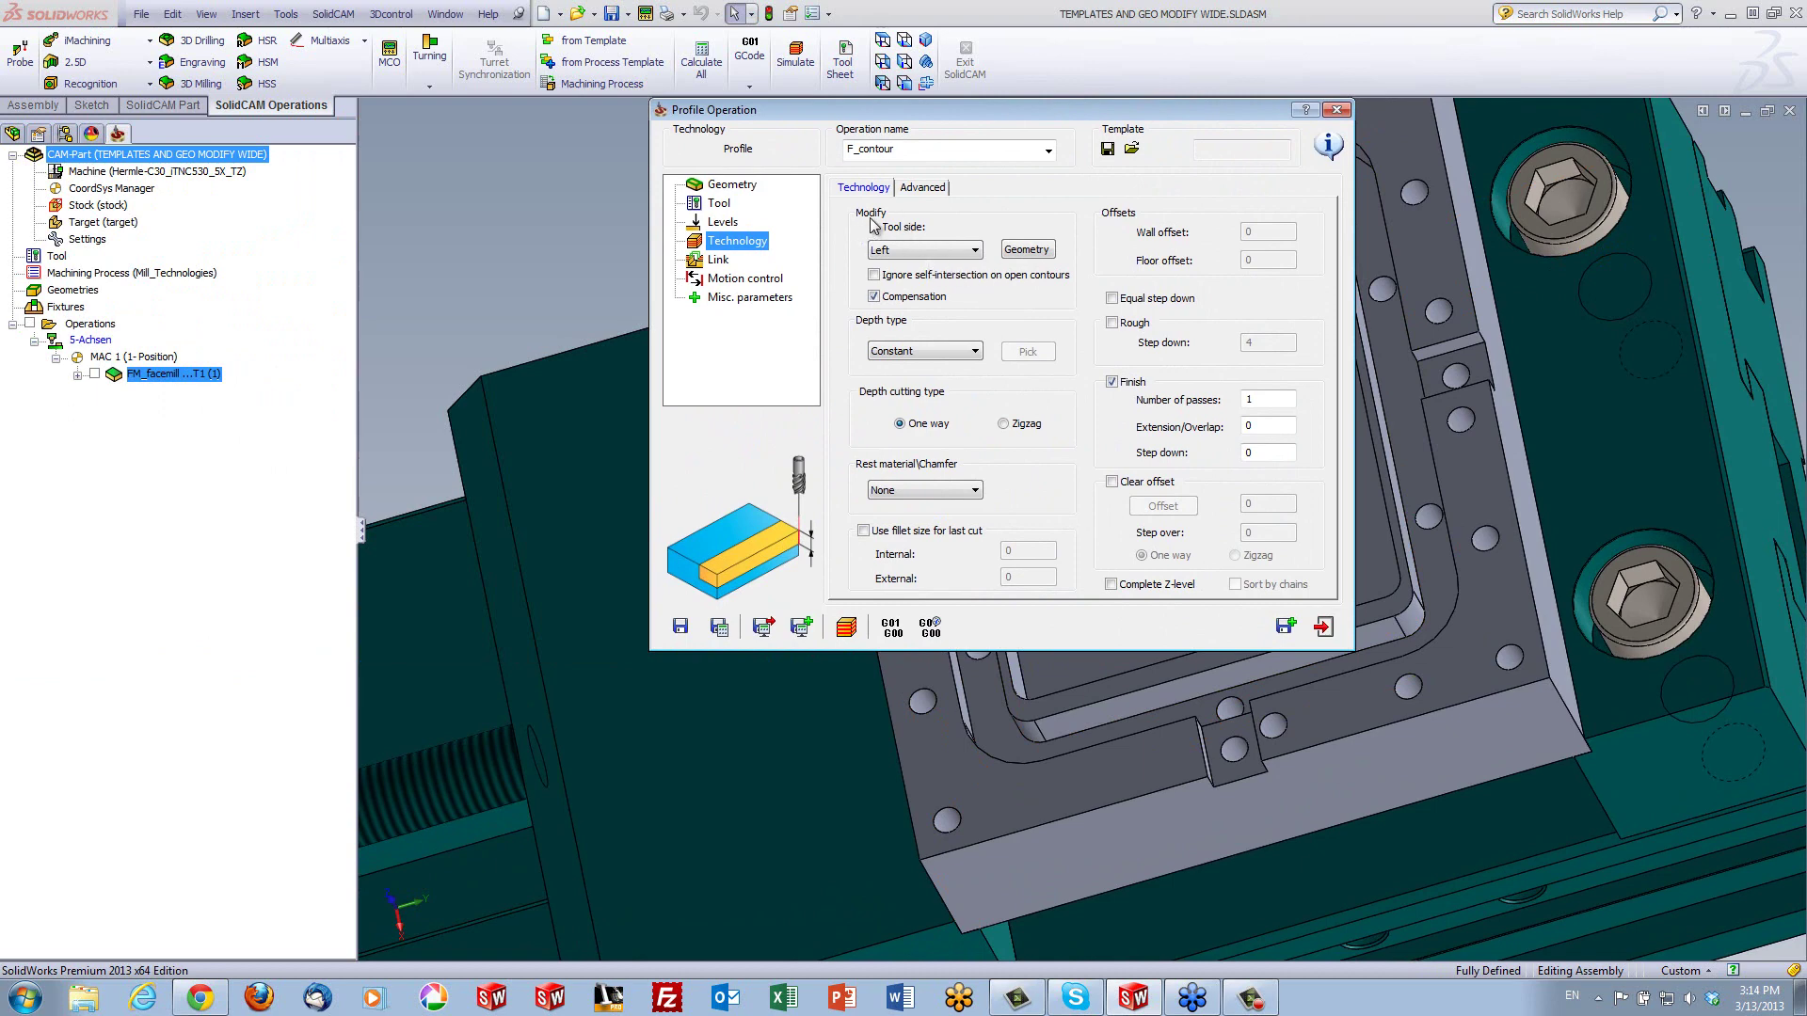
{"action": "left_click", "coordinate": [1026, 249]}
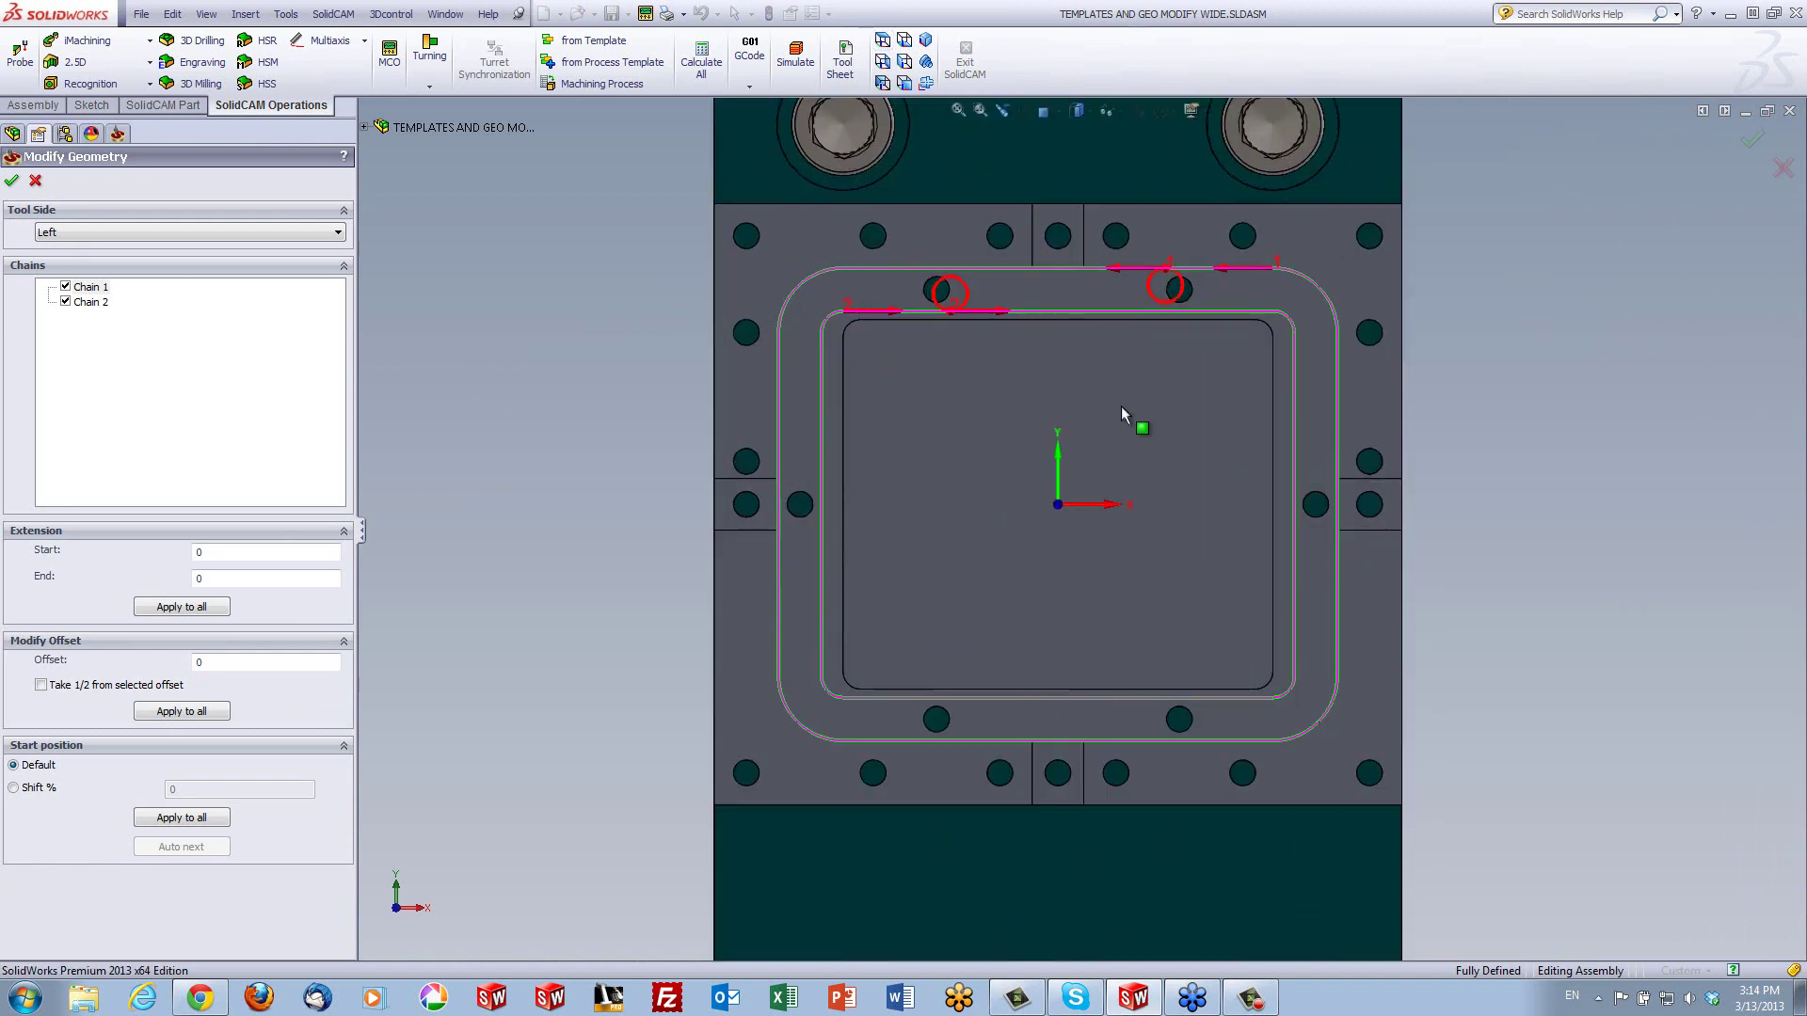
{"action": "scroll", "coordinate": [1485, 425], "scroll_direction": "down", "scroll_amount": 2}
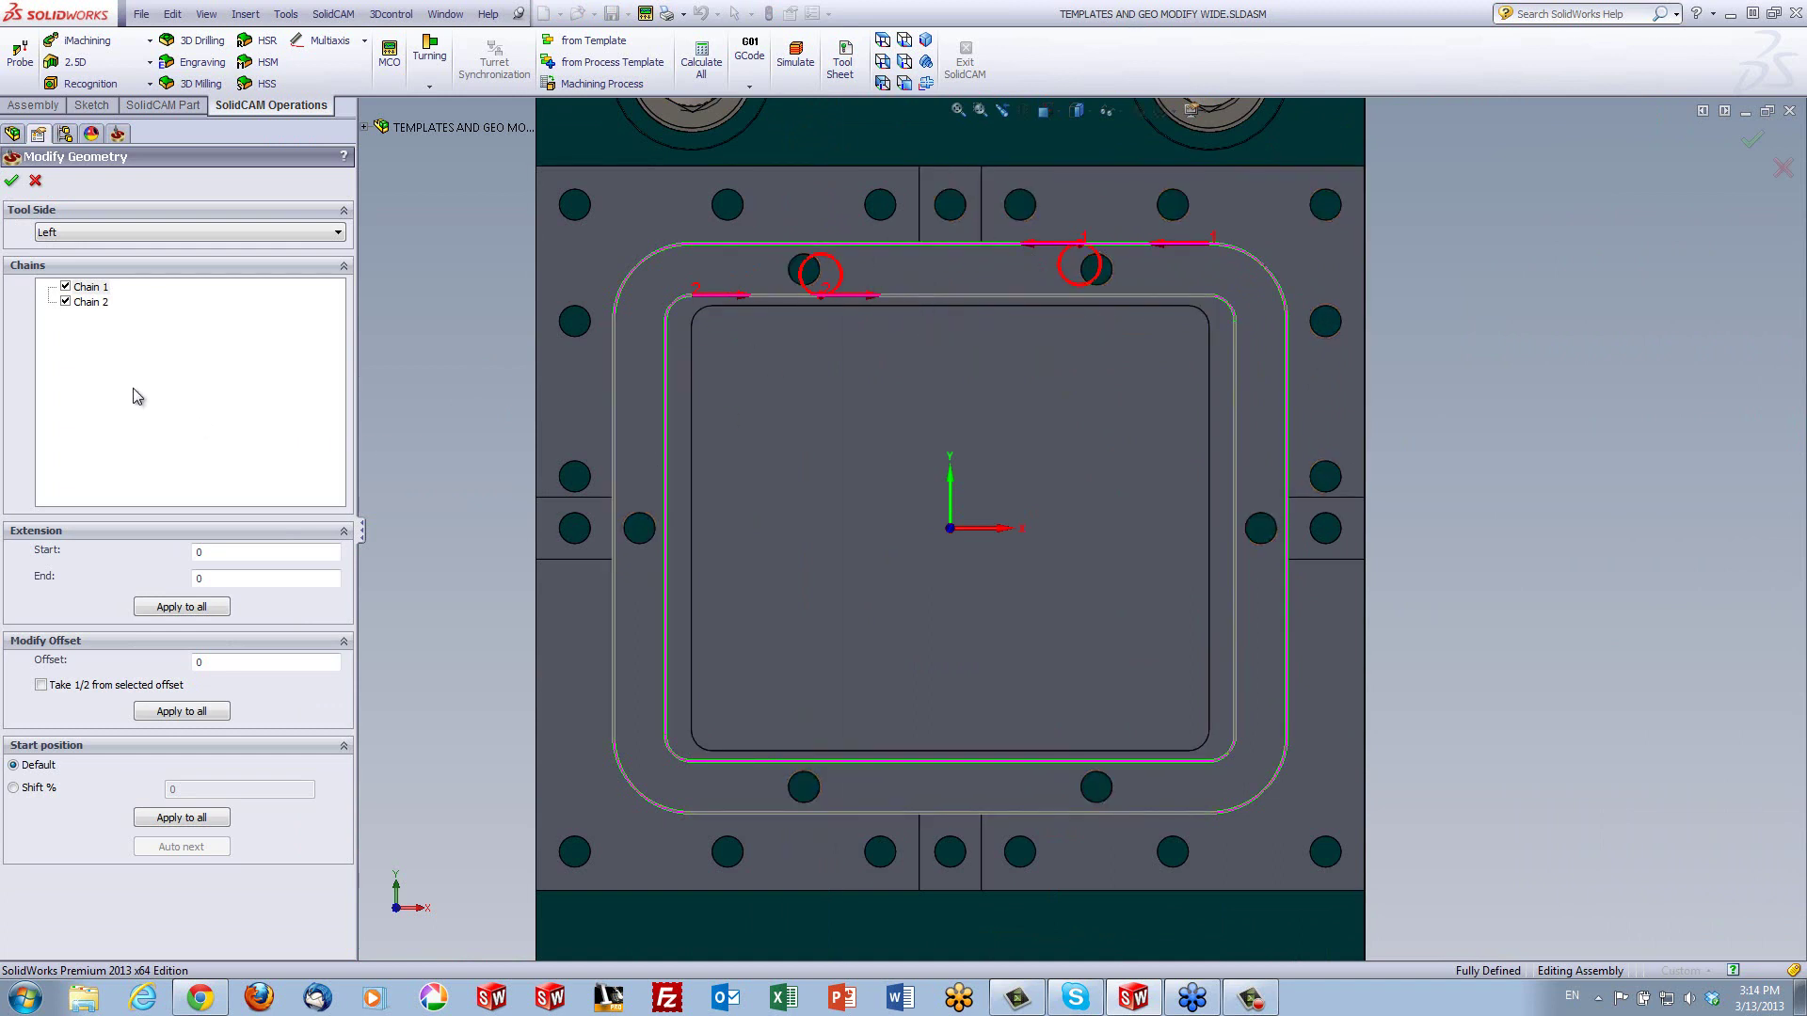
{"action": "left_click", "coordinate": [65, 302]}
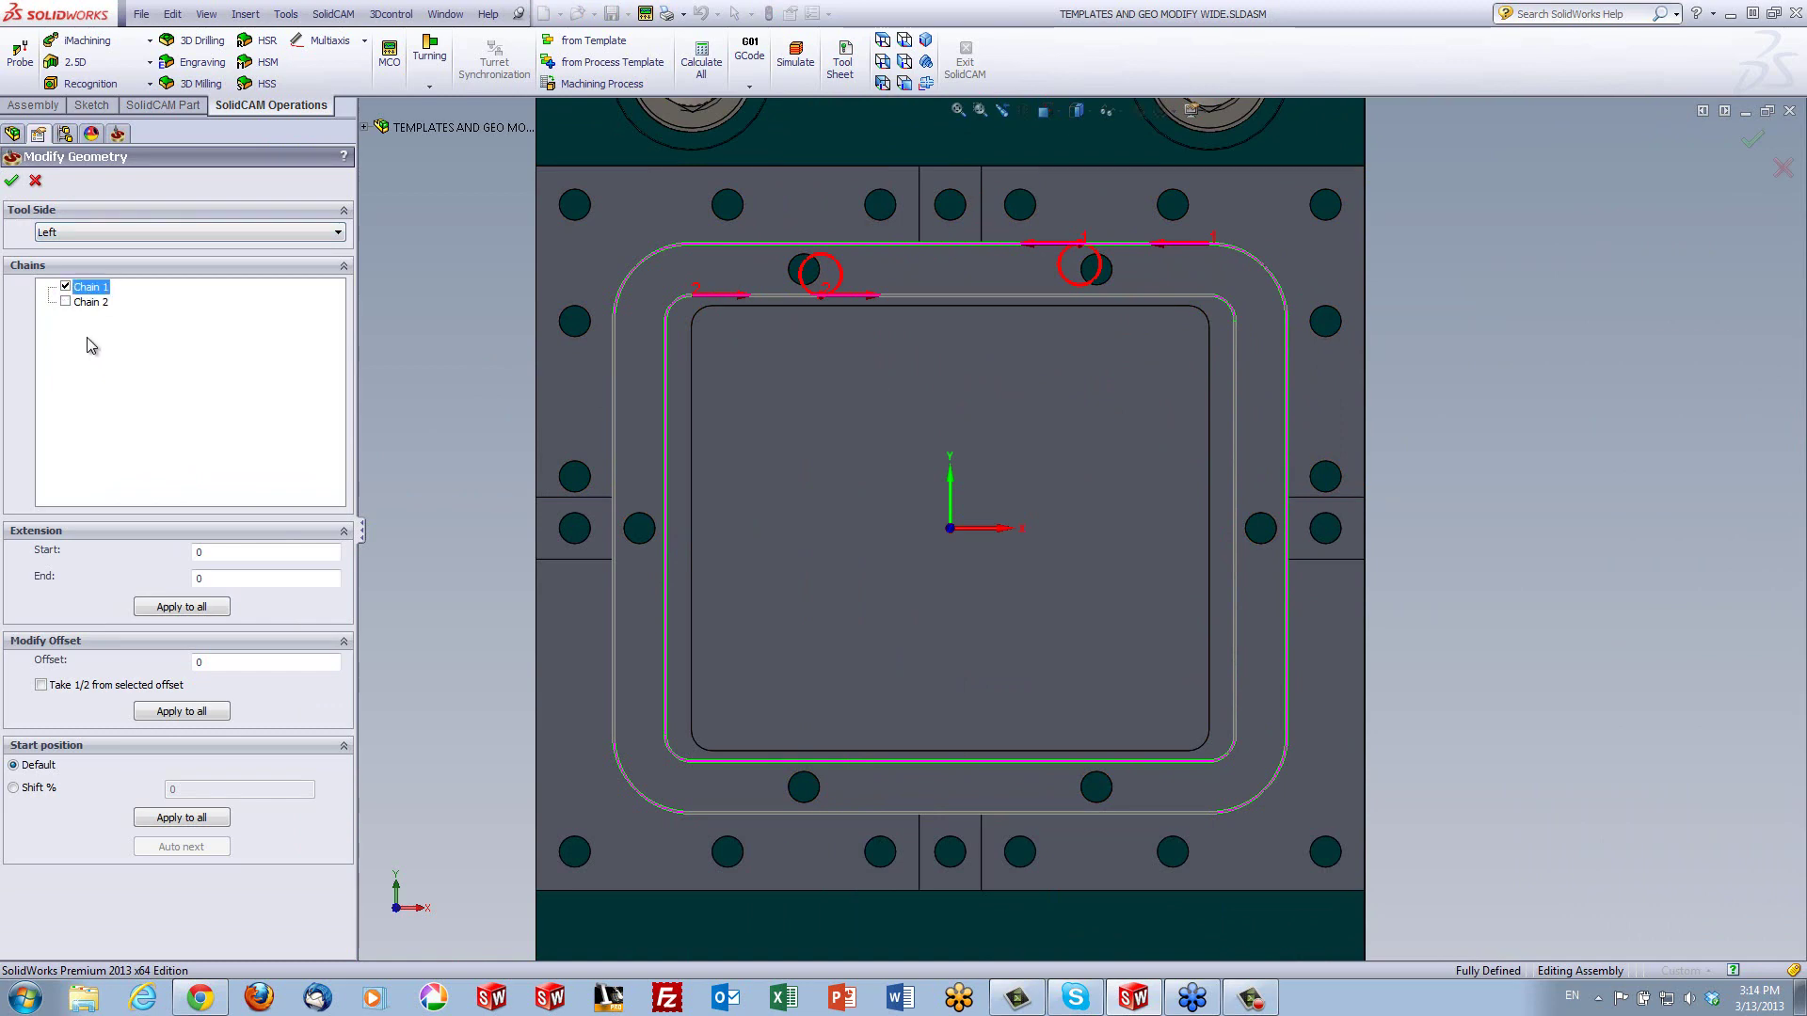
{"action": "left_click", "coordinate": [1628, 386]}
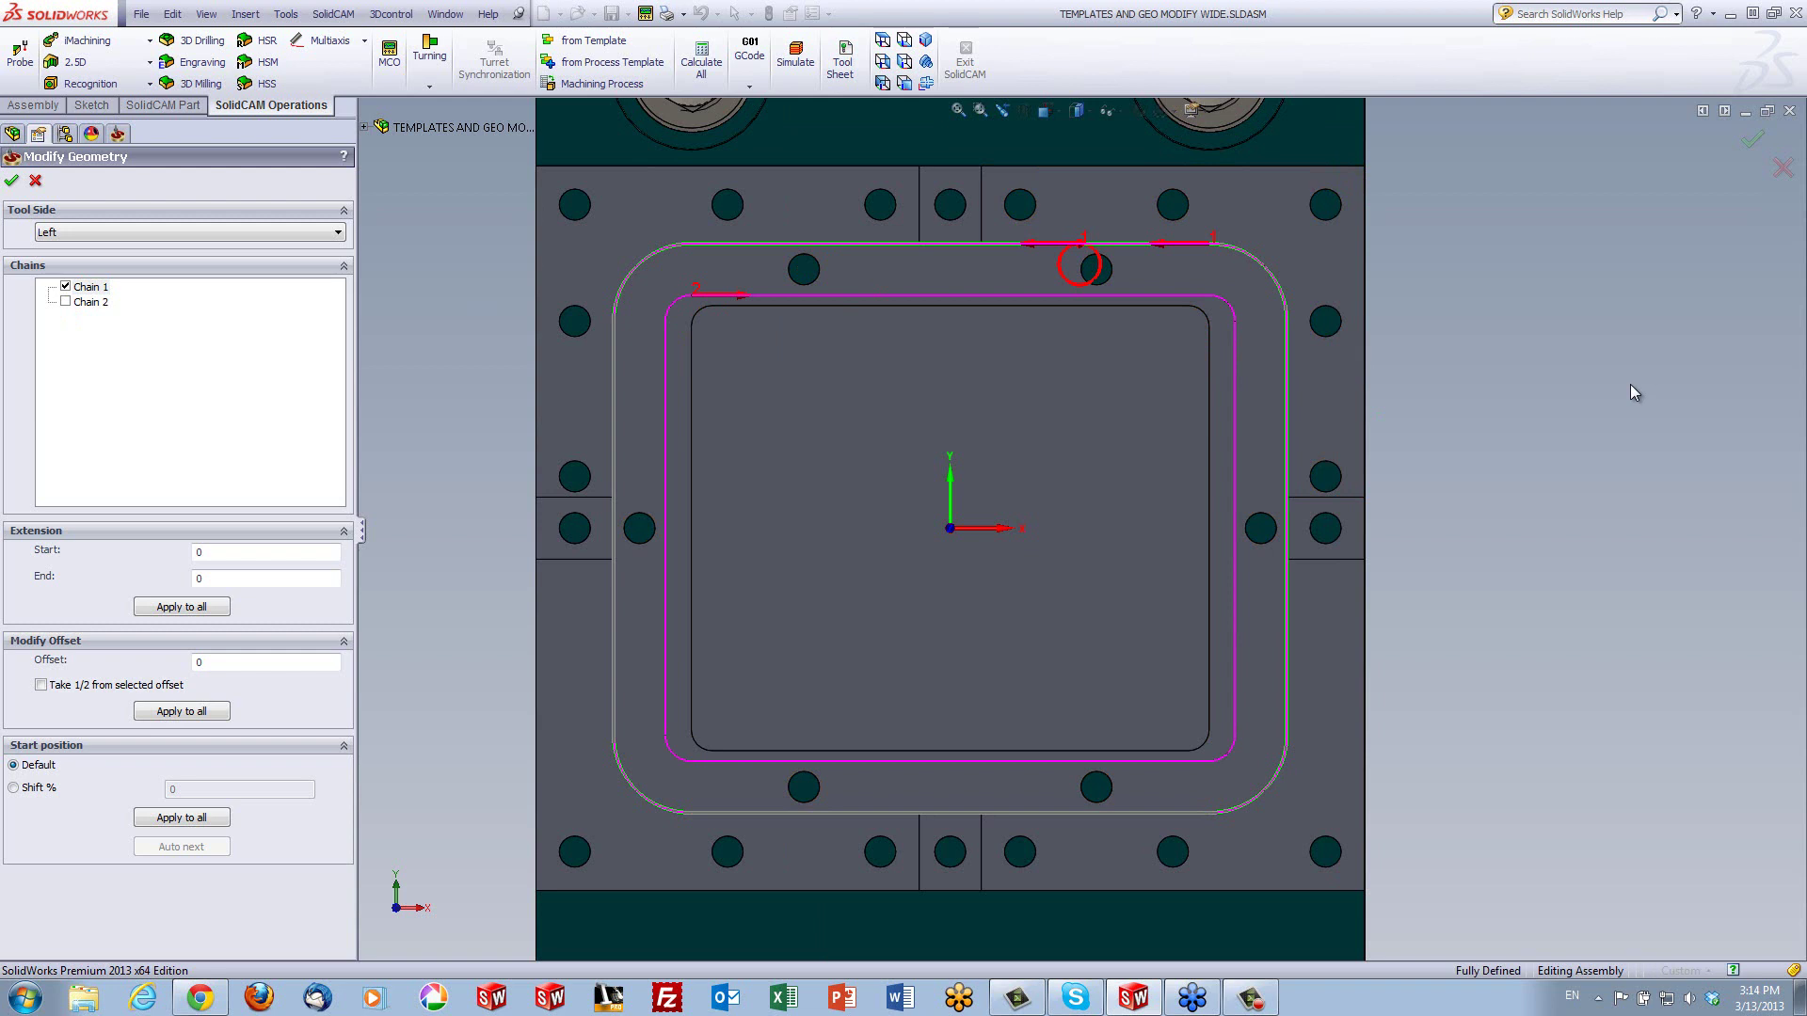
Set the tool side to Center and offset Chain 1 by -5, taking half the distance to the channel's inner edge
{"action": "left_click", "coordinate": [184, 233]}
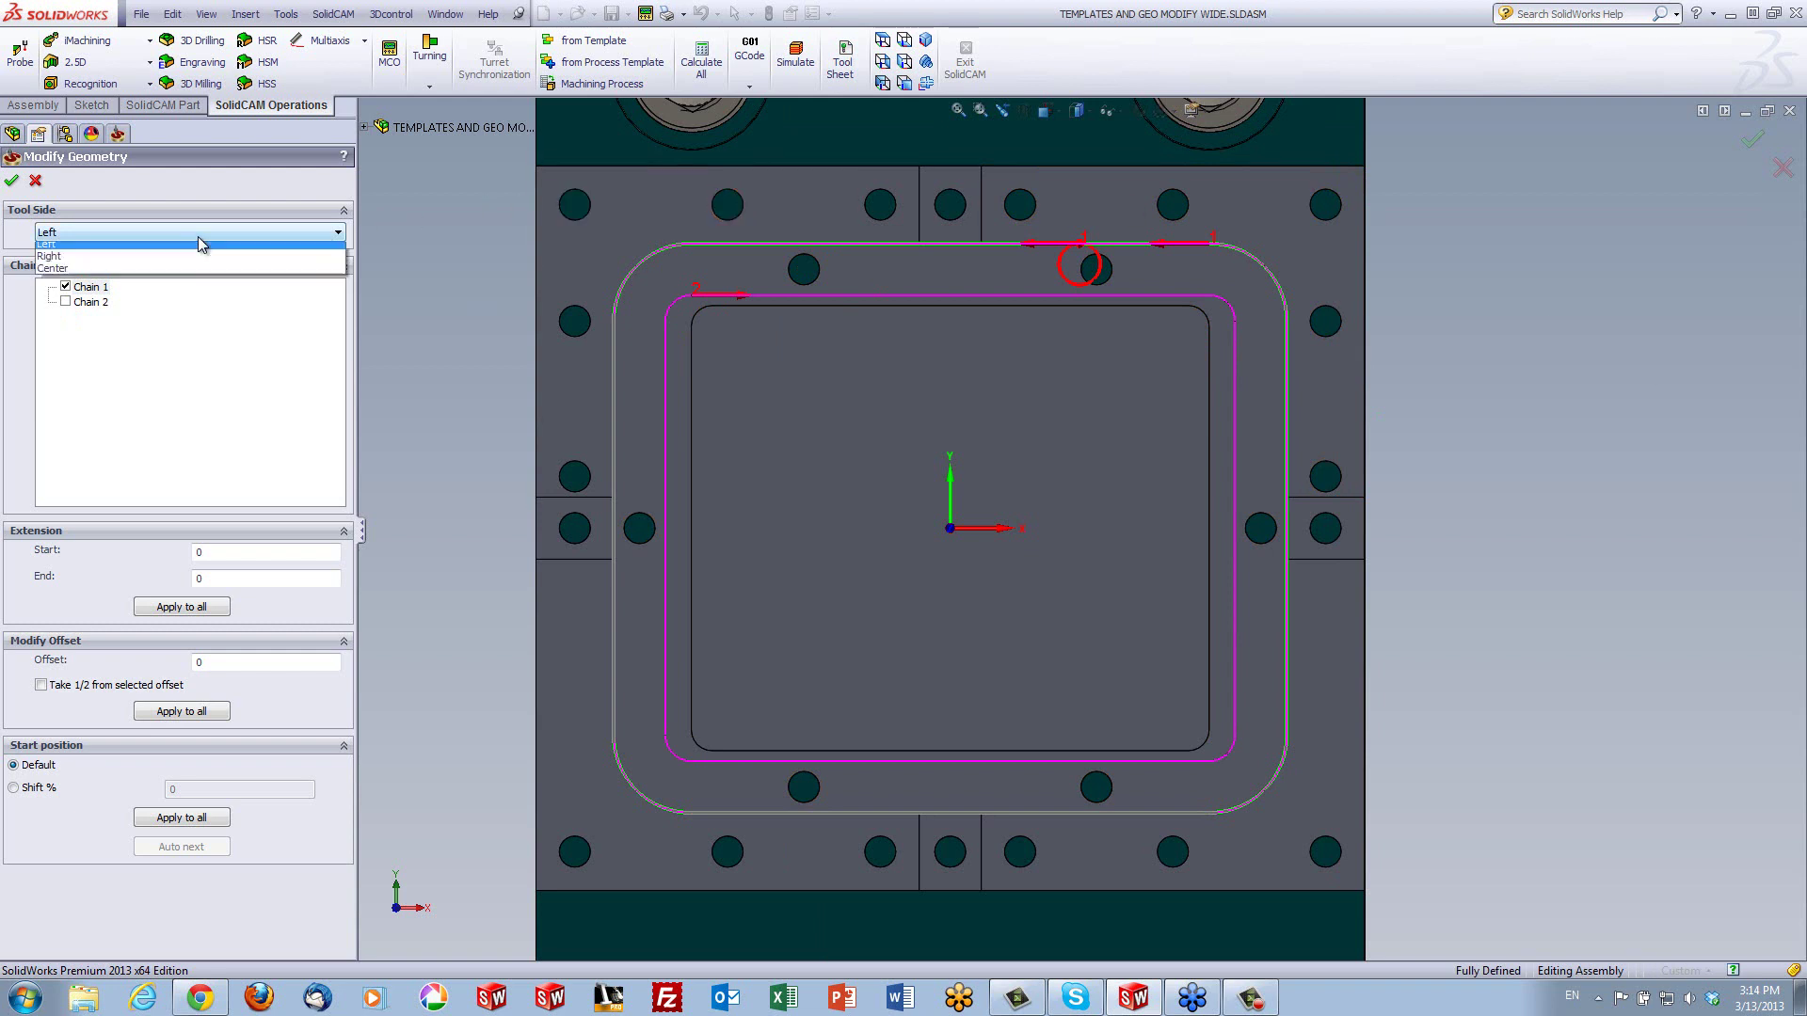
{"action": "left_click", "coordinate": [132, 274]}
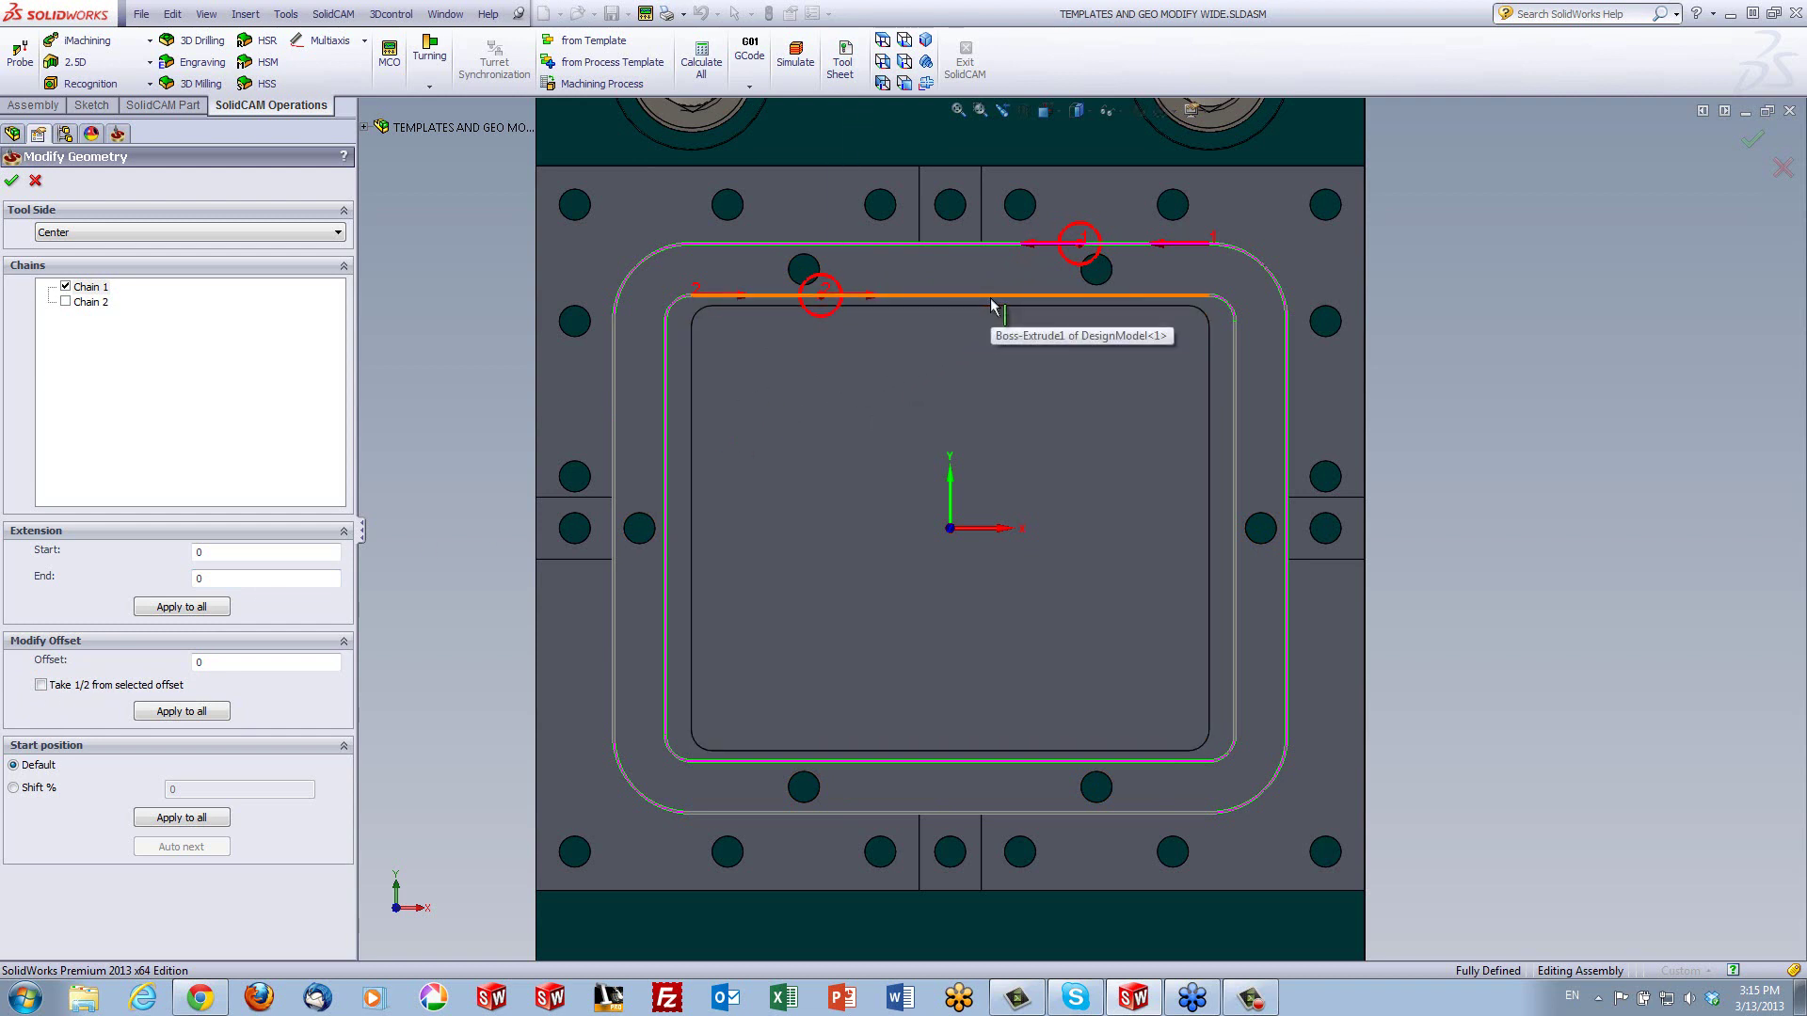
{"action": "left_click", "coordinate": [41, 687]}
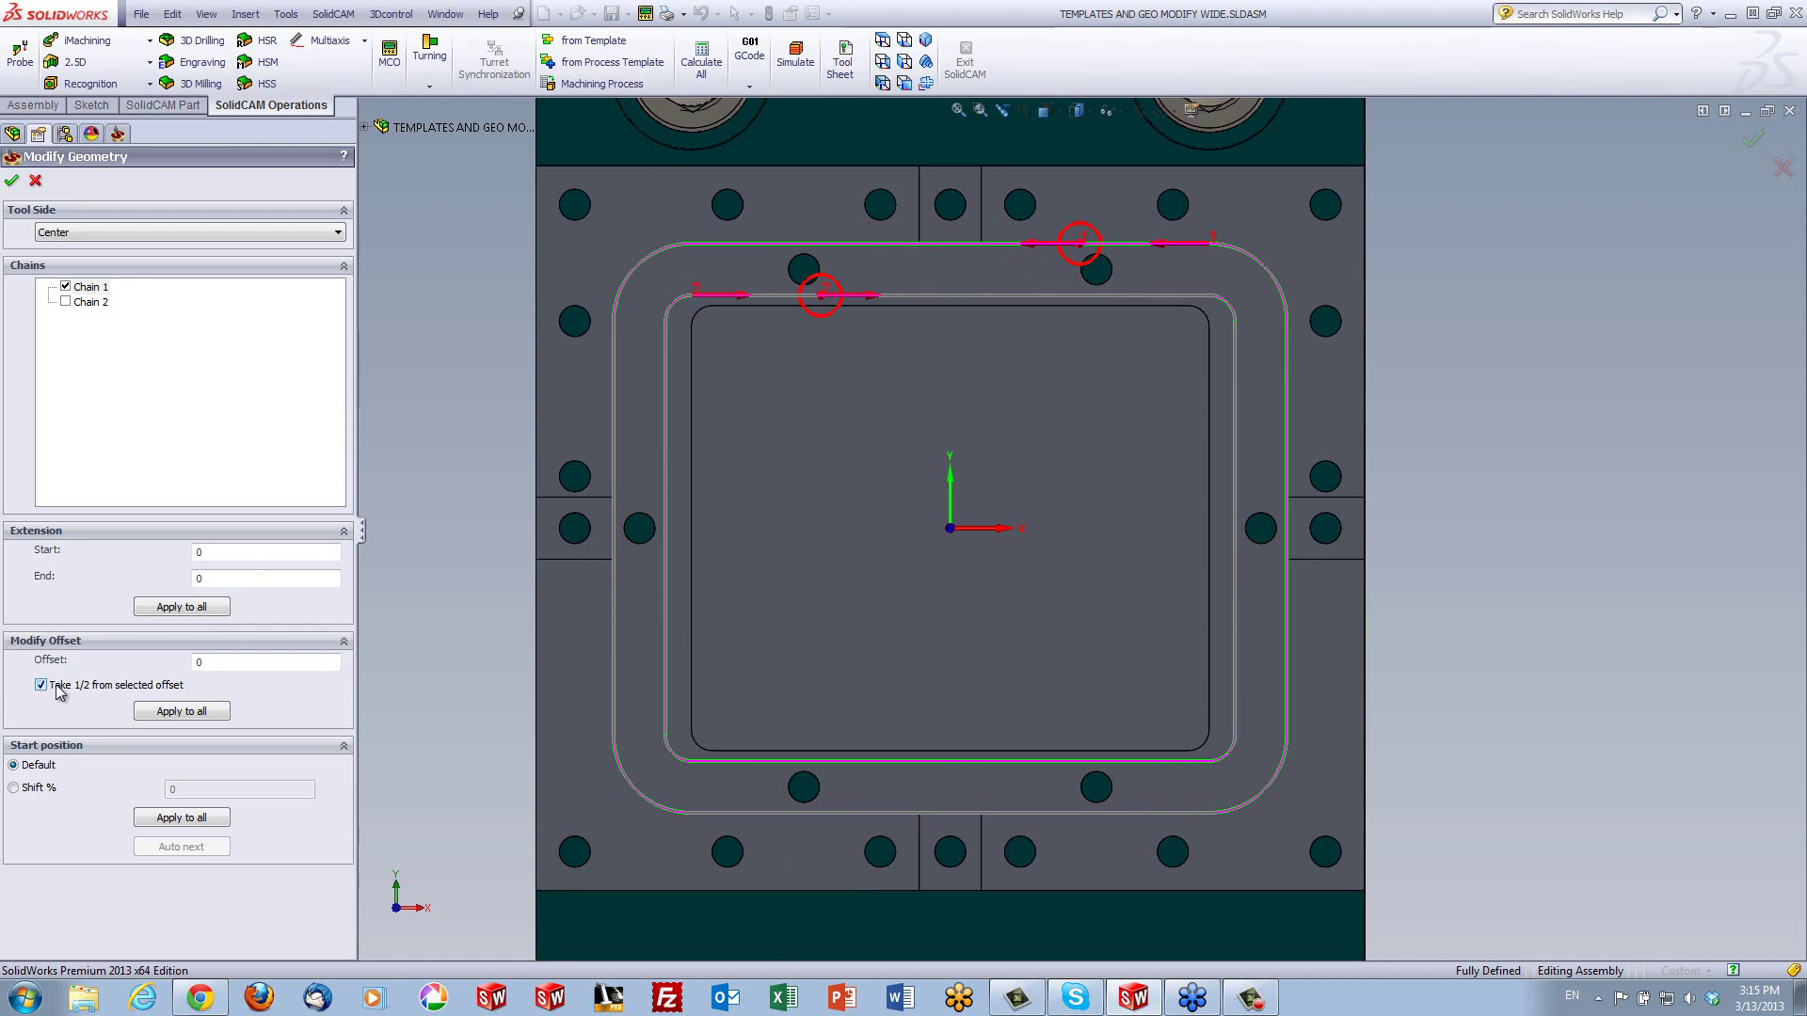
{"action": "left_click", "coordinate": [226, 659]}
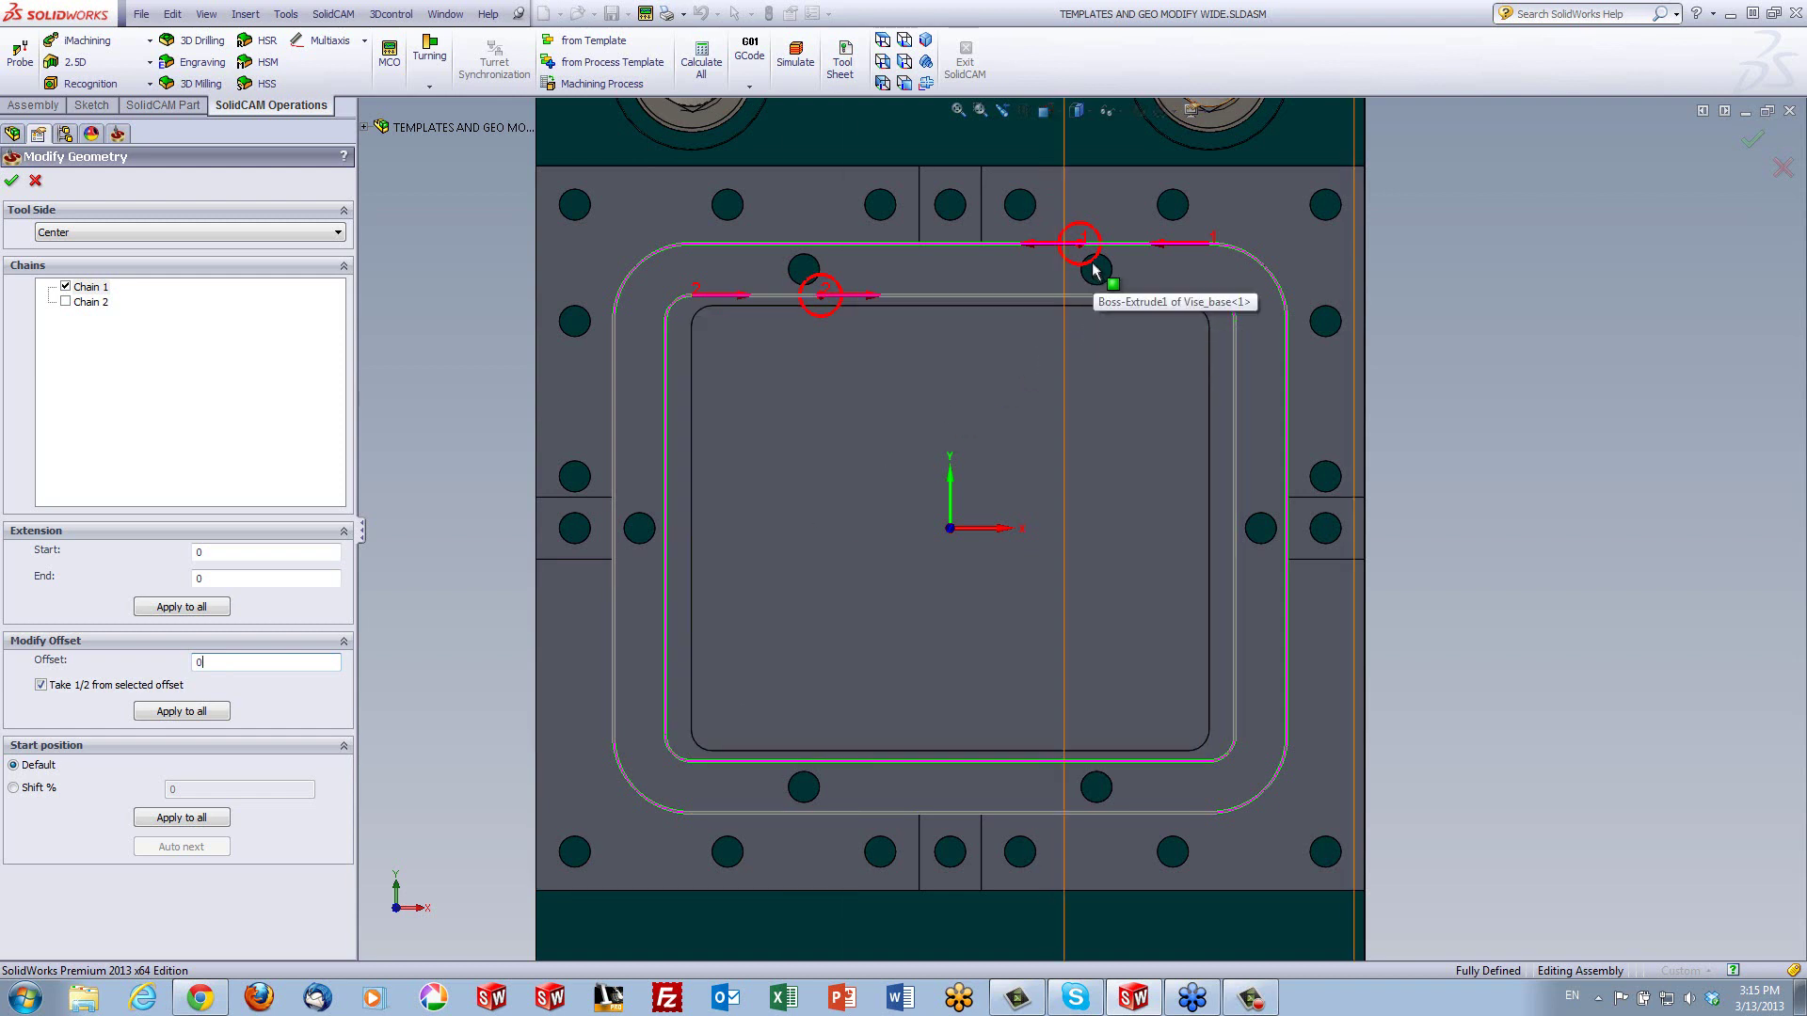
{"action": "type", "text": "-5"}
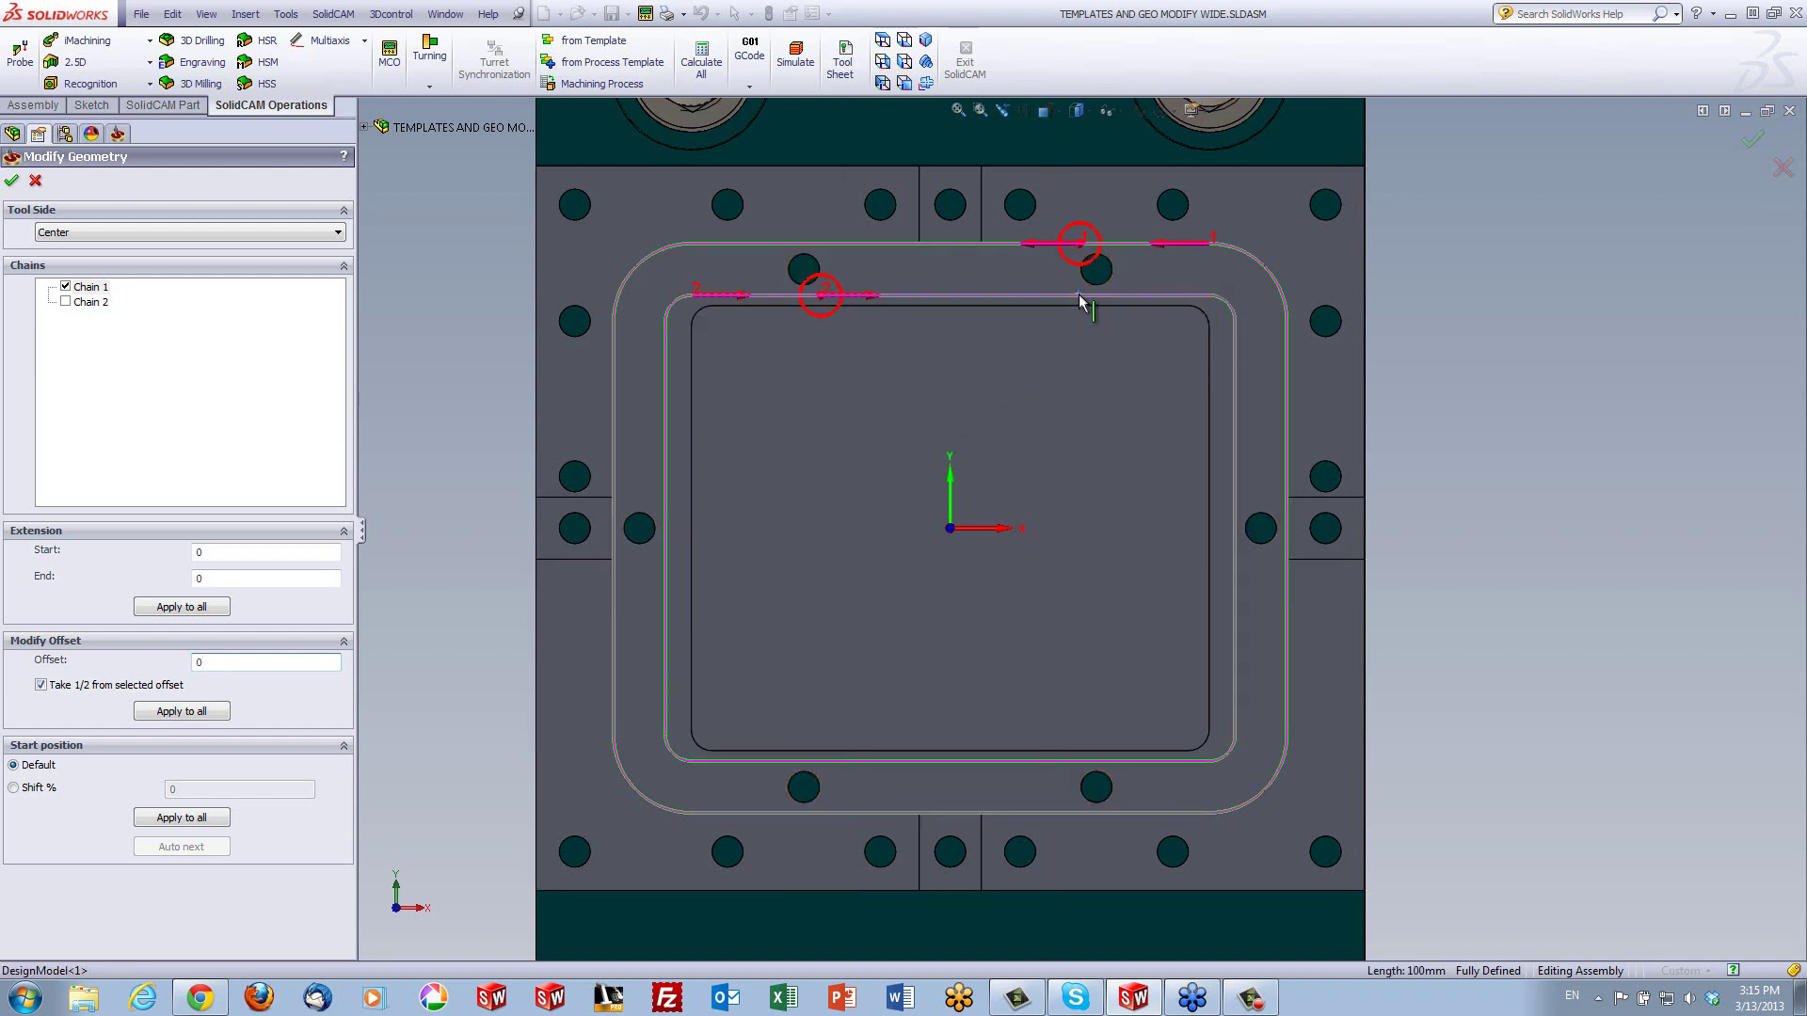
{"action": "left_click", "coordinate": [1080, 298]}
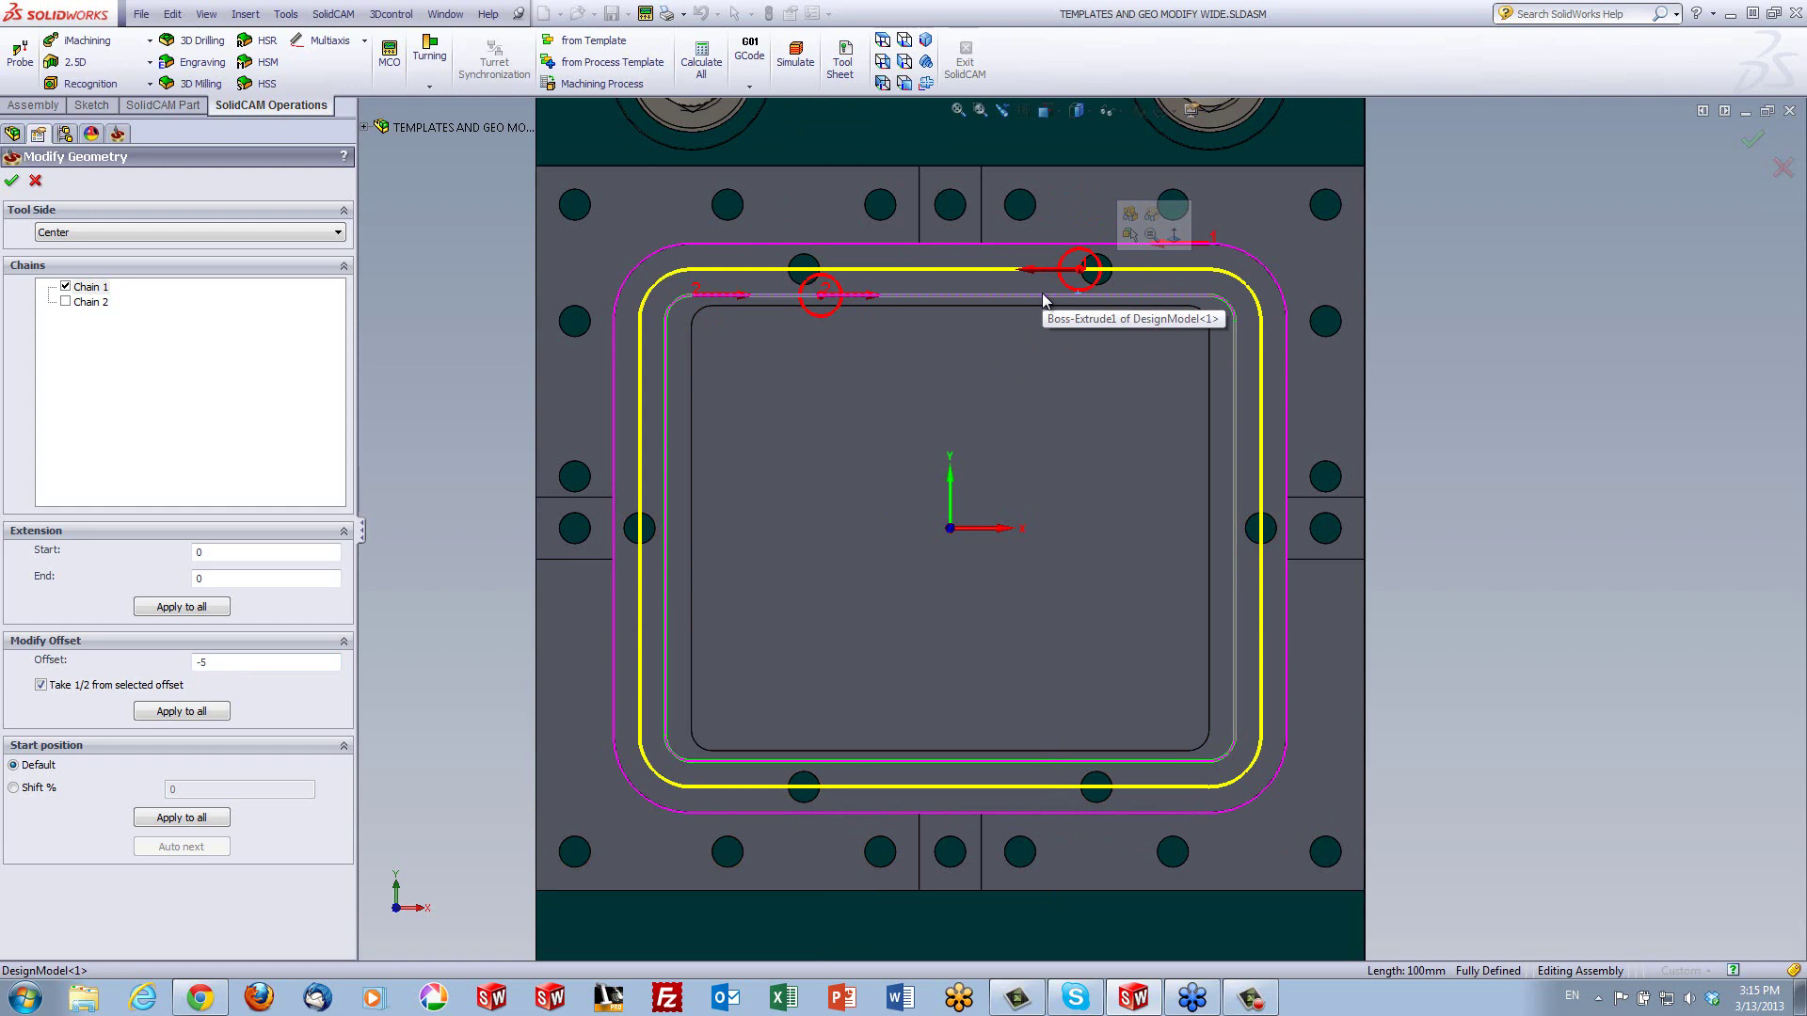
{"action": "left_click", "coordinate": [13, 182]}
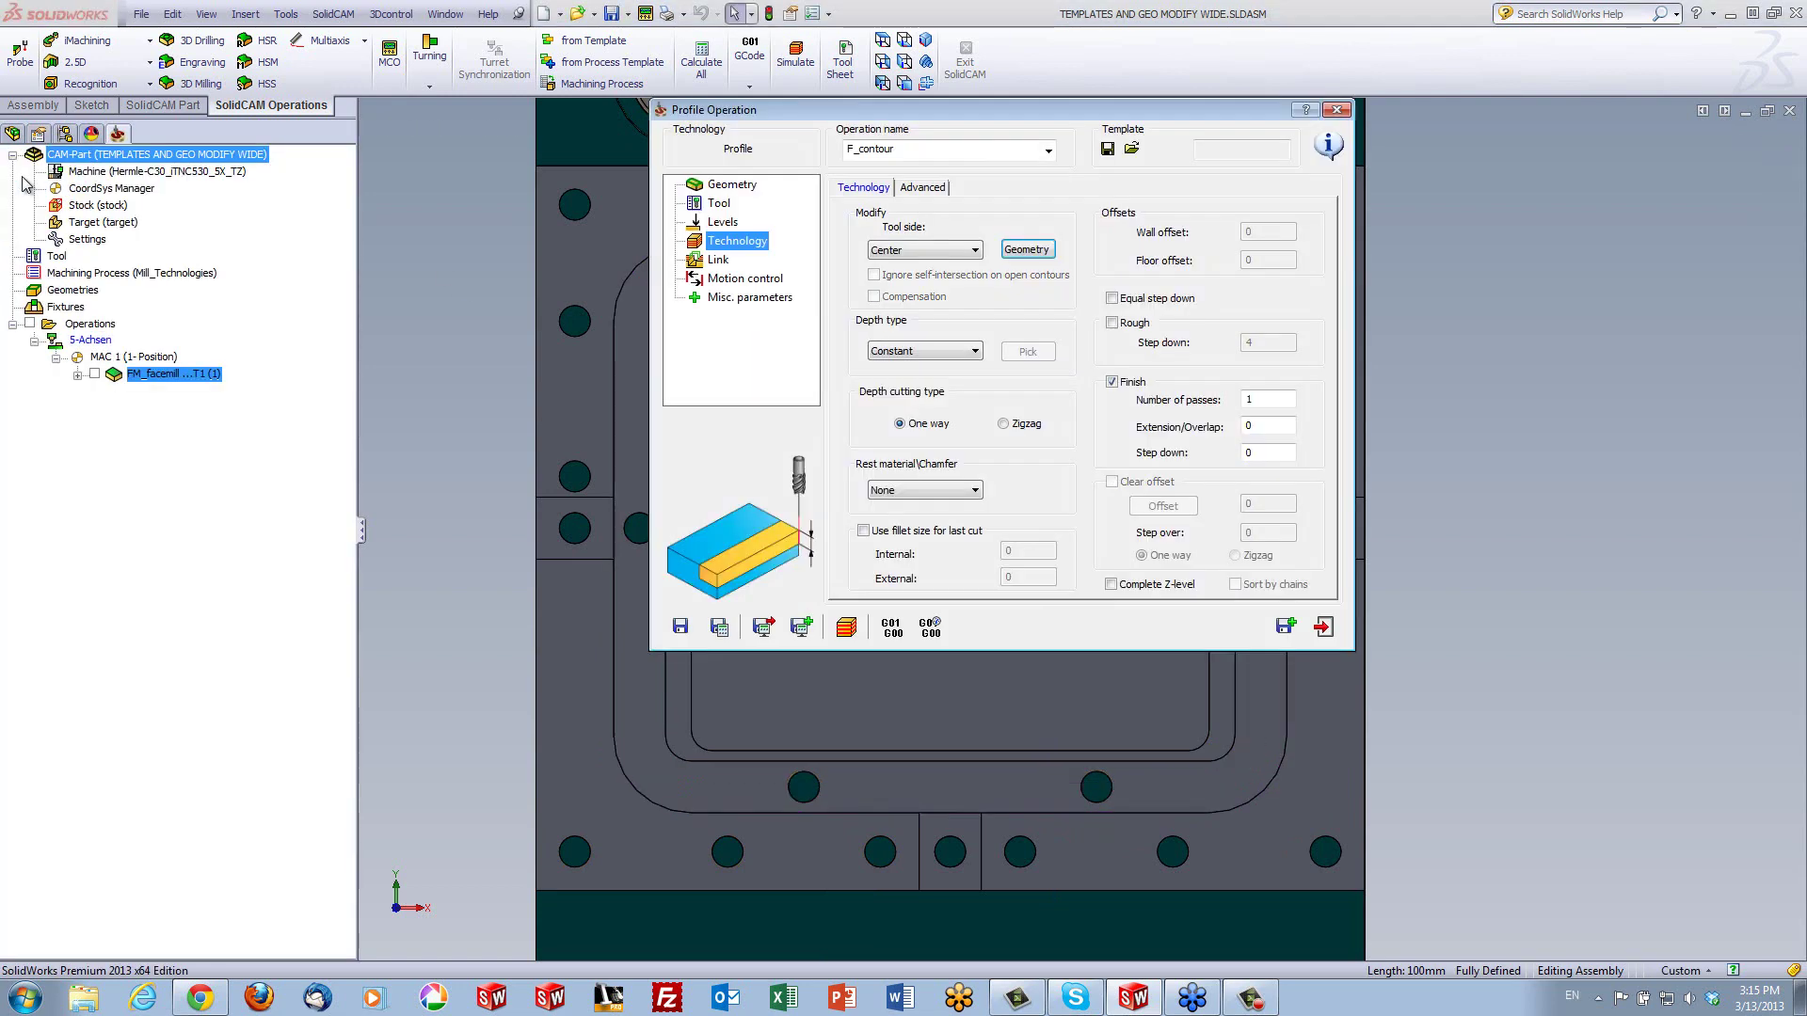
{"action": "left_click", "coordinate": [1055, 250]}
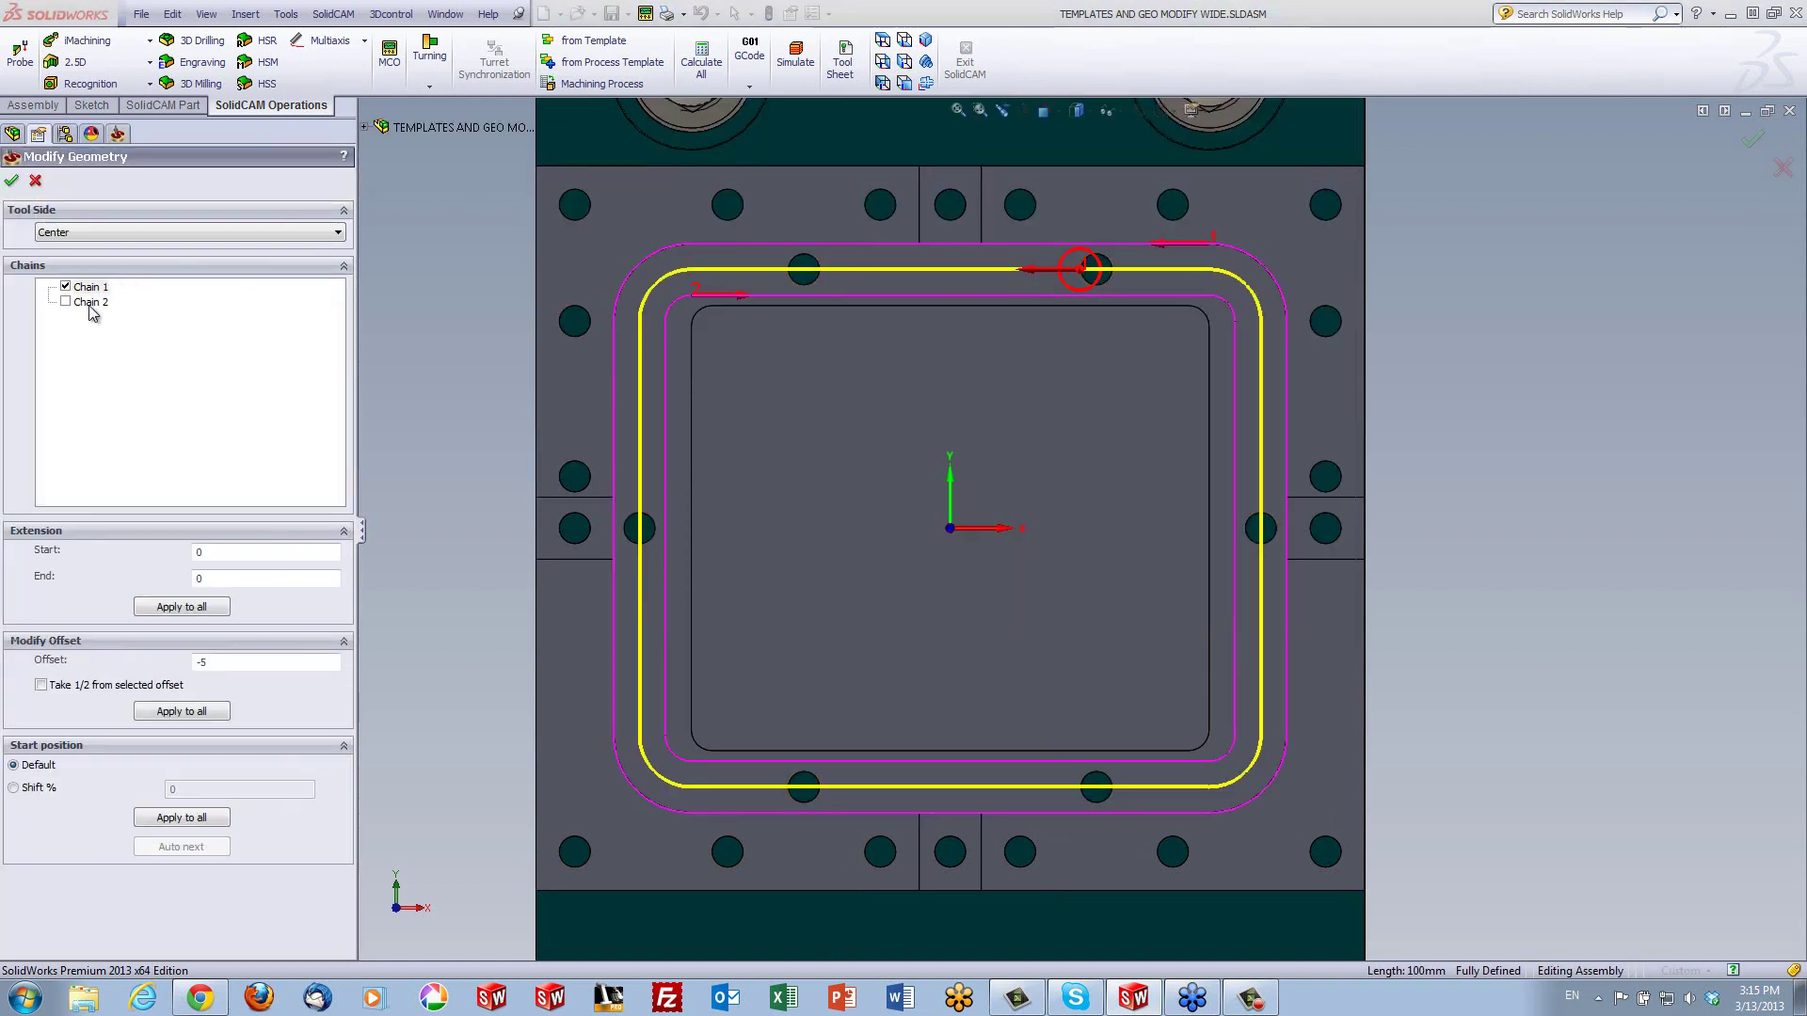
{"action": "left_click", "coordinate": [37, 183]}
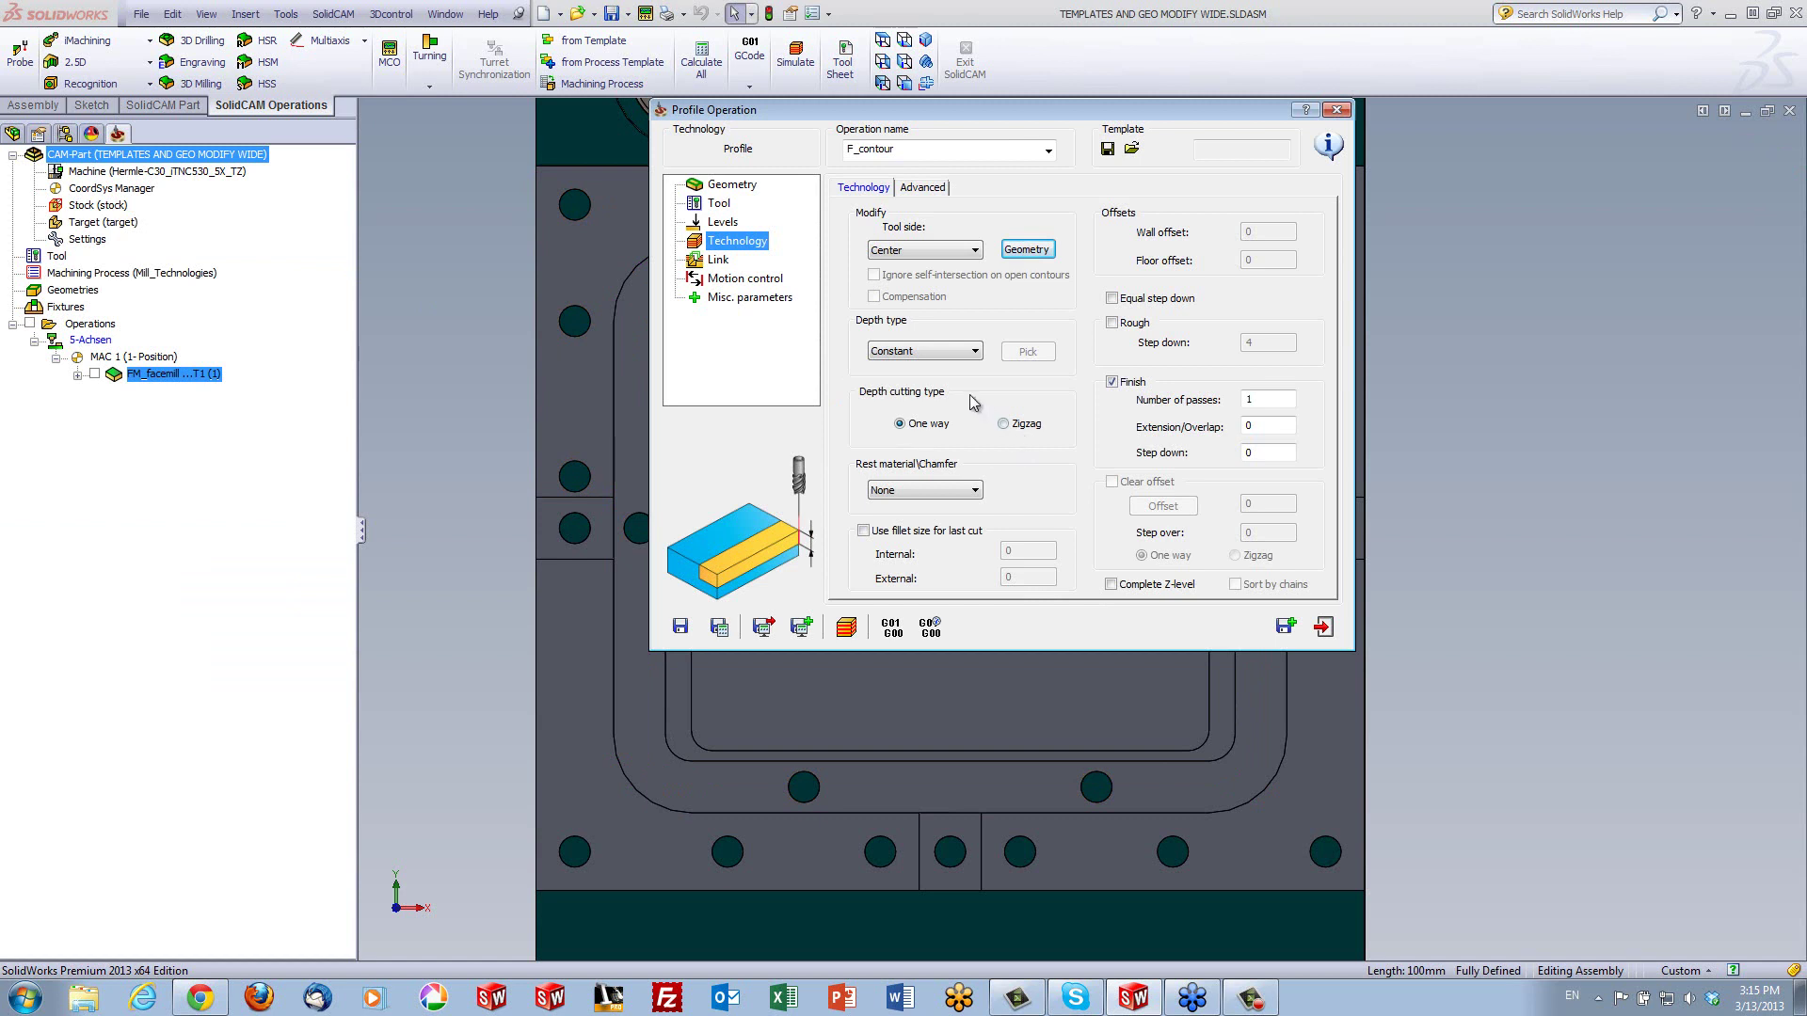
Set the profile operation's depth type to Helical and the finish step down to 3
{"action": "left_click", "coordinate": [896, 356]}
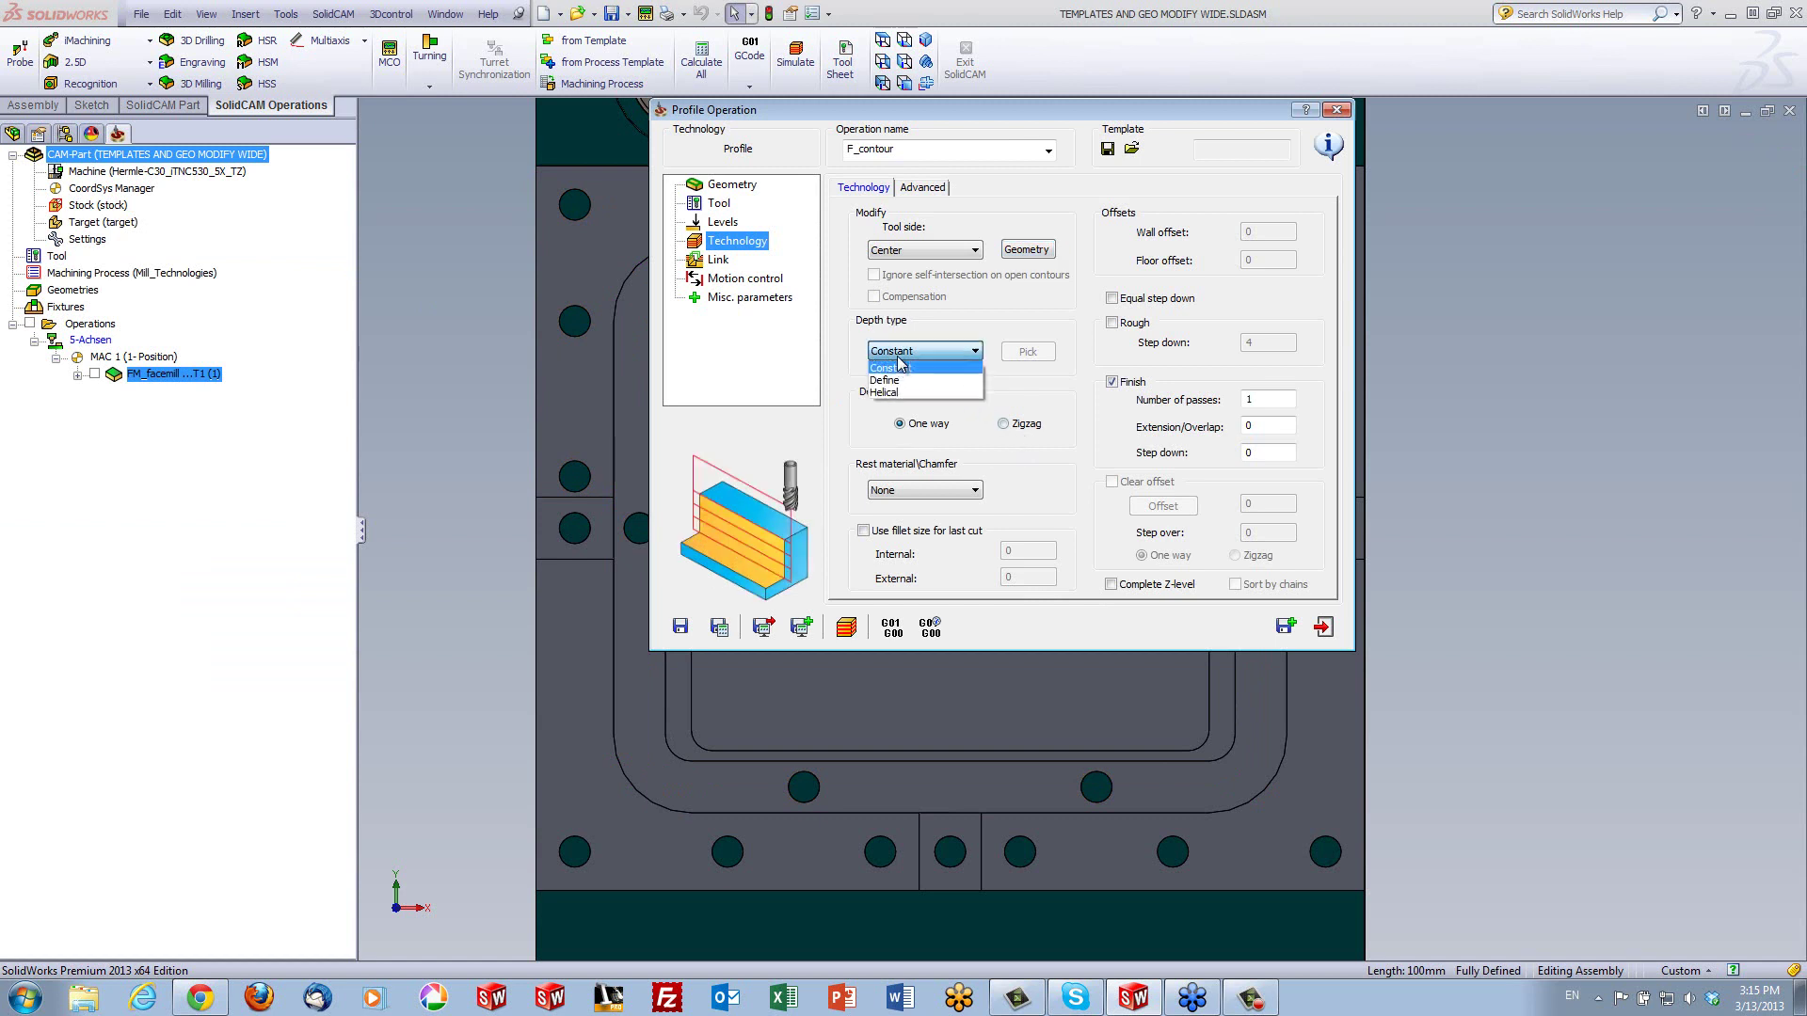
{"action": "left_click", "coordinate": [919, 392]}
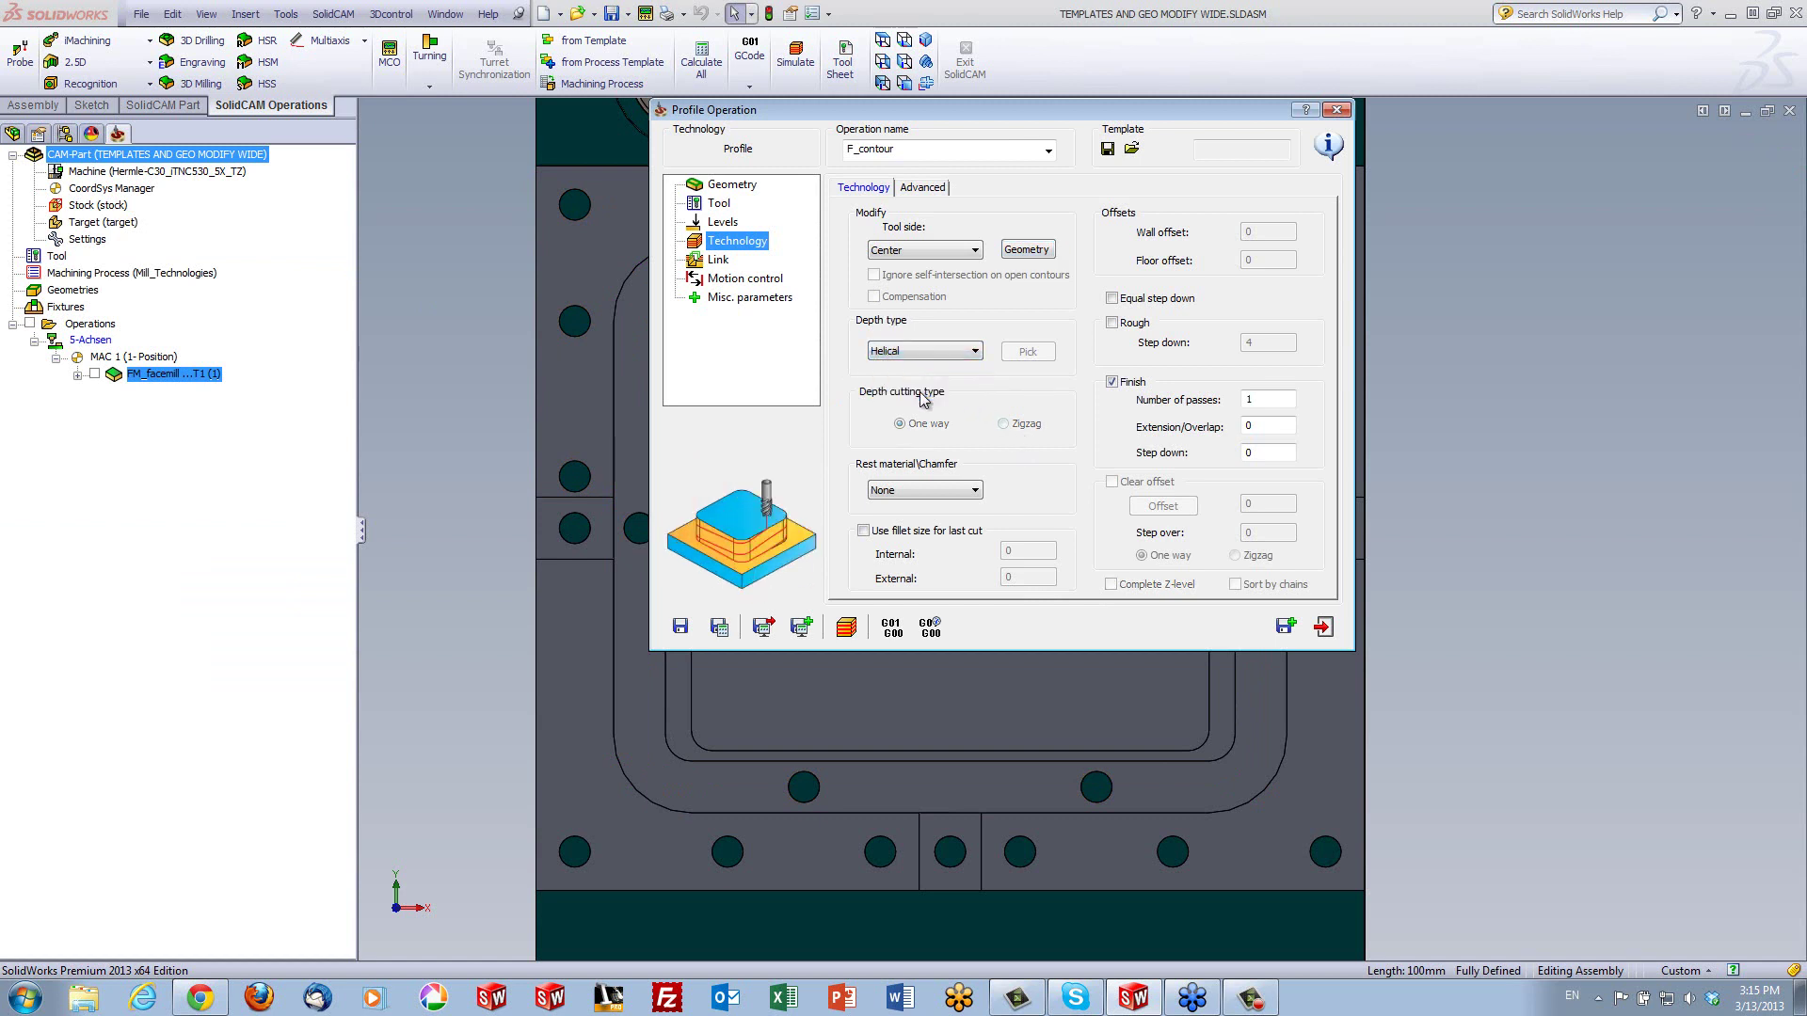
{"action": "left_click", "coordinate": [1245, 455]}
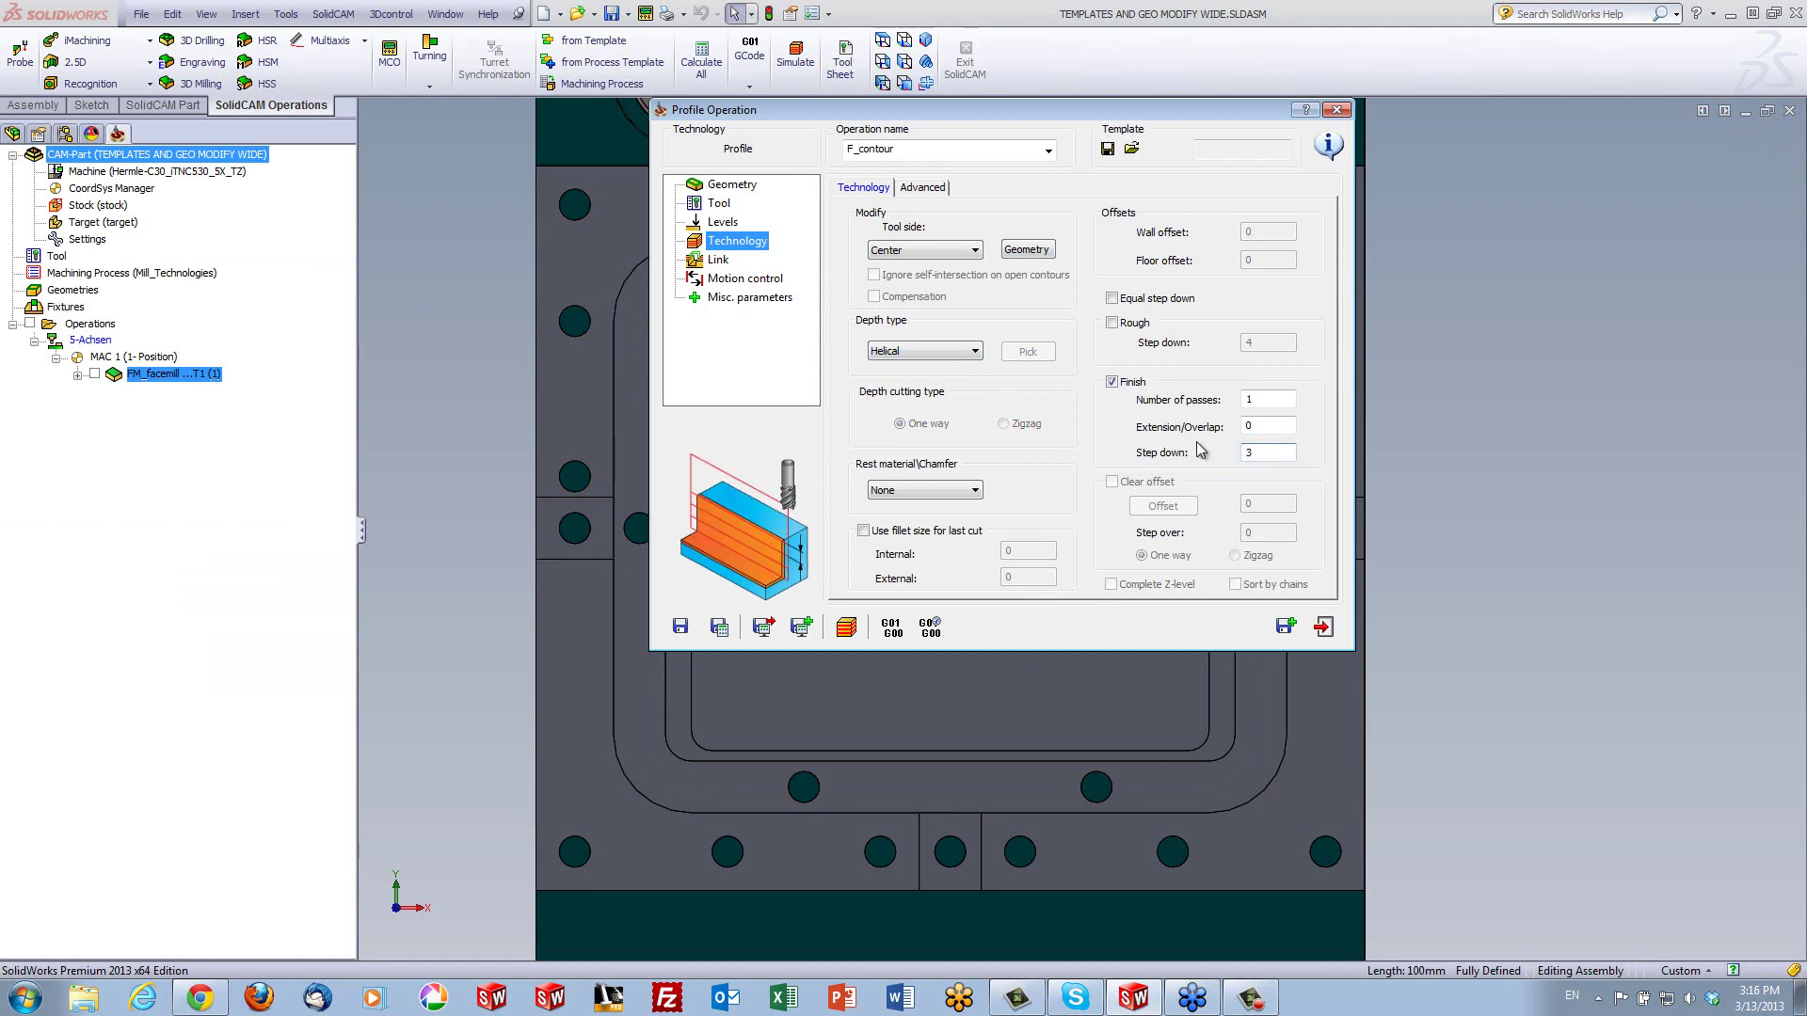
Save and calculate the helical channel profile operation, and run its SolidVerify material removal simulation
{"action": "left_click", "coordinate": [719, 627]}
{"action": "left_click", "coordinate": [847, 629]}
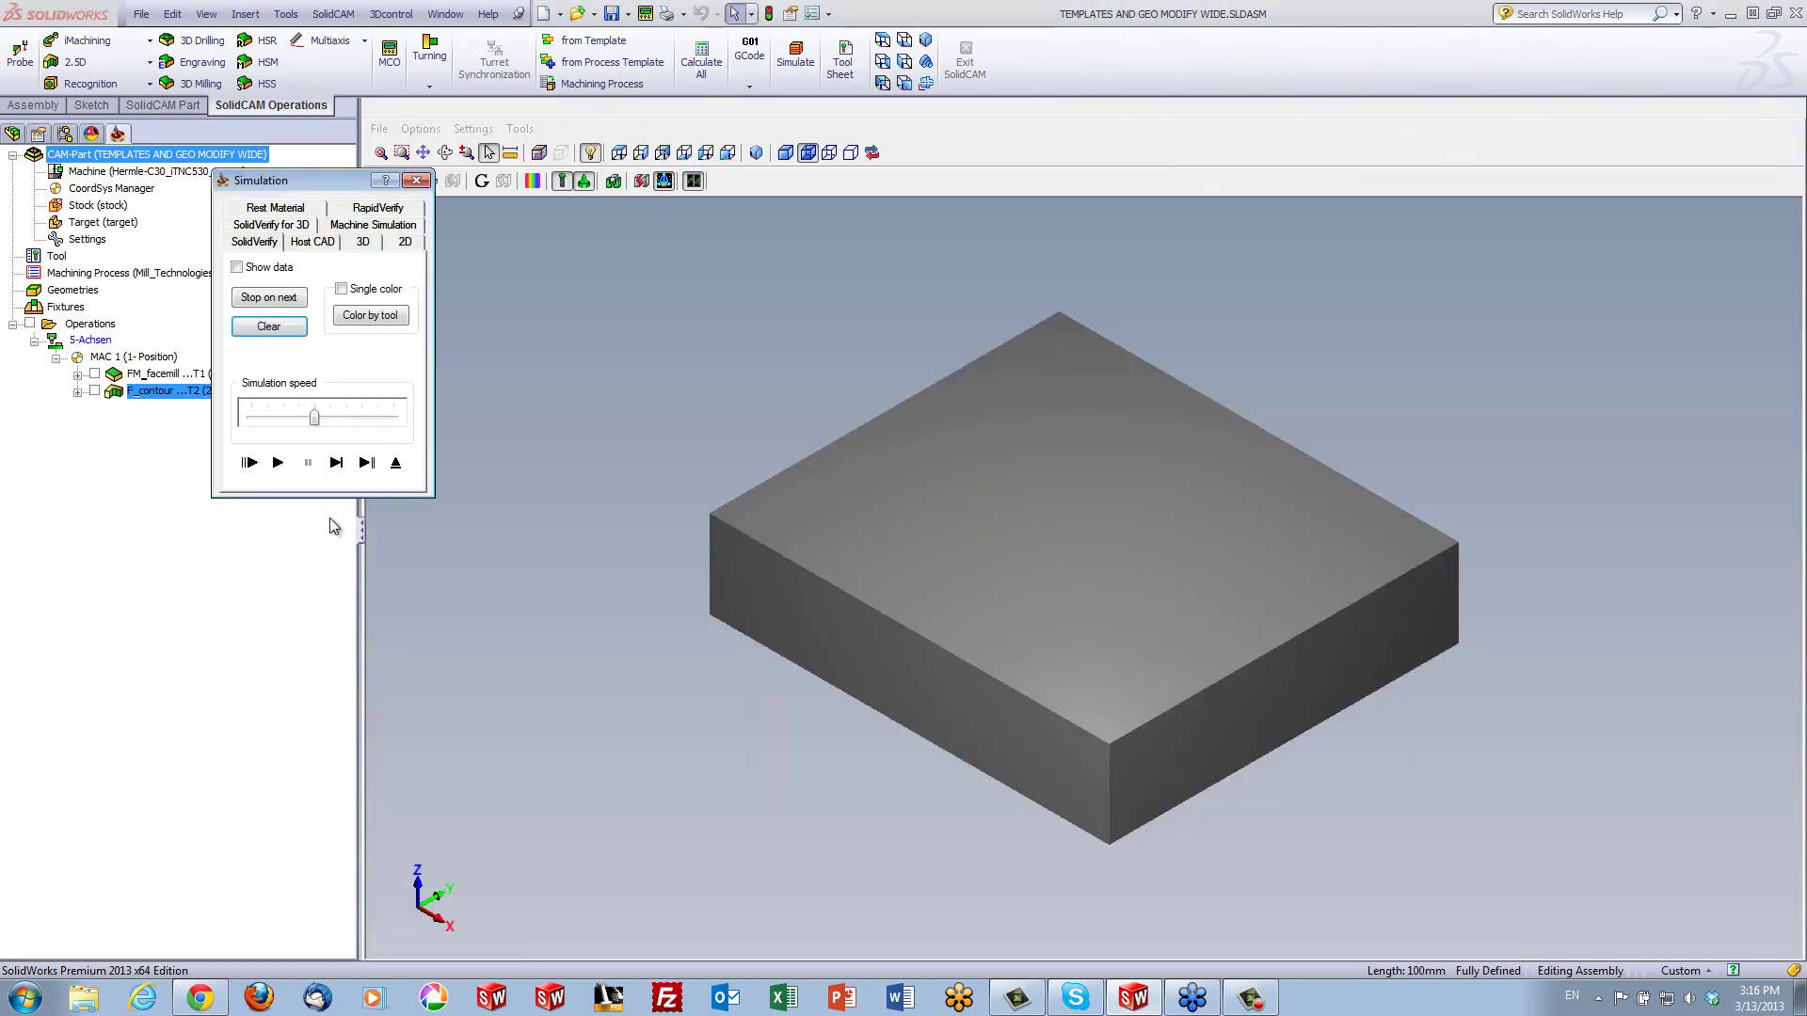
{"action": "left_click", "coordinate": [336, 462]}
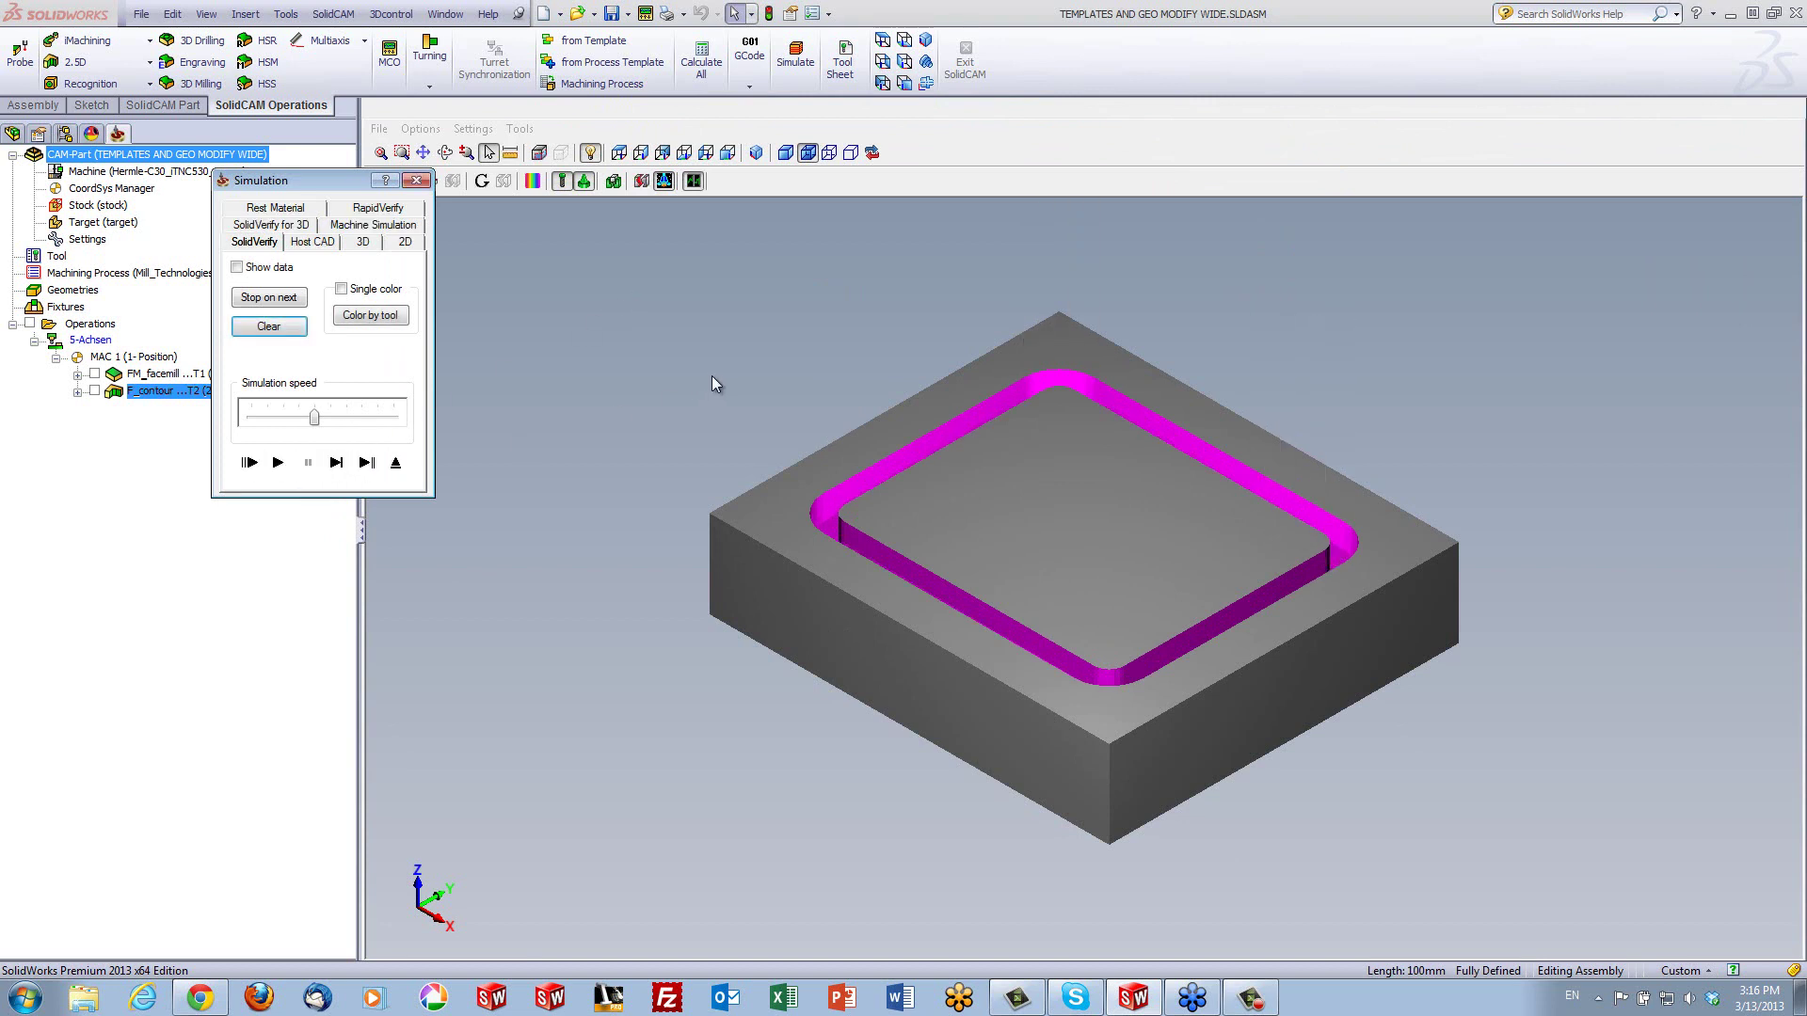
Simulate the helical profile in Host CAD, advancing the tool move by move around the channel
{"action": "left_click", "coordinate": [315, 242]}
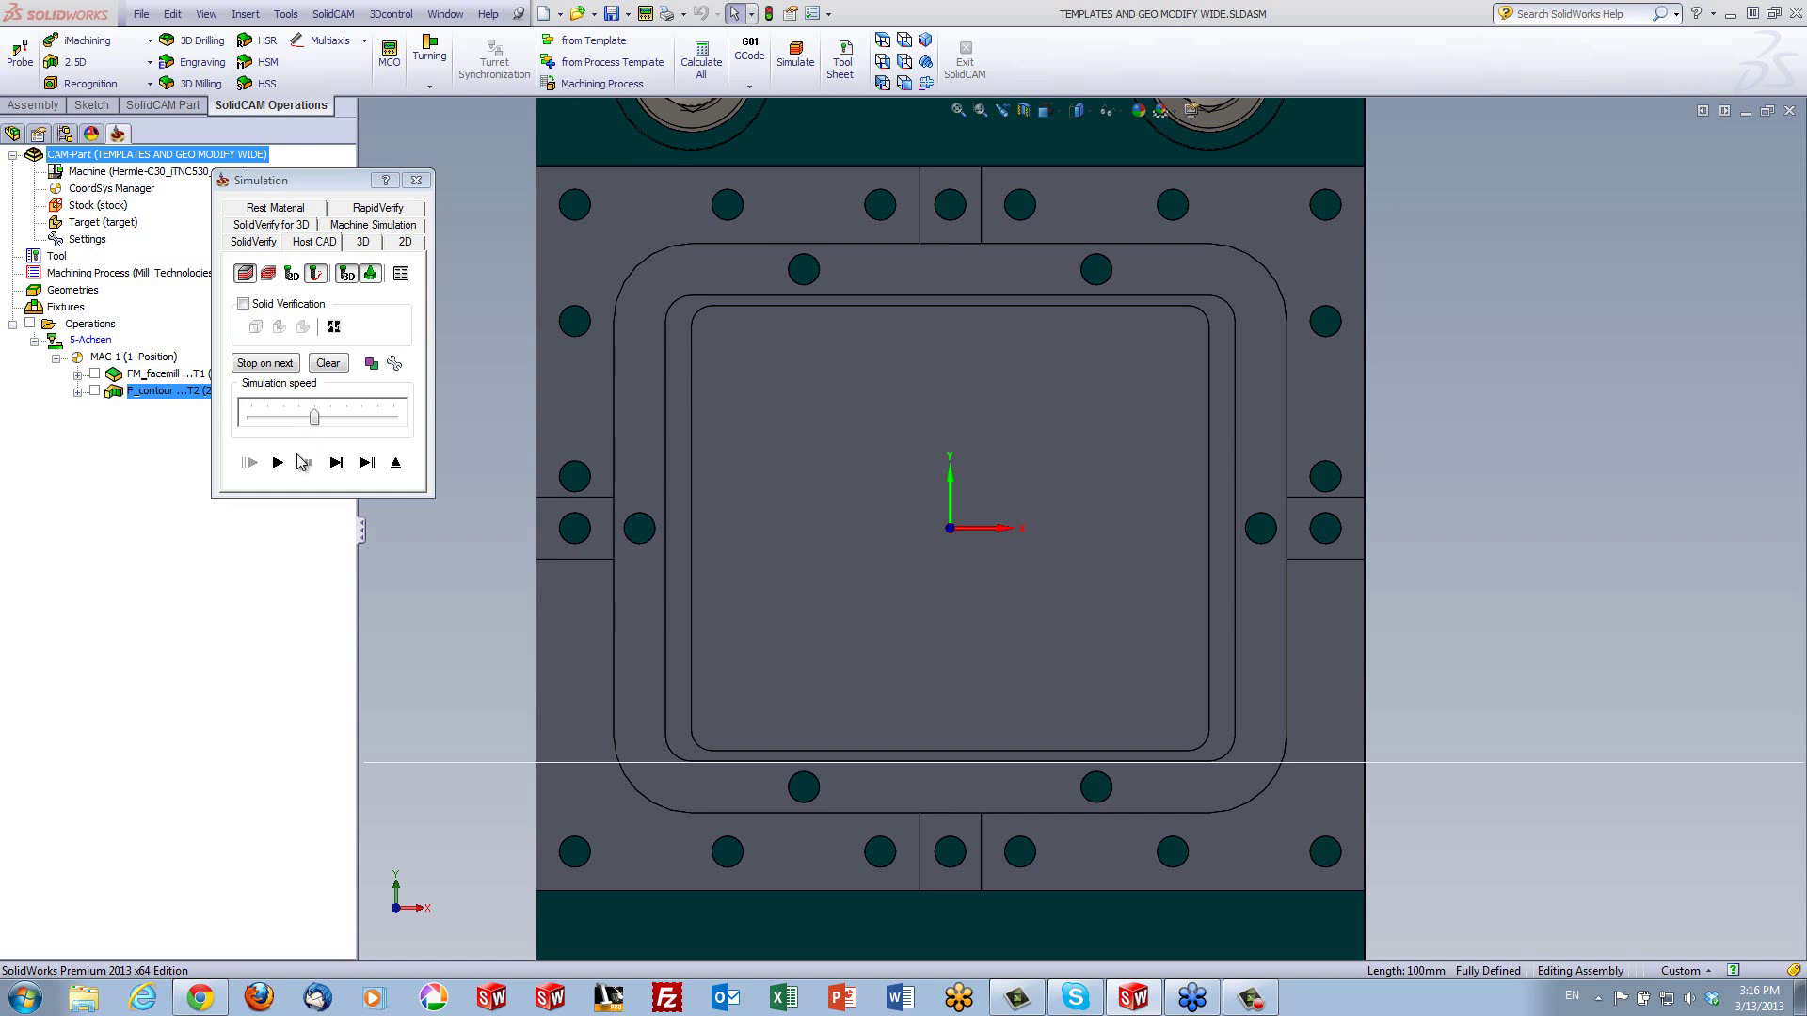
{"action": "left_click", "coordinate": [336, 464]}
{"action": "left_click", "coordinate": [336, 464]}
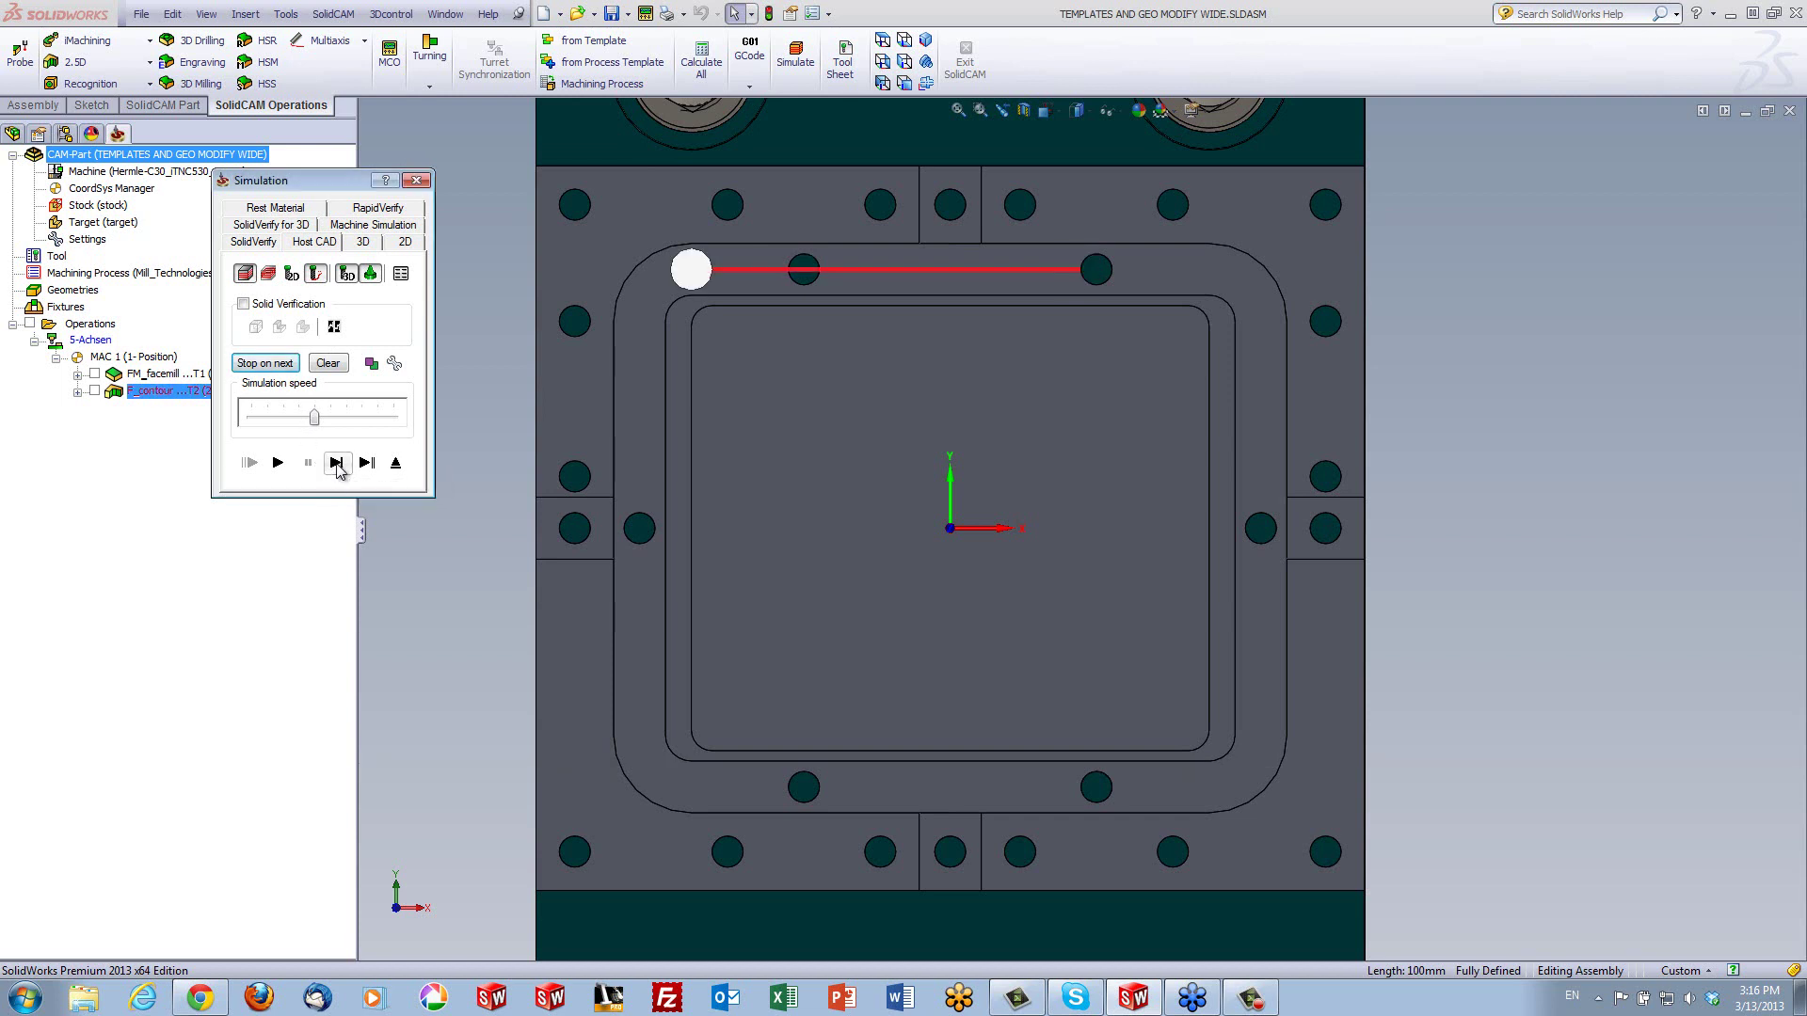
{"action": "left_click", "coordinate": [336, 464]}
{"action": "left_click", "coordinate": [336, 464]}
{"action": "left_click", "coordinate": [336, 464]}
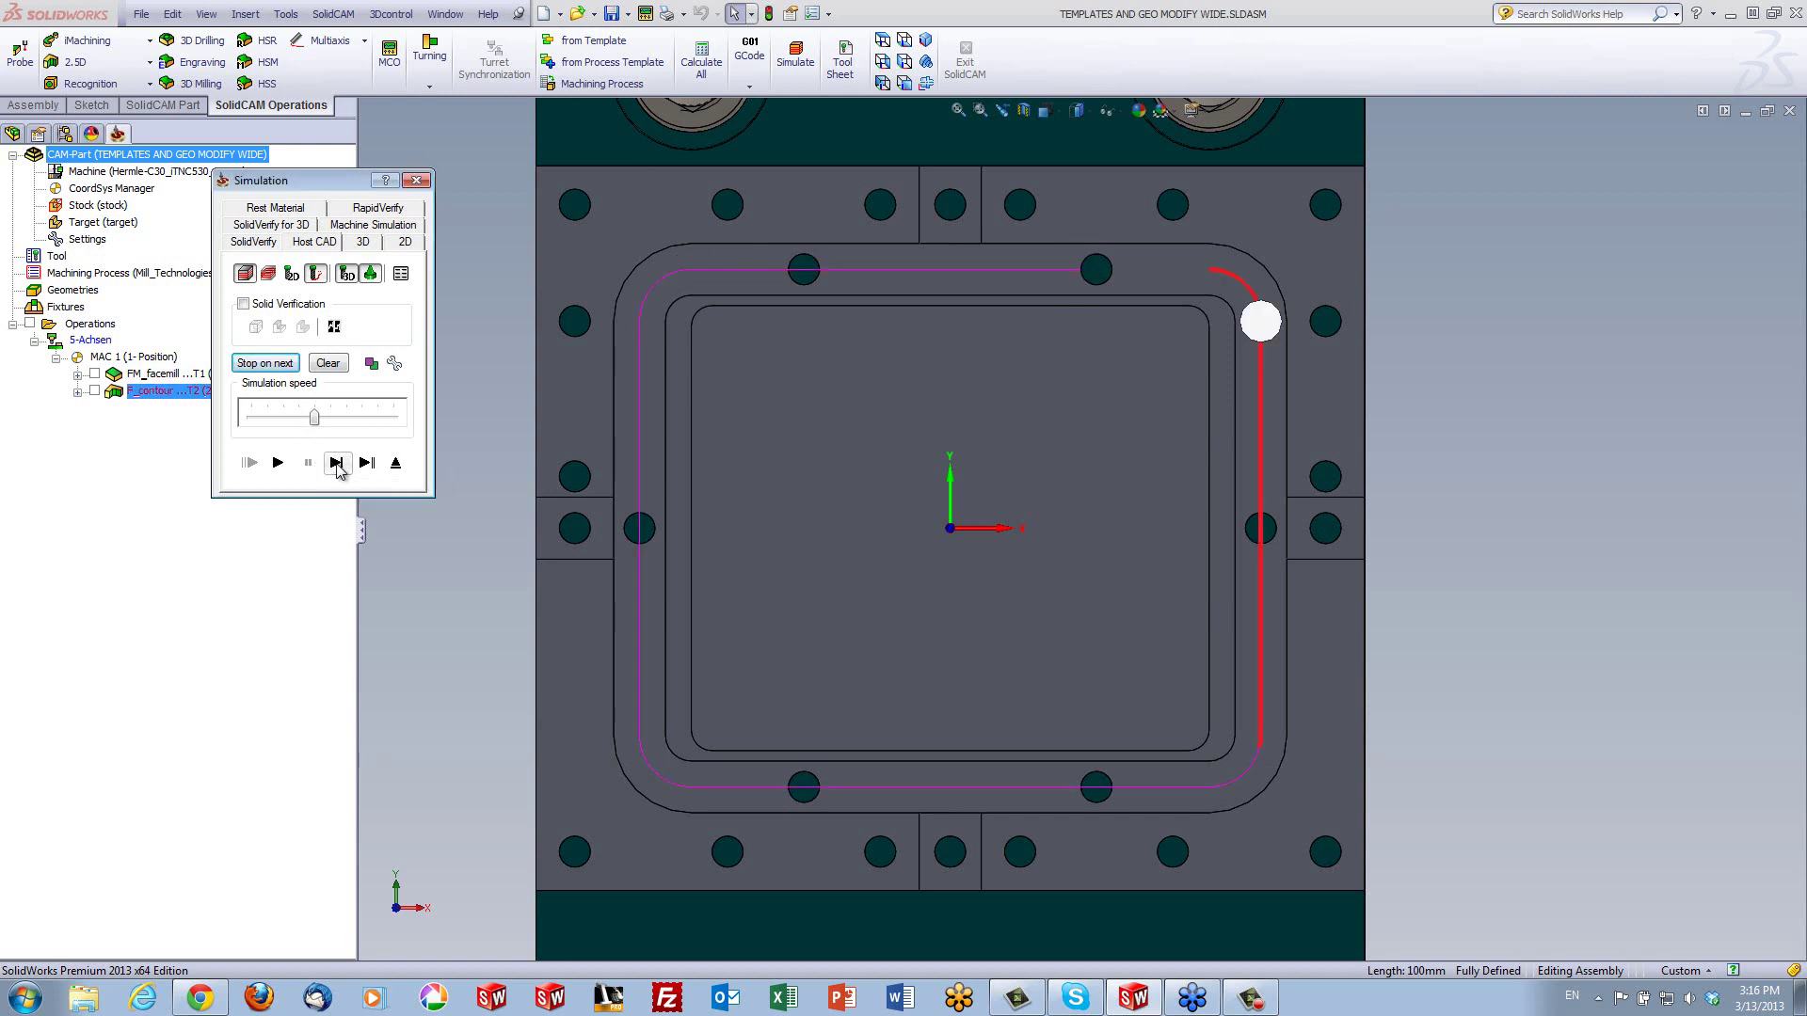
{"action": "left_click", "coordinate": [336, 464]}
{"action": "left_click", "coordinate": [336, 464]}
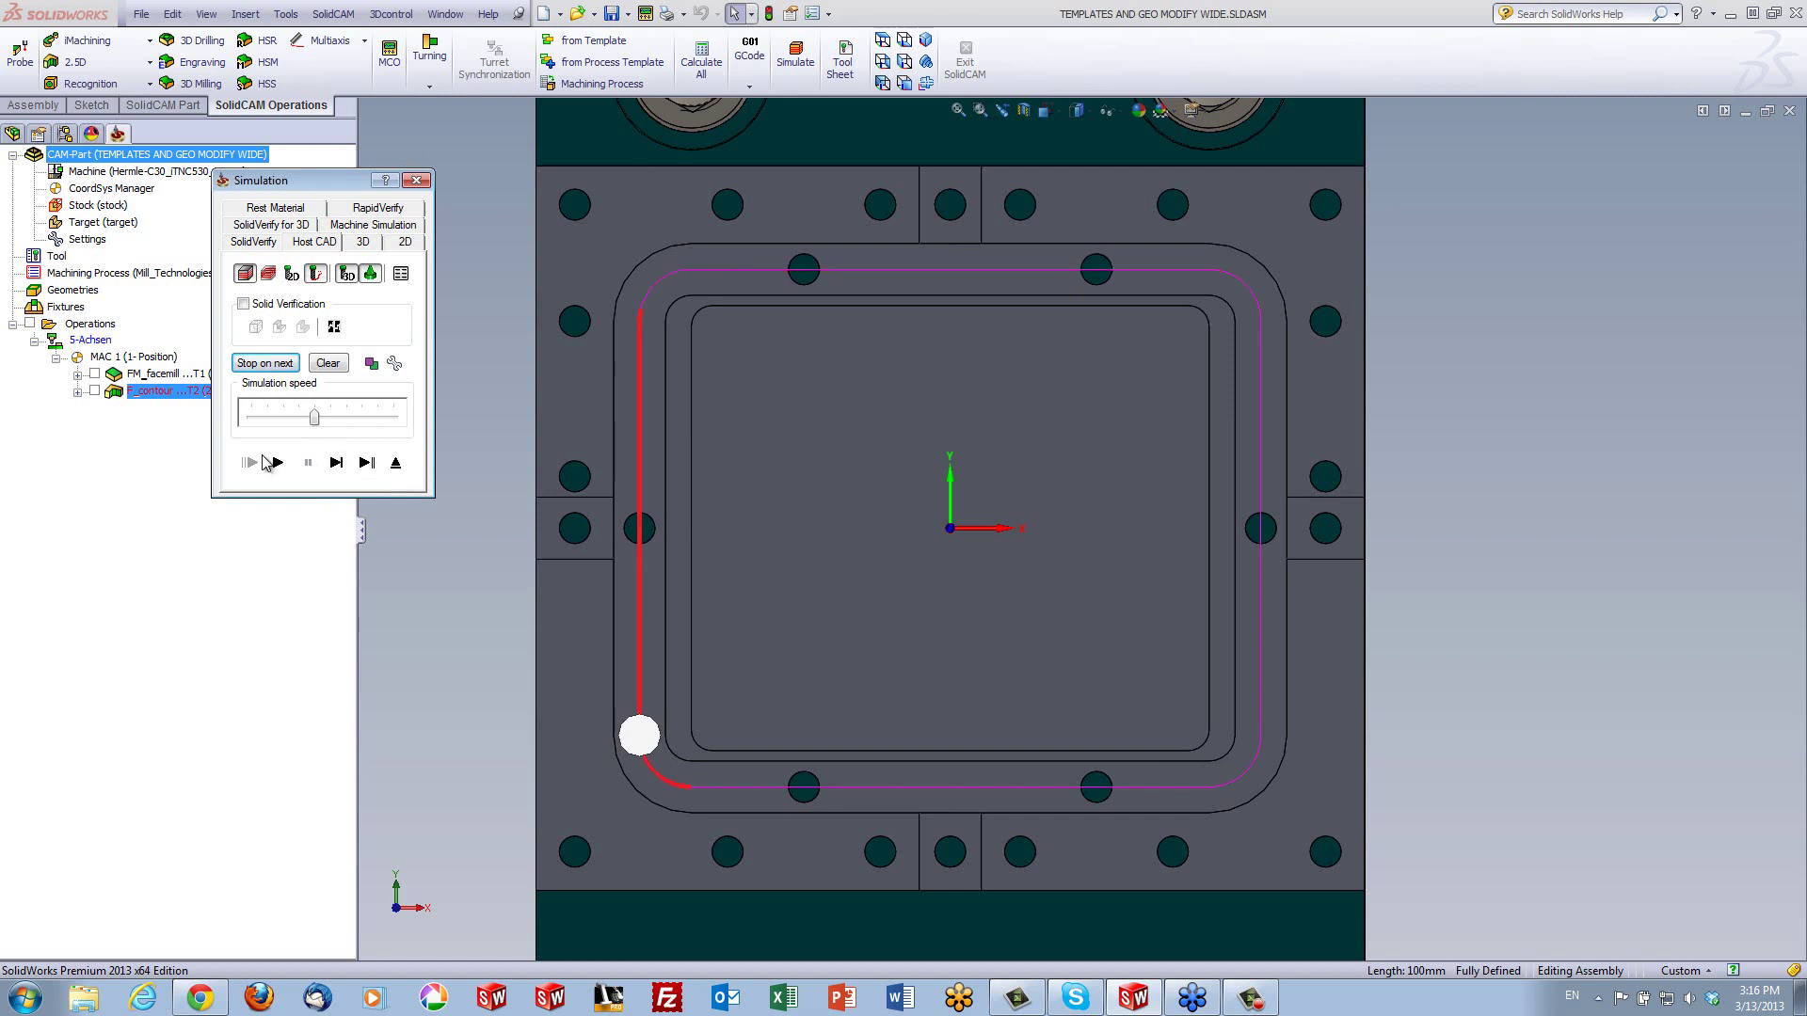
{"action": "left_click", "coordinate": [394, 462]}
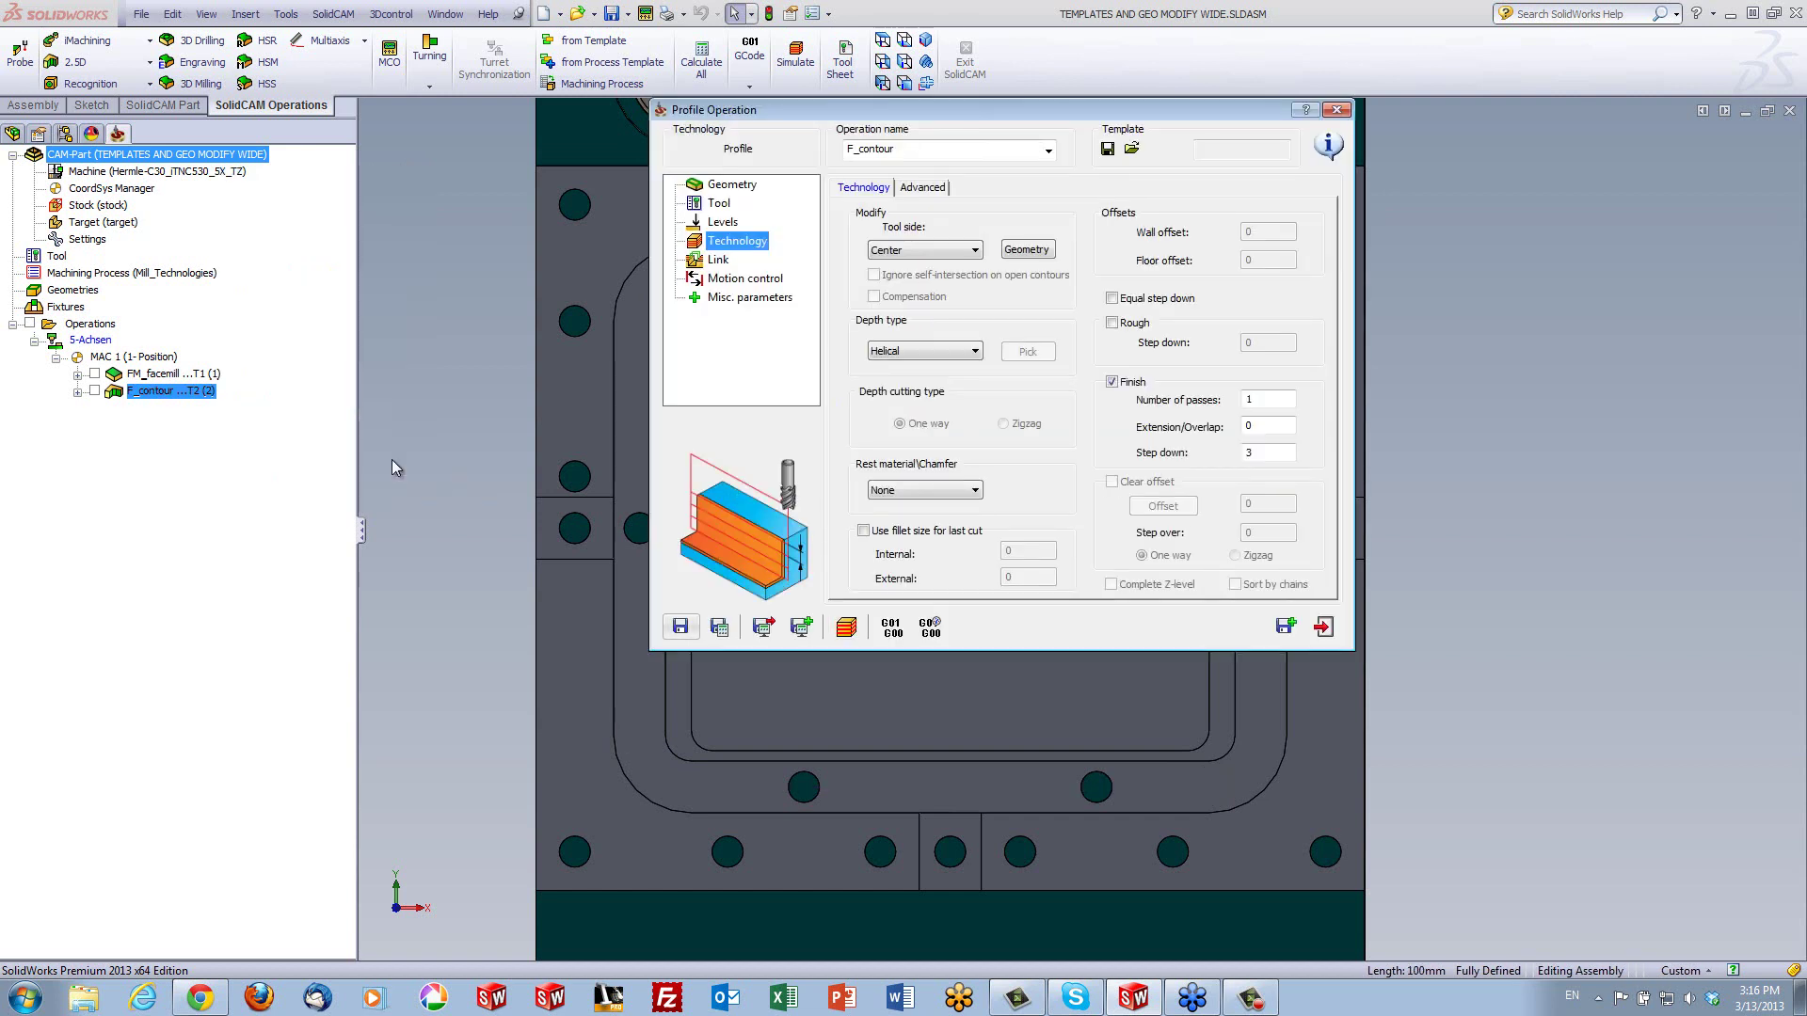
Save the profile operation as a copy and set the copy's tool side to Left
{"action": "left_click", "coordinate": [1286, 626]}
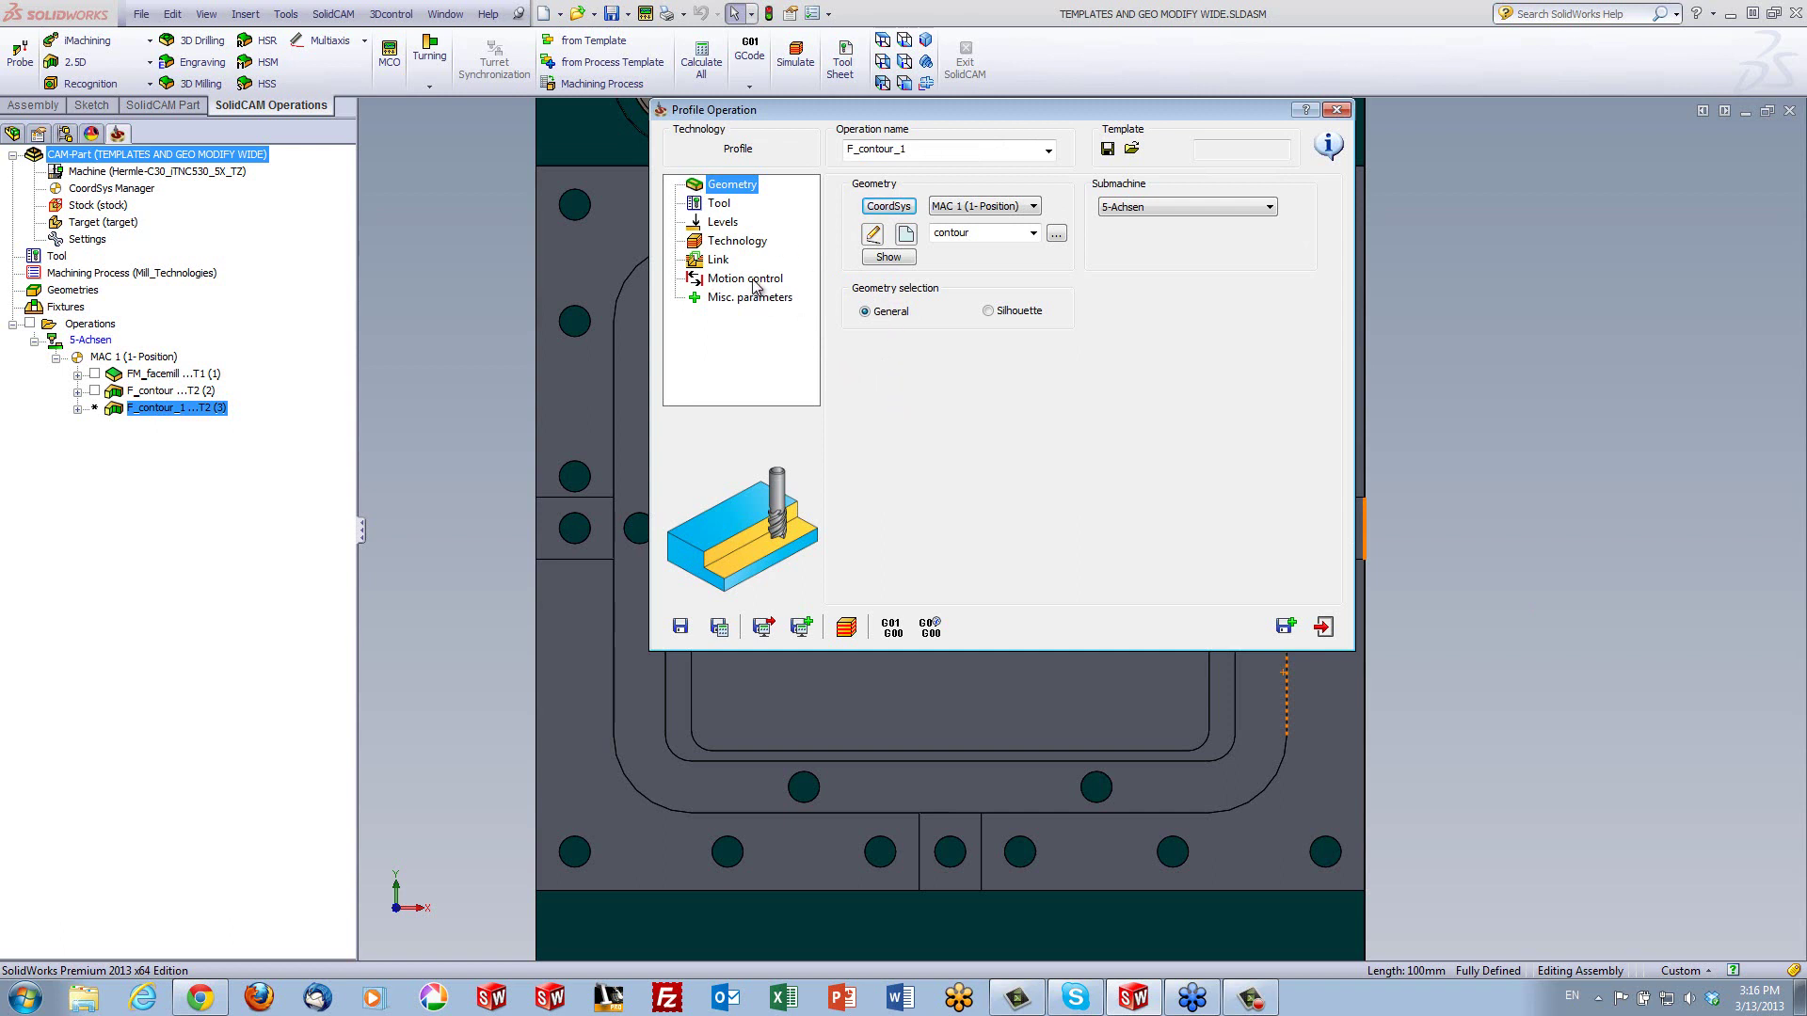
{"action": "left_click", "coordinate": [737, 242]}
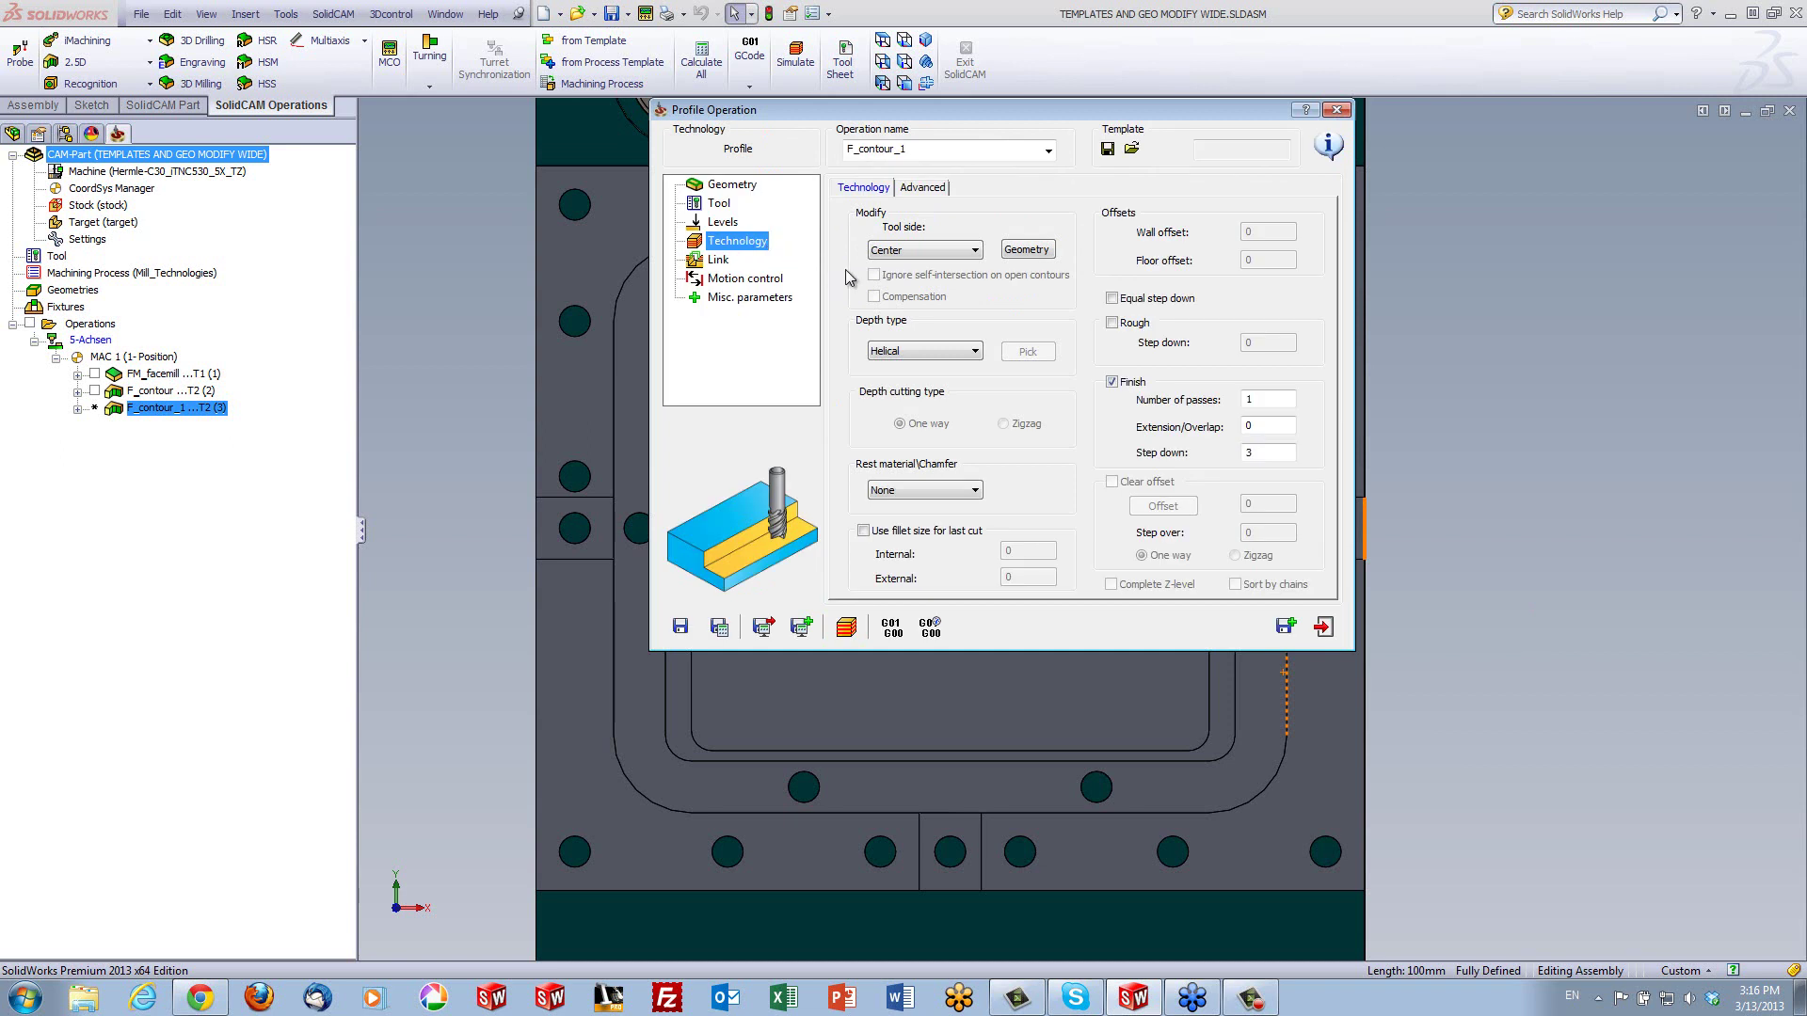
{"action": "left_click", "coordinate": [889, 250]}
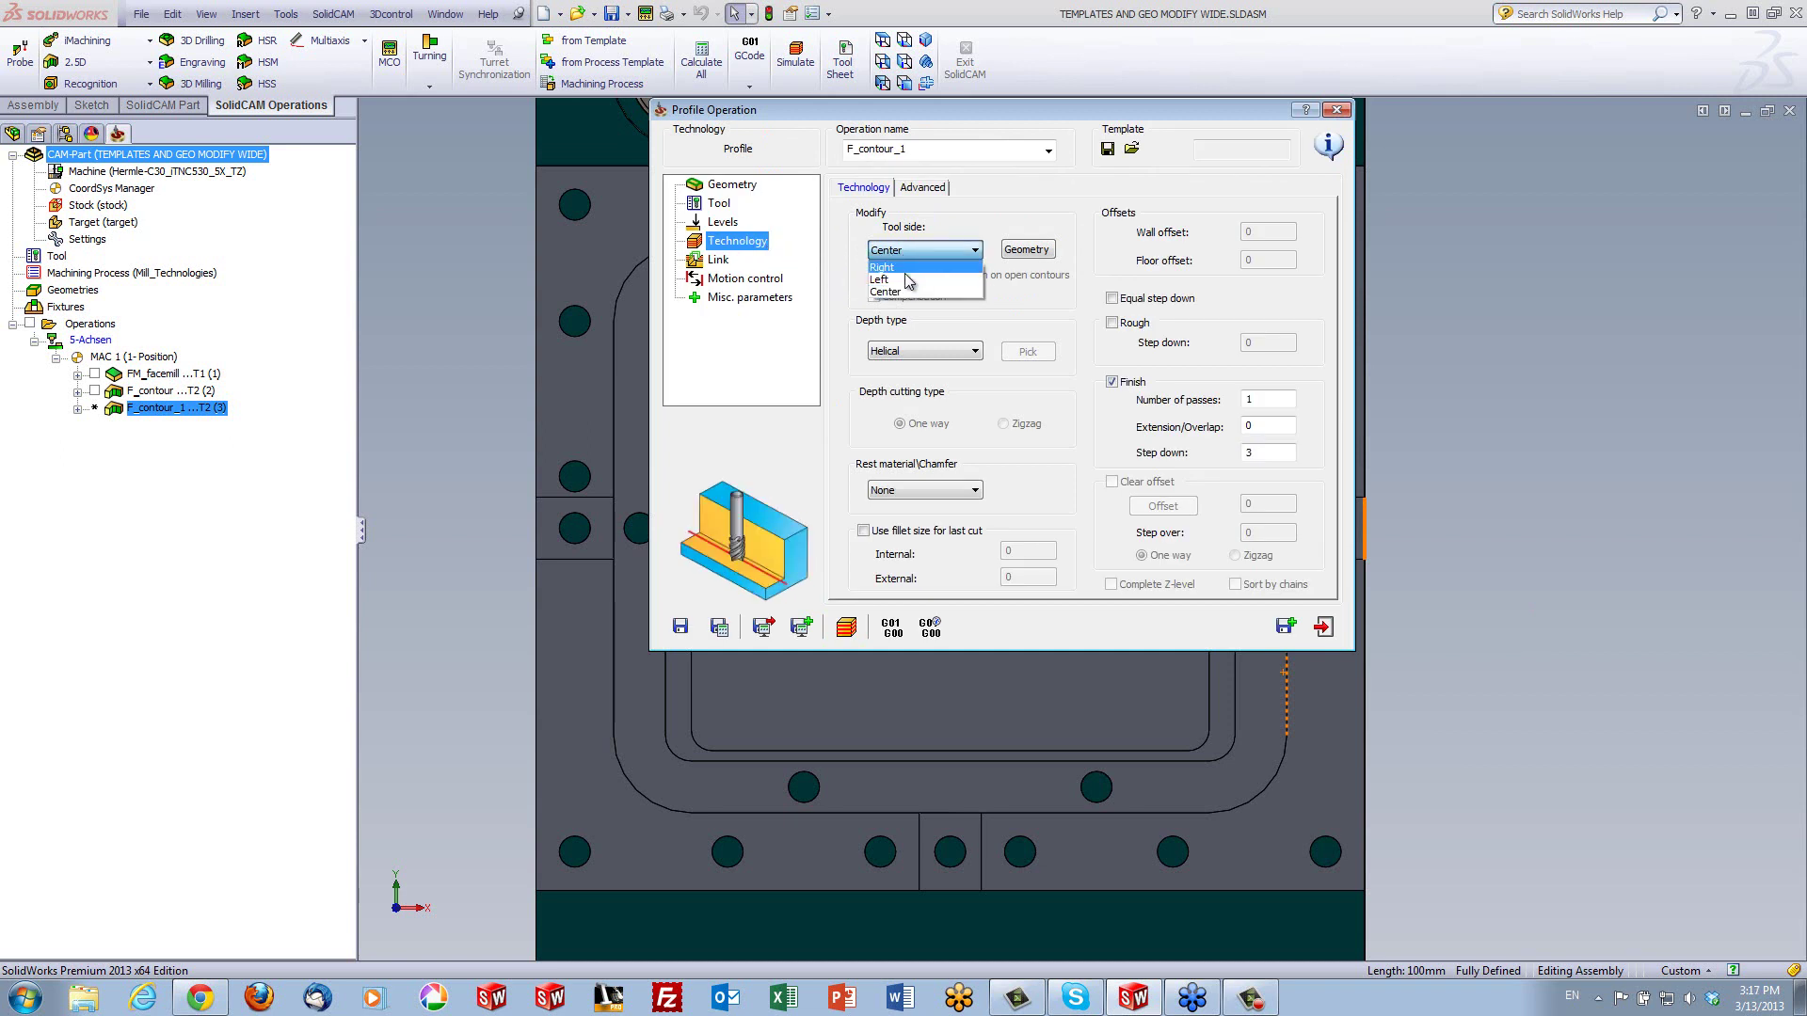
{"action": "left_click", "coordinate": [908, 279]}
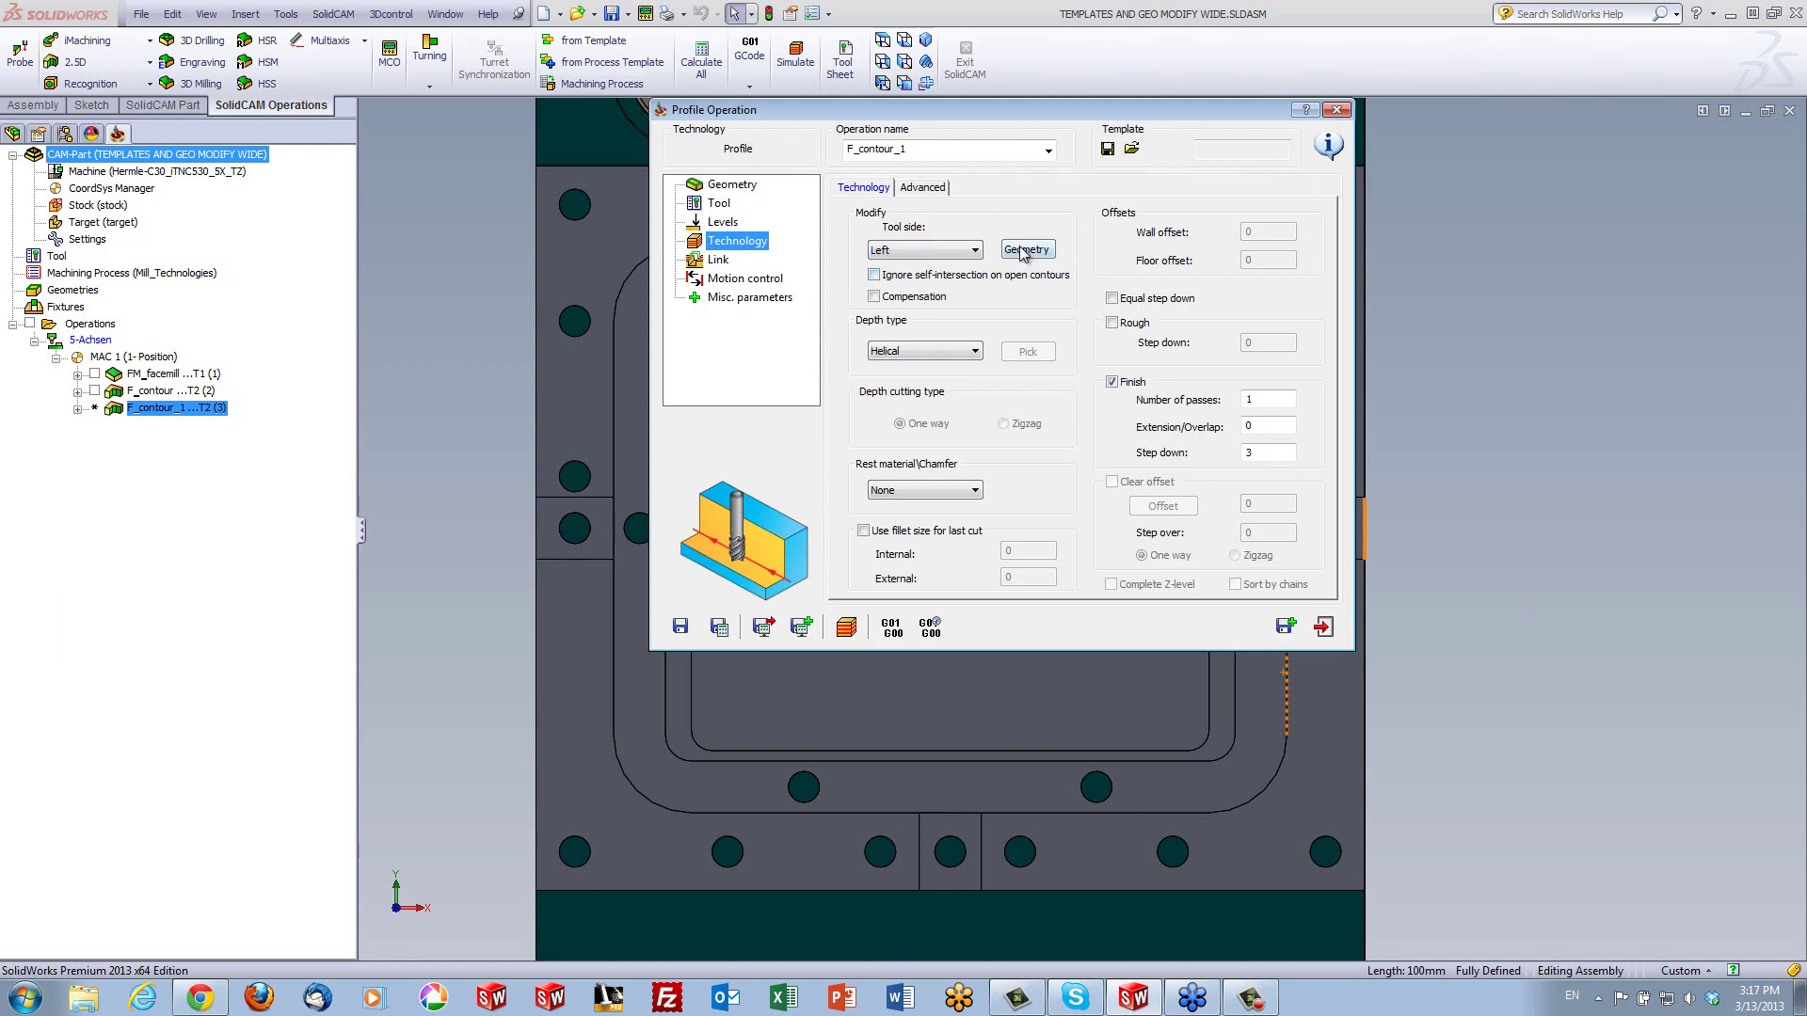
Modify the copied operation's geometry to include Chain 2 and apply an offset of 0 to all chains
{"action": "left_click", "coordinate": [1024, 250]}
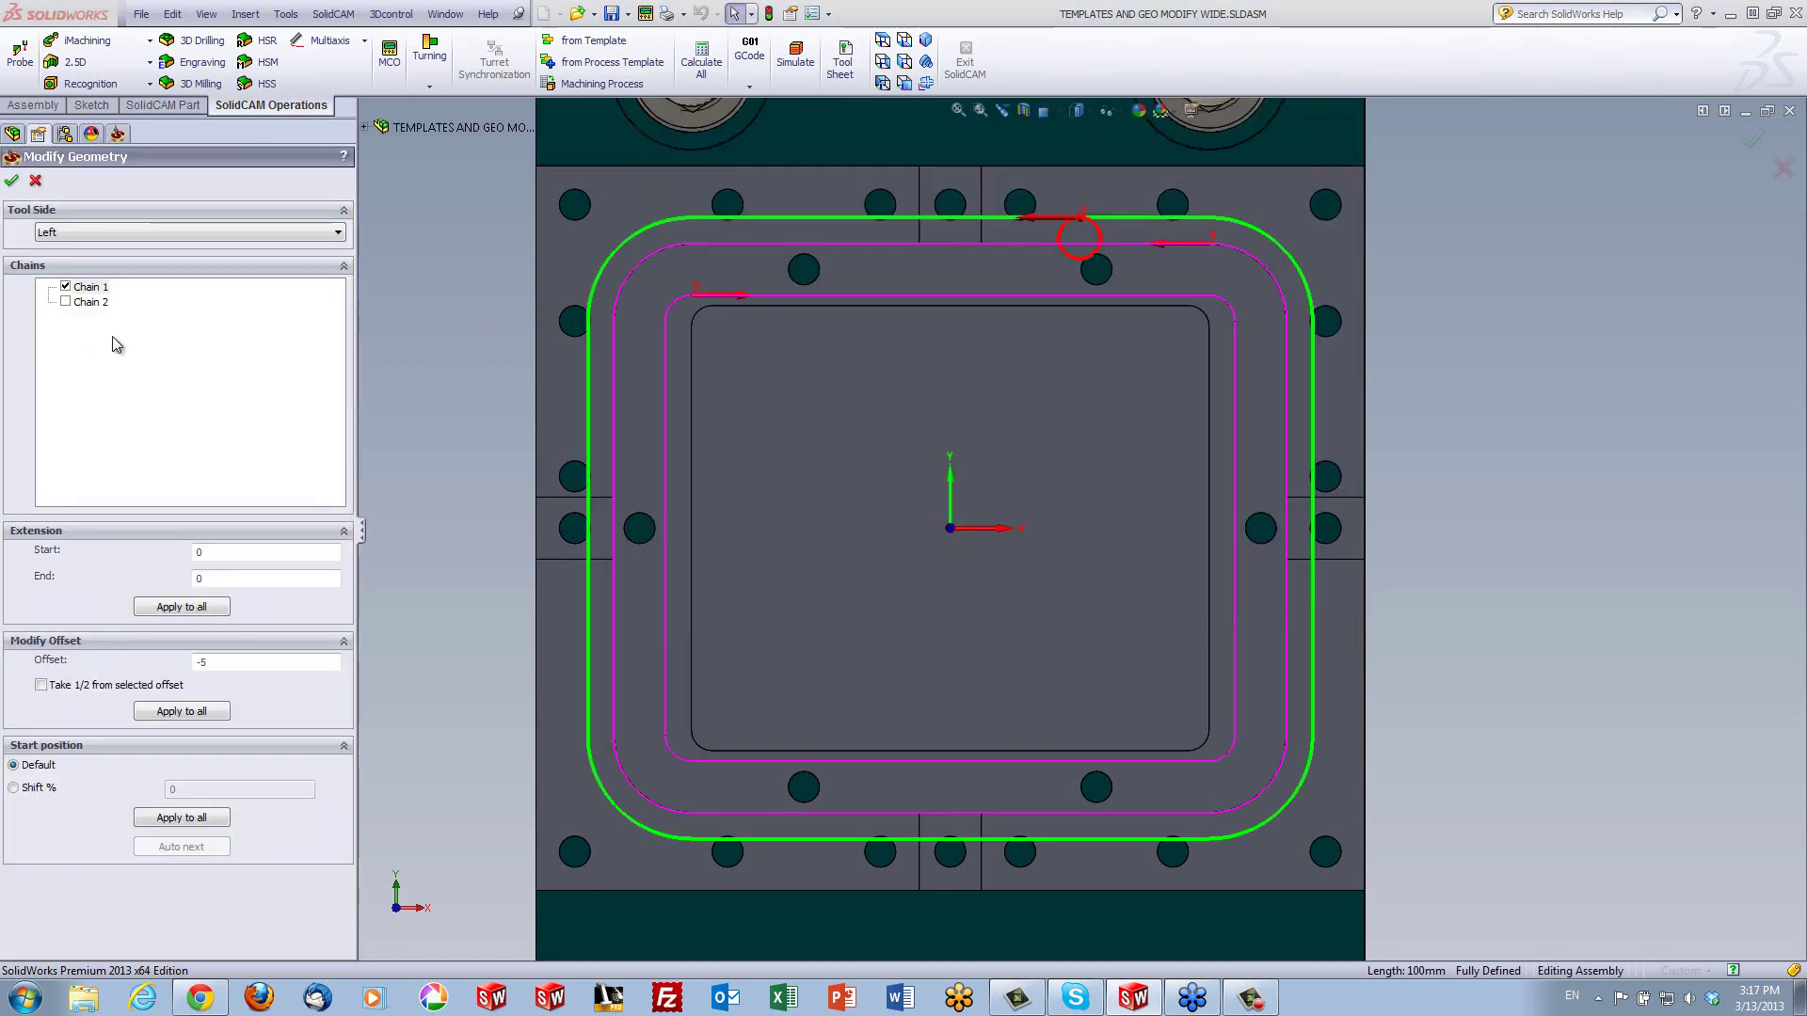
{"action": "left_click", "coordinate": [66, 302]}
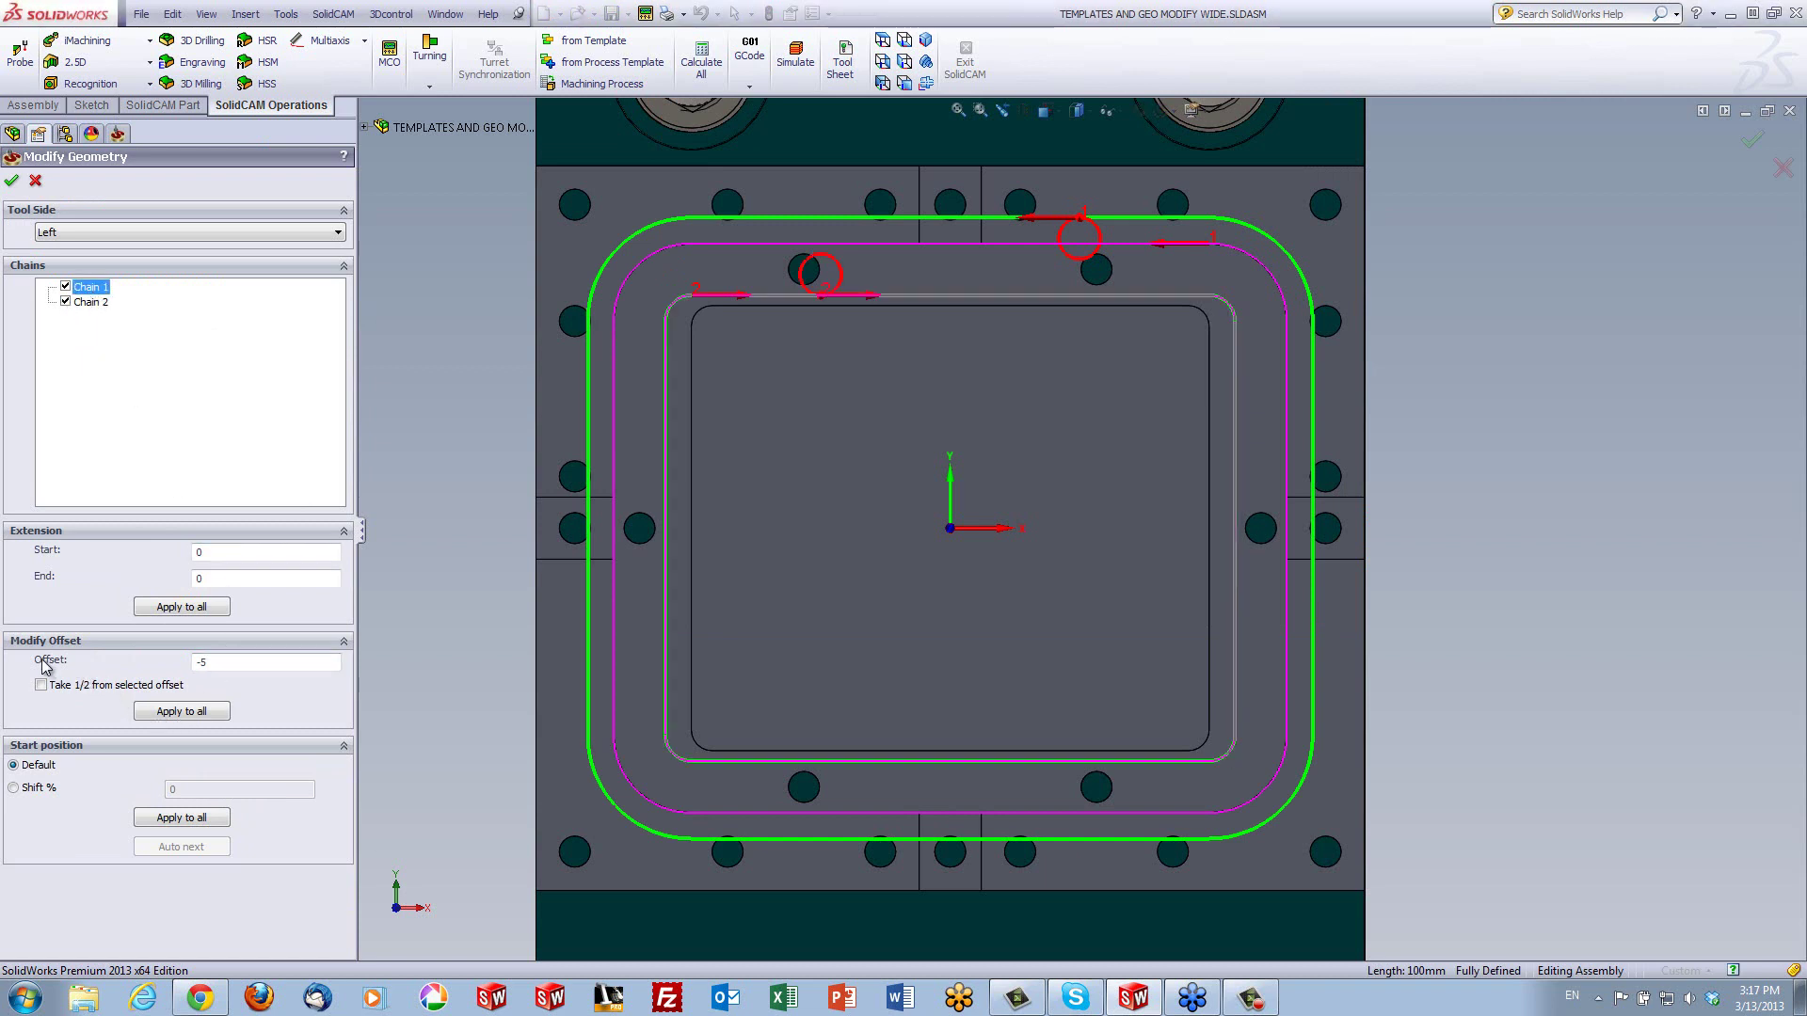
{"action": "left_click", "coordinate": [205, 664]}
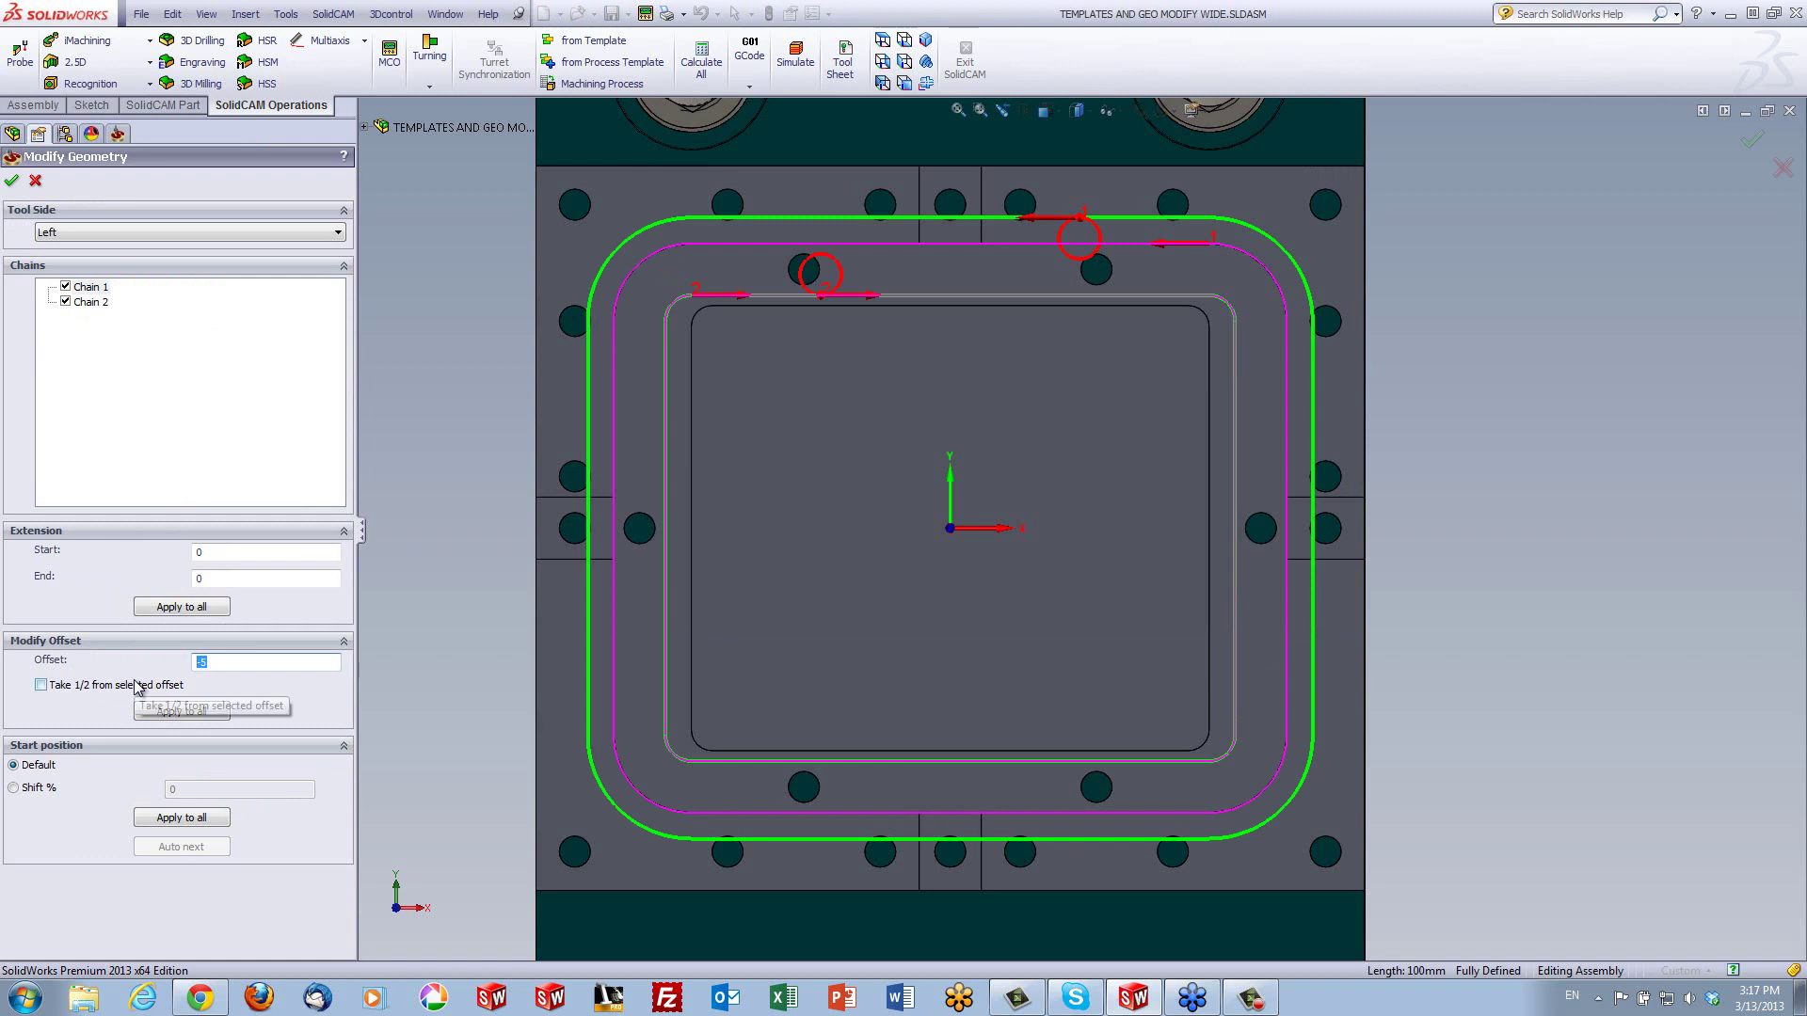
{"action": "key", "text": "BackSpace"}
{"action": "key", "text": "BackSpace"}
{"action": "type", "text": "0"}
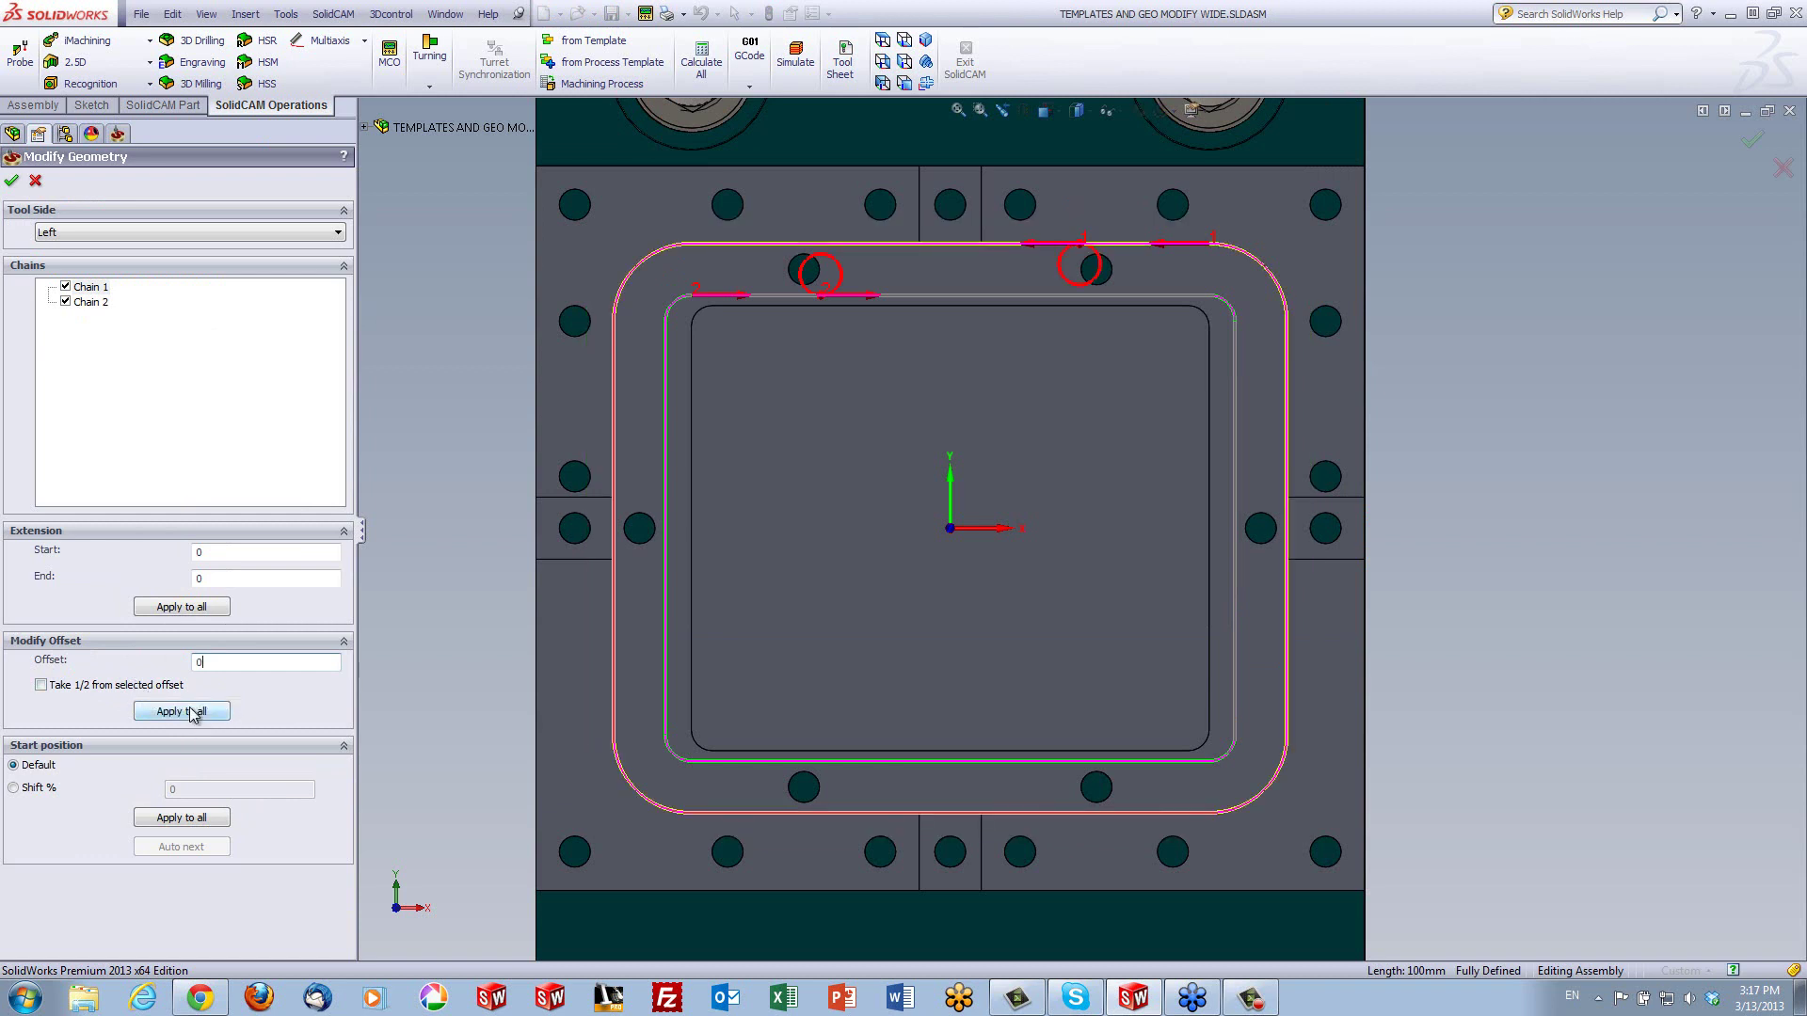
{"action": "left_click", "coordinate": [190, 713]}
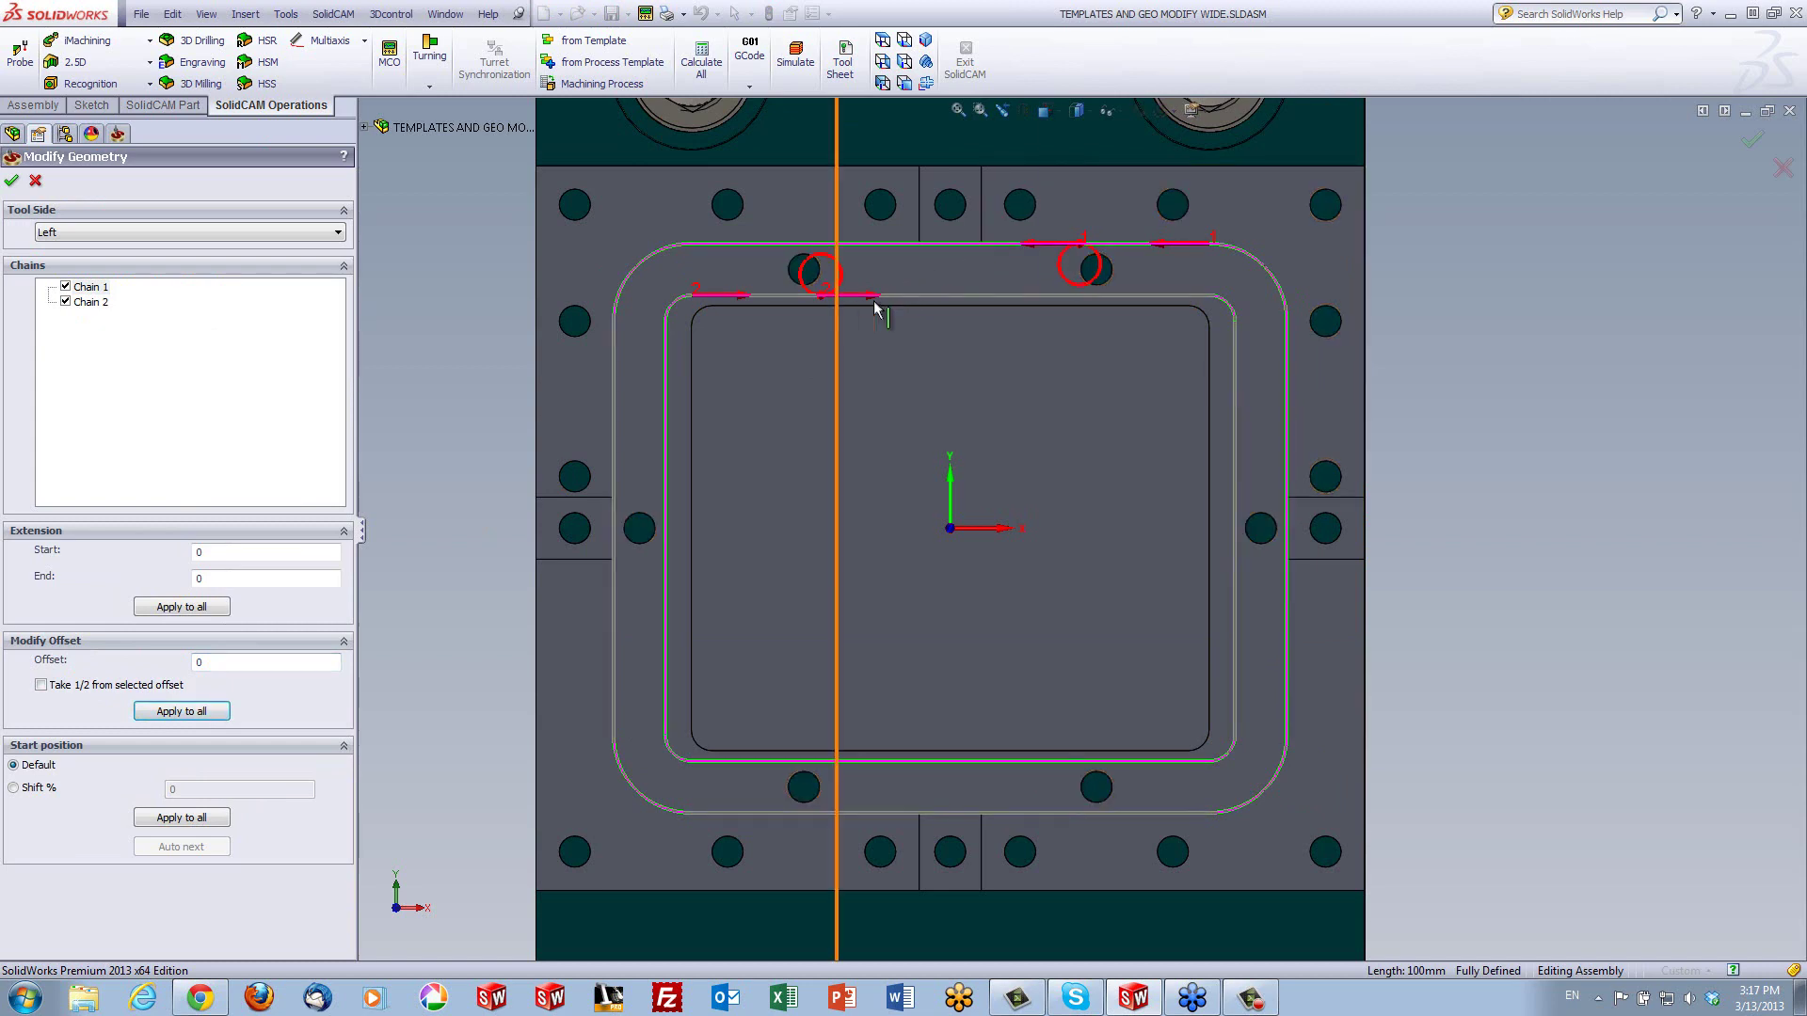
{"action": "left_click", "coordinate": [11, 182]}
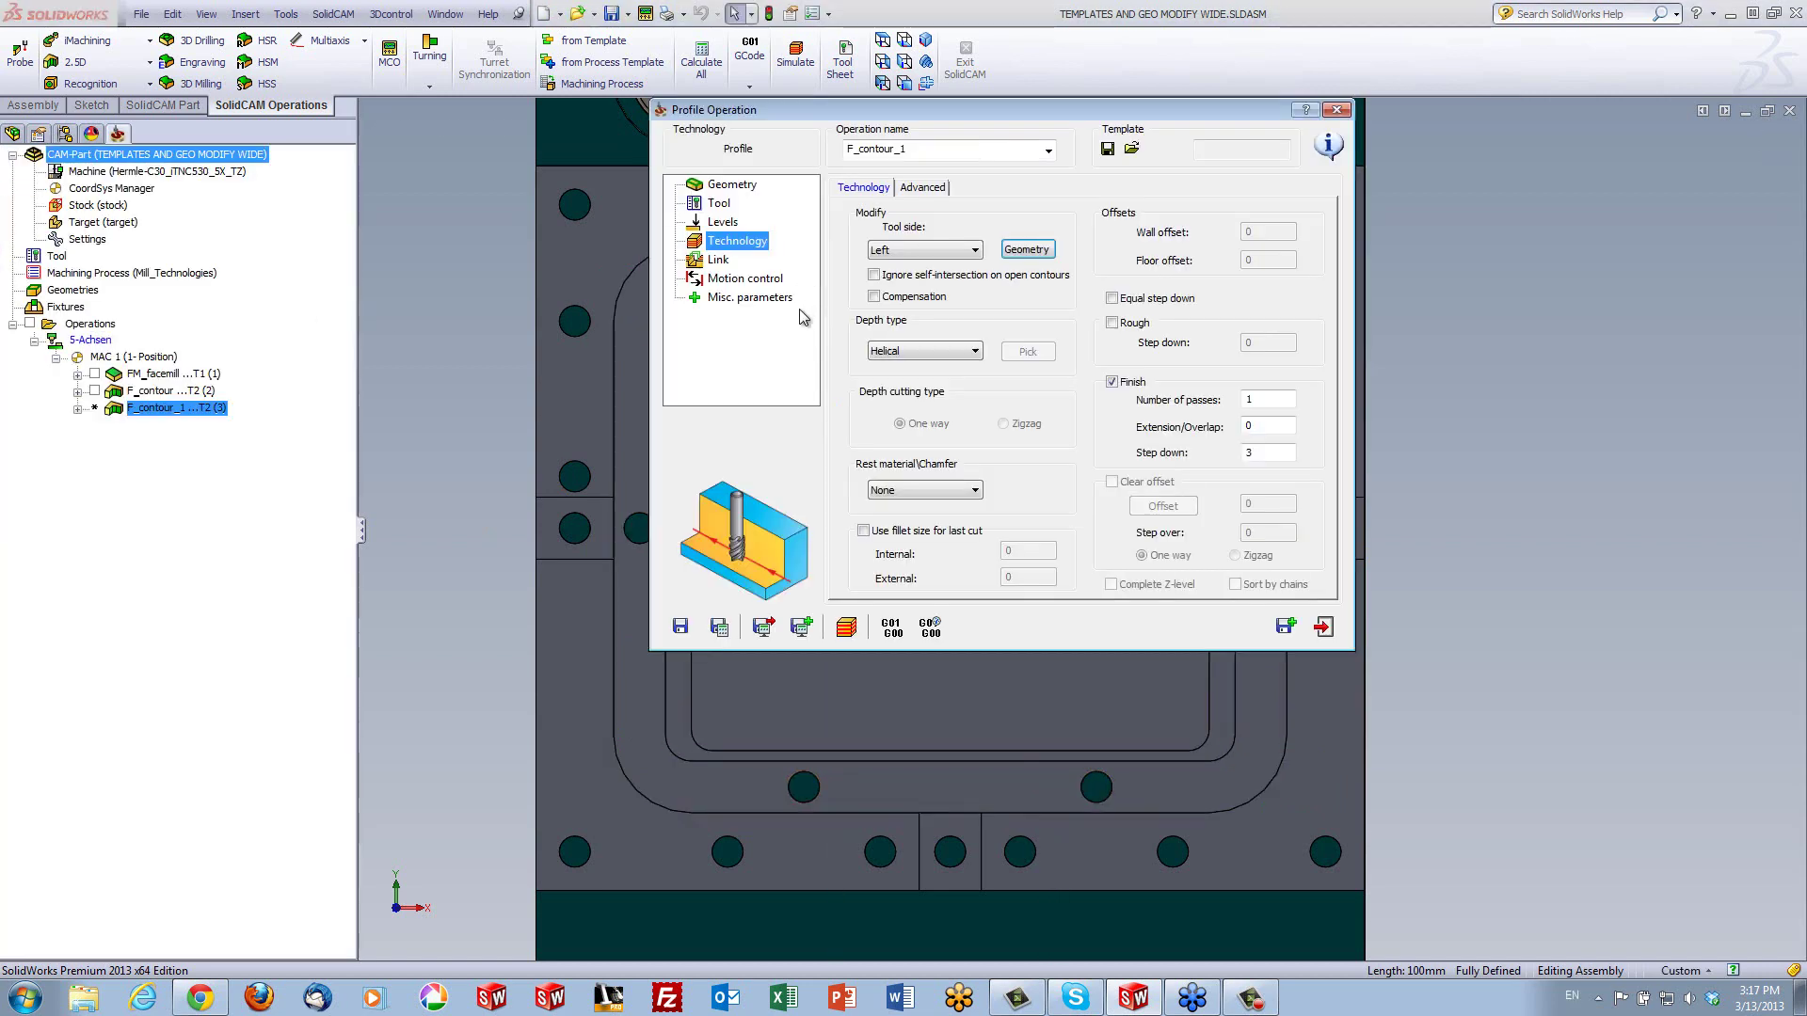
Set the copied operation's depth type to Constant and its finish step down to 10
{"action": "left_click", "coordinate": [908, 351]}
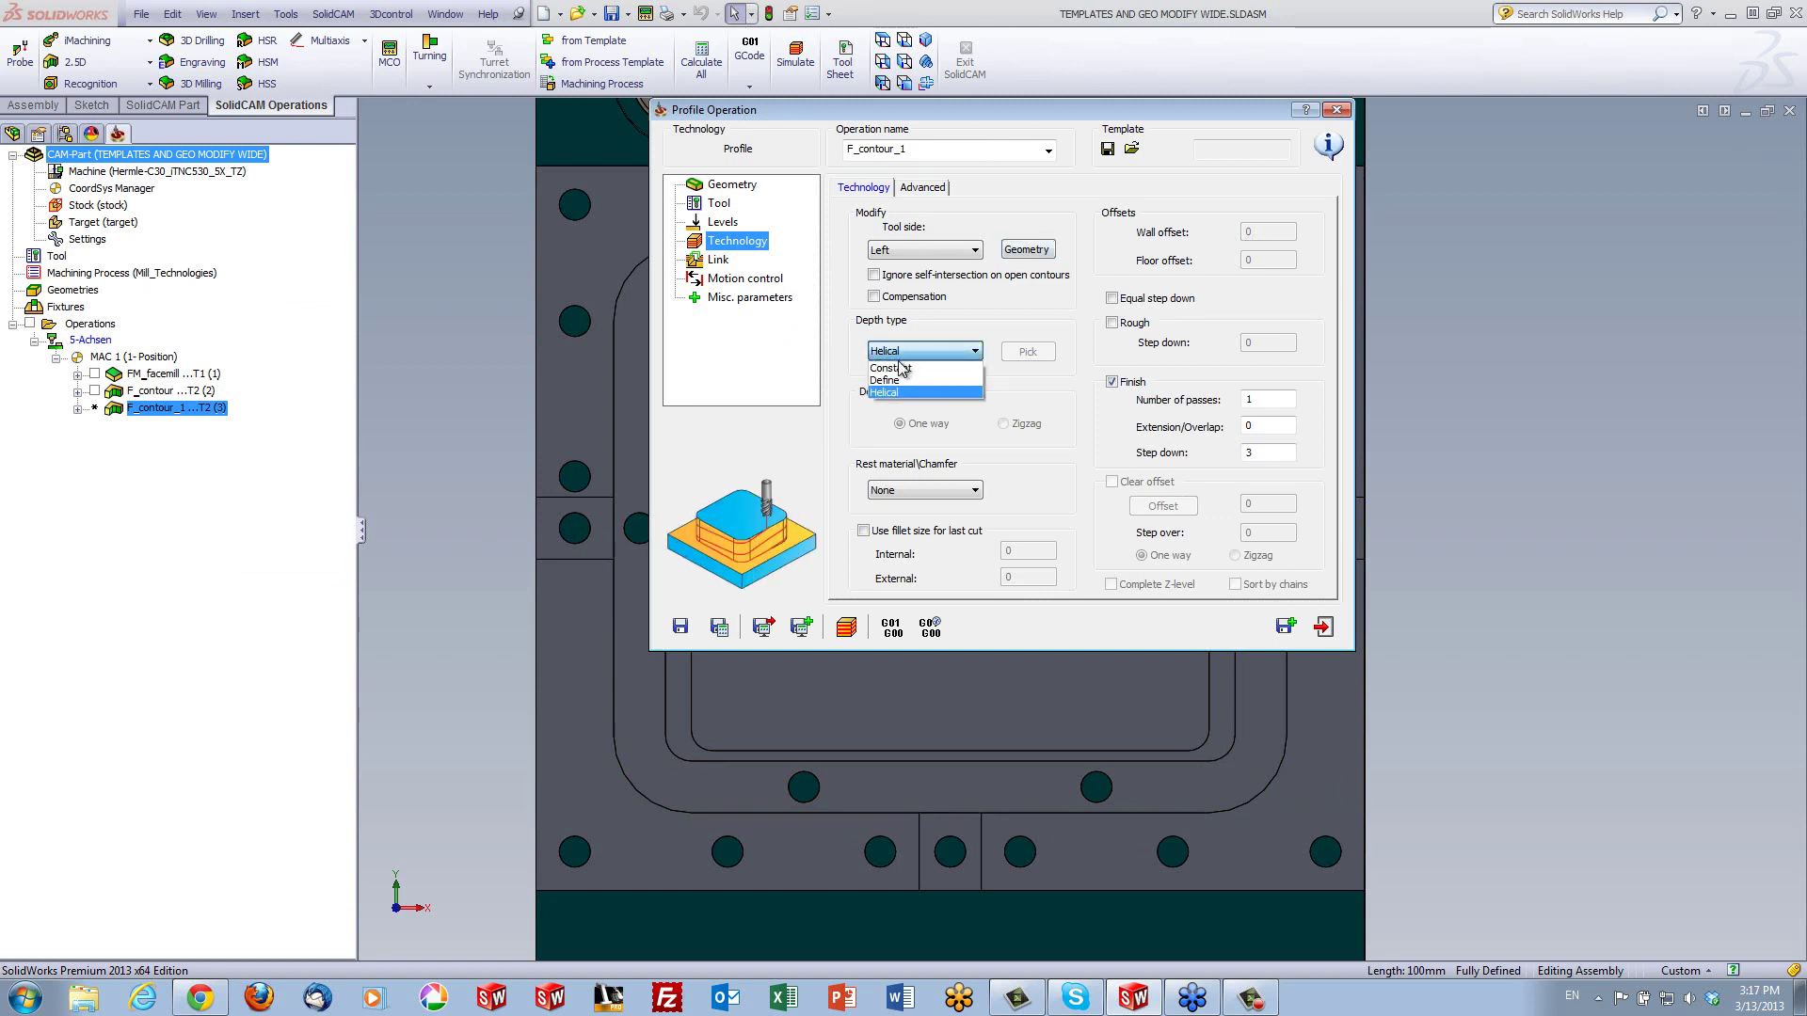
{"action": "left_click", "coordinate": [891, 368]}
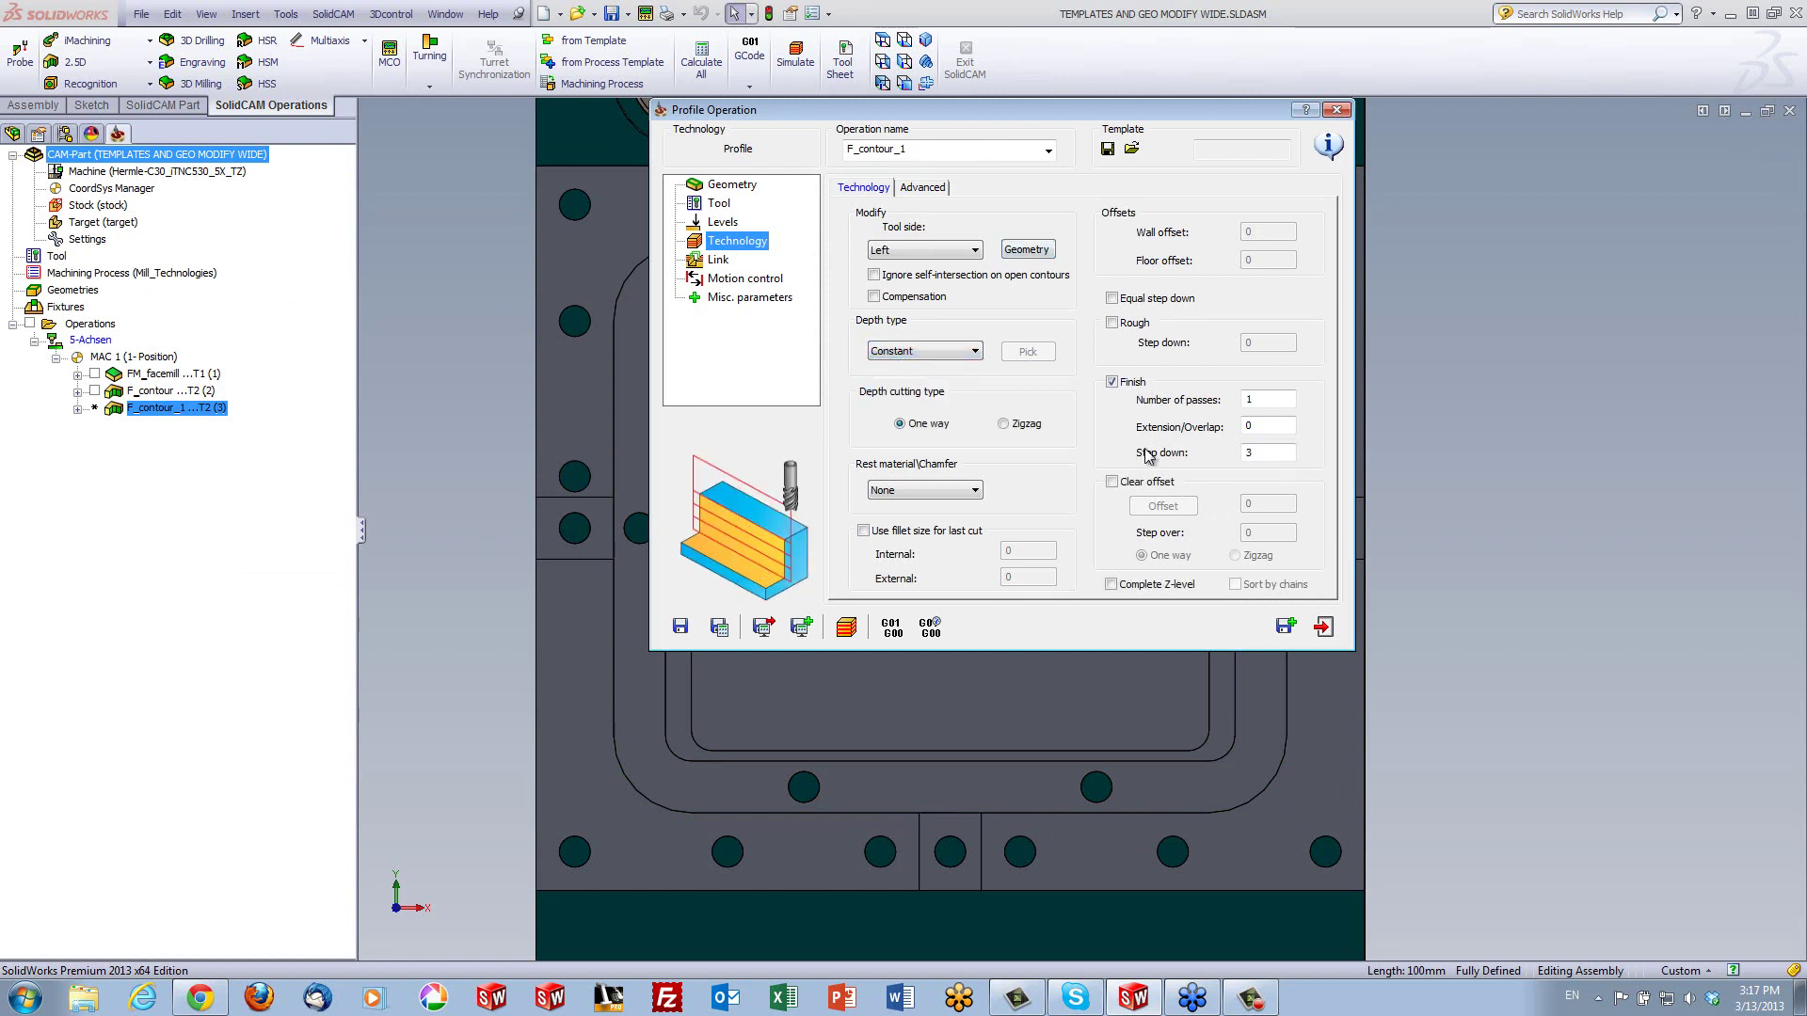
{"action": "double_click", "coordinate": [1262, 453]}
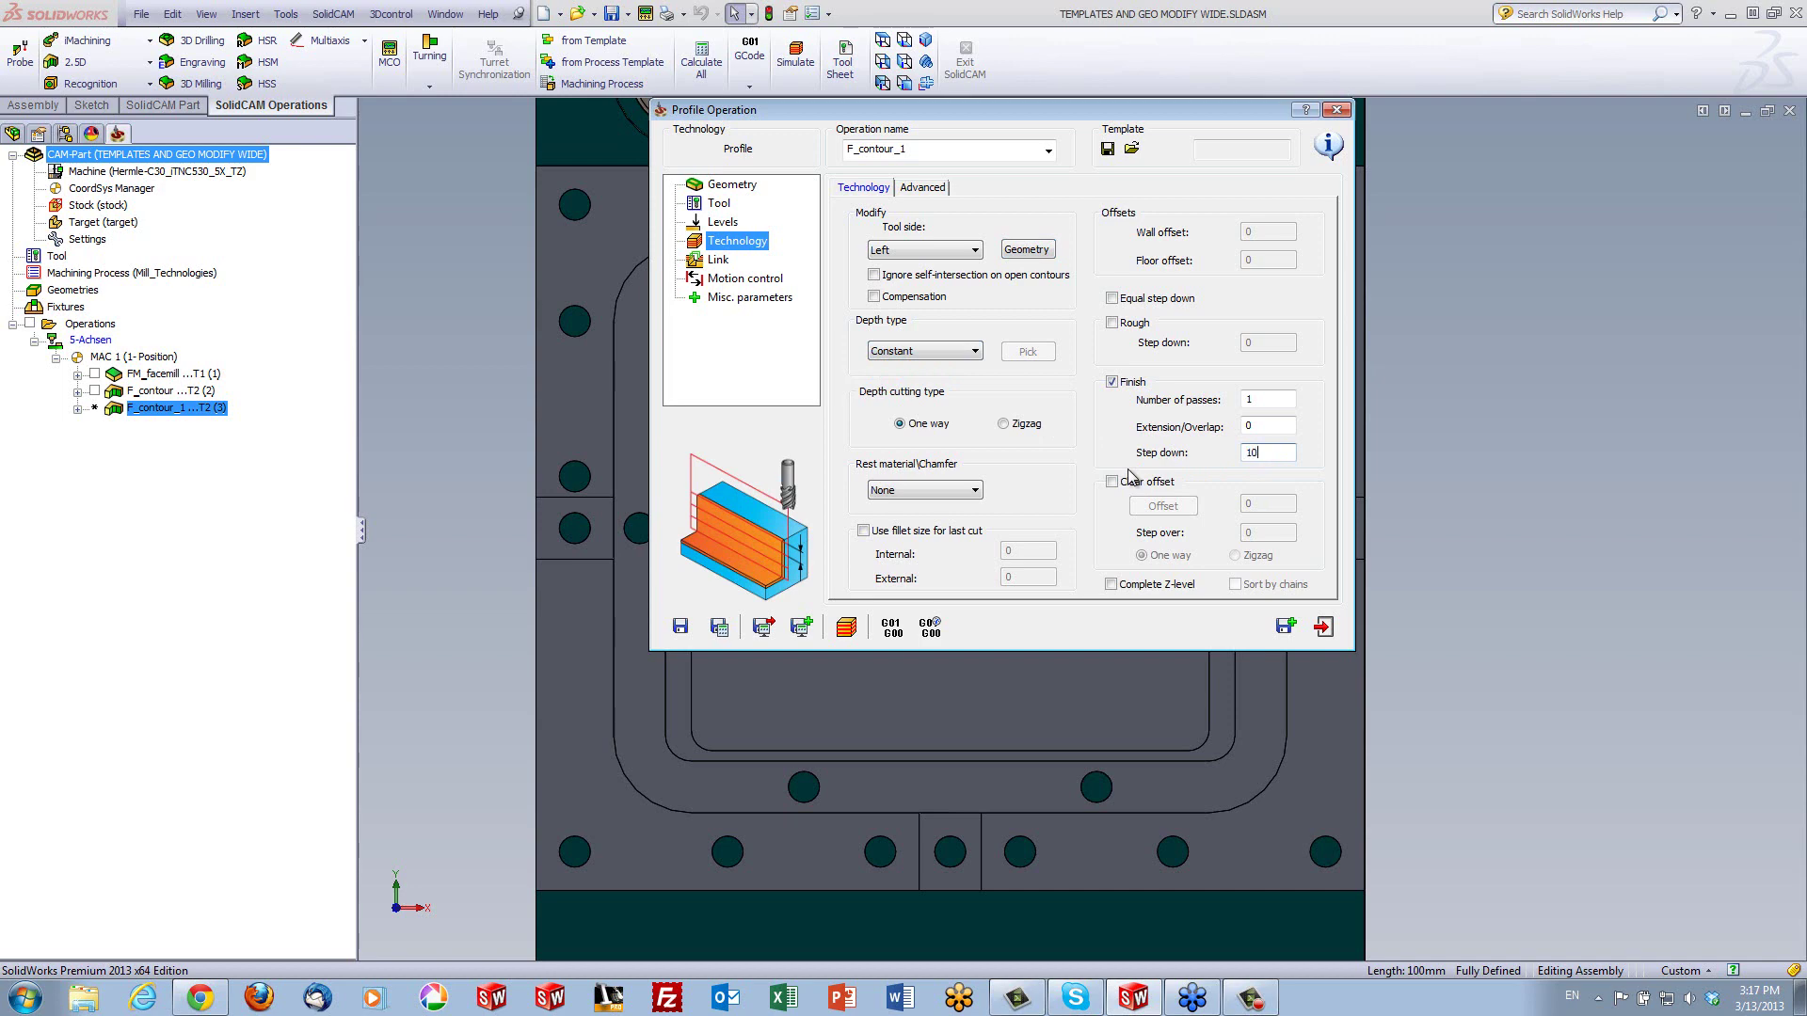
Set an arc lead-in with radius 1 and make the lead-out the same as the lead-in
{"action": "left_click", "coordinate": [721, 267]}
{"action": "left_click", "coordinate": [906, 358]}
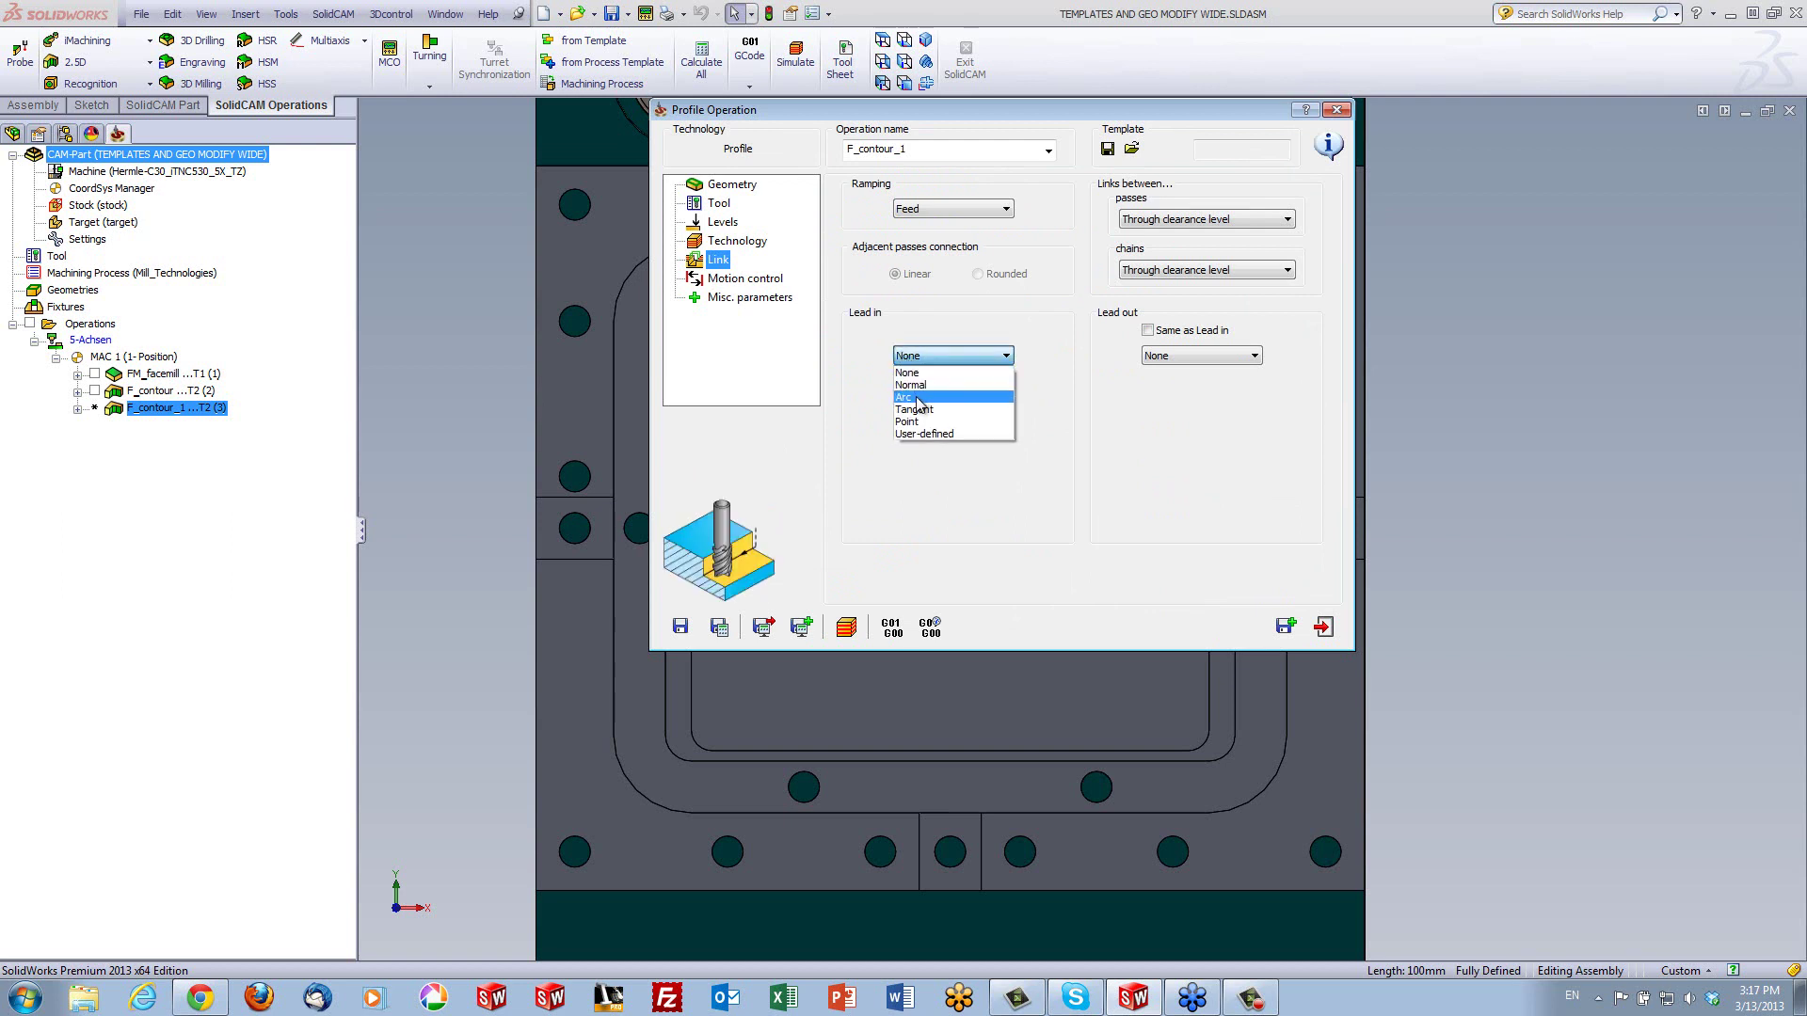
{"action": "left_click", "coordinate": [918, 398]}
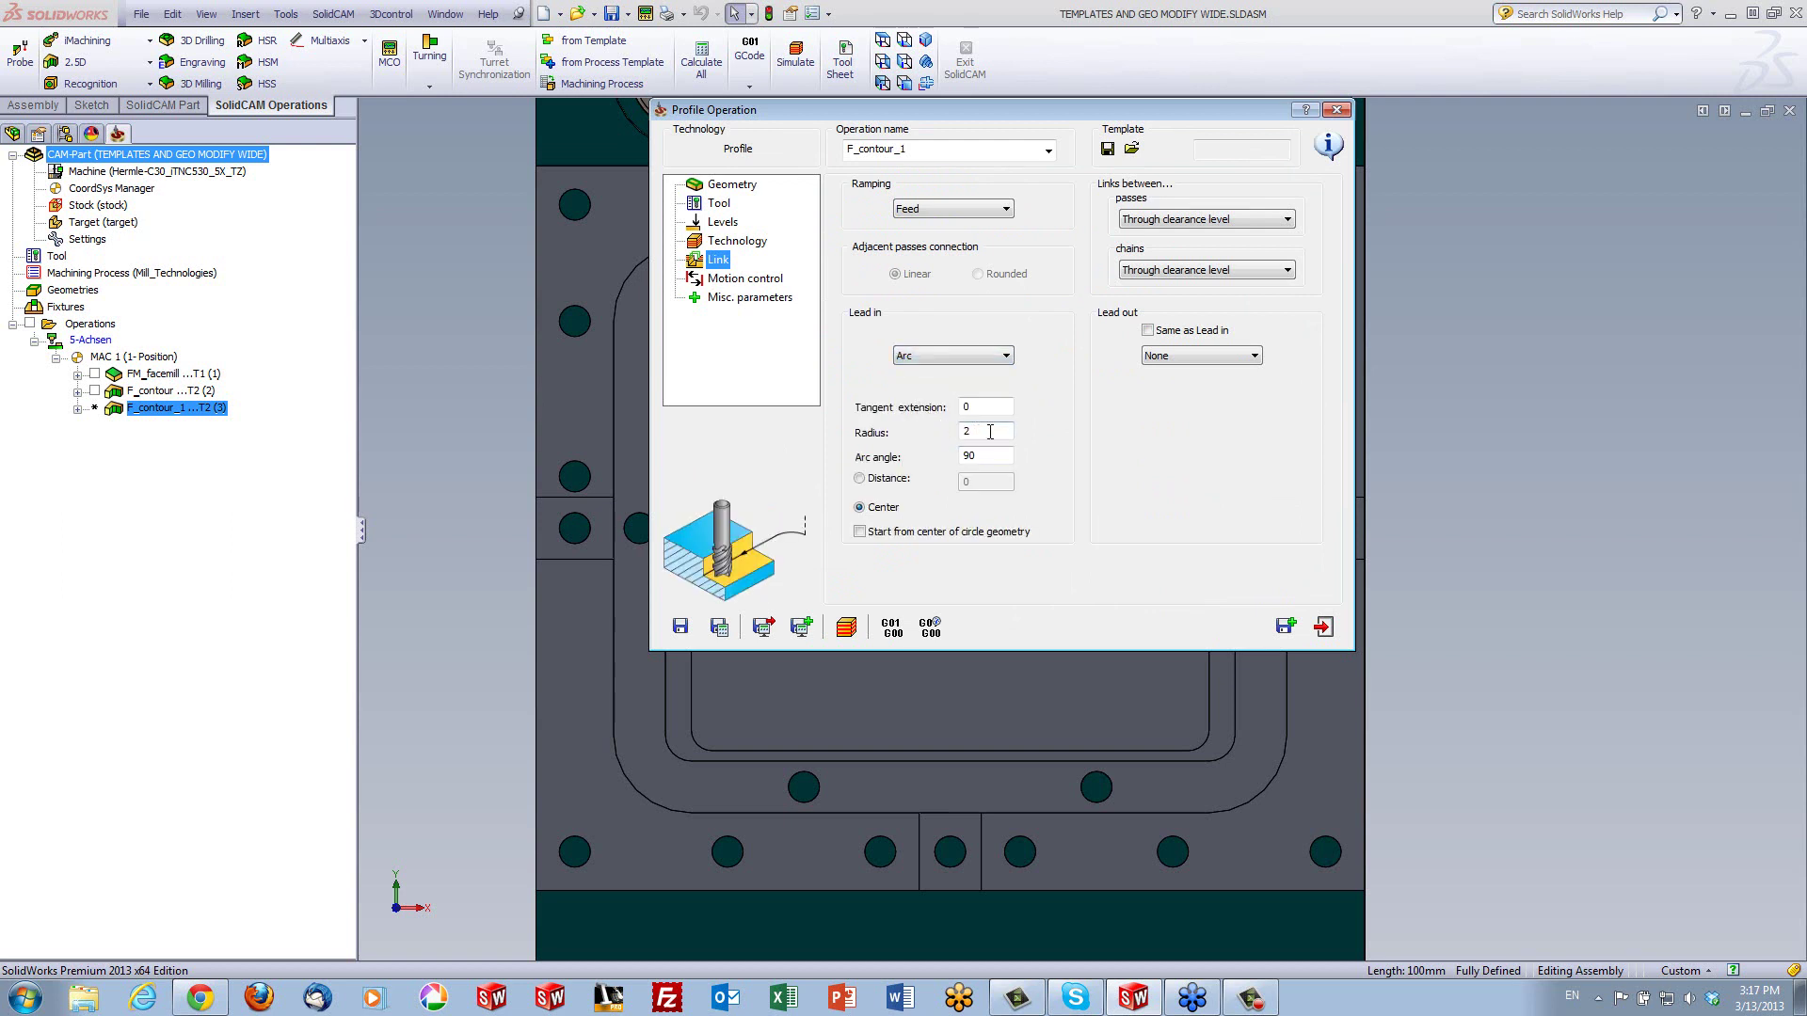
{"action": "left_click", "coordinate": [1148, 331]}
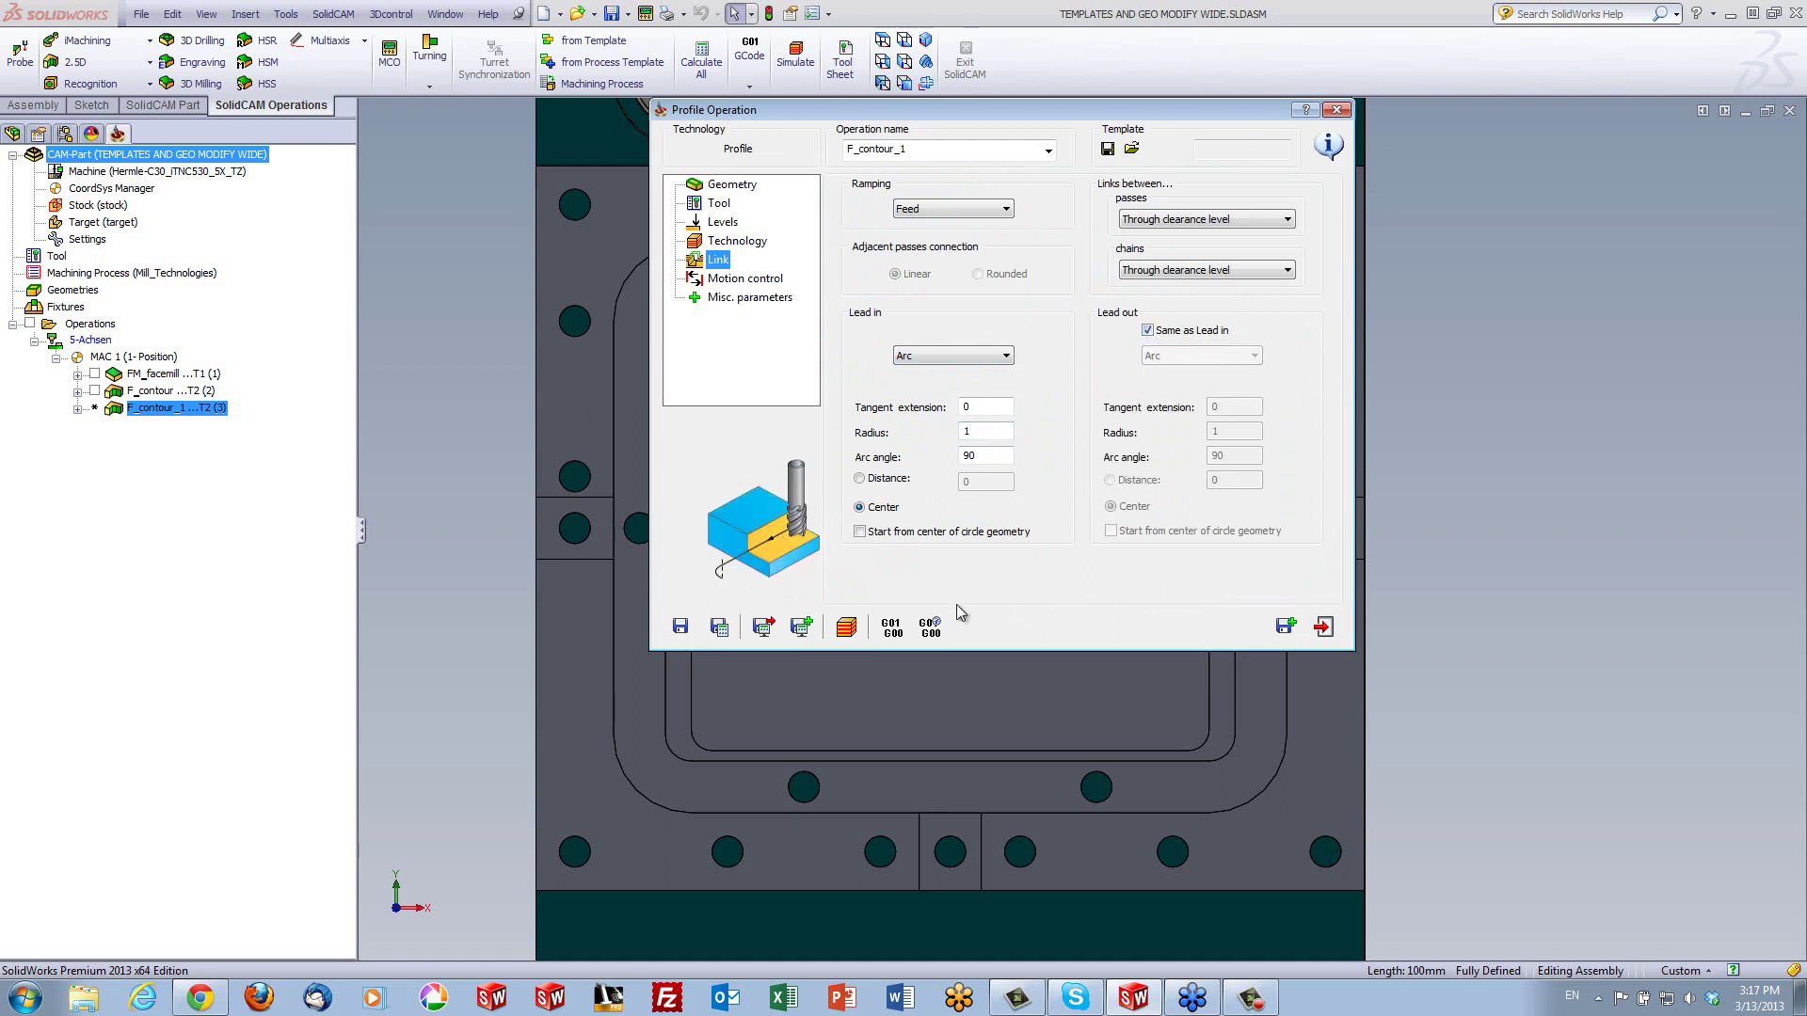
Save and calculate the wall finishing operation, and simulate its passes along both channel walls in Host CAD
{"action": "left_click", "coordinate": [719, 627]}
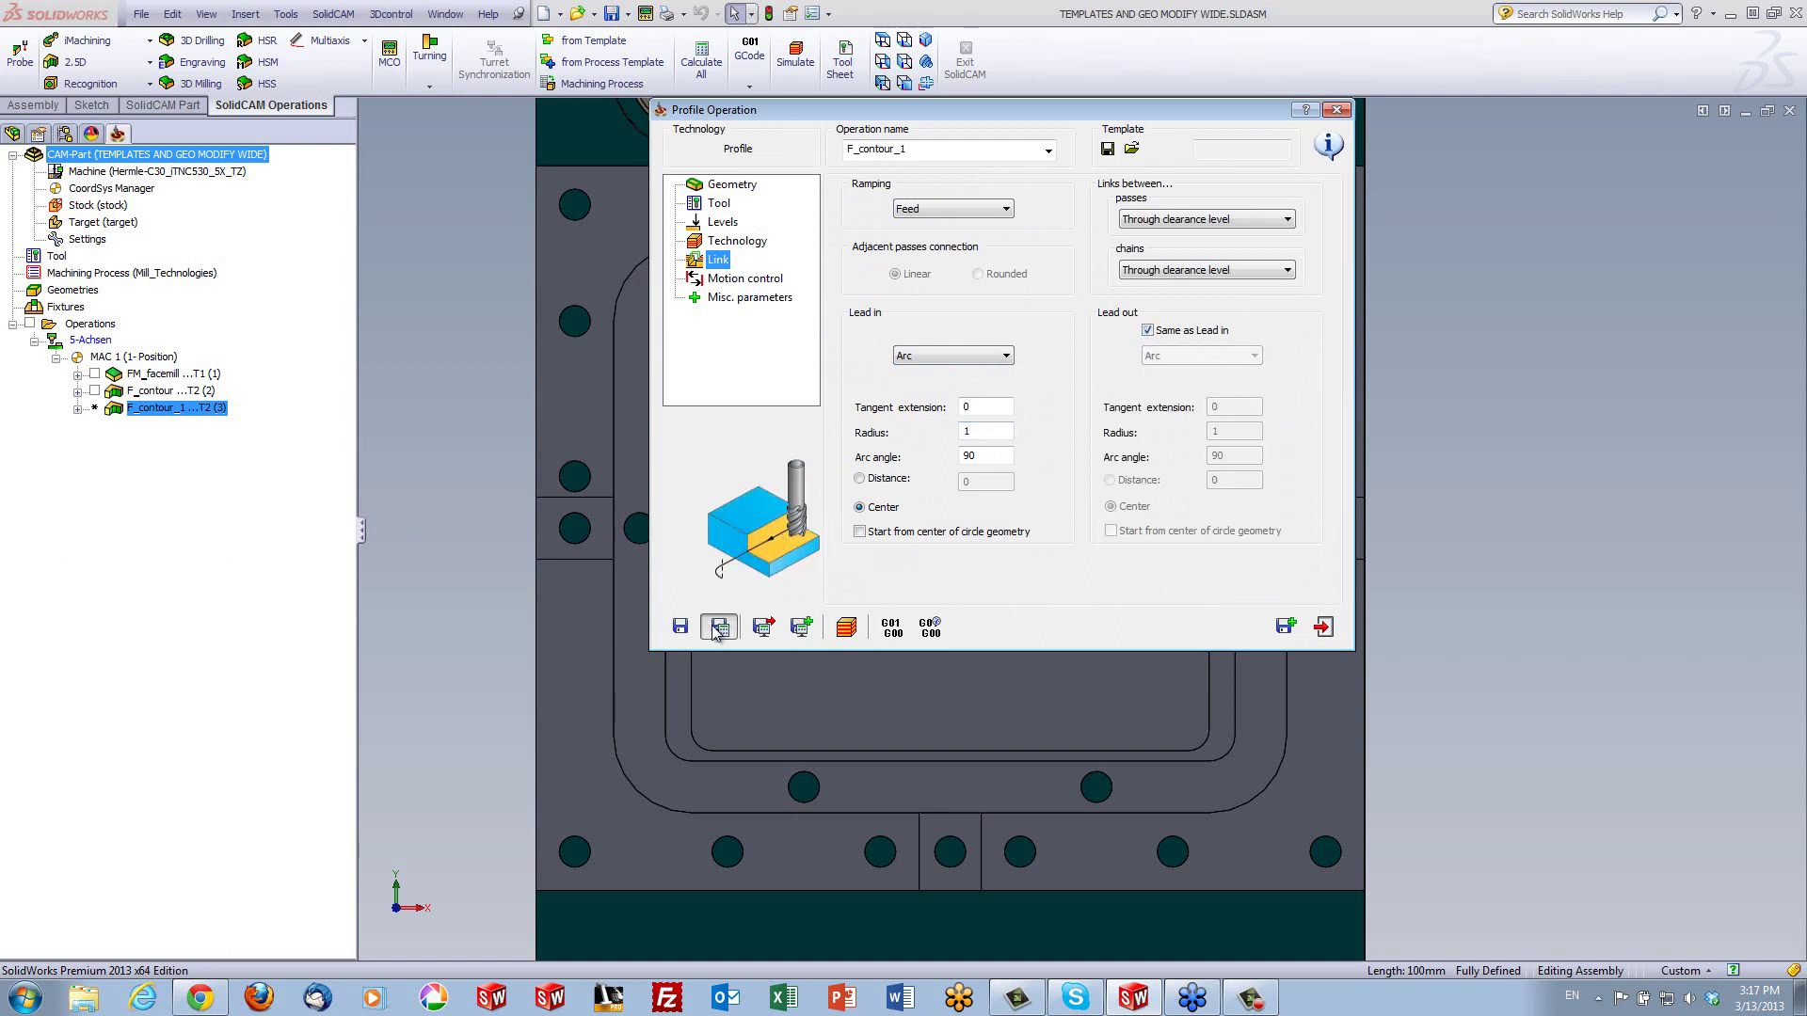
{"action": "left_click", "coordinate": [844, 623]}
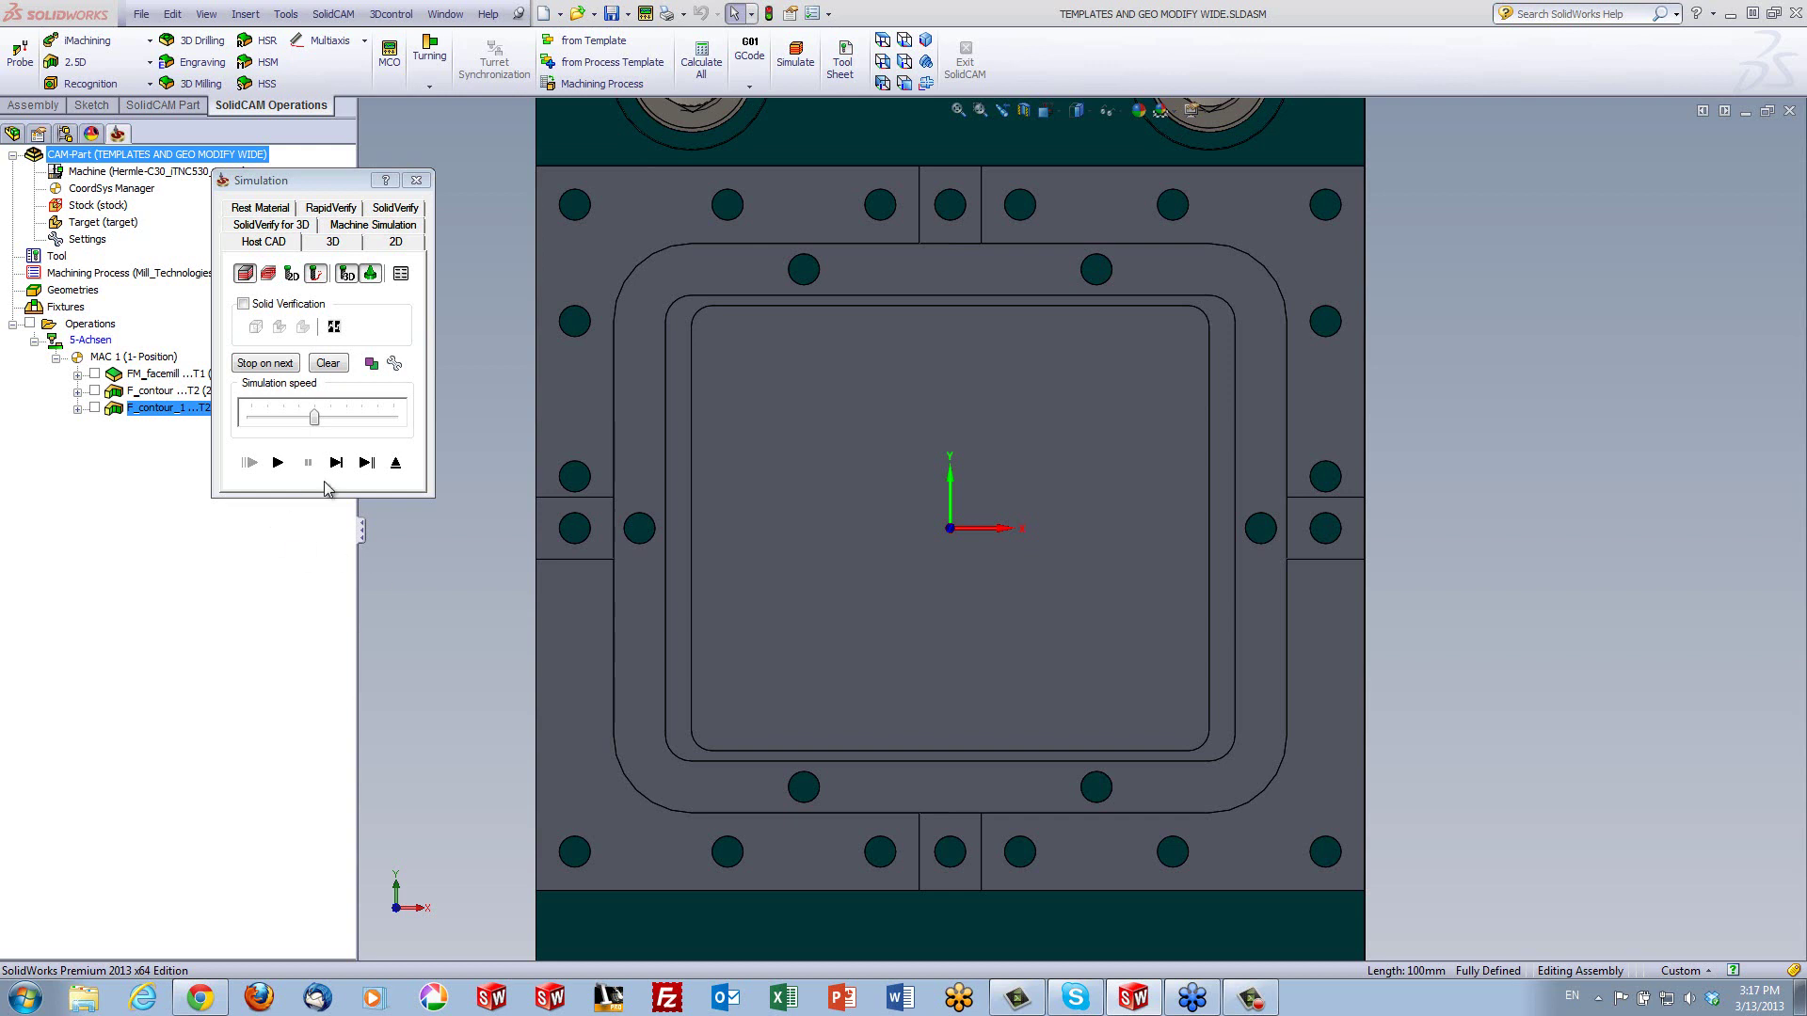
{"action": "left_click", "coordinate": [337, 462]}
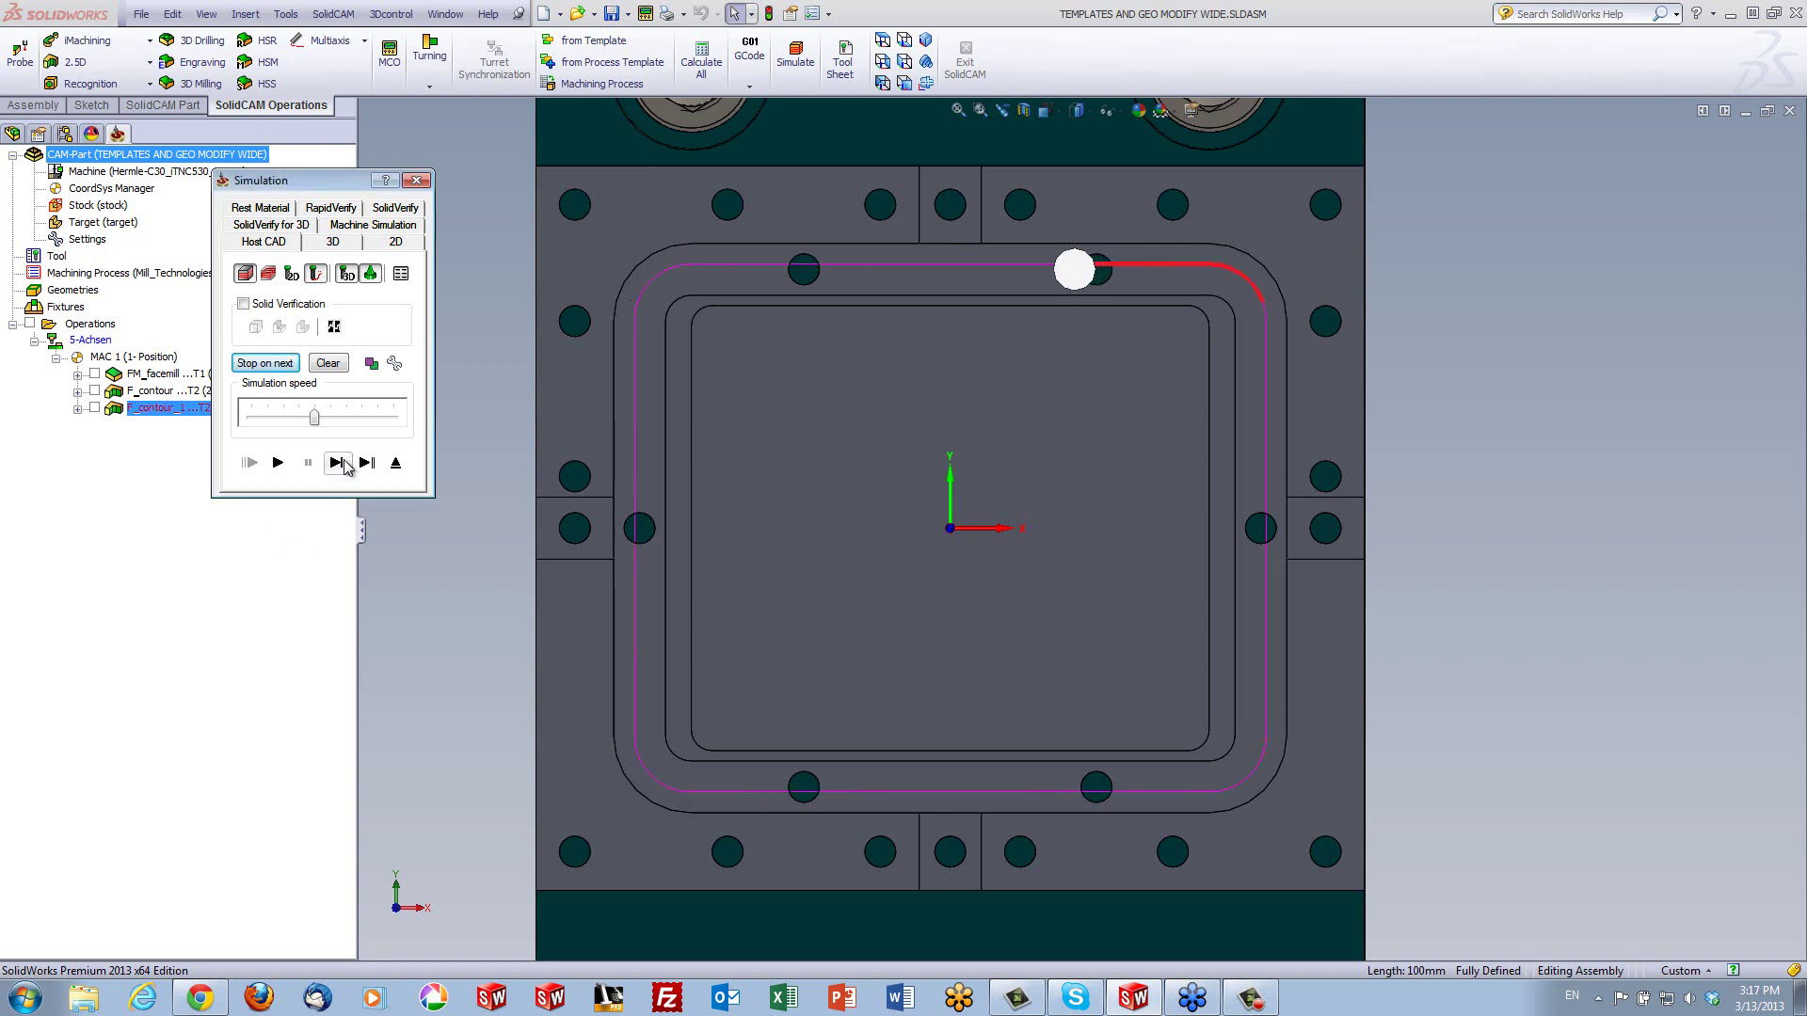
{"action": "left_click", "coordinate": [345, 467]}
{"action": "left_click", "coordinate": [345, 467]}
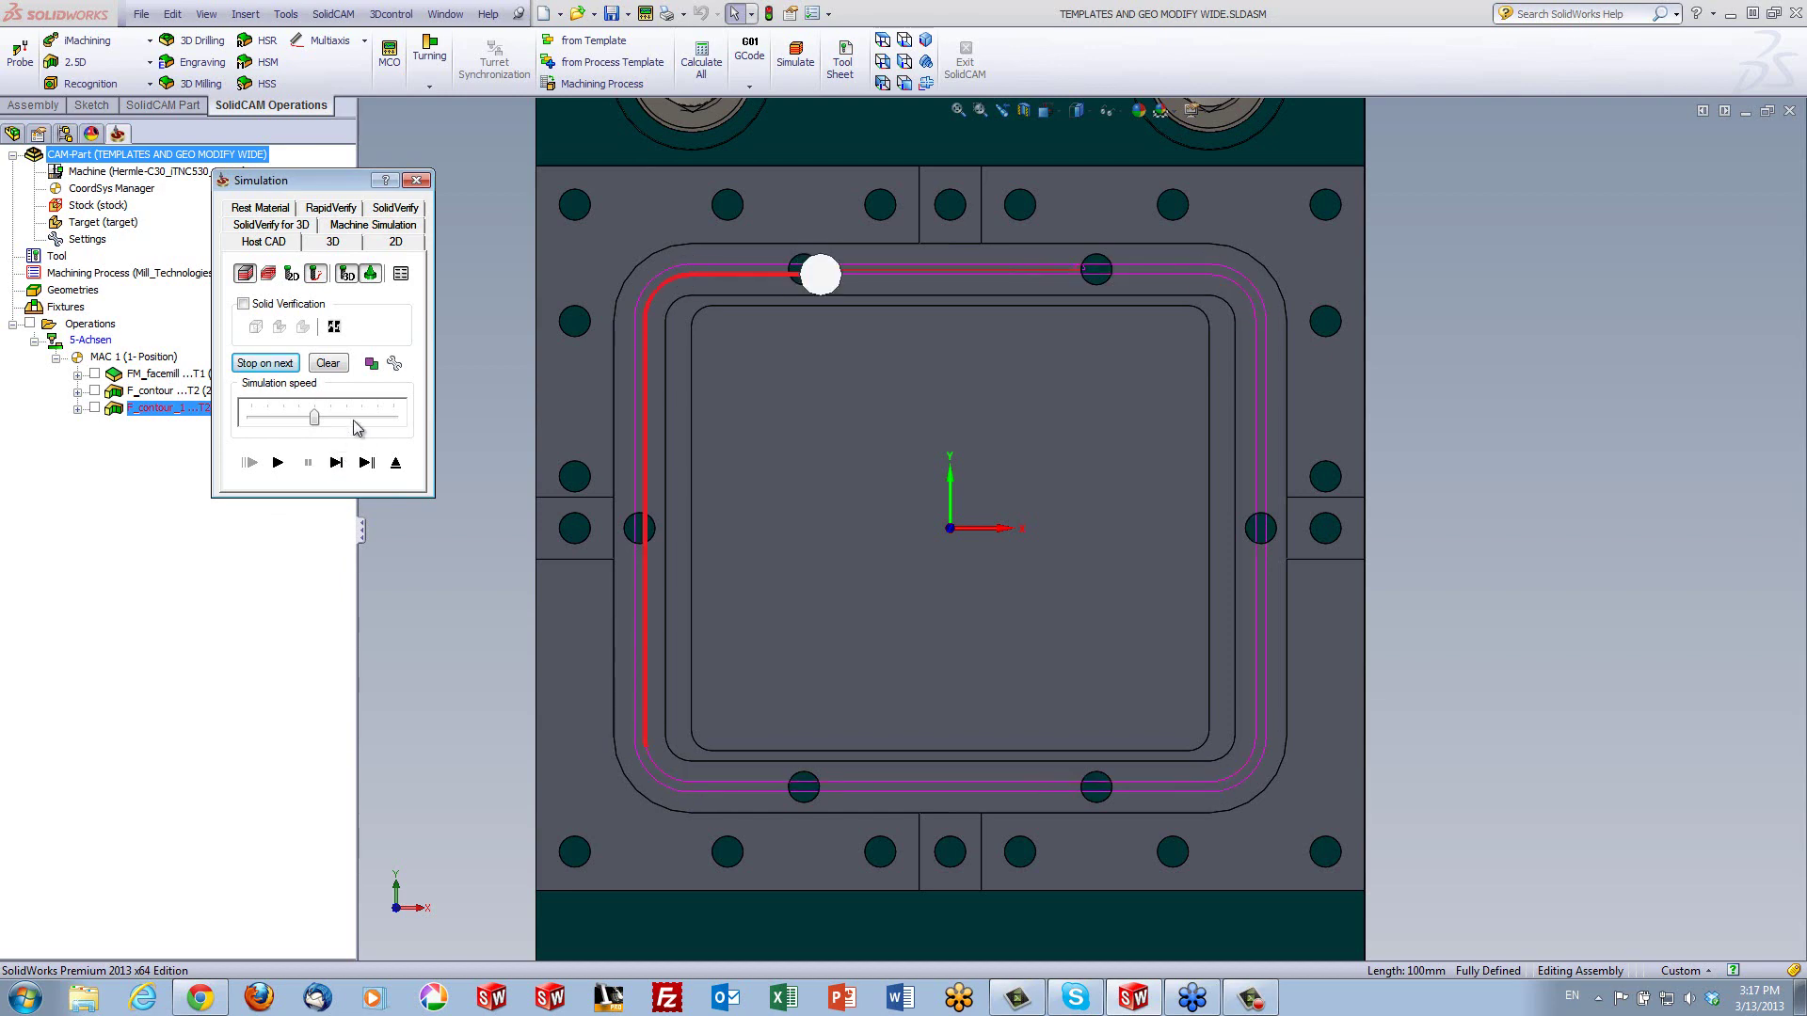
{"action": "middle_click_drag", "start_coordinate": [1331, 674], "coordinate": [1268, 475]}
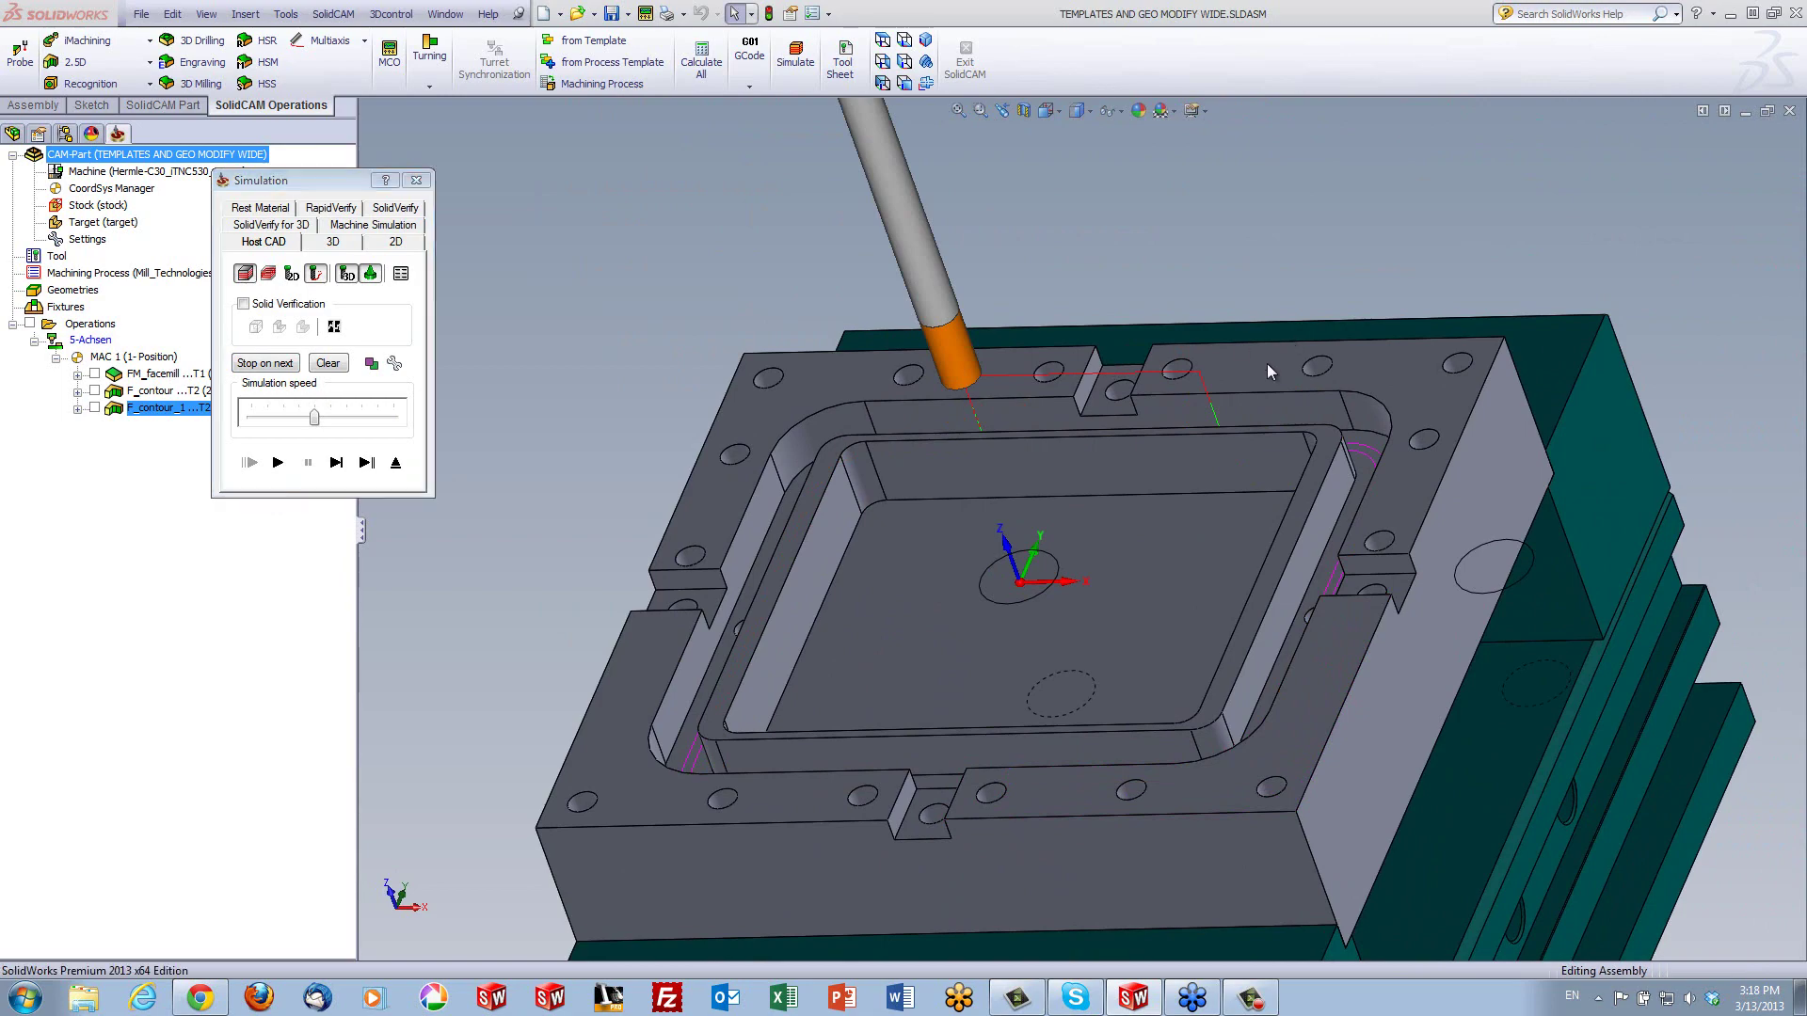
{"action": "middle_click_drag", "start_coordinate": [1110, 371], "coordinate": [1271, 388]}
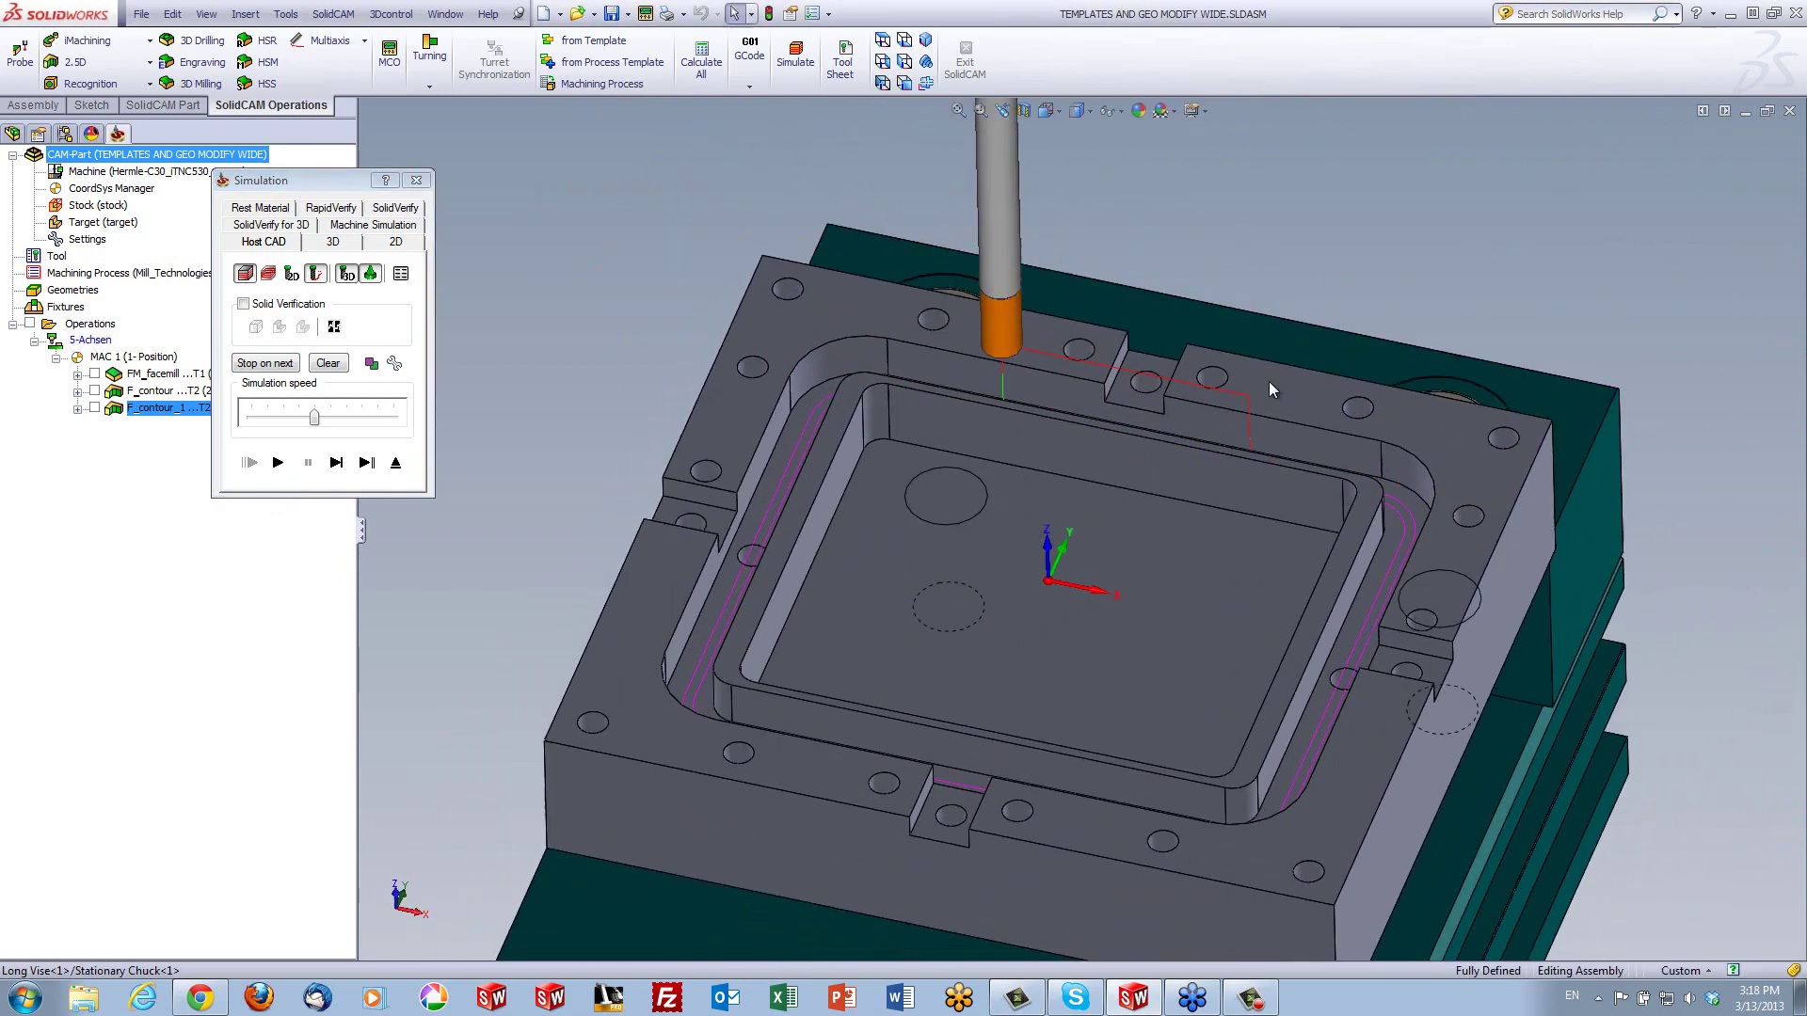
Run the SolidVerify simulation of the finishing operation and inspect the machined channel walls
{"action": "left_click", "coordinate": [397, 208]}
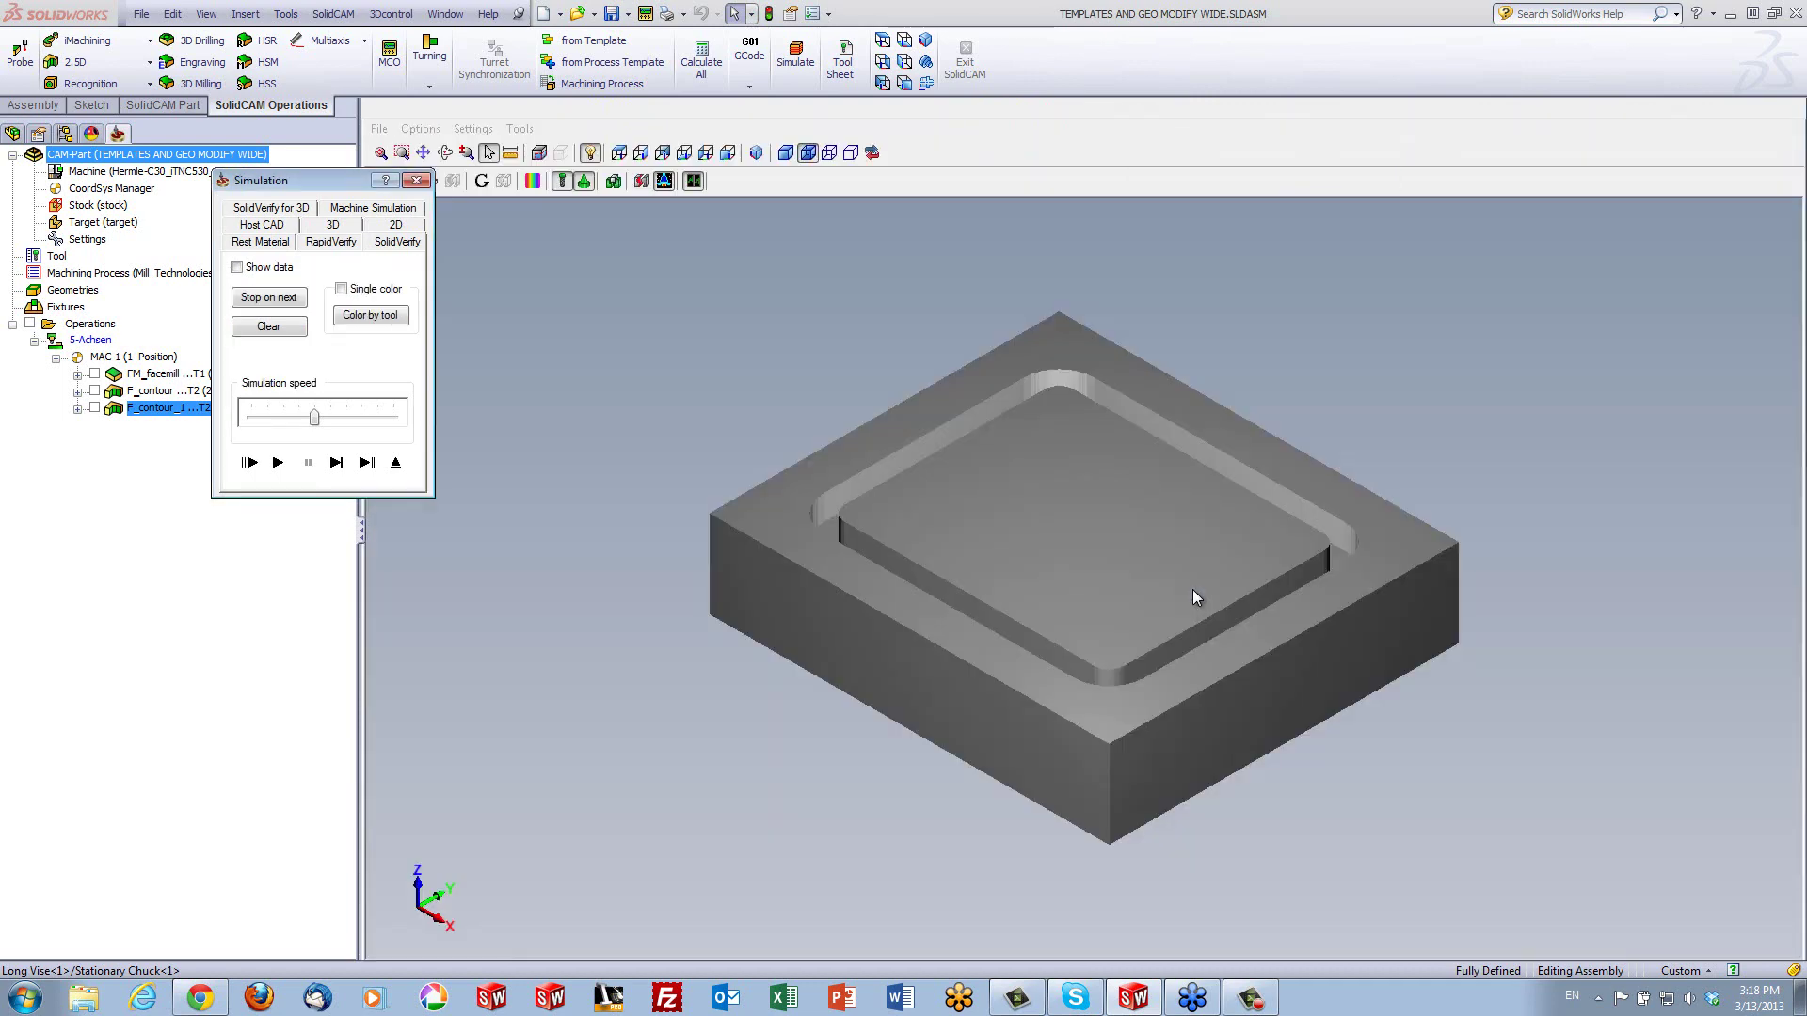
{"action": "left_click", "coordinate": [337, 463]}
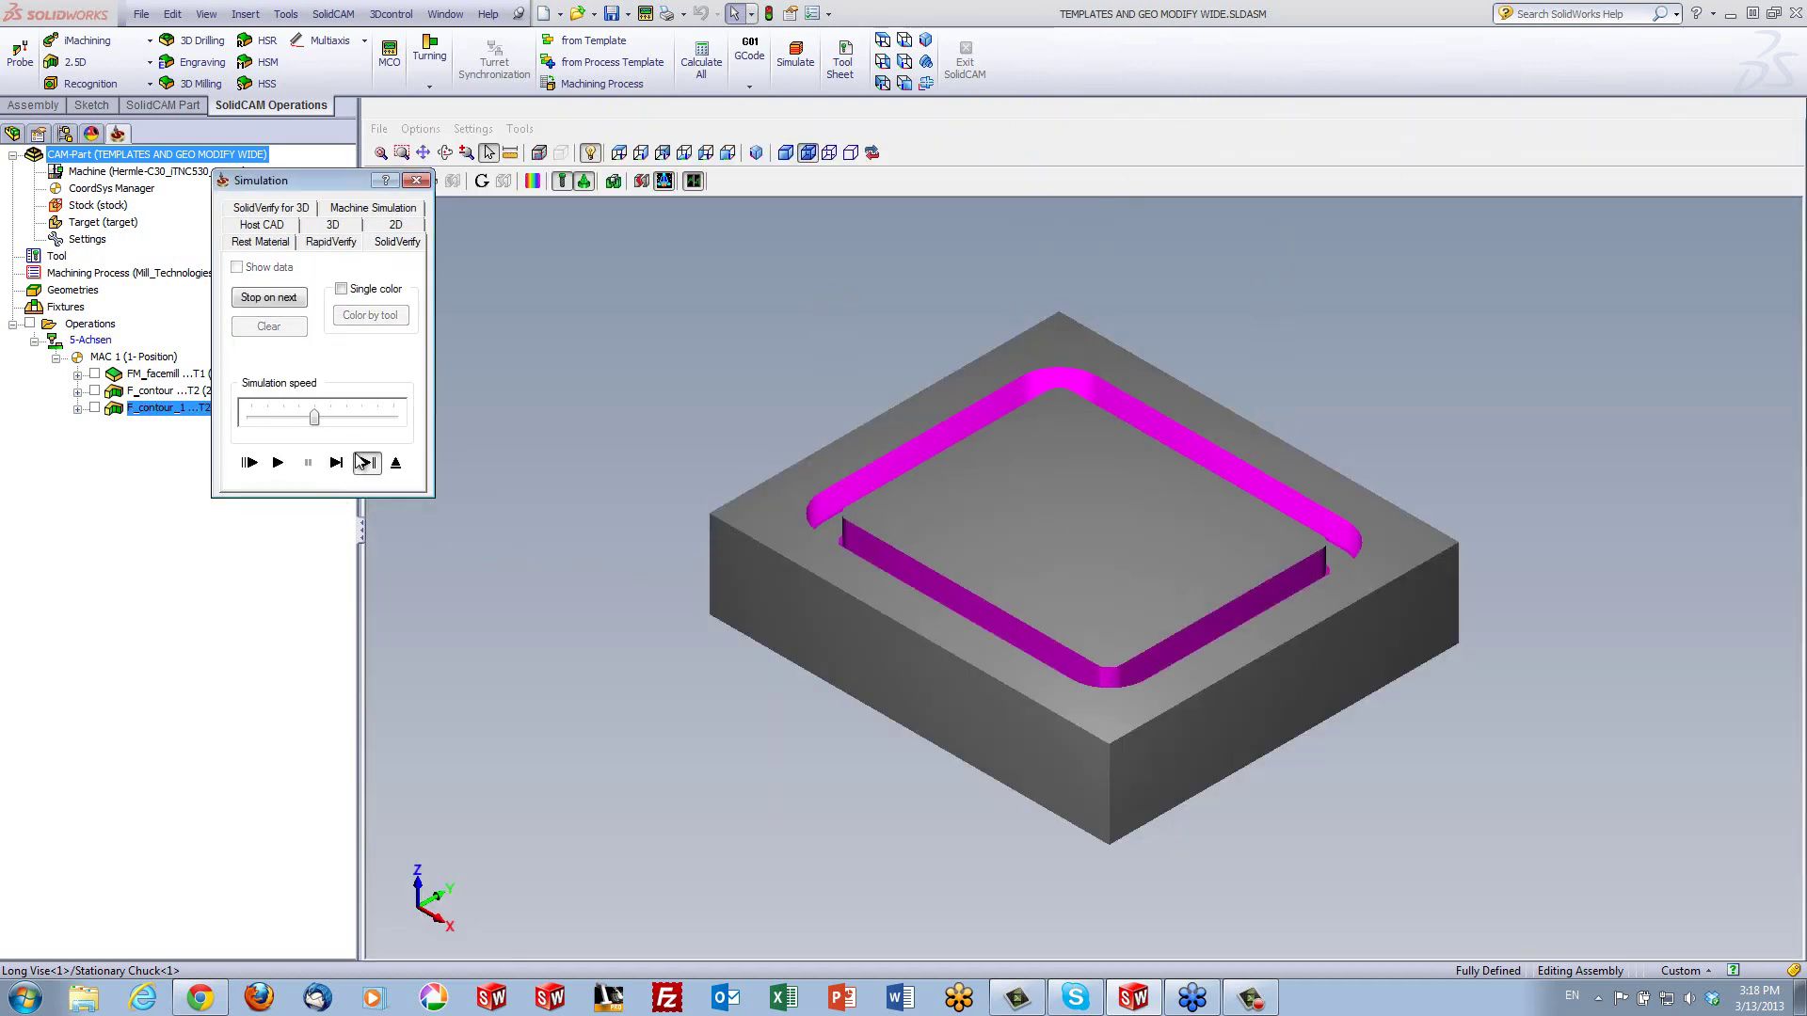
{"action": "left_click", "coordinate": [355, 460]}
{"action": "mouse_move", "coordinate": [896, 404]}
{"action": "middle_mouse_down"}
{"action": "mouse_move", "coordinate": [952, 403]}
{"action": "mouse_move", "coordinate": [968, 423]}
{"action": "mouse_move", "coordinate": [997, 399]}
{"action": "mouse_move", "coordinate": [992, 455]}
{"action": "mouse_move", "coordinate": [980, 416]}
{"action": "mouse_move", "coordinate": [922, 411]}
{"action": "middle_mouse_up"}
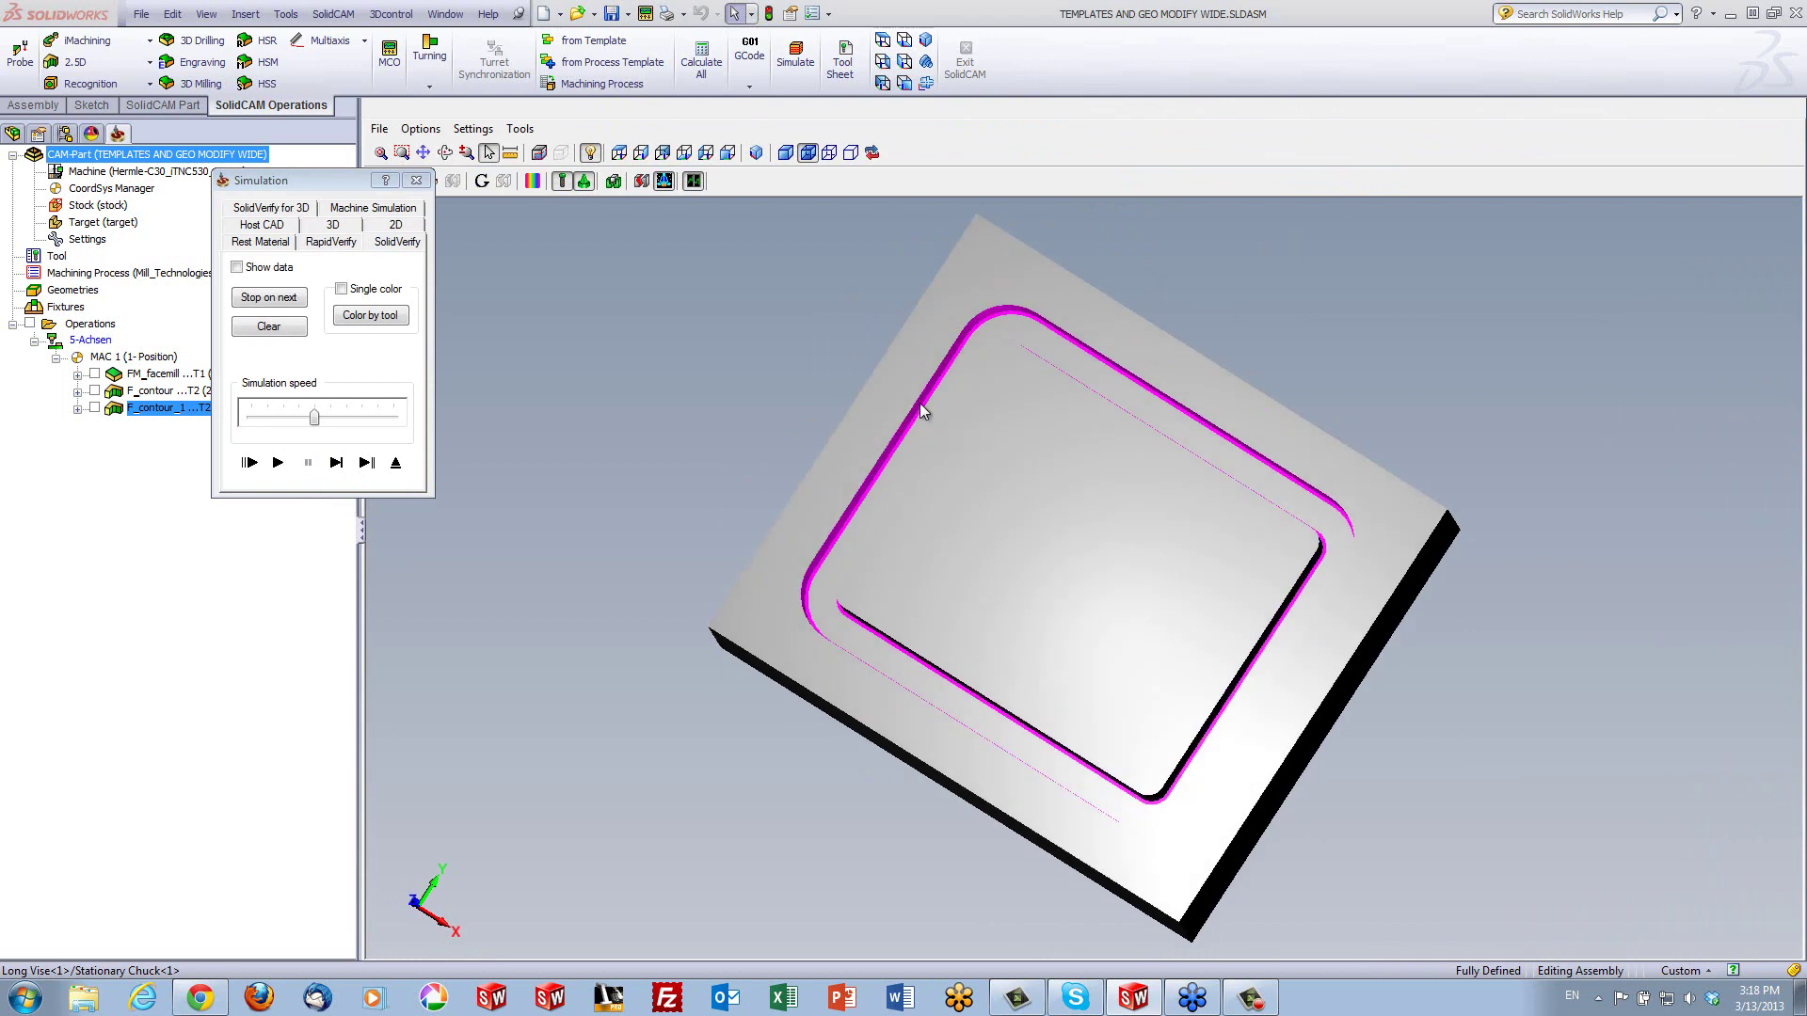
{"action": "left_click", "coordinate": [395, 462]}
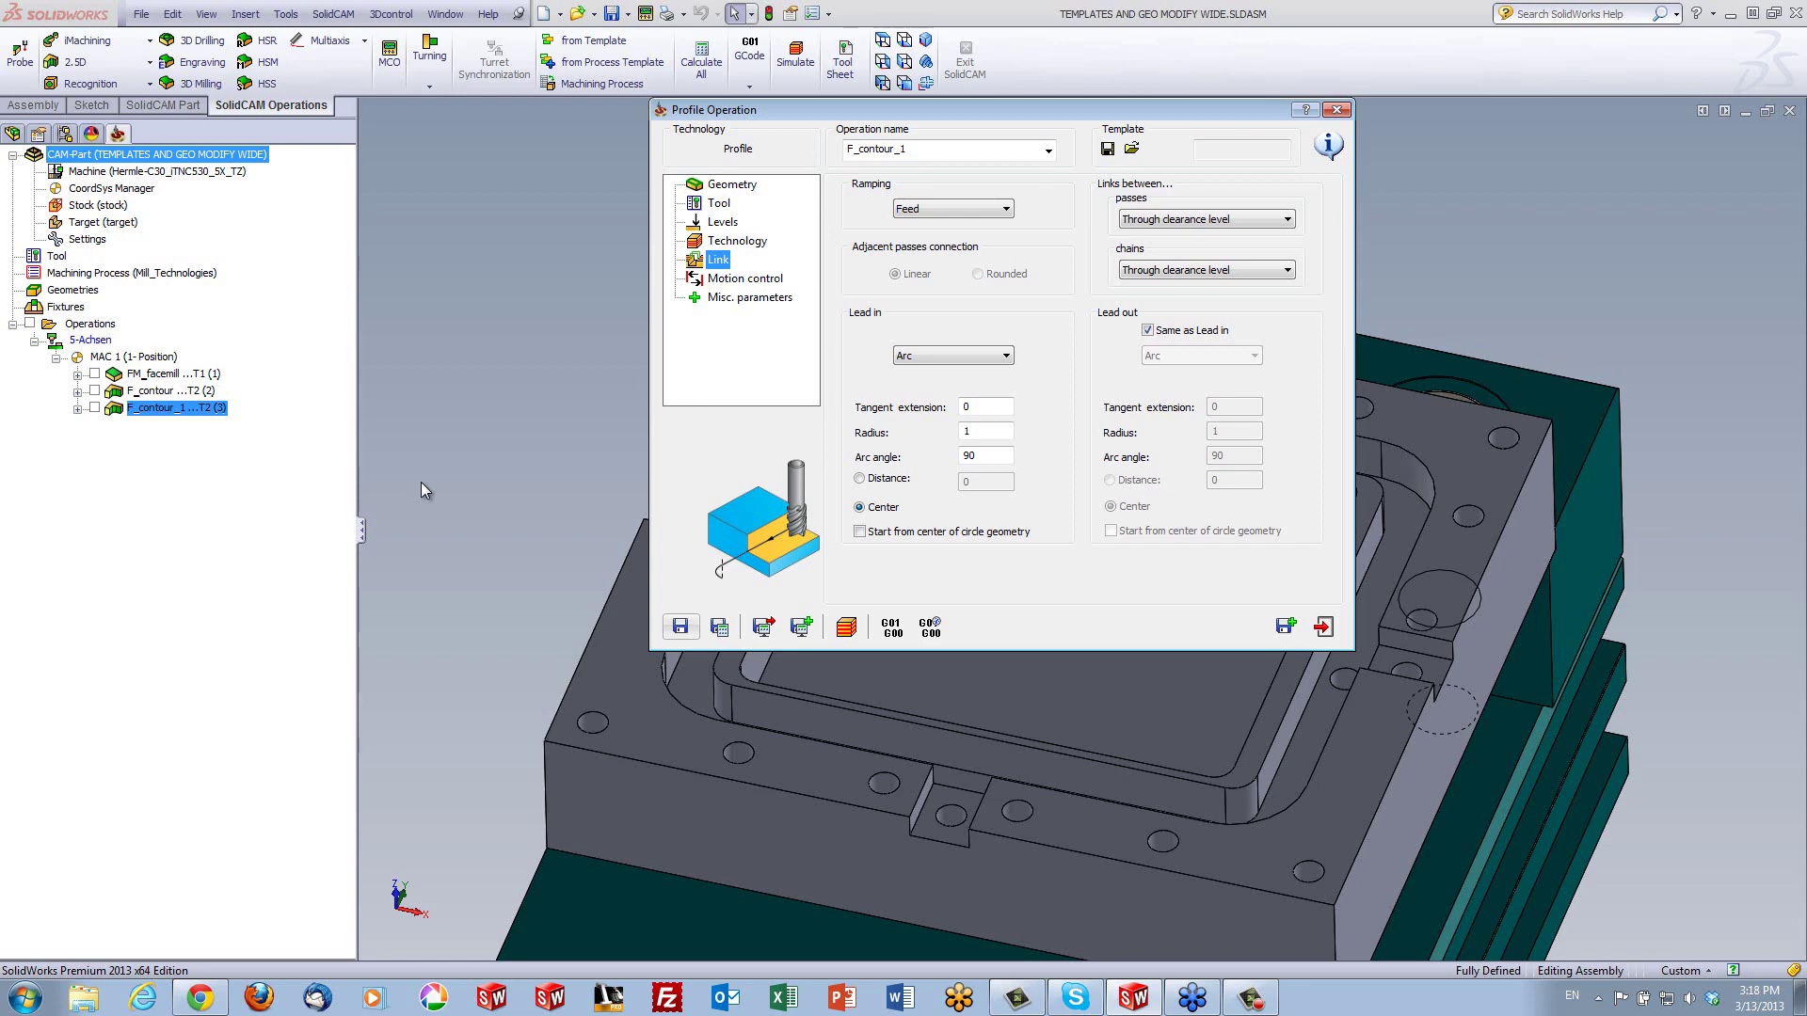
Close the finishing operation and select the F_contour operation in the operations list
{"action": "left_click", "coordinate": [1323, 627]}
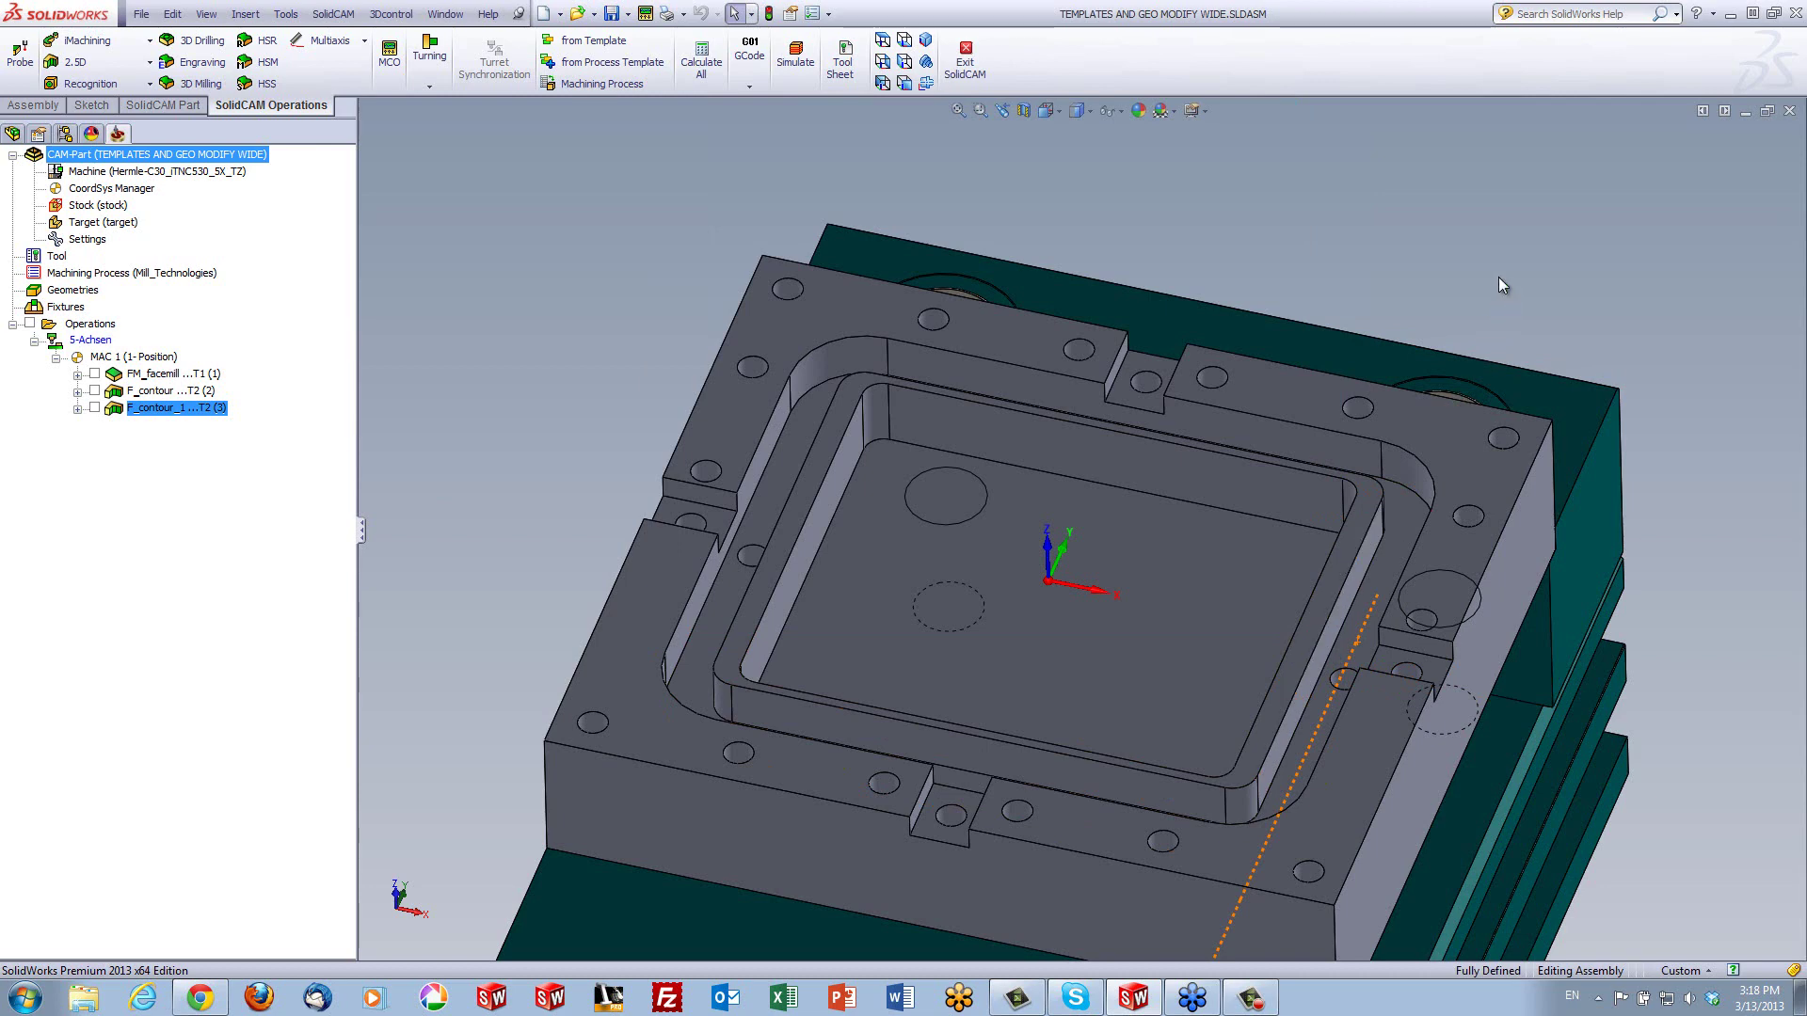
{"action": "left_click", "coordinate": [156, 393]}
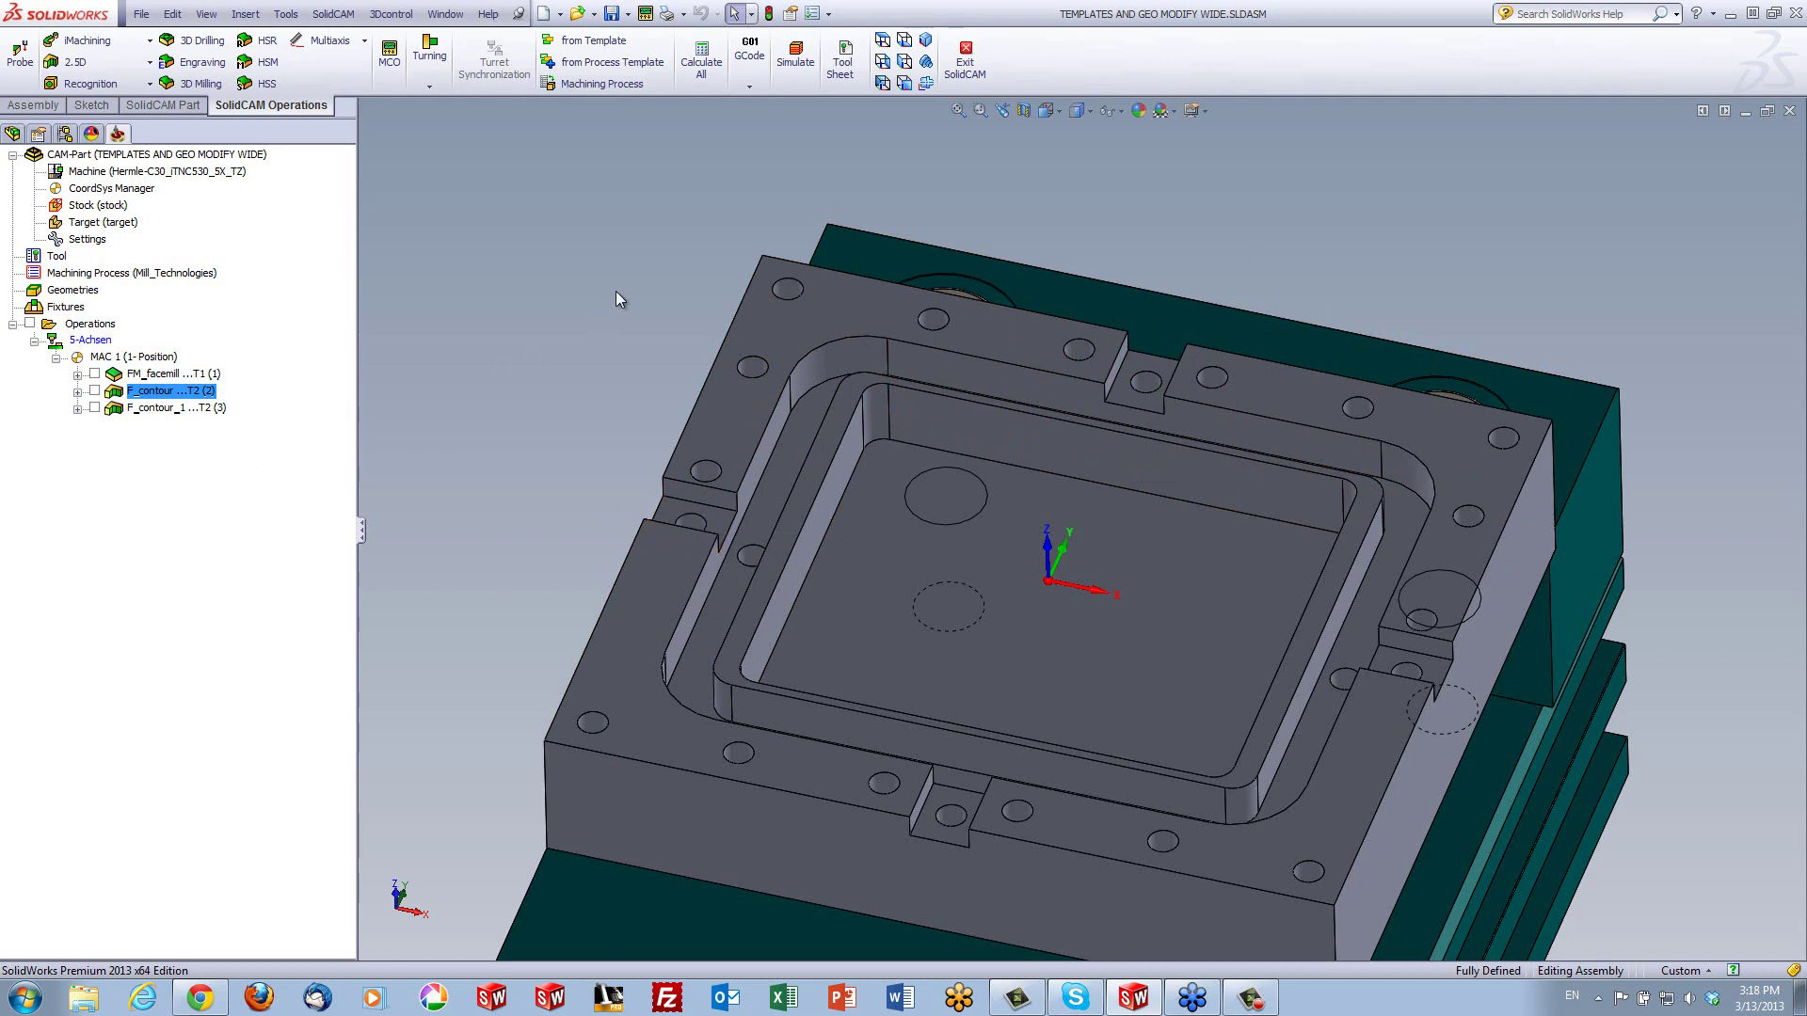
Create a process template named aaaa from the F_contour and F_contour_1 operations, with tool data included
{"action": "right_click", "coordinate": [170, 398]}
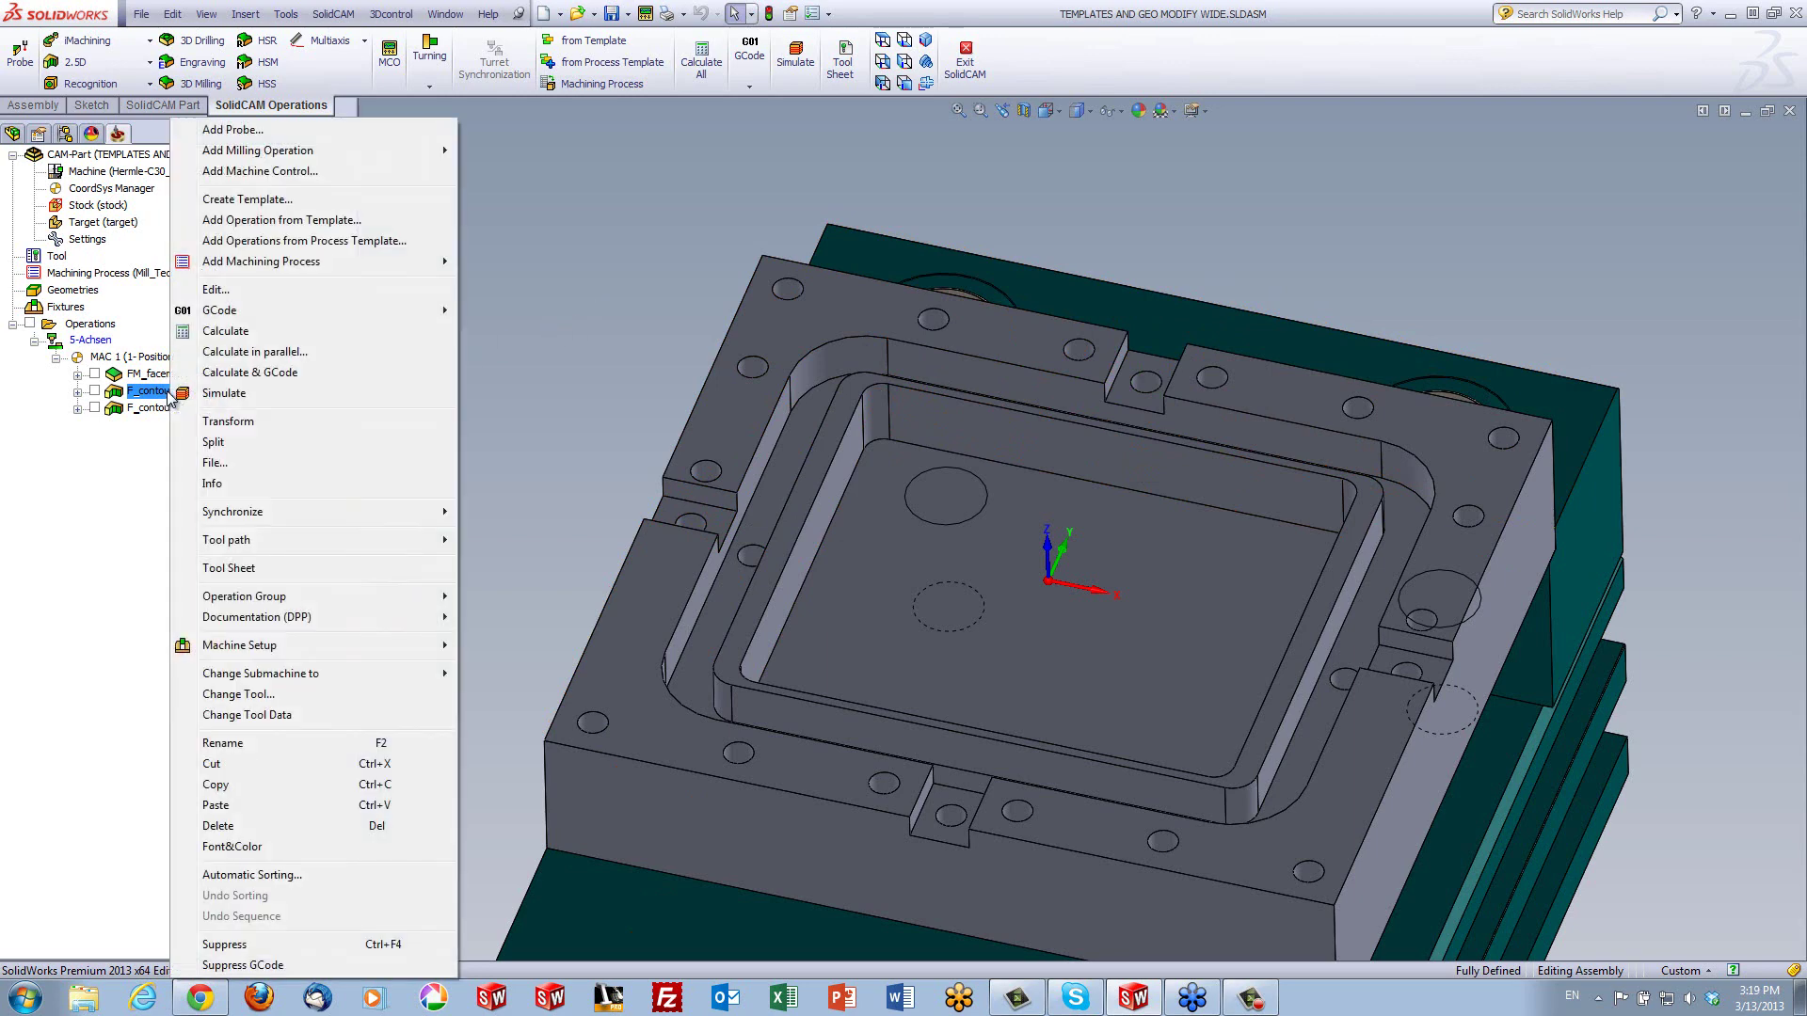
{"action": "left_click", "coordinate": [478, 271]}
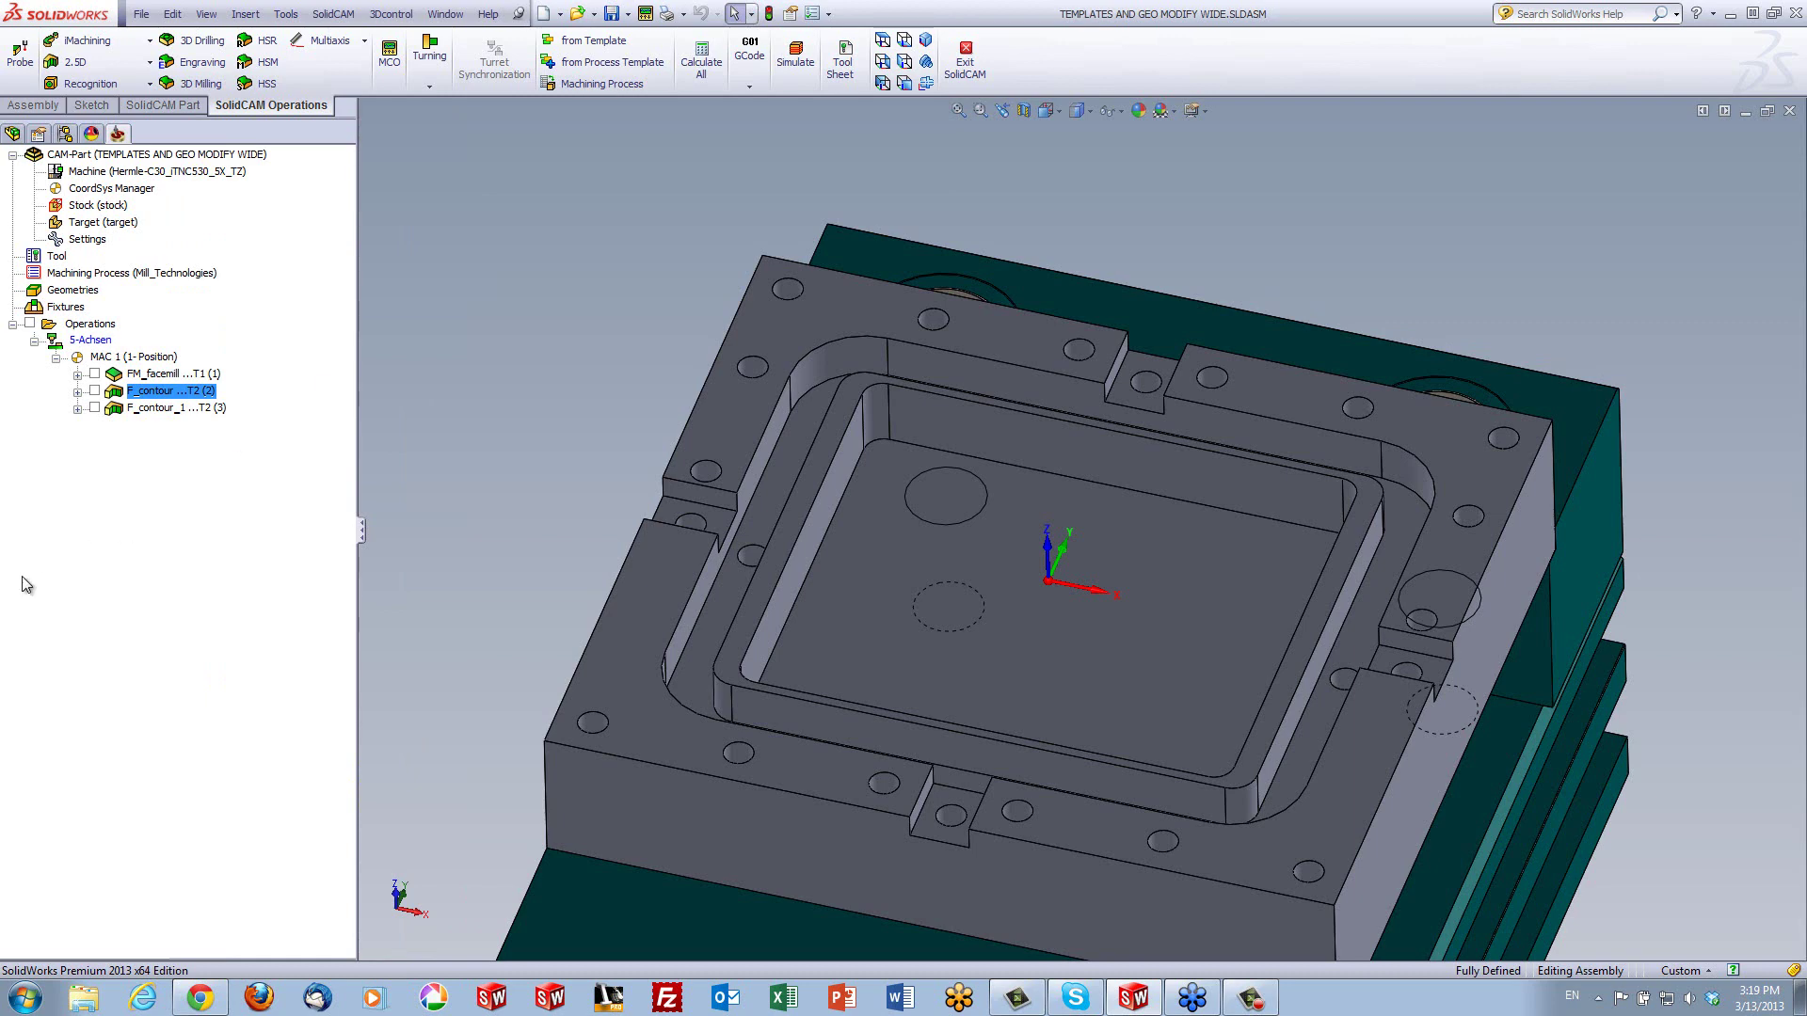
{"action": "left_click", "coordinate": [179, 409], "text": "shift"}
{"action": "right_click", "coordinate": [157, 408]}
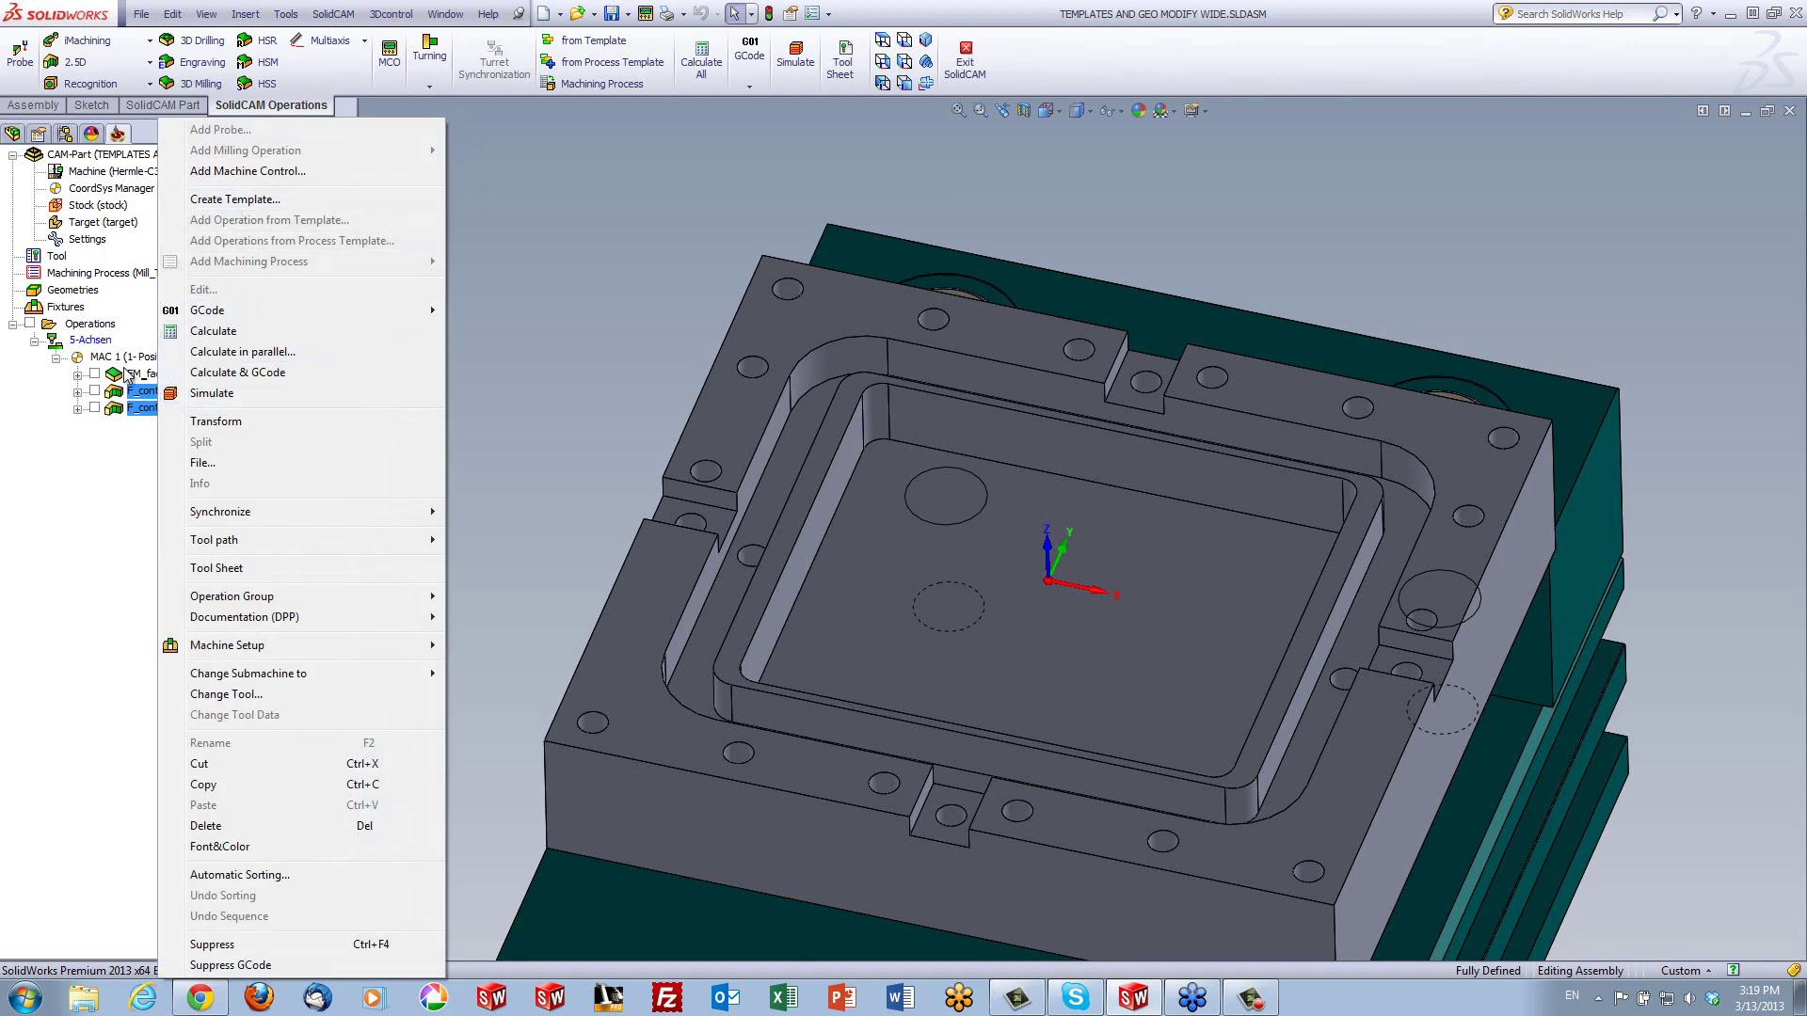
{"action": "left_click", "coordinate": [273, 200]}
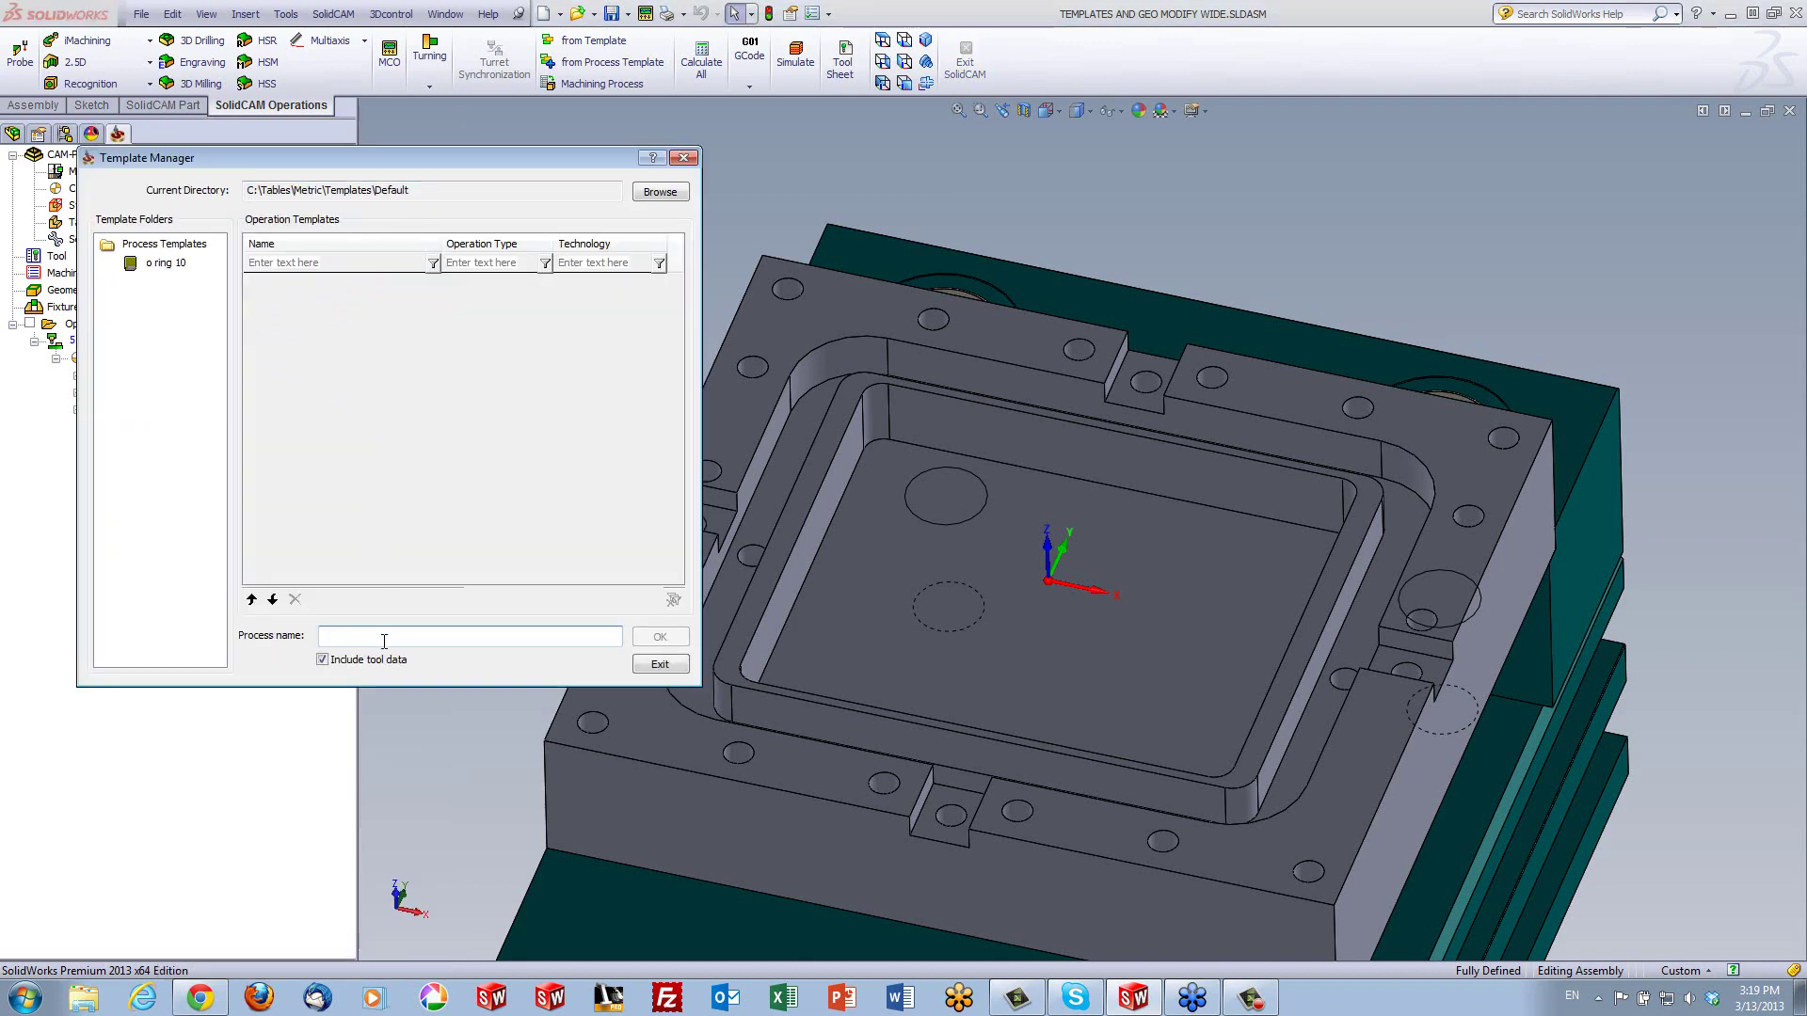
{"action": "type", "text": "aaaa"}
{"action": "left_click", "coordinate": [660, 637]}
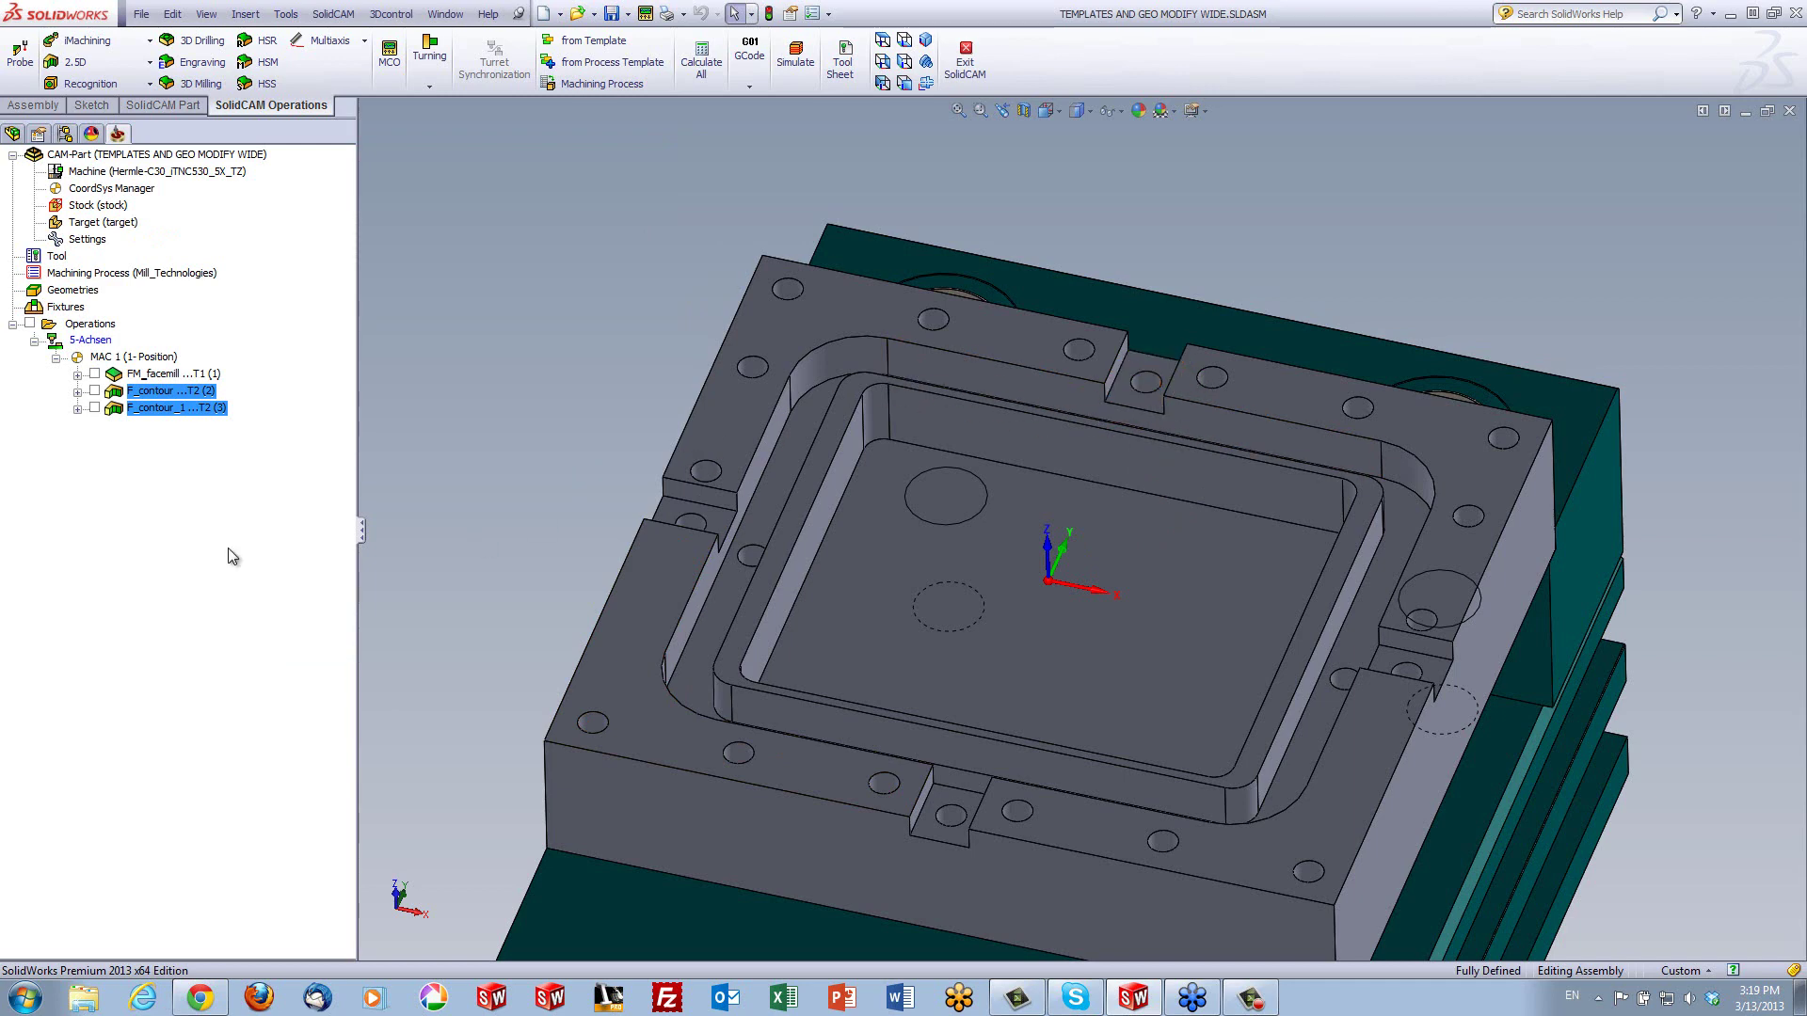
Add operations from the aaaa process template to the operations list
{"action": "right_click", "coordinate": [81, 328]}
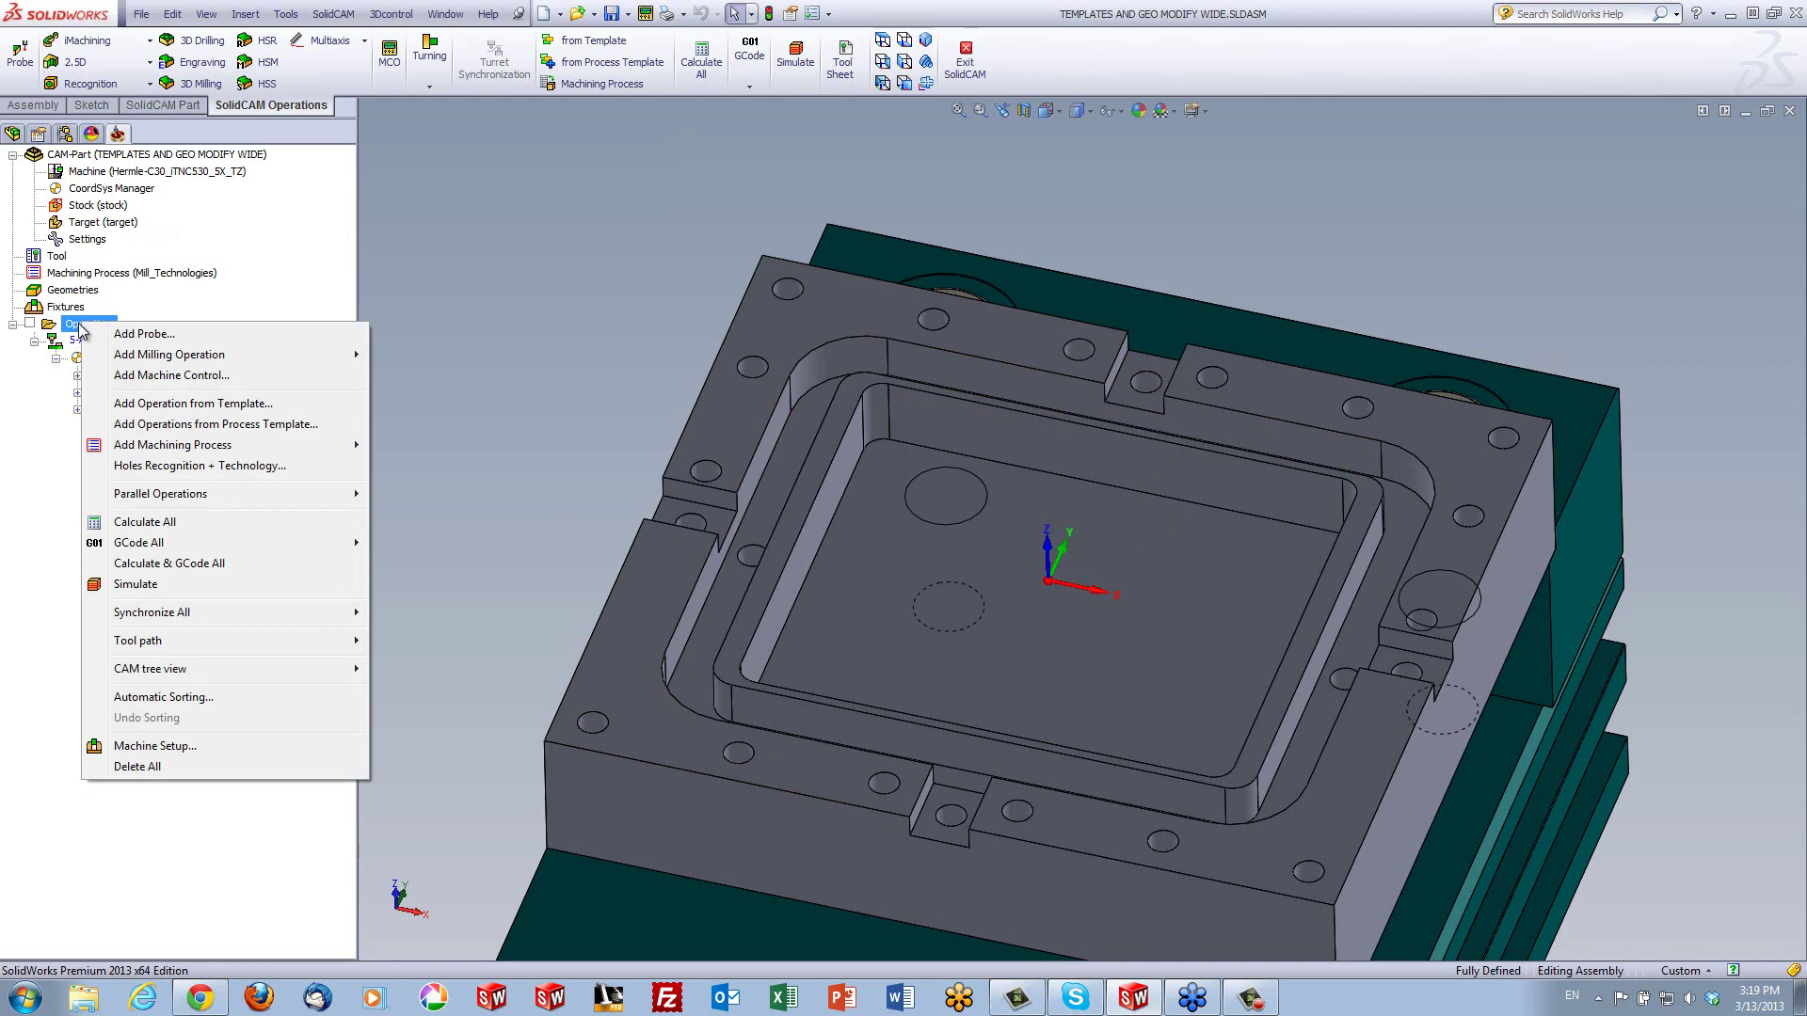
{"action": "left_click", "coordinate": [269, 424]}
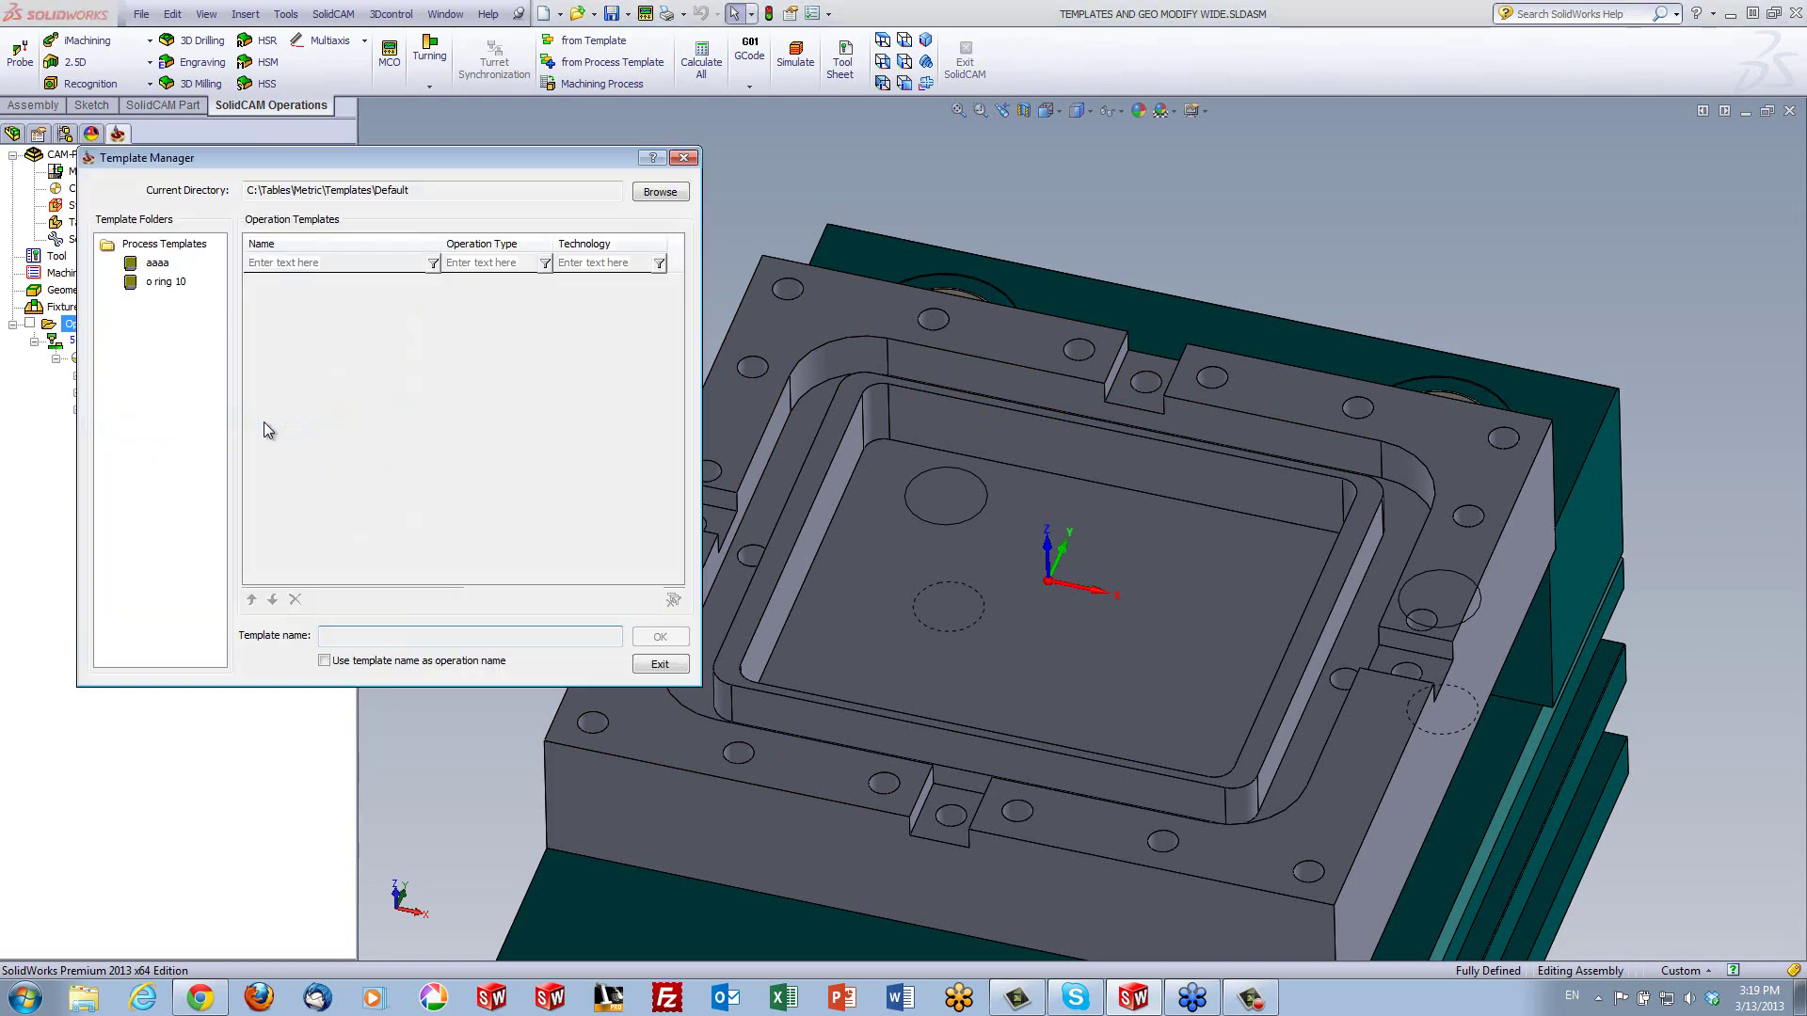
{"action": "left_click", "coordinate": [156, 263]}
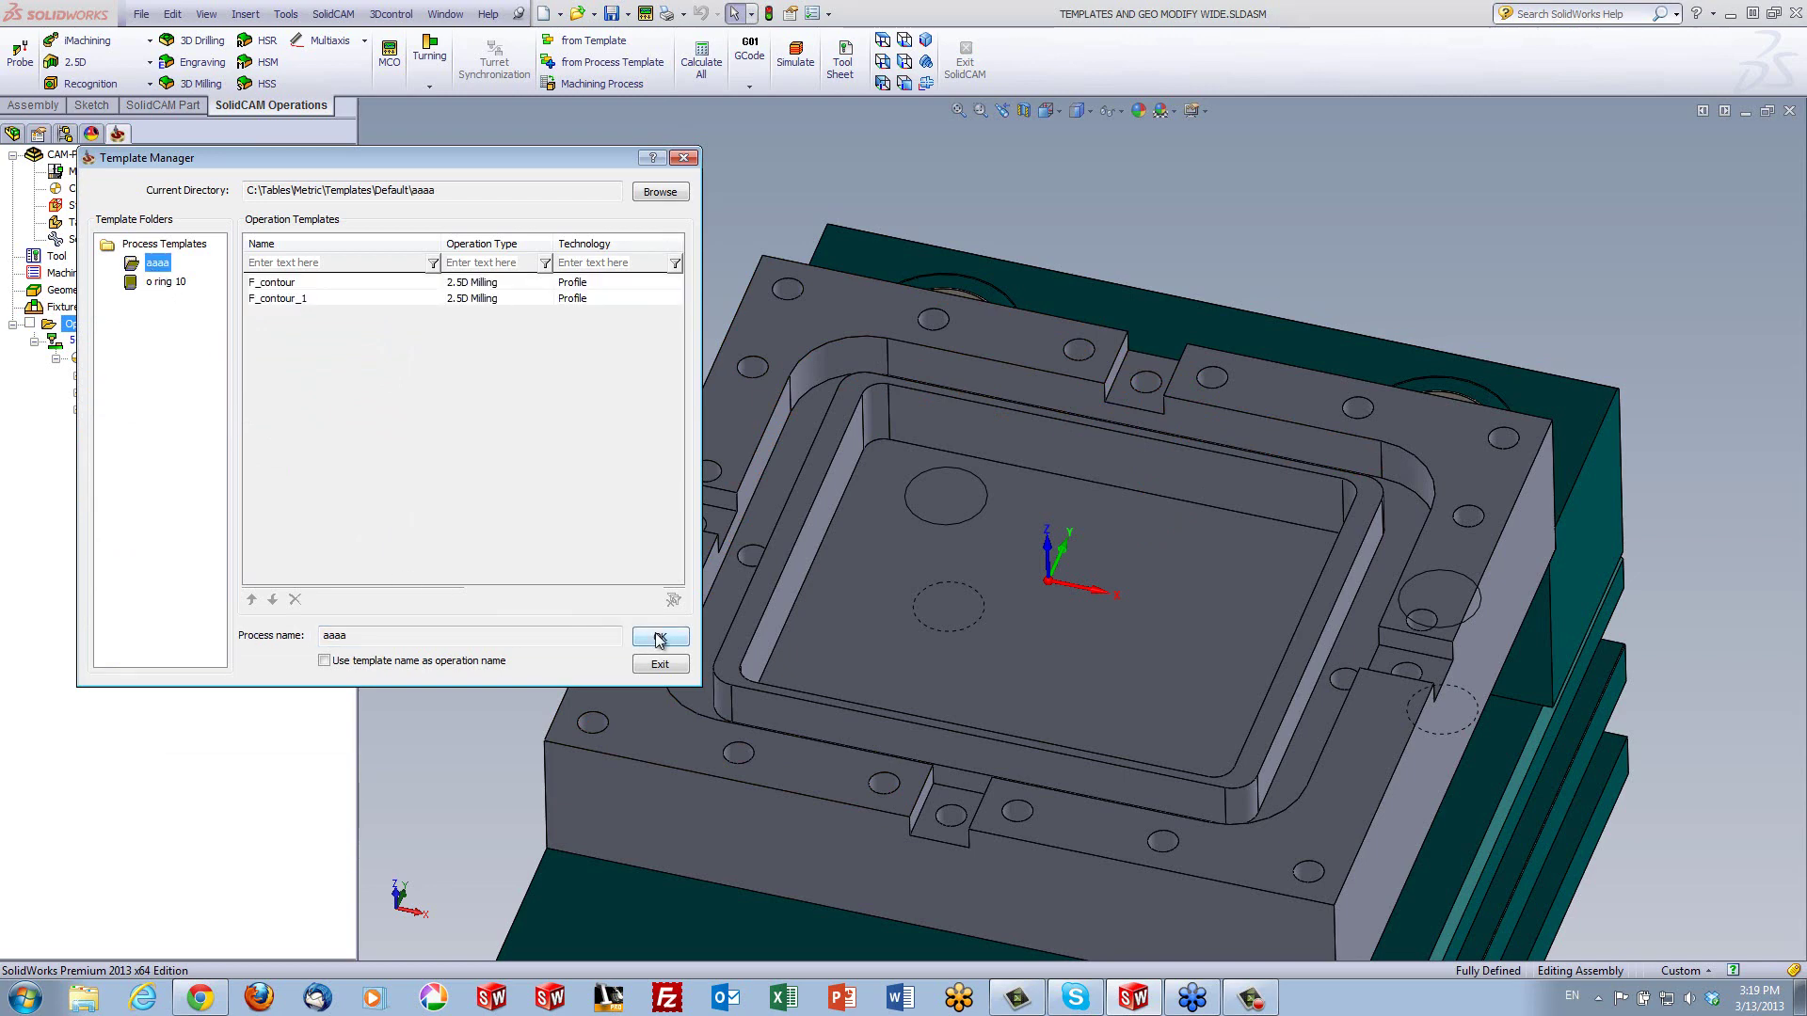
{"action": "left_click", "coordinate": [660, 639]}
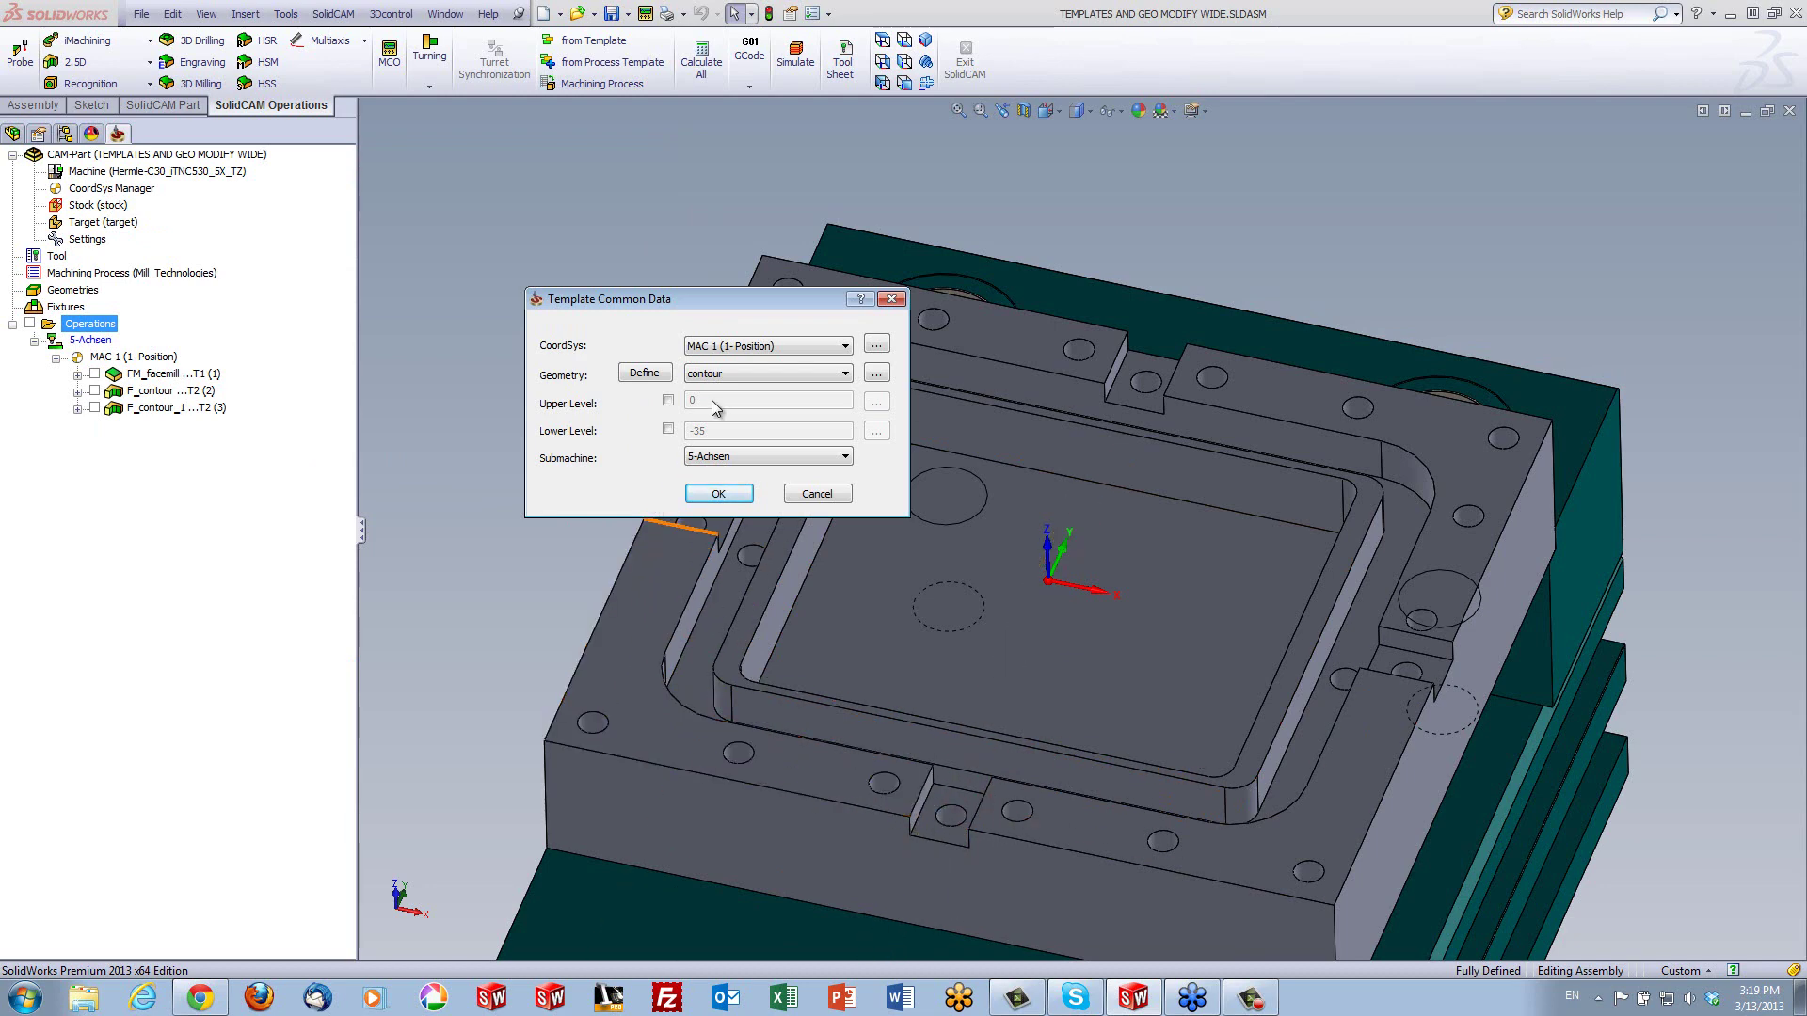
Define a new template geometry with single-edge curve chains along both side edges of the -Y and -X notches
{"action": "left_click", "coordinate": [644, 374]}
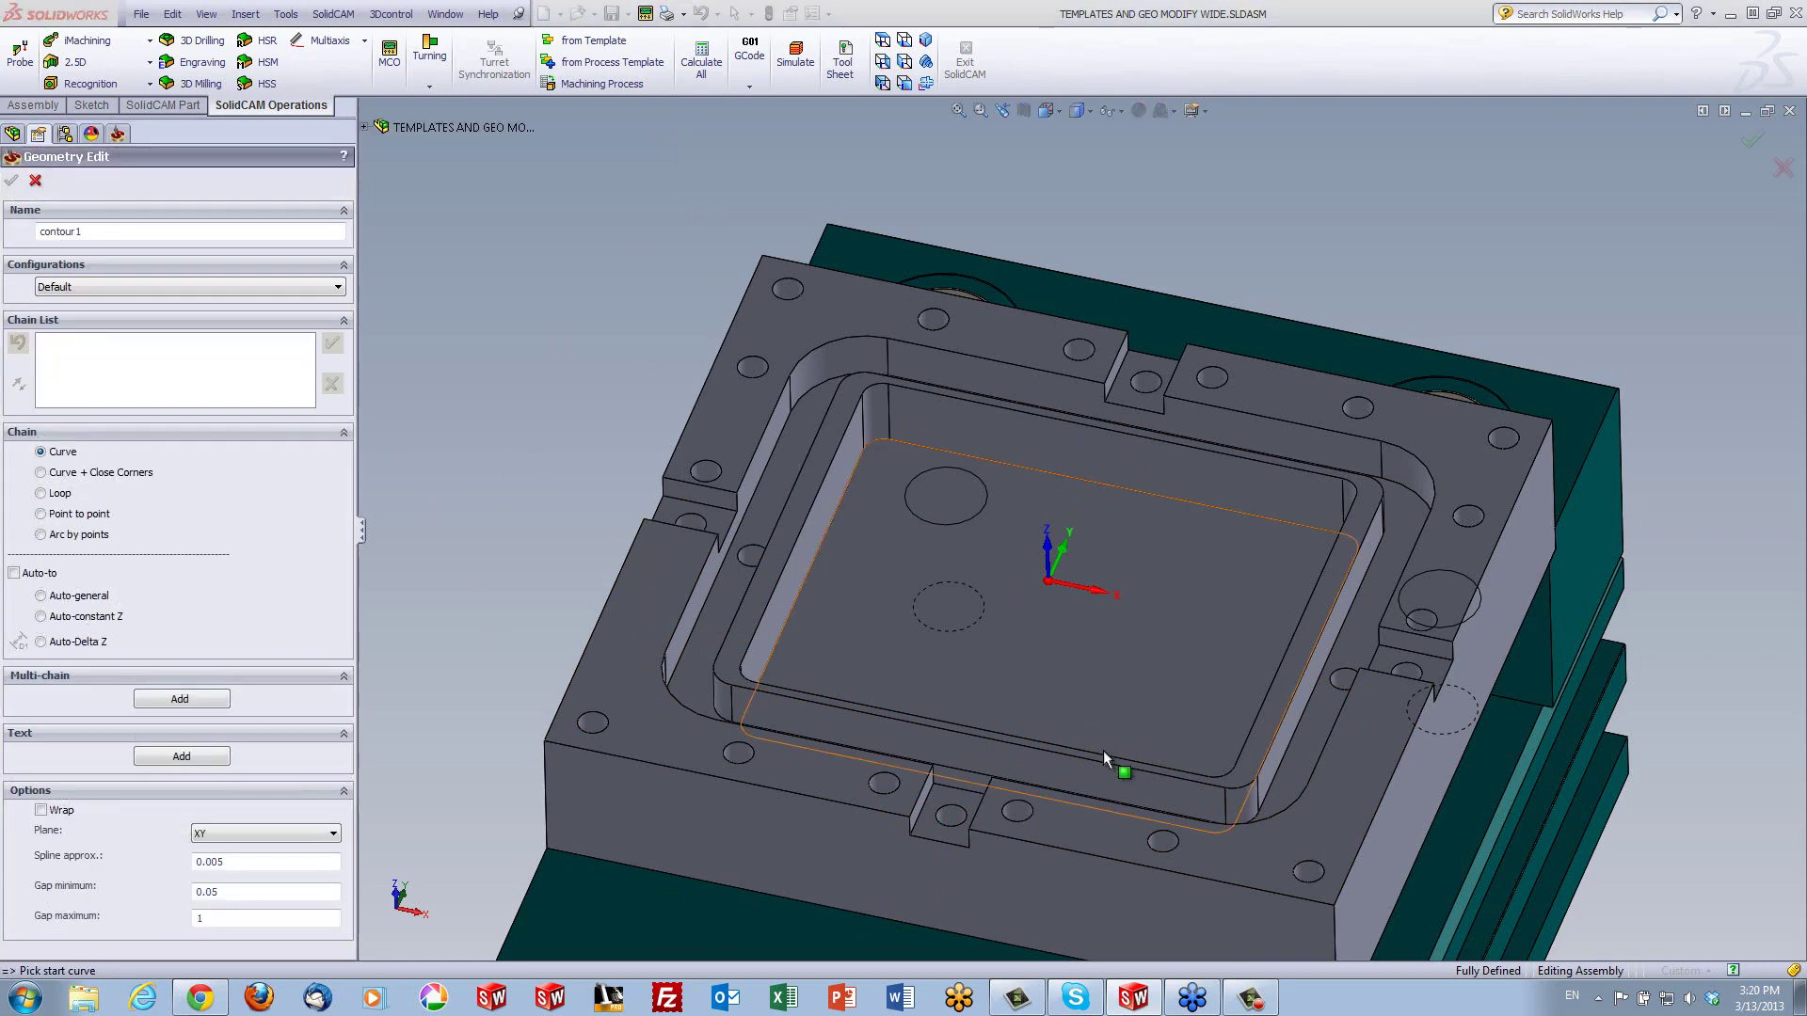
{"action": "left_click", "coordinate": [972, 830]}
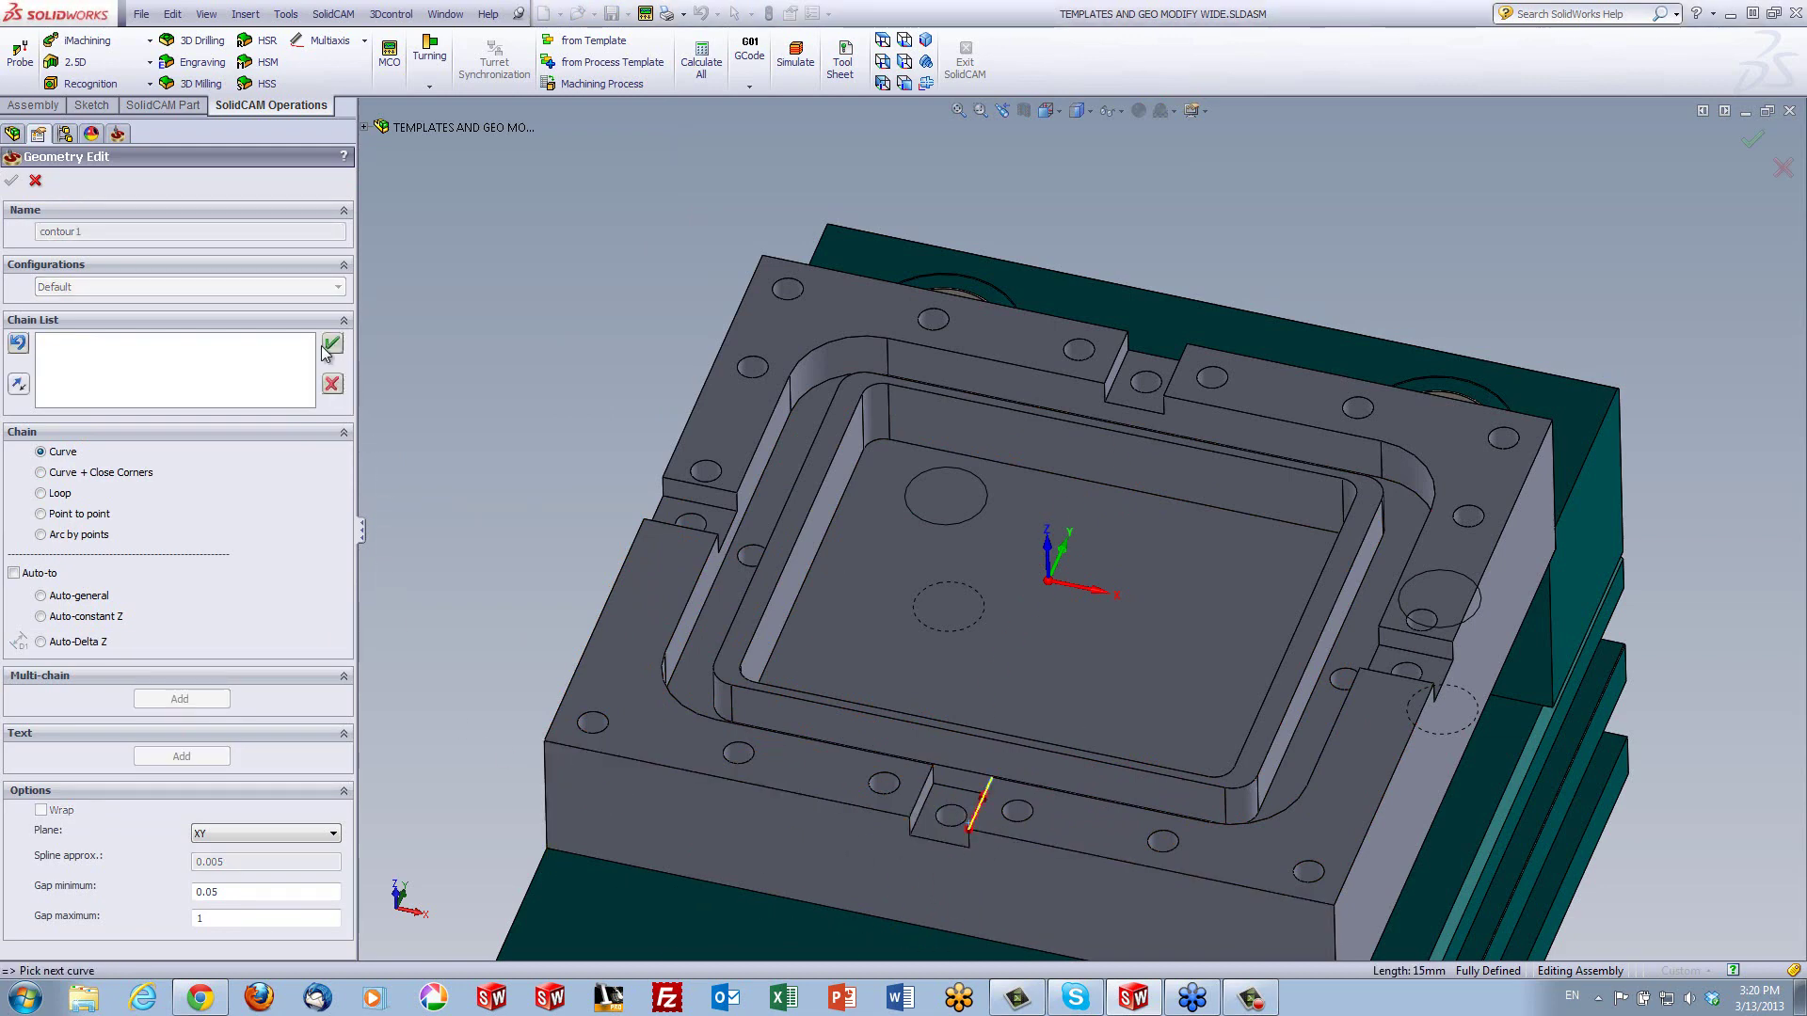
{"action": "left_click", "coordinate": [331, 344]}
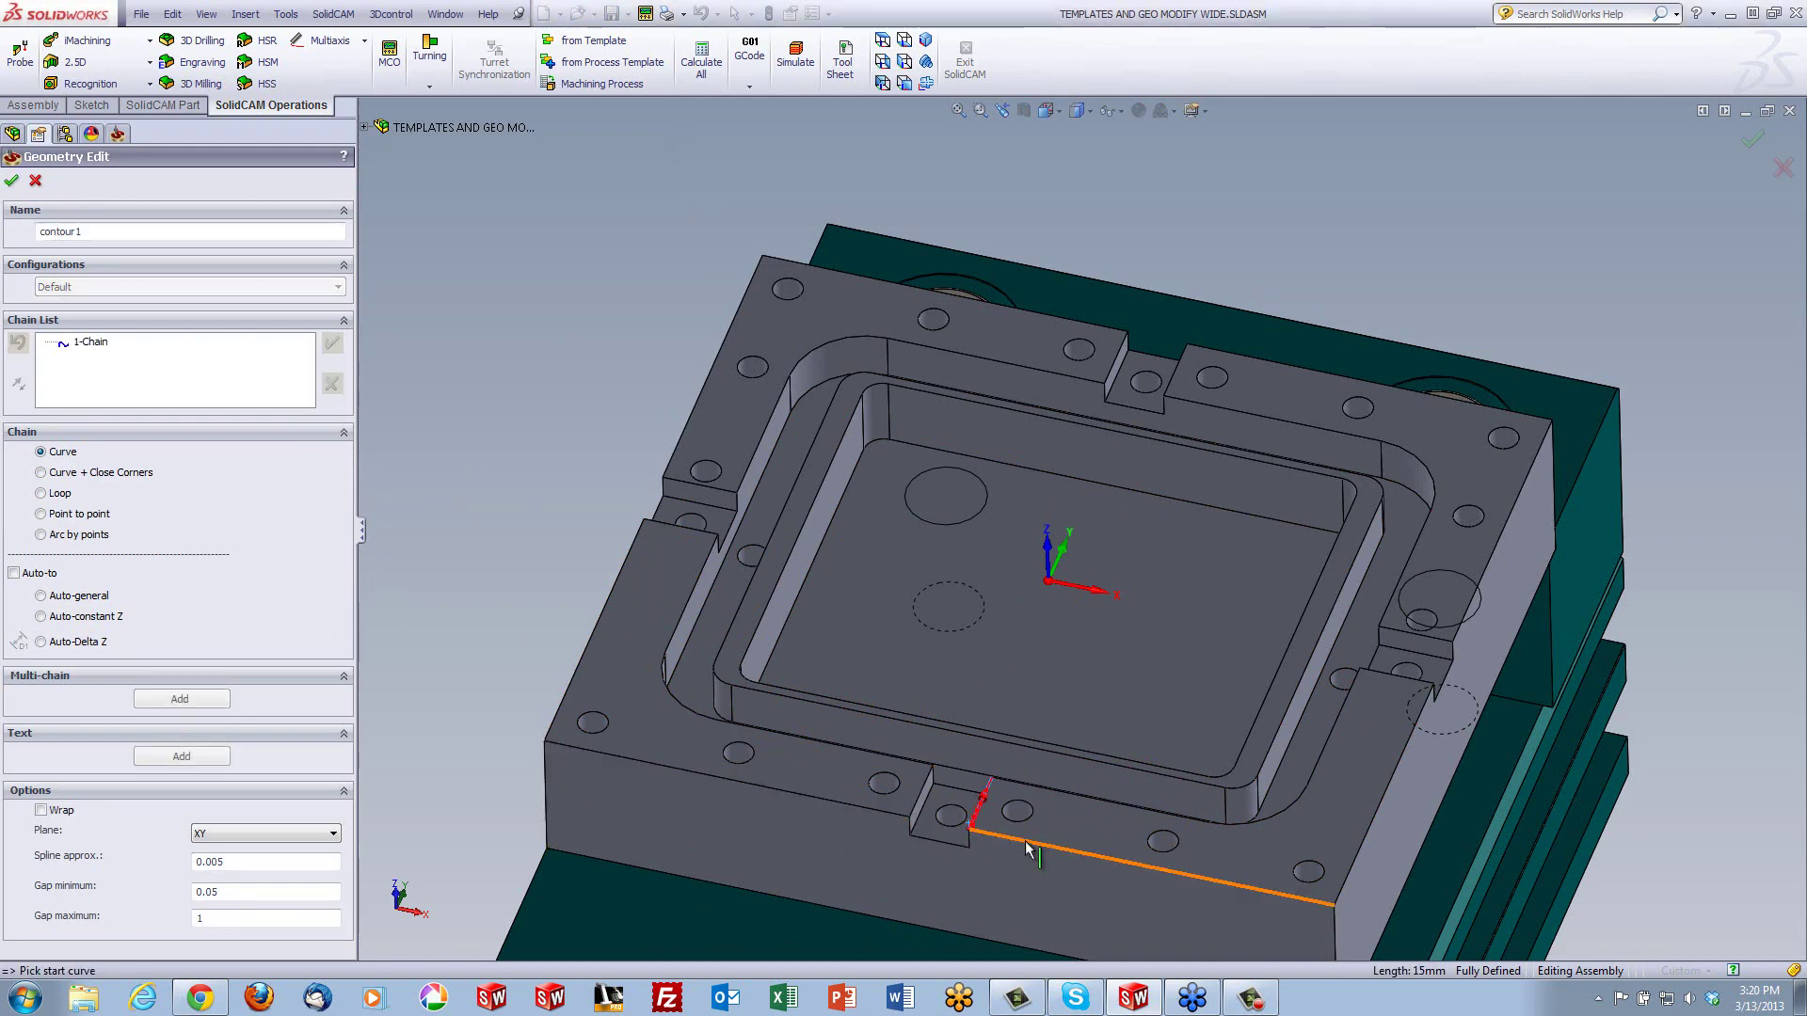
{"action": "left_click", "coordinate": [930, 780]}
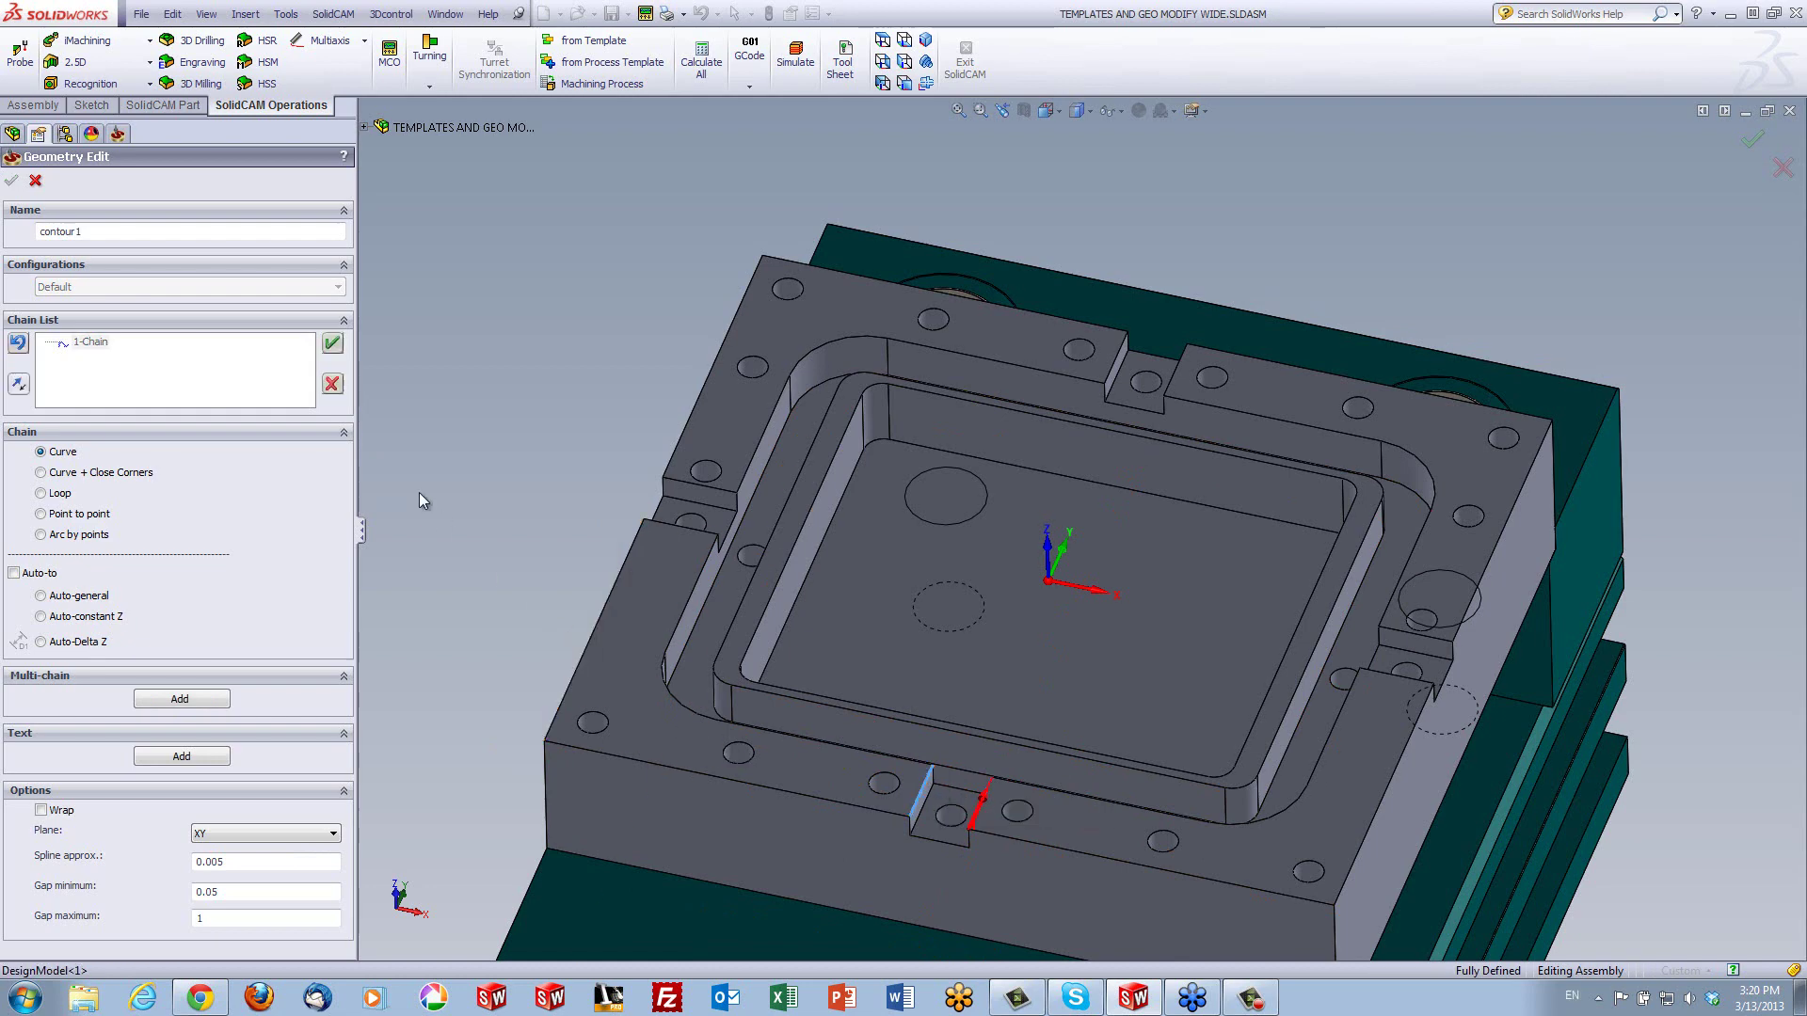
{"action": "left_click", "coordinate": [330, 348]}
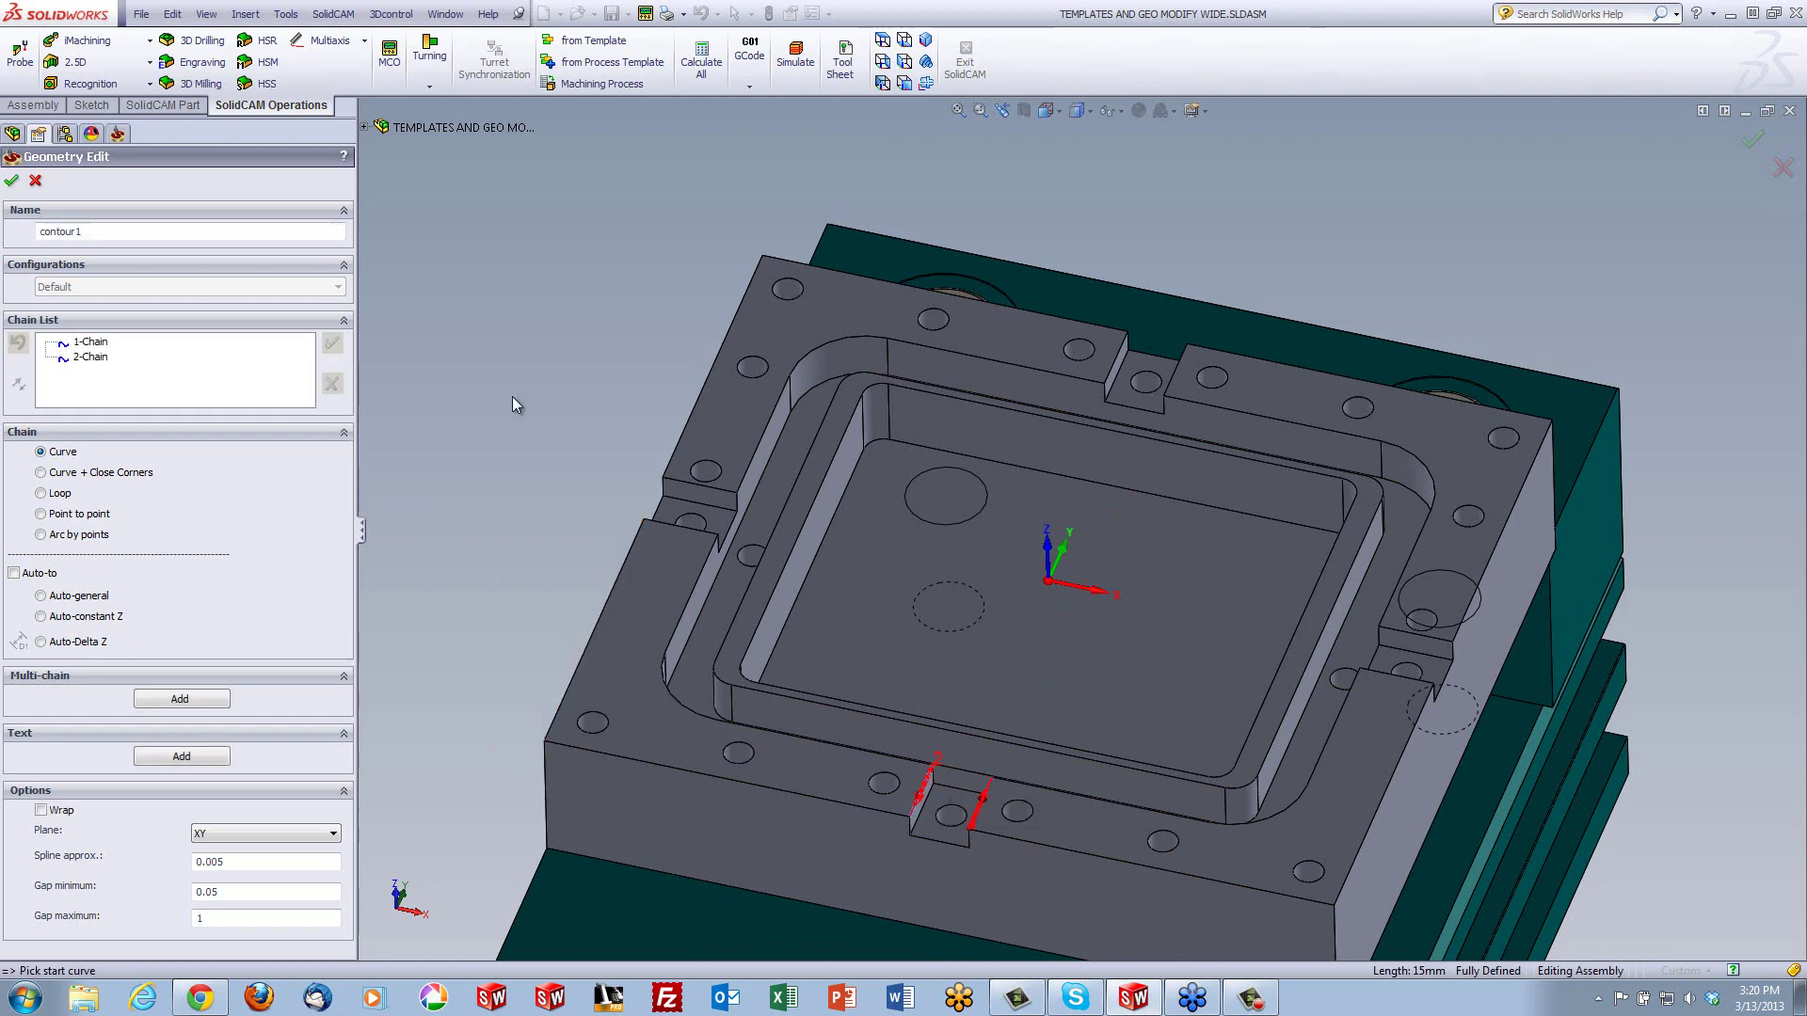
{"action": "left_click", "coordinate": [651, 517]}
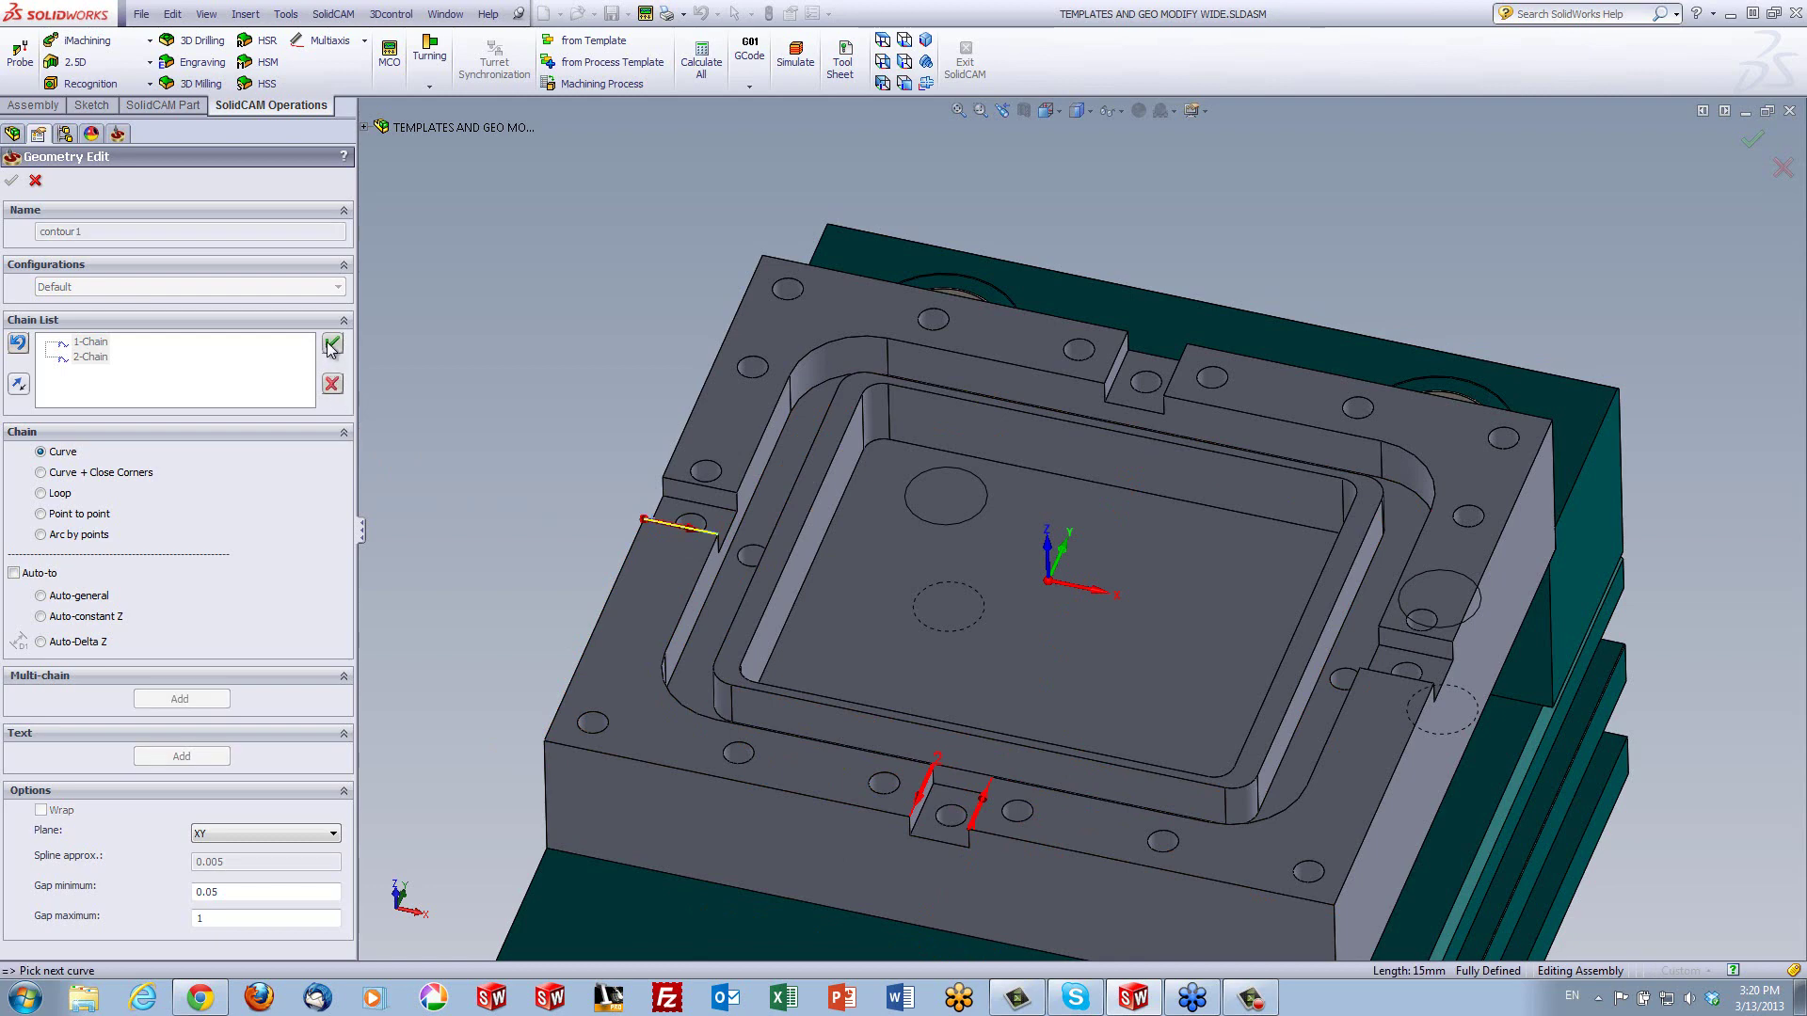
{"action": "left_click", "coordinate": [330, 348]}
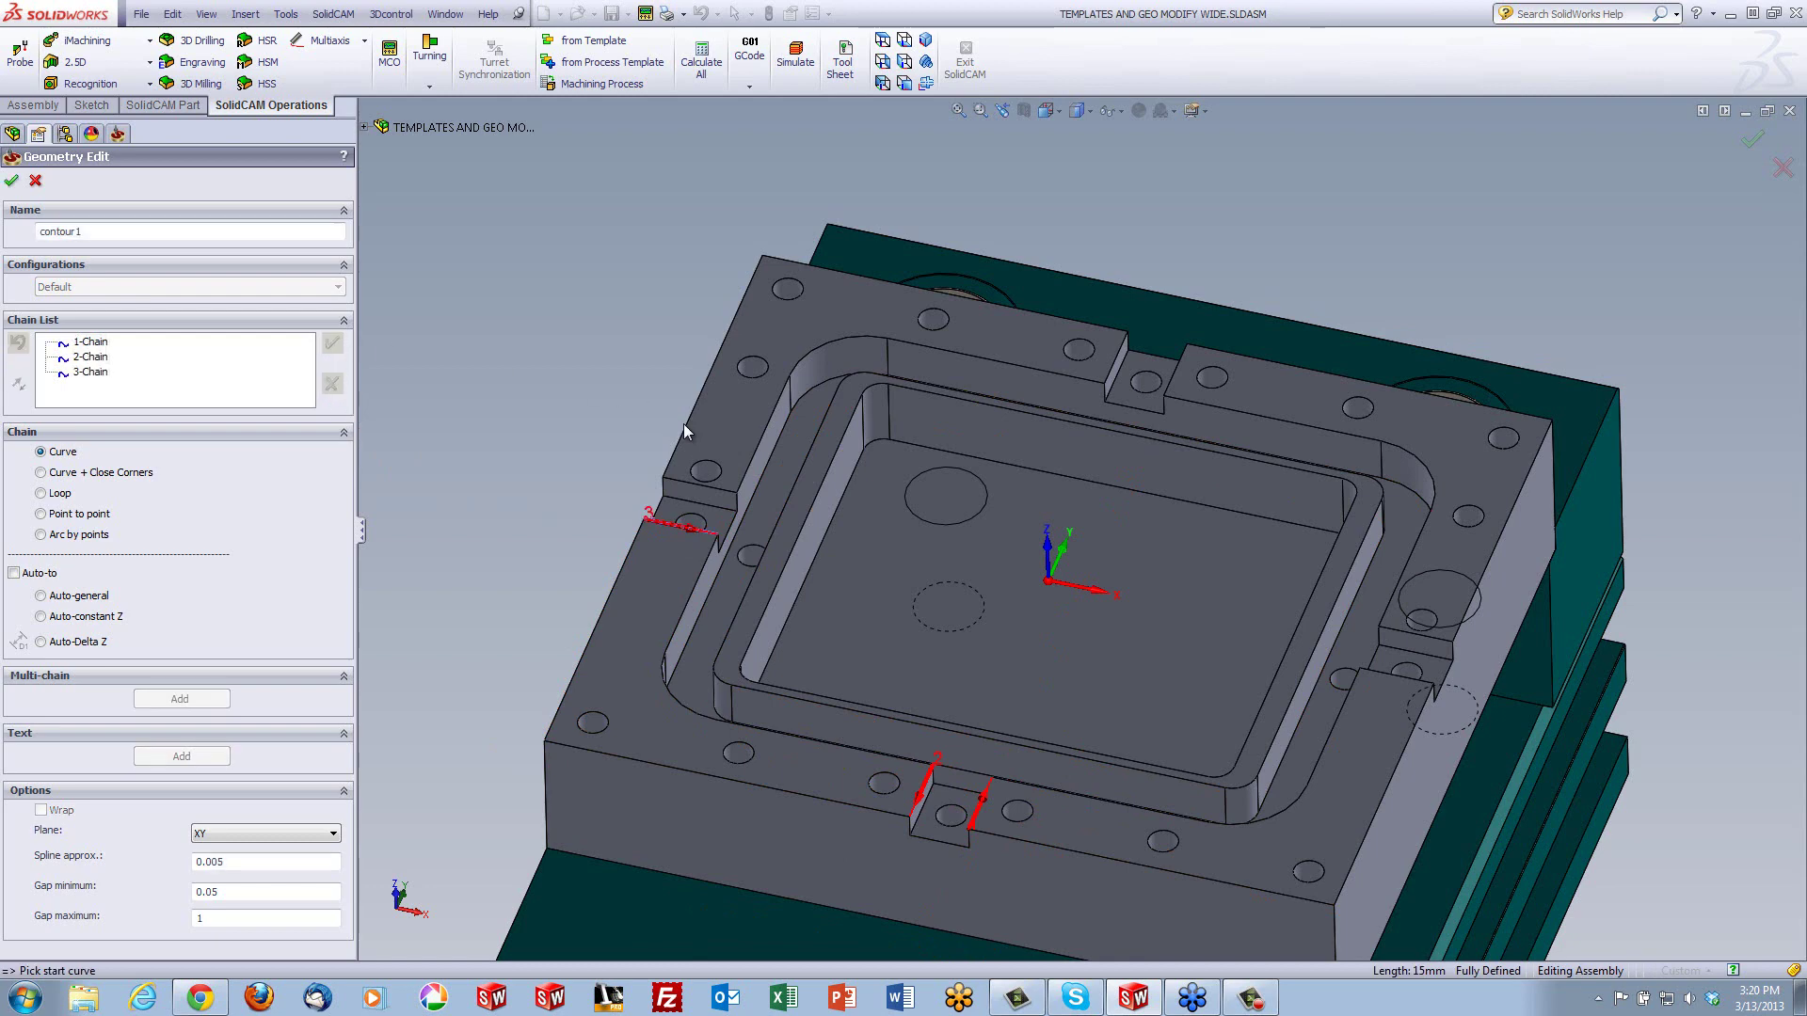
{"action": "left_click", "coordinate": [725, 496]}
{"action": "left_click", "coordinate": [332, 344]}
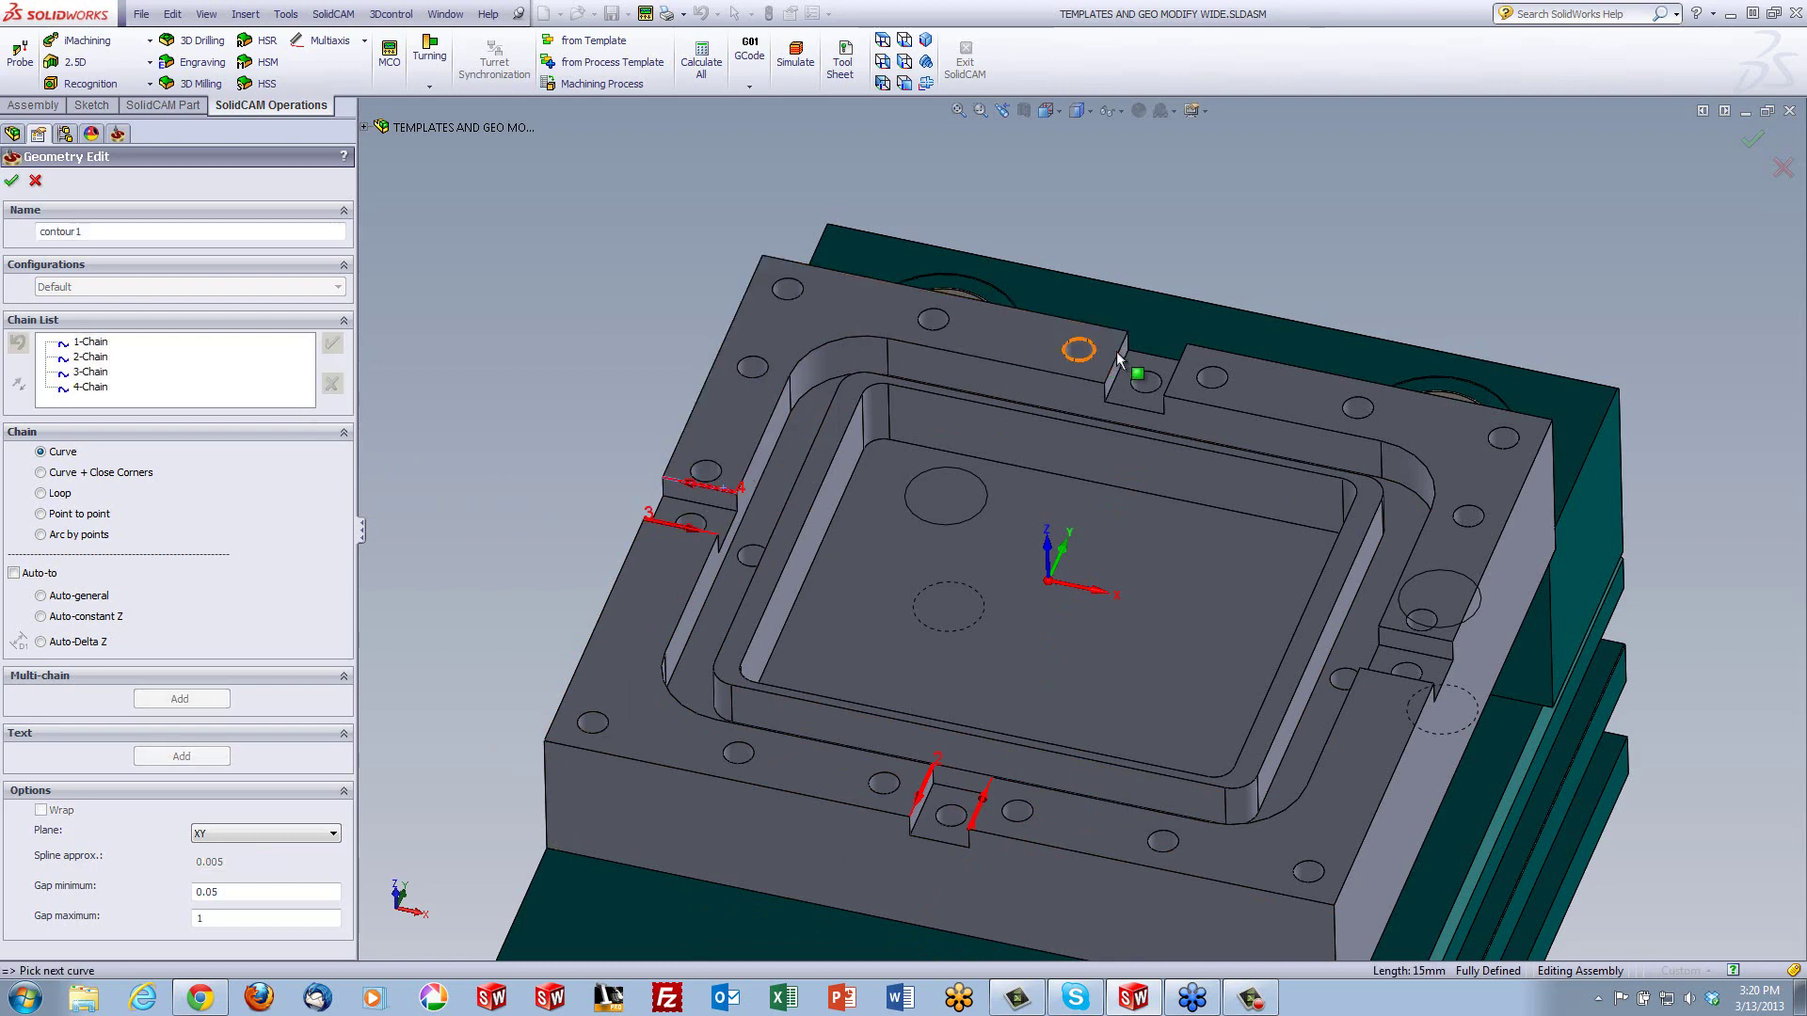
Add chains for both side edges of the +Y and +X notches, check the chain directions from above, and accept the geometry
{"action": "left_click", "coordinate": [1122, 353]}
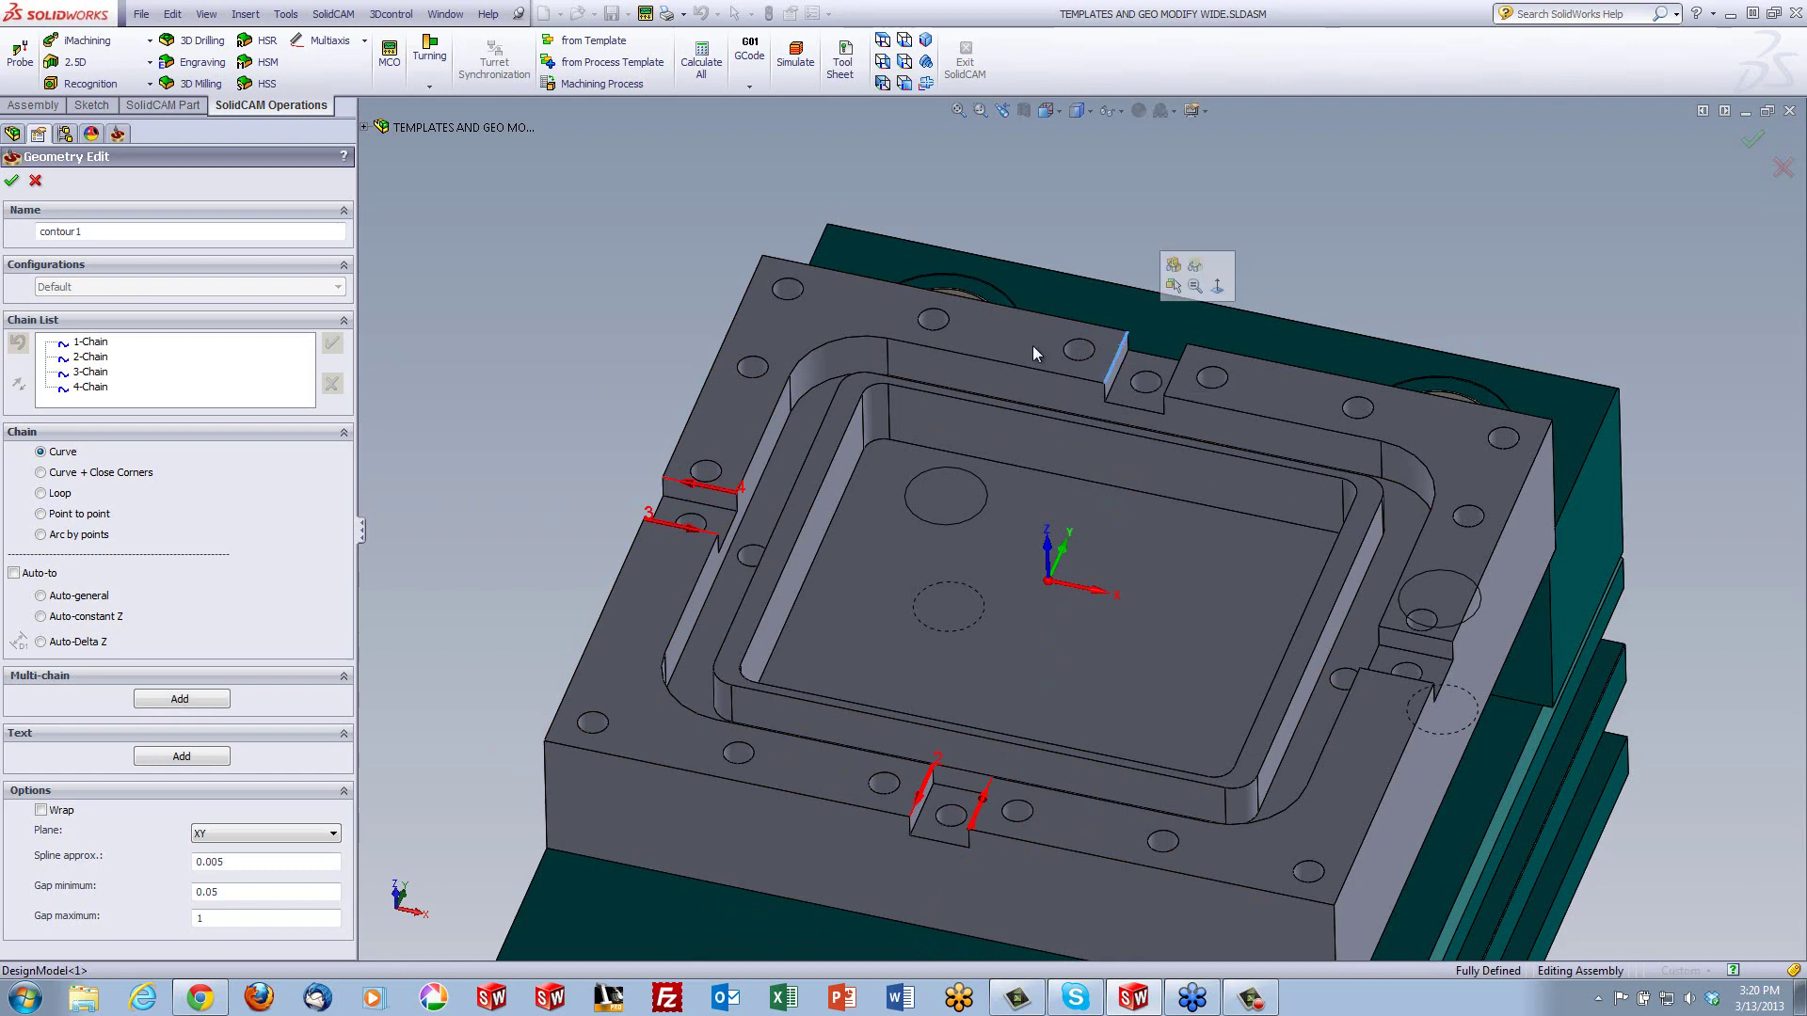
{"action": "left_click", "coordinate": [331, 346]}
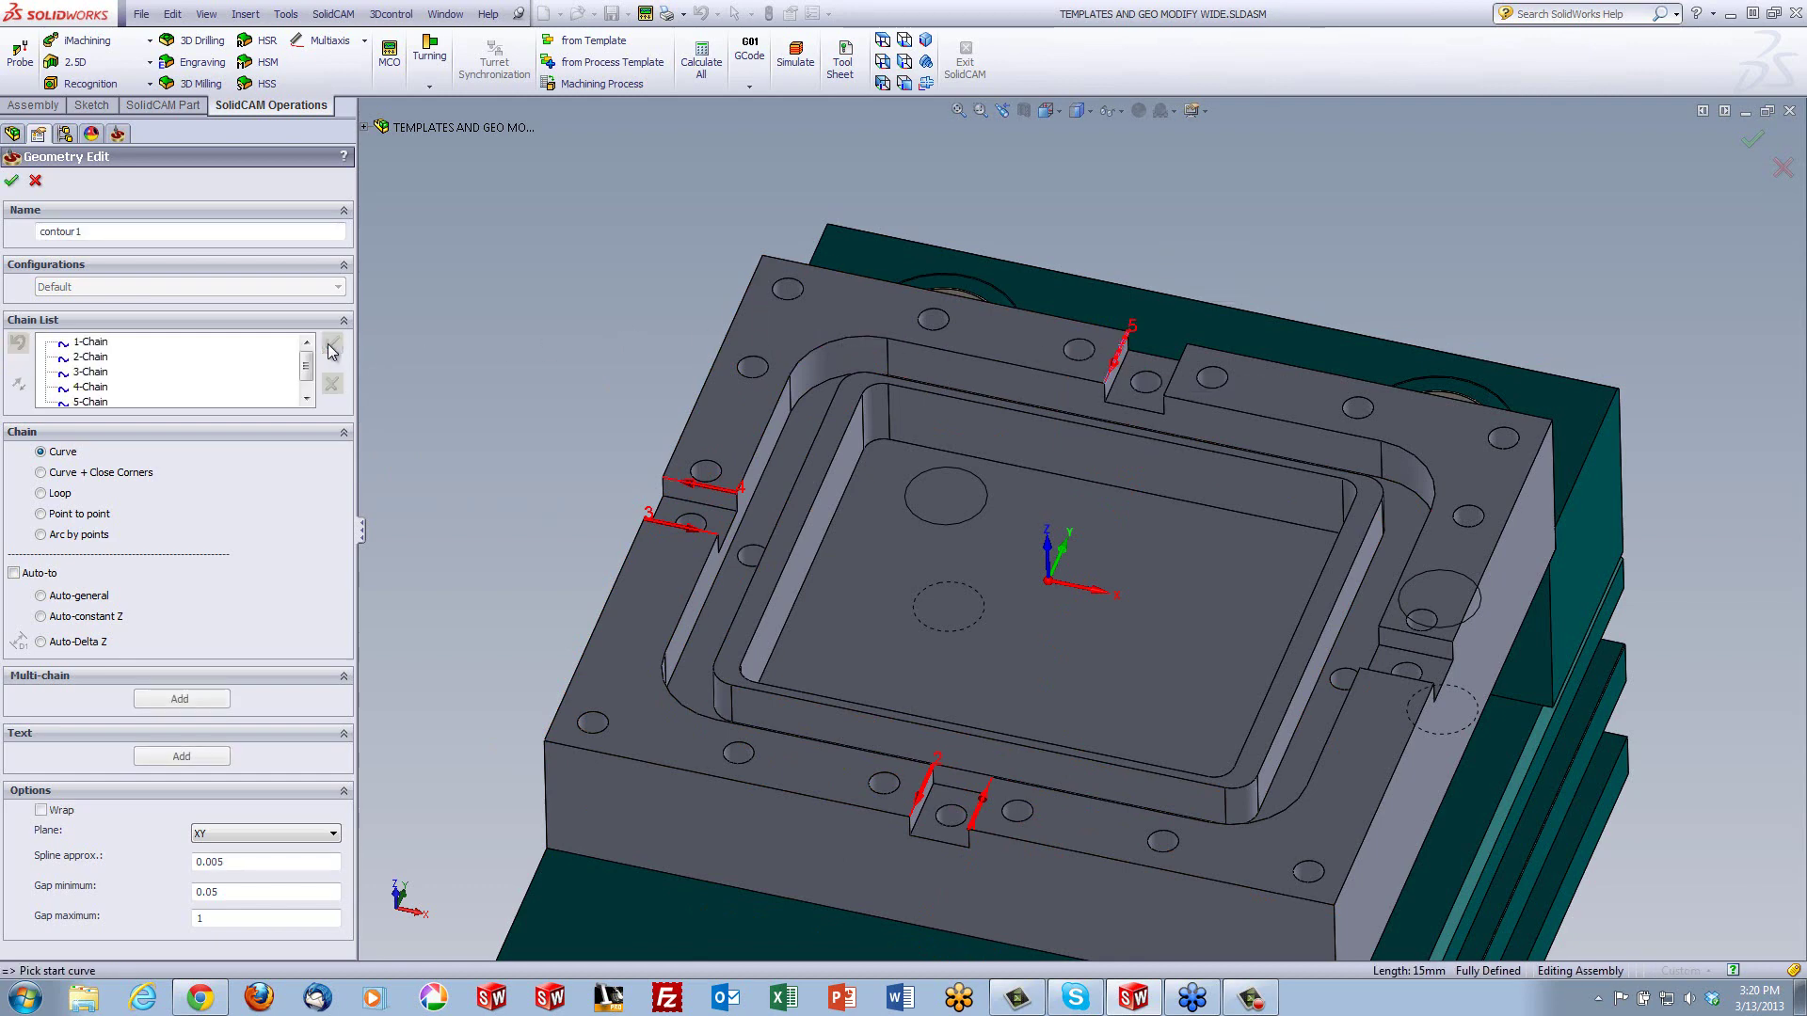
{"action": "left_click", "coordinate": [1177, 369]}
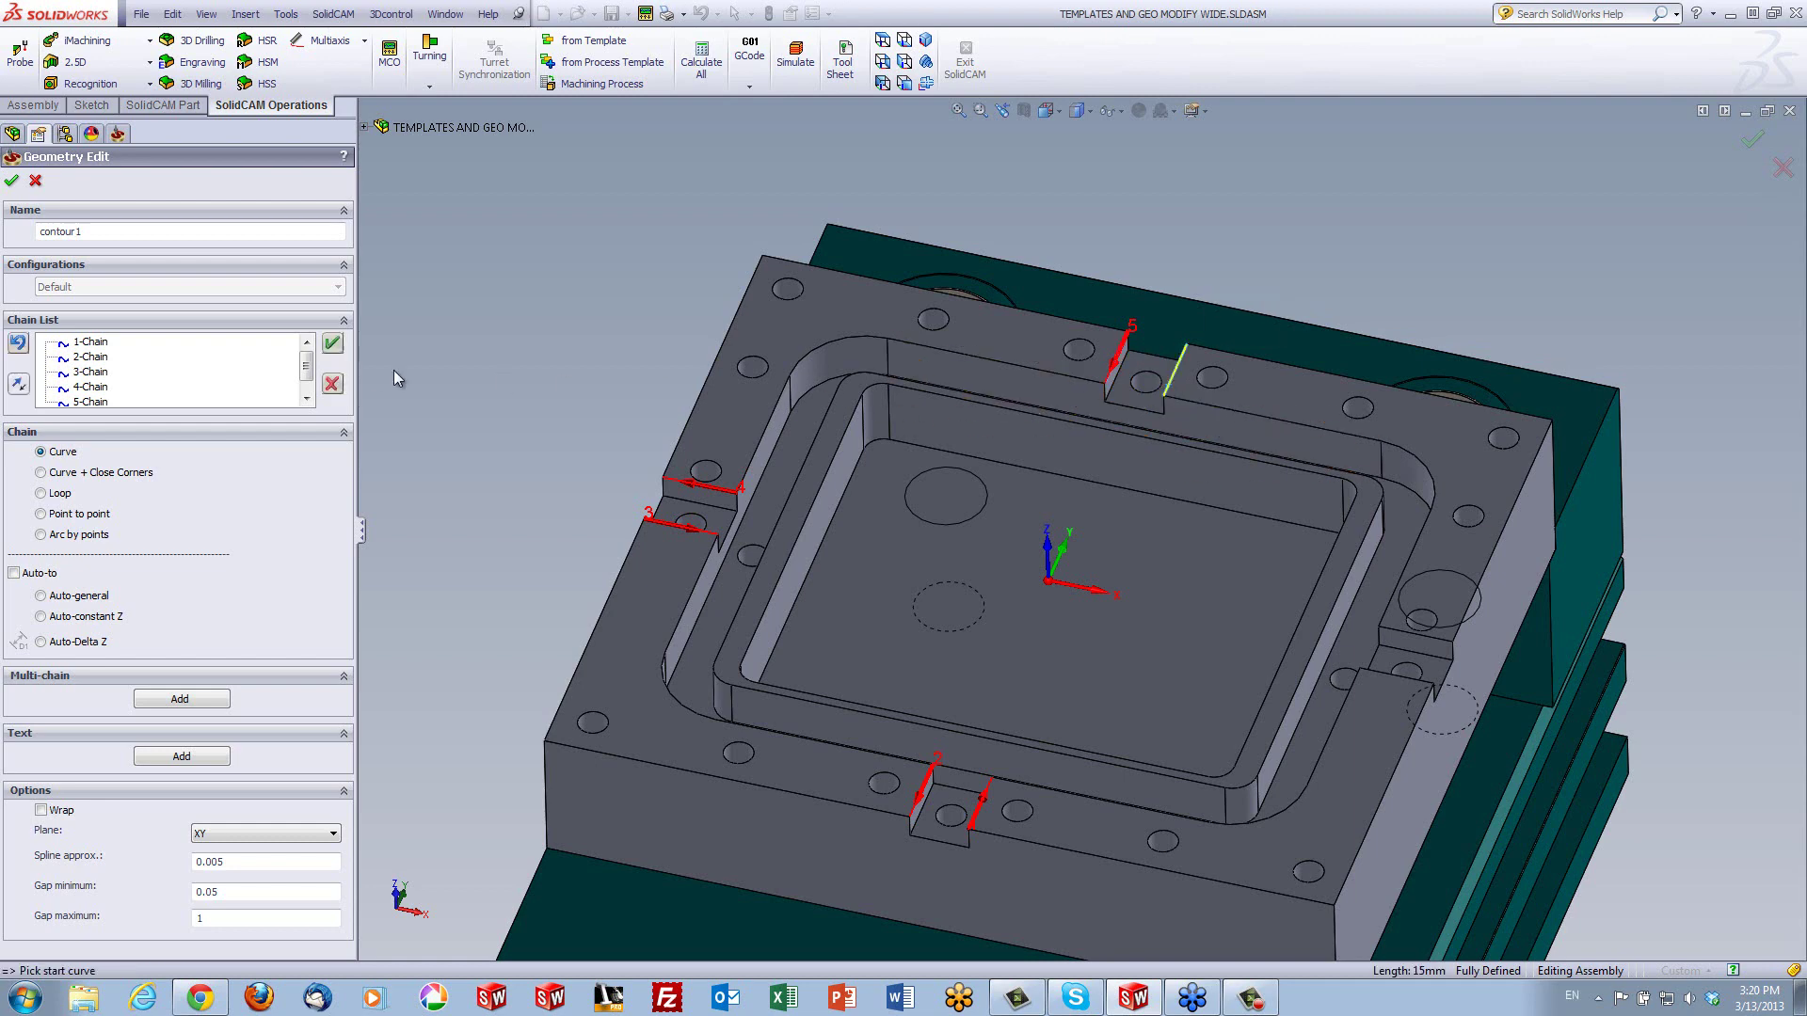
{"action": "left_click", "coordinate": [332, 345]}
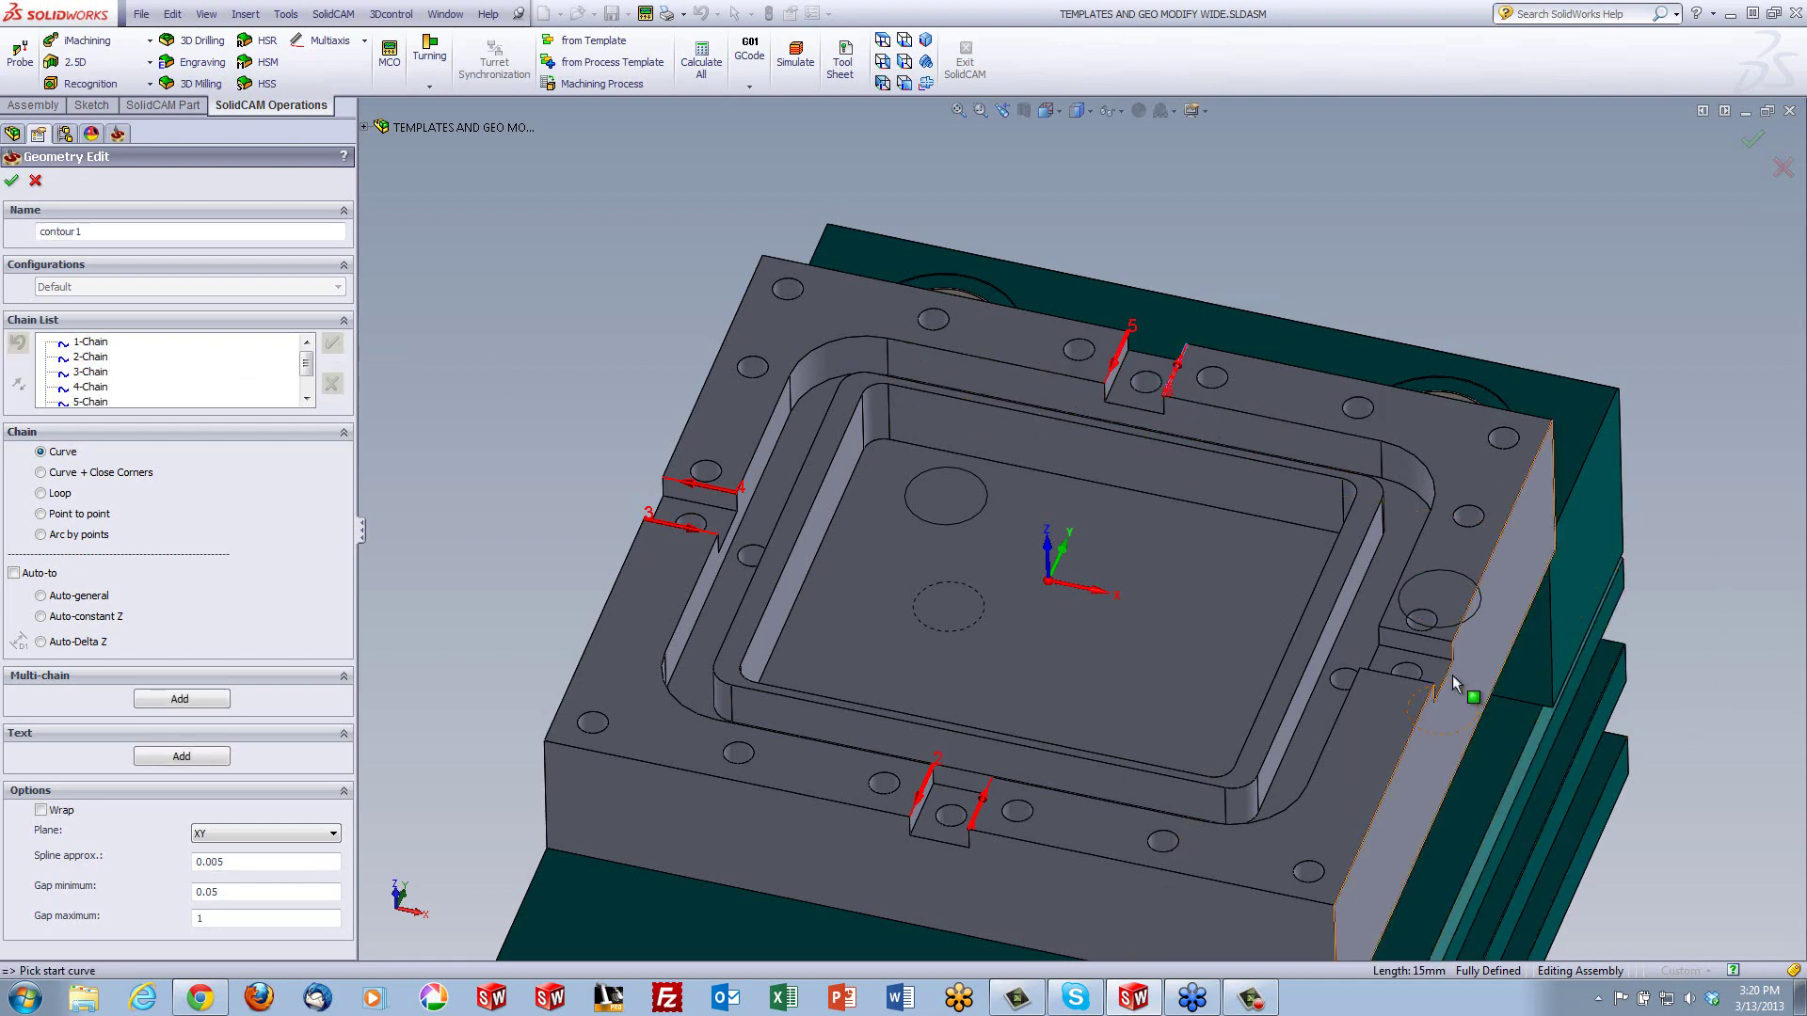
{"action": "left_click", "coordinate": [1416, 635]}
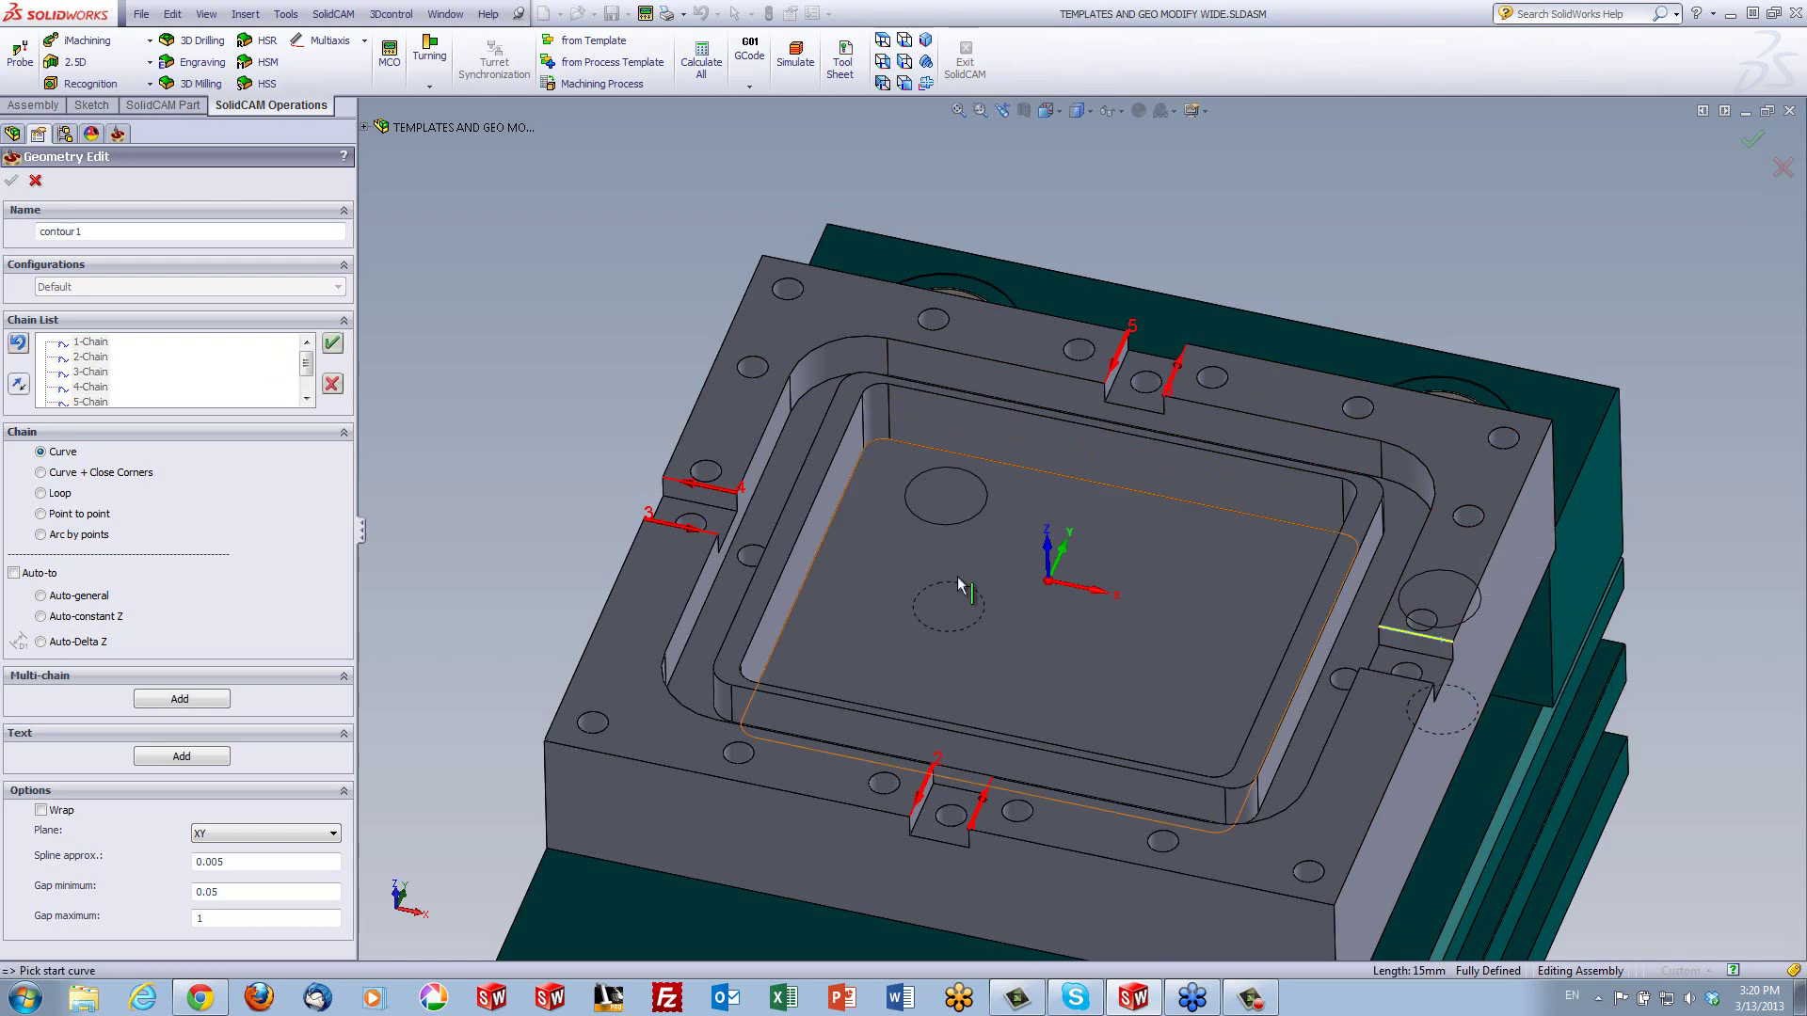
{"action": "left_click", "coordinate": [333, 344]}
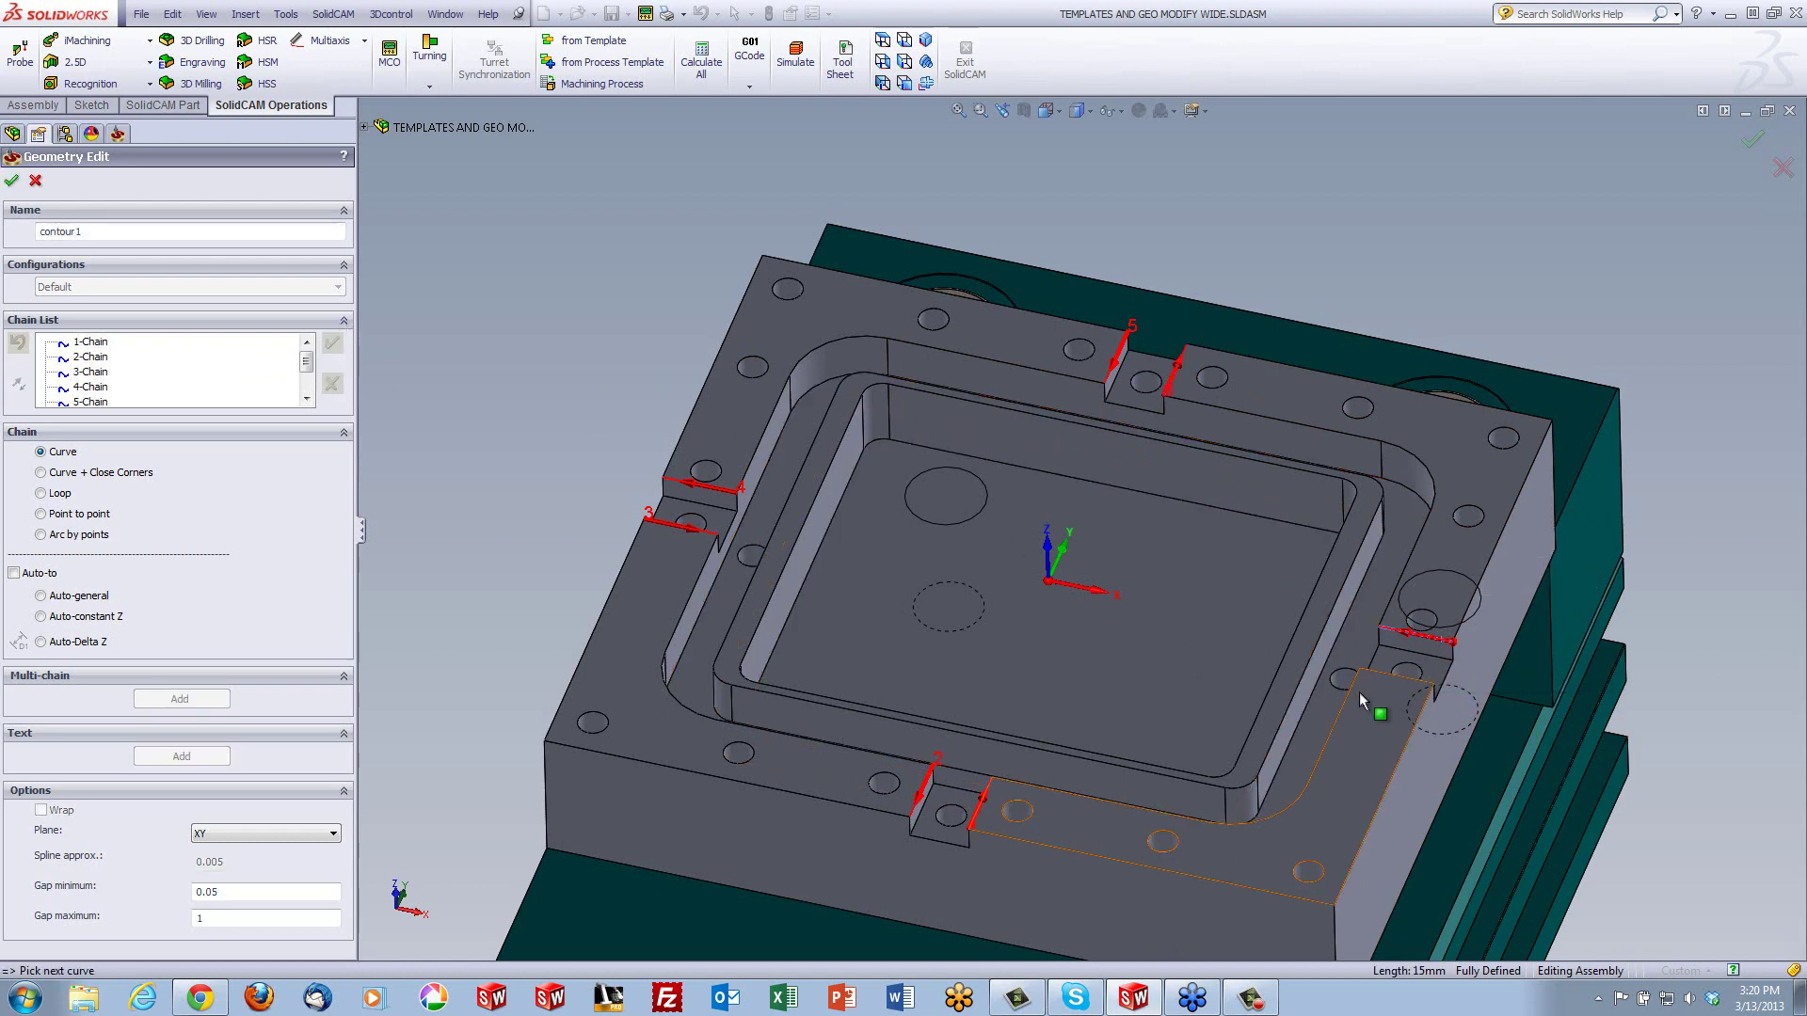
{"action": "left_click", "coordinate": [1384, 674]}
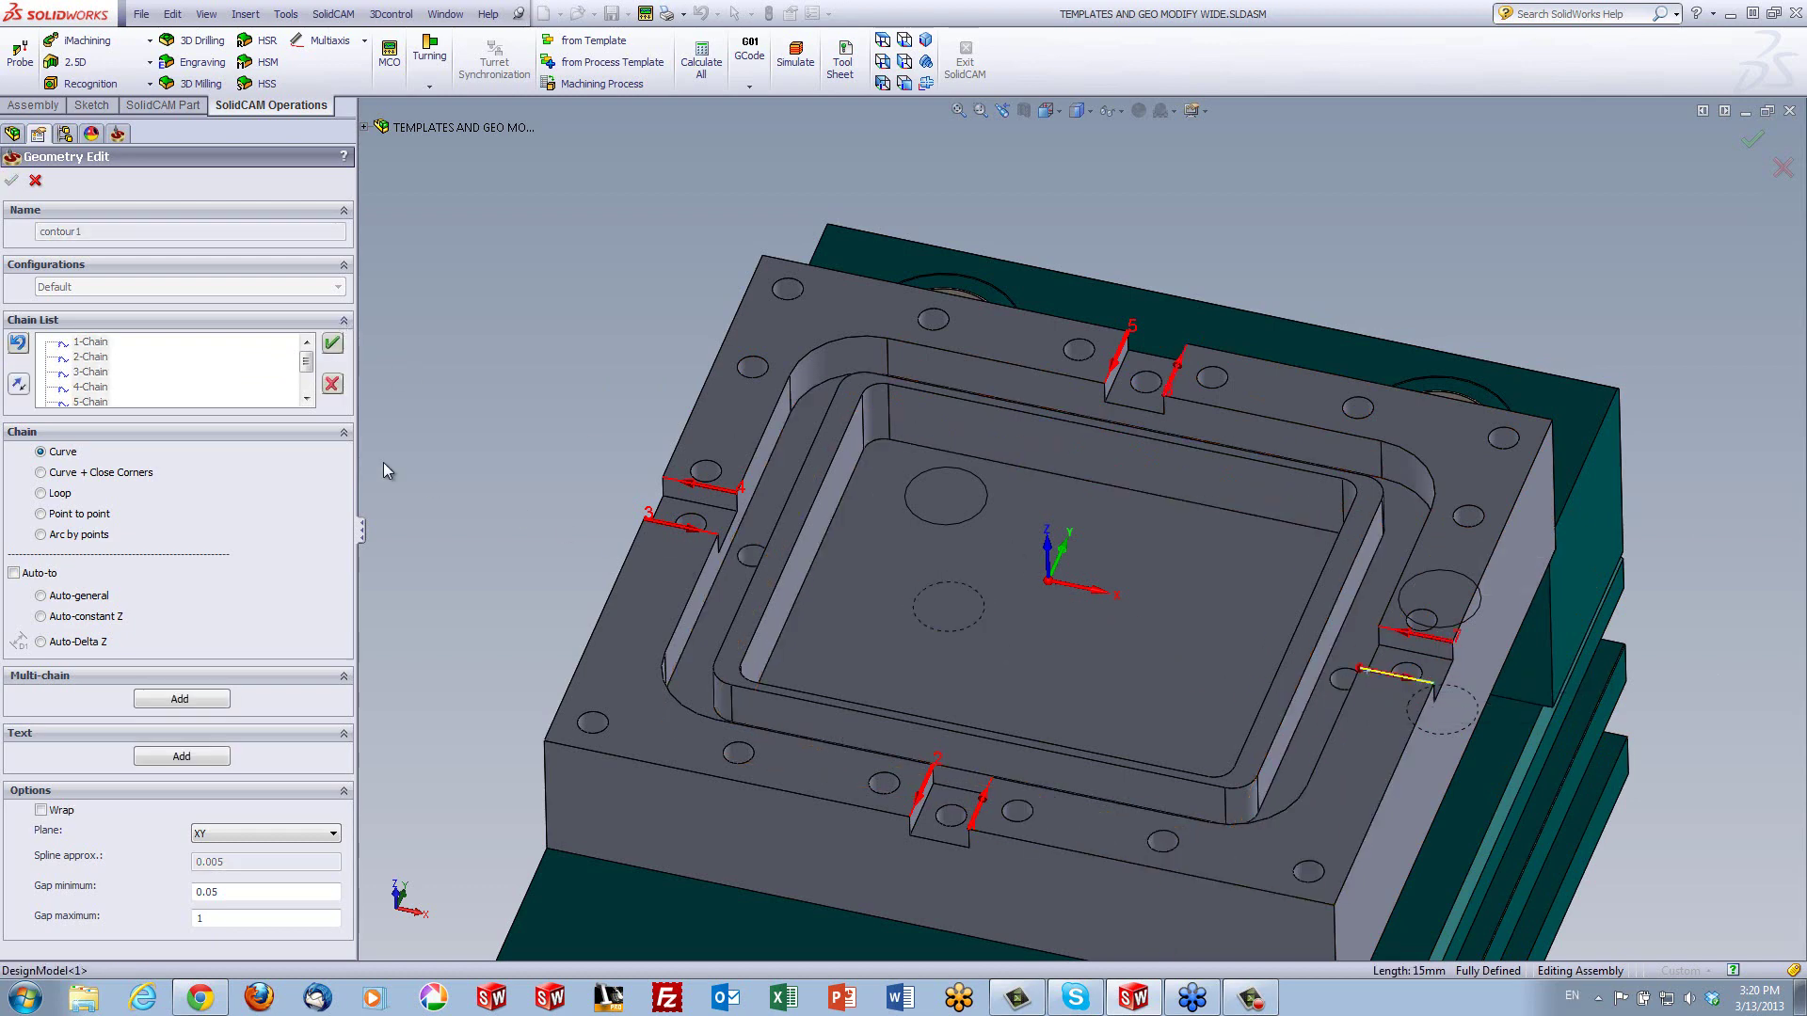
{"action": "left_click", "coordinate": [332, 345]}
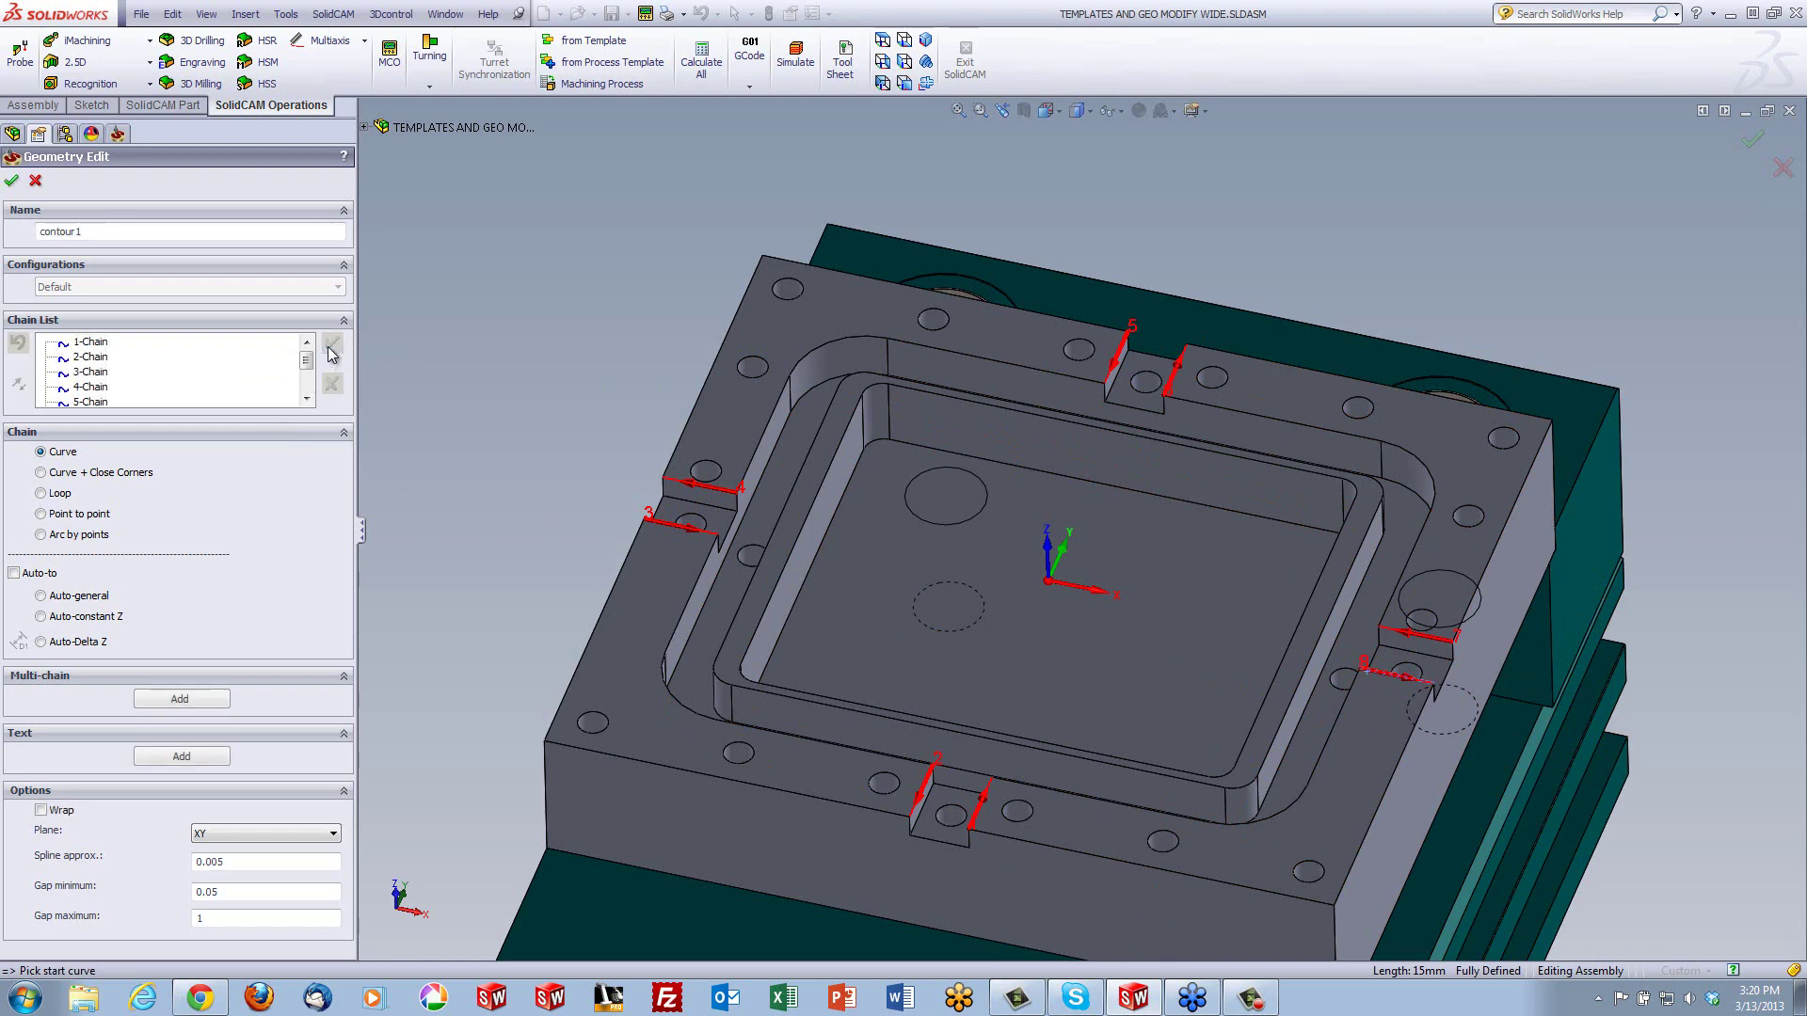
{"action": "left_click", "coordinate": [885, 60]}
{"action": "left_click", "coordinate": [903, 60]}
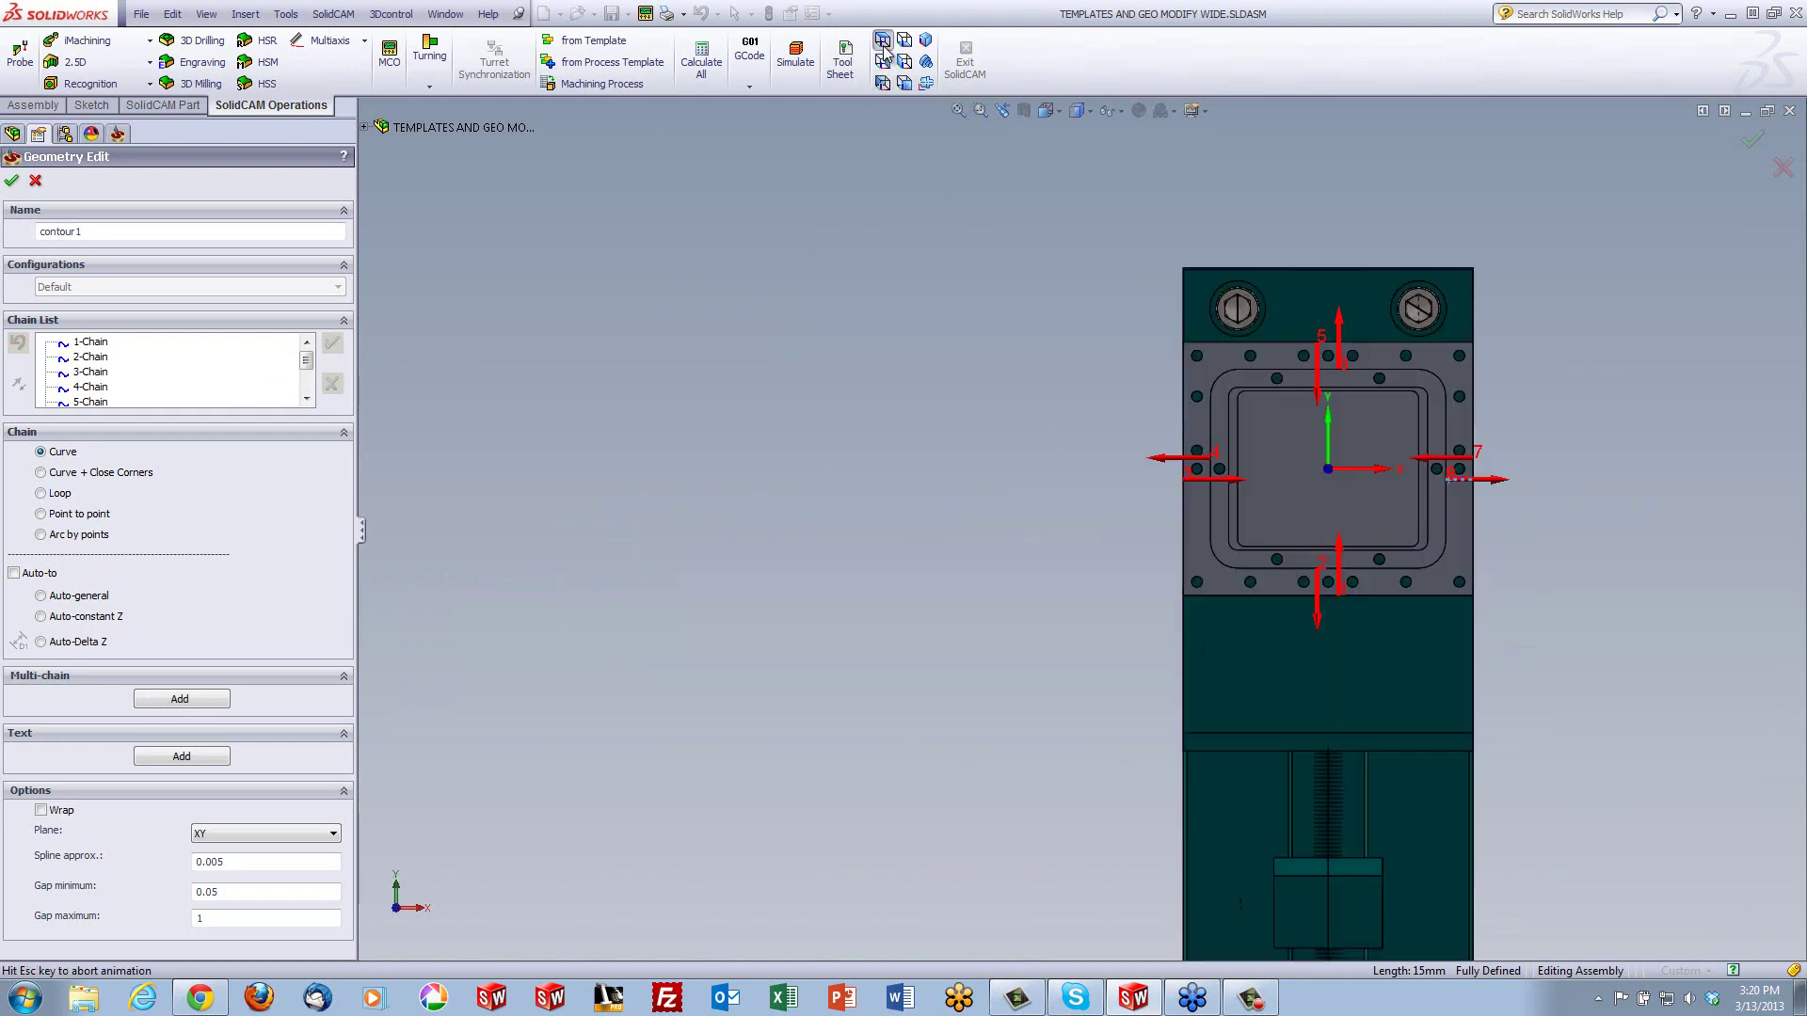
{"action": "scroll", "coordinate": [1092, 283], "scroll_direction": "down", "scroll_amount": 6}
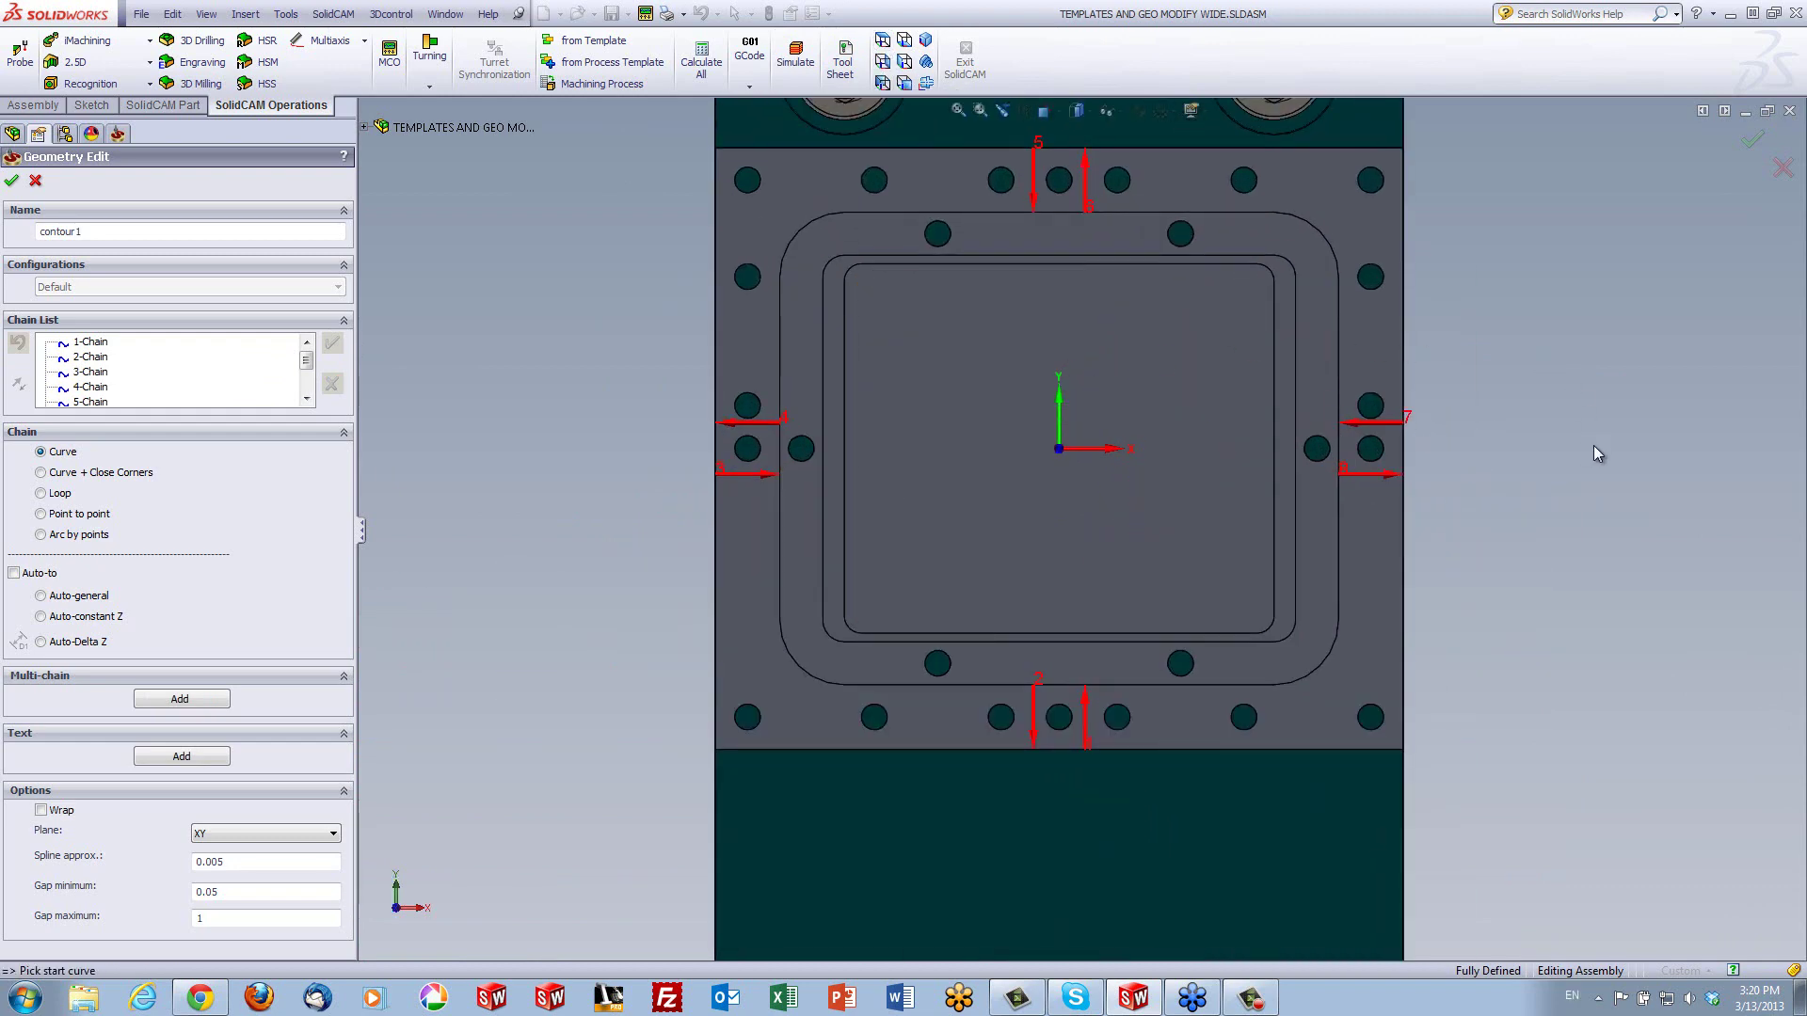
{"action": "left_click", "coordinate": [11, 180]}
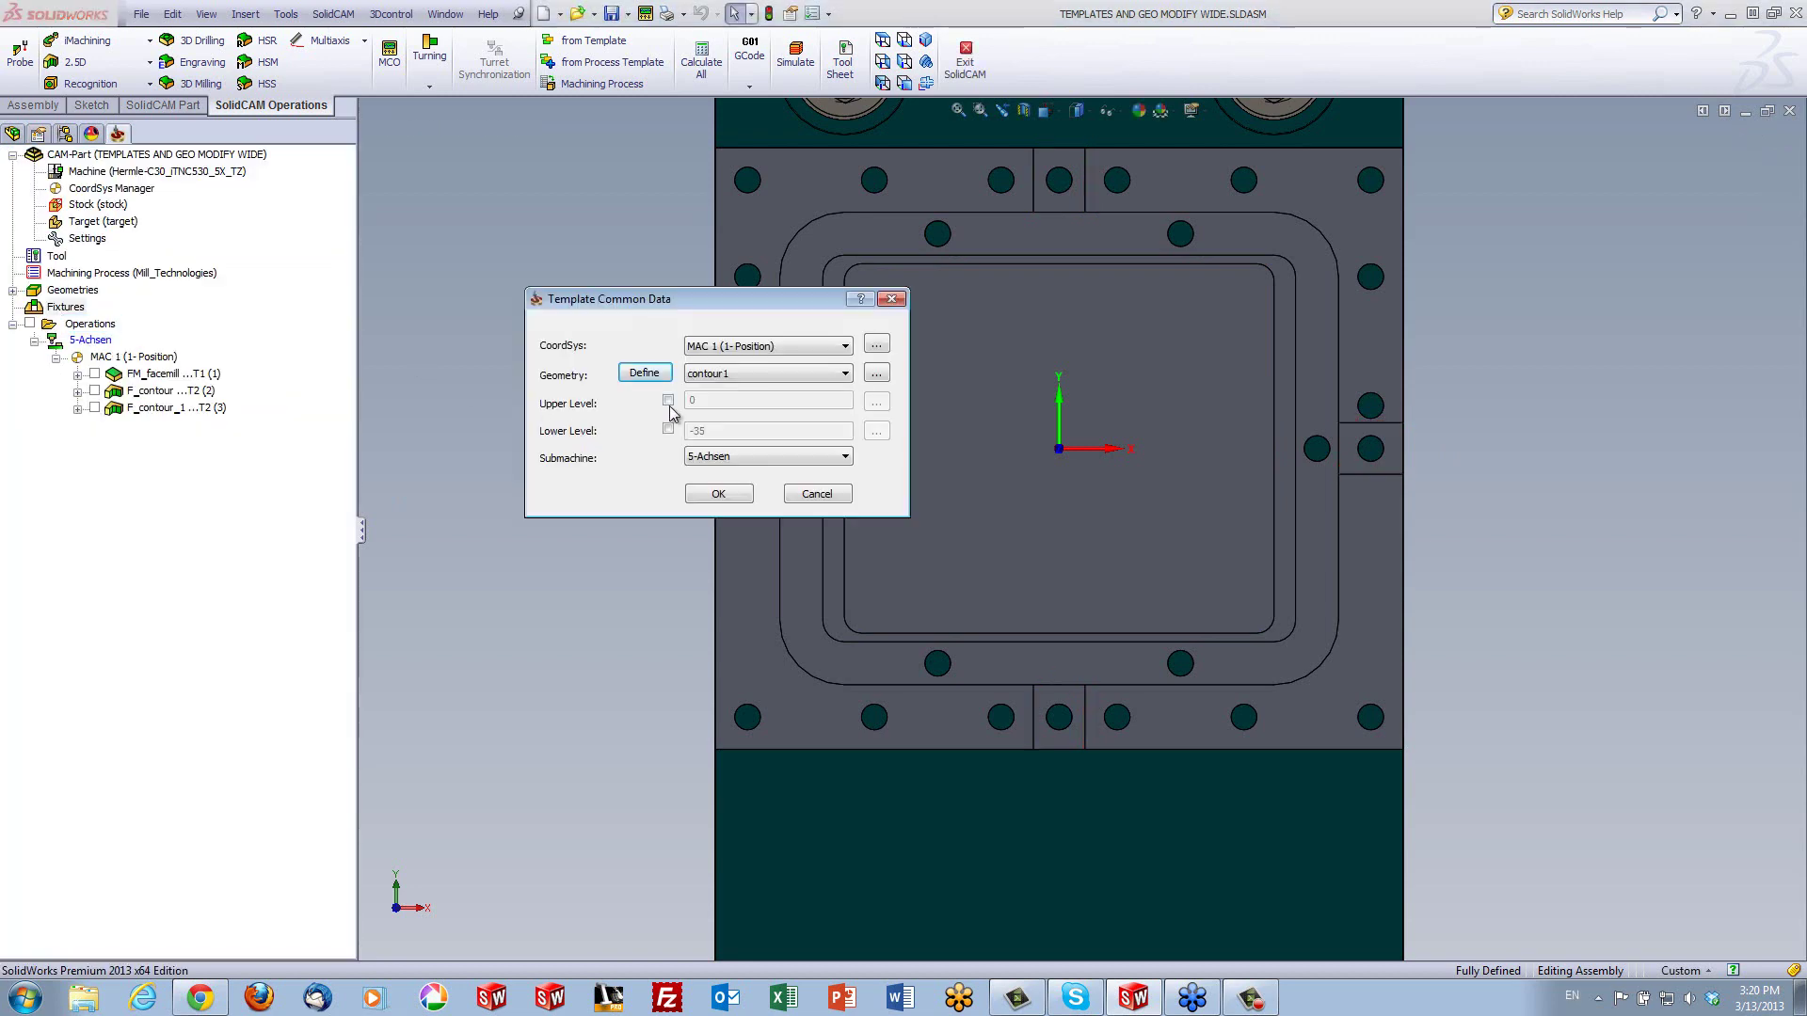
Enable the common upper level and pick it from the part's top face at Z 0
{"action": "left_click", "coordinate": [668, 401]}
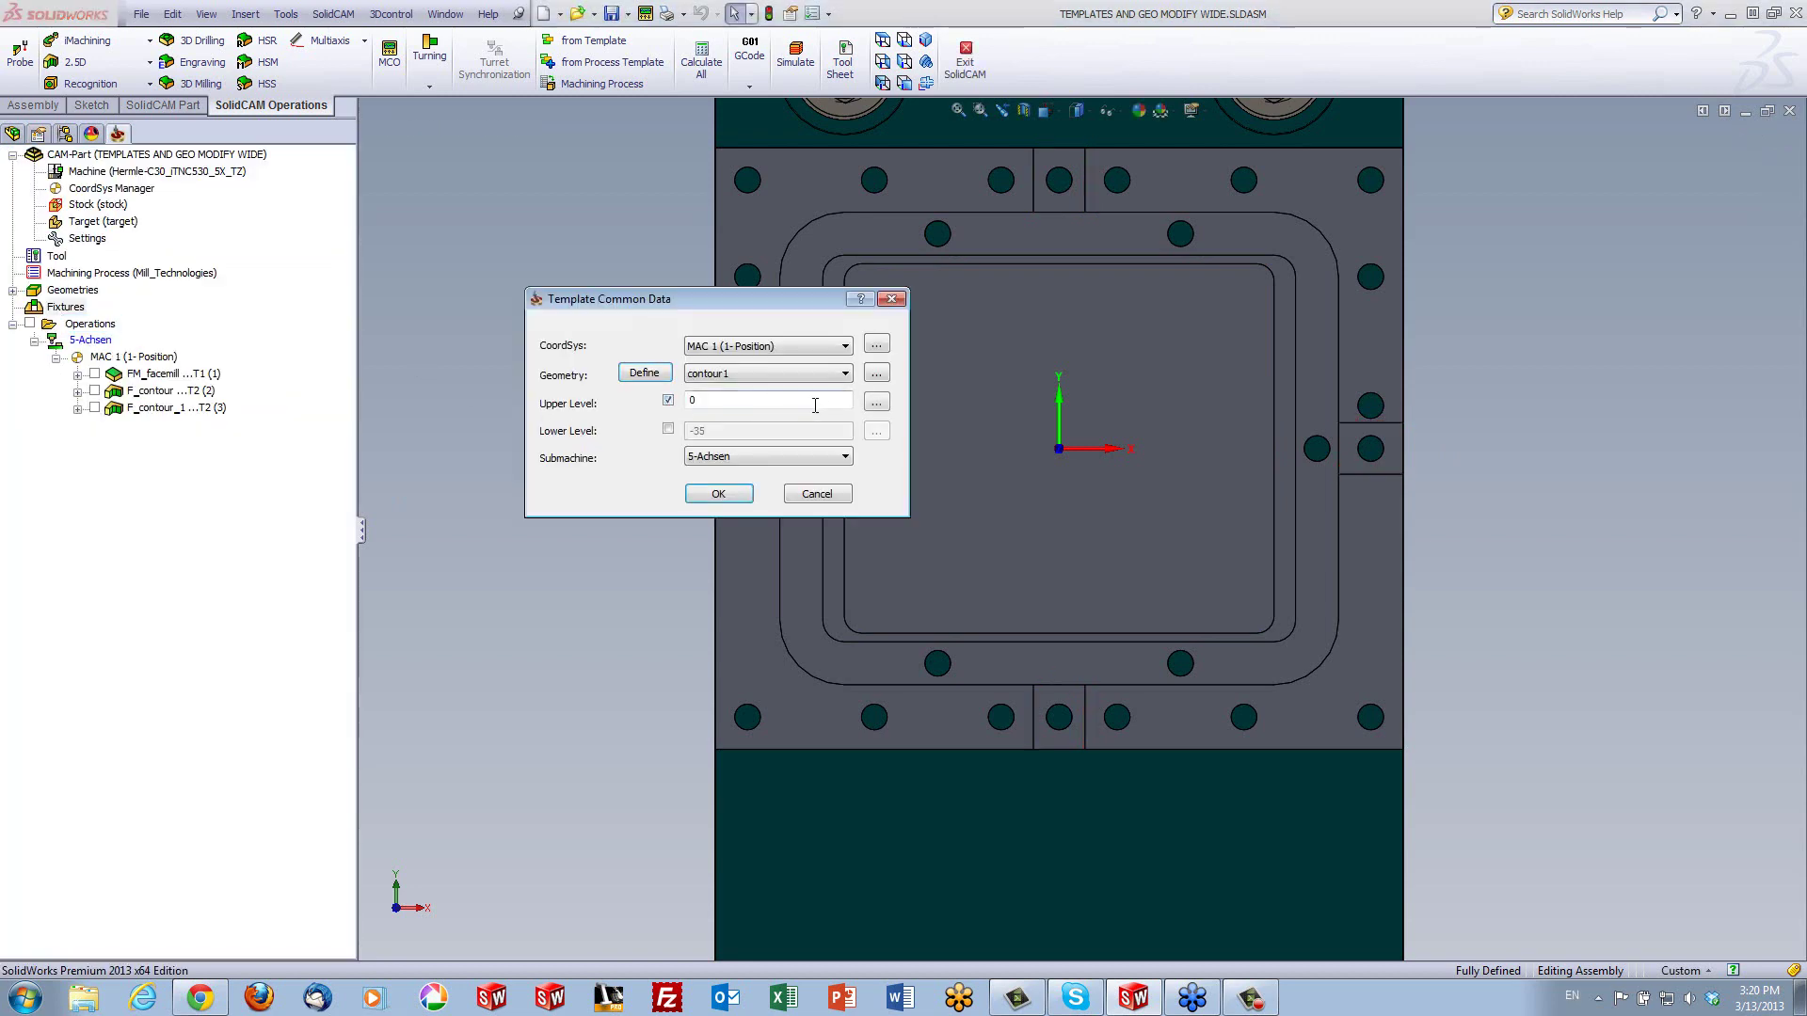
{"action": "left_click", "coordinate": [876, 403]}
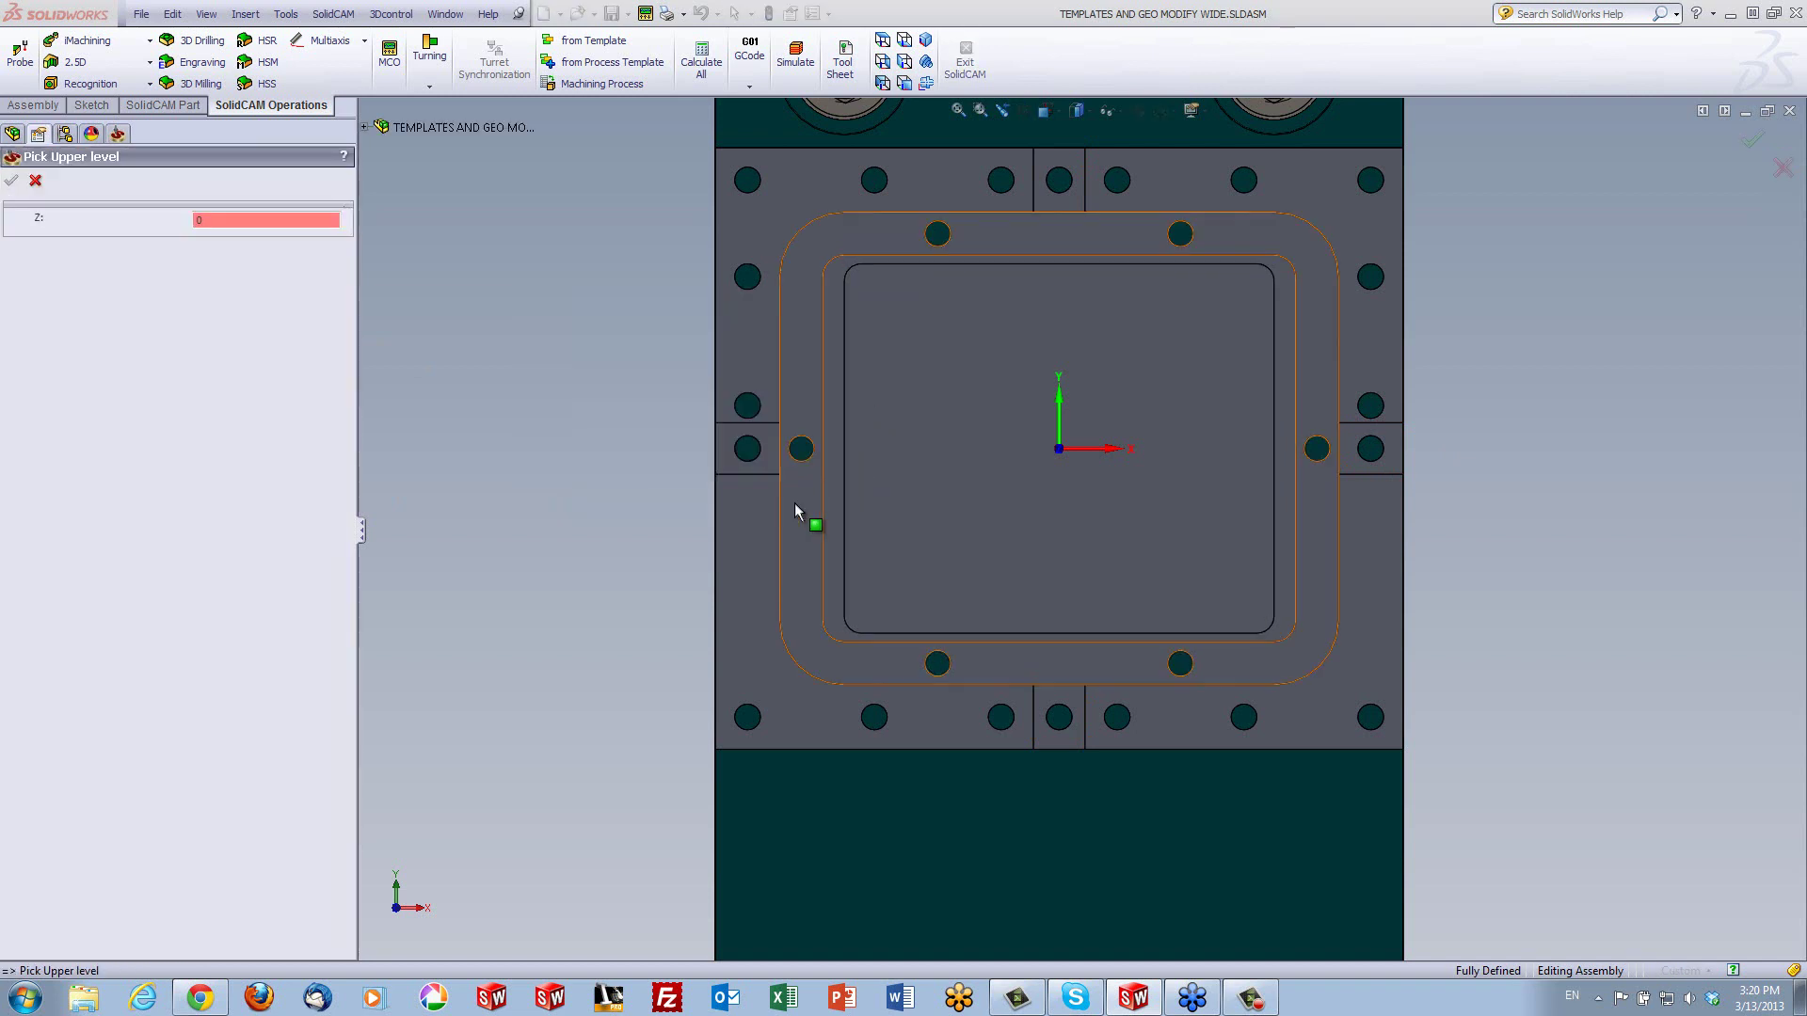
{"action": "left_click", "coordinate": [761, 521]}
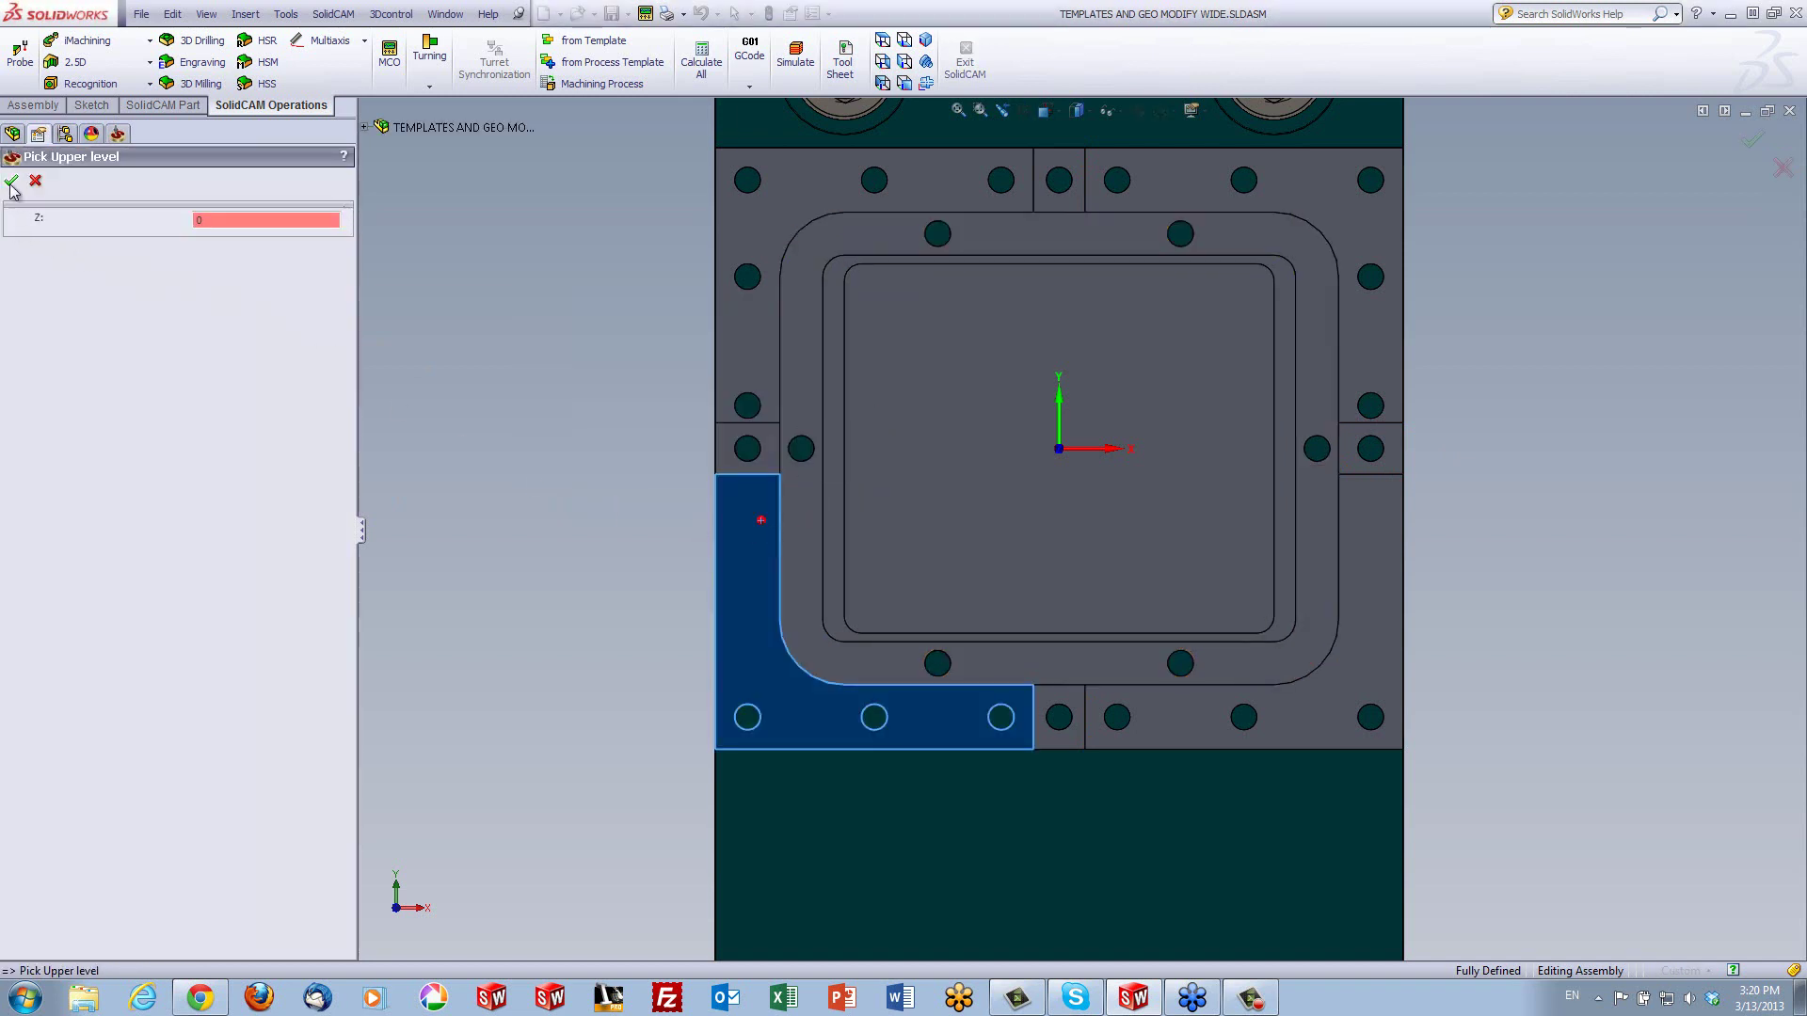
{"action": "left_click", "coordinate": [11, 180]}
Enable the common lower level and pick it from the floor of the -X notch at Z -5
{"action": "left_click", "coordinate": [668, 429]}
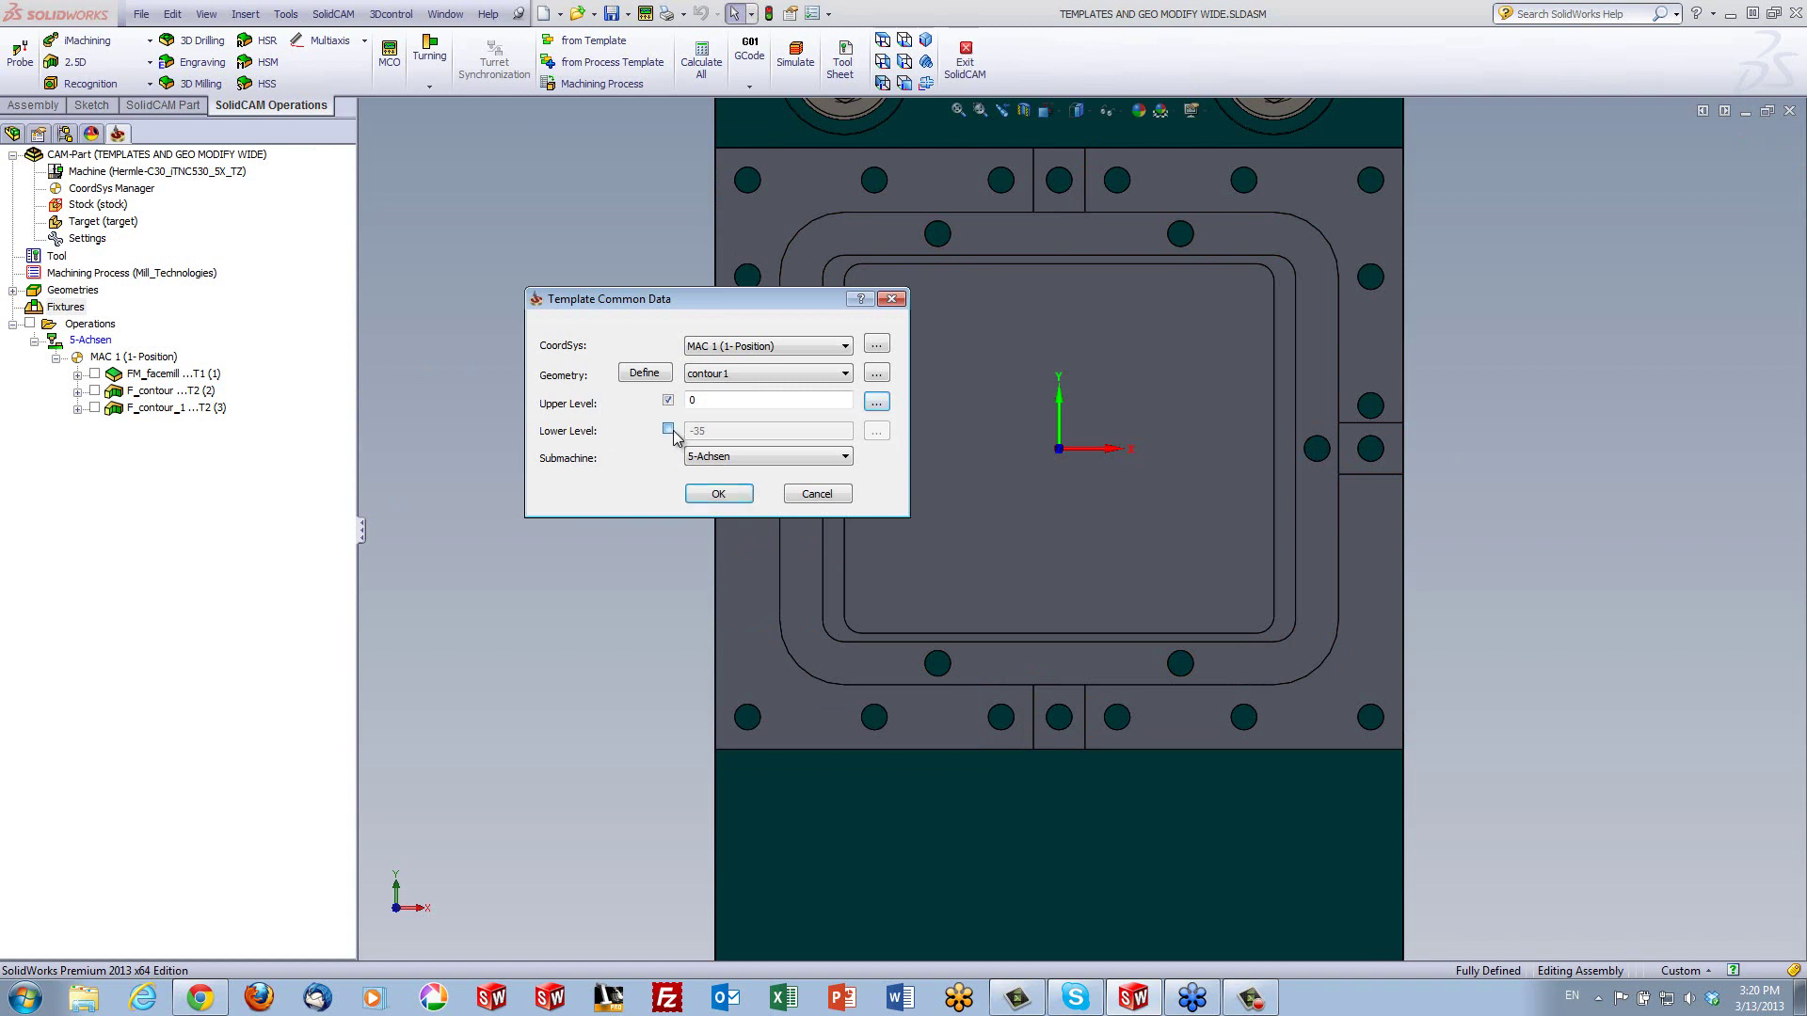
{"action": "left_click", "coordinate": [876, 432]}
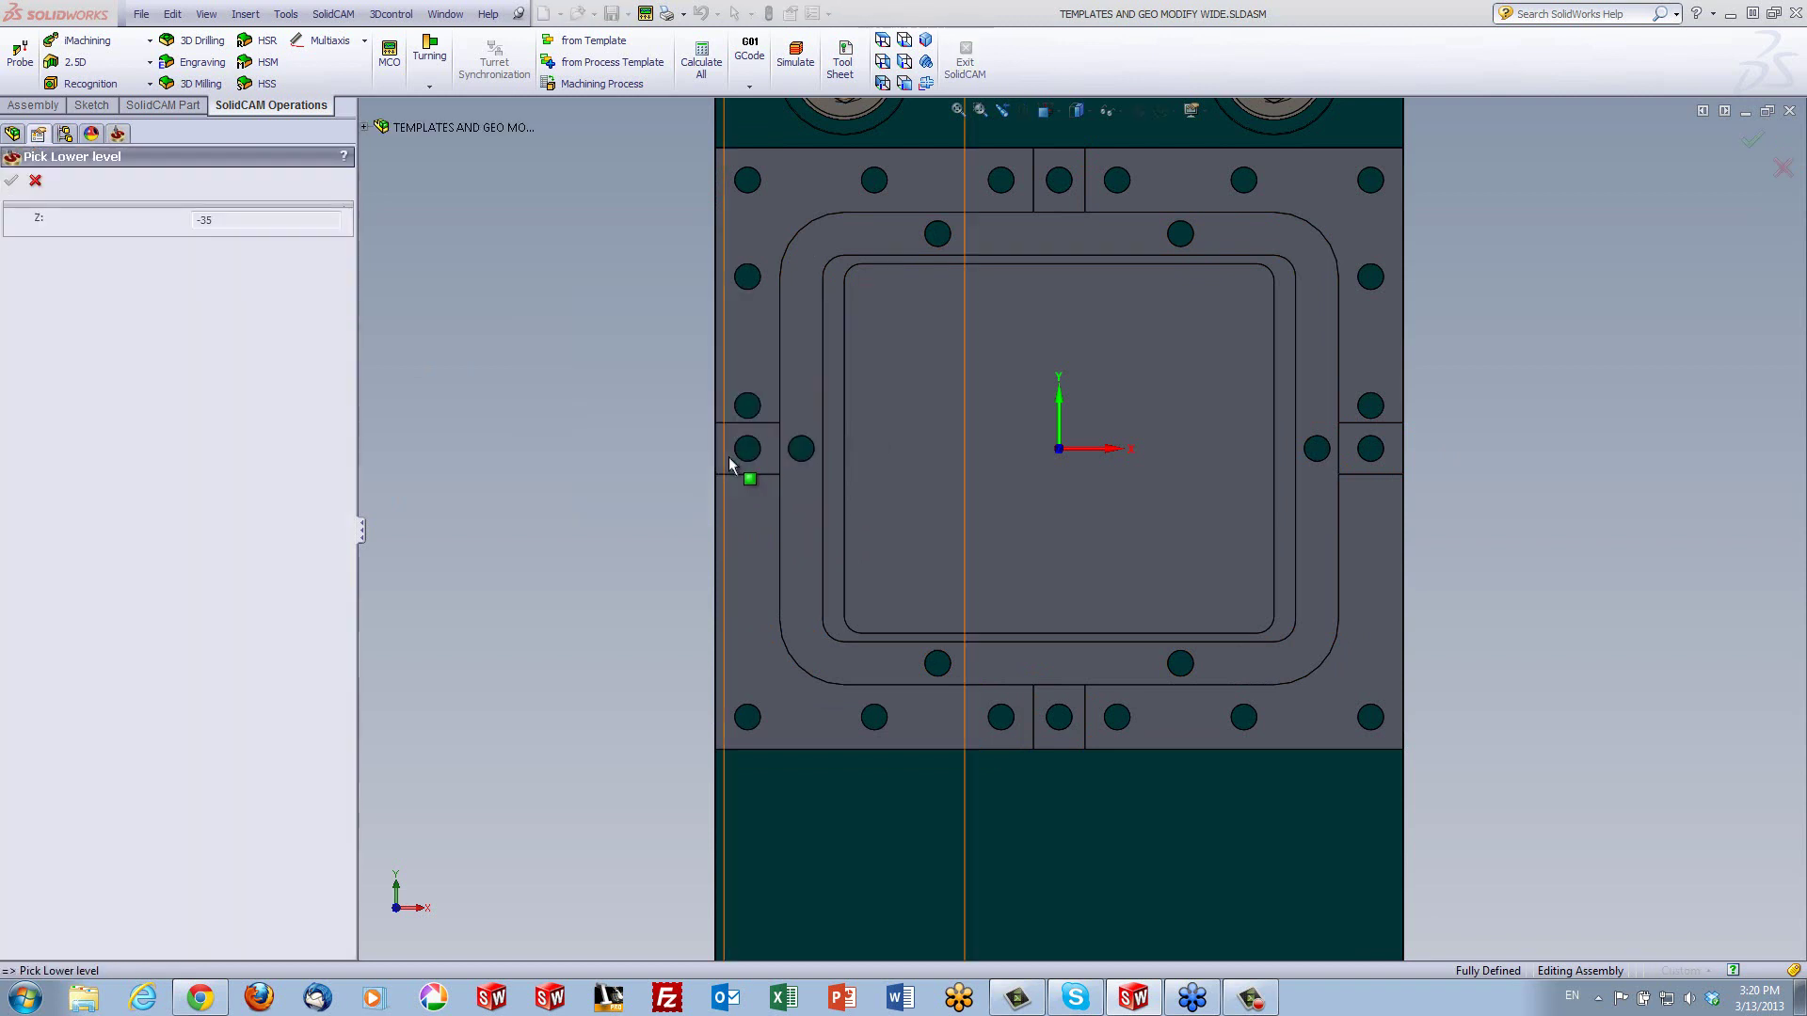
{"action": "left_click", "coordinate": [769, 439]}
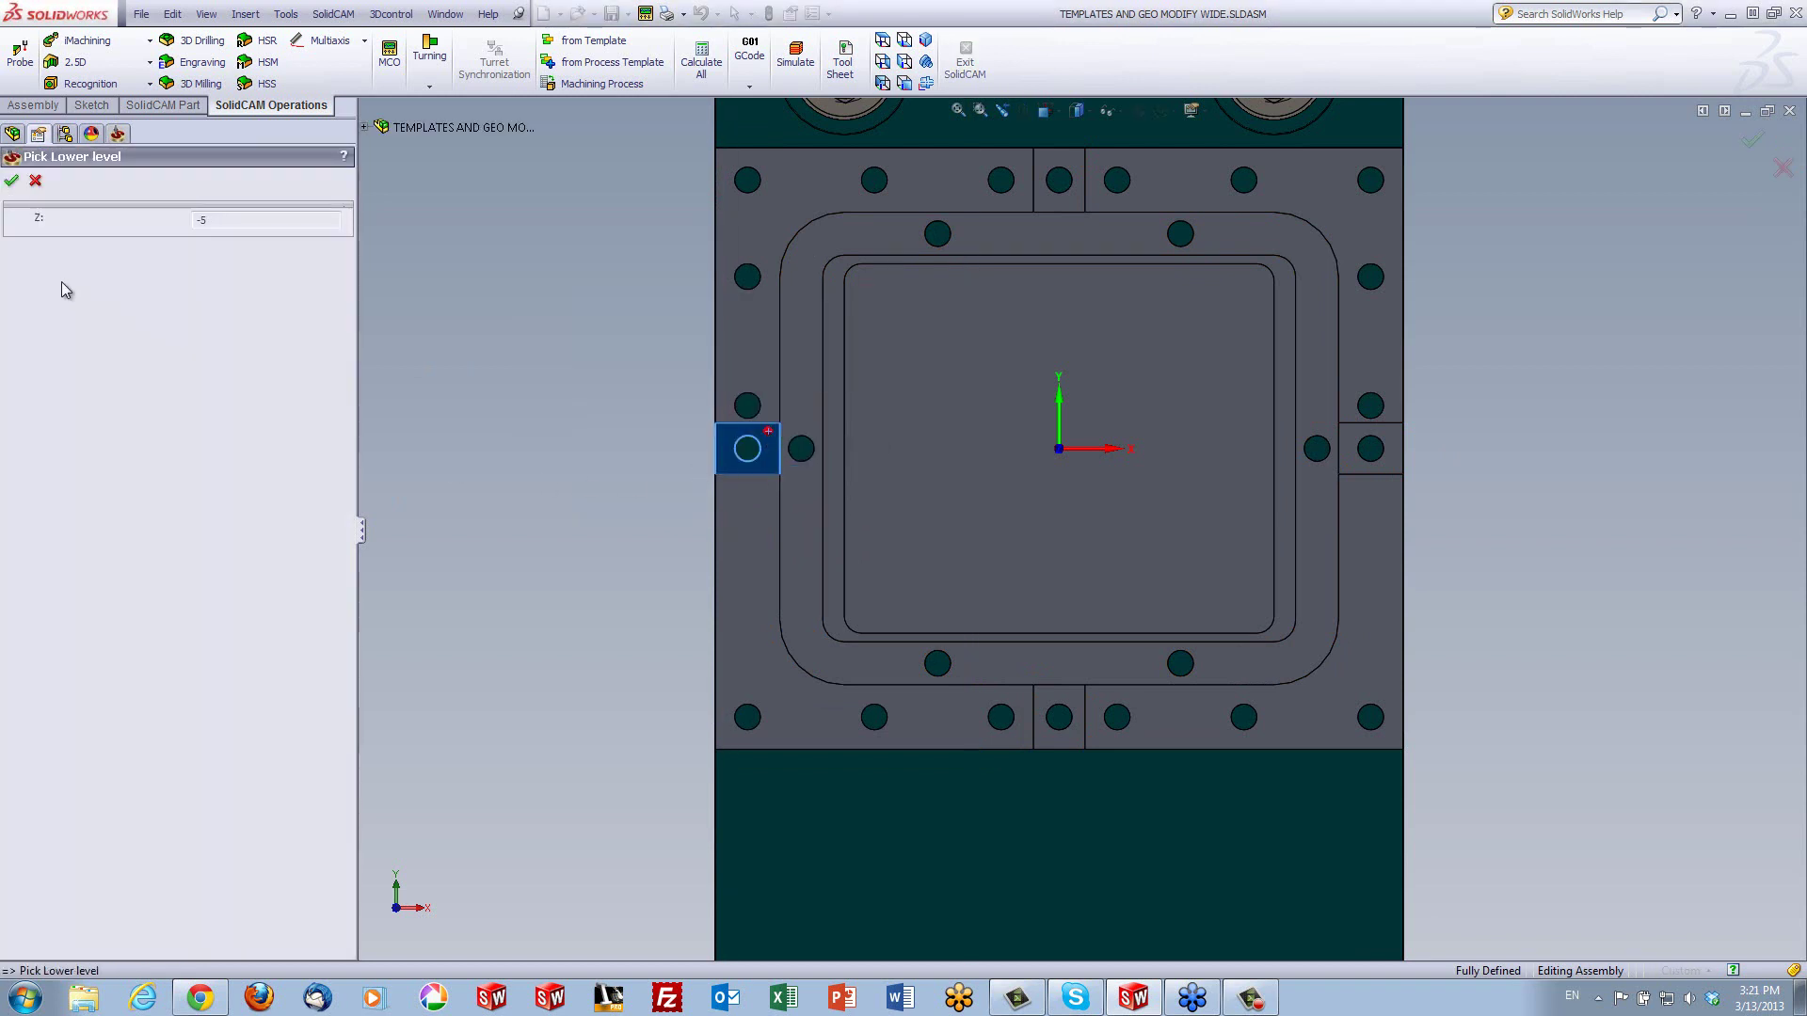
{"action": "left_click", "coordinate": [14, 184]}
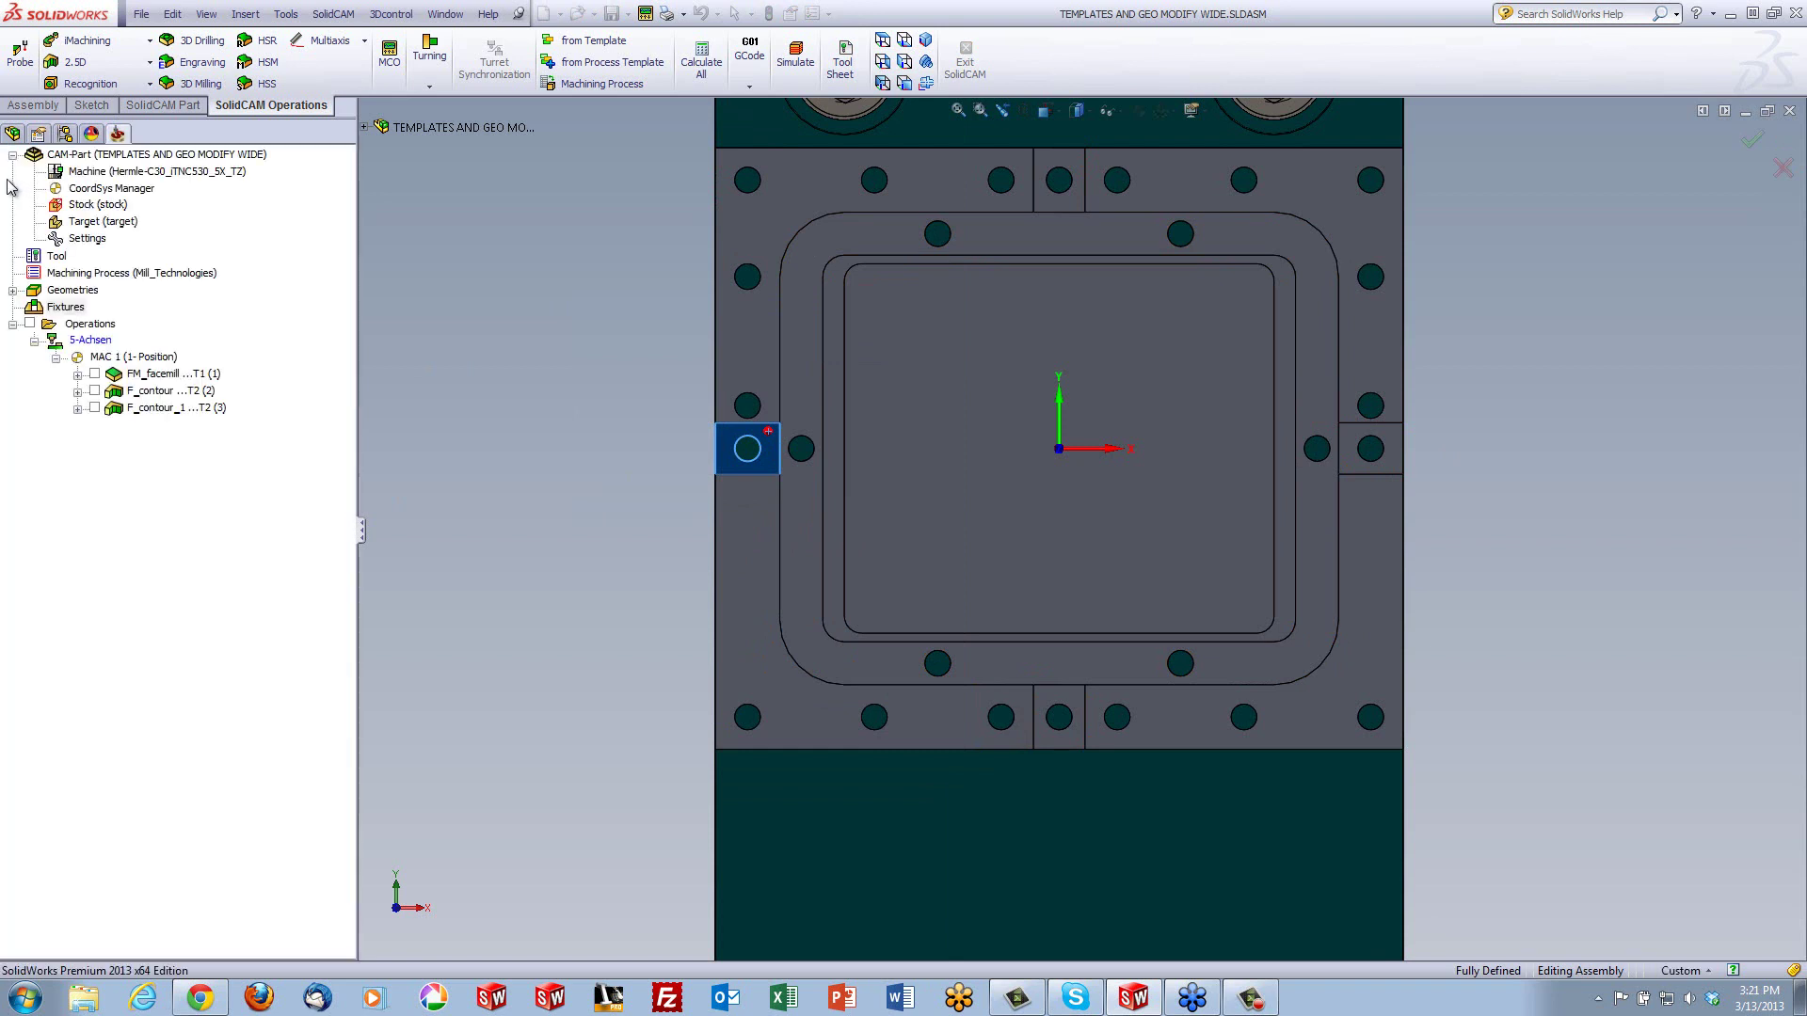
Generate the notch operations from the process template and open the geometry modification in the technology settings of F_contour1
{"action": "left_click", "coordinate": [720, 494]}
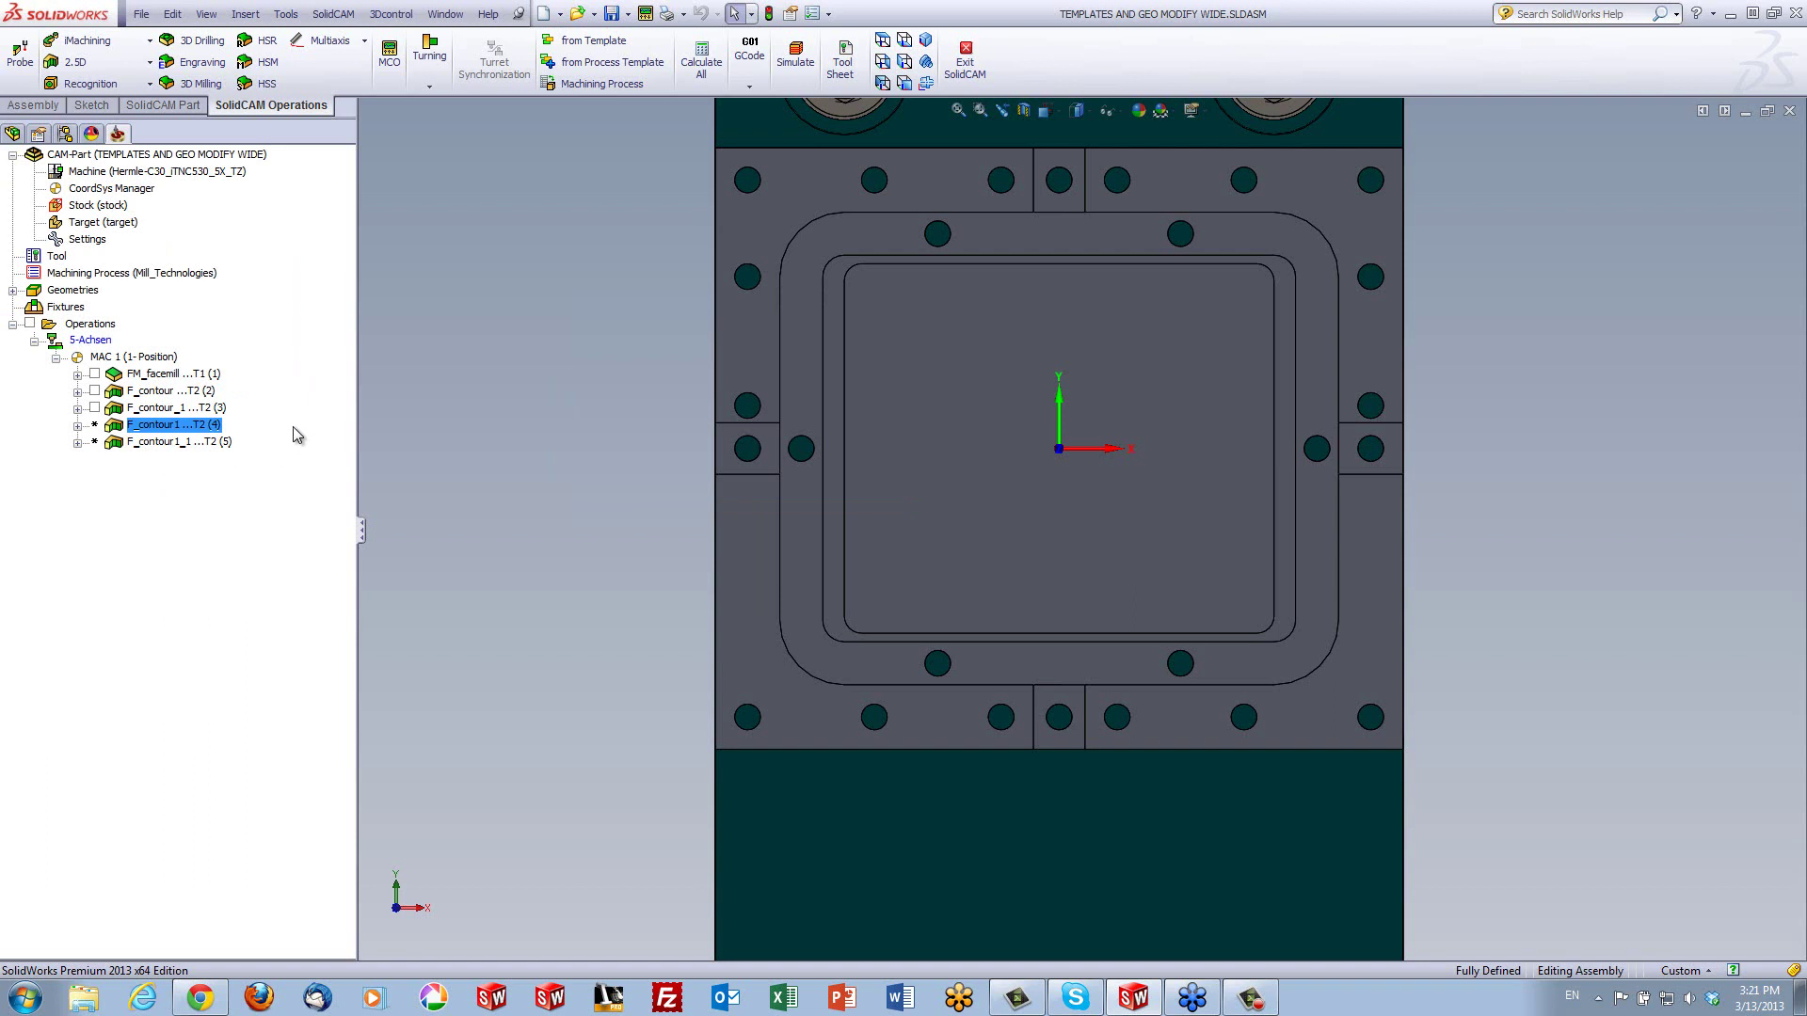
{"action": "double_click", "coordinate": [186, 426]}
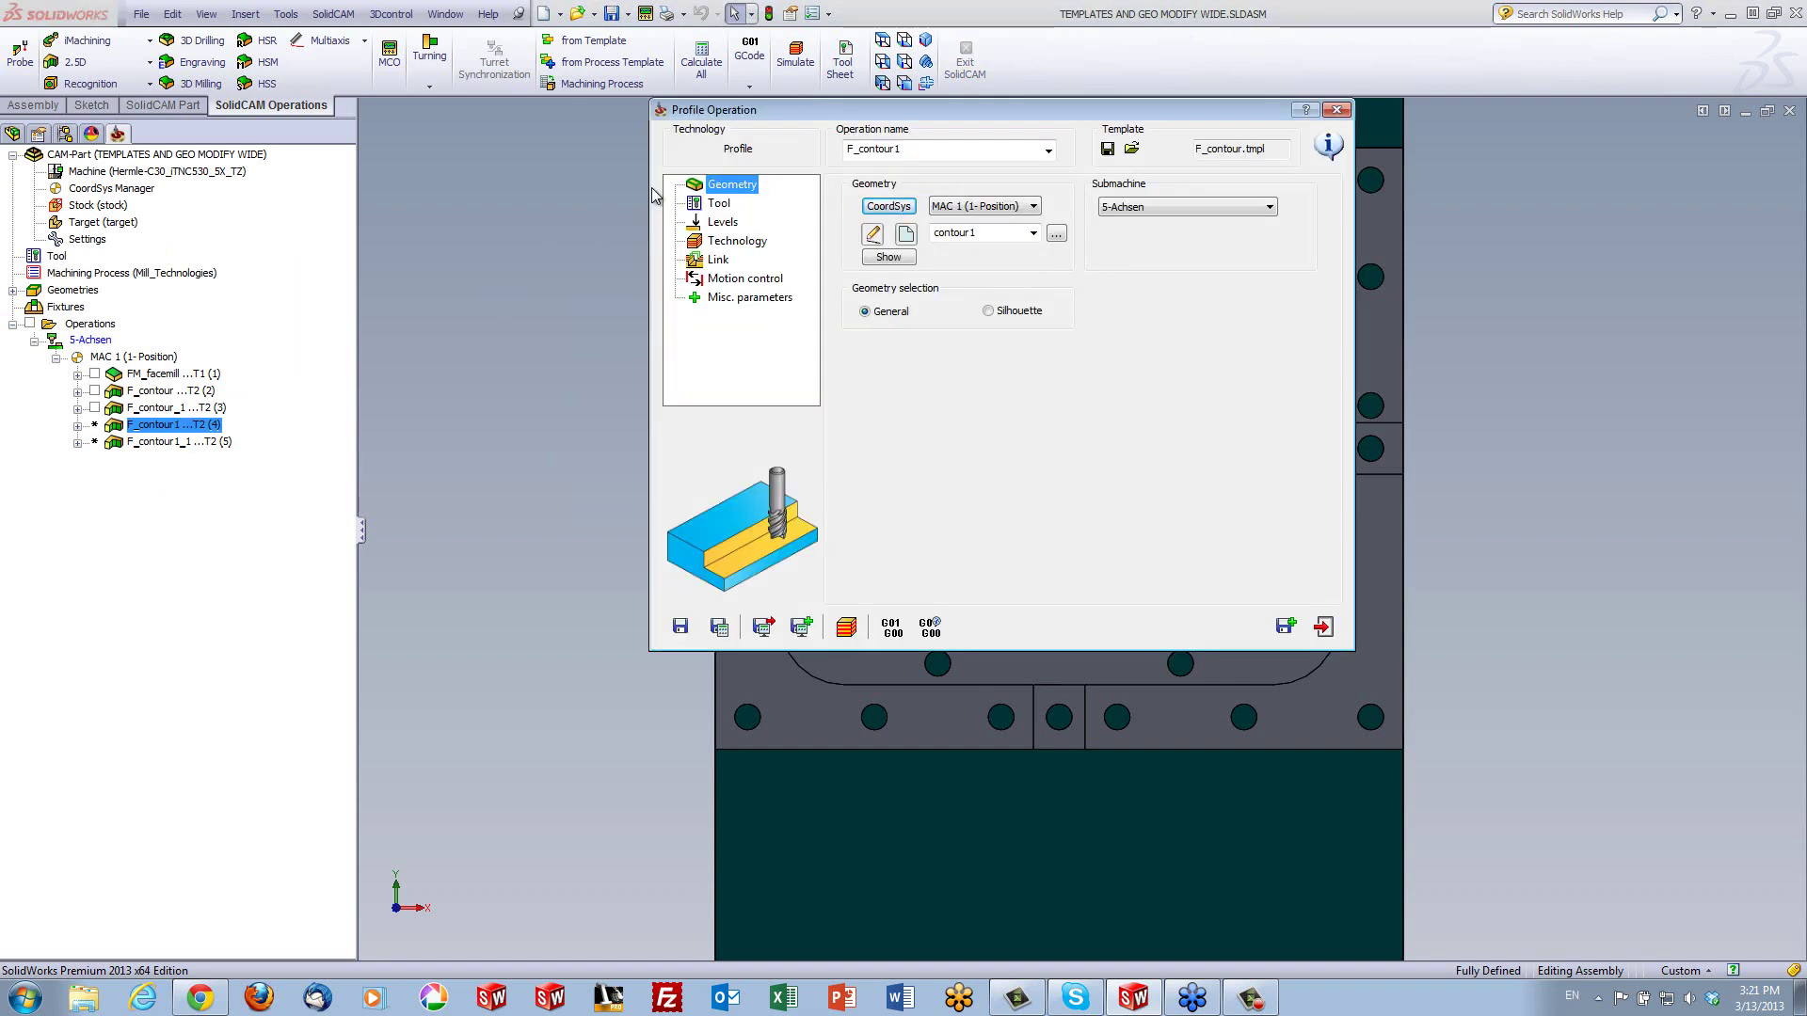
{"action": "left_click", "coordinate": [730, 244]}
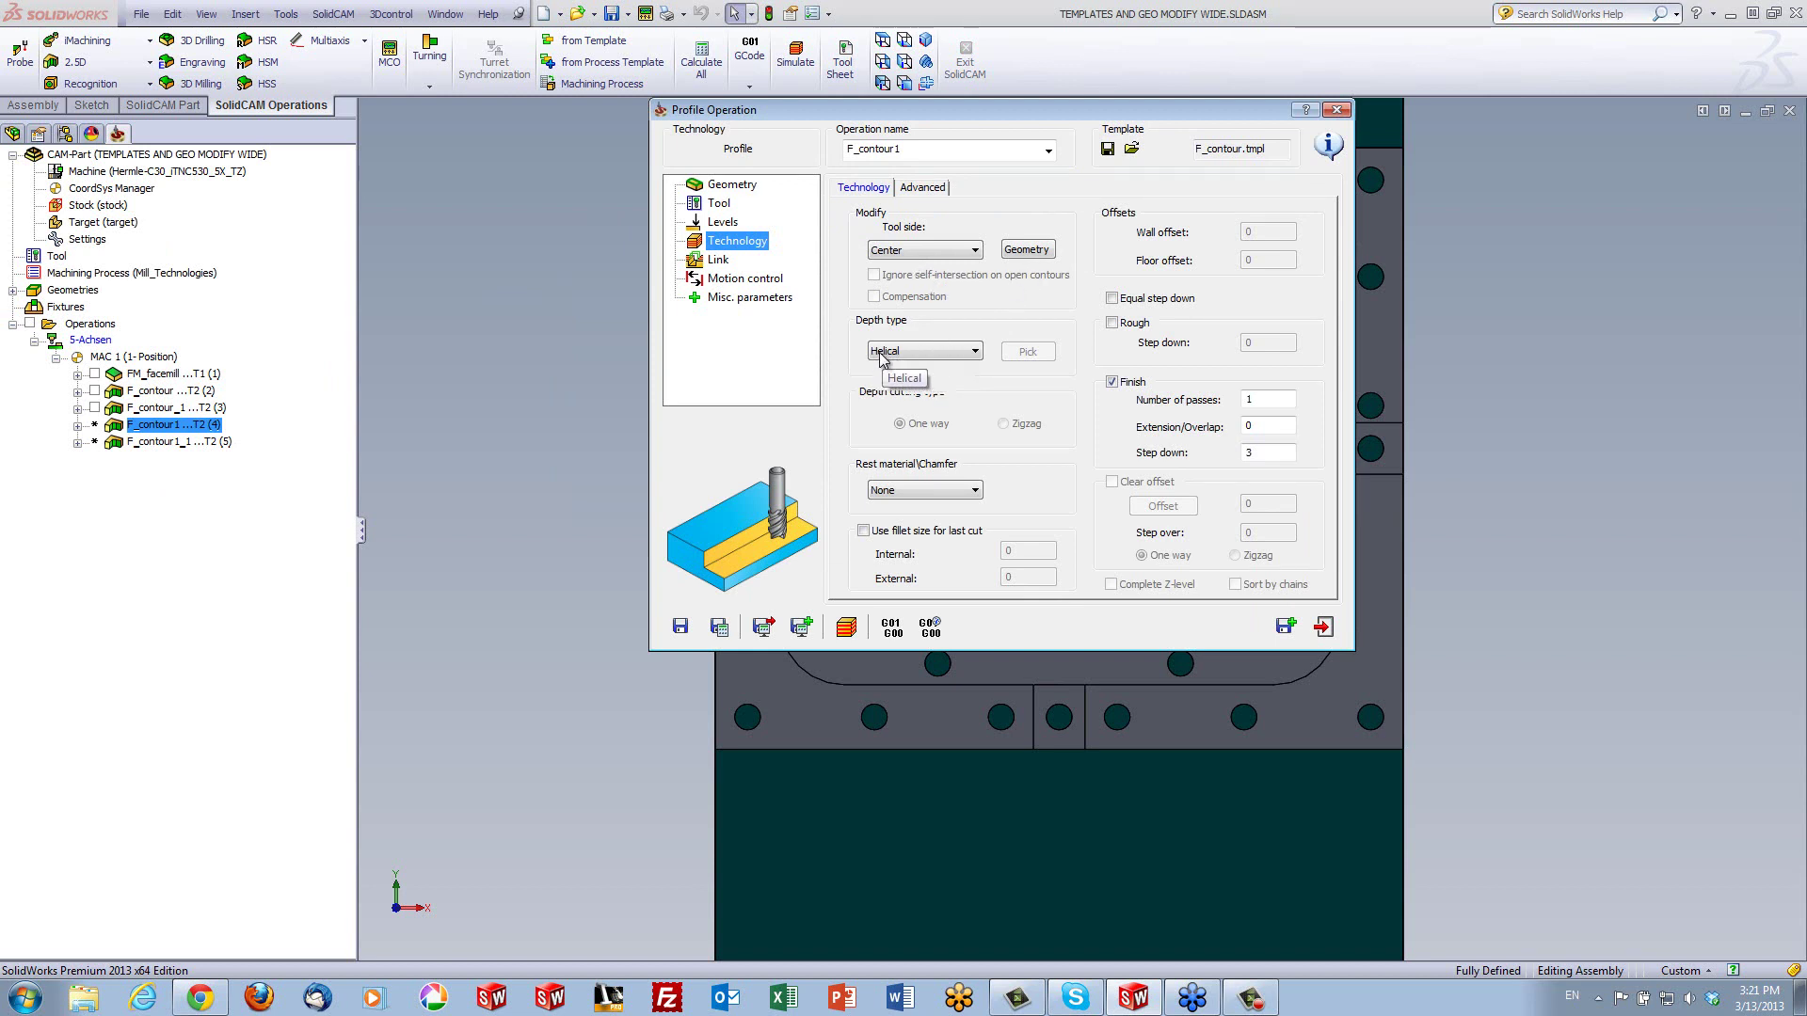
{"action": "left_click", "coordinate": [1035, 256]}
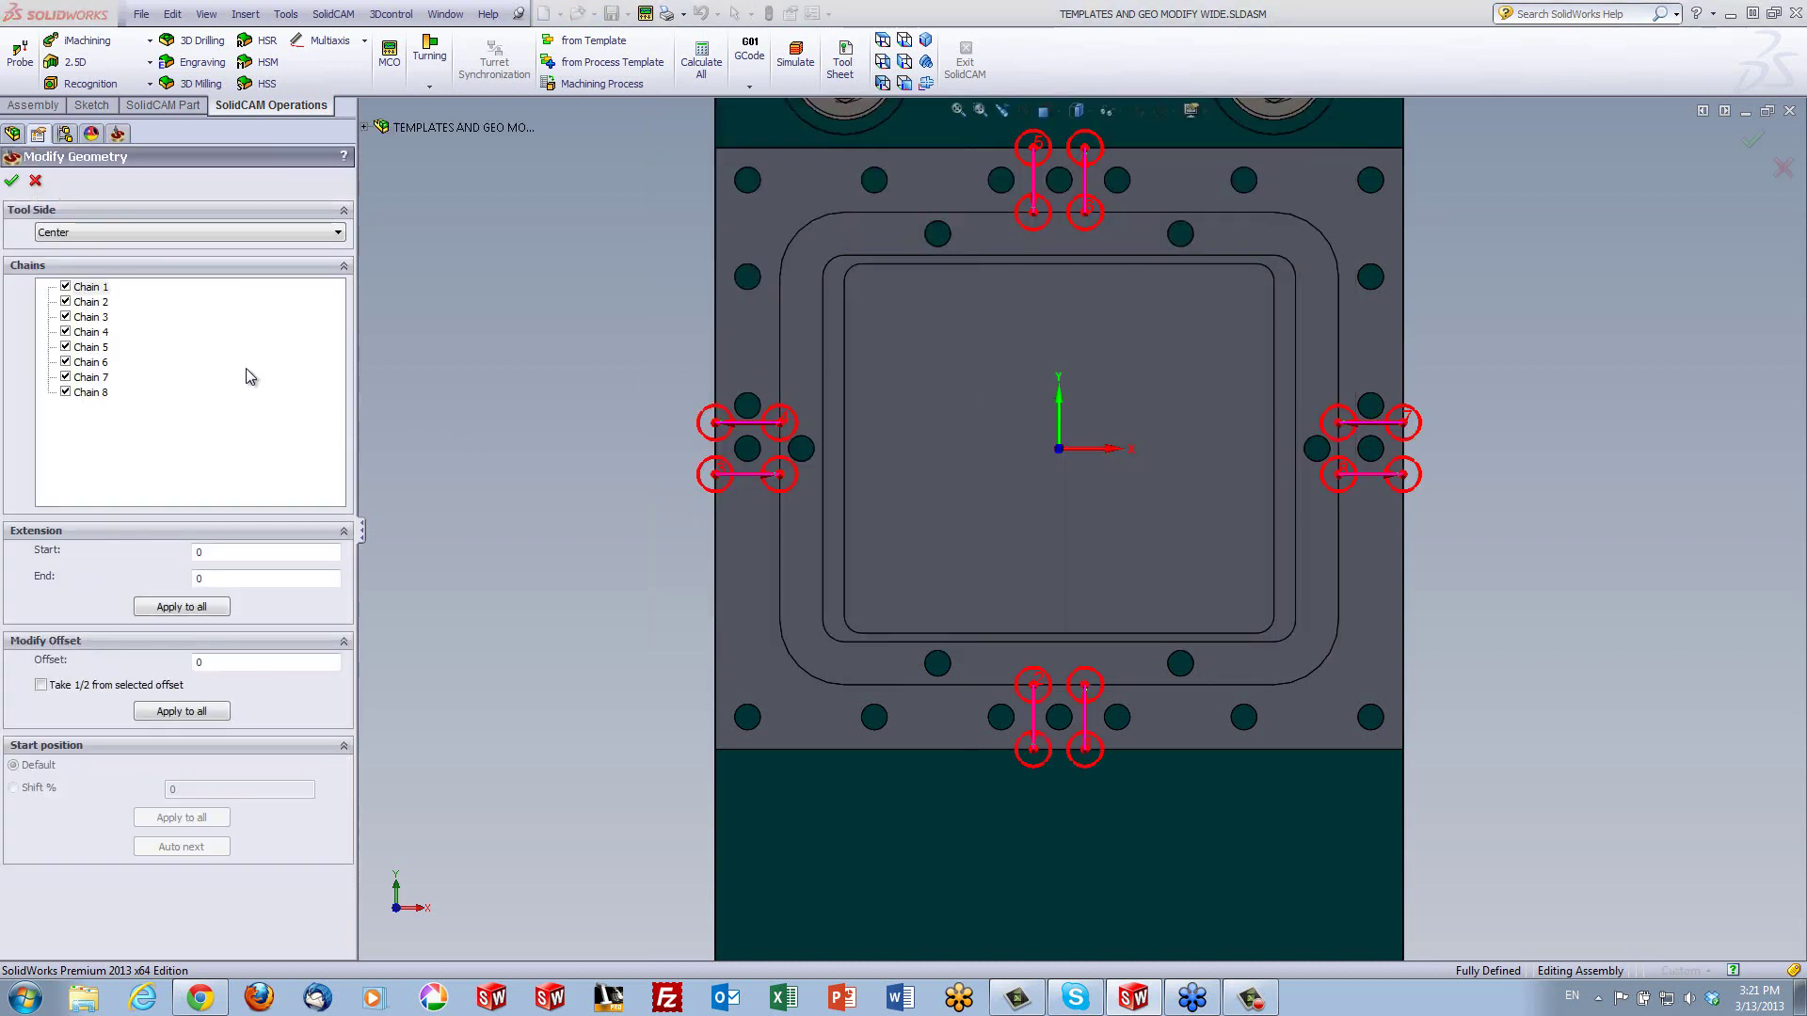
Exclude chains 2, 4, 6 and 8 from F_contour1 so one side-edge chain per notch remains active
{"action": "left_click", "coordinate": [65, 301]}
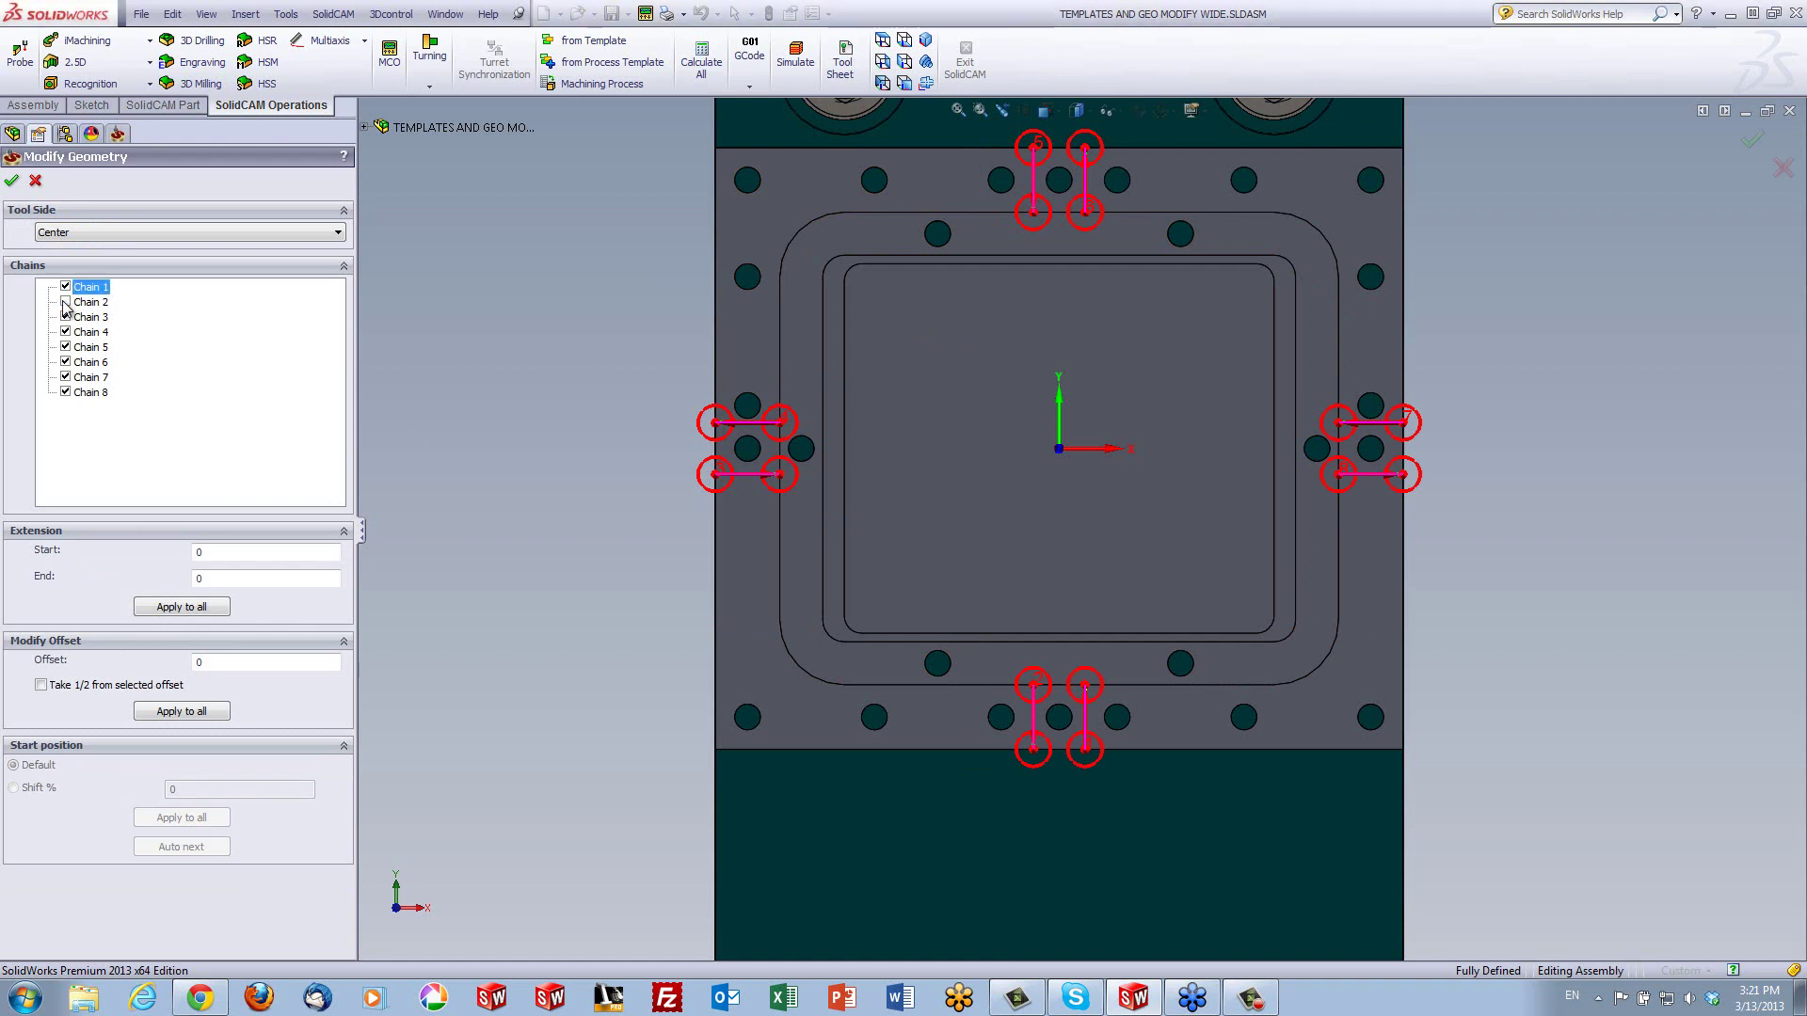
{"action": "left_click", "coordinate": [65, 332]}
{"action": "left_click", "coordinate": [65, 361]}
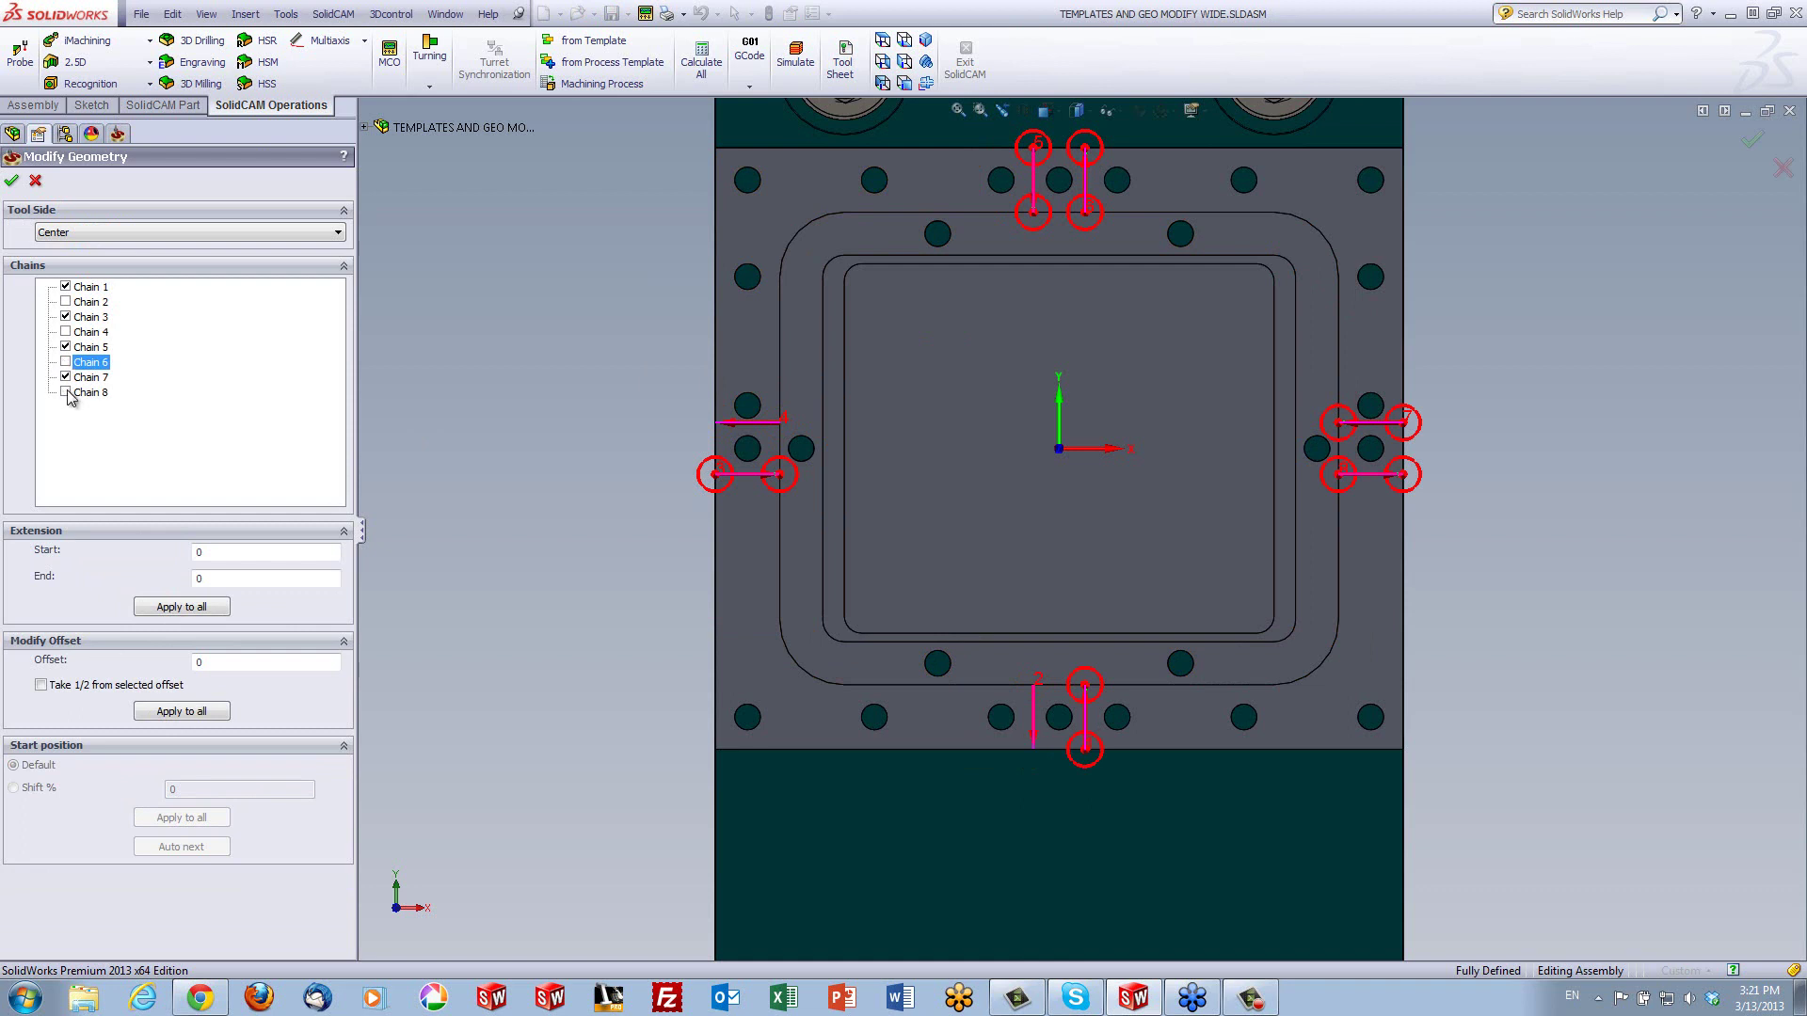
{"action": "left_click", "coordinate": [65, 392]}
Offset the chains by -6 with half of the selected offset taken, starting from Chain 1, and apply it to all chains
{"action": "left_click", "coordinate": [91, 288]}
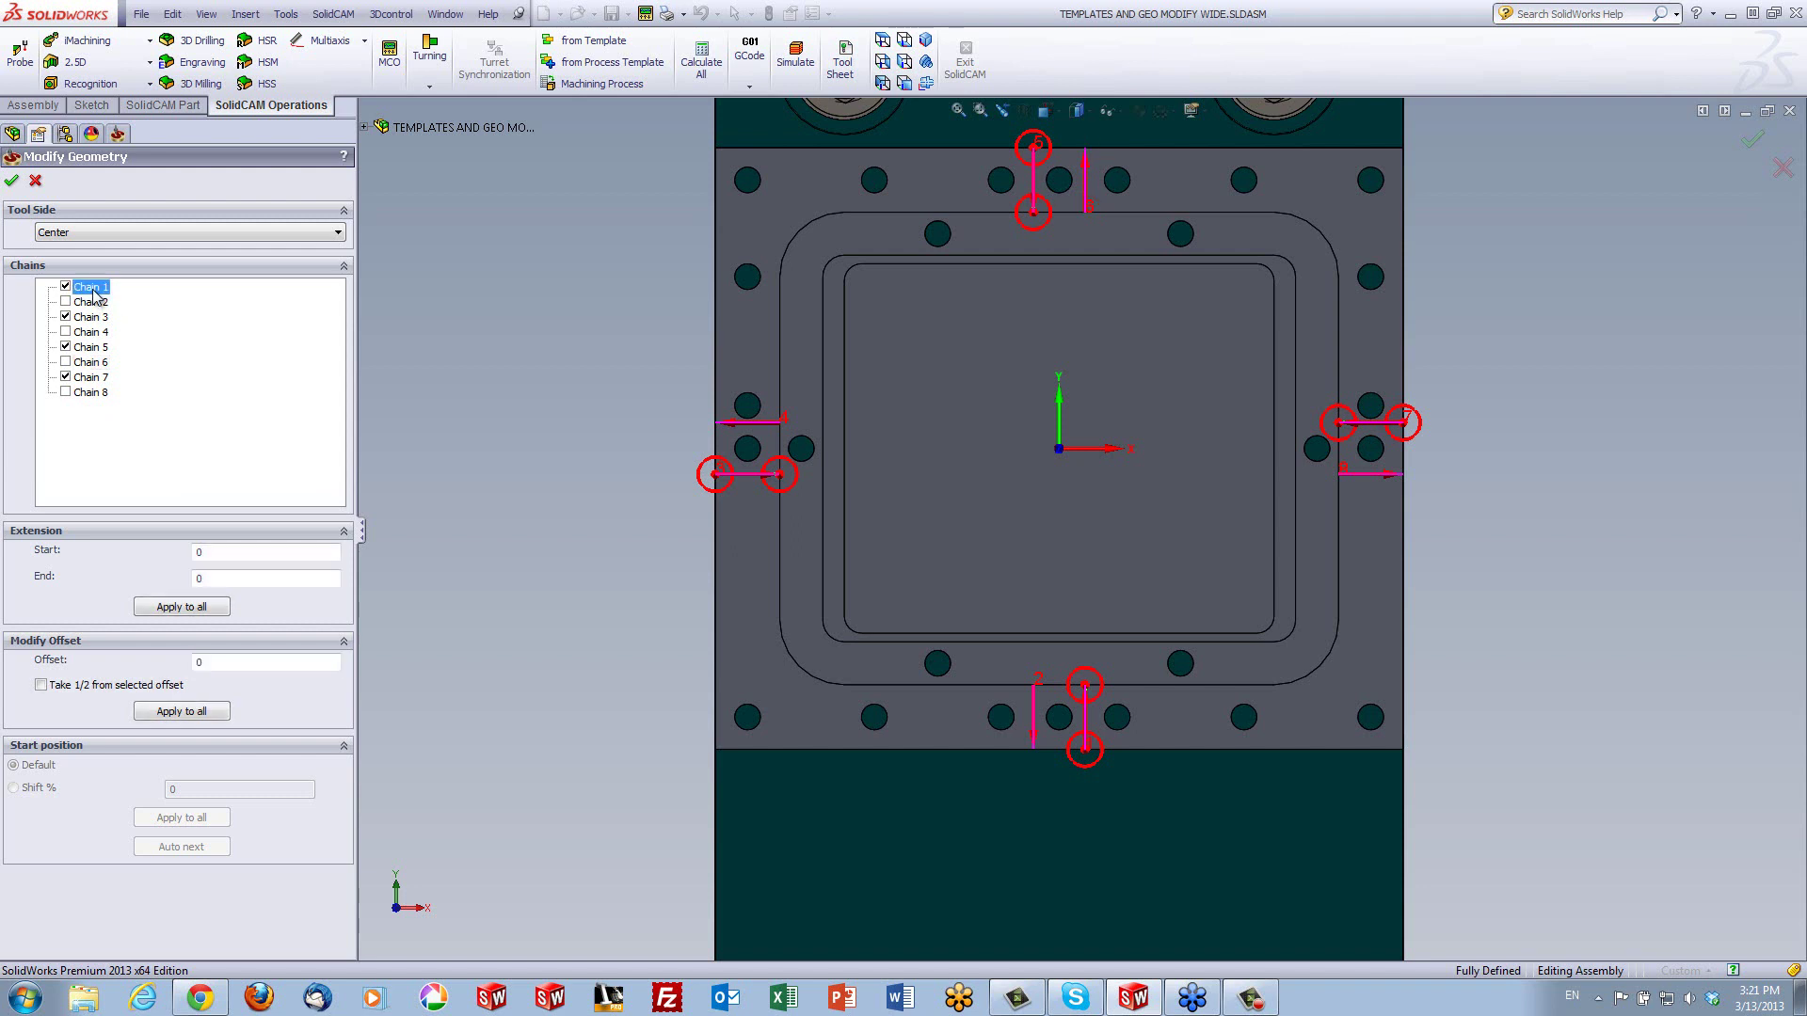
{"action": "left_click", "coordinate": [40, 686]}
{"action": "left_click", "coordinate": [238, 664]}
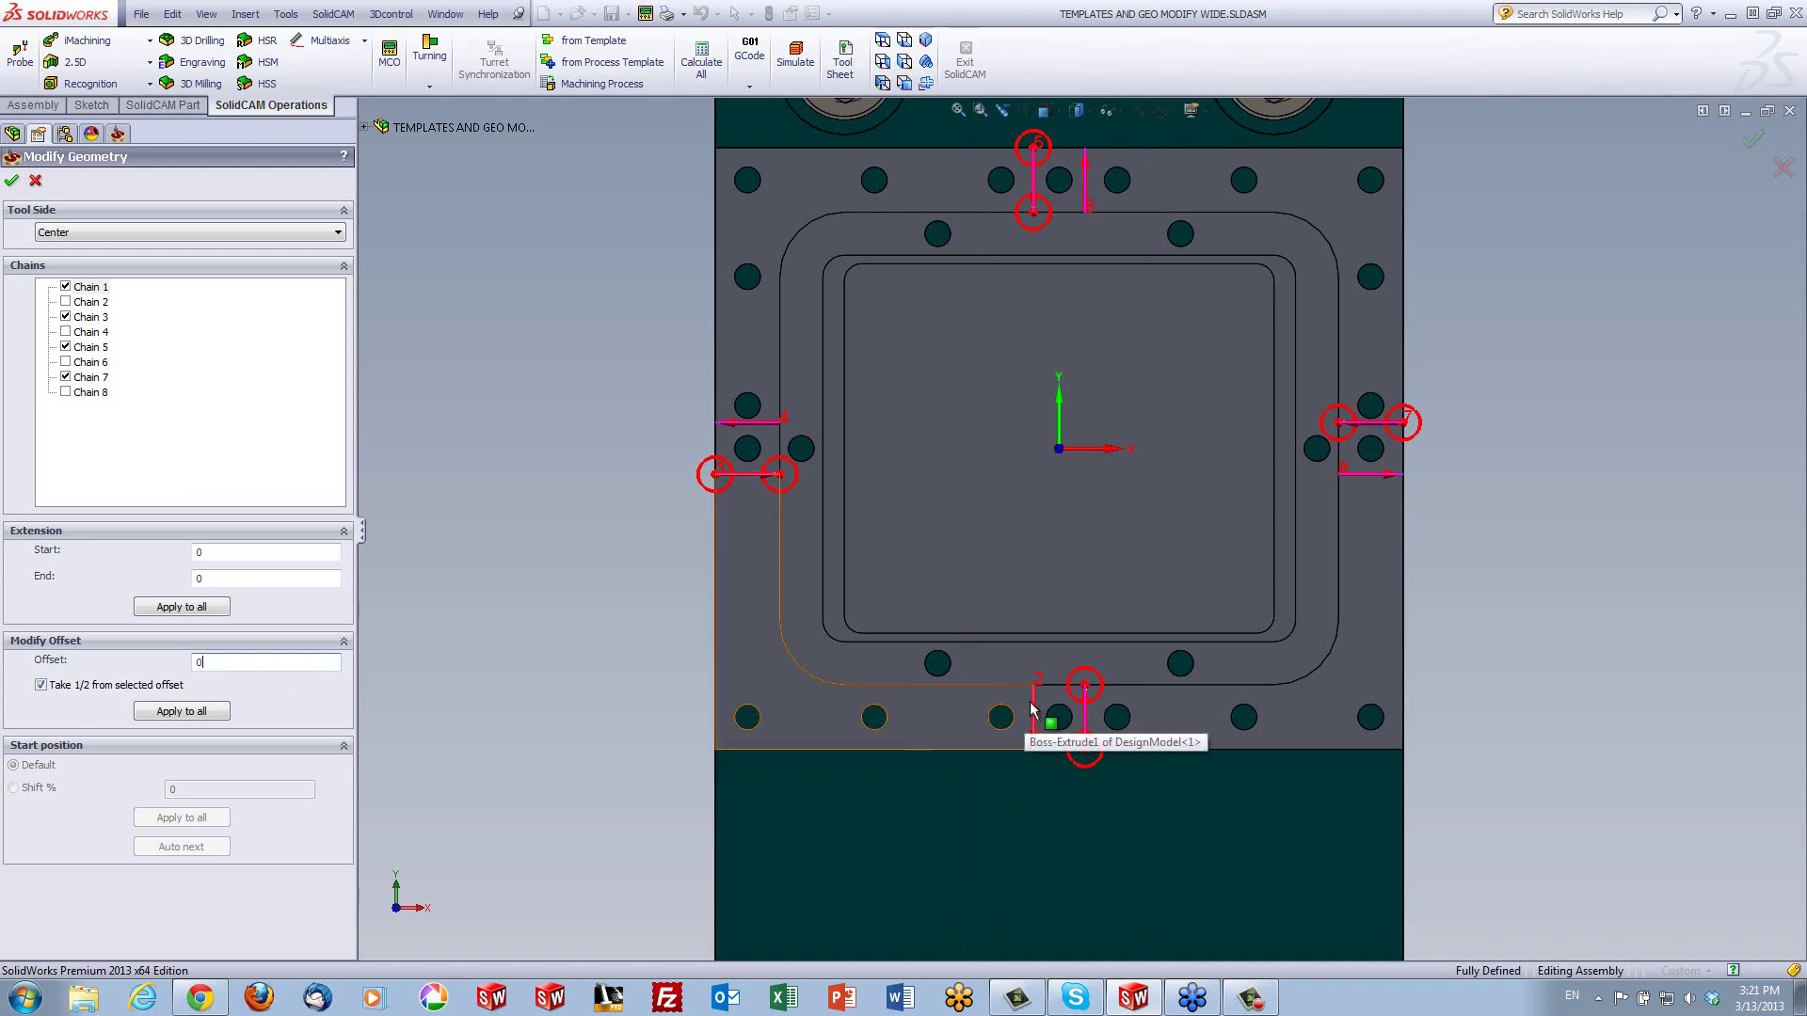
{"action": "key", "text": "BackSpace"}
{"action": "type", "text": "-6"}
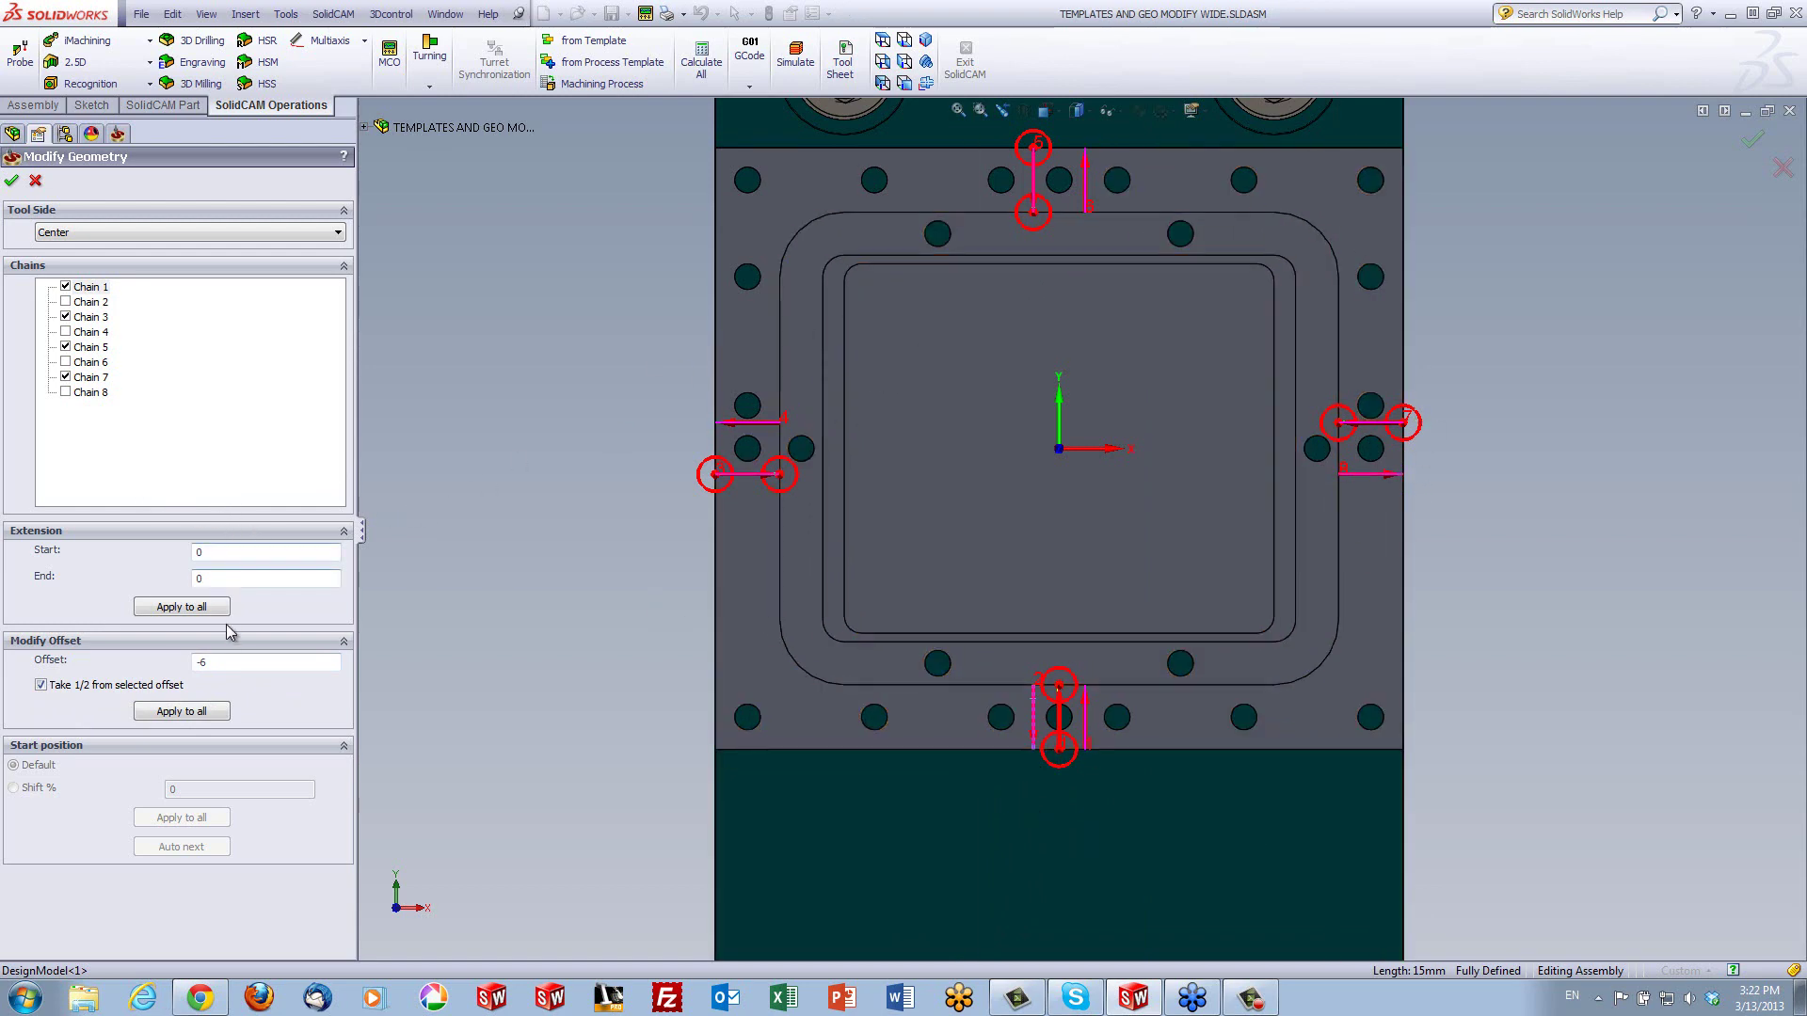
{"action": "left_click", "coordinate": [192, 717]}
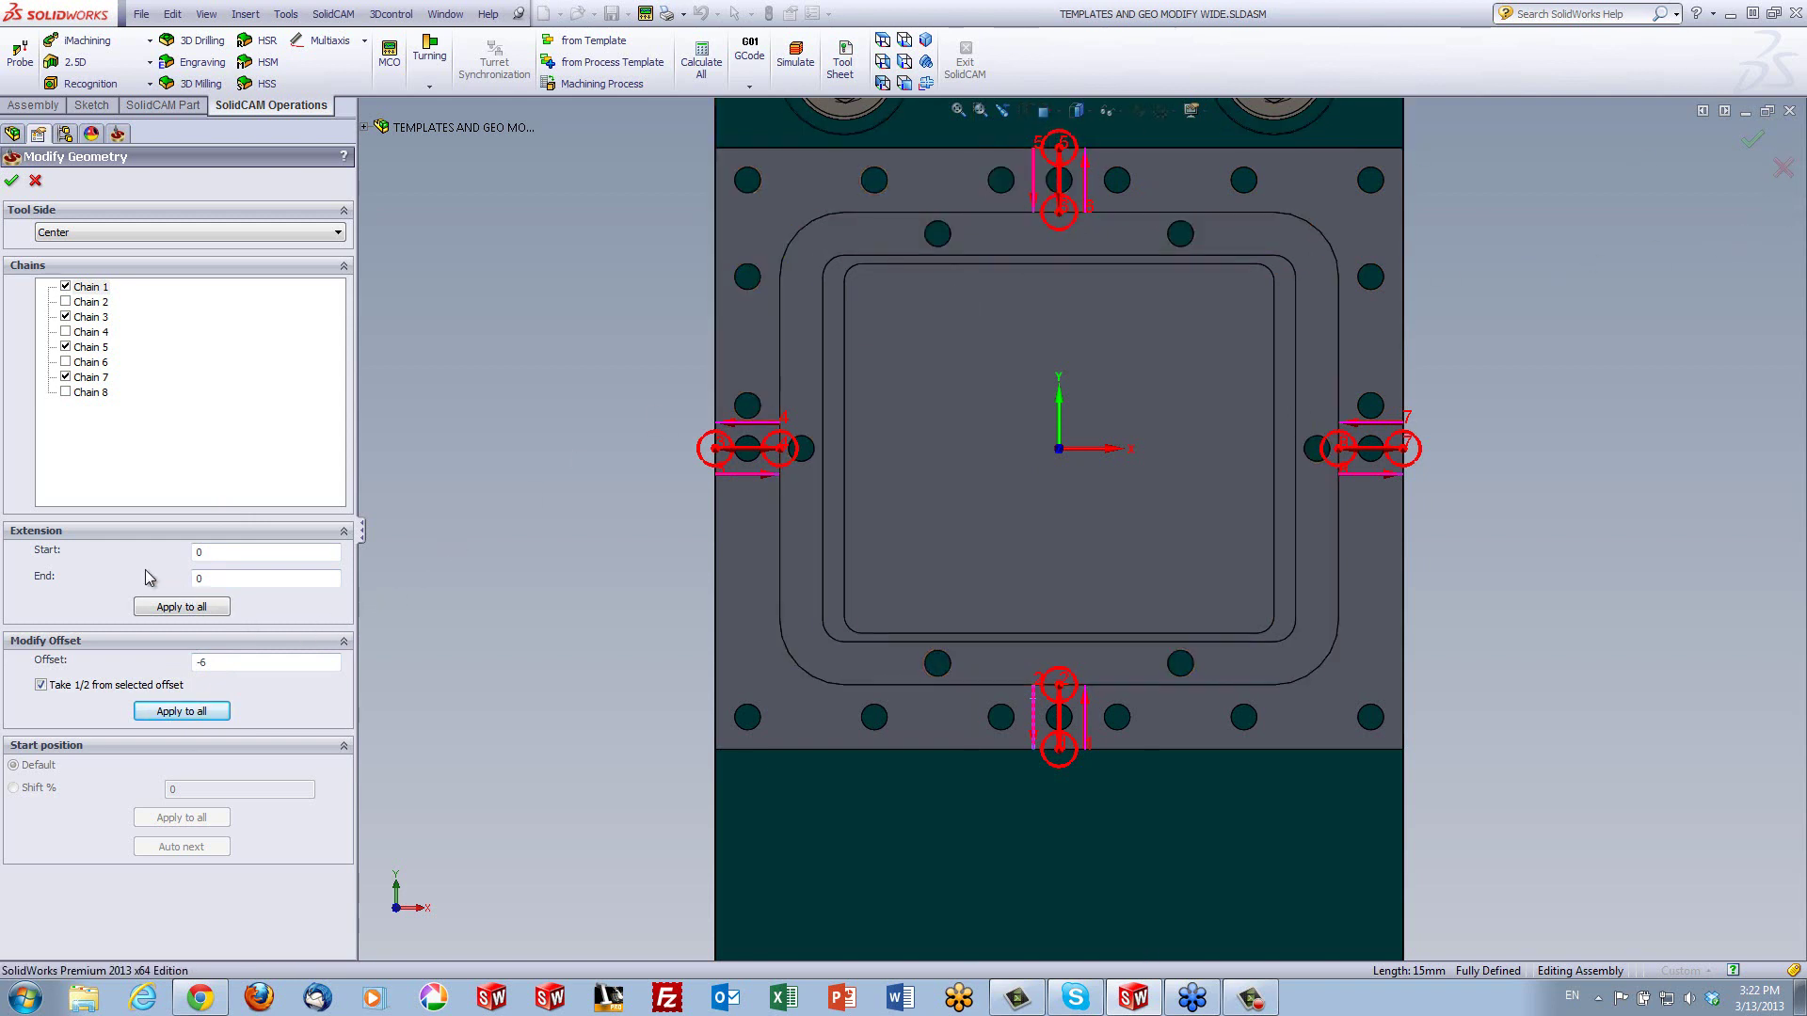
Extend the chains by 4.5 at both start and end, apply this to all chains, and accept the modified geometry
{"action": "double_click", "coordinate": [219, 552]}
{"action": "type", "text": "4.5"}
{"action": "left_click", "coordinate": [217, 579]}
{"action": "left_click_drag", "start_coordinate": [216, 579], "coordinate": [156, 557]}
{"action": "type", "text": "4.5"}
{"action": "left_click", "coordinate": [209, 607]}
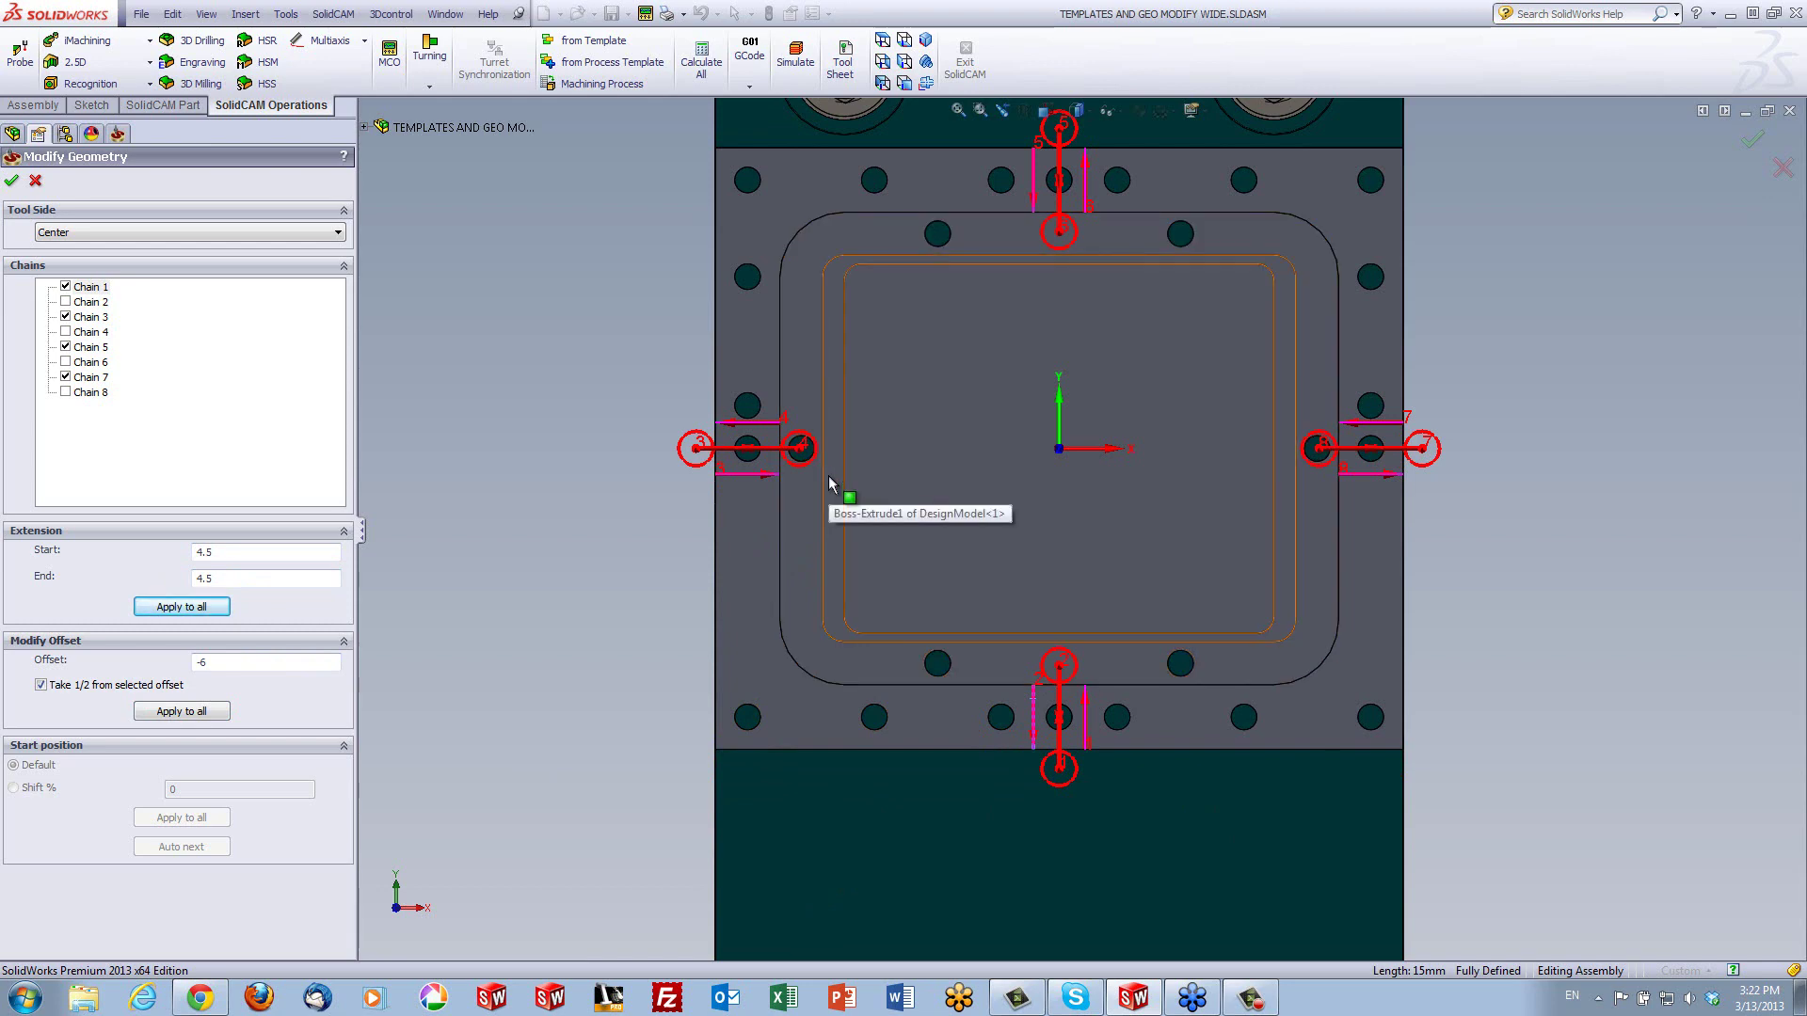
{"action": "left_click", "coordinate": [12, 181]}
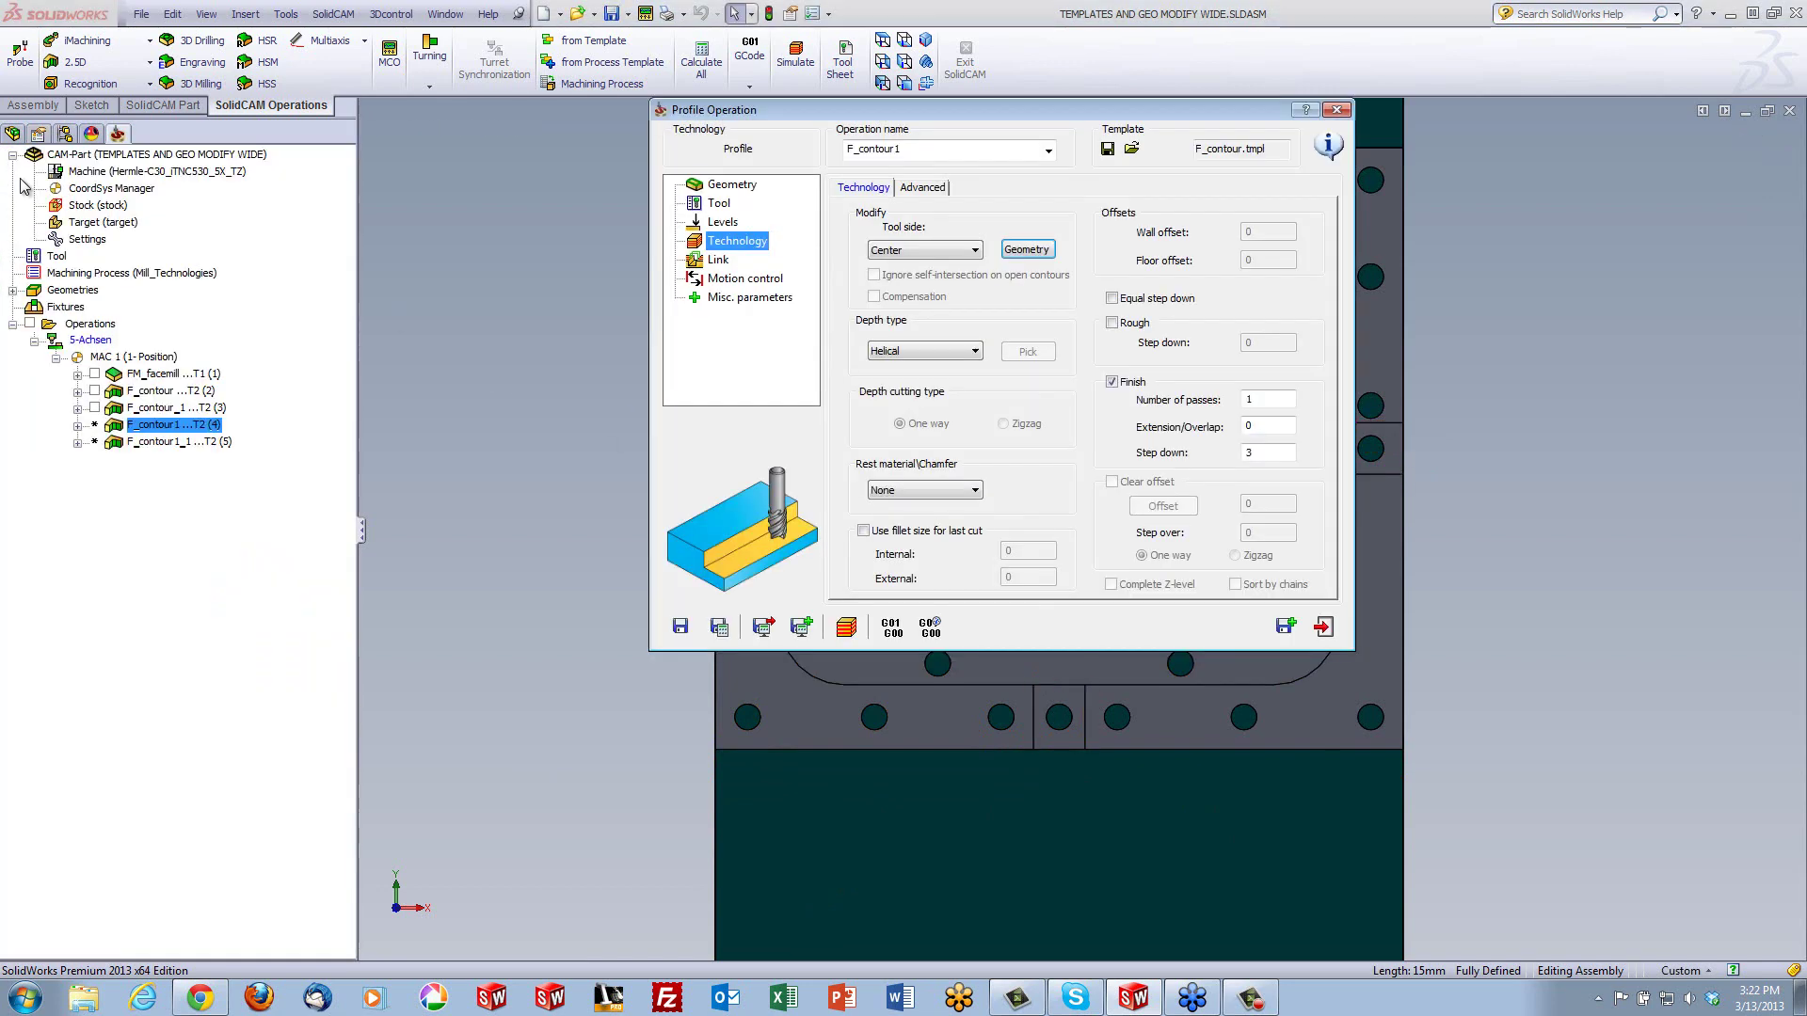
Save and calculate F_contour1, run its SolidVerify simulation to check the four notches, and save and close the operation
{"action": "left_click", "coordinate": [721, 628]}
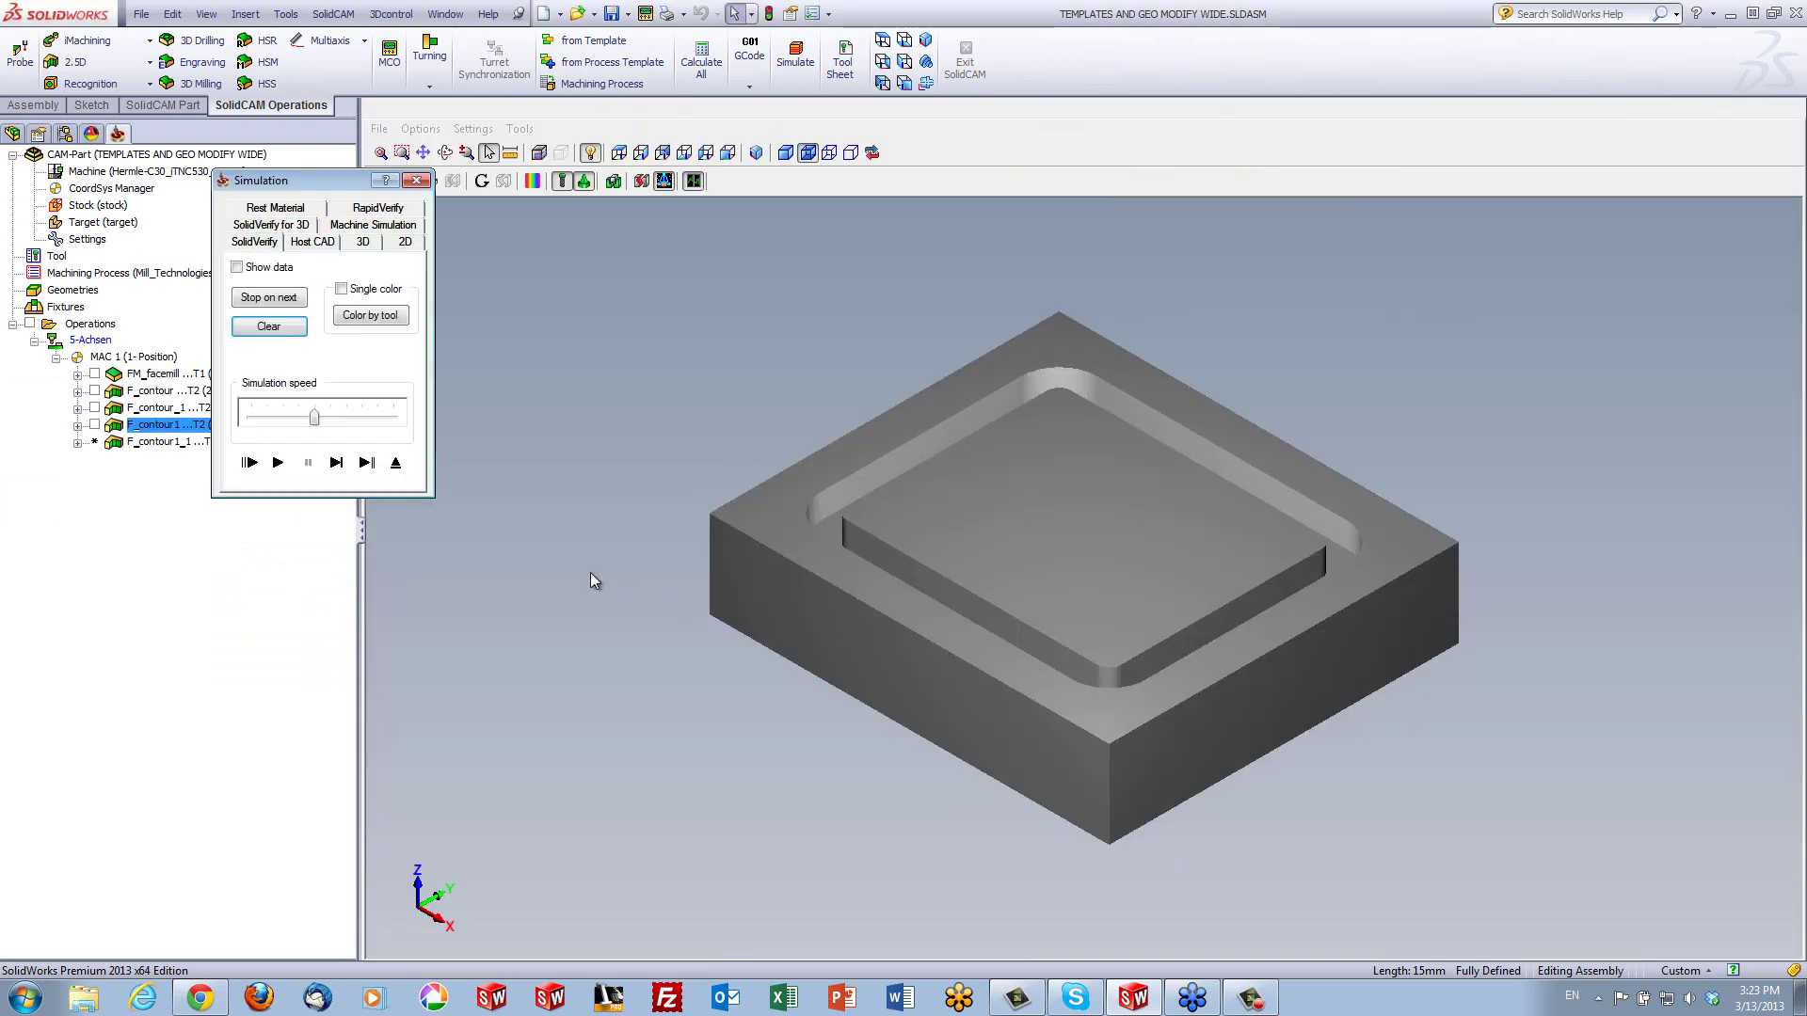
{"action": "left_click", "coordinate": [277, 463]}
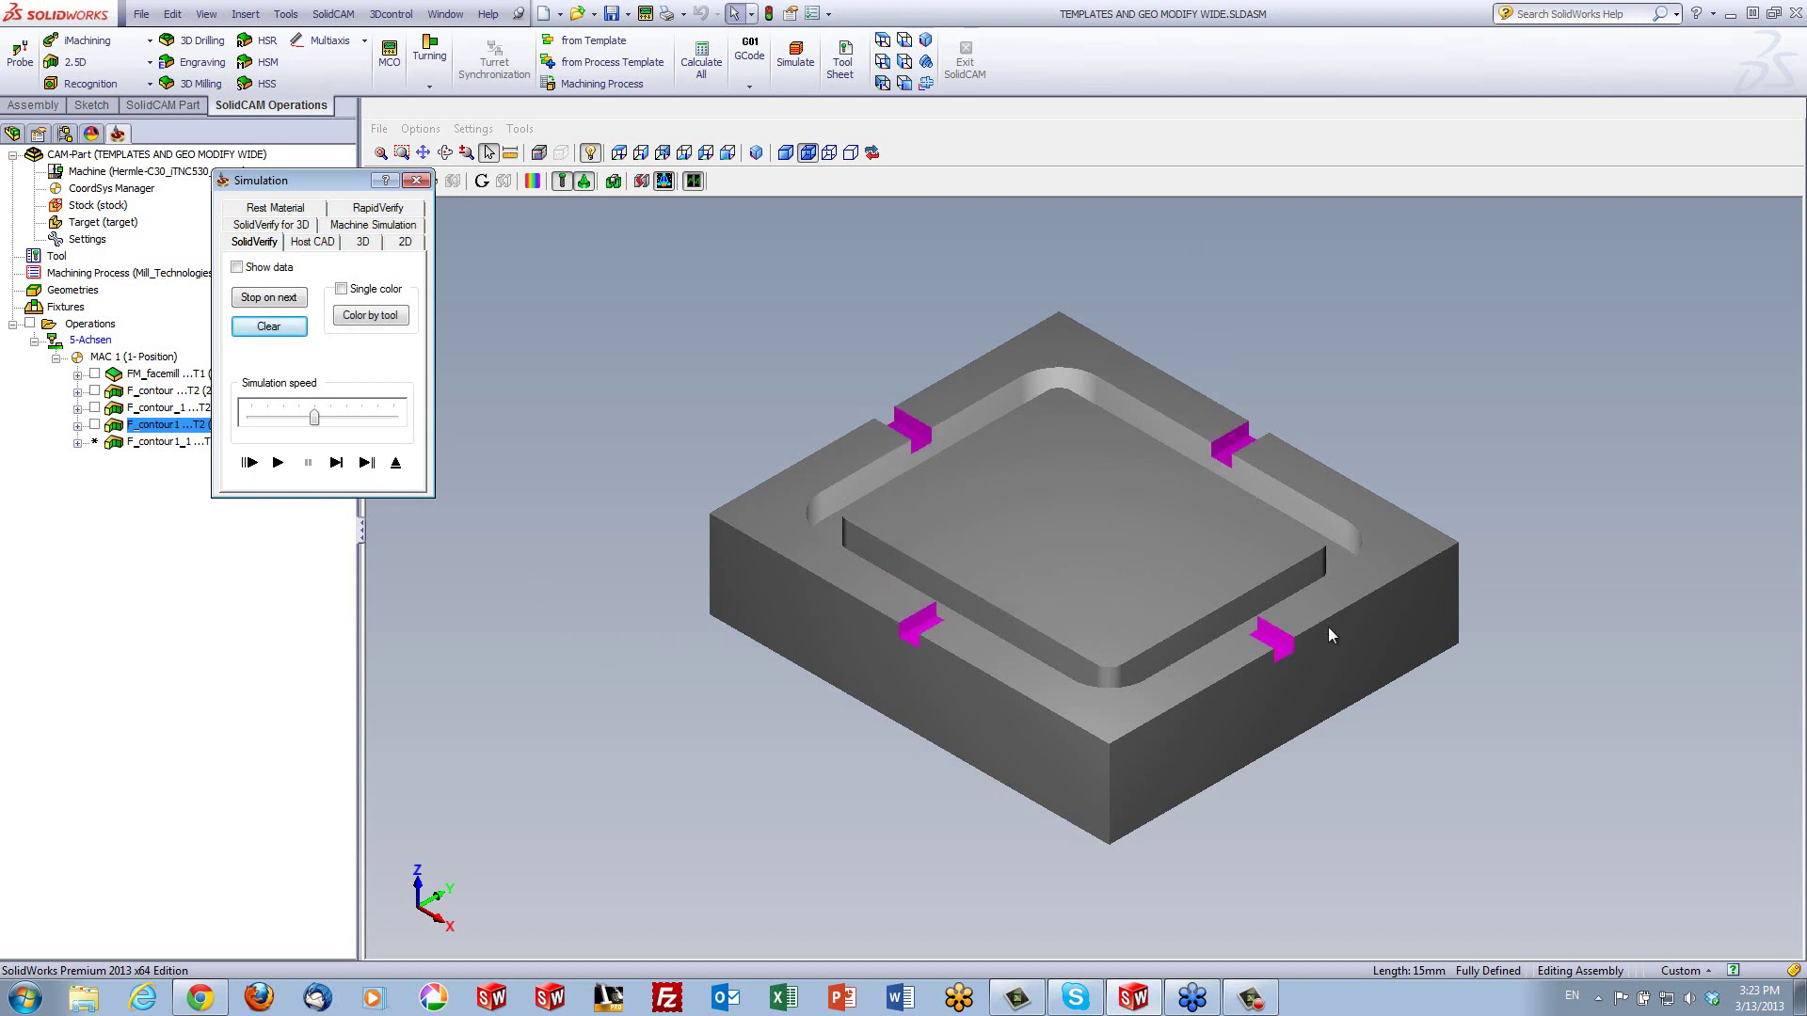
{"action": "left_click", "coordinate": [396, 462]}
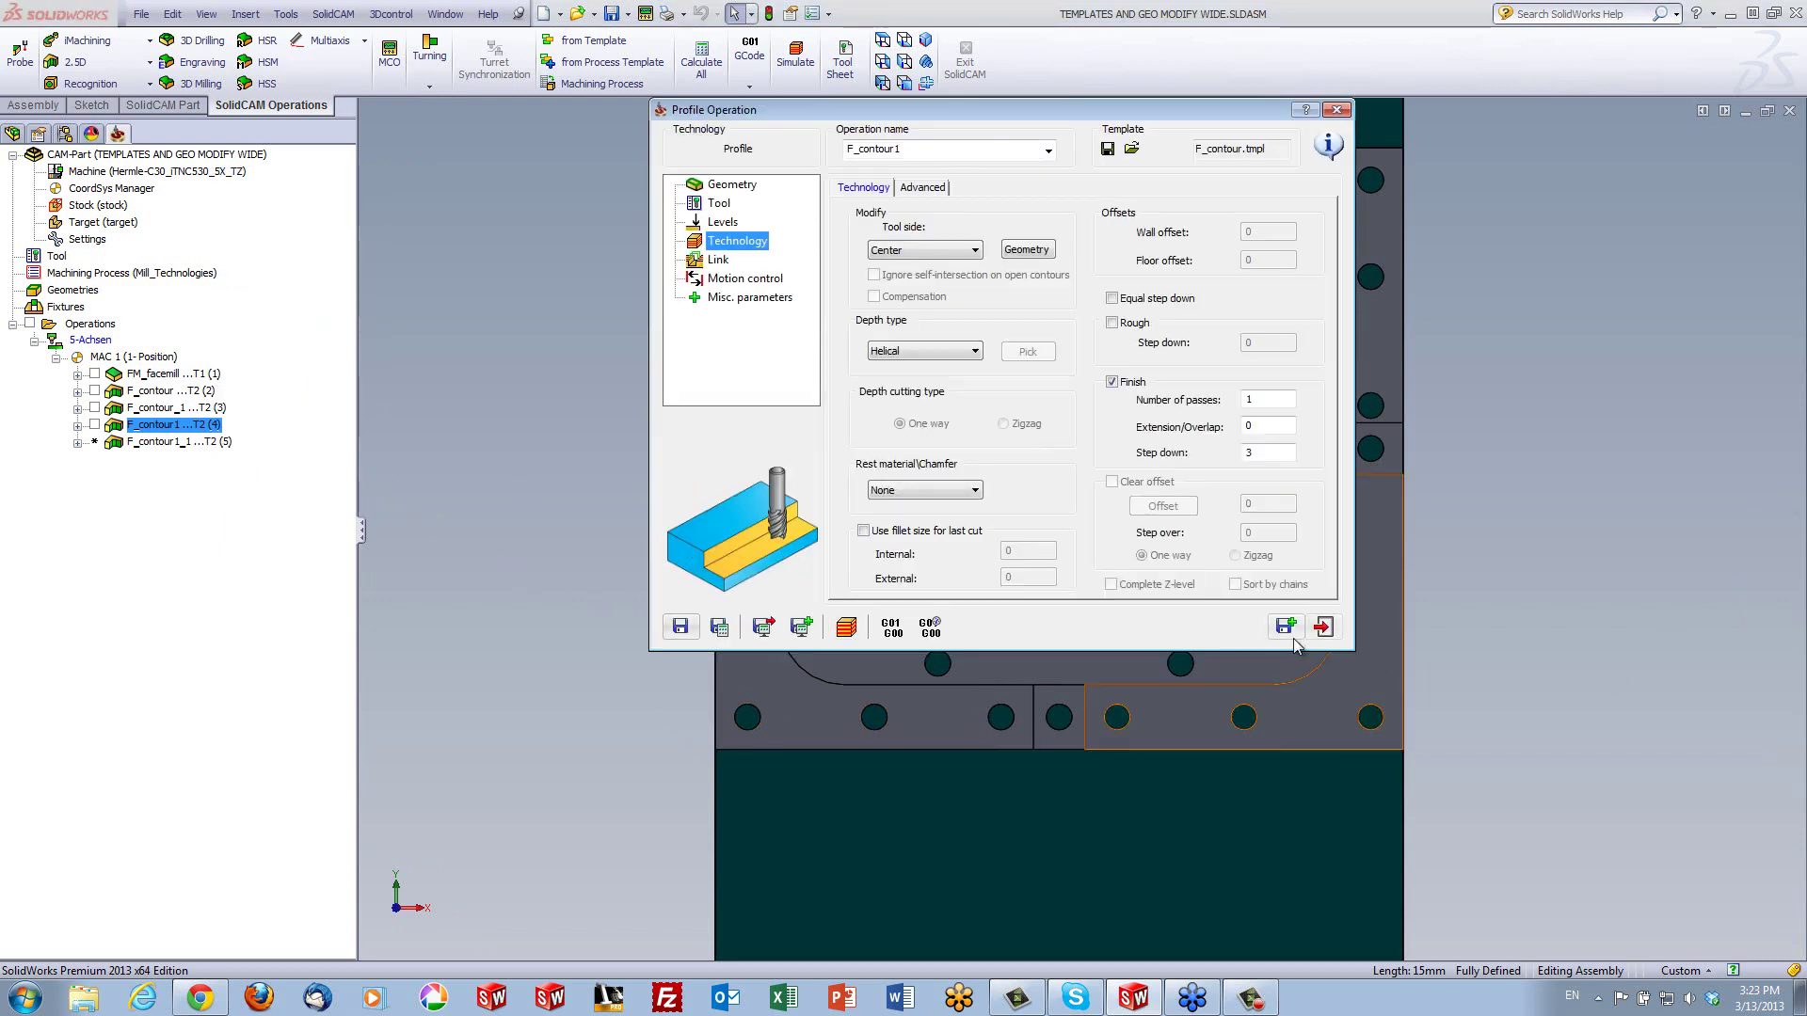
{"action": "left_click", "coordinate": [1292, 635]}
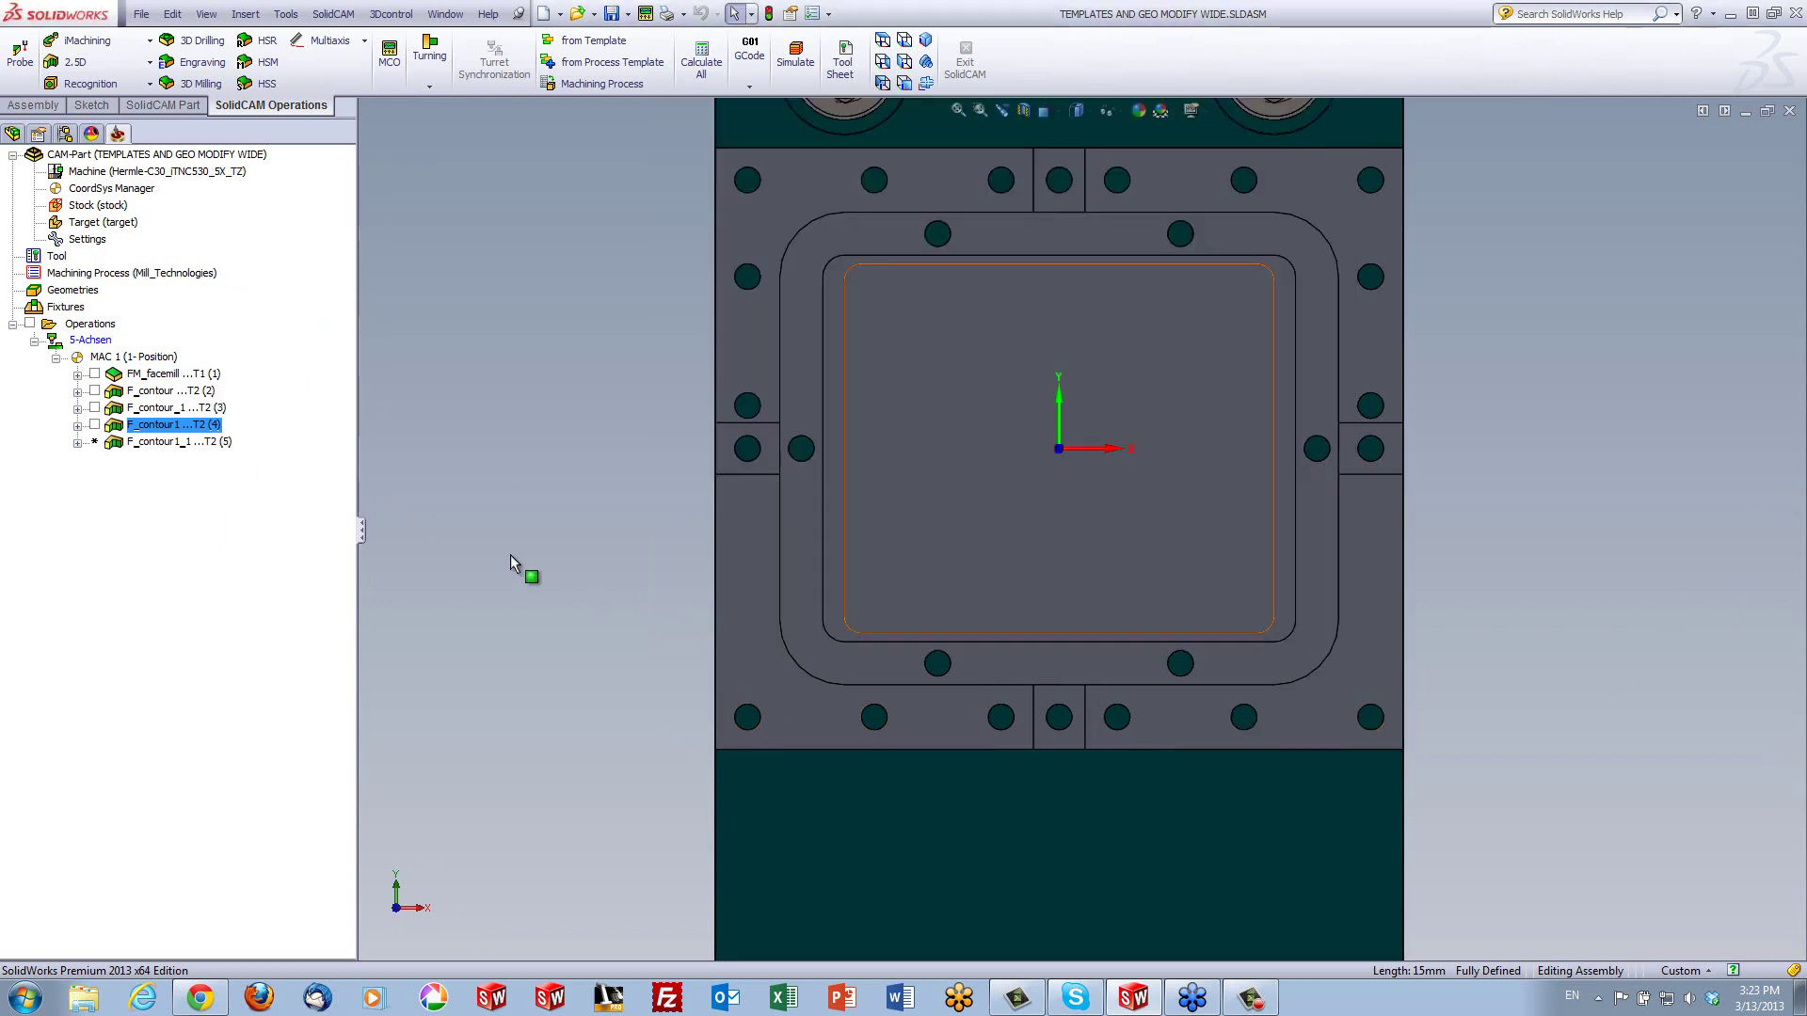
Open the F_contour1_1 operation for editing
{"action": "double_click", "coordinate": [177, 442]}
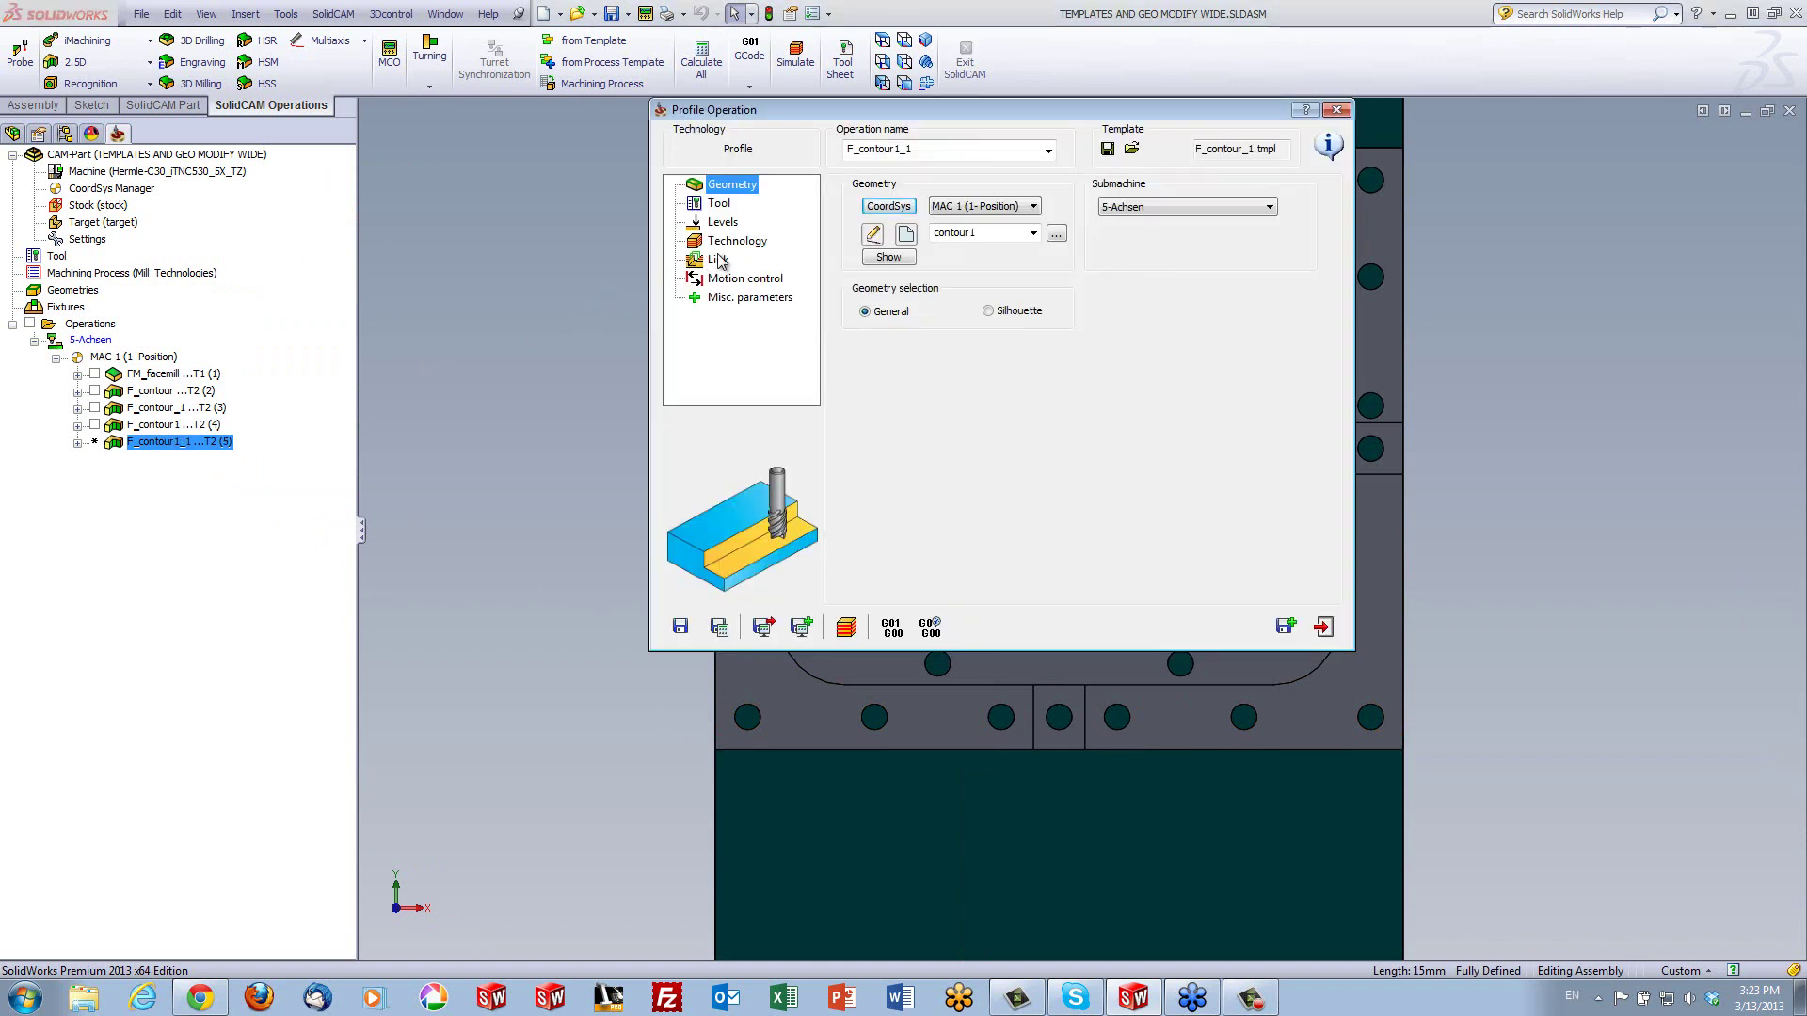
Extend the start and end of all slot contour chains by 4.5 in the profile operation's geometry modification
{"action": "left_click", "coordinate": [736, 241]}
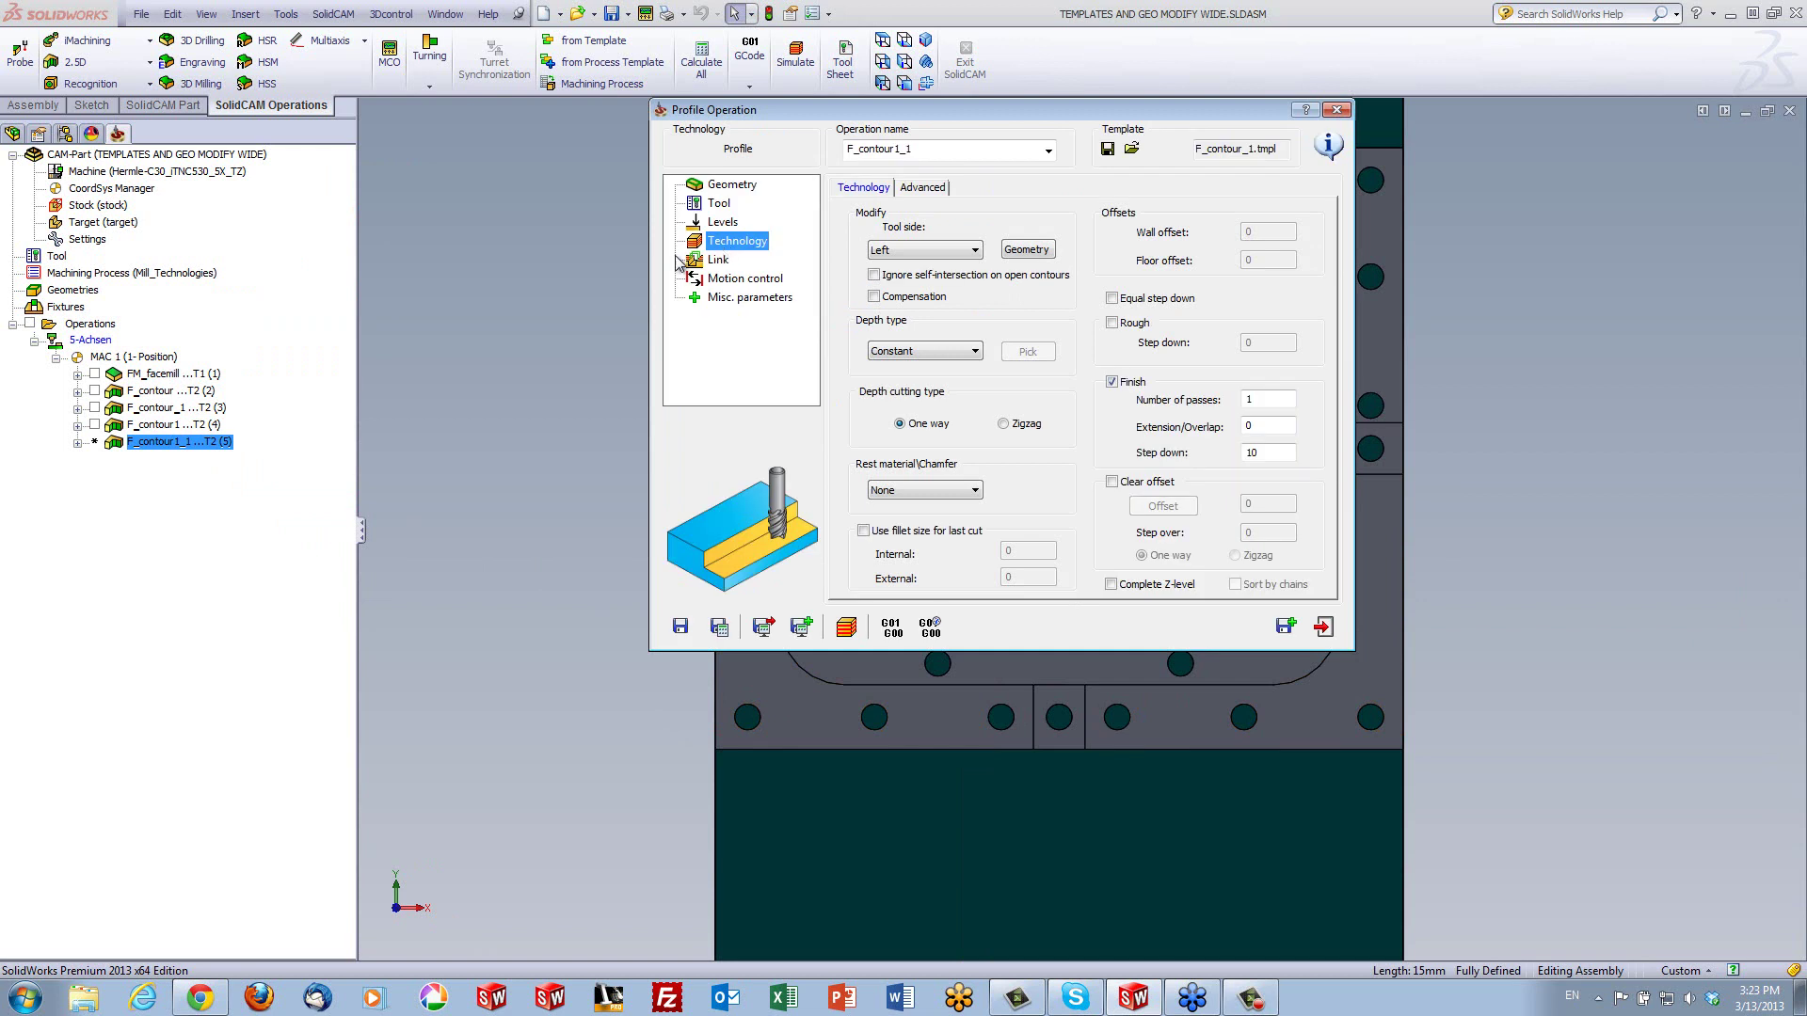
{"action": "left_click", "coordinate": [1041, 258]}
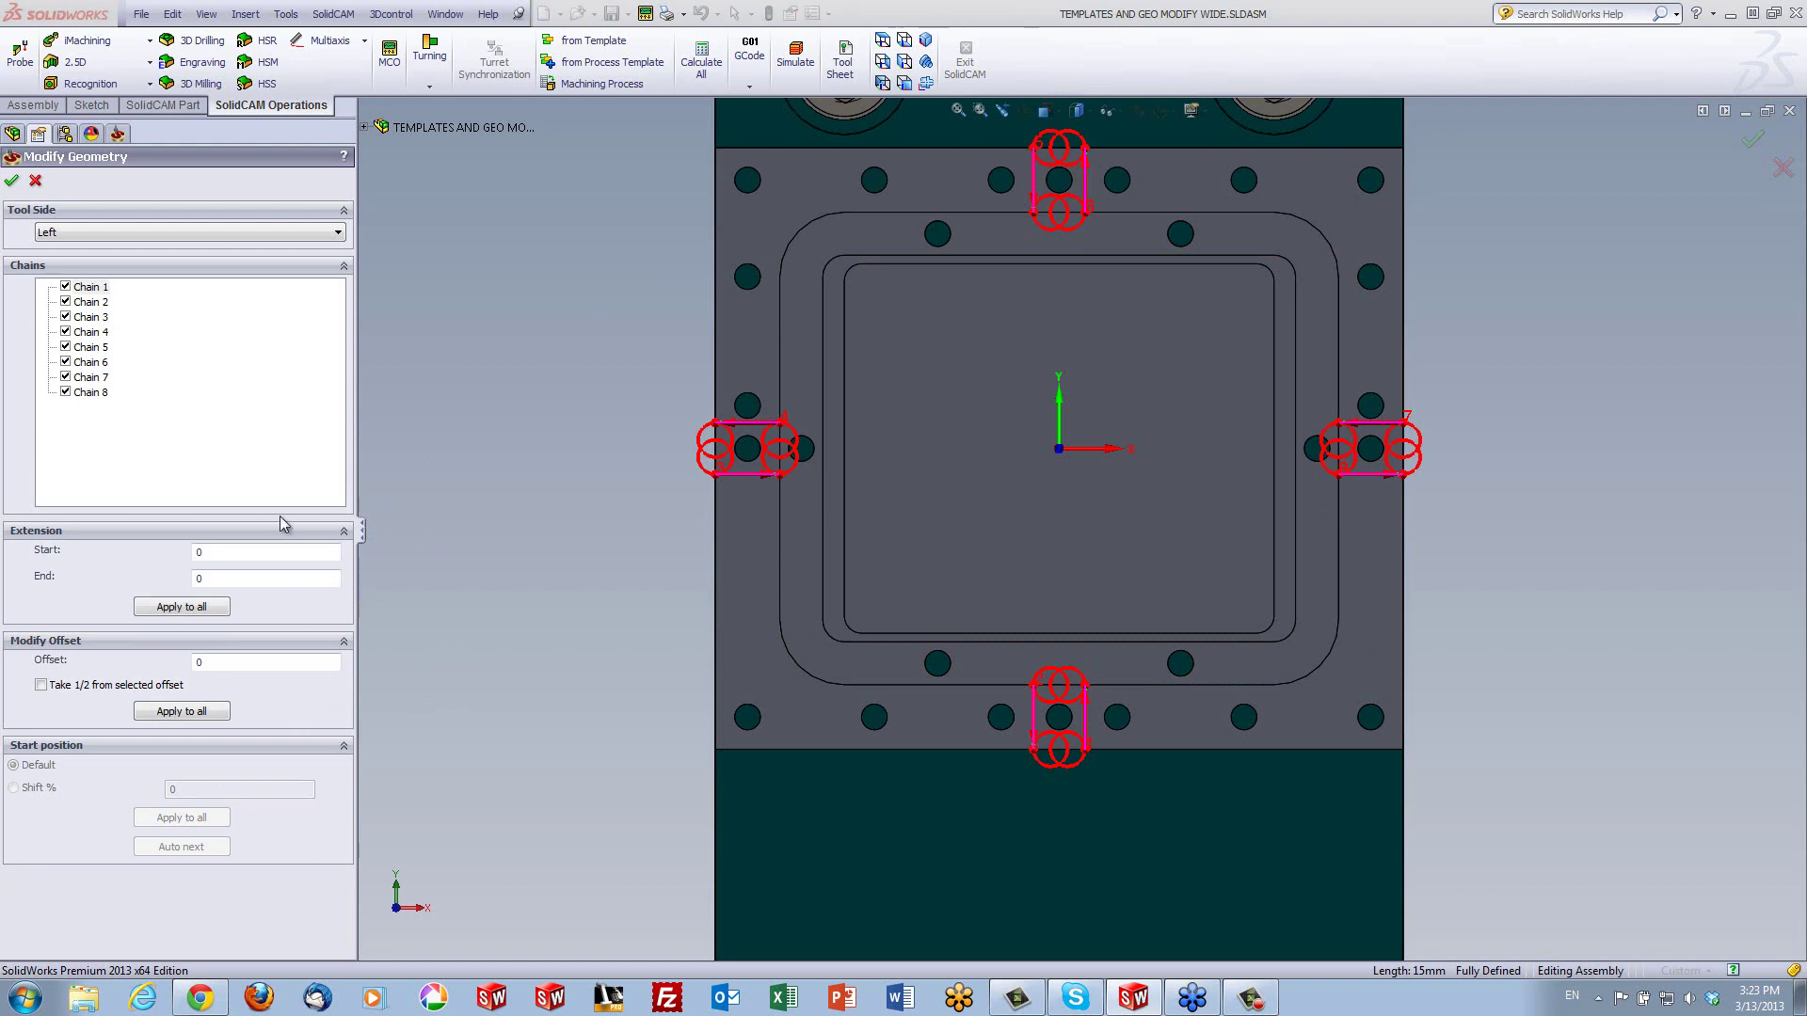
{"action": "left_click", "coordinate": [226, 552]}
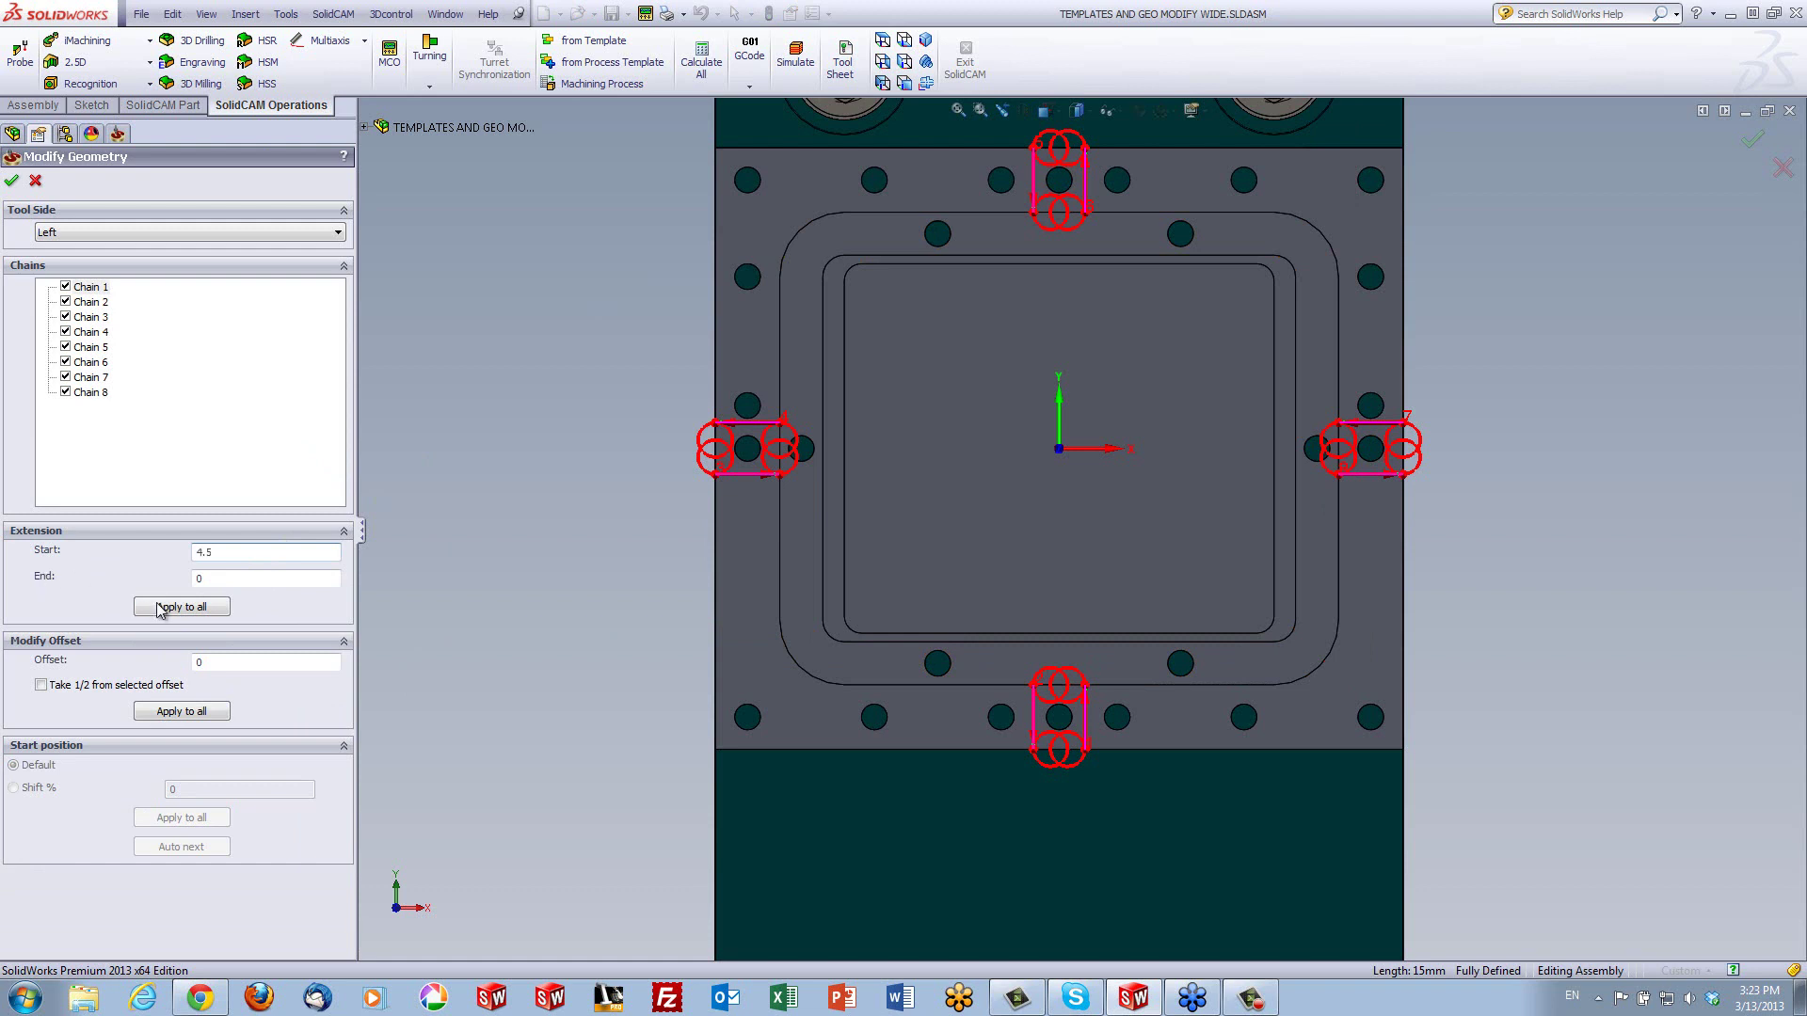
{"action": "left_click", "coordinate": [211, 577]}
{"action": "left_click", "coordinate": [210, 578]}
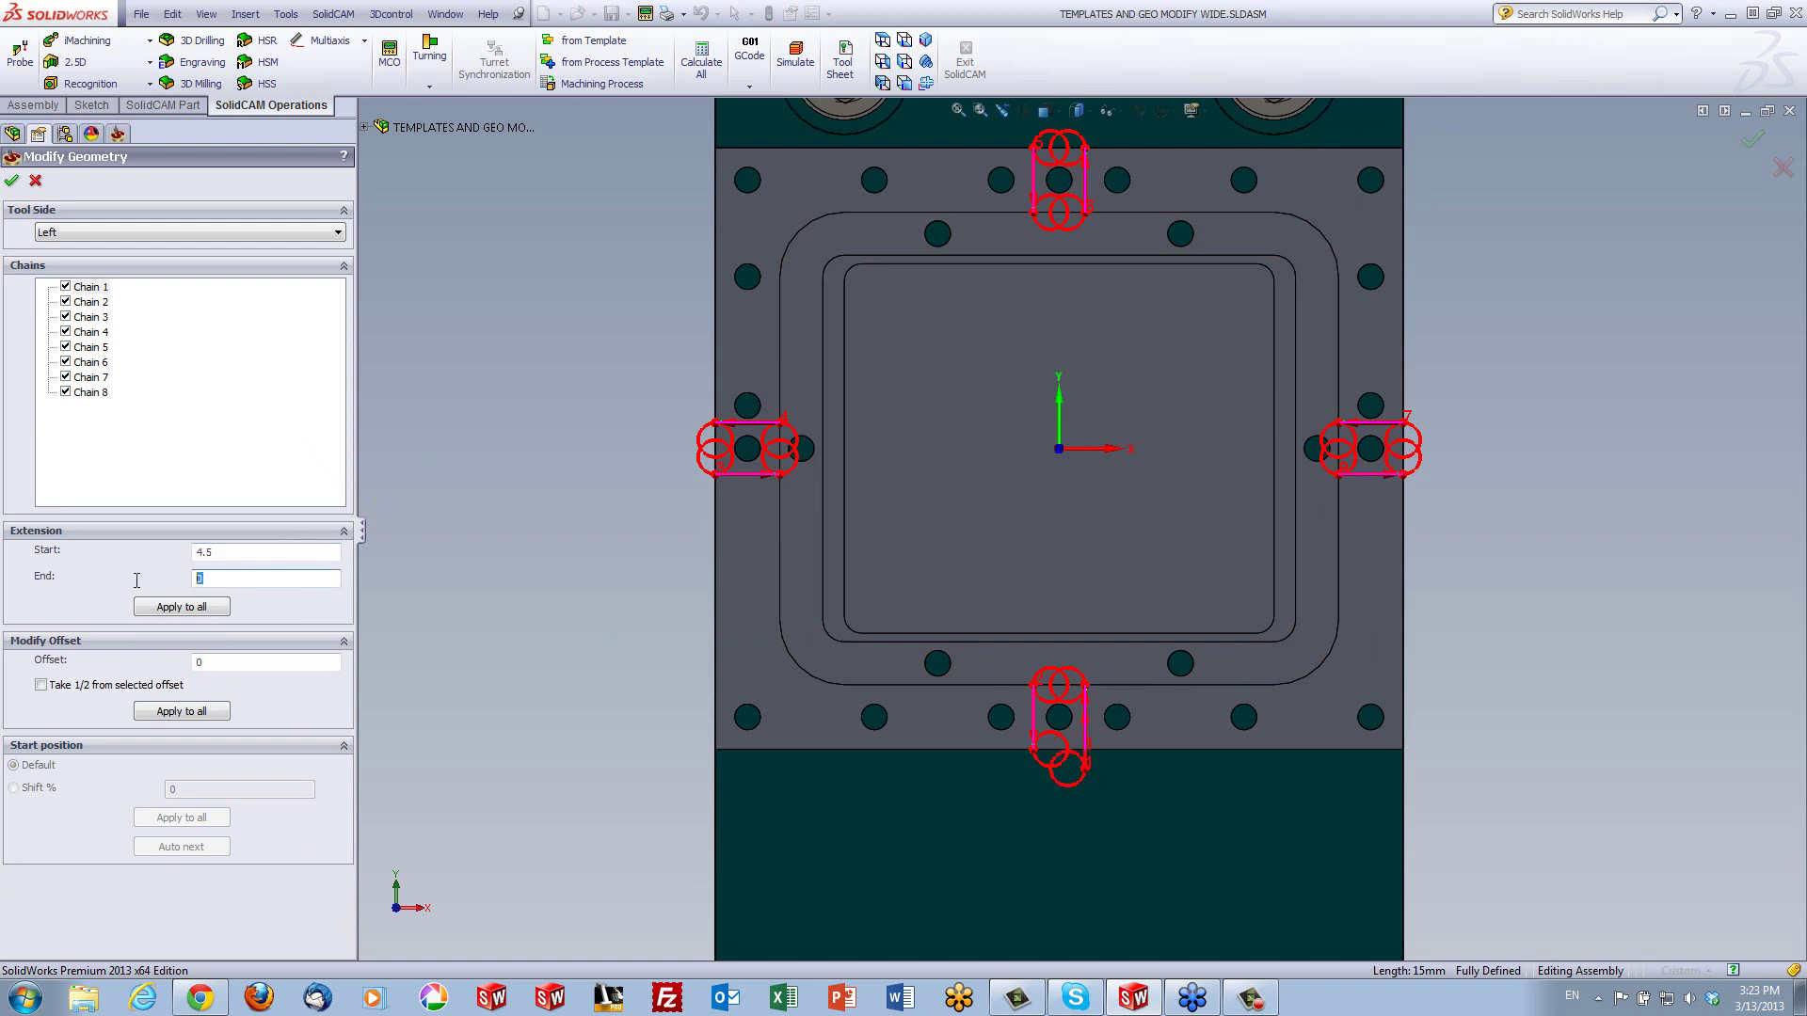
{"action": "type", "text": "4.5"}
{"action": "left_click", "coordinate": [171, 612]}
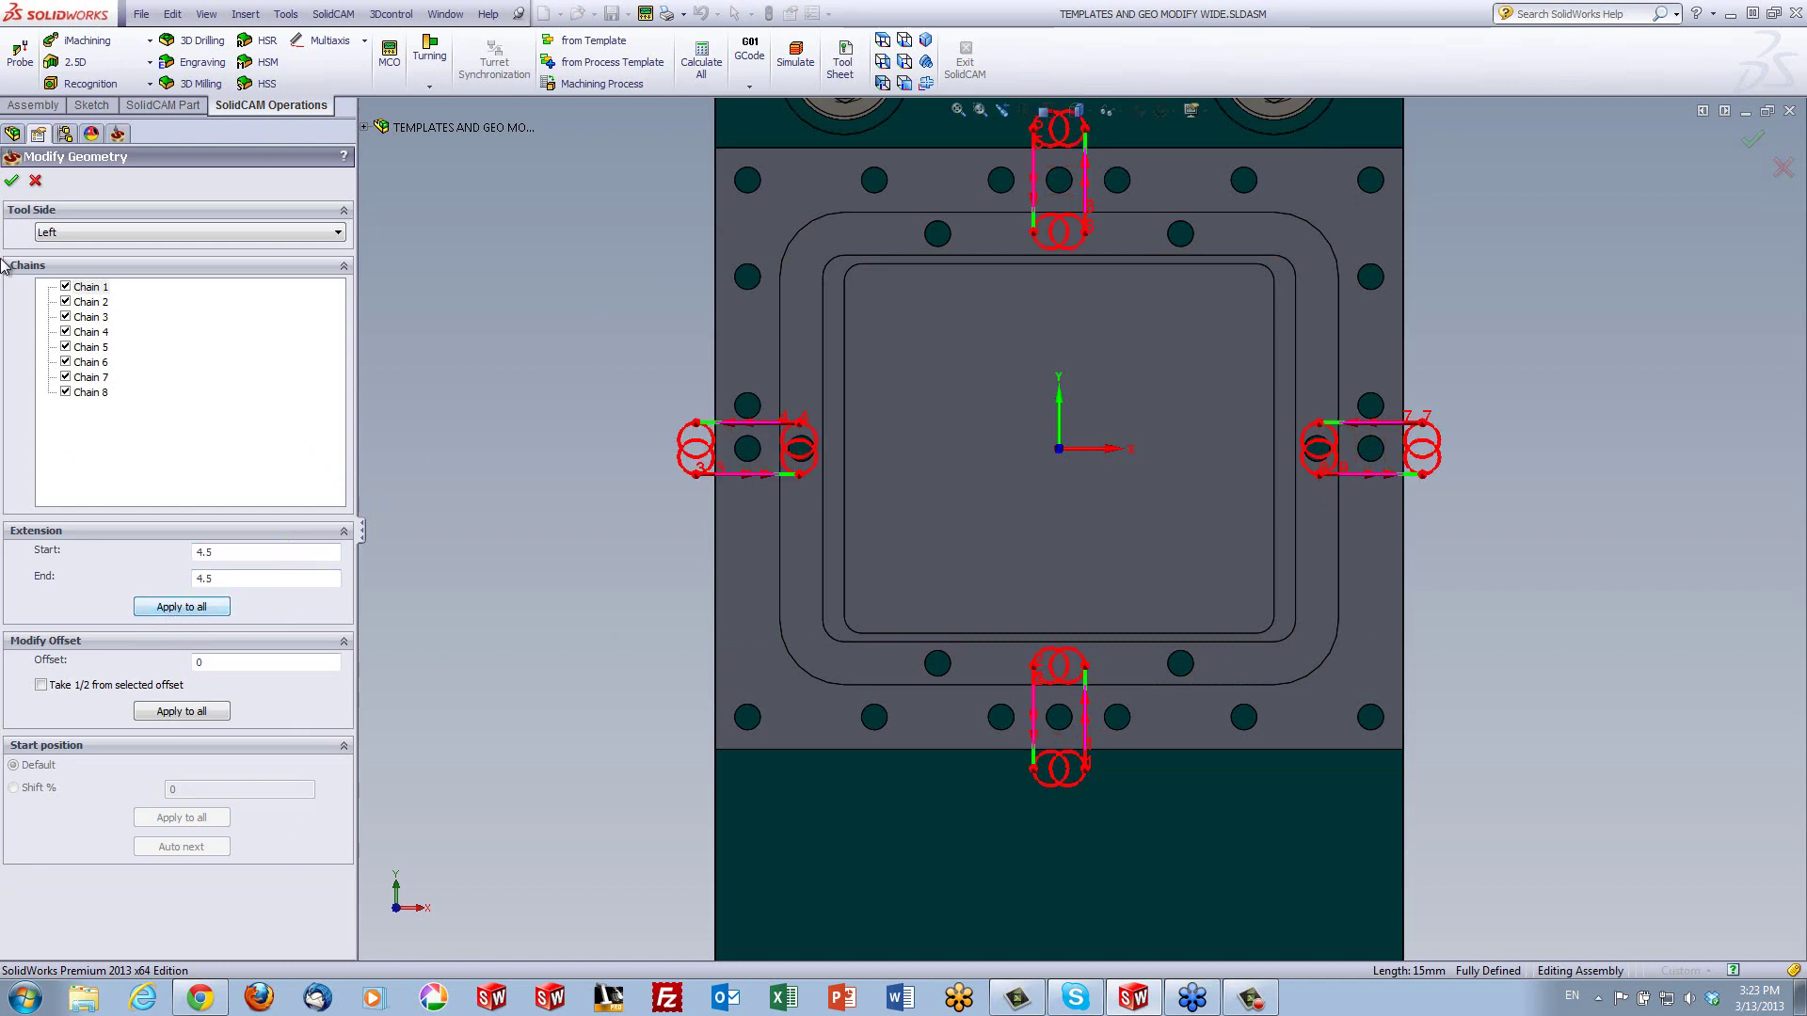
{"action": "left_click", "coordinate": [11, 180]}
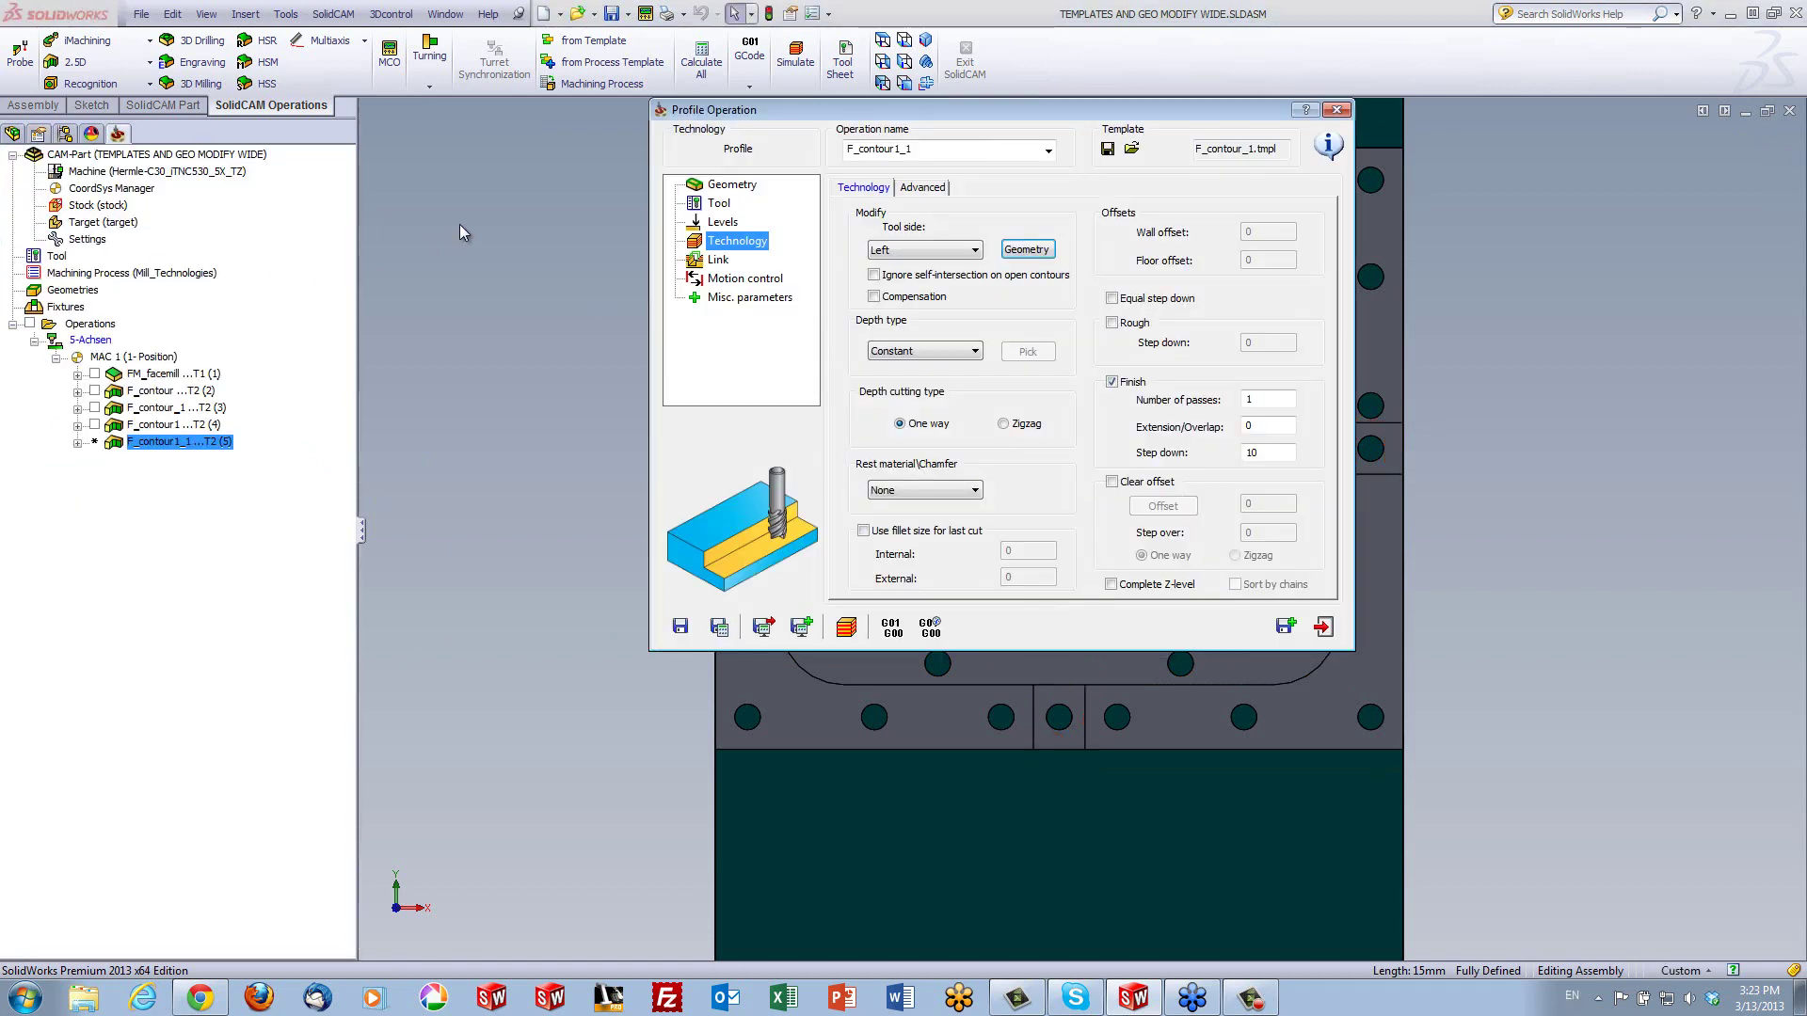
Set the profile operation's lead-in to None, then save and calculate the operation
{"action": "left_click", "coordinate": [721, 265]}
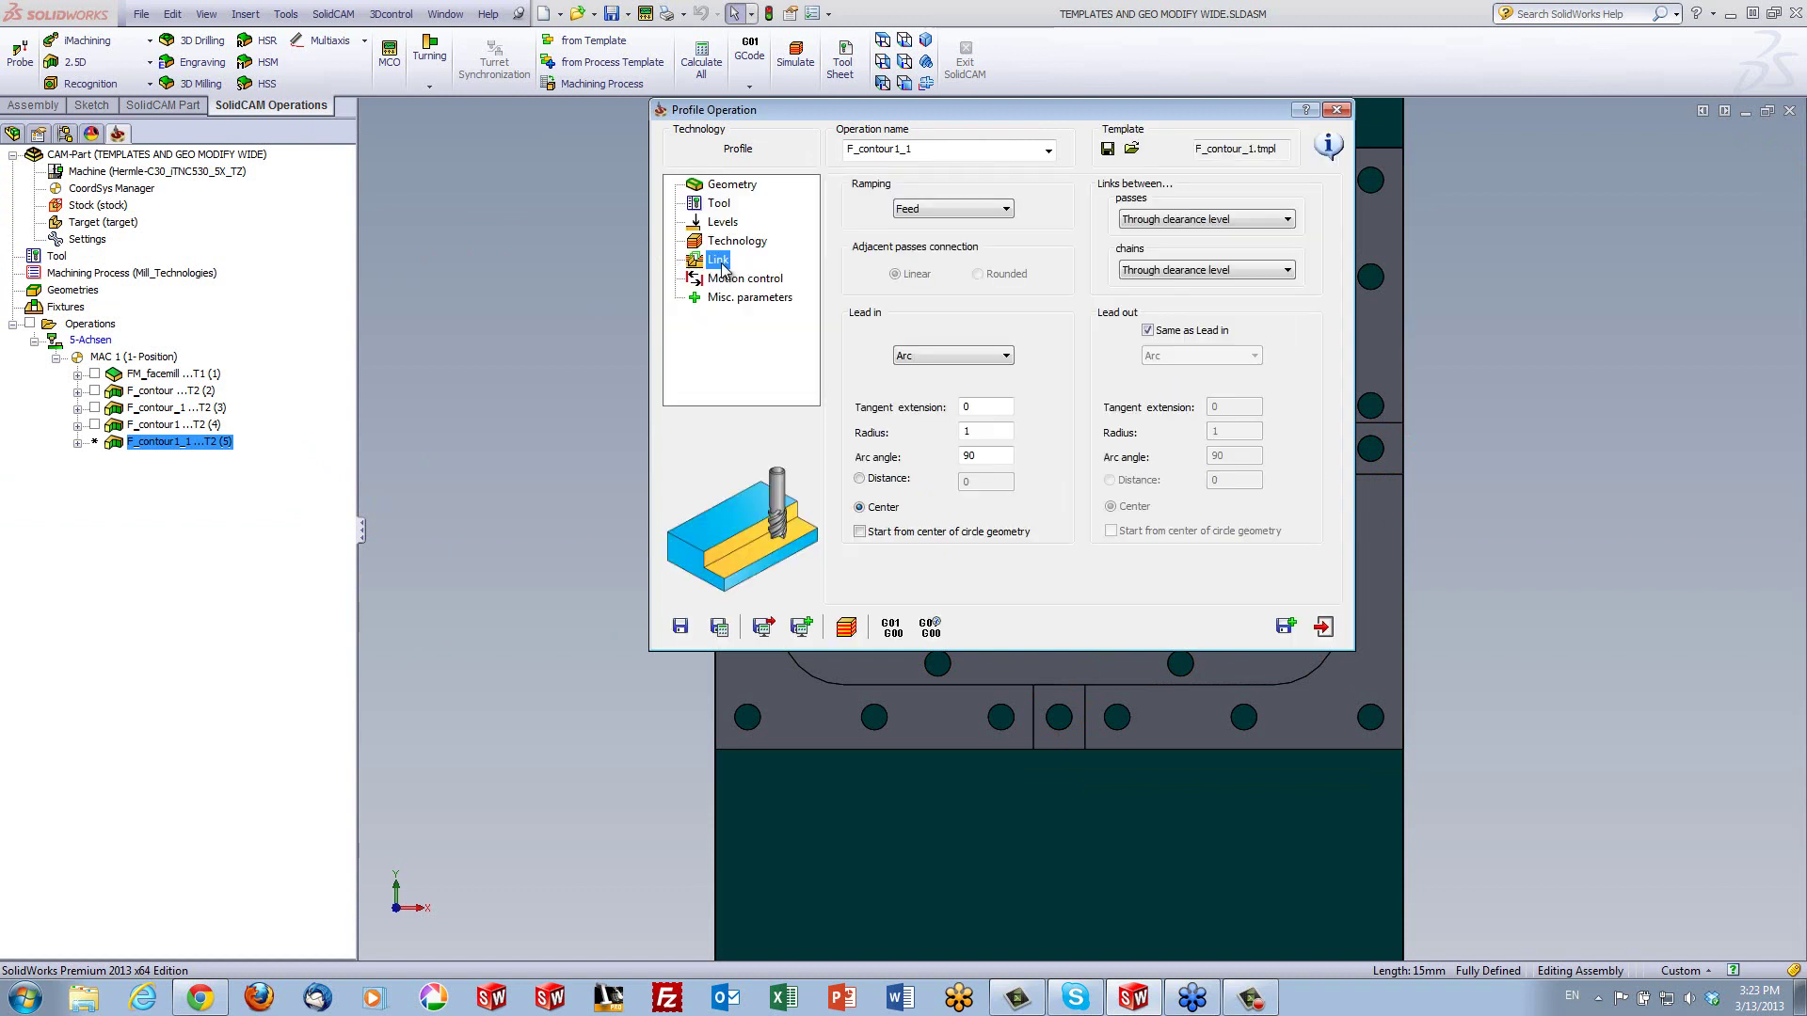
{"action": "left_click", "coordinate": [922, 357]}
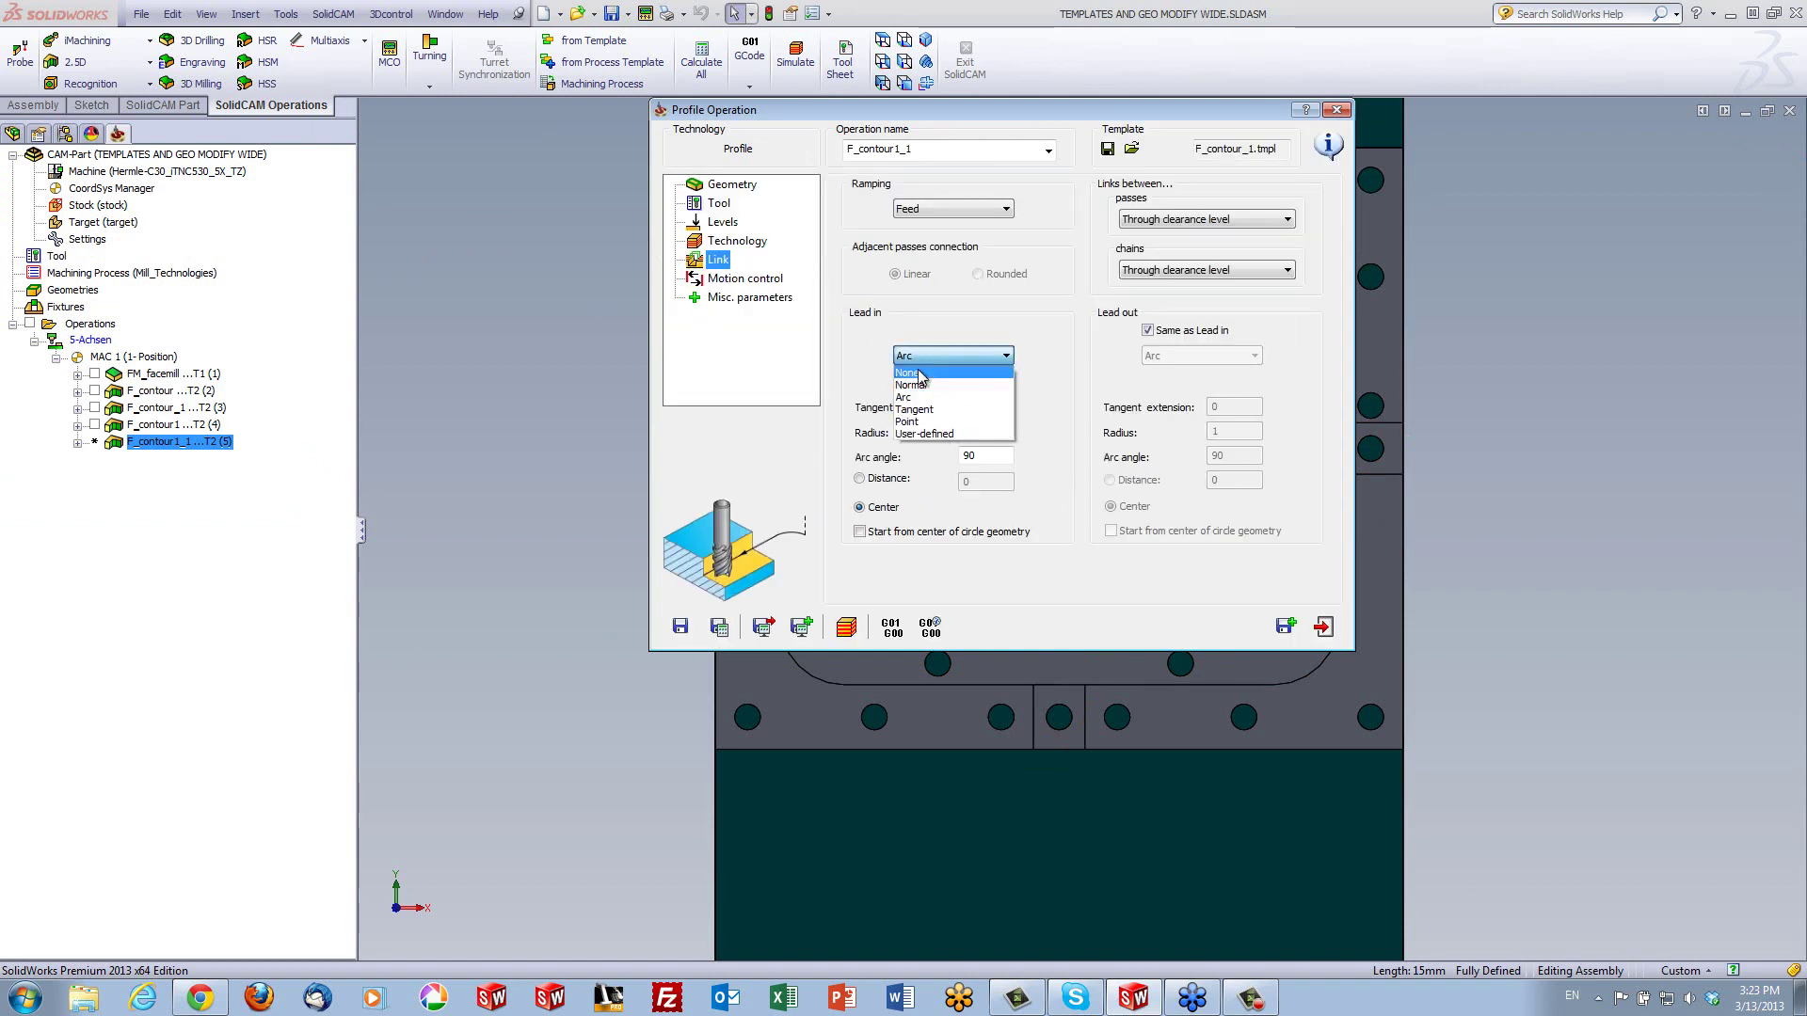
{"action": "left_click", "coordinate": [913, 368]}
{"action": "left_click", "coordinate": [721, 627]}
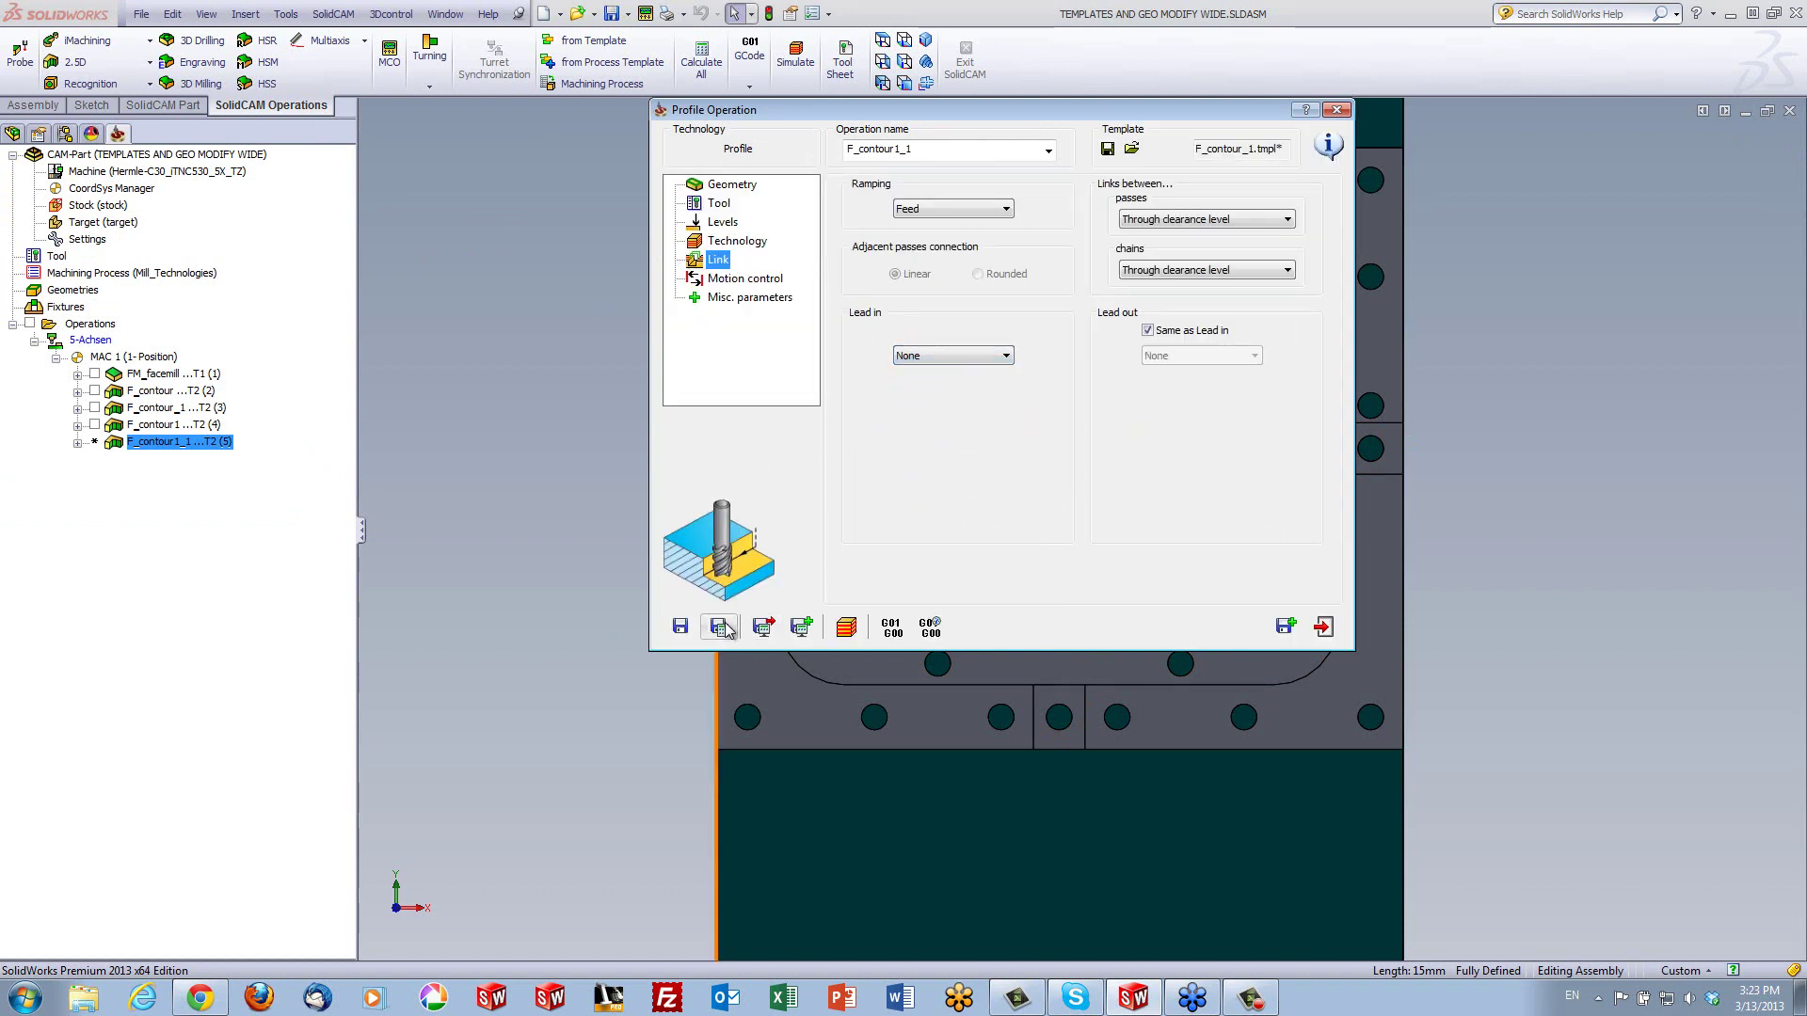
Simulate the slot profile operation's material removal on the solid stock, then close the simulation and the operation
{"action": "left_click", "coordinate": [844, 628]}
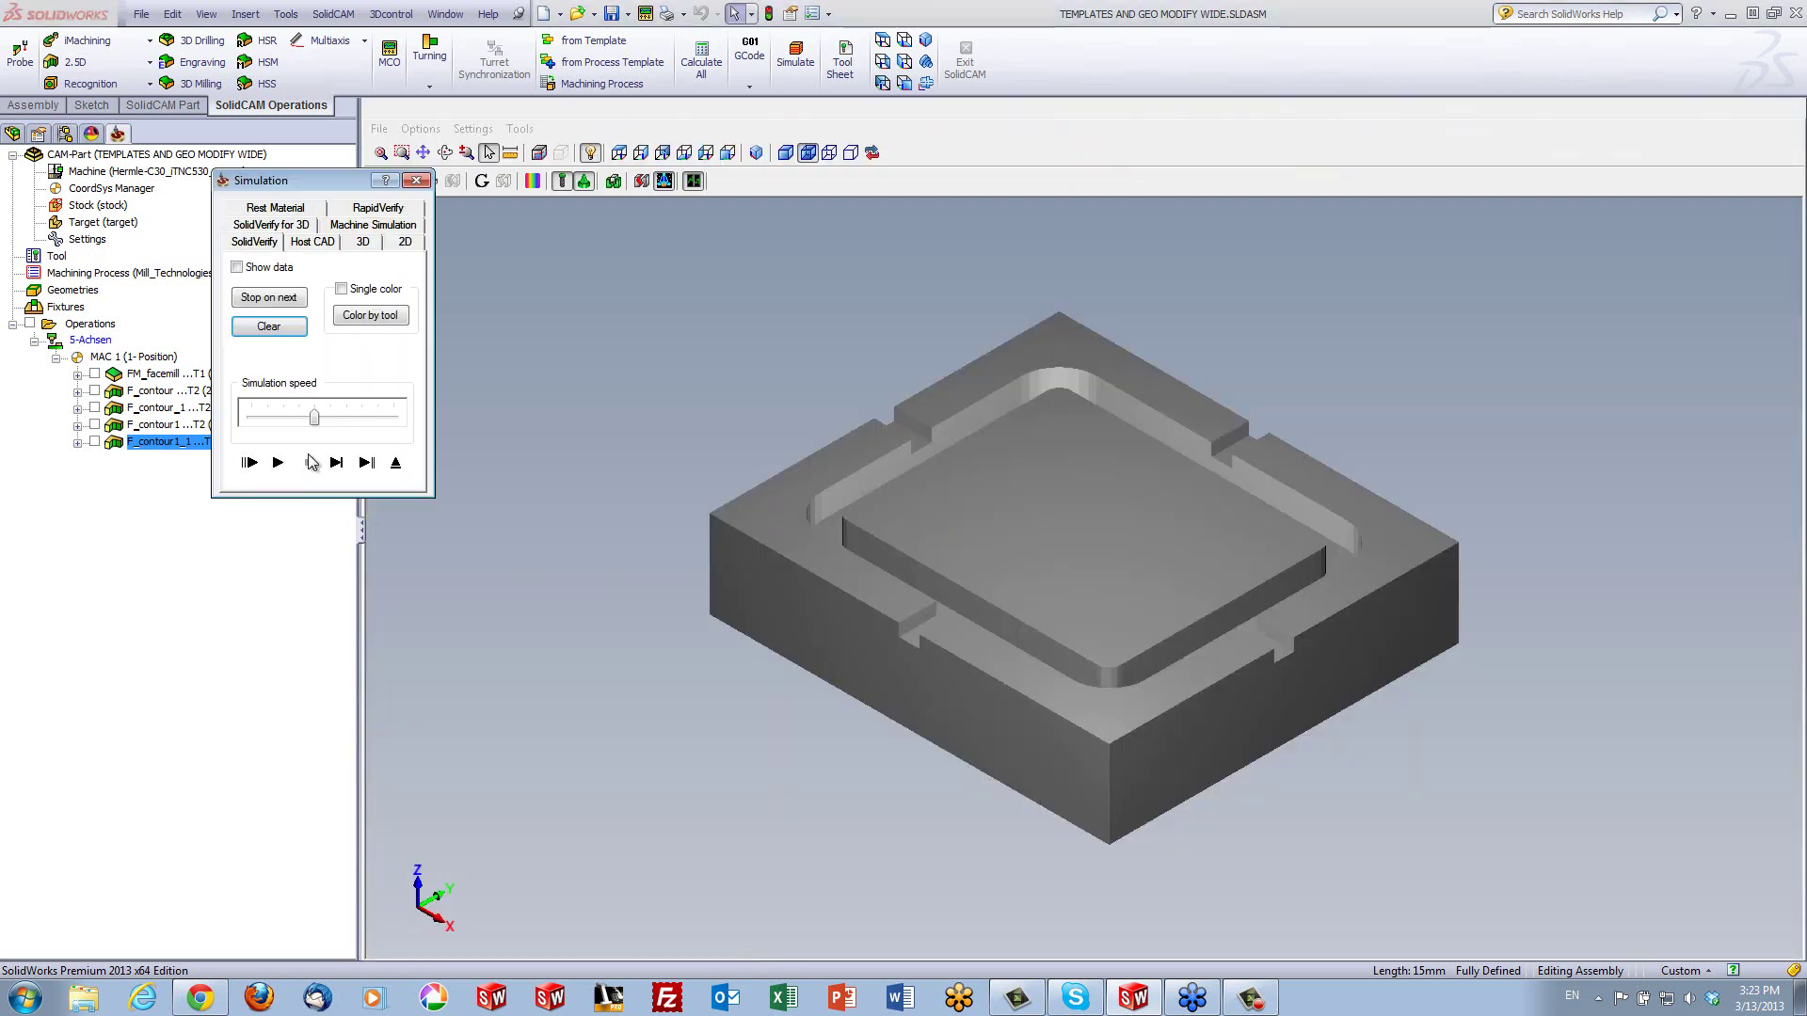
{"action": "left_click", "coordinate": [337, 463]}
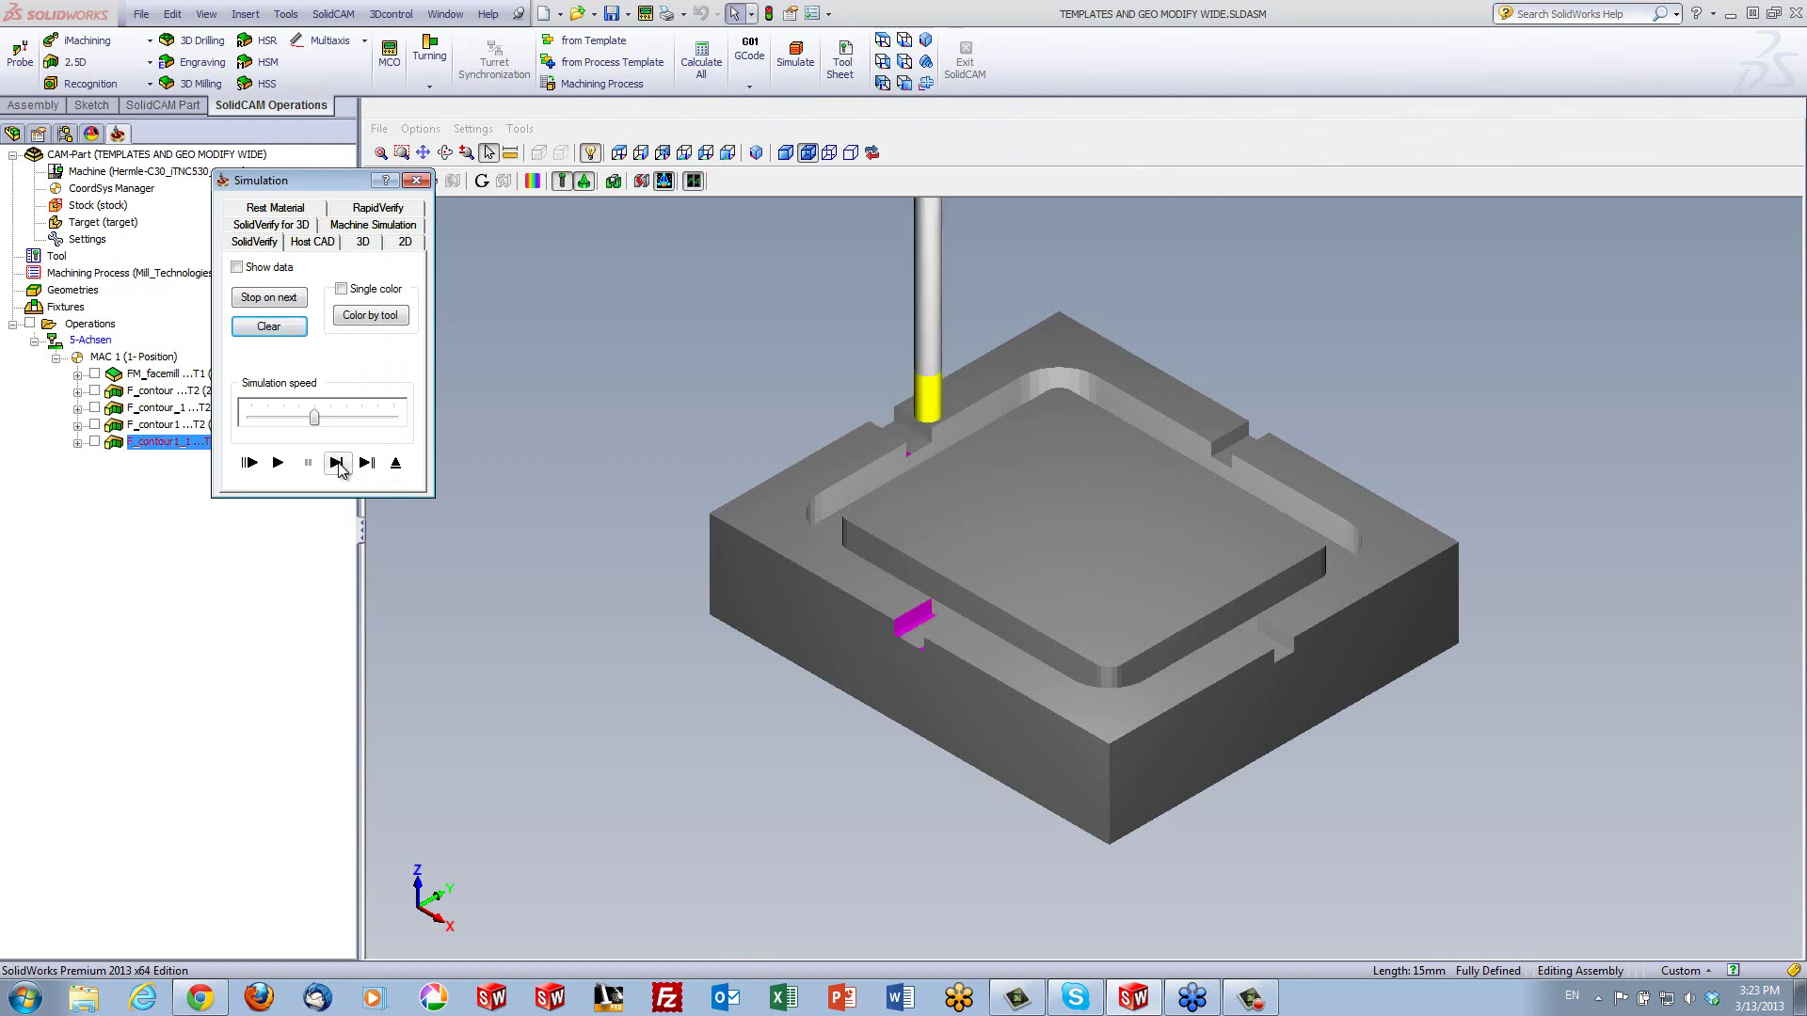
{"action": "left_click", "coordinate": [396, 463]}
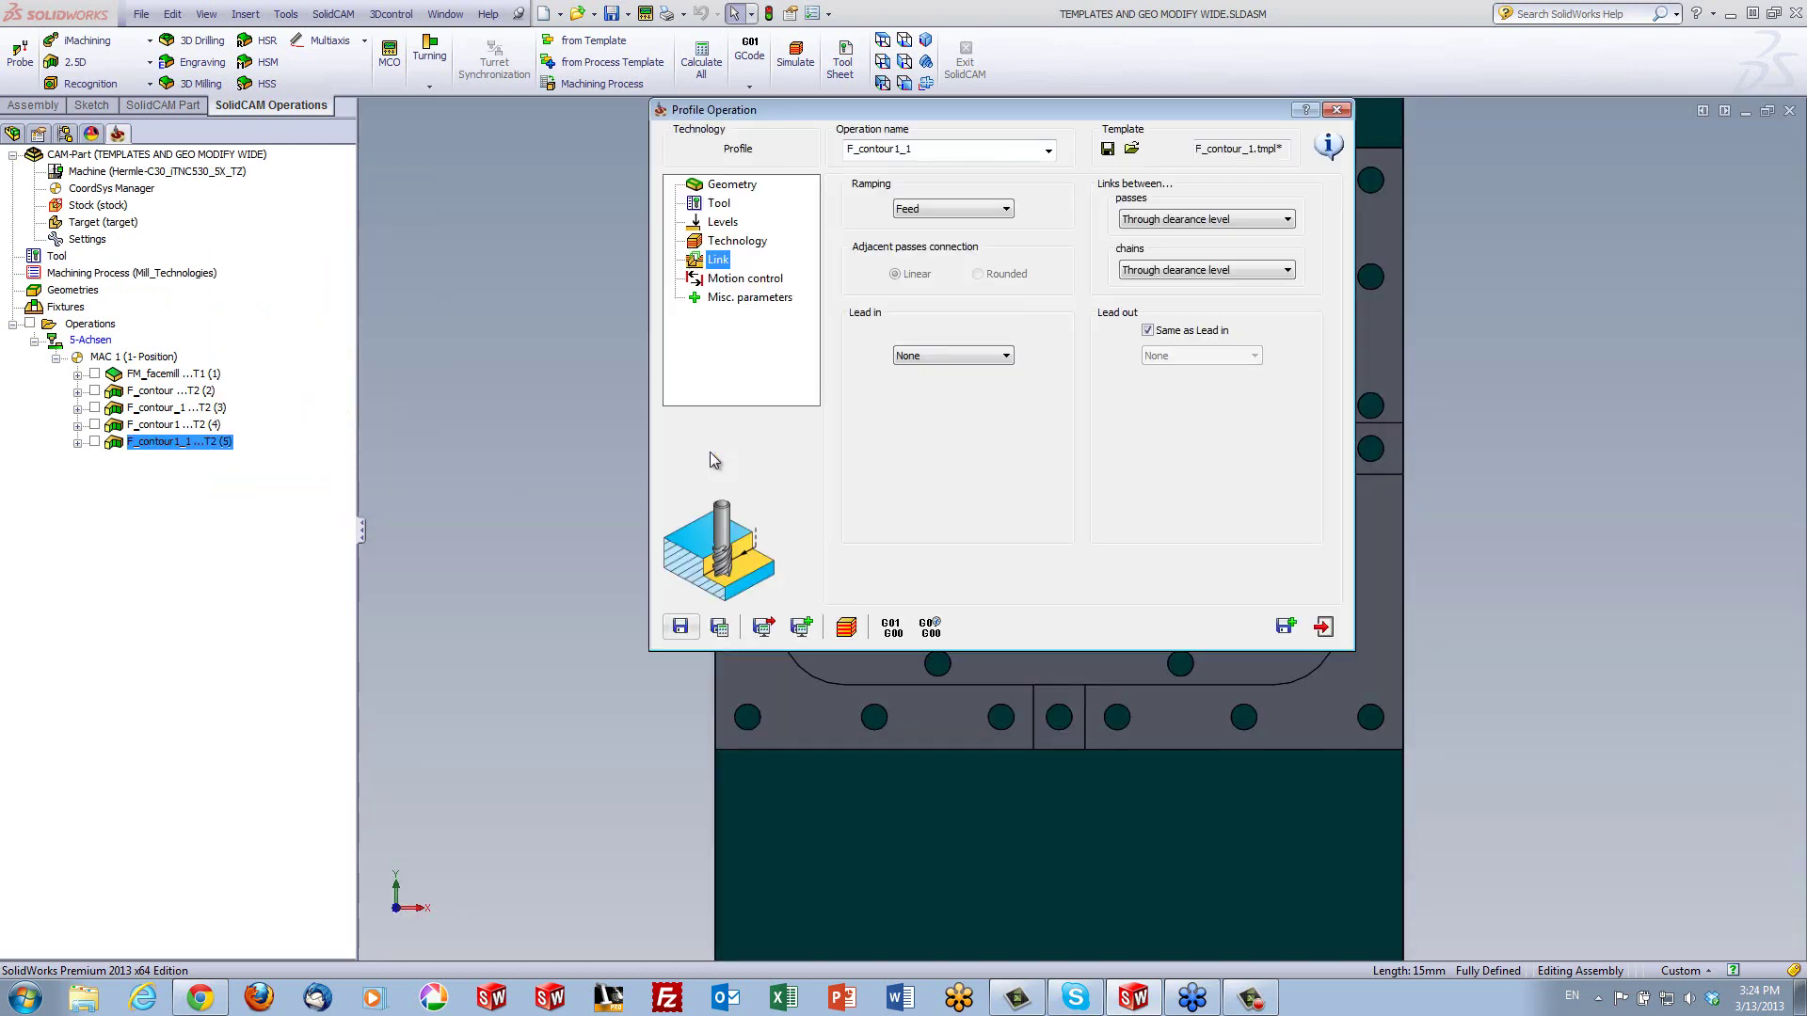
{"action": "left_click", "coordinate": [1337, 626]}
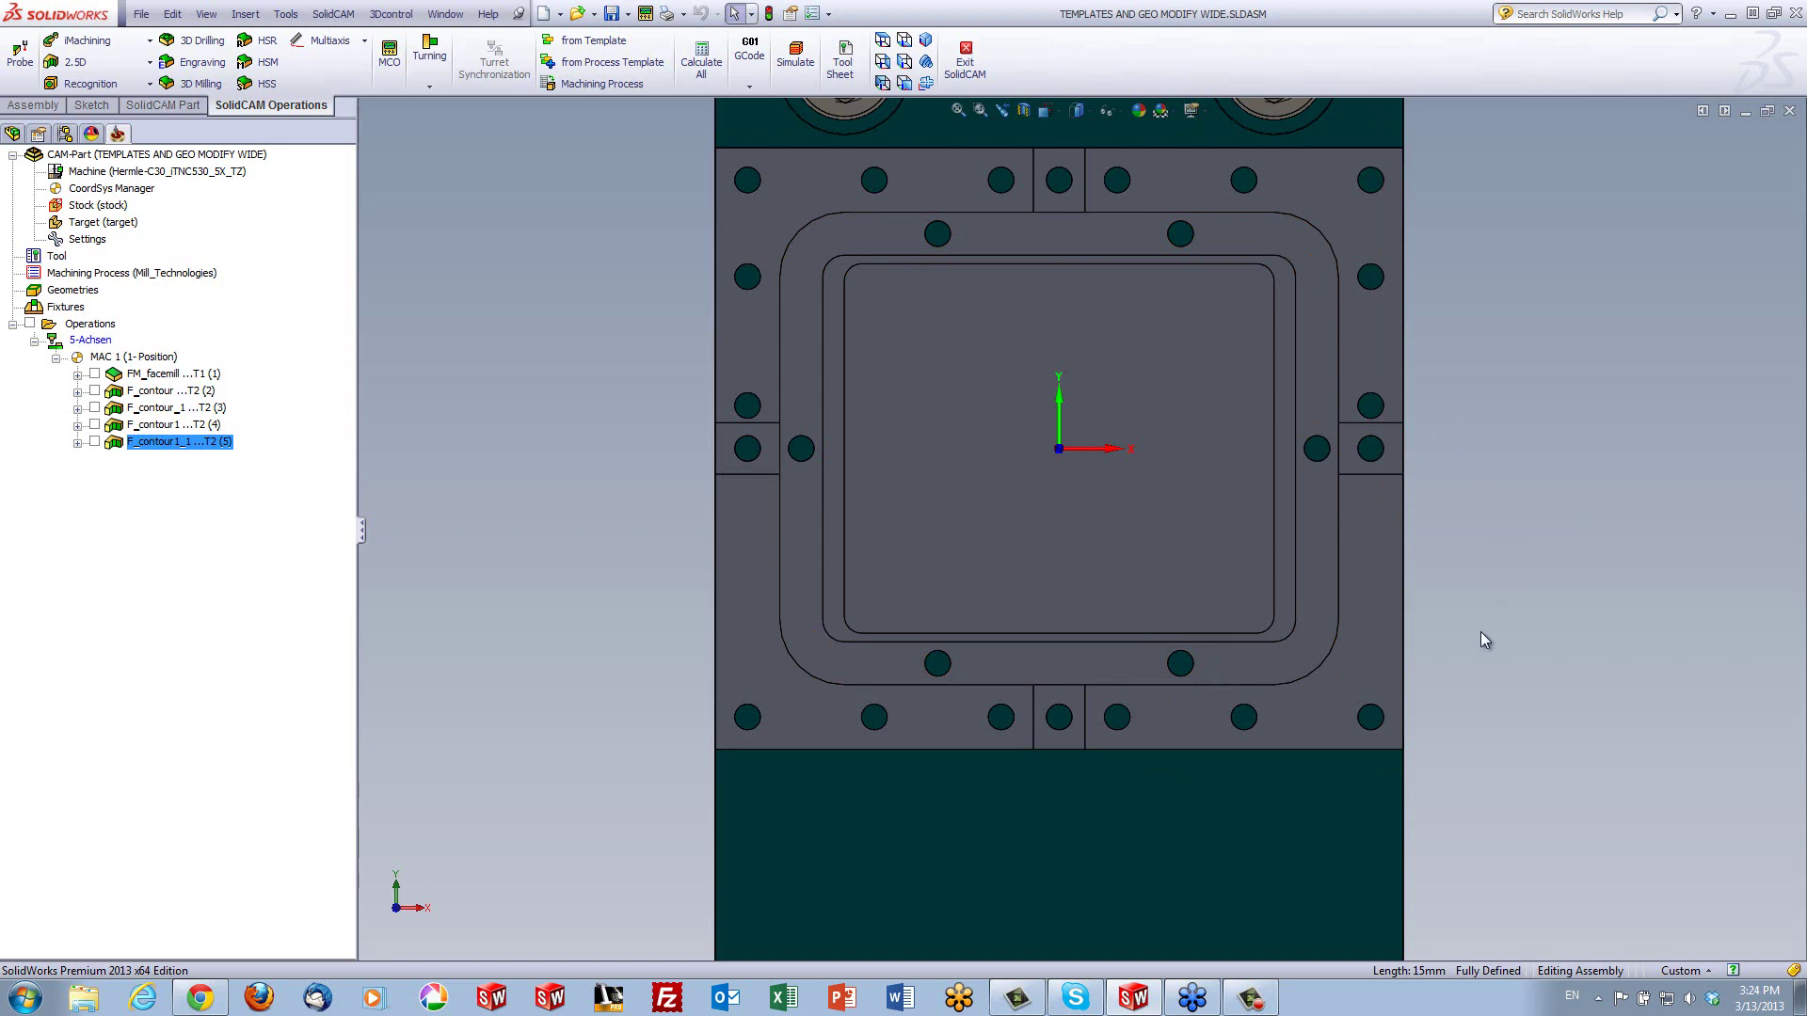
Start a new 2.5D Profile operation with new geometry and chain the front-left corner section's top edges using Auto-constant Z
{"action": "middle_click_drag", "start_coordinate": [1481, 640], "coordinate": [1274, 246]}
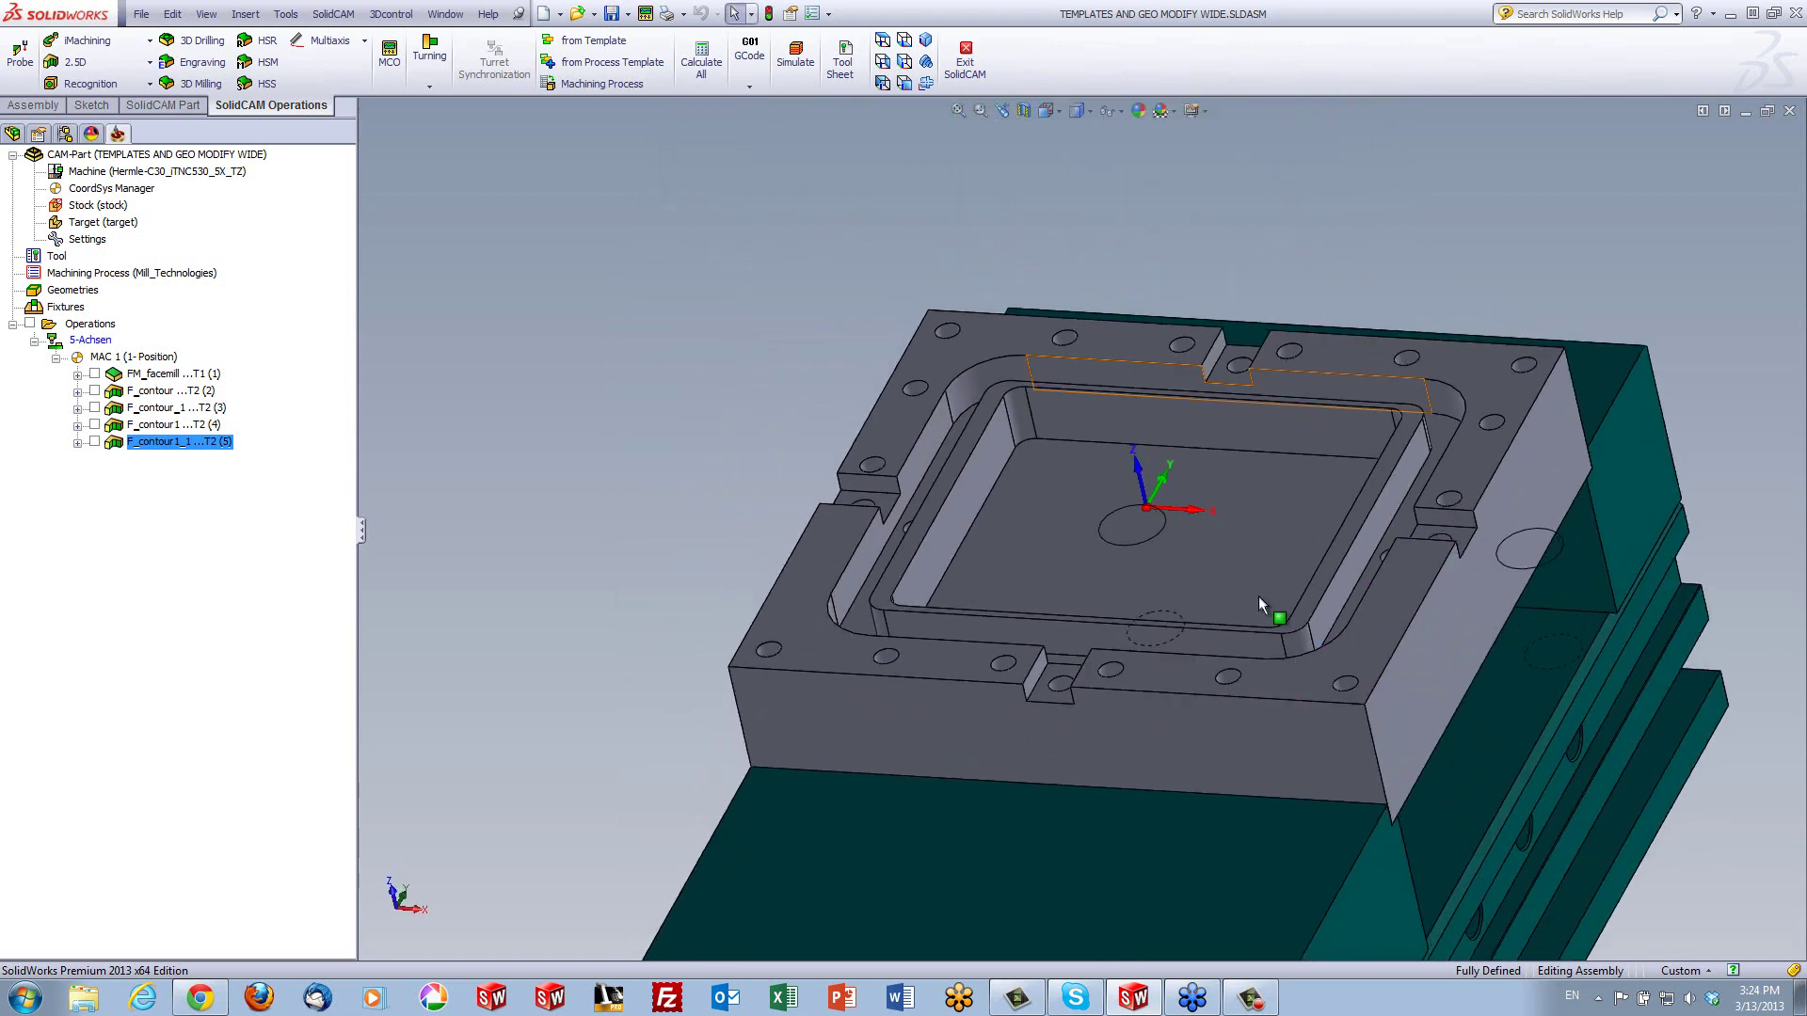
{"action": "scroll", "coordinate": [1101, 715], "scroll_direction": "down", "scroll_amount": 3}
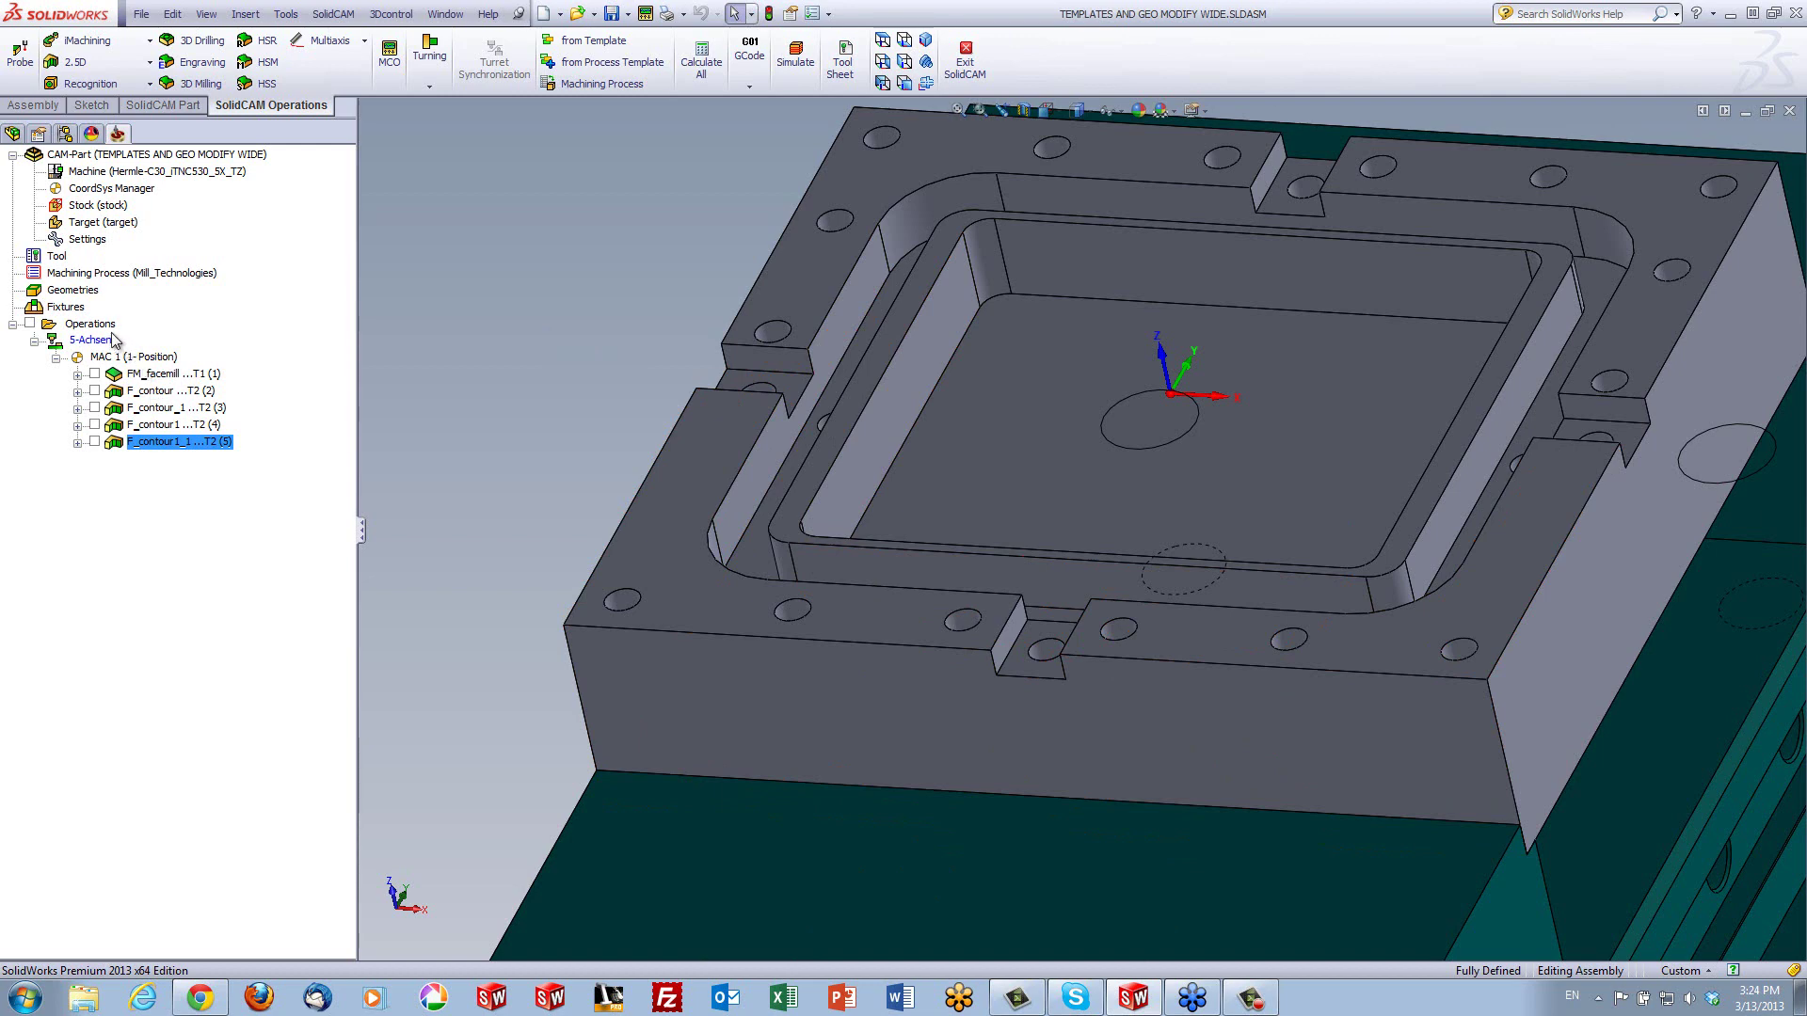
{"action": "left_click", "coordinate": [85, 62]}
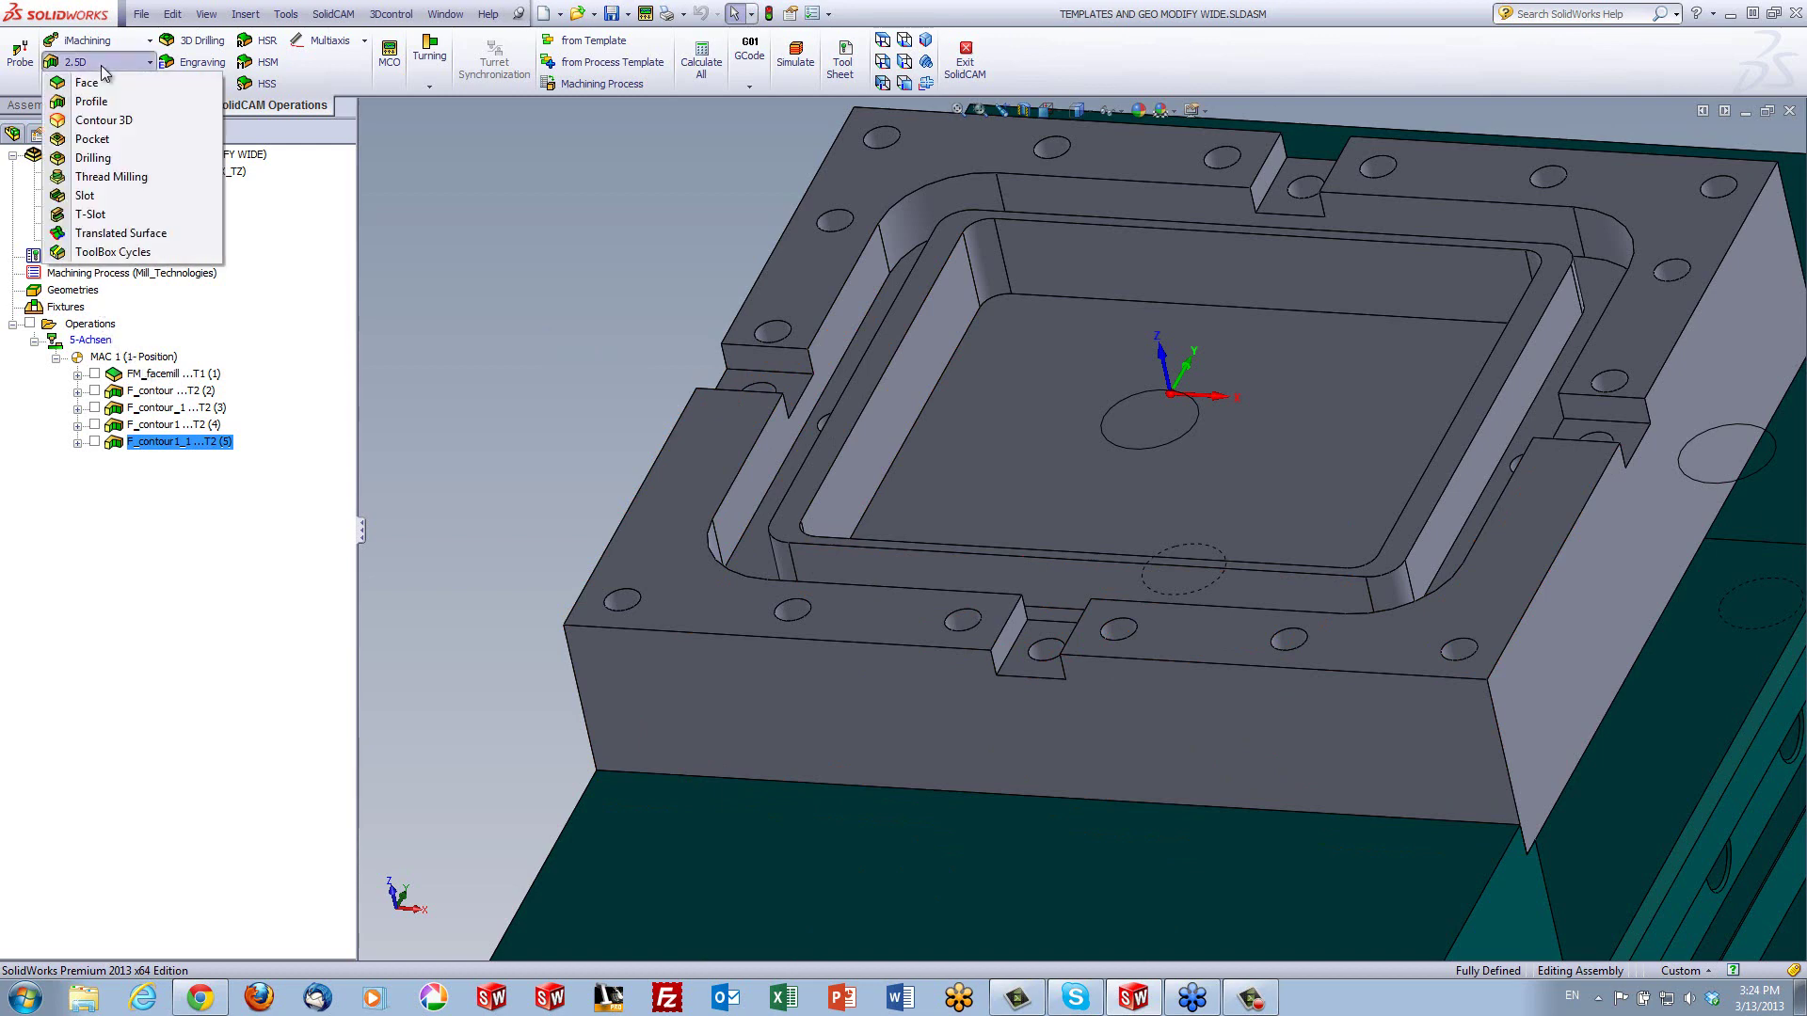
{"action": "left_click", "coordinate": [94, 102]}
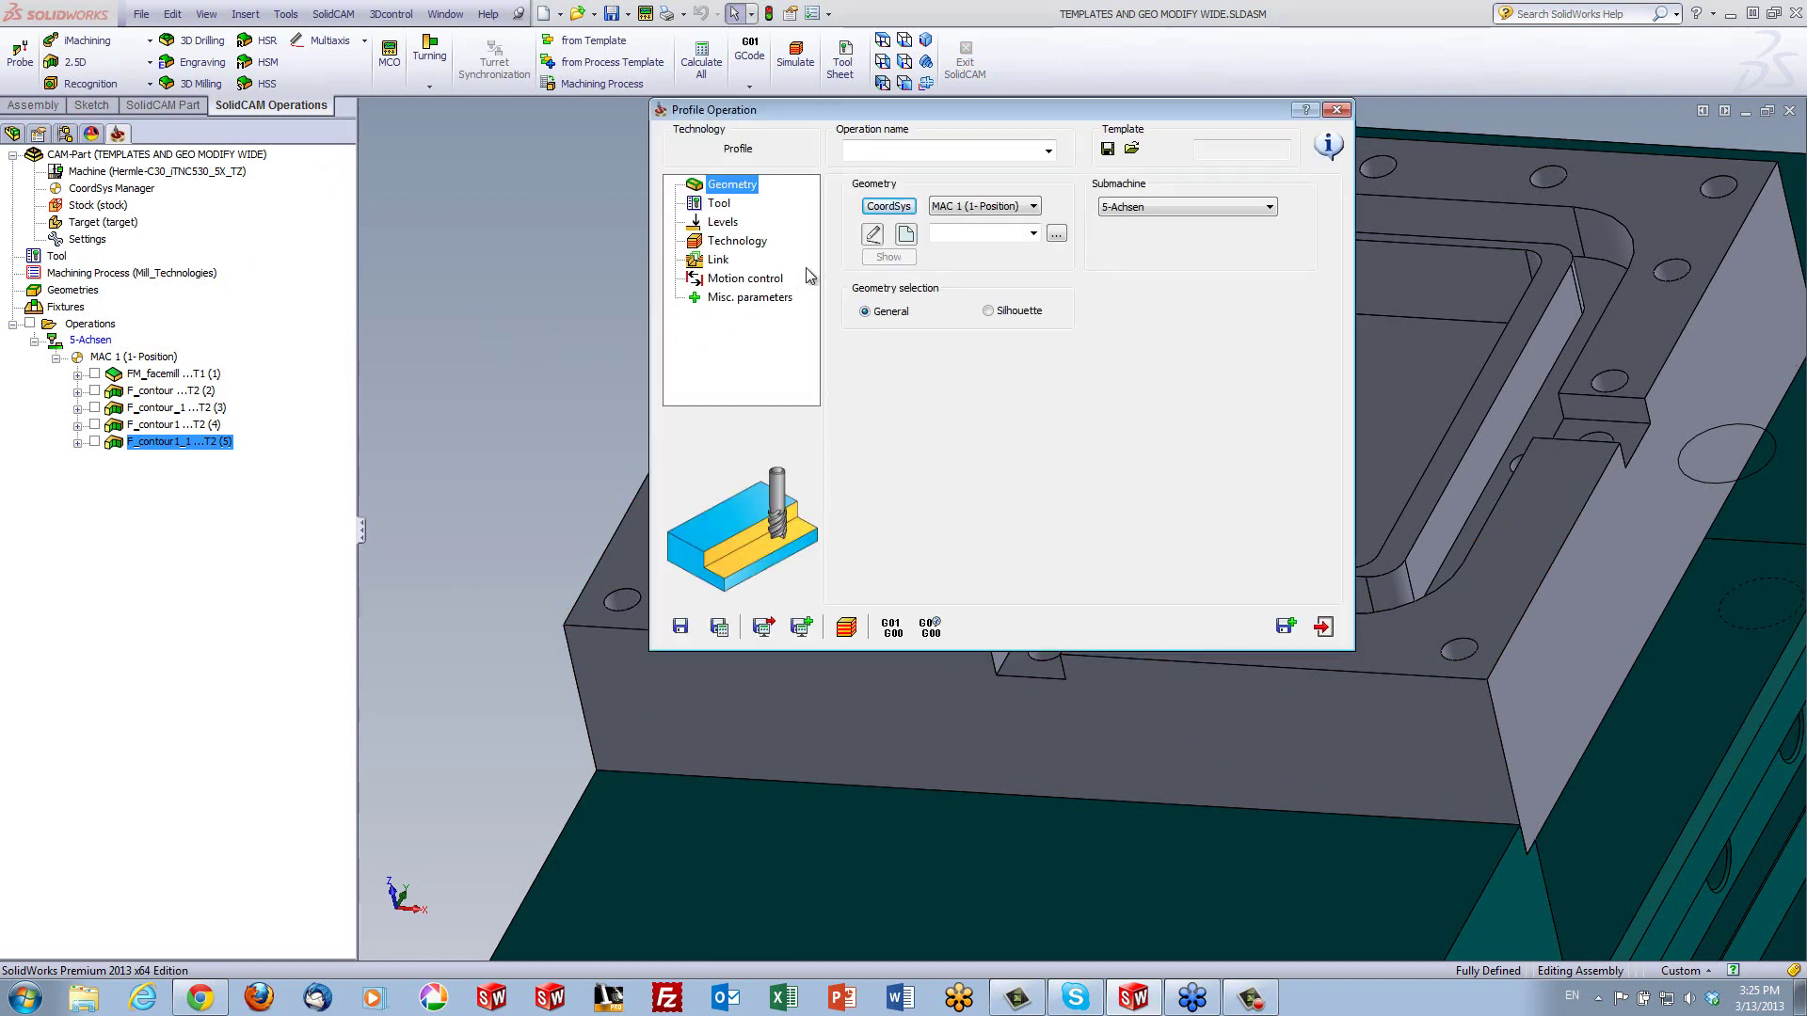
{"action": "left_click", "coordinate": [905, 235]}
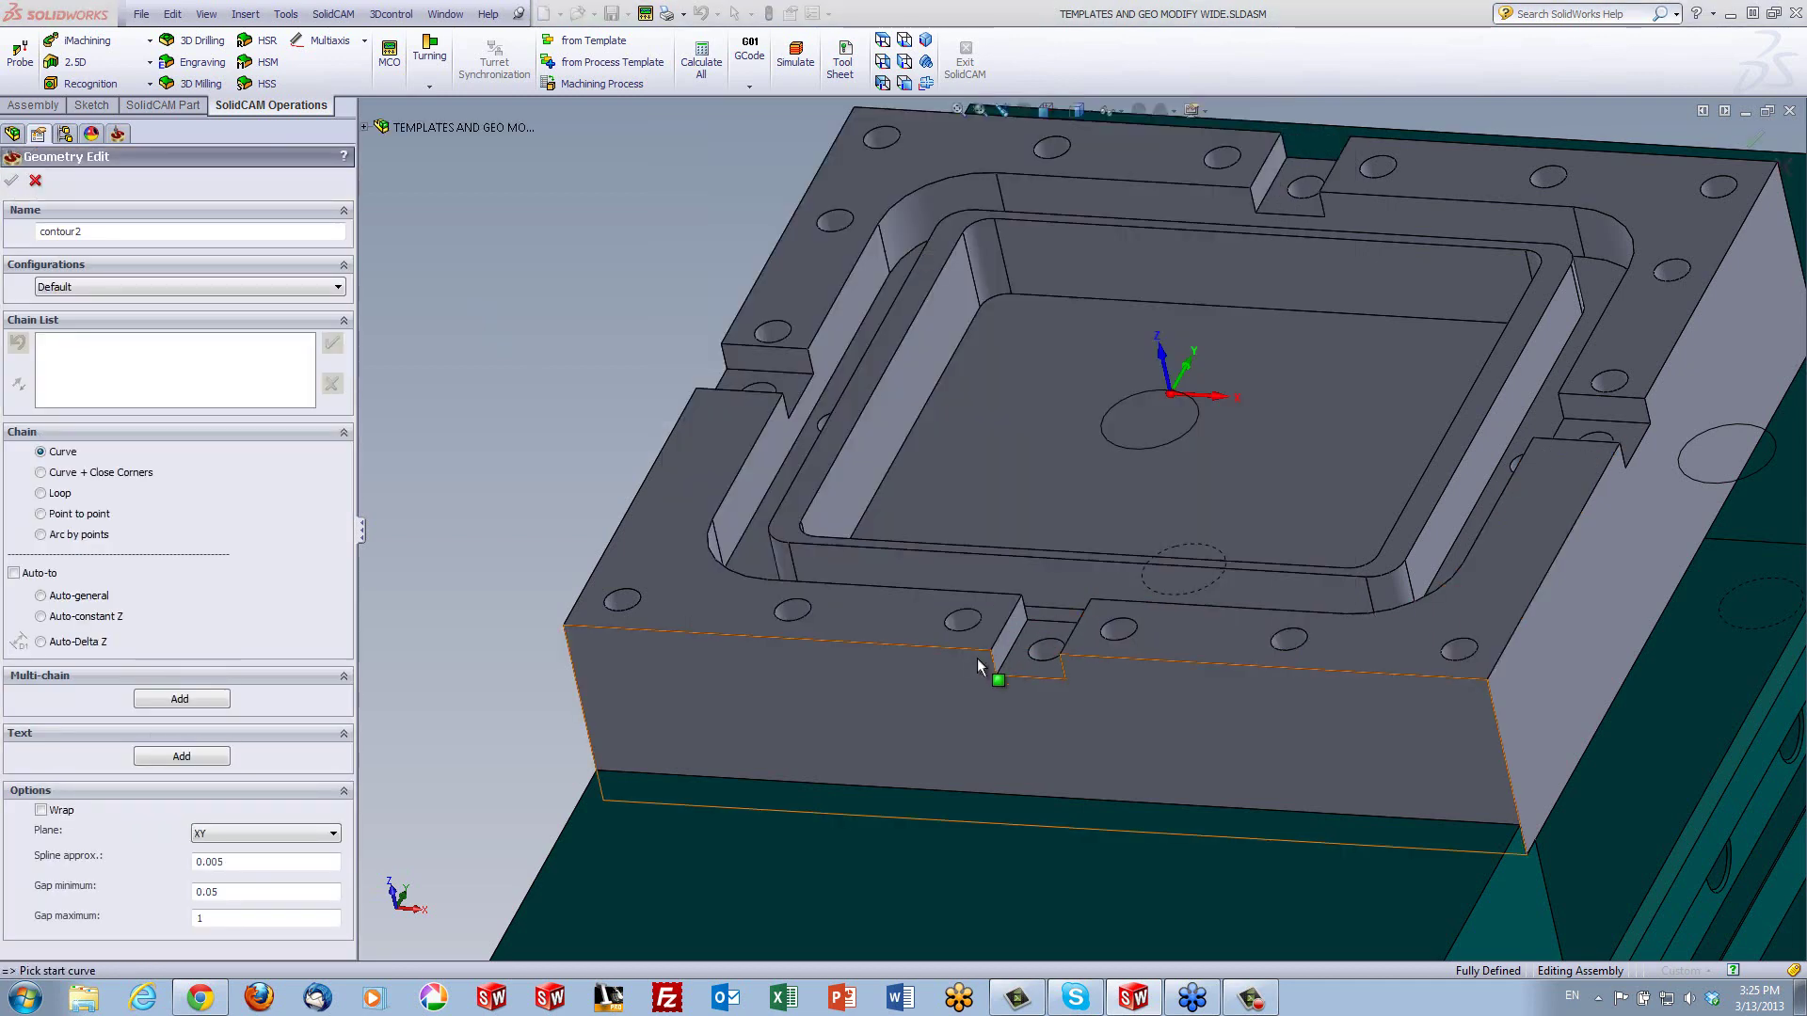
{"action": "left_click", "coordinate": [983, 648]}
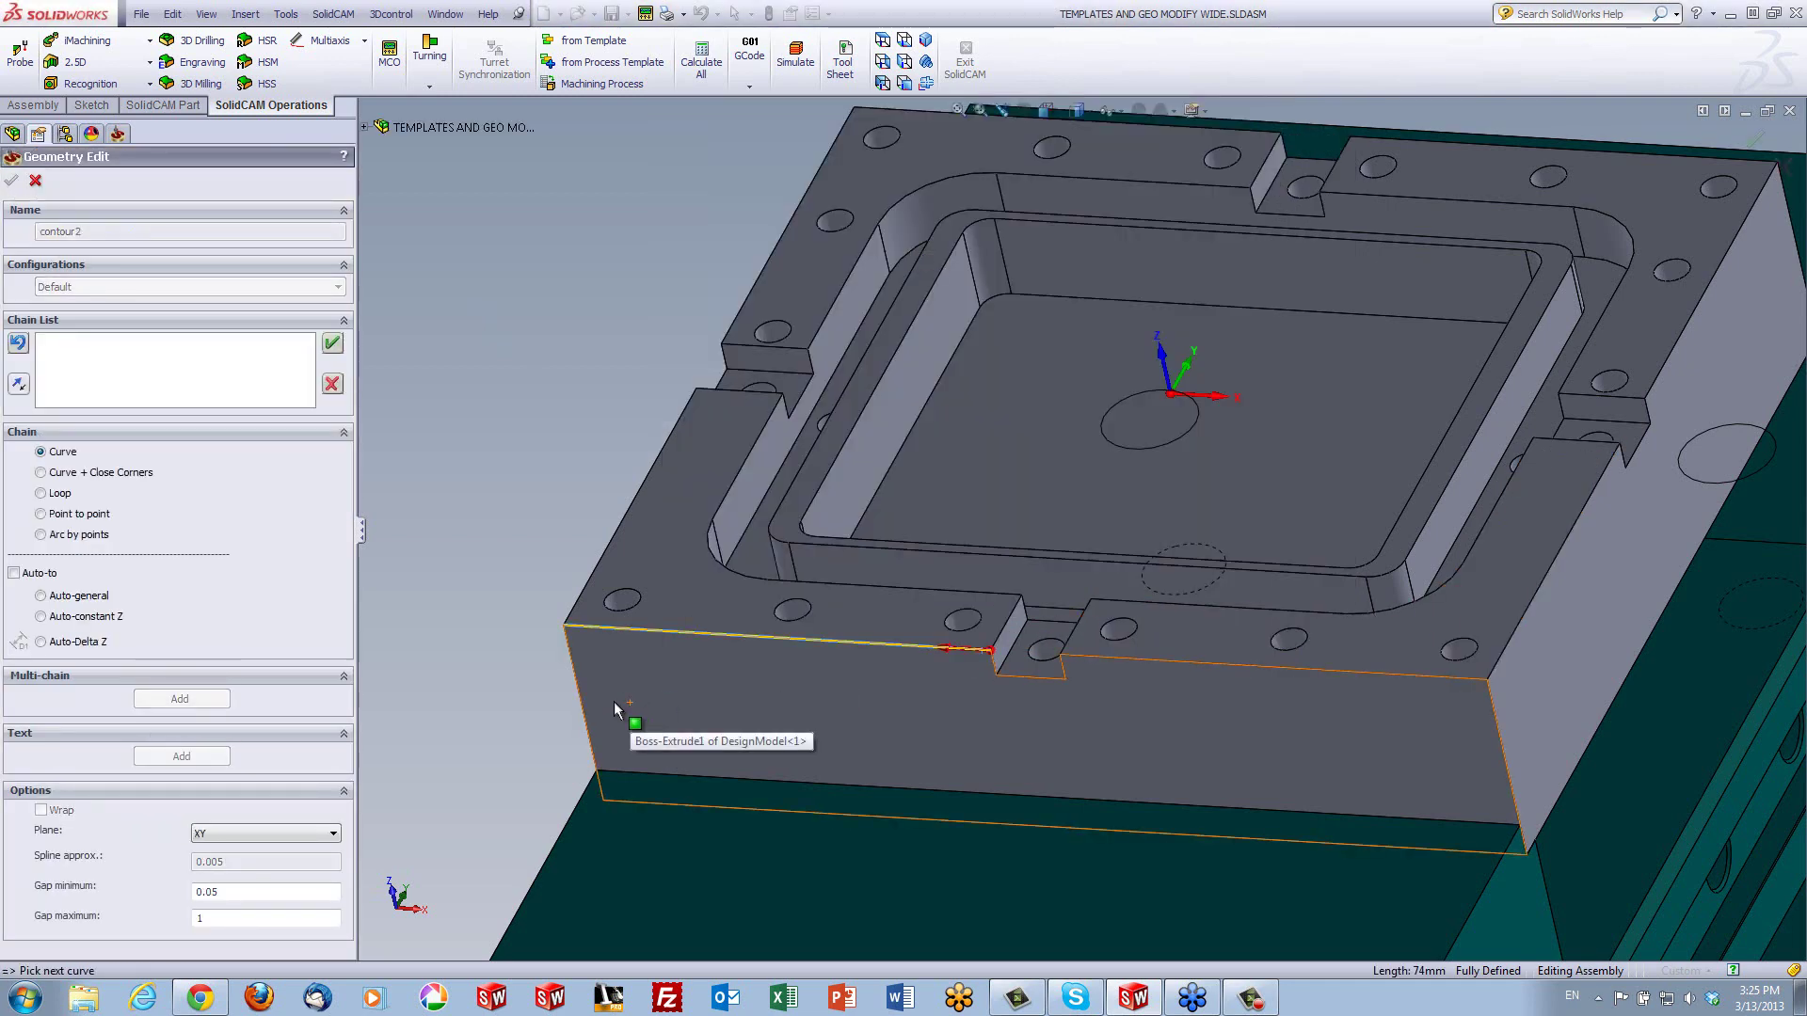
{"action": "left_click", "coordinate": [41, 617]}
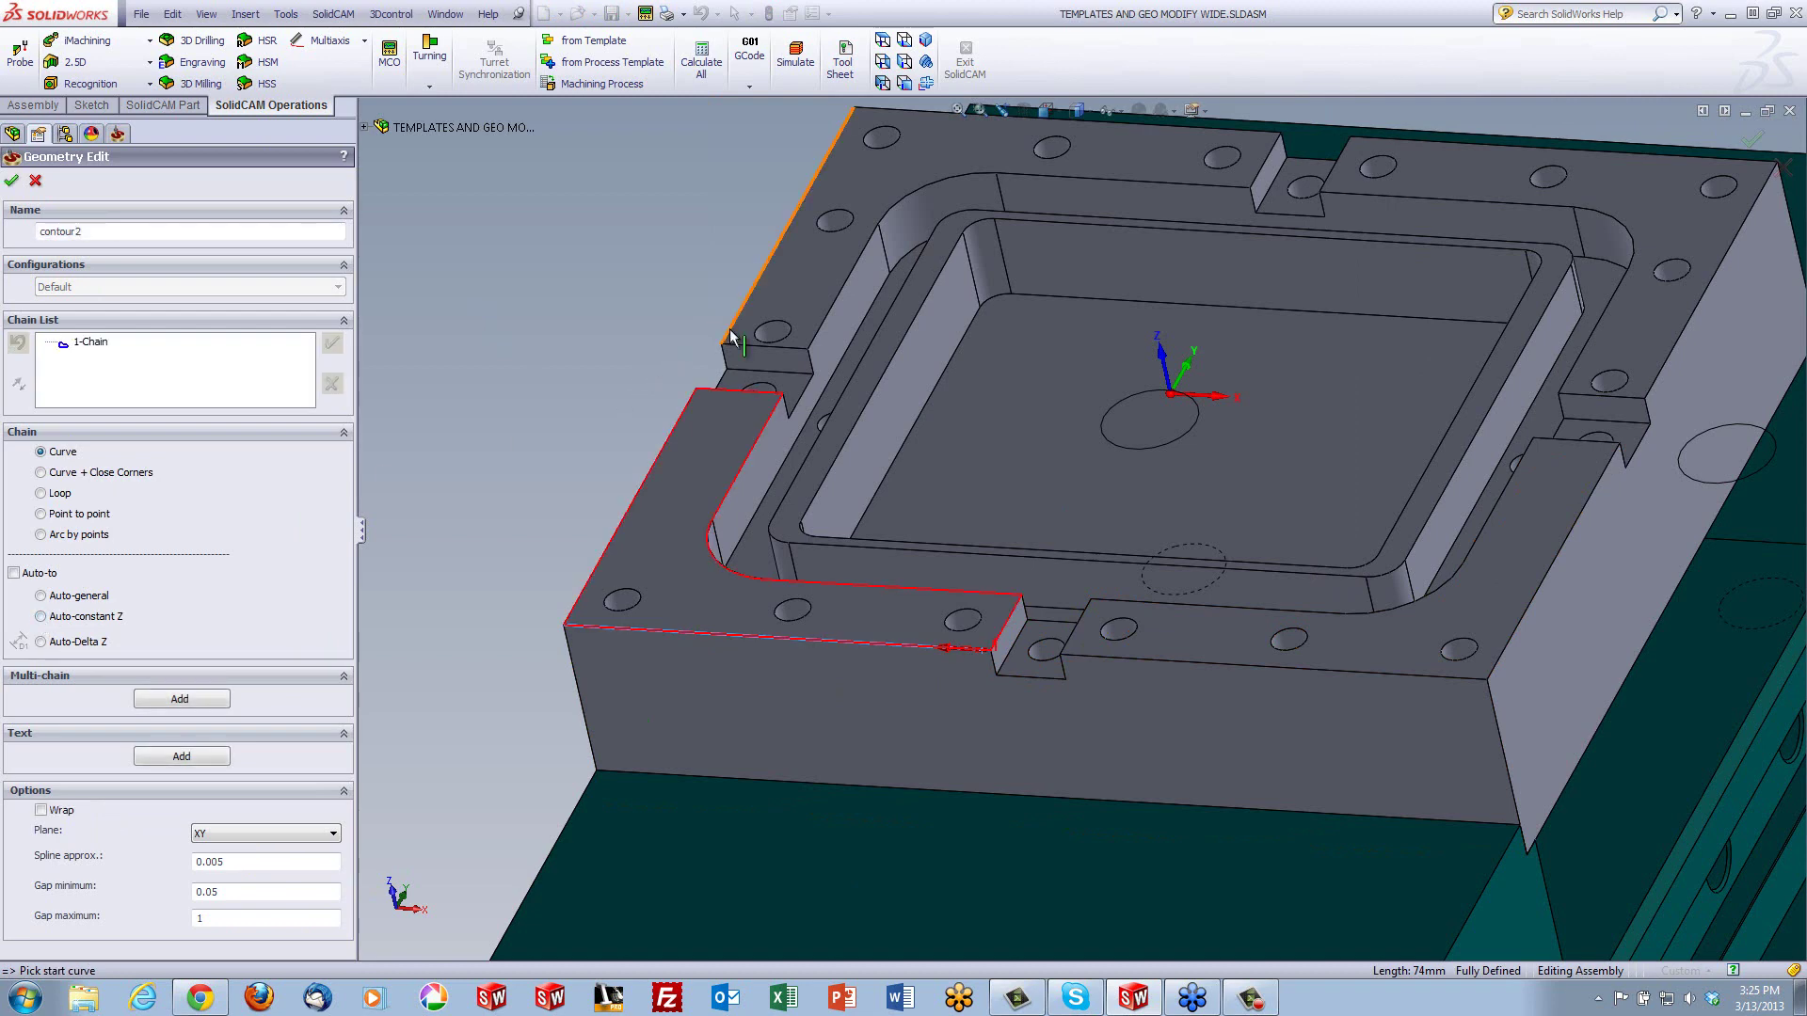
Chain the top edges of the remaining three corner sections of the plate using Auto-constant Z
{"action": "left_click", "coordinate": [41, 616]}
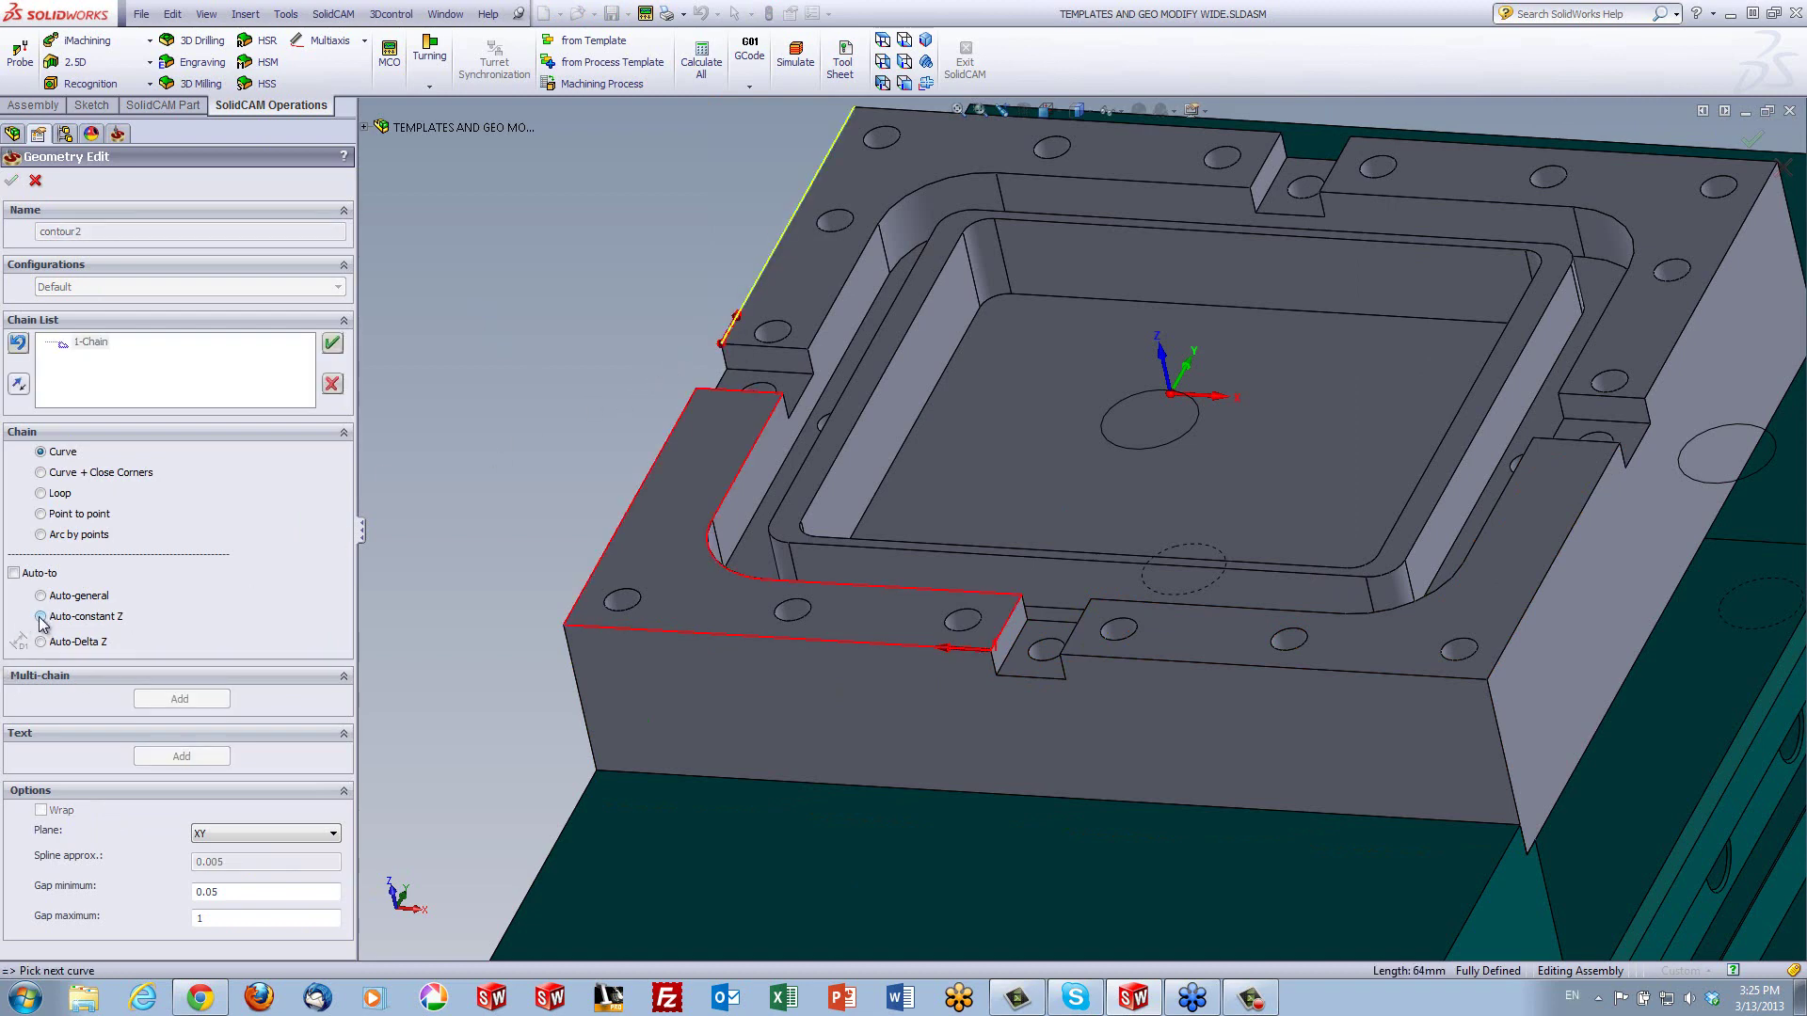
{"action": "left_click", "coordinate": [1369, 149]}
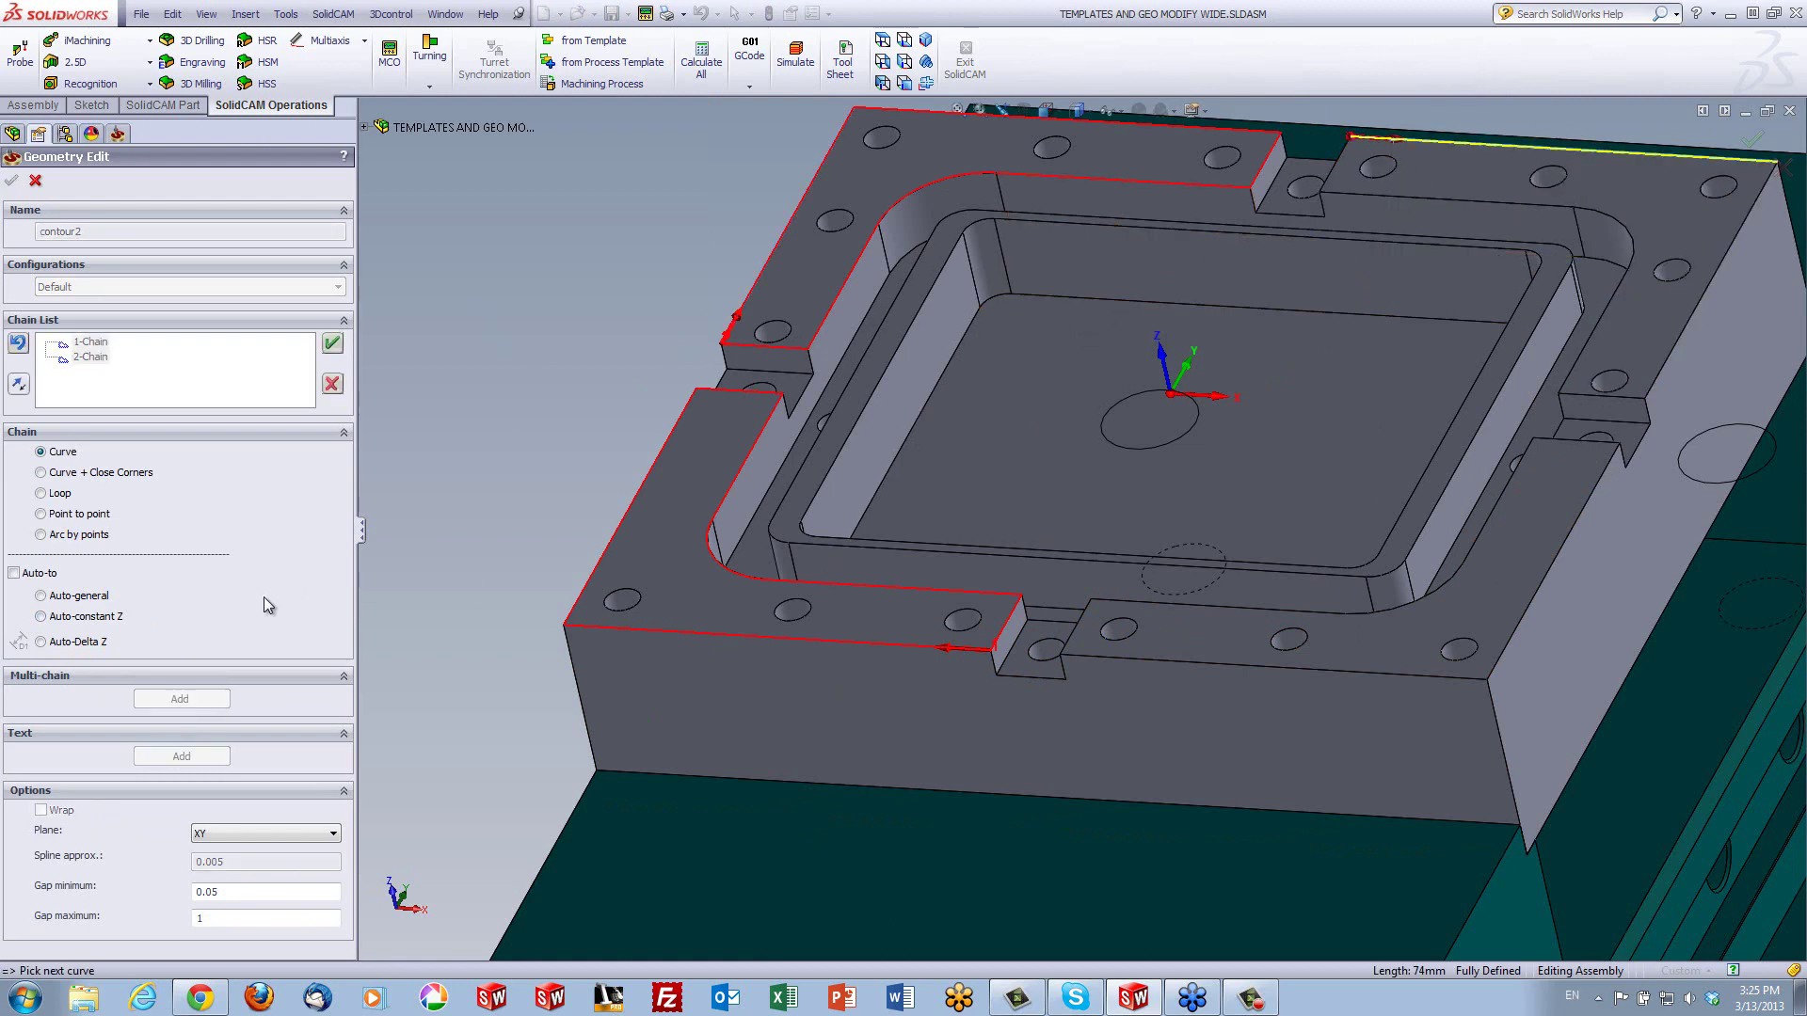
{"action": "left_click", "coordinate": [42, 618]}
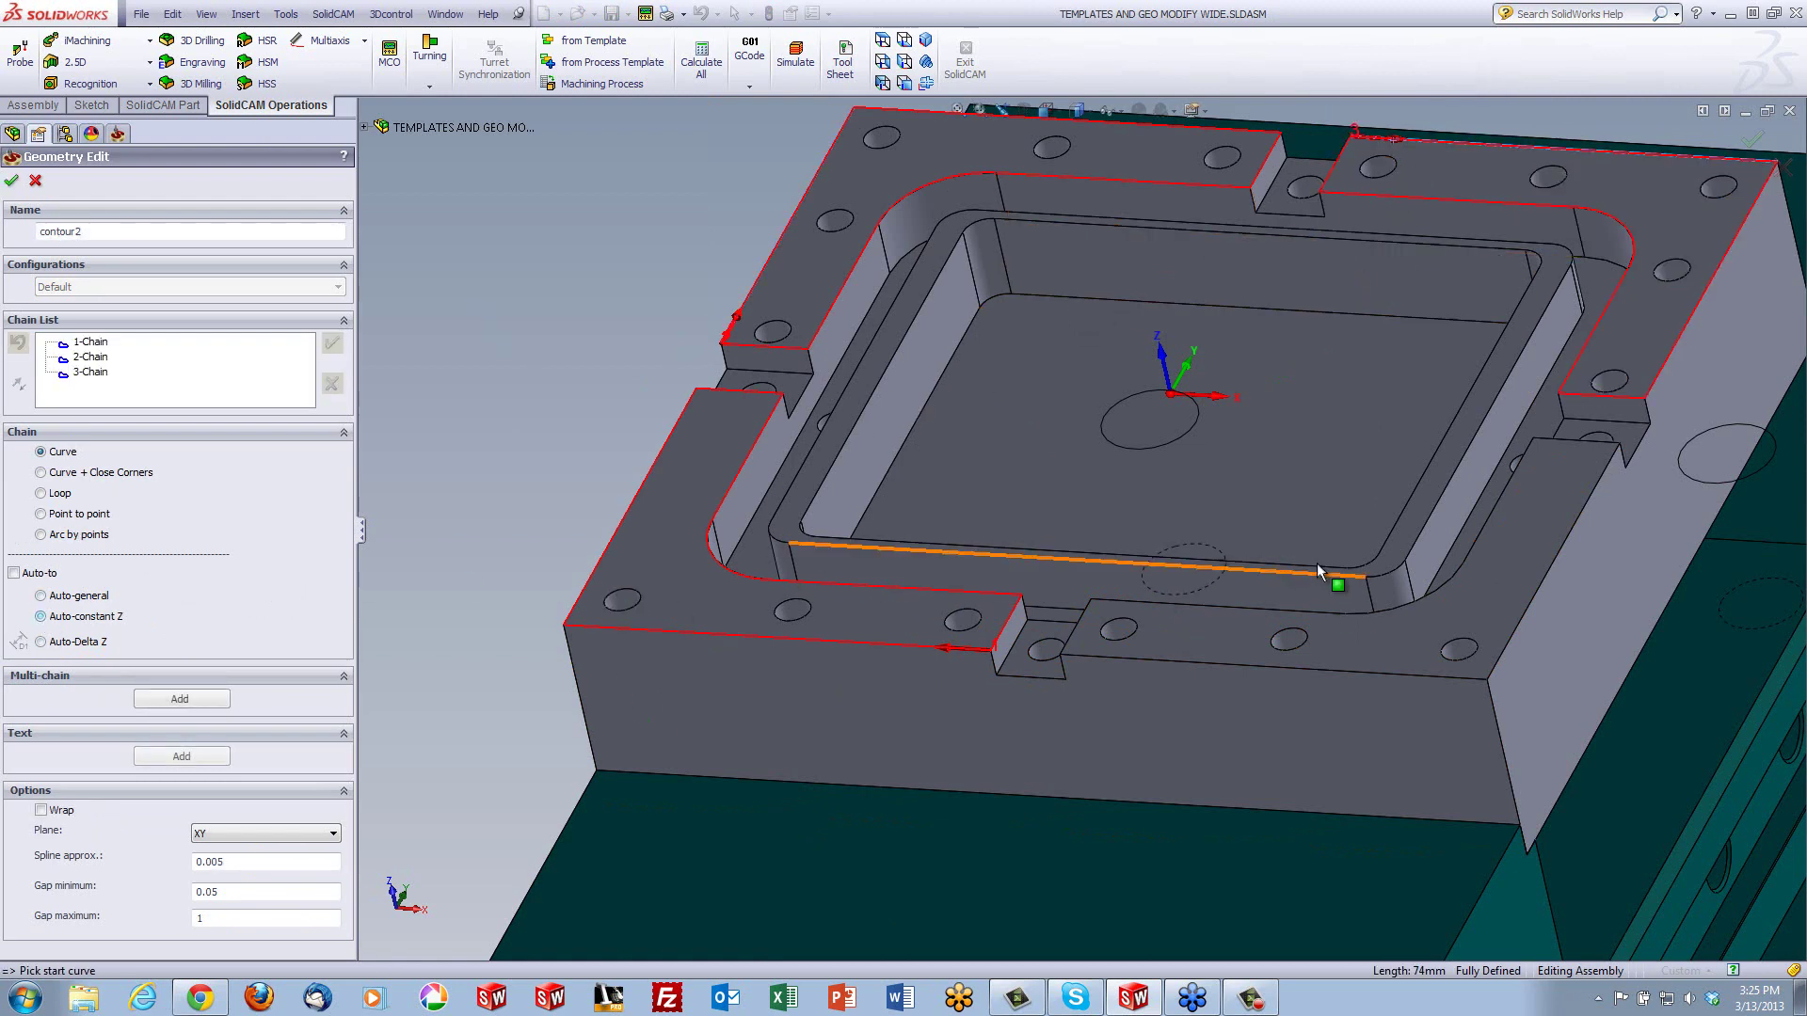
{"action": "left_click", "coordinate": [1615, 467]}
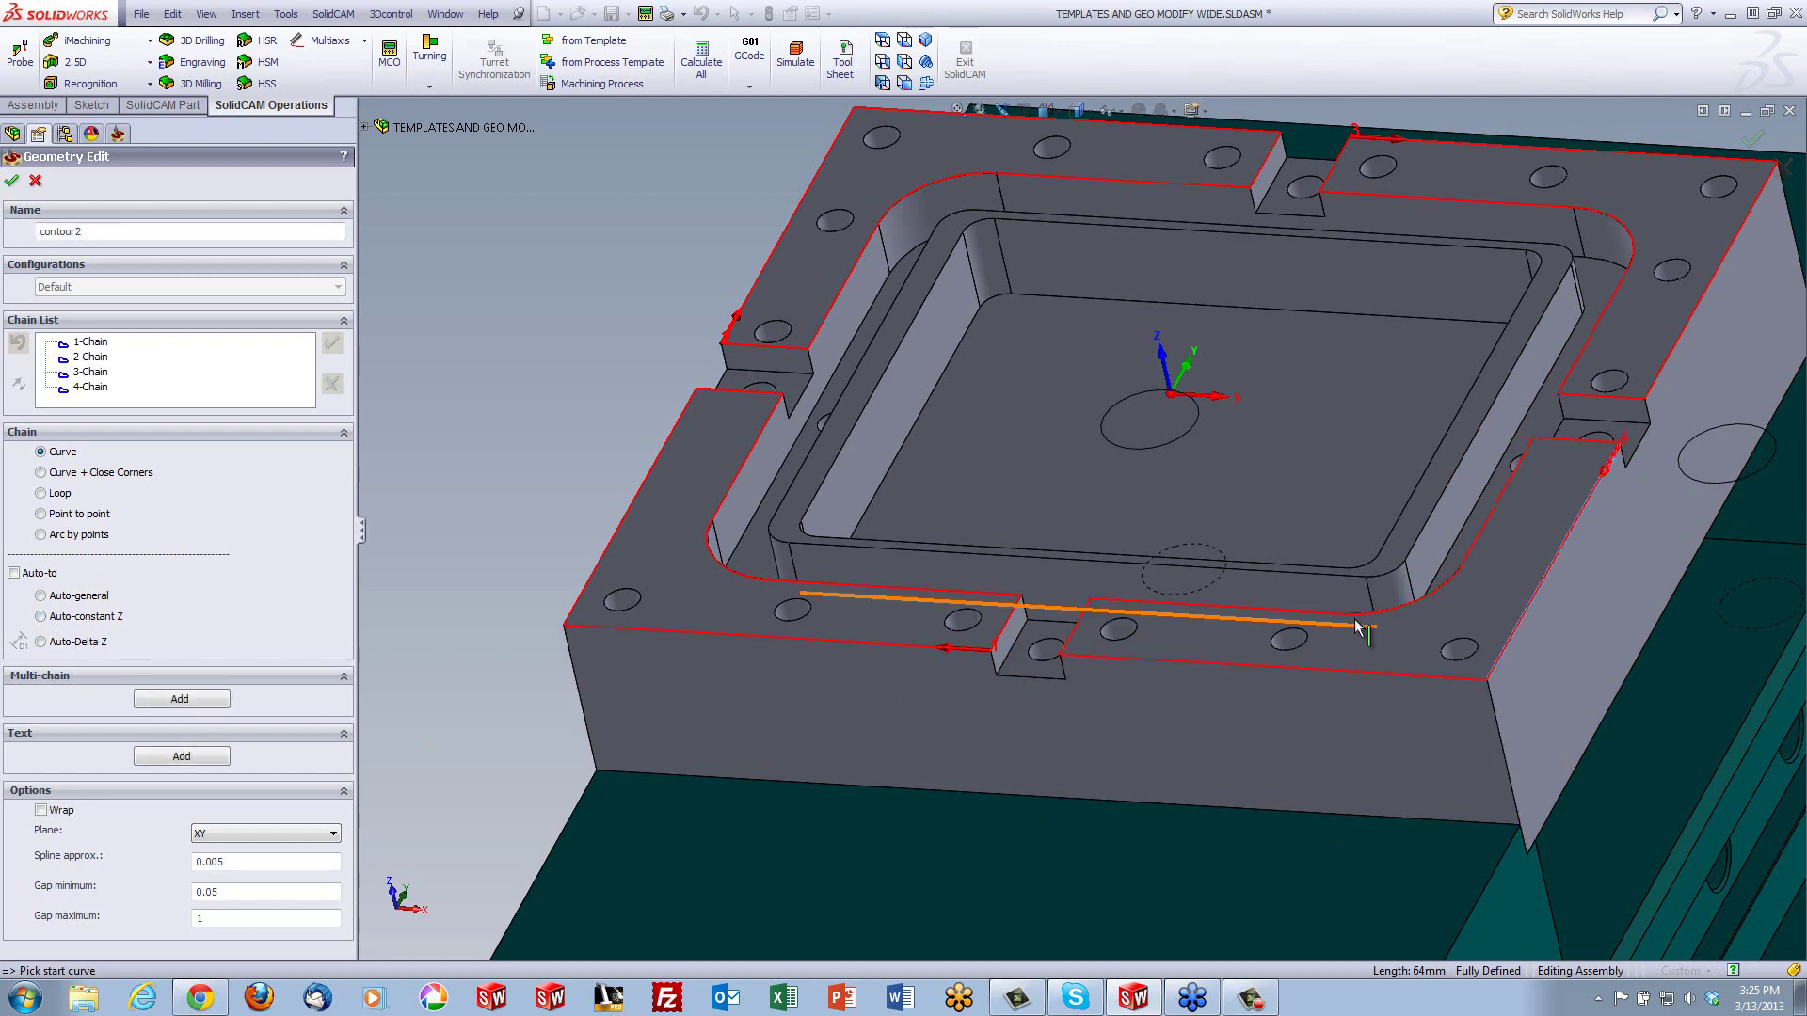
Add the outer top edge loop of the inner raised rim as an Auto-constant Z chain and accept the geometry
{"action": "left_click", "coordinate": [1346, 573]}
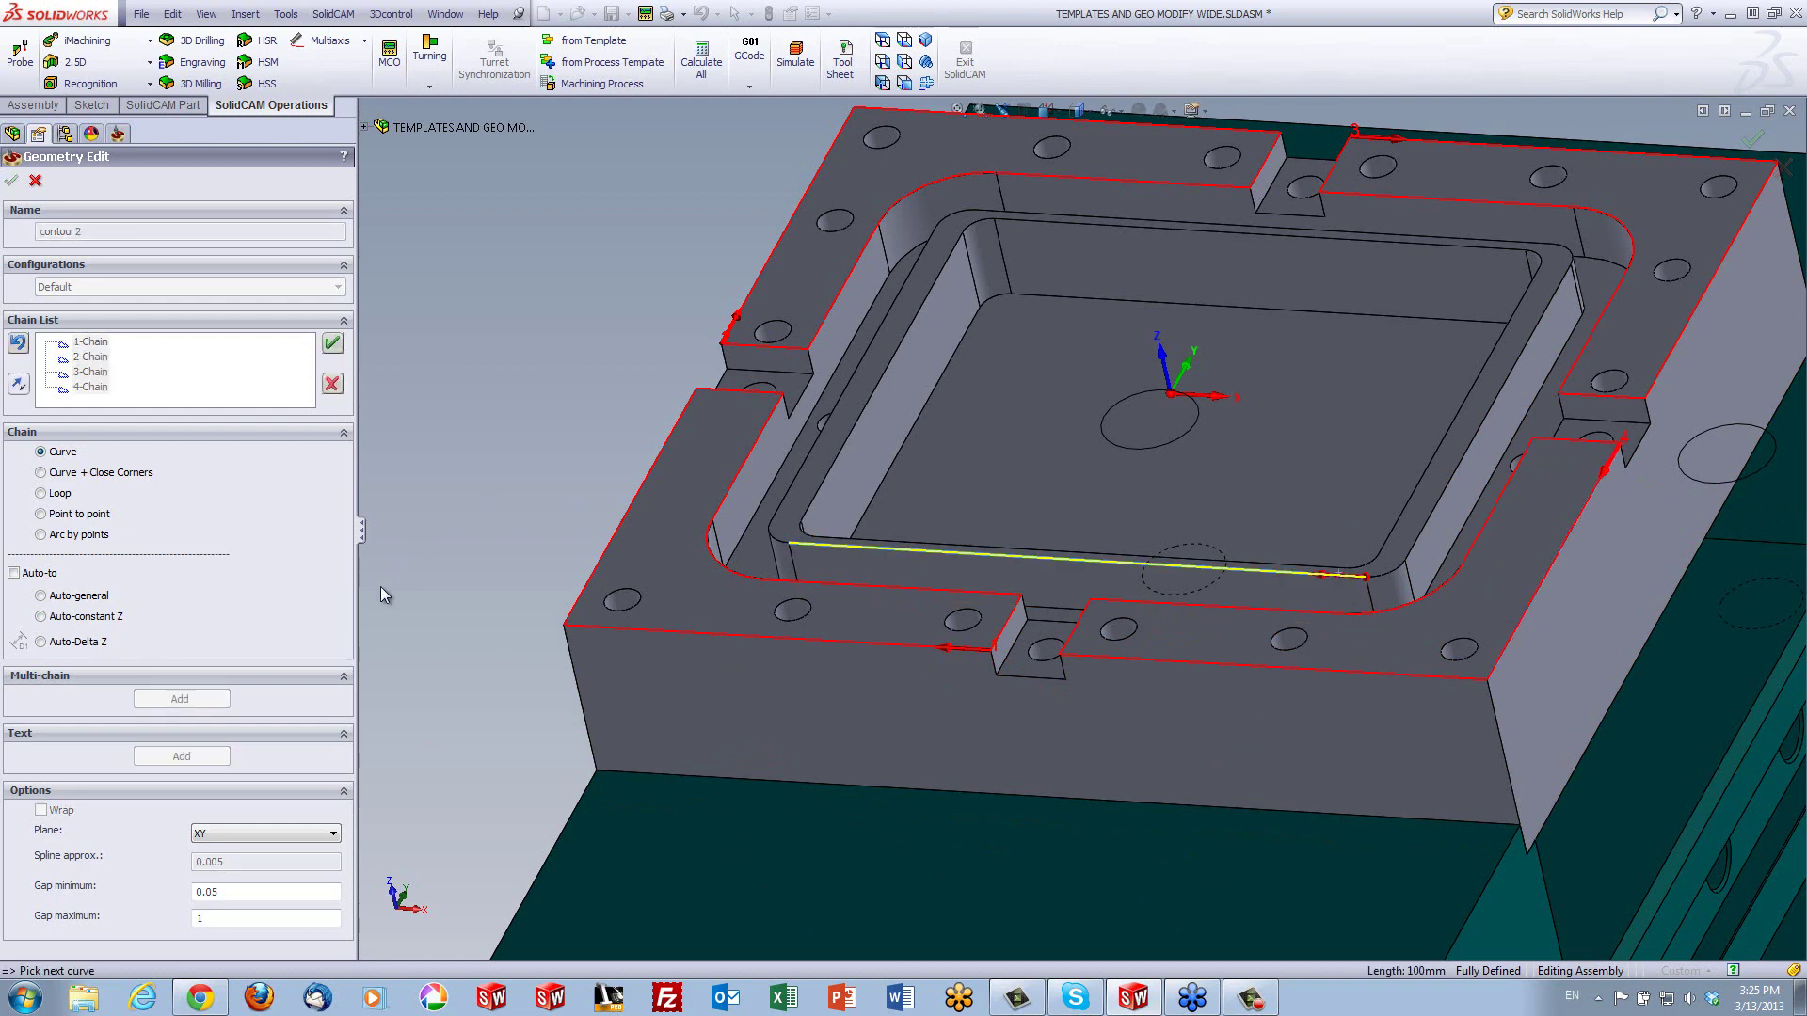
{"action": "left_click", "coordinate": [41, 616]}
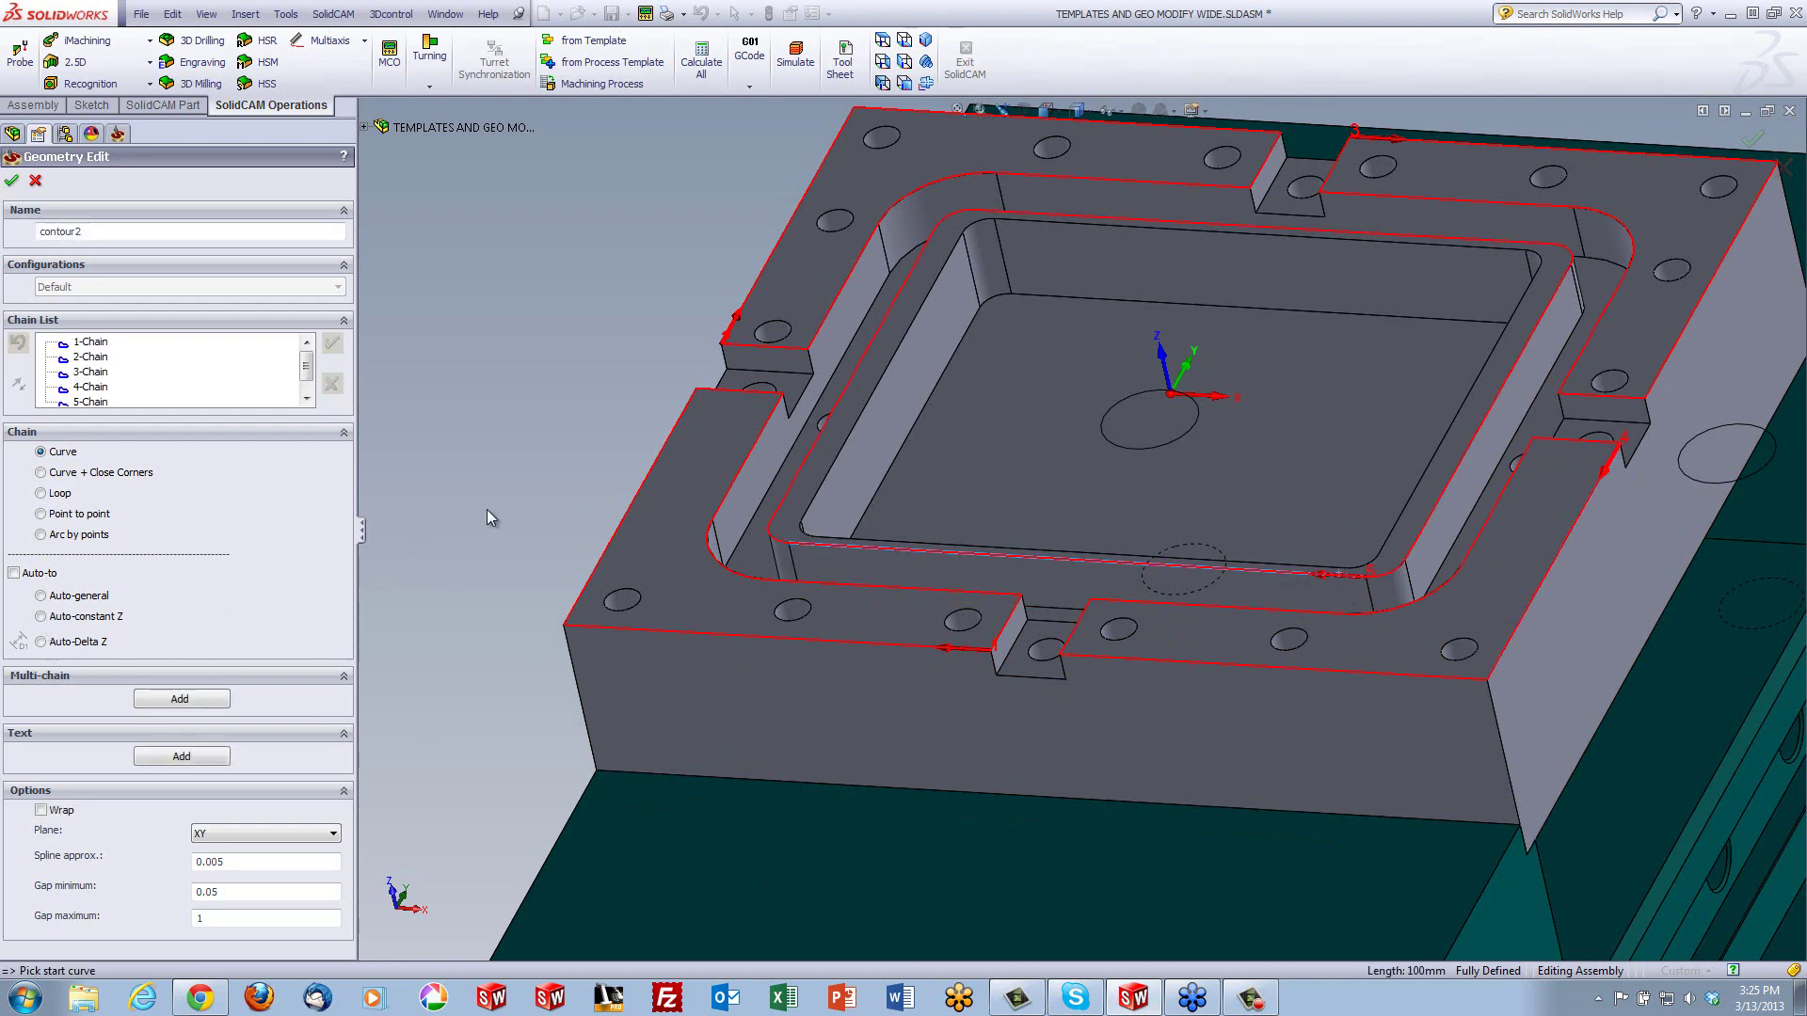
{"action": "left_click", "coordinate": [11, 179]}
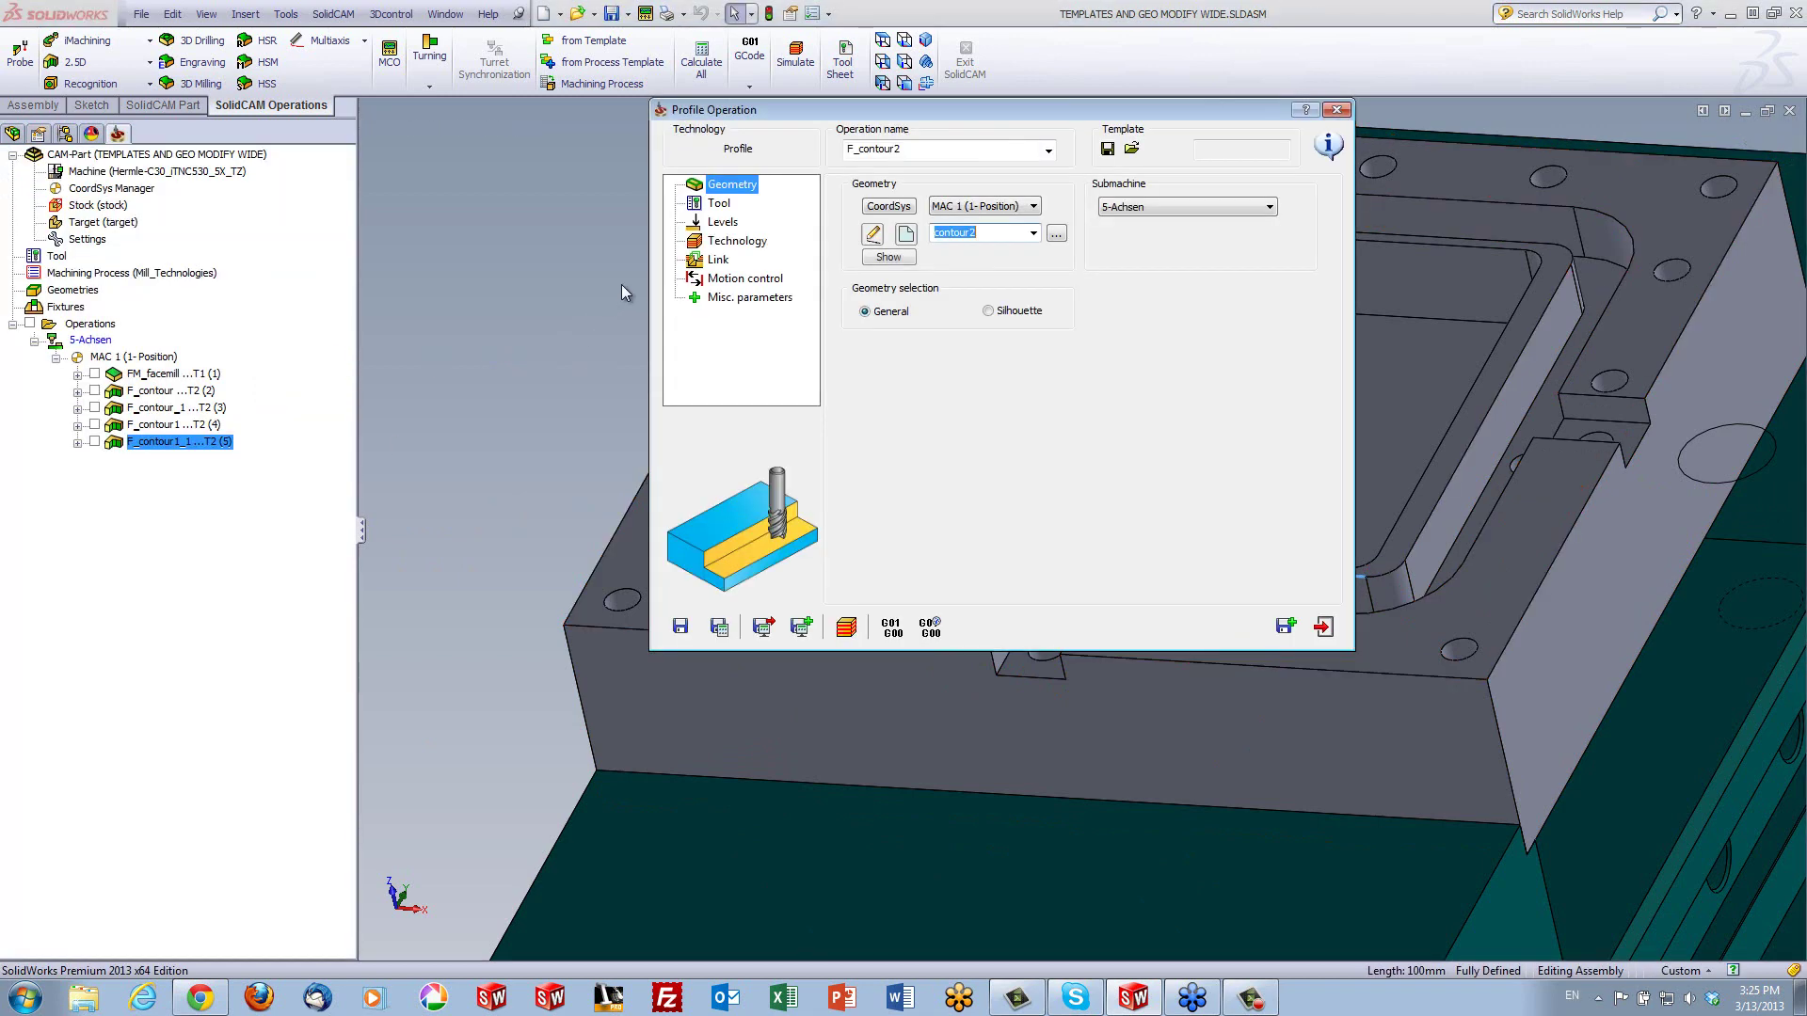
Add a chamfer drill with a 6 mm diameter to the tool table and select it for the operation
{"action": "left_click", "coordinate": [719, 204]}
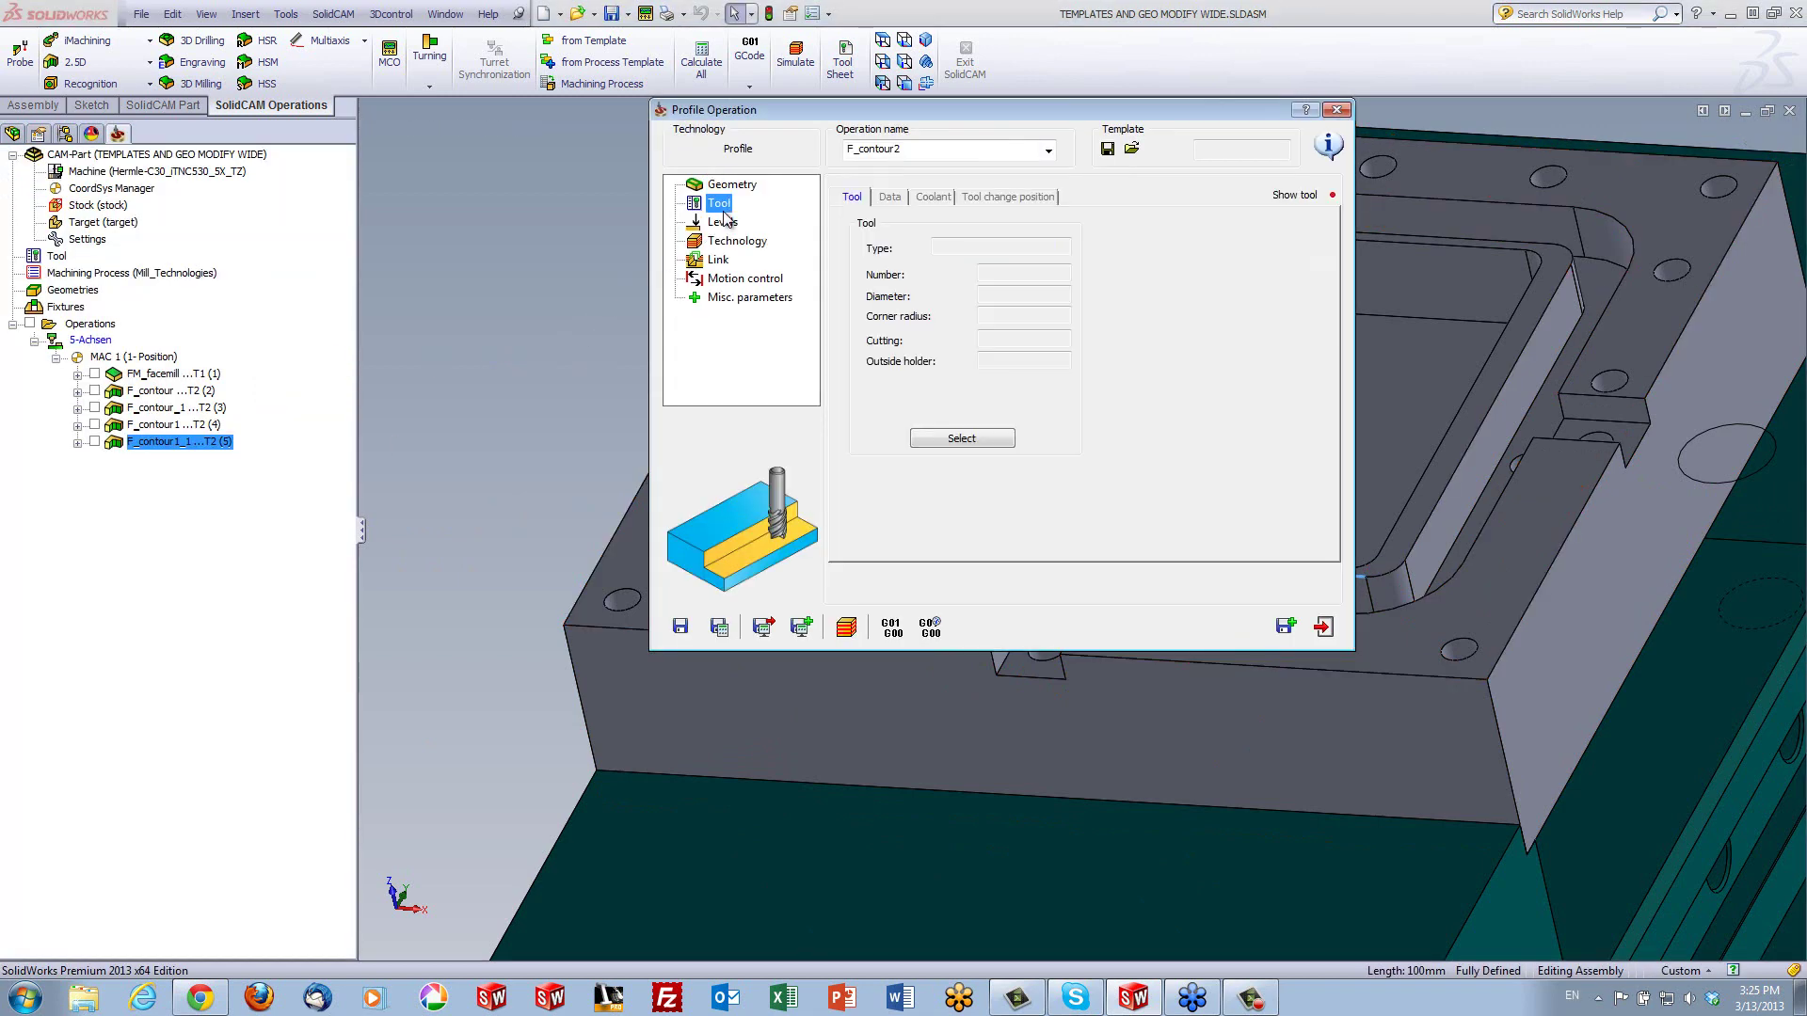
{"action": "left_click", "coordinate": [960, 439]}
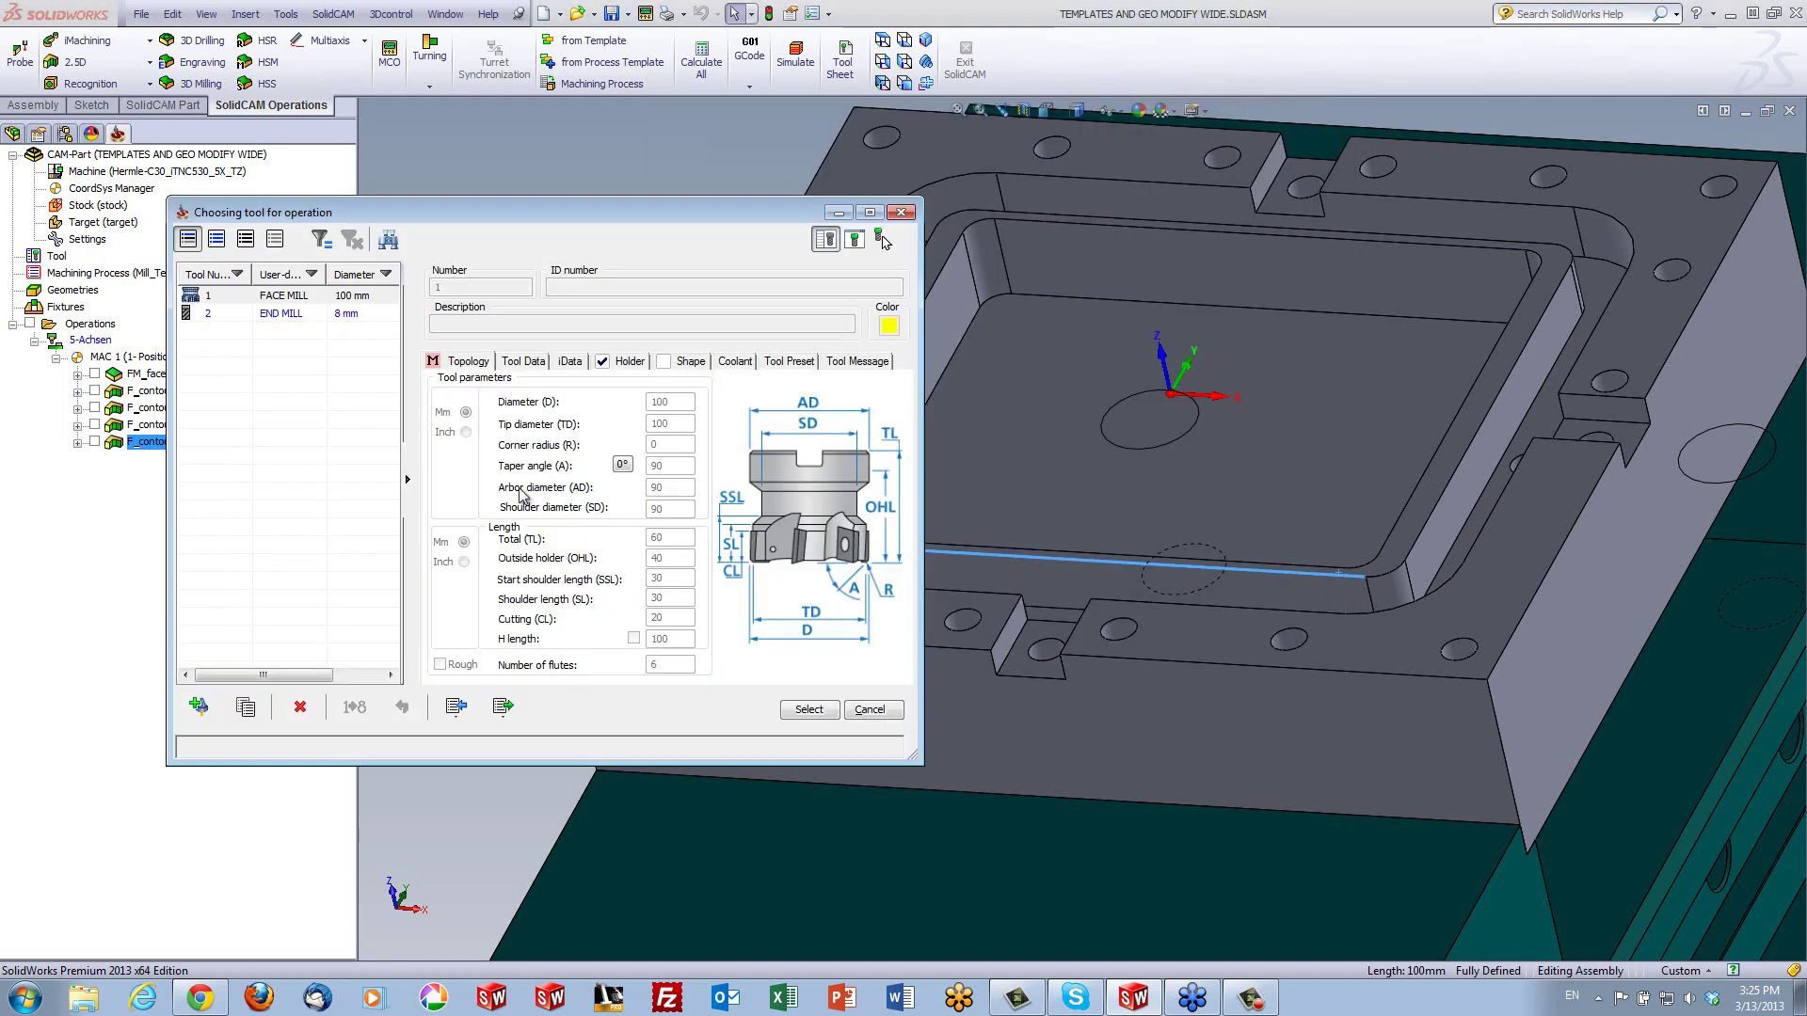
{"action": "left_click", "coordinate": [202, 707]}
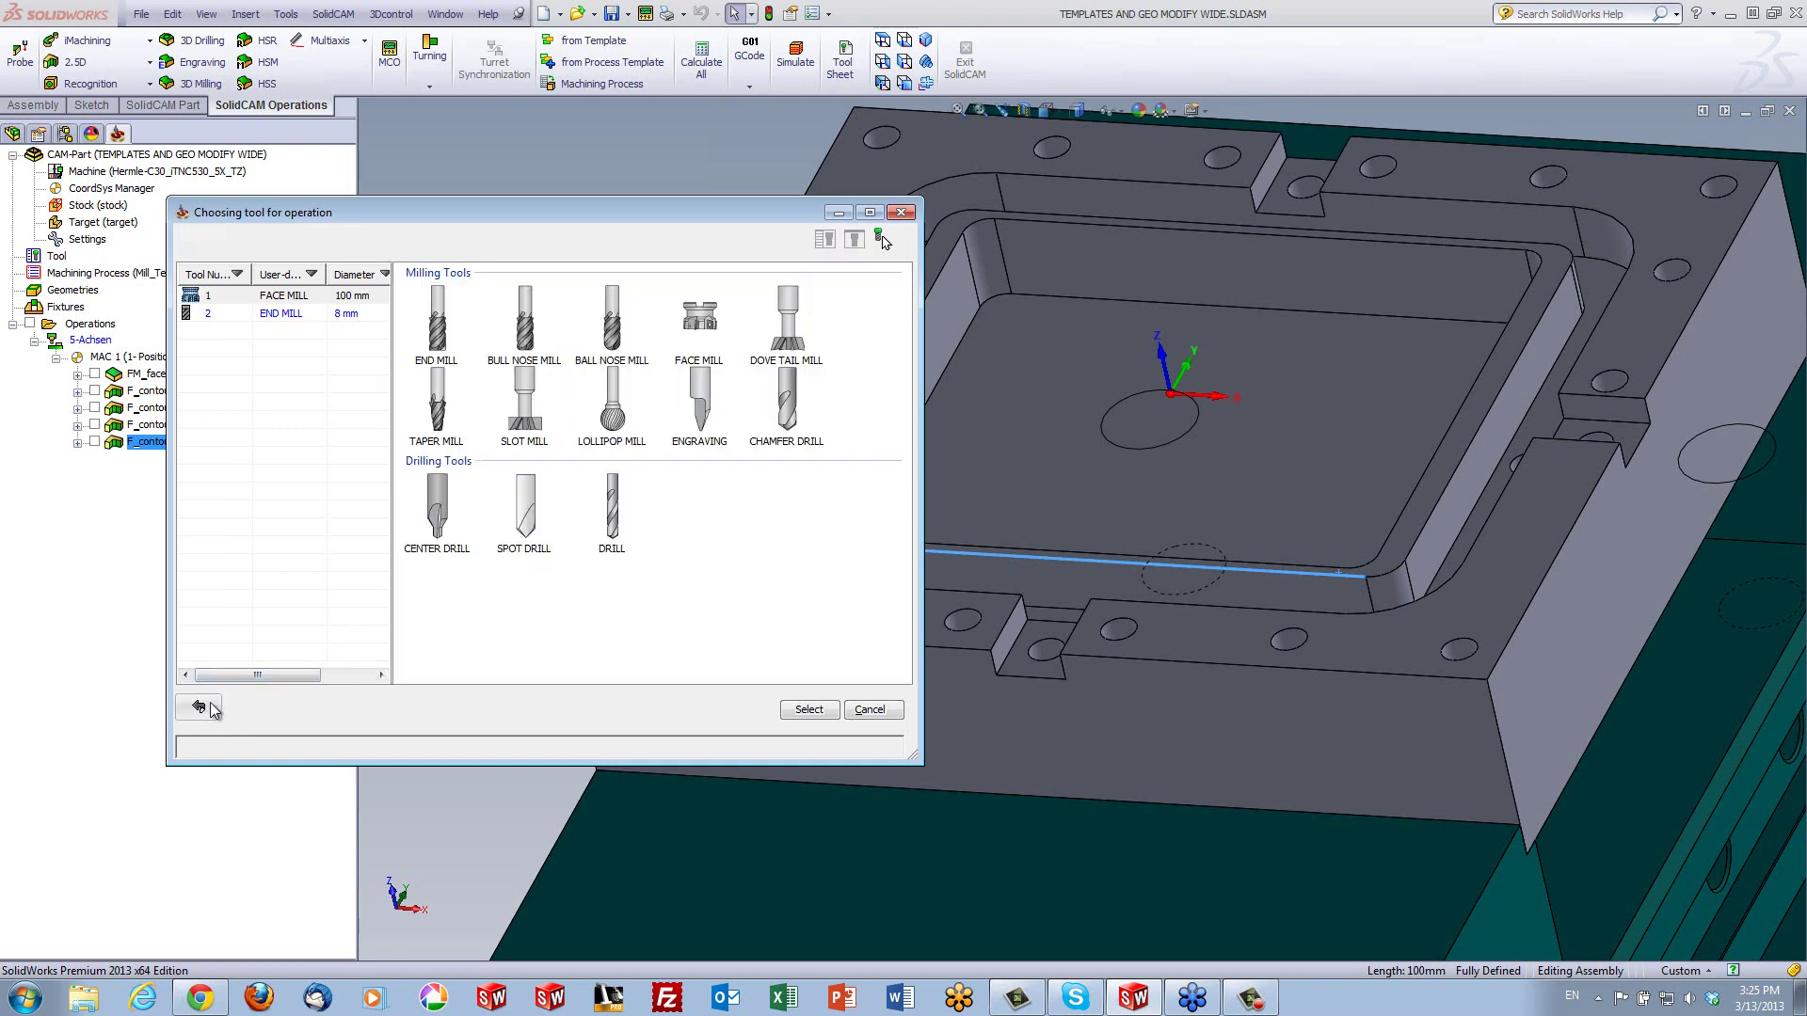
{"action": "double_click", "coordinate": [789, 414]}
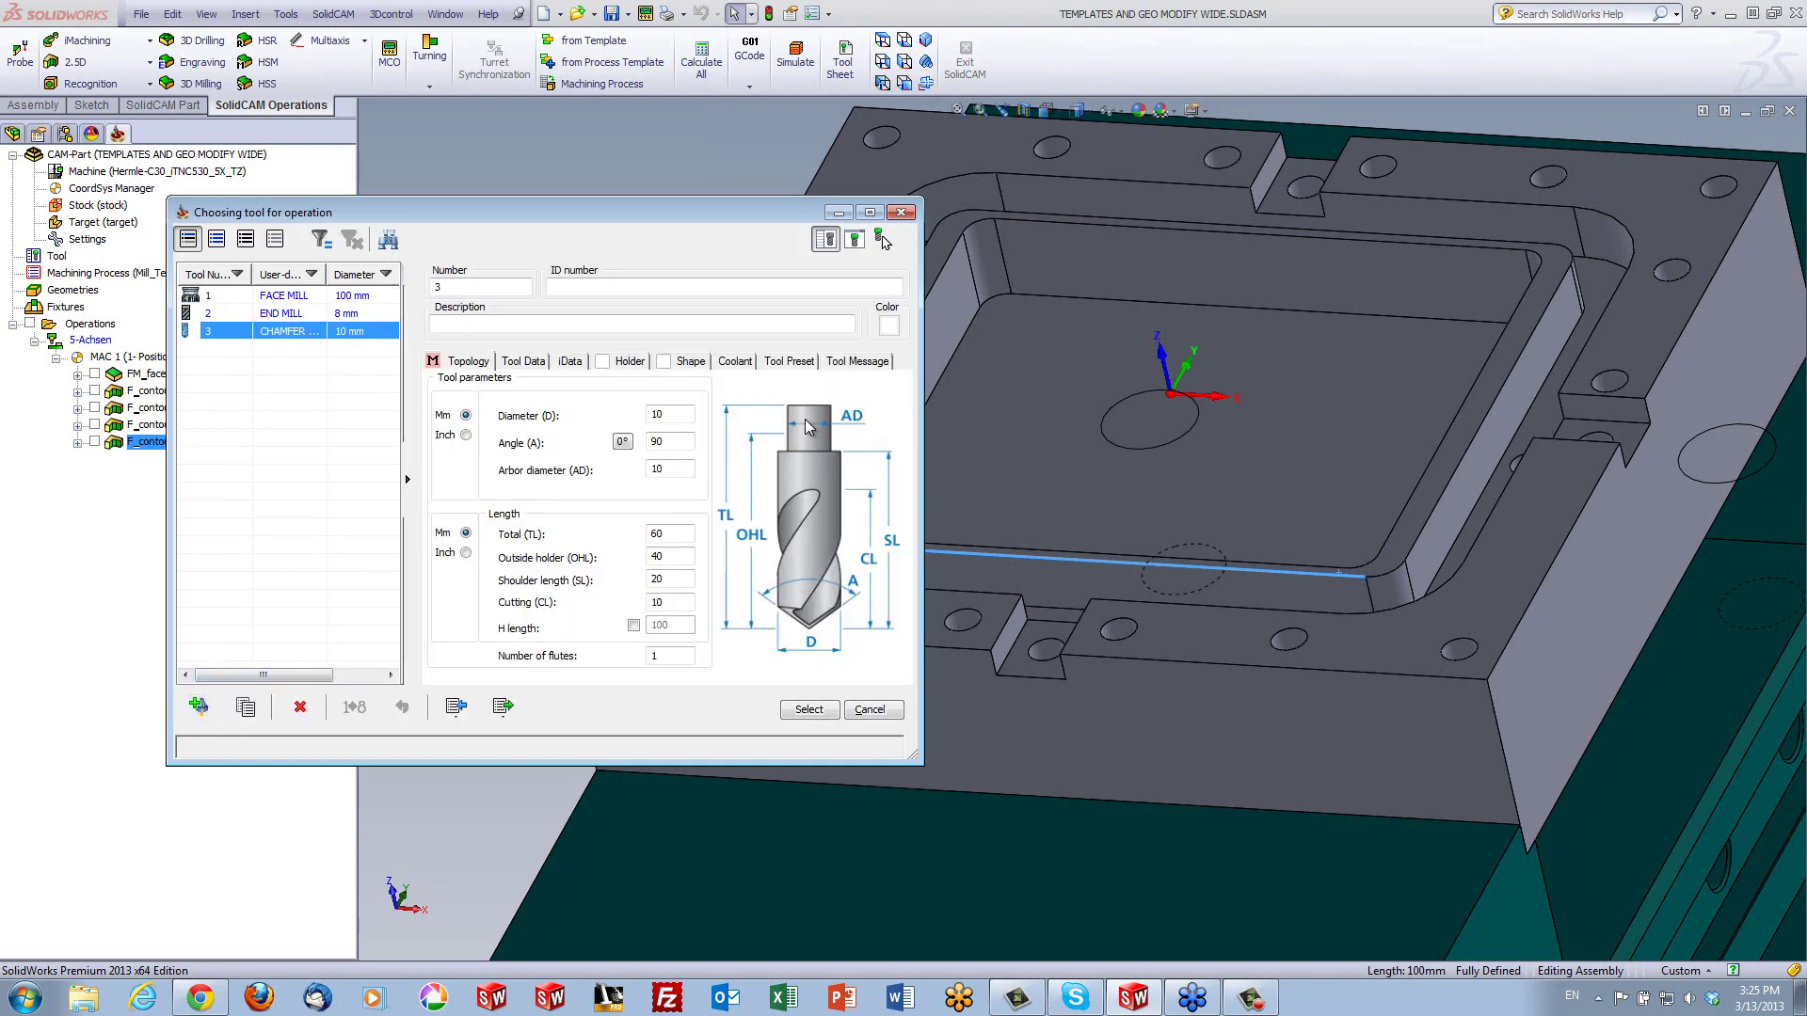
{"action": "left_click", "coordinate": [672, 419]}
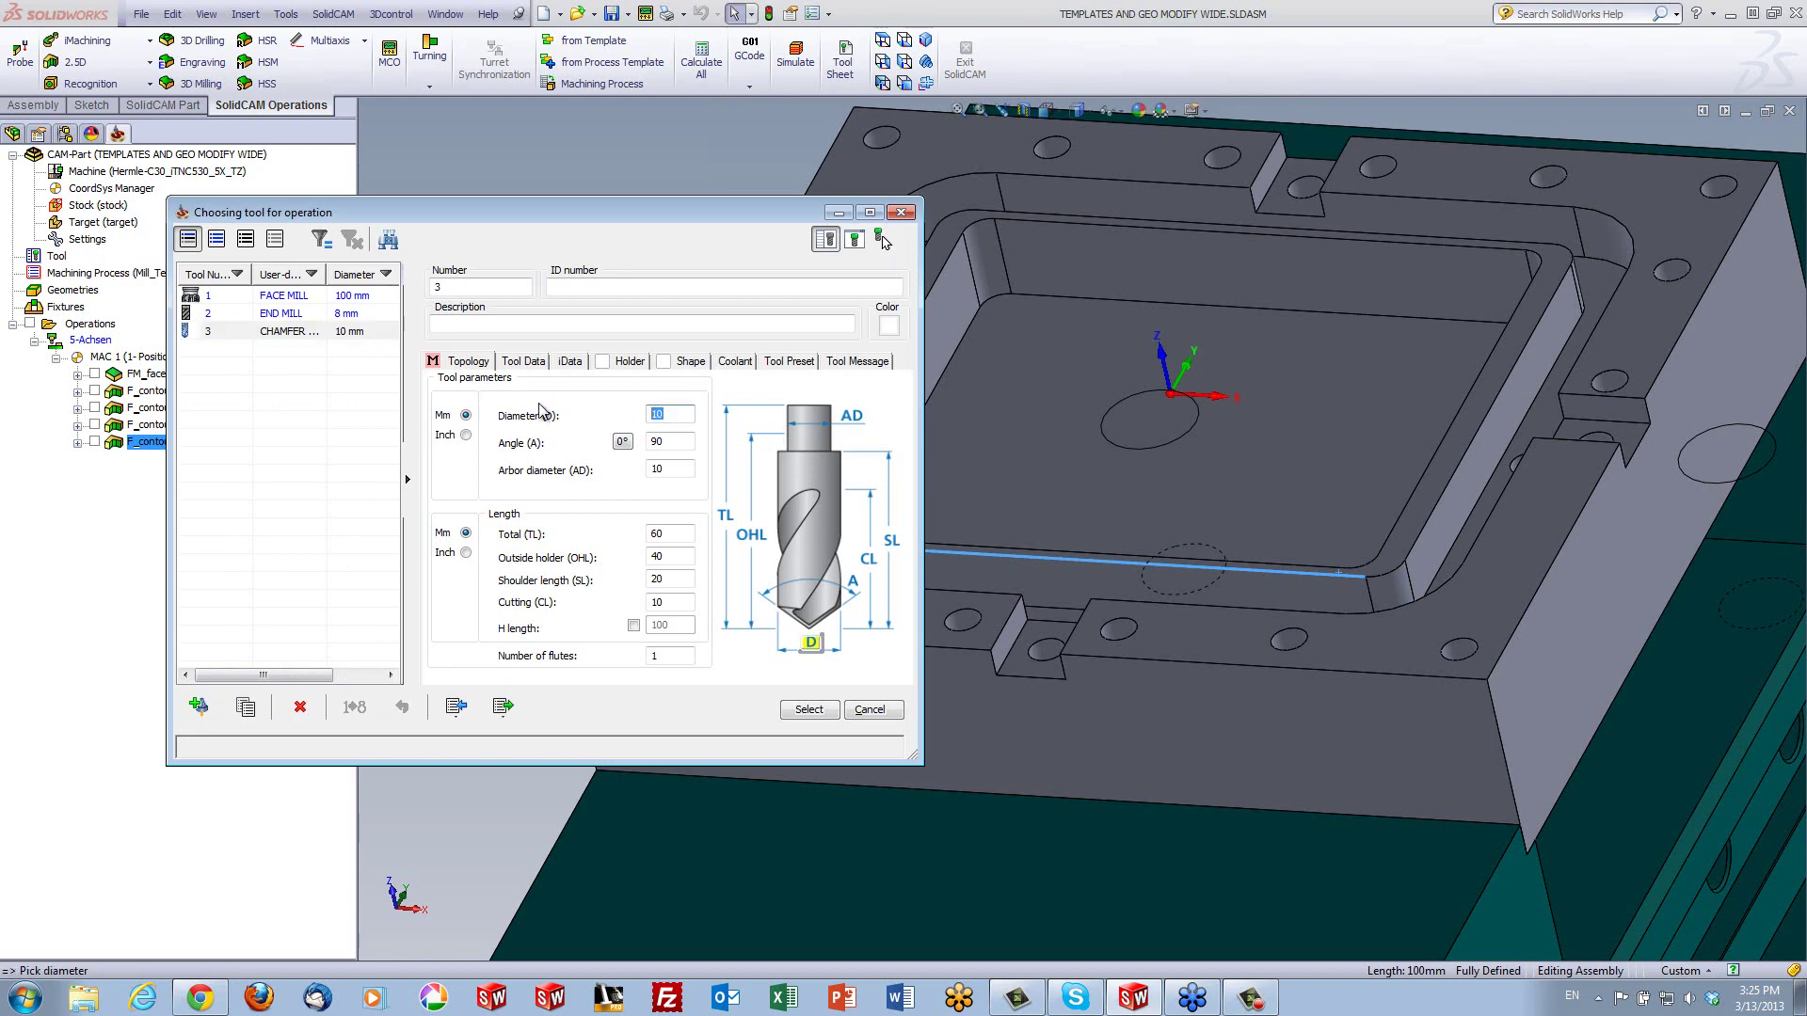
{"action": "type", "text": "6"}
{"action": "left_click", "coordinate": [834, 708]}
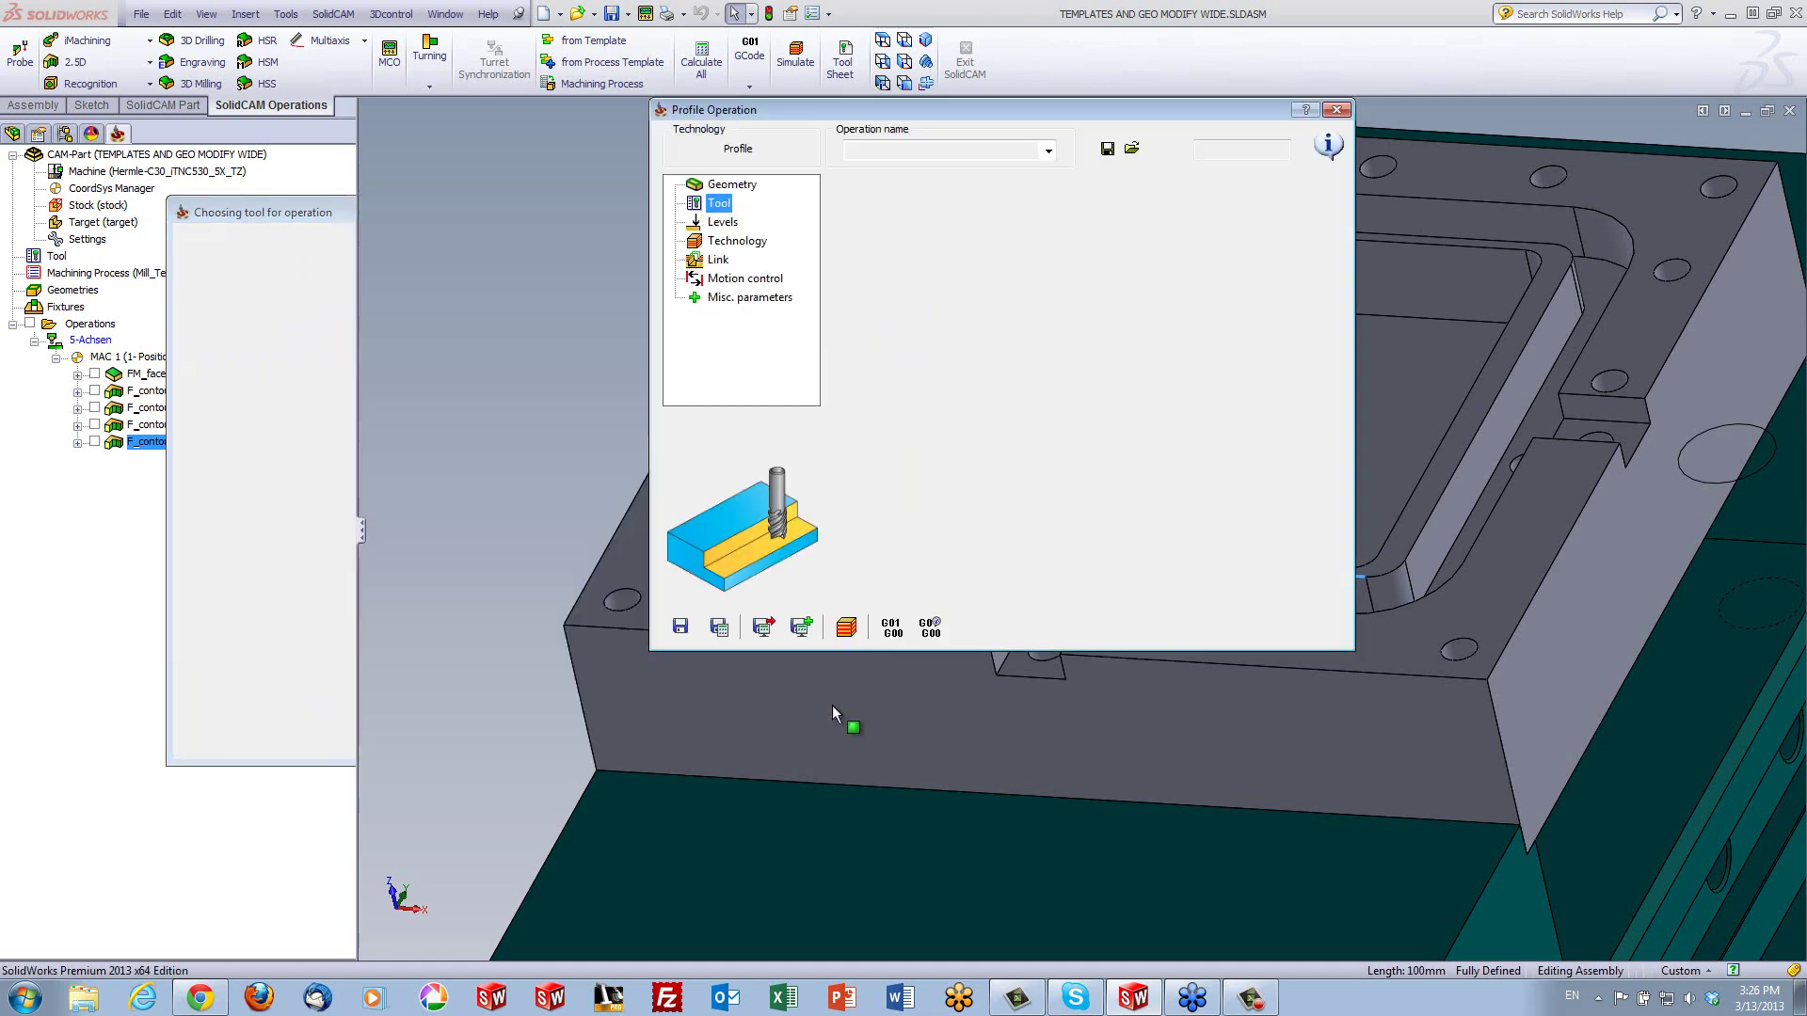
Set the upper level from the front-right corner section's top face and the profile depth to 0.3
{"action": "left_click", "coordinate": [727, 223]}
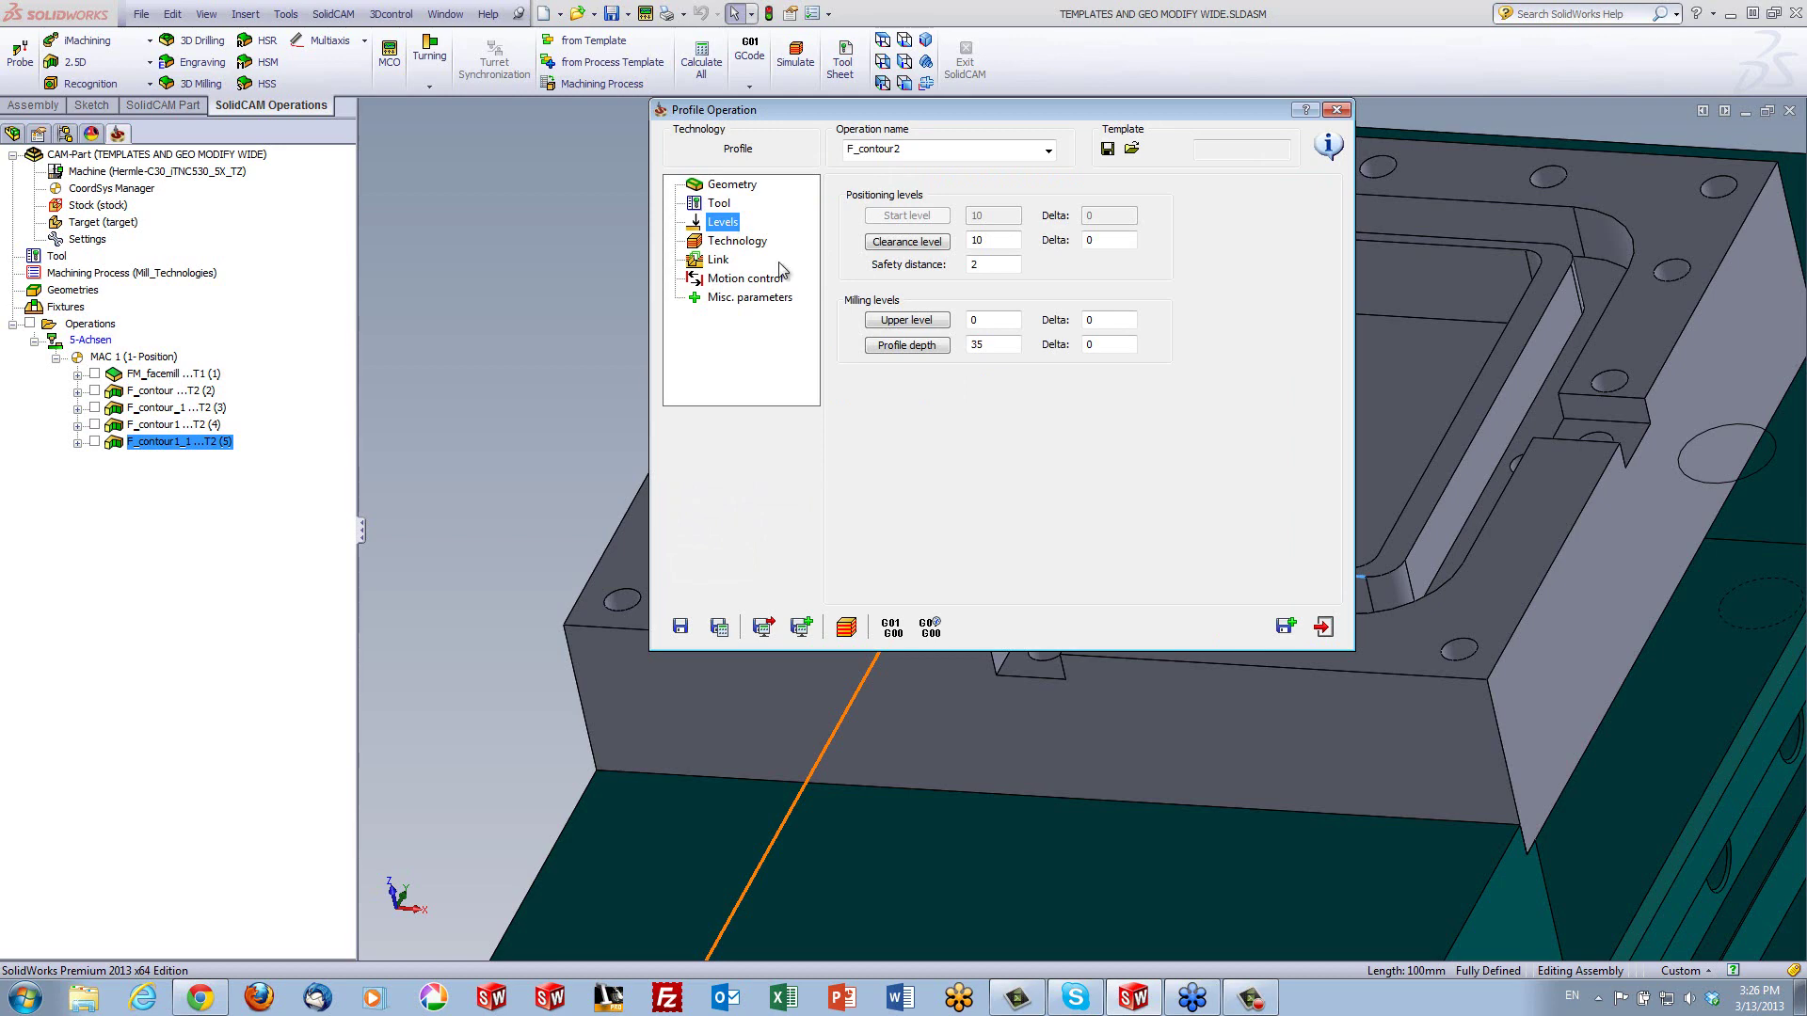
{"action": "left_click", "coordinate": [939, 321]}
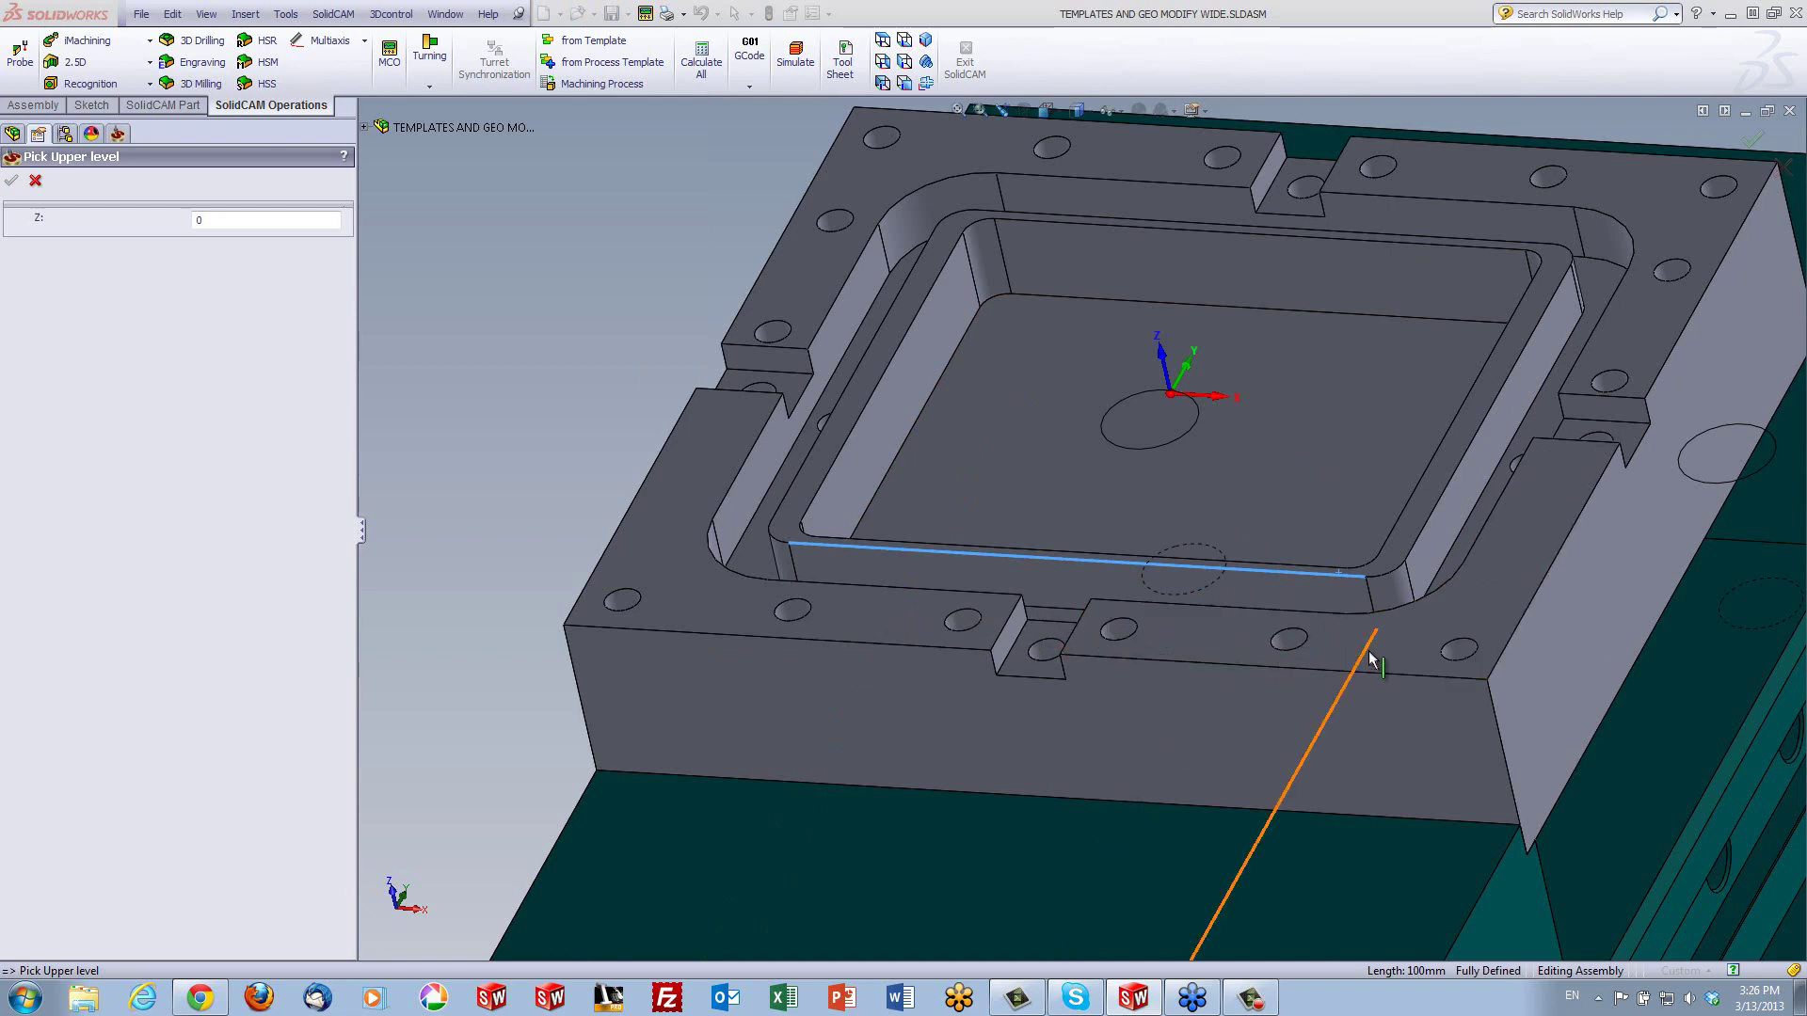
{"action": "left_click", "coordinate": [1403, 653]}
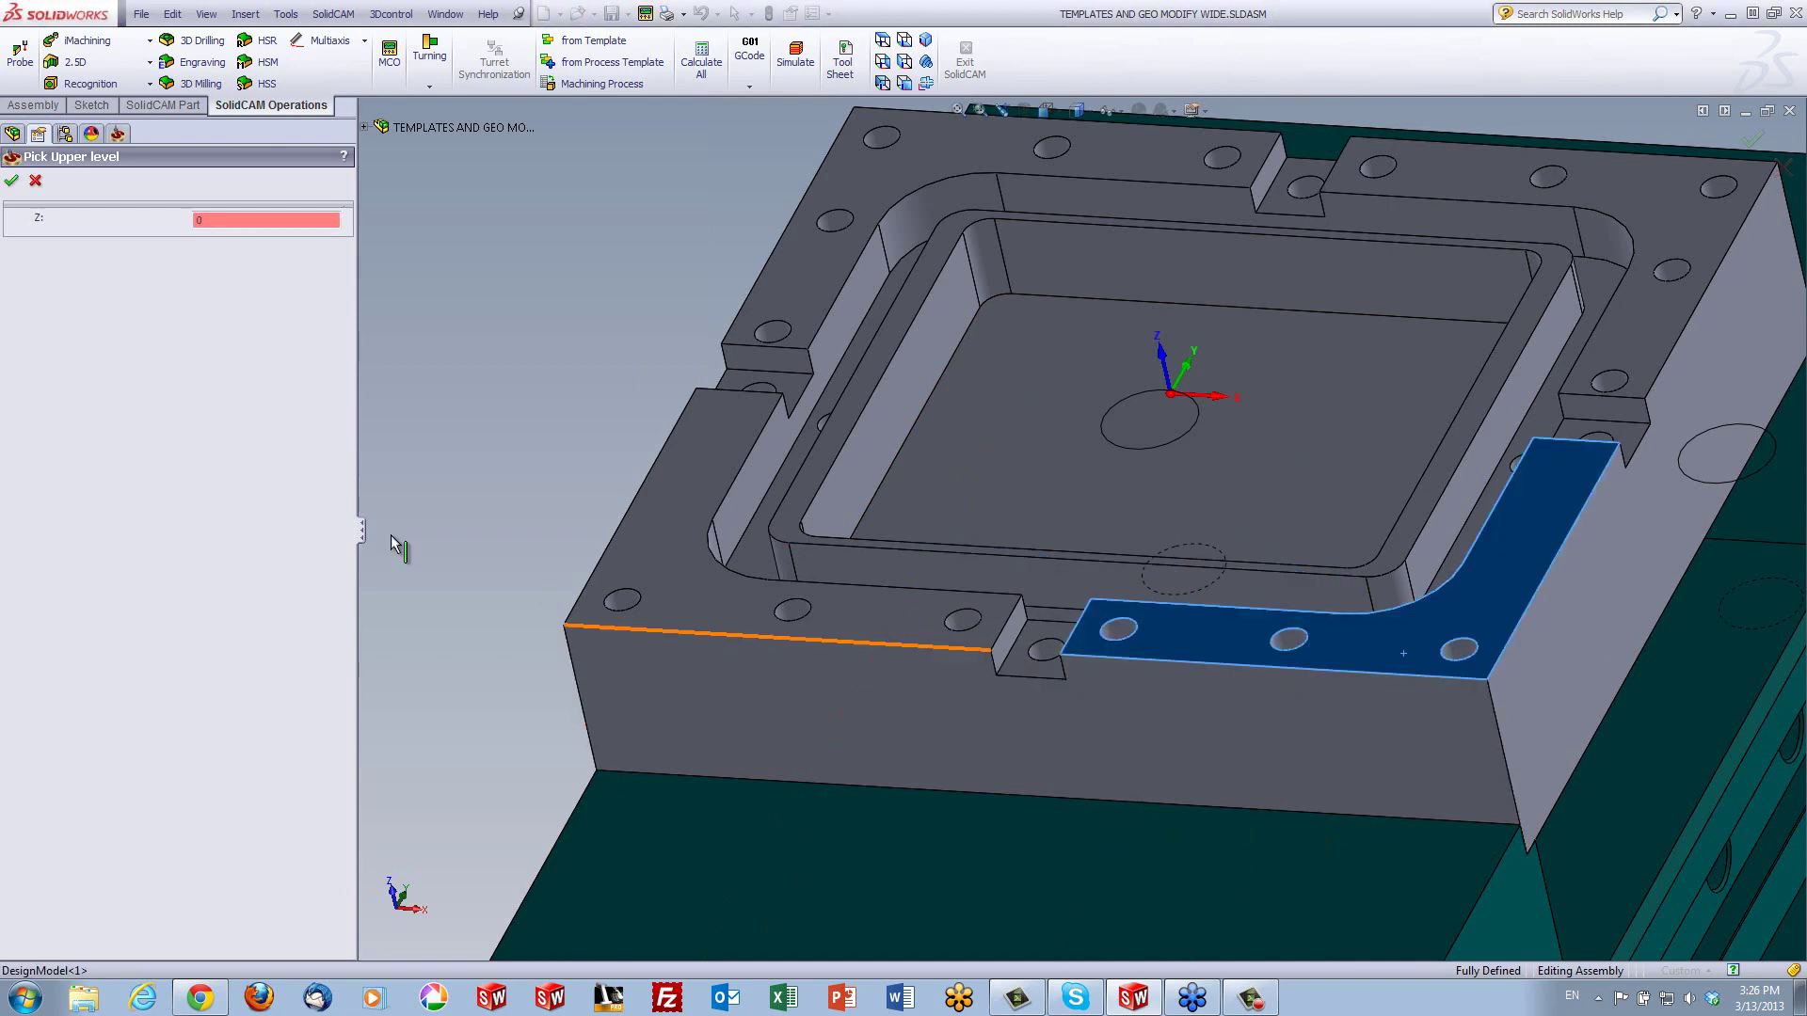
{"action": "left_click", "coordinate": [12, 180]}
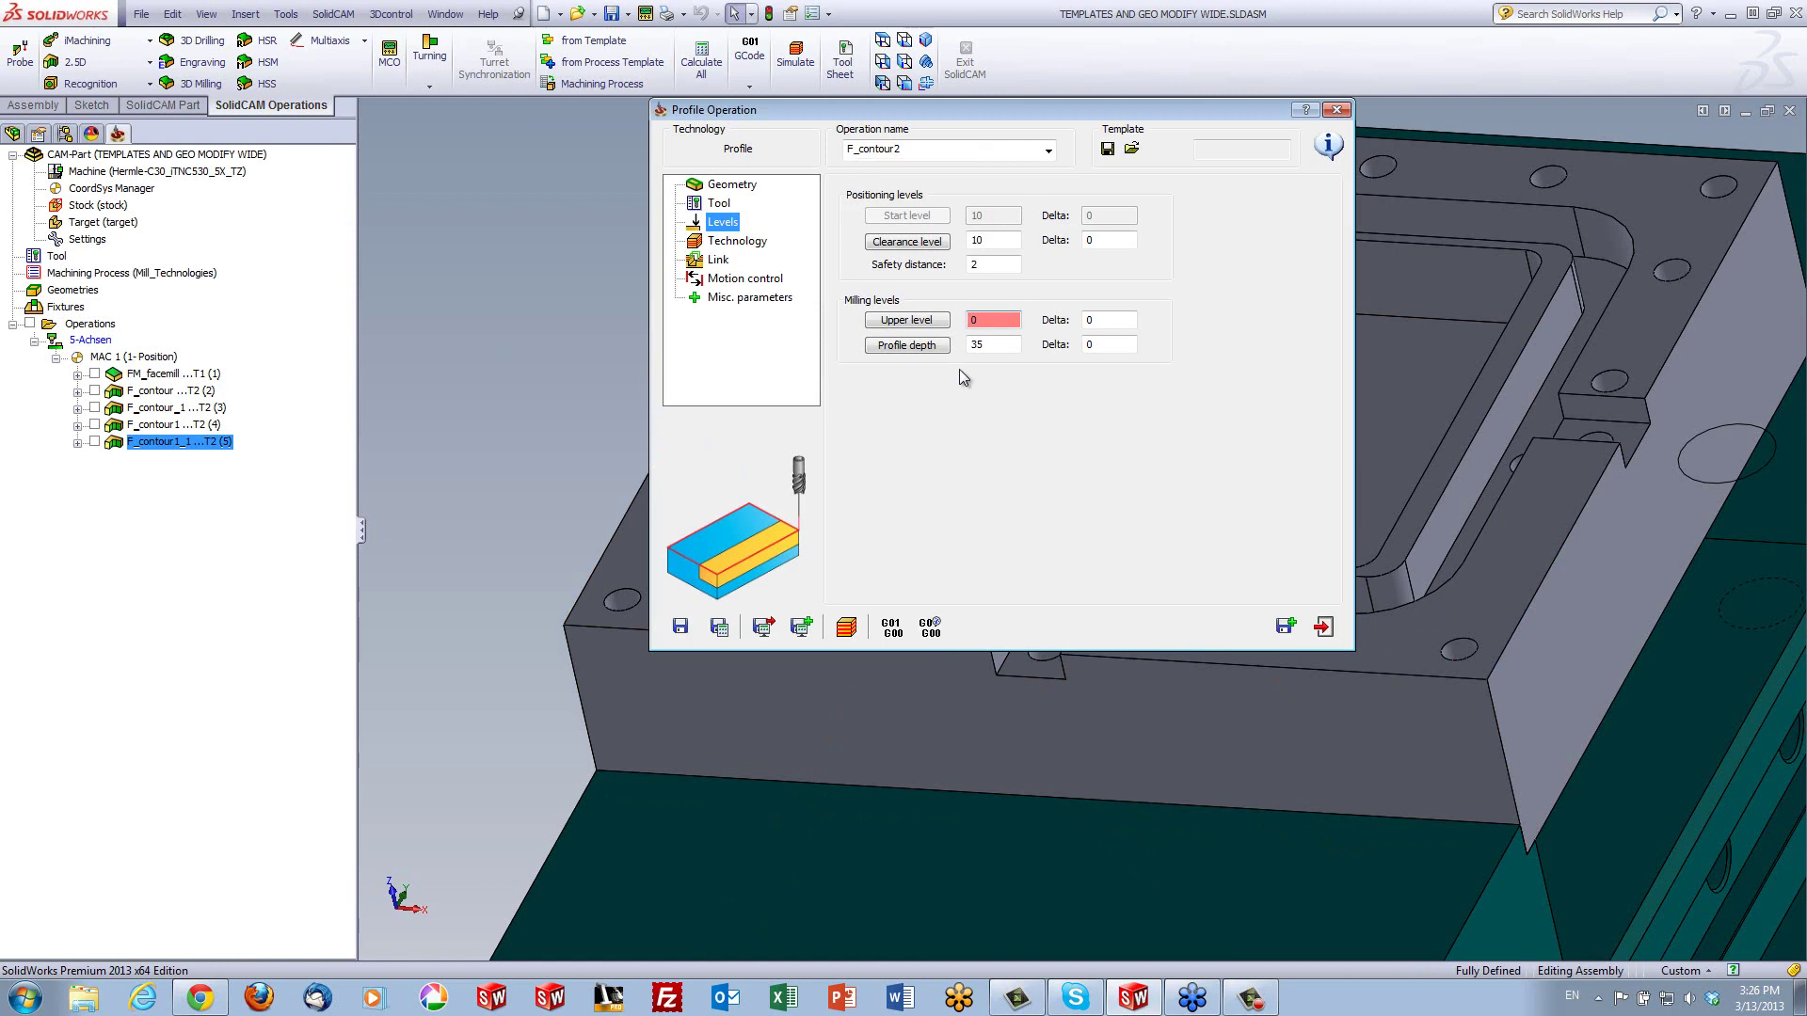
{"action": "key", "text": "Tab"}
Set the profile operation's rest material/chamfer option to Chamfer and turn off compensation
{"action": "left_click", "coordinate": [737, 241]}
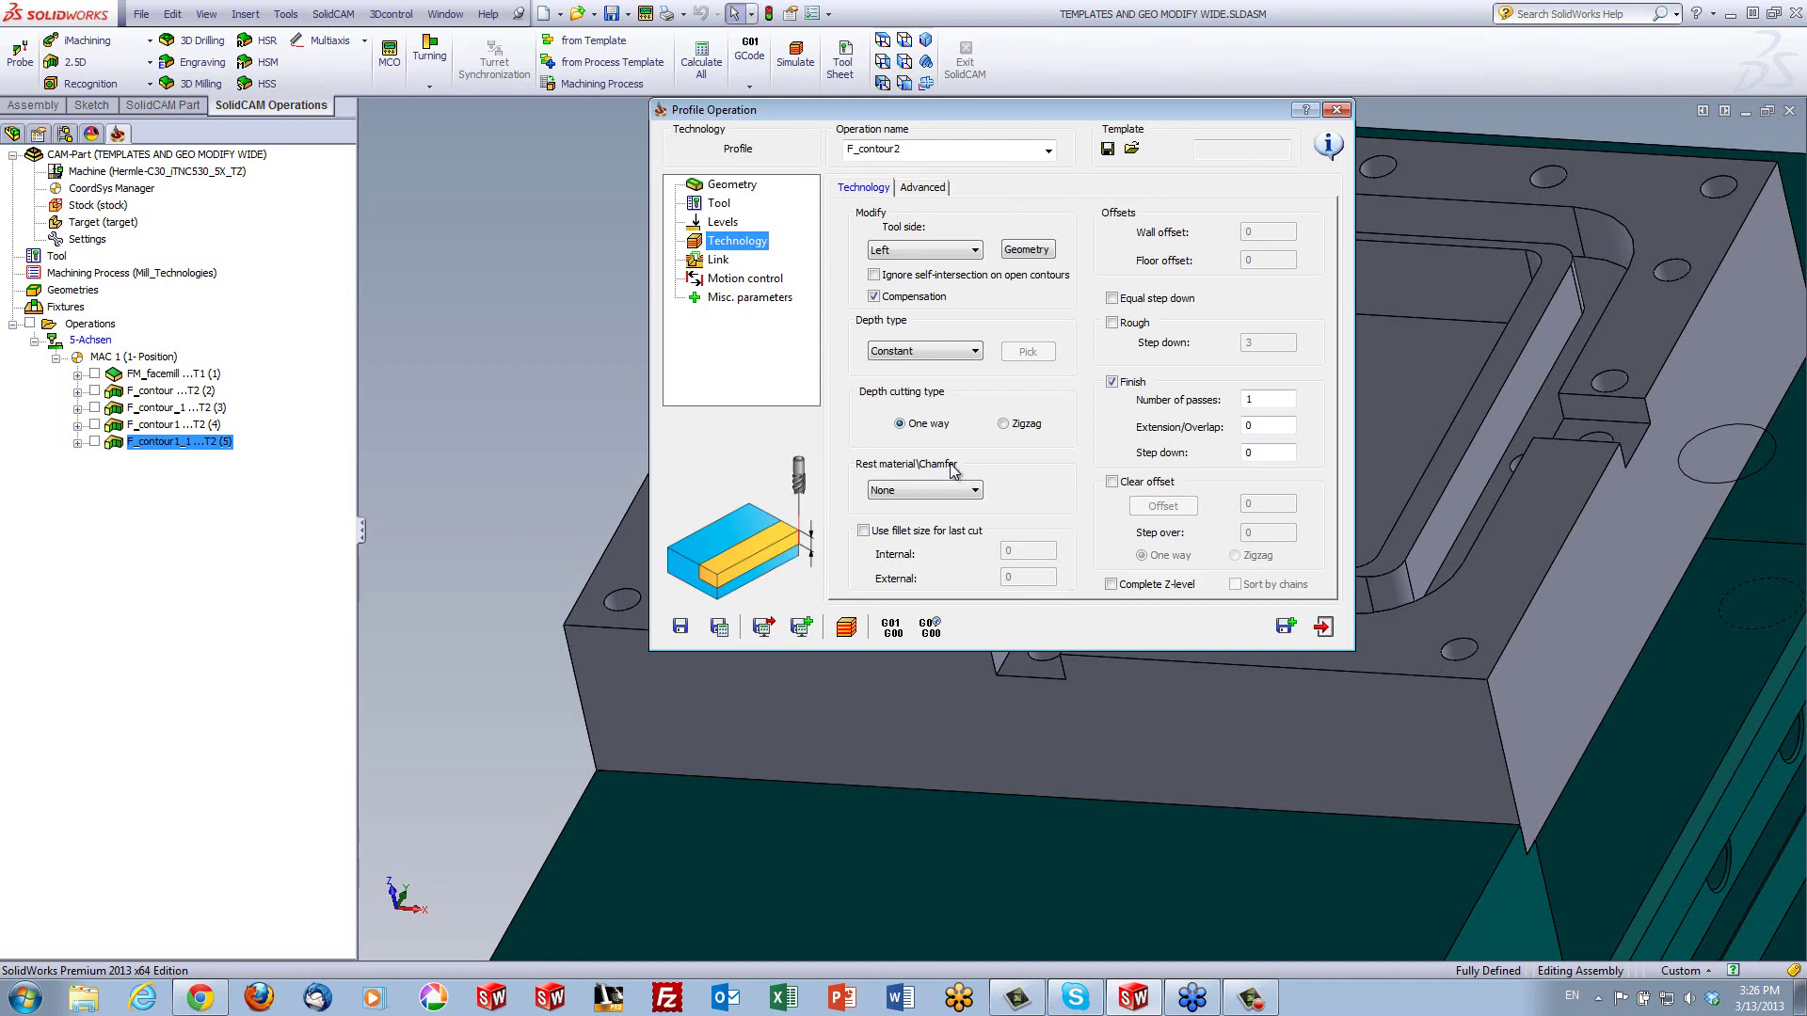
{"action": "left_click", "coordinate": [927, 490]}
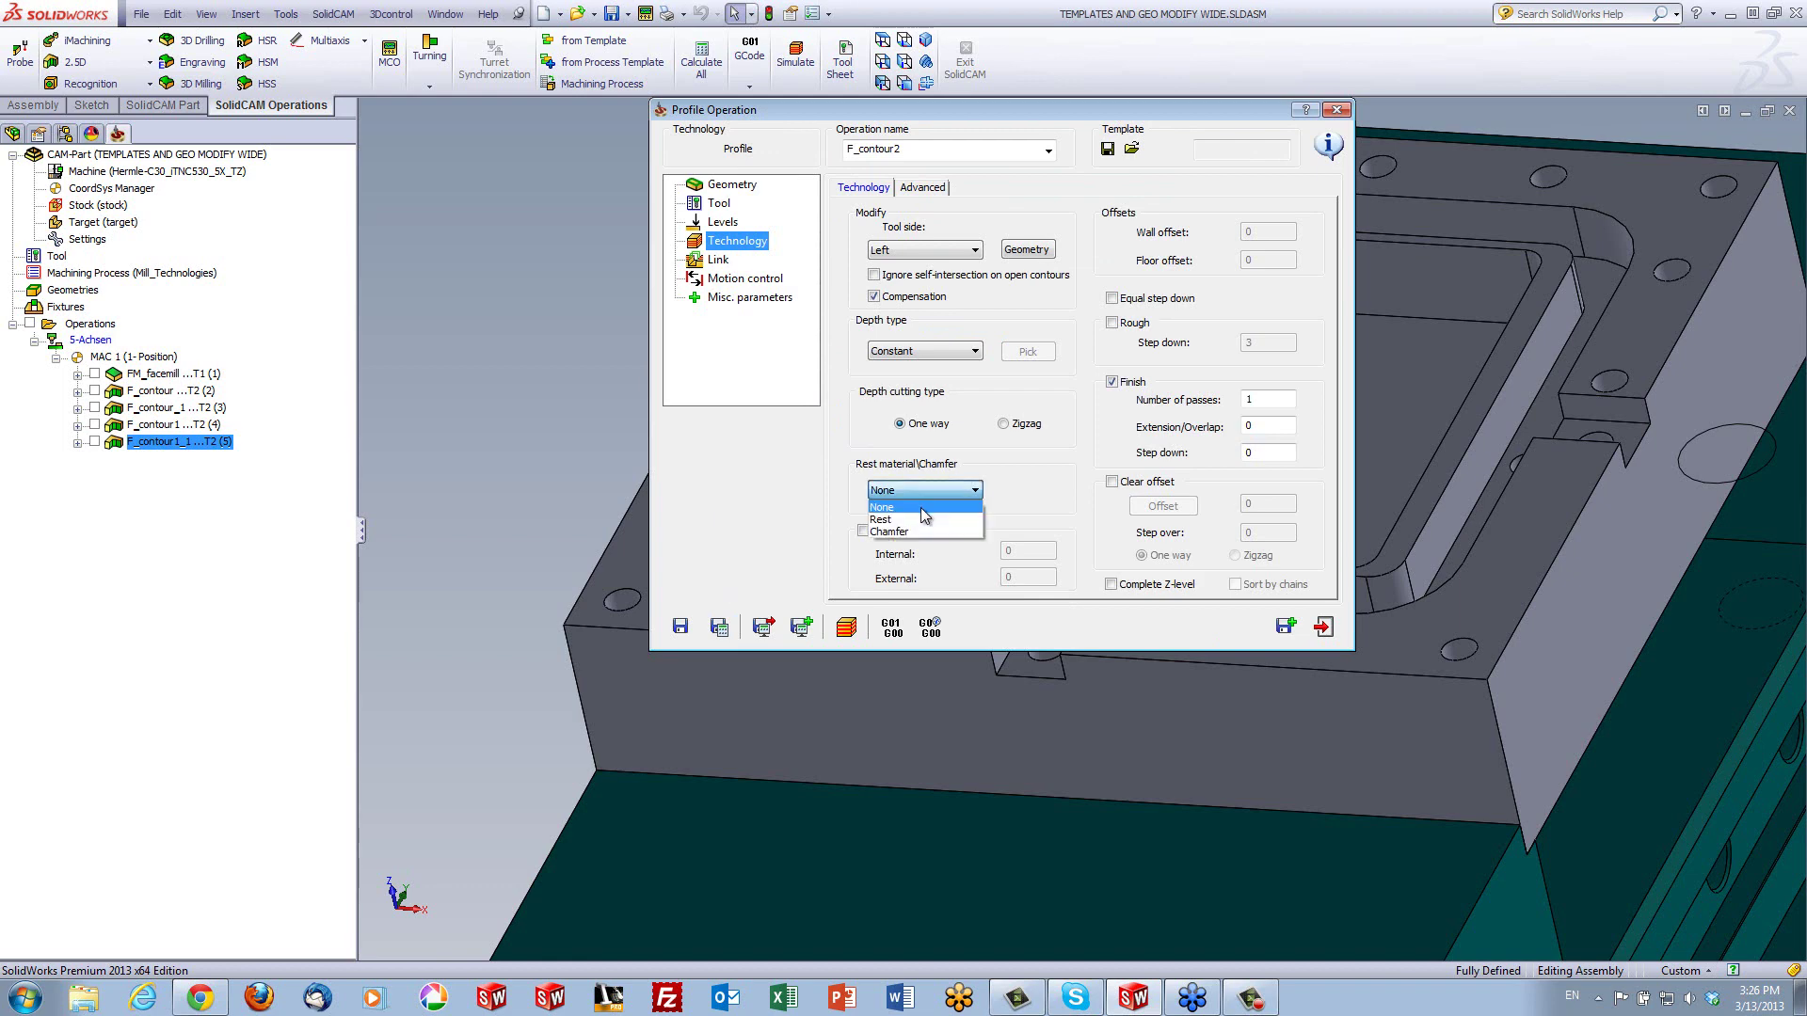
{"action": "left_click", "coordinate": [901, 532]}
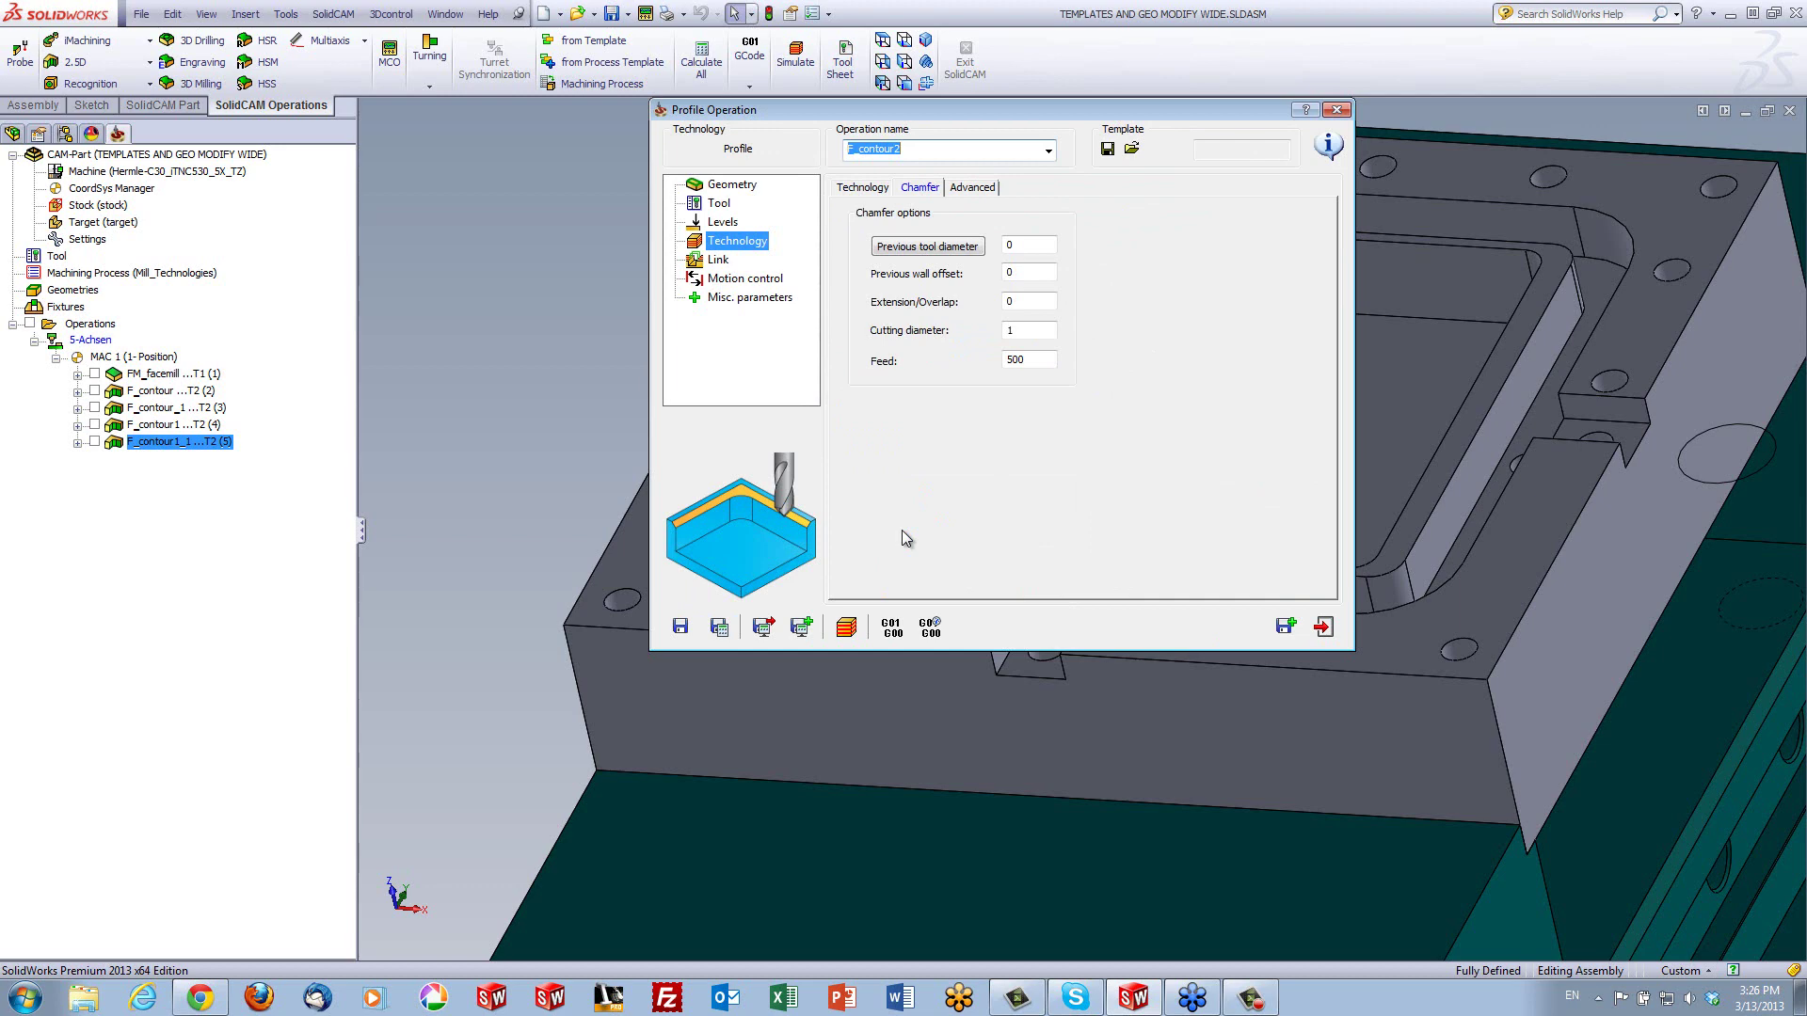
{"action": "left_click", "coordinate": [1031, 329]}
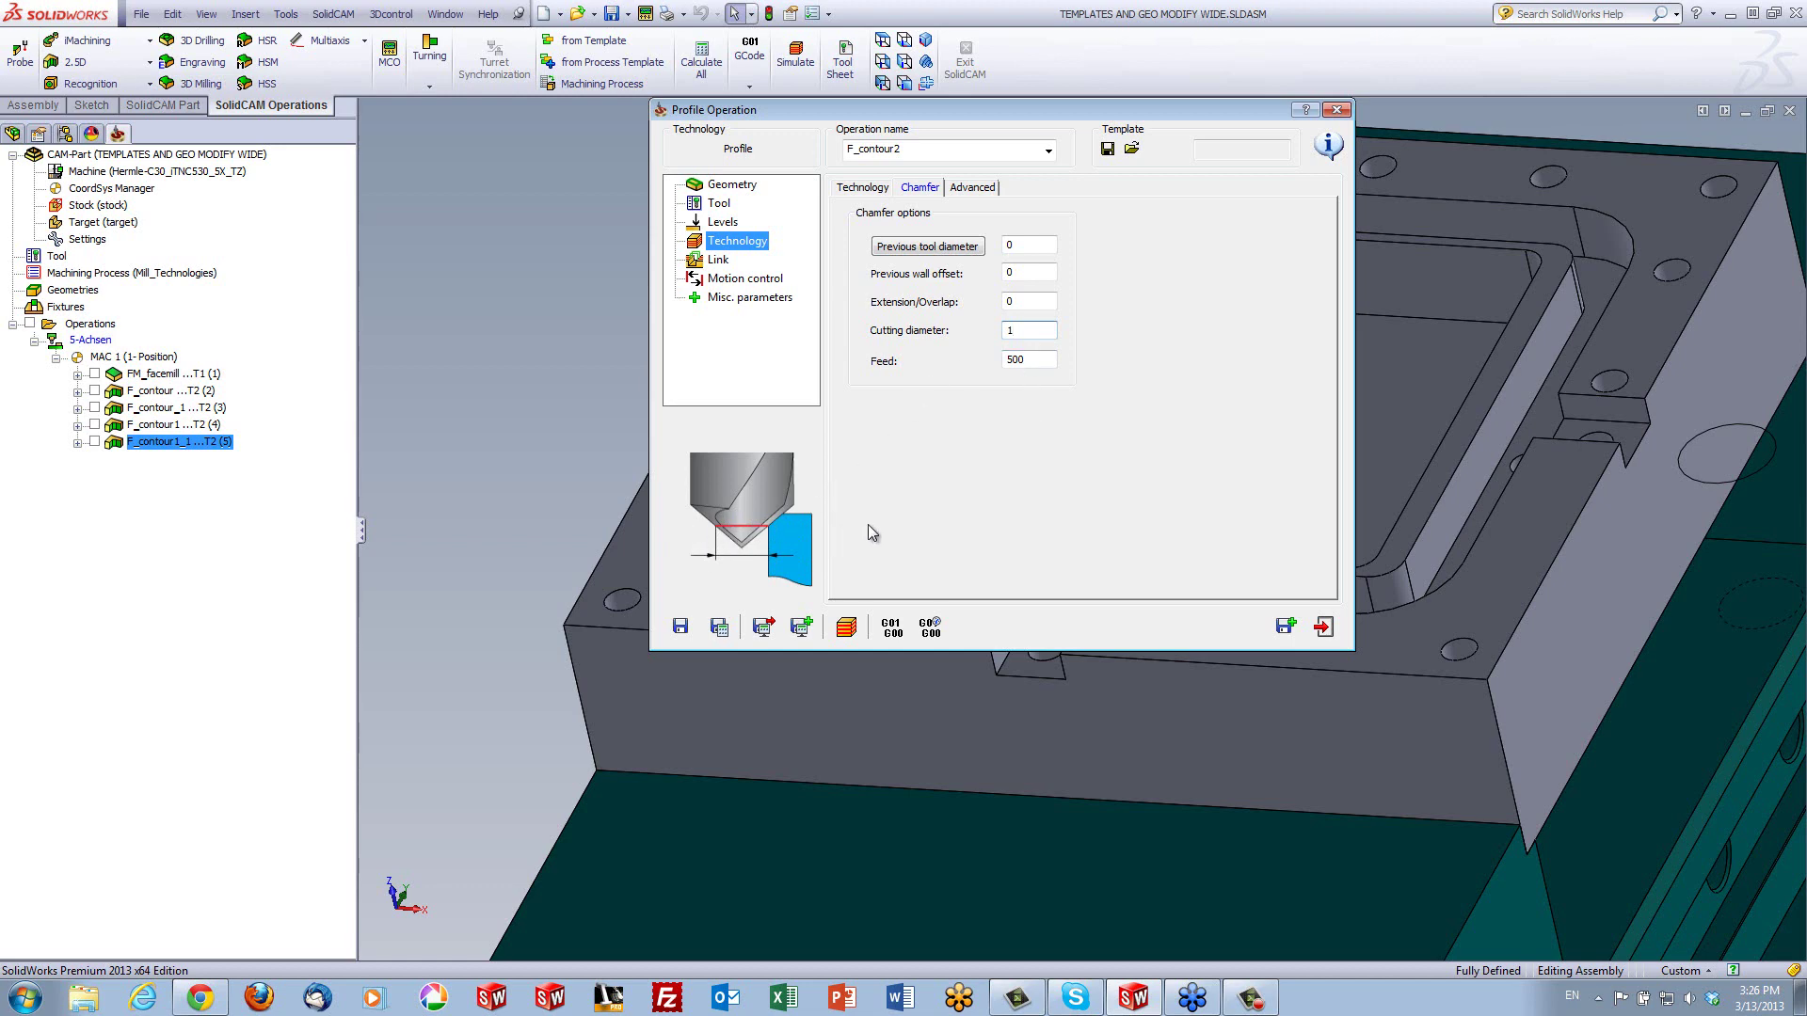
{"action": "left_click", "coordinate": [872, 189]}
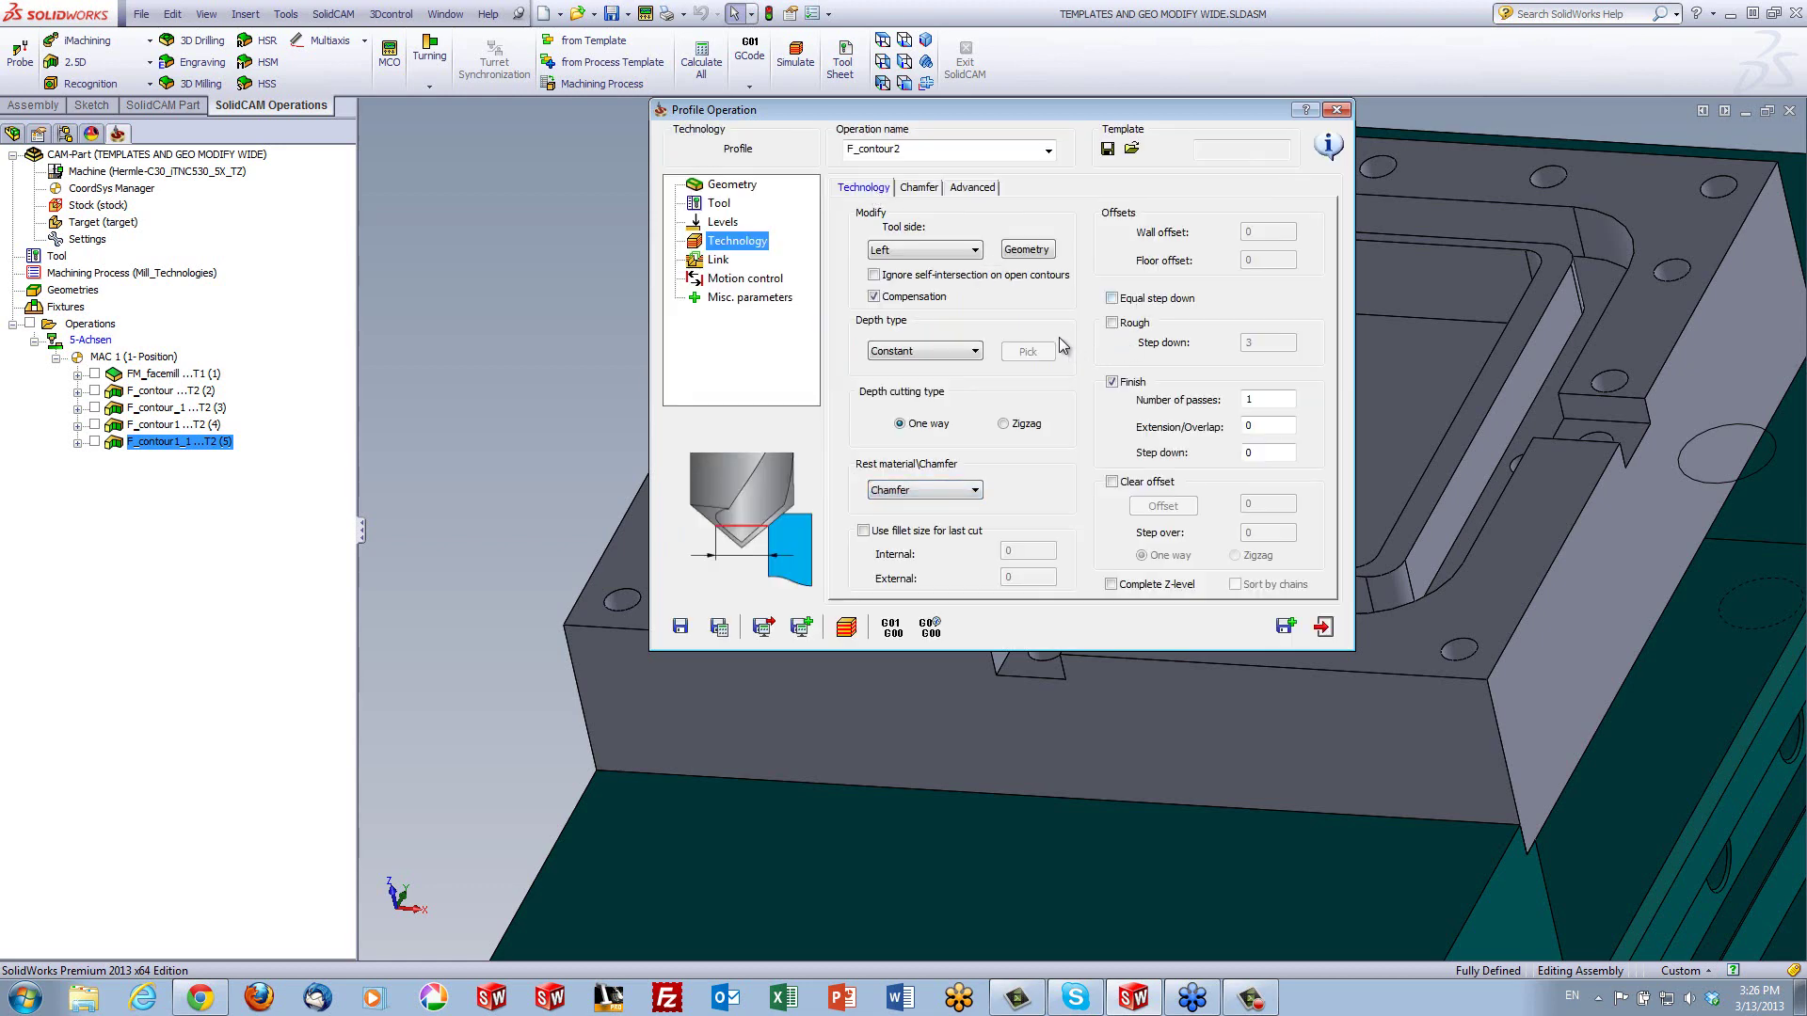
{"action": "left_click", "coordinate": [874, 297]}
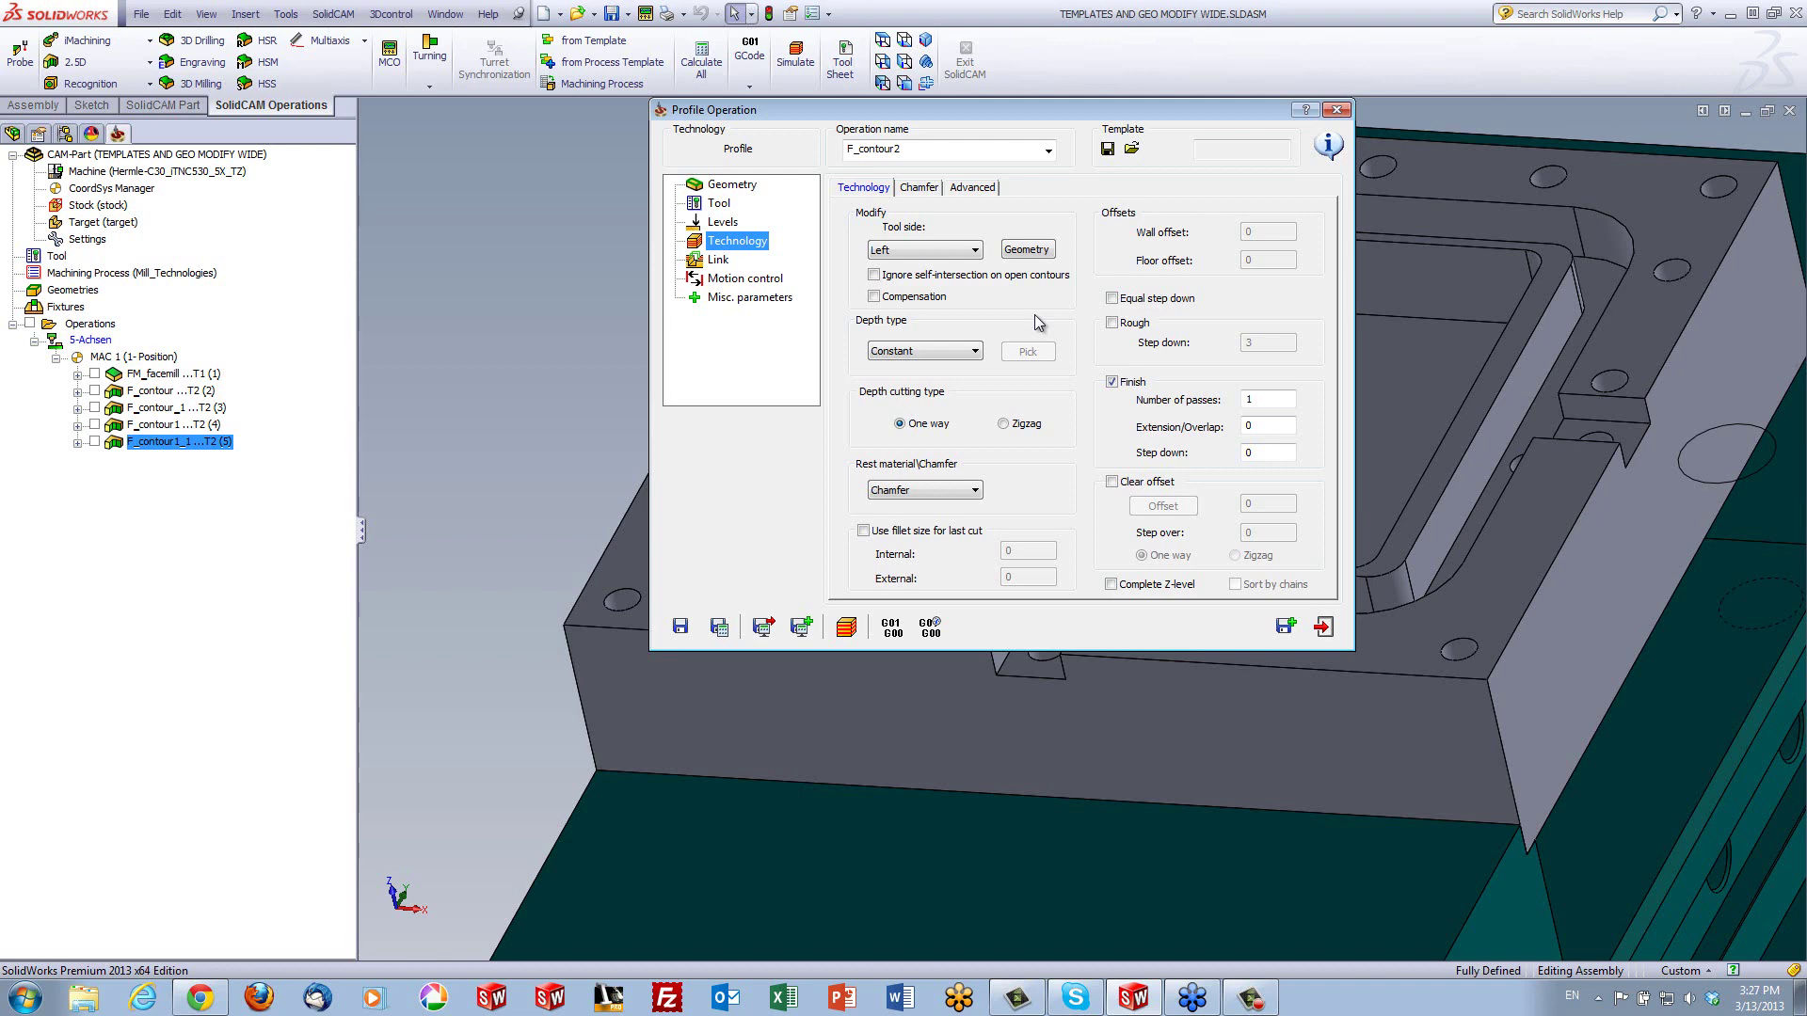
Use an Arc lead-in with lead-out same as lead-in, then save and calculate the operation
{"action": "left_click", "coordinate": [720, 260]}
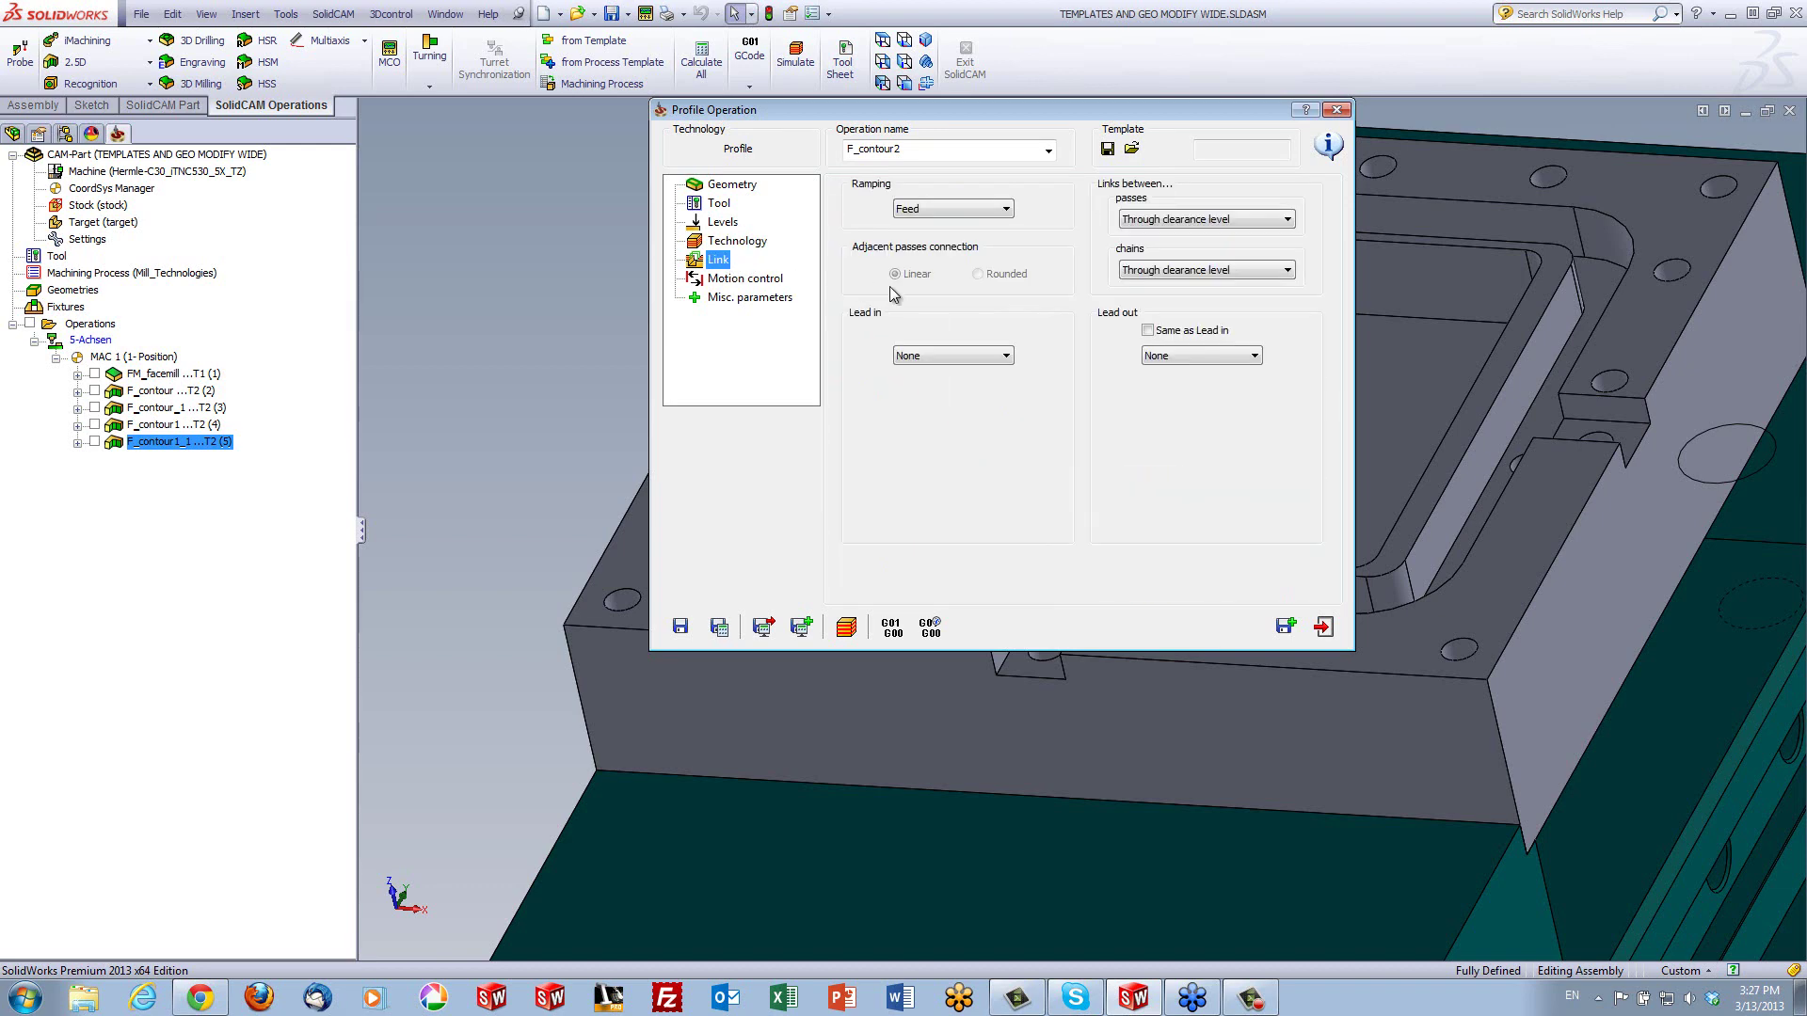
{"action": "left_click", "coordinate": [954, 356]}
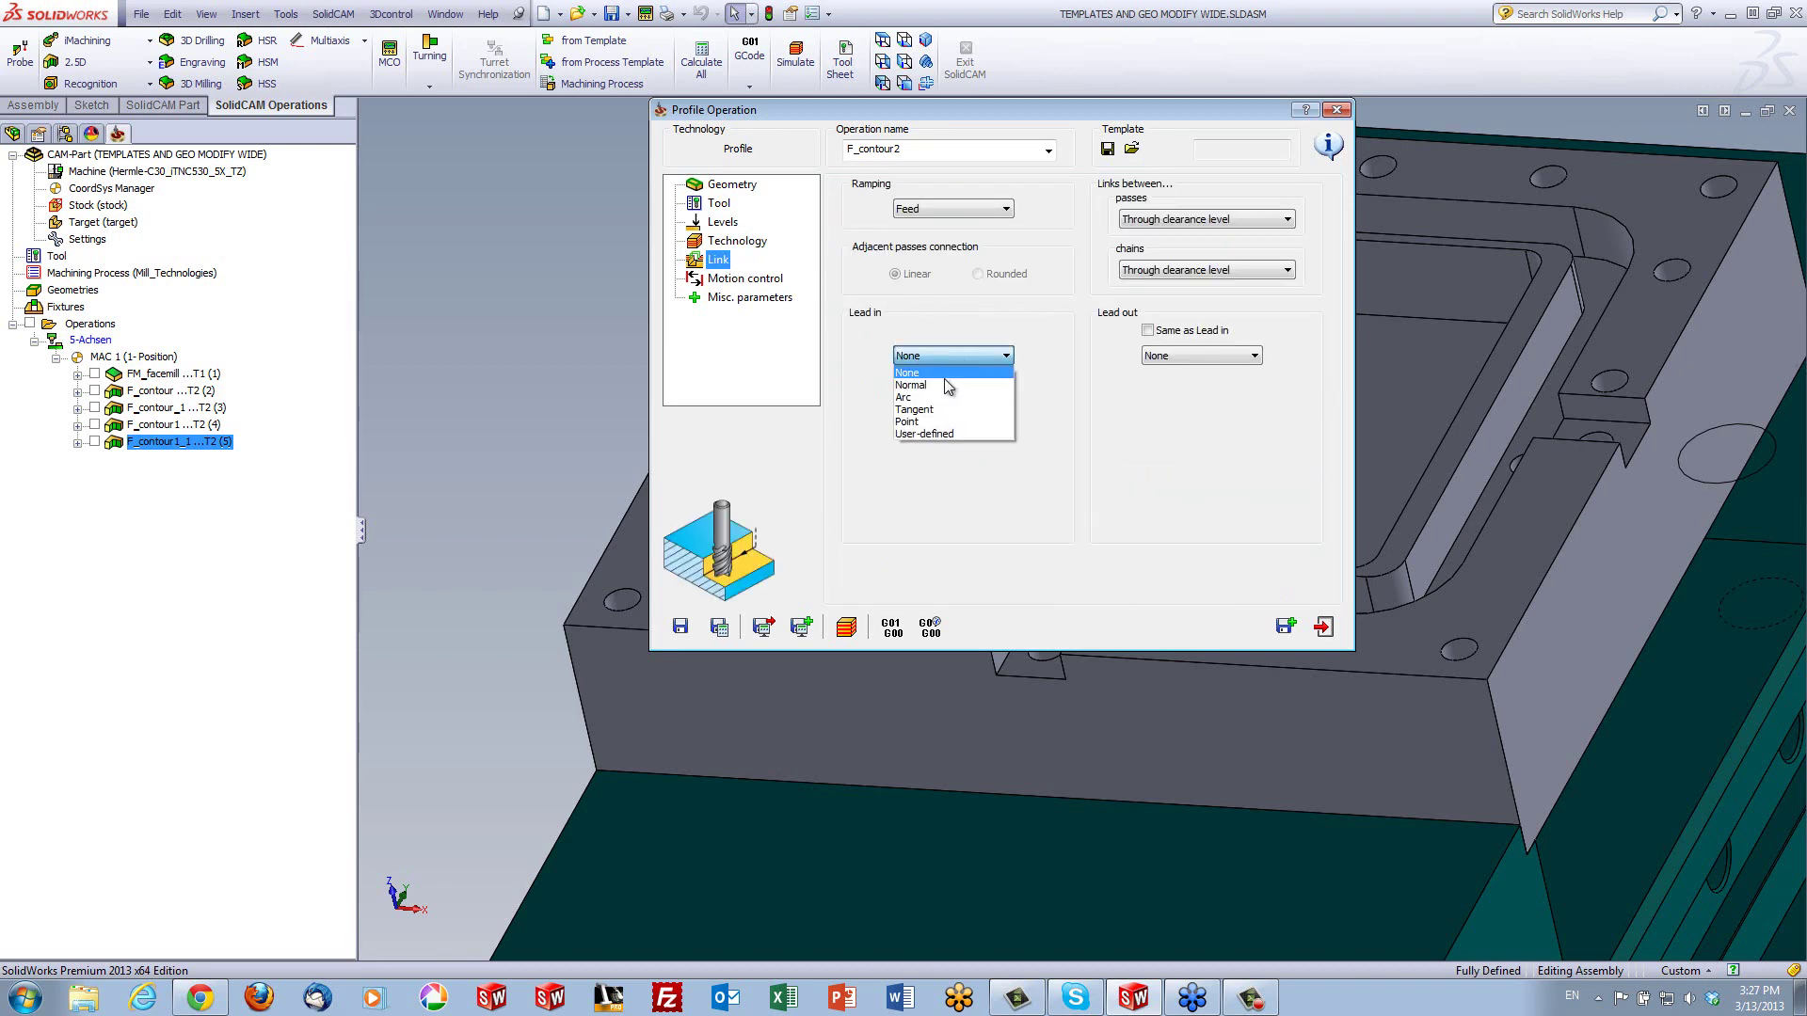
{"action": "left_click", "coordinate": [951, 386]}
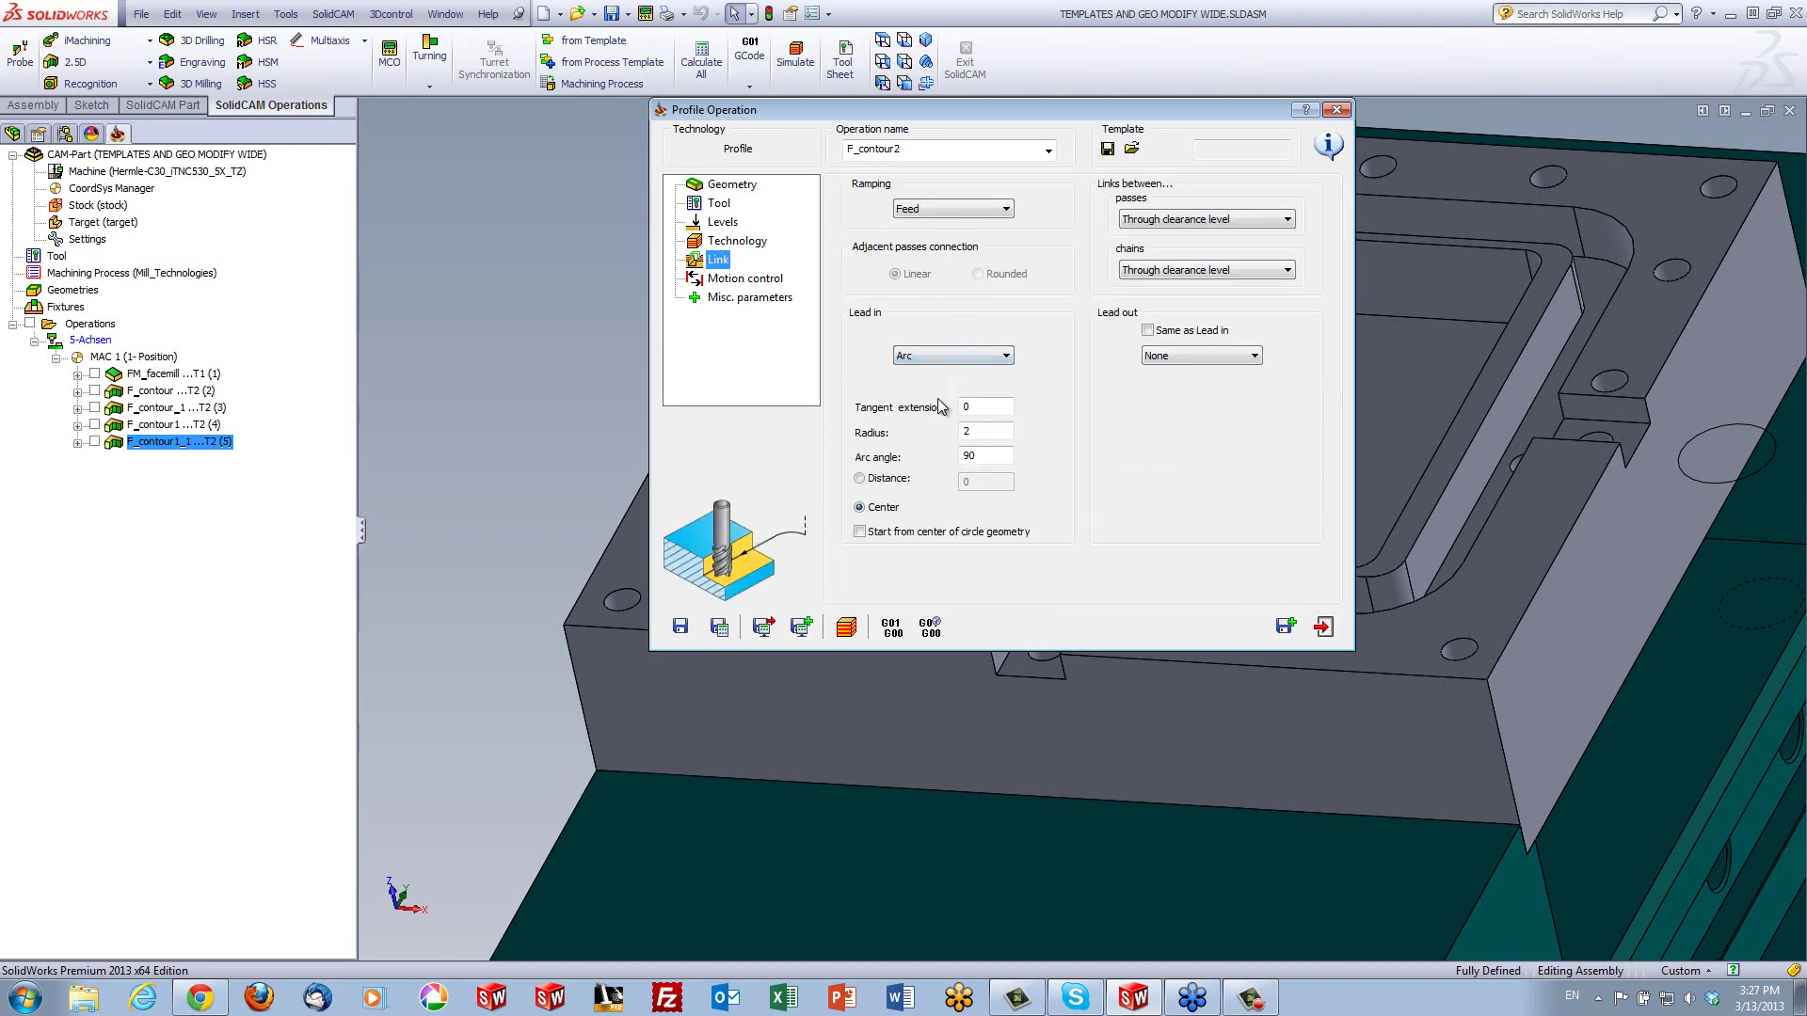
{"action": "left_click", "coordinate": [1147, 330]}
{"action": "left_click", "coordinate": [761, 627]}
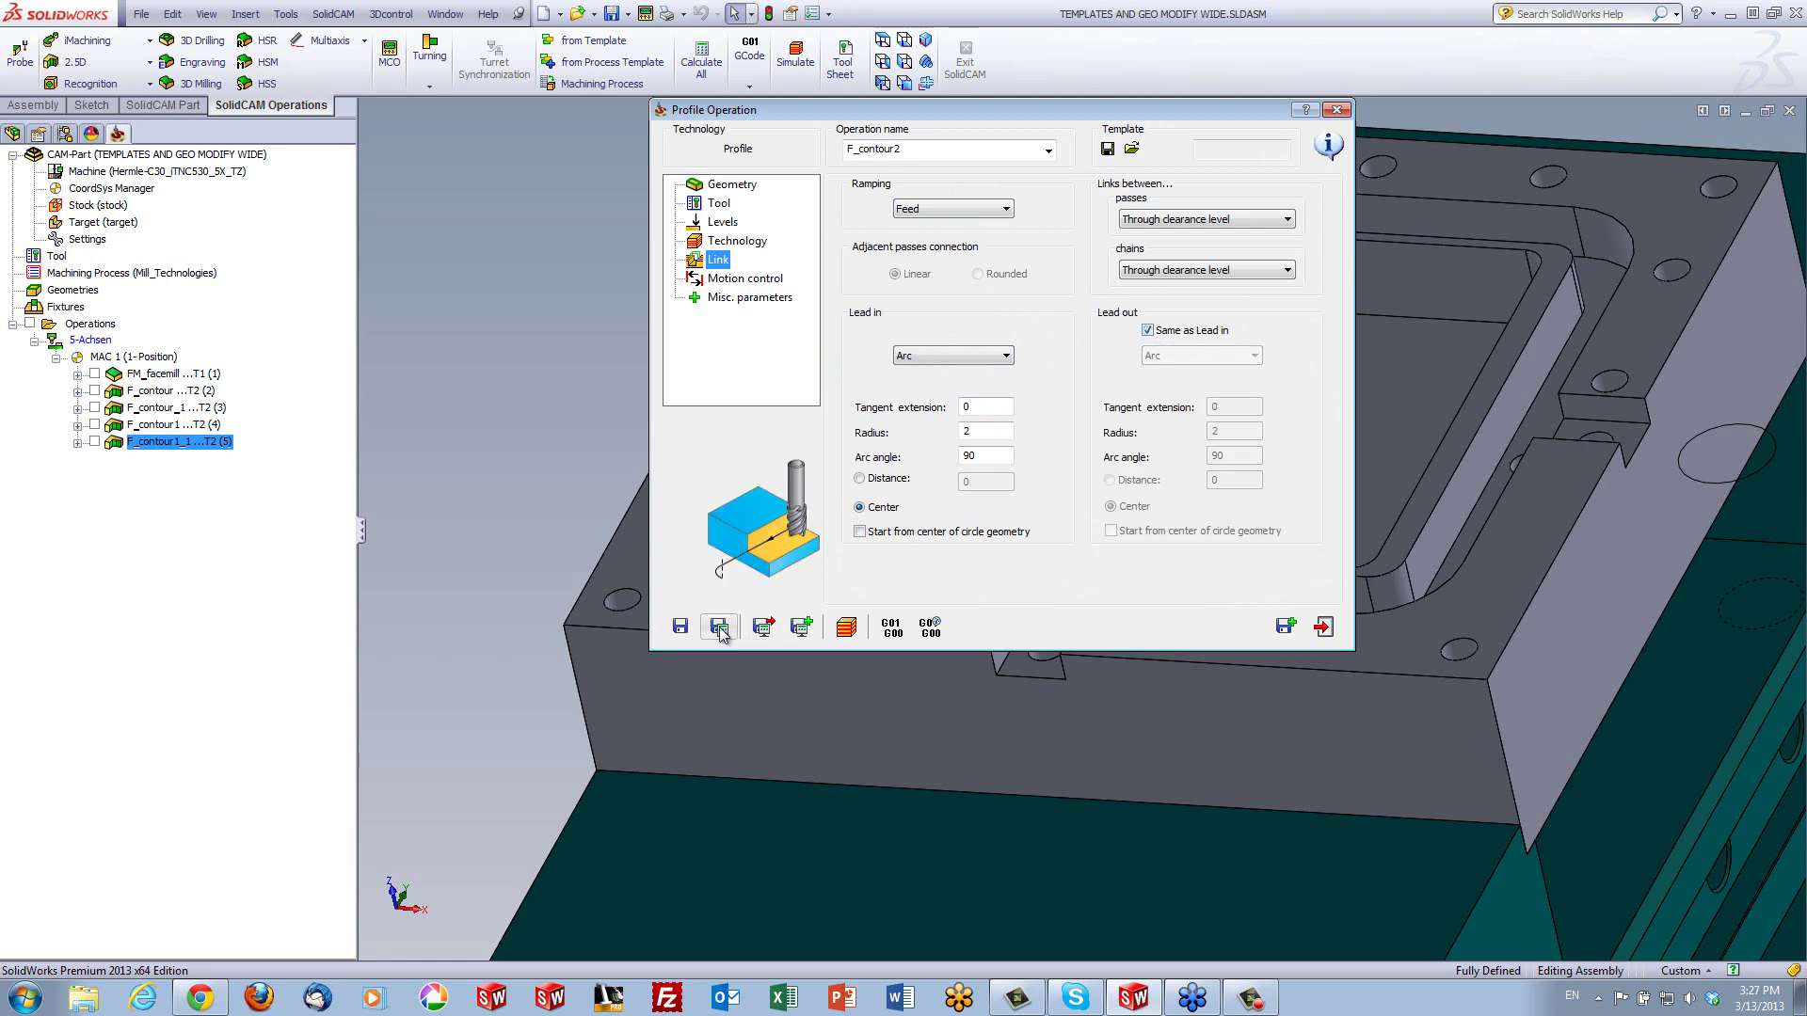
Simulate the first chamfering moves of the operation in SolidVerify, one step at a time
{"action": "left_click", "coordinate": [847, 626]}
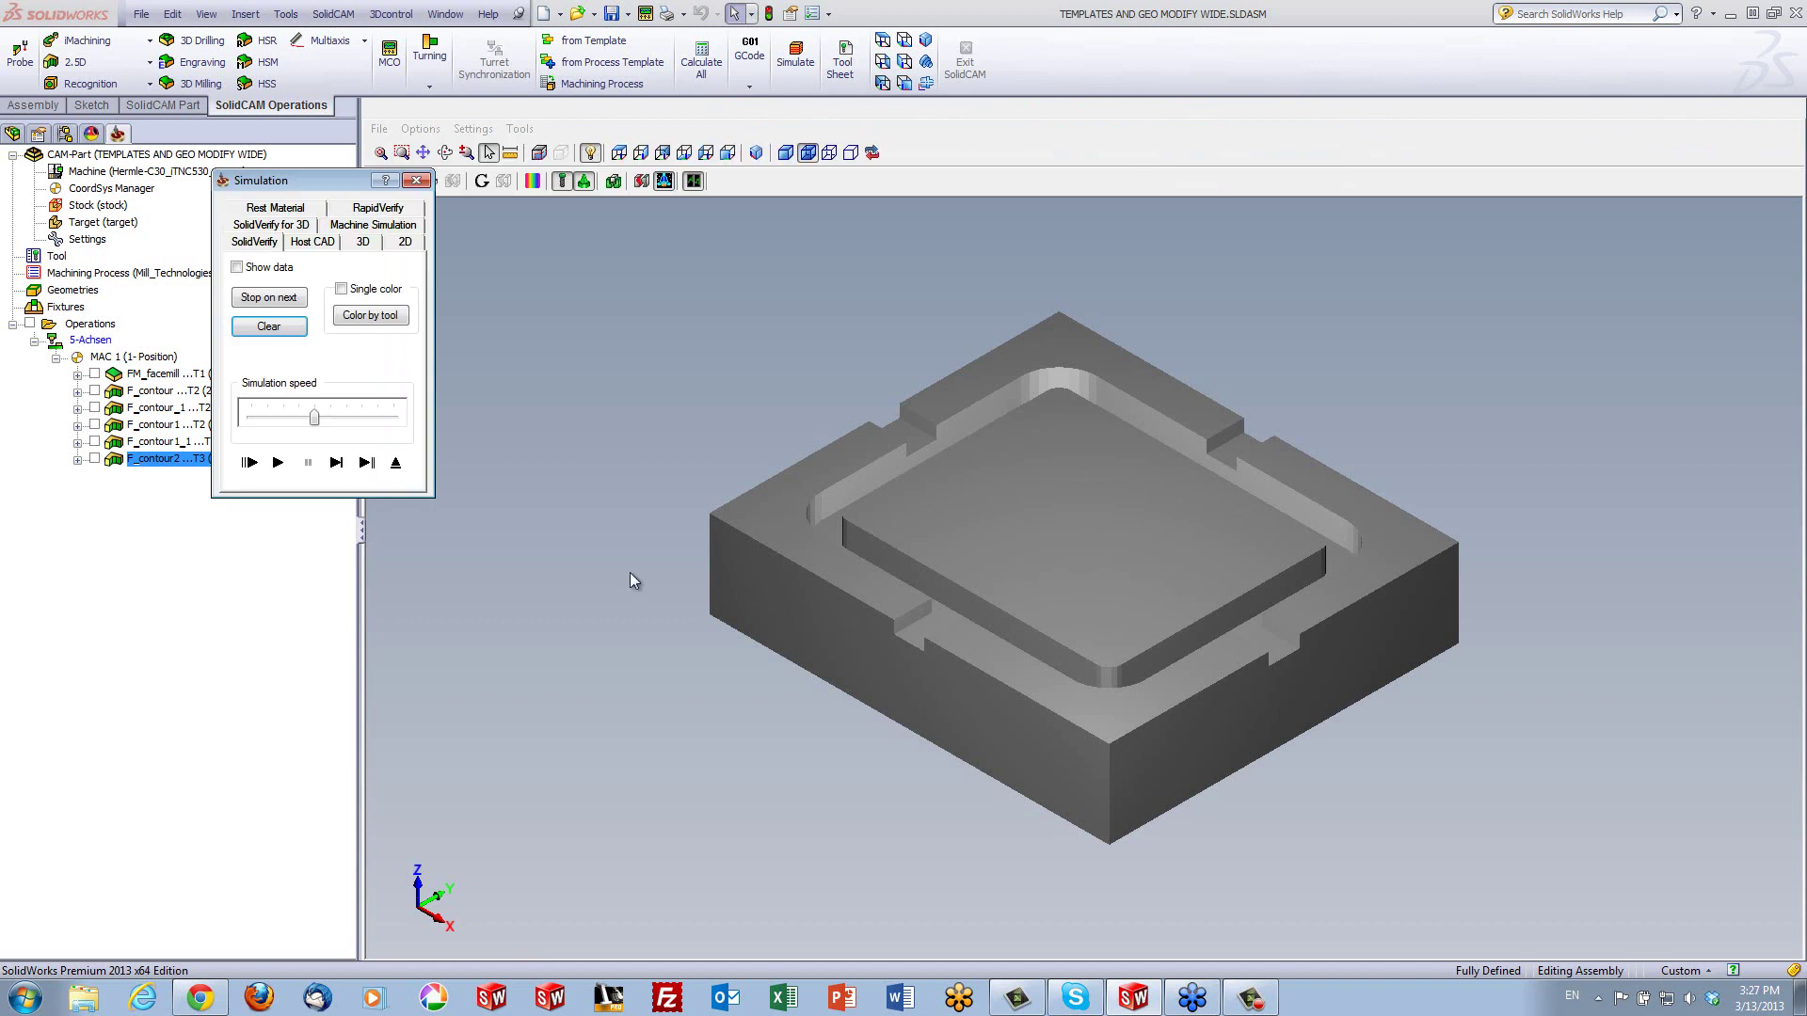
{"action": "left_click", "coordinate": [336, 462]}
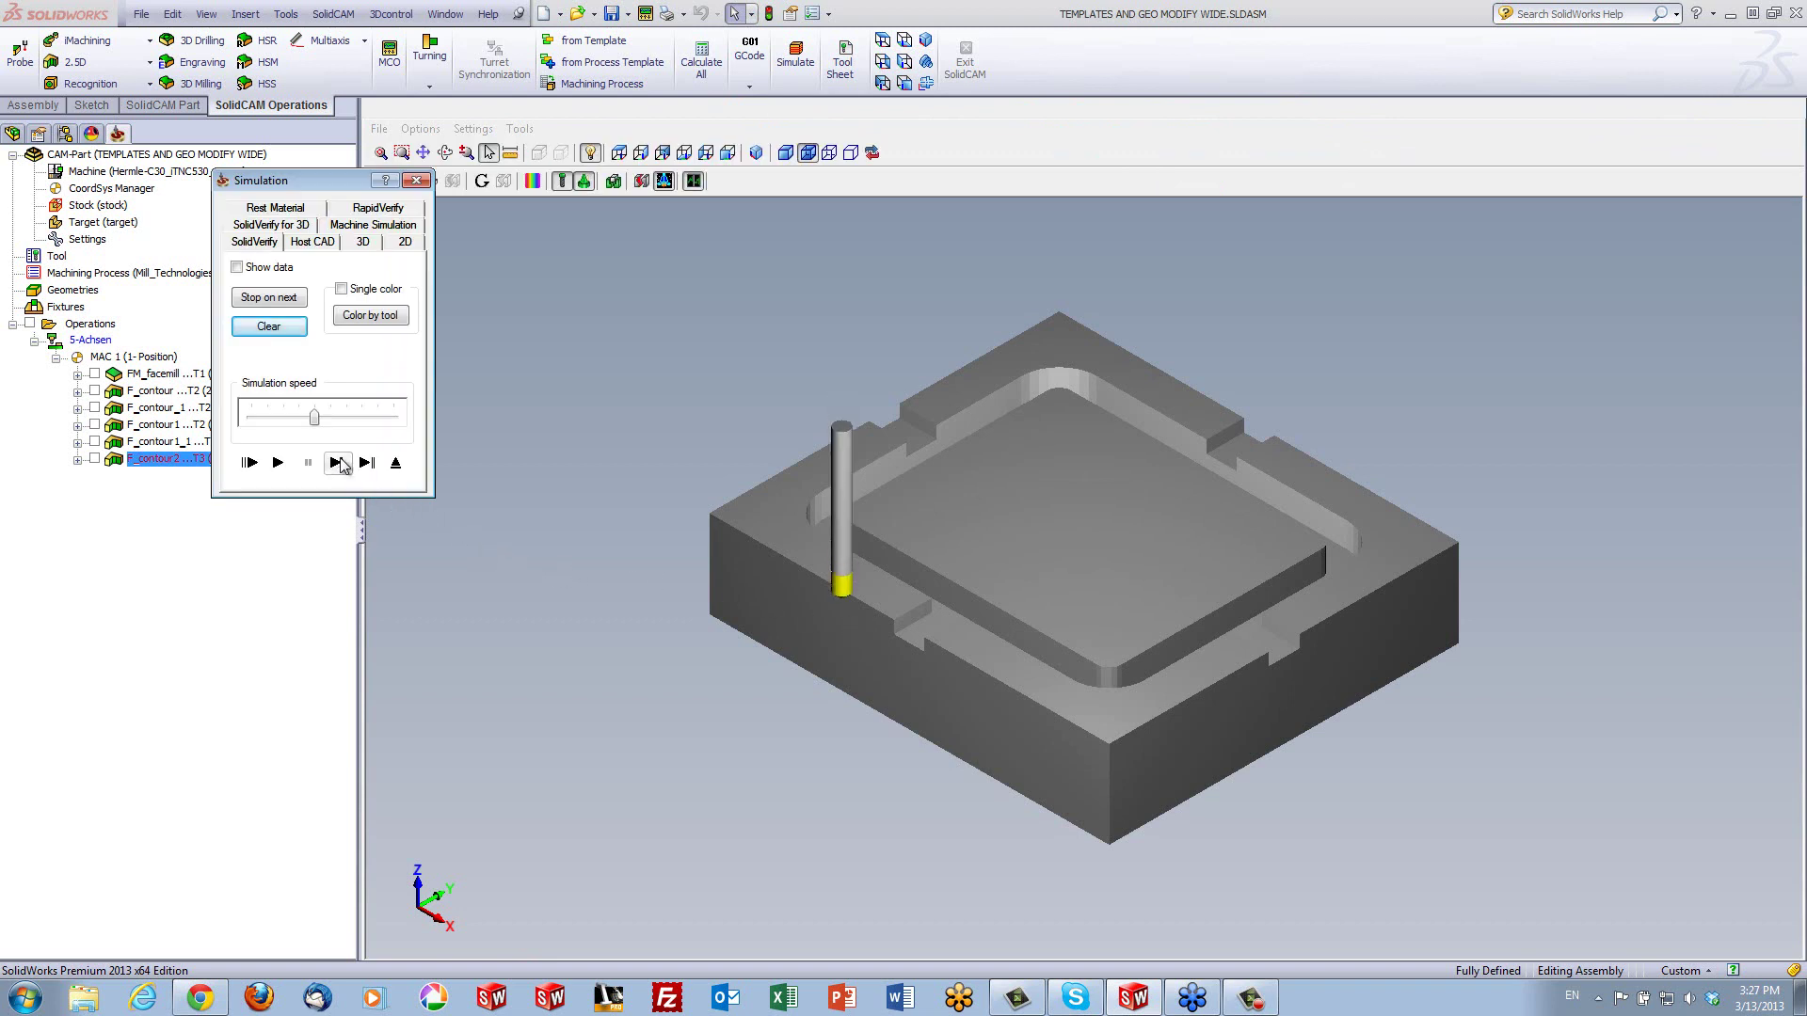
{"action": "left_click", "coordinate": [336, 463]}
{"action": "left_click", "coordinate": [339, 463]}
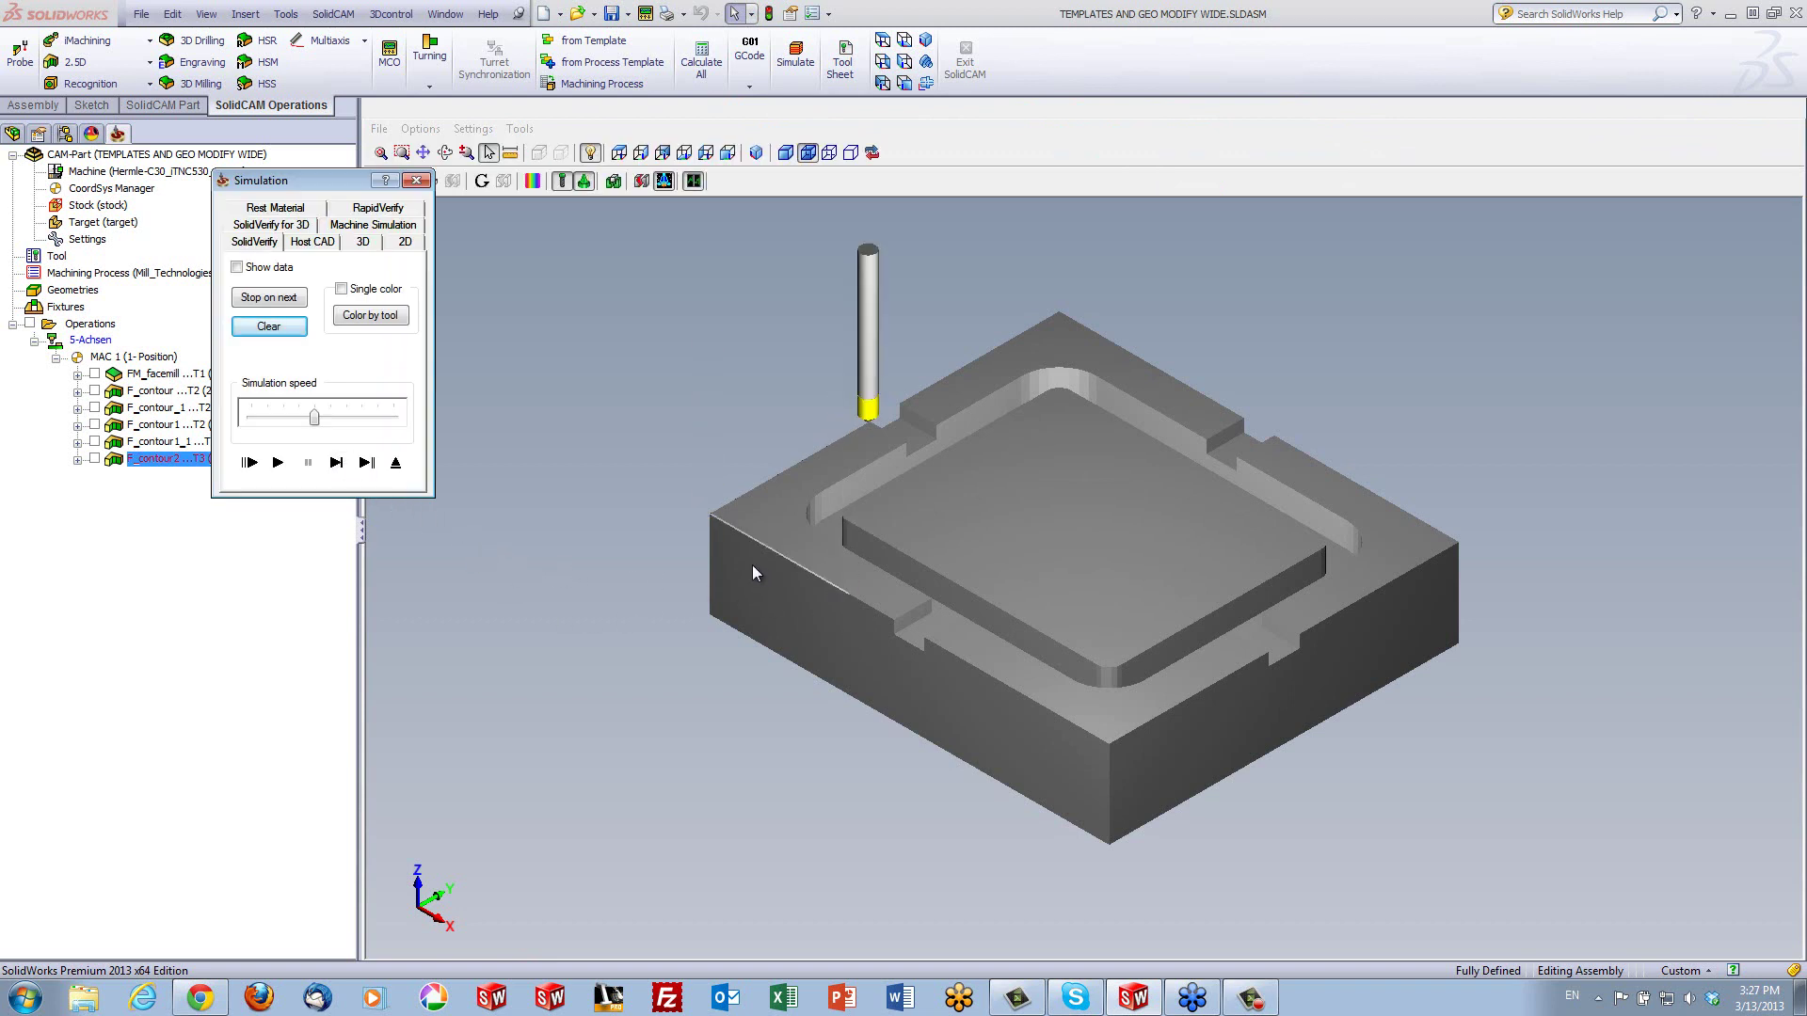
Examine the chamfer drill's tip against the plate's top edge up close and in front view
{"action": "left_click", "coordinate": [637, 490]}
{"action": "scroll", "coordinate": [732, 590], "scroll_direction": "up", "scroll_amount": 3}
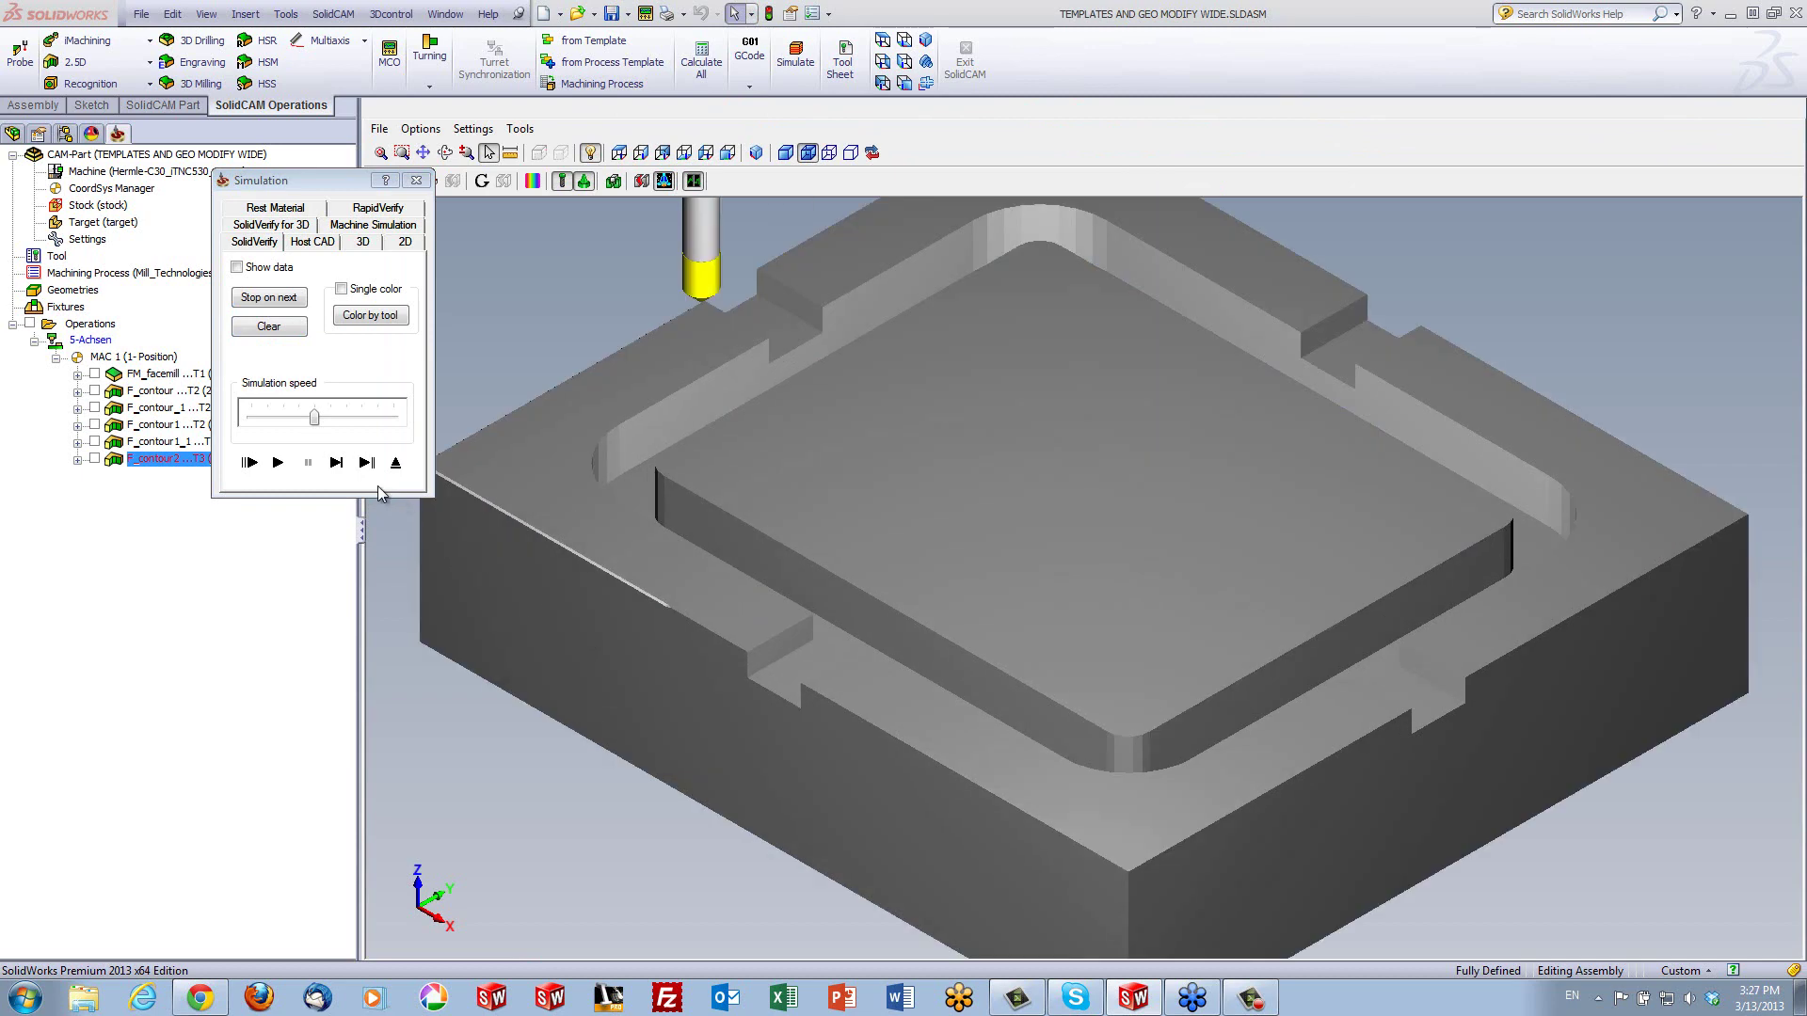
{"action": "middle_click_drag", "start_coordinate": [456, 422], "coordinate": [630, 353]}
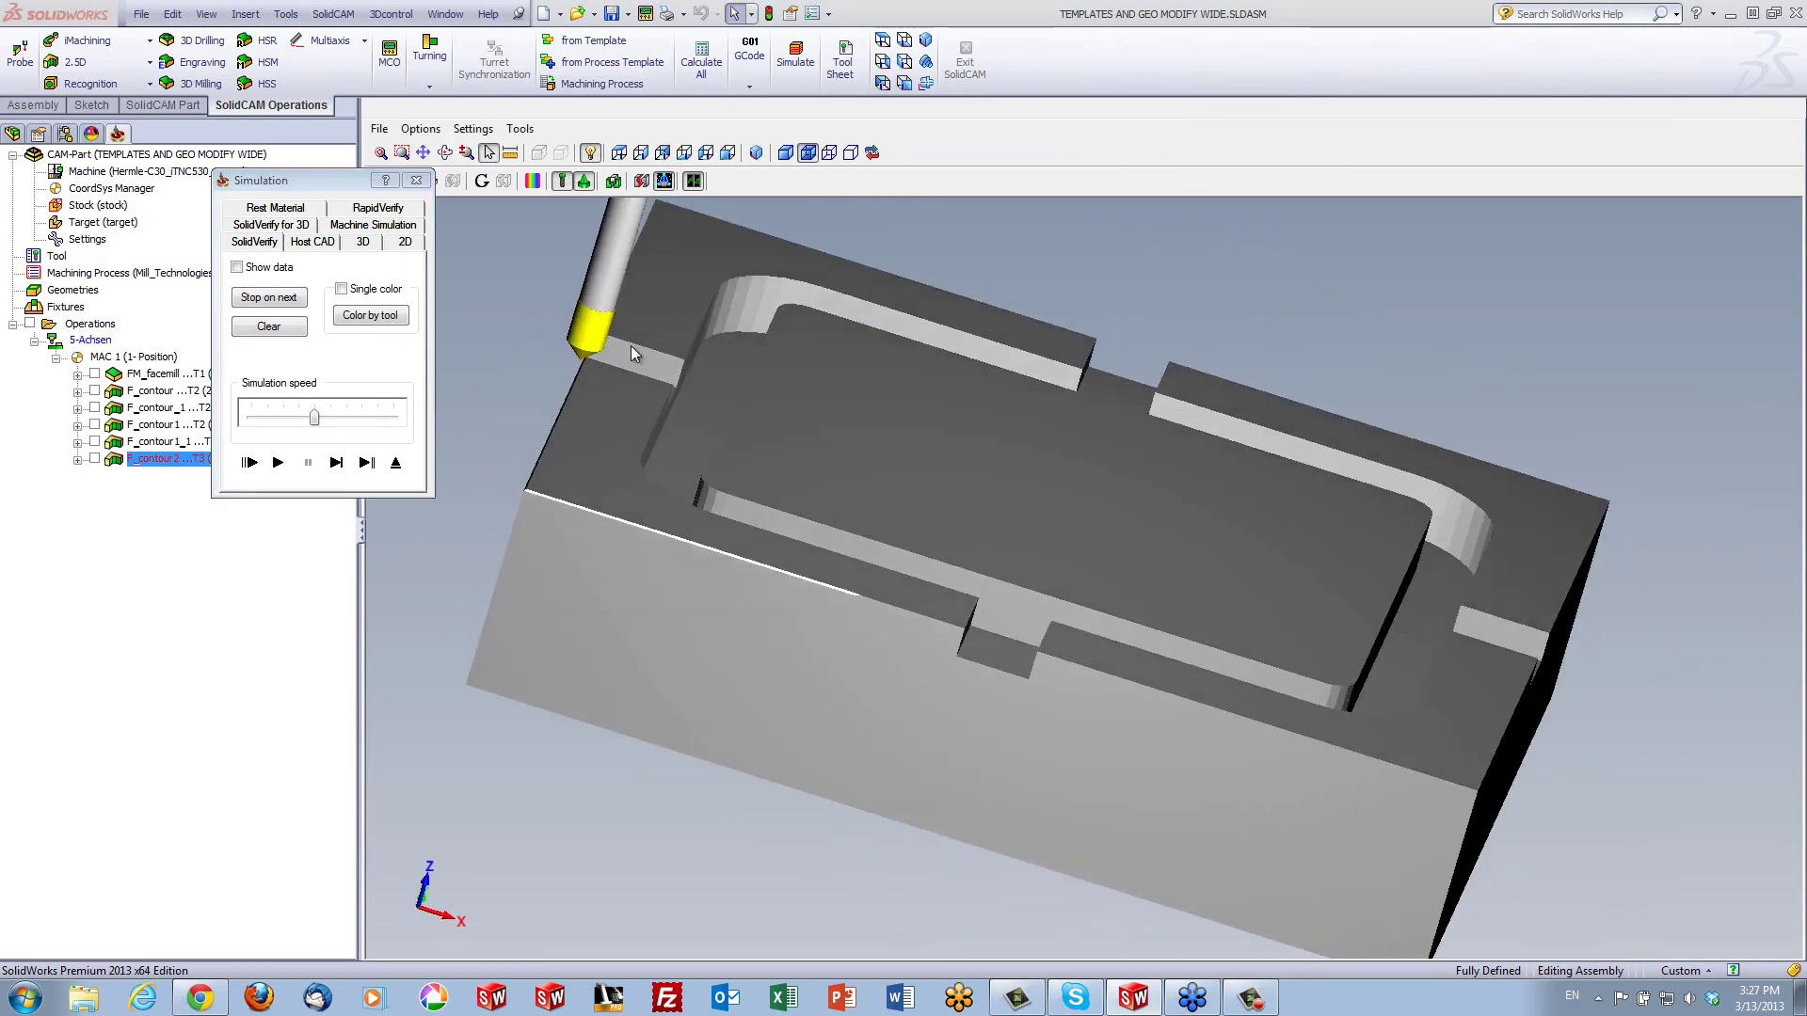
{"action": "left_click", "coordinate": [641, 153]}
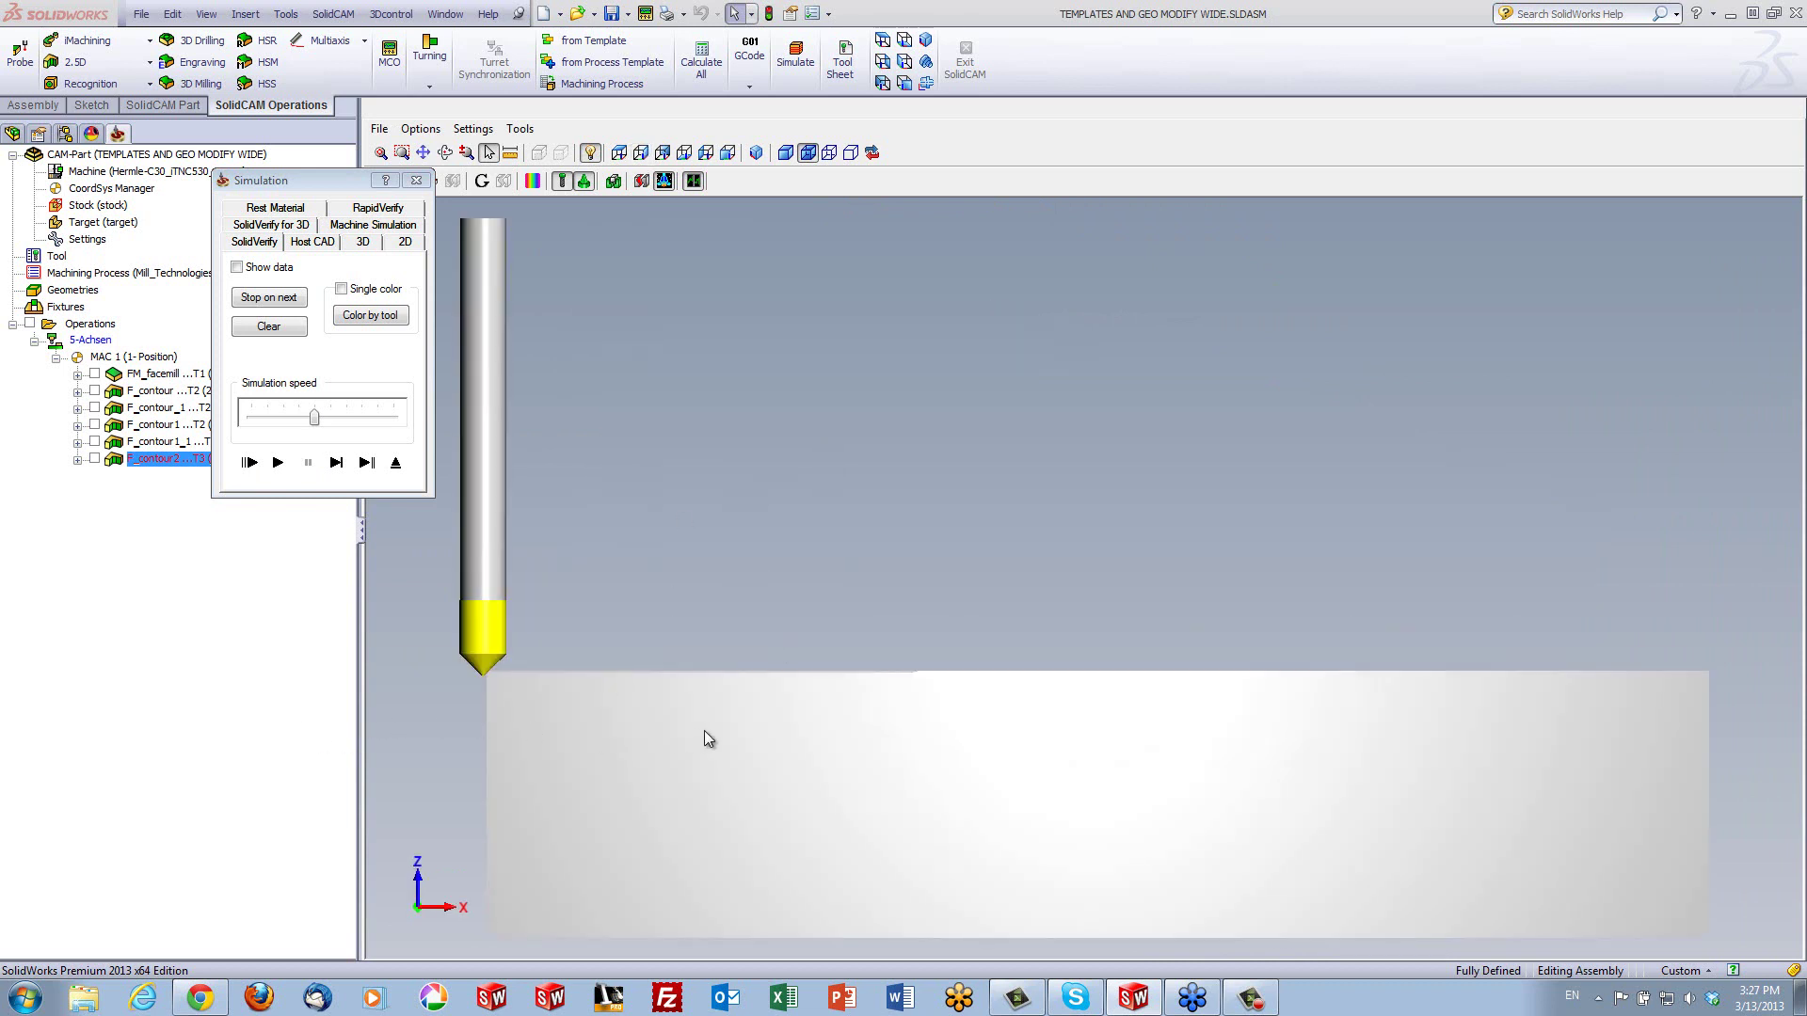
{"action": "middle_click_drag", "start_coordinate": [705, 731], "coordinate": [1334, 699], "text": "ctrl"}
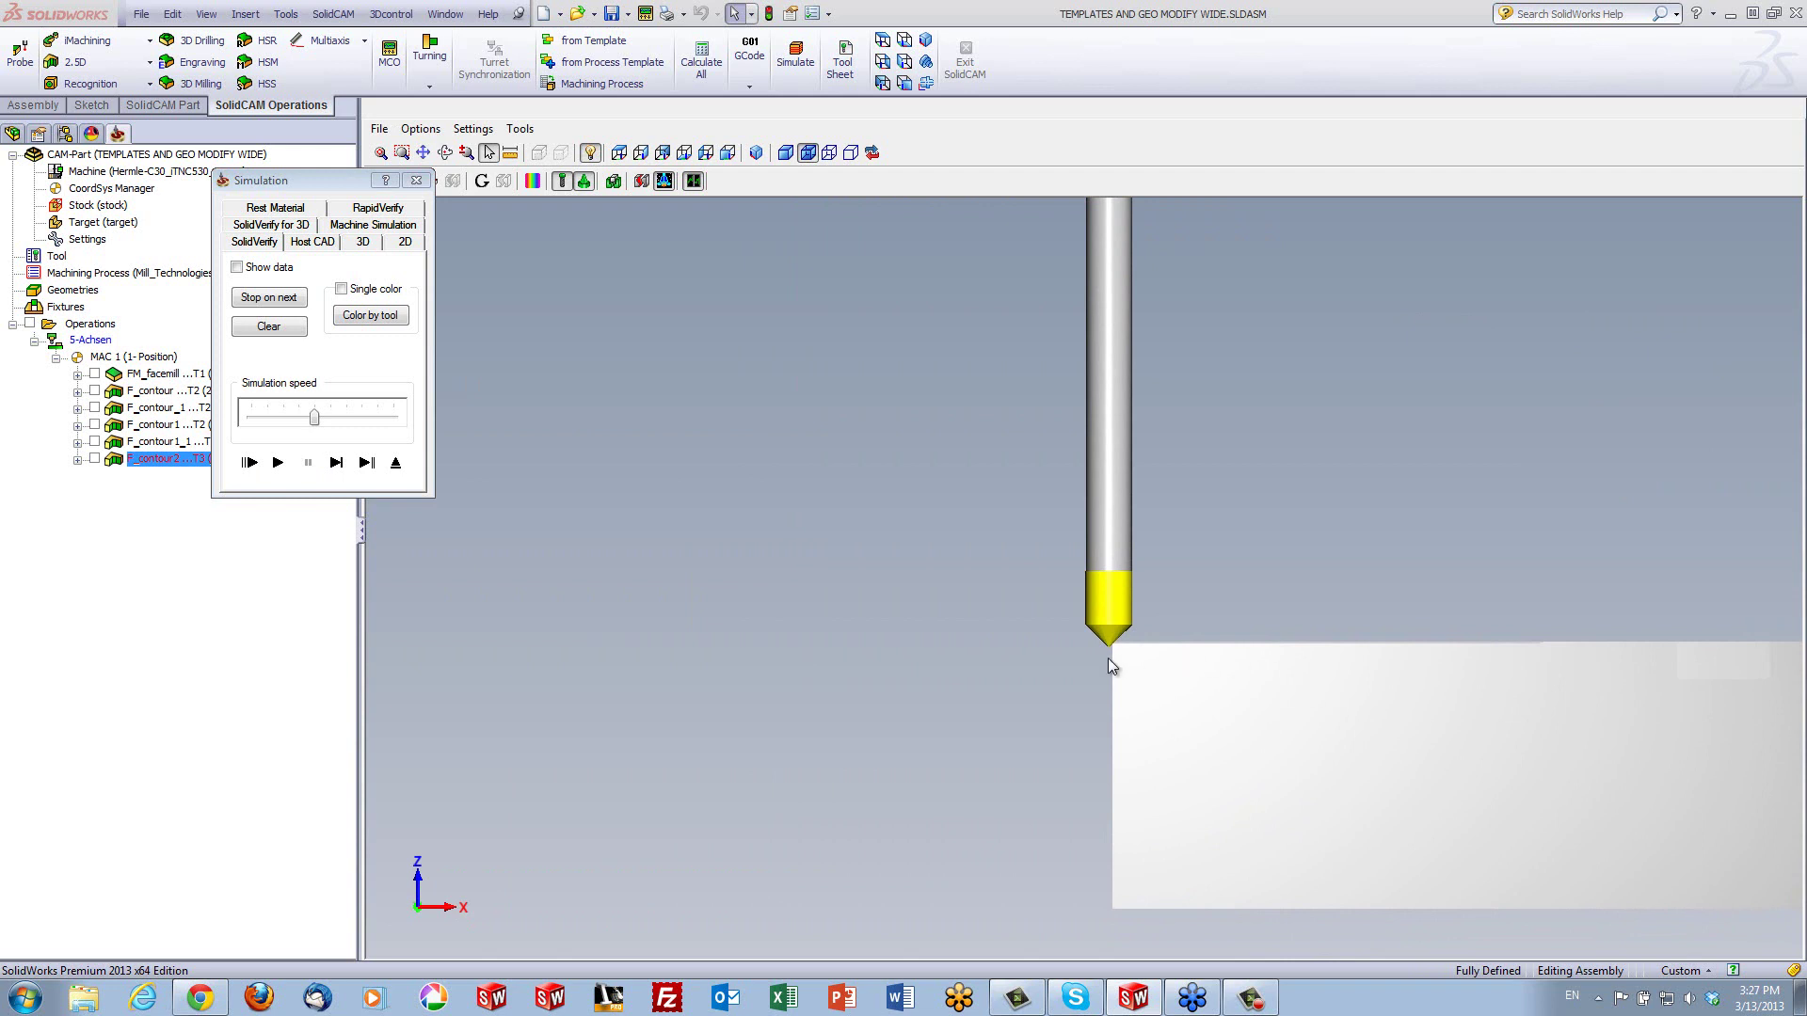
{"action": "middle_click_drag", "start_coordinate": [1108, 658], "coordinate": [1158, 804], "text": "shift"}
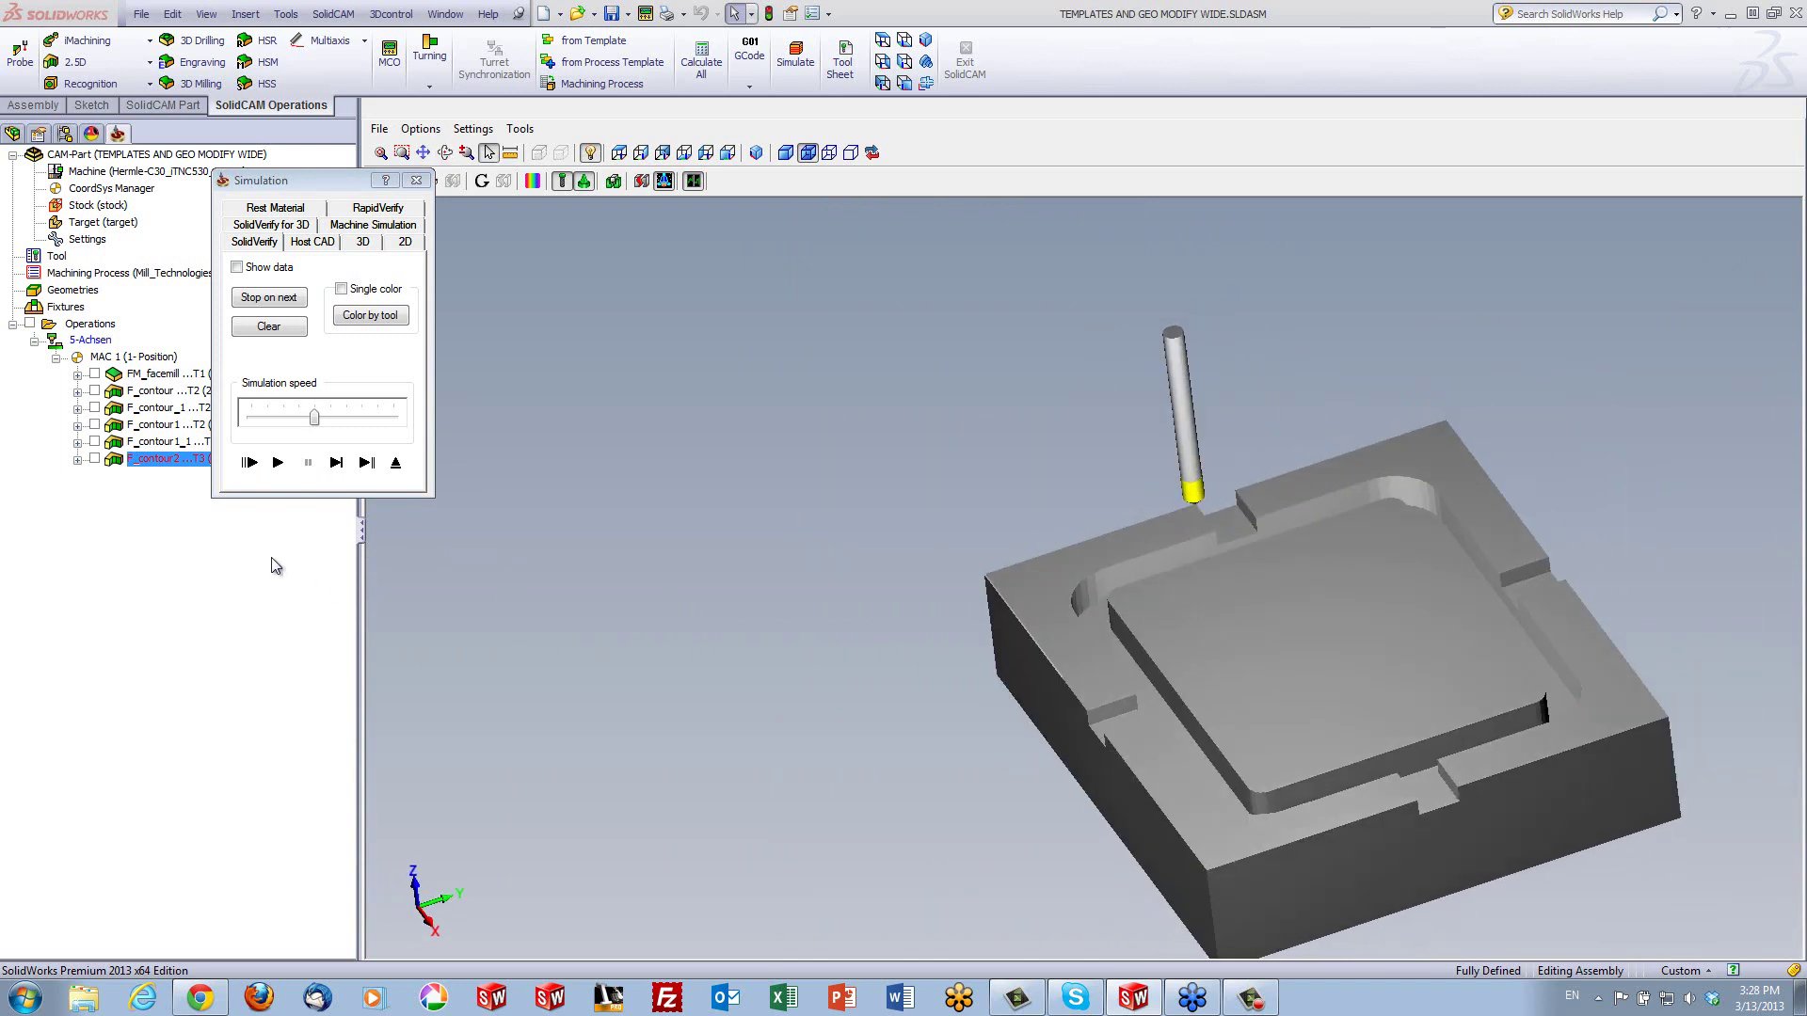
Simulate the remaining chamfer passes, examine the chamfered top edges of the plate and exit the simulation
{"action": "left_click", "coordinate": [336, 462]}
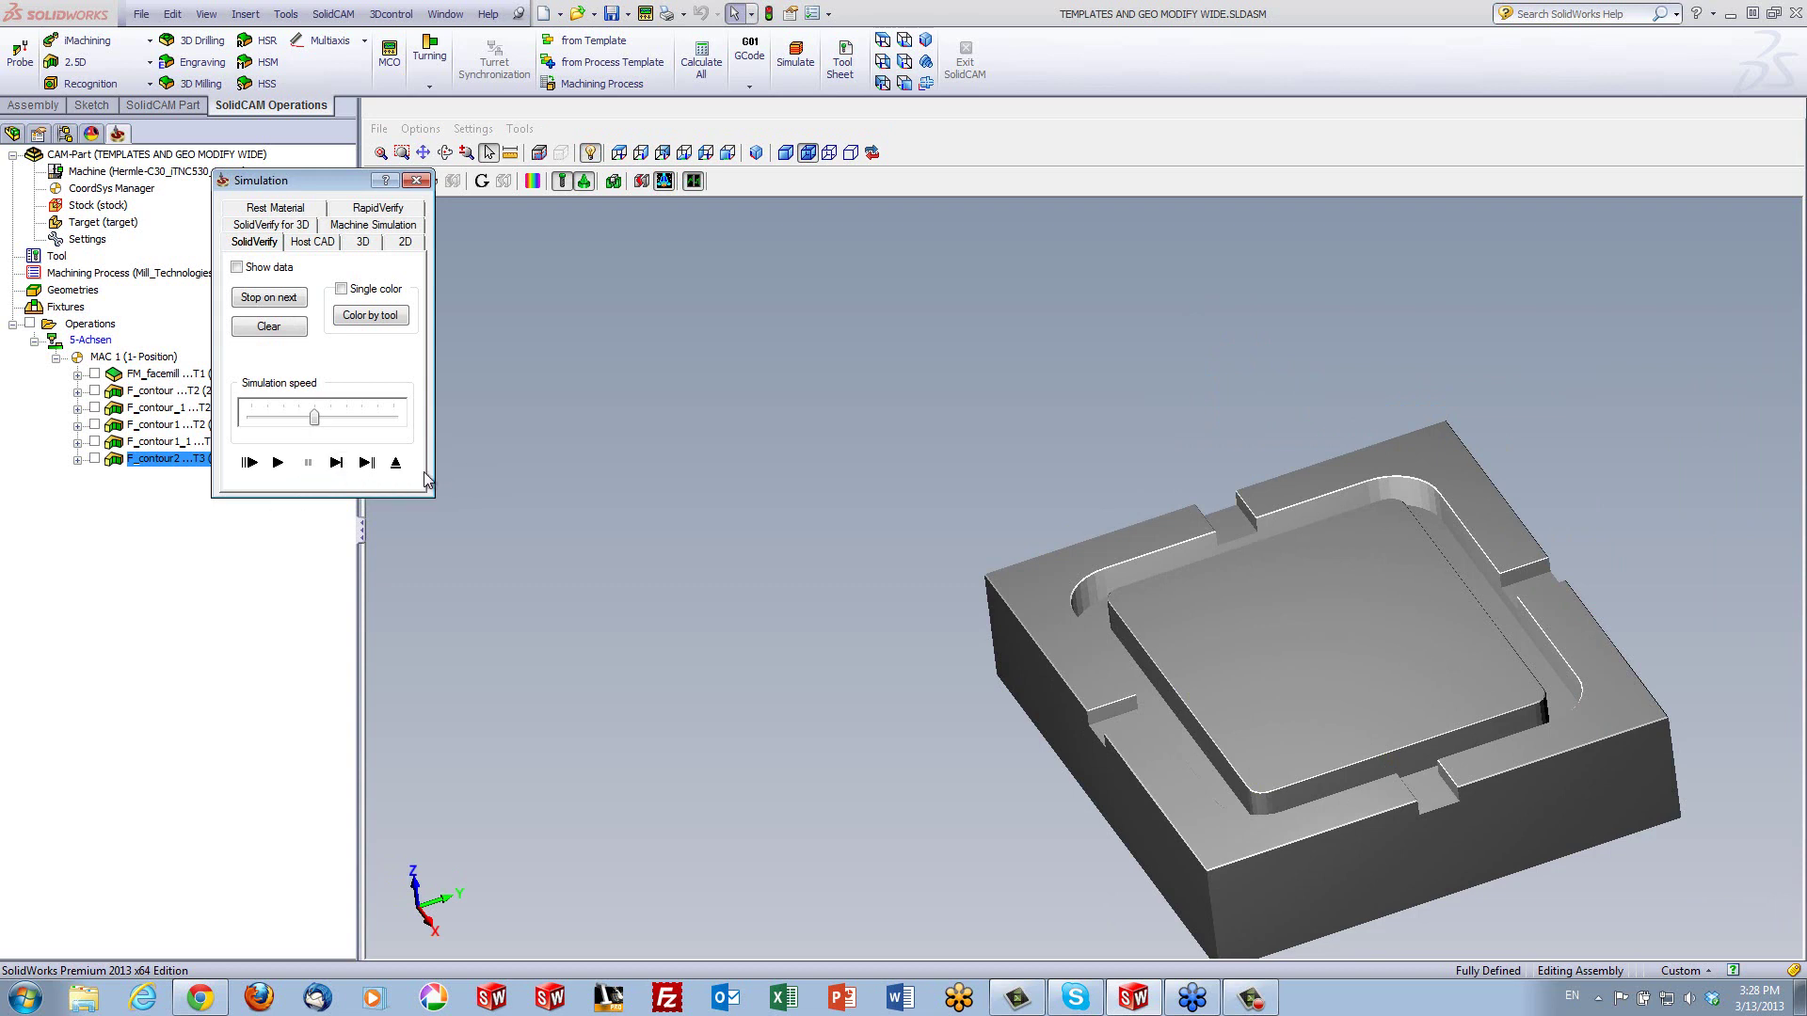
{"action": "middle_click_drag", "start_coordinate": [817, 669], "coordinate": [882, 690]}
{"action": "scroll", "coordinate": [1373, 783], "scroll_direction": "up", "scroll_amount": 2}
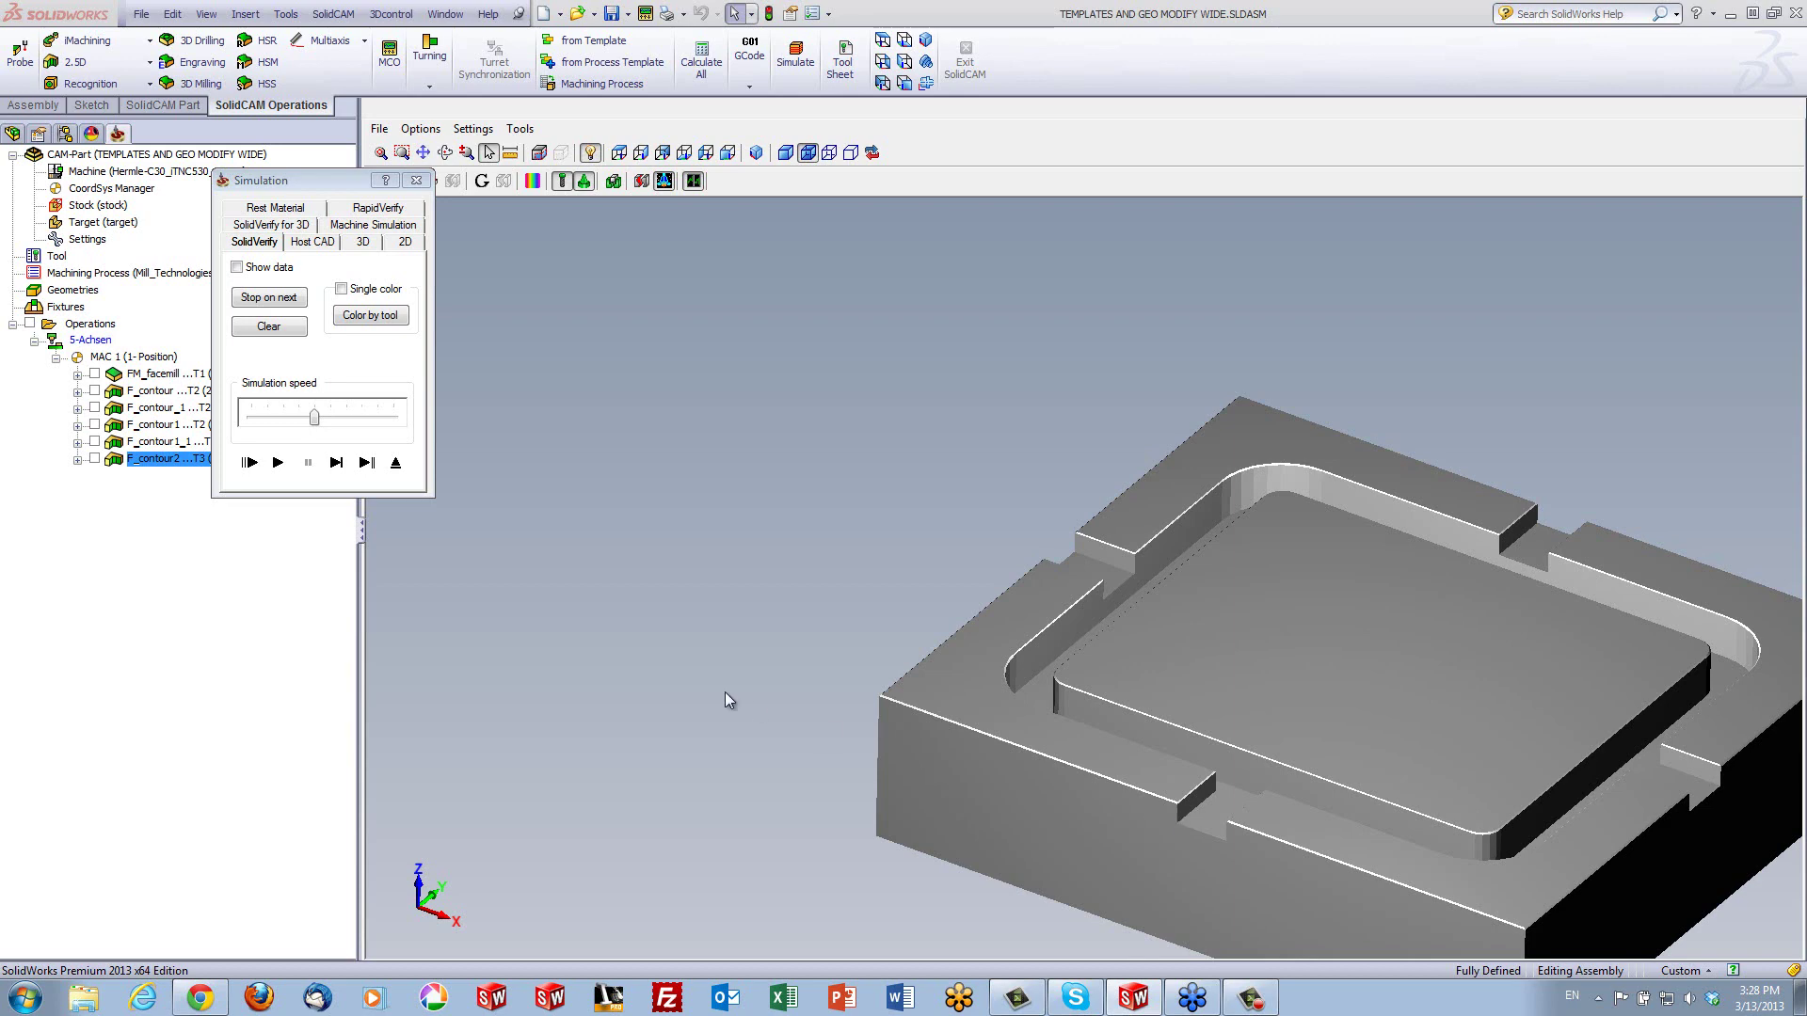
{"action": "left_click", "coordinate": [396, 468]}
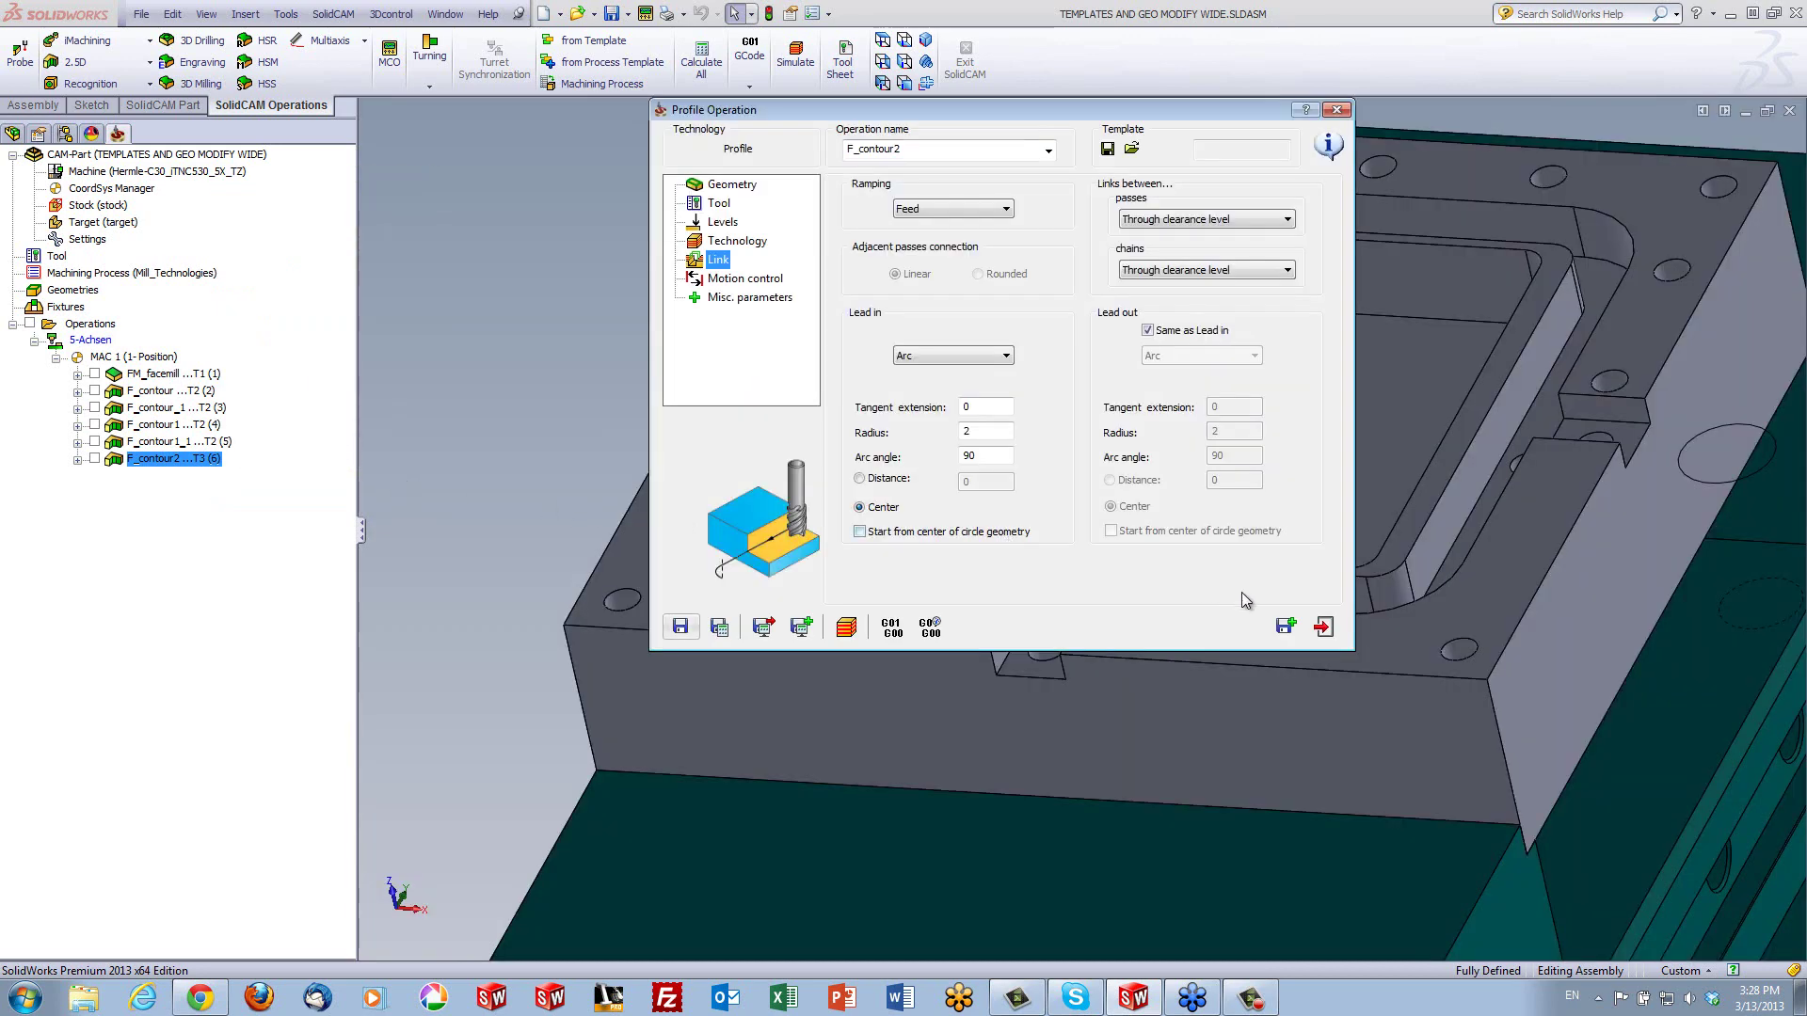
Save and copy the chamfer operation, giving the copy new geometry with the front slot floor's outer and inner edges as separate Curve chains
{"action": "left_click", "coordinate": [1282, 623]}
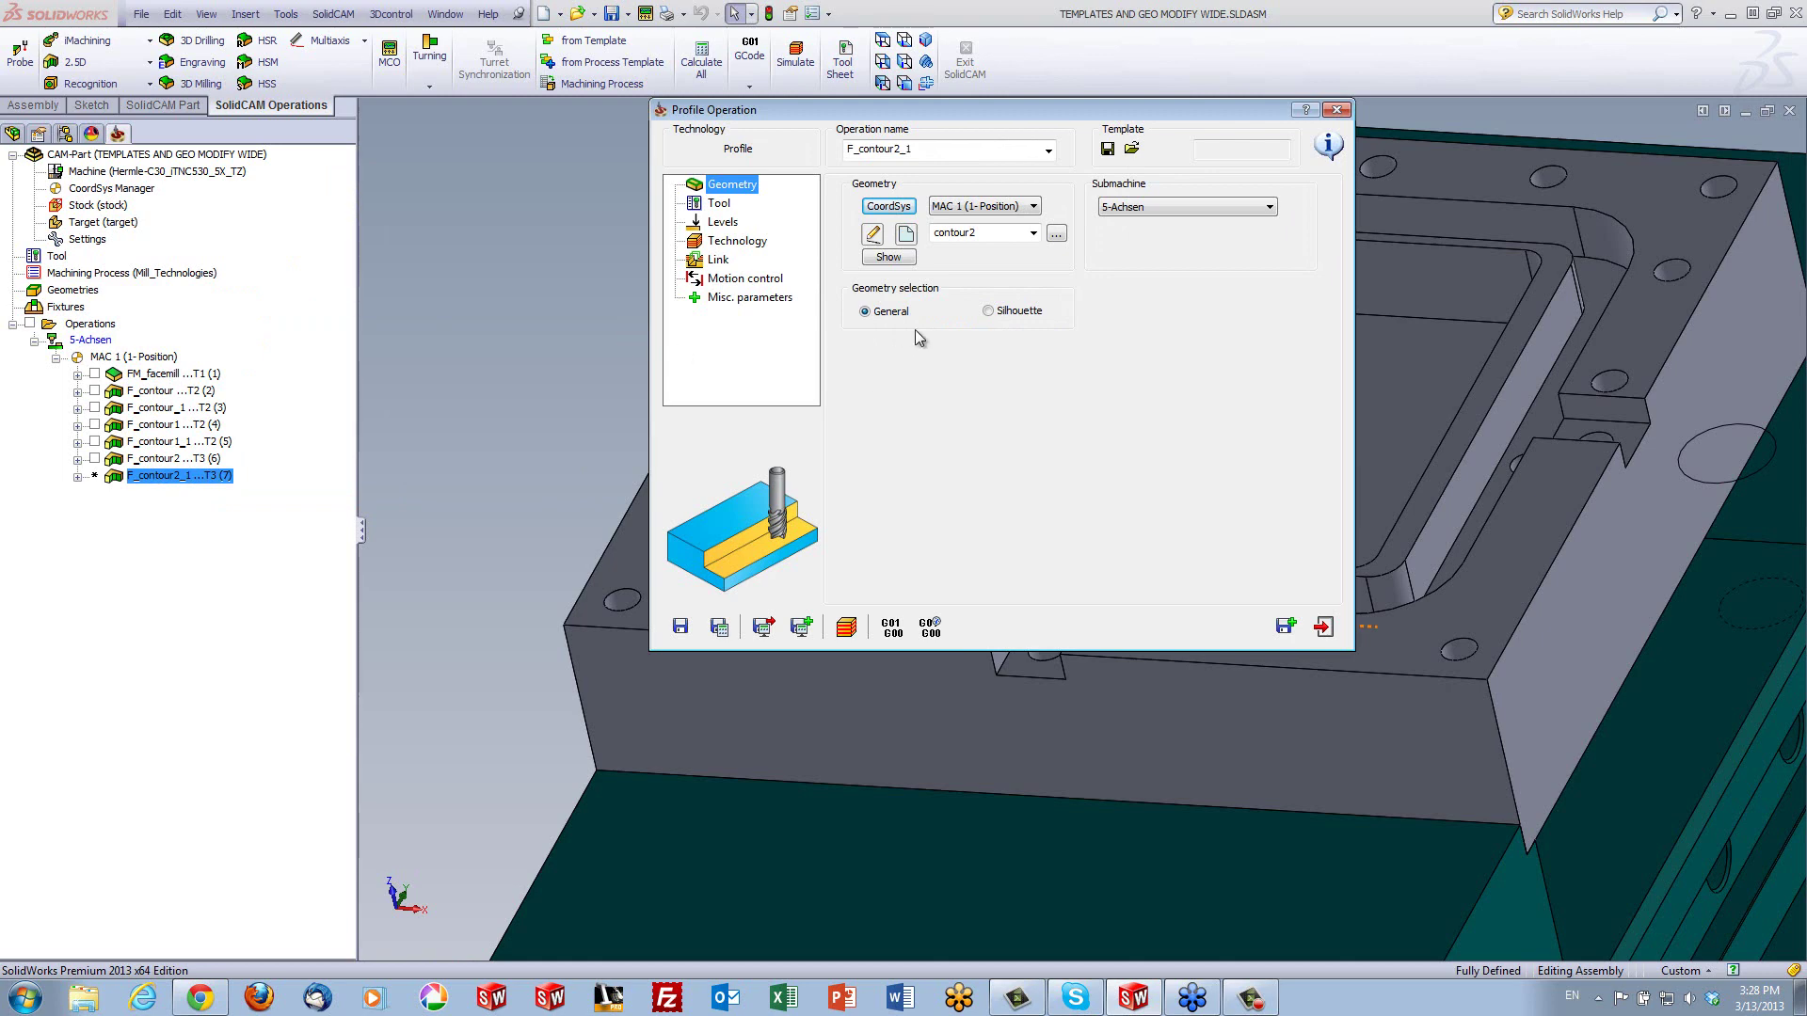
{"action": "left_click", "coordinate": [909, 234]}
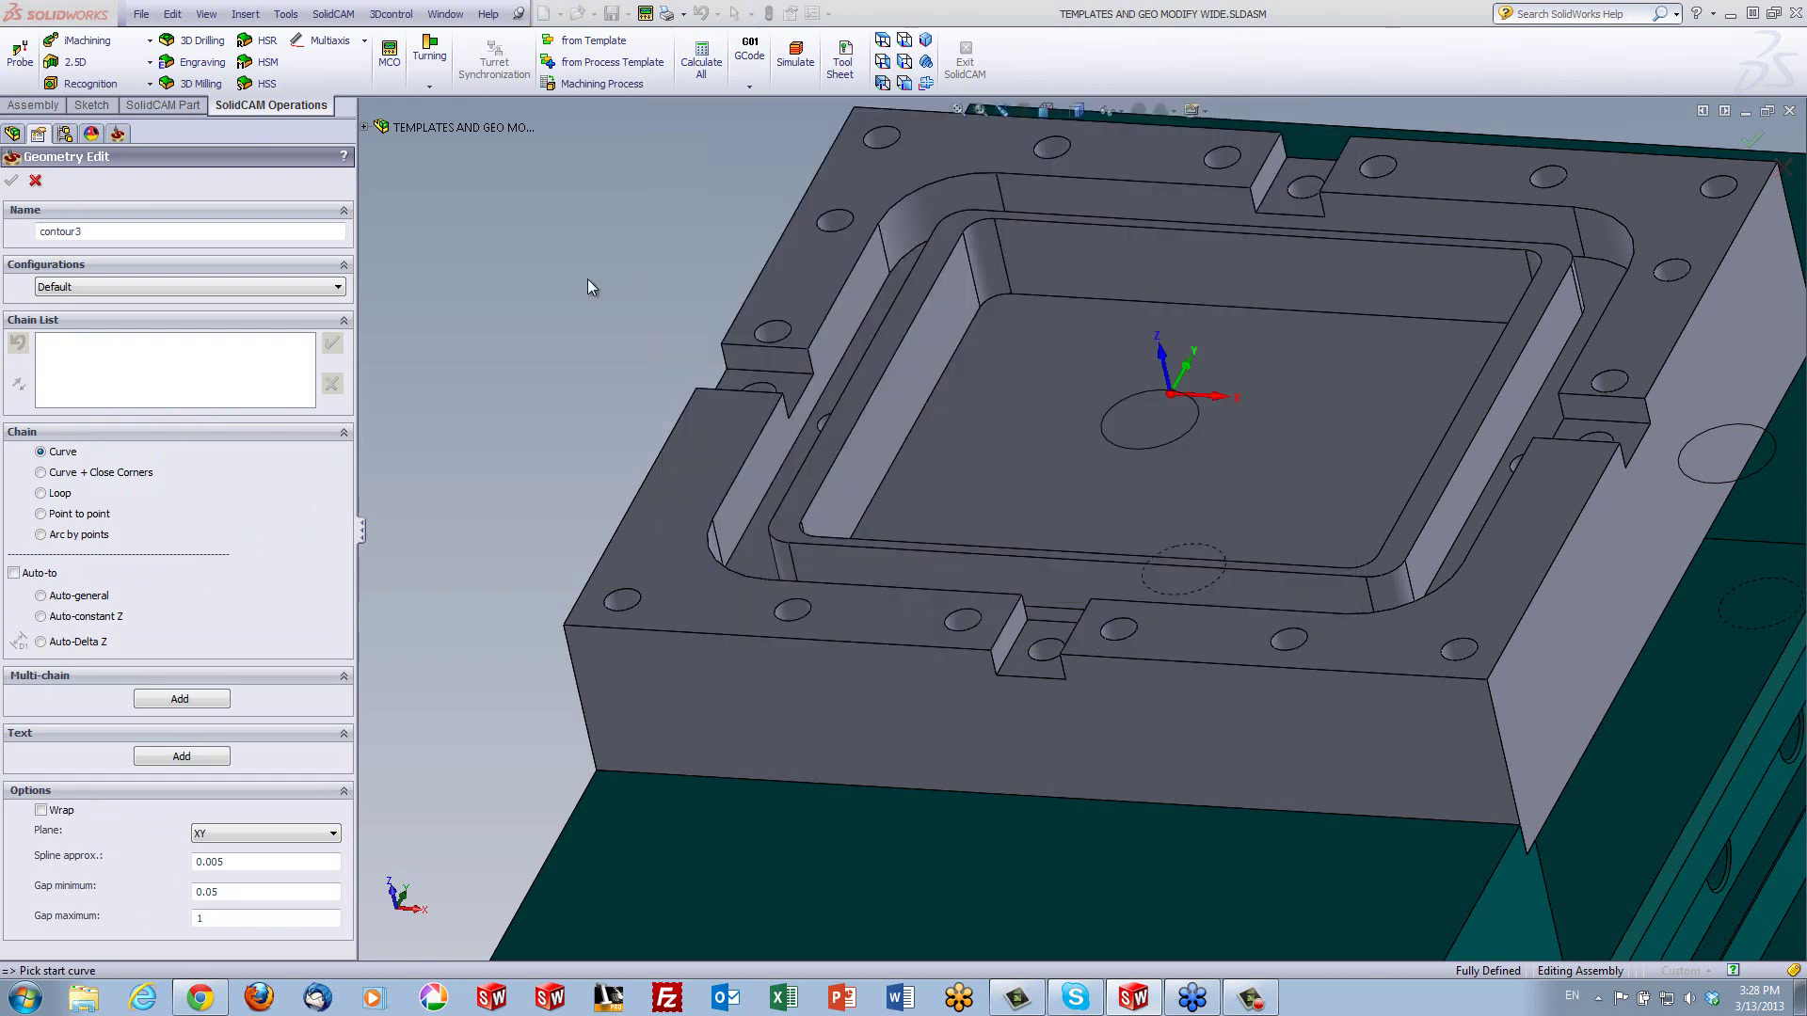
{"action": "left_click", "coordinate": [1043, 682]}
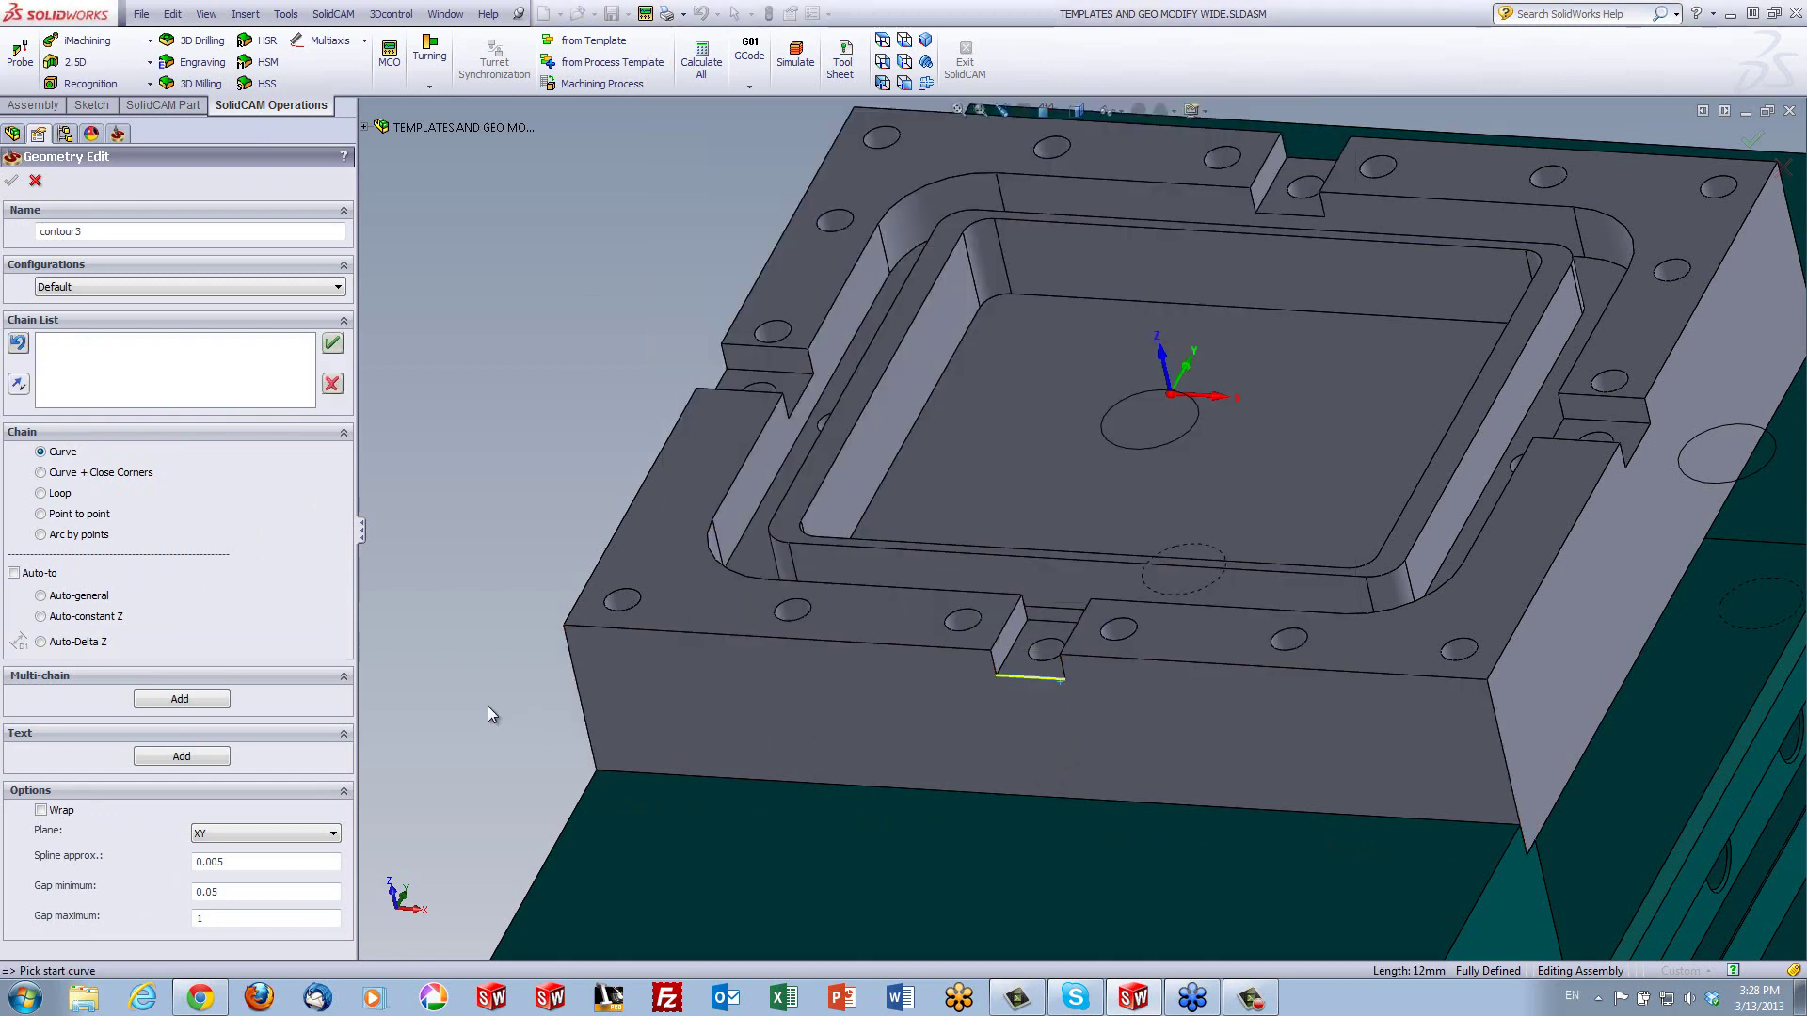
{"action": "left_click", "coordinate": [333, 345]}
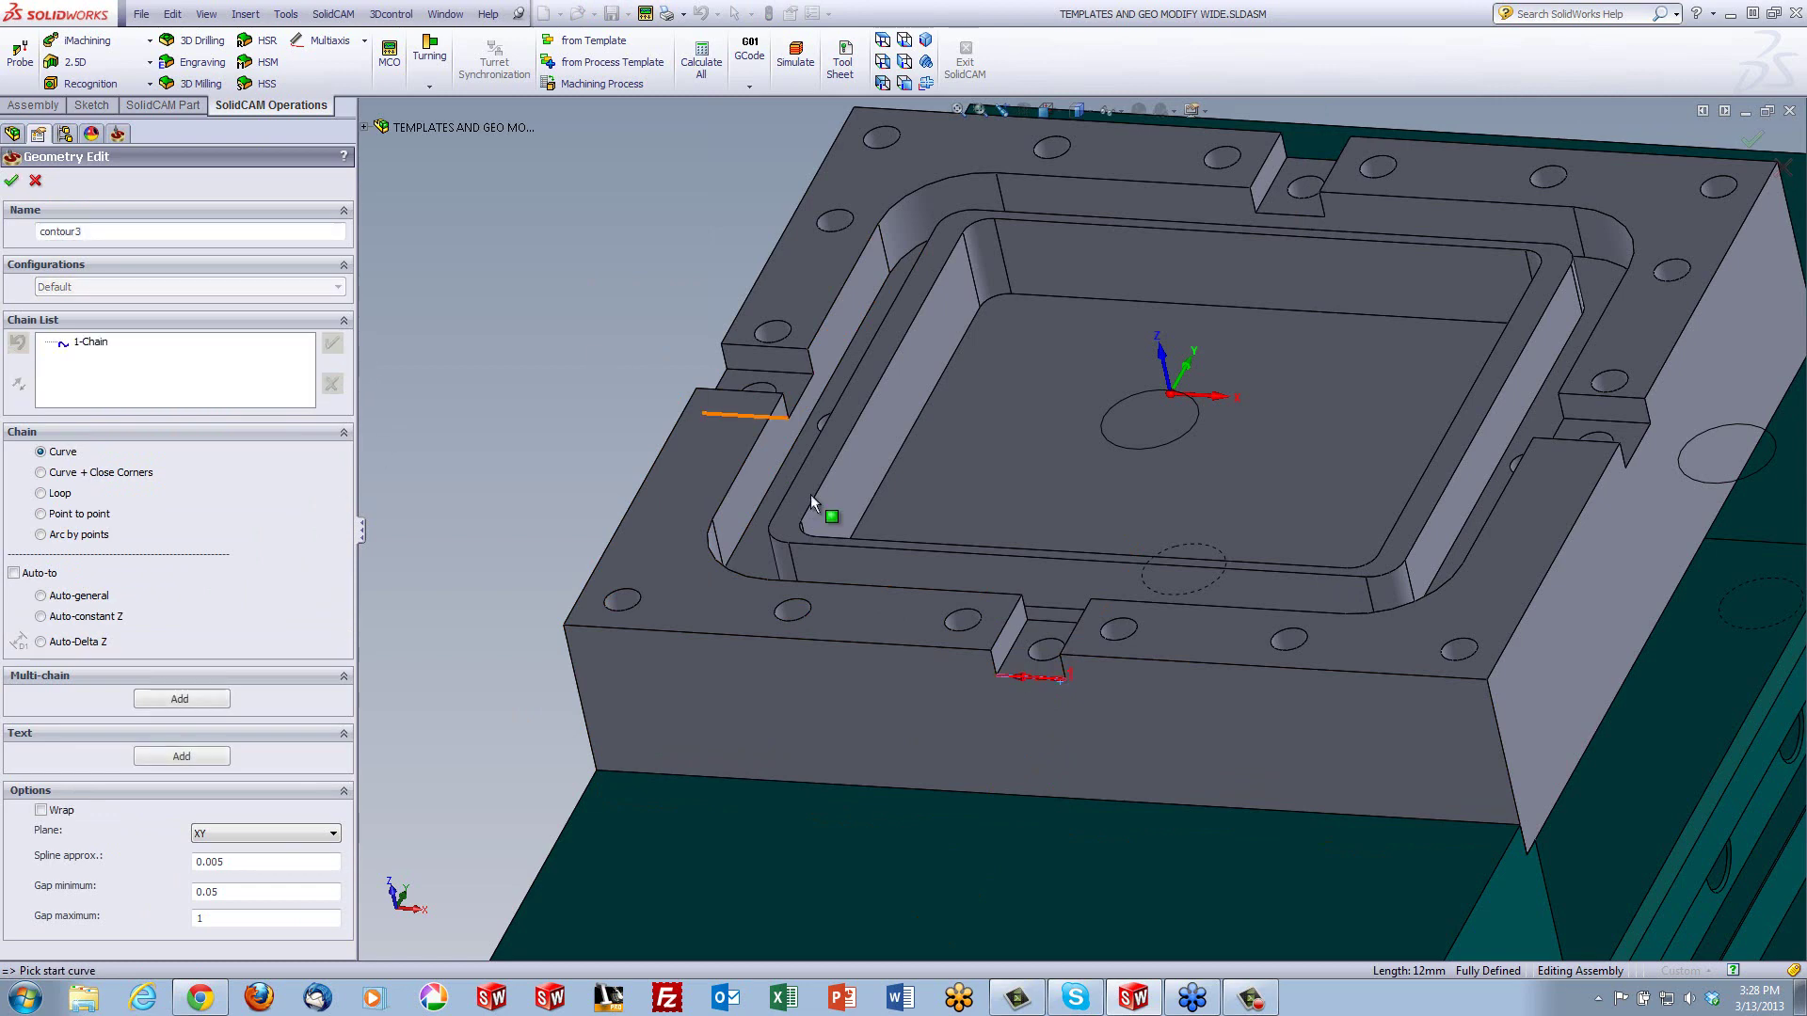
{"action": "left_click", "coordinate": [1045, 625]}
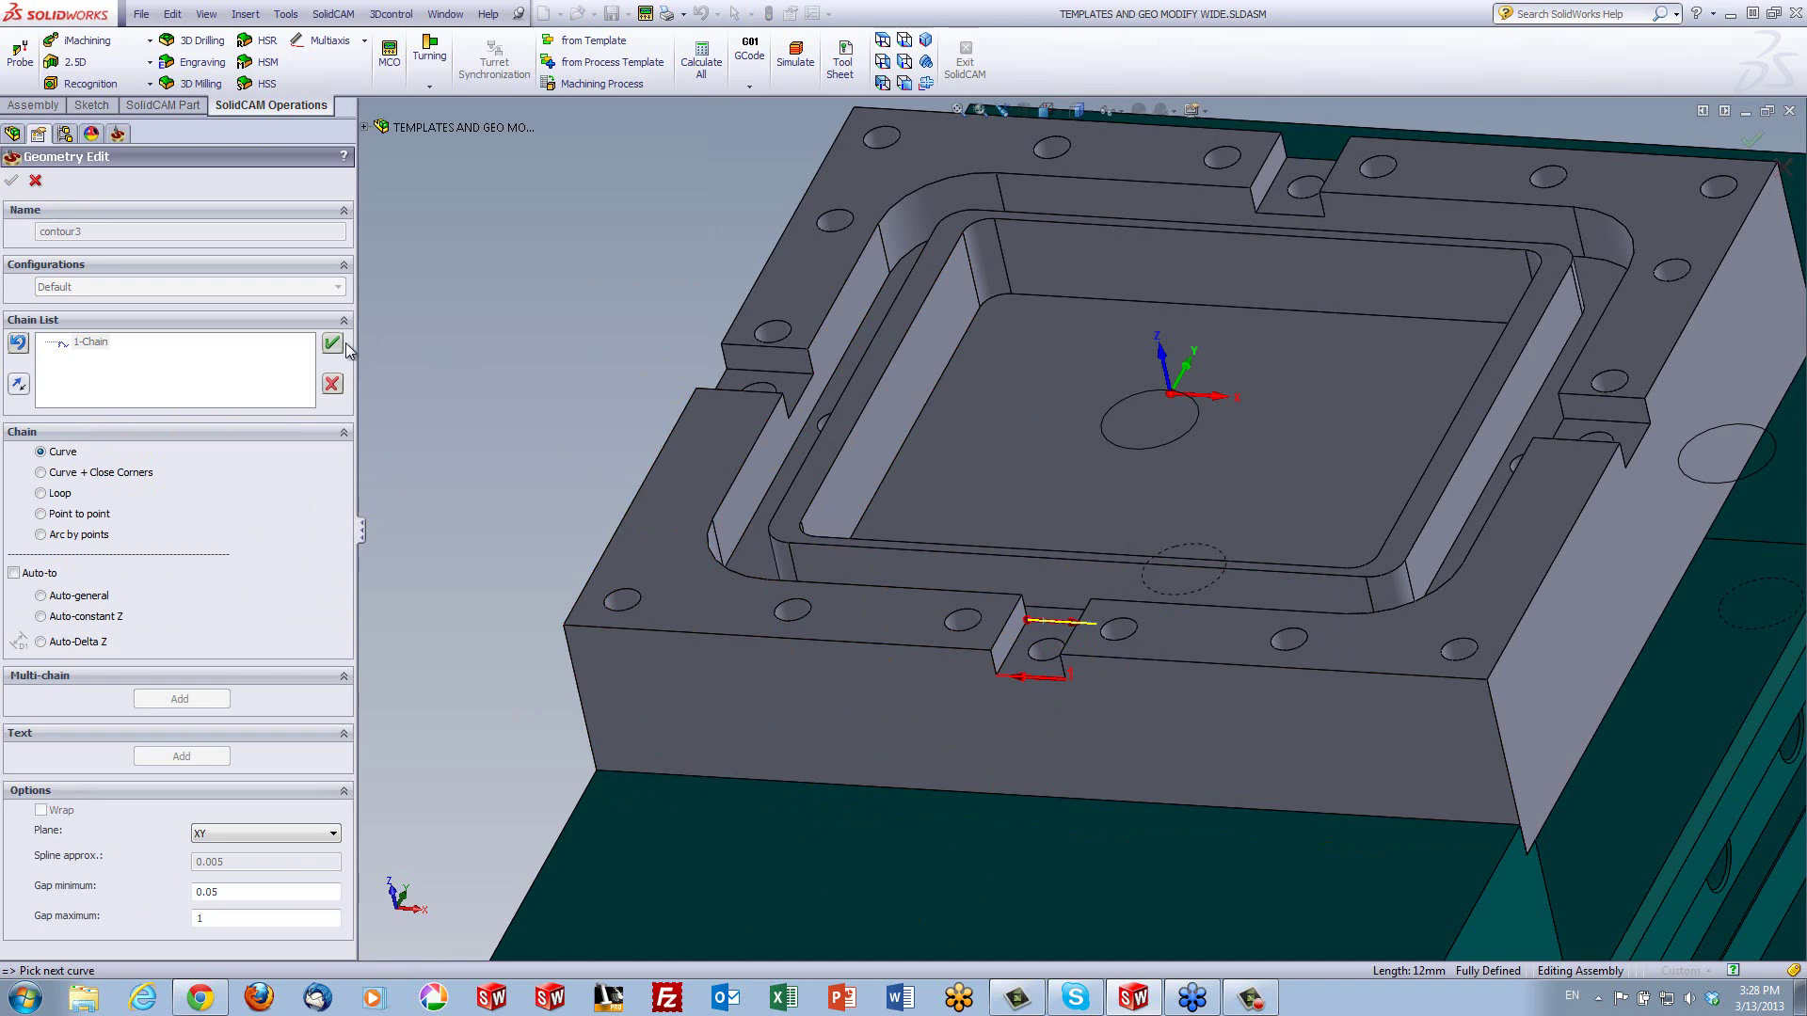
{"action": "left_click", "coordinate": [333, 344]}
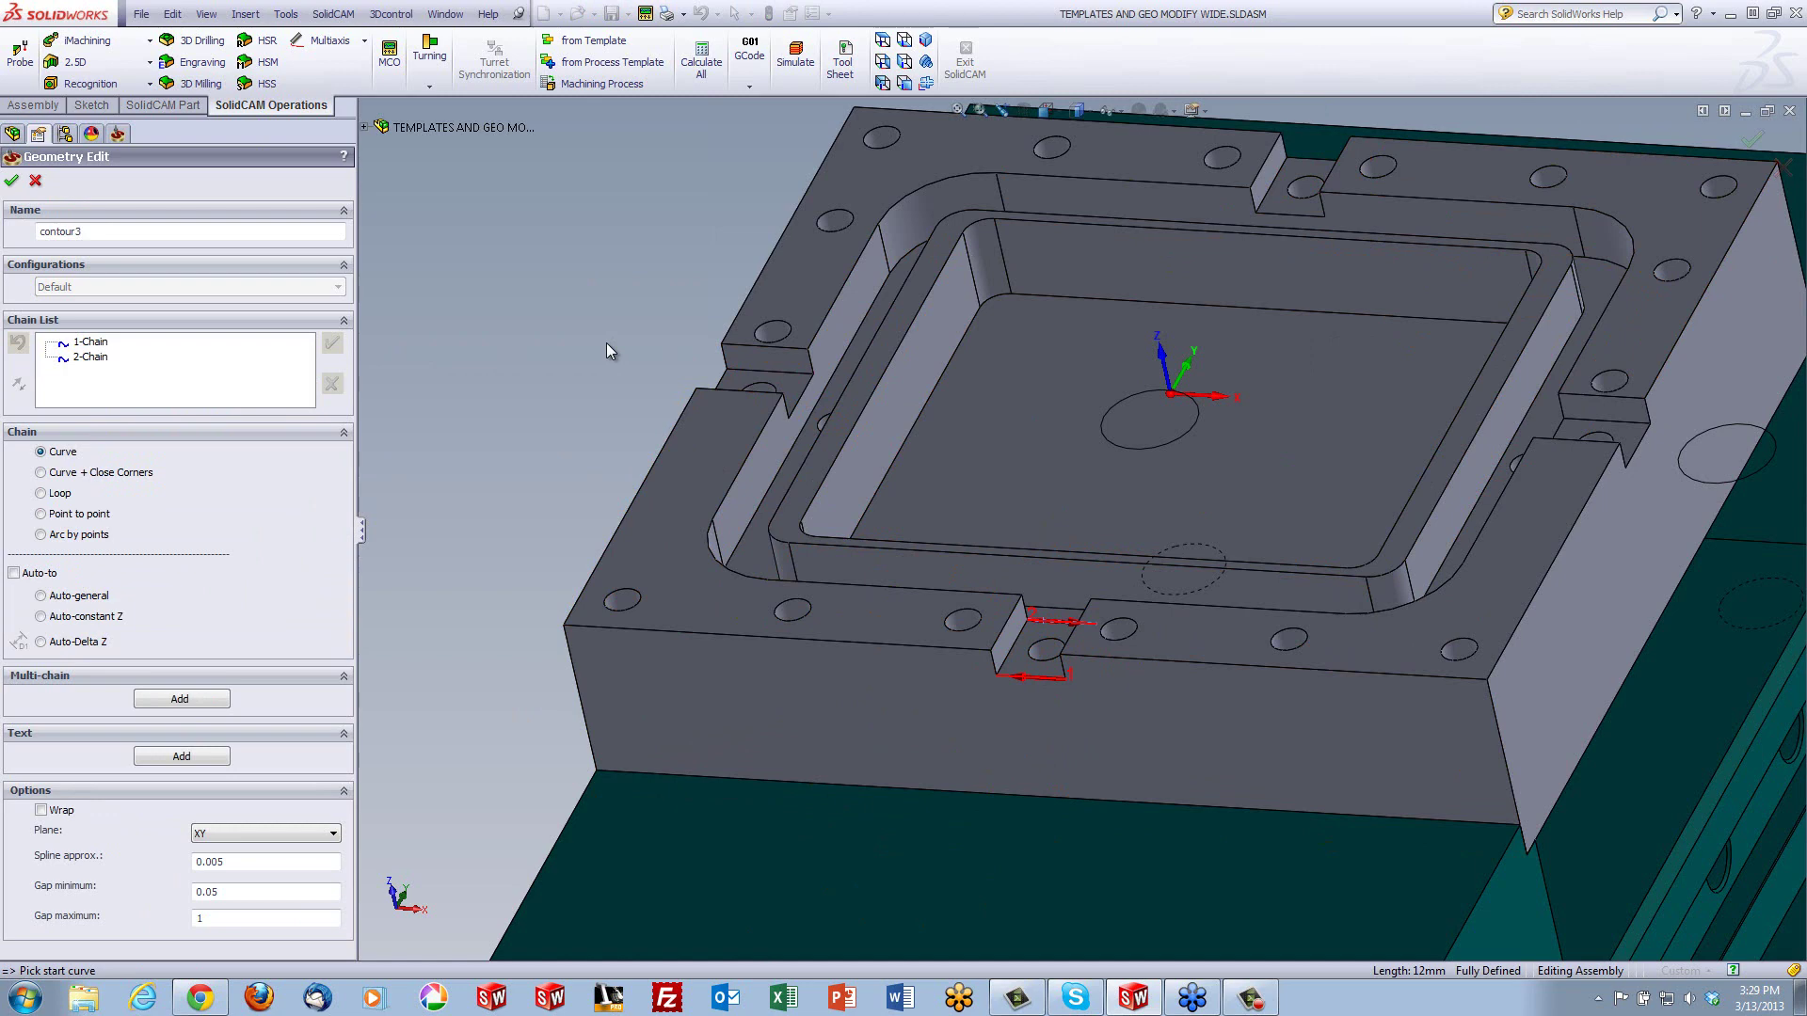
{"action": "left_click", "coordinate": [12, 182]}
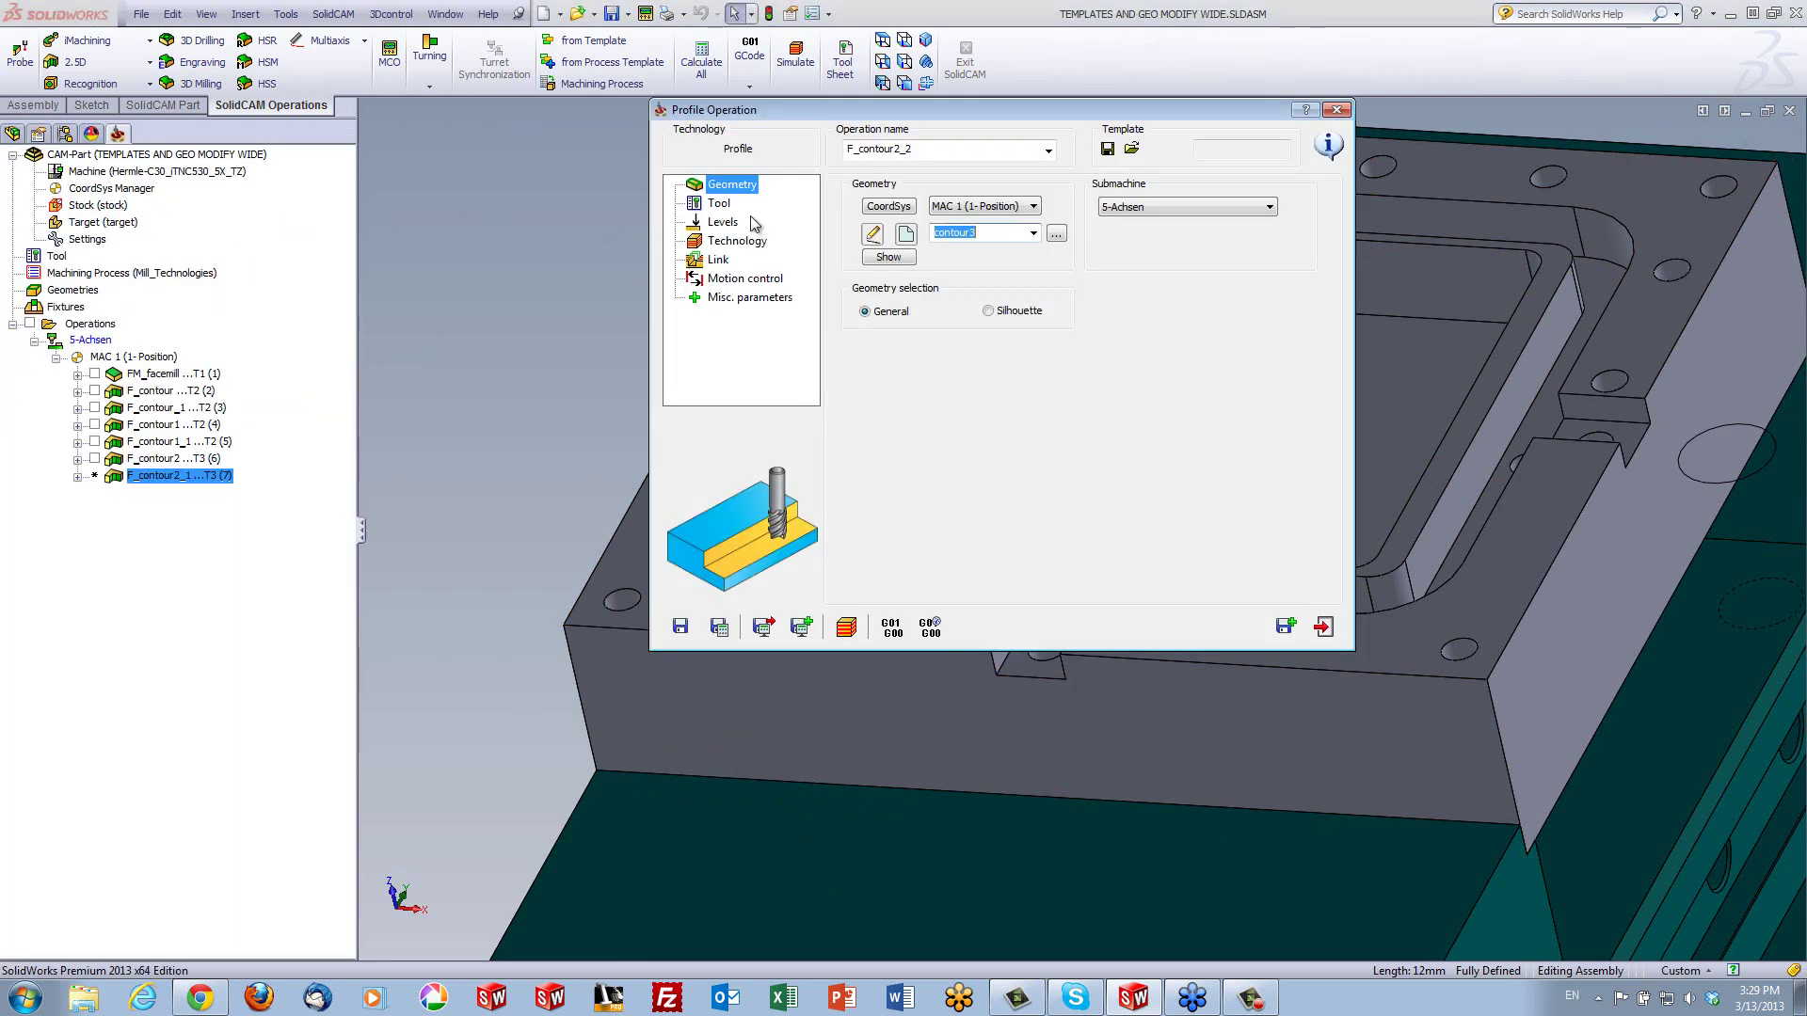
Pick the front slot floor as the upper level at Z -5 and set the profile depth to -0.3
{"action": "left_click", "coordinate": [716, 209]}
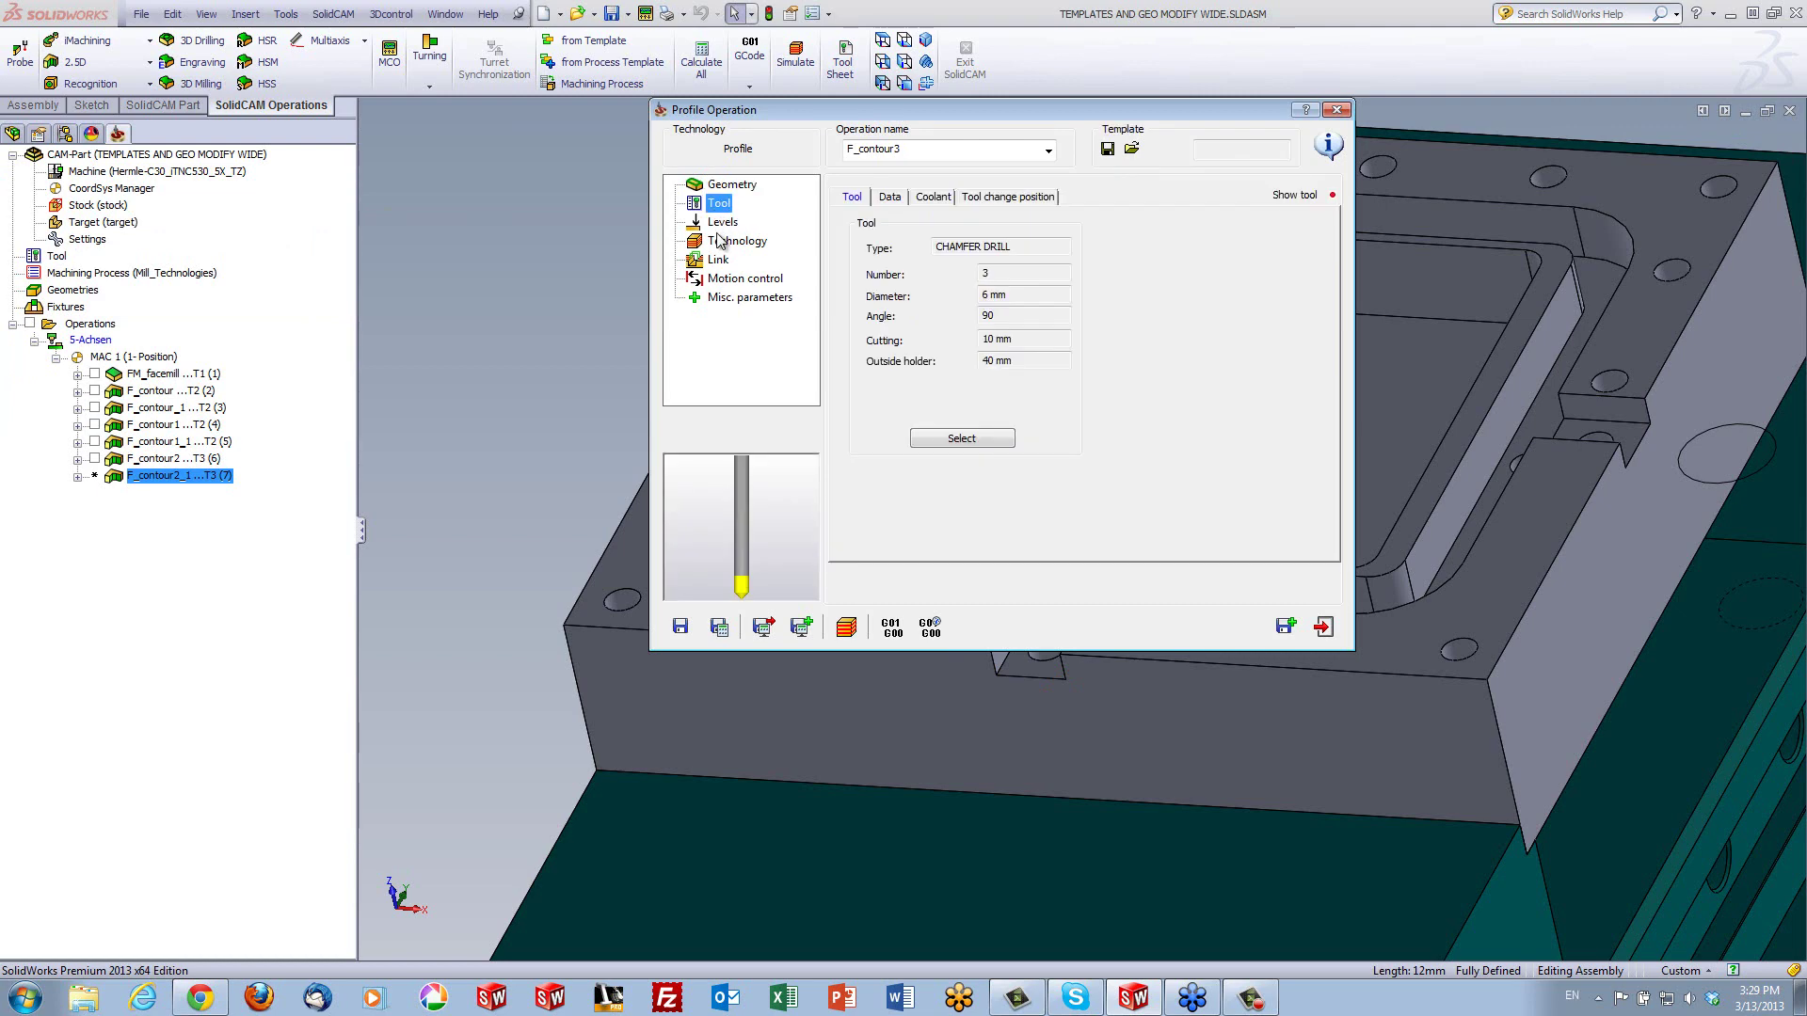
{"action": "left_click", "coordinate": [723, 226]}
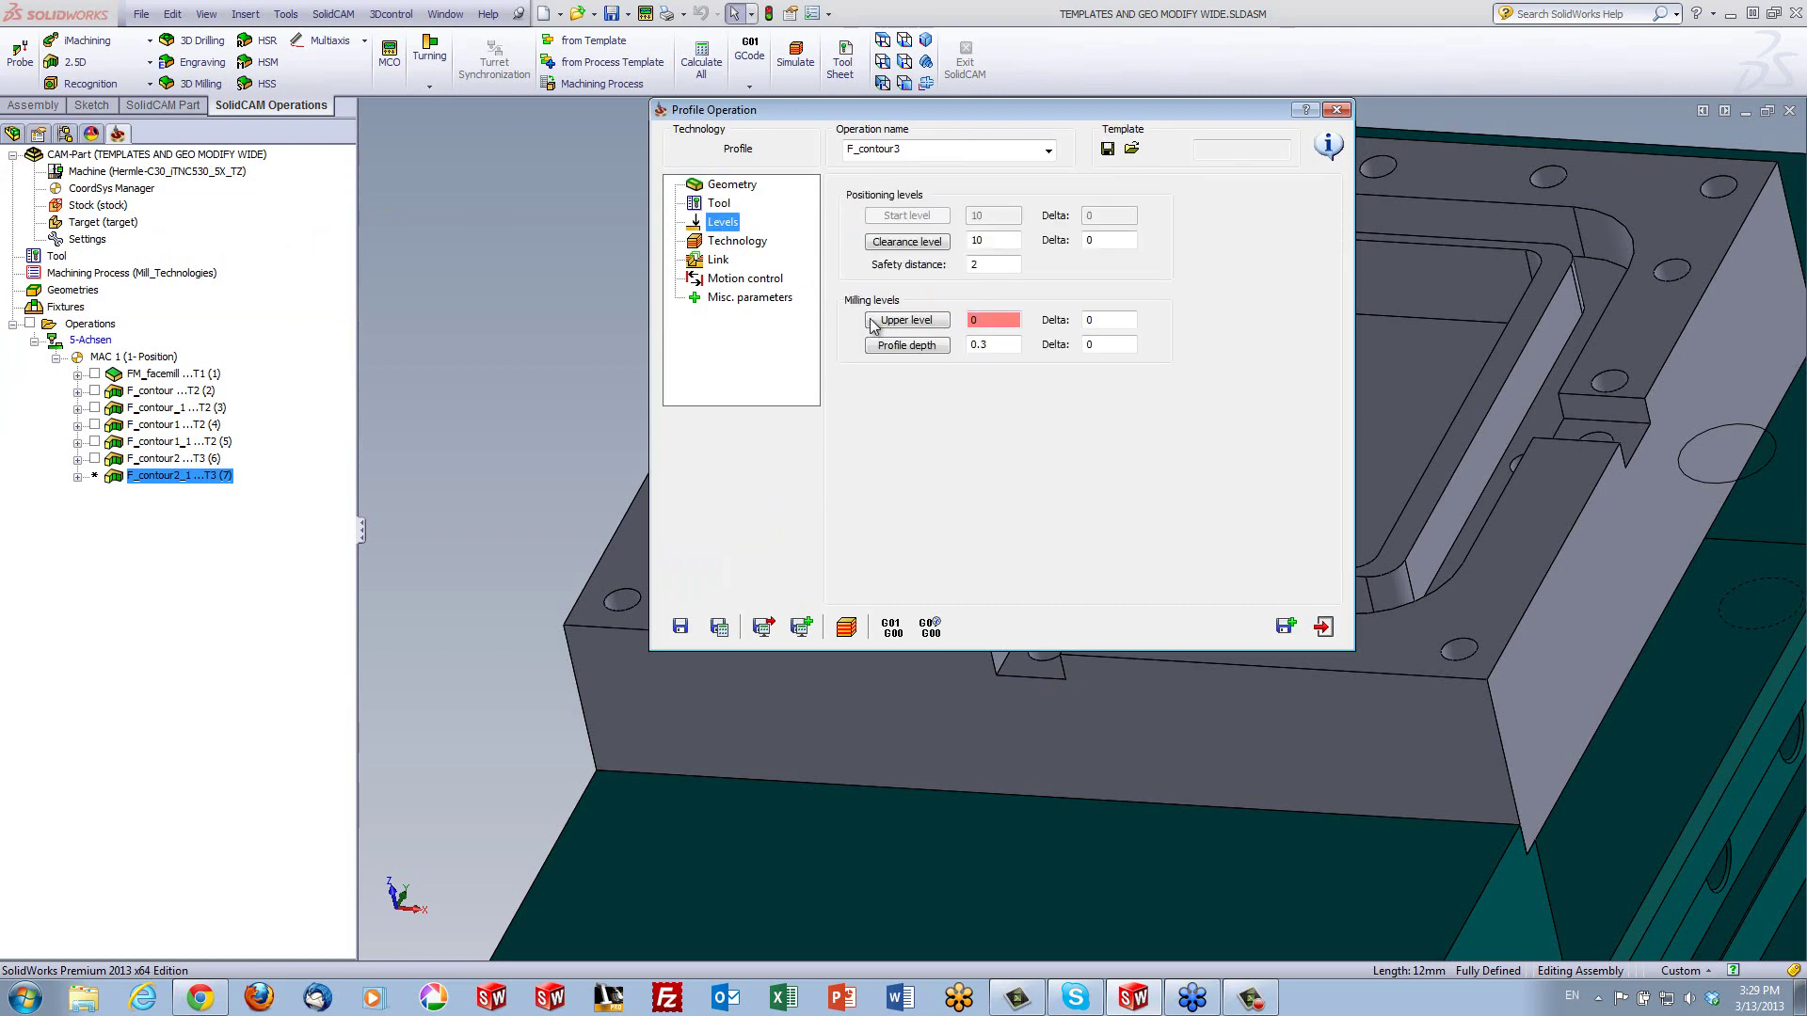
{"action": "left_click", "coordinate": [944, 321]}
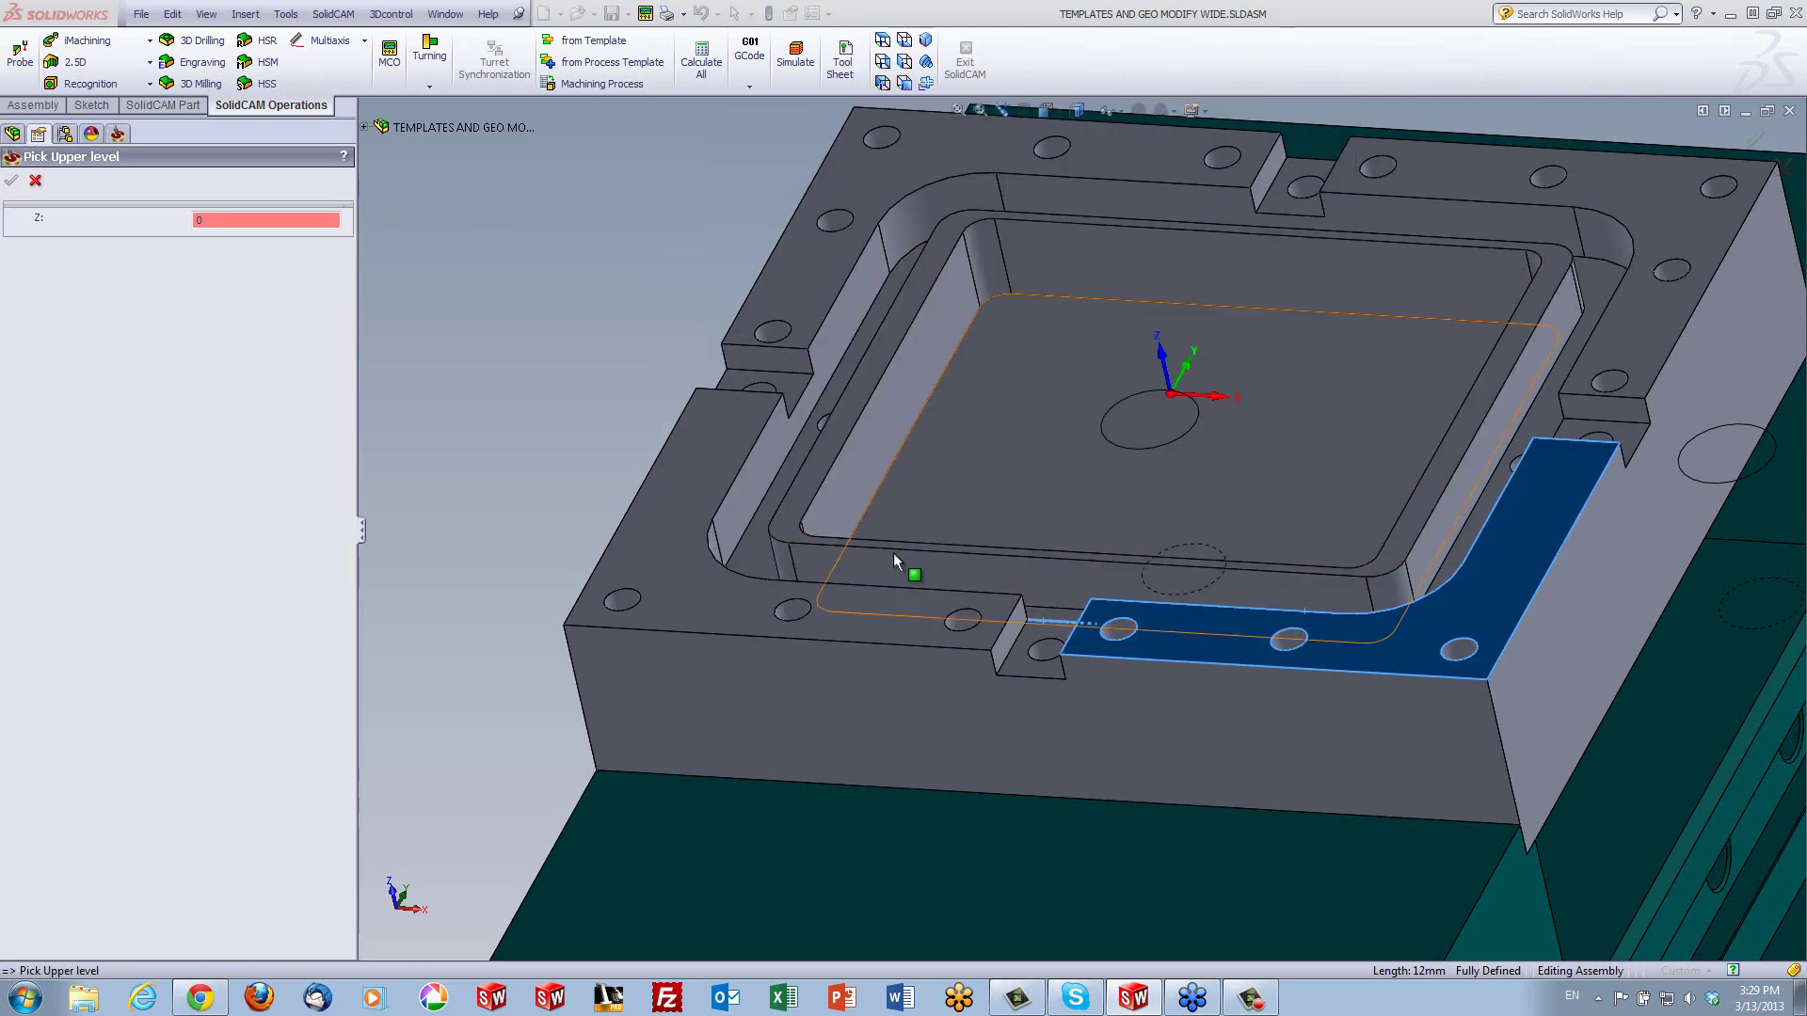
{"action": "left_click", "coordinate": [1011, 662]}
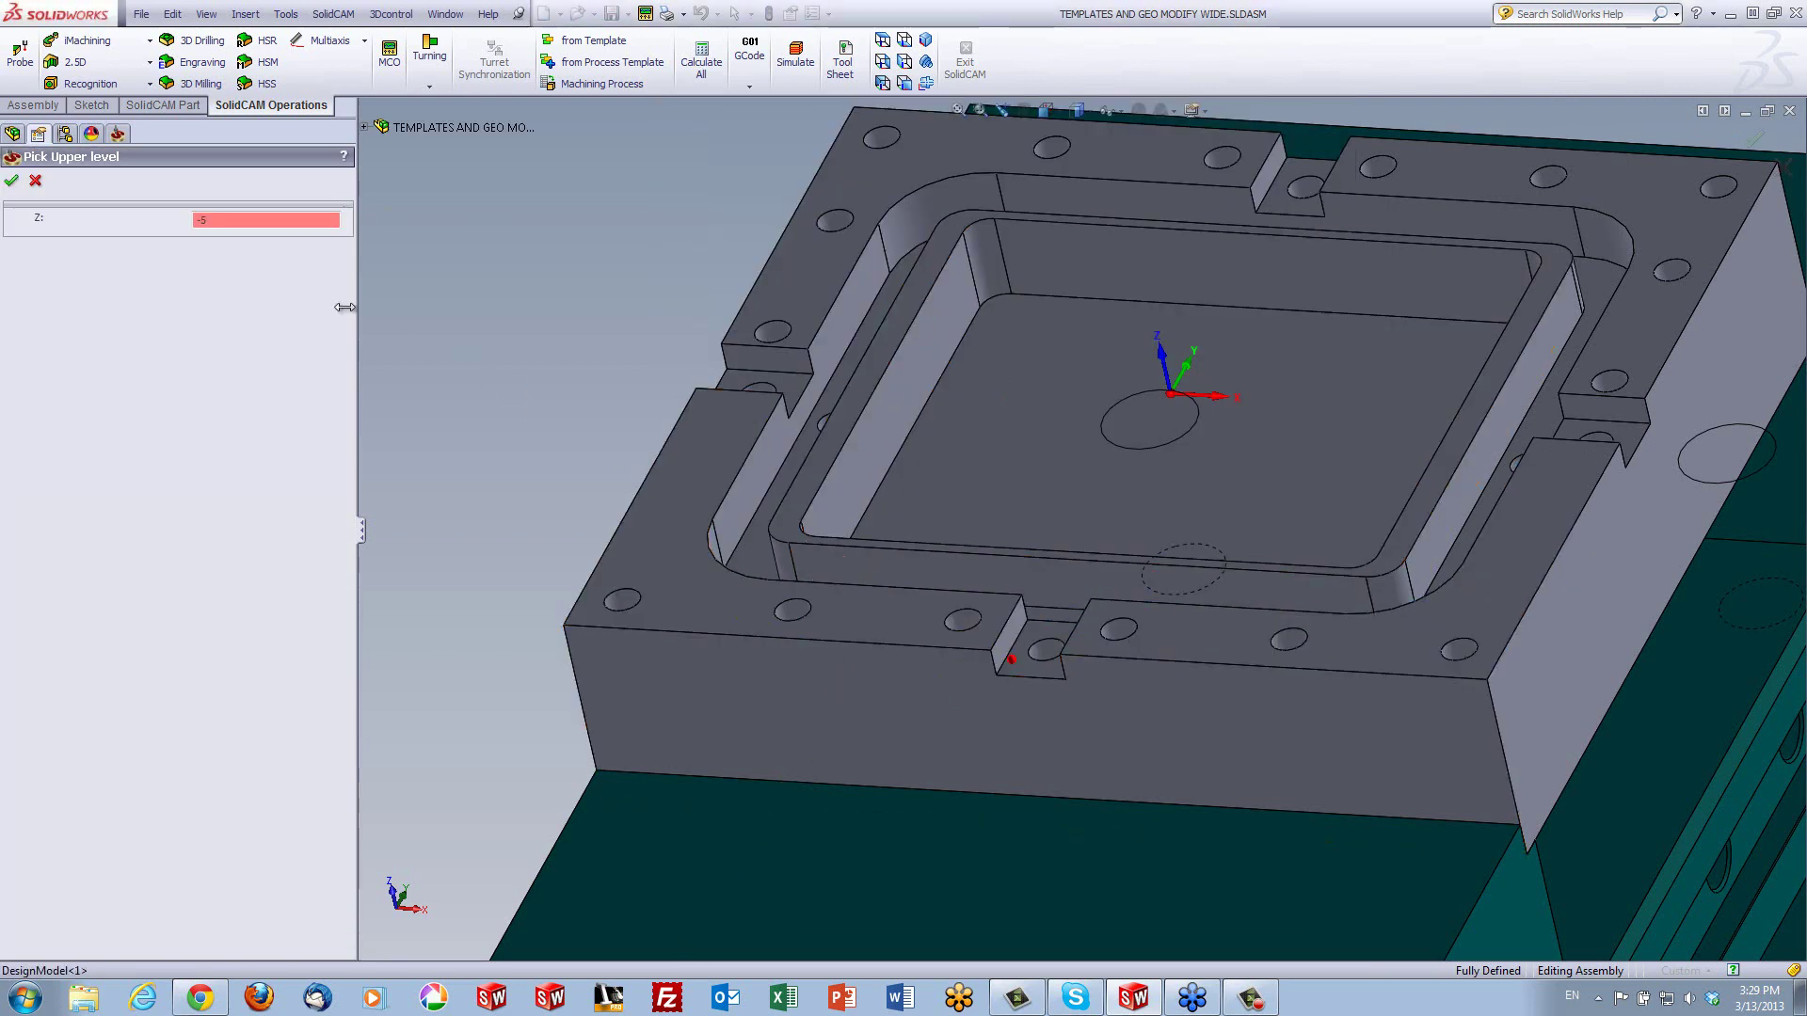
{"action": "left_click", "coordinate": [11, 180]}
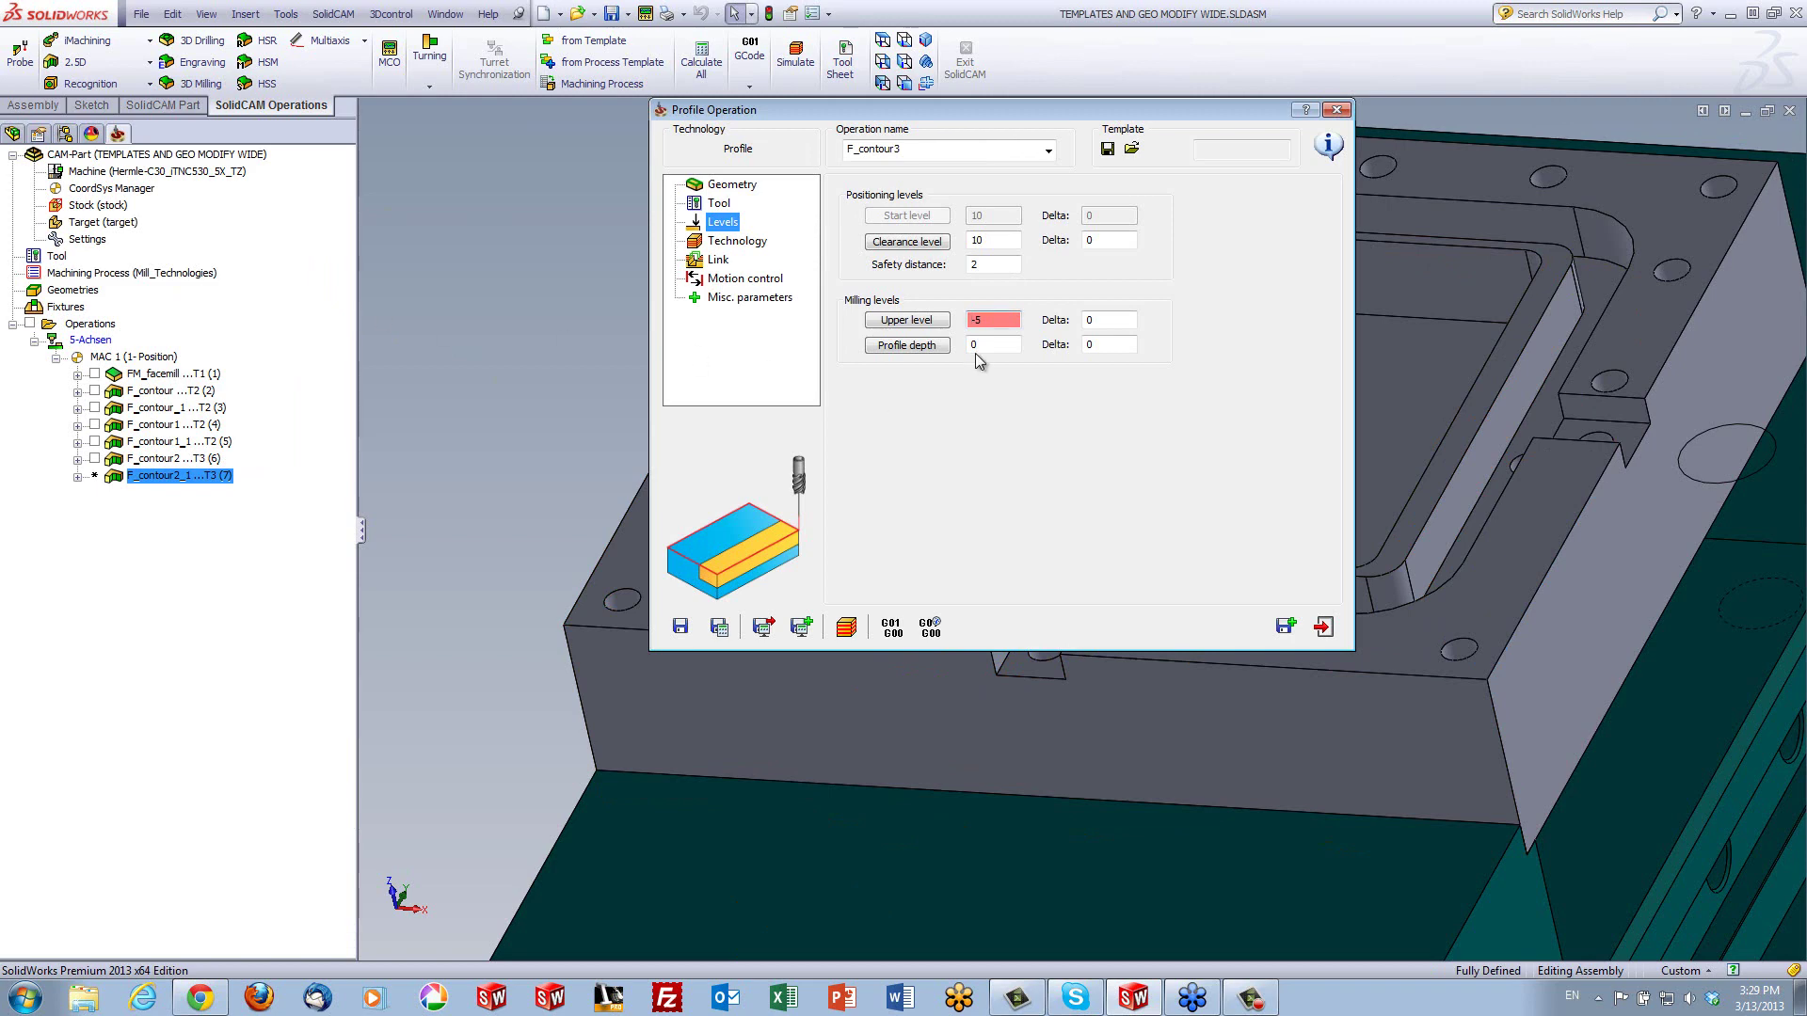
{"action": "left_click", "coordinate": [964, 343]}
{"action": "type", "text": "-.3"}
Change the operation's lead-in to Normal, then save and calculate the operation
{"action": "left_click", "coordinate": [737, 241]}
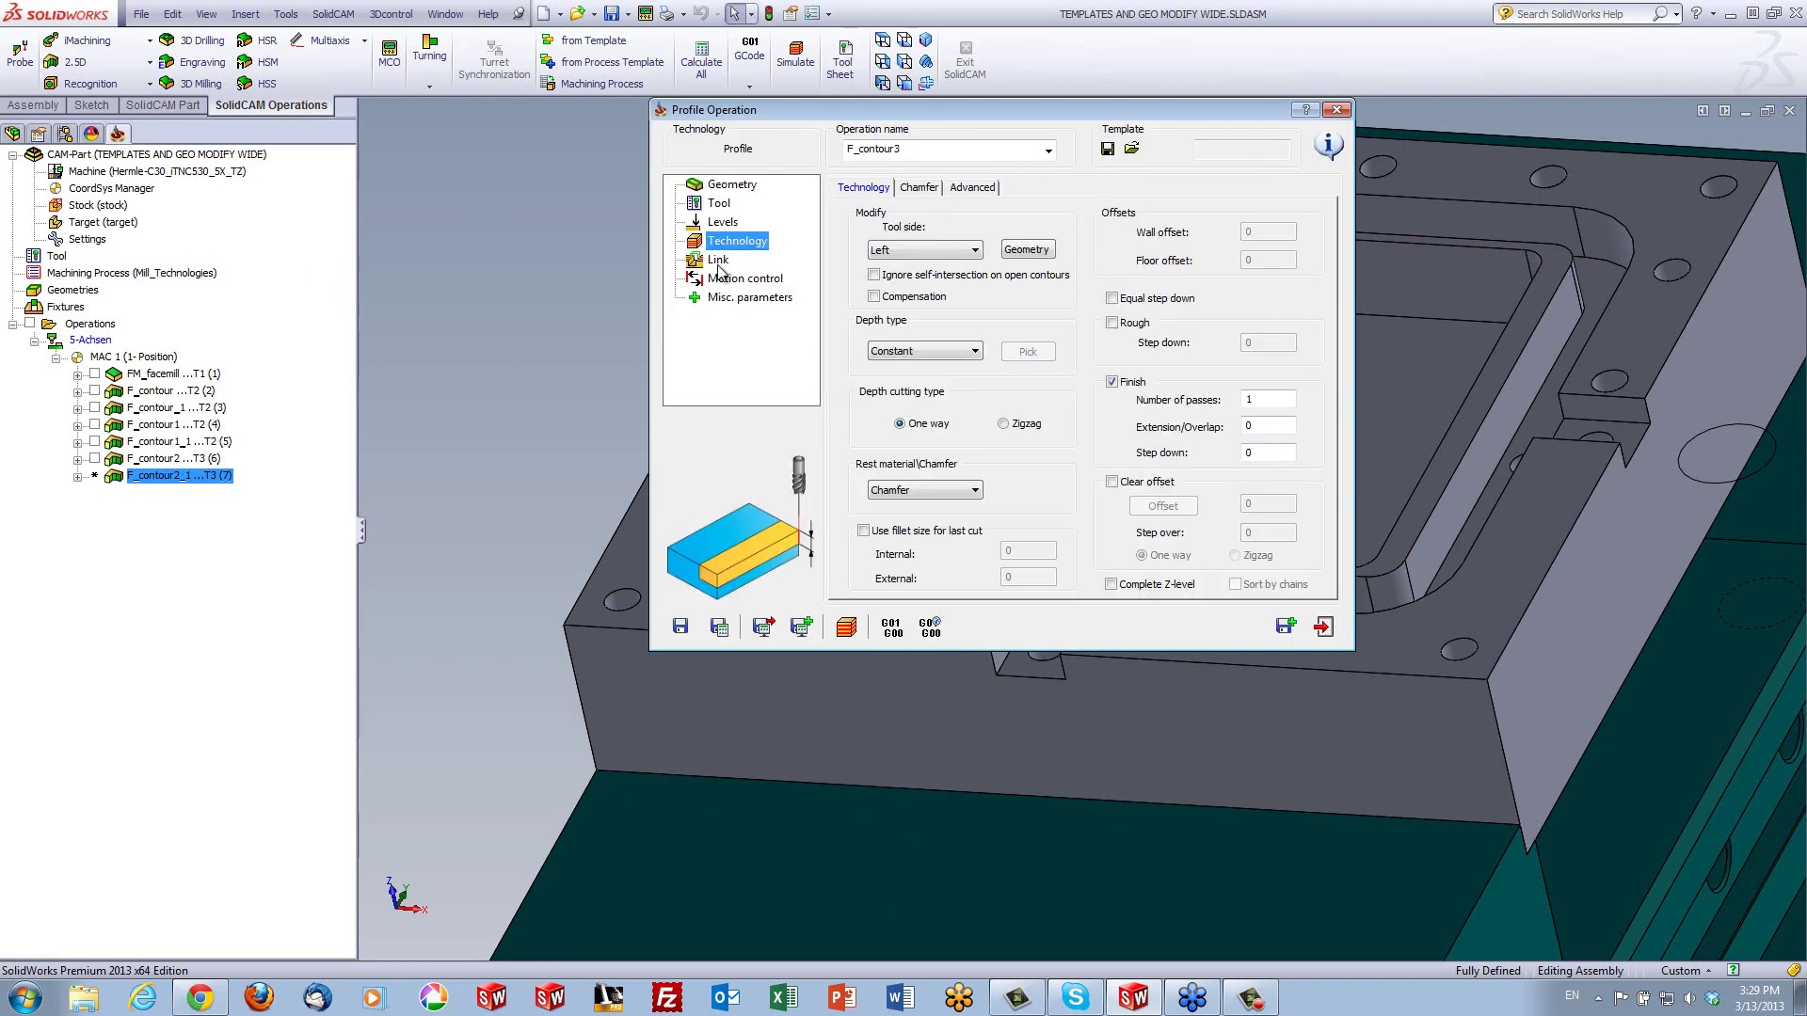
{"action": "left_click", "coordinate": [717, 261]}
{"action": "left_click", "coordinate": [951, 355]}
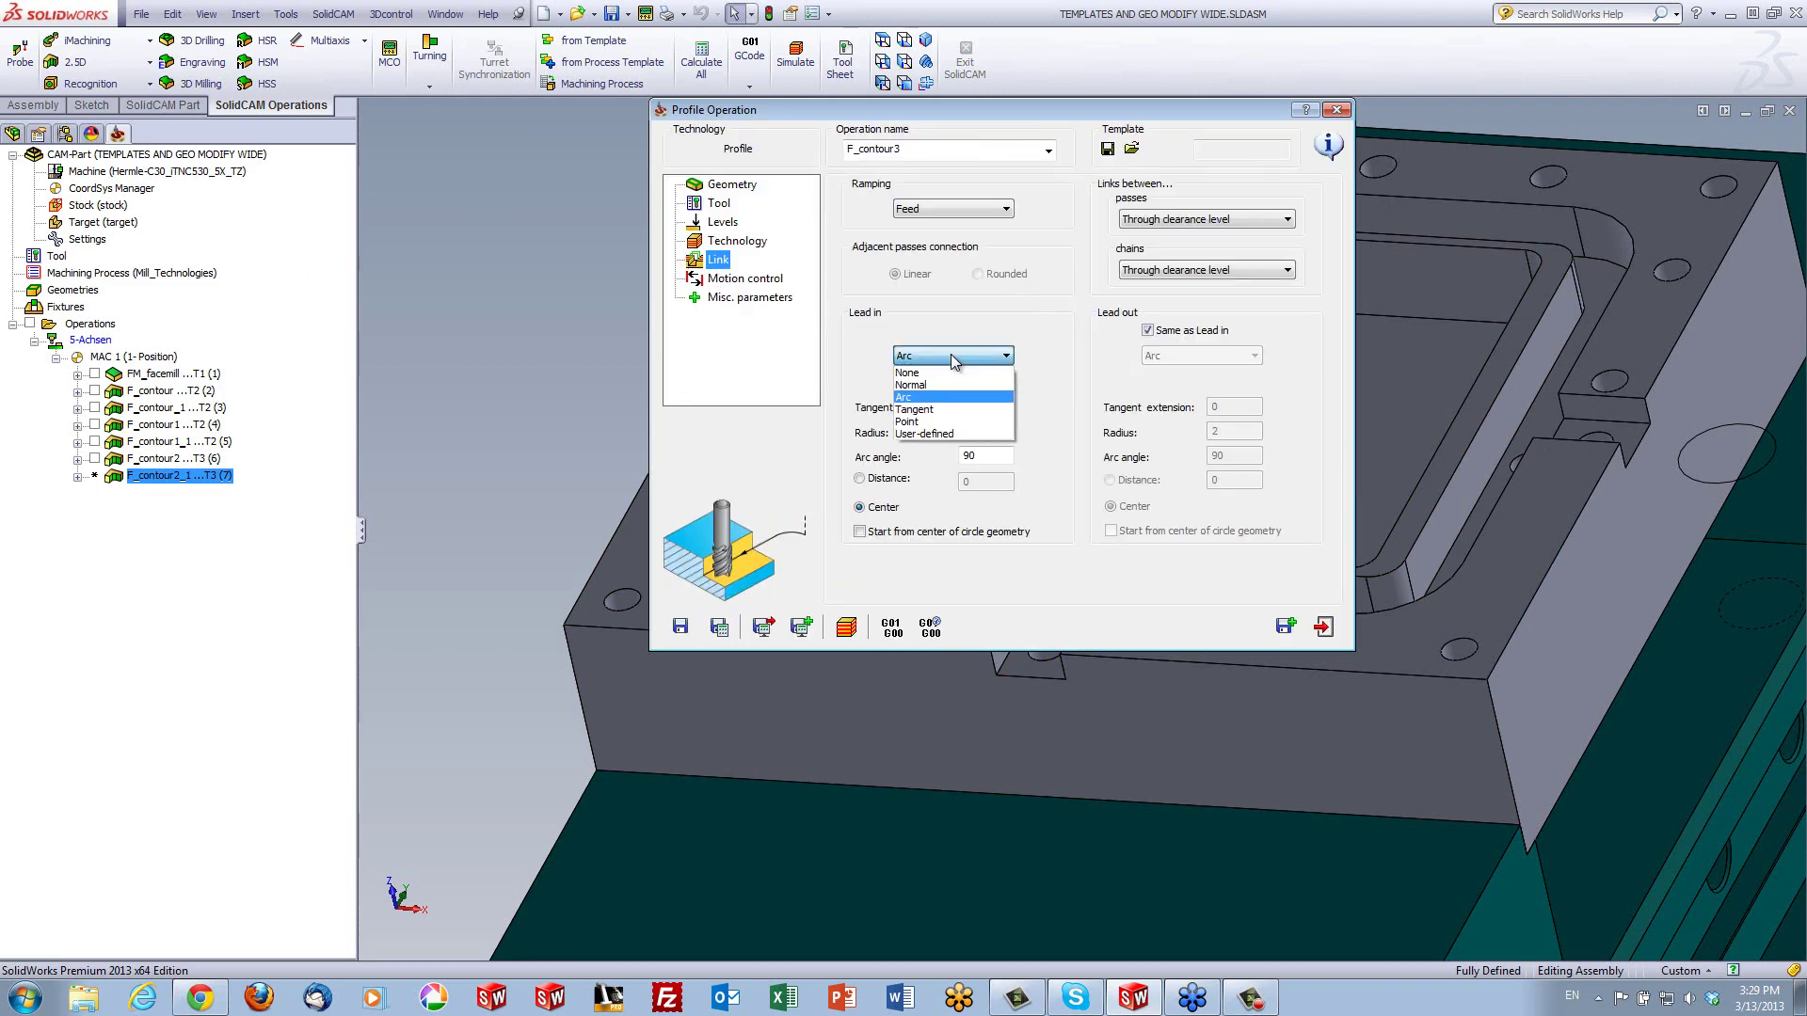
{"action": "left_click", "coordinate": [953, 386]}
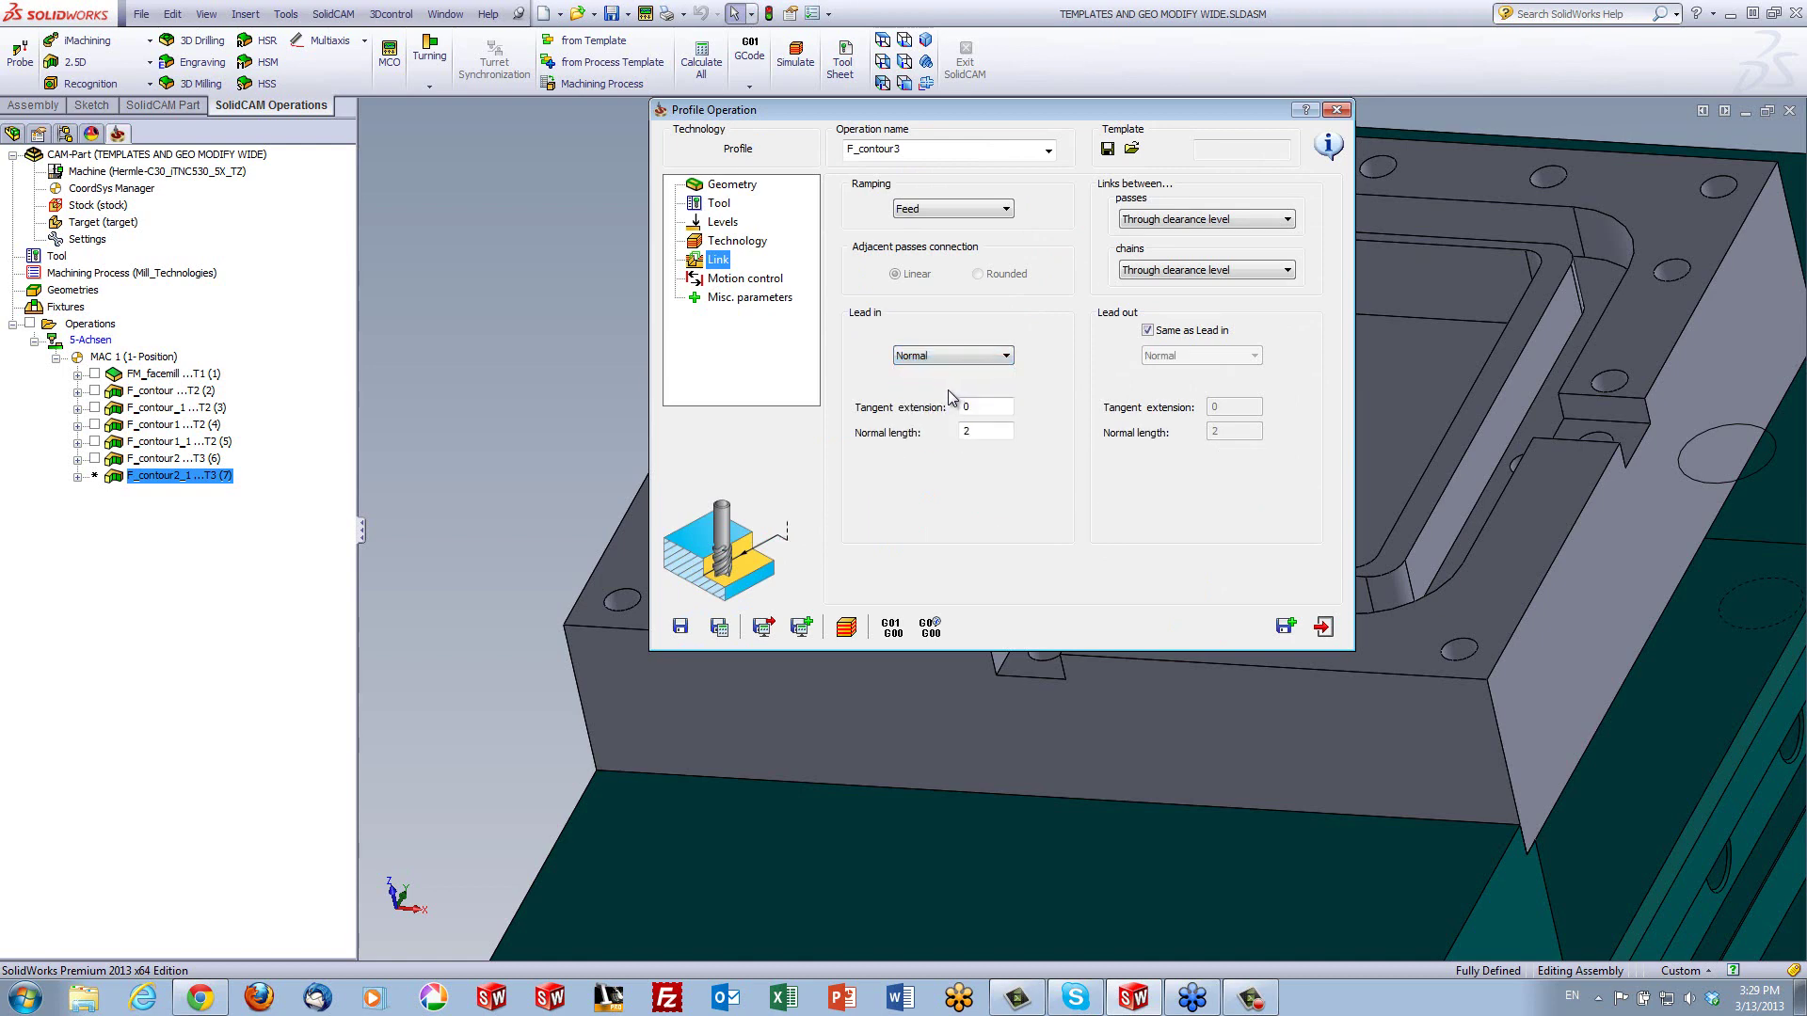
{"action": "left_click", "coordinate": [719, 627]}
Simulate the slot floor chamfer operation in SolidVerify, stepping through the first moves and running the rest
{"action": "left_click", "coordinate": [850, 627]}
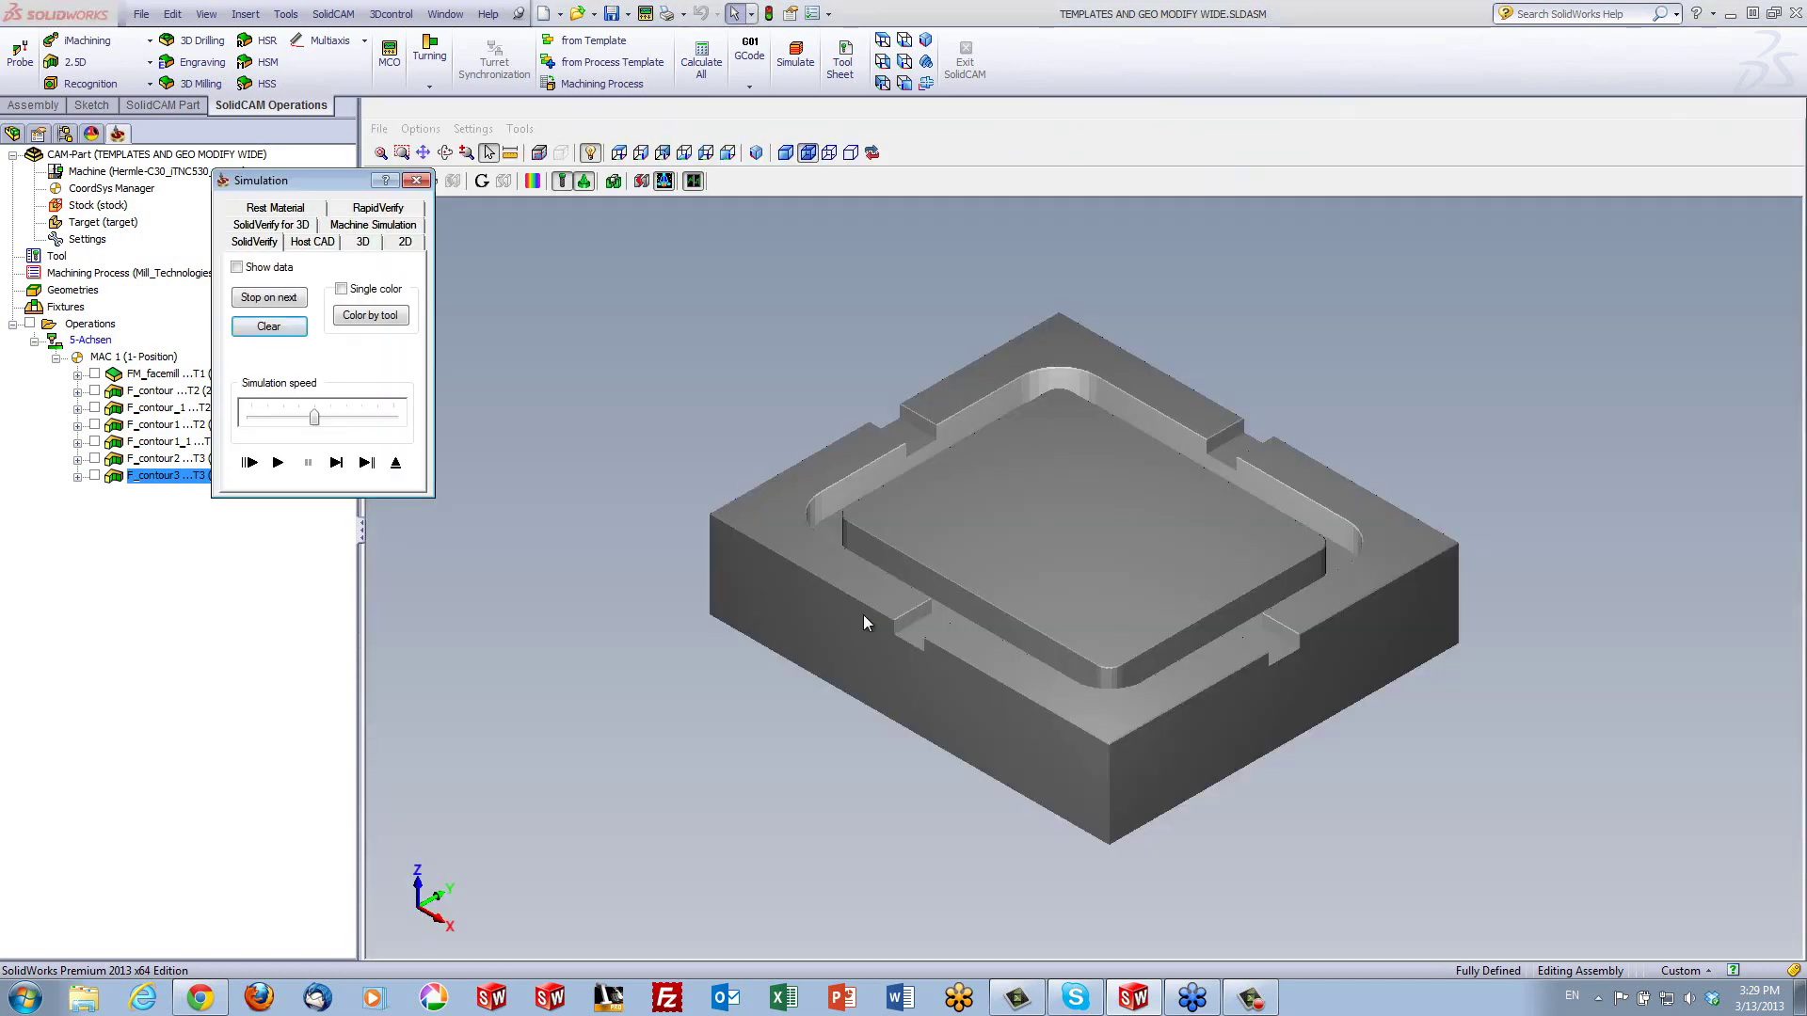
{"action": "left_click", "coordinate": [335, 467]}
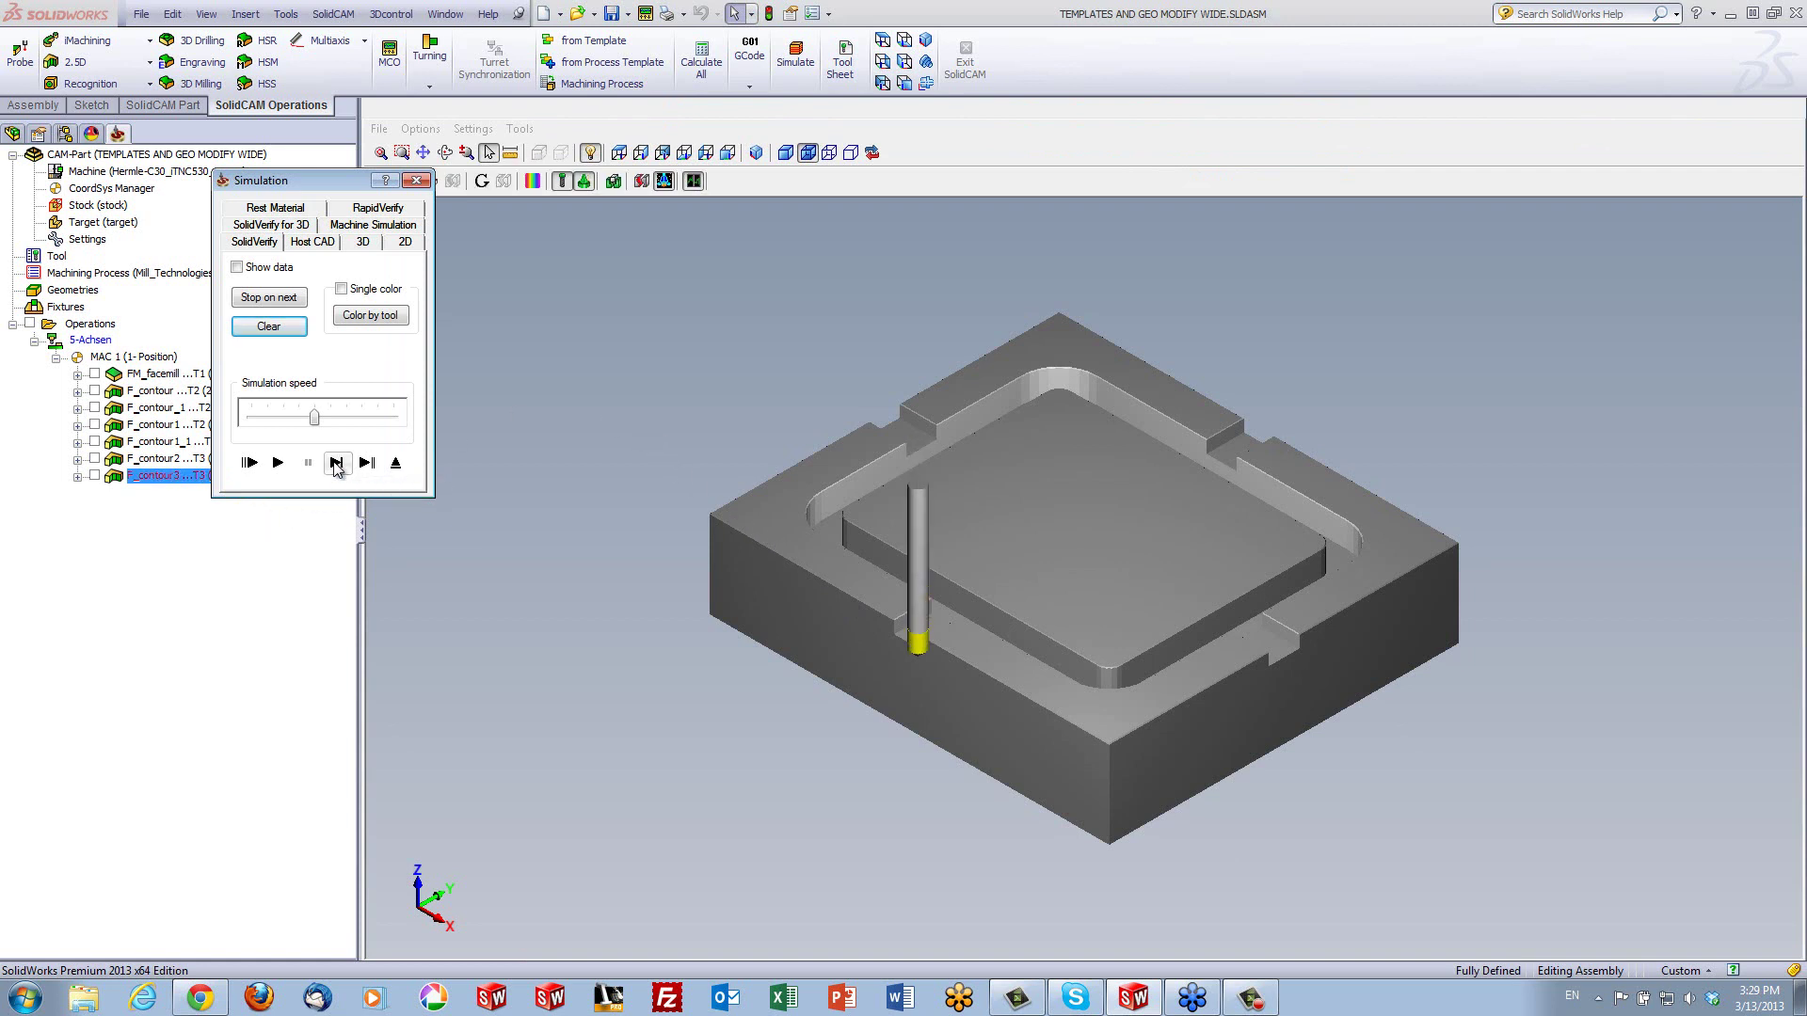
{"action": "left_click", "coordinate": [337, 463]}
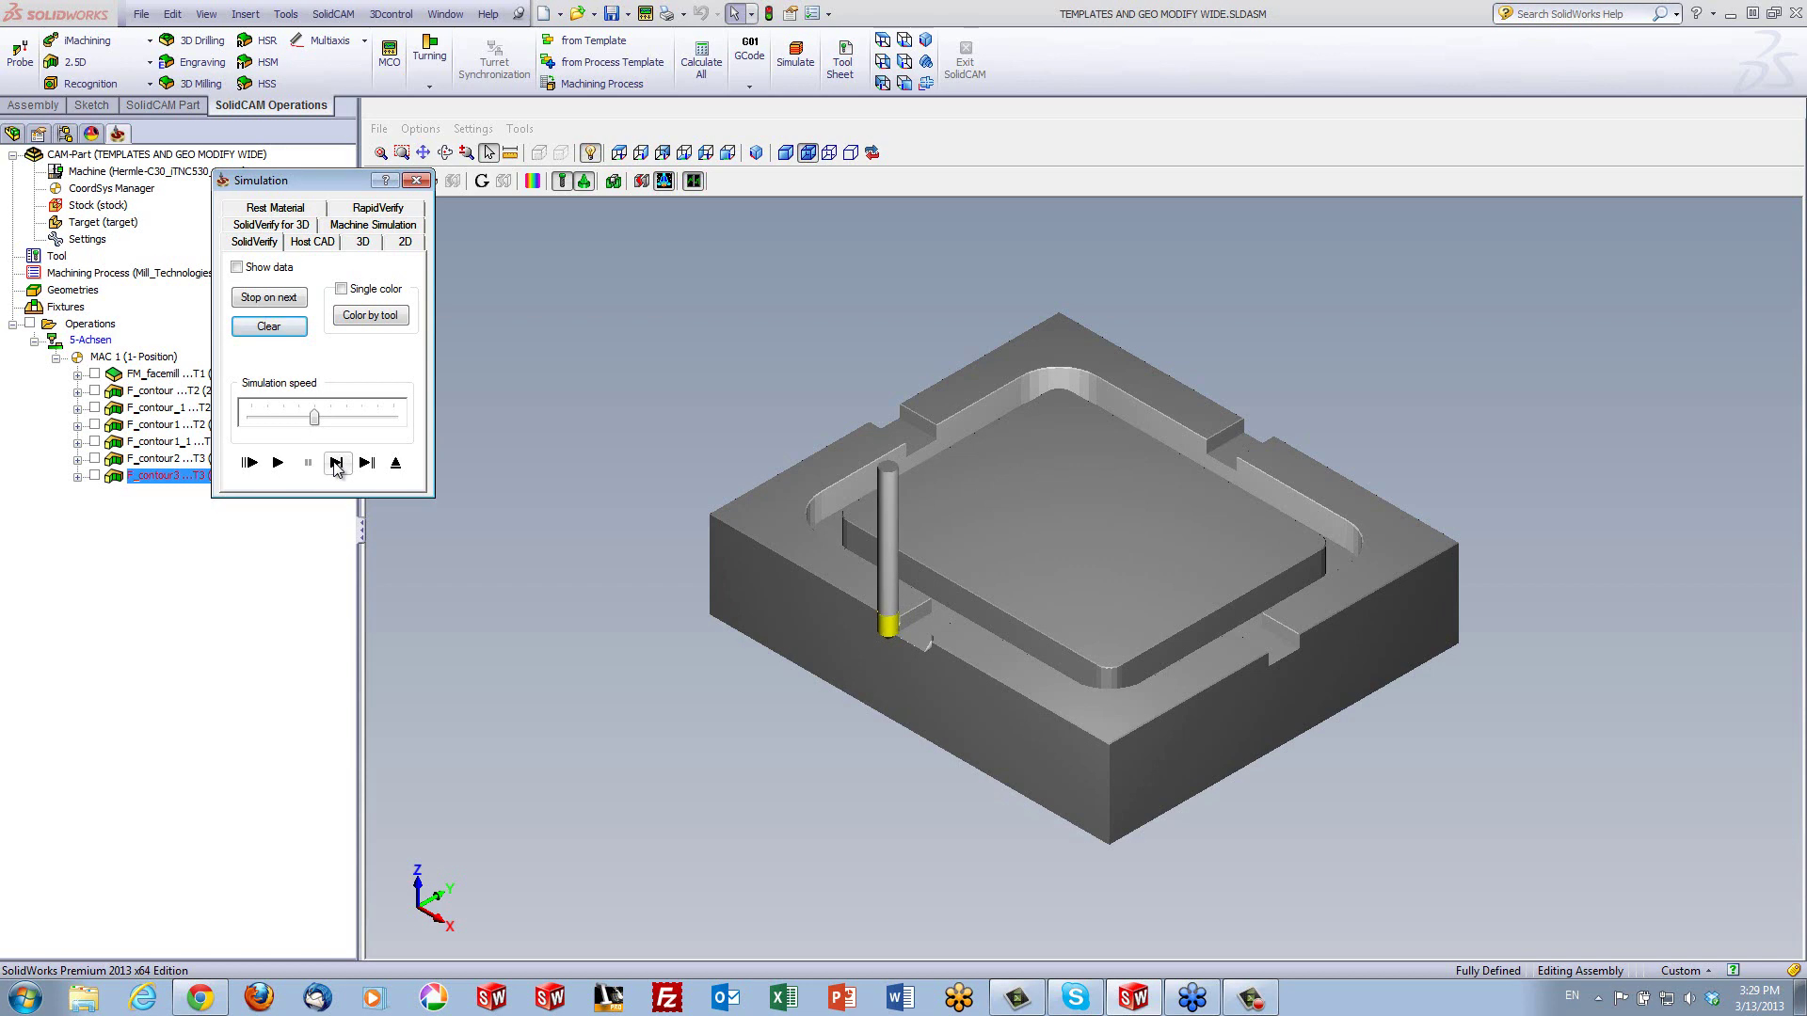
{"action": "left_click", "coordinate": [336, 463]}
{"action": "left_click", "coordinate": [278, 463]}
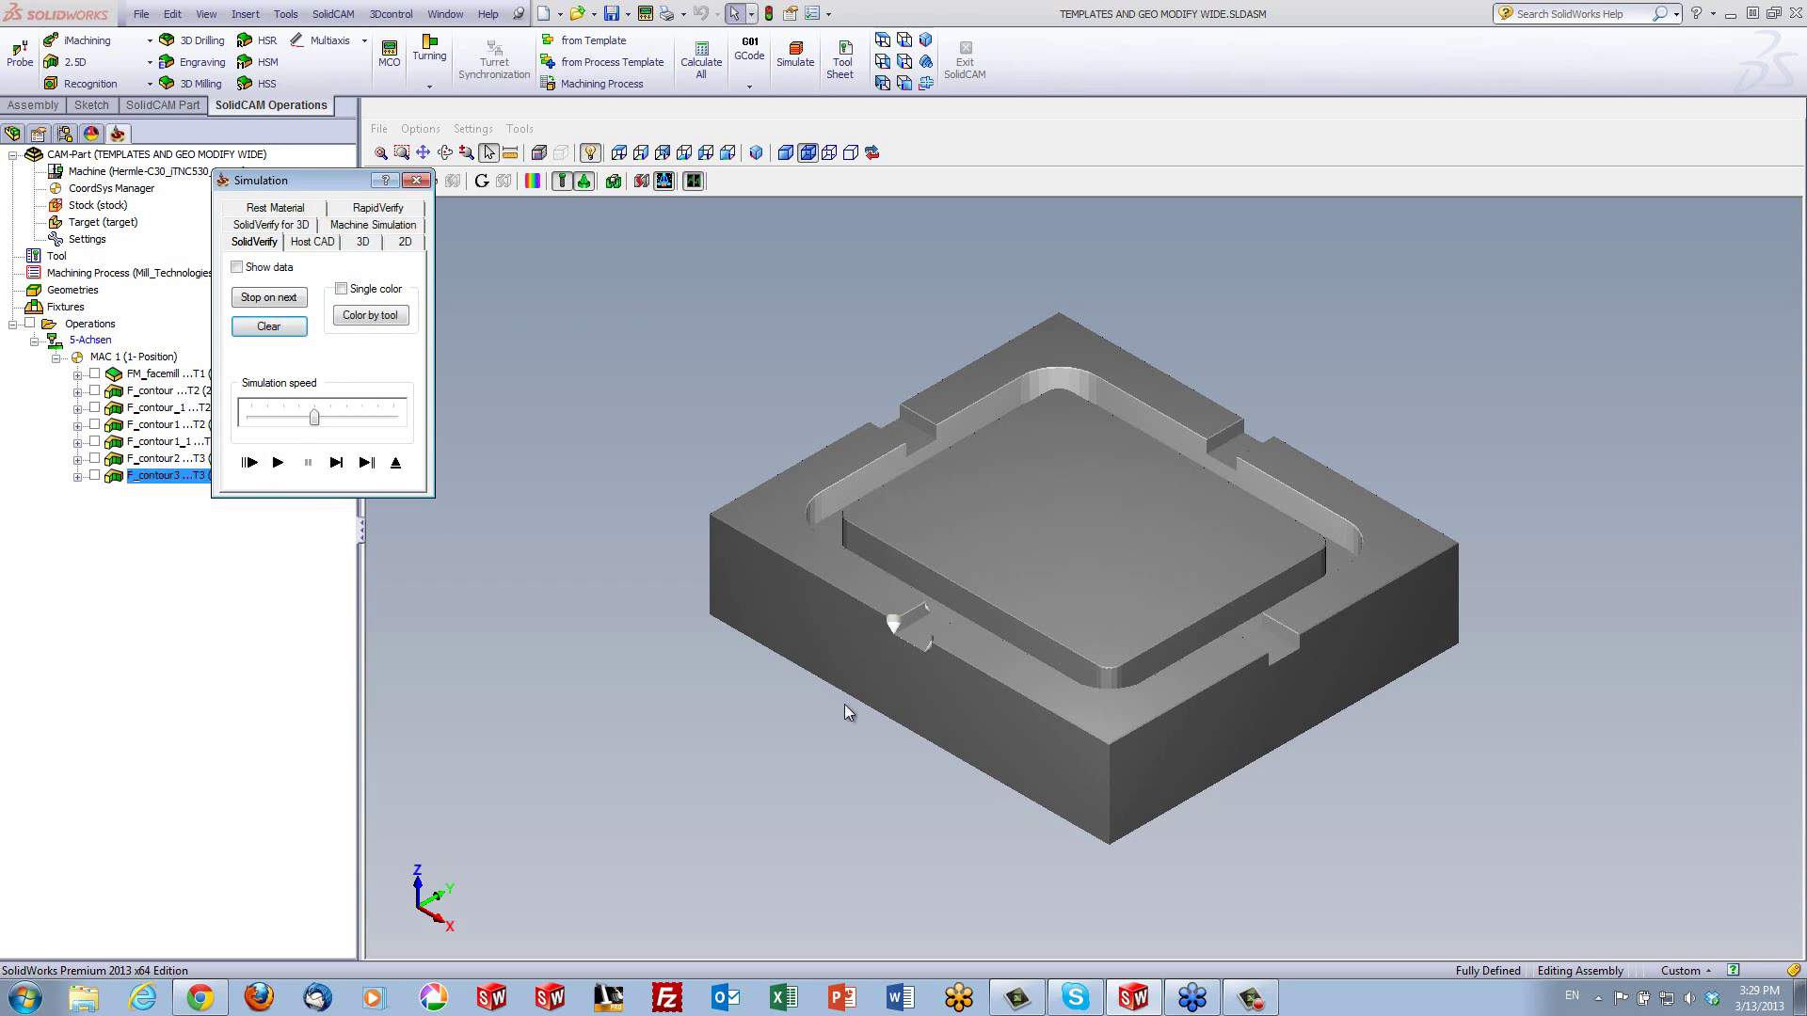
Examine the cuts at both ends of the front slot's outer edge up close and exit the simulation
{"action": "left_click_drag", "start_coordinate": [851, 715], "coordinate": [928, 719]}
{"action": "scroll", "coordinate": [1380, 765], "scroll_direction": "up", "scroll_amount": 3}
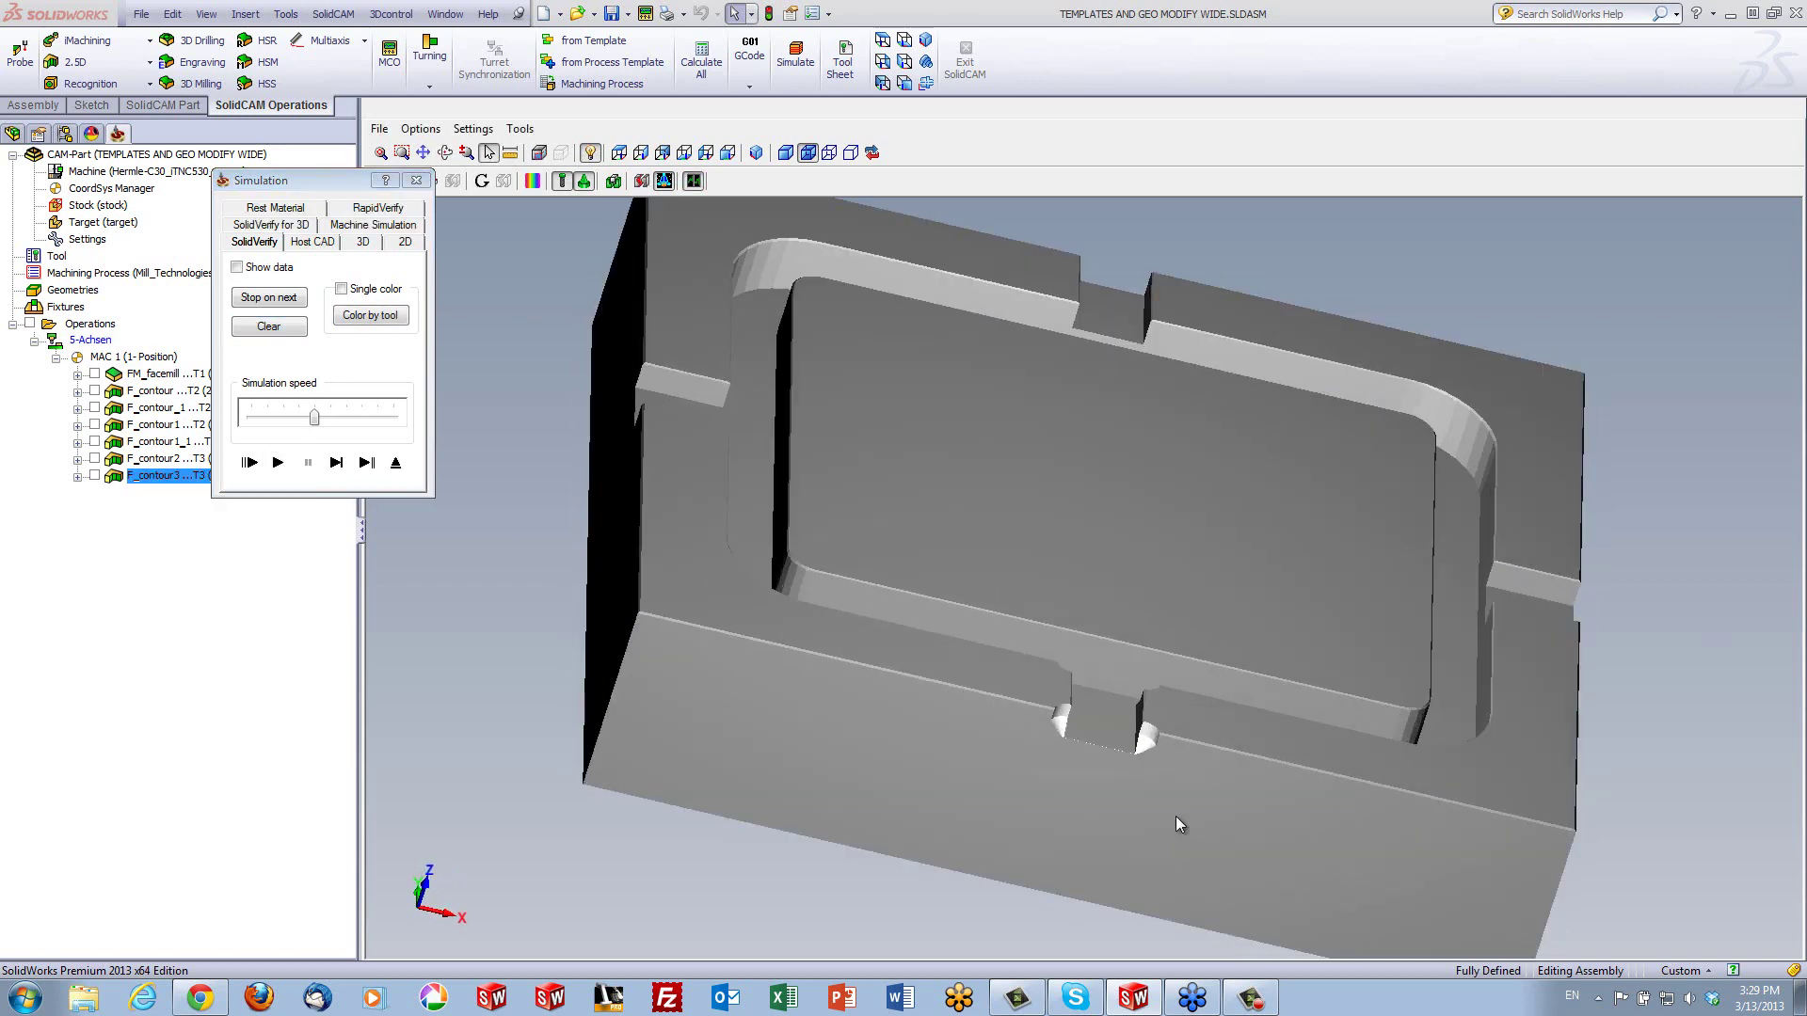
{"action": "scroll", "coordinate": [1154, 800], "scroll_direction": "up", "scroll_amount": 4}
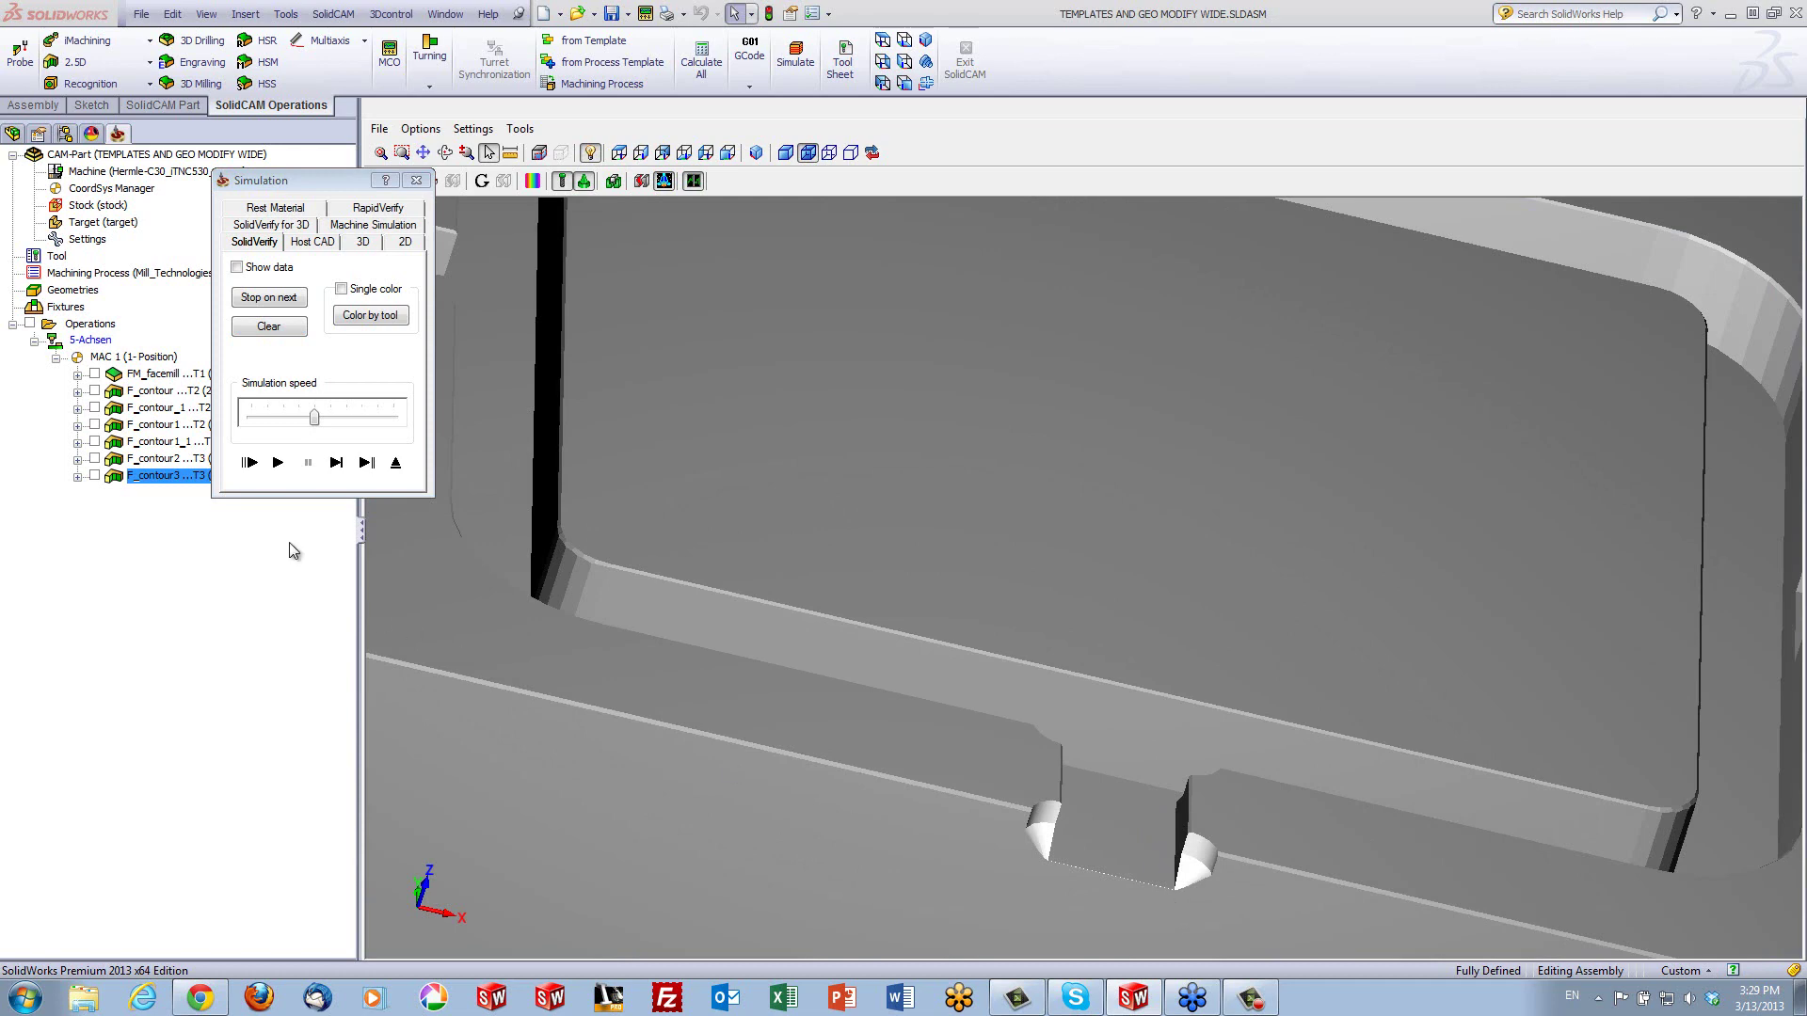
{"action": "left_click", "coordinate": [396, 463]}
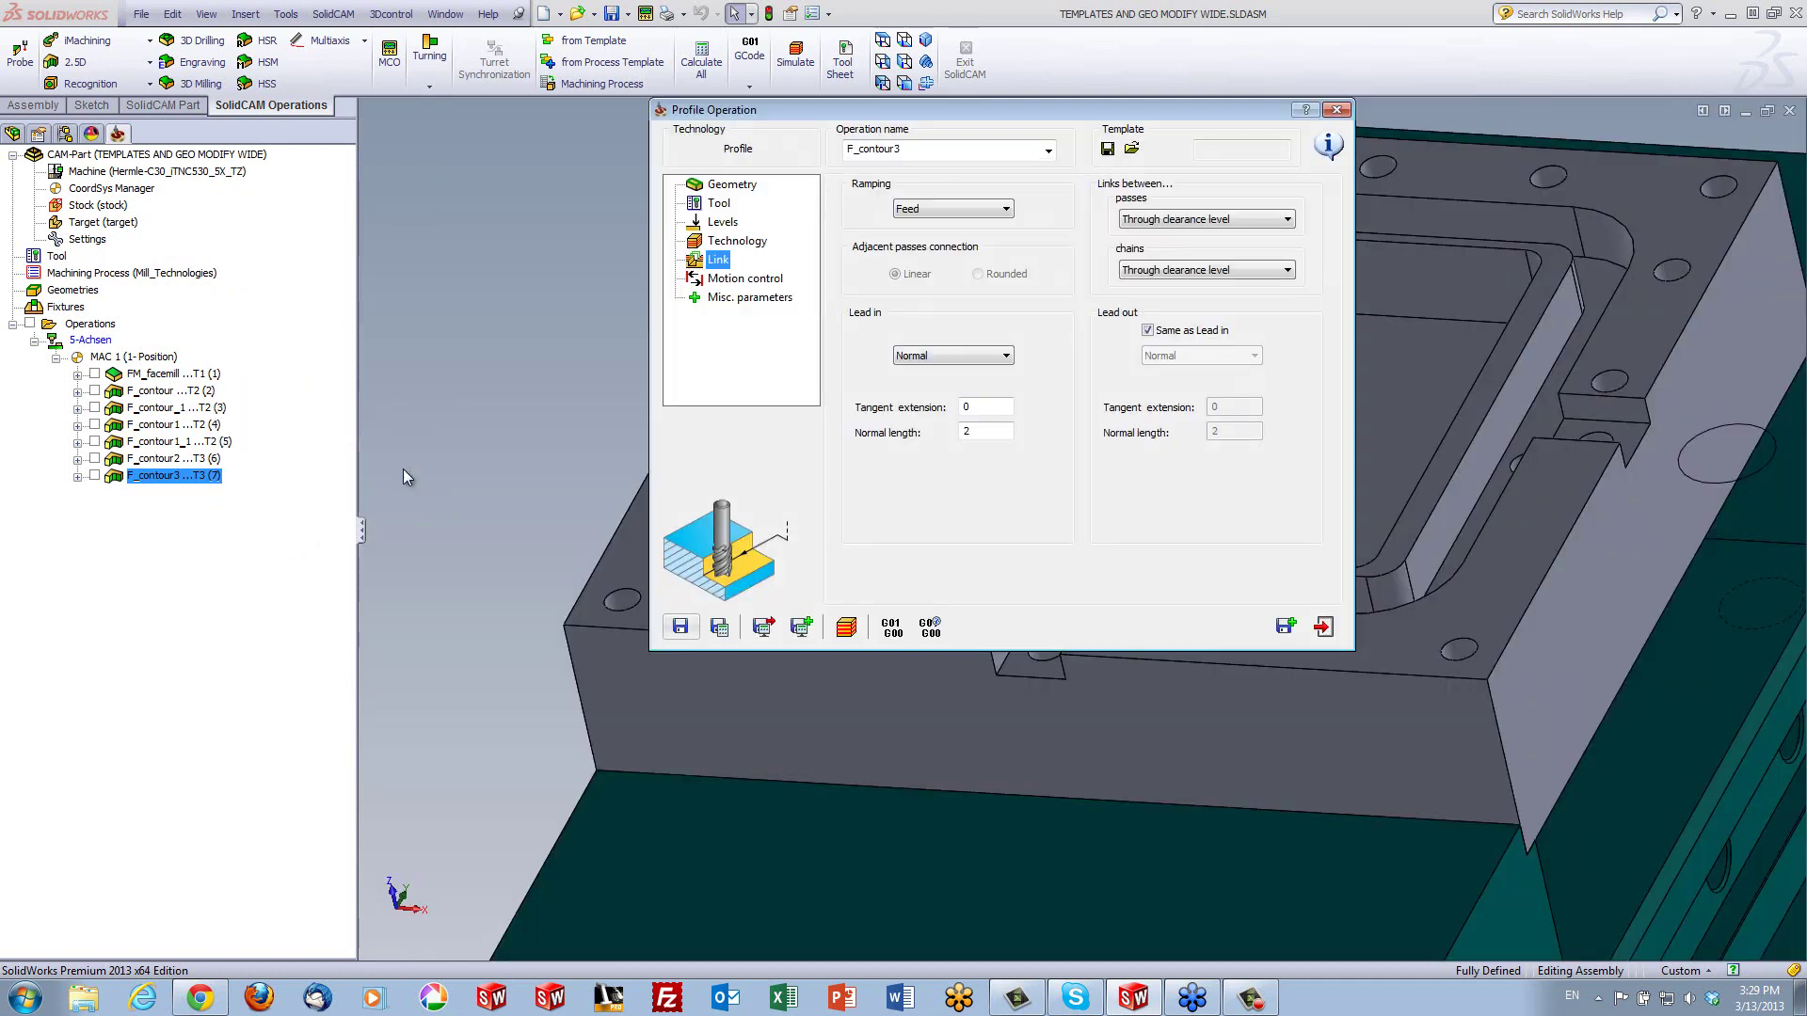
Set the chamfer cutting diameter to 5, then save and calculate the operation
{"action": "left_click", "coordinate": [737, 243]}
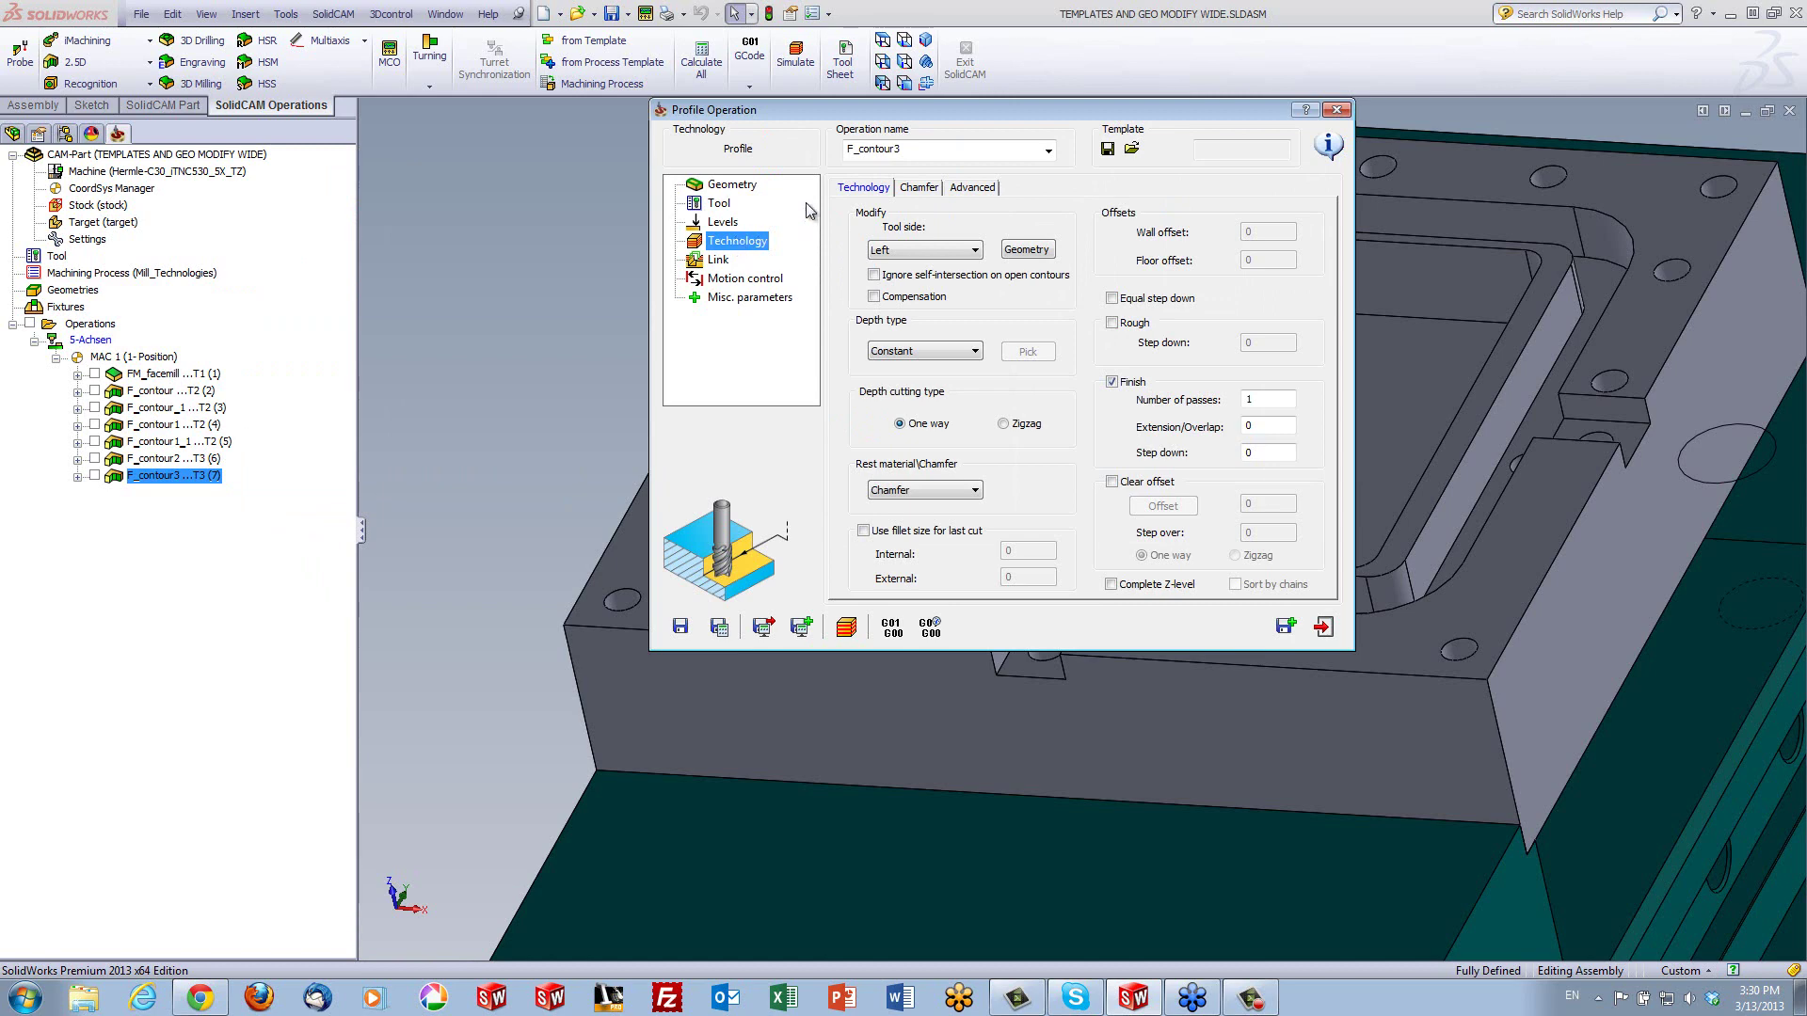
{"action": "left_click", "coordinate": [921, 190]}
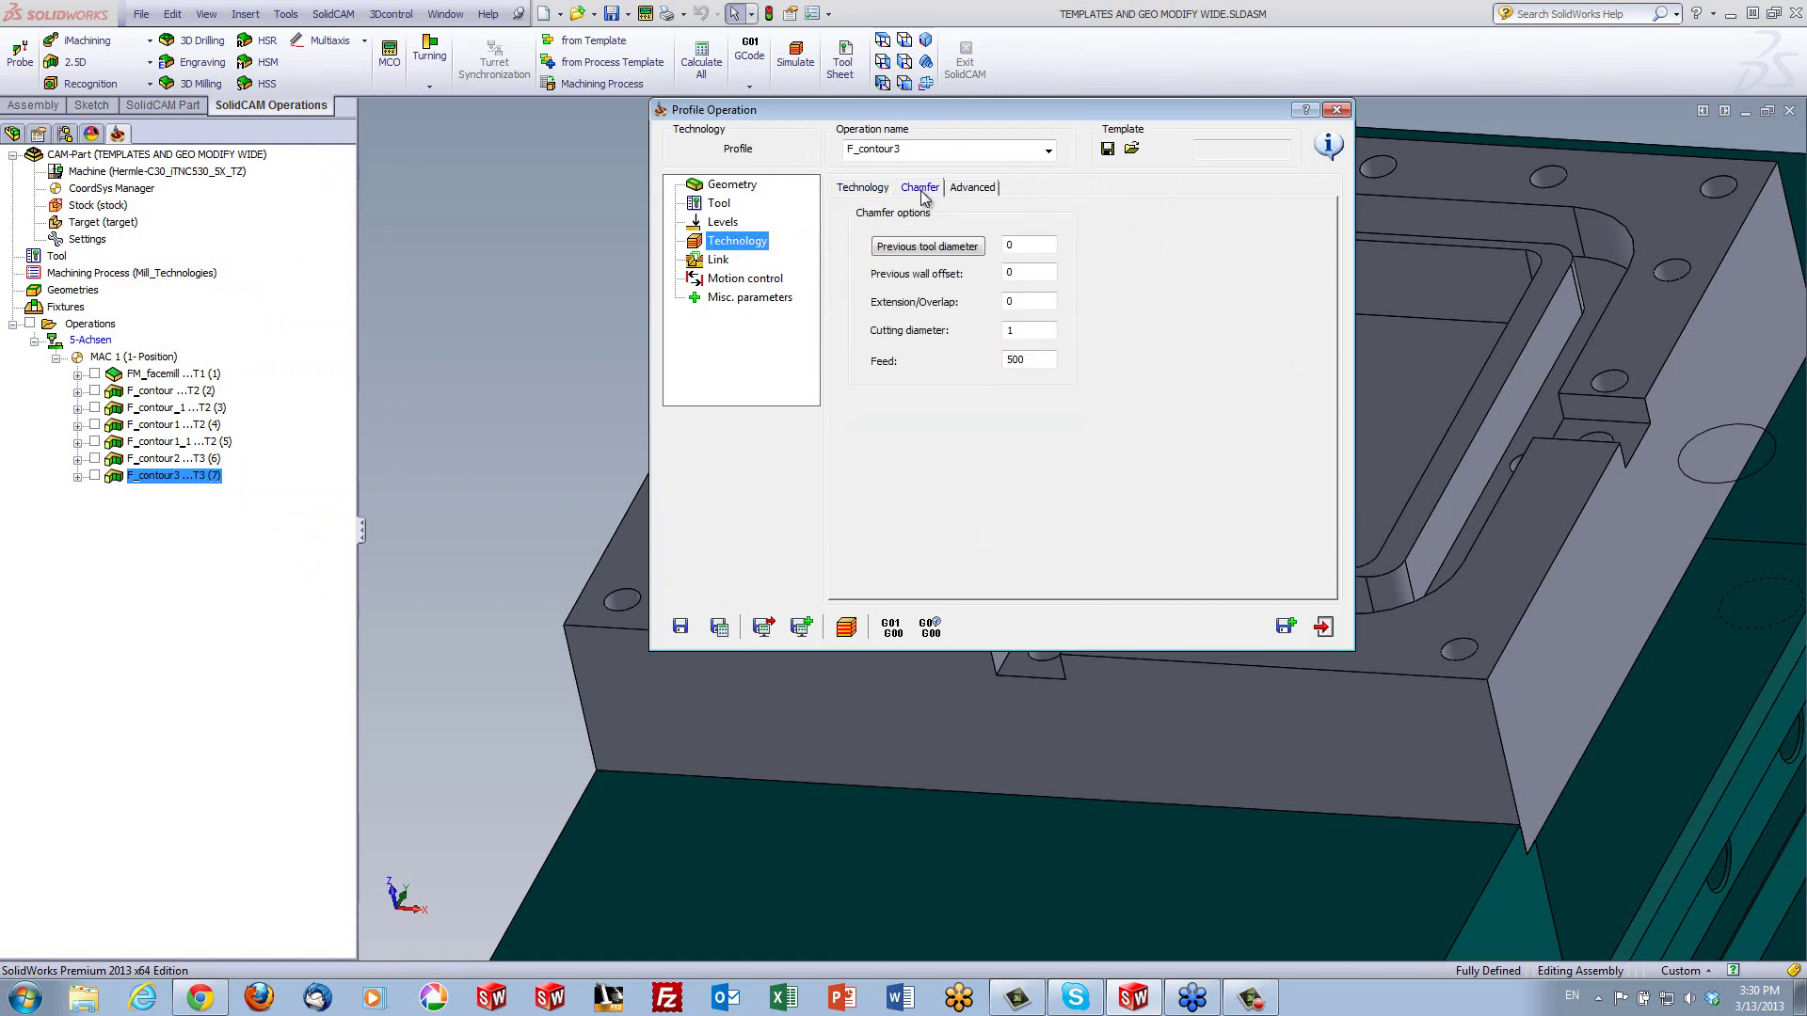
{"action": "left_click", "coordinate": [1034, 332]}
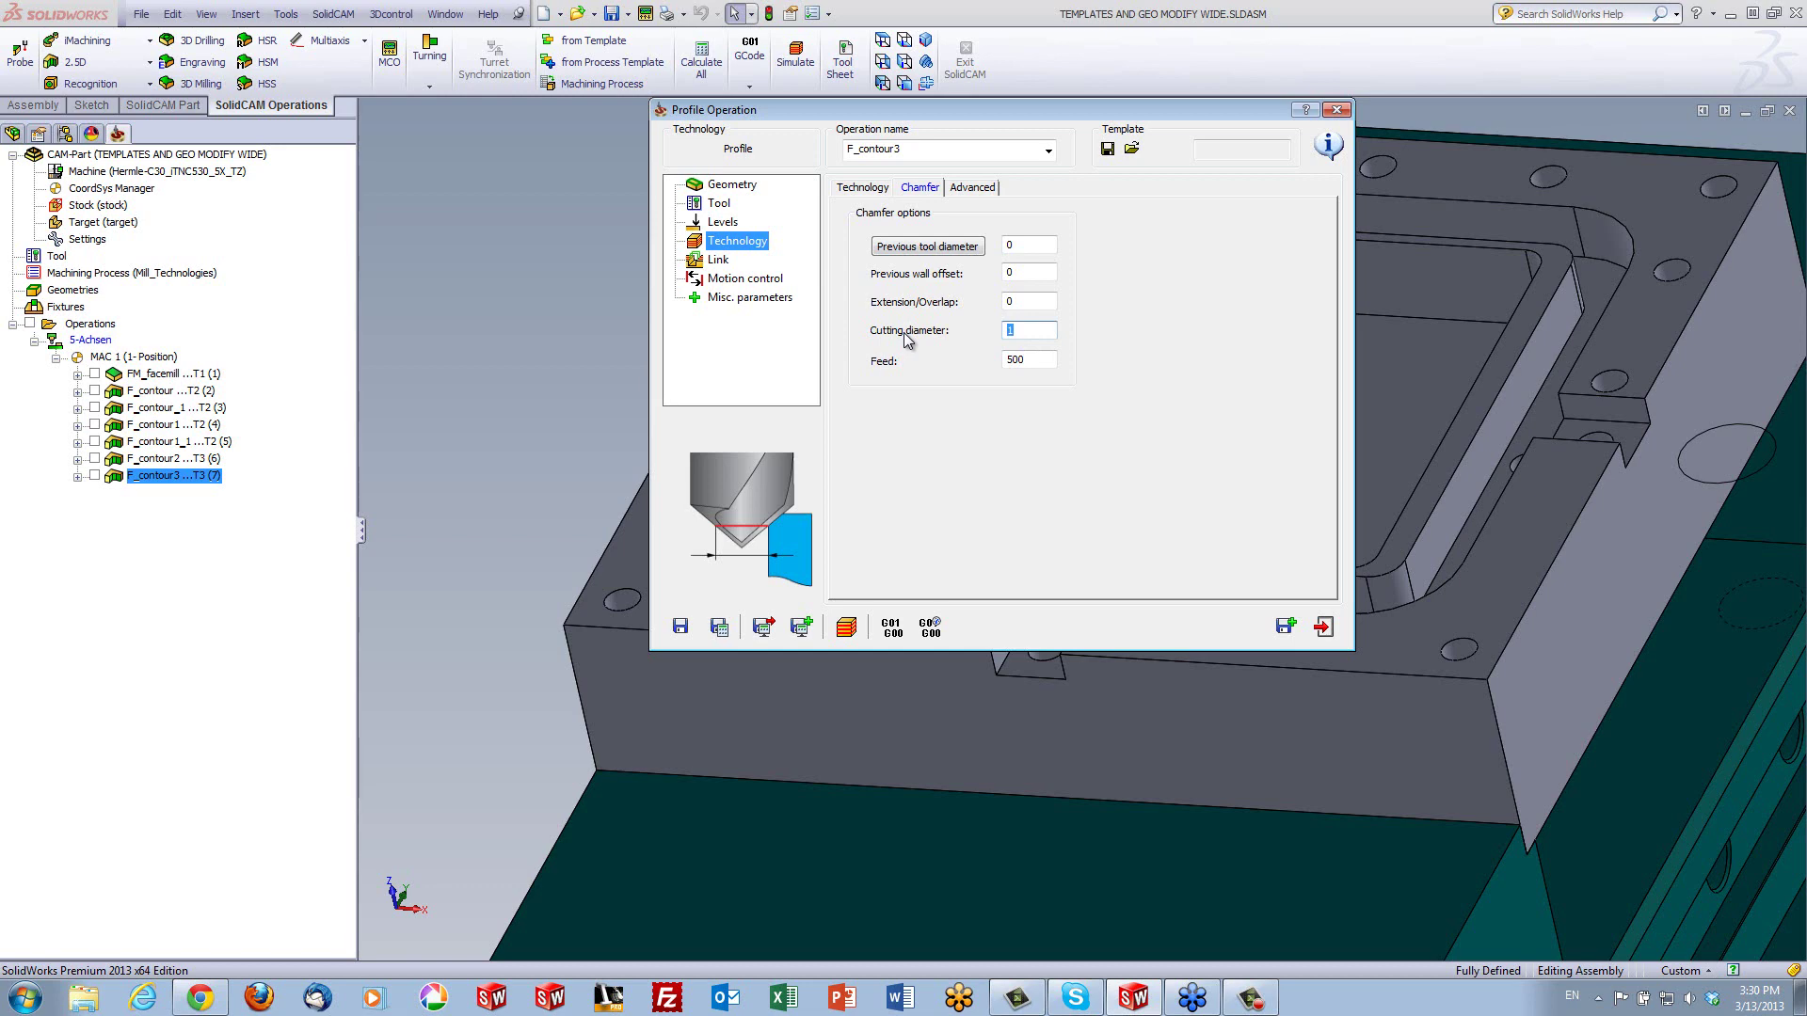
{"action": "type", "text": "5"}
{"action": "left_click", "coordinate": [717, 627]}
Simulate the recalculated chamfer in SolidVerify, examine the front slot's side walls and exit the simulation
{"action": "left_click", "coordinate": [847, 628]}
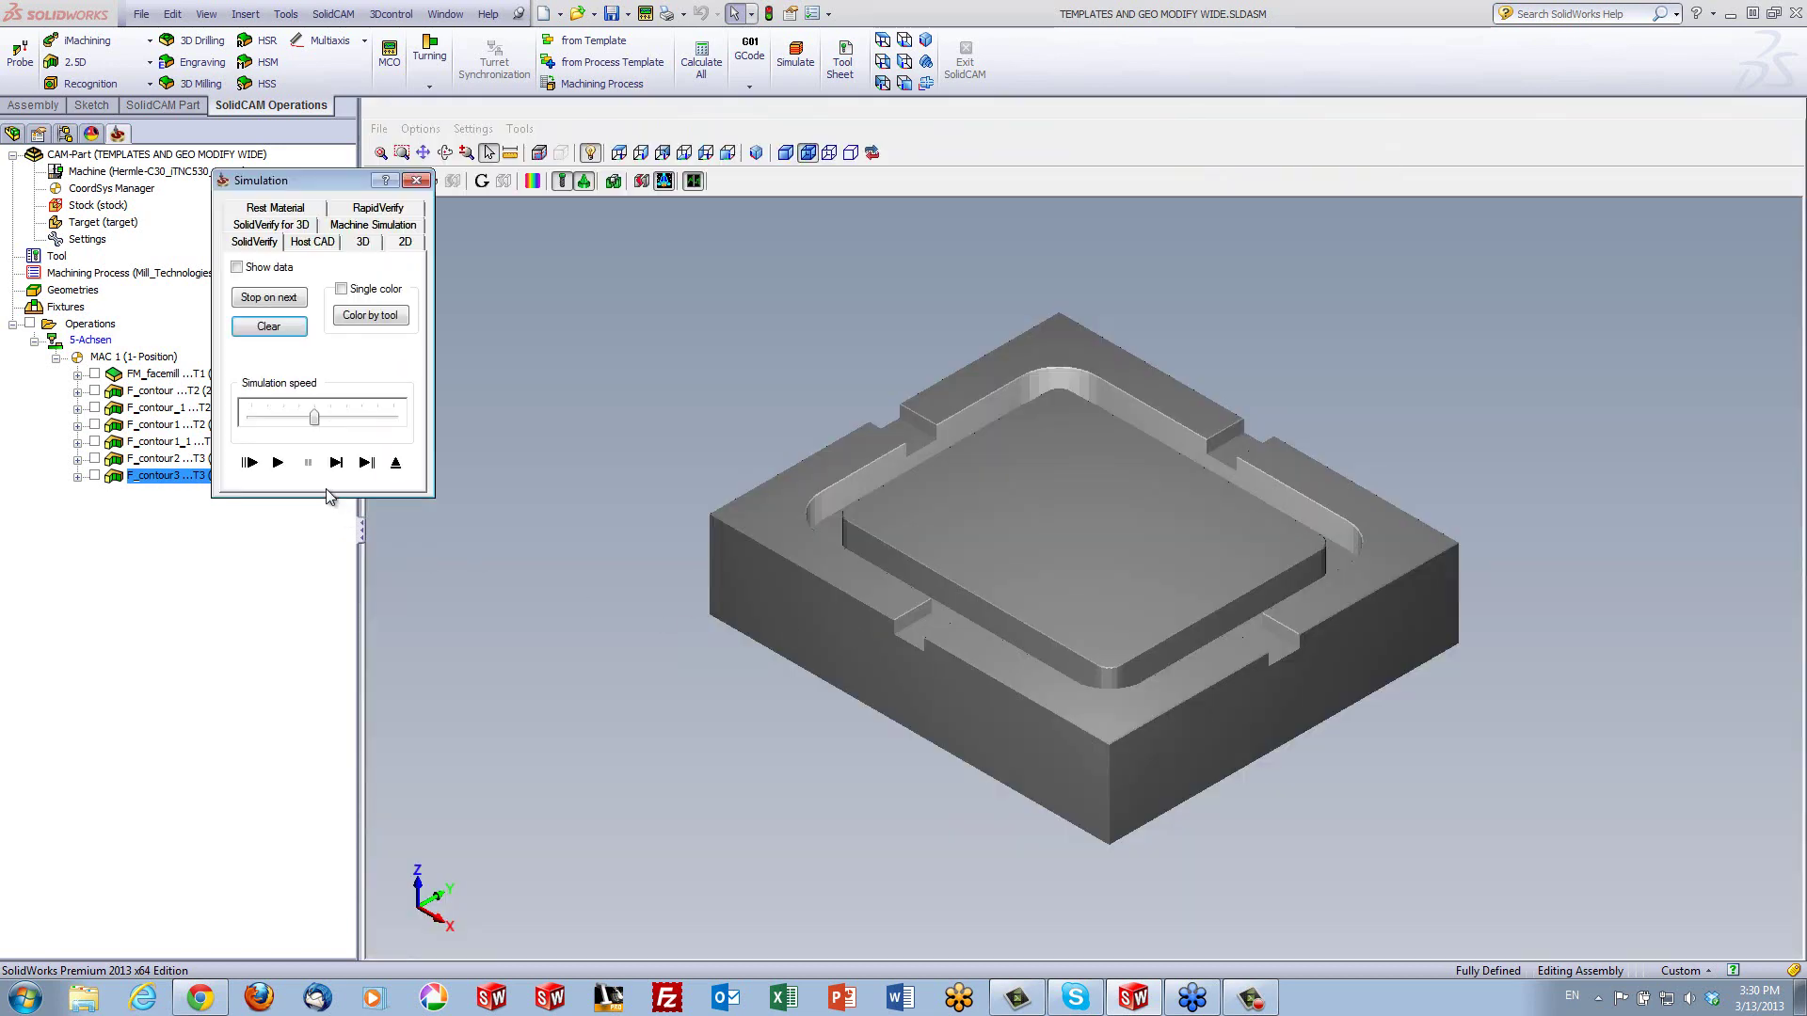
{"action": "left_click", "coordinate": [336, 462]}
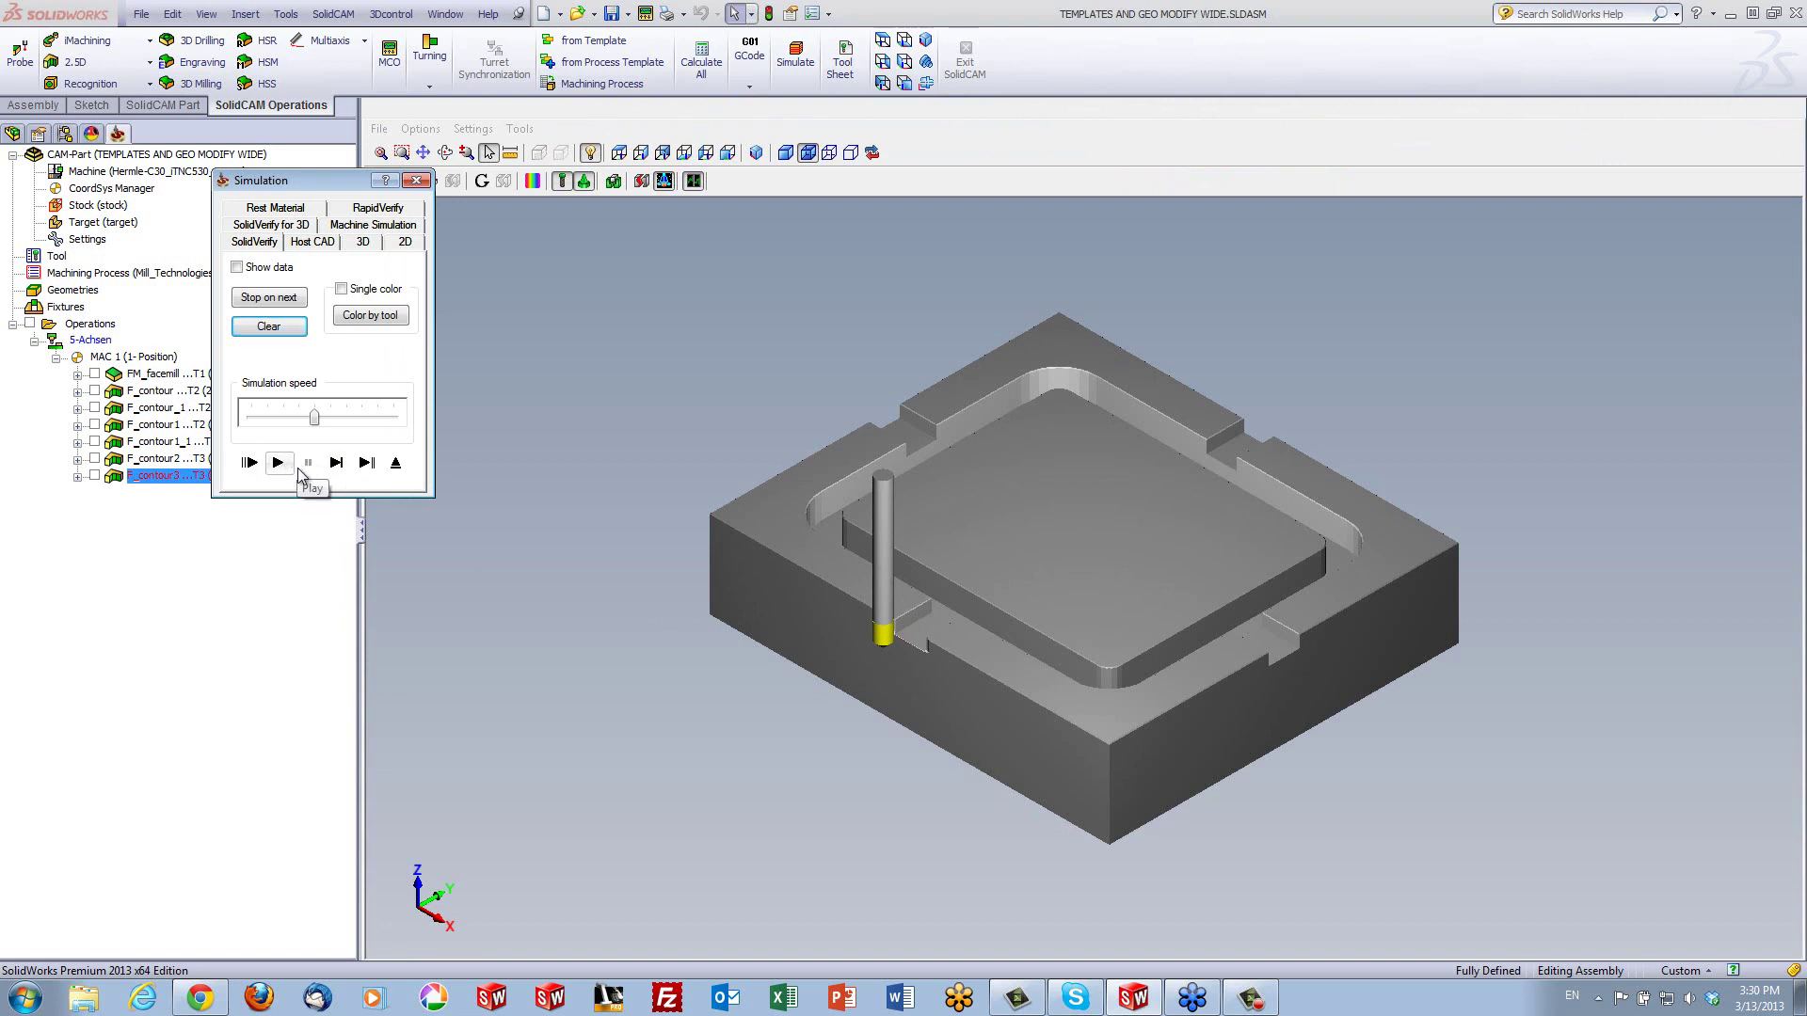
{"action": "middle_click_drag", "start_coordinate": [866, 654], "coordinate": [979, 674]}
{"action": "scroll", "coordinate": [923, 701], "scroll_direction": "up", "scroll_amount": 5}
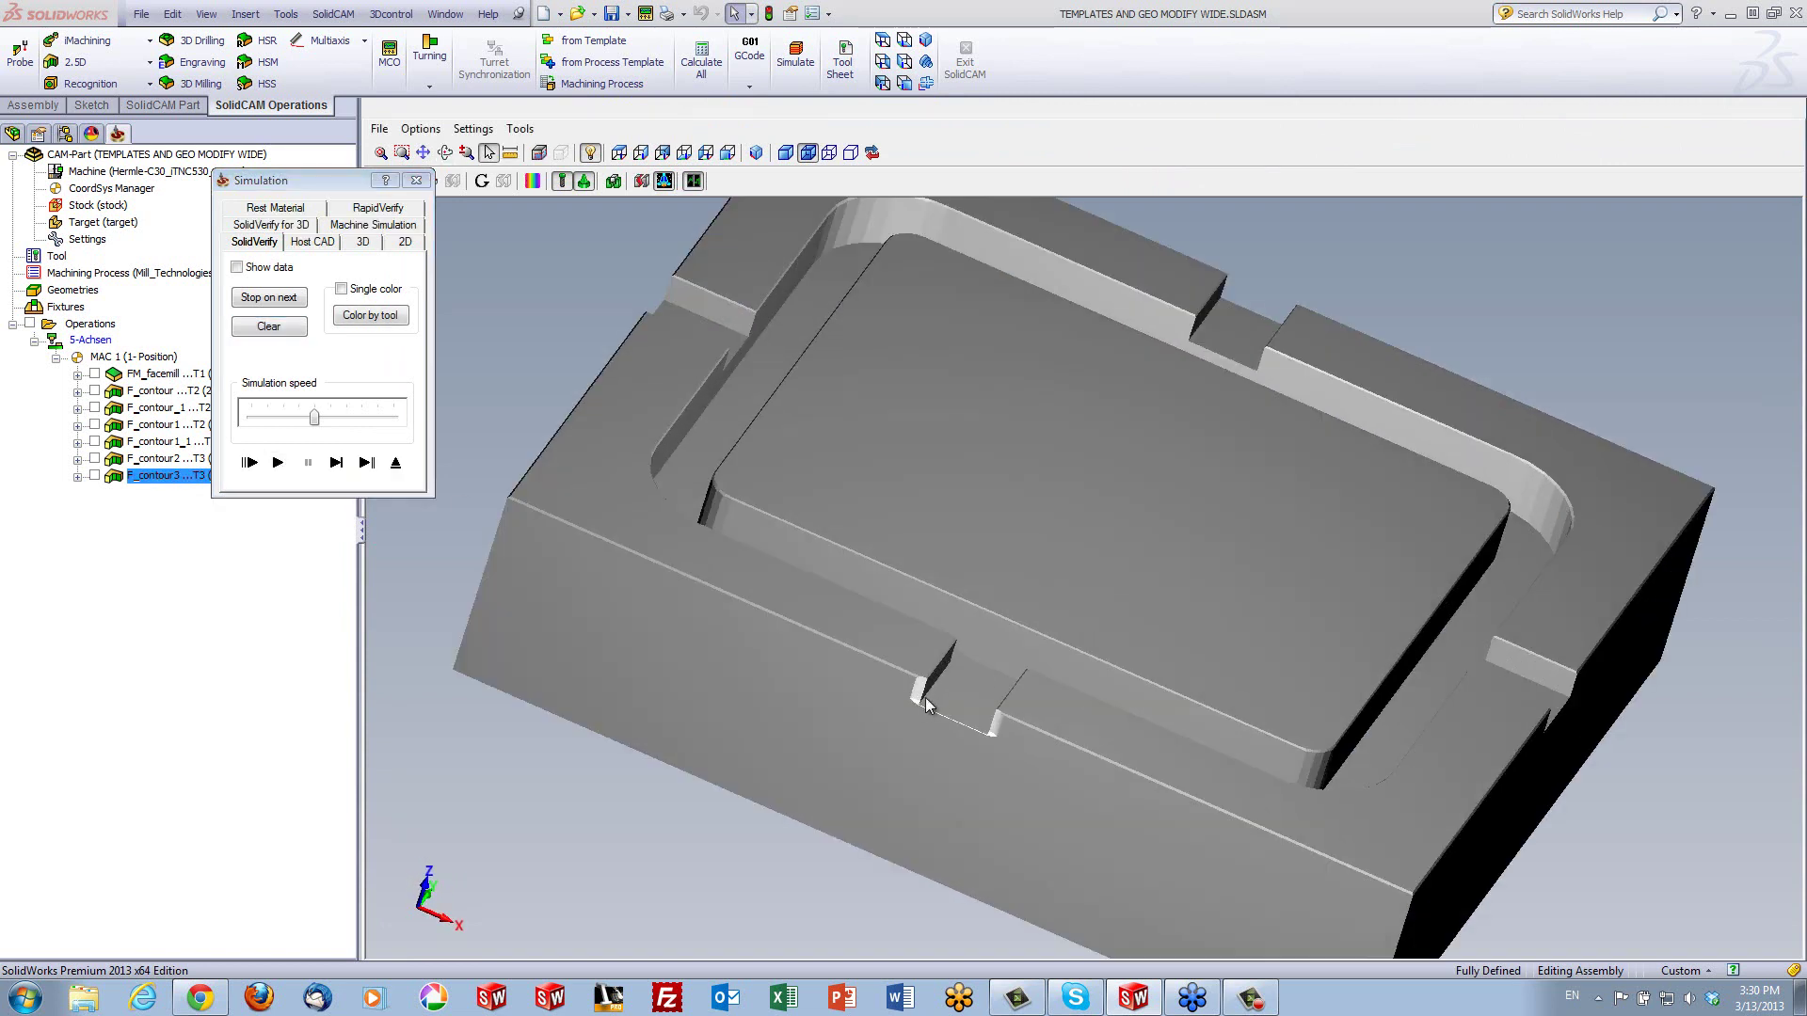
{"action": "left_click", "coordinate": [396, 462]}
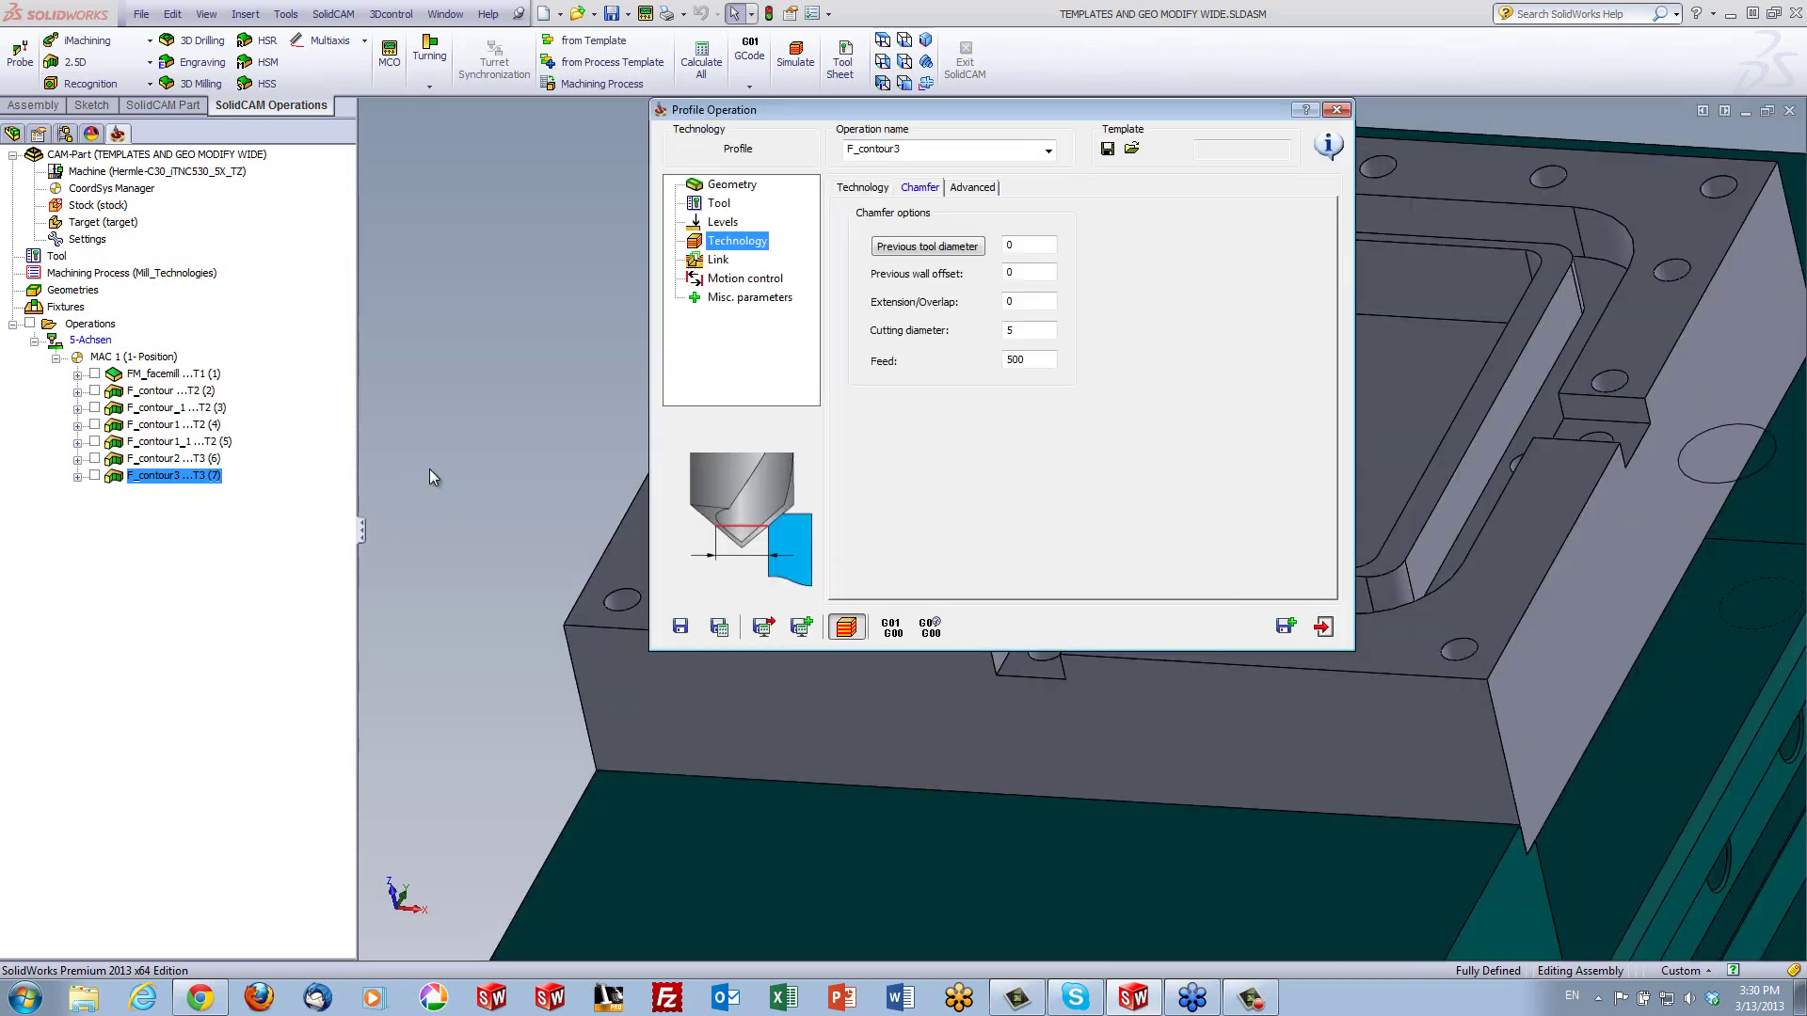
Modify the operation geometry in top view, setting the first chain's start and end extensions to -2
{"action": "left_click", "coordinate": [862, 187]}
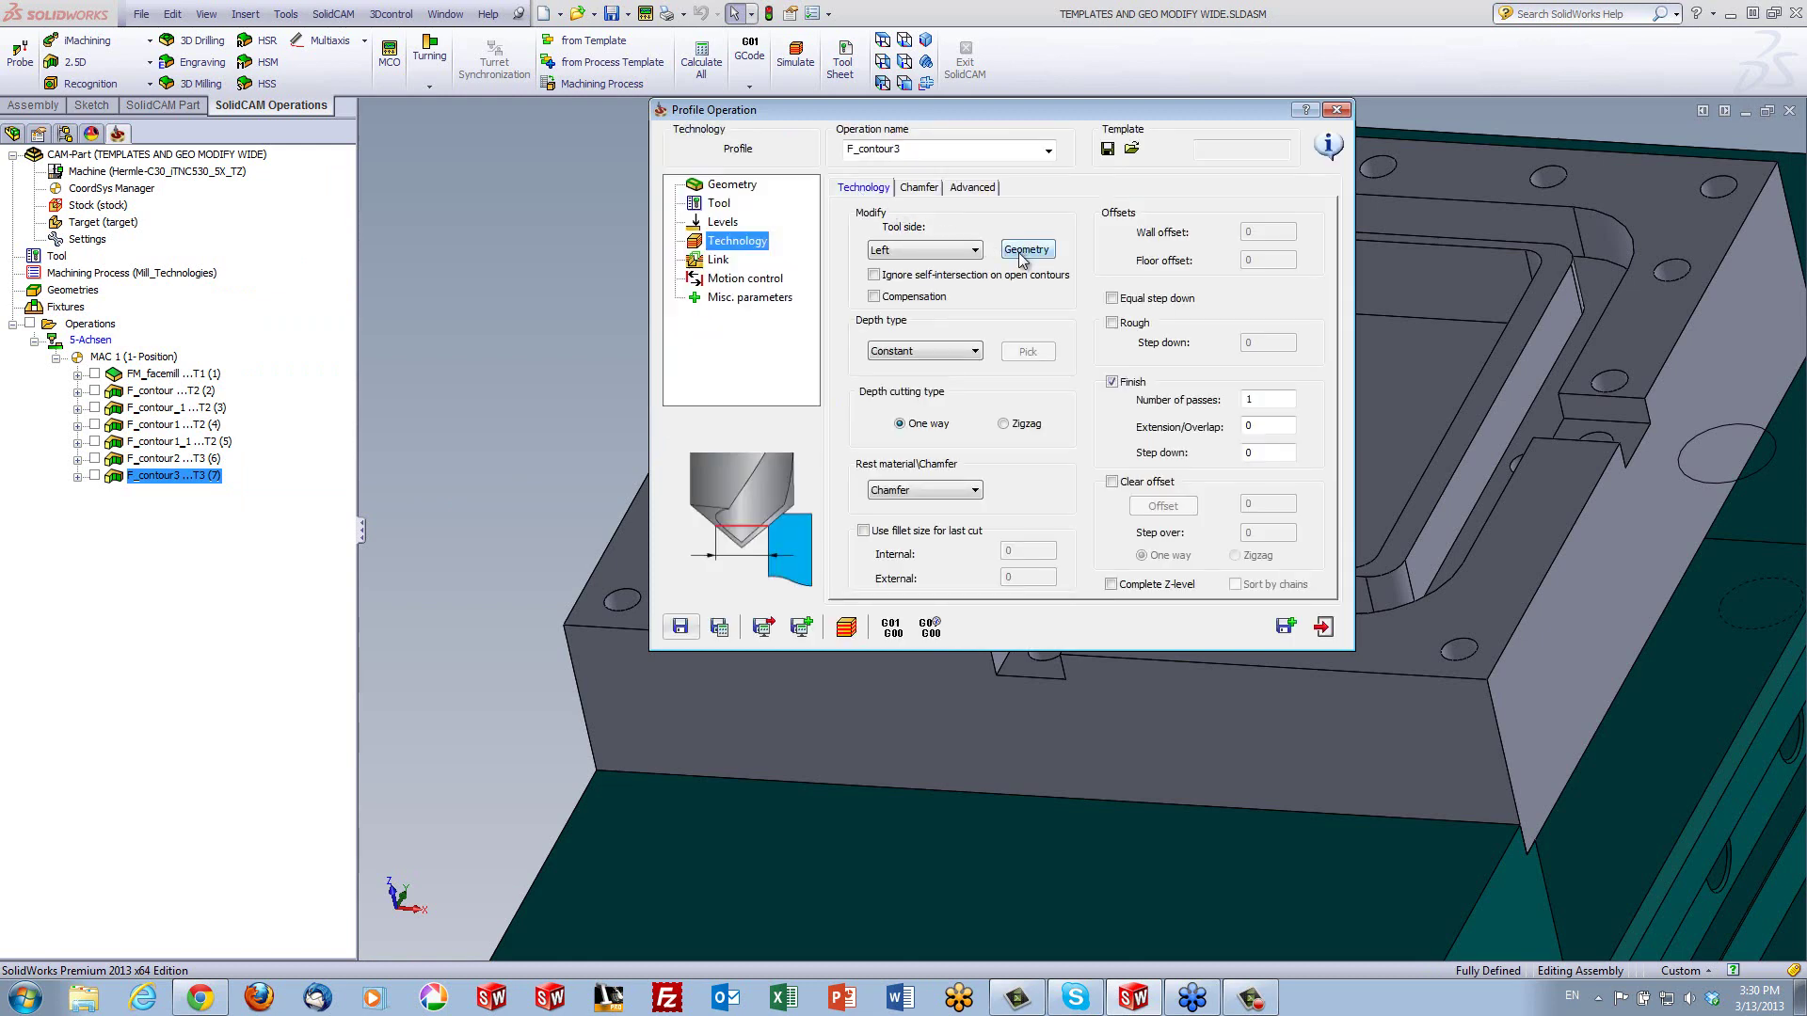
{"action": "left_click", "coordinate": [1022, 254]}
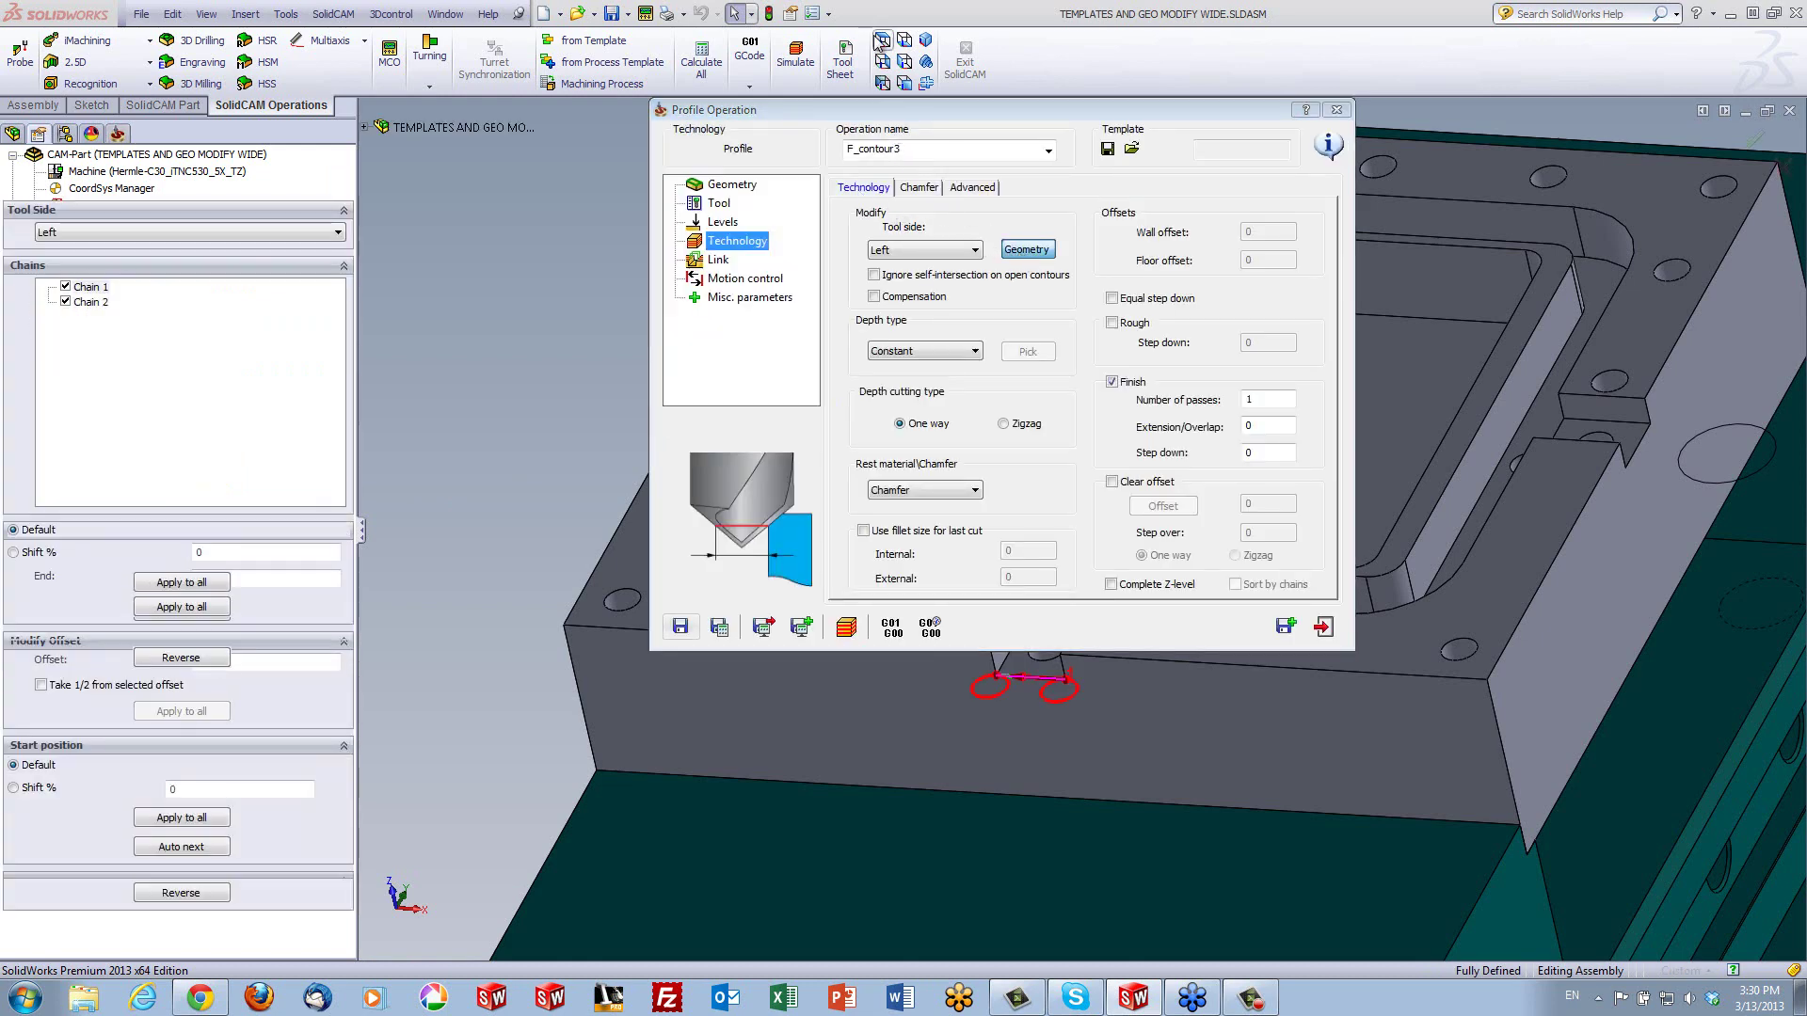
{"action": "left_click", "coordinate": [881, 40]}
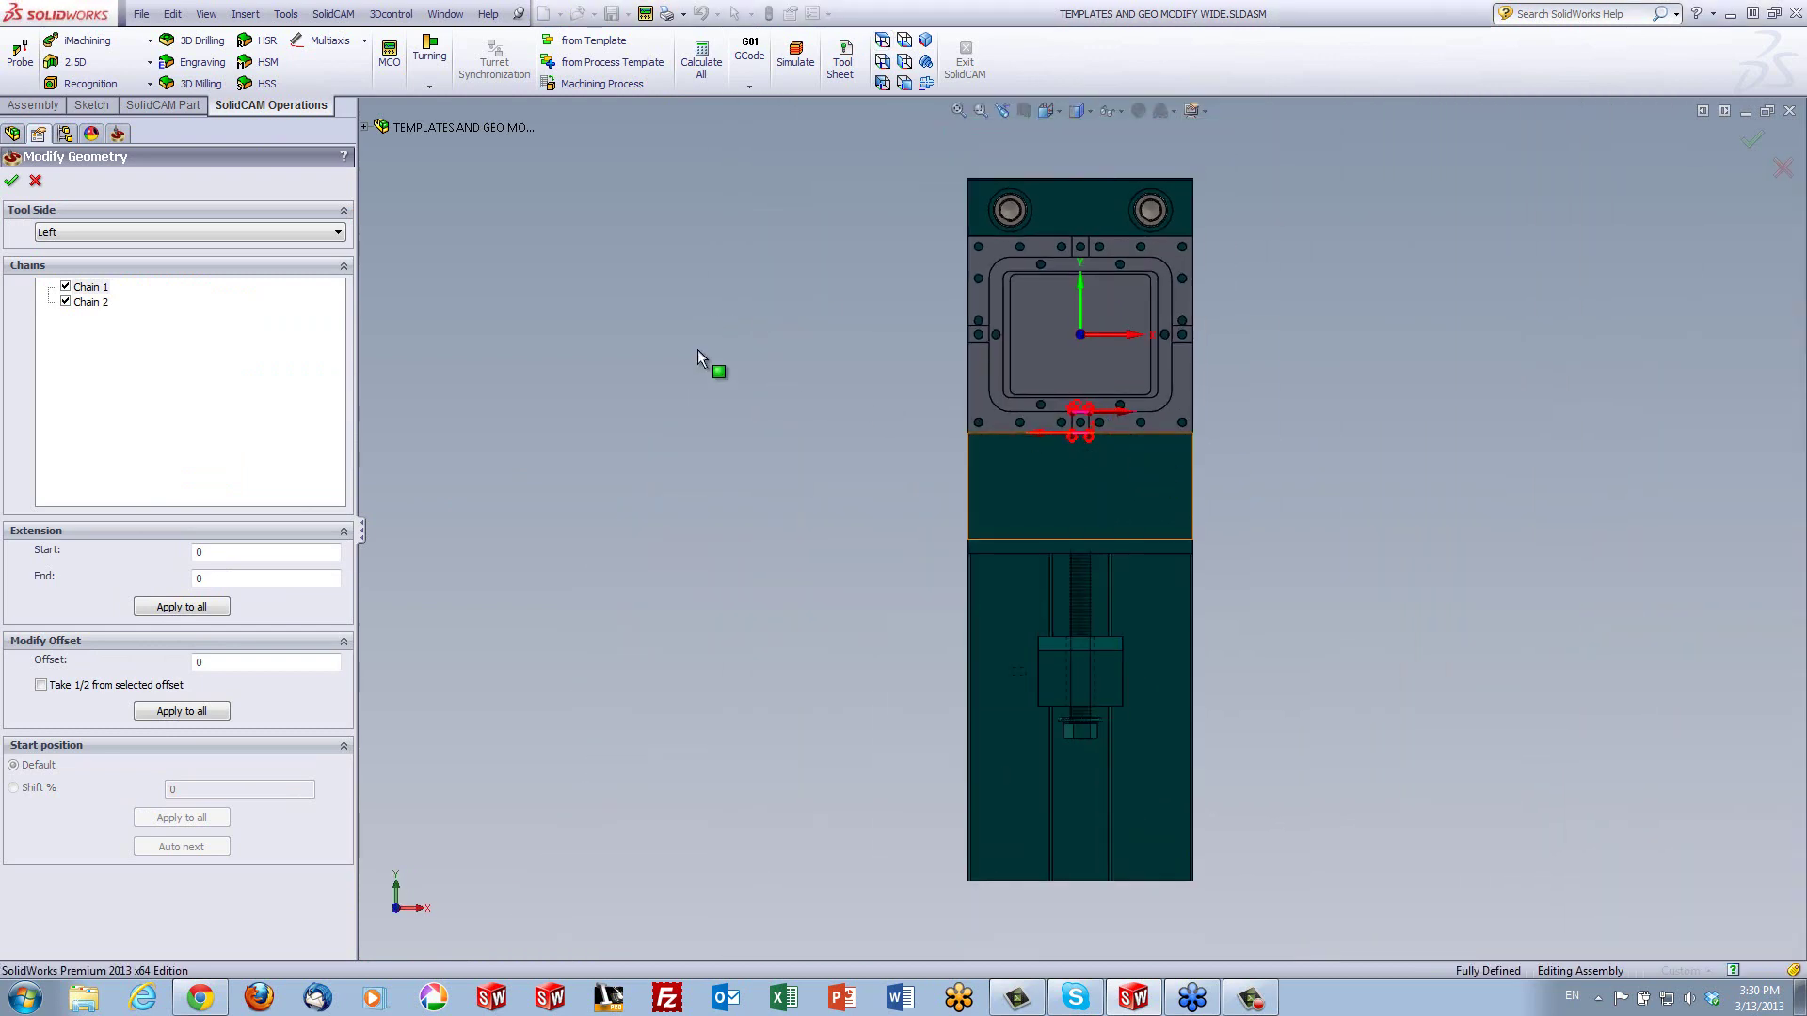
{"action": "scroll", "coordinate": [1100, 455], "scroll_direction": "down", "scroll_amount": 10}
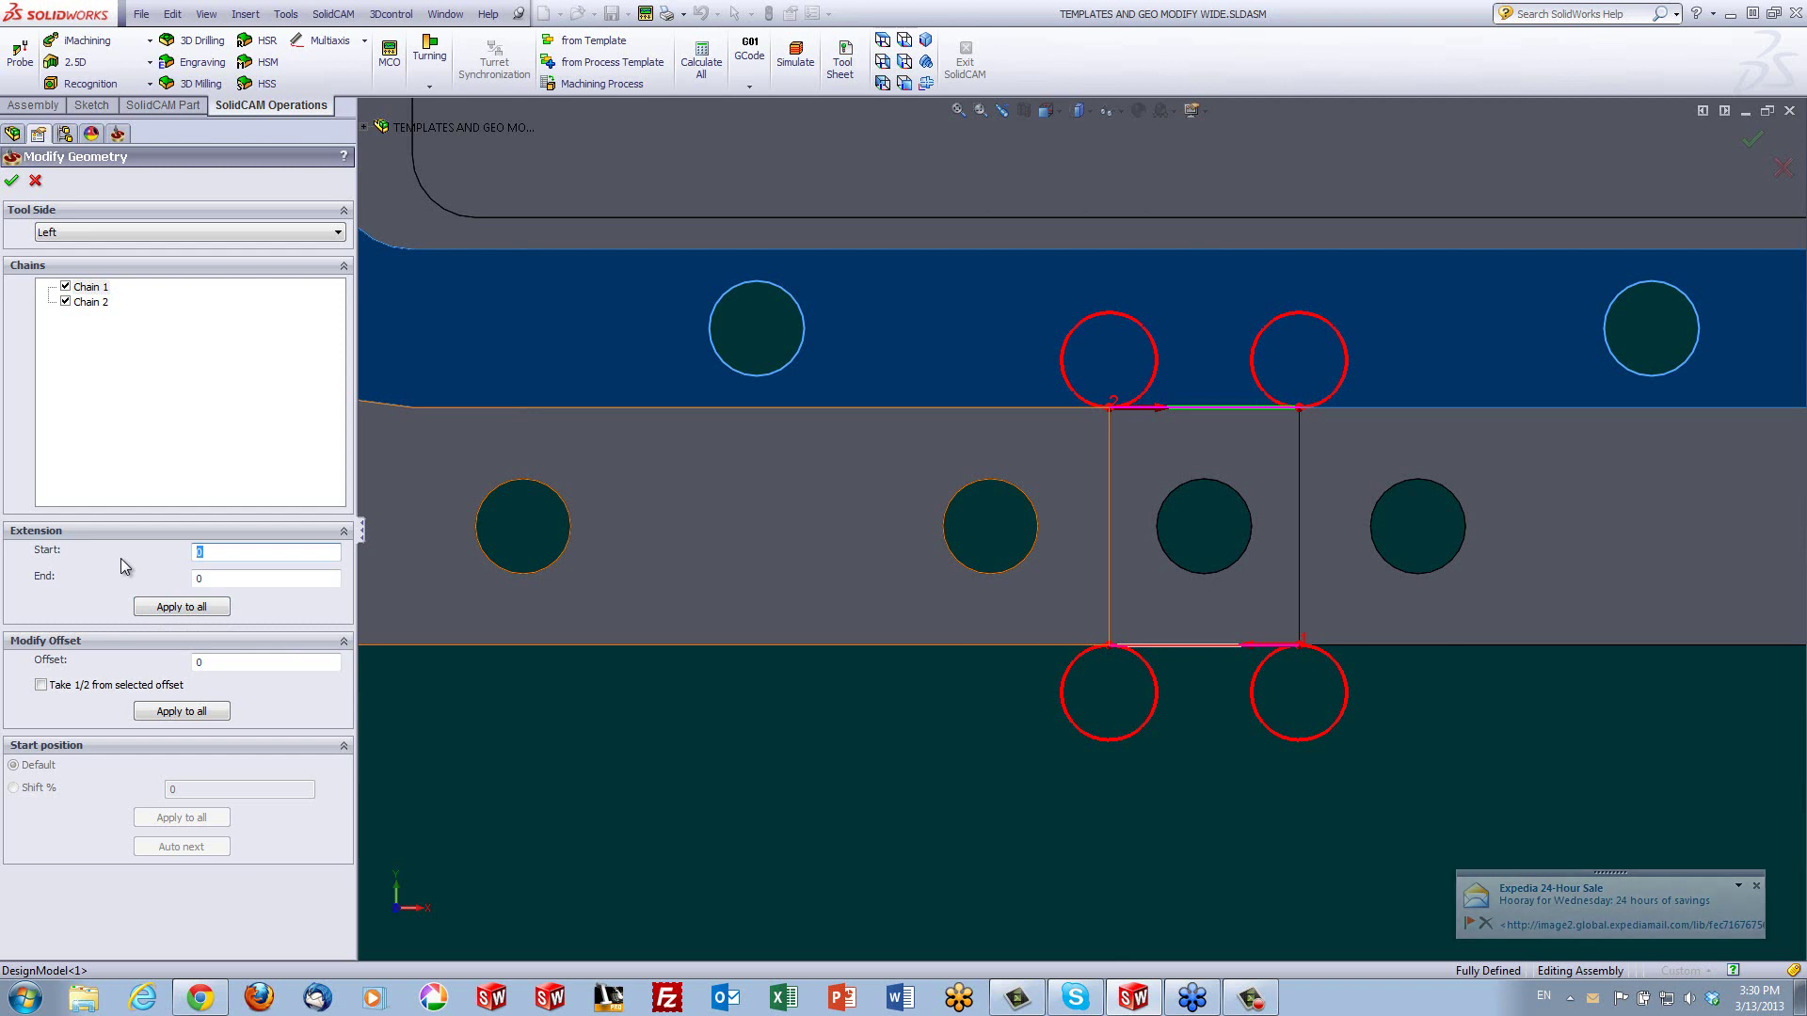
{"action": "type", "text": "-"}
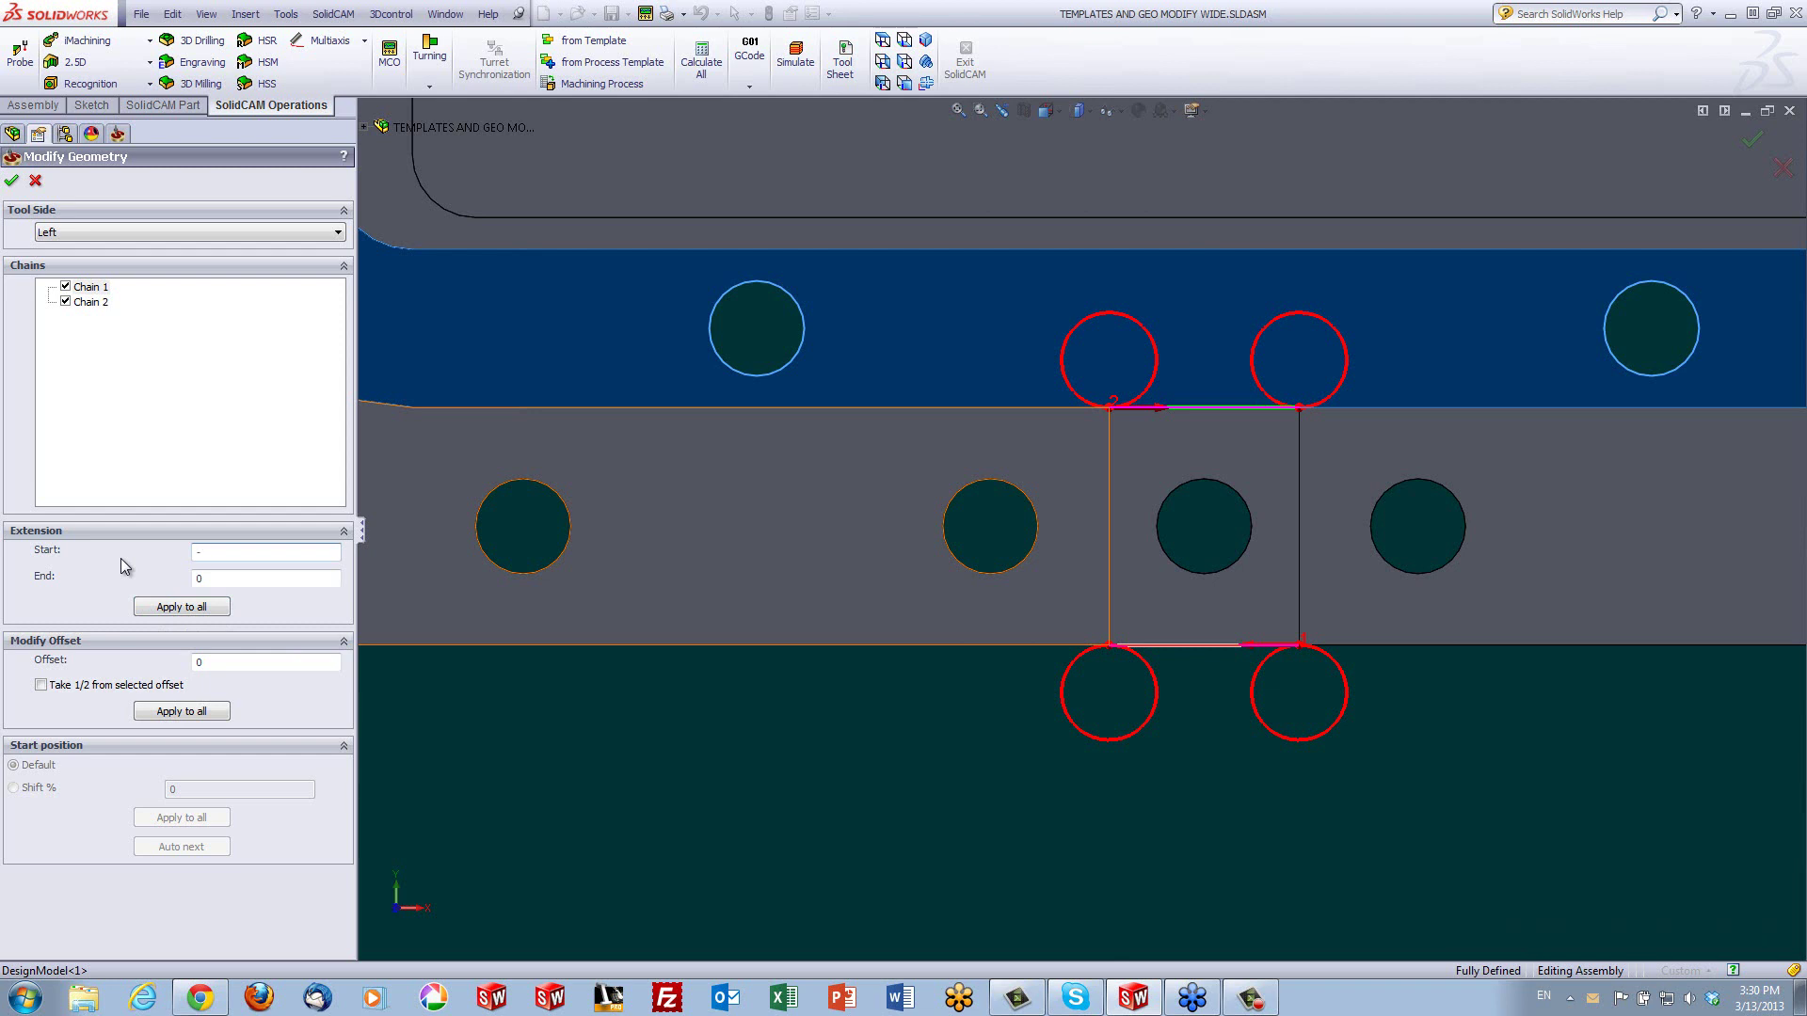
{"action": "type", "text": "2"}
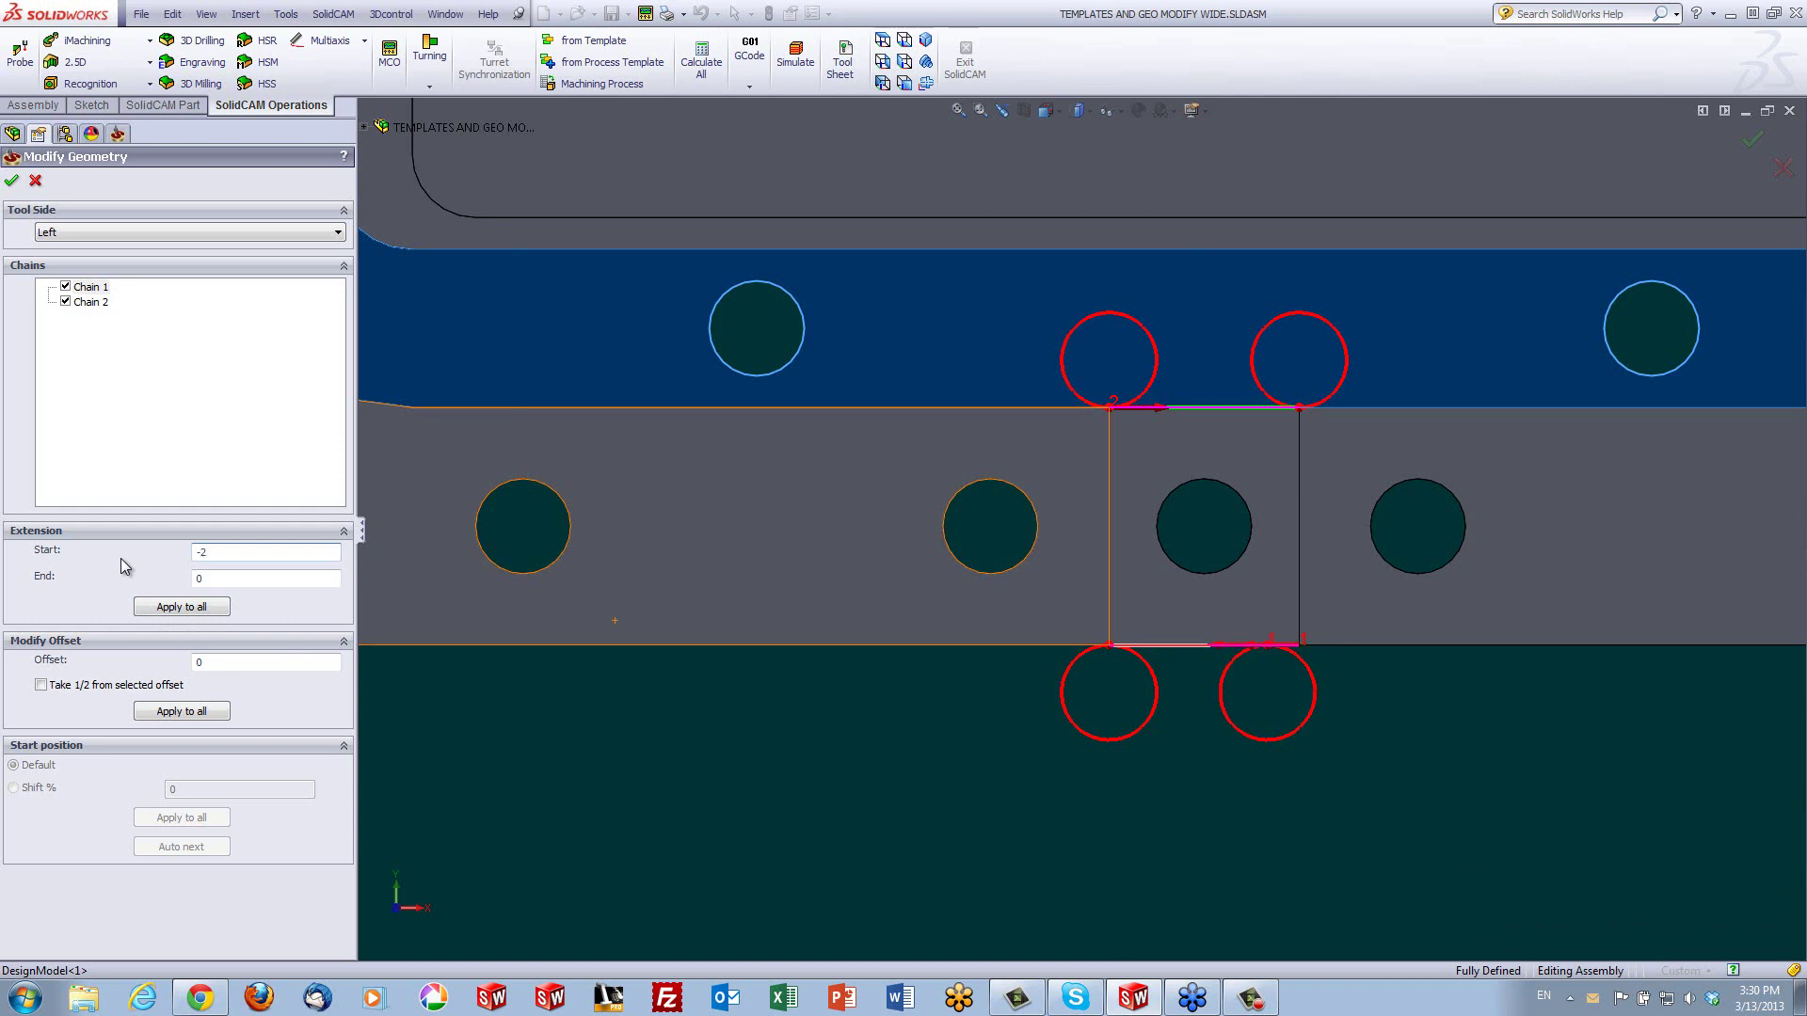
{"action": "double_click", "coordinate": [210, 580]}
{"action": "type", "text": "-2"}
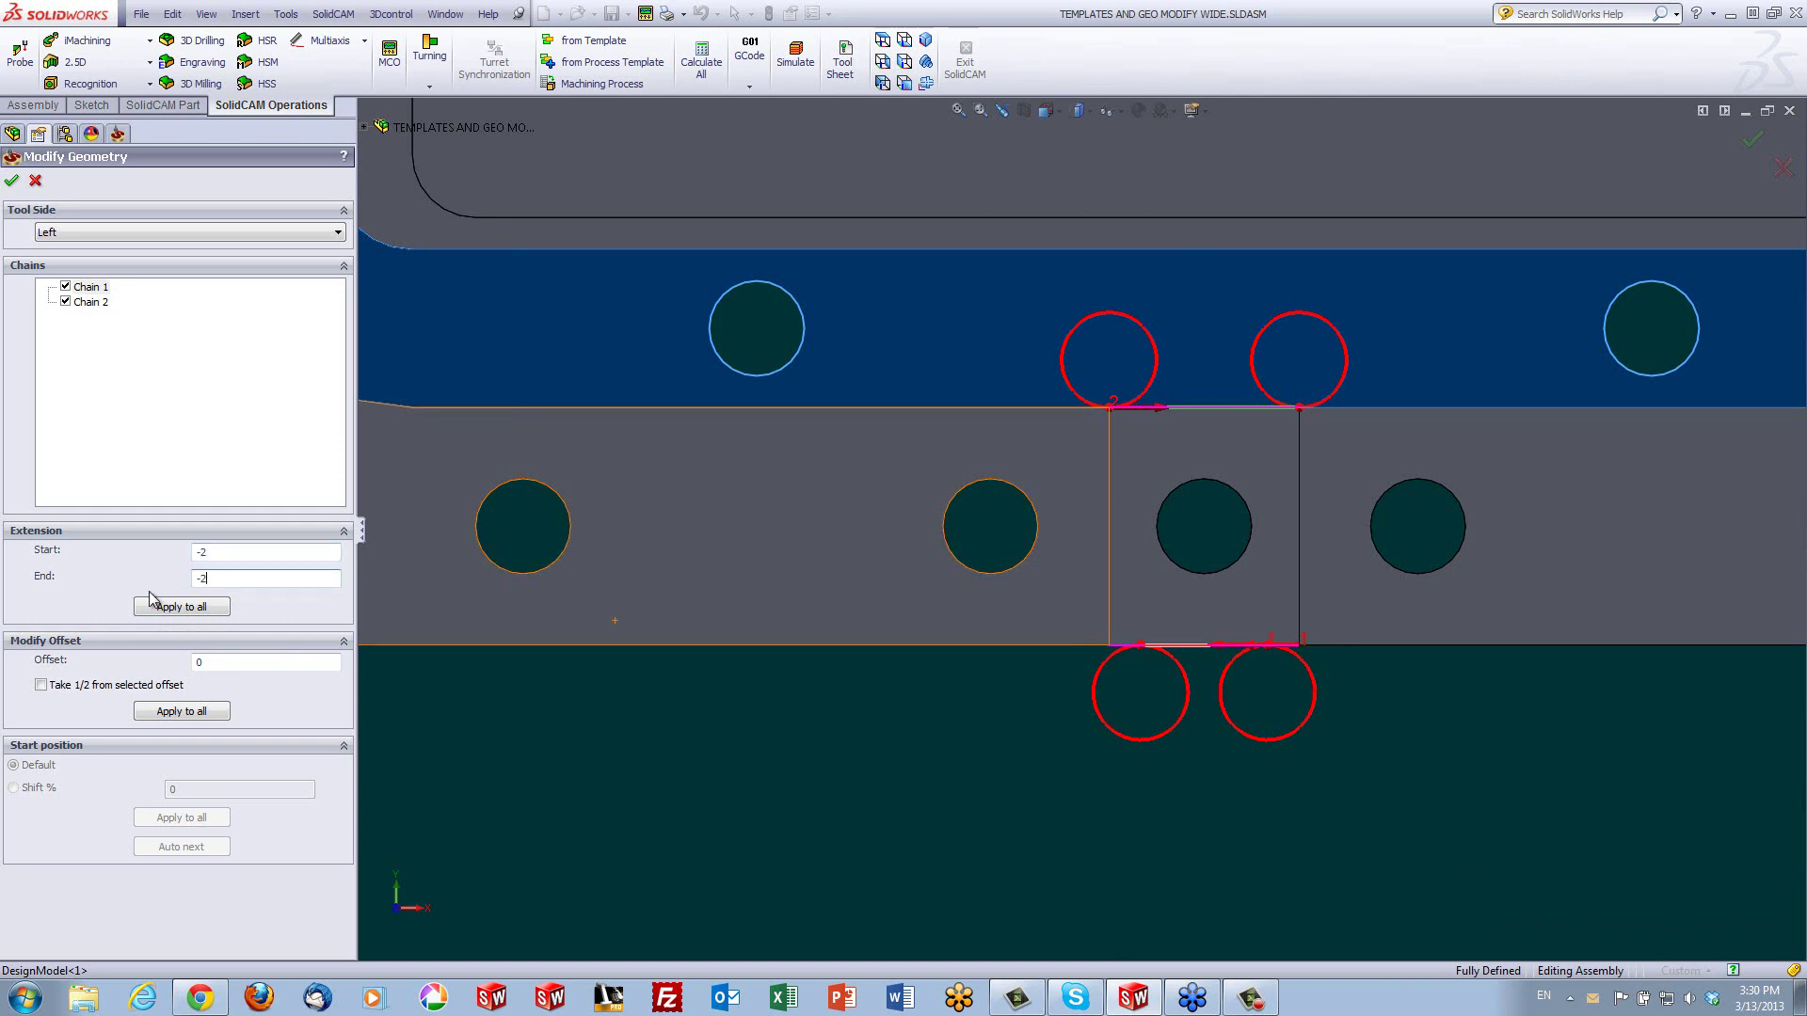
Apply the -2 start and end extensions to all chains and accept the modified geometry
{"action": "left_click", "coordinate": [158, 604]}
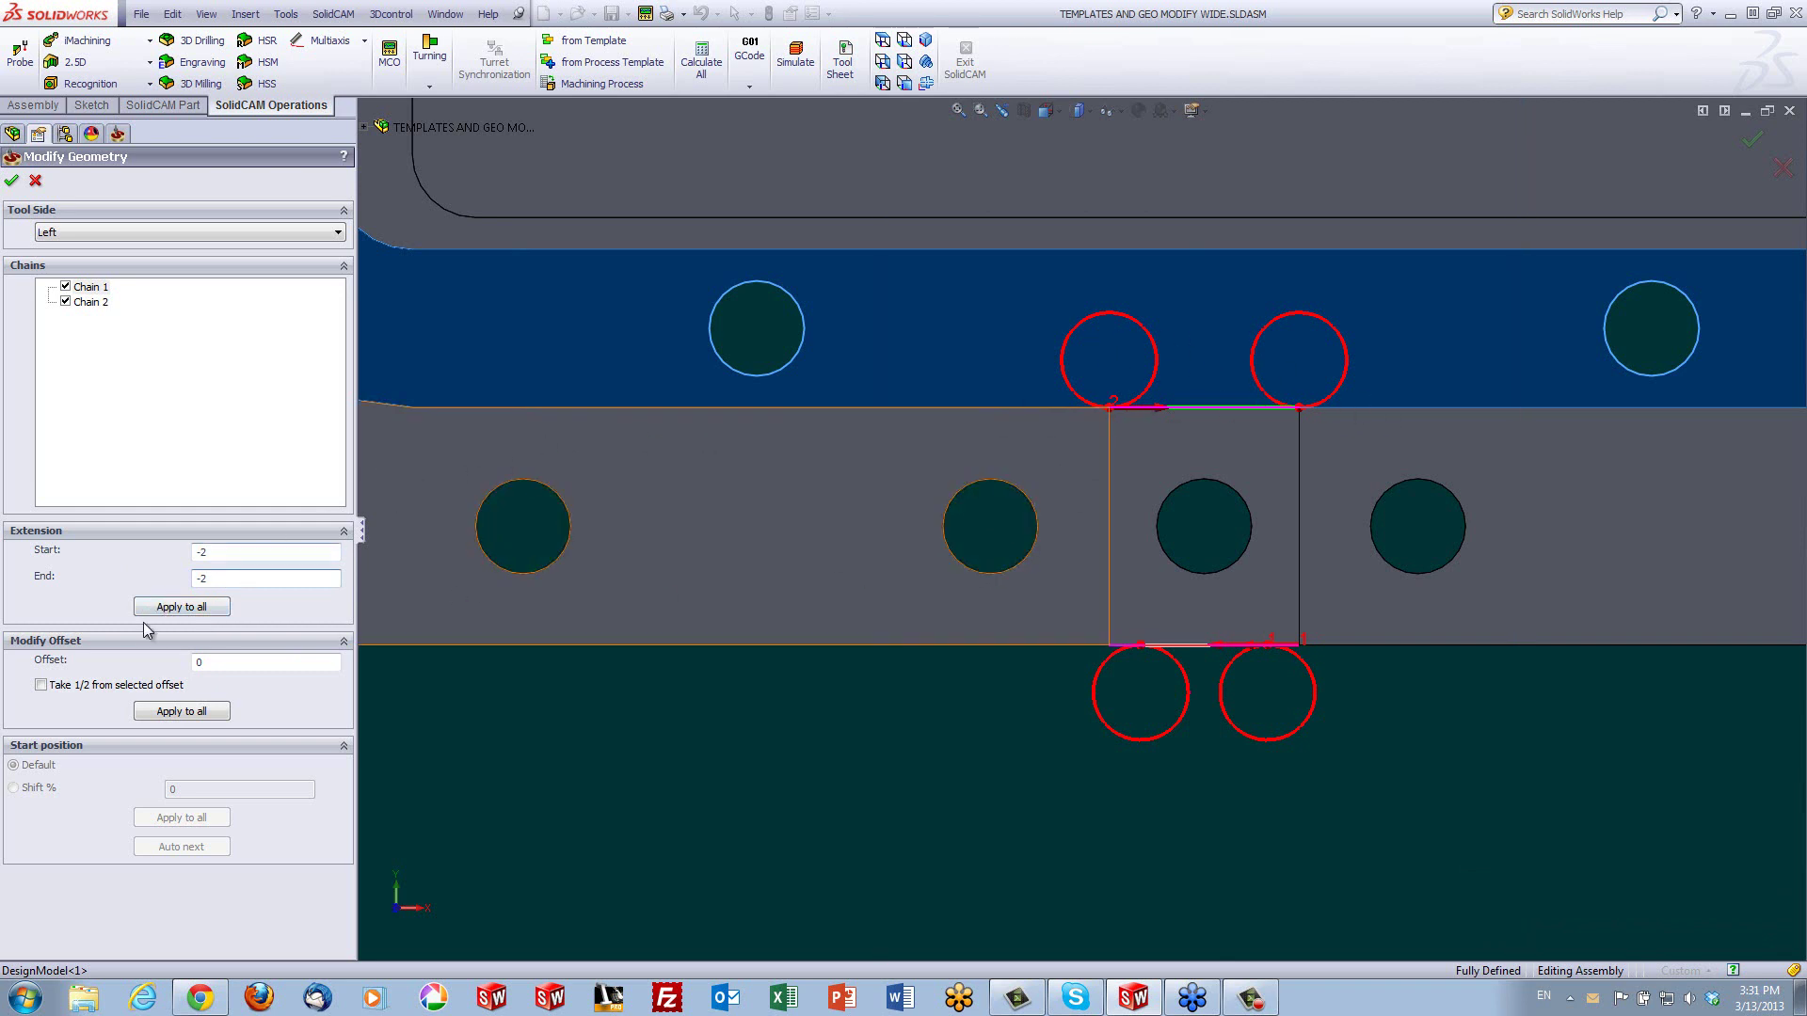
{"action": "left_click", "coordinate": [167, 607]}
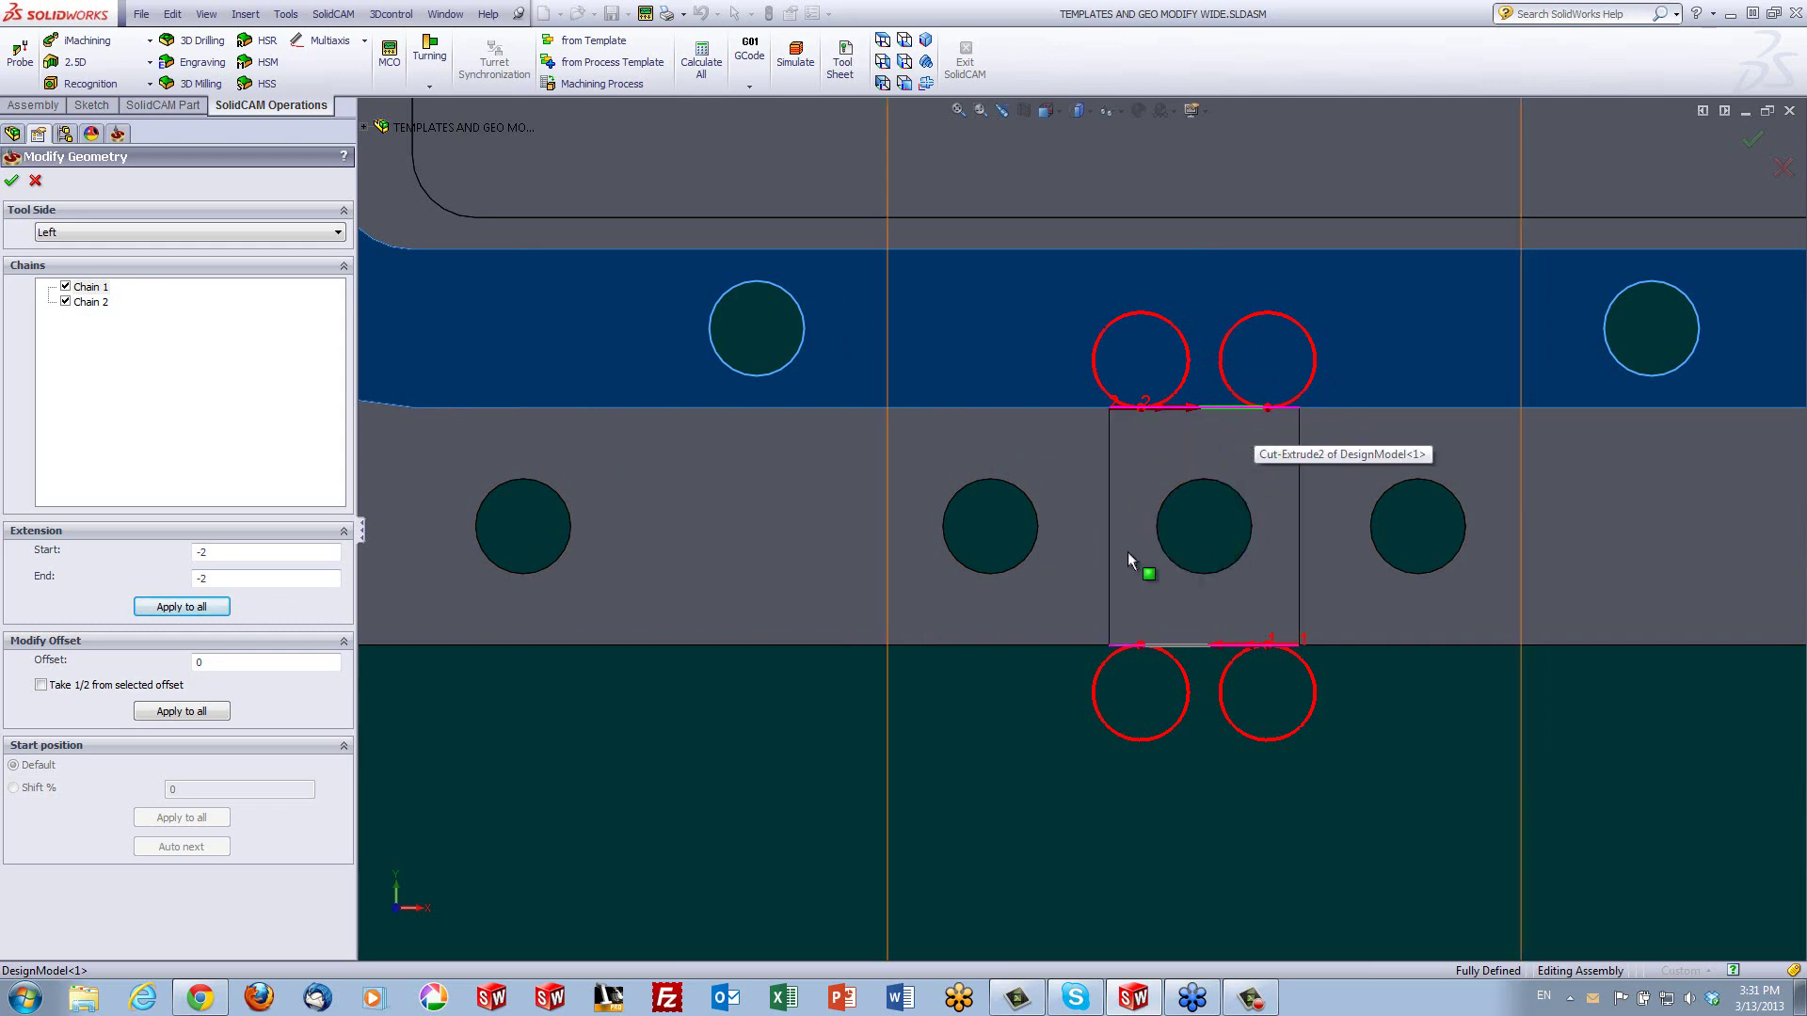
{"action": "left_click", "coordinate": [11, 180]}
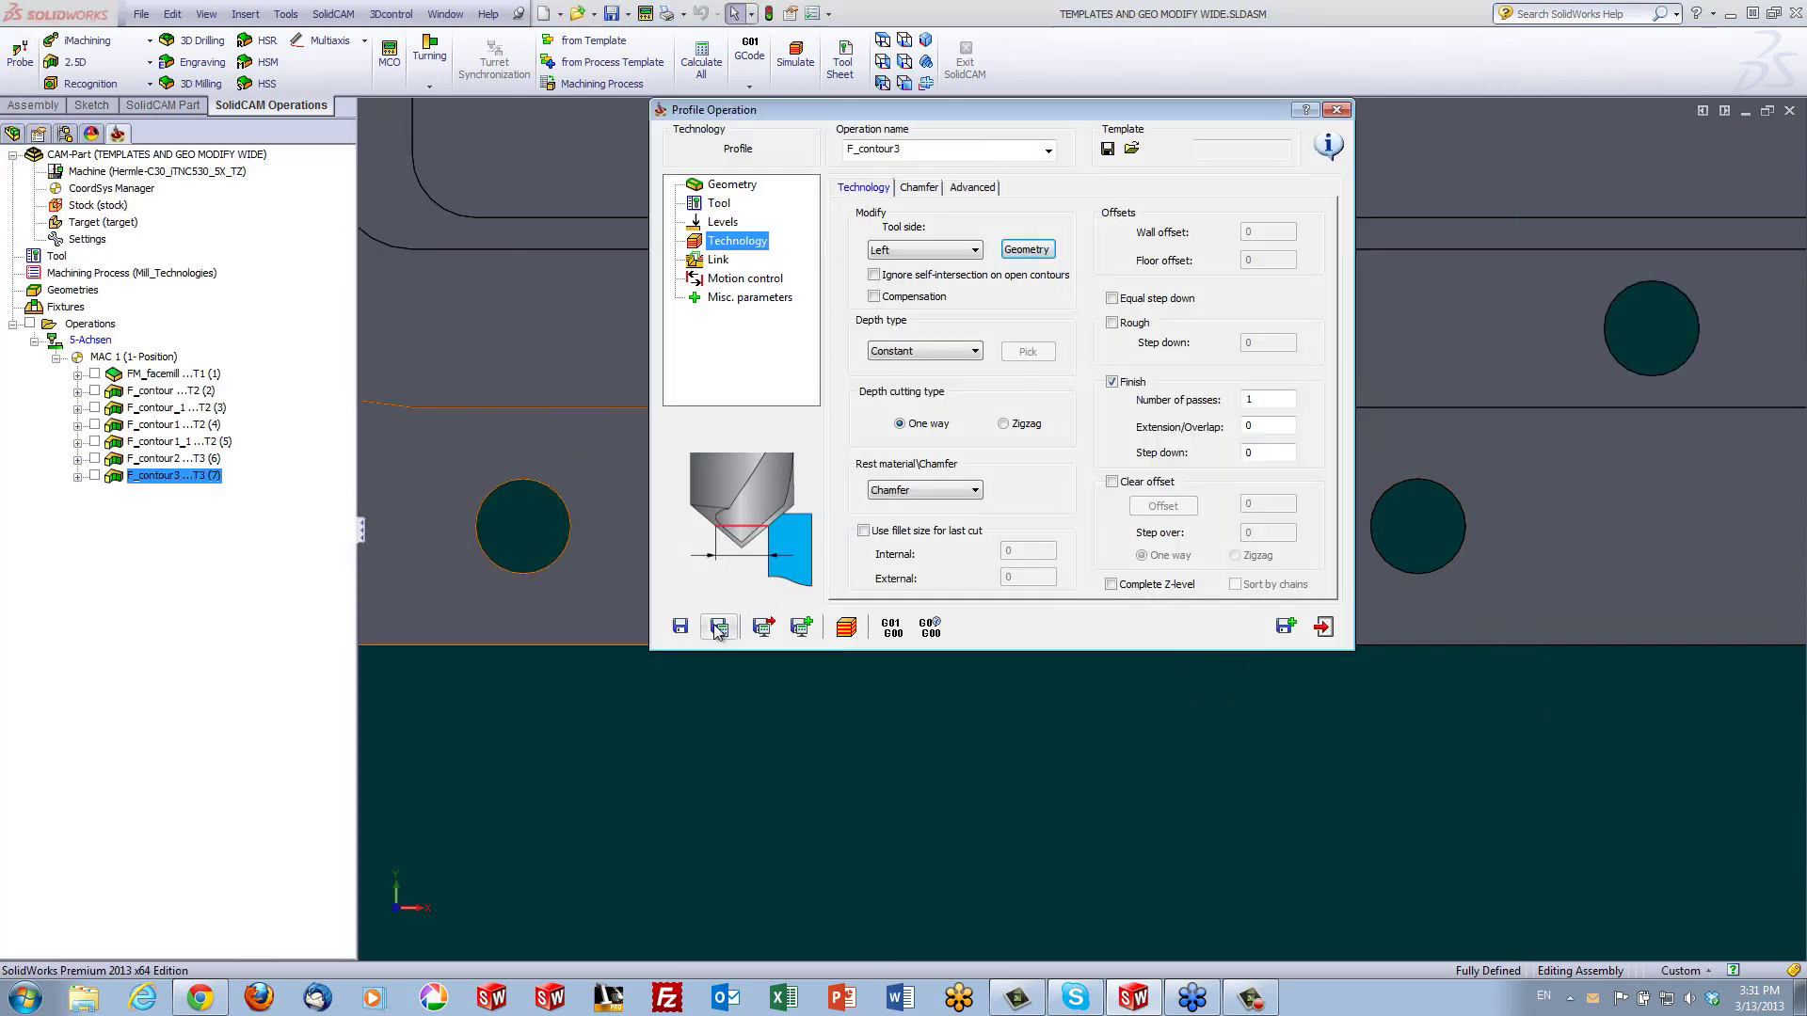
Calculate the operation and simulate the shortened chamfer passes in SolidVerify
{"action": "left_click", "coordinate": [847, 627]}
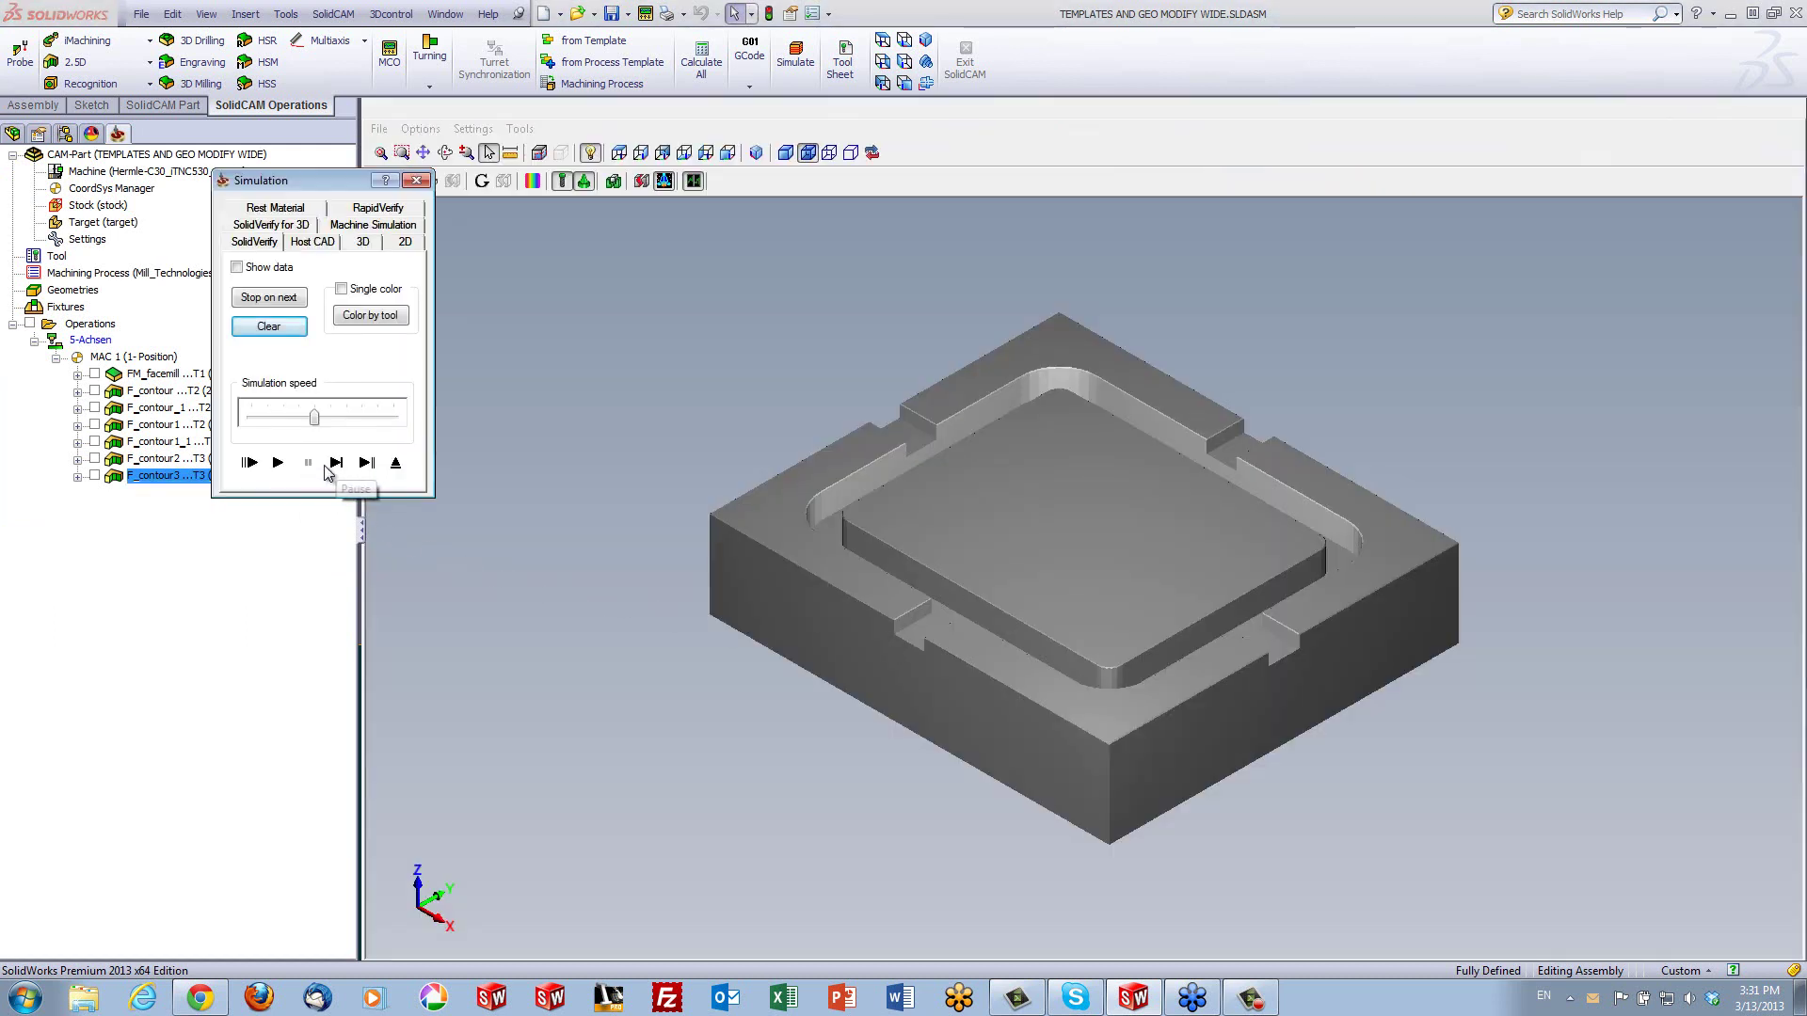
{"action": "left_click", "coordinate": [335, 463]}
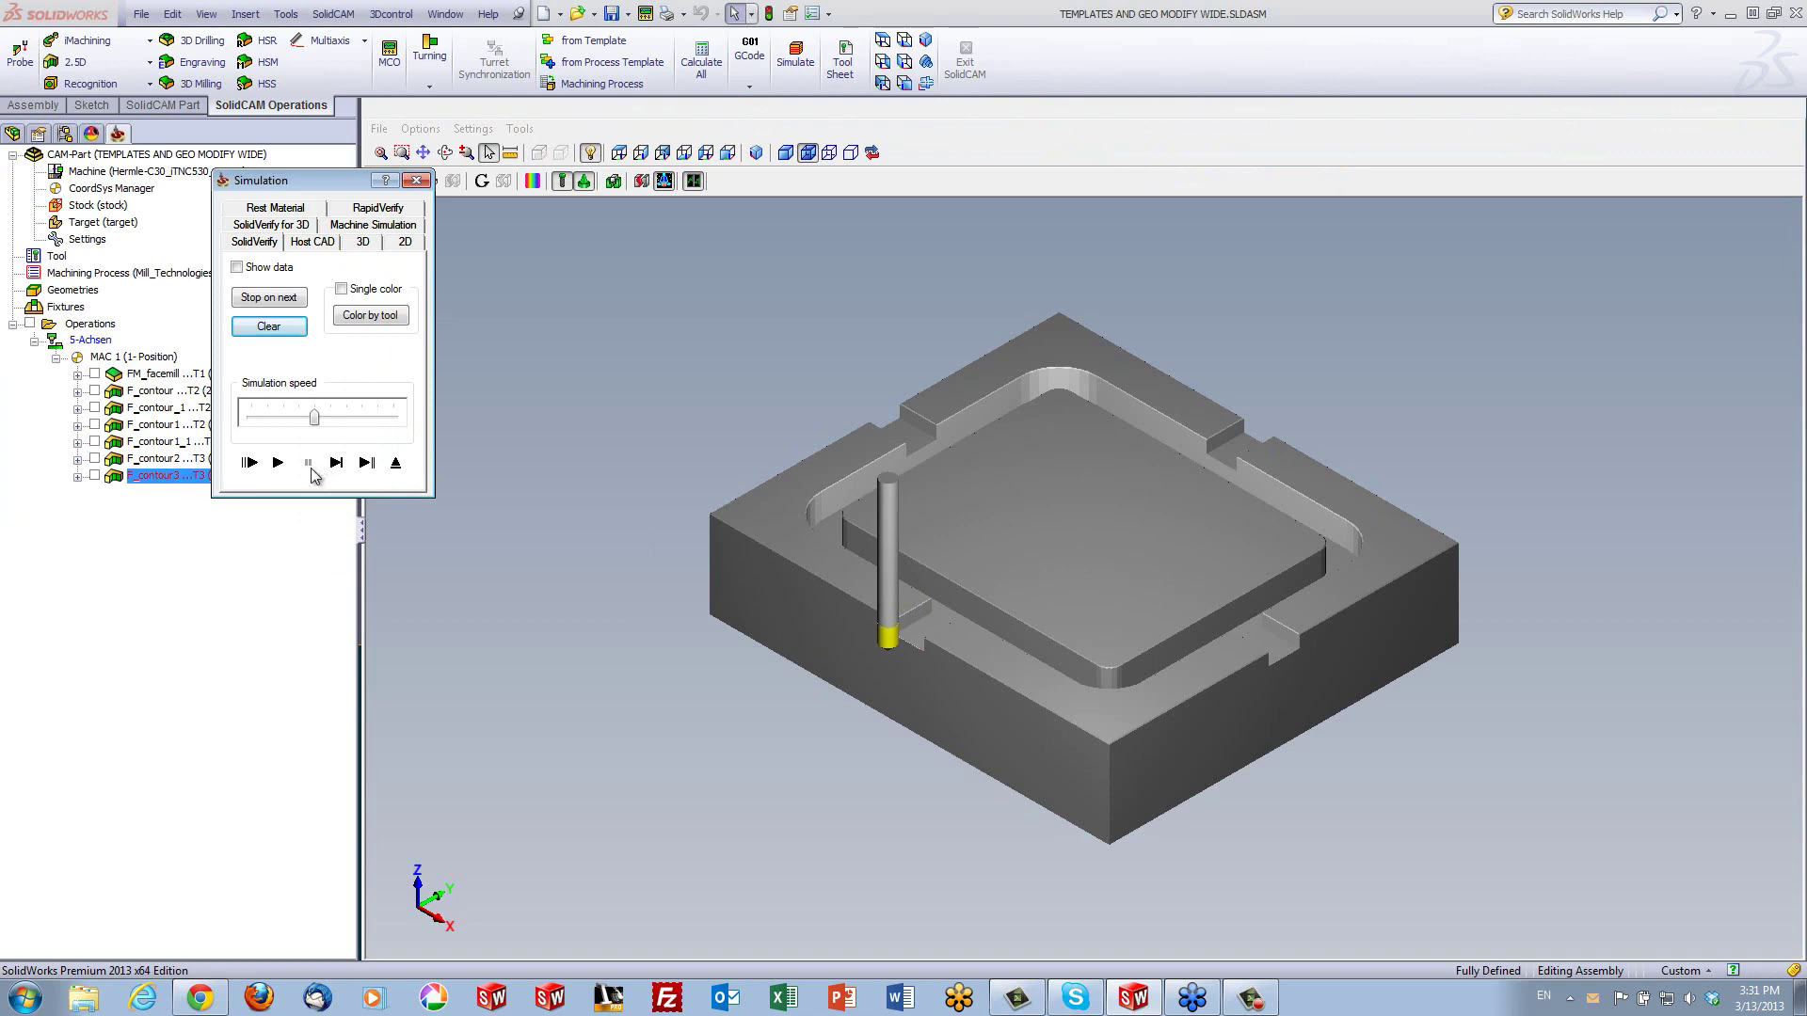
{"action": "left_click", "coordinate": [280, 466]}
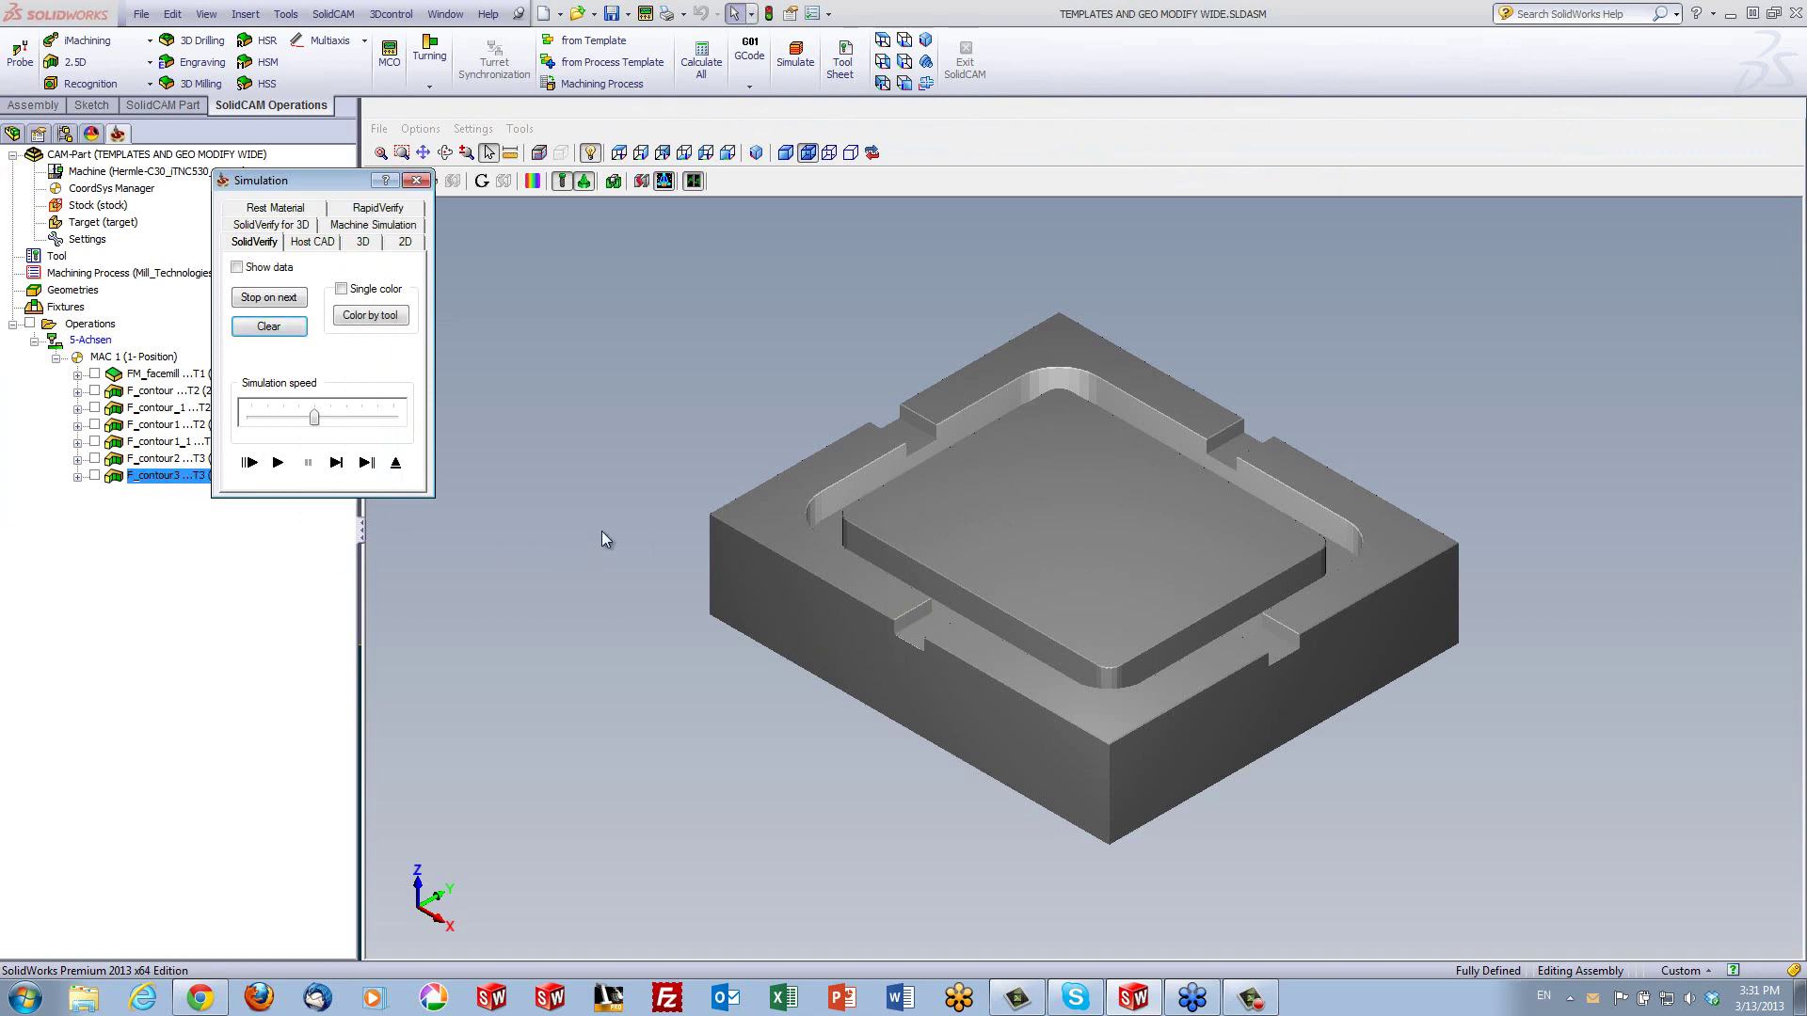
Examine the shortened chamfer on the front slot's floor edge and exit the simulation
{"action": "scroll", "coordinate": [956, 732], "scroll_direction": "up", "scroll_amount": 5}
{"action": "scroll", "coordinate": [659, 714], "scroll_direction": "up", "scroll_amount": 2}
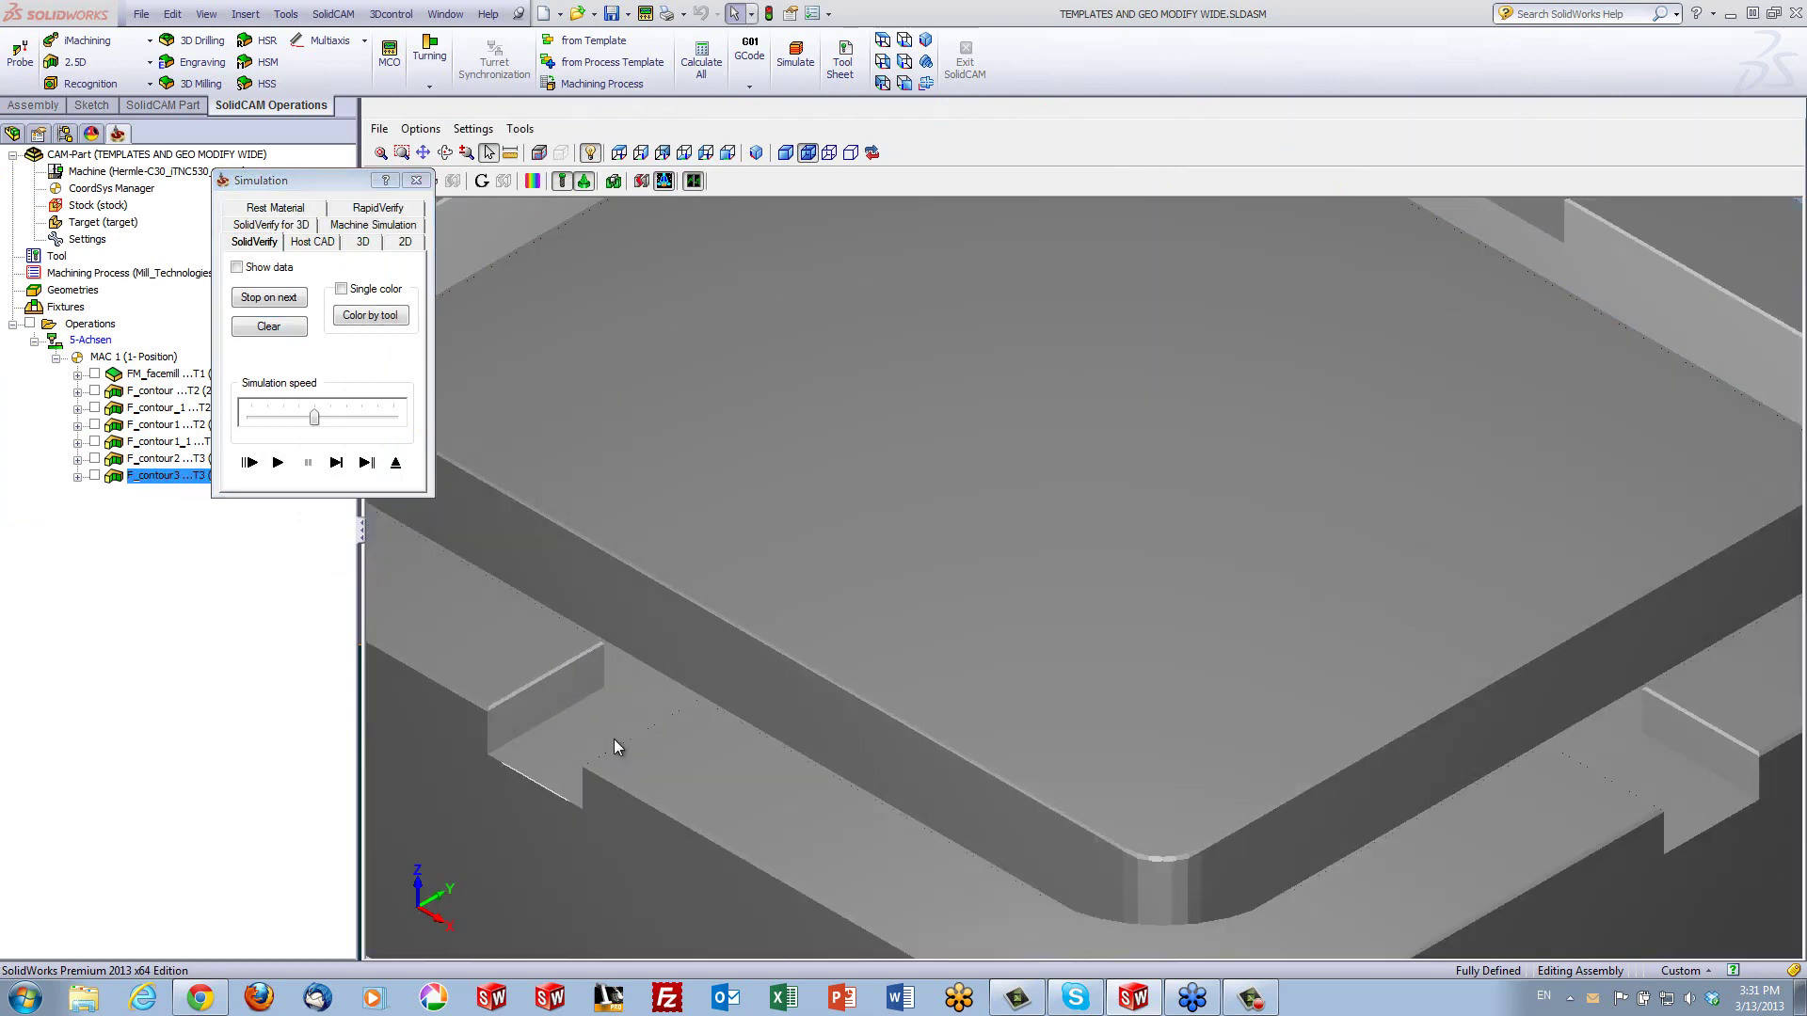
{"action": "scroll", "coordinate": [612, 798], "scroll_direction": "up", "scroll_amount": 5}
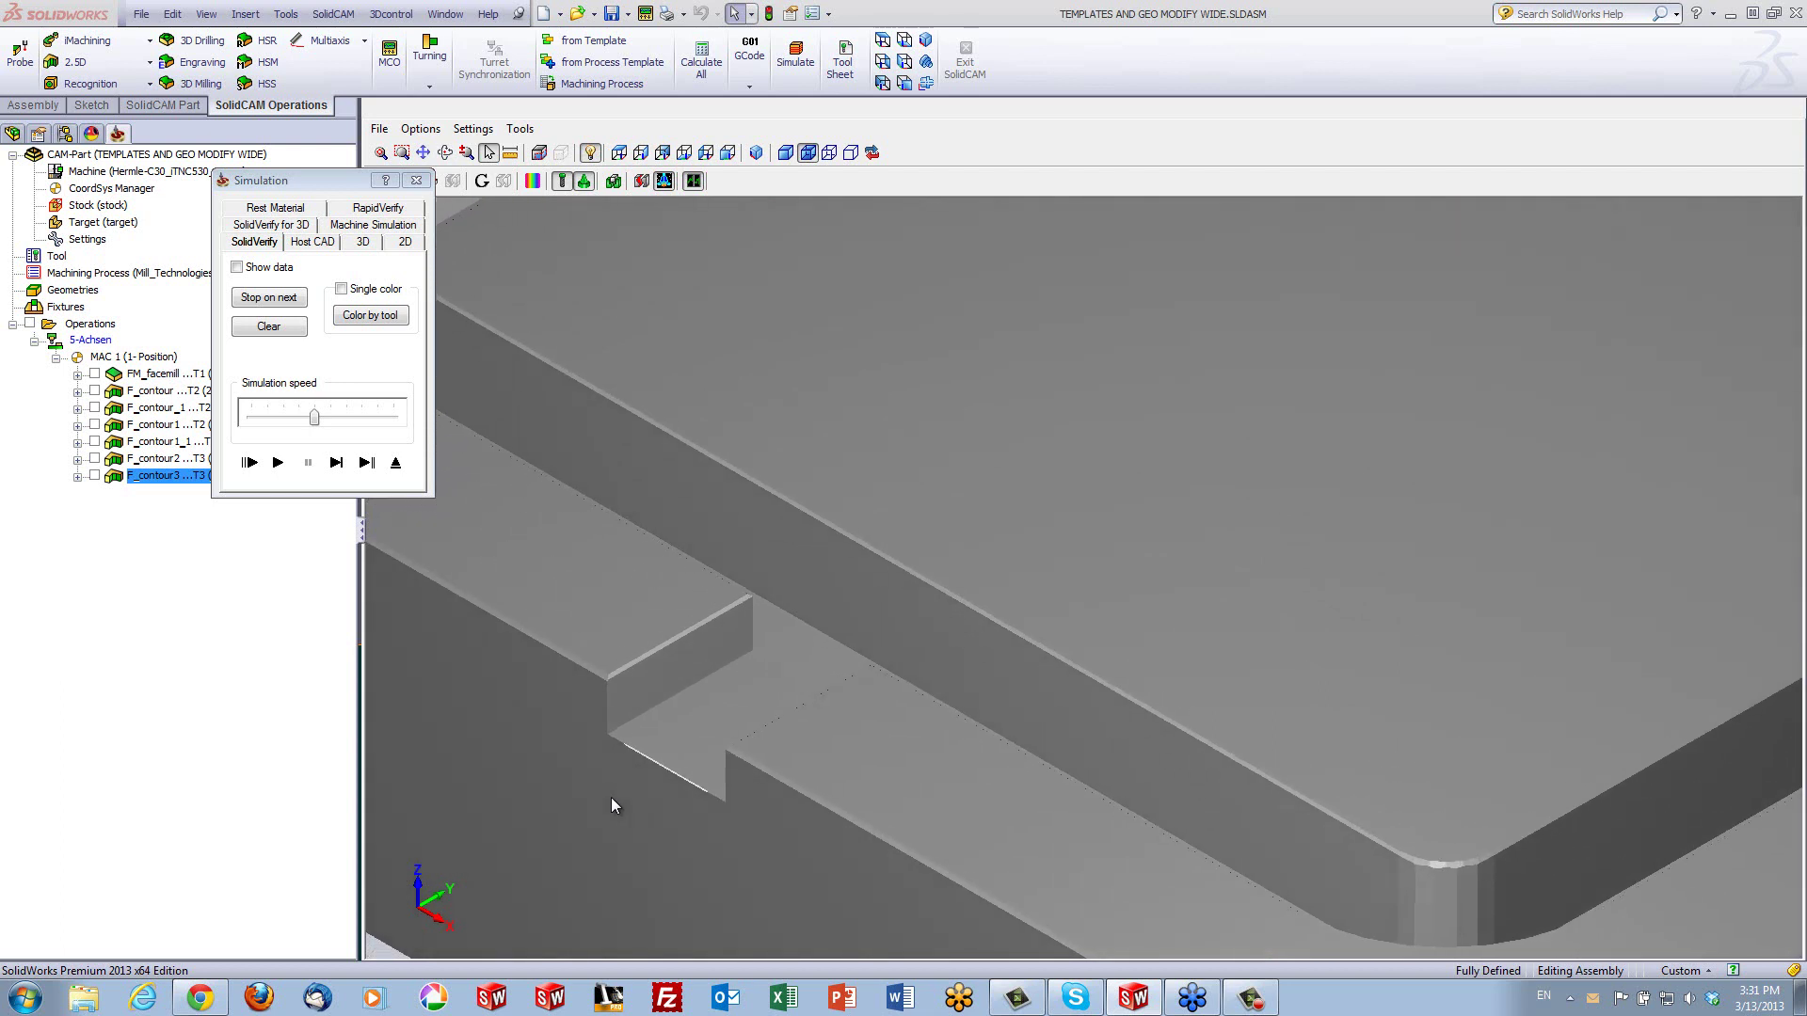
{"action": "scroll", "coordinate": [640, 796], "scroll_direction": "up", "scroll_amount": 1}
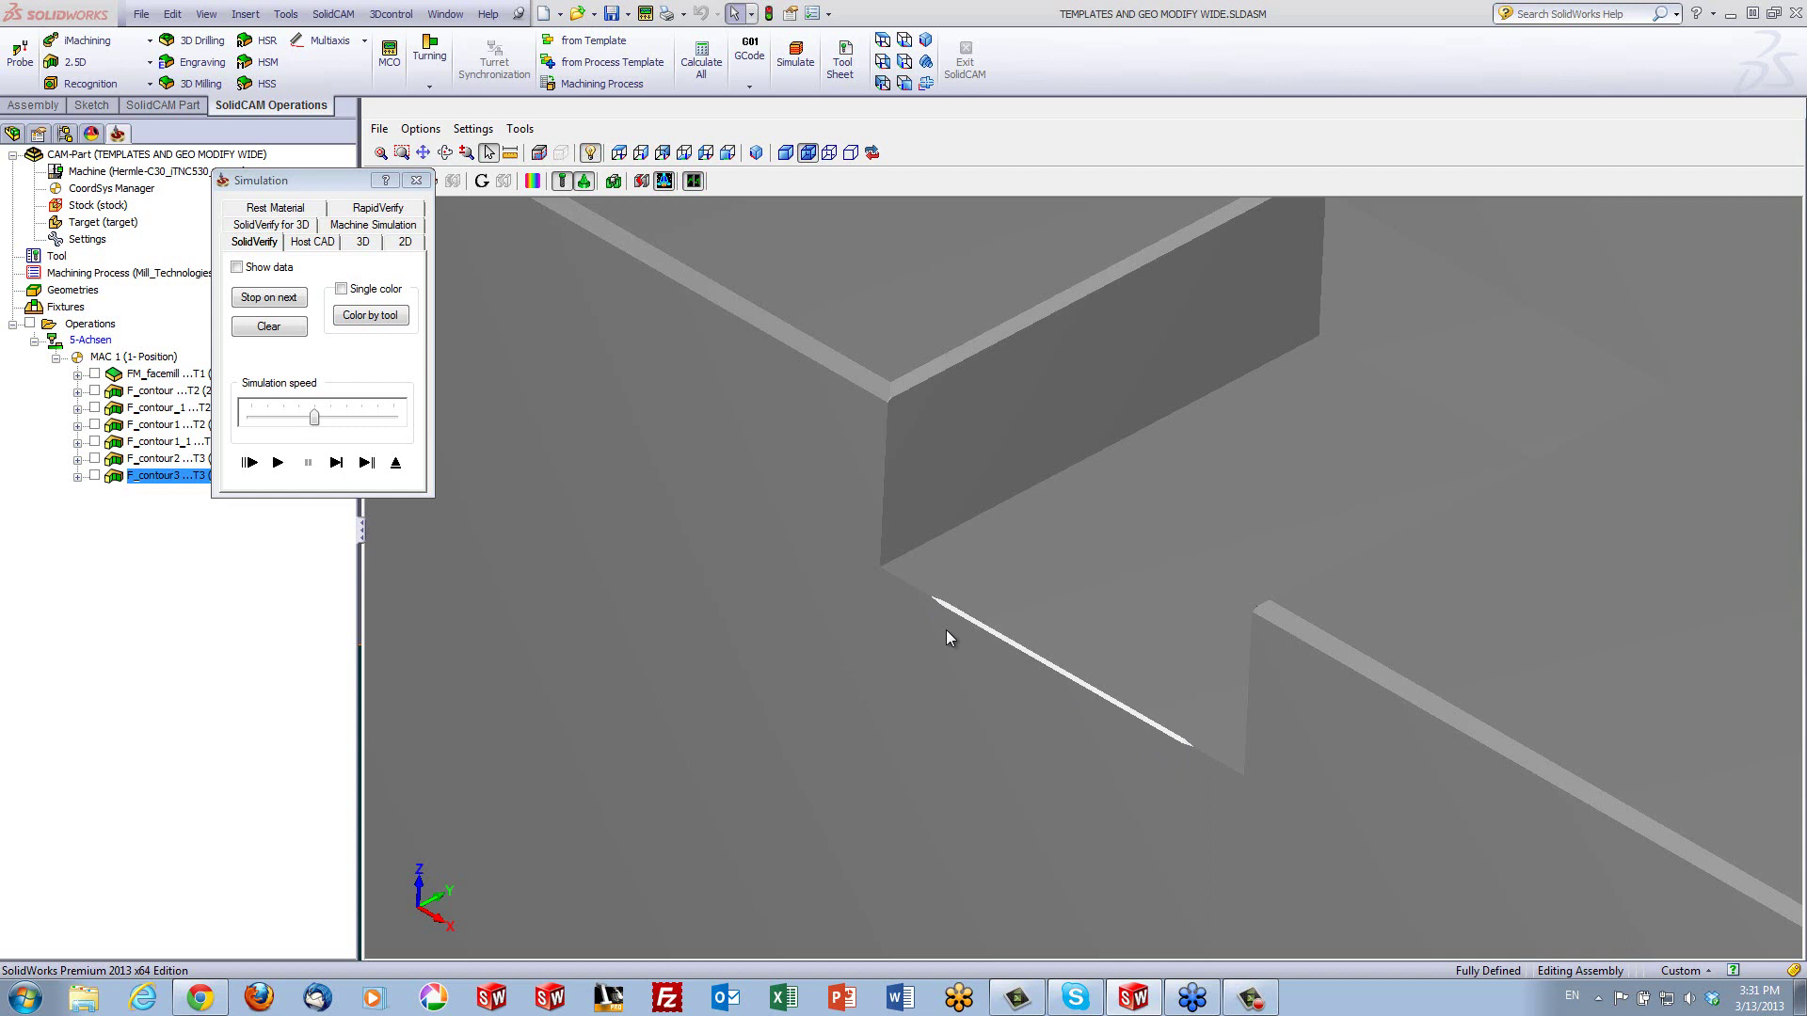
{"action": "left_click", "coordinate": [396, 463]}
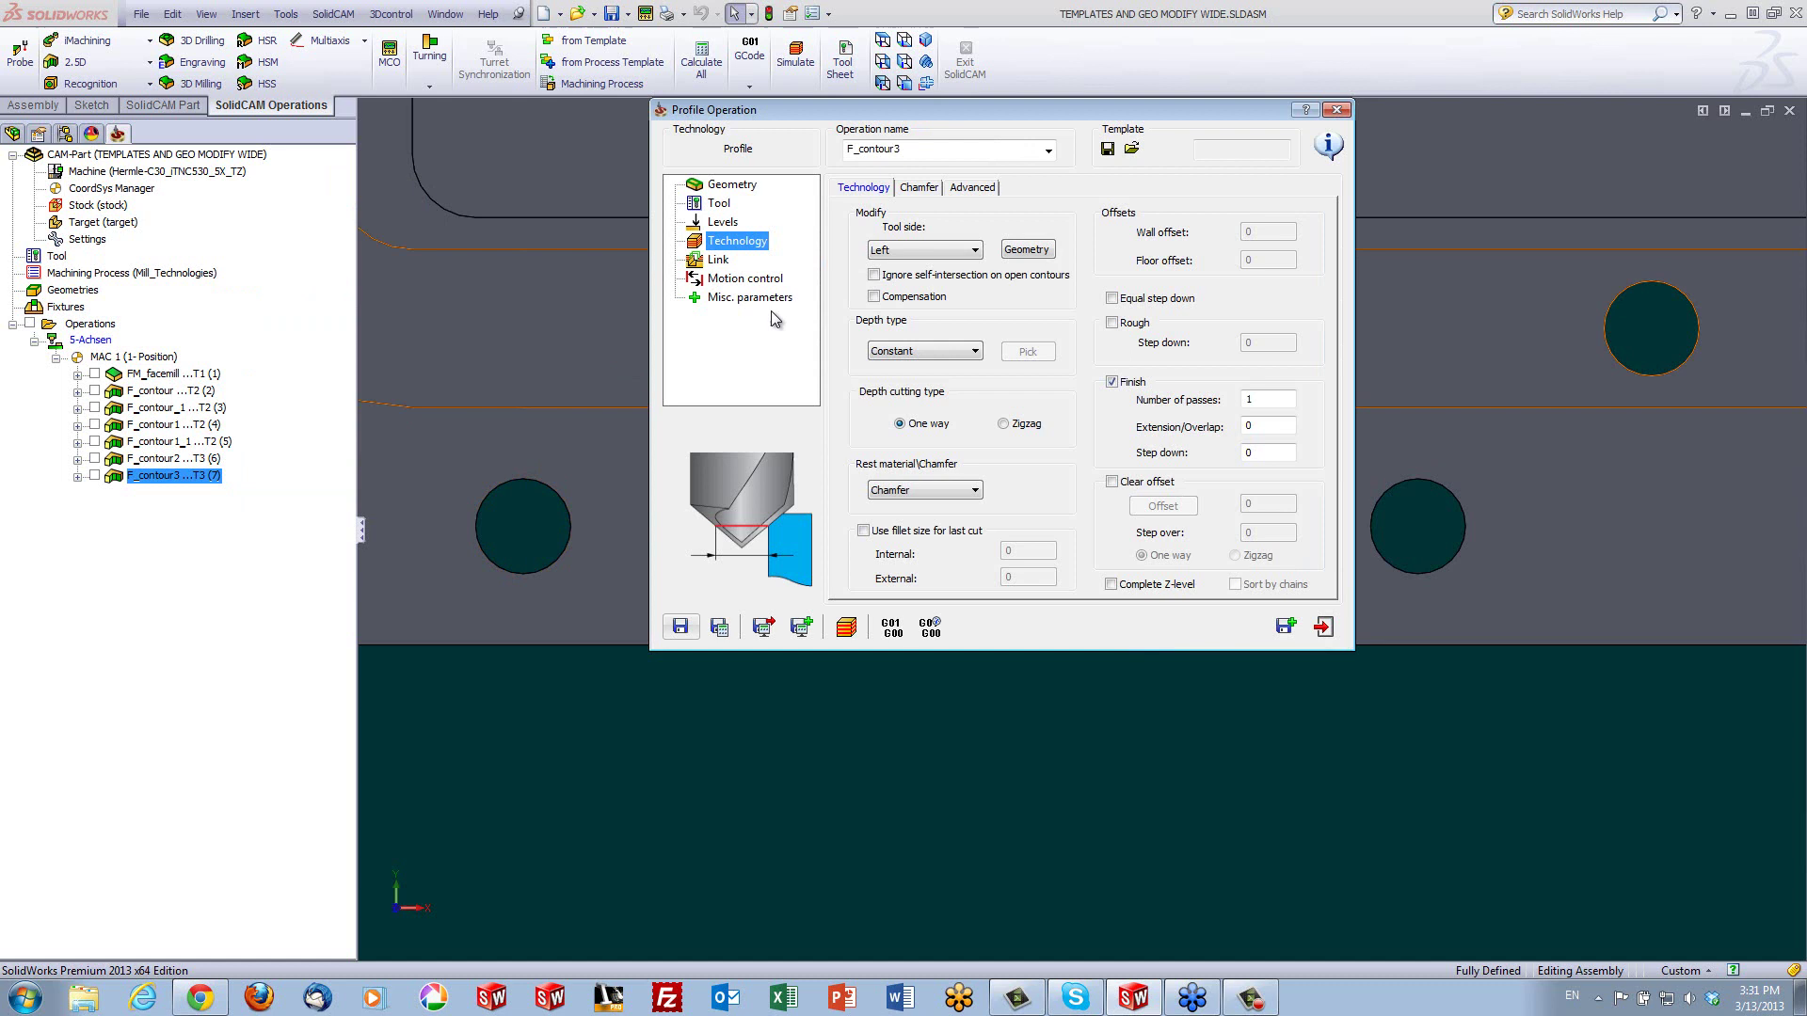
Review the chamfer operation's modified geometry chains without changing them and close the profile operation
{"action": "left_click", "coordinate": [1041, 260]}
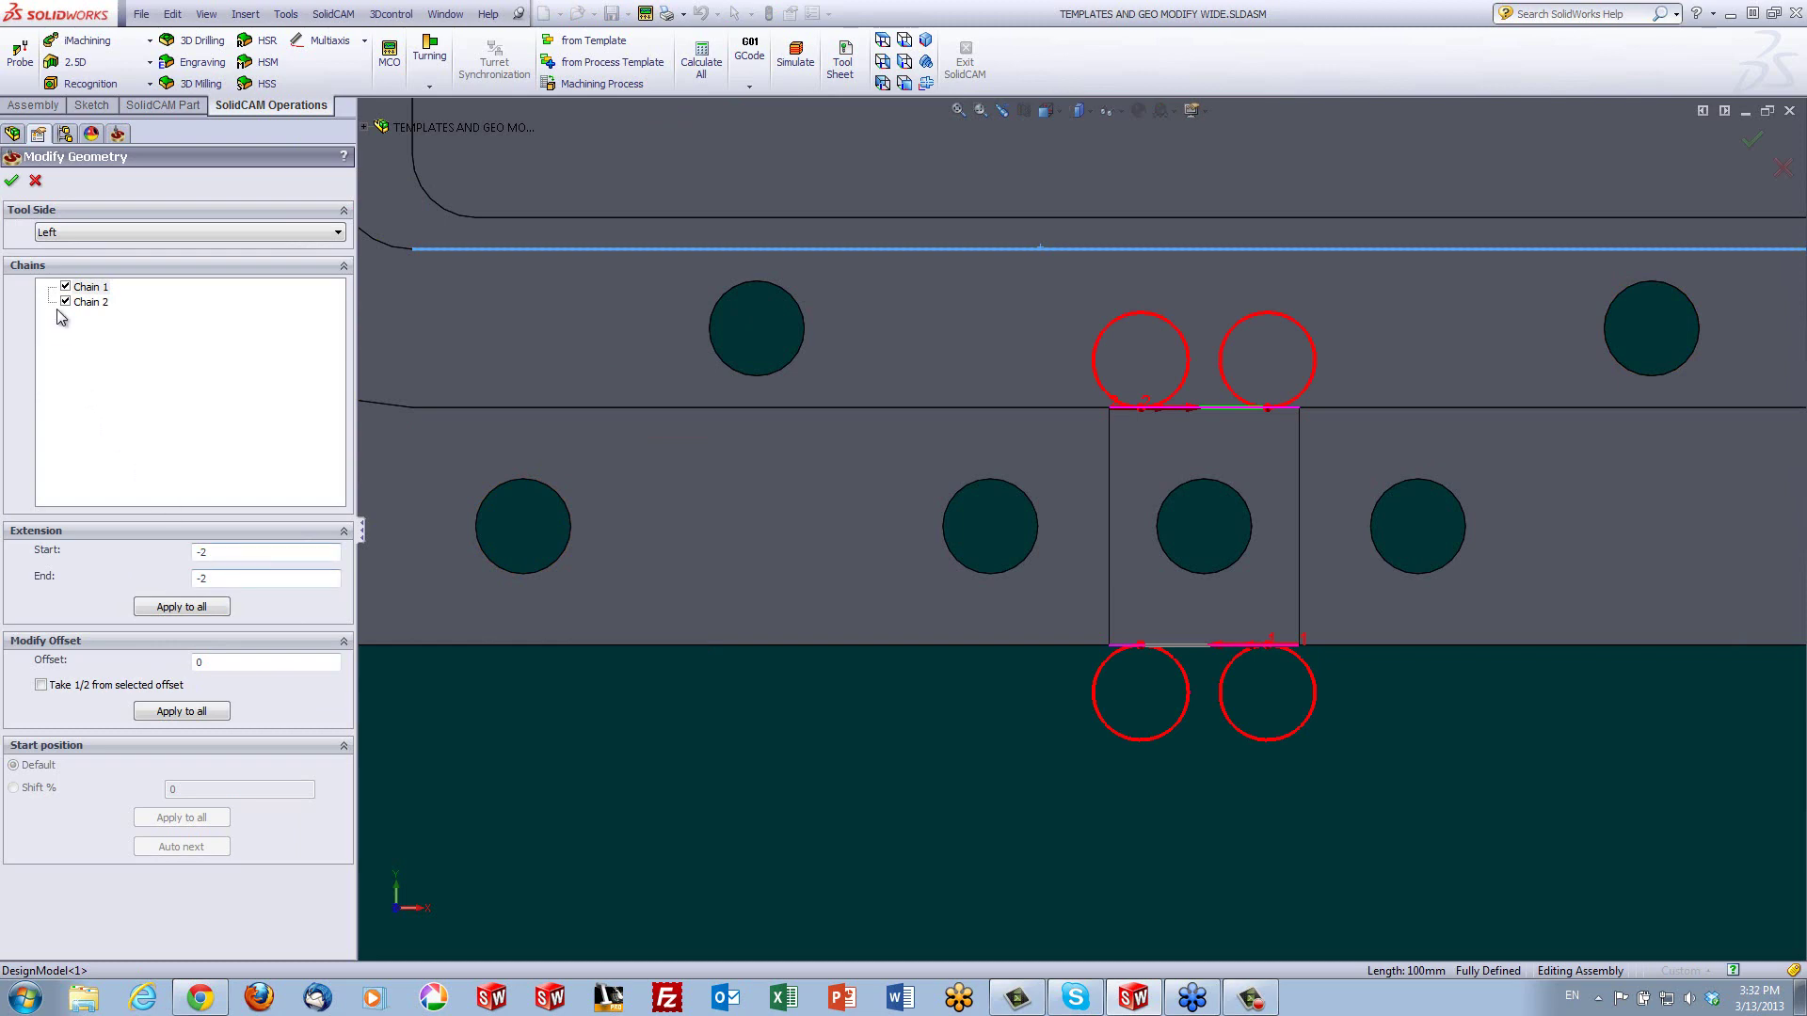
{"action": "left_click", "coordinate": [35, 180]}
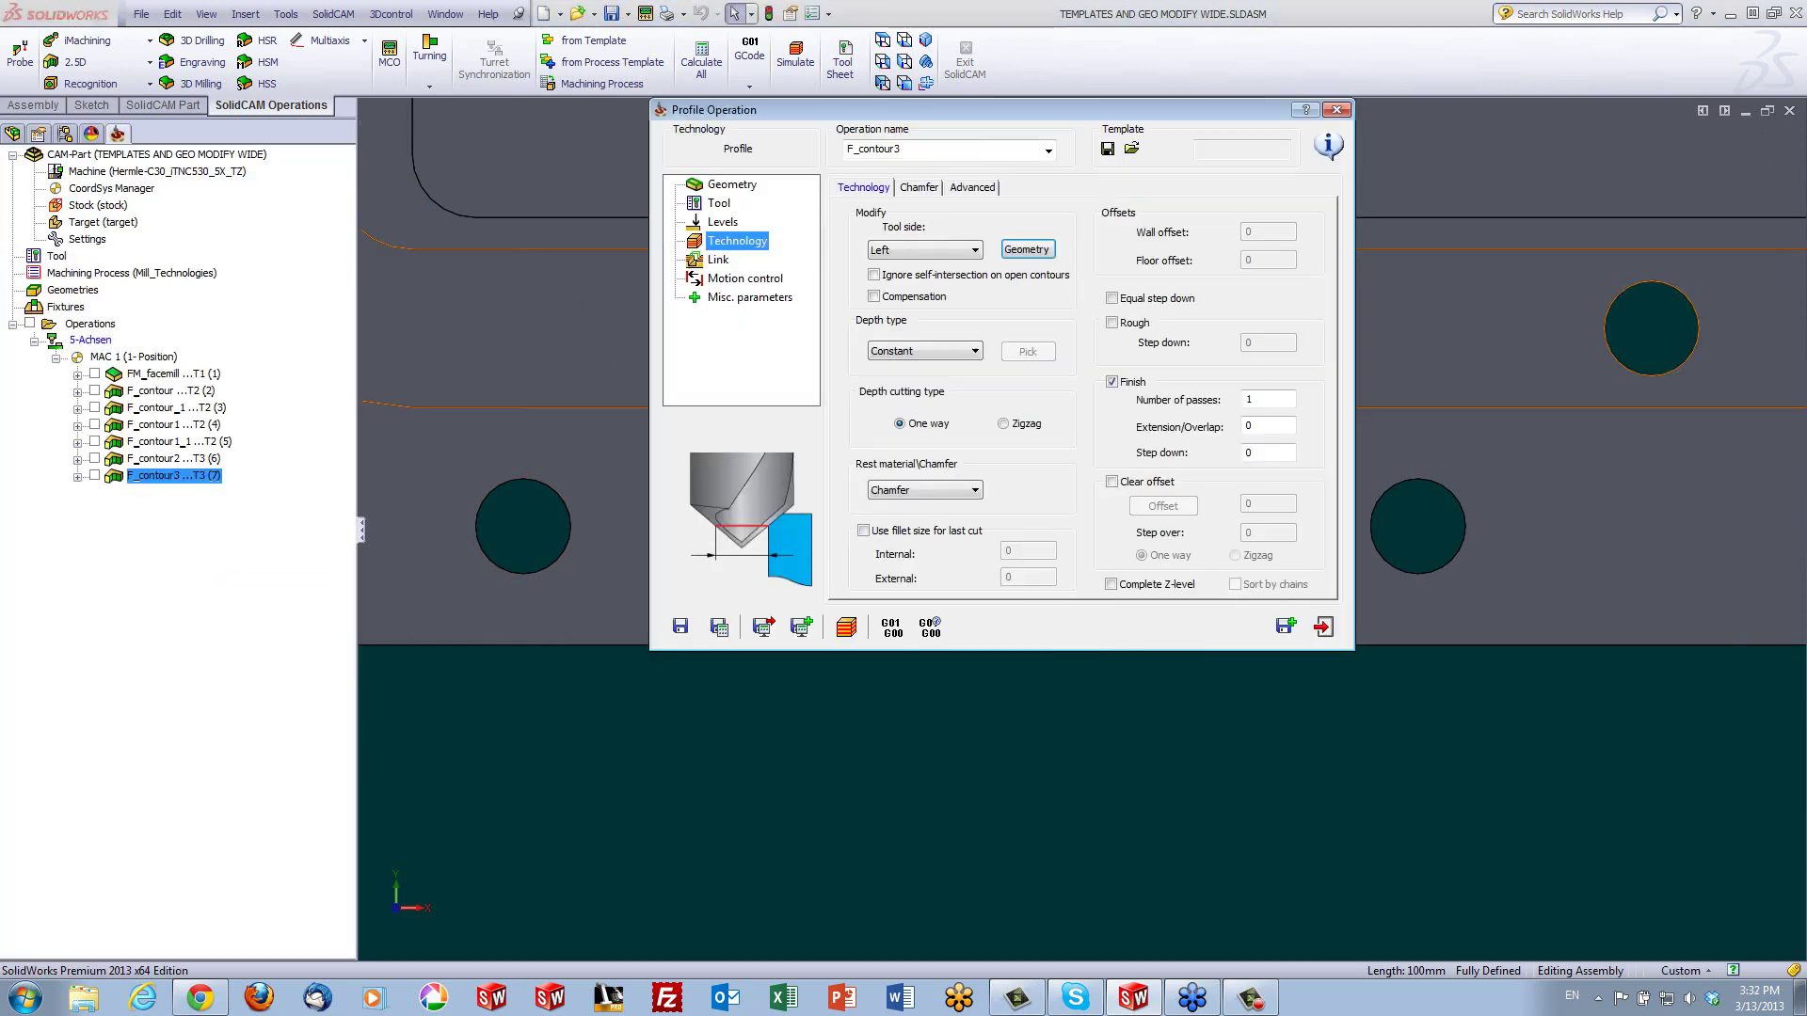
{"action": "left_click", "coordinate": [1324, 627]}
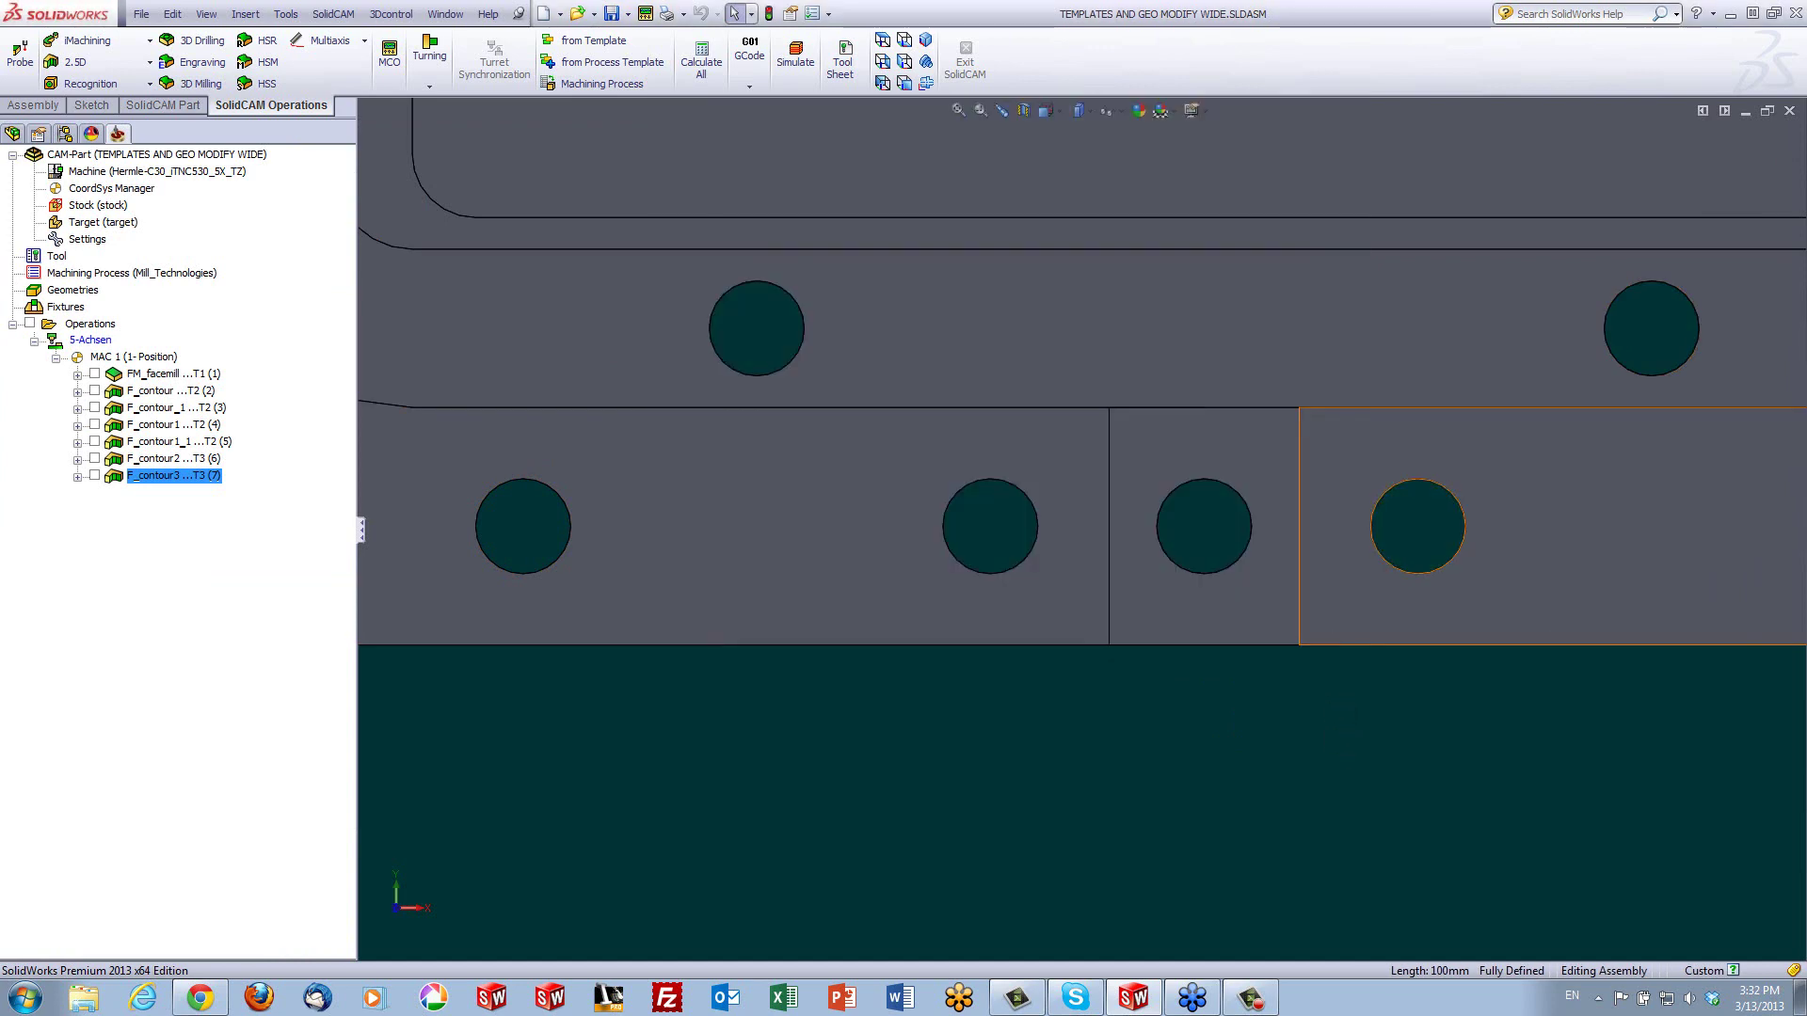
Start an iMachining iRough operation and define its geometry as the Auto-constant Z chain around the central pocket's floor edge
{"action": "middle_click", "coordinate": [1444, 635]}
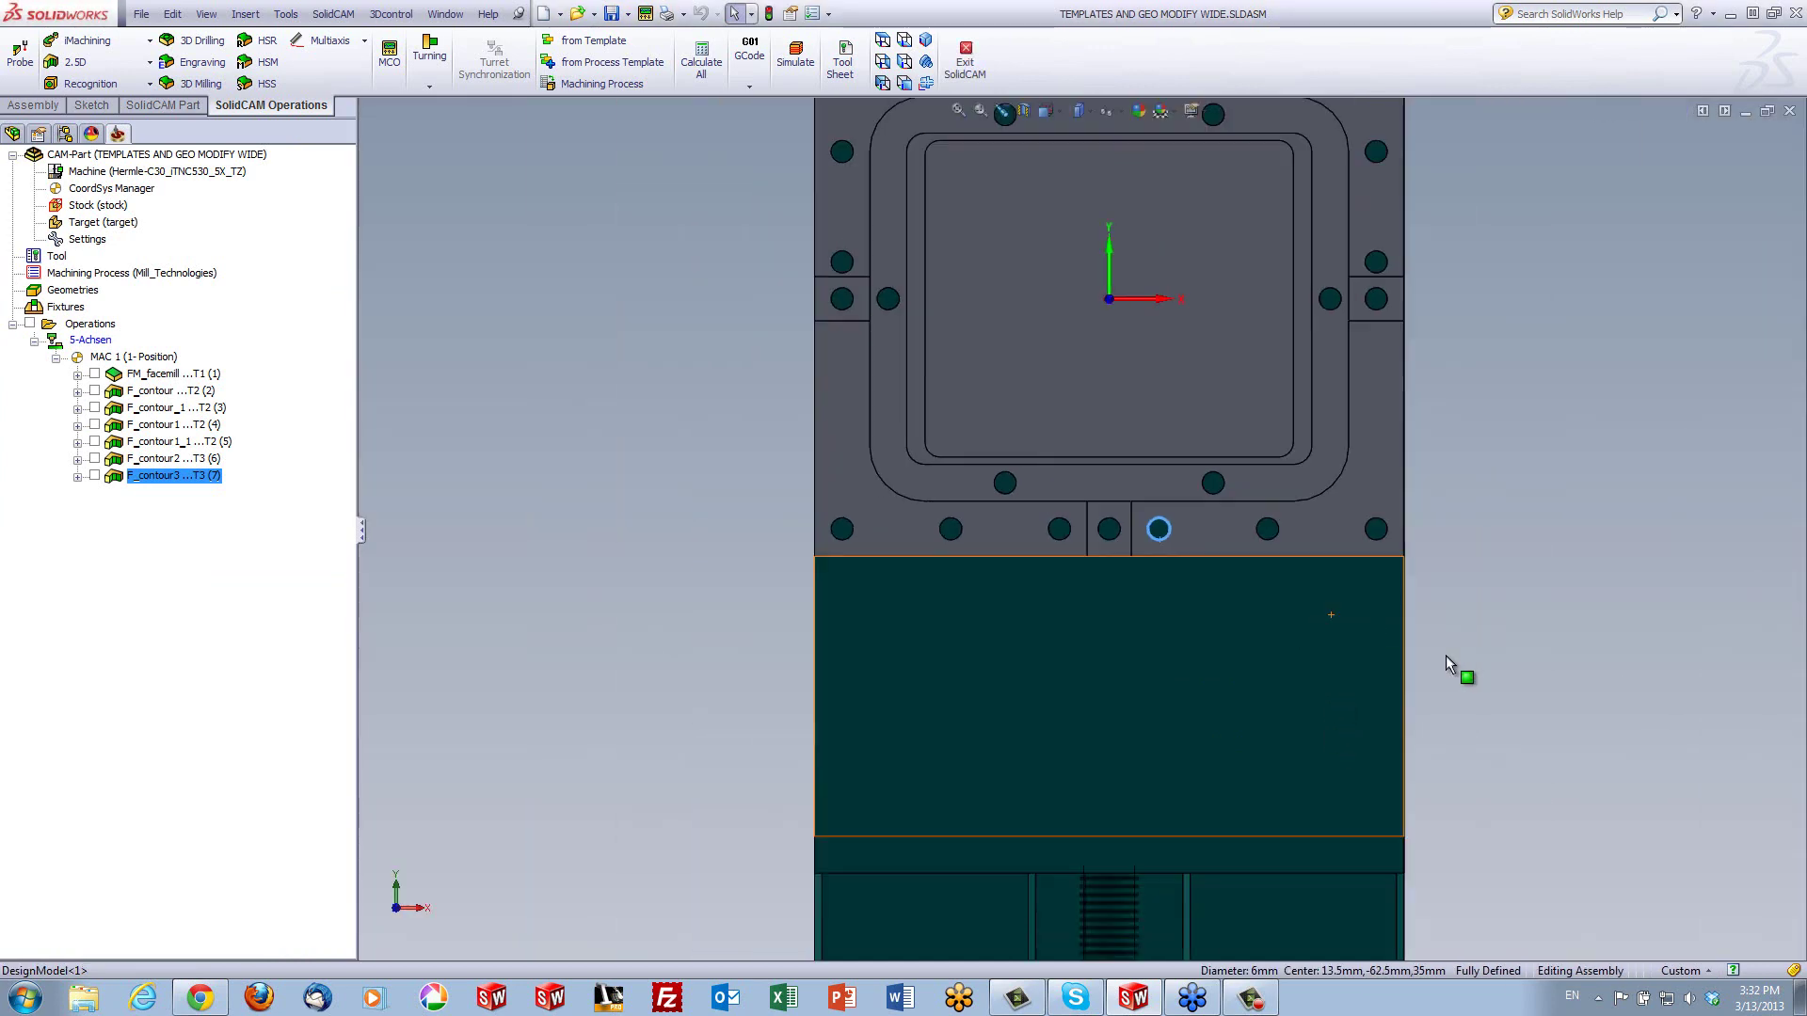
{"action": "middle_click_drag", "start_coordinate": [1439, 637], "coordinate": [930, 245]}
{"action": "scroll", "coordinate": [1298, 150], "scroll_direction": "down", "scroll_amount": 4}
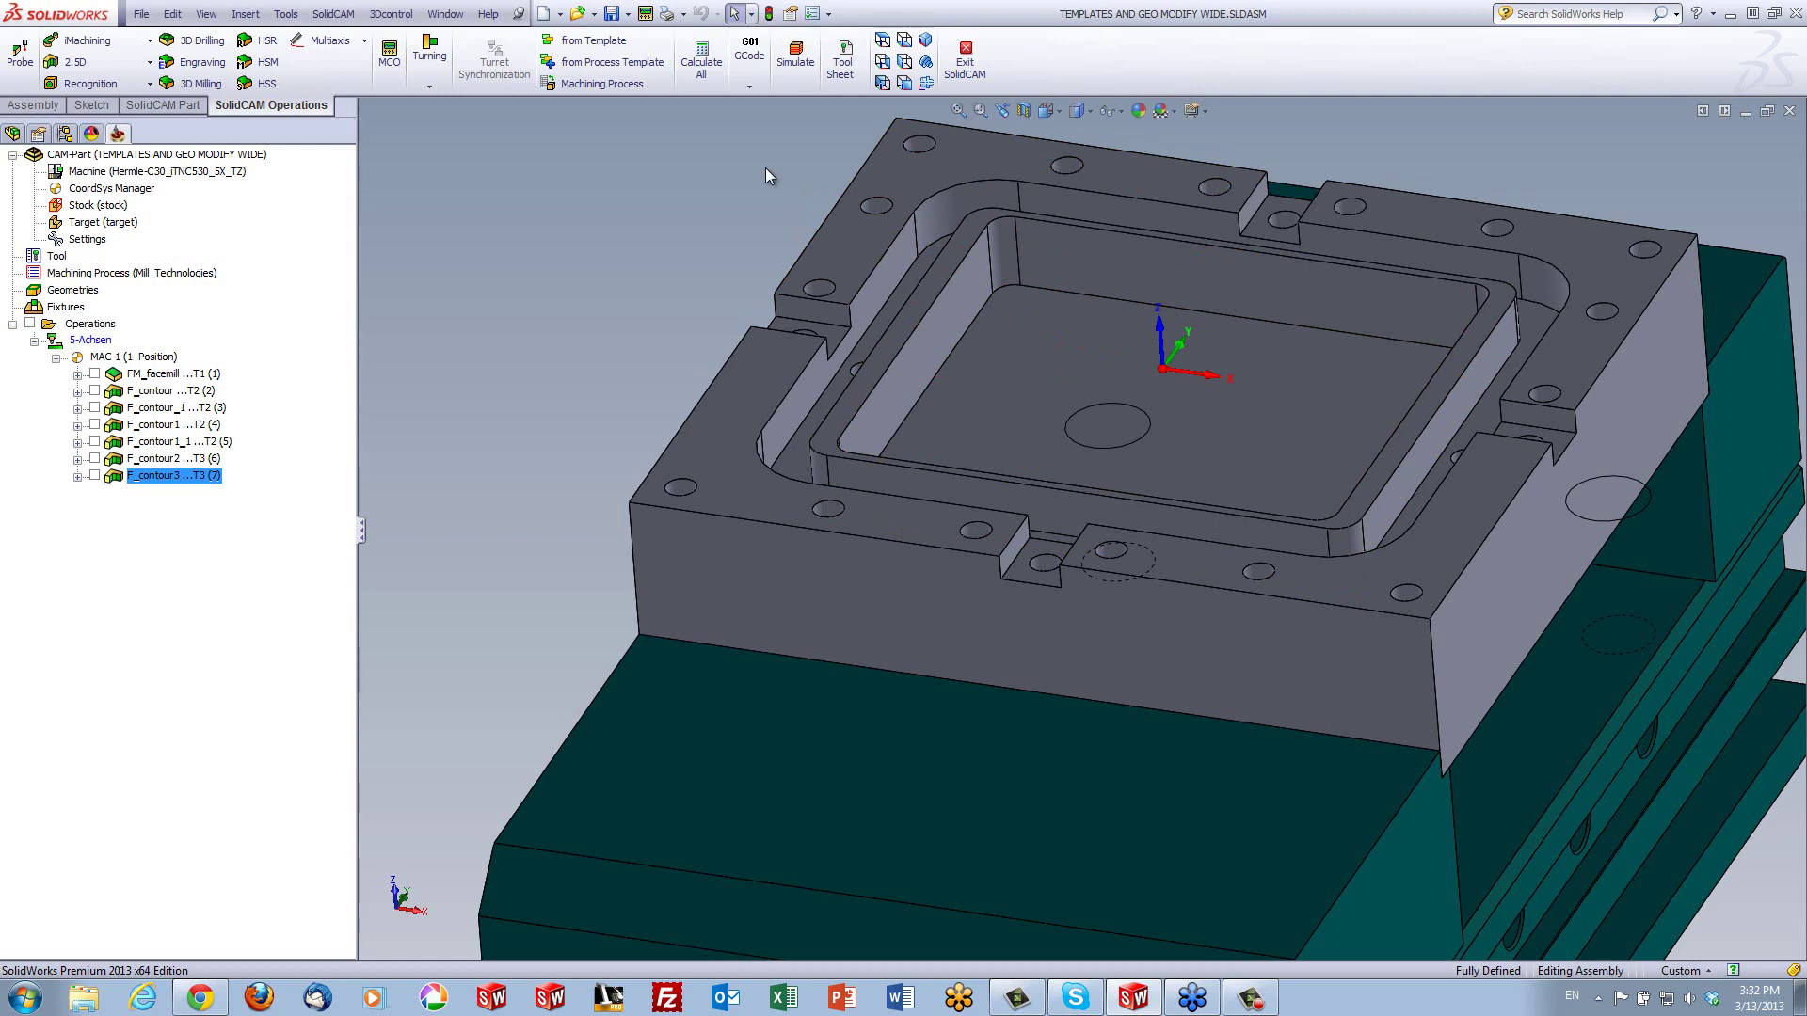
{"action": "key", "text": "Left"}
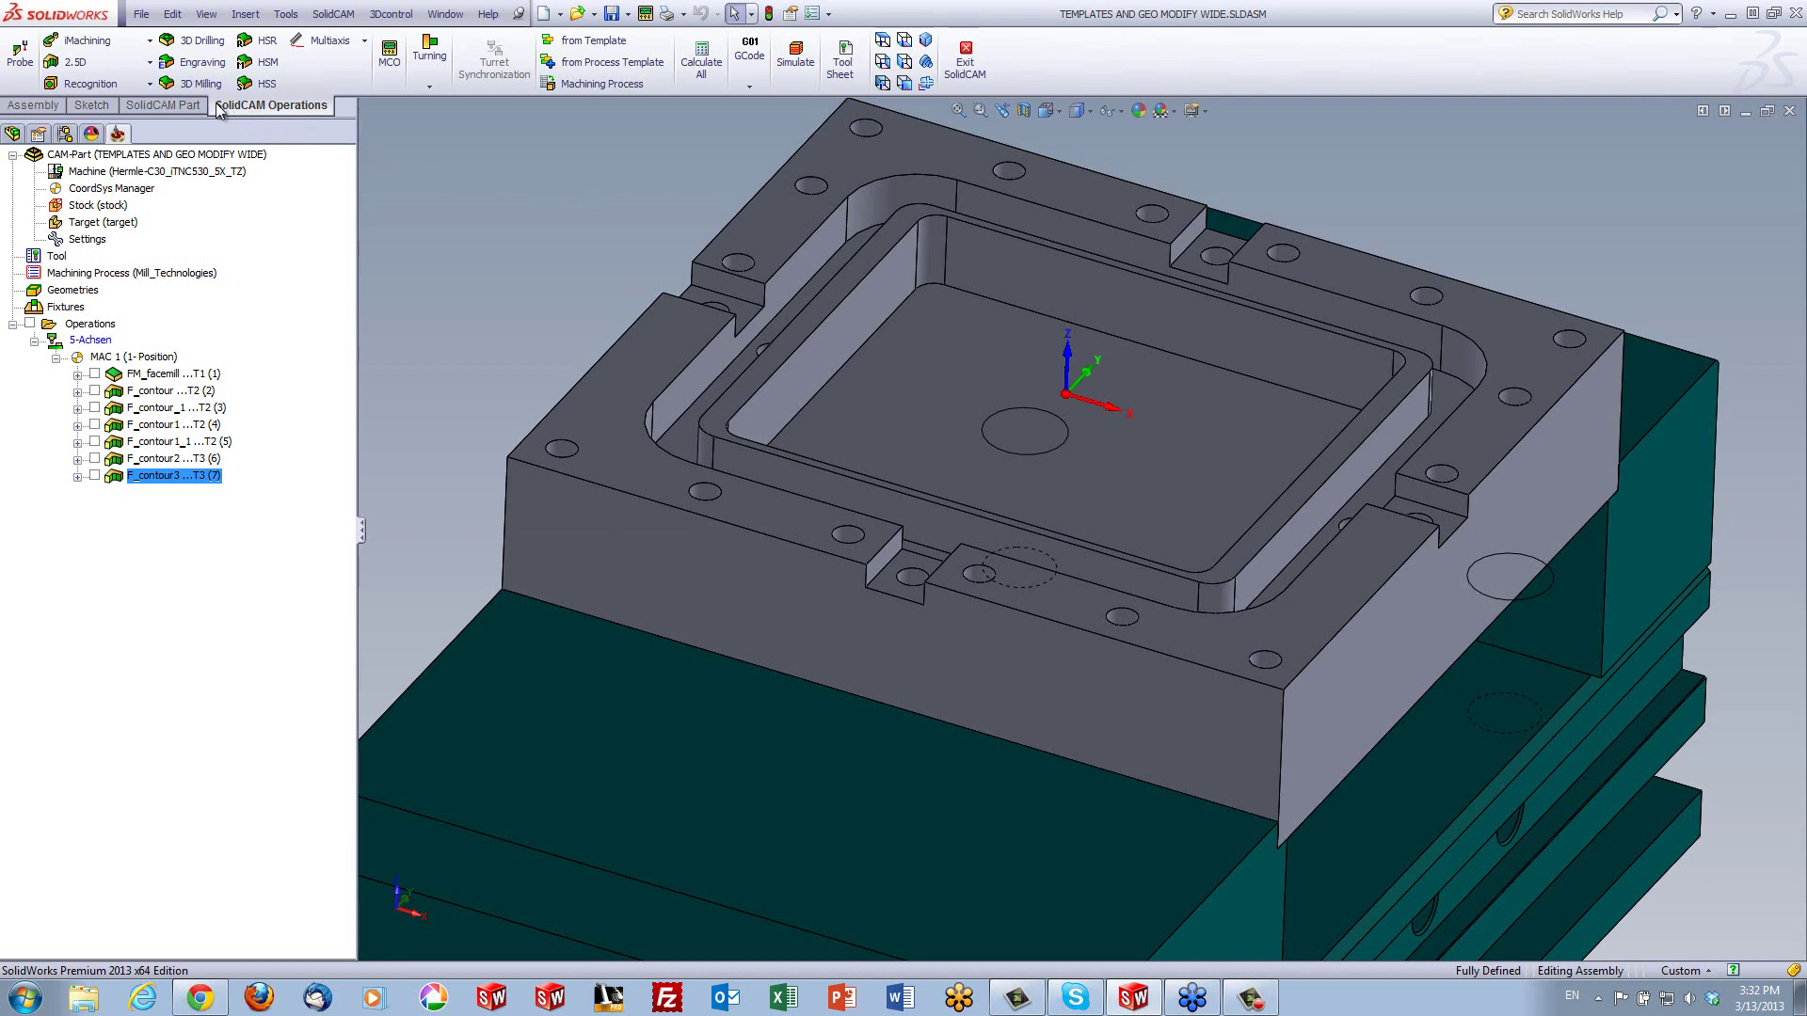
{"action": "left_click", "coordinate": [89, 42]}
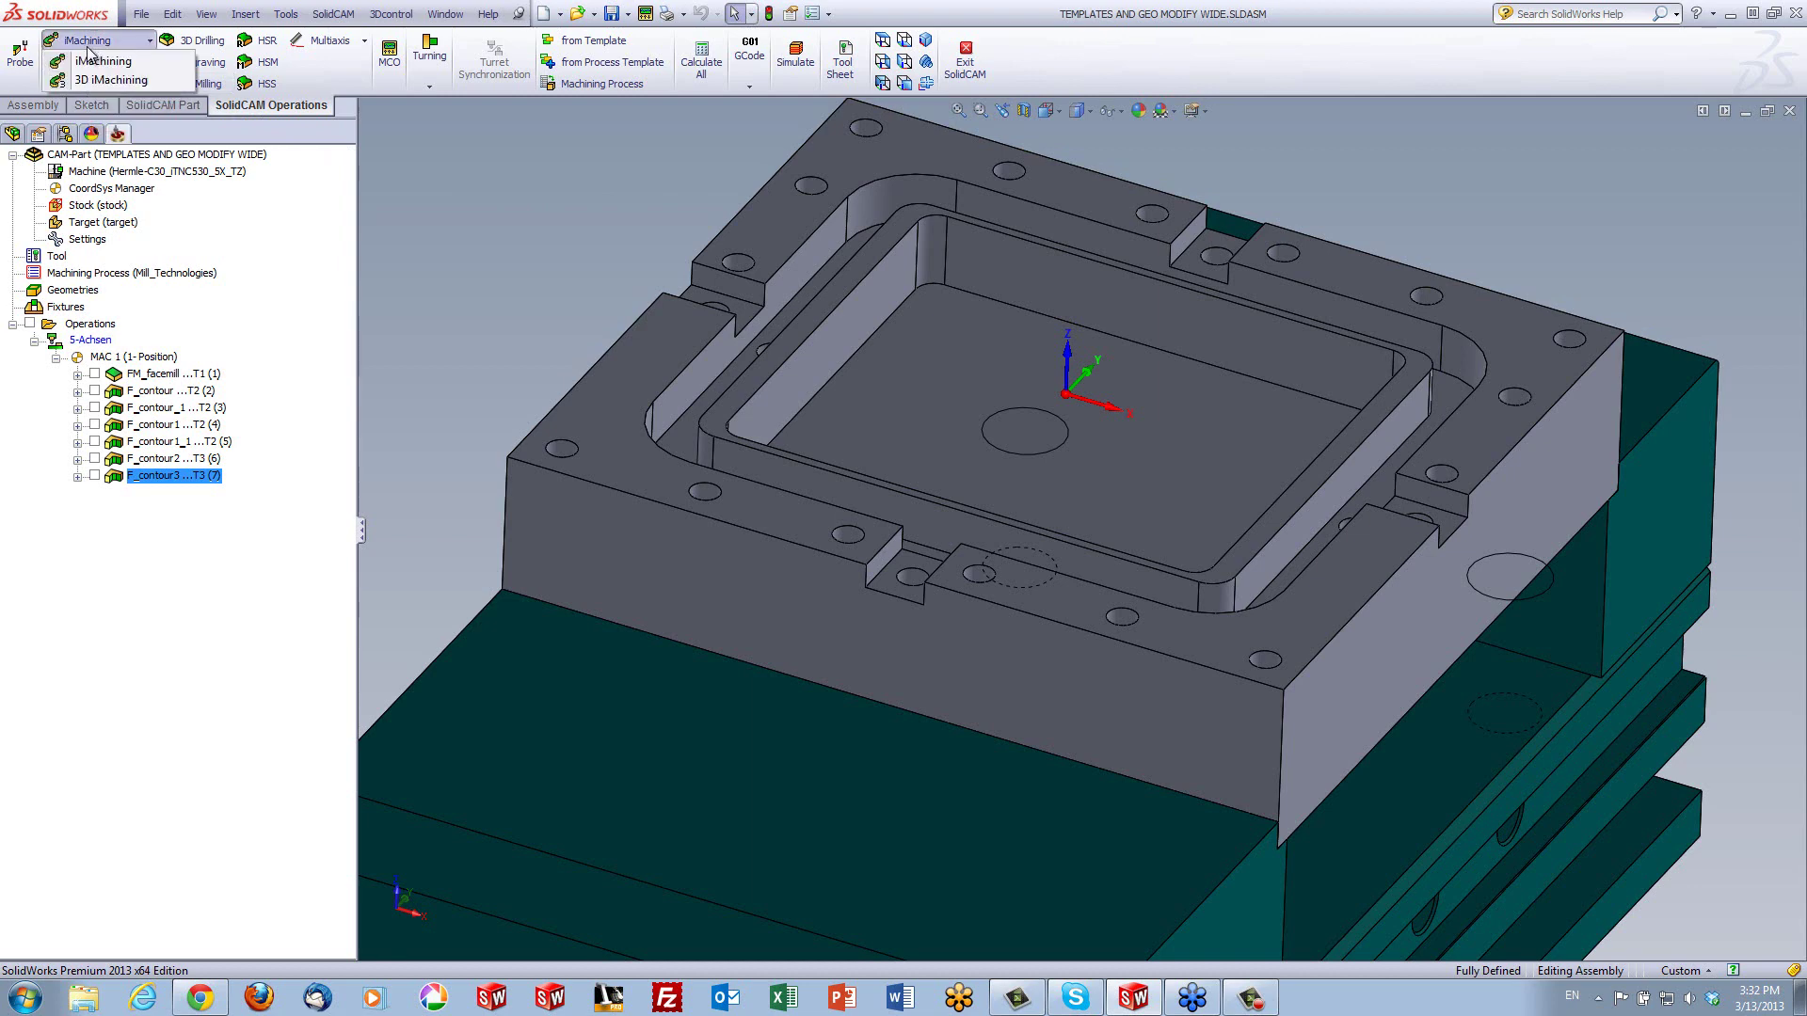
{"action": "left_click", "coordinate": [95, 61]}
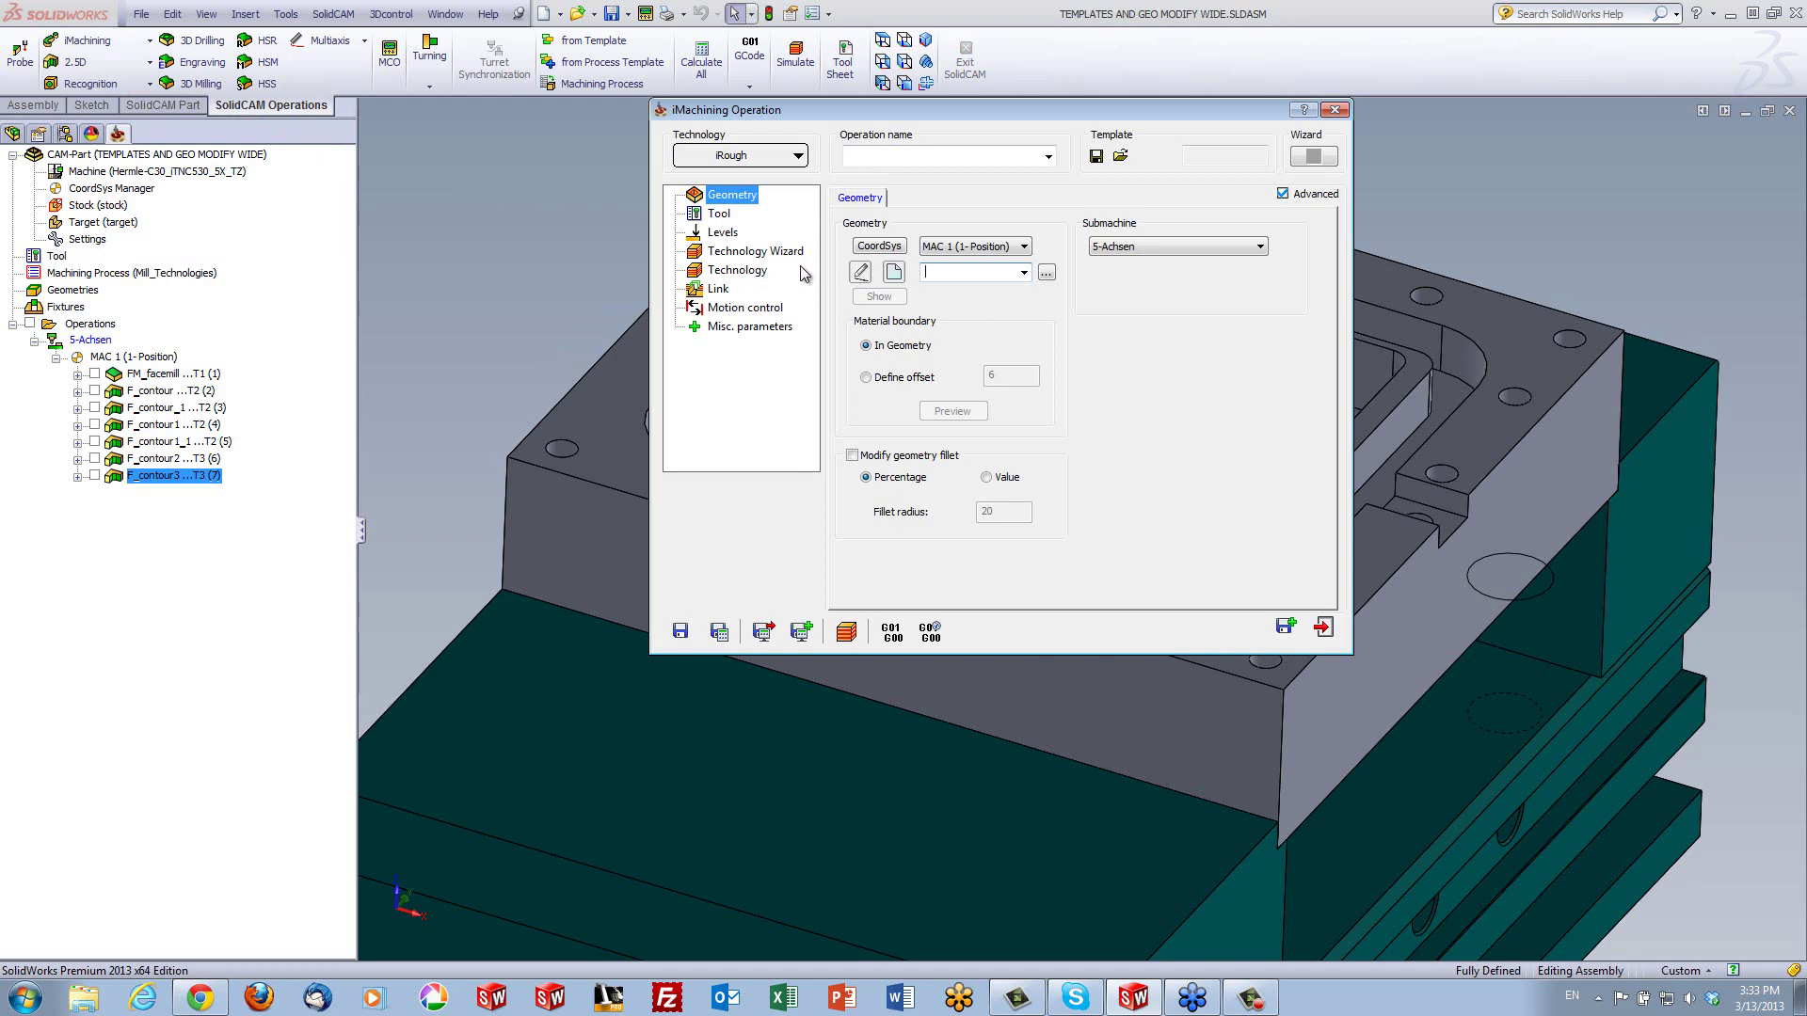
{"action": "left_click", "coordinate": [892, 273]}
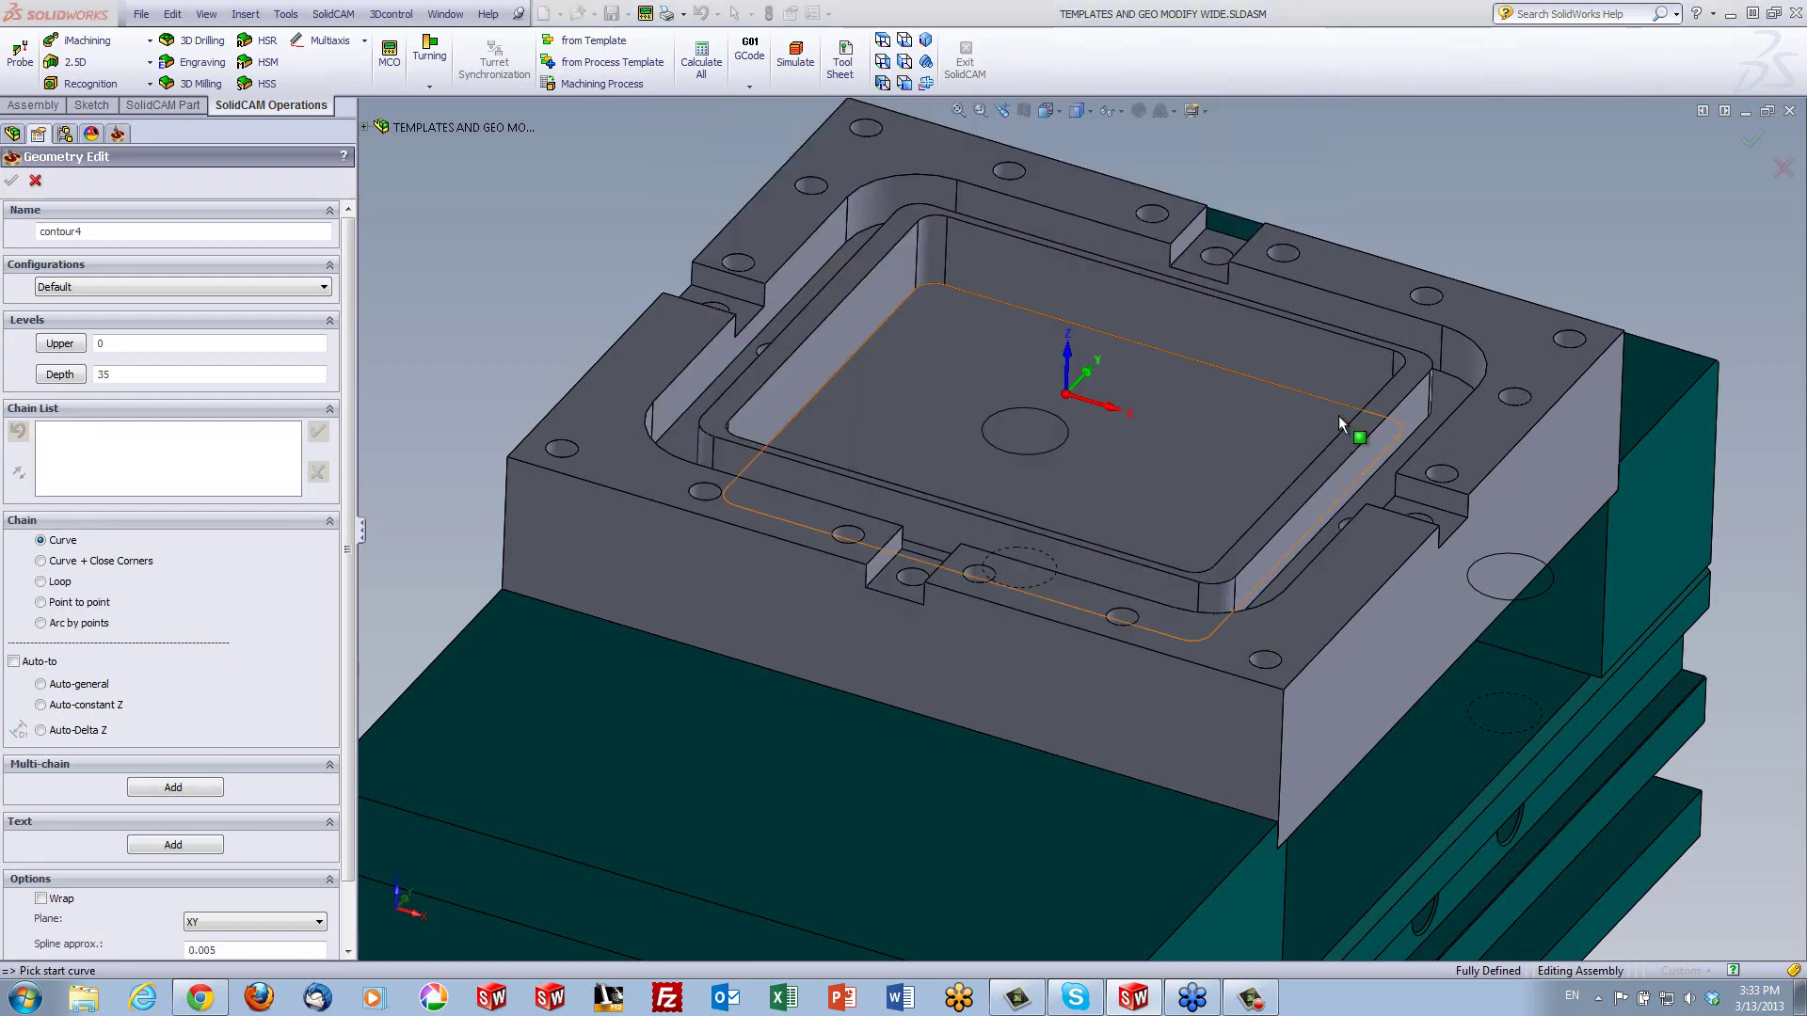
{"action": "left_click", "coordinate": [1341, 414]}
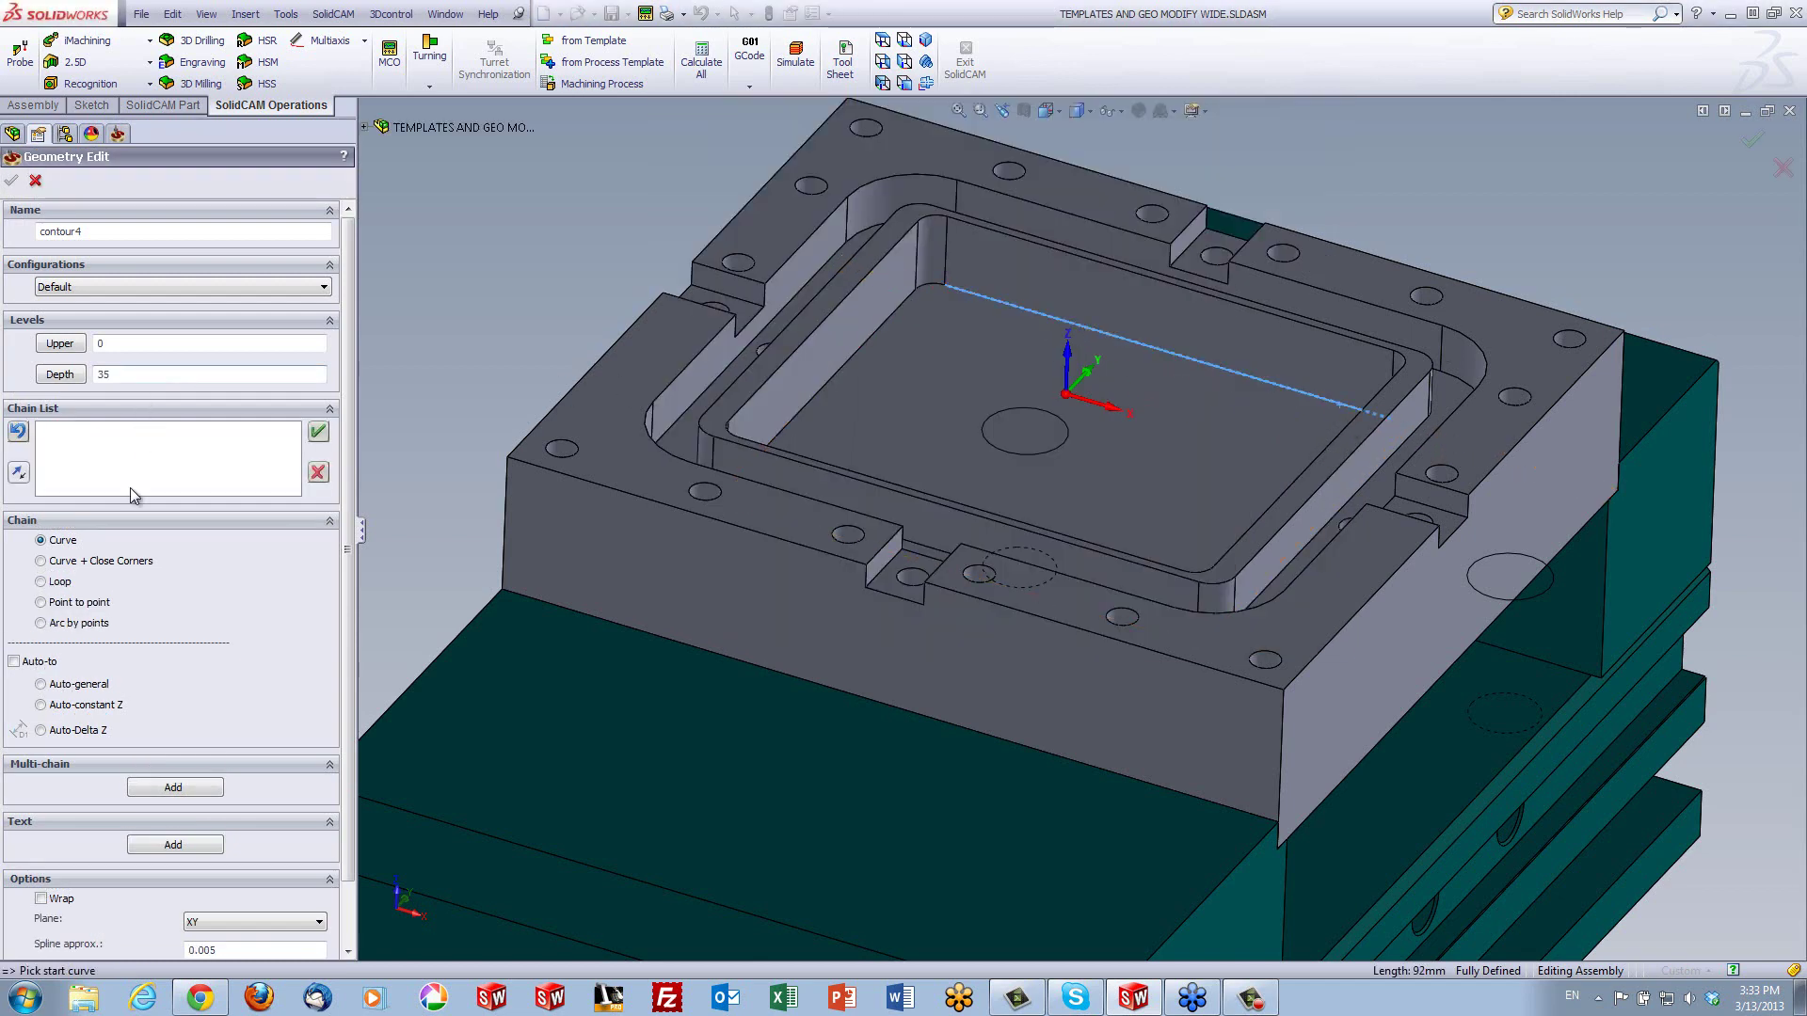
{"action": "left_click", "coordinate": [42, 705]}
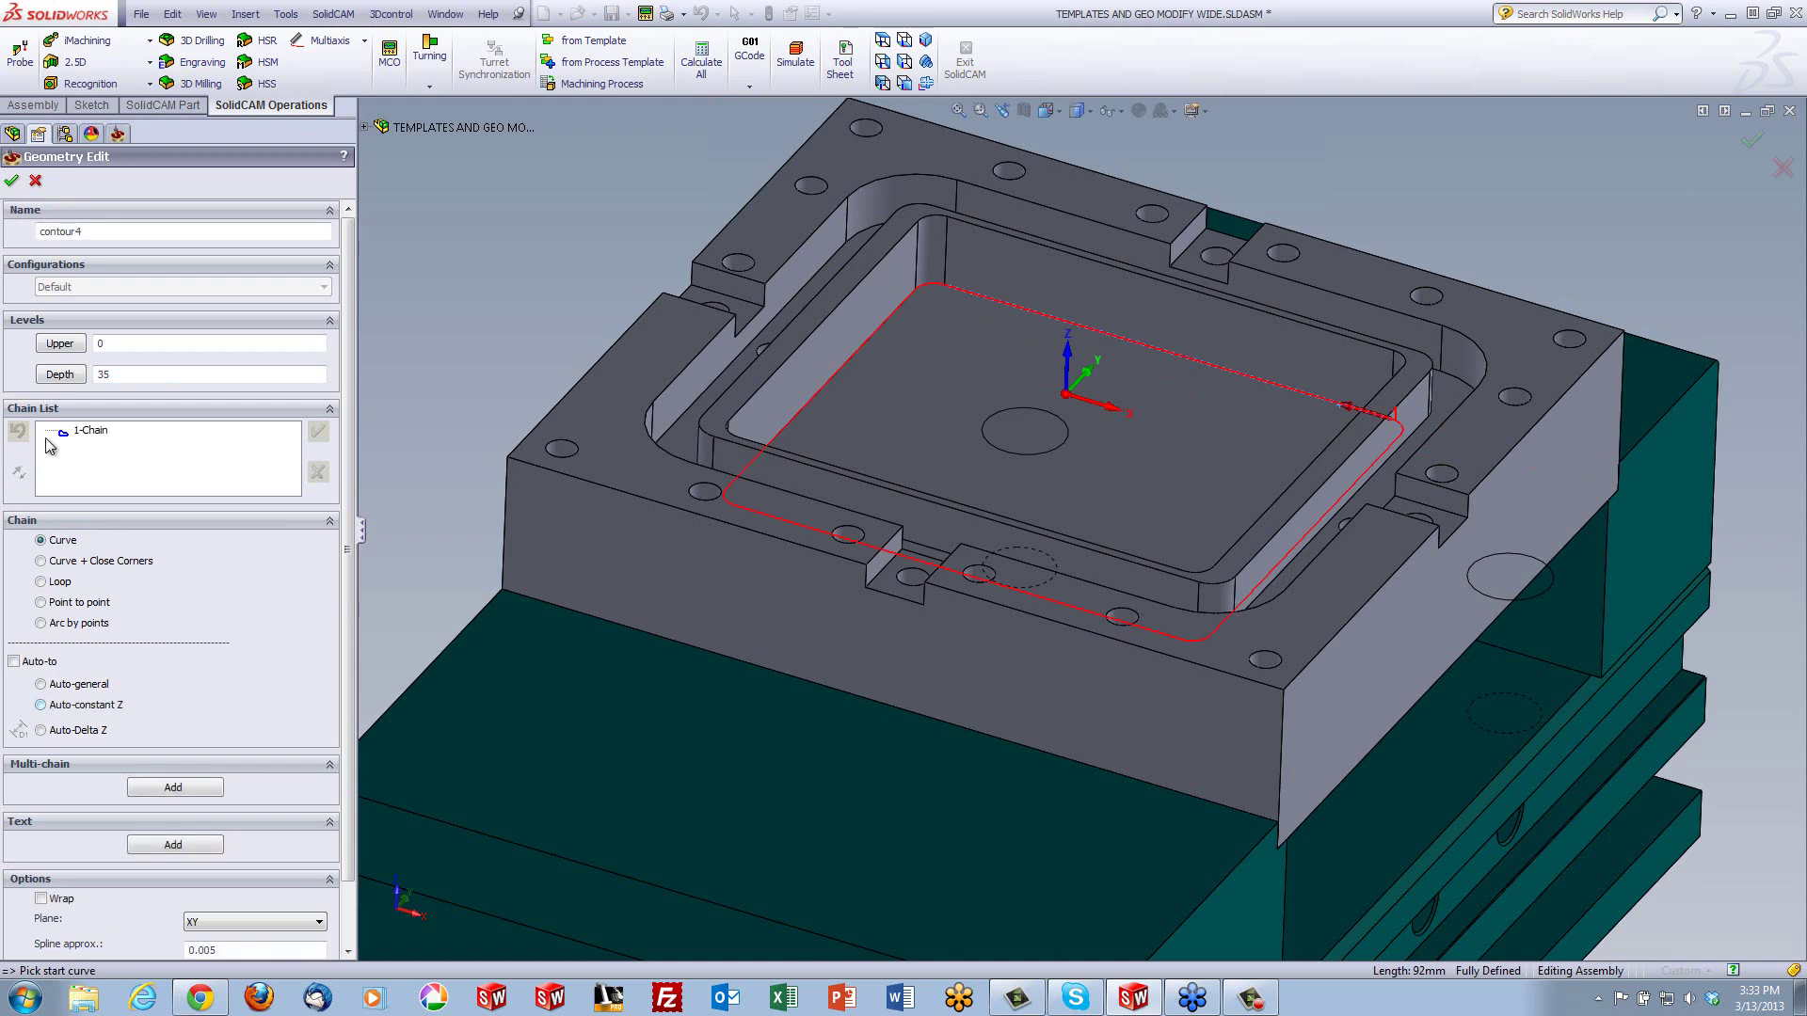
{"action": "left_click", "coordinate": [11, 182]}
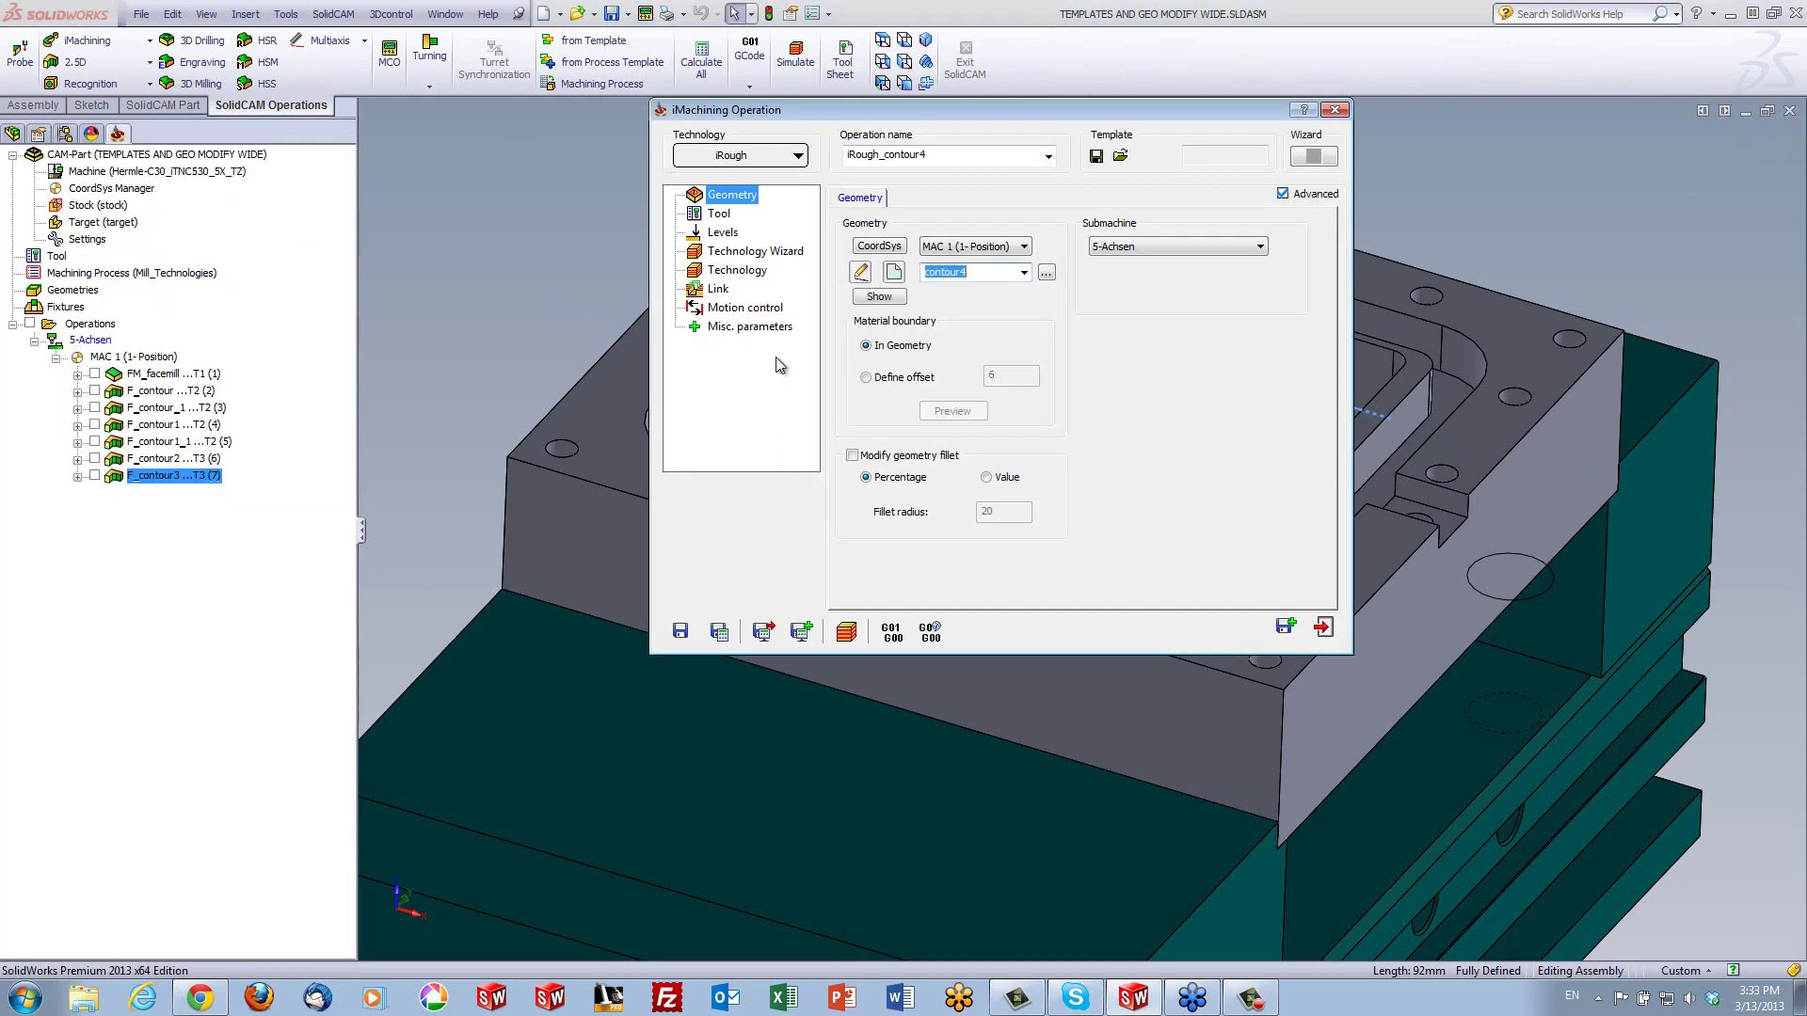
Add a new end mill with a 12 mm diameter for the iRough operation
{"action": "left_click", "coordinate": [717, 214]}
{"action": "left_click", "coordinate": [963, 449]}
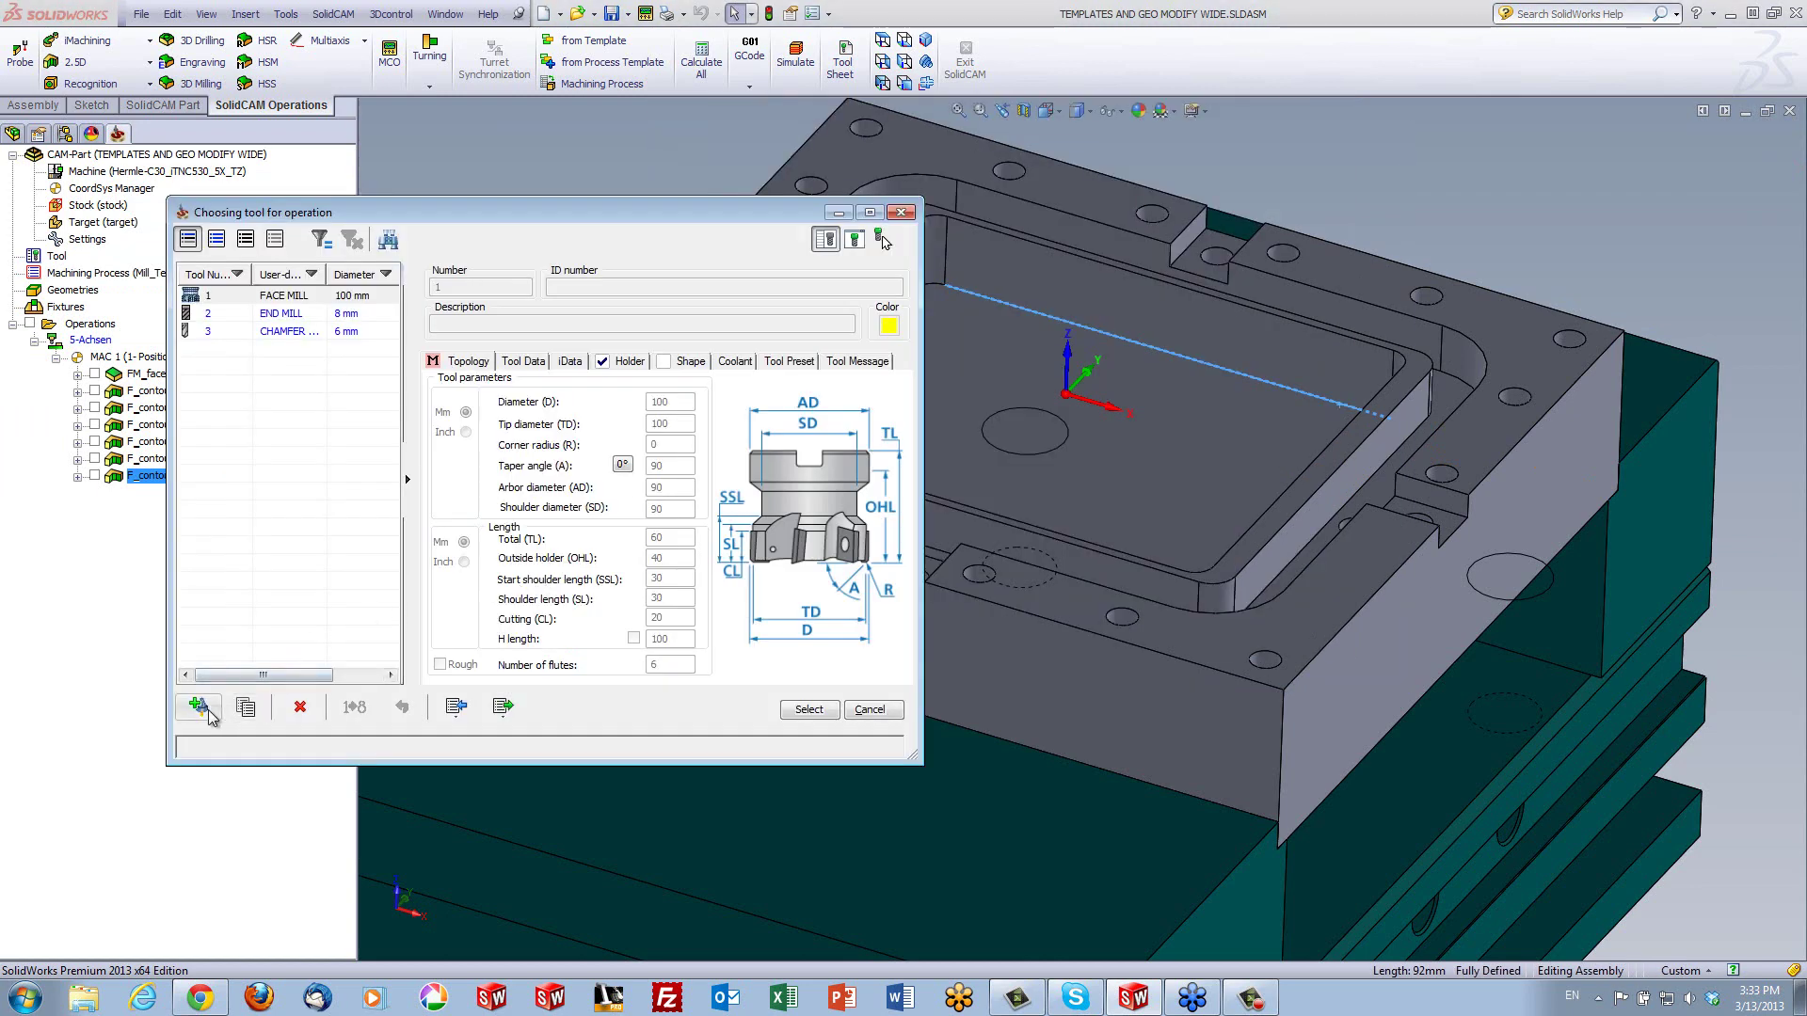
{"action": "left_click", "coordinate": [205, 710]}
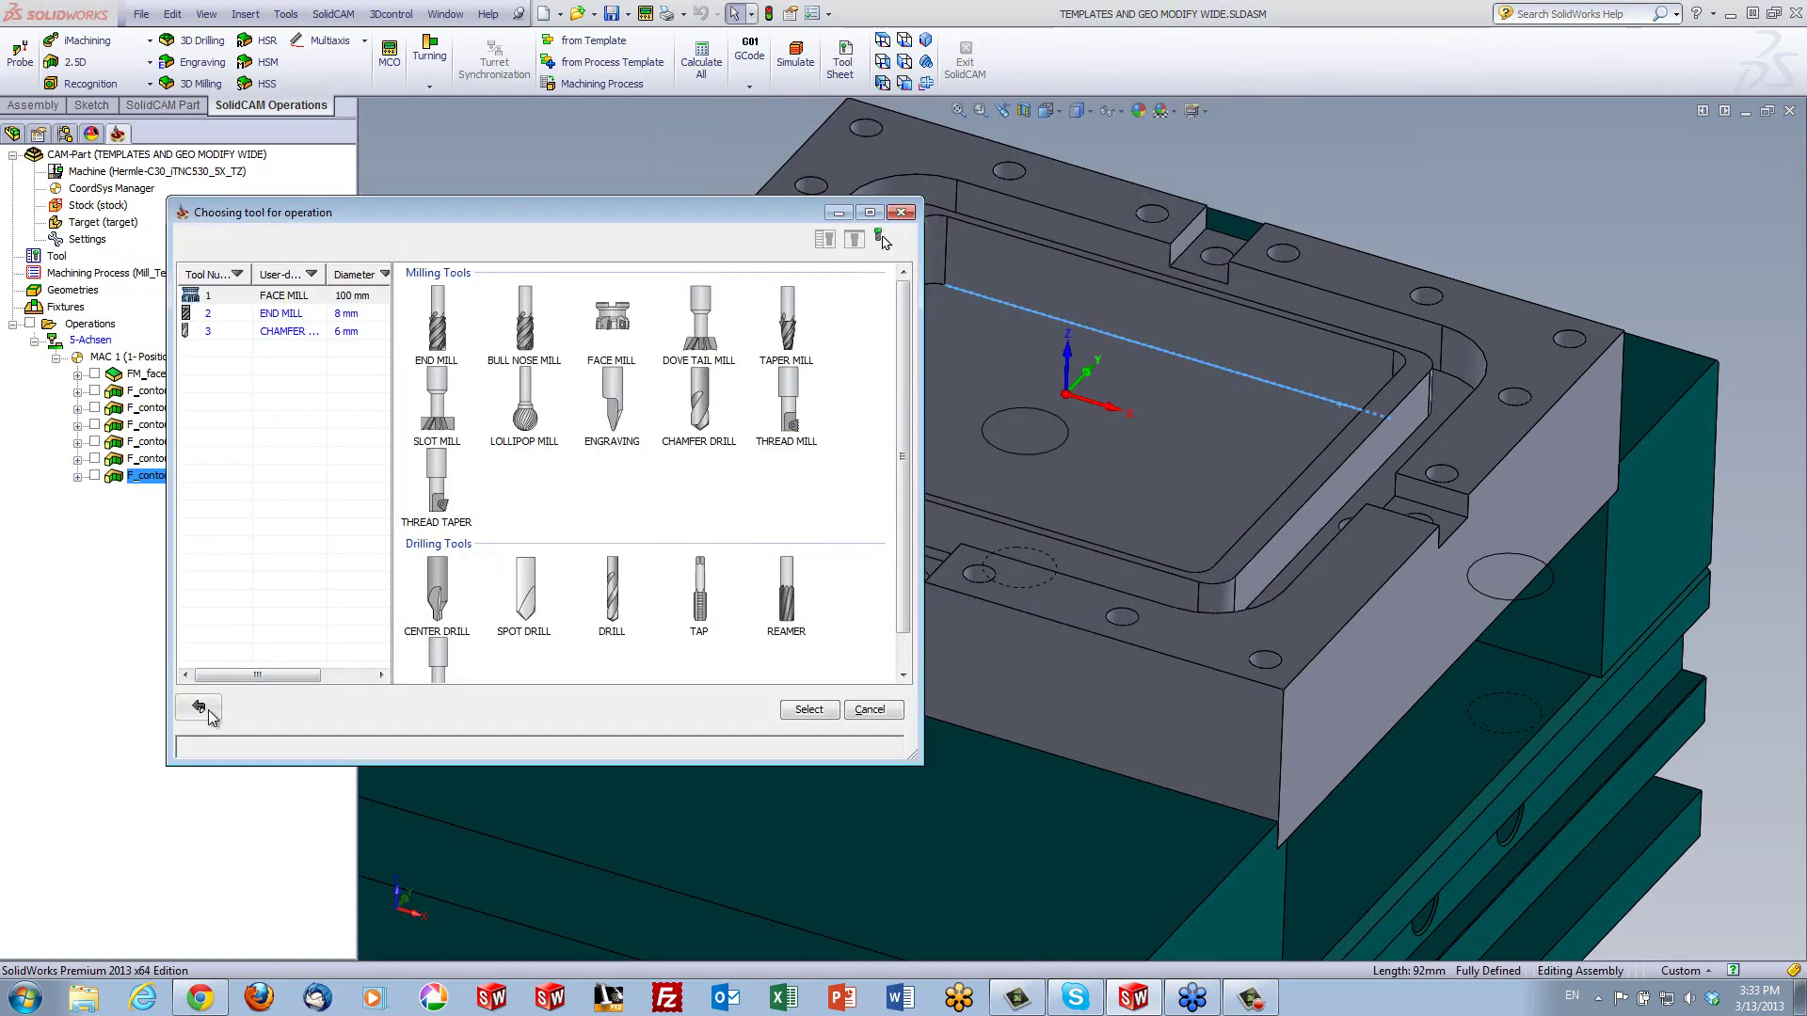
{"action": "left_click", "coordinate": [438, 347]}
{"action": "left_click", "coordinate": [656, 415]}
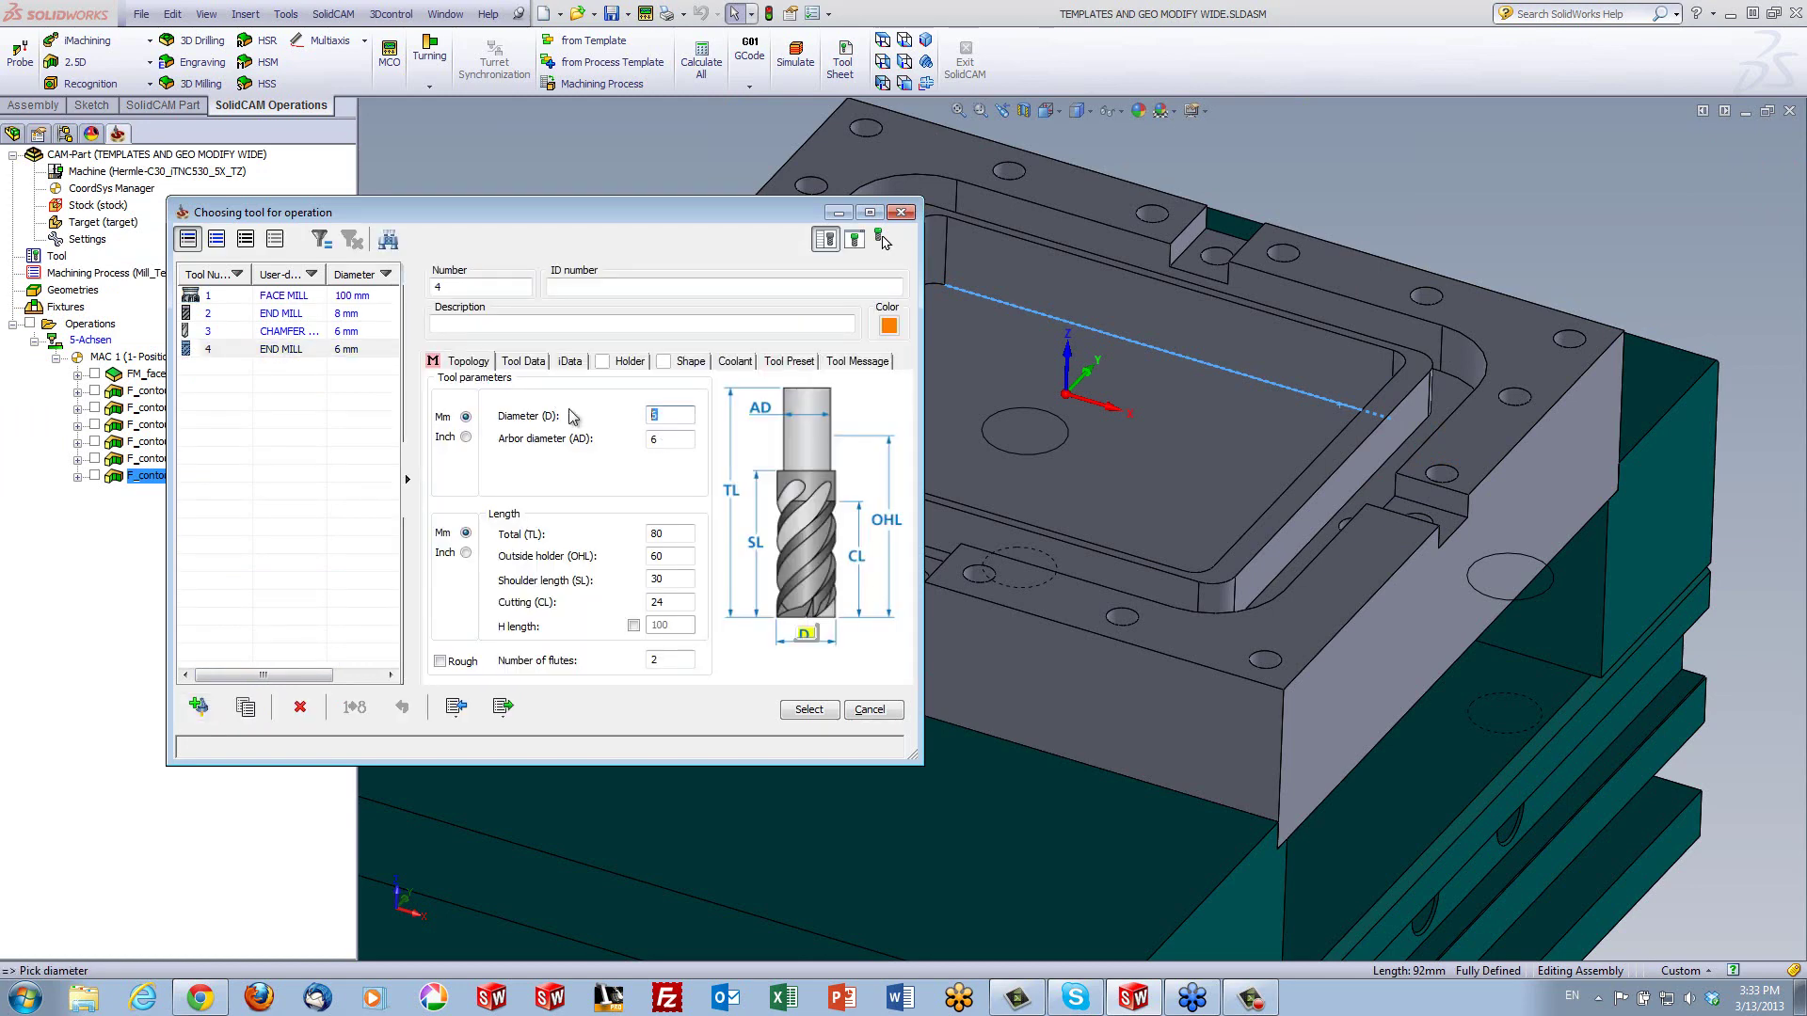
{"action": "type", "text": "12"}
Set the end mill's number of flutes to 4, check its iData settings and assign it to the operation
{"action": "left_click", "coordinate": [685, 603]}
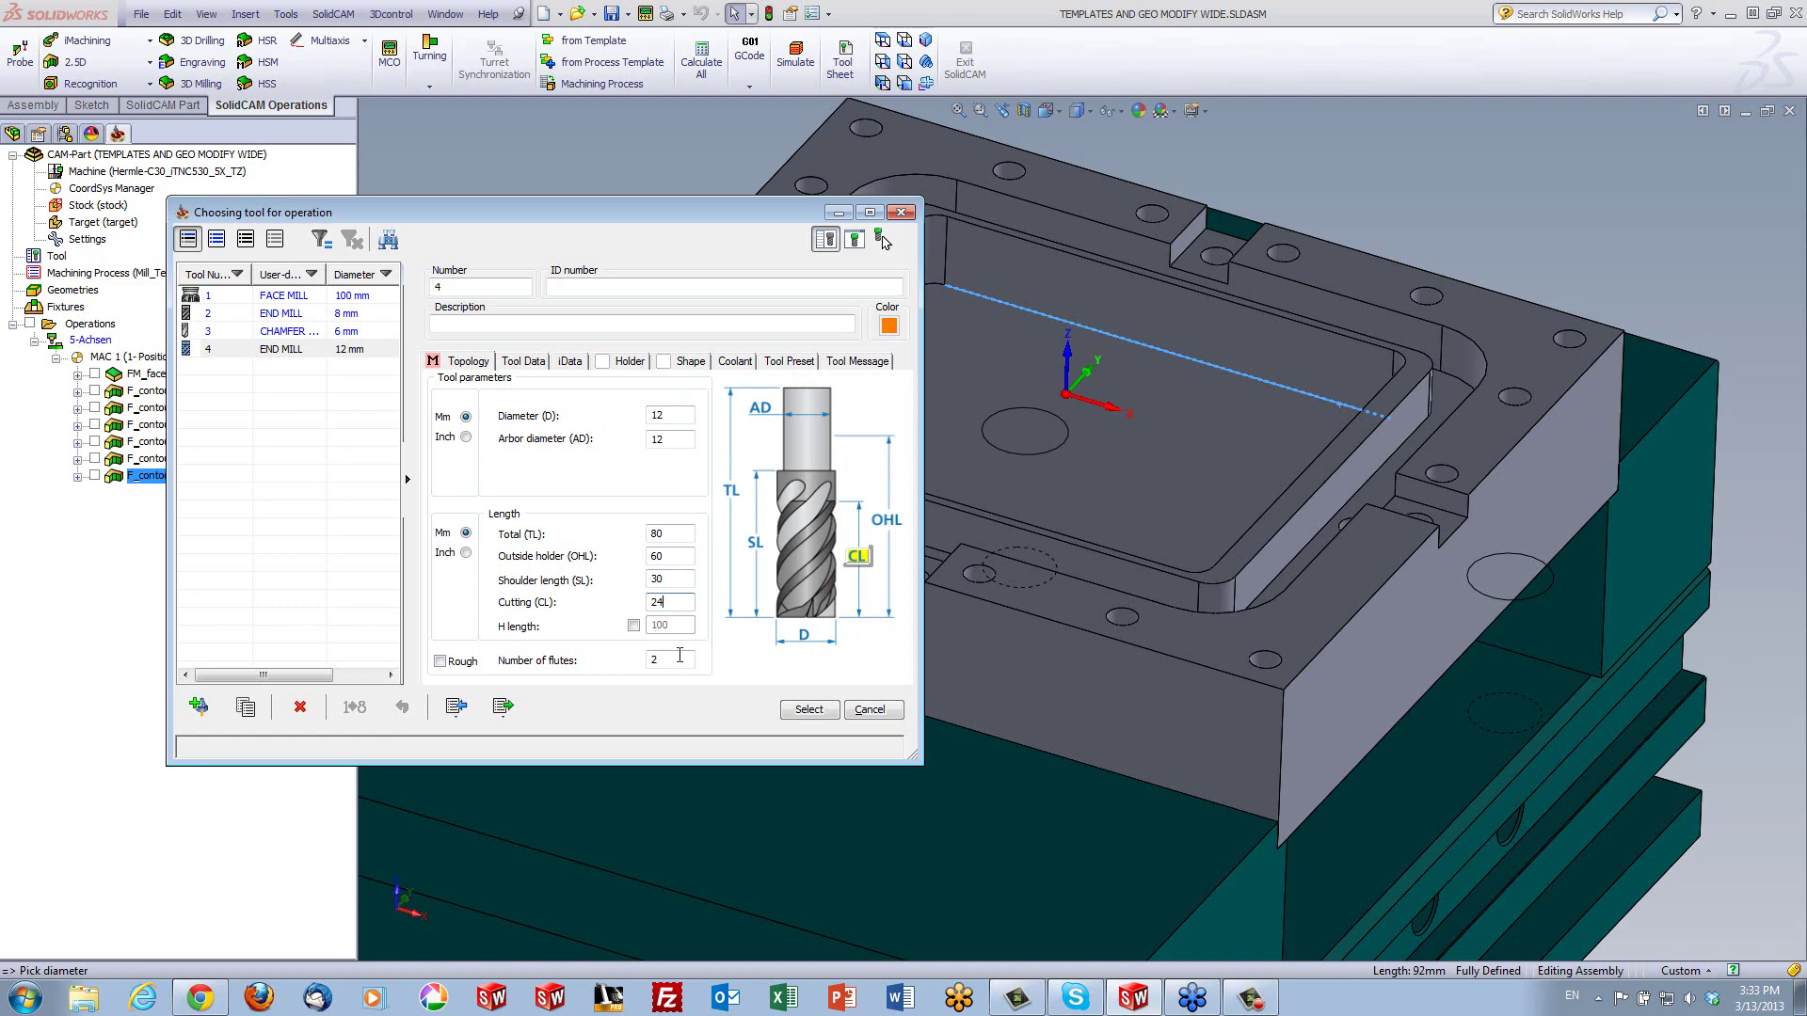
{"action": "left_click", "coordinate": [686, 664]}
{"action": "type", "text": "4"}
{"action": "left_click", "coordinate": [571, 366]}
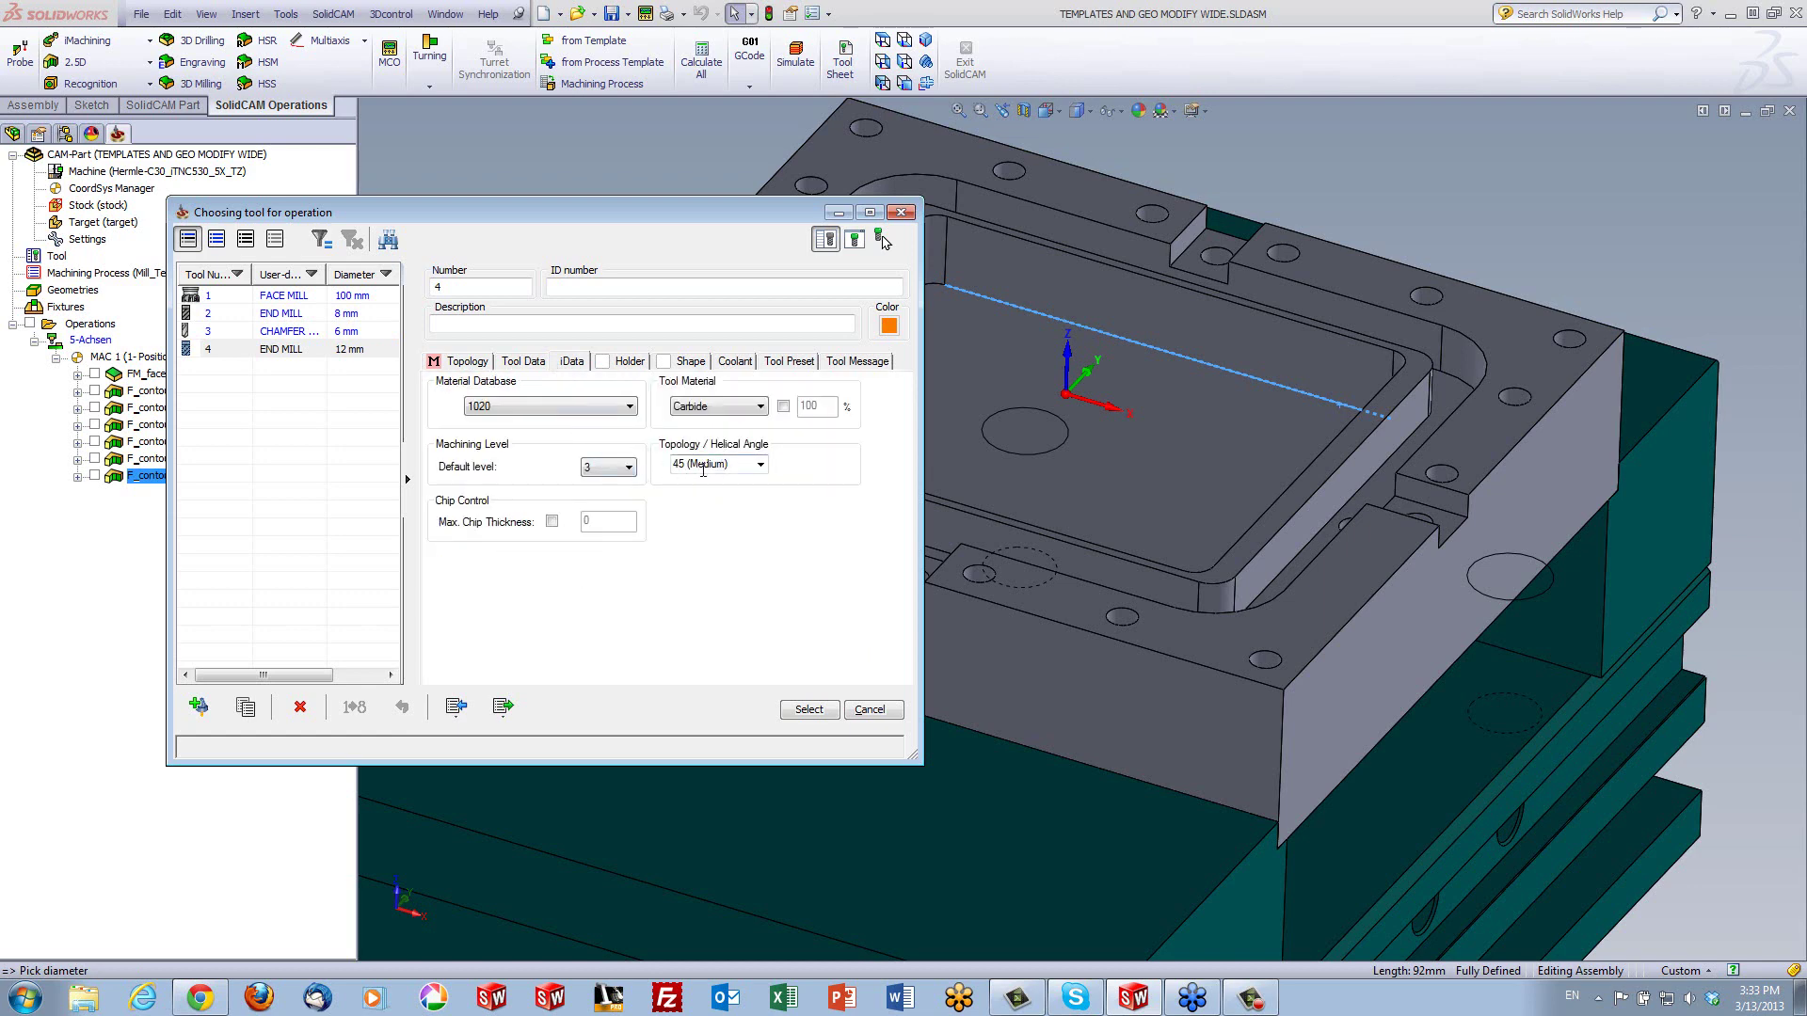
{"action": "left_click", "coordinate": [815, 712]}
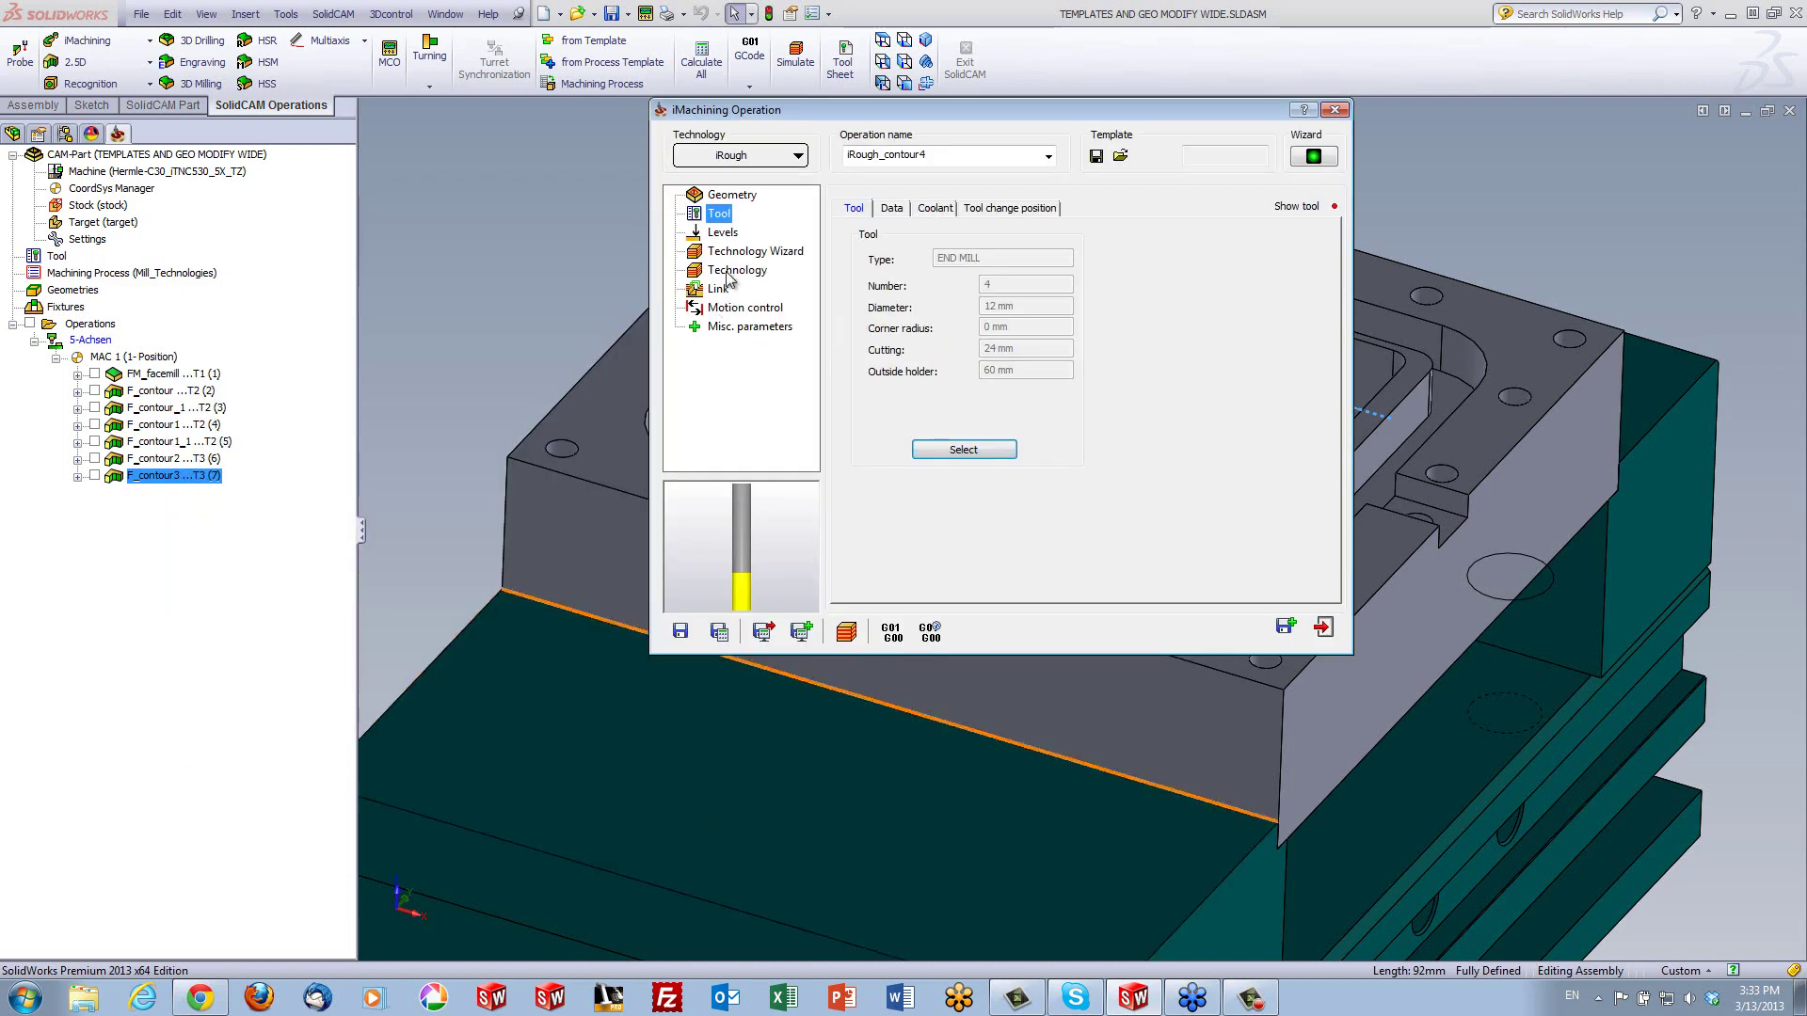
Define the pocket depth as 15 from the central pocket's floor face
{"action": "left_click", "coordinate": [721, 233]}
{"action": "left_click", "coordinate": [901, 370]}
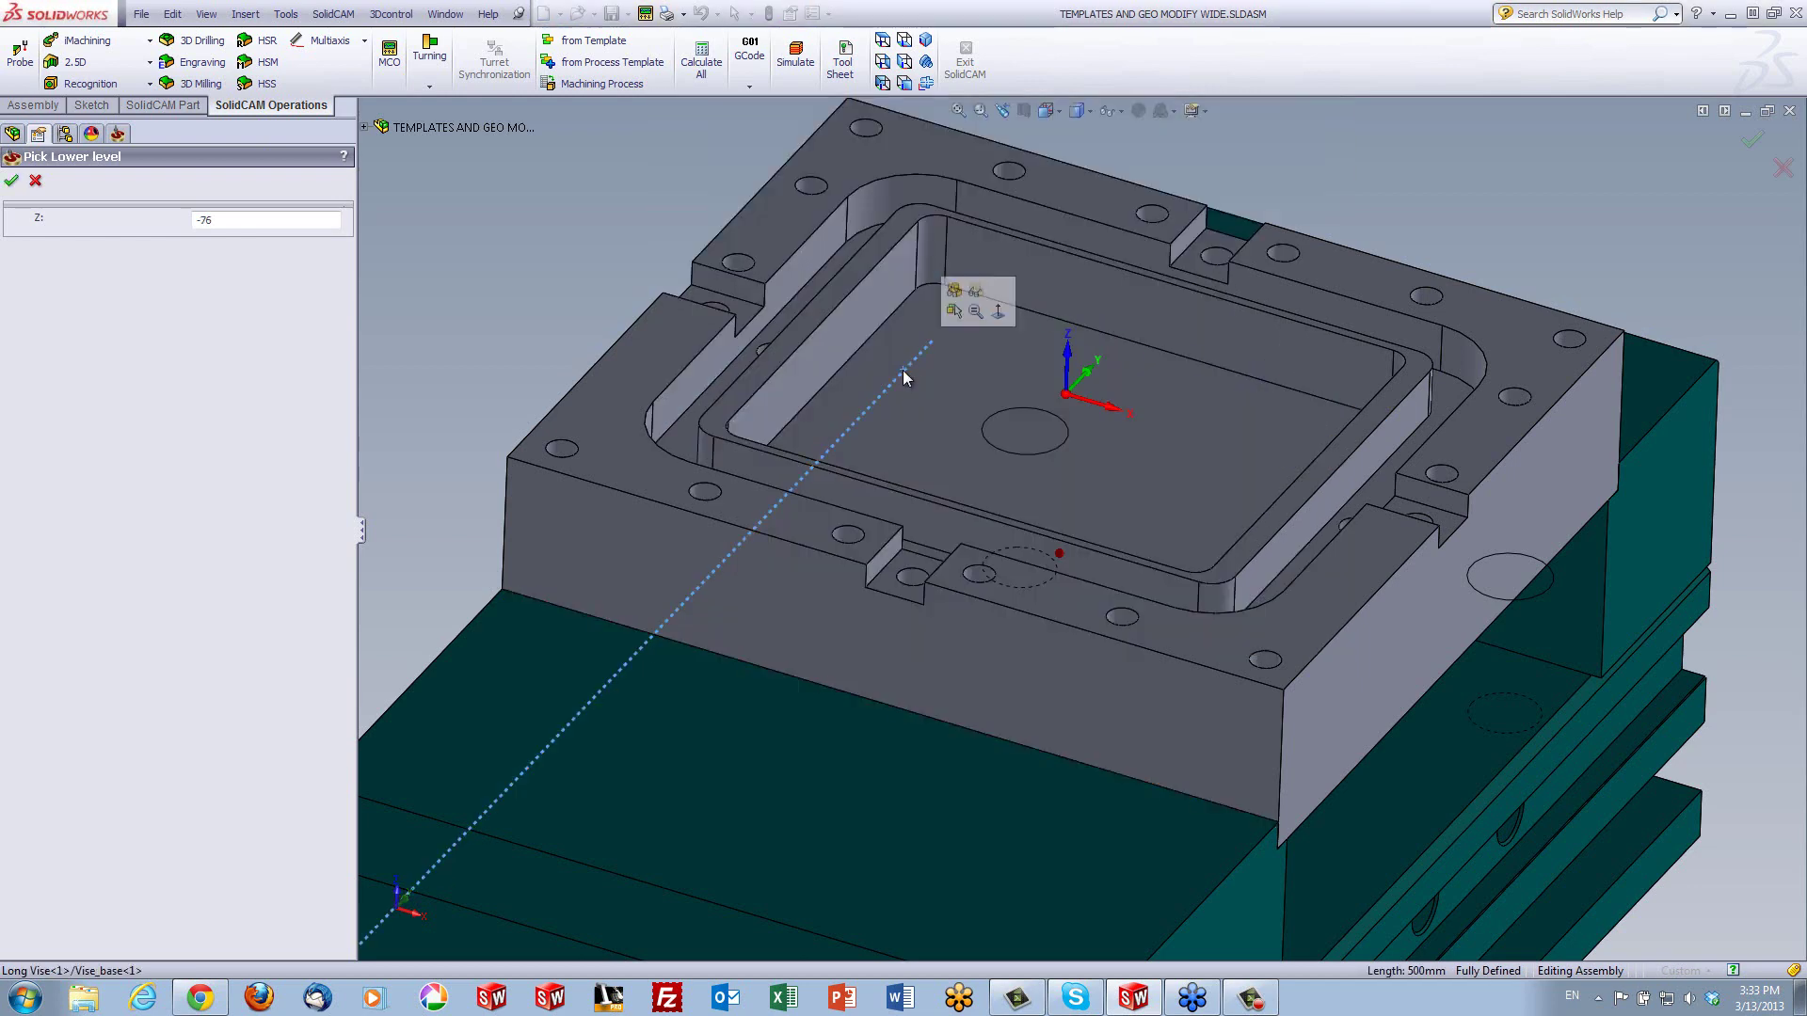
{"action": "left_click", "coordinate": [925, 397]}
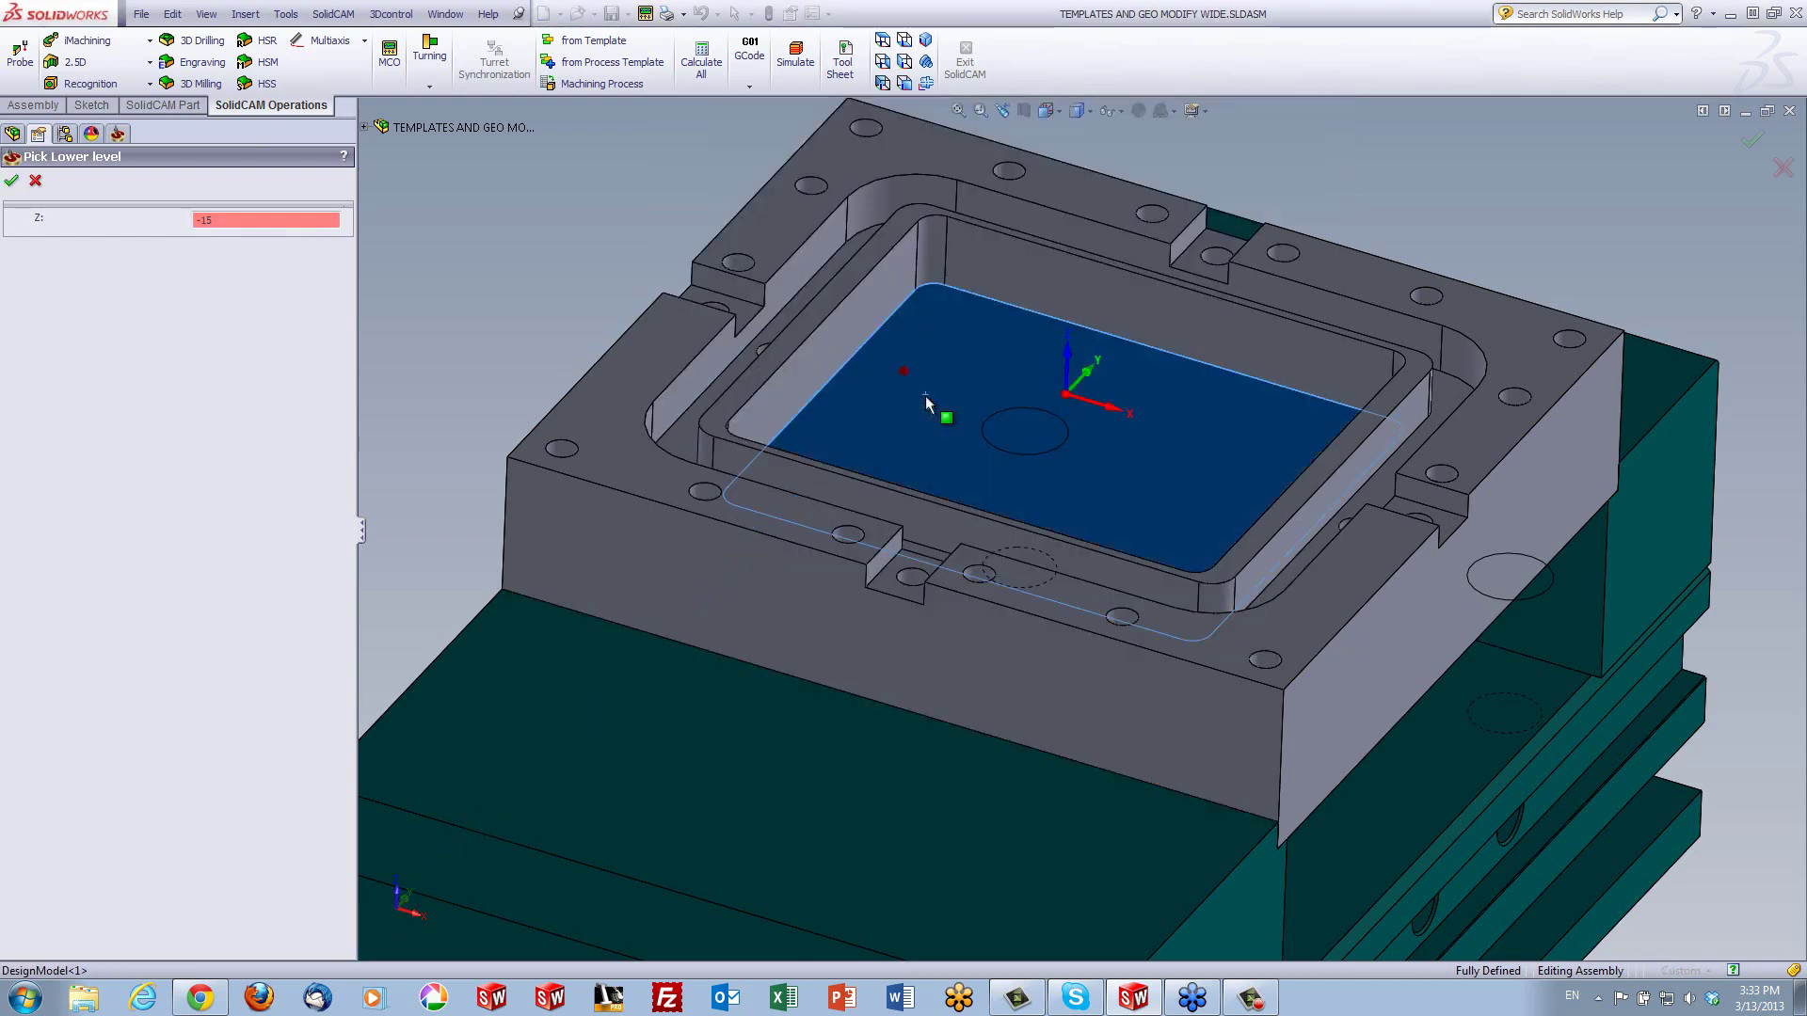
{"action": "left_click", "coordinate": [13, 183]}
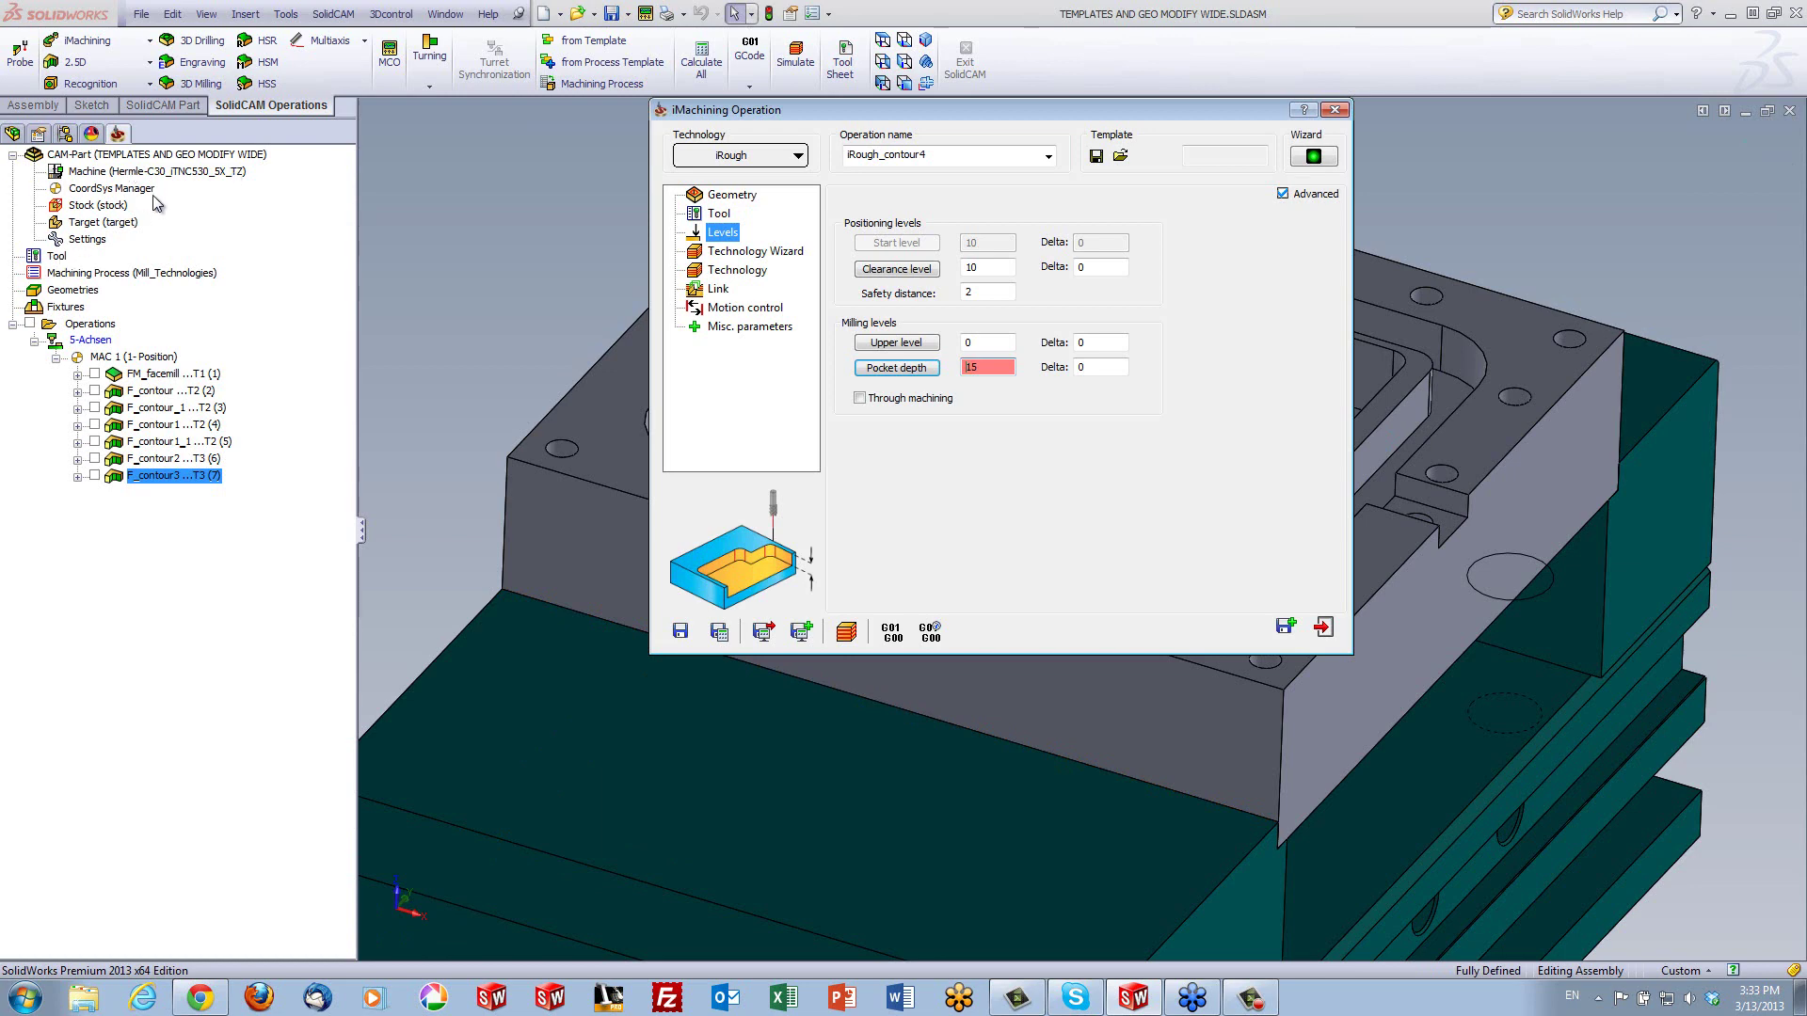
Raise the iMachining machining level to 6, then save and calculate the operation
{"action": "left_click", "coordinate": [743, 251]}
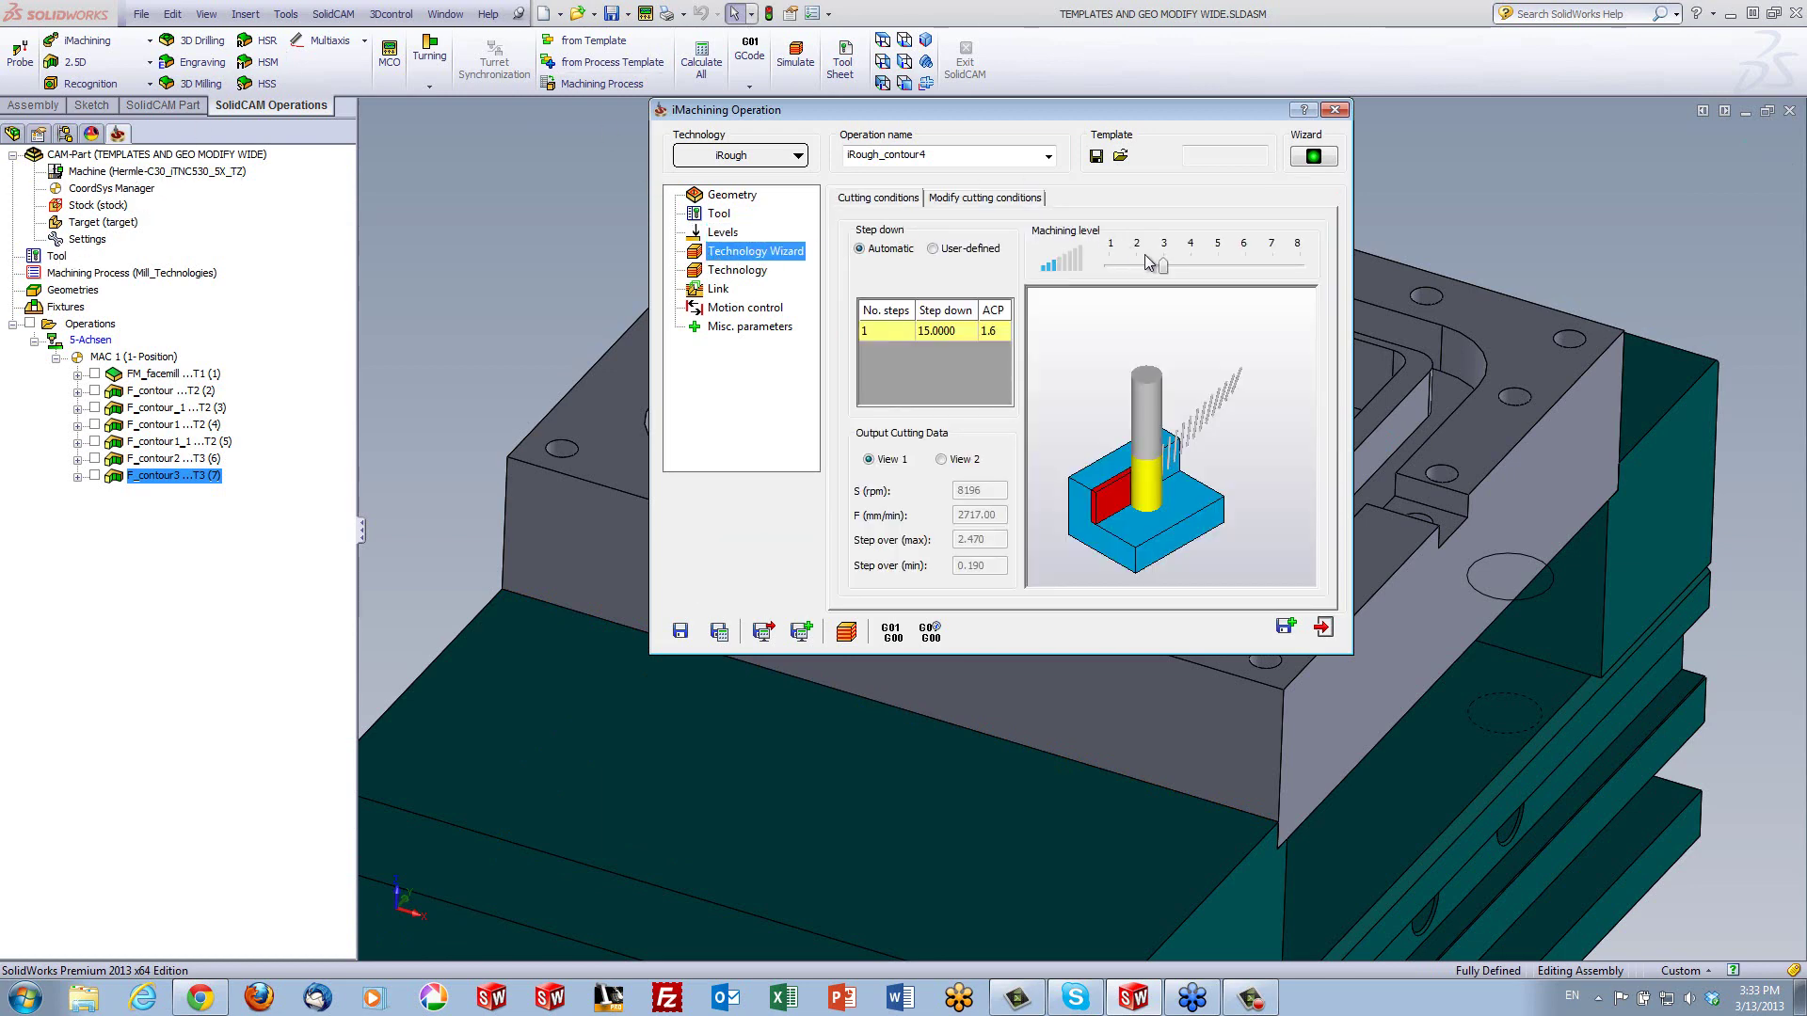
{"action": "left_click_drag", "start_coordinate": [1164, 271], "coordinate": [1241, 272]}
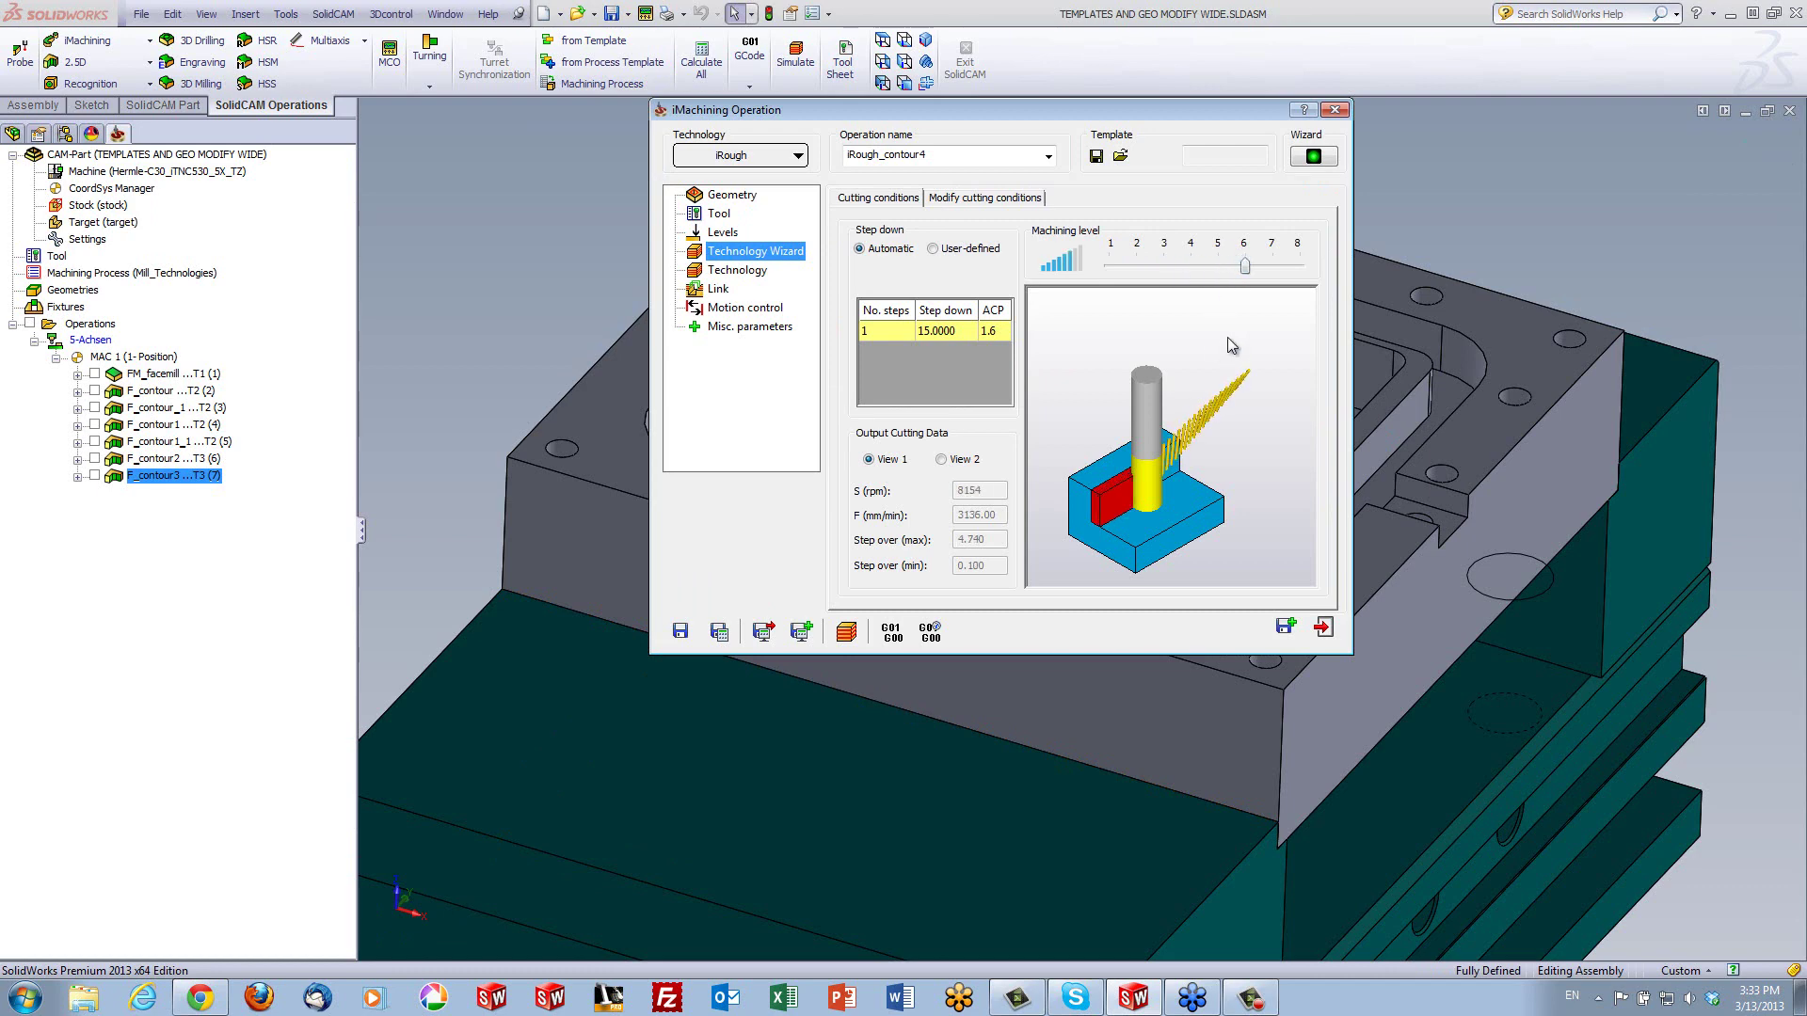
{"action": "left_click", "coordinate": [718, 632]}
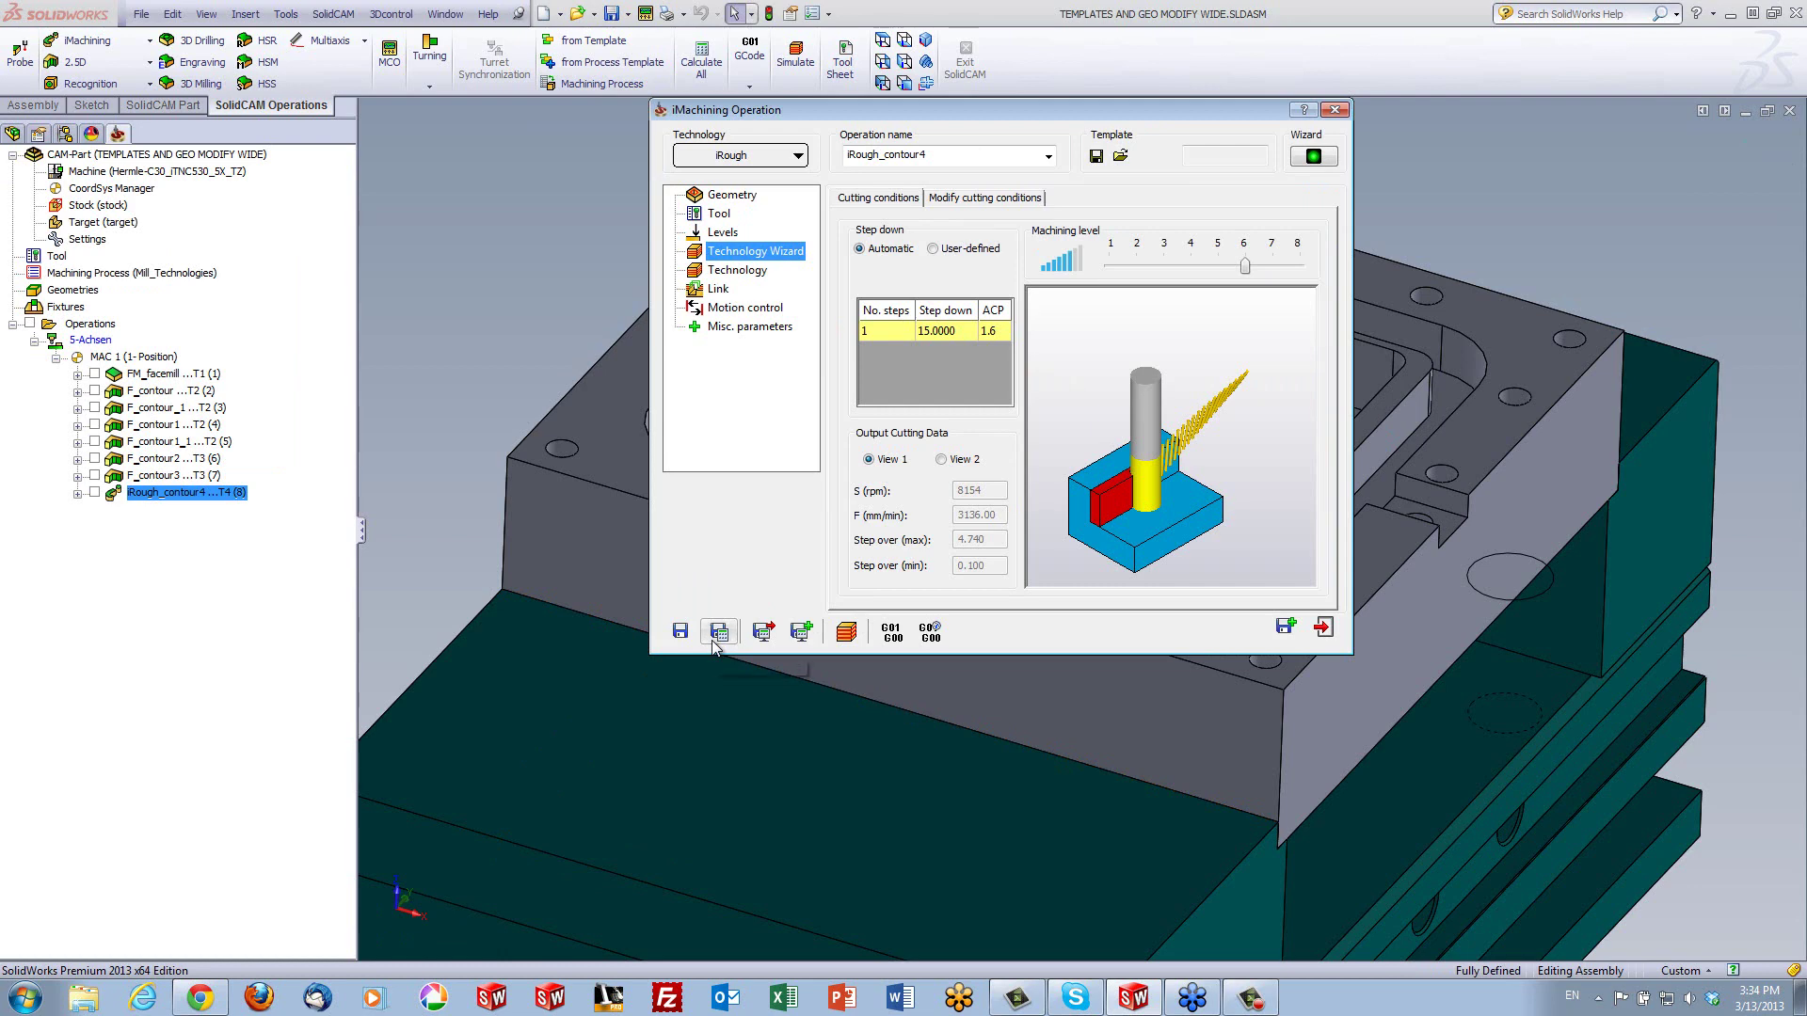
Simulate the iRough operation in Host CAD with Solid Verification enabled and examine the toolpath in the pocket's back corner
{"action": "left_click", "coordinate": [845, 636]}
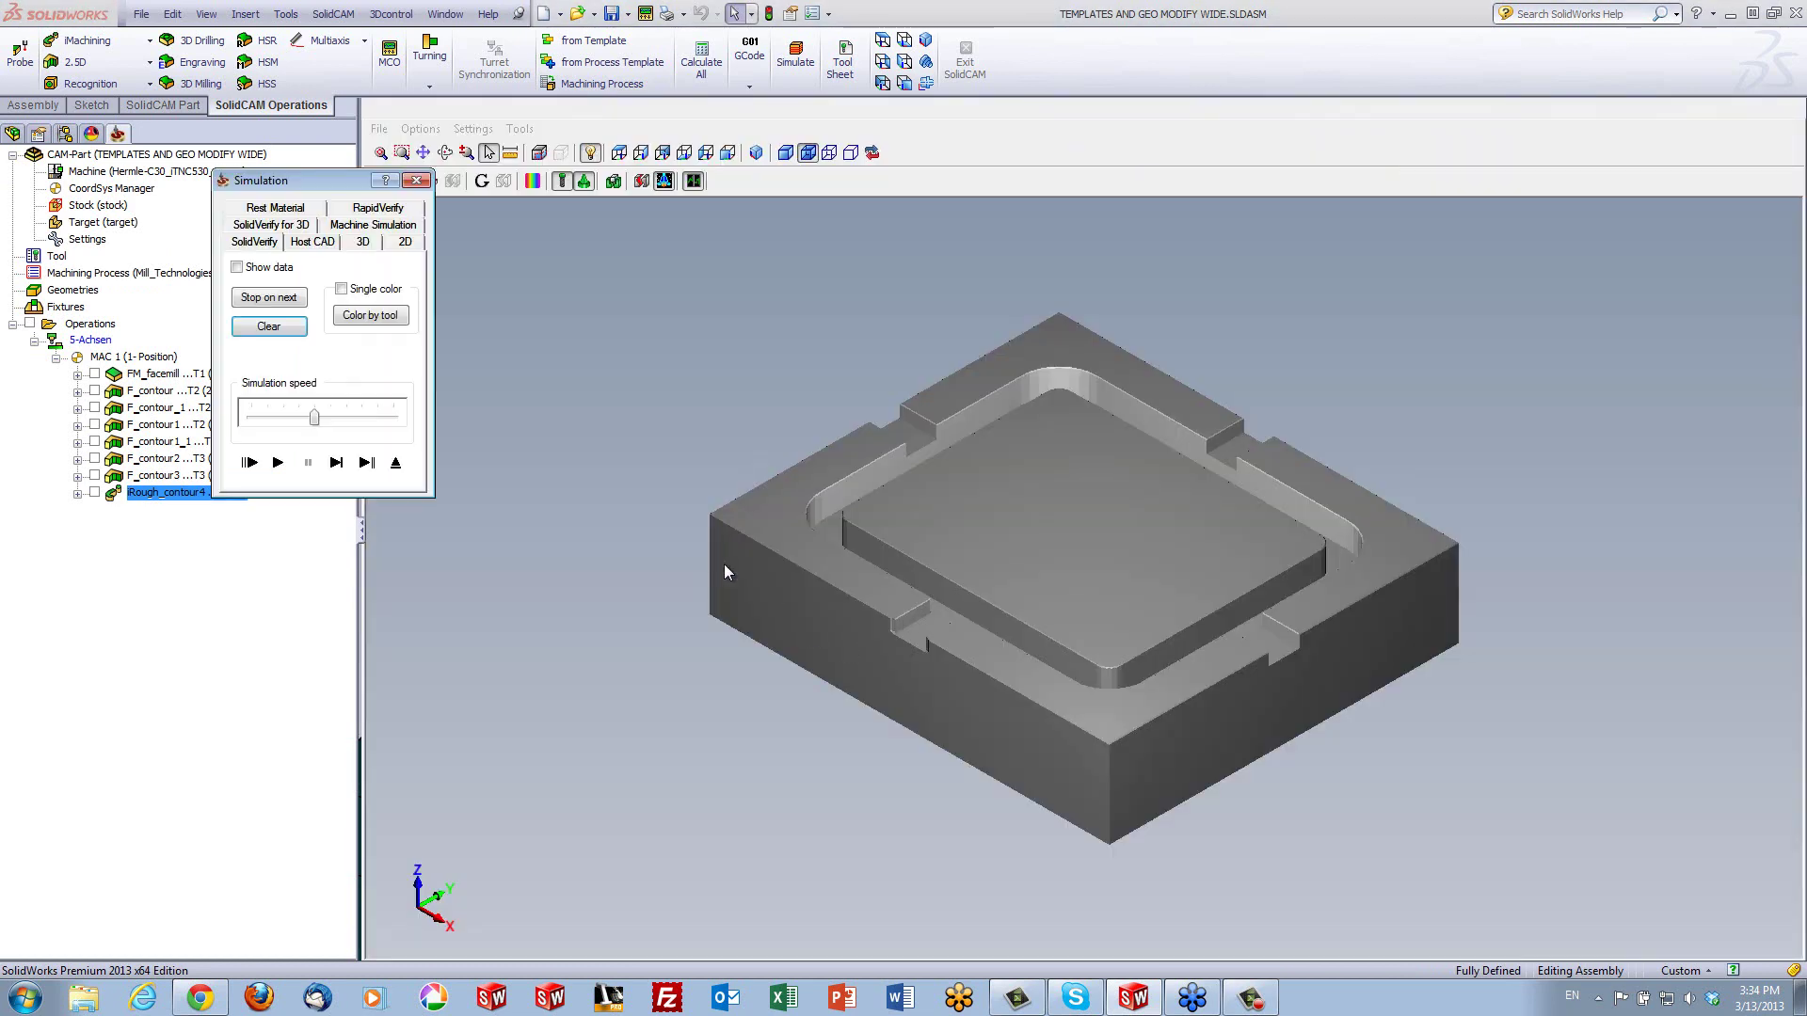
{"action": "left_click", "coordinate": [313, 242]}
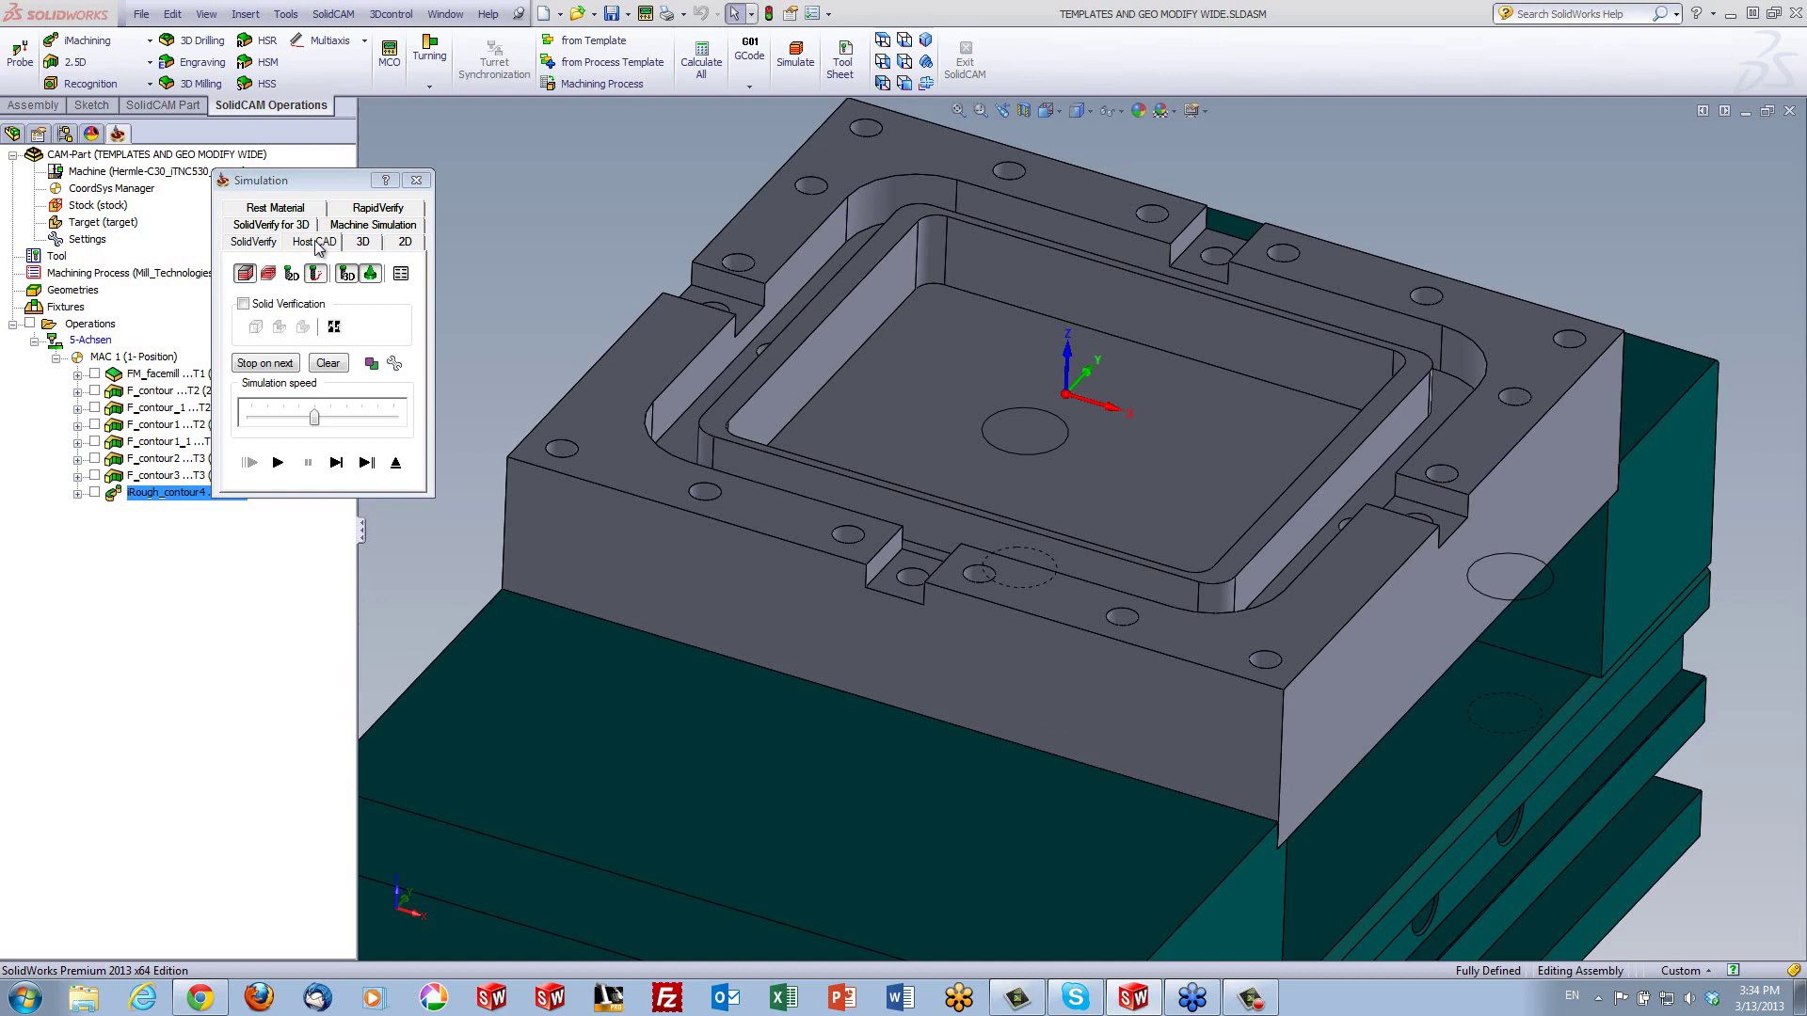
{"action": "left_click", "coordinate": [243, 303]}
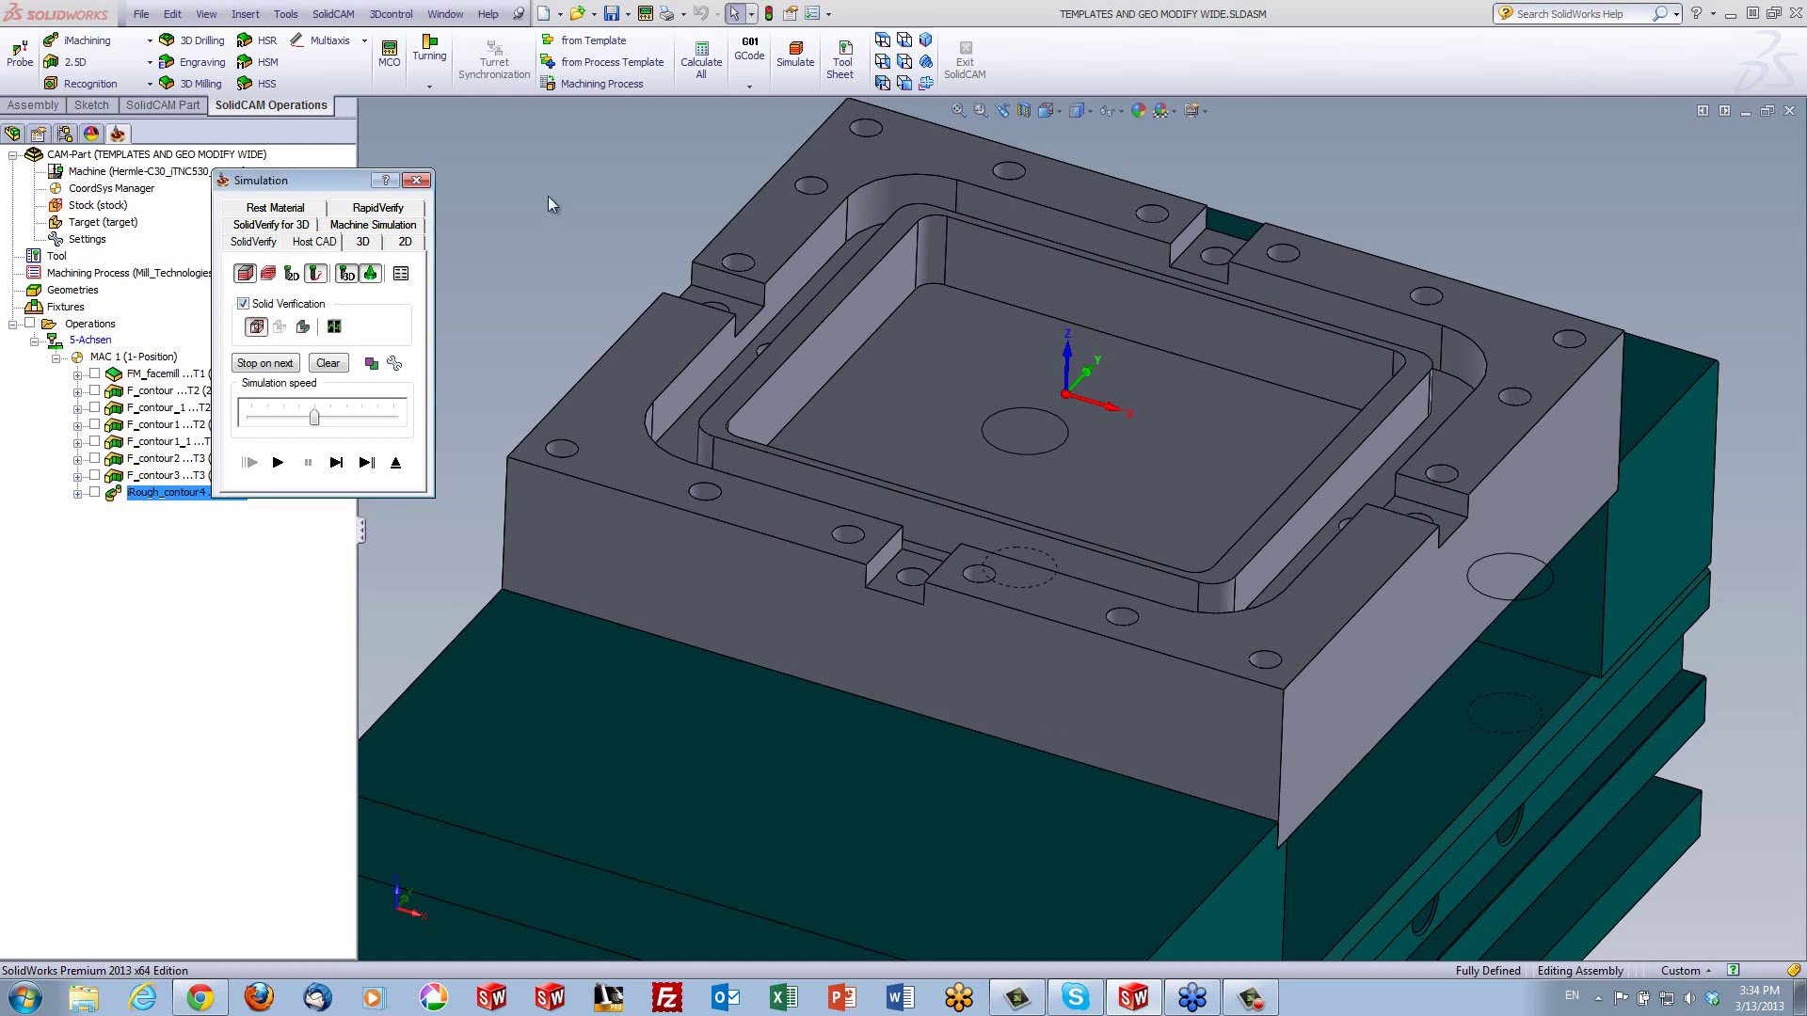
{"action": "left_click", "coordinate": [336, 462]}
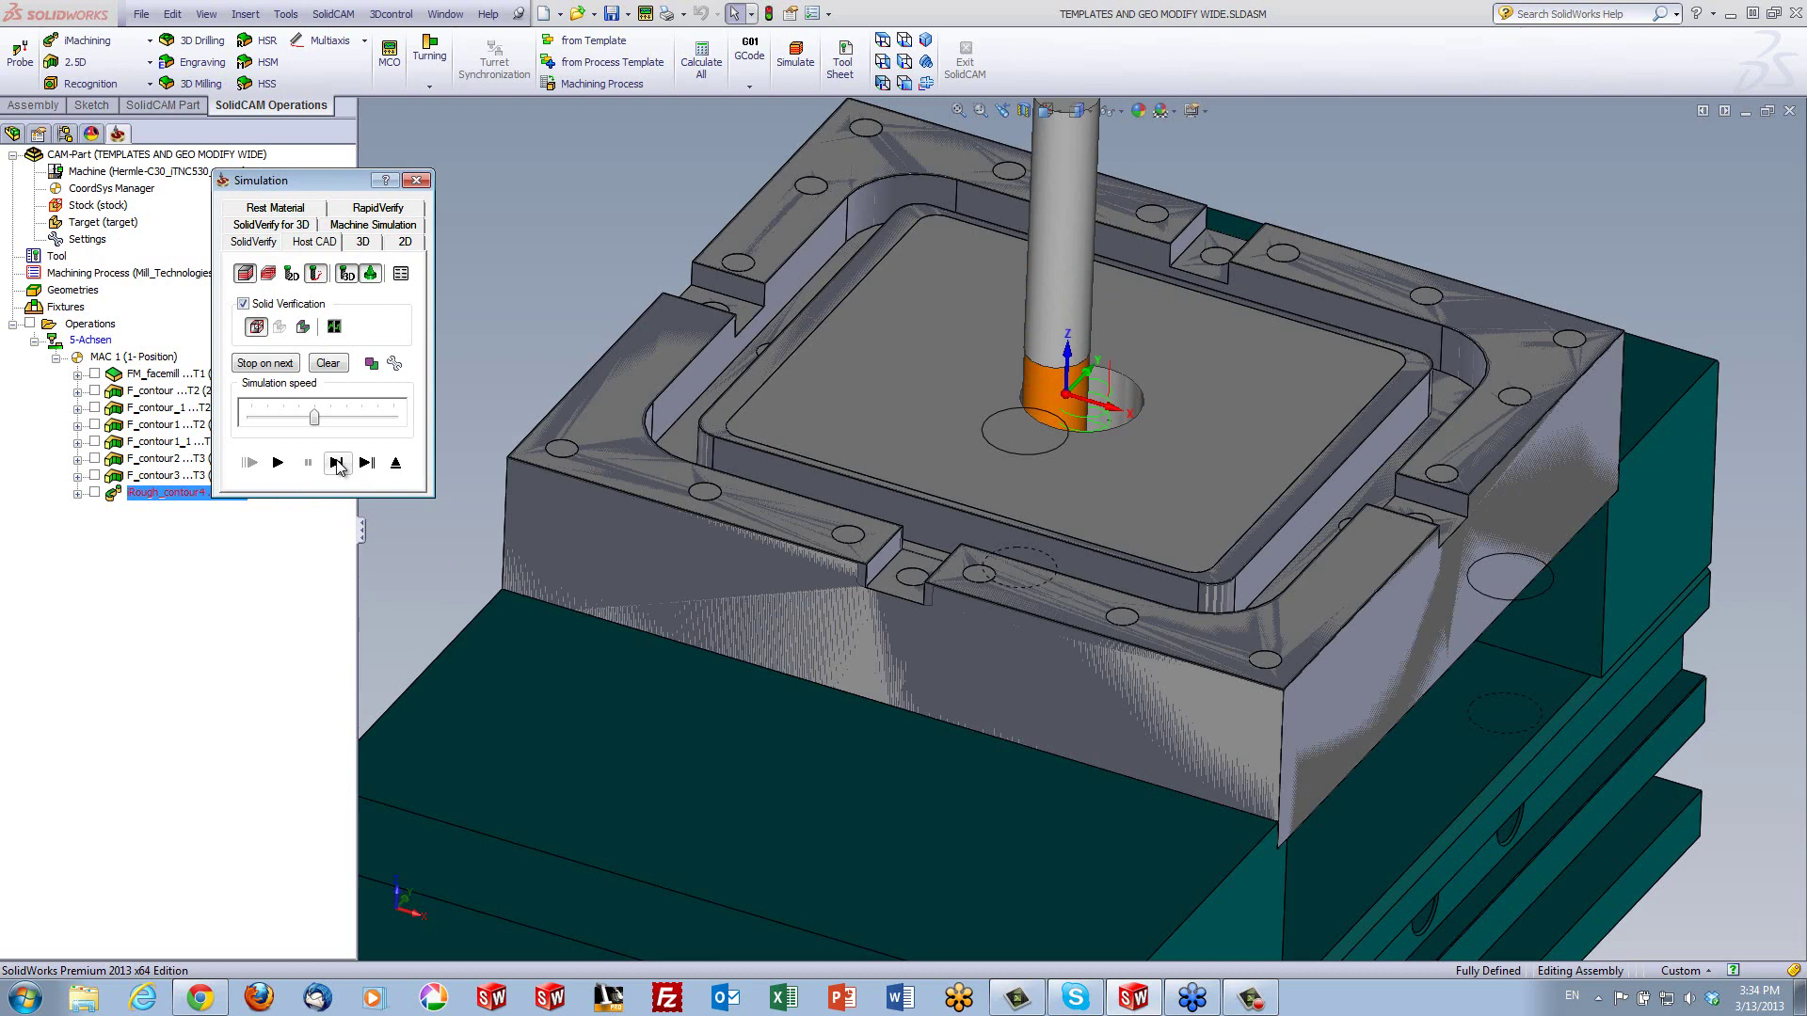
{"action": "left_click", "coordinate": [279, 463]}
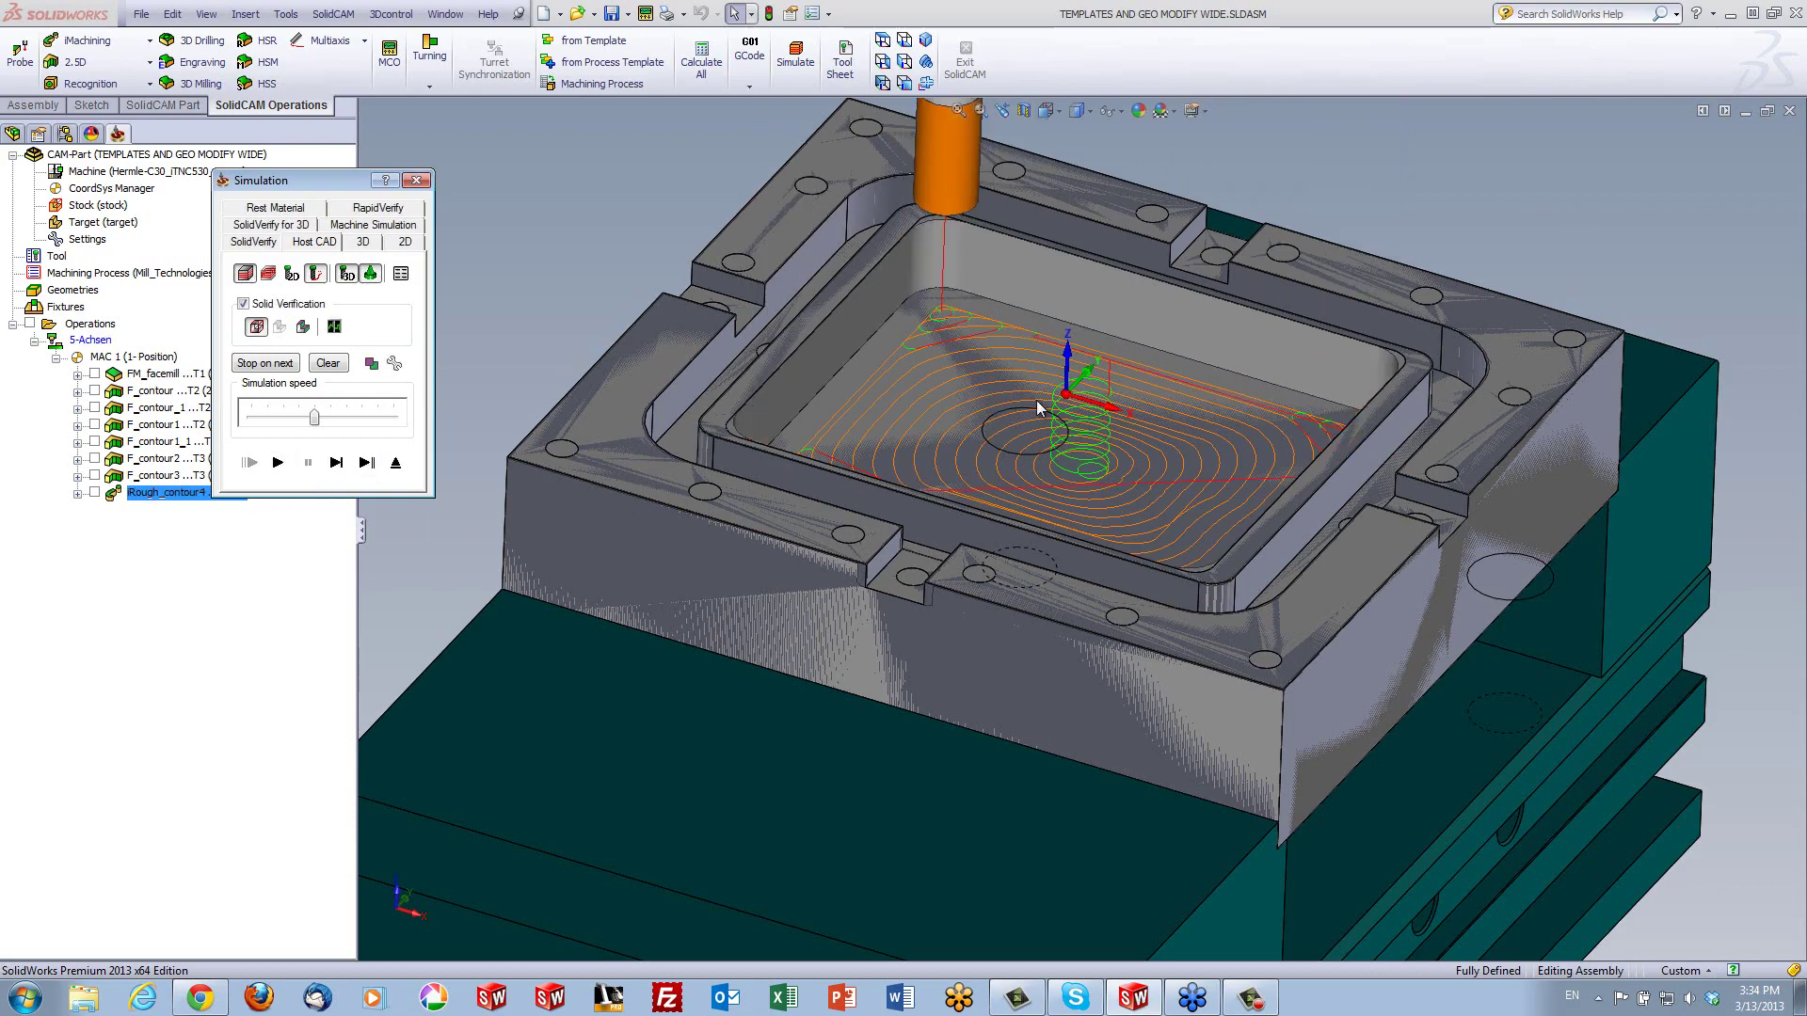
{"action": "middle_click_drag", "start_coordinate": [928, 353], "coordinate": [998, 445]}
{"action": "scroll", "coordinate": [1101, 591], "scroll_direction": "down", "scroll_amount": 3}
{"action": "scroll", "coordinate": [1100, 586], "scroll_direction": "up", "scroll_amount": 5}
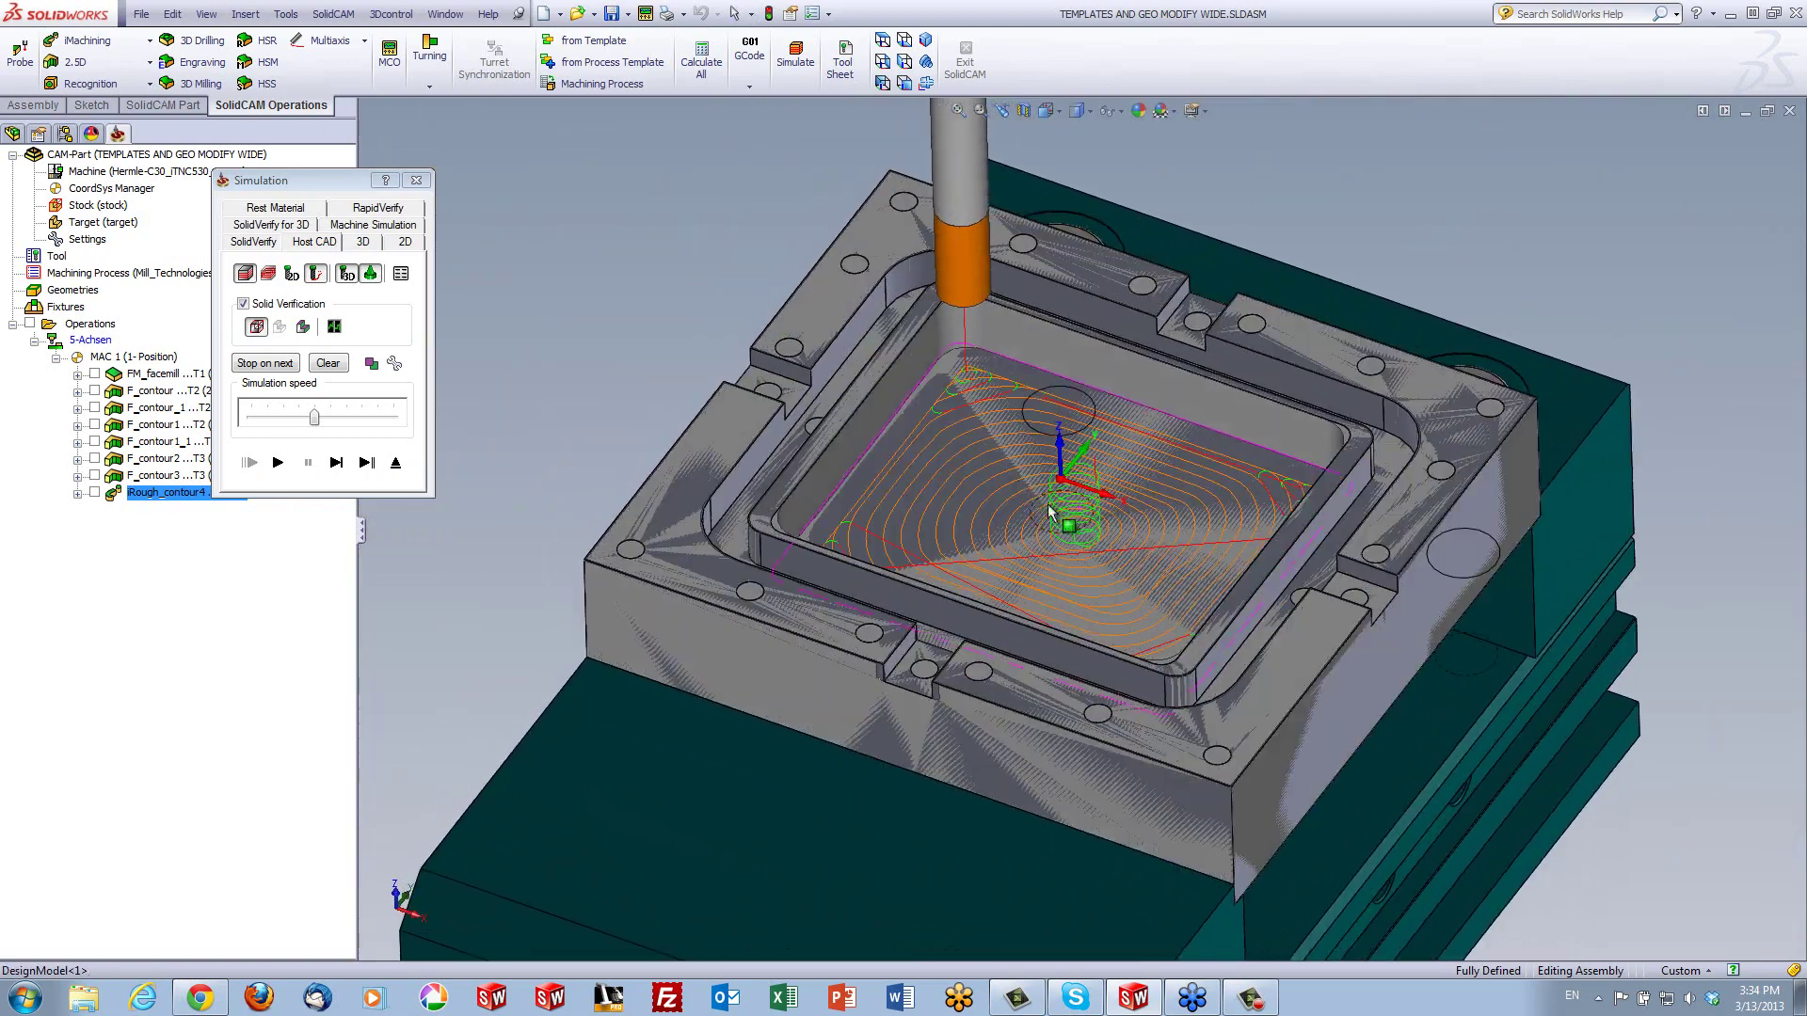
{"action": "scroll", "coordinate": [966, 433], "scroll_direction": "down", "scroll_amount": 5}
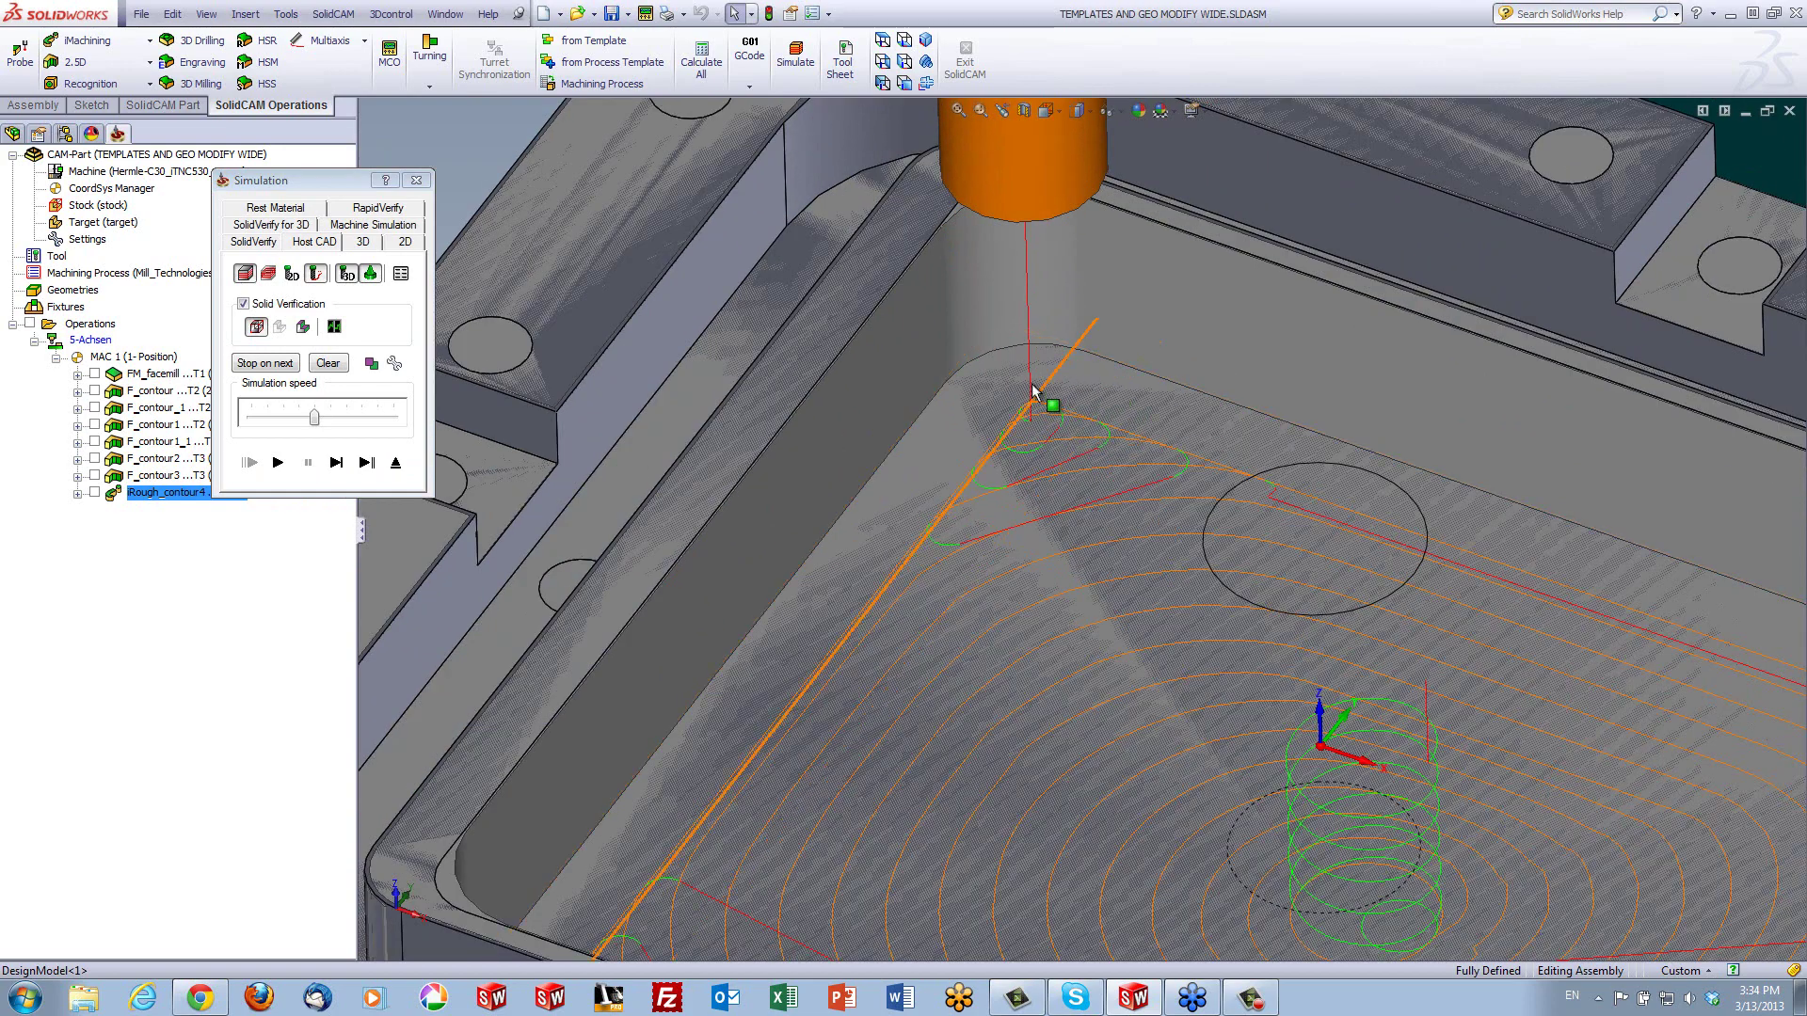
Examine the iRough toolpath and remaining material in the pocket's corners, then exit the simulation
{"action": "scroll", "coordinate": [1026, 415], "scroll_direction": "up", "scroll_amount": 5}
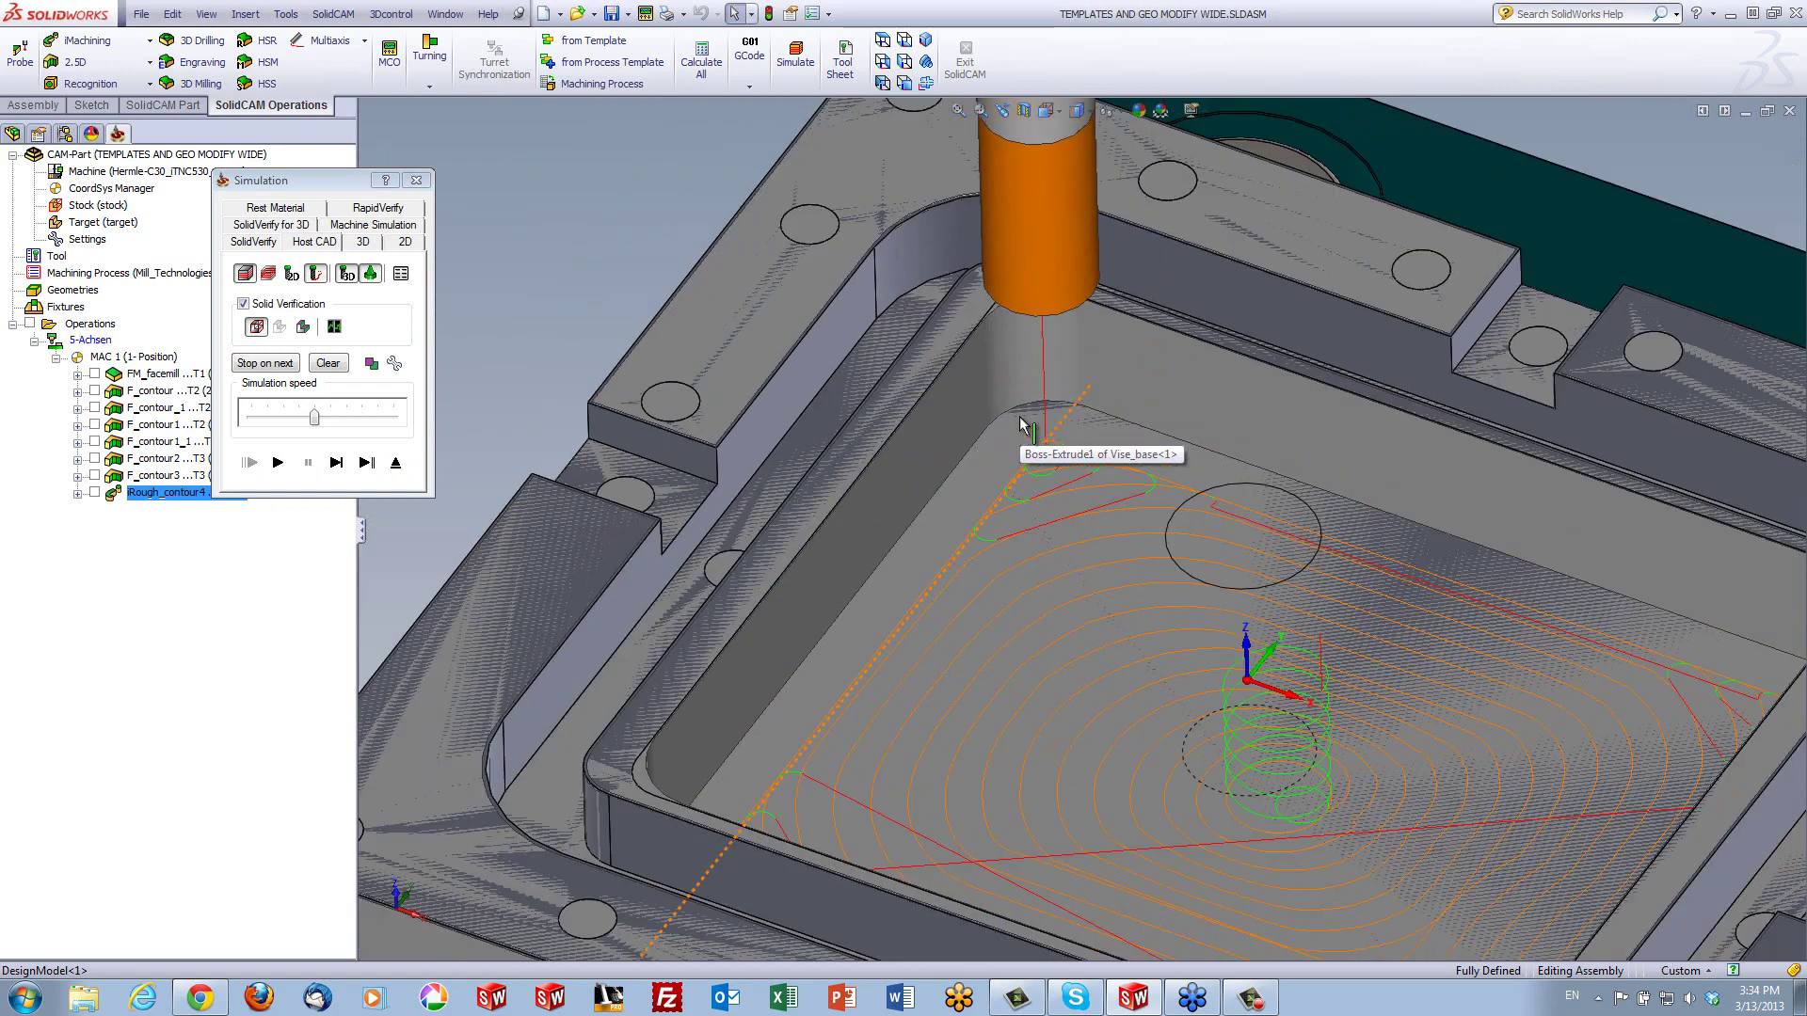
{"action": "middle_click_drag", "start_coordinate": [1432, 591], "coordinate": [1484, 613]}
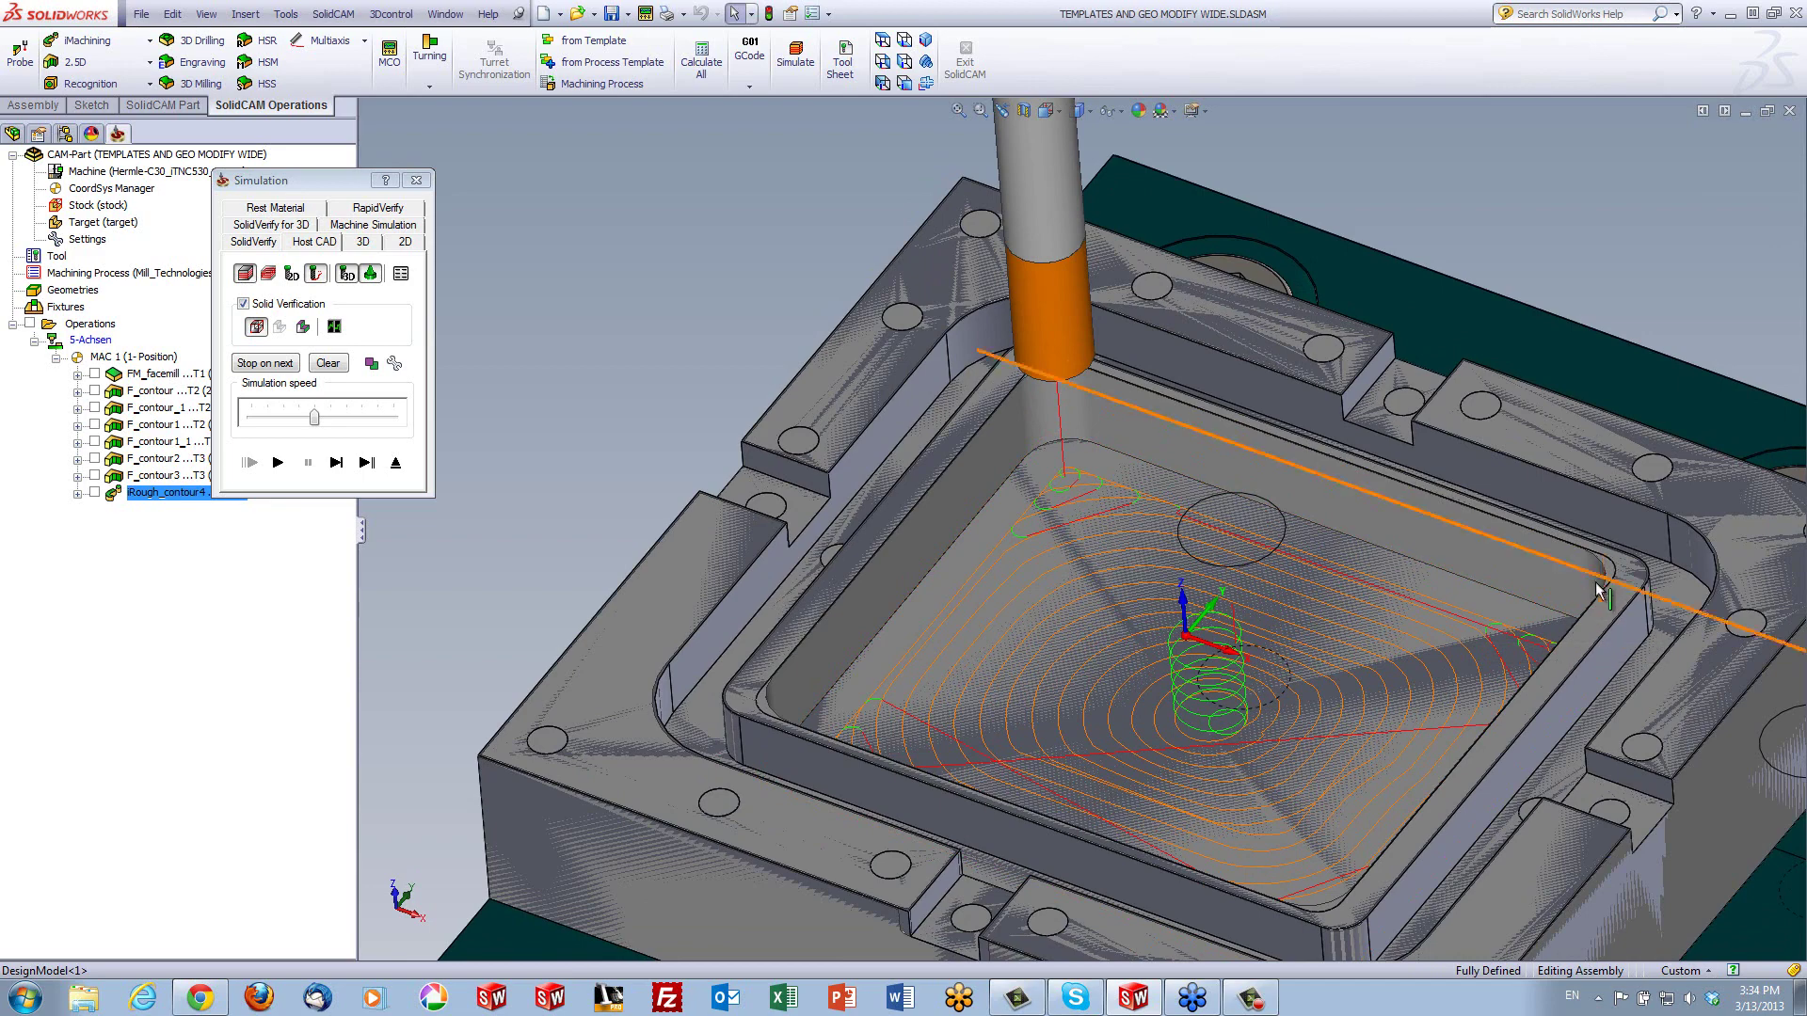
{"action": "scroll", "coordinate": [1611, 581], "scroll_direction": "down", "scroll_amount": 5}
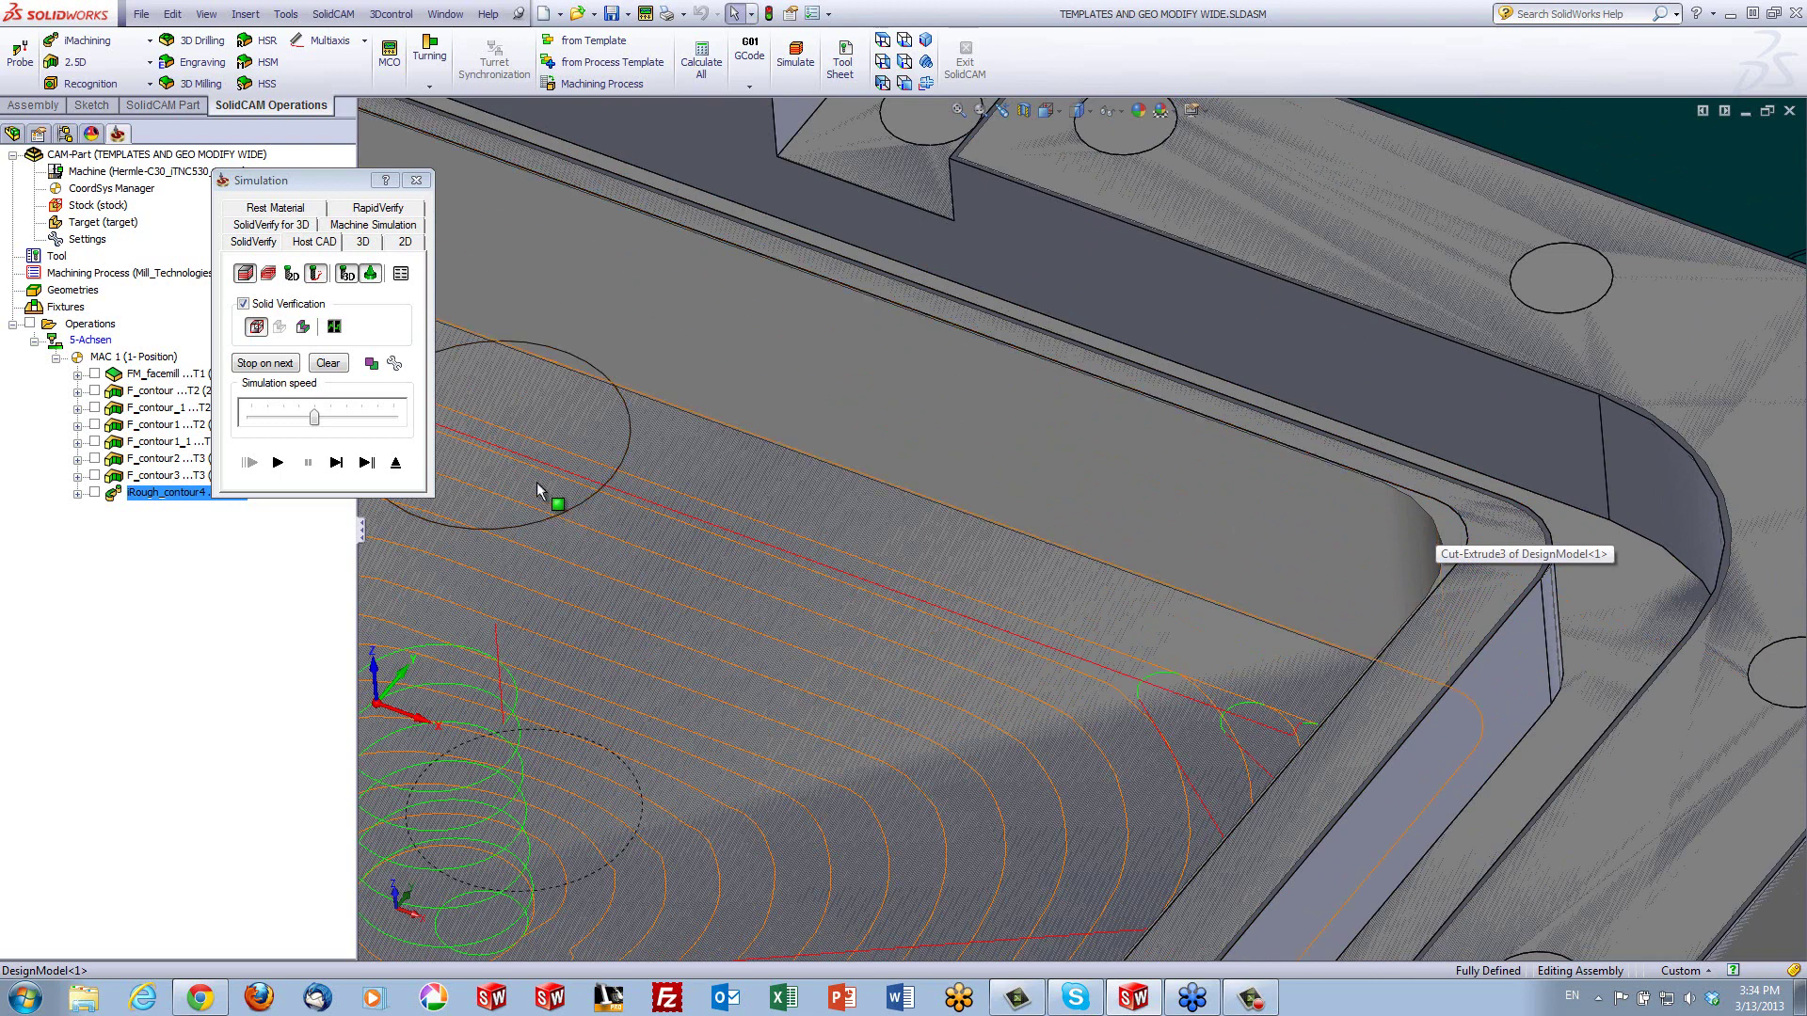
{"action": "left_click", "coordinate": [396, 462]}
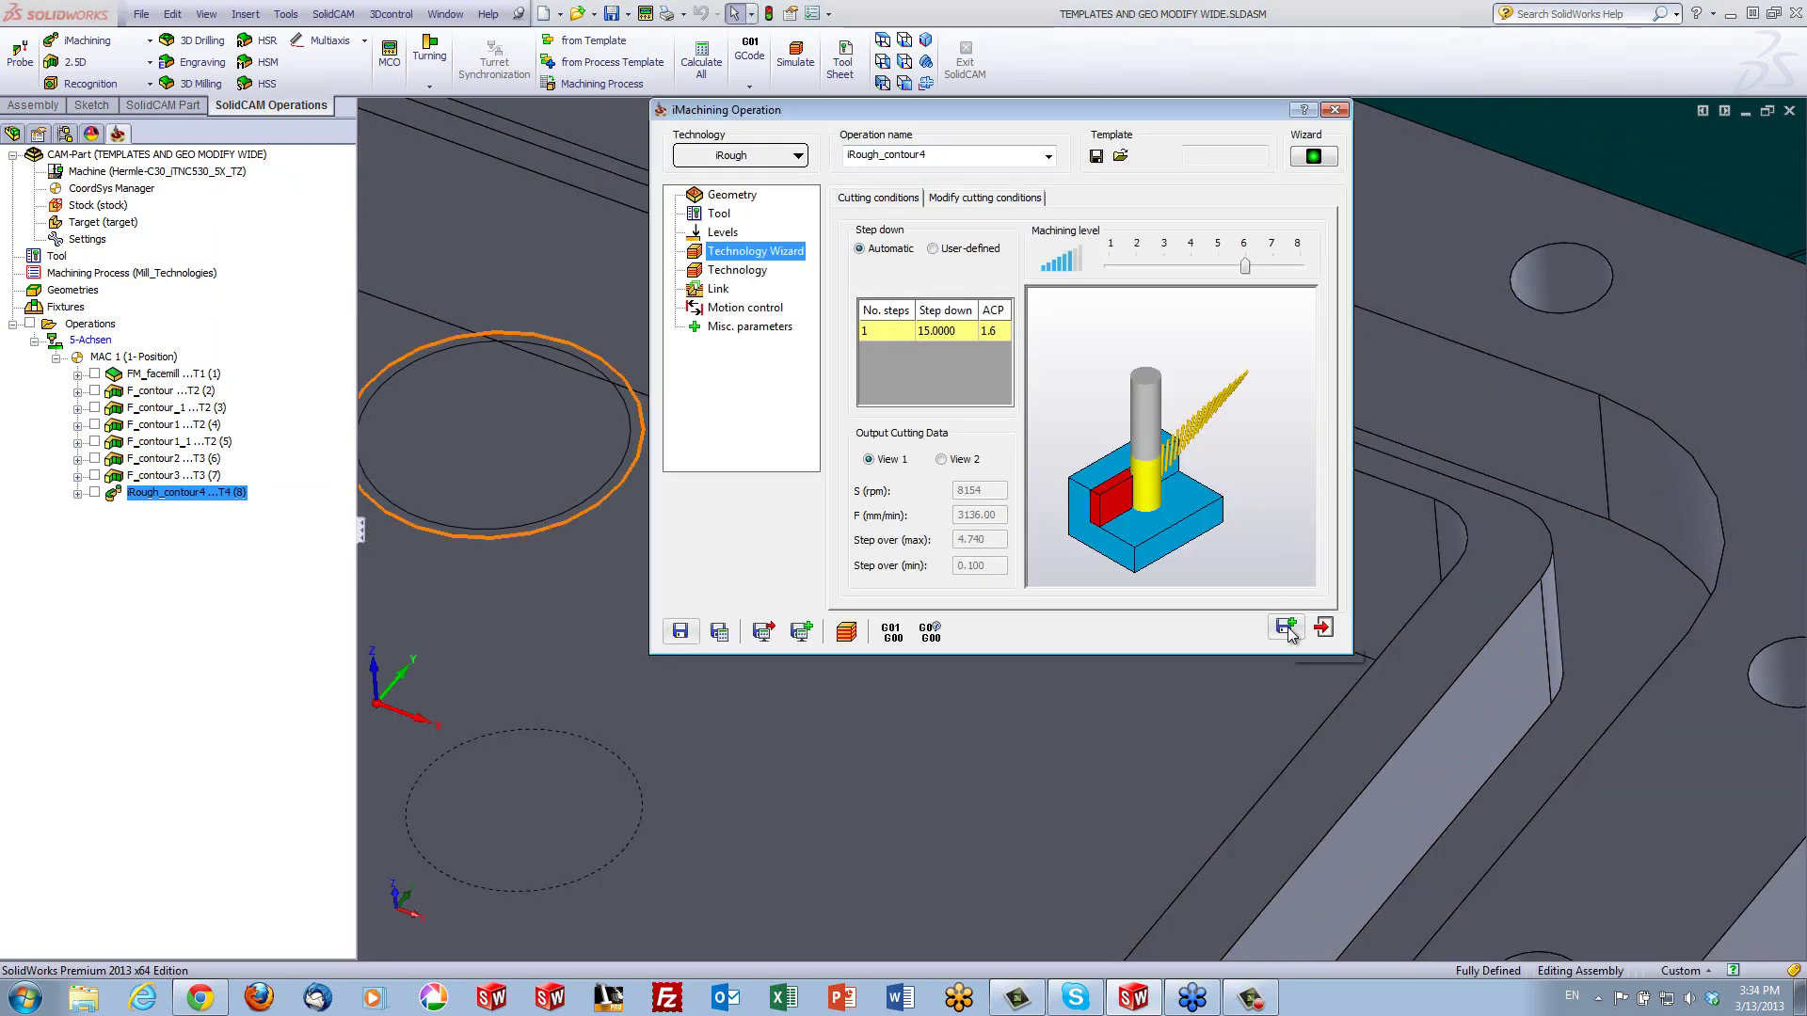
Save and copy the iRough_contour4 operation and change the copy's technology to iRest
{"action": "left_click", "coordinate": [1285, 625]}
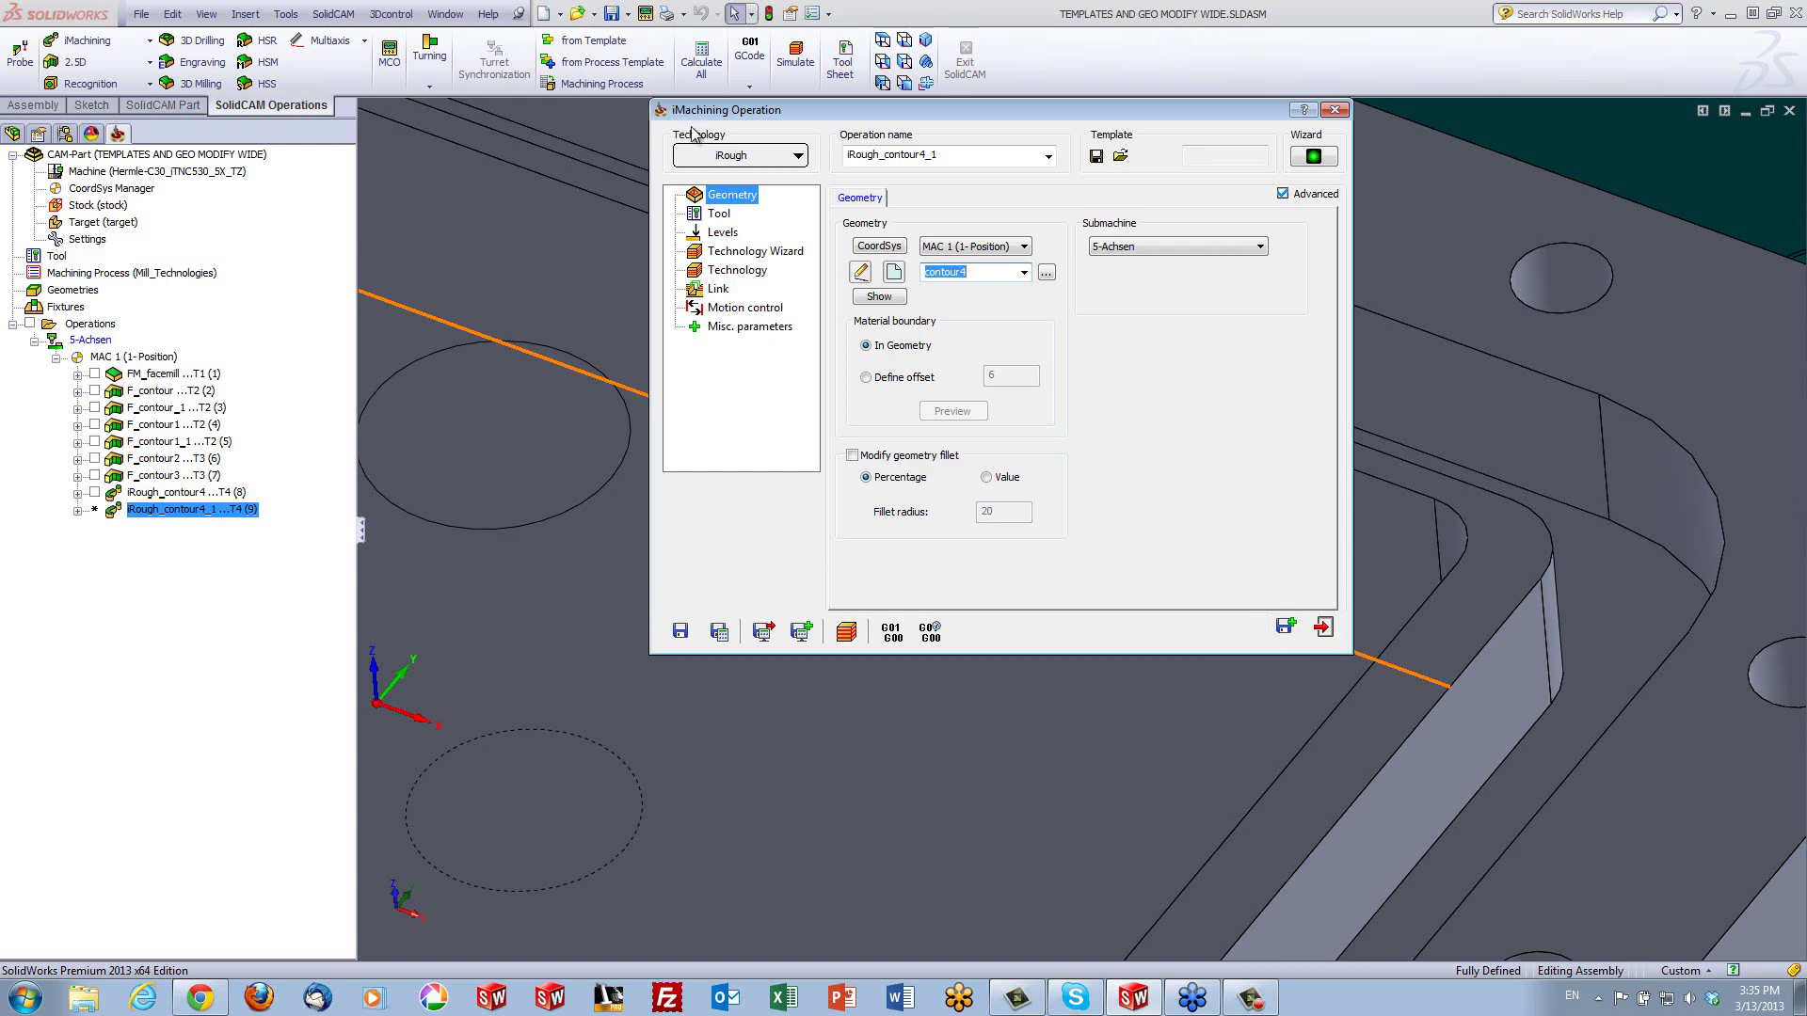
{"action": "left_click", "coordinate": [711, 158]}
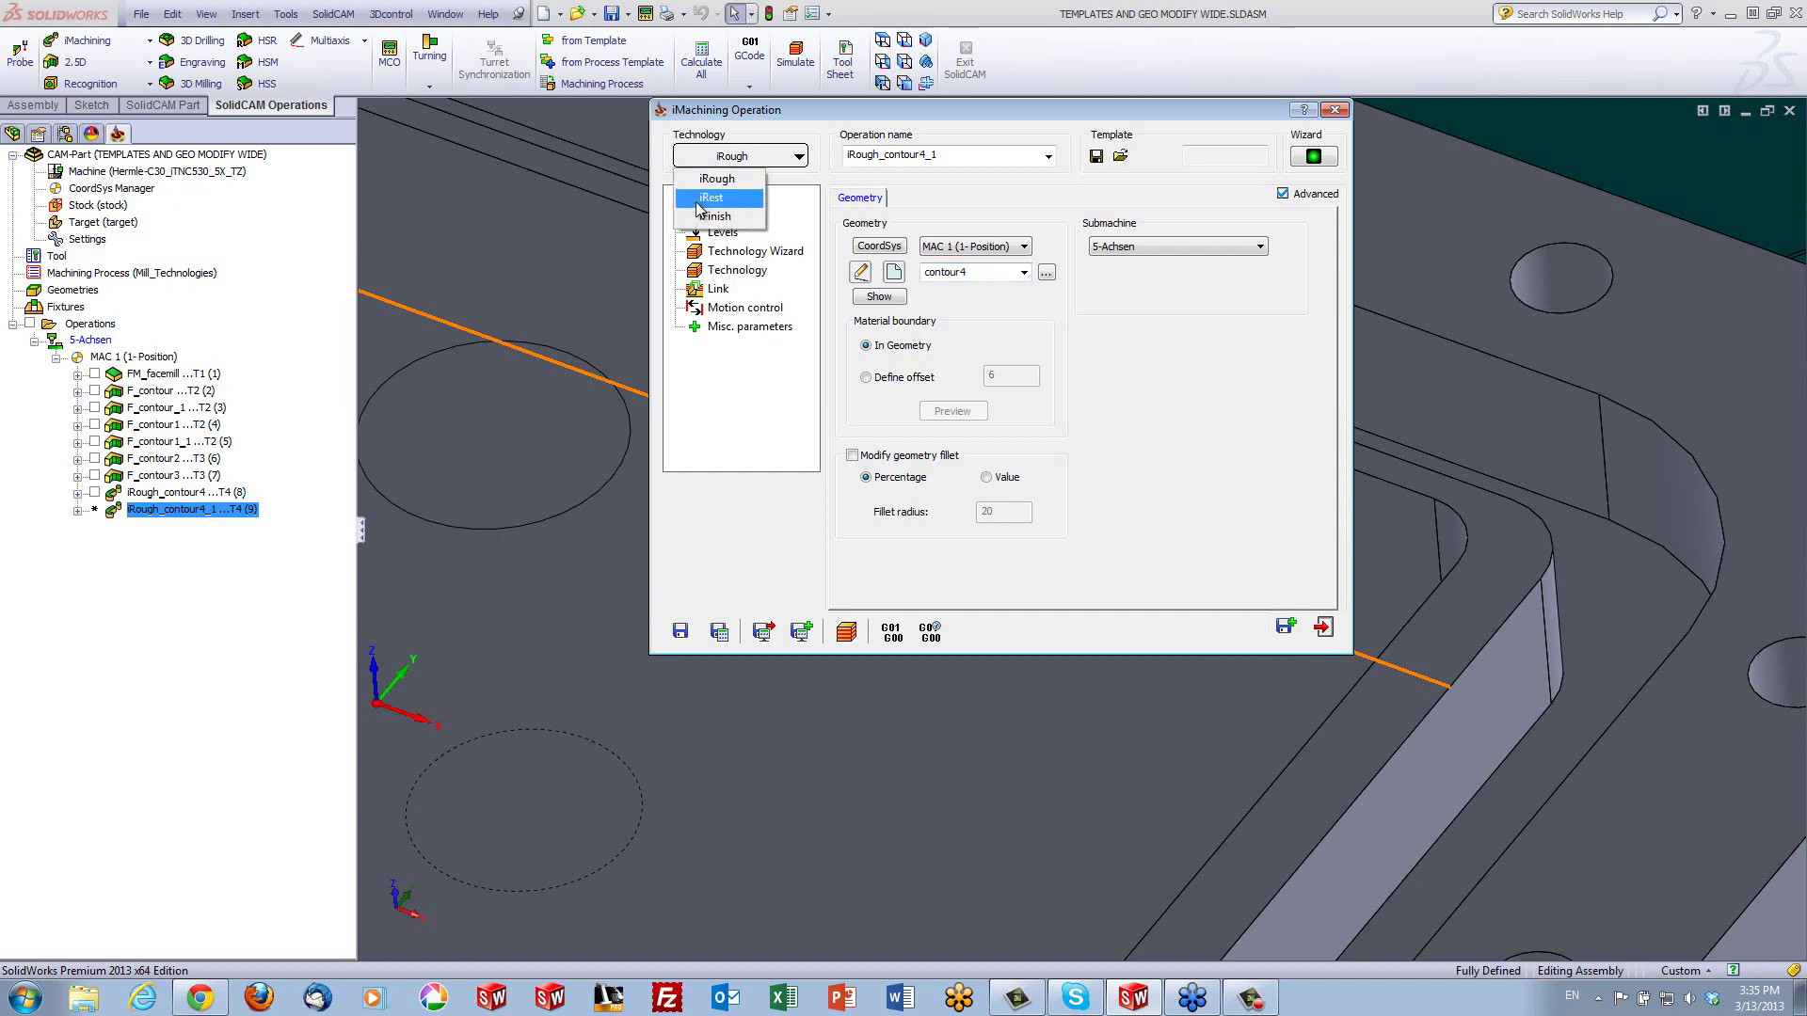
{"action": "left_click", "coordinate": [710, 199]}
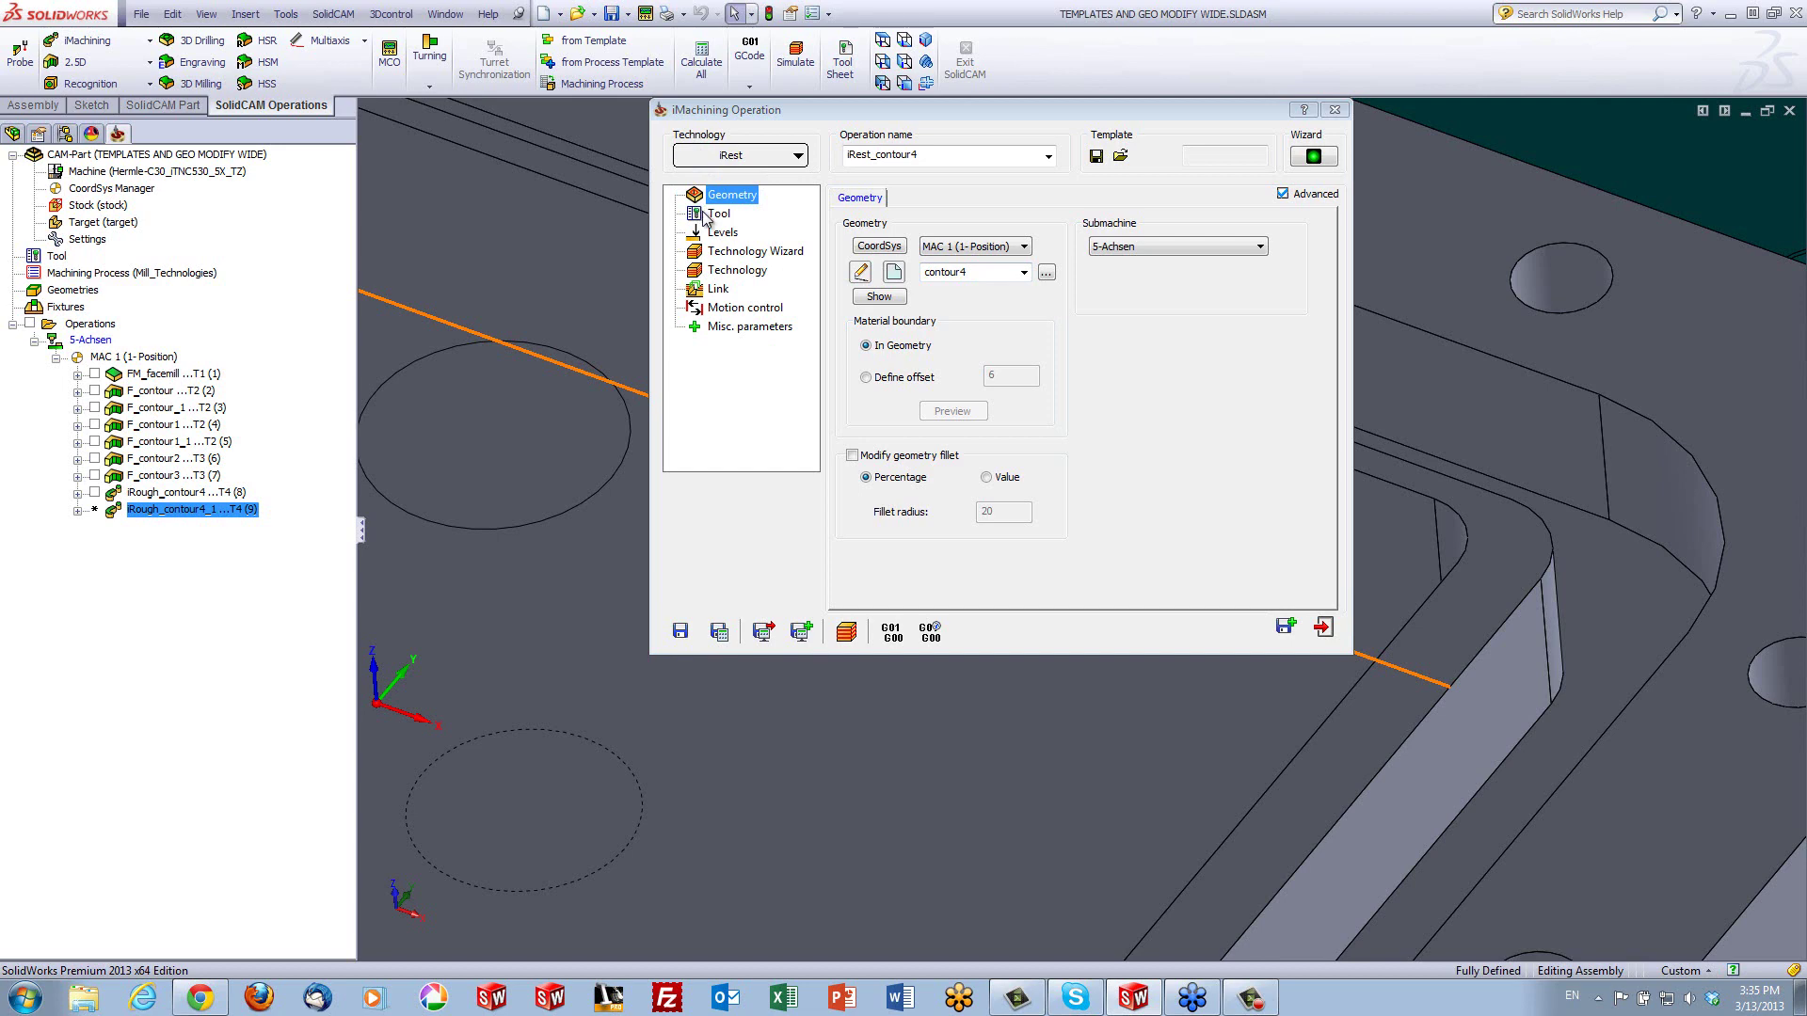
Create a 6 mm end mill with an 18 mm cutting length and assign it to the iRest operation
{"action": "left_click", "coordinate": [718, 215]}
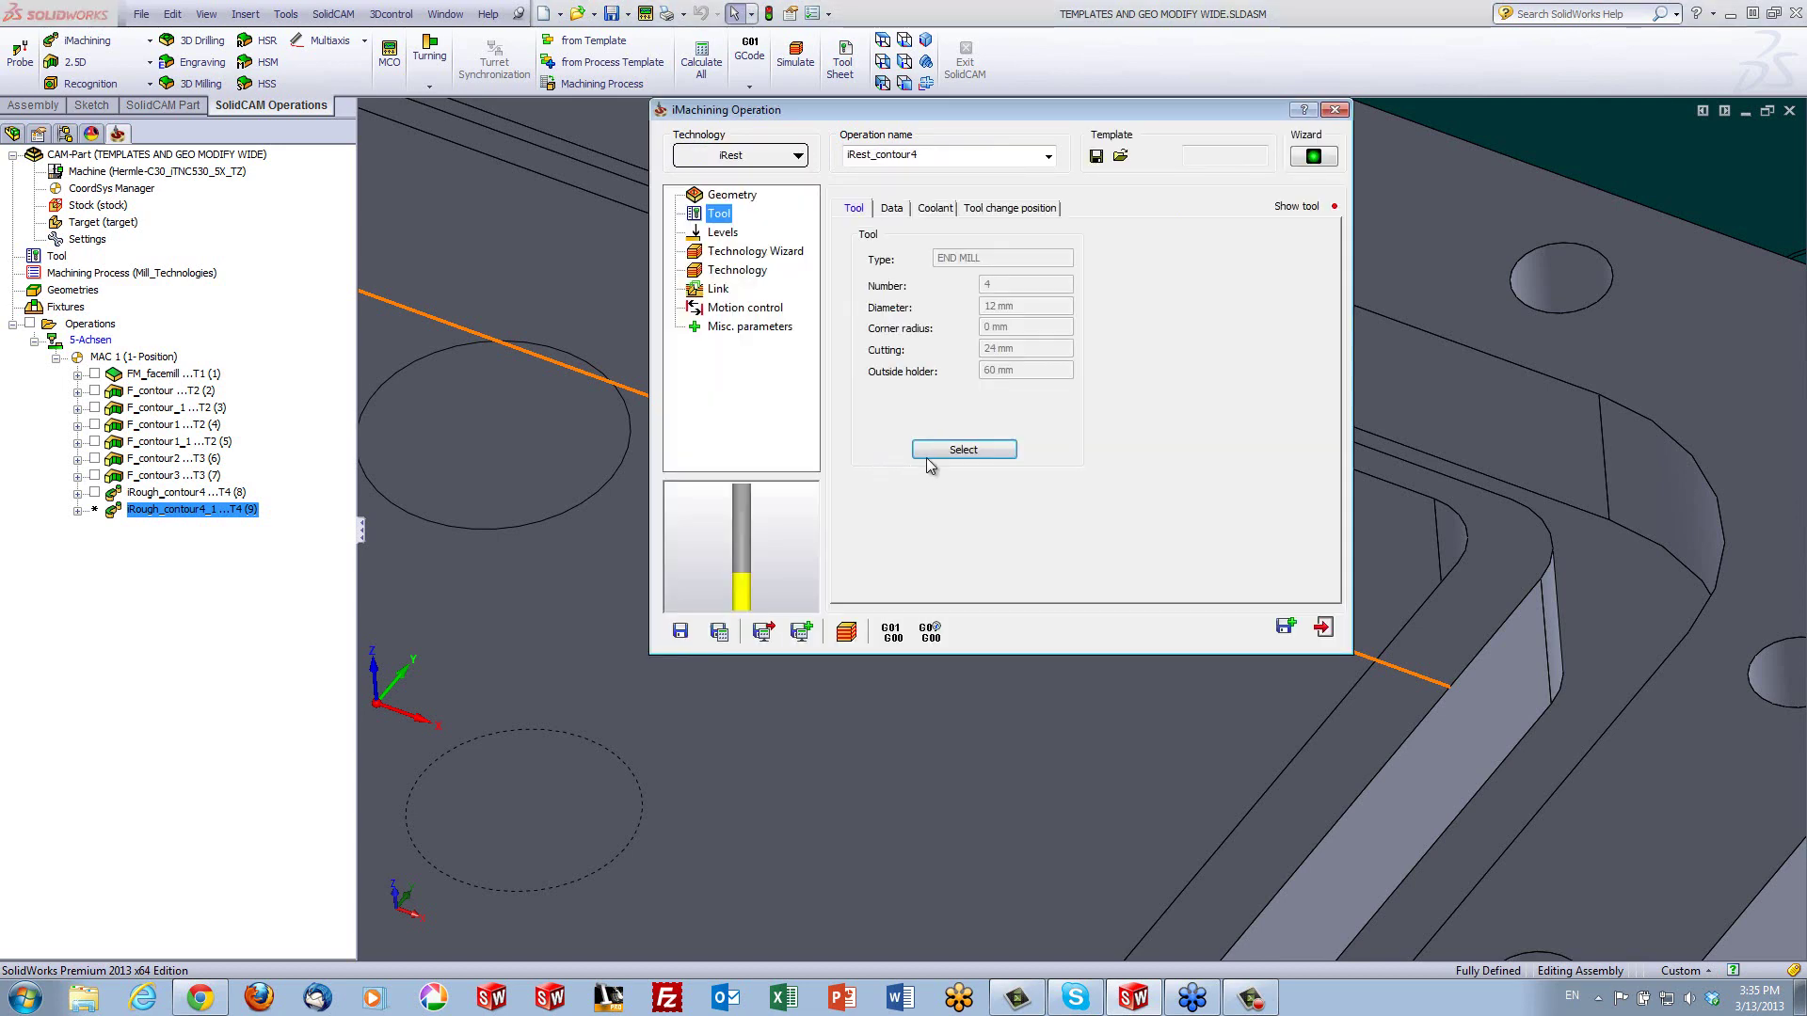
{"action": "left_click", "coordinate": [930, 452]}
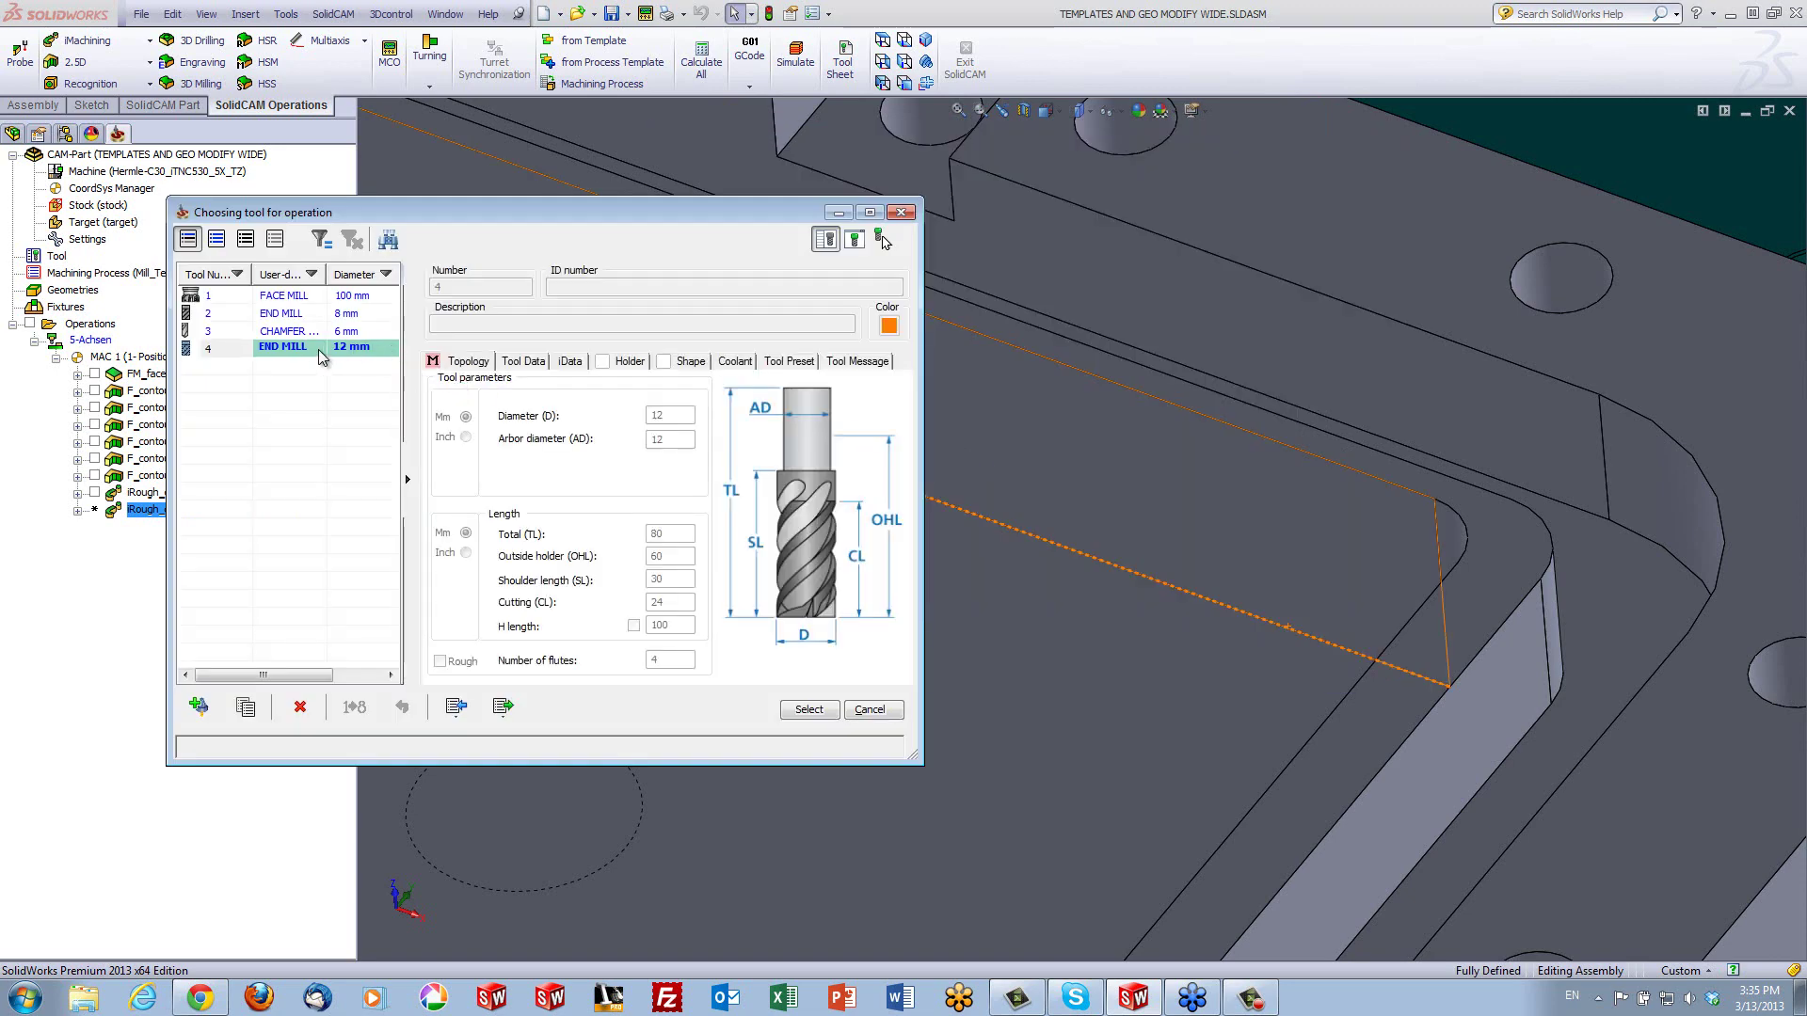
{"action": "left_click", "coordinate": [199, 708]}
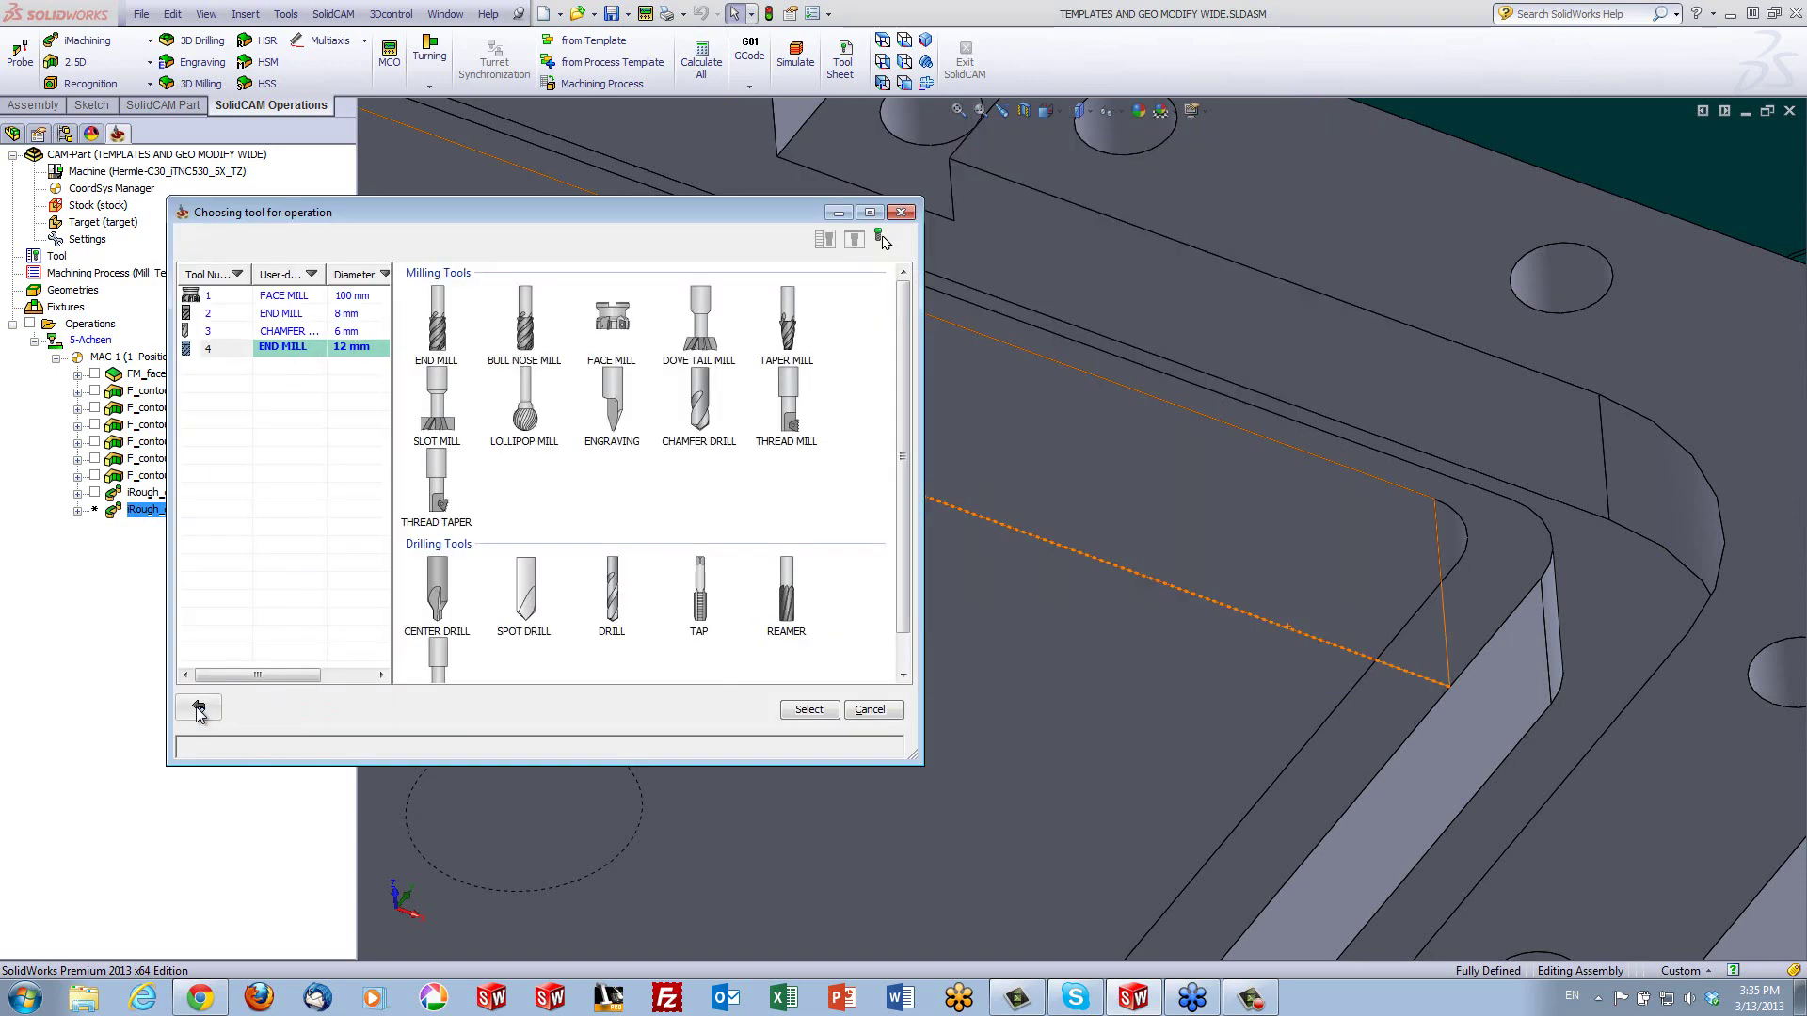
{"action": "double_click", "coordinate": [440, 346]}
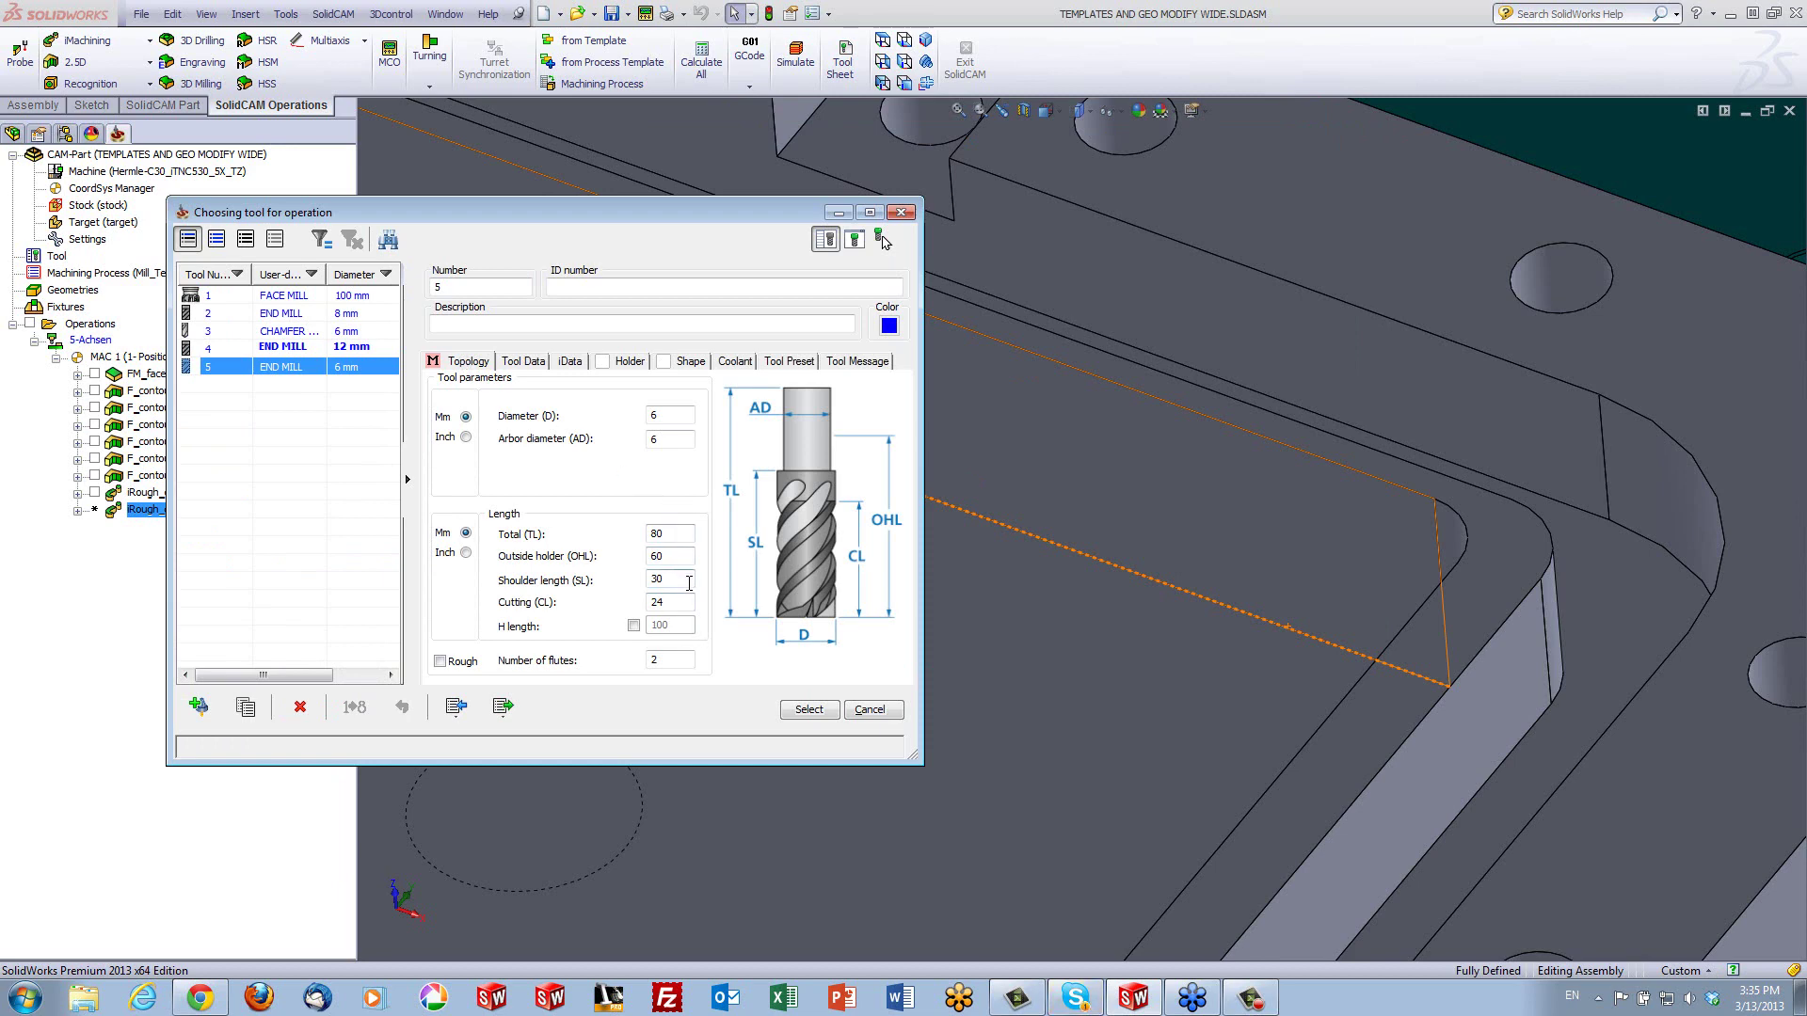
{"action": "left_click", "coordinate": [667, 601]}
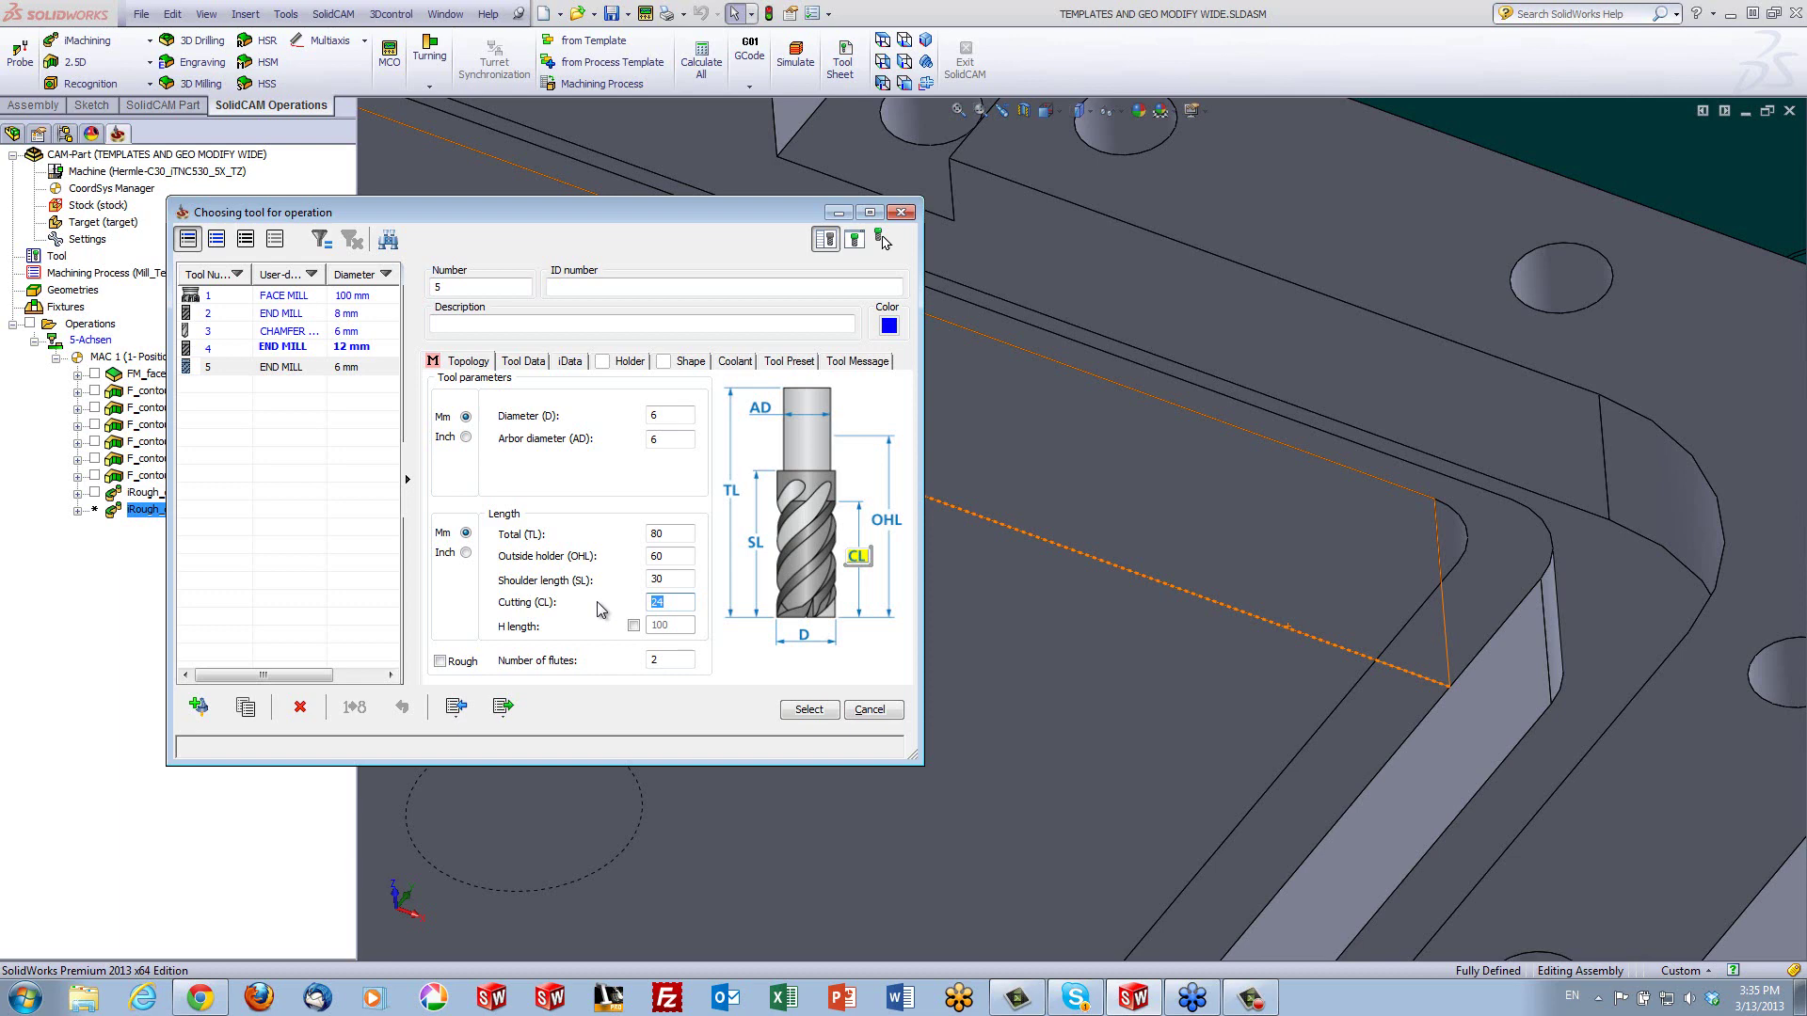
{"action": "type", "text": "18"}
{"action": "double_click", "coordinate": [673, 657]}
{"action": "left_click", "coordinate": [809, 711]}
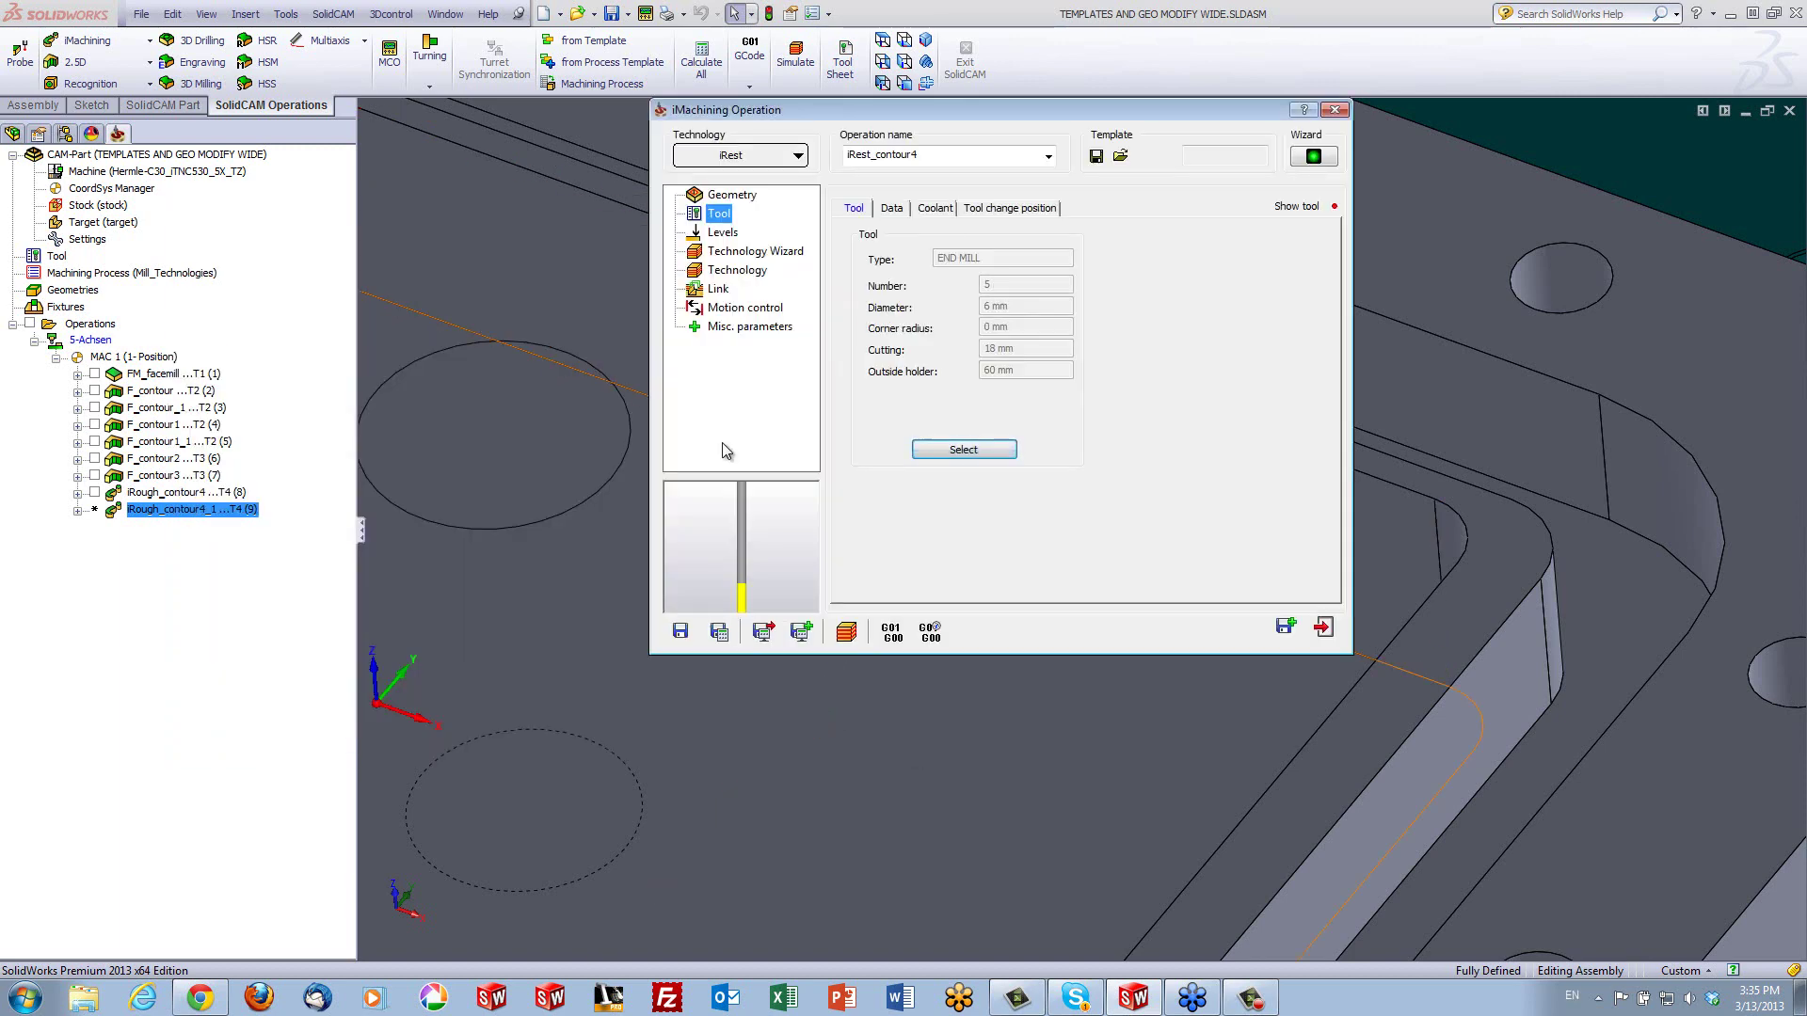
Check the iRest operation's levels and raise its machining level to 6
{"action": "left_click", "coordinate": [722, 232]}
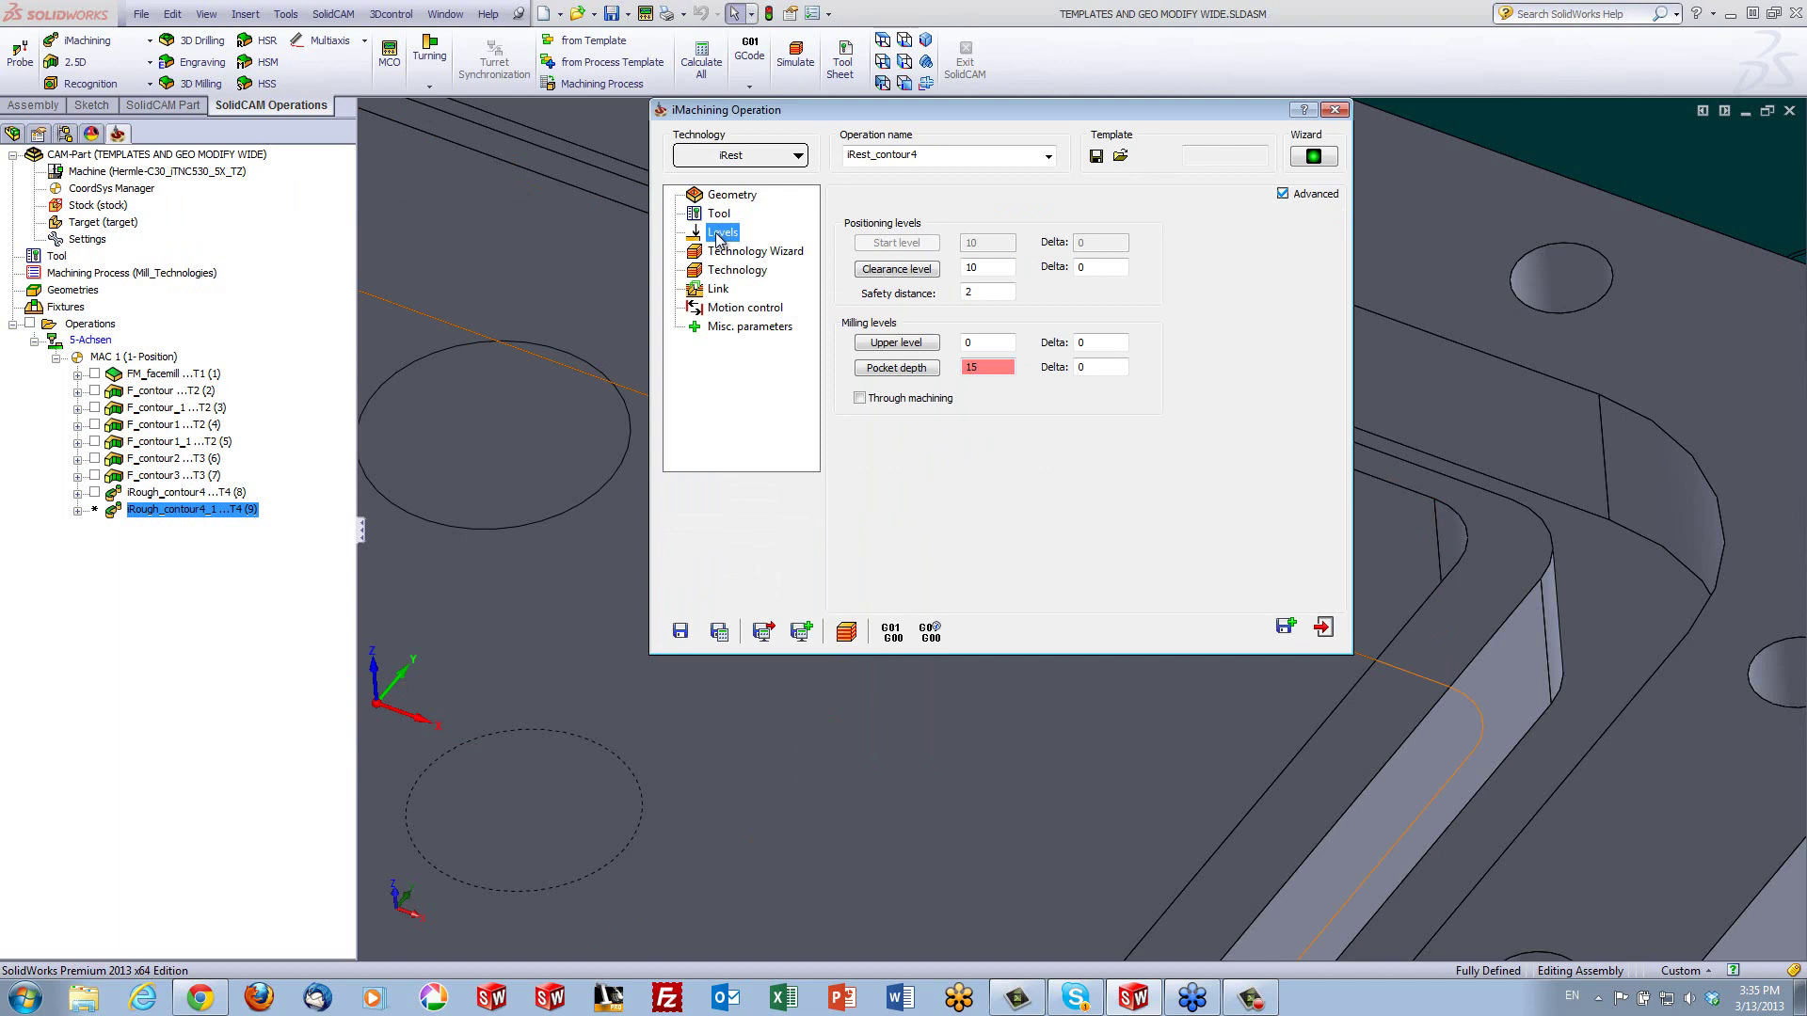
{"action": "left_click", "coordinate": [720, 251]}
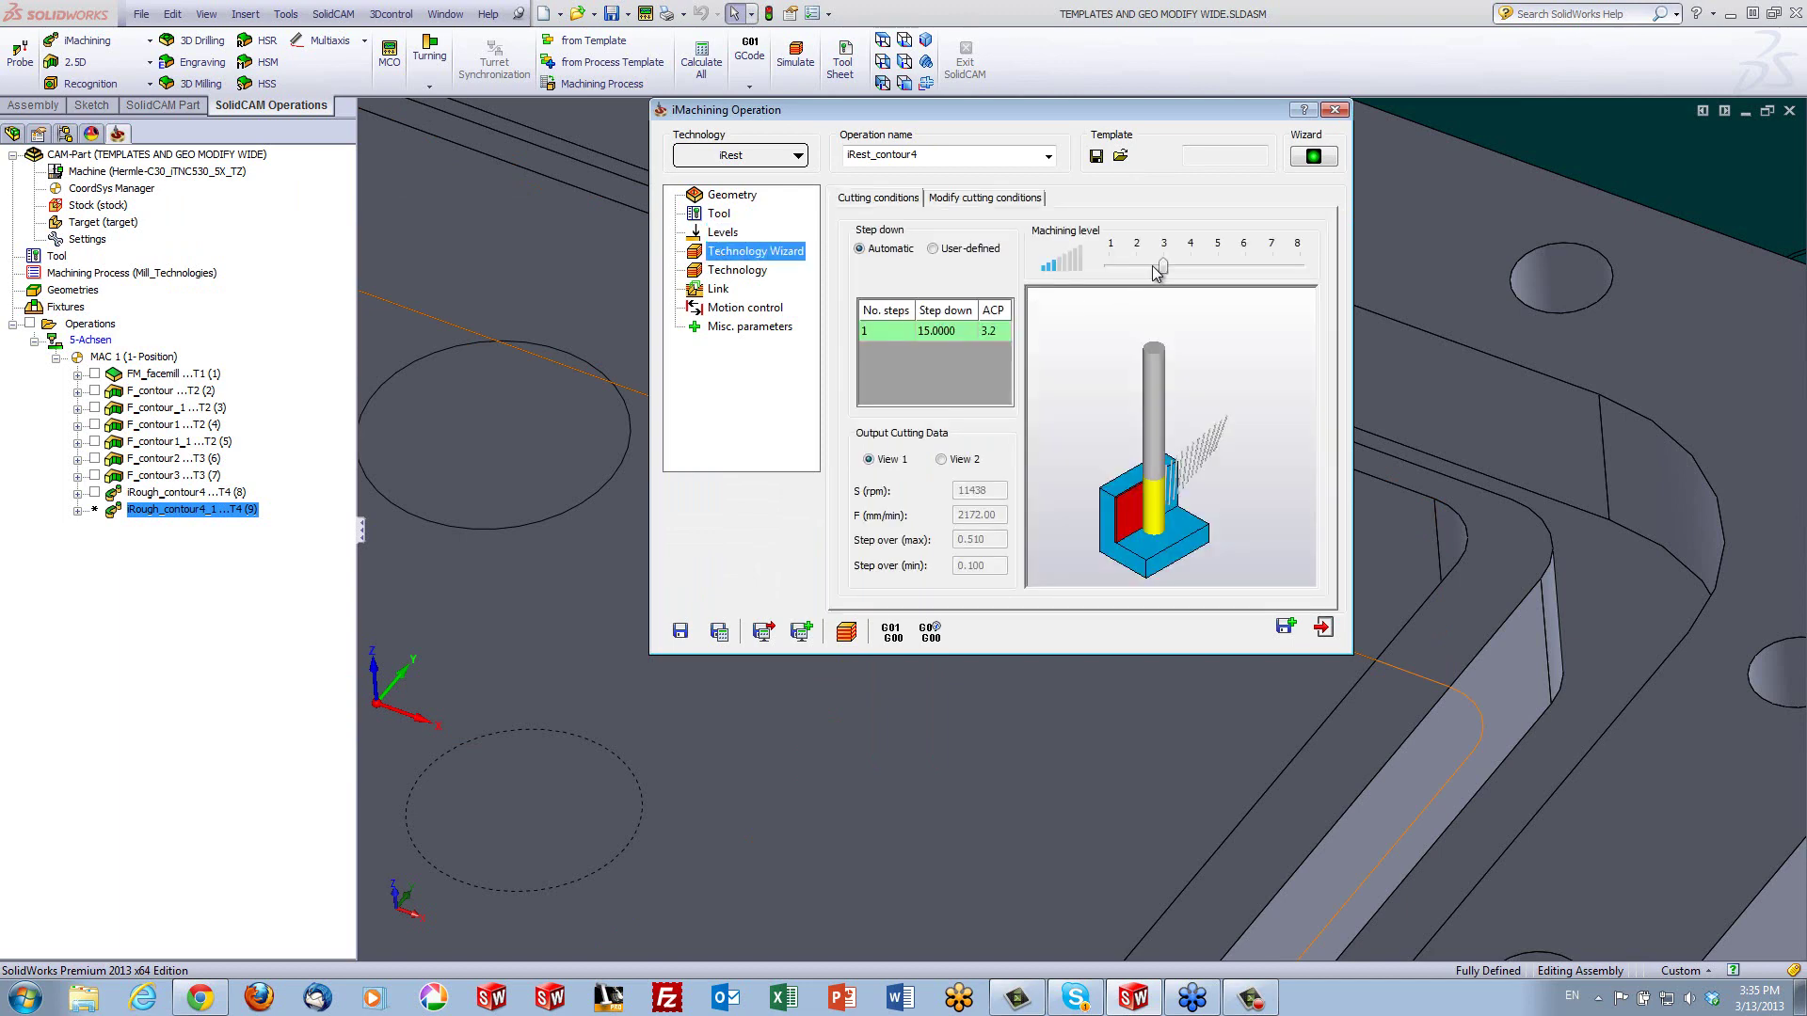
{"action": "left_click_drag", "start_coordinate": [1166, 271], "coordinate": [1245, 268]}
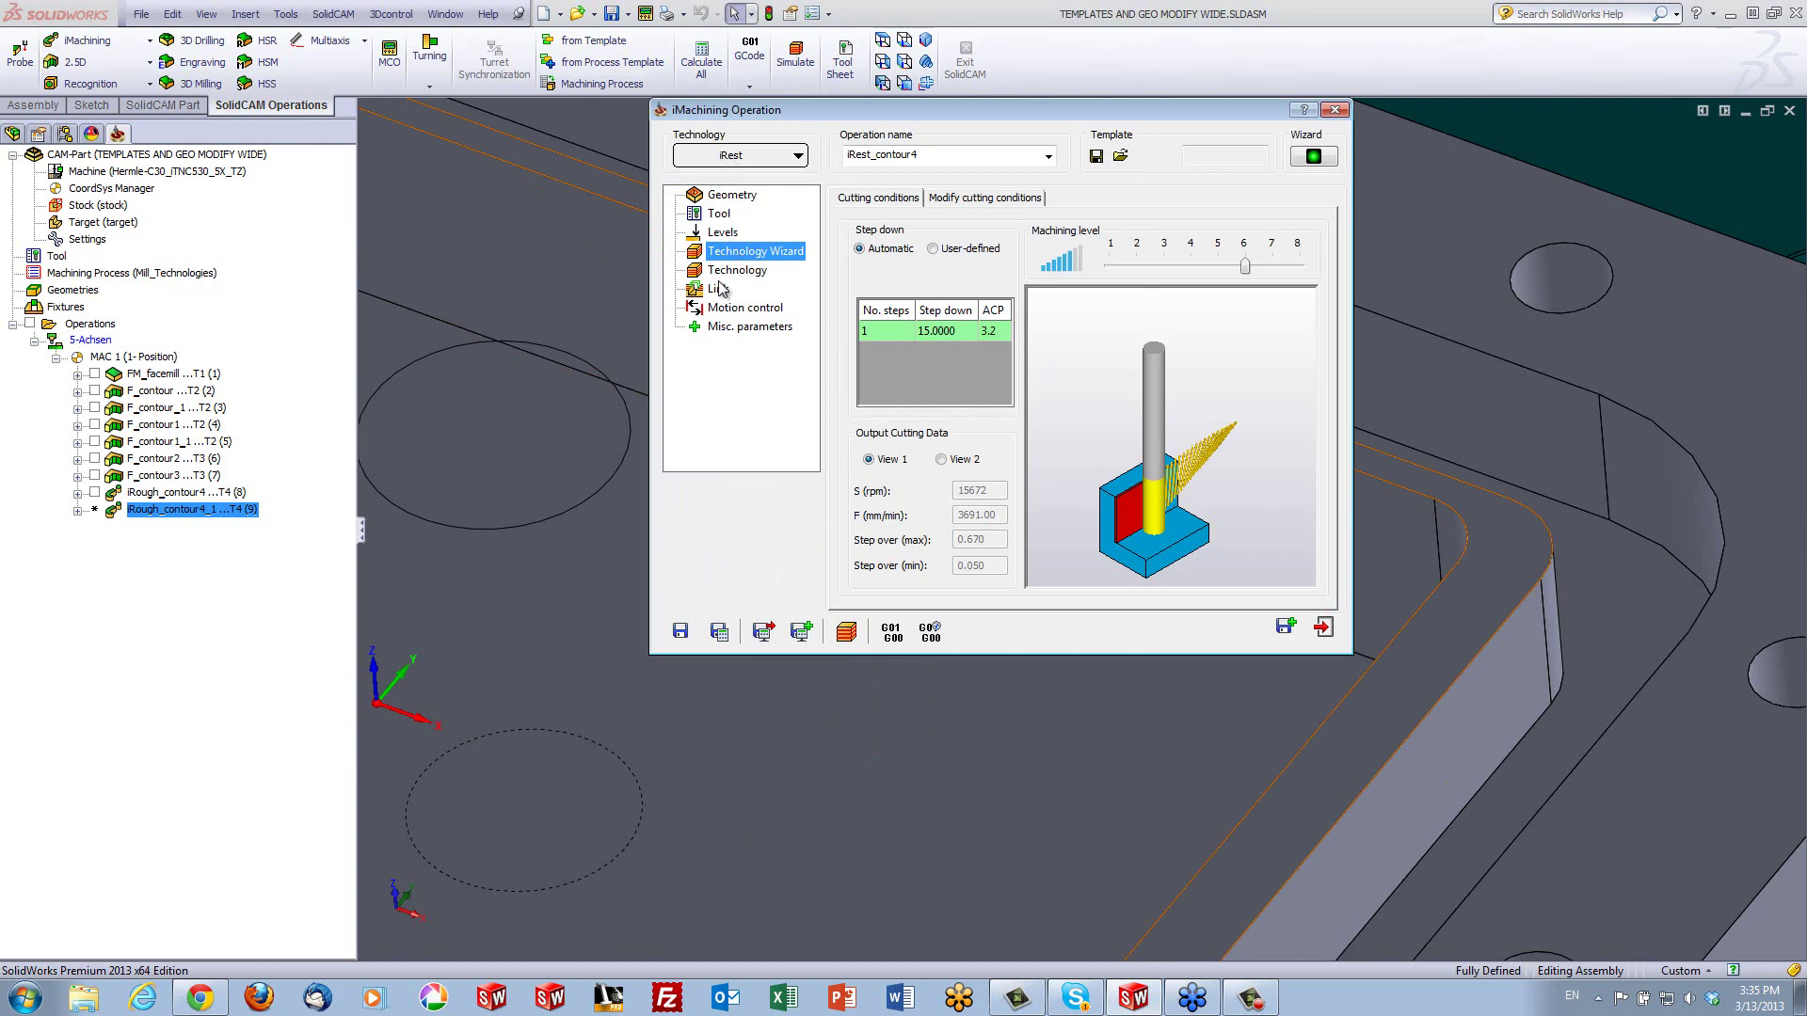
Check the iRest offsets and parent operation data, then save and calculate the operation
{"action": "left_click", "coordinate": [724, 274]}
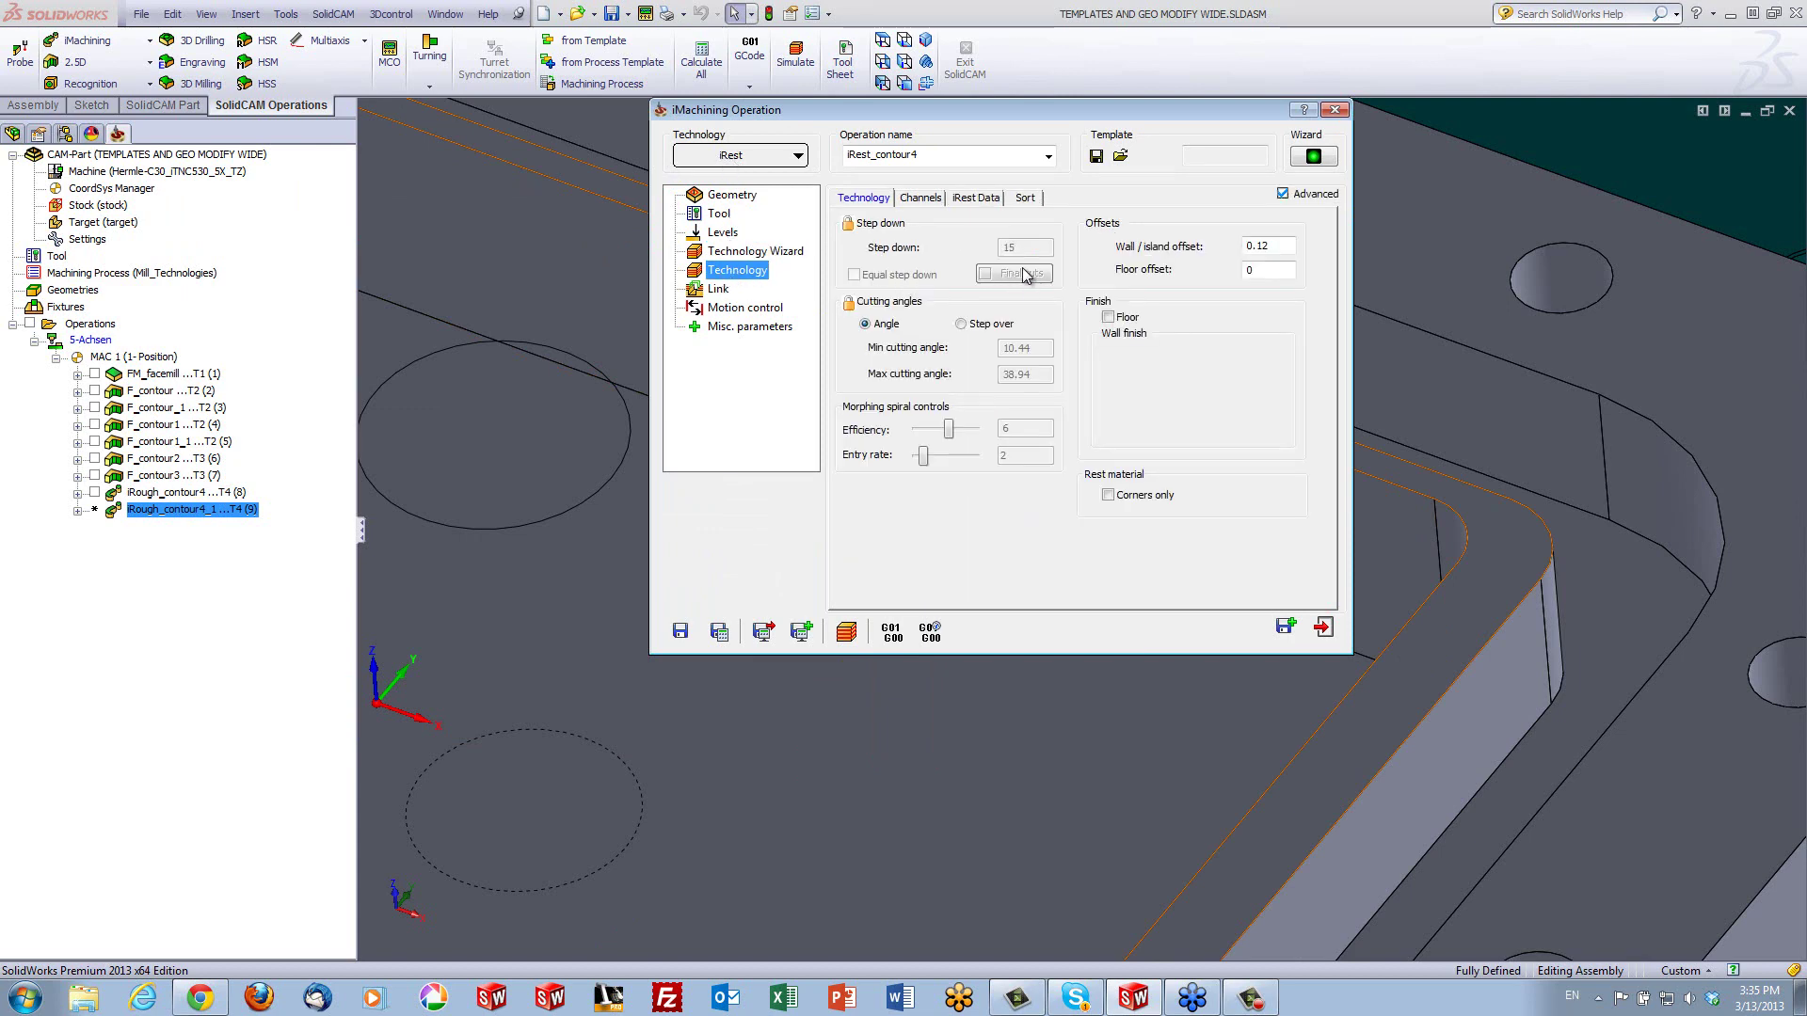
{"action": "left_click", "coordinate": [972, 200]}
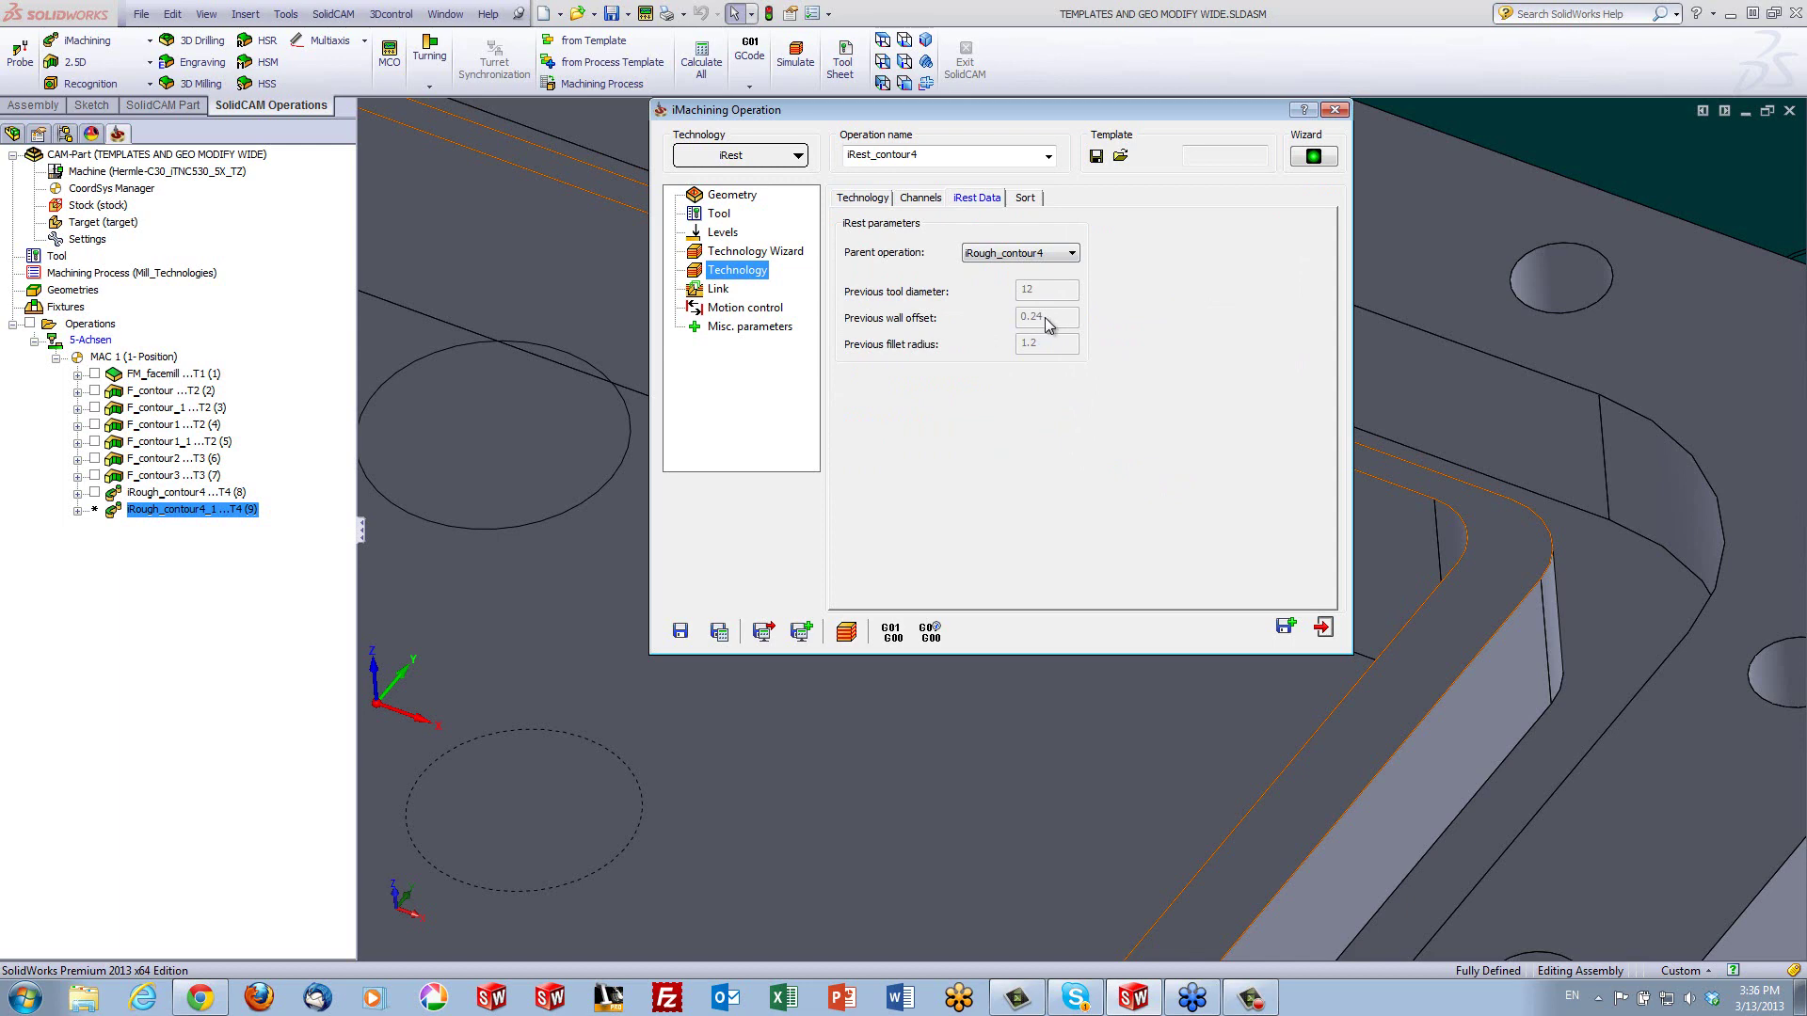
{"action": "left_click", "coordinate": [862, 200]}
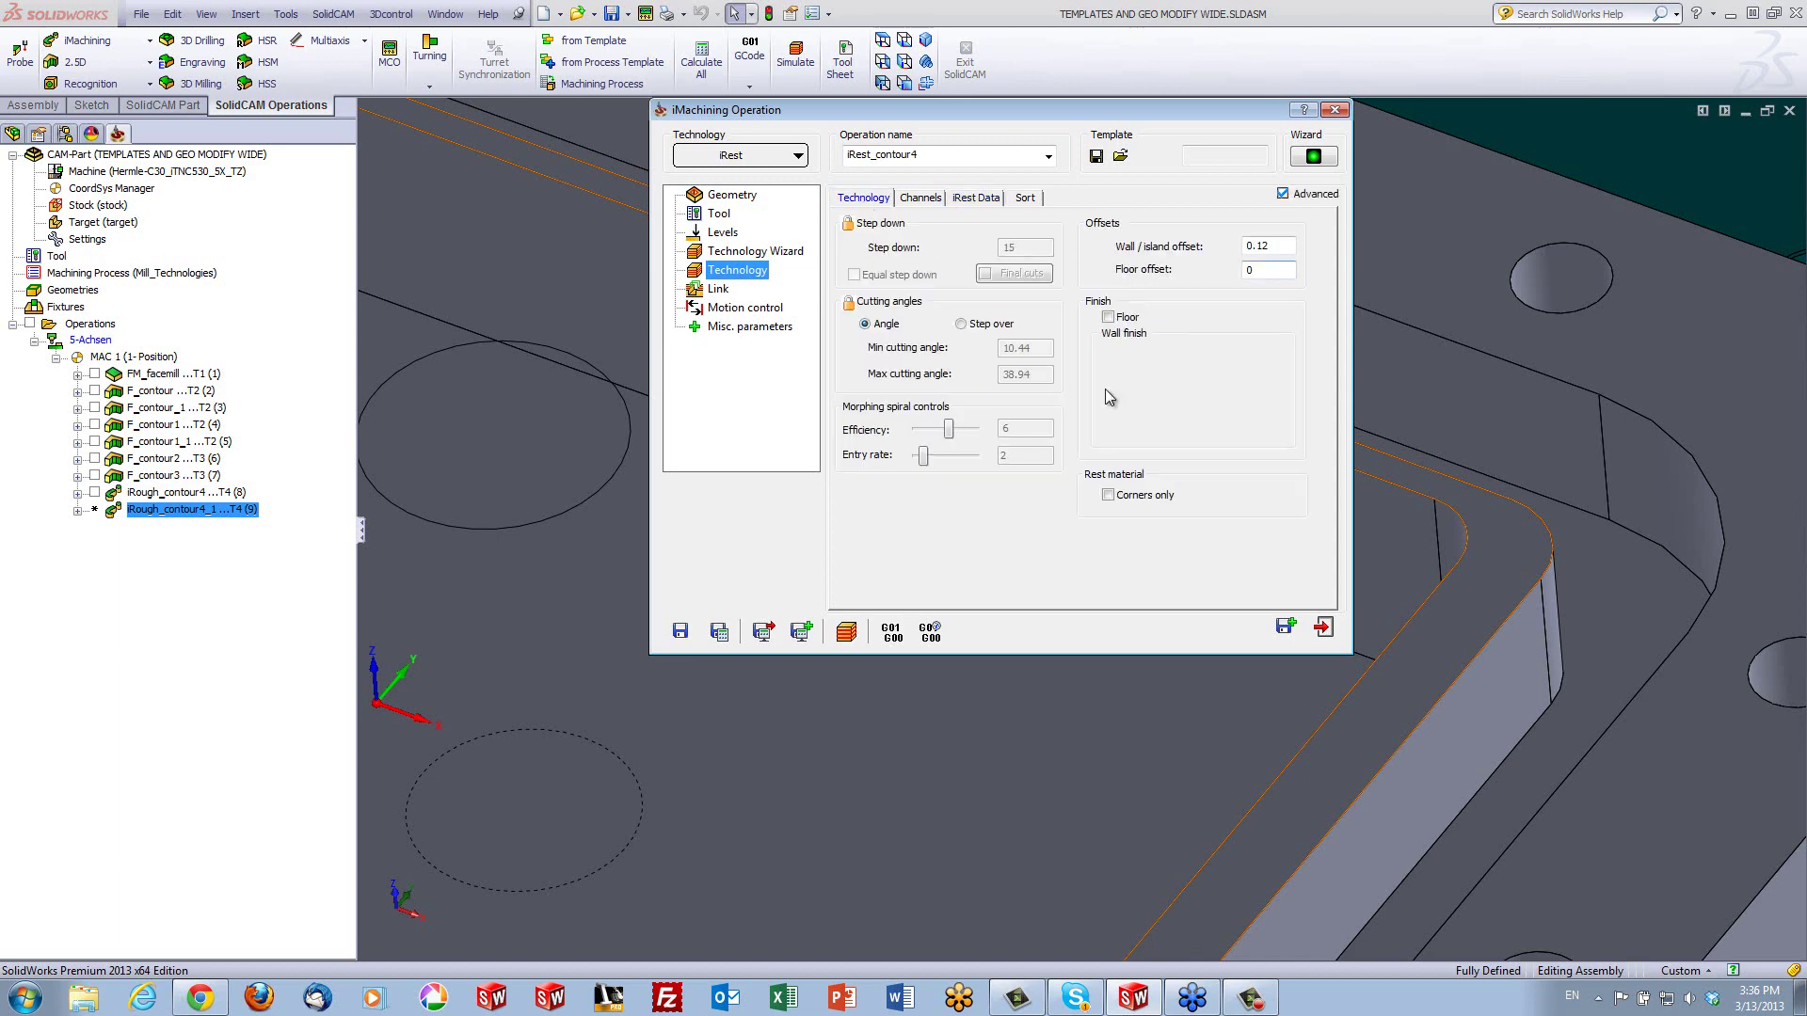
{"action": "left_click", "coordinate": [719, 631]}
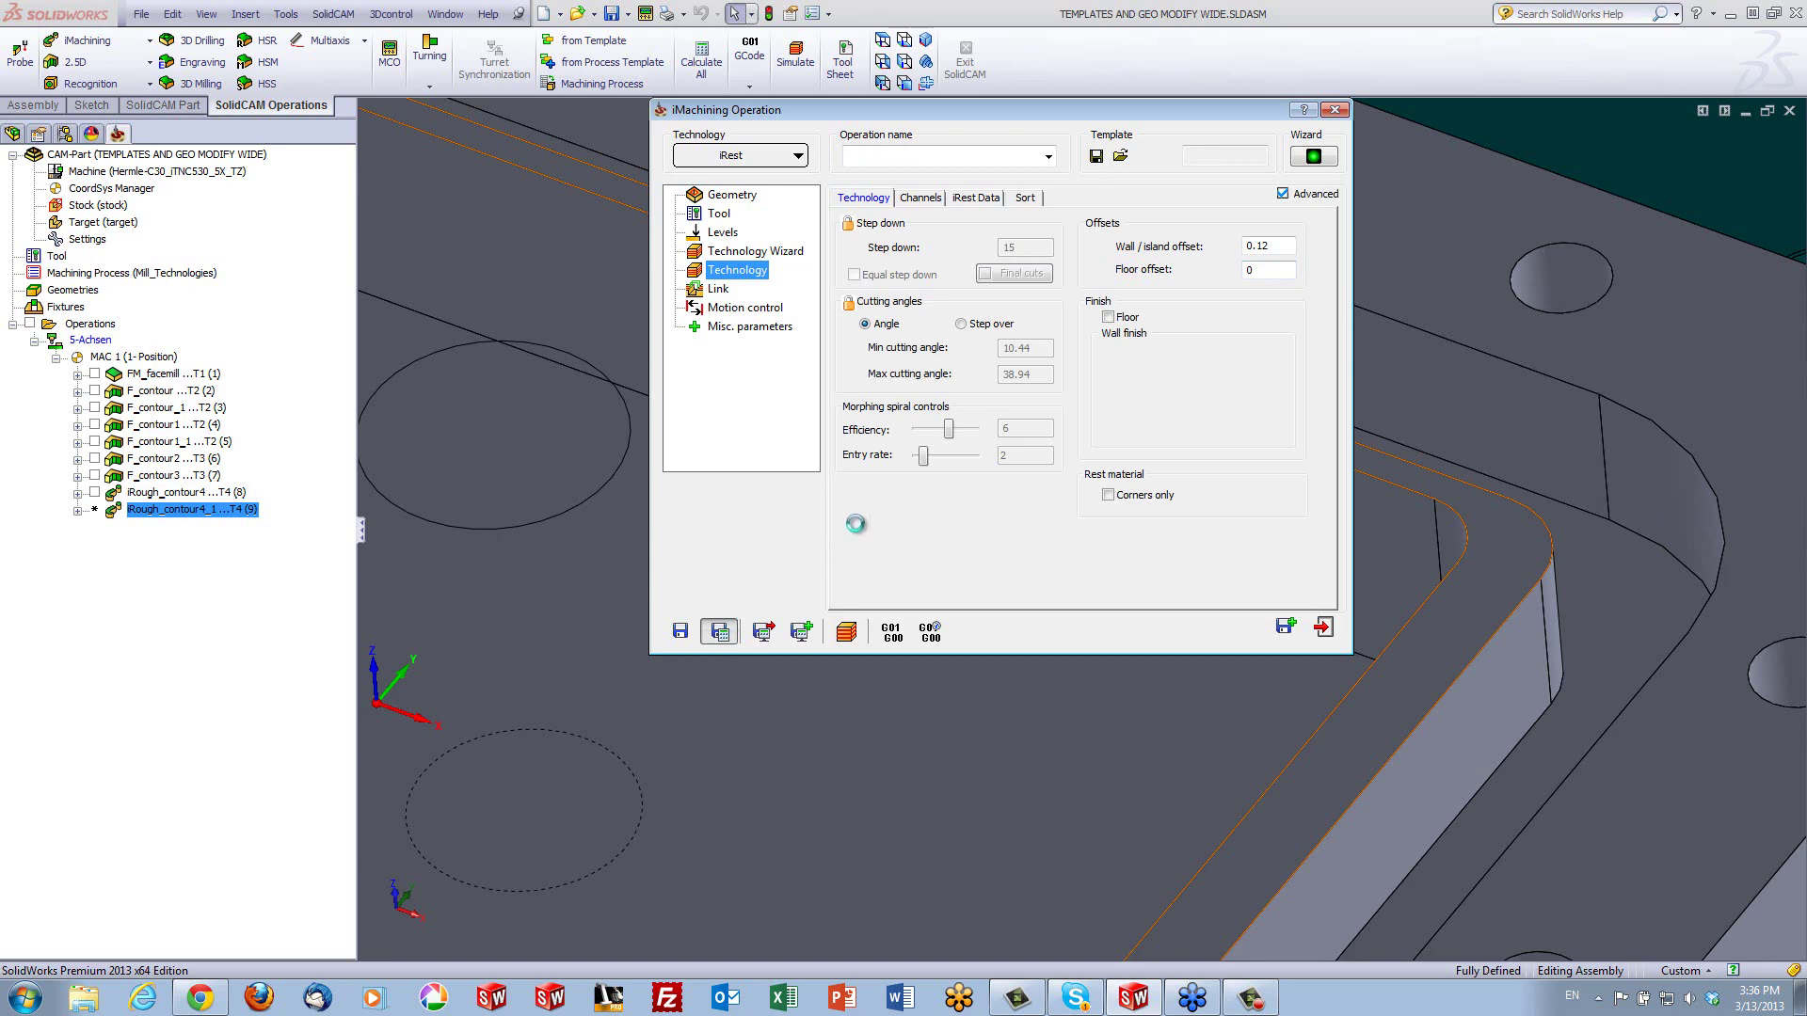
Simulate the iRest operation in Host CAD, stepping through the initial moves and playing the rest, then exit the simulation
{"action": "left_click", "coordinate": [847, 633]}
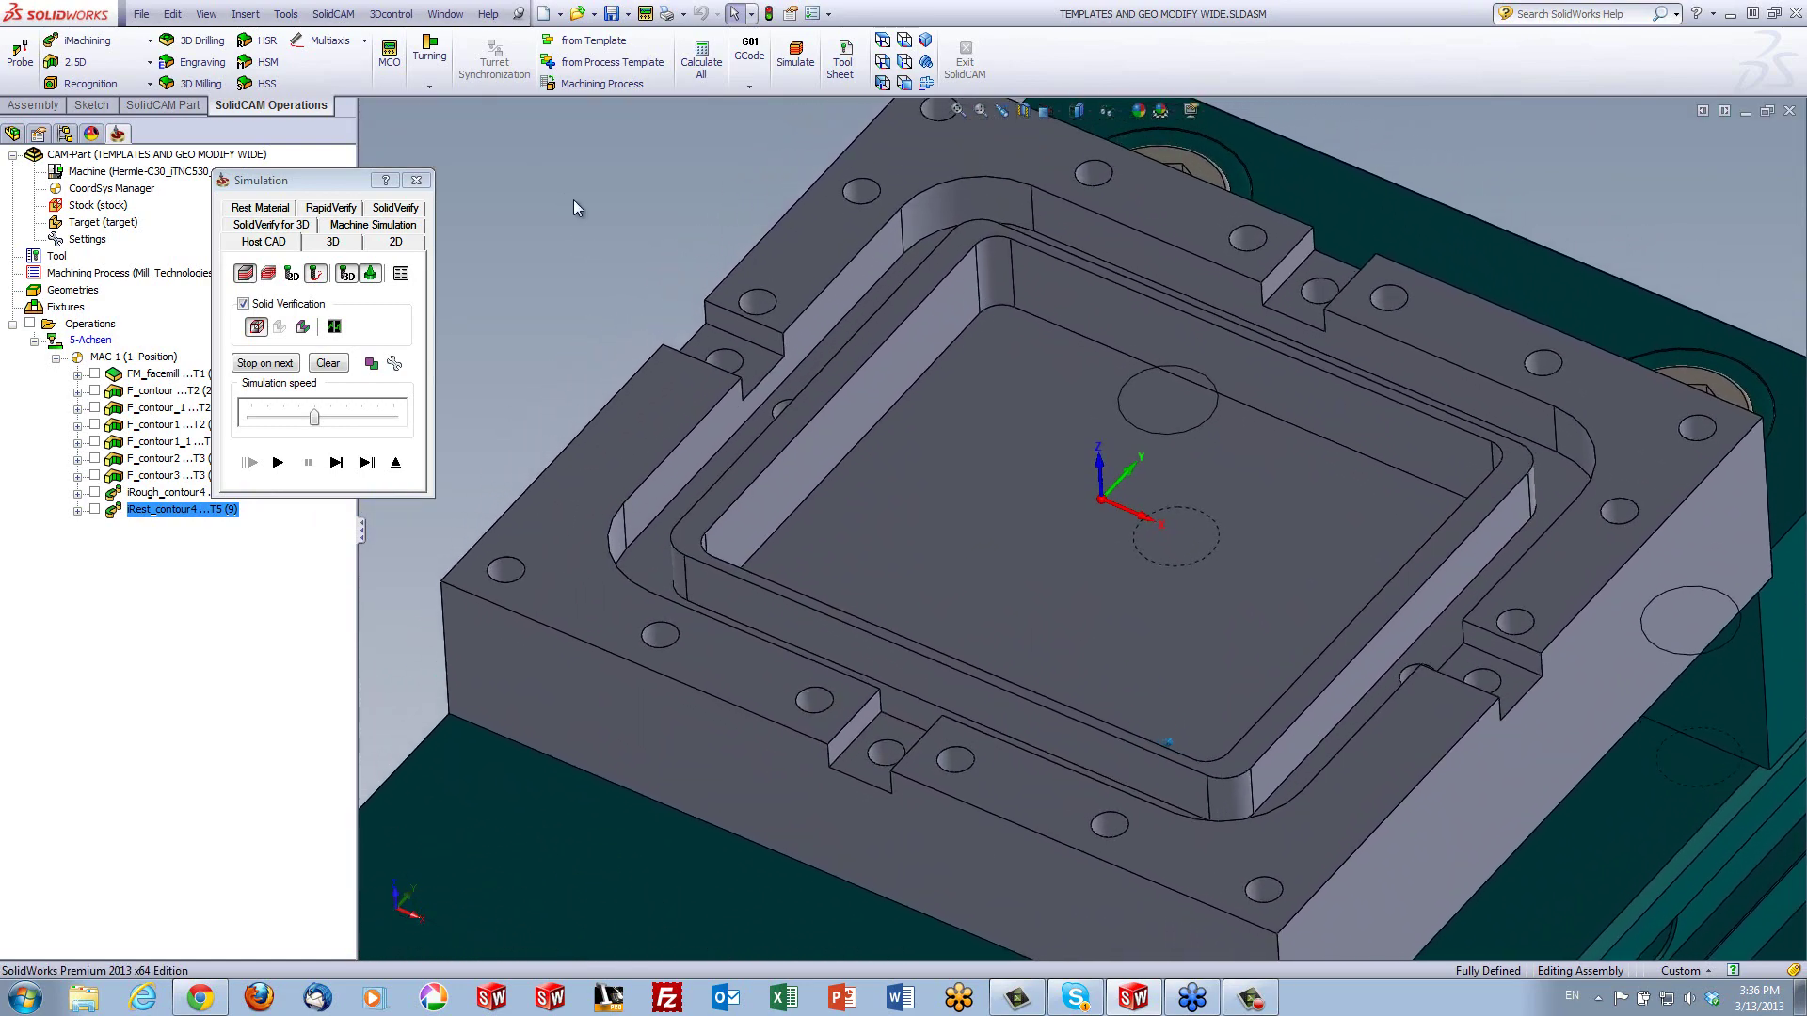
{"action": "left_click", "coordinate": [336, 463]}
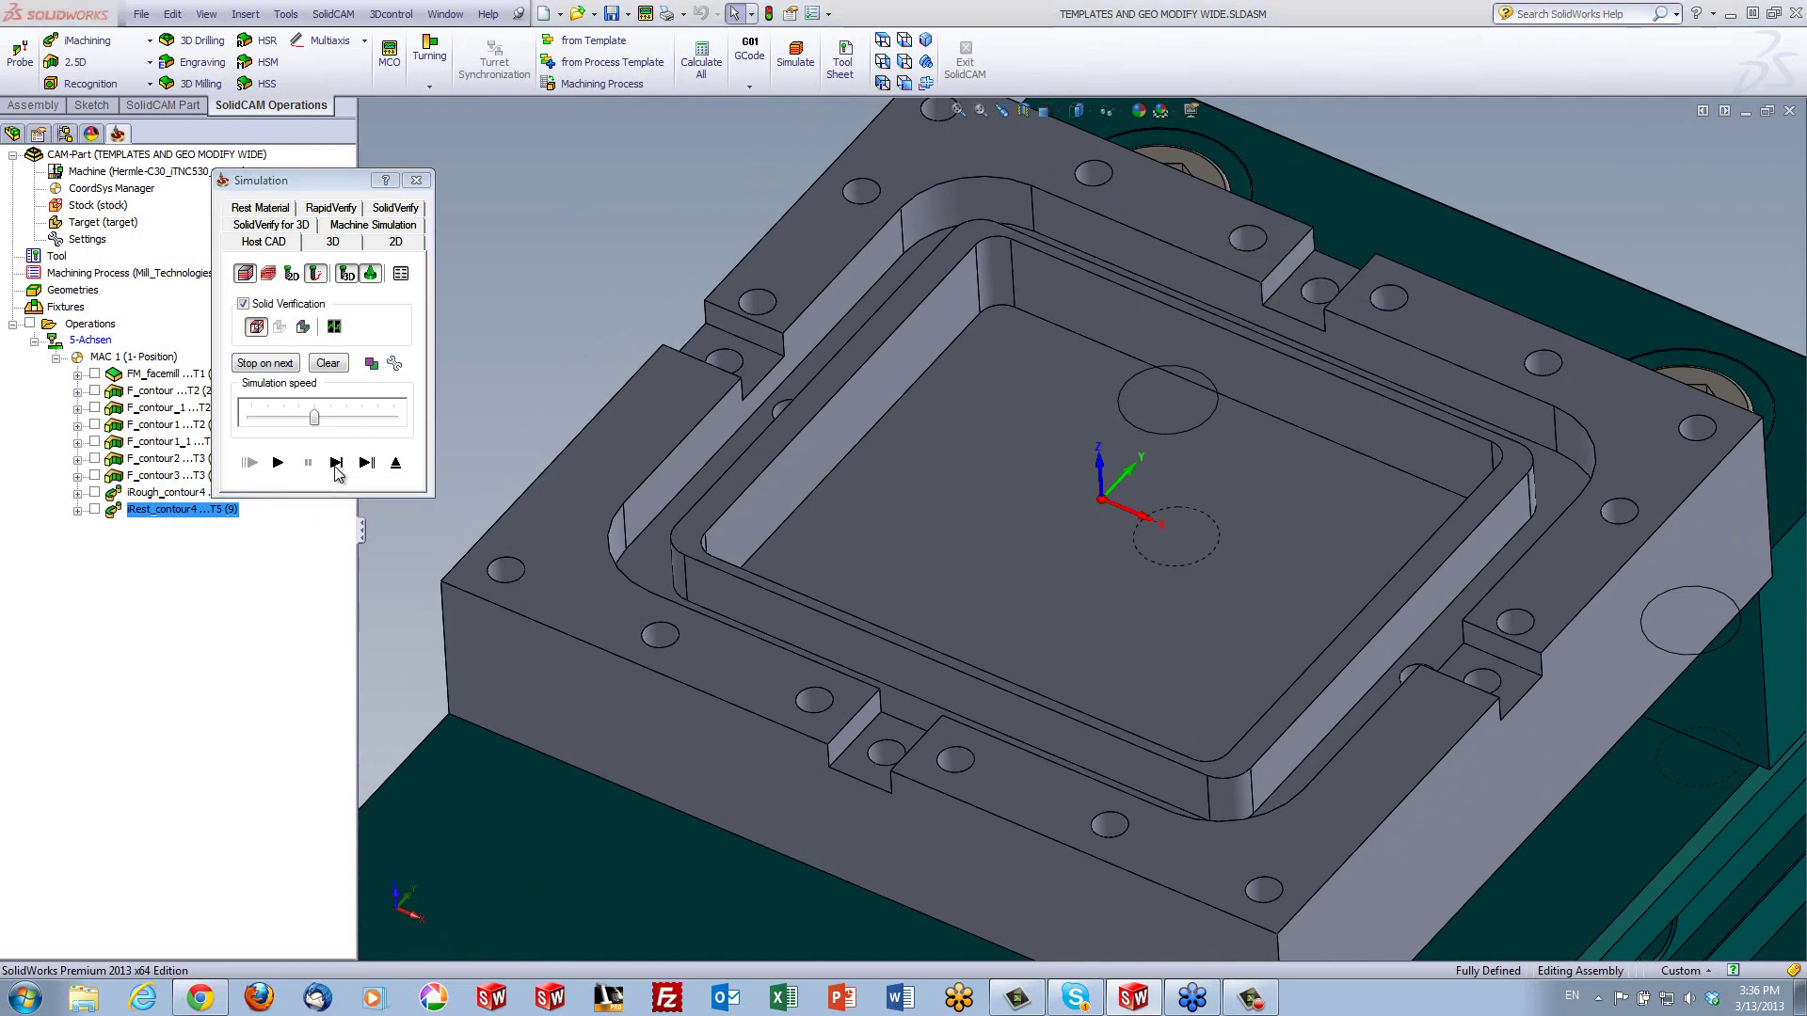
{"action": "left_click", "coordinate": [336, 464]}
{"action": "left_click", "coordinate": [337, 464]}
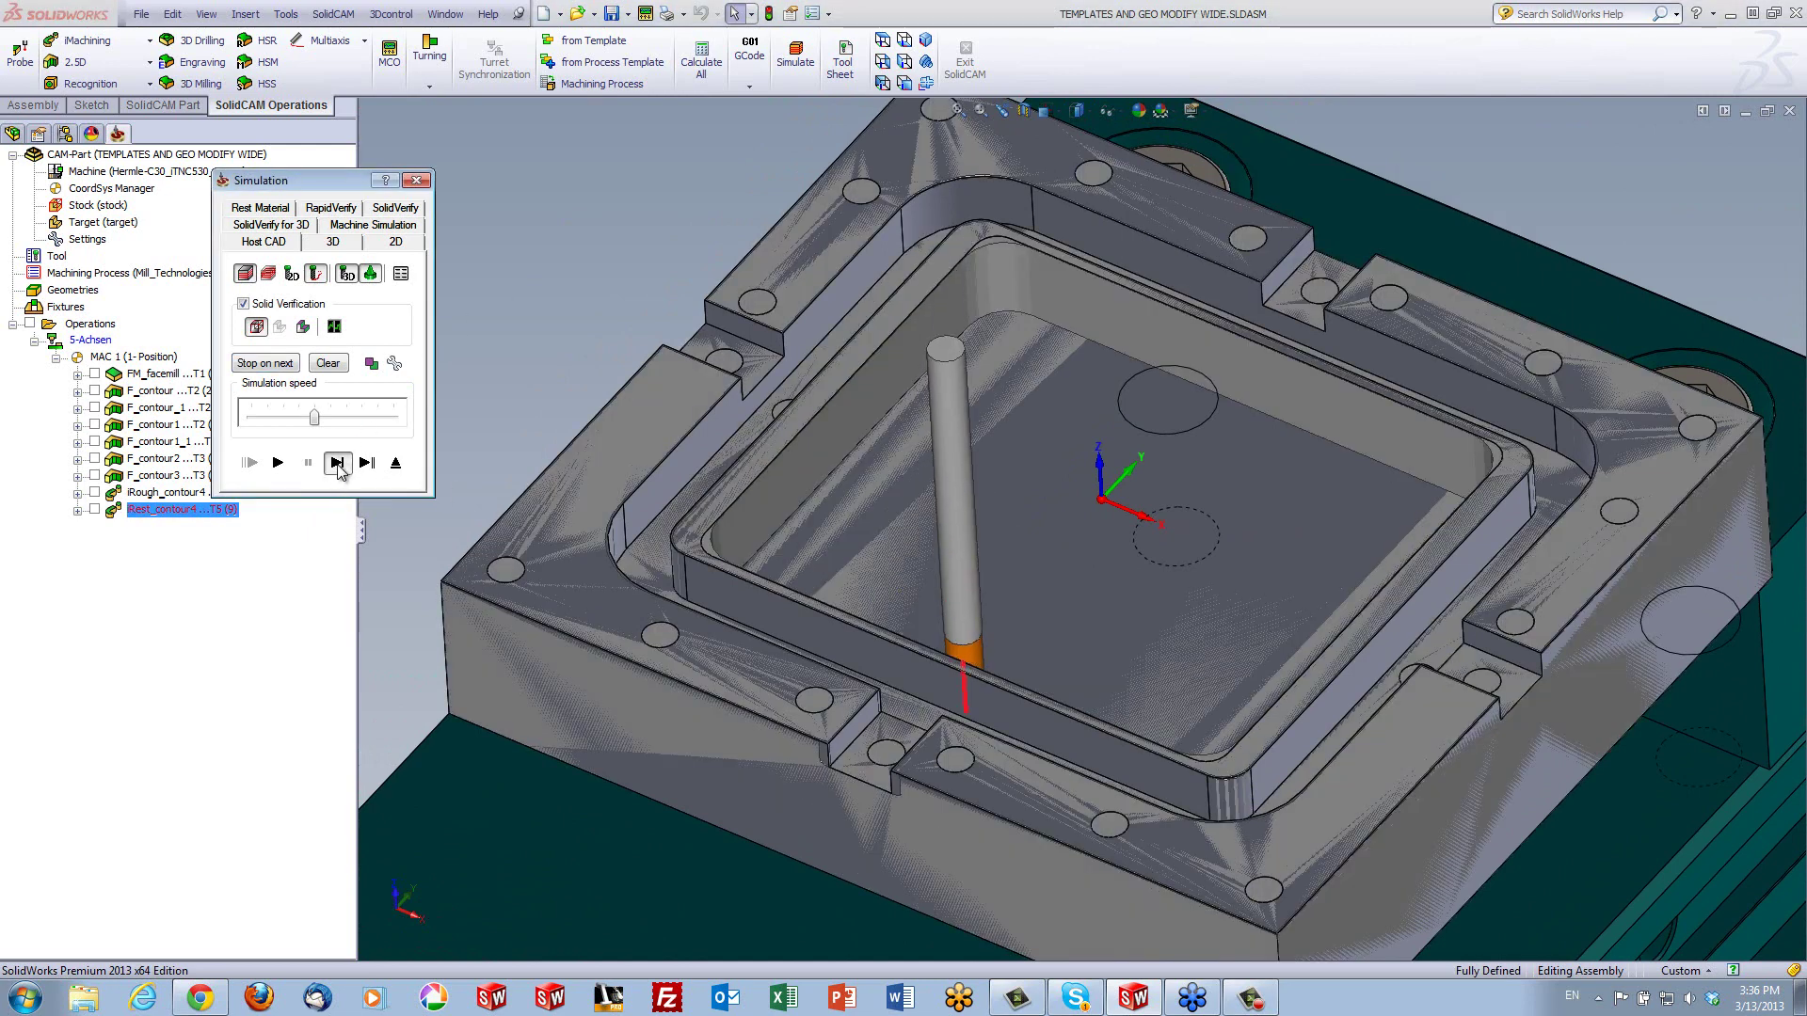
{"action": "left_click", "coordinate": [338, 464]}
{"action": "left_click", "coordinate": [337, 464]}
{"action": "left_click", "coordinate": [337, 464]}
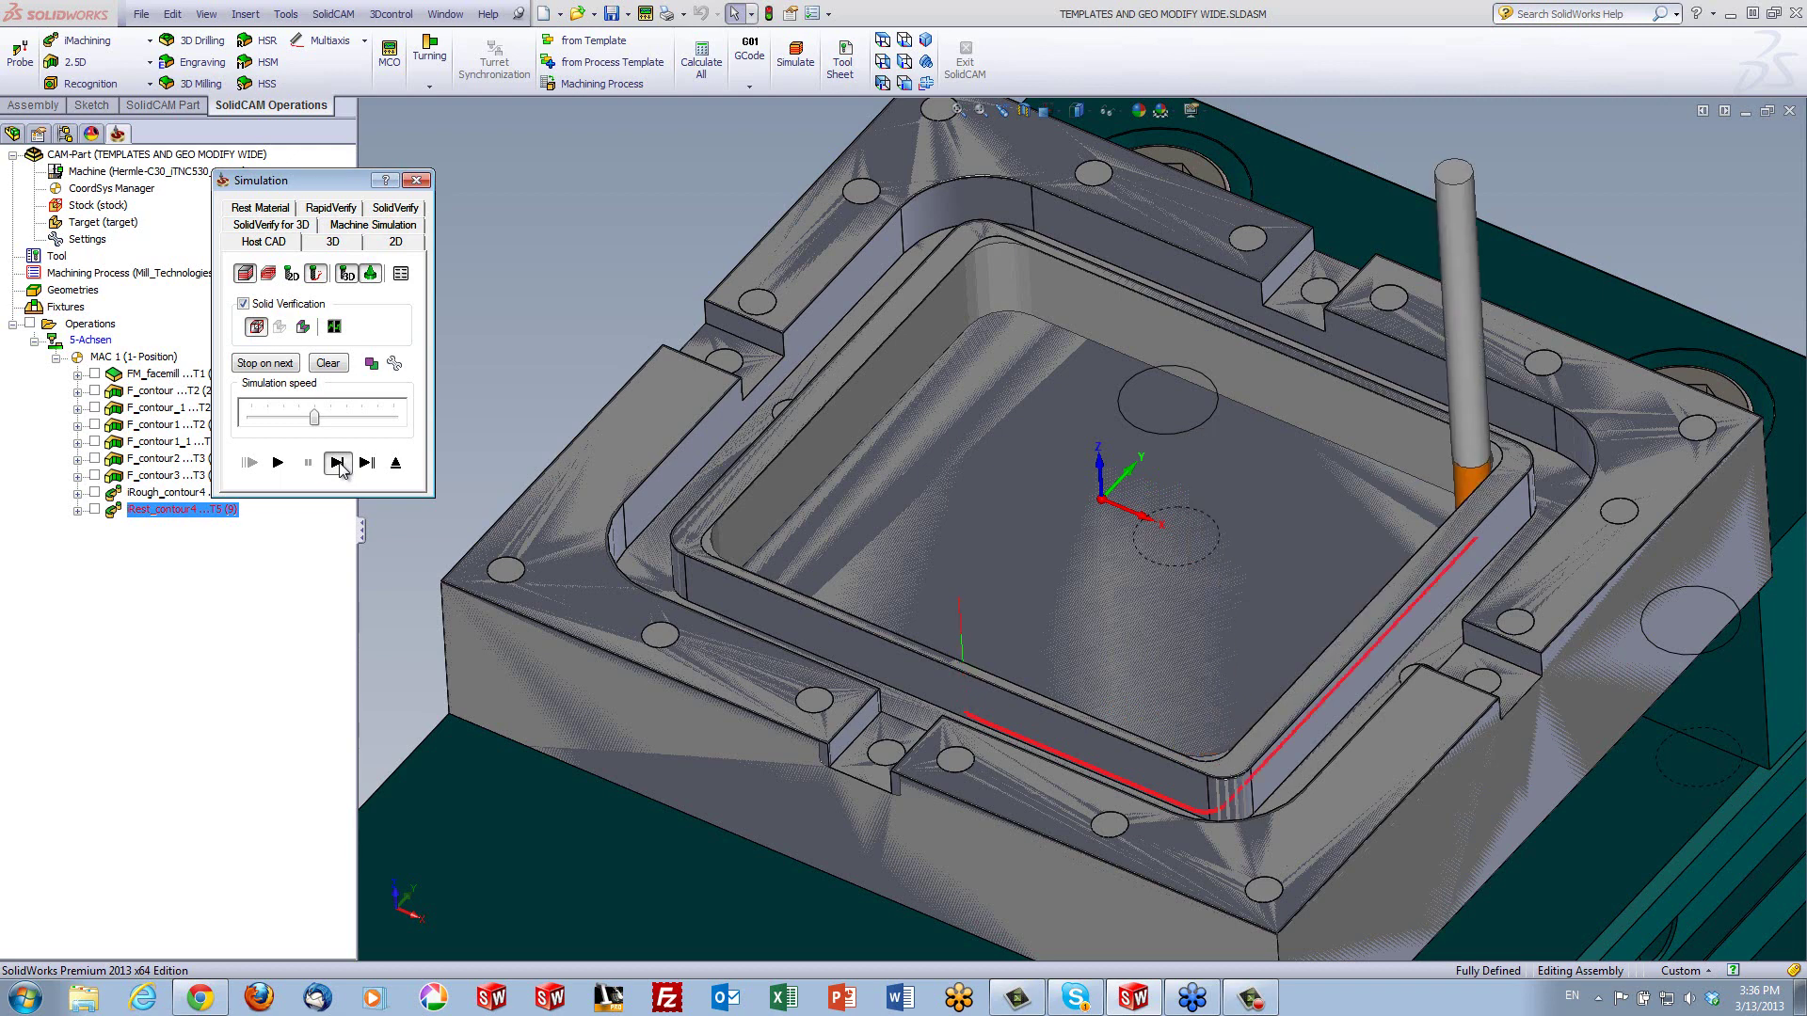
{"action": "left_click", "coordinate": [337, 464]}
{"action": "left_click", "coordinate": [339, 463]}
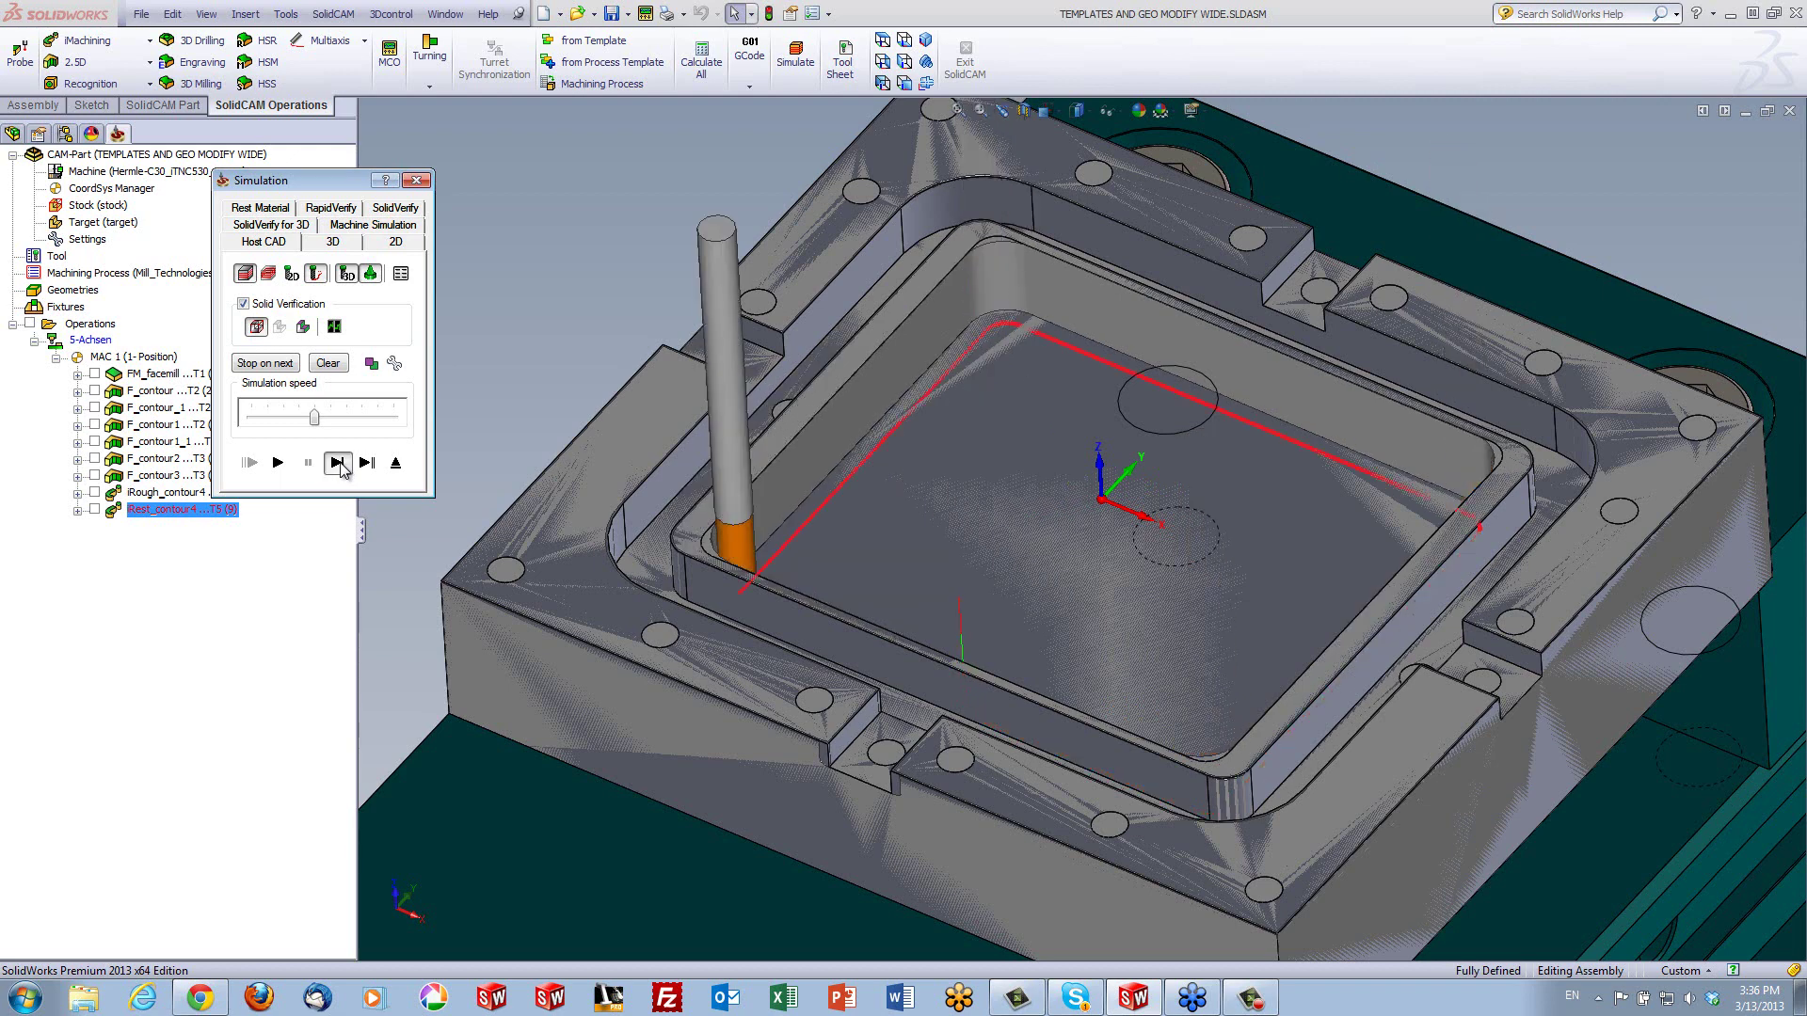
{"action": "left_click", "coordinate": [337, 464]}
{"action": "left_click", "coordinate": [337, 464]}
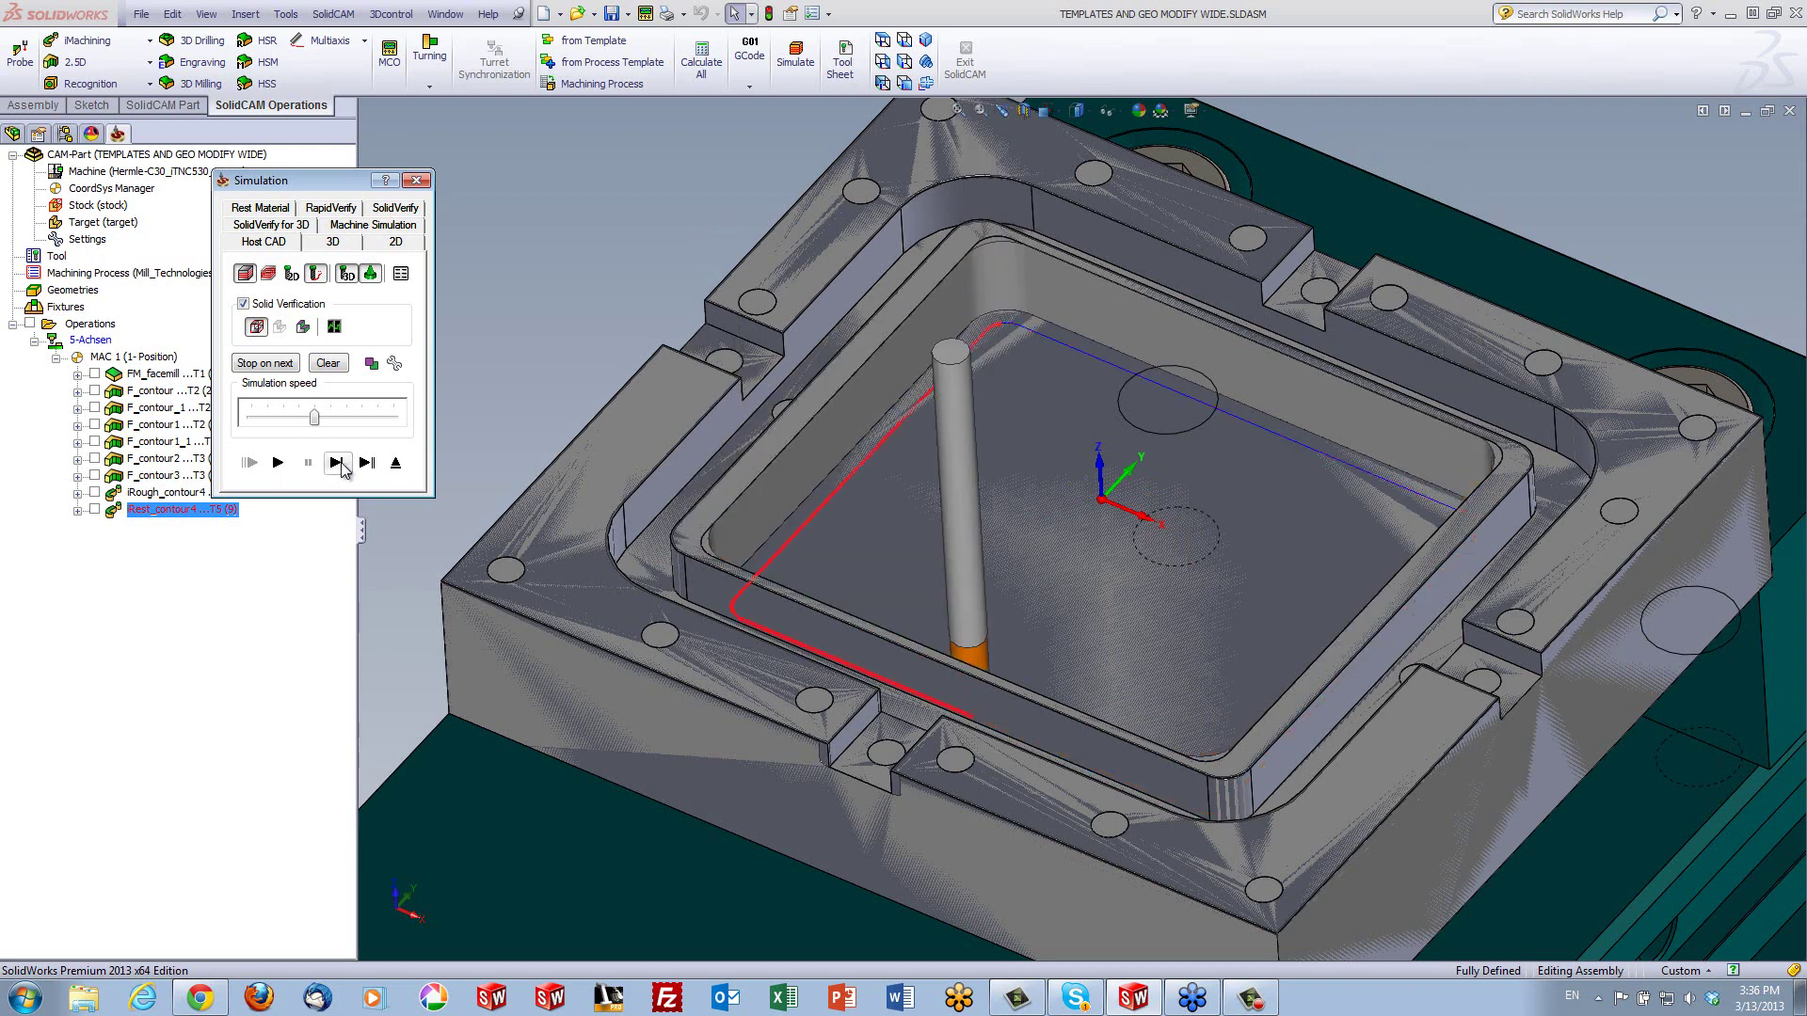
{"action": "left_click", "coordinate": [337, 464]}
{"action": "left_click", "coordinate": [337, 464]}
{"action": "left_click", "coordinate": [337, 464]}
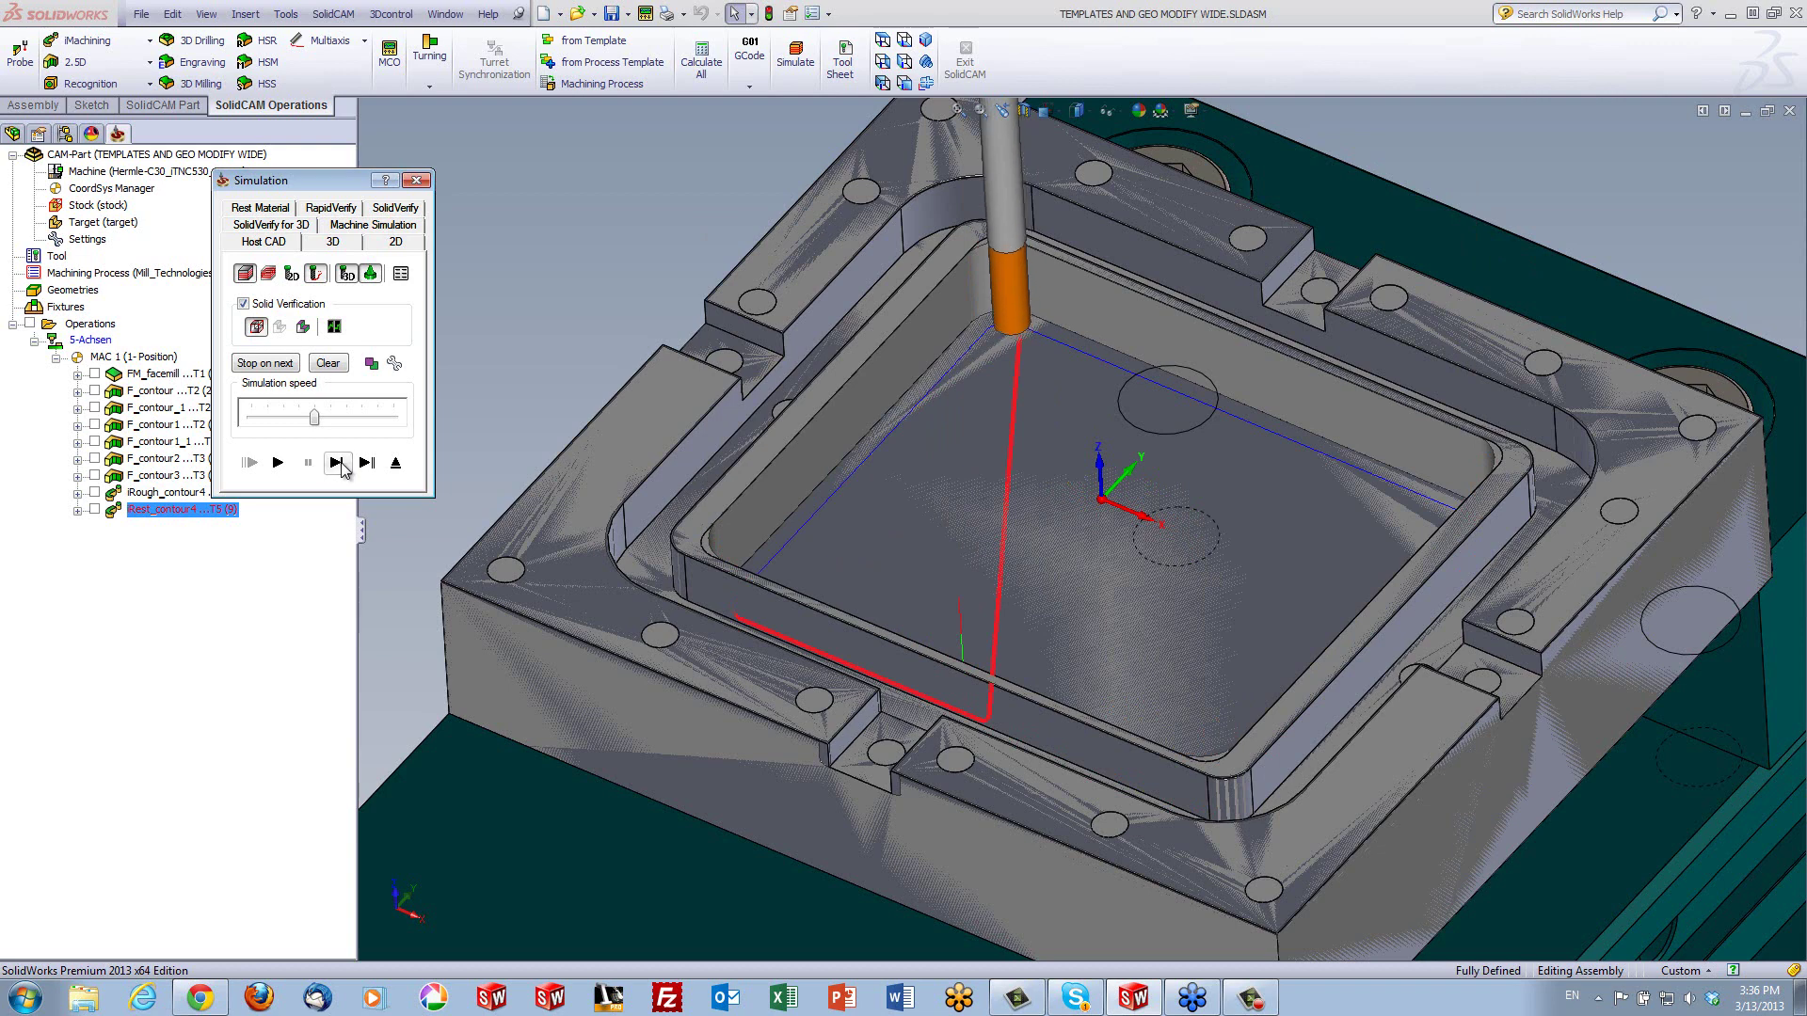
{"action": "left_click", "coordinate": [337, 464]}
{"action": "left_click", "coordinate": [340, 465]}
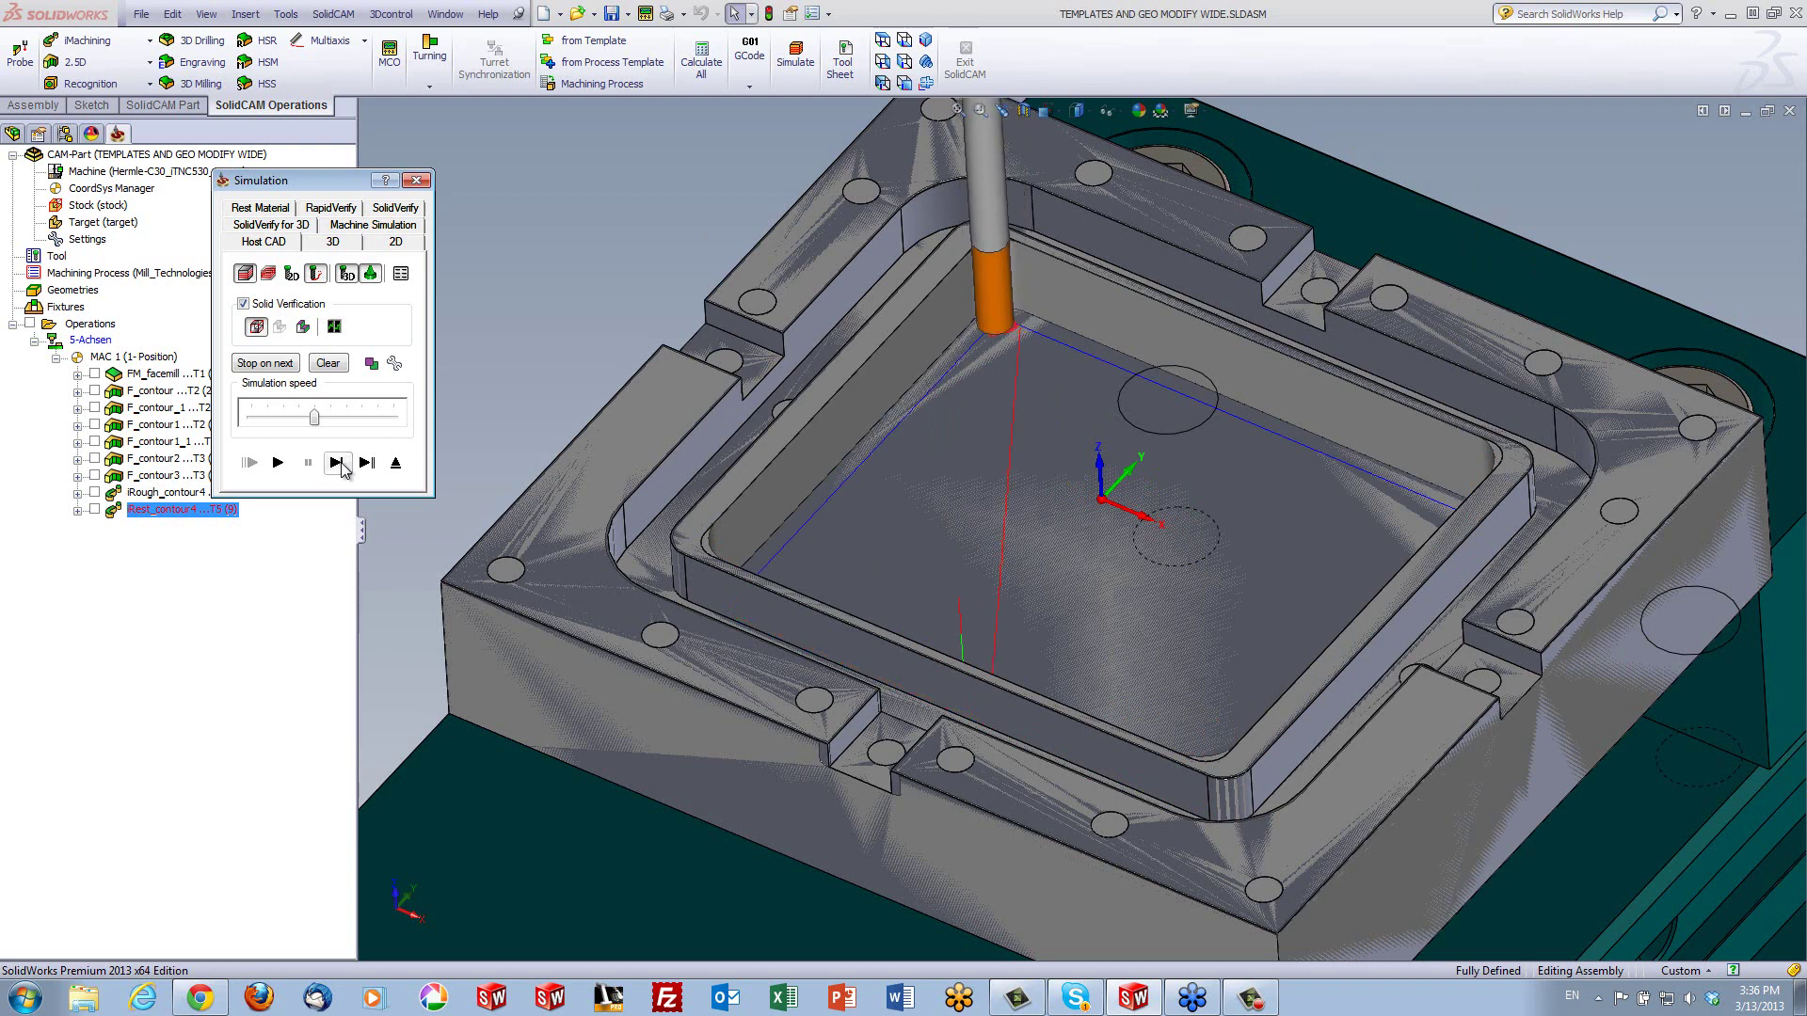
{"action": "left_click", "coordinate": [341, 465]}
{"action": "left_click", "coordinate": [348, 463]}
{"action": "left_click", "coordinate": [348, 463]}
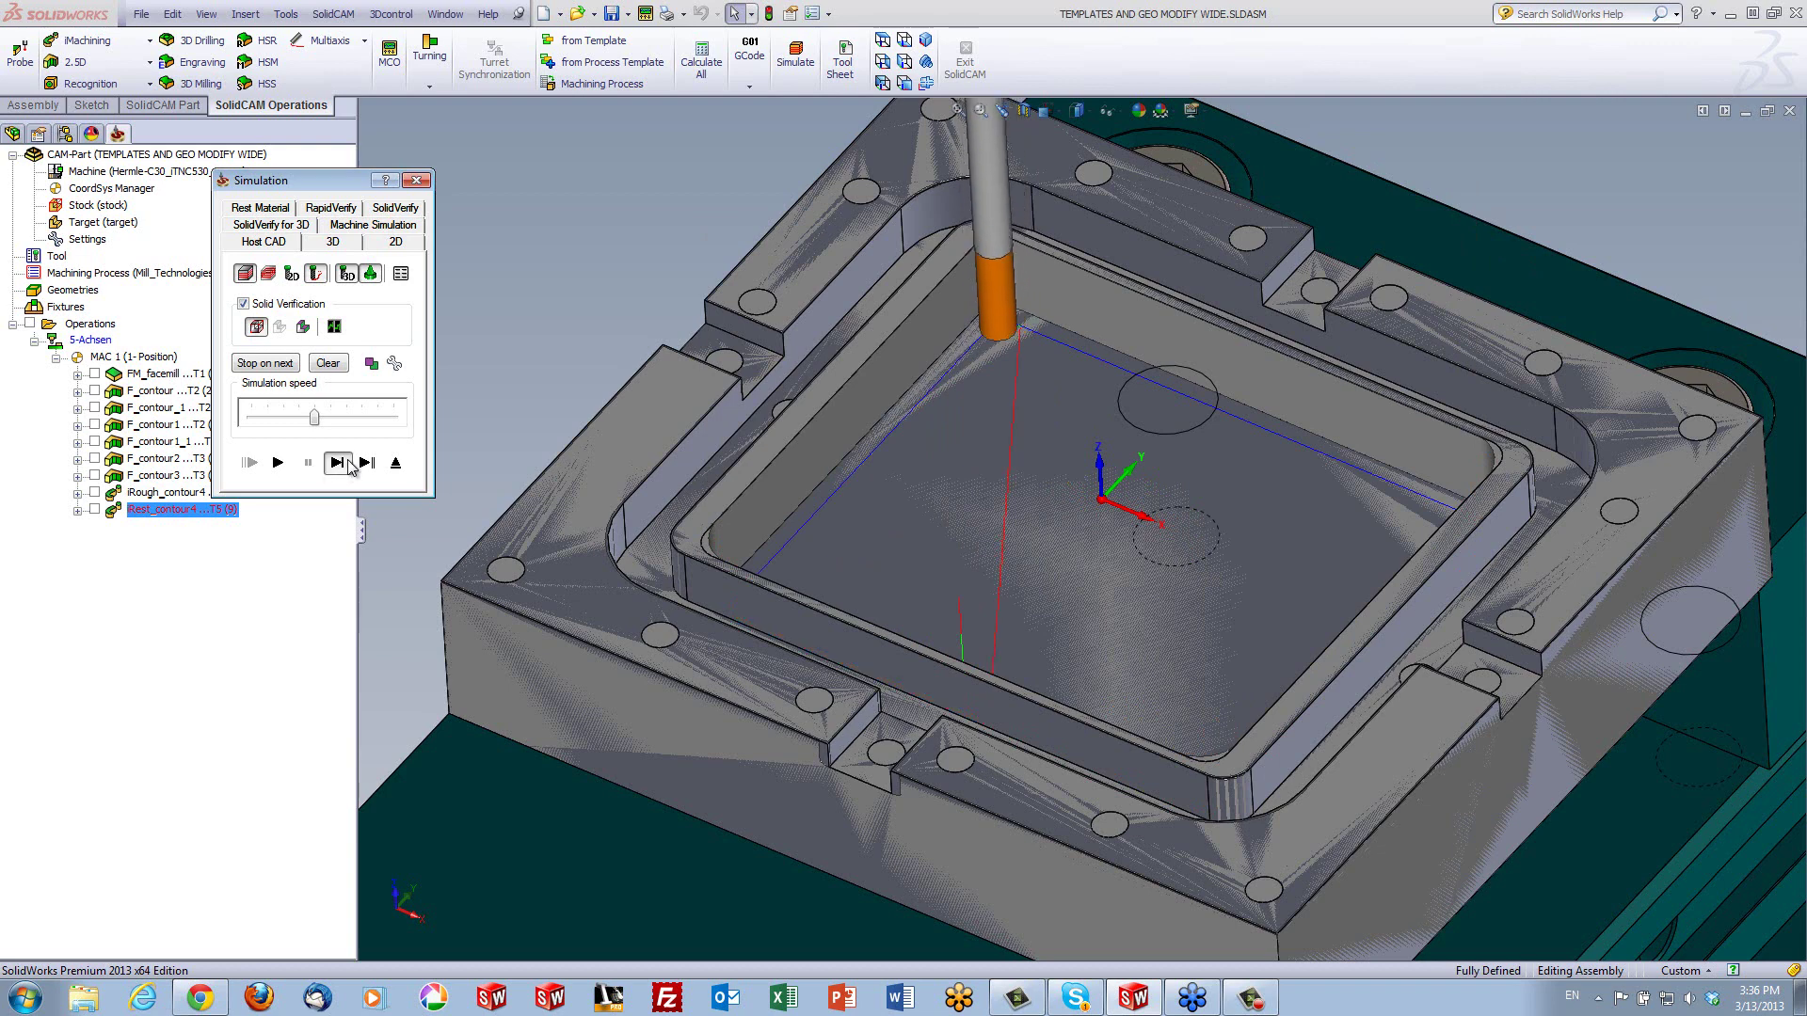
{"action": "left_click", "coordinate": [348, 463]}
{"action": "left_click", "coordinate": [348, 463]}
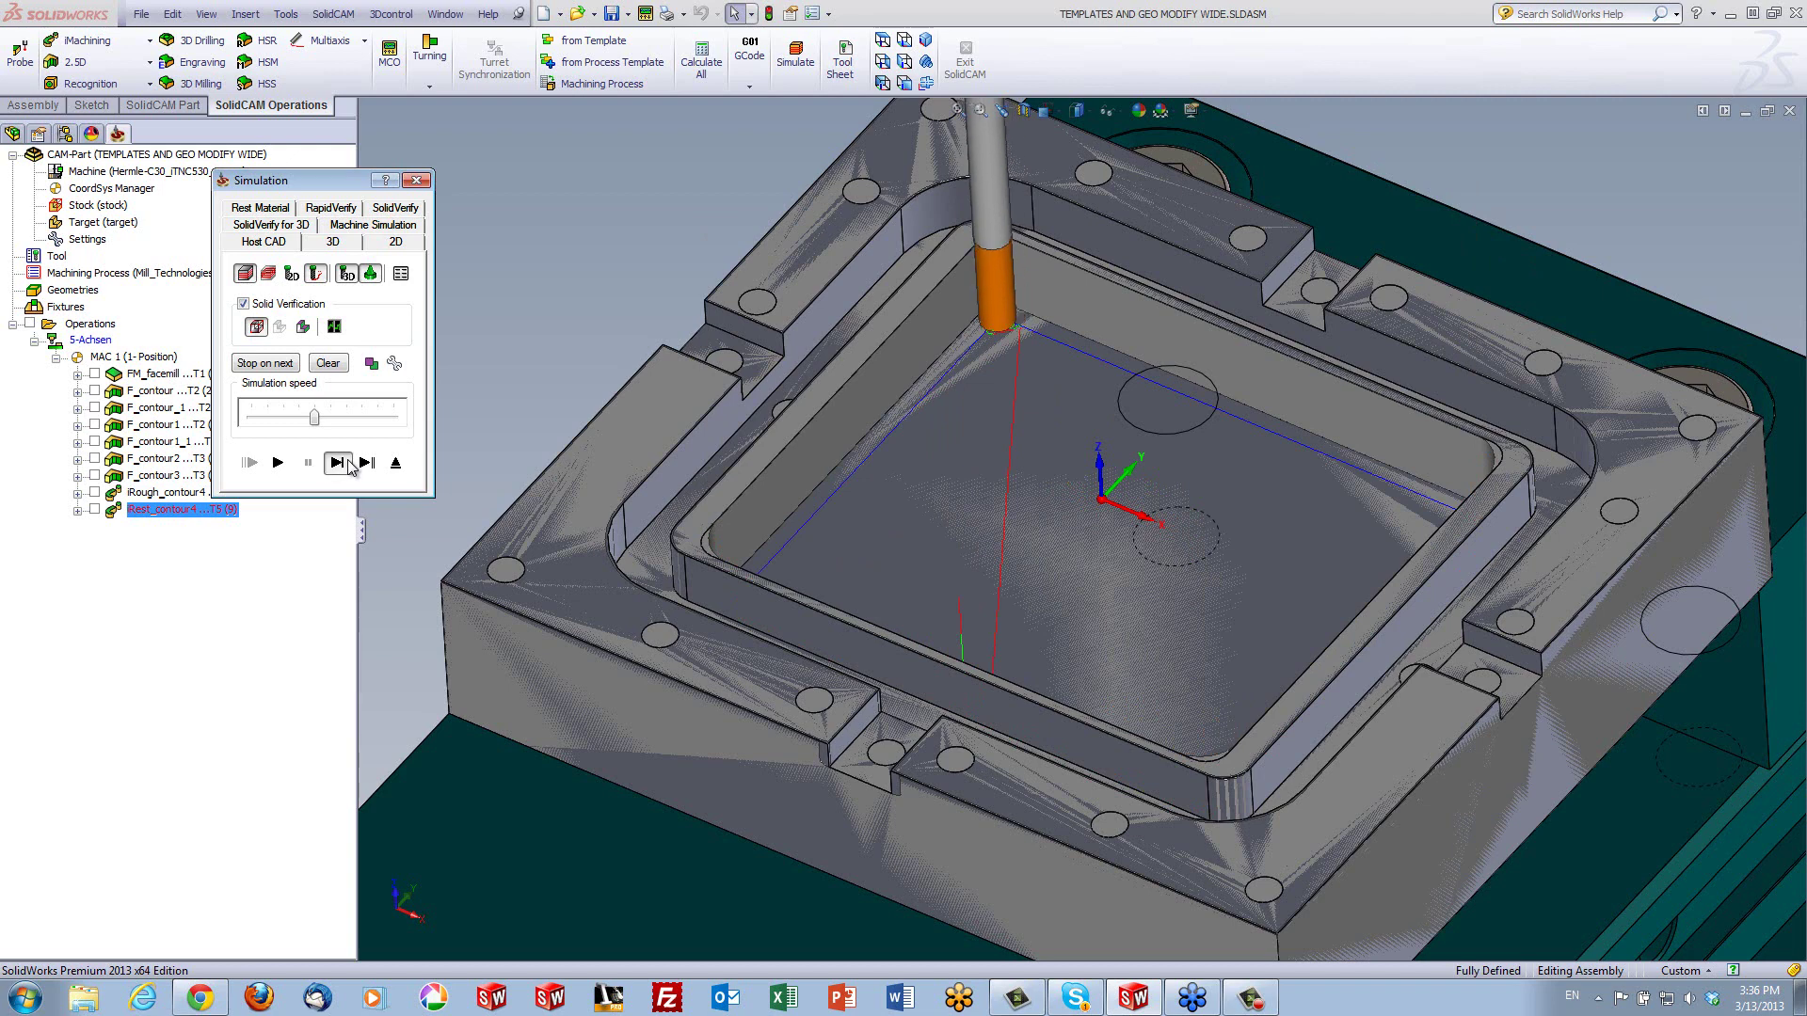
{"action": "left_click", "coordinate": [278, 463]}
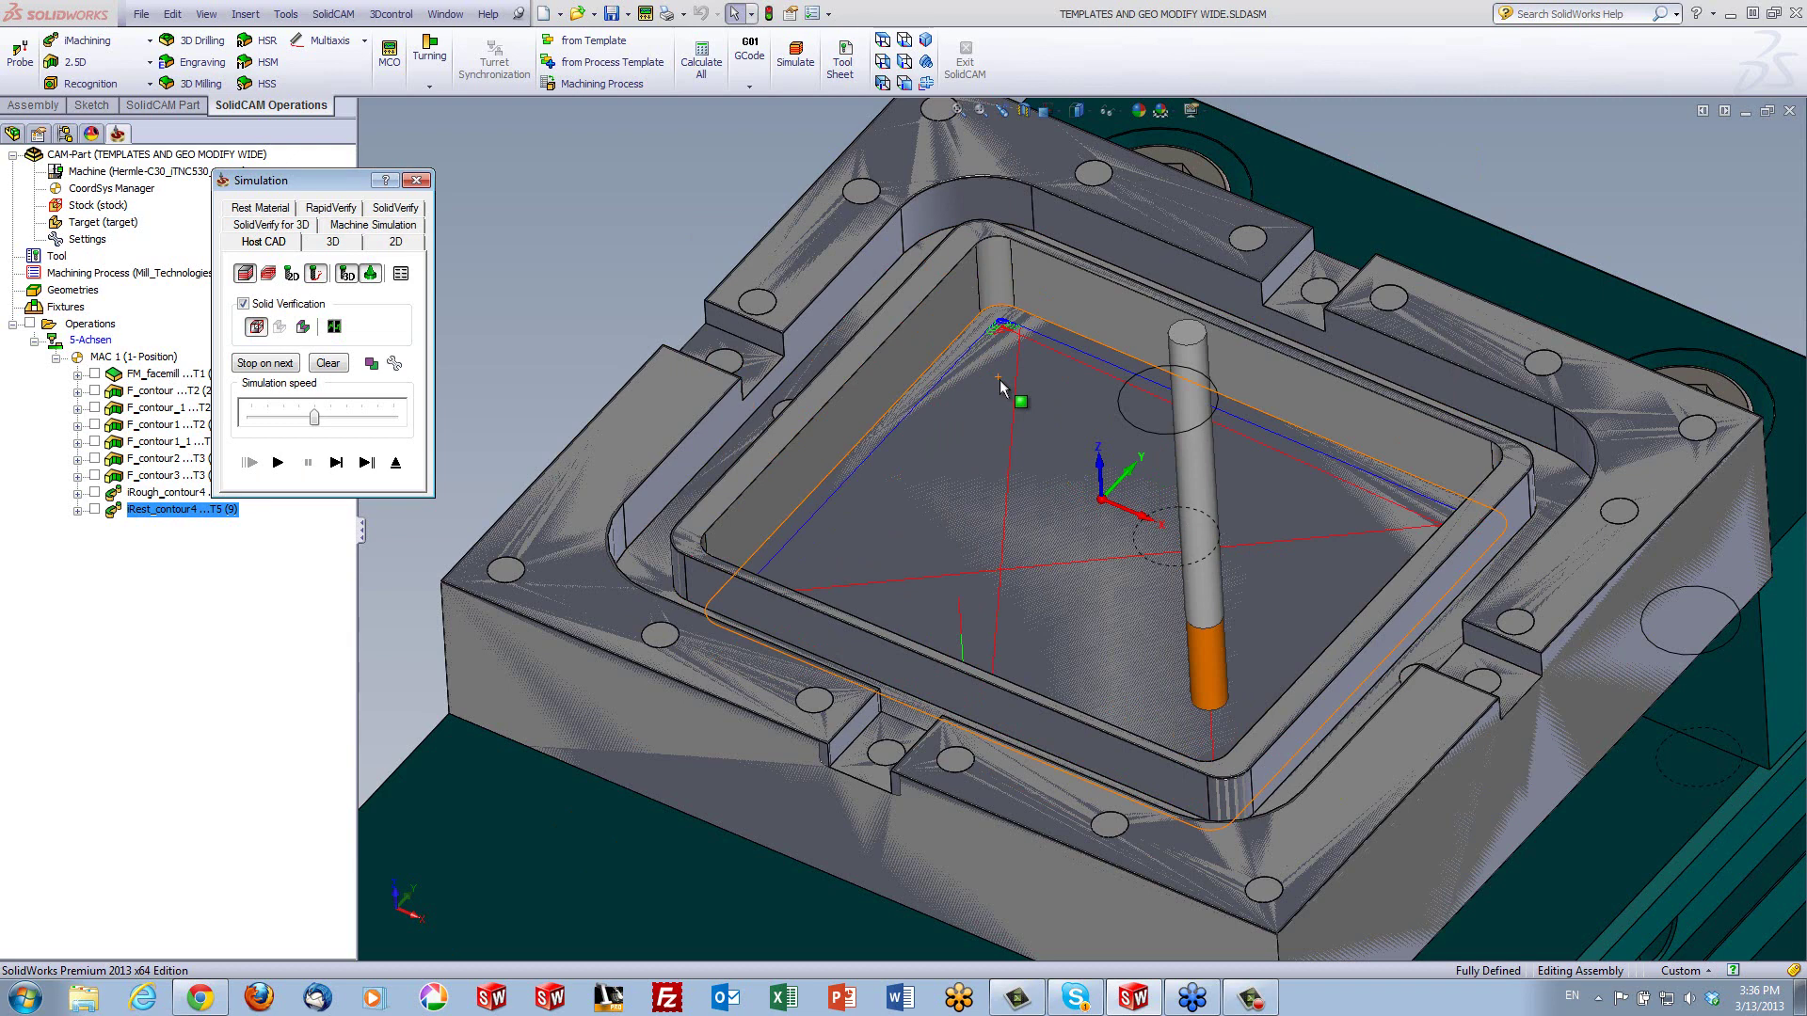
{"action": "left_click", "coordinate": [396, 464]}
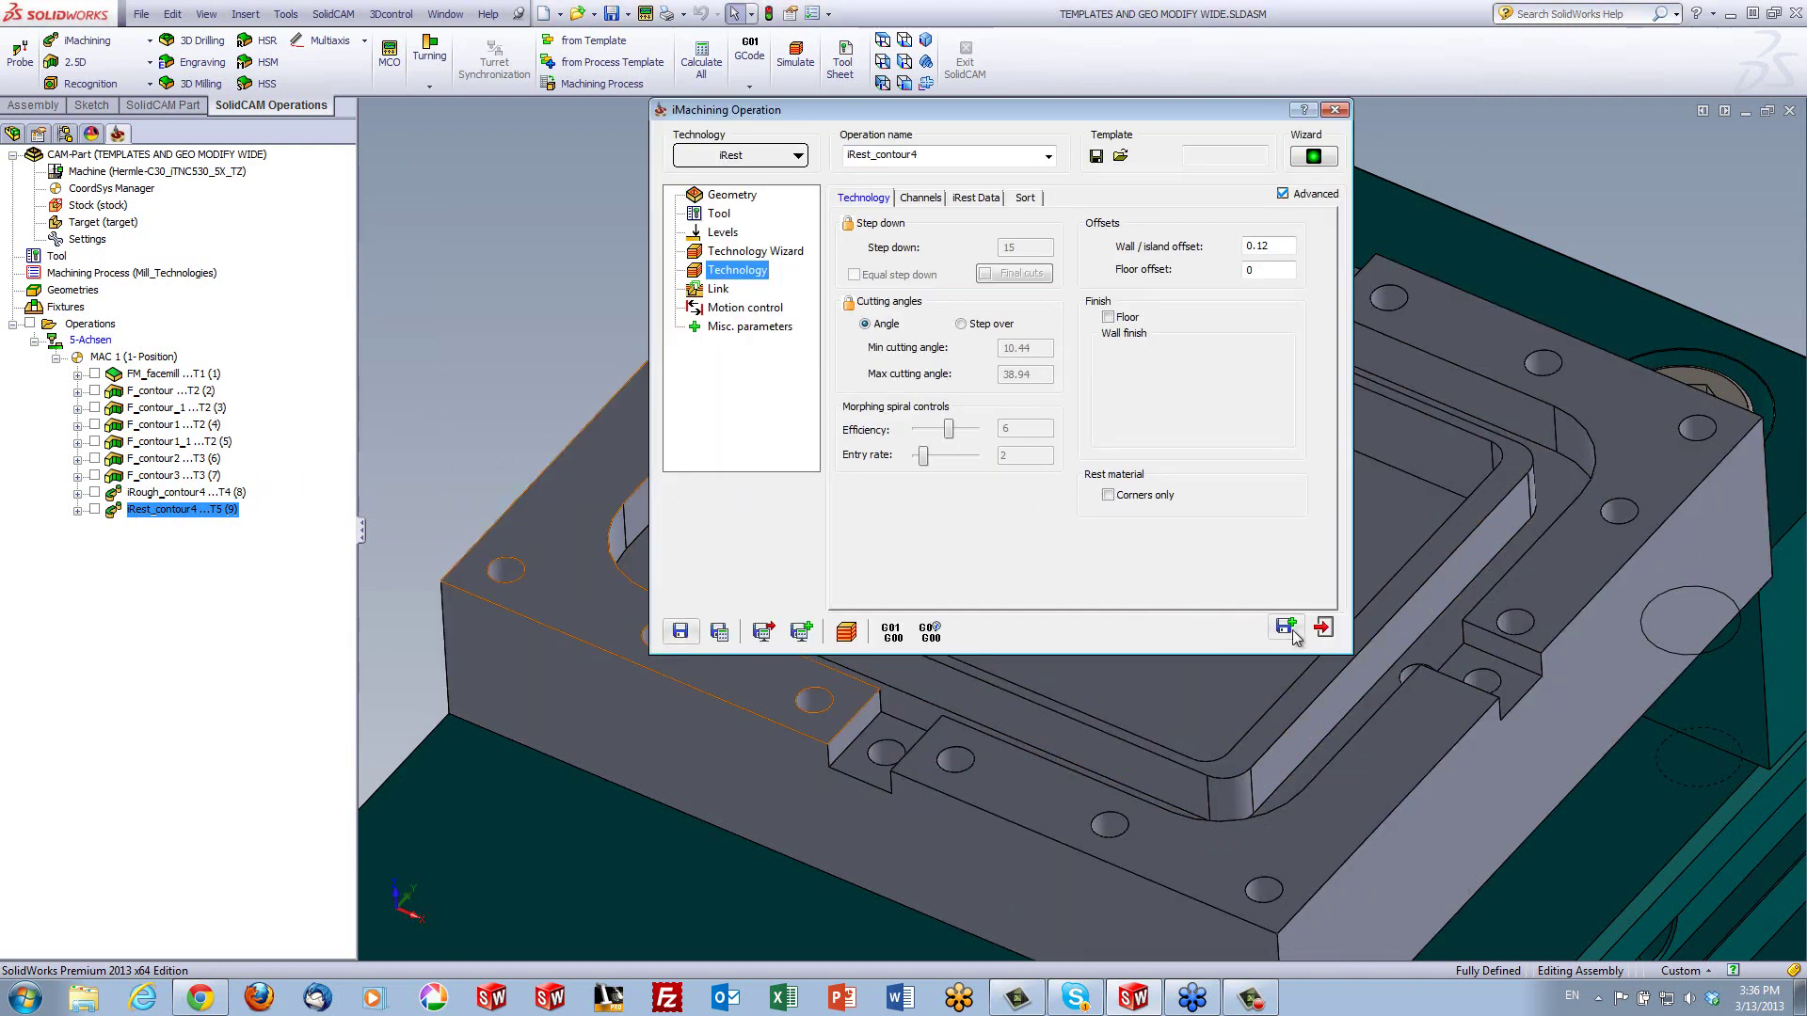
Save and copy the iRest_contour4 operation and change the copy's technology to iFinish
{"action": "left_click", "coordinate": [1286, 627]}
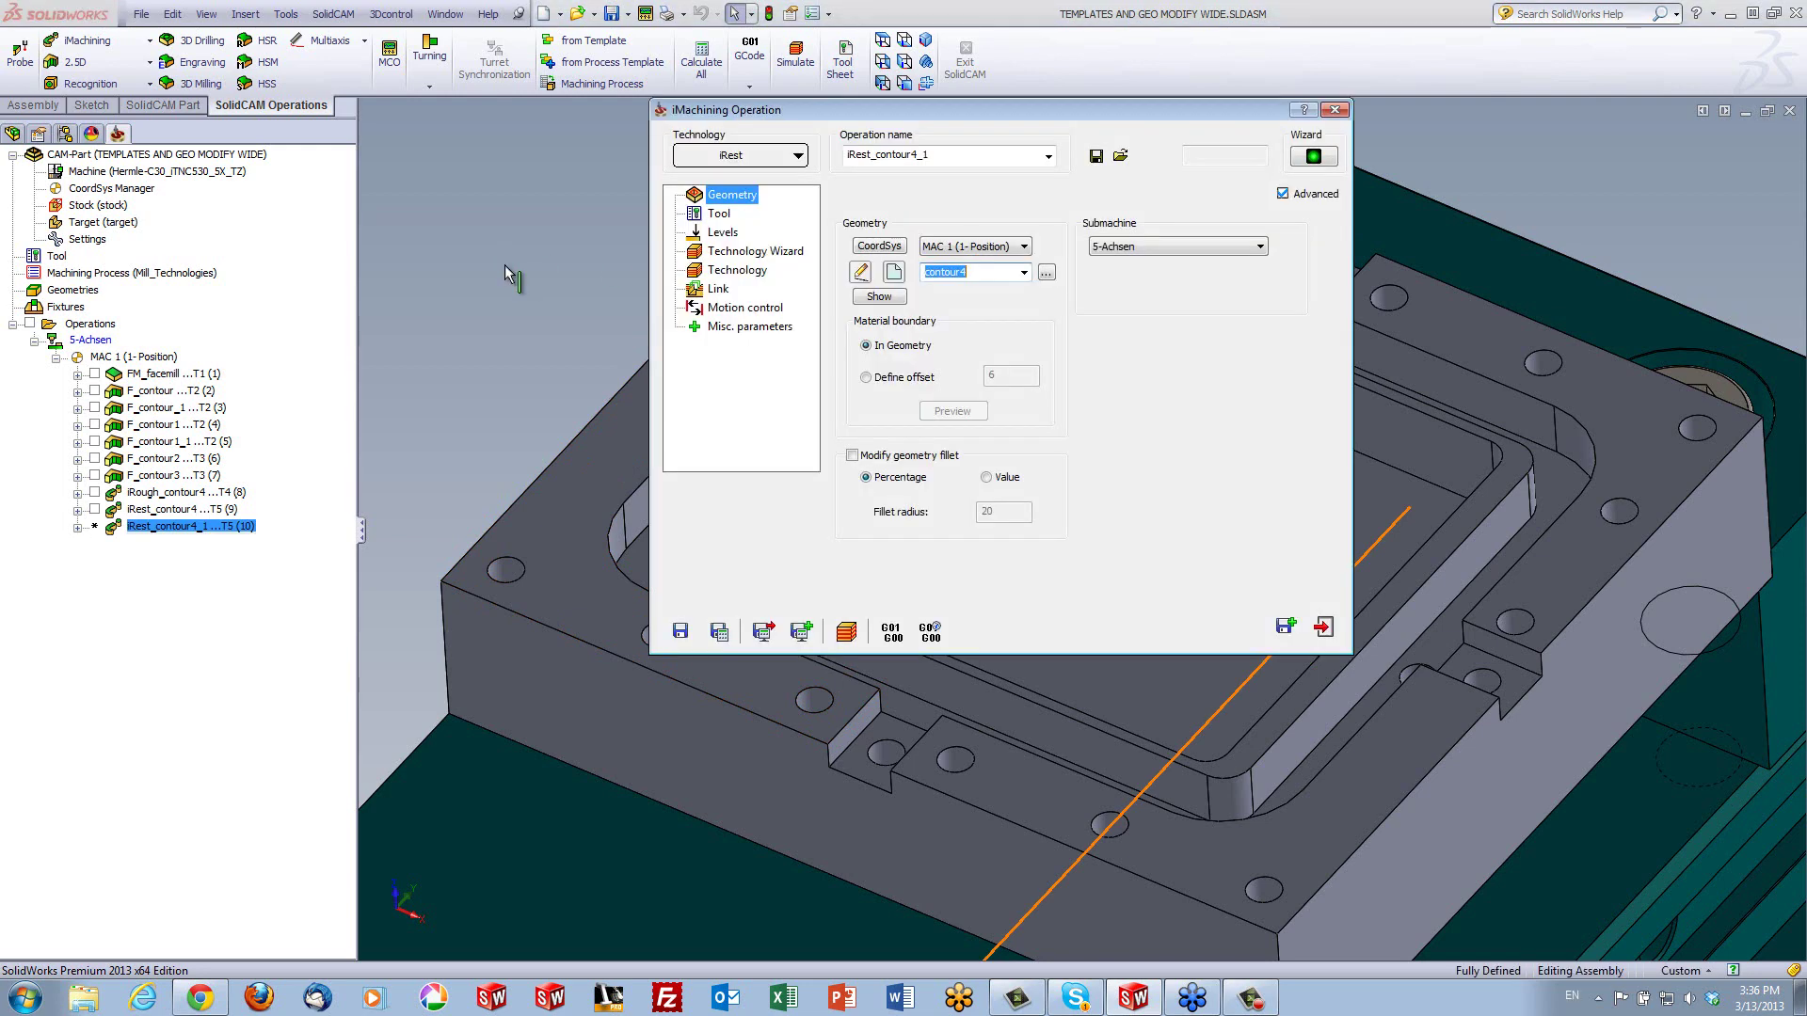
{"action": "left_click", "coordinate": [699, 158]}
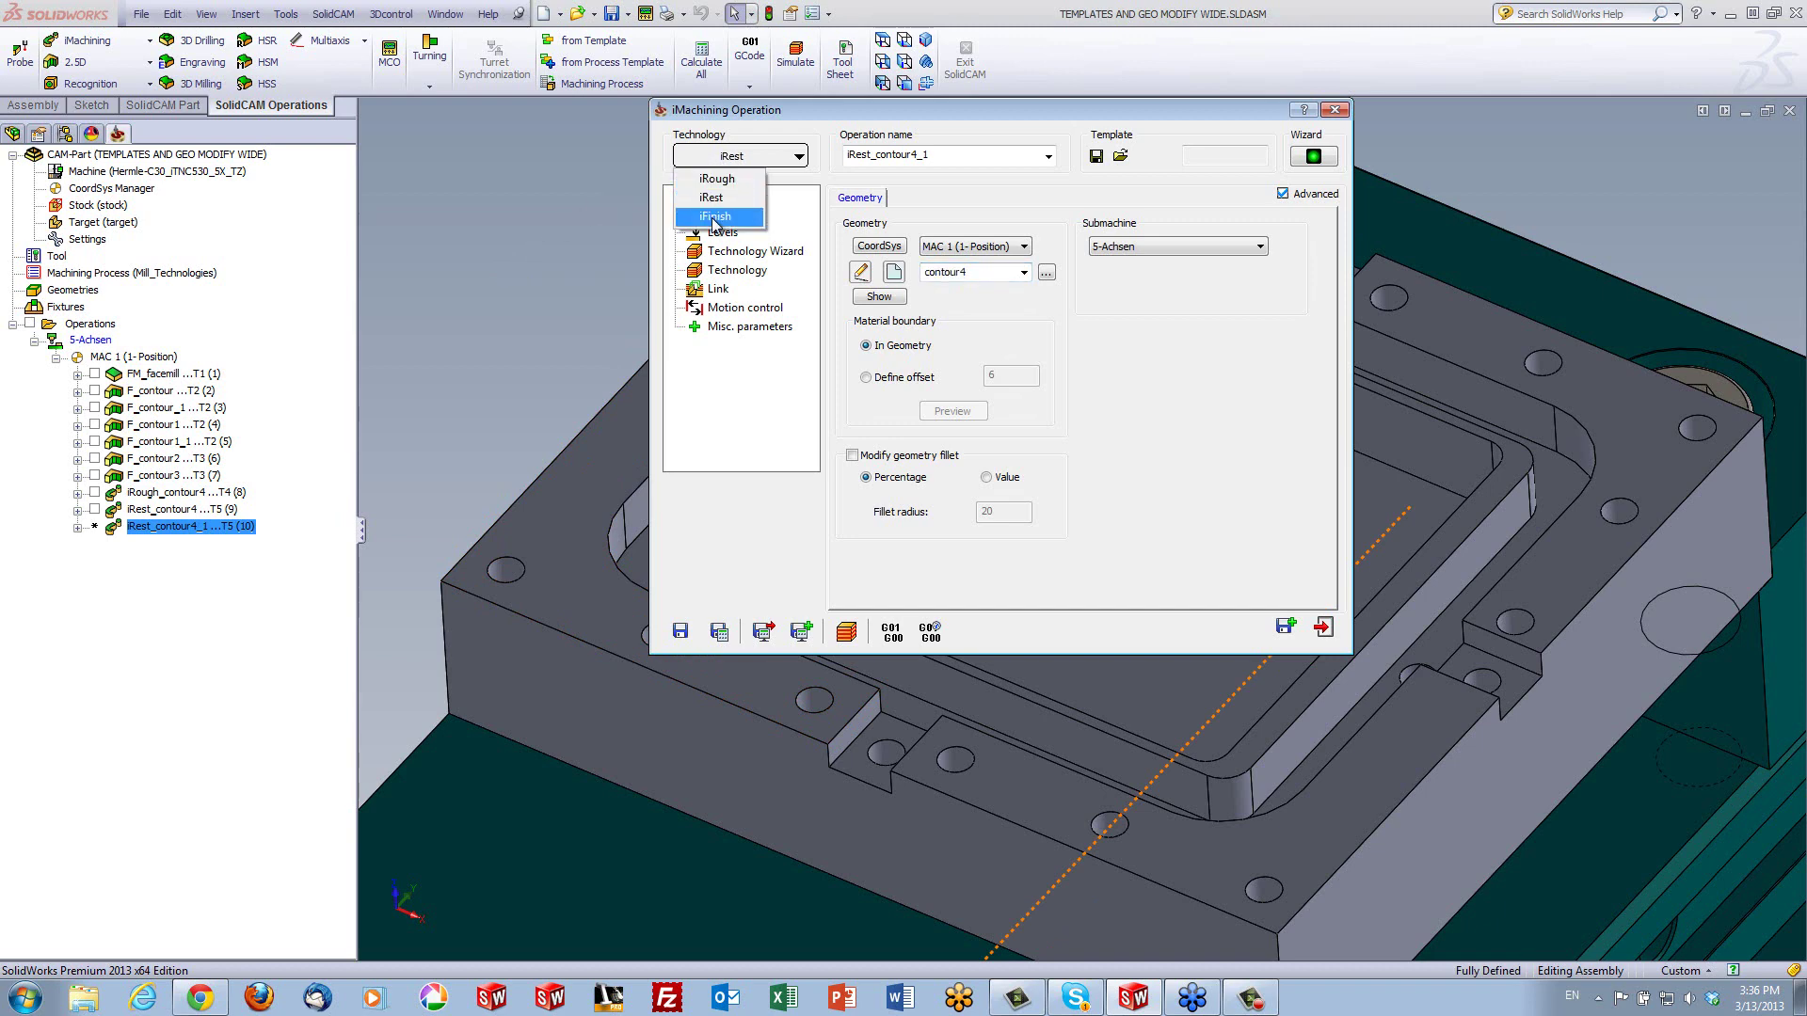
{"action": "left_click", "coordinate": [720, 224]}
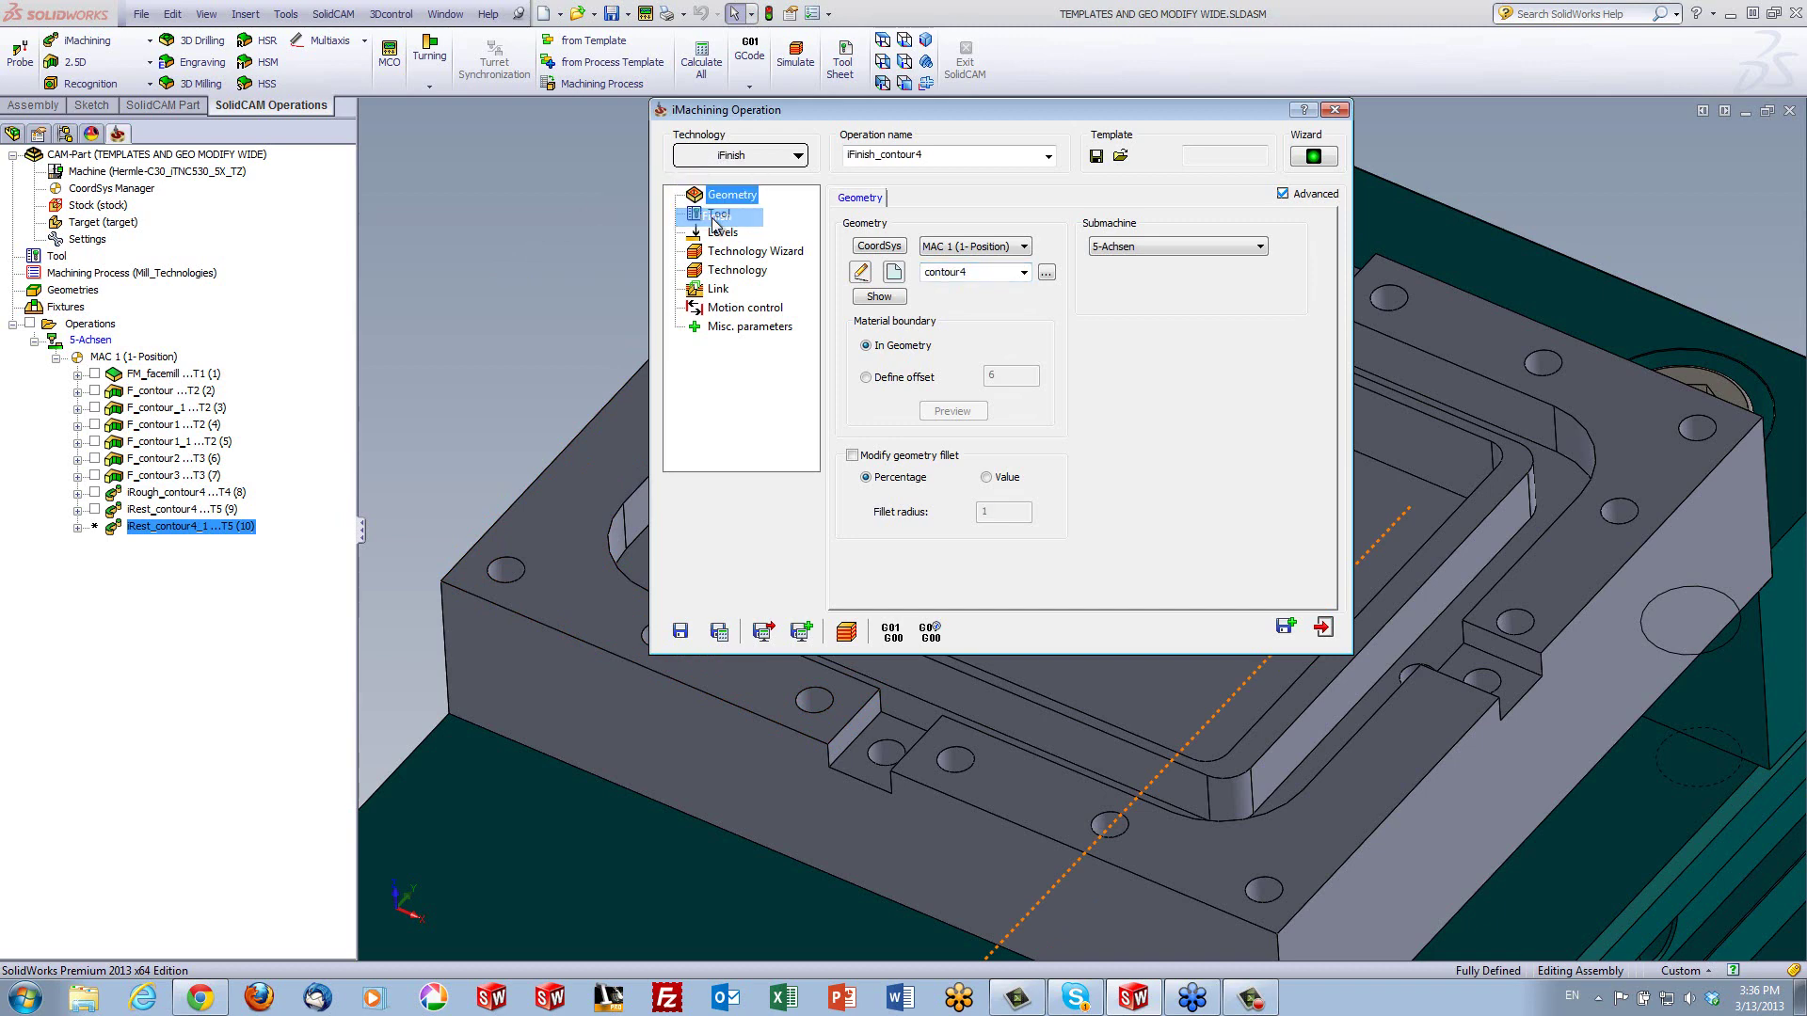
Save and calculate the iFinish operation, simulate it in Host CAD, and close the simulation and operation
{"action": "left_click", "coordinate": [719, 631]}
{"action": "left_click", "coordinate": [847, 633]}
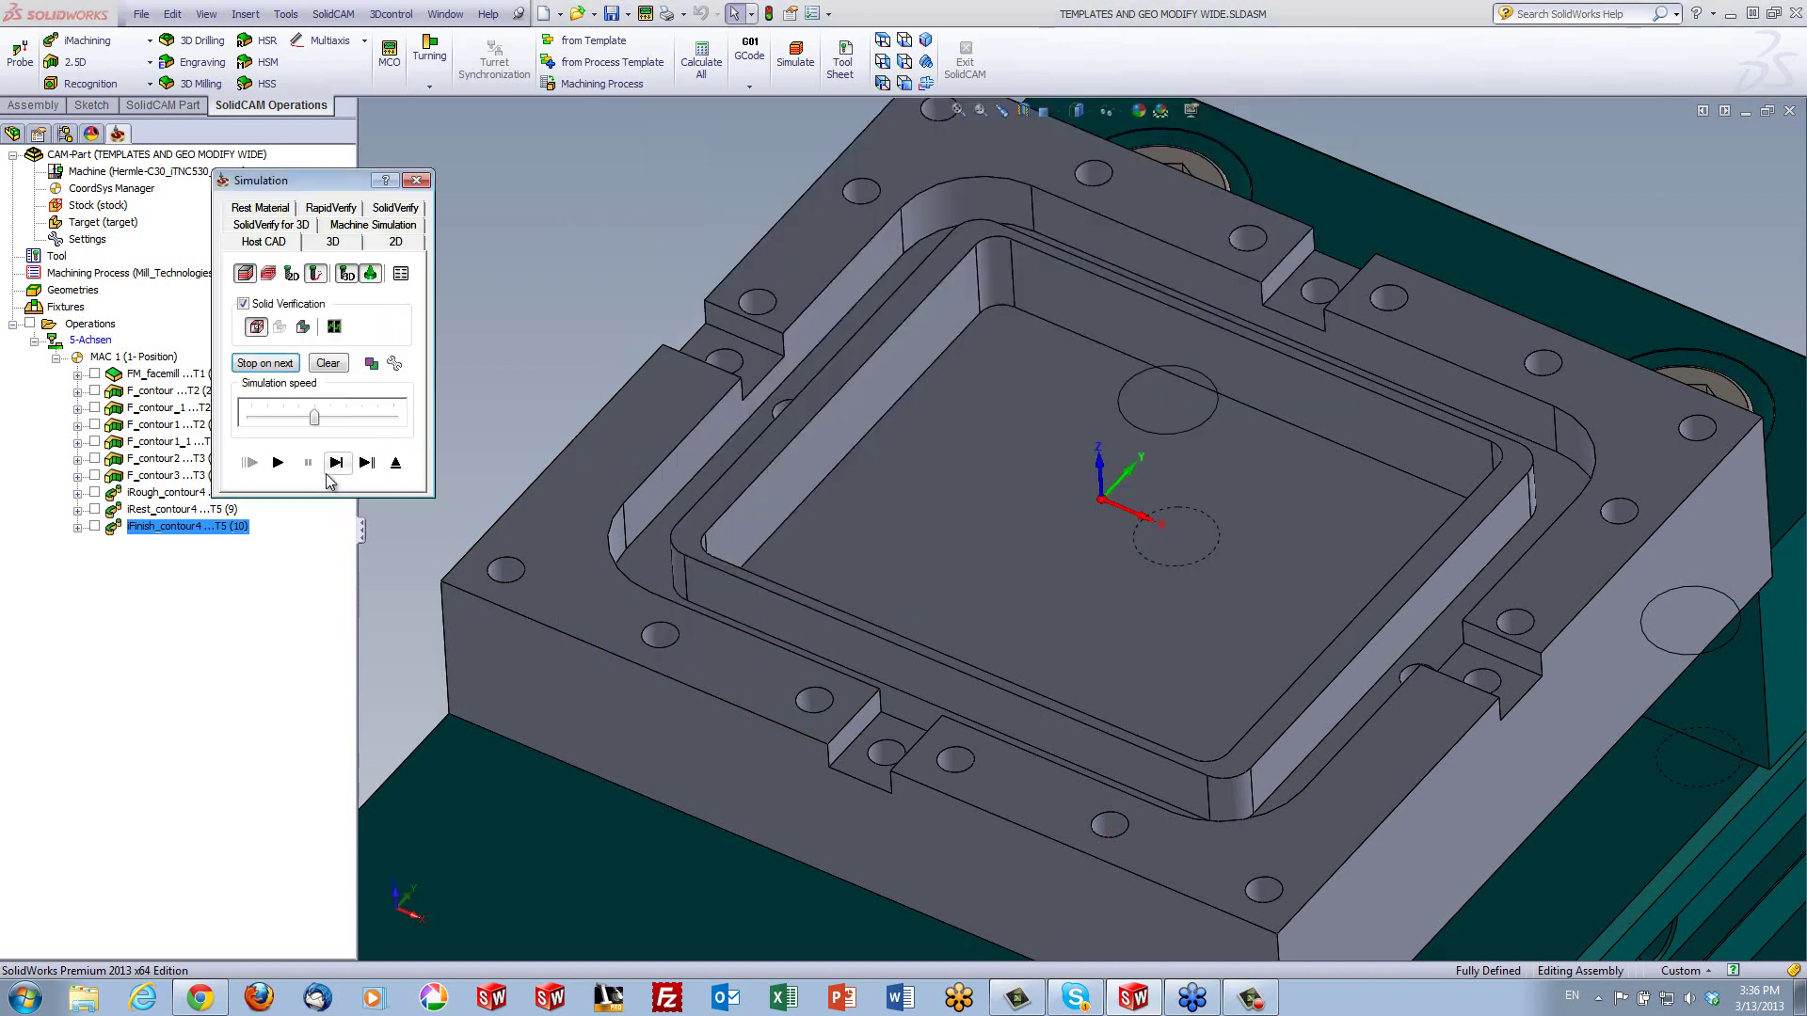
{"action": "left_click", "coordinate": [336, 462]}
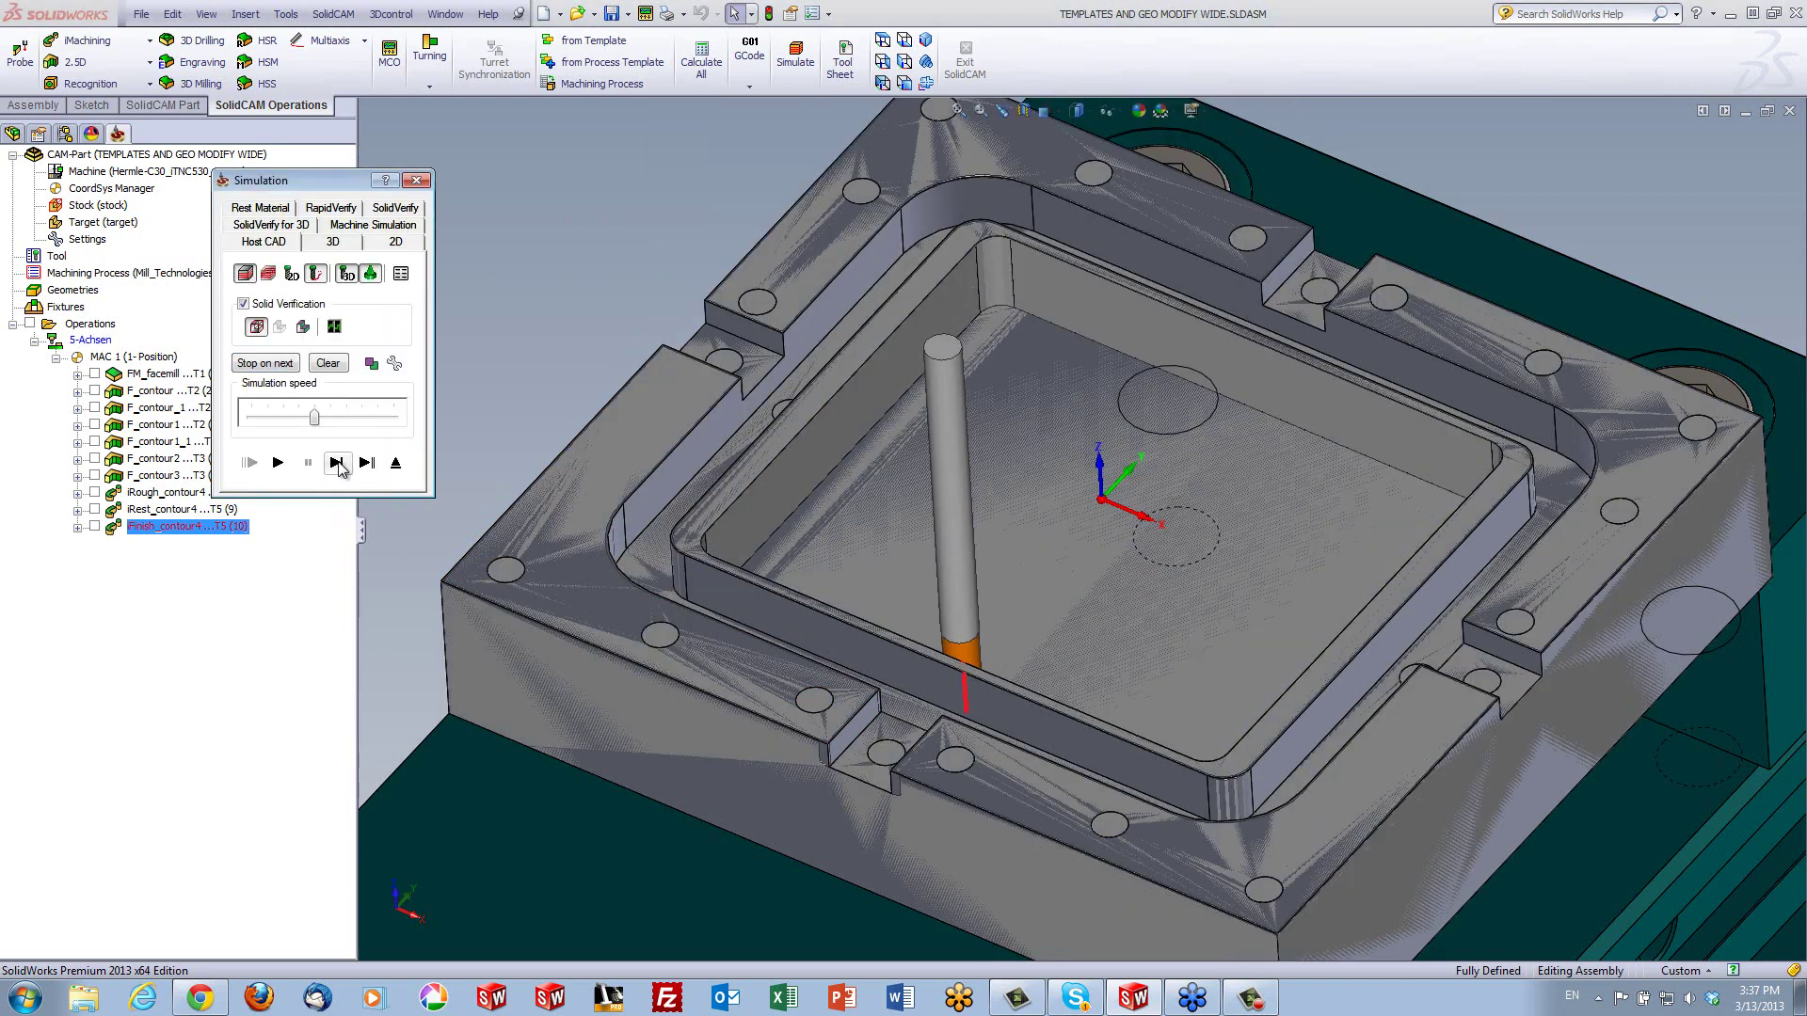
{"action": "left_click", "coordinate": [285, 463]}
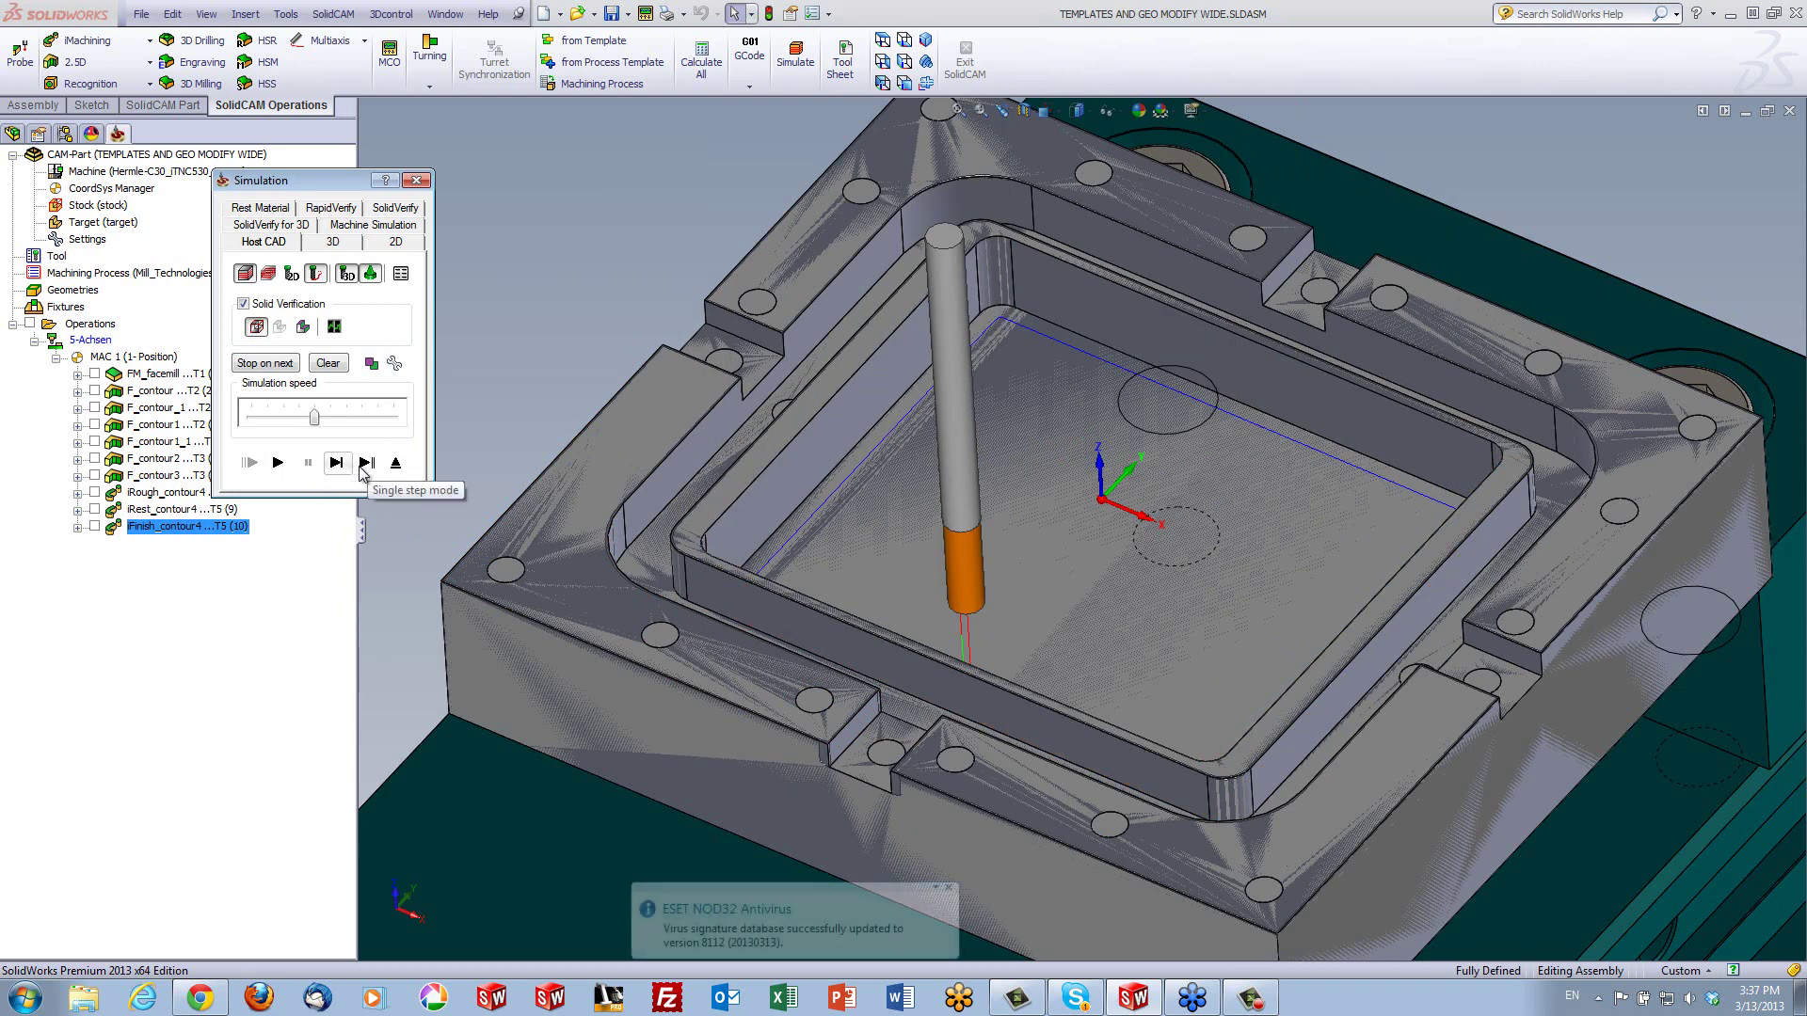
{"action": "left_click", "coordinate": [396, 458]}
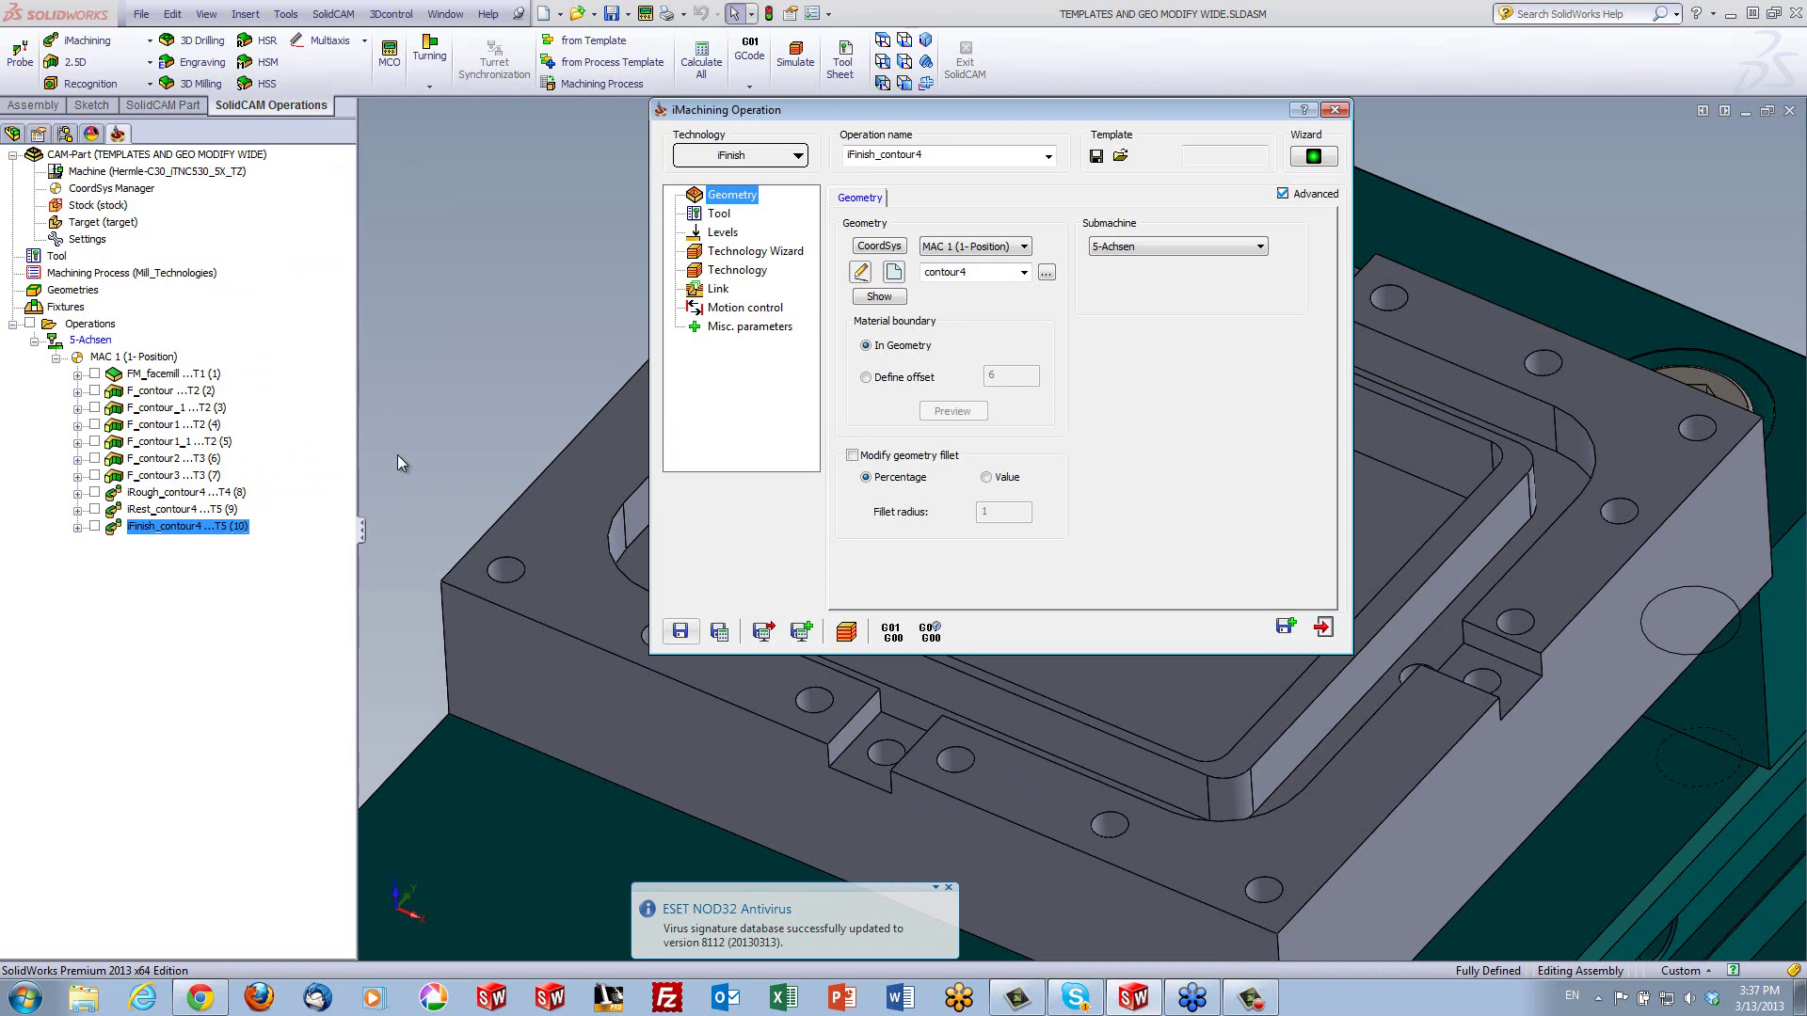
{"action": "left_click", "coordinate": [1331, 636]}
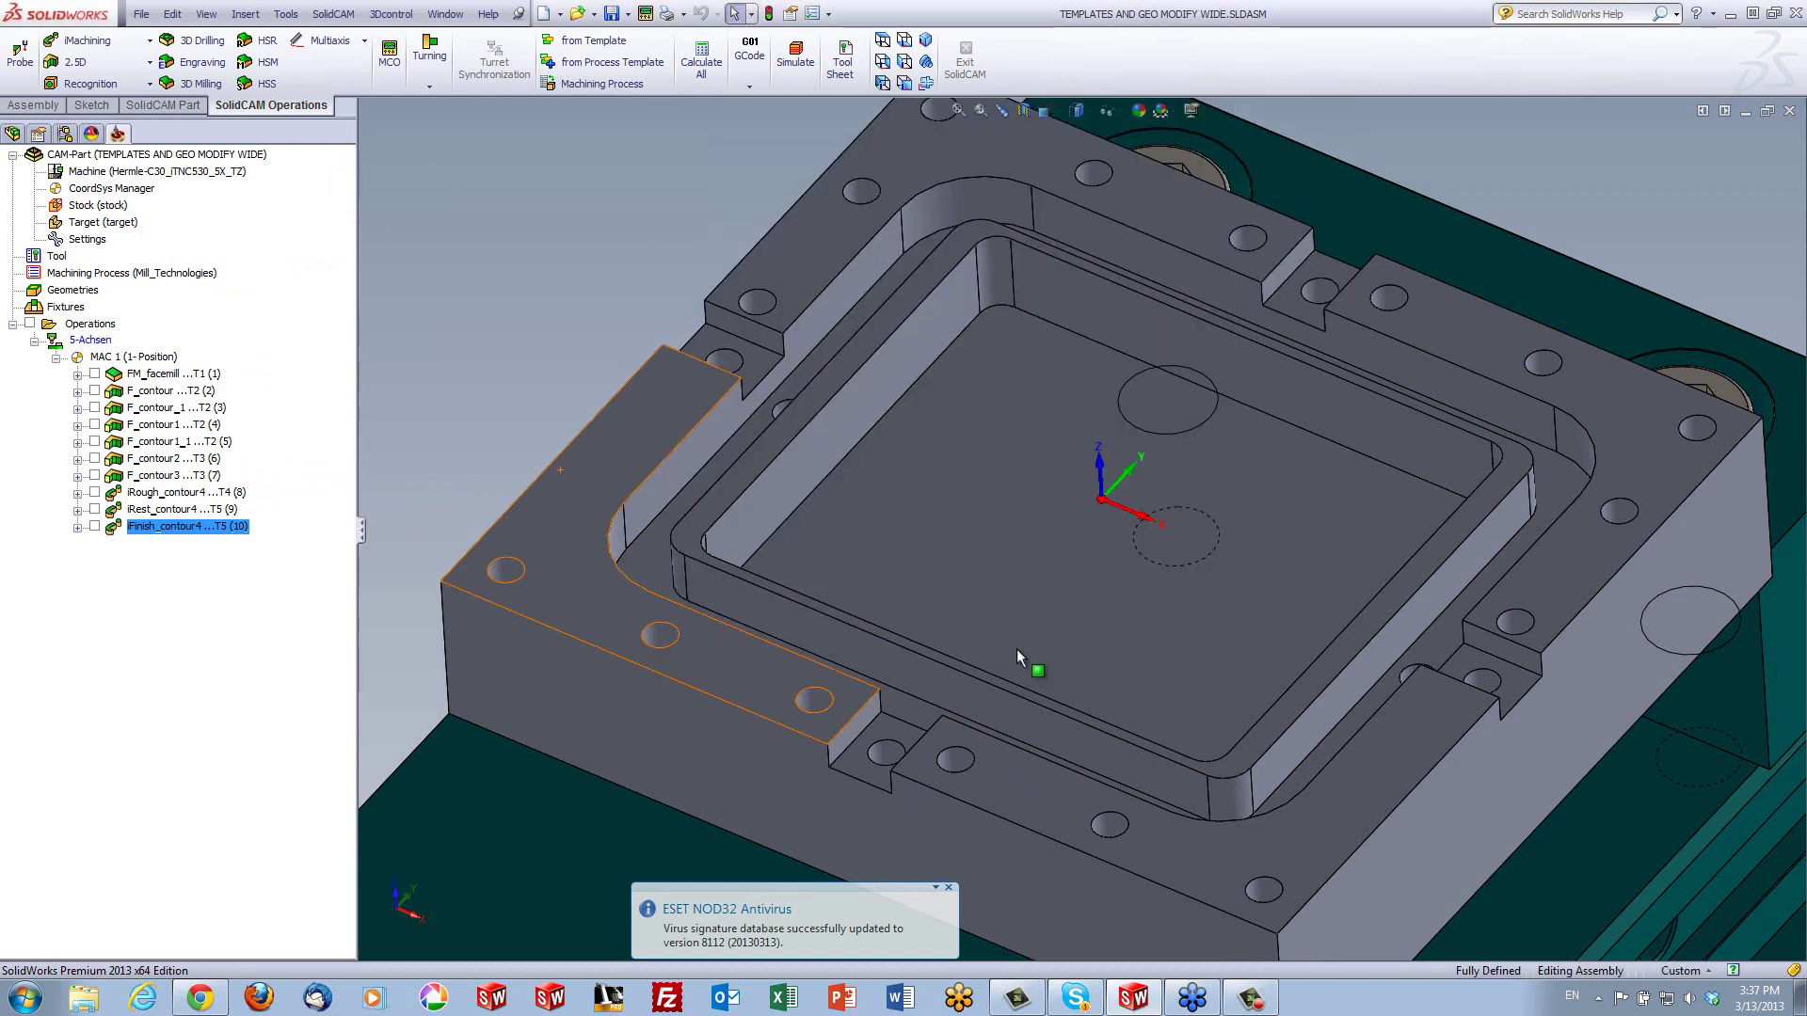
Suppress the iRest_contour4 and iFinish_contour4 operations together
{"action": "left_click", "coordinate": [169, 511]}
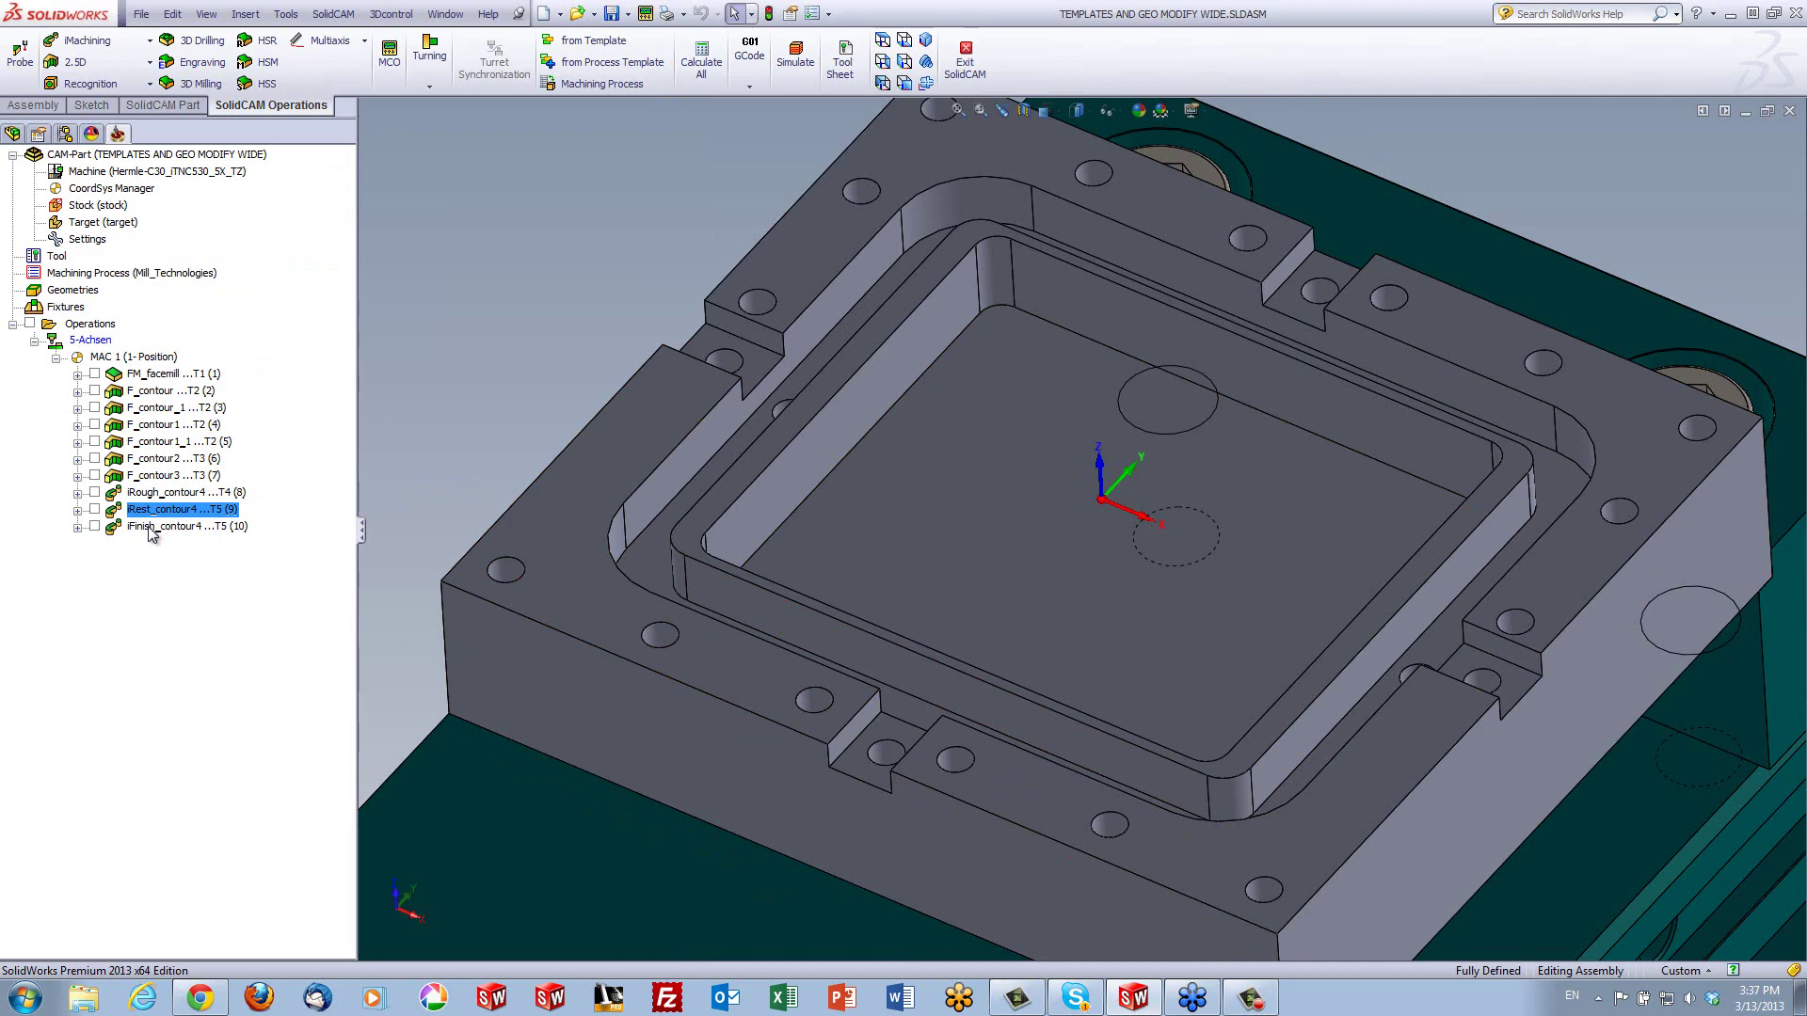
{"action": "left_click", "coordinate": [152, 527], "text": "shift"}
{"action": "right_click", "coordinate": [152, 533]}
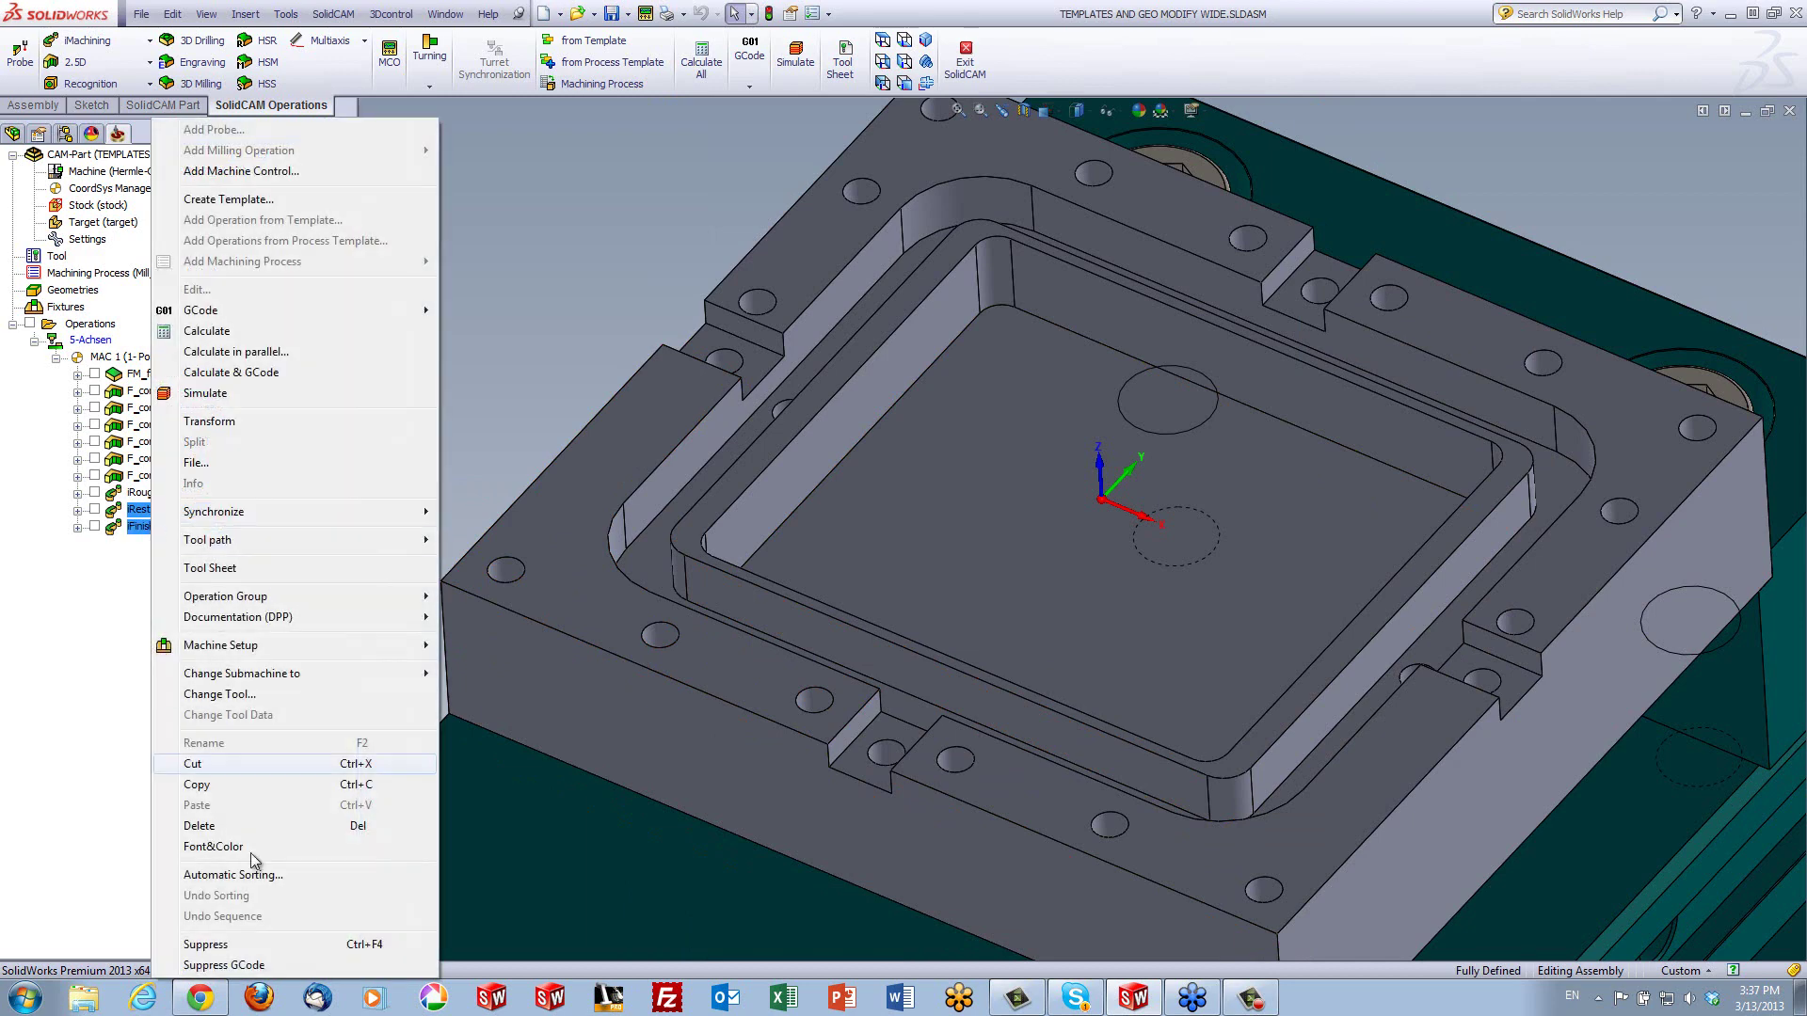
{"action": "left_click", "coordinate": [216, 945]}
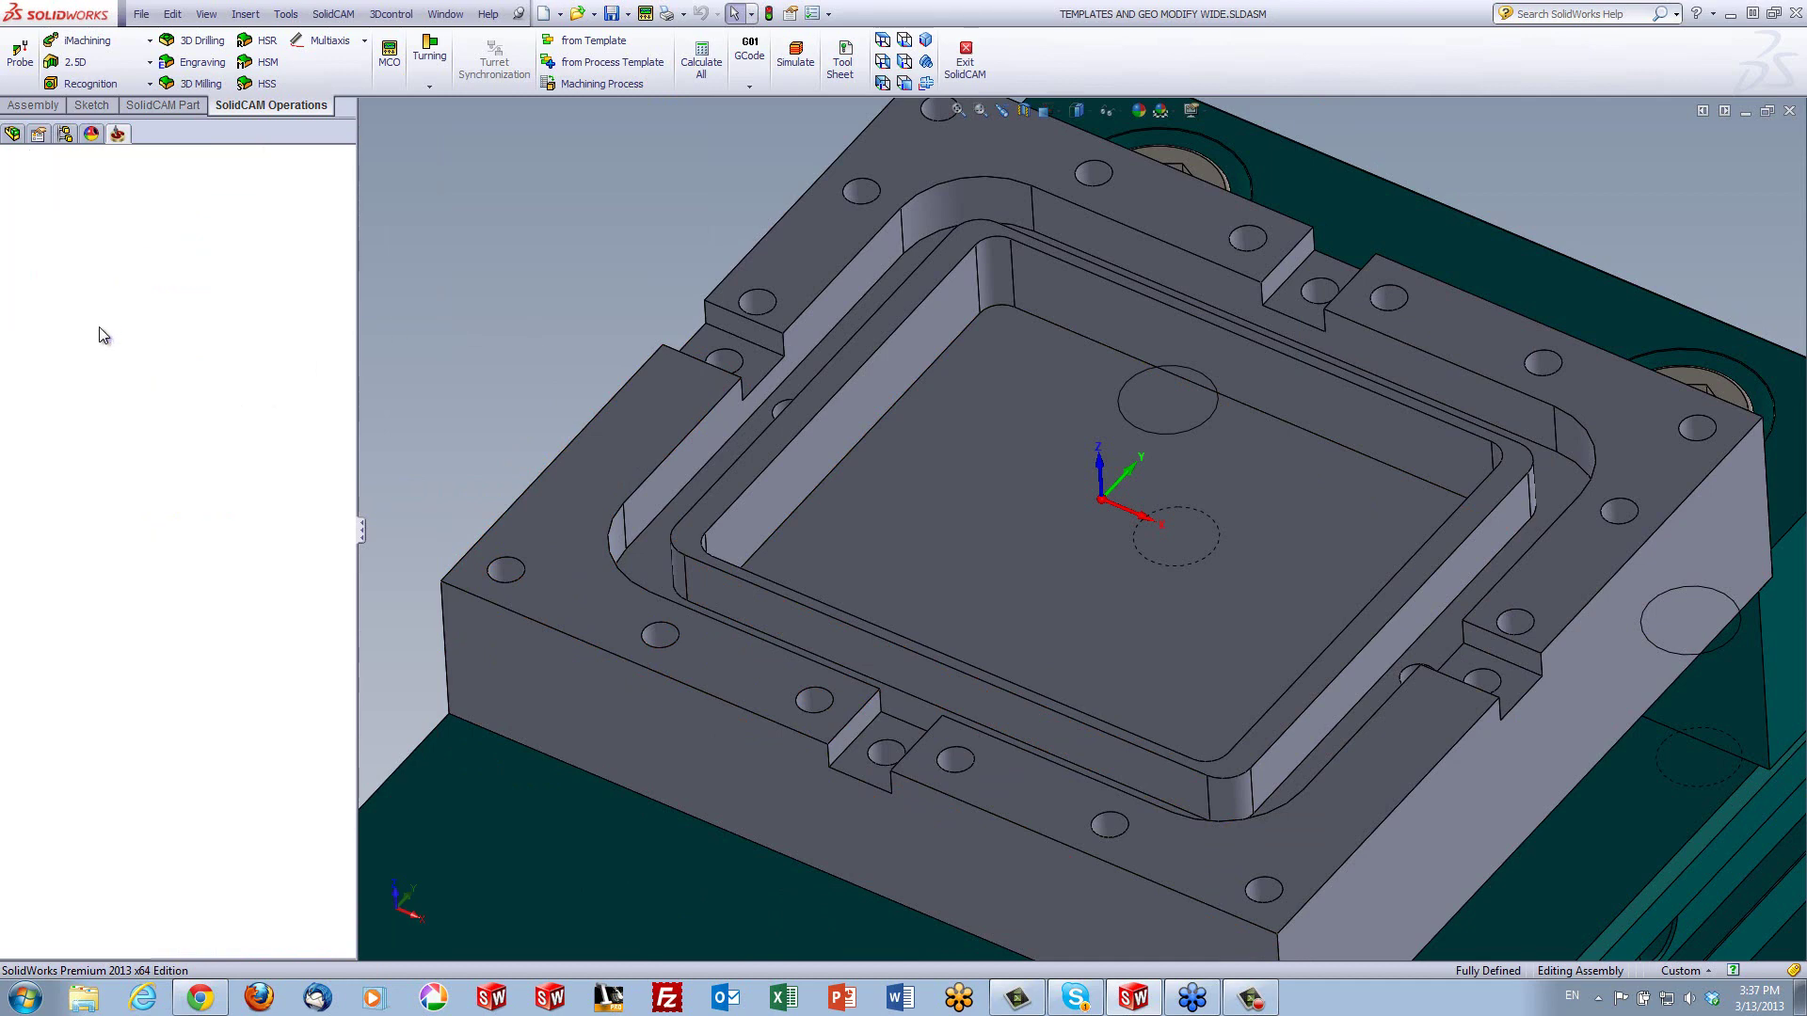
{"action": "left_click", "coordinate": [76, 61]}
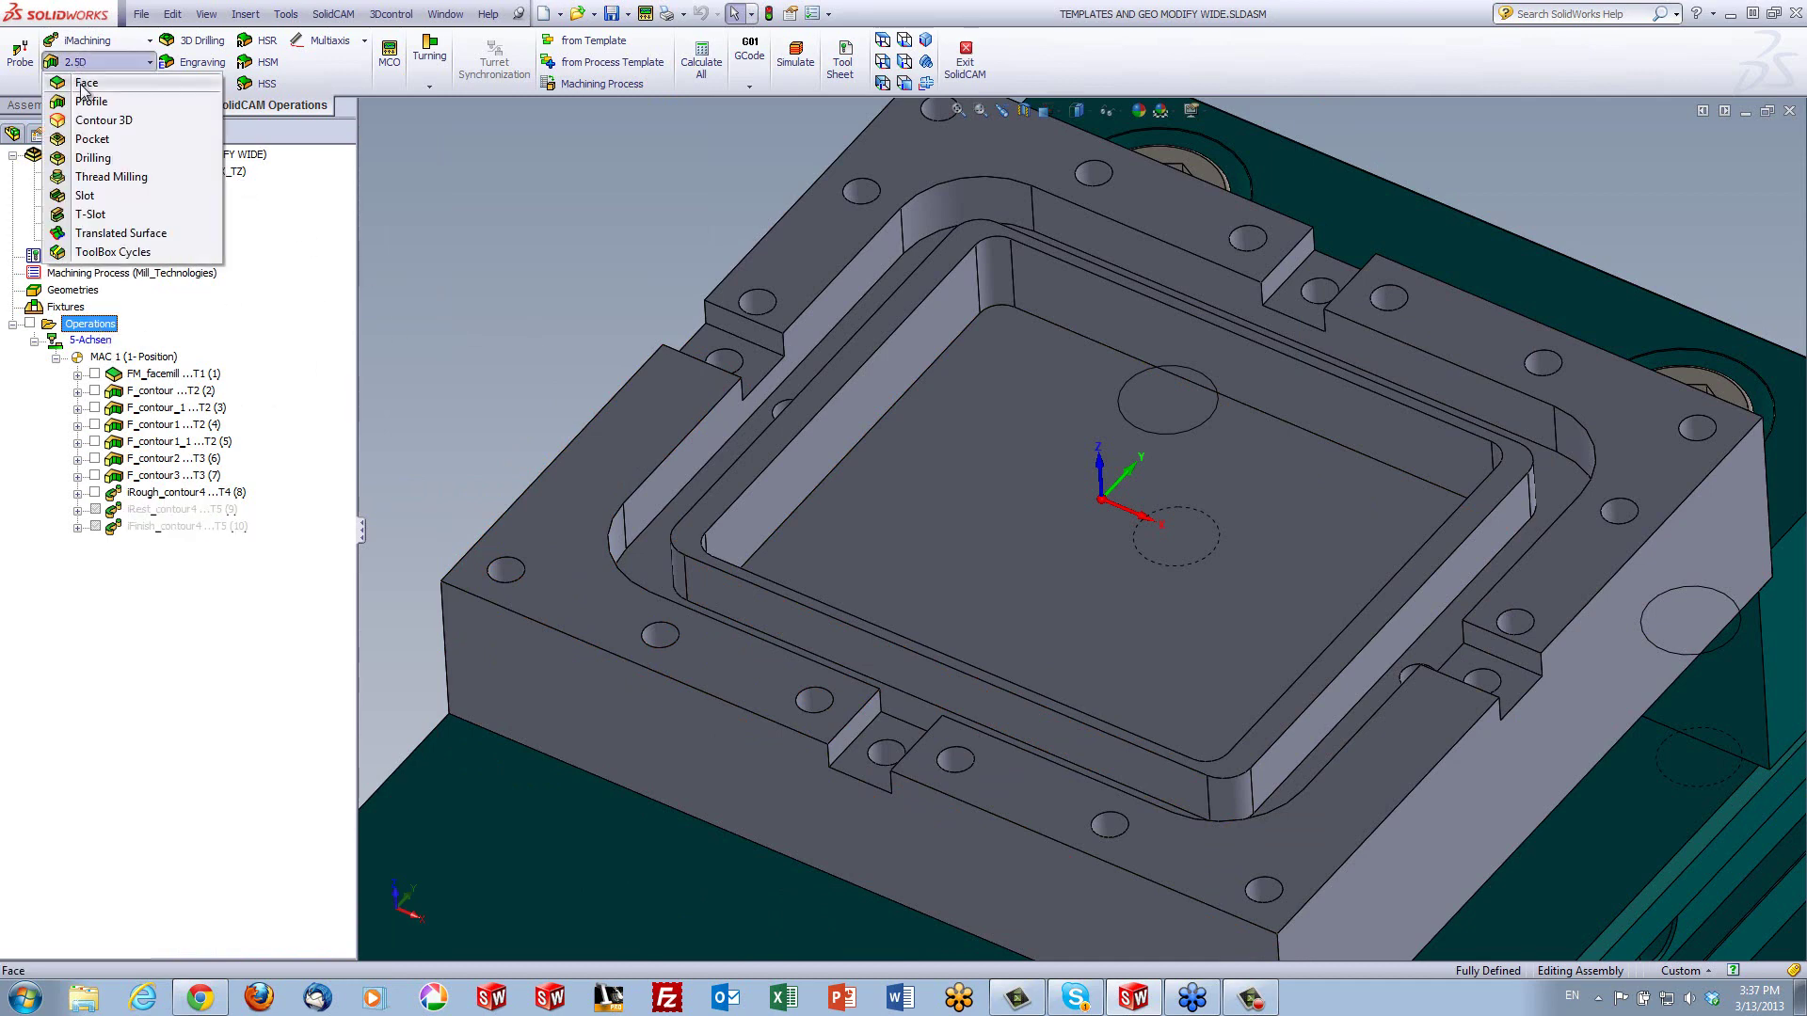
{"action": "left_click", "coordinate": [98, 139]}
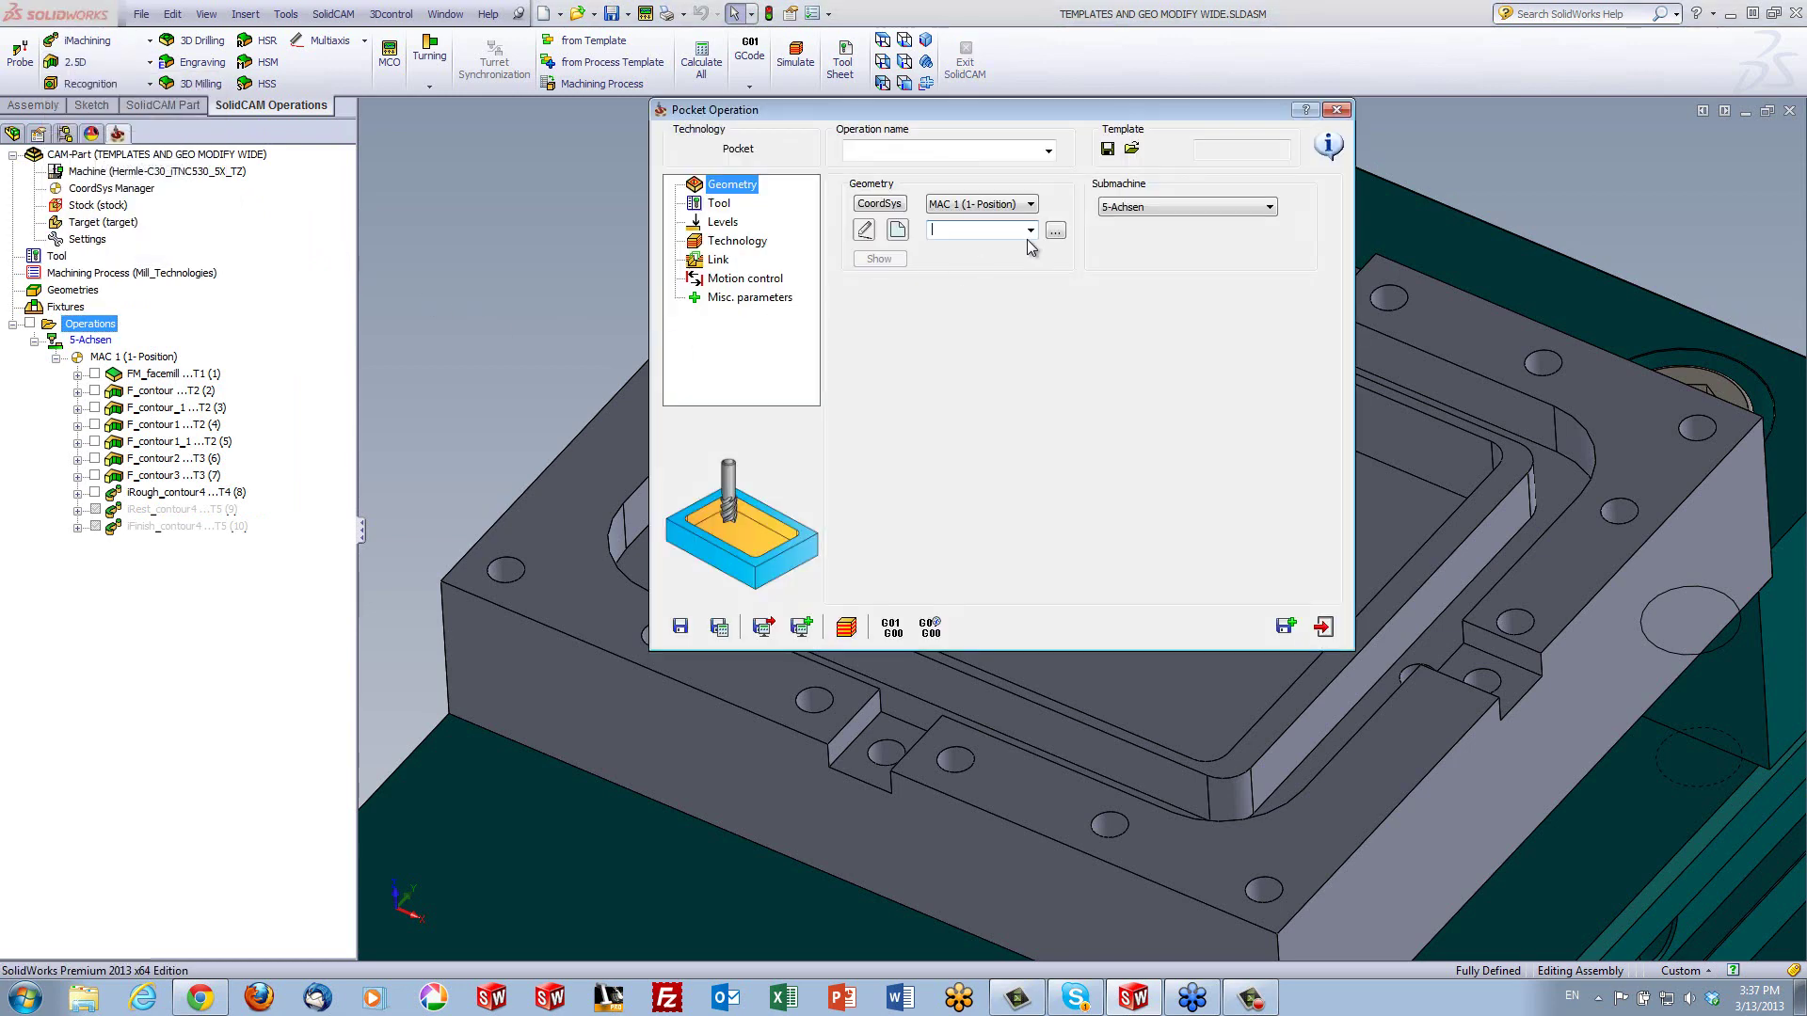
{"action": "left_click", "coordinate": [1029, 236]}
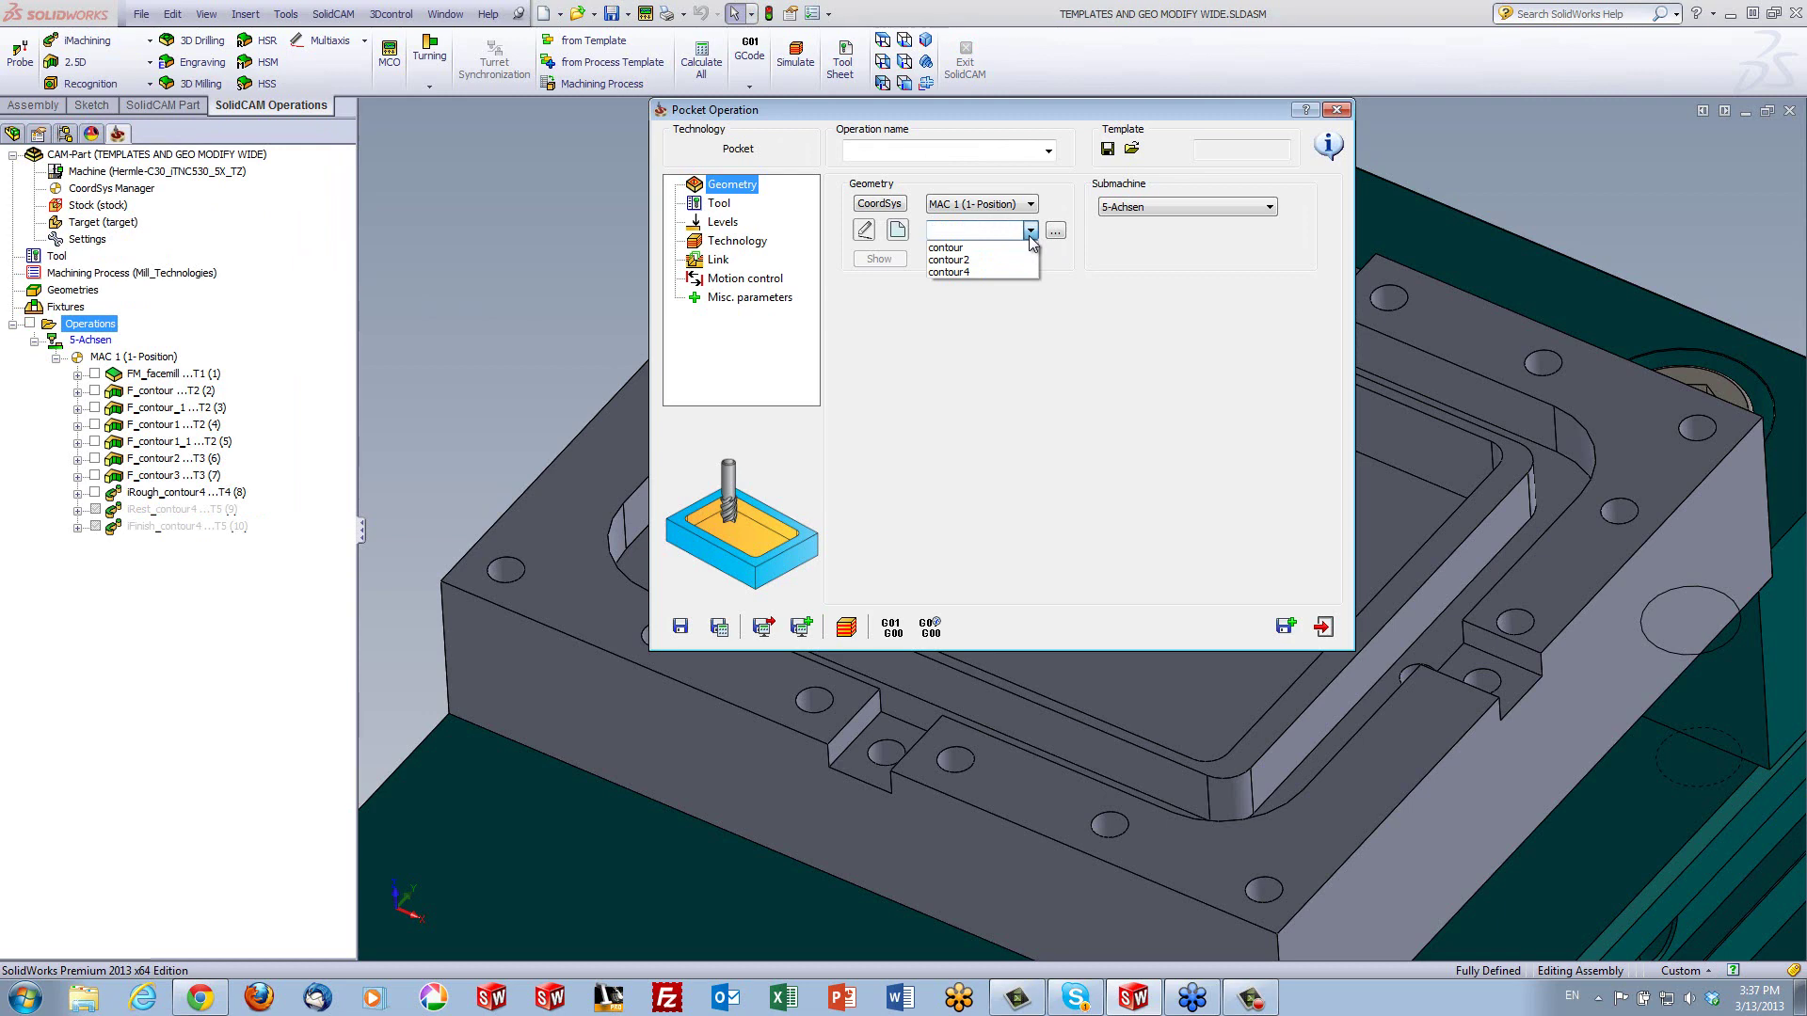
{"action": "left_click", "coordinate": [1000, 273]}
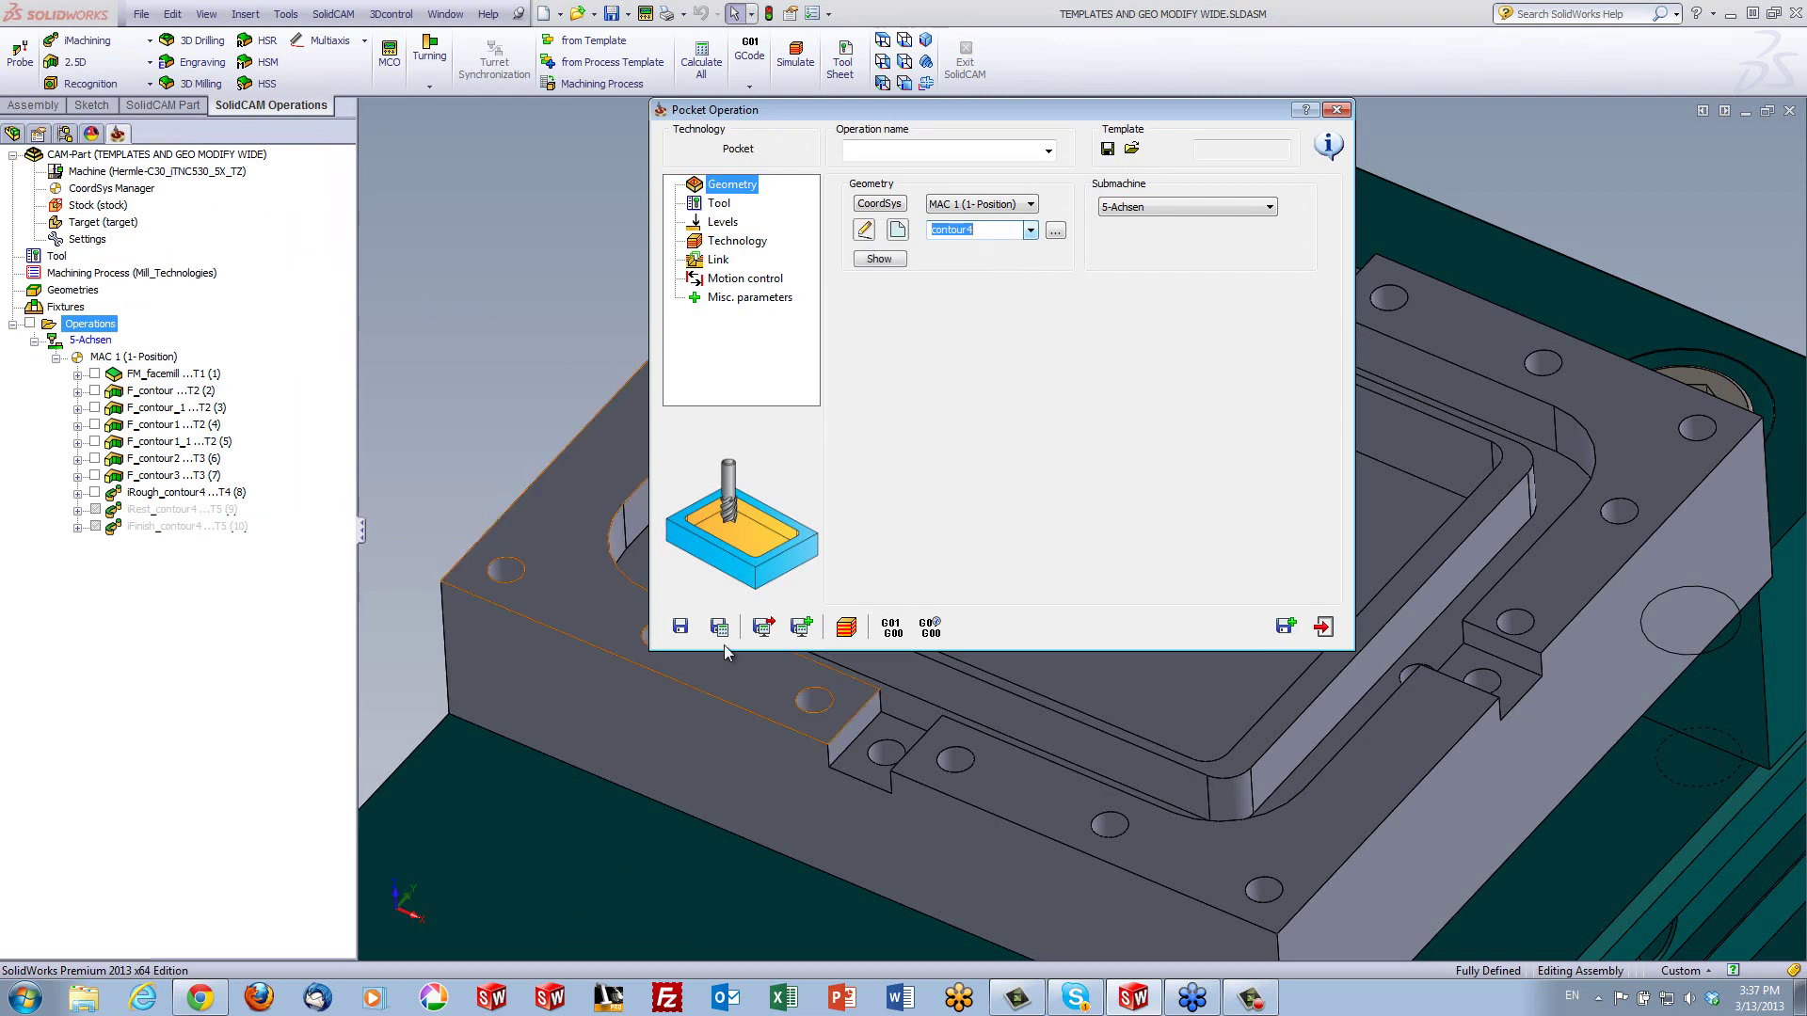
{"action": "left_click", "coordinate": [697, 628]}
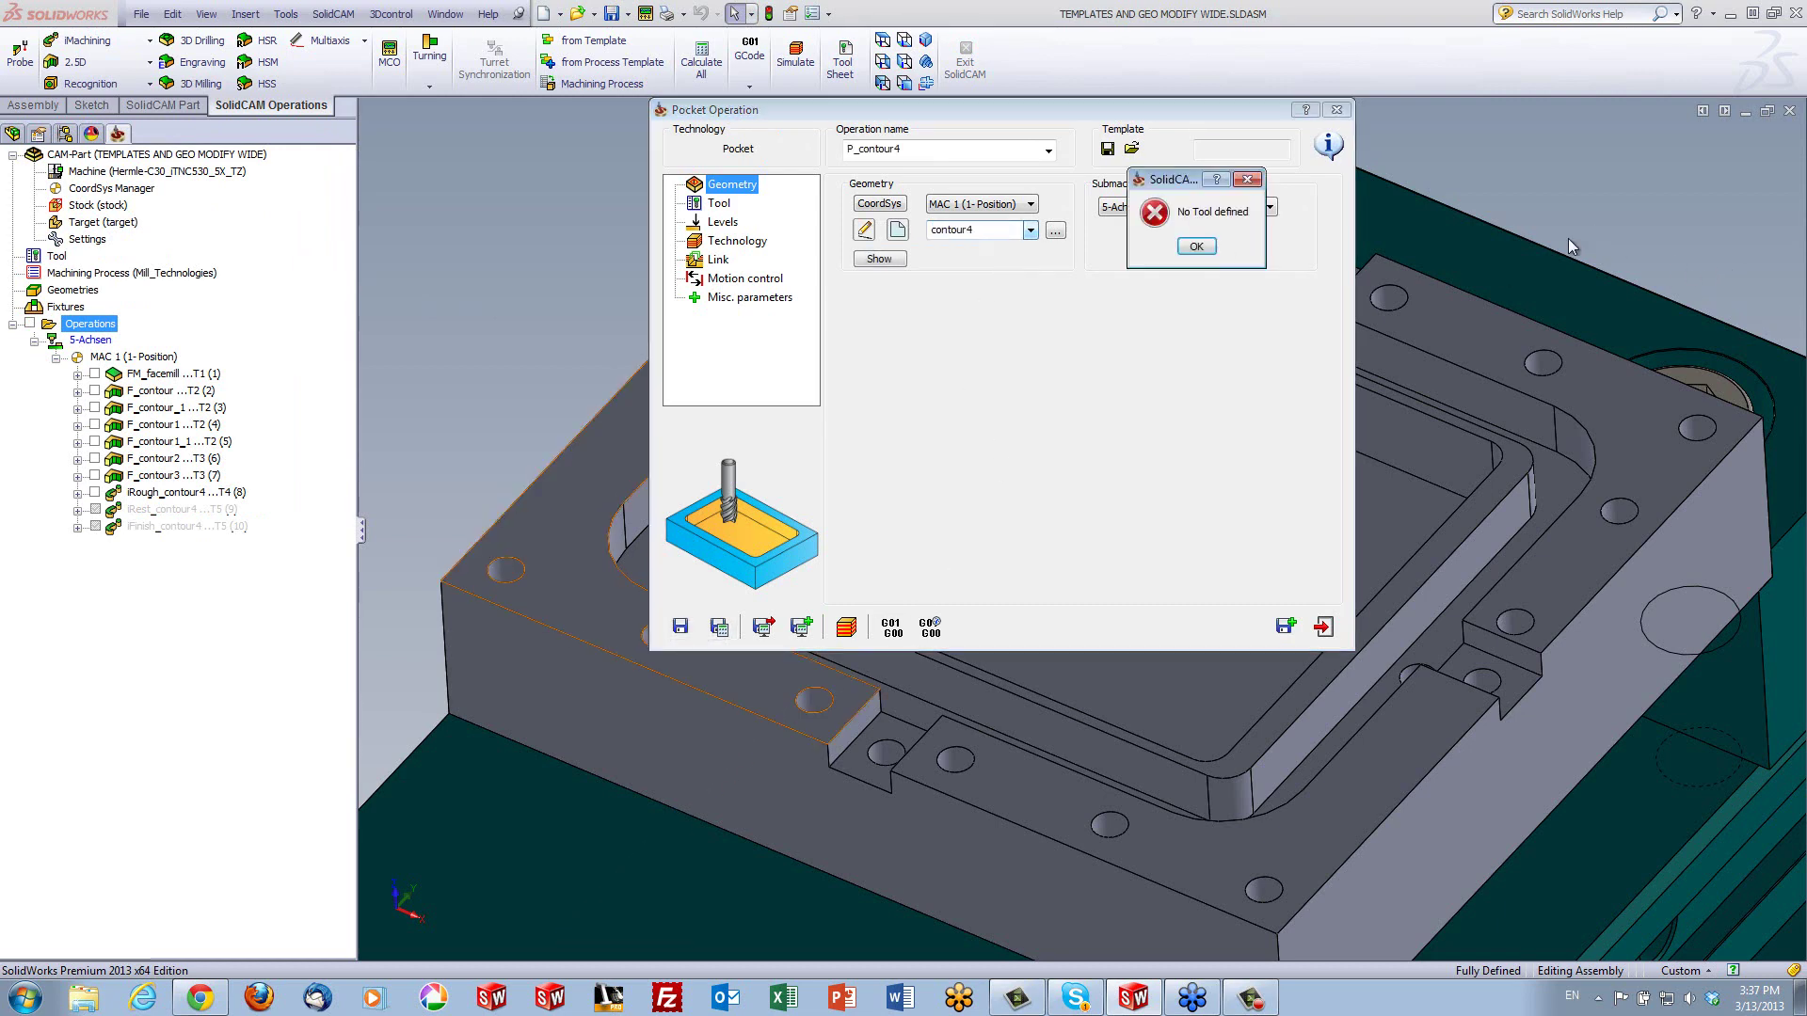
{"action": "left_click", "coordinate": [1195, 246]}
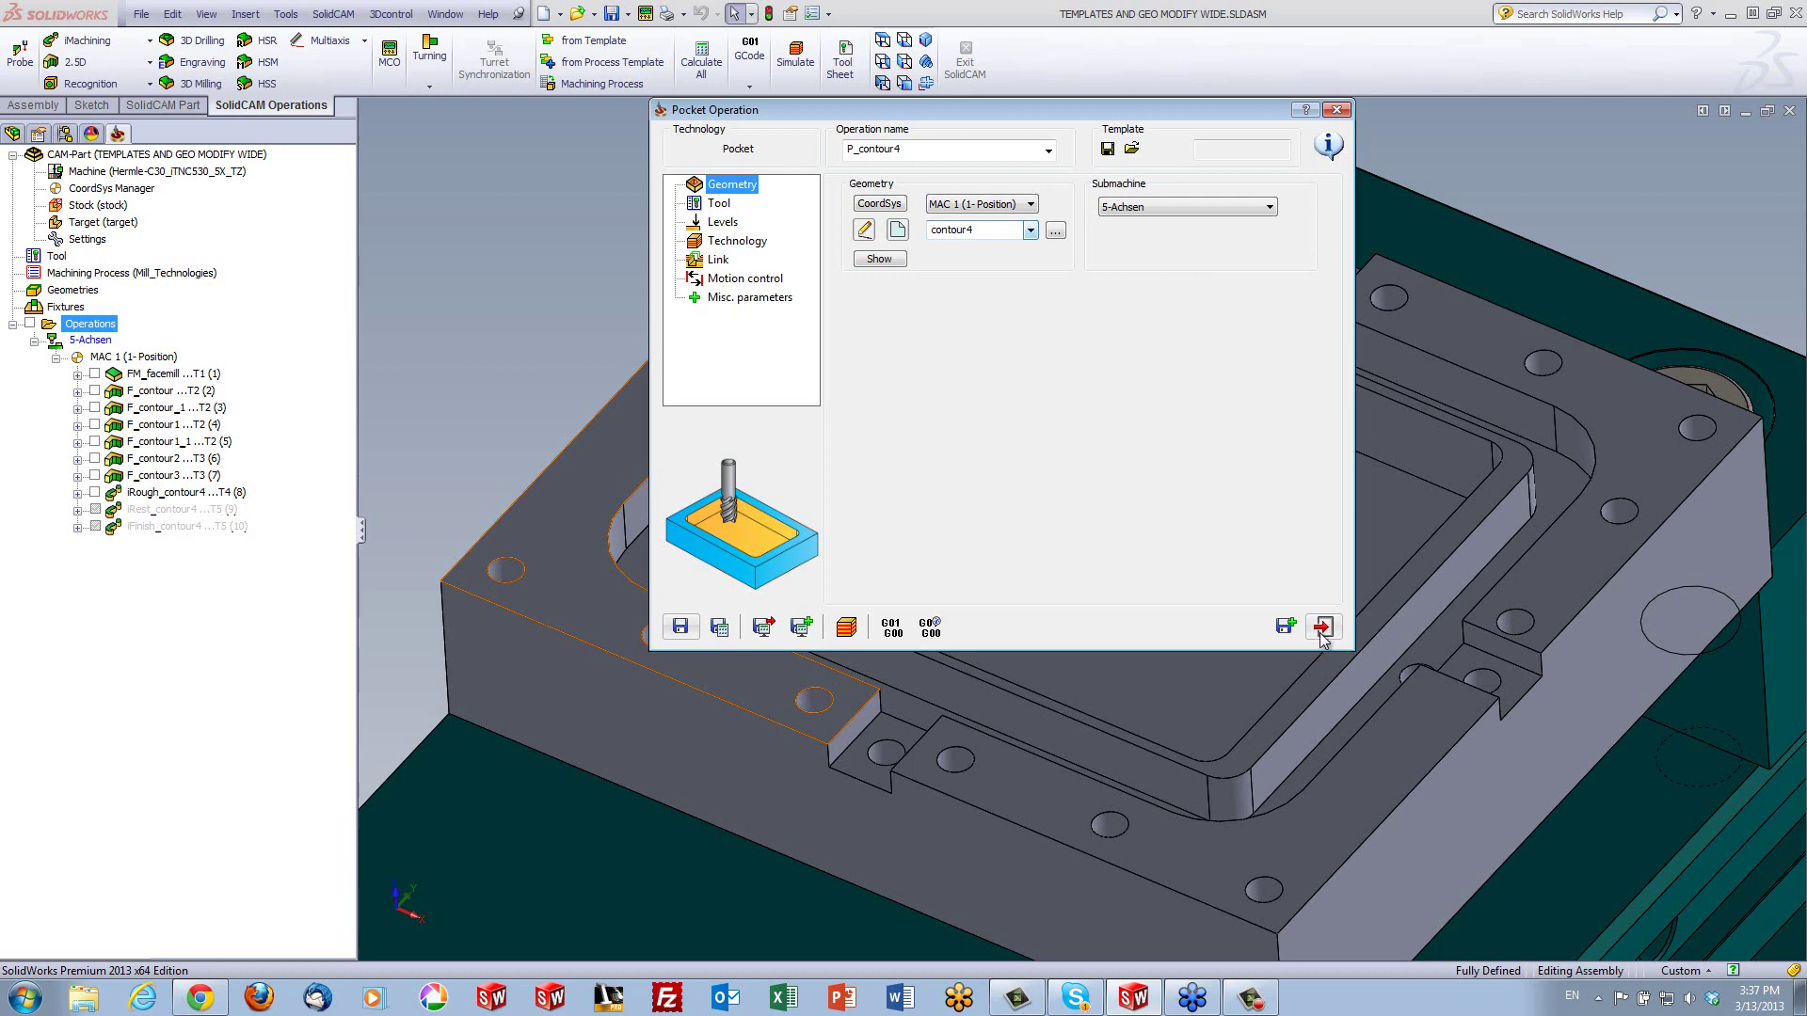
{"action": "left_click", "coordinate": [1323, 626]}
{"action": "left_click", "coordinate": [1253, 468]}
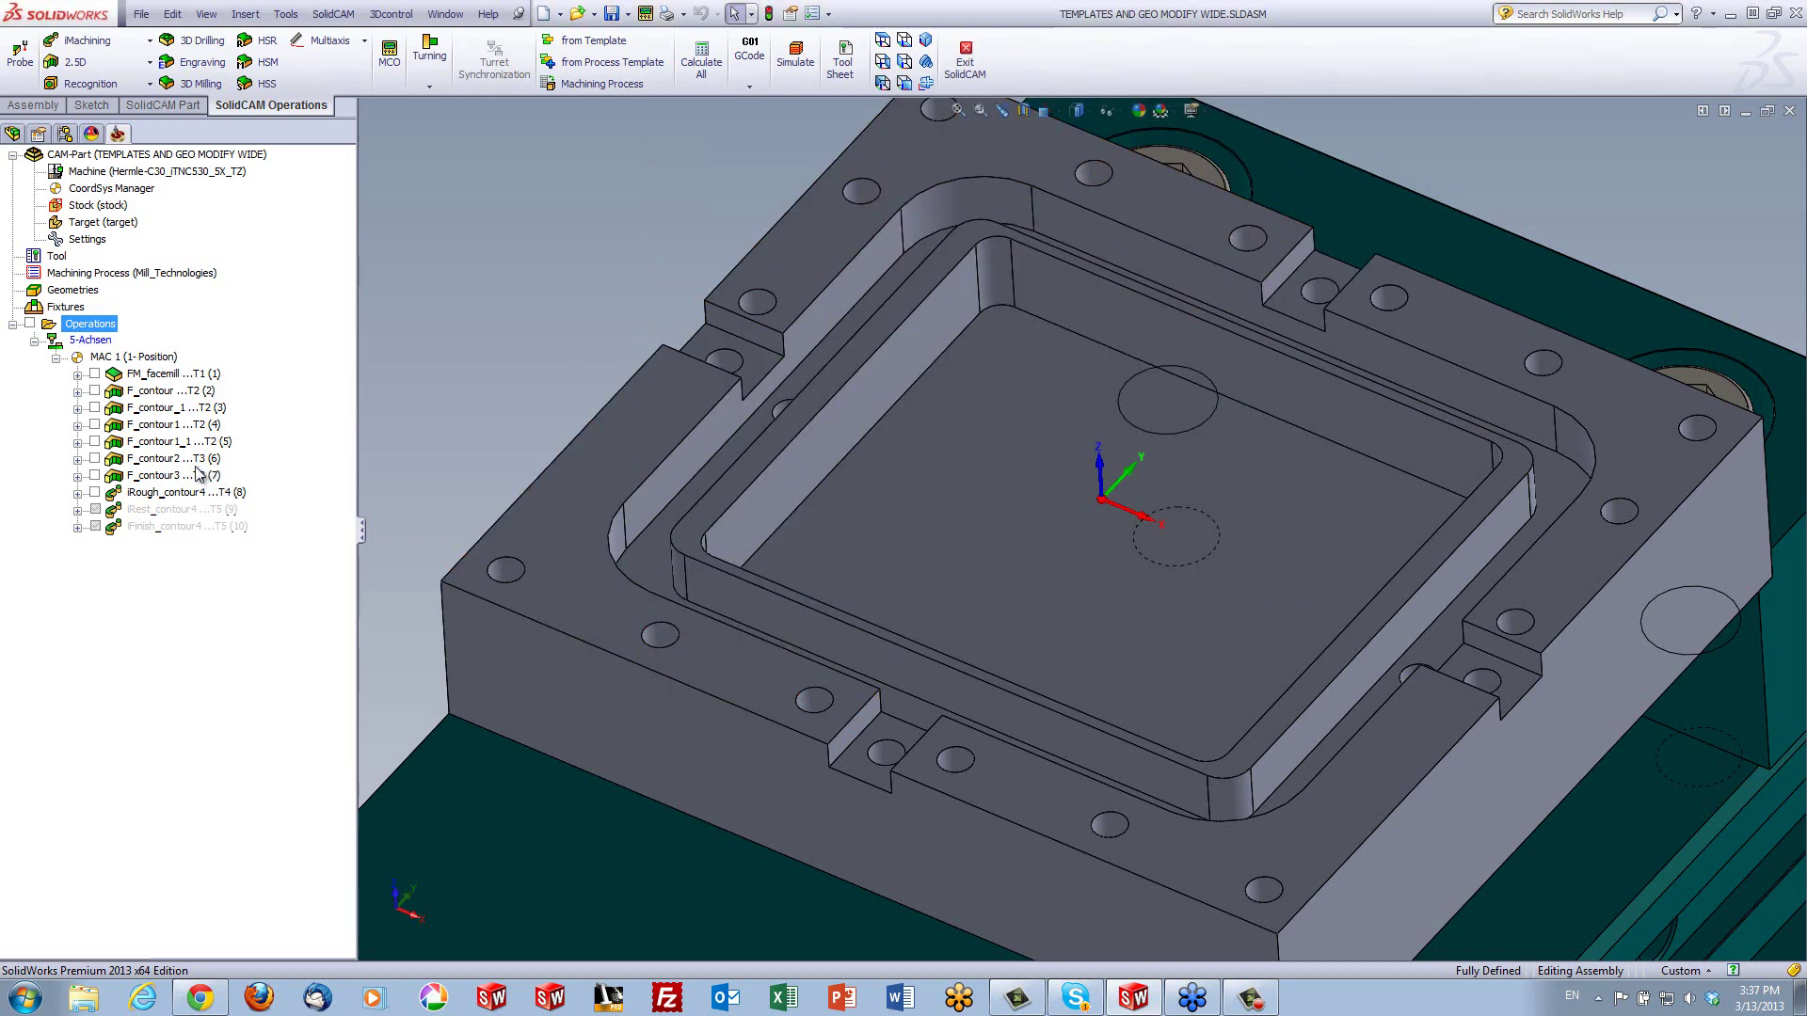
Suppress the iRough_contour4 operation and add a 2.5D Pocket operation on the contour4 geometry, checking its chain on the model
{"action": "right_click", "coordinate": [178, 498]}
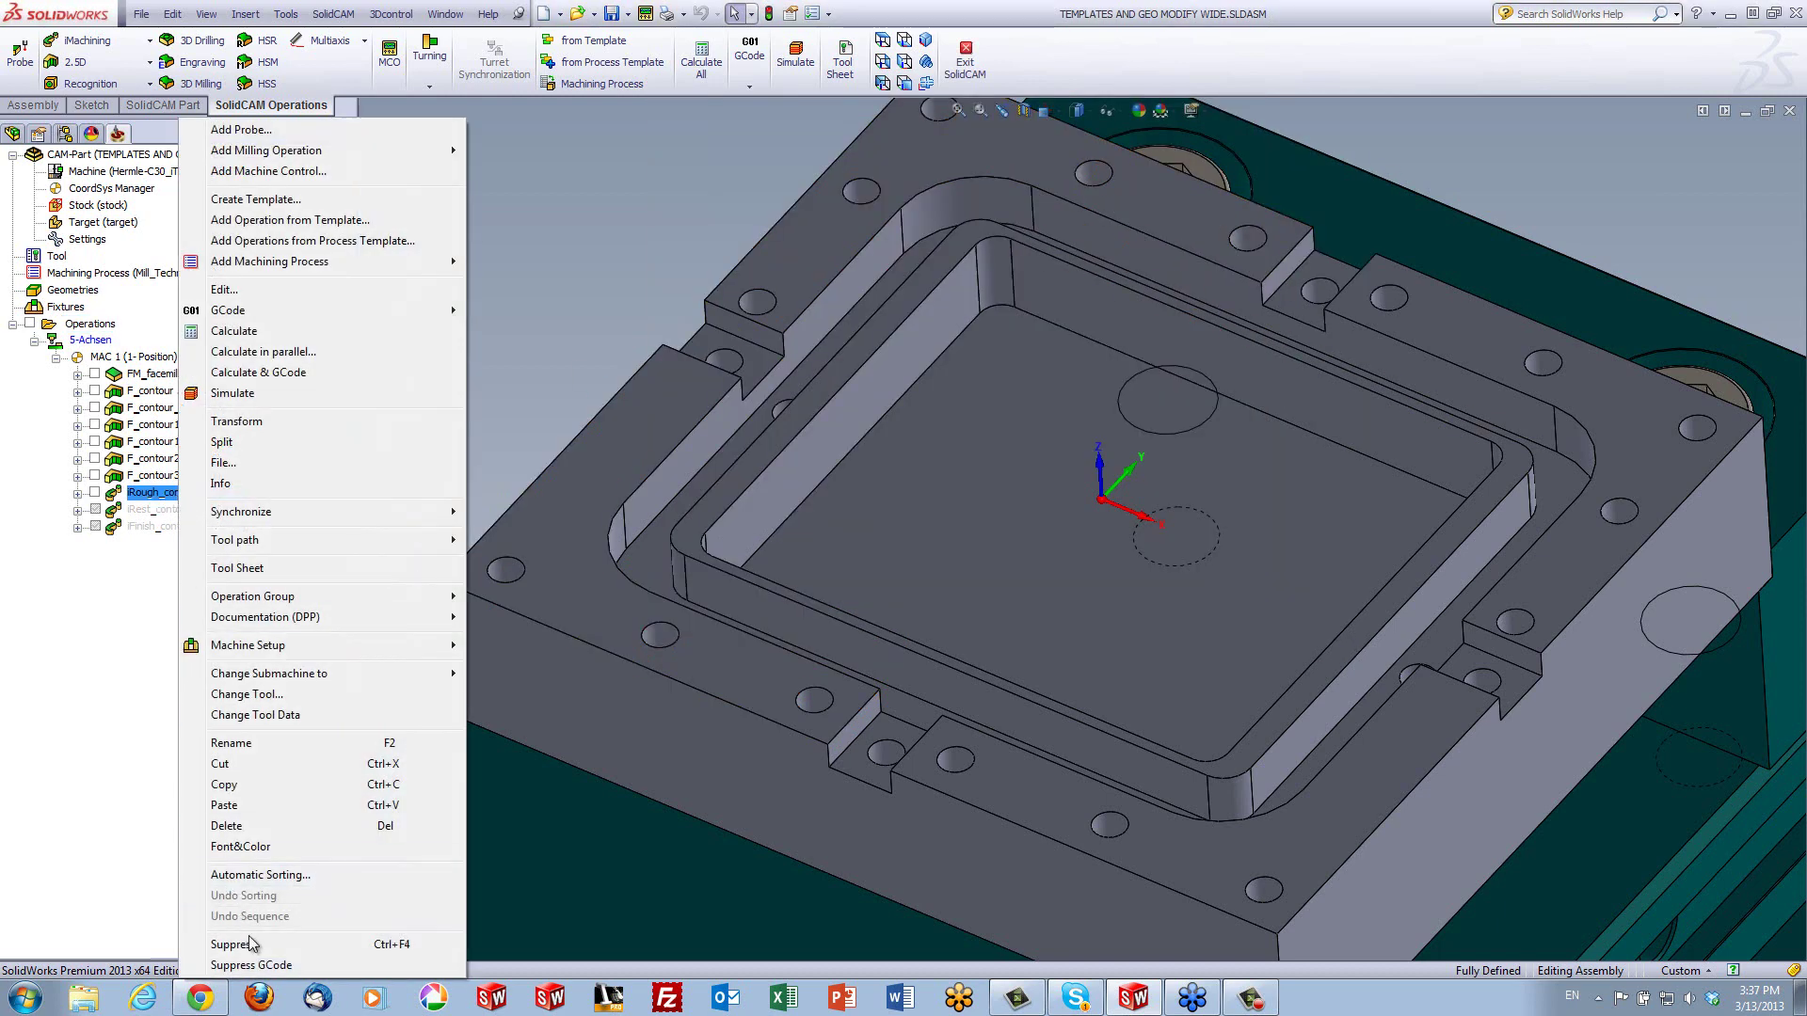
{"action": "left_click", "coordinate": [248, 945]}
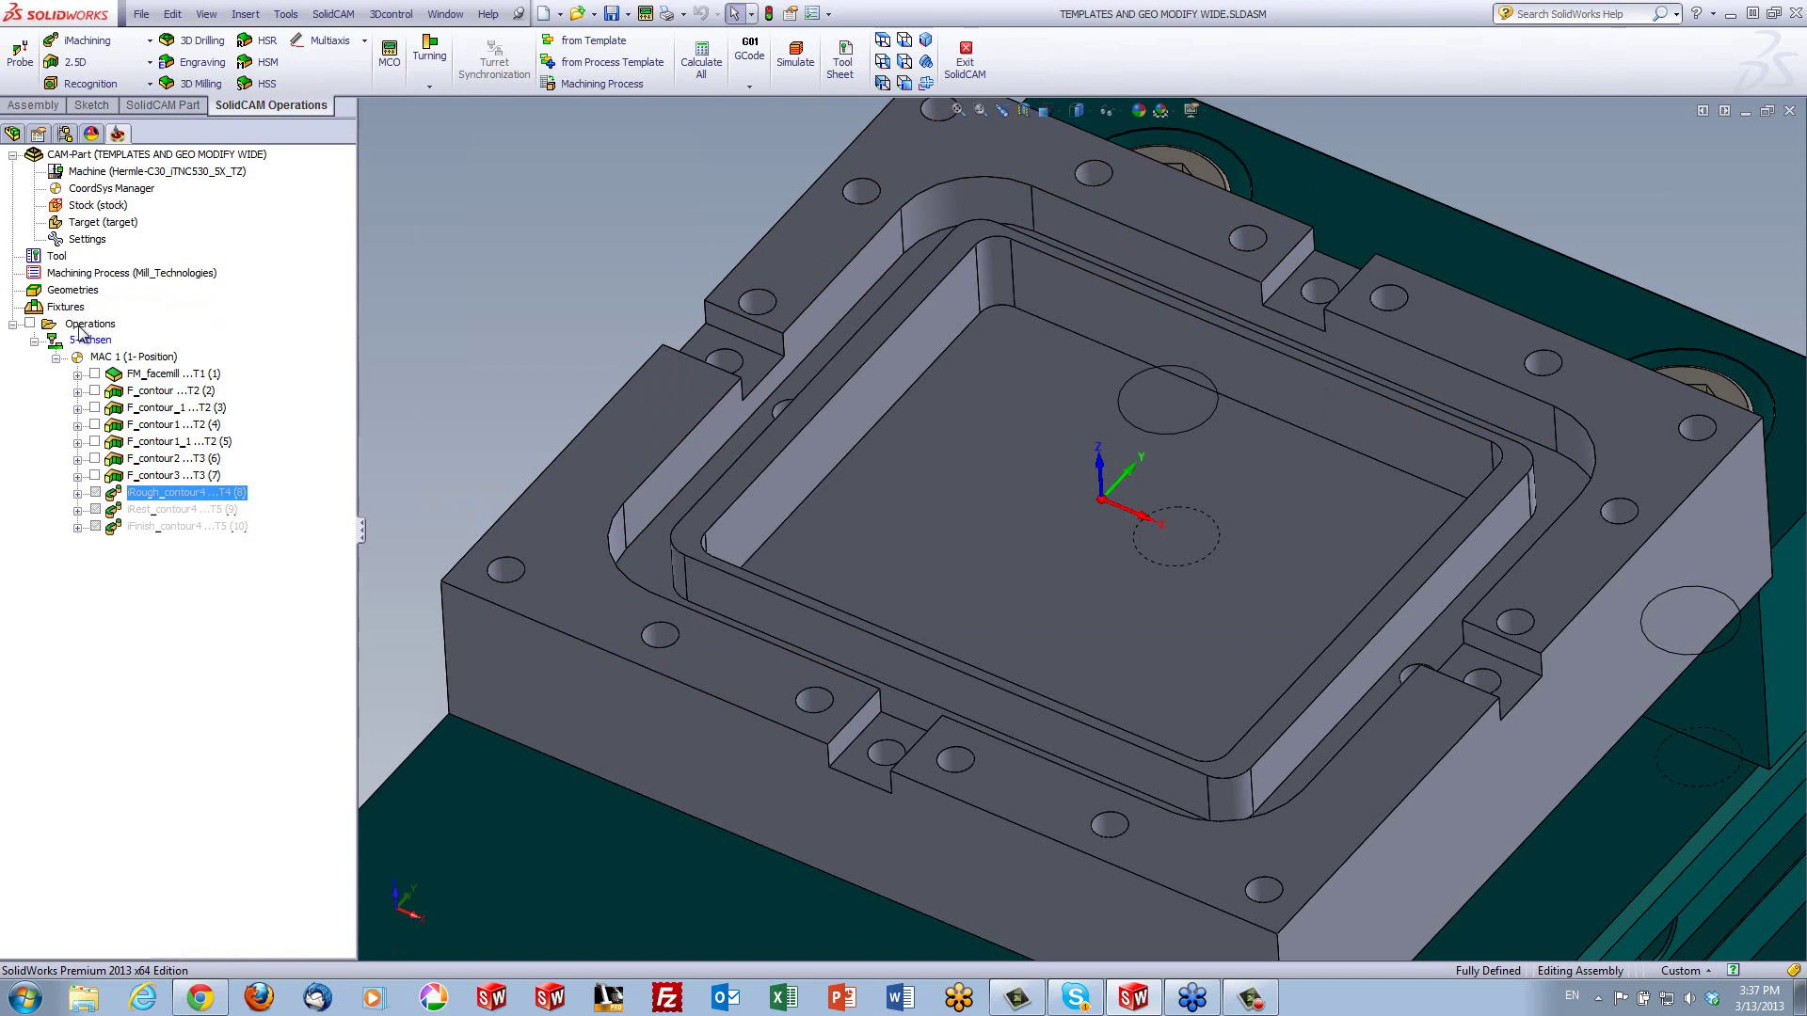
{"action": "left_click", "coordinate": [94, 62]}
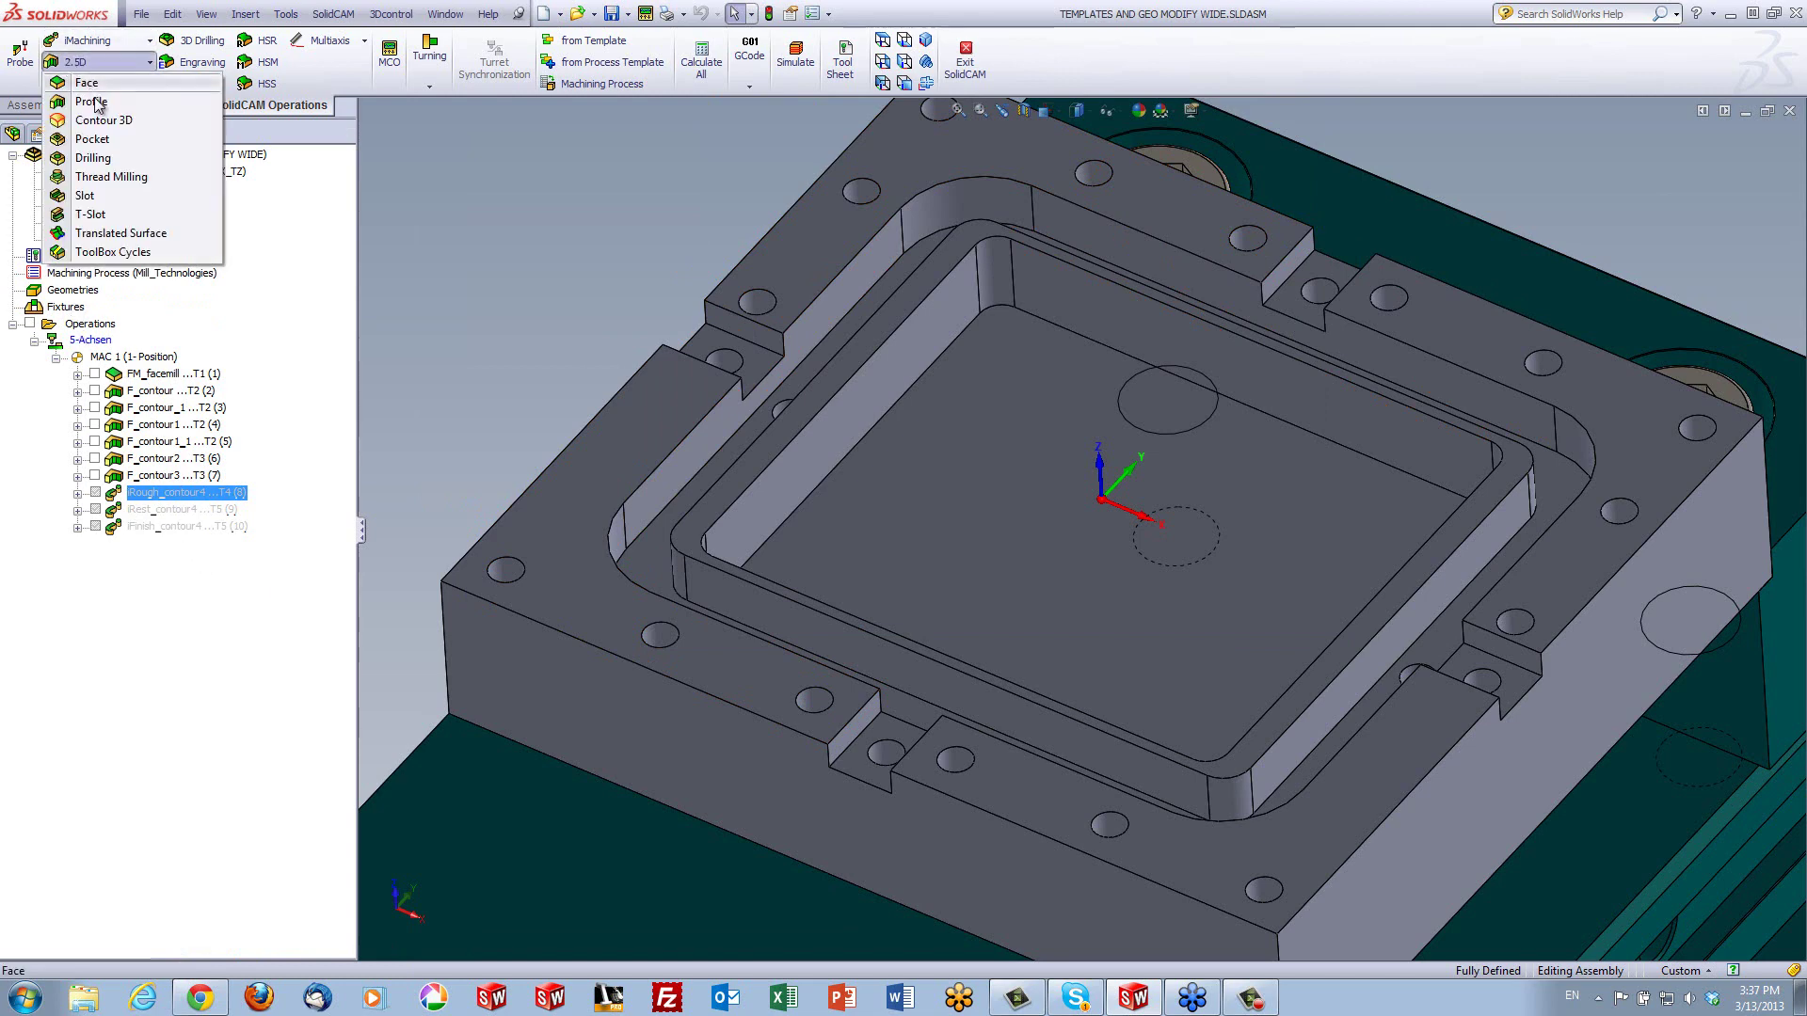
{"action": "left_click", "coordinate": [103, 141]}
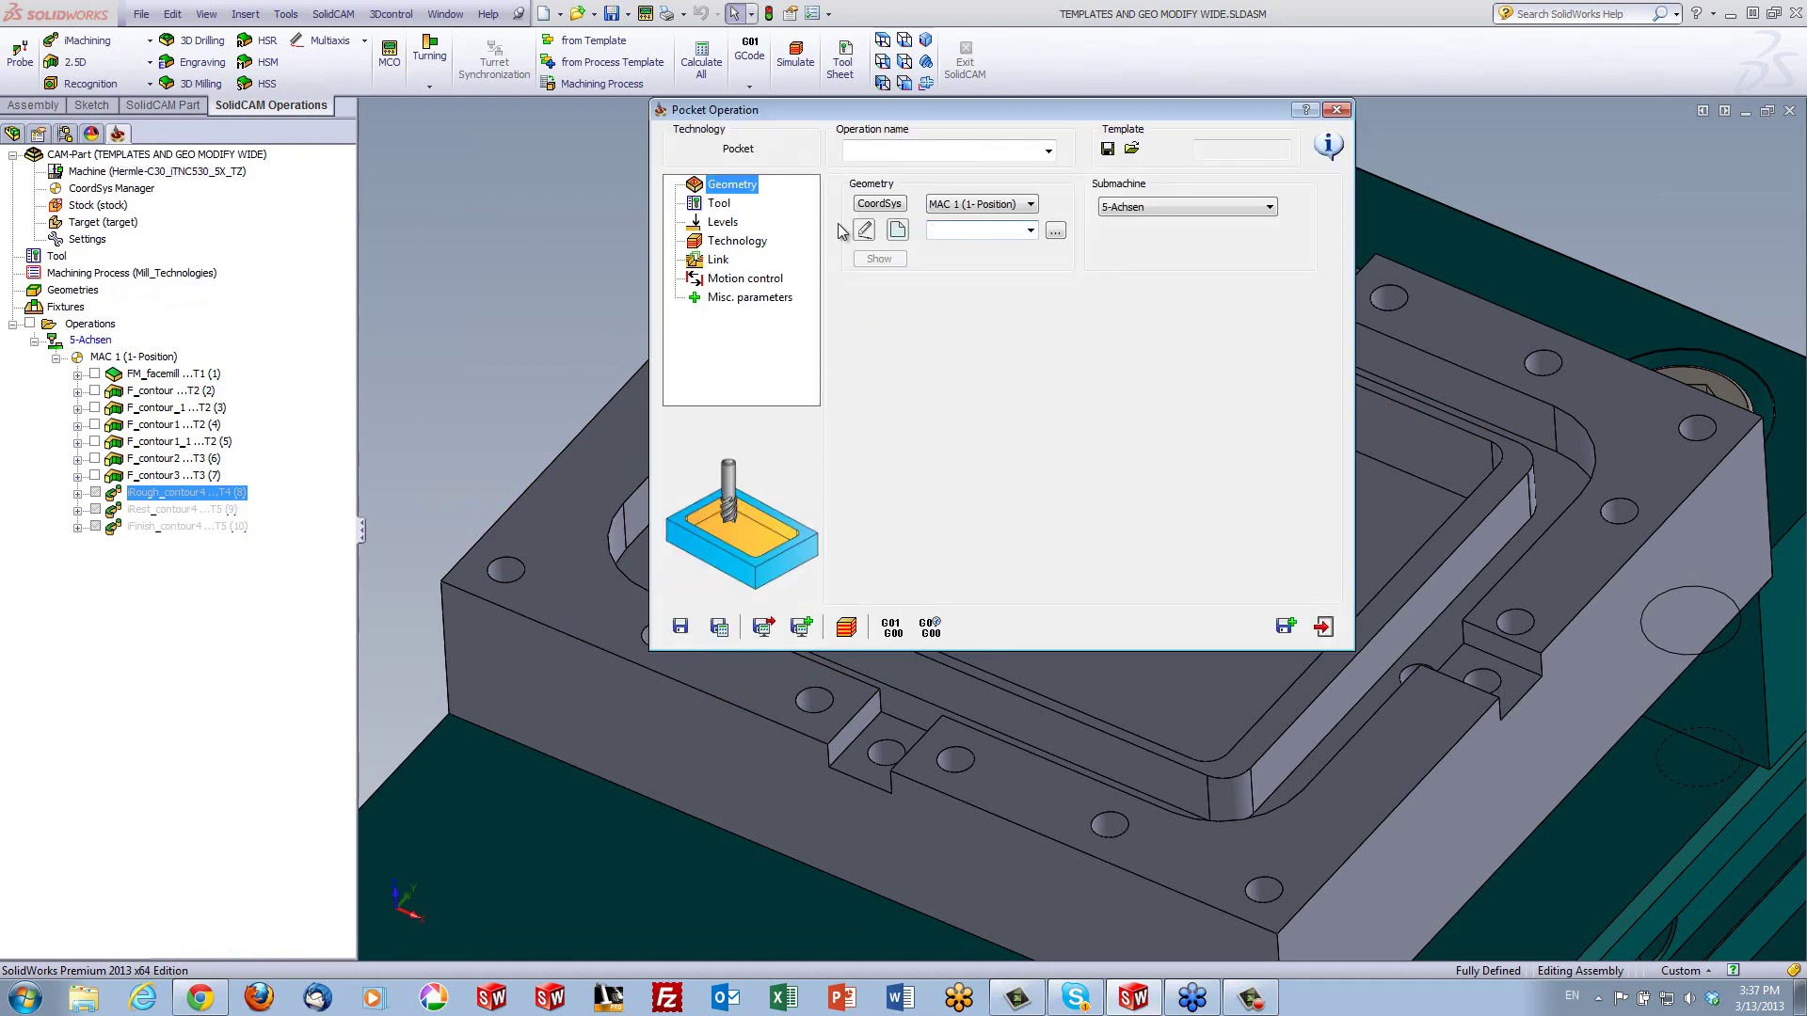
{"action": "left_click", "coordinate": [1031, 232]}
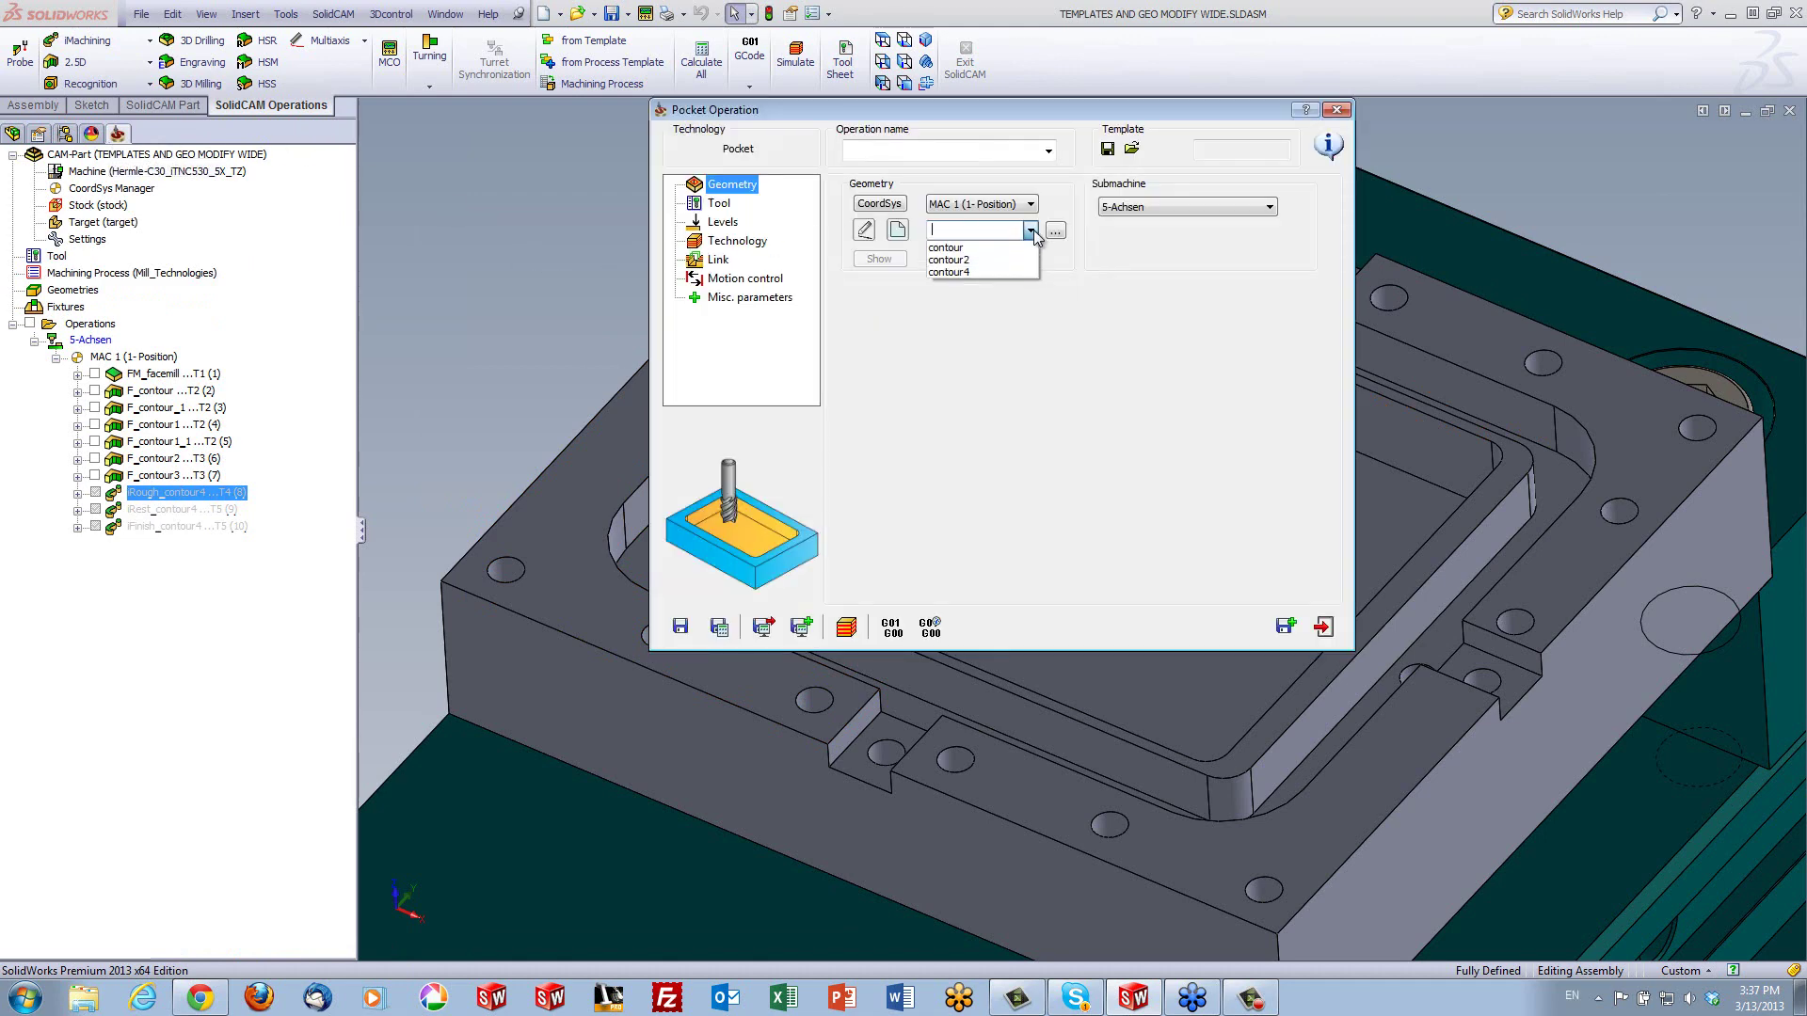
{"action": "left_click", "coordinate": [981, 273]}
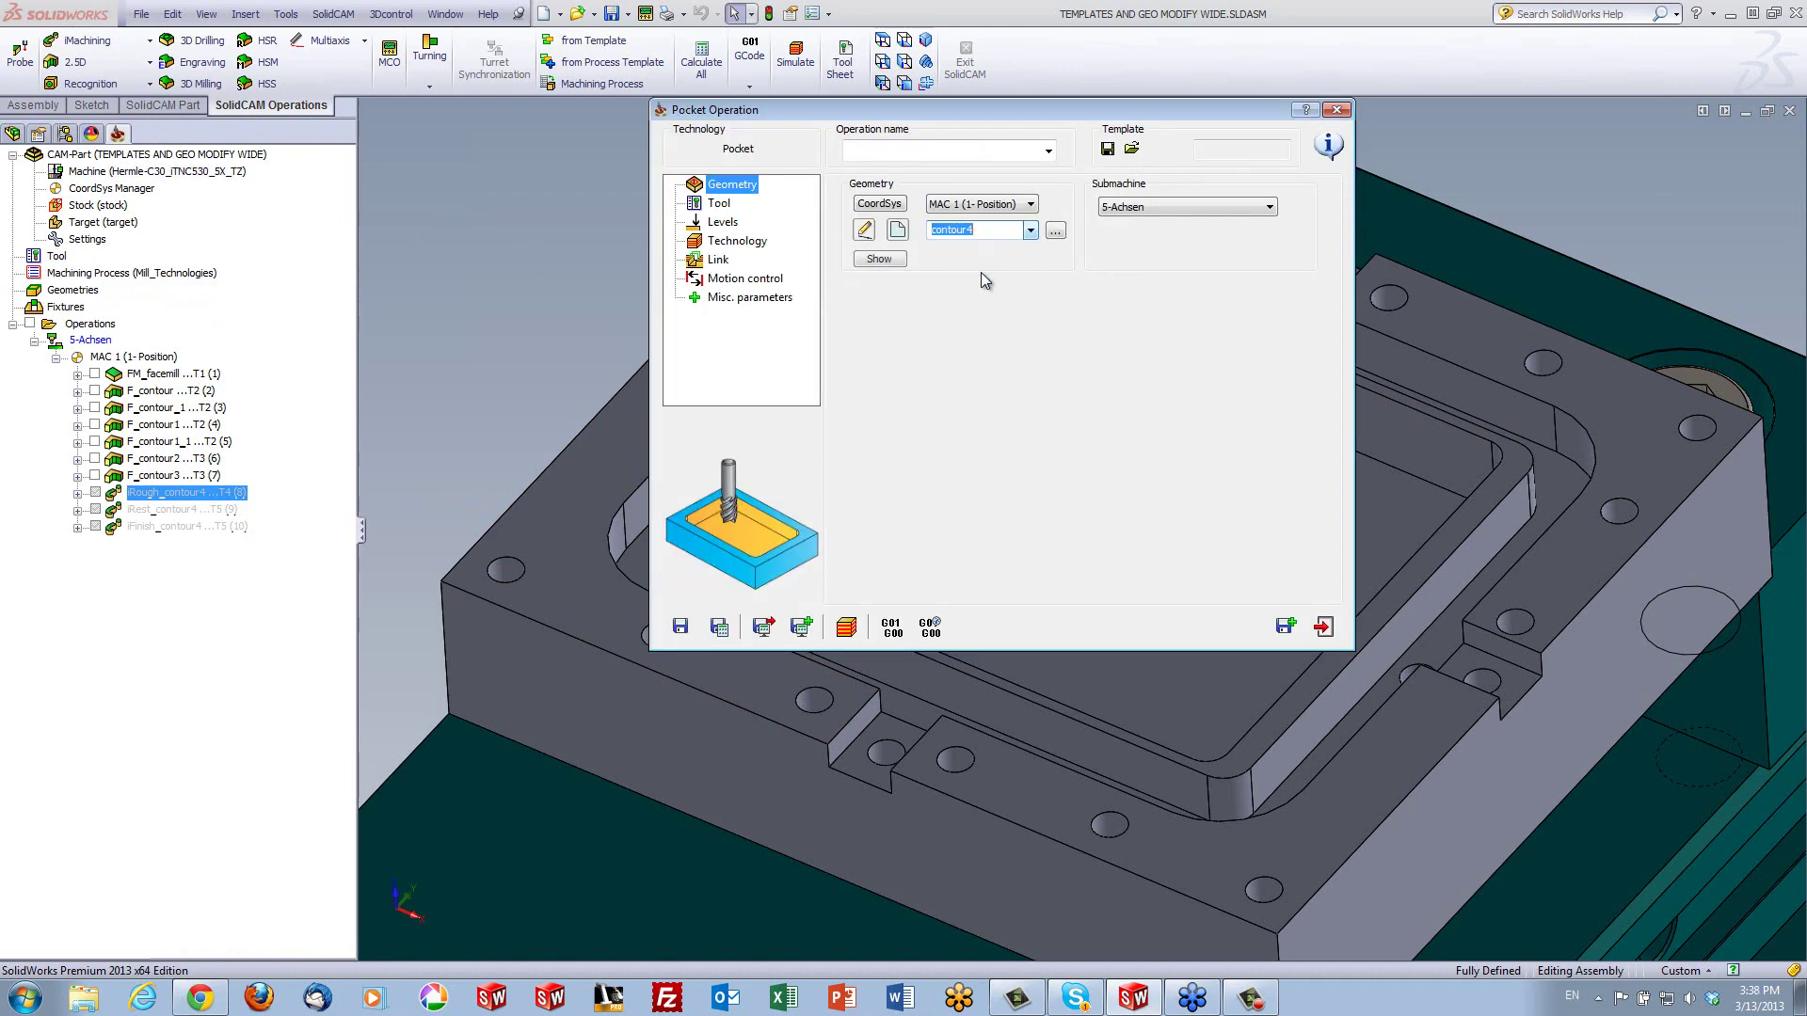
{"action": "left_click", "coordinate": [878, 259]}
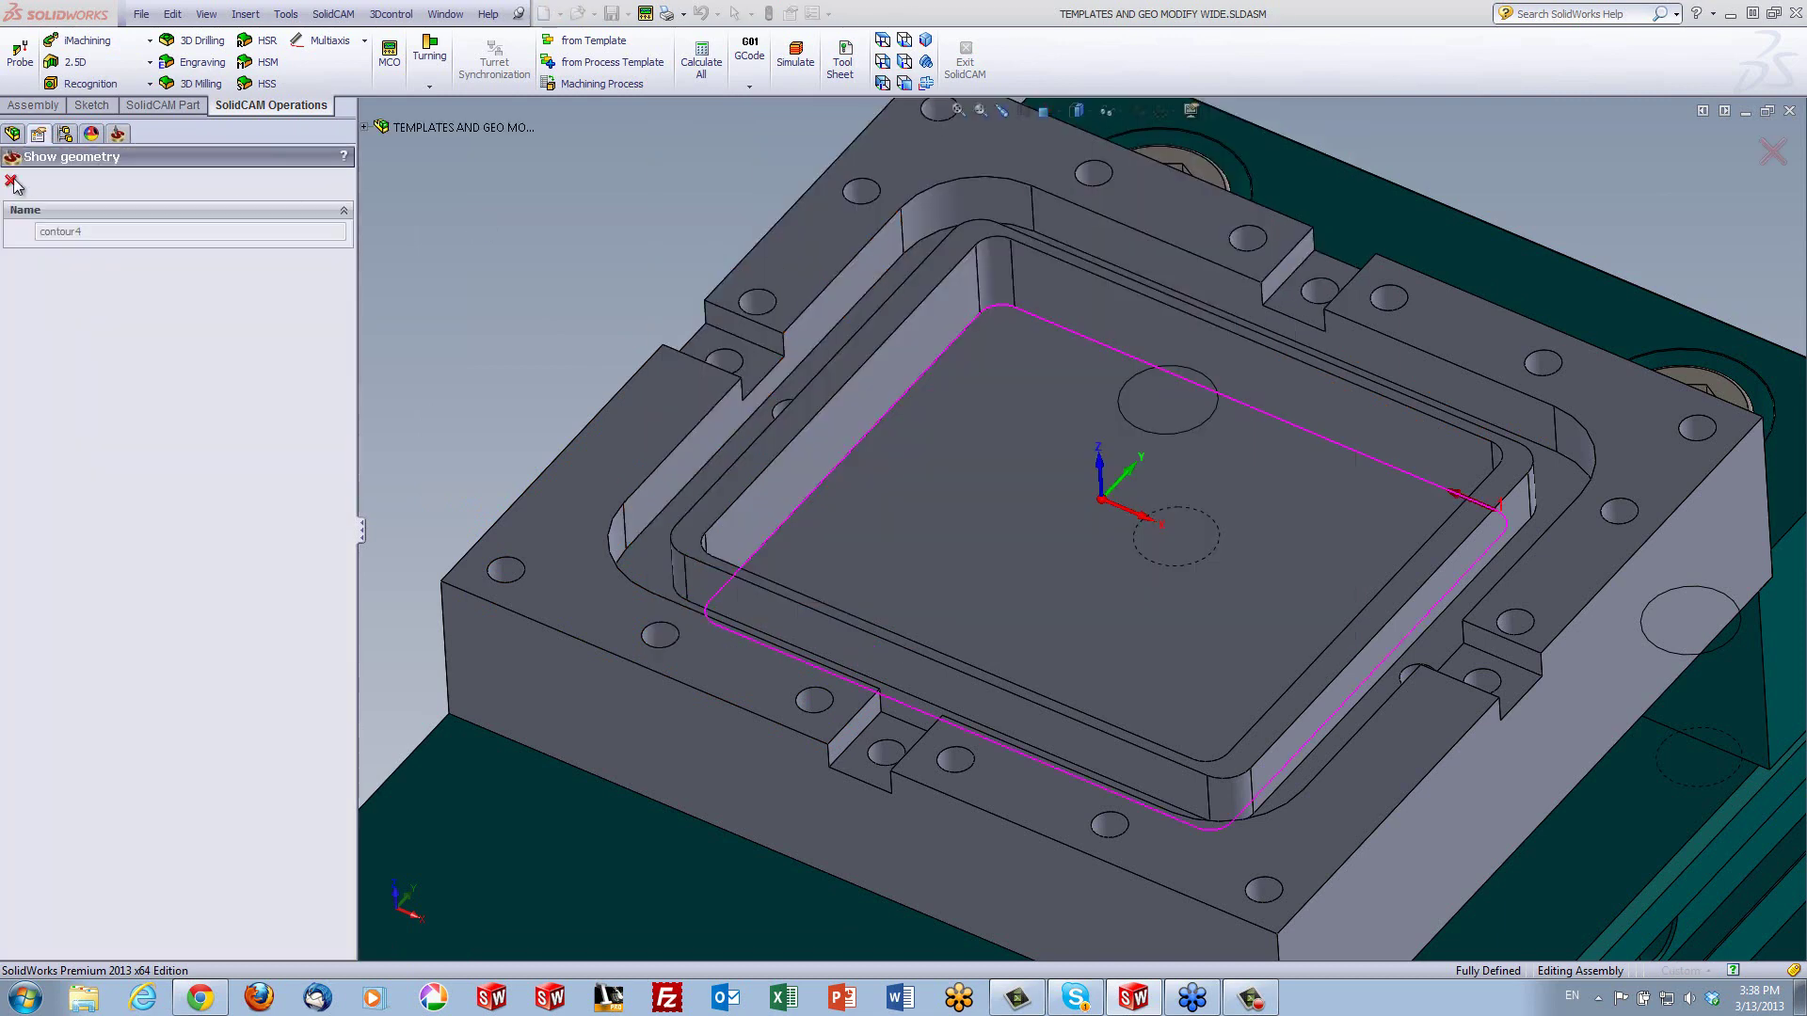
{"action": "left_click", "coordinate": [580, 200]}
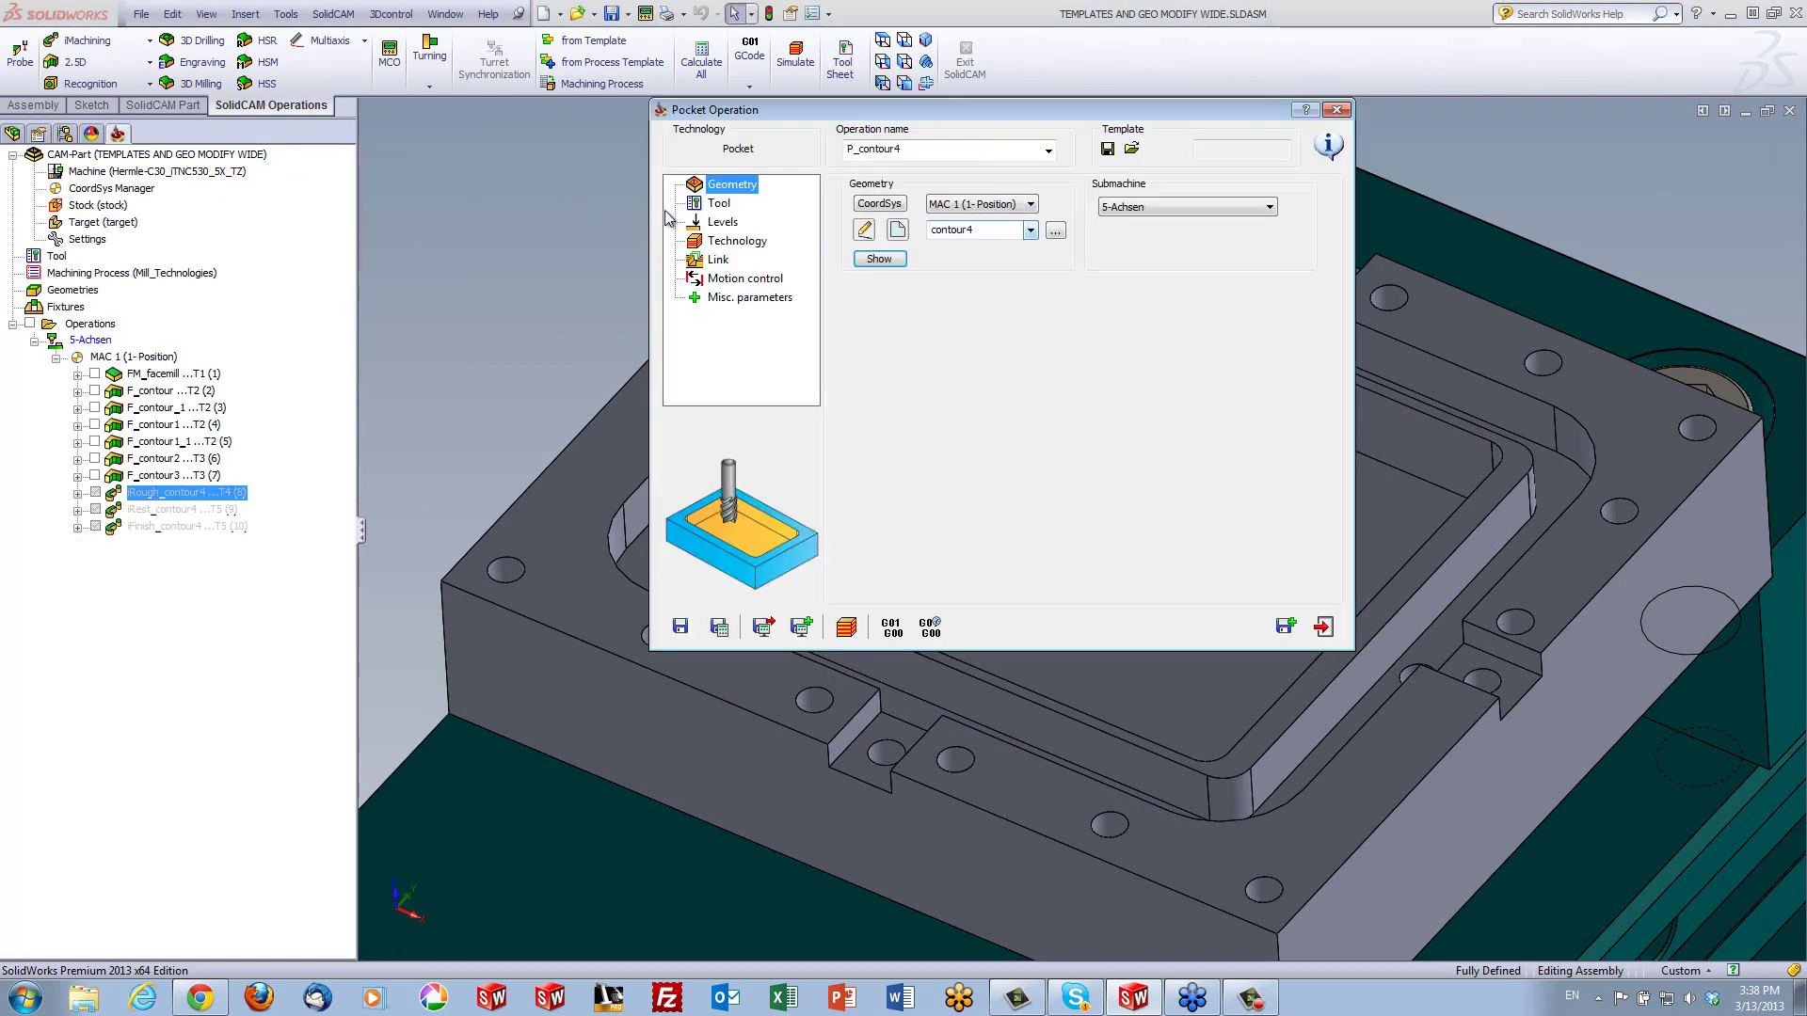
Assign tool 4, the 12 mm end mill, to the pocket operation
{"action": "left_click", "coordinate": [718, 203]}
{"action": "left_click", "coordinate": [941, 438]}
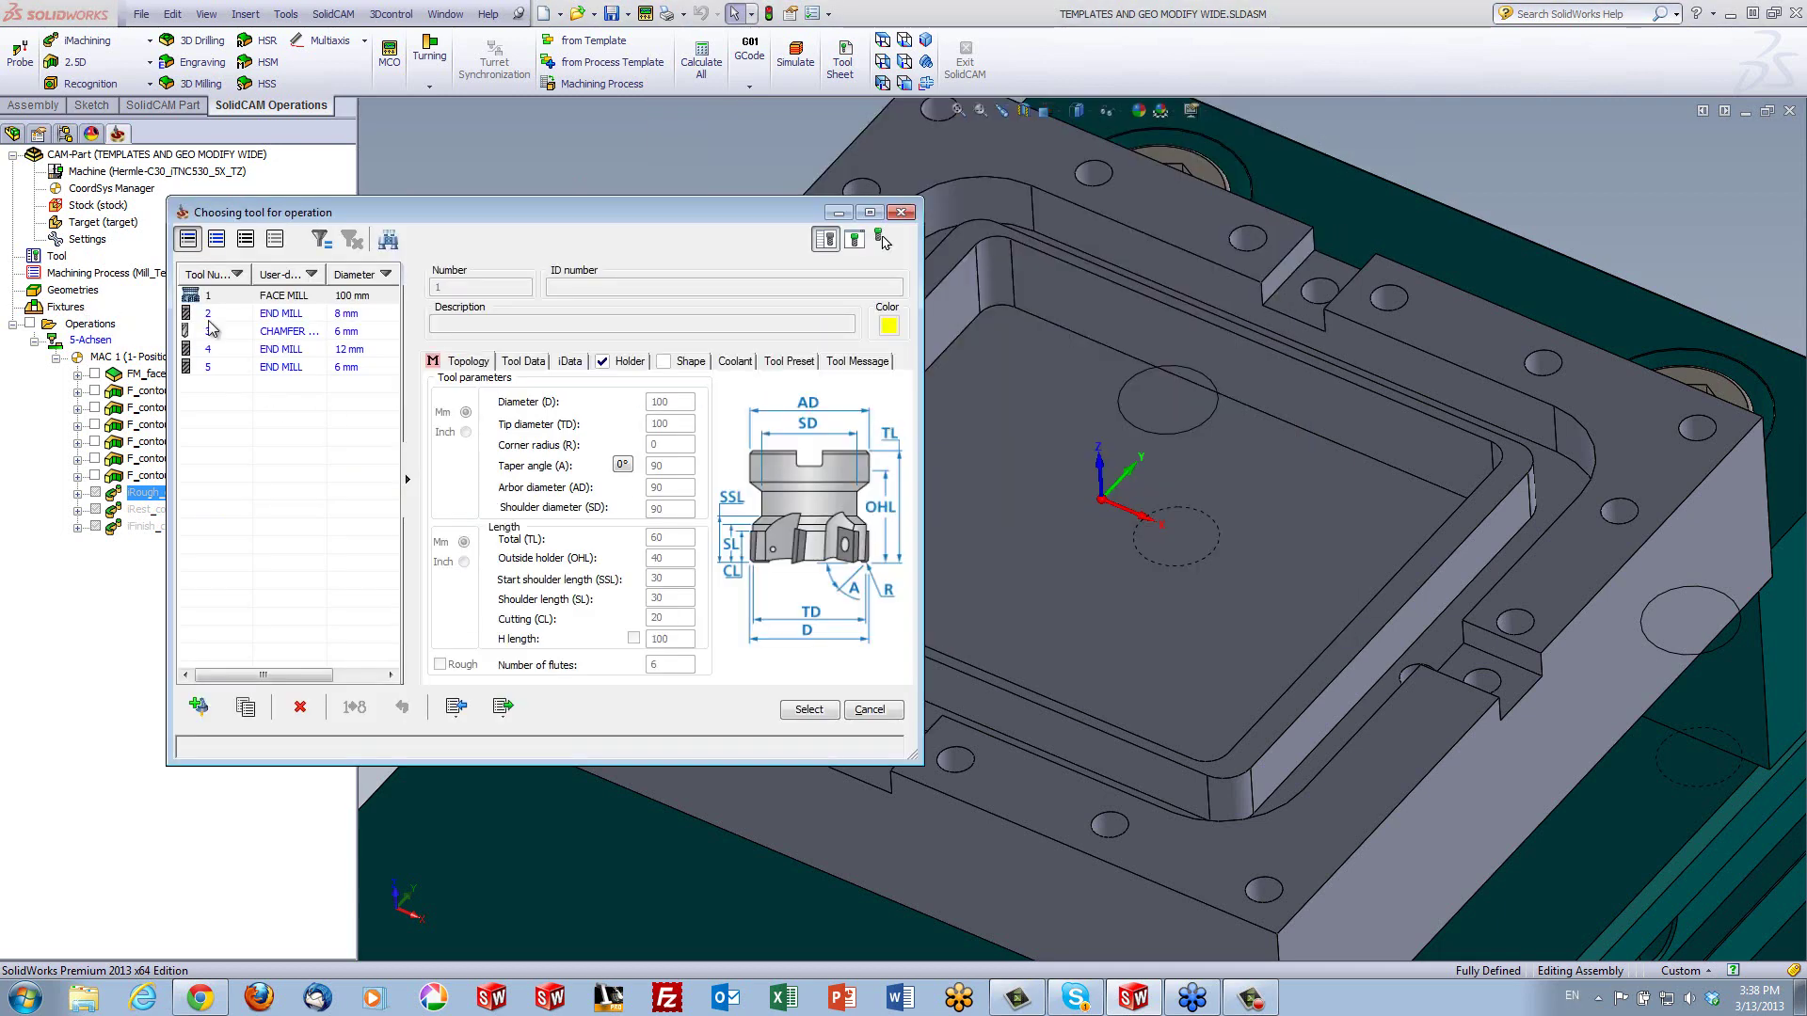
{"action": "left_click", "coordinate": [273, 352]}
{"action": "left_click", "coordinate": [812, 710]}
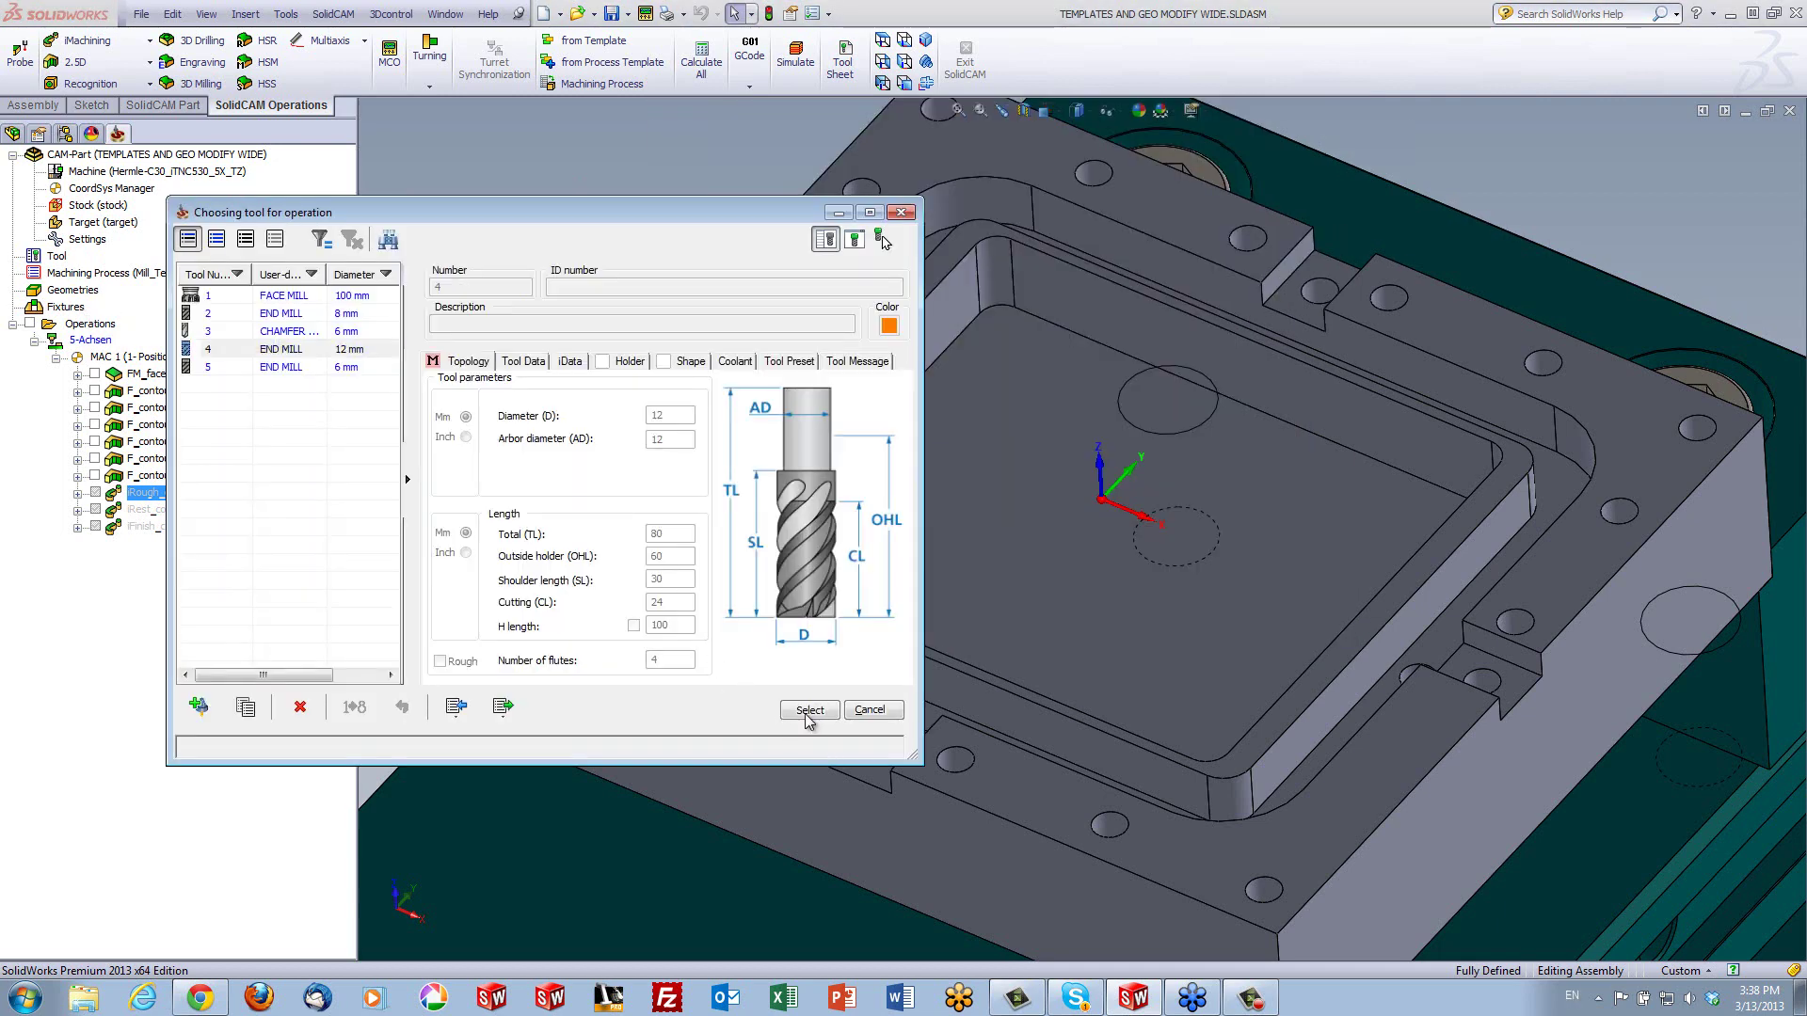
Set the pocket depth to 15 by picking the central pocket's floor face as the lower level
{"action": "left_click", "coordinate": [719, 224]}
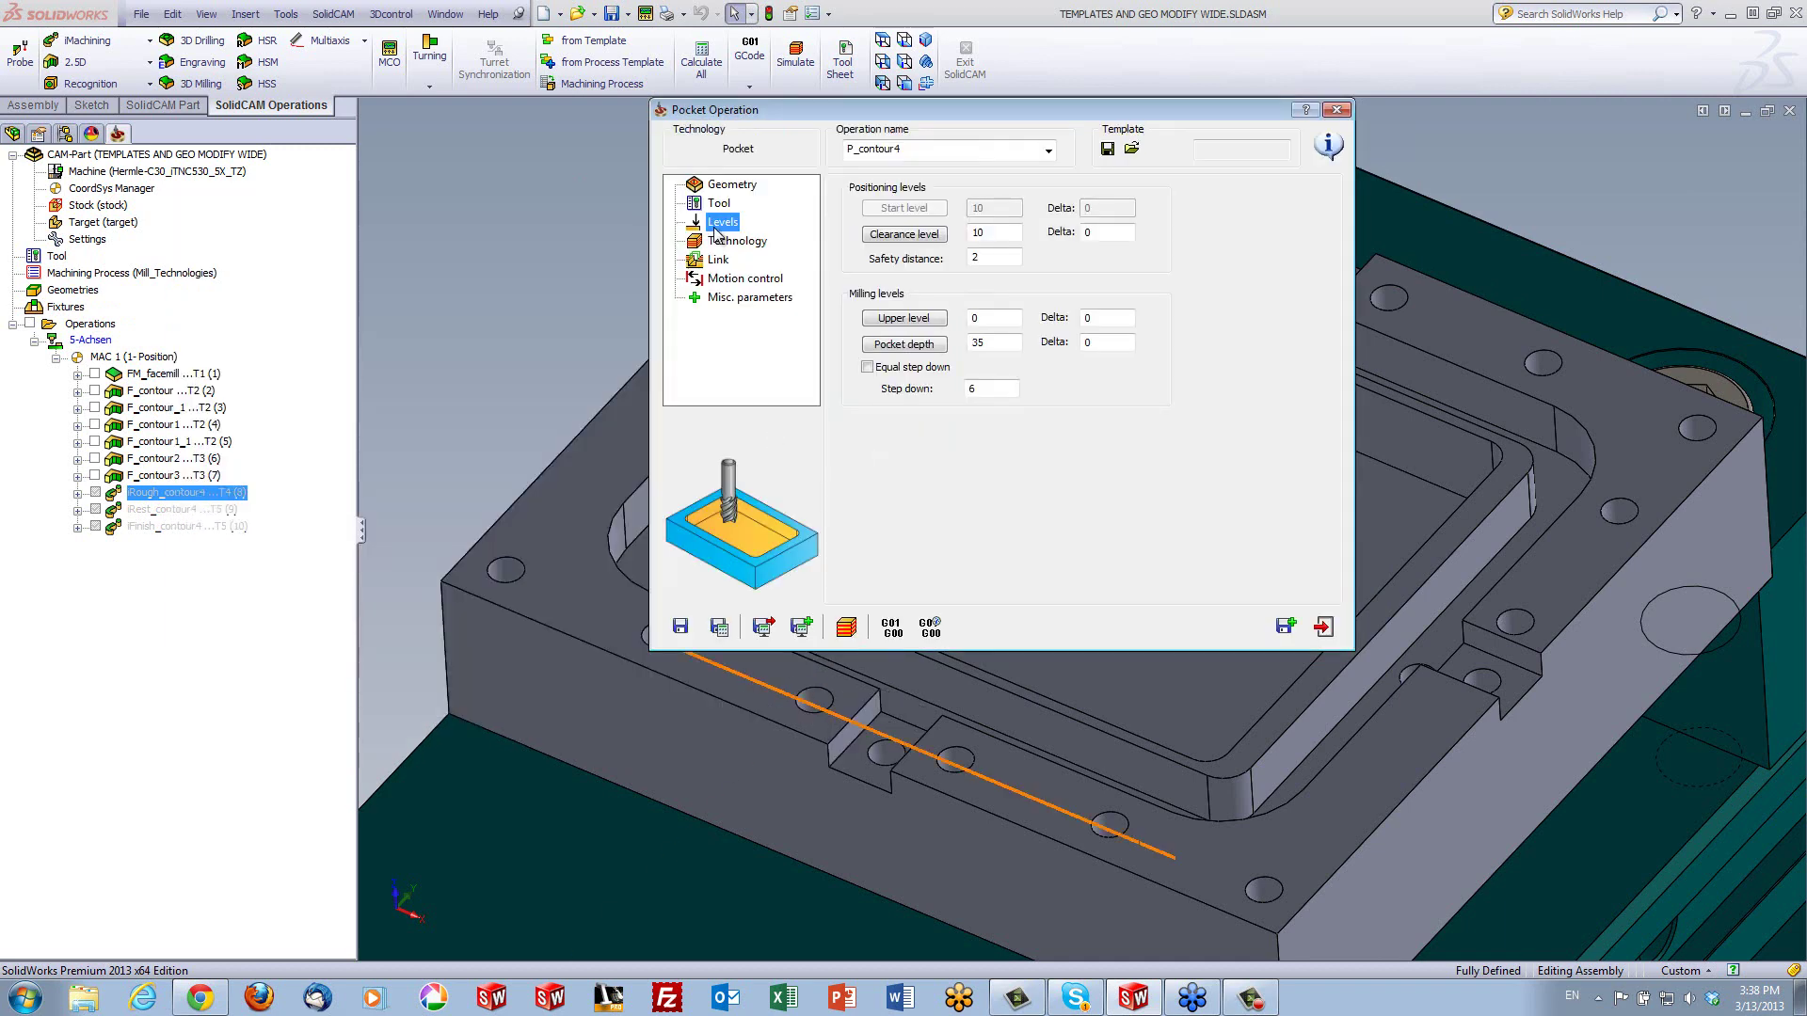
{"action": "left_click", "coordinate": [896, 346]}
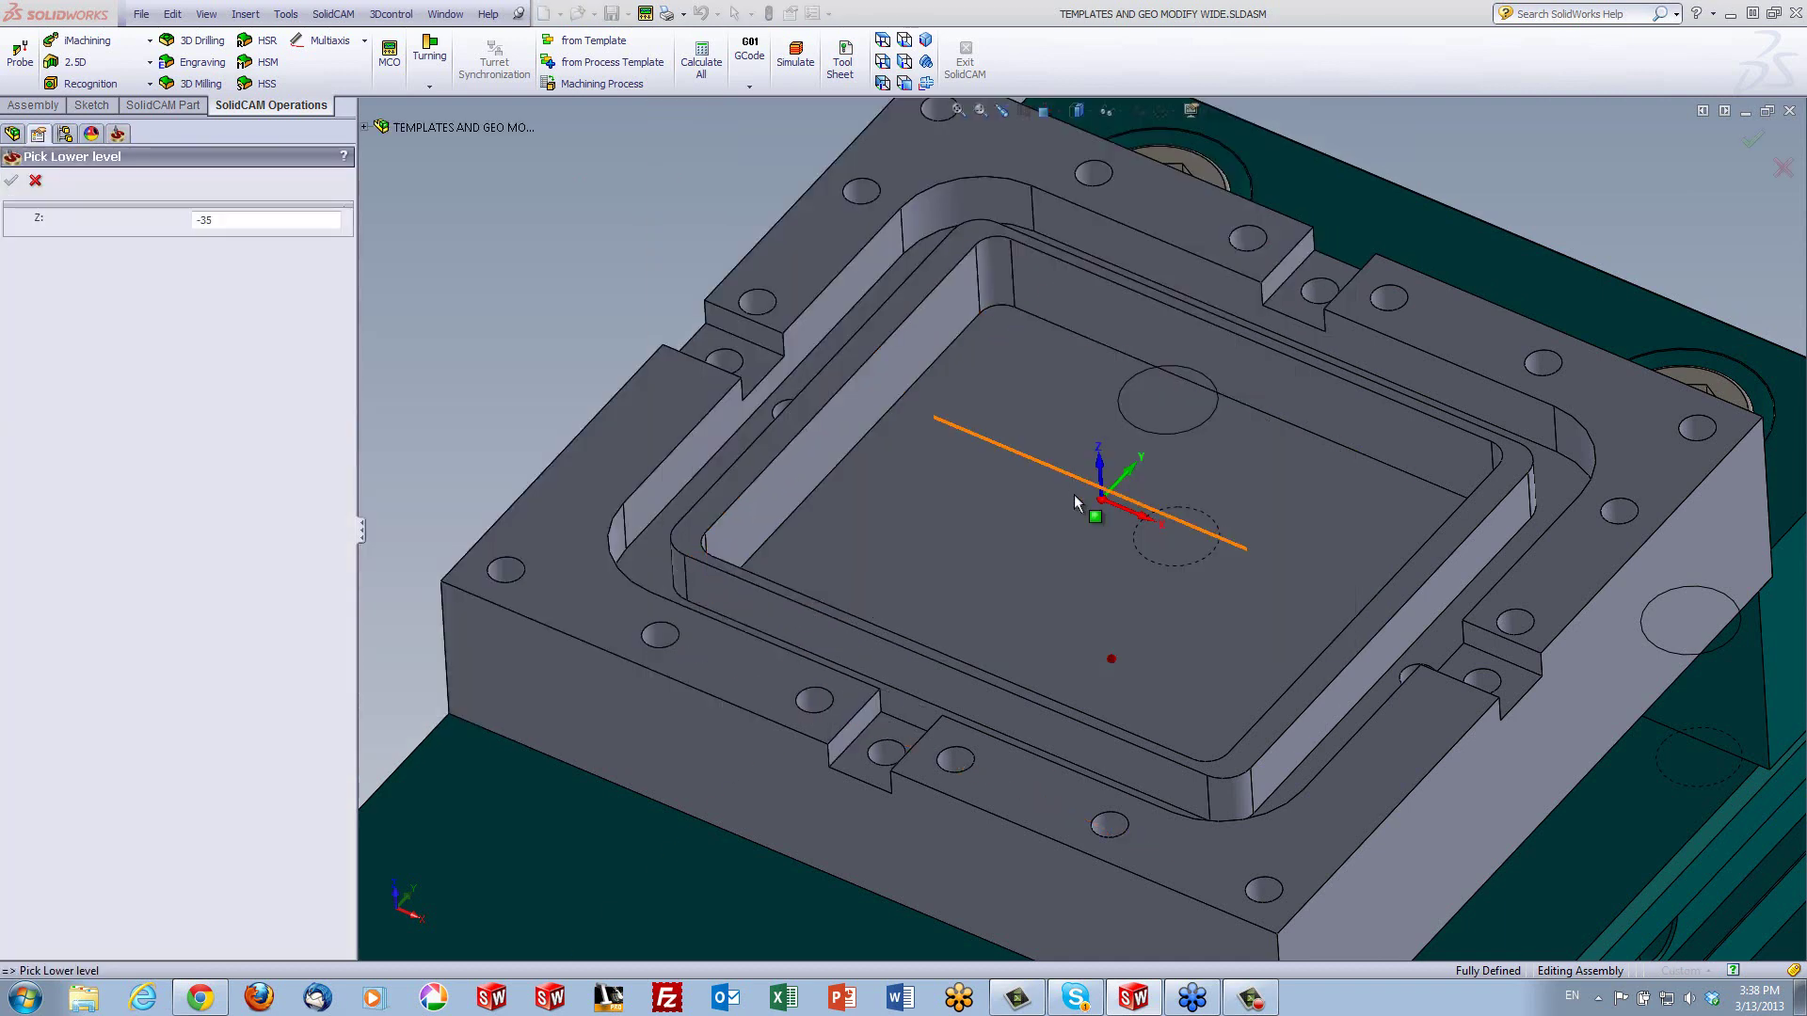
{"action": "left_click", "coordinate": [922, 559]}
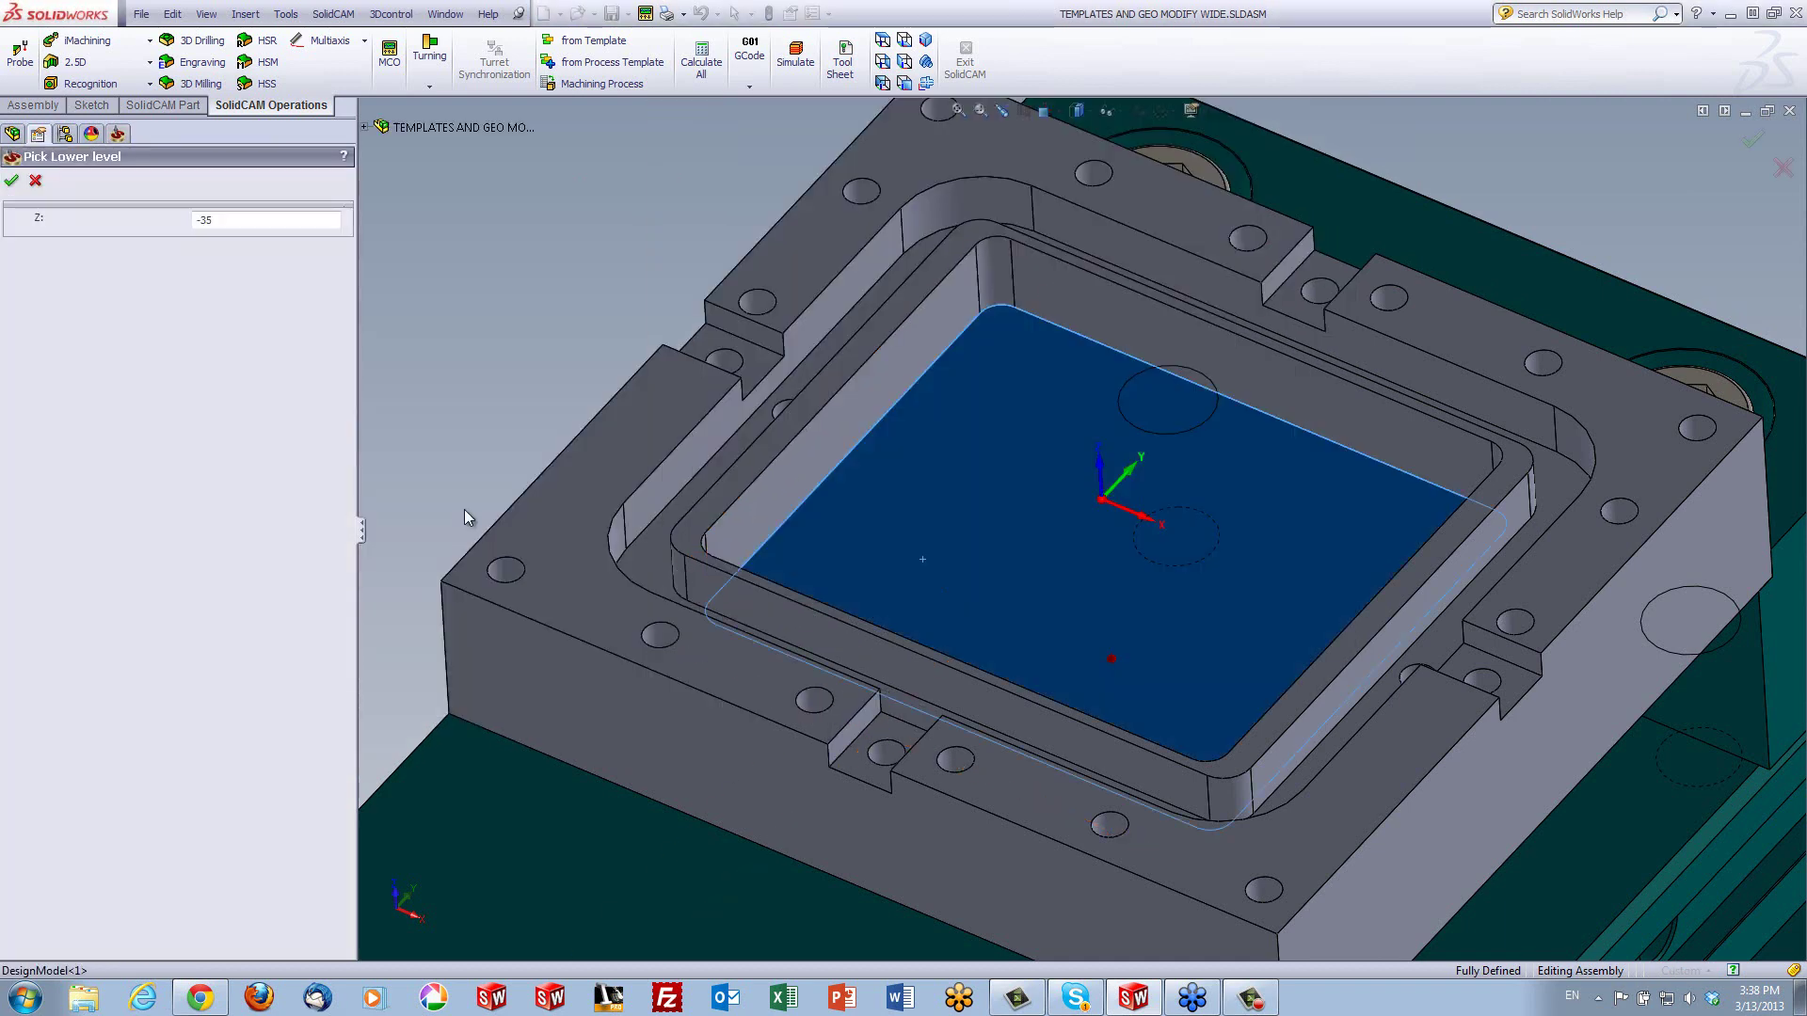
{"action": "left_click", "coordinate": [11, 180]}
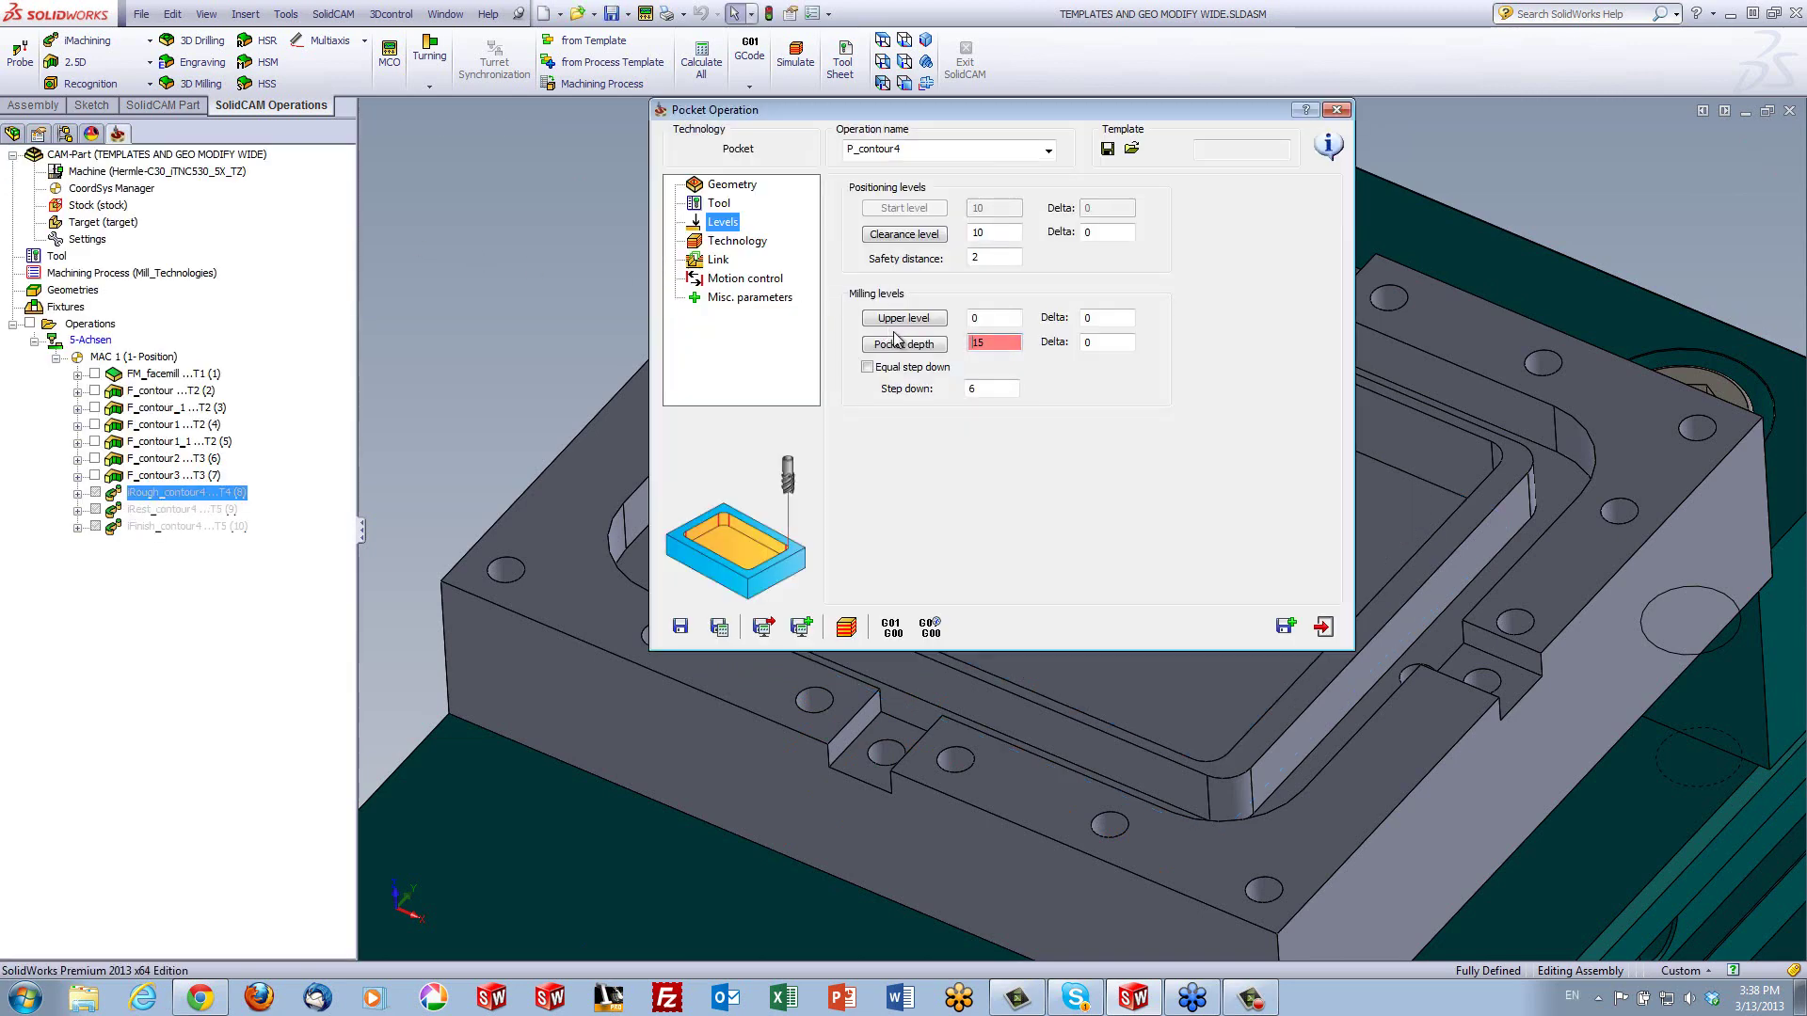
Check the pocket's technology settings, save and calculate the operation, and simulate its toolpath in Host CAD
{"action": "left_click", "coordinate": [739, 241]}
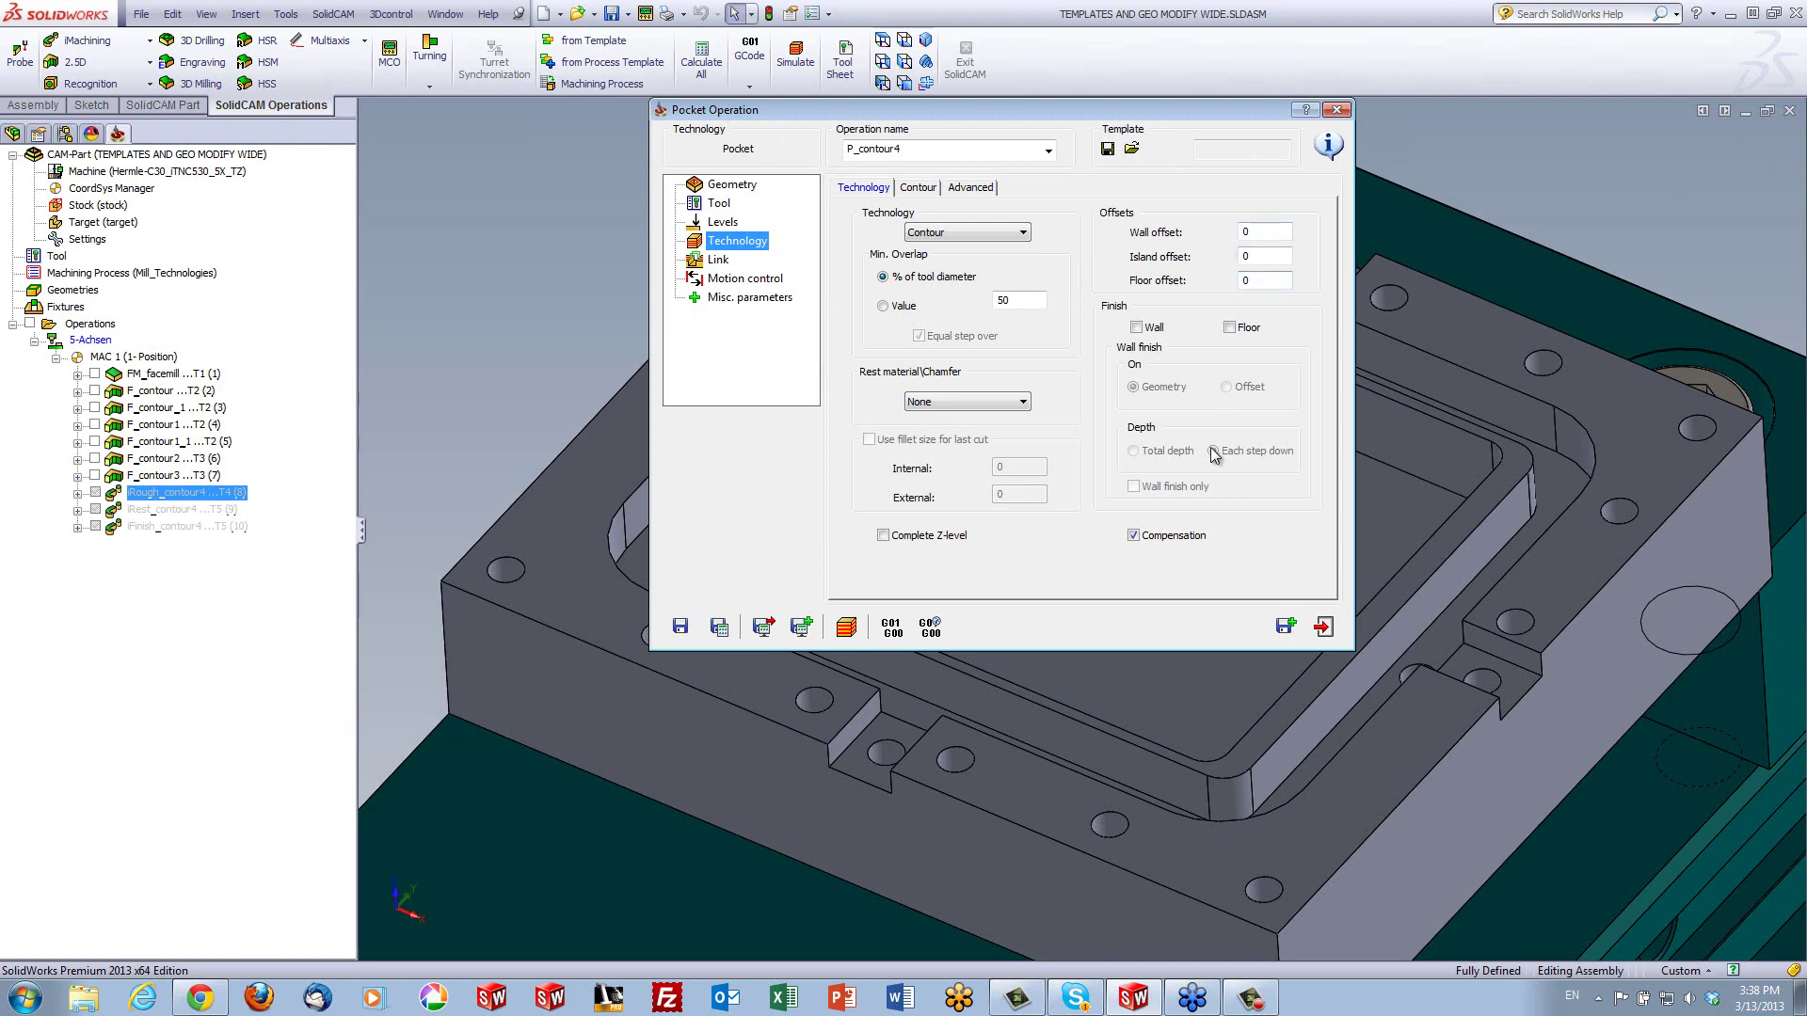
{"action": "left_click", "coordinate": [720, 629]}
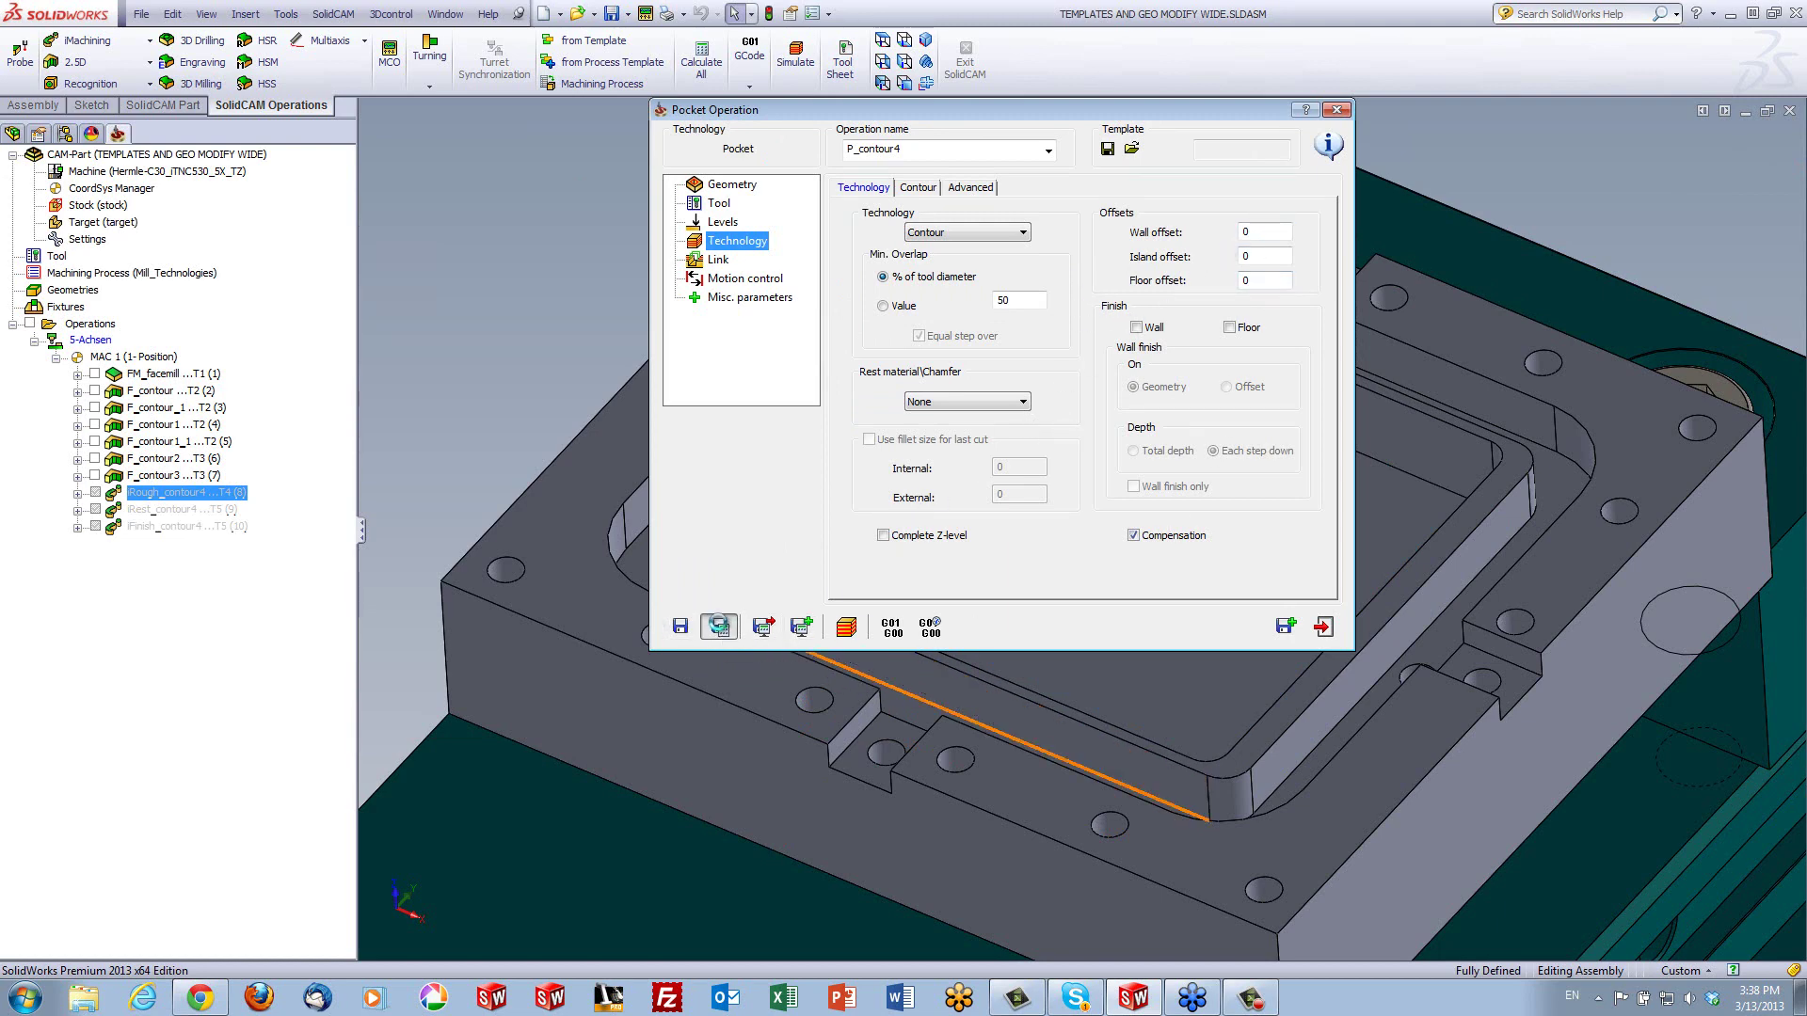
{"action": "left_click", "coordinate": [847, 627]}
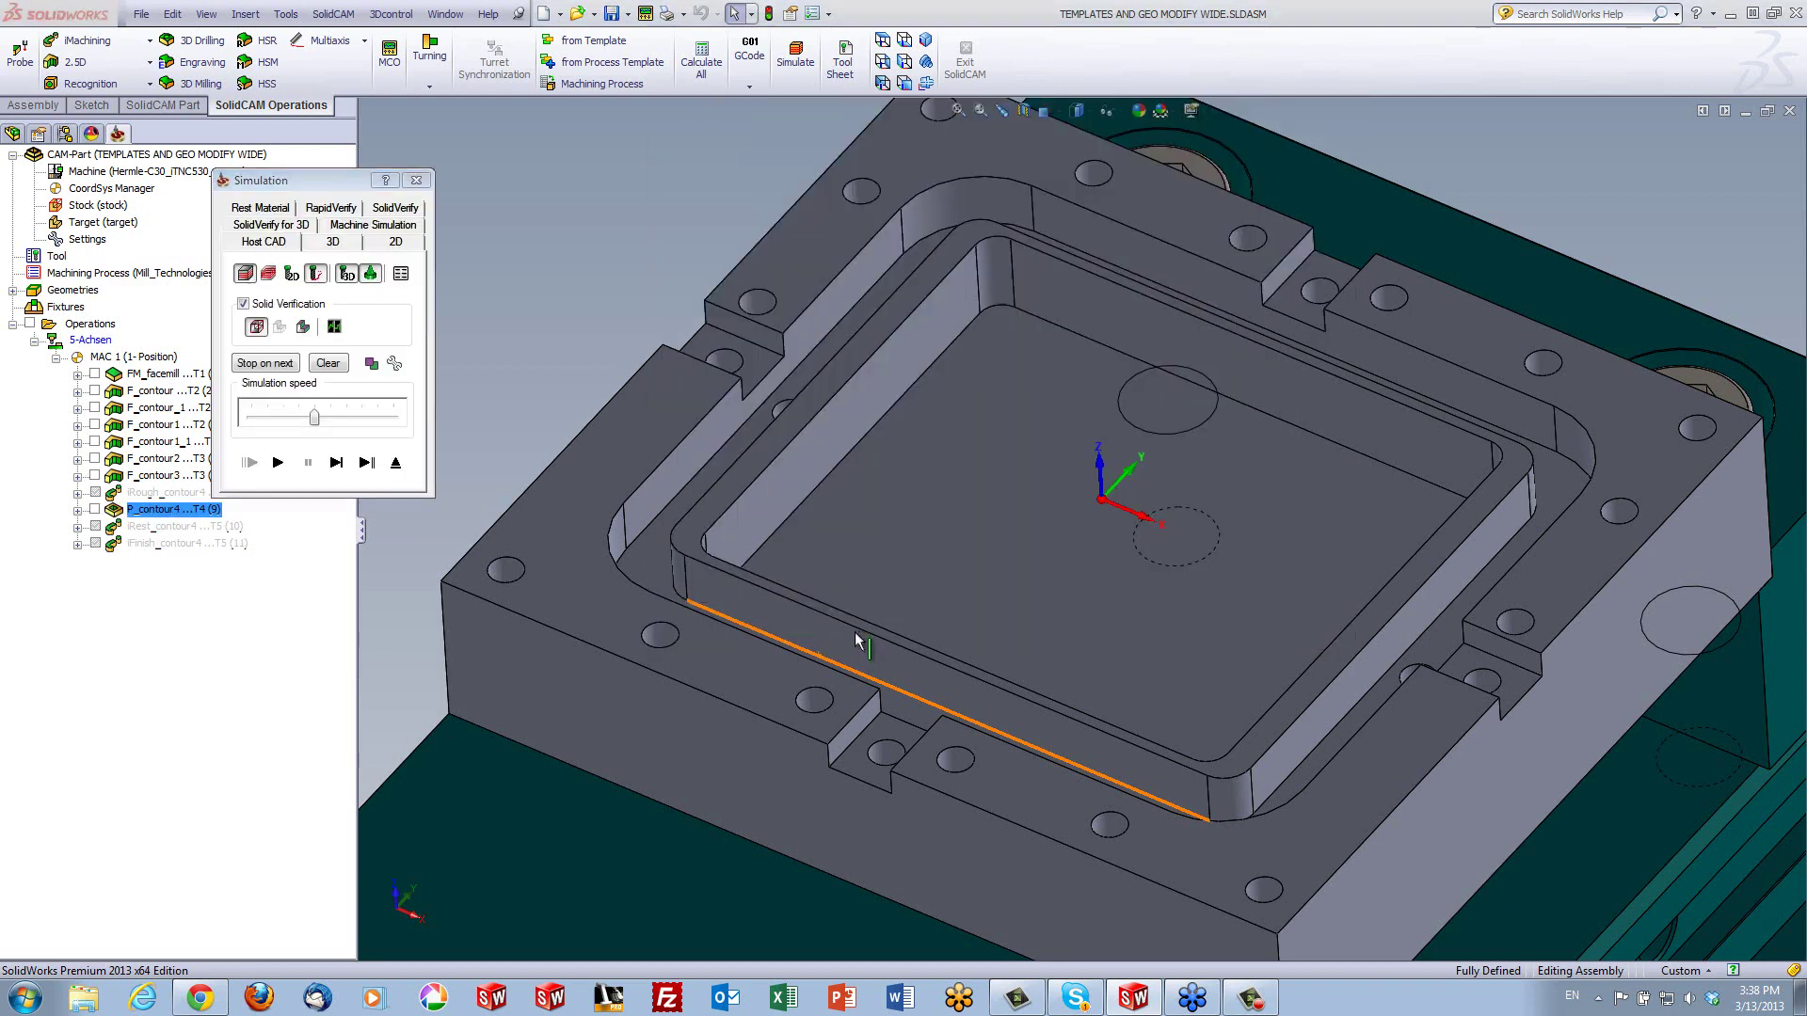
{"action": "left_click", "coordinate": [338, 462]}
{"action": "left_click", "coordinate": [336, 462]}
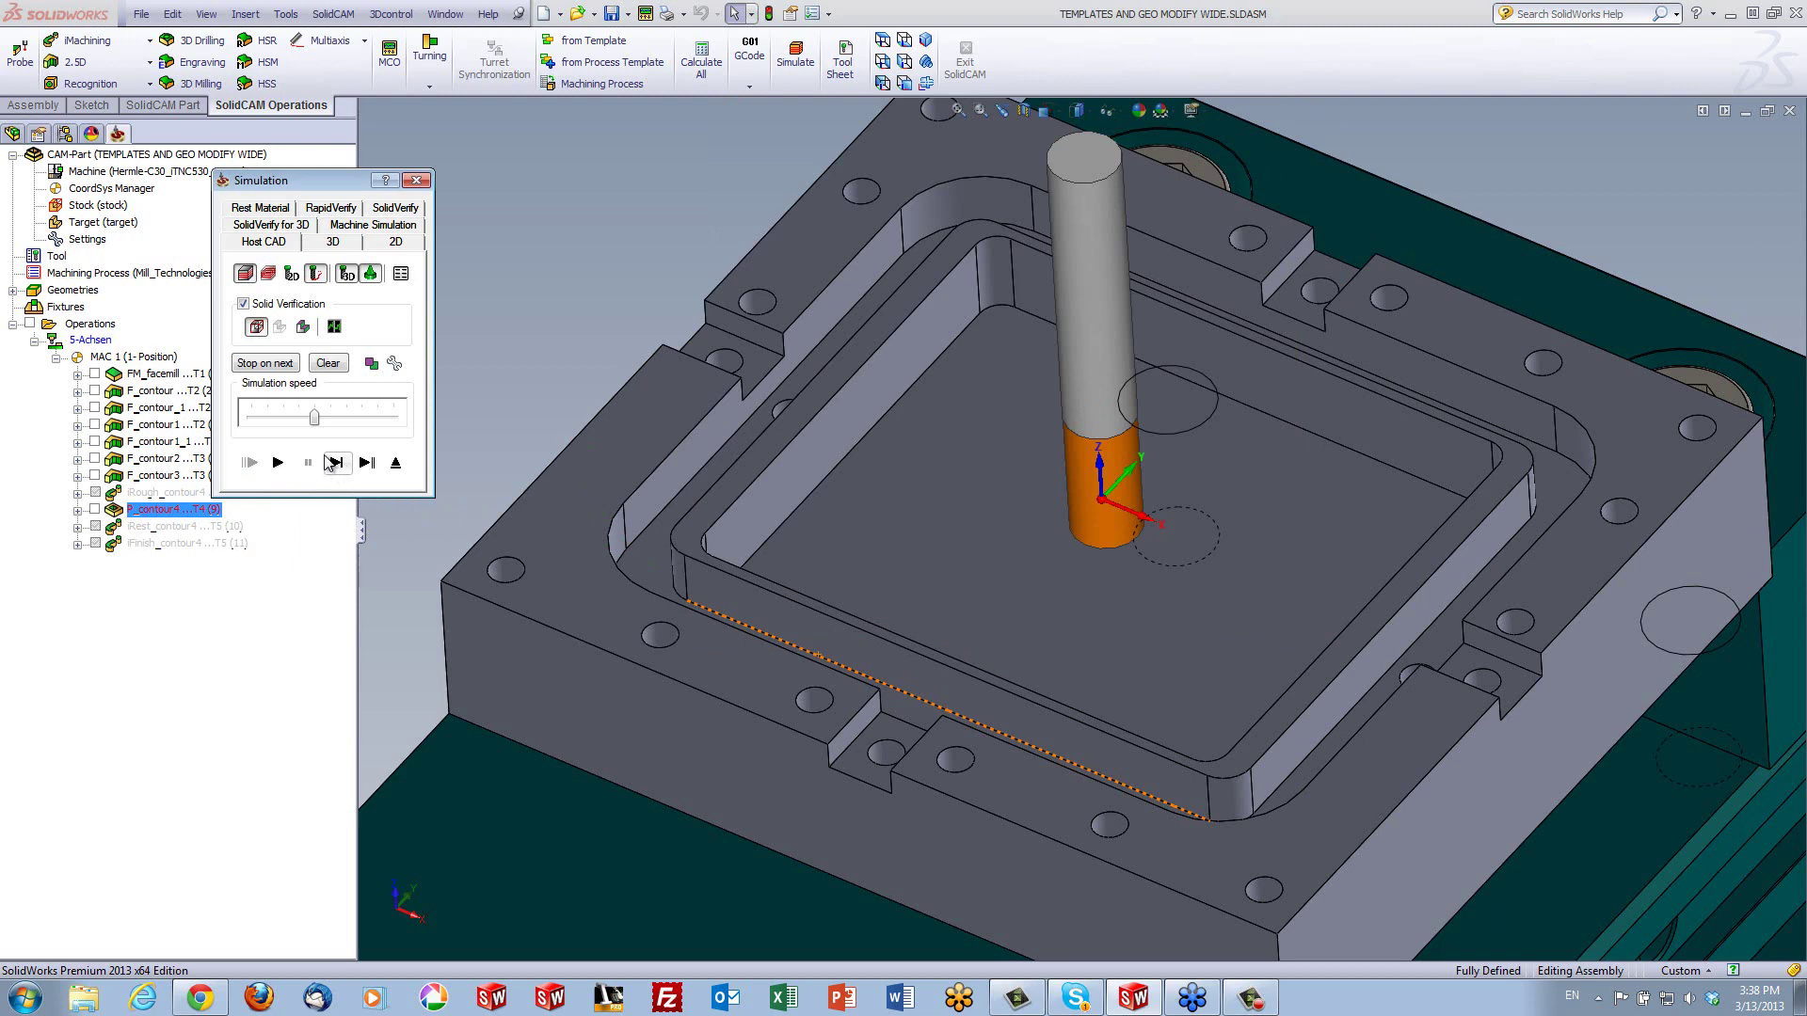
{"action": "left_click", "coordinate": [277, 465]}
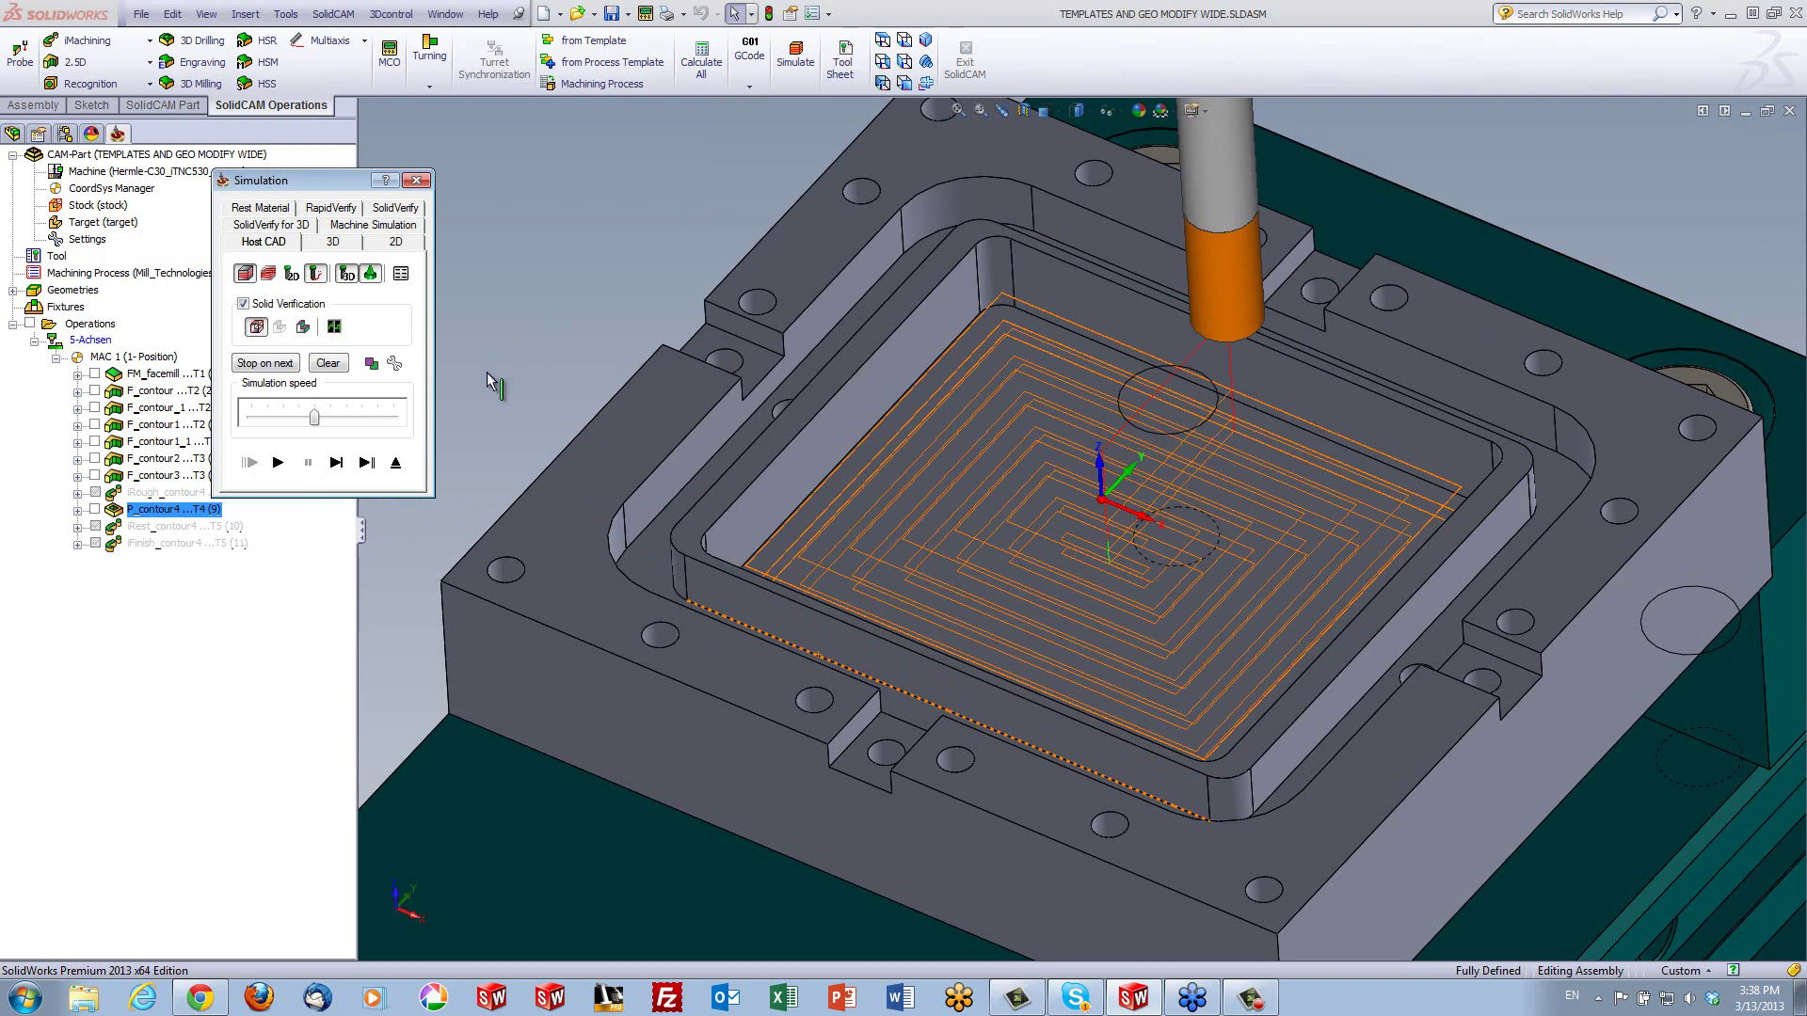
{"action": "left_click", "coordinate": [91, 324]}
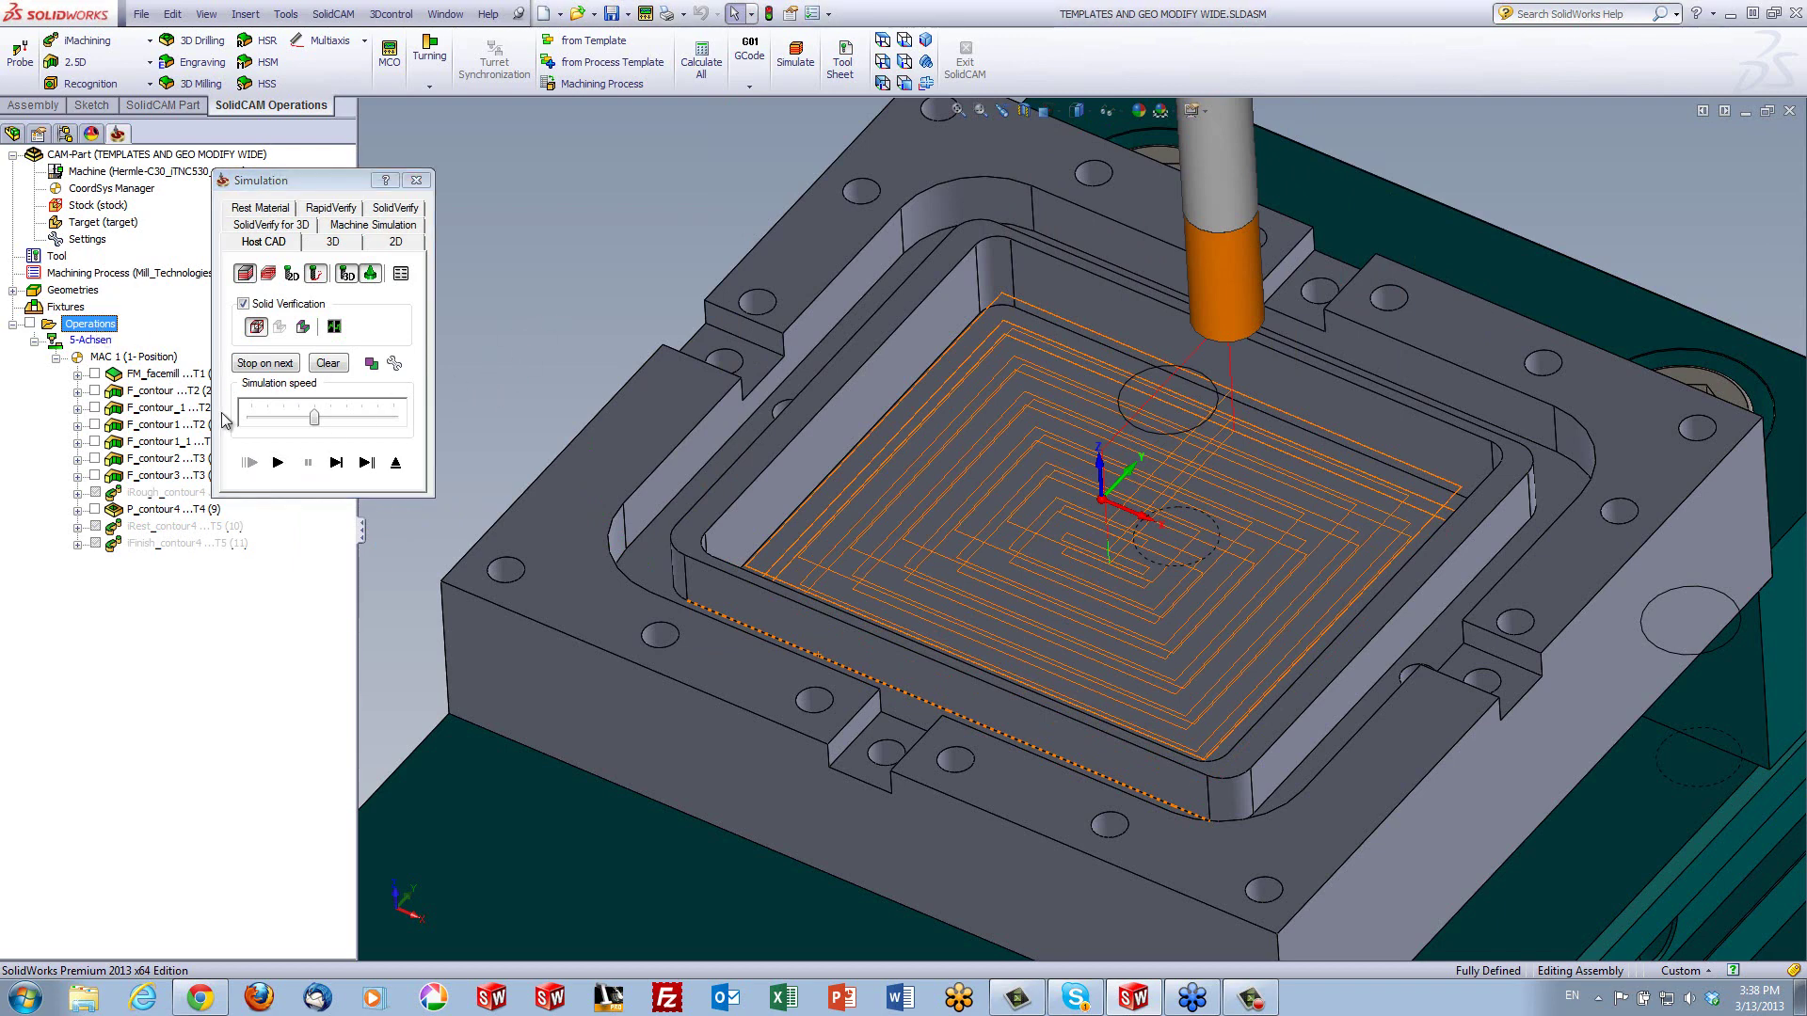
Play the Host CAD simulation of the operations, inspect the central pocket up close and exit the simulation
{"action": "left_click", "coordinate": [277, 462]}
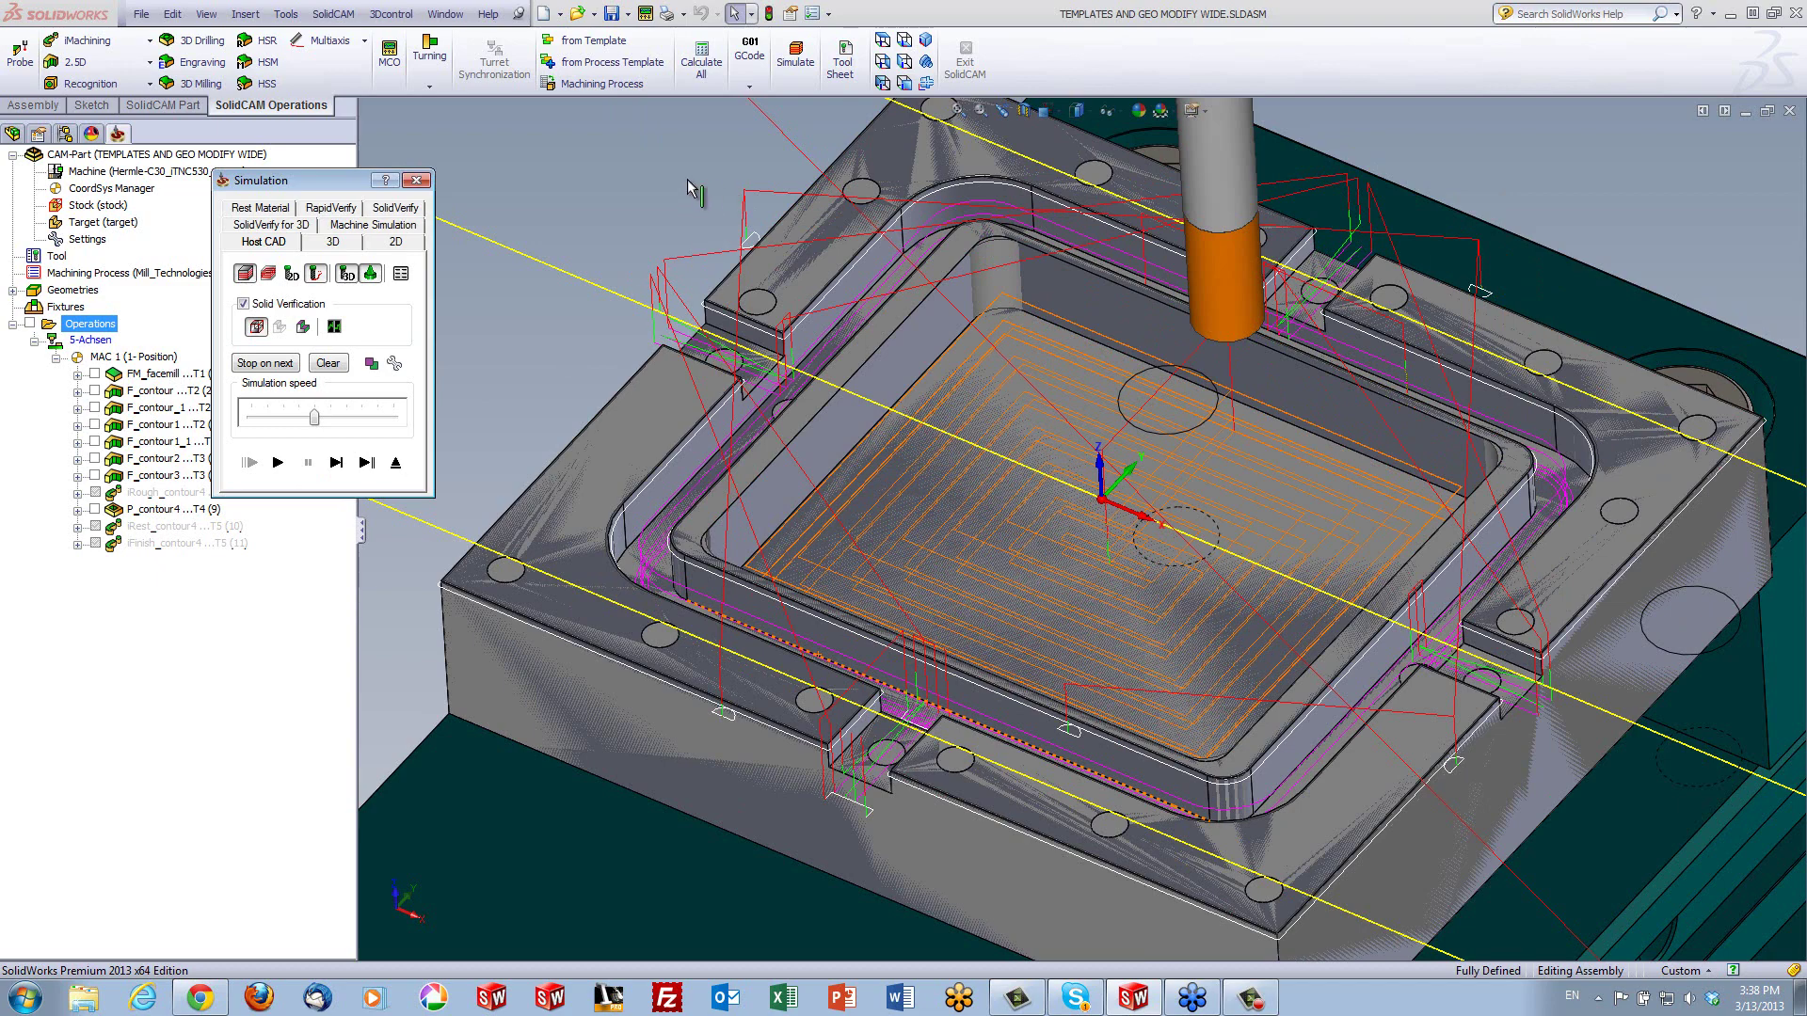
{"action": "left_click", "coordinate": [926, 263]}
{"action": "scroll", "coordinate": [1003, 280], "scroll_direction": "down", "scroll_amount": 2}
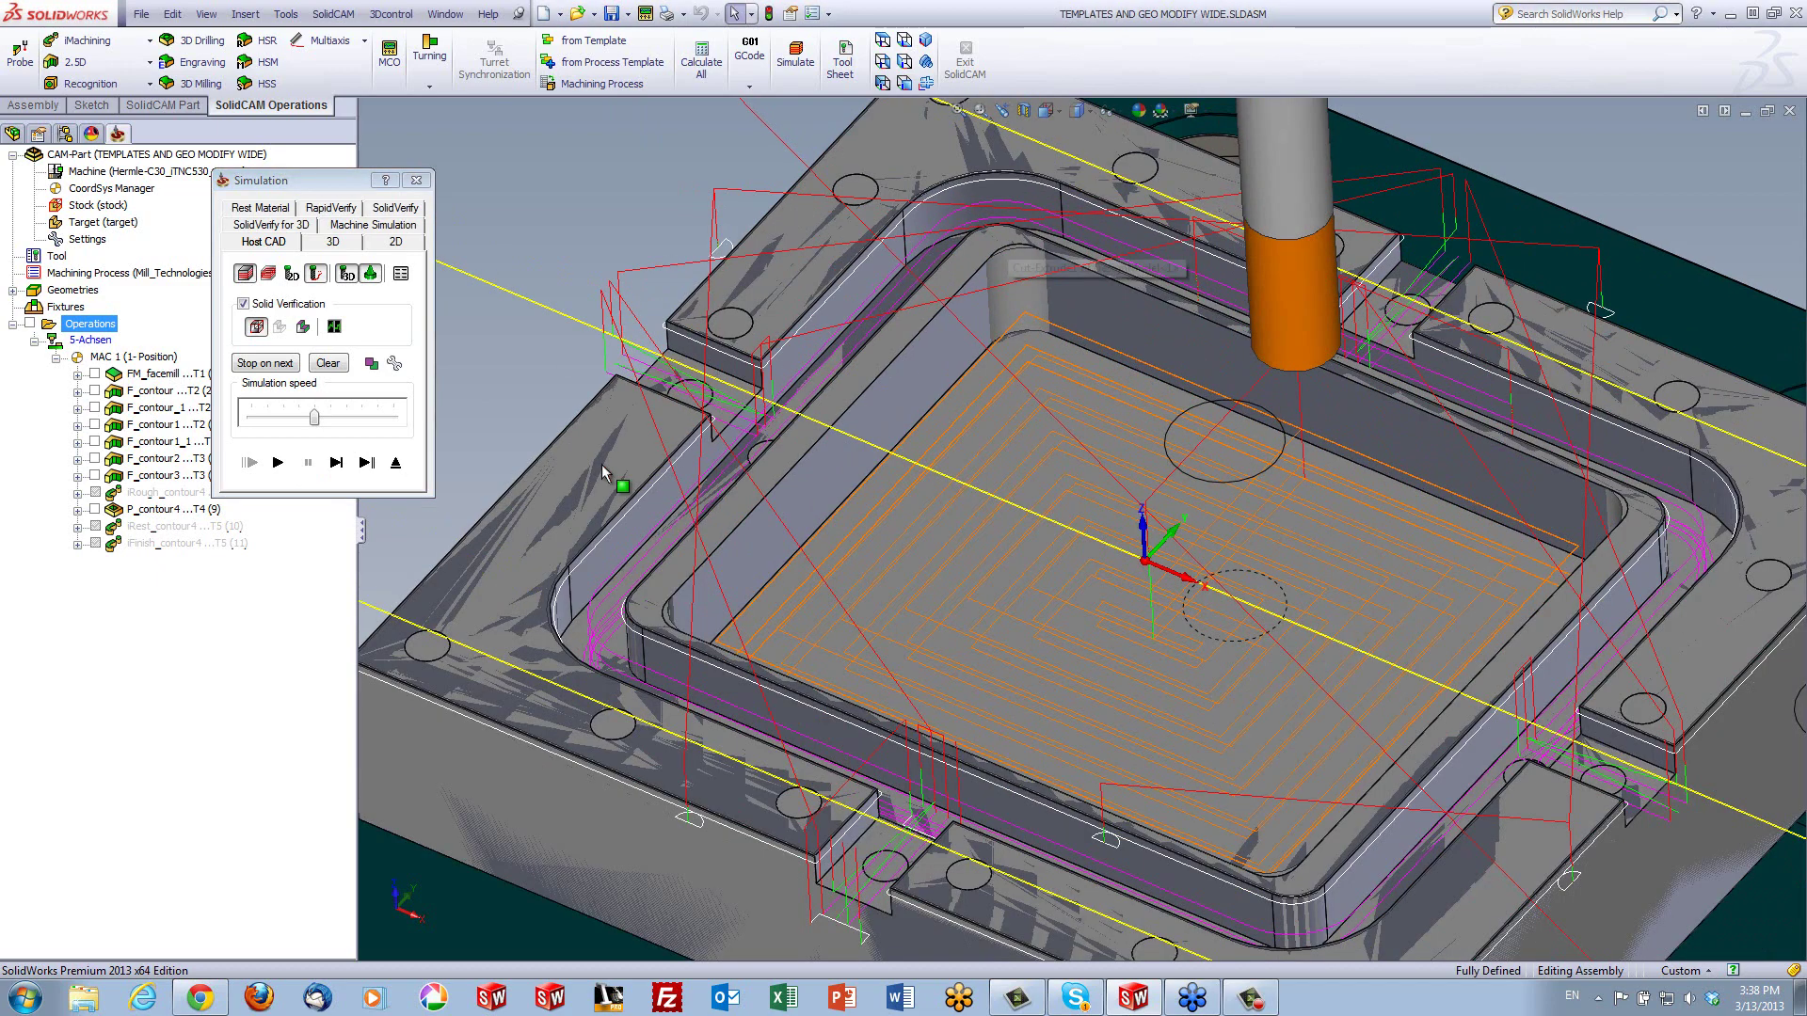
{"action": "left_click", "coordinate": [387, 466]}
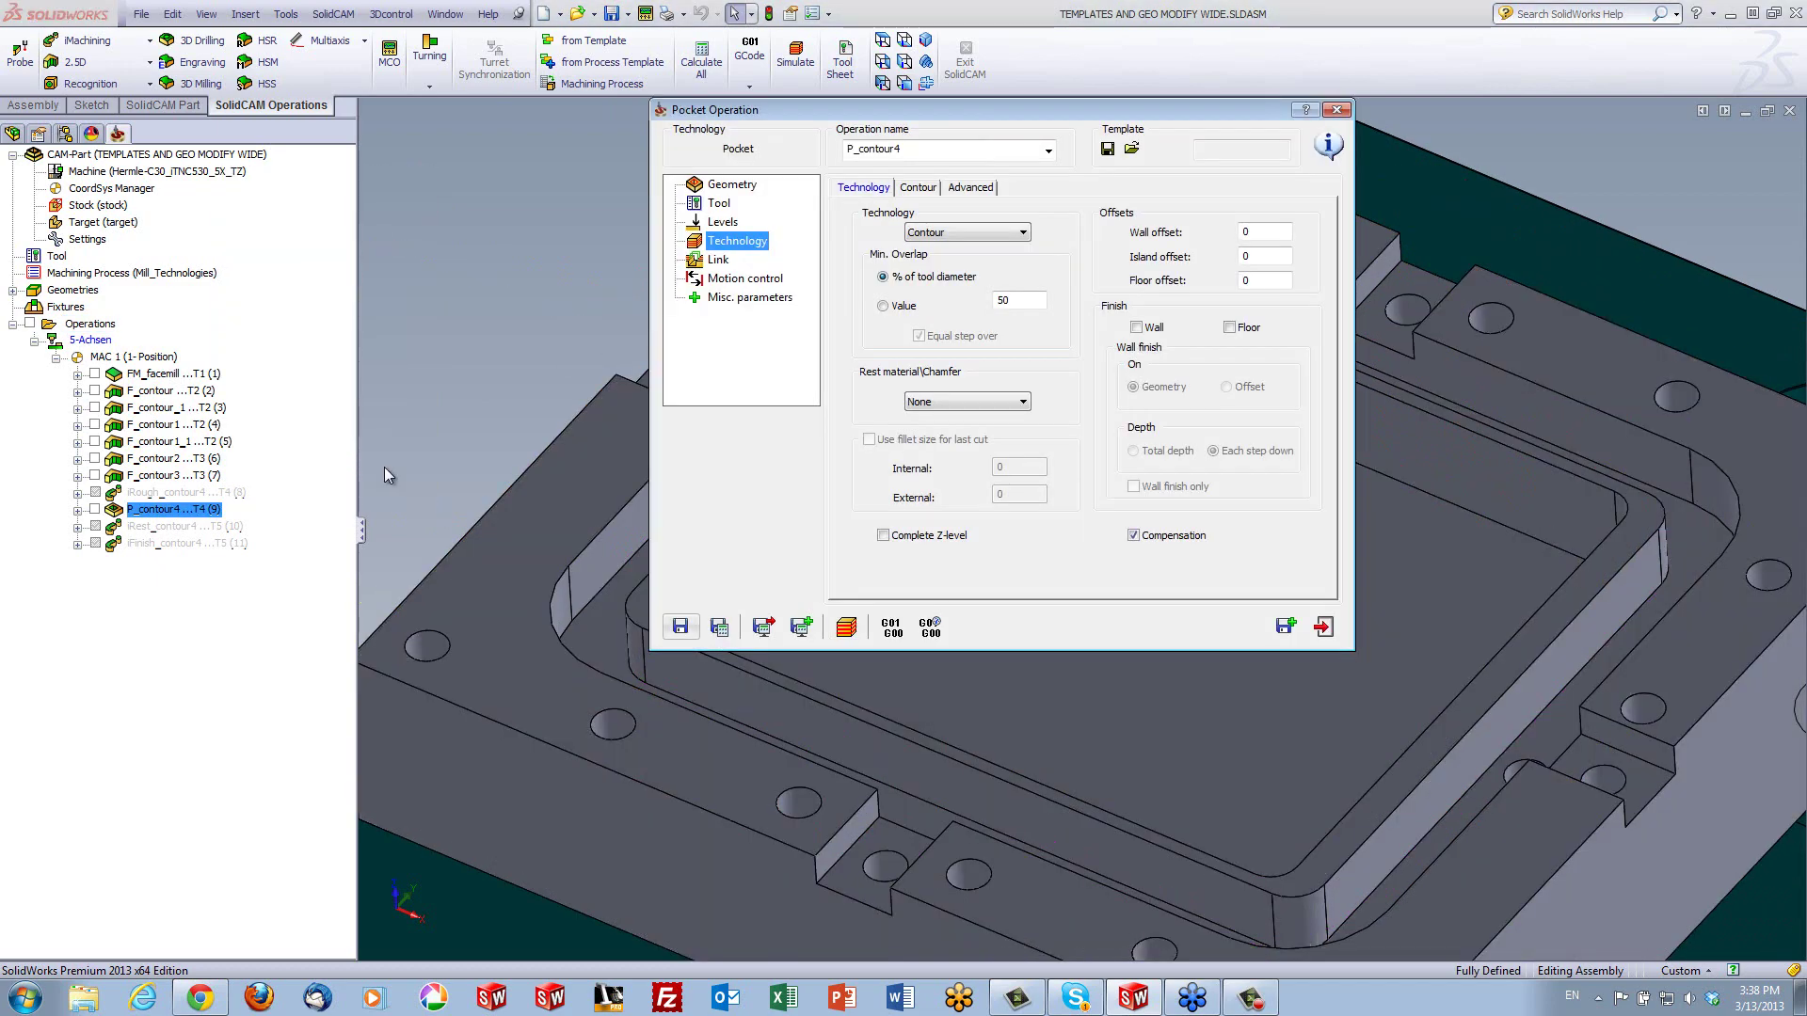
Save and copy the P_contour4 pocket operation and assign tool 5, the 6 mm end mill, to the copy
{"action": "left_click", "coordinate": [1287, 627]}
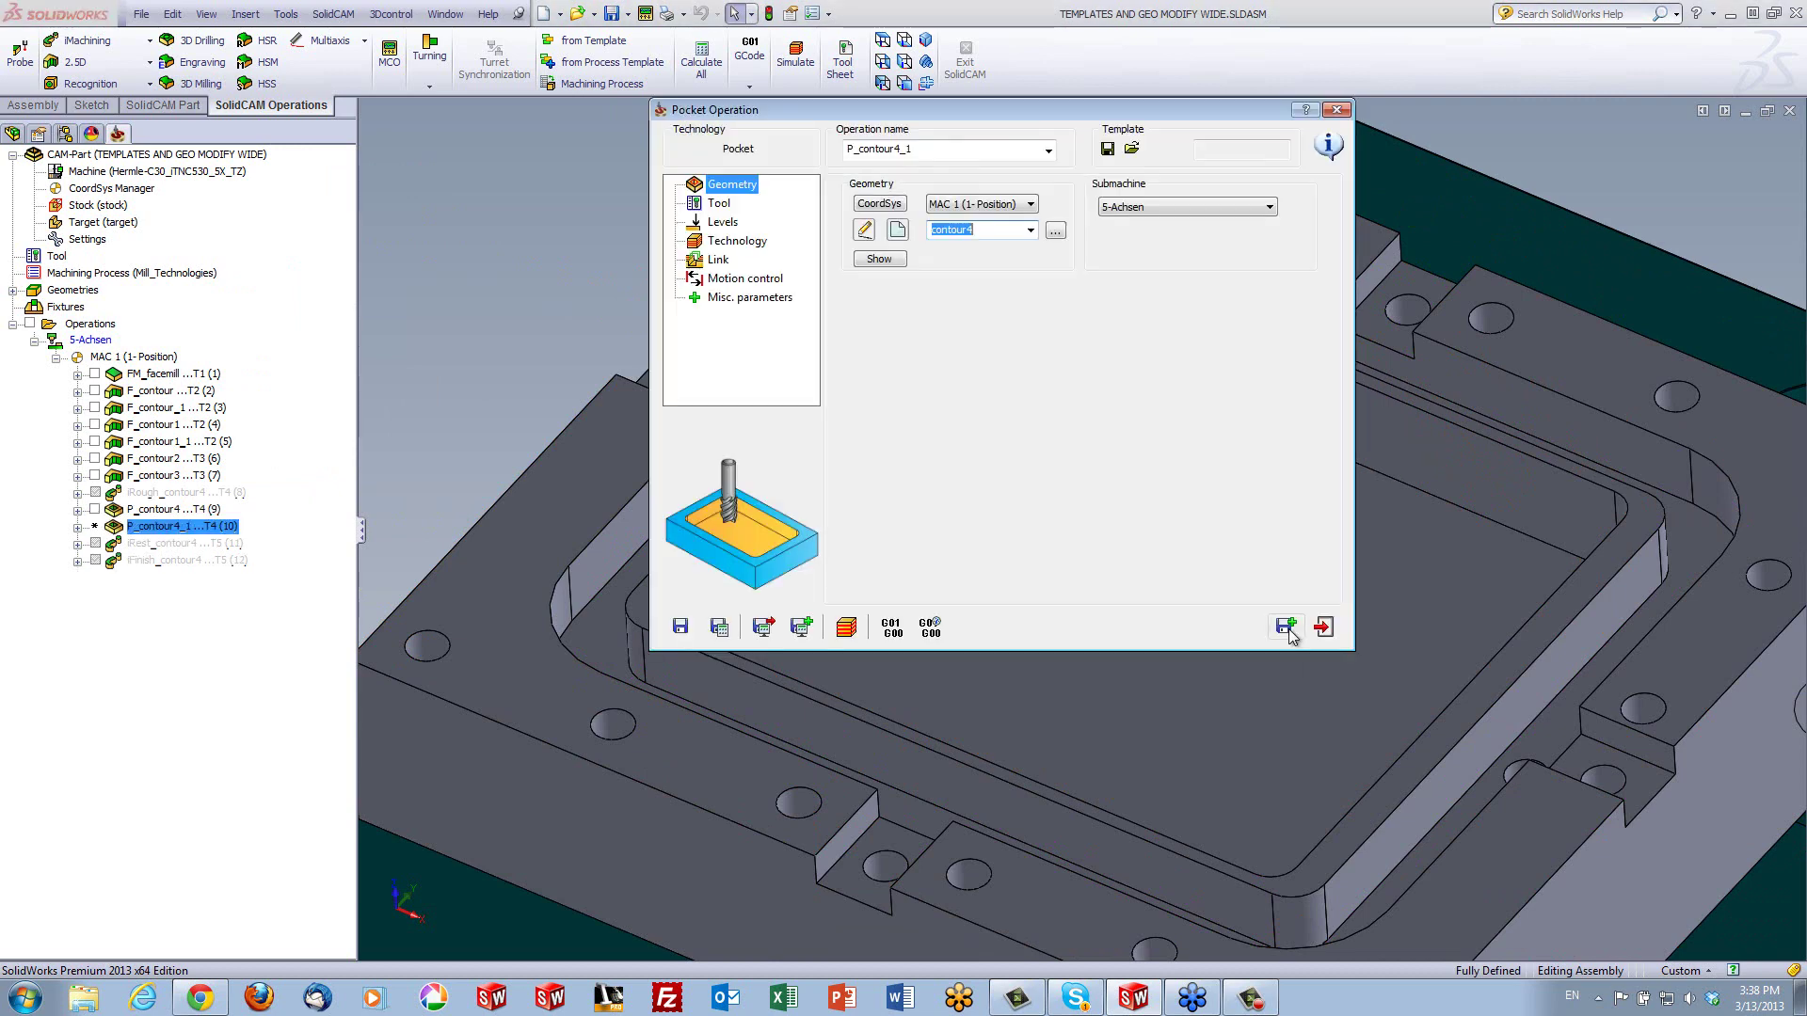
{"action": "left_click", "coordinate": [720, 204]}
{"action": "left_click", "coordinate": [979, 440]}
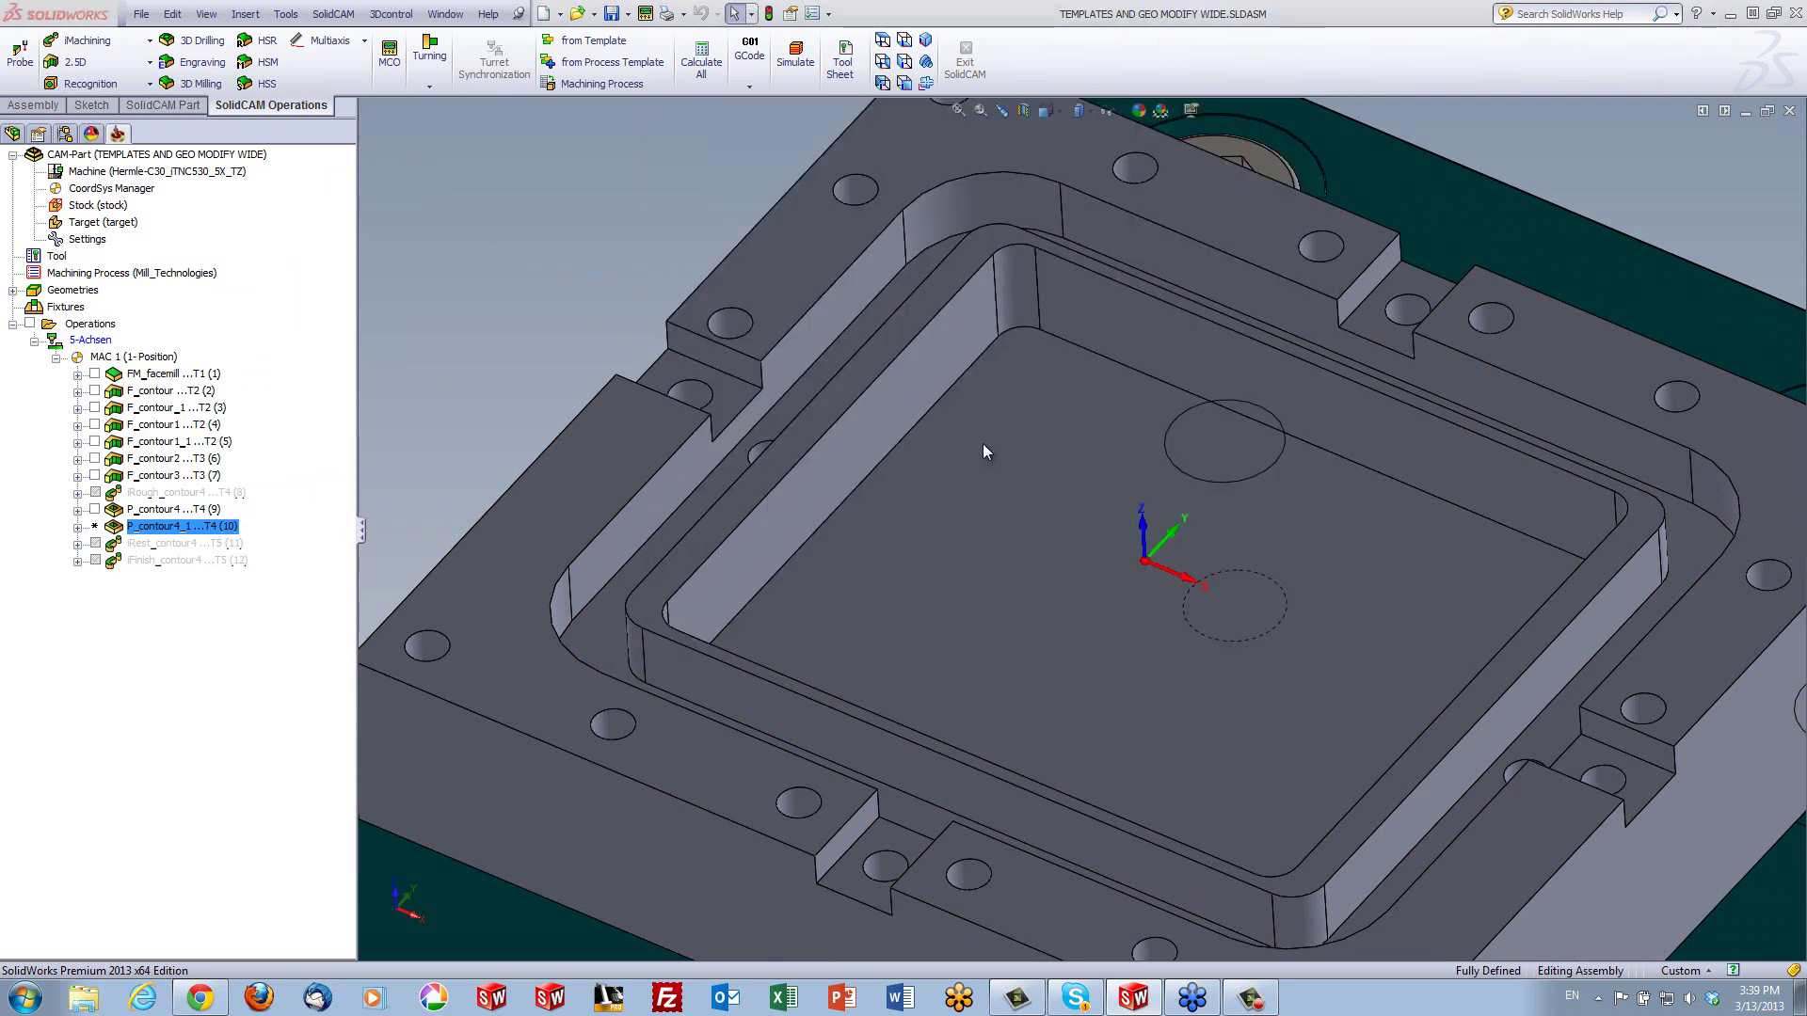
{"action": "left_click", "coordinate": [288, 370]}
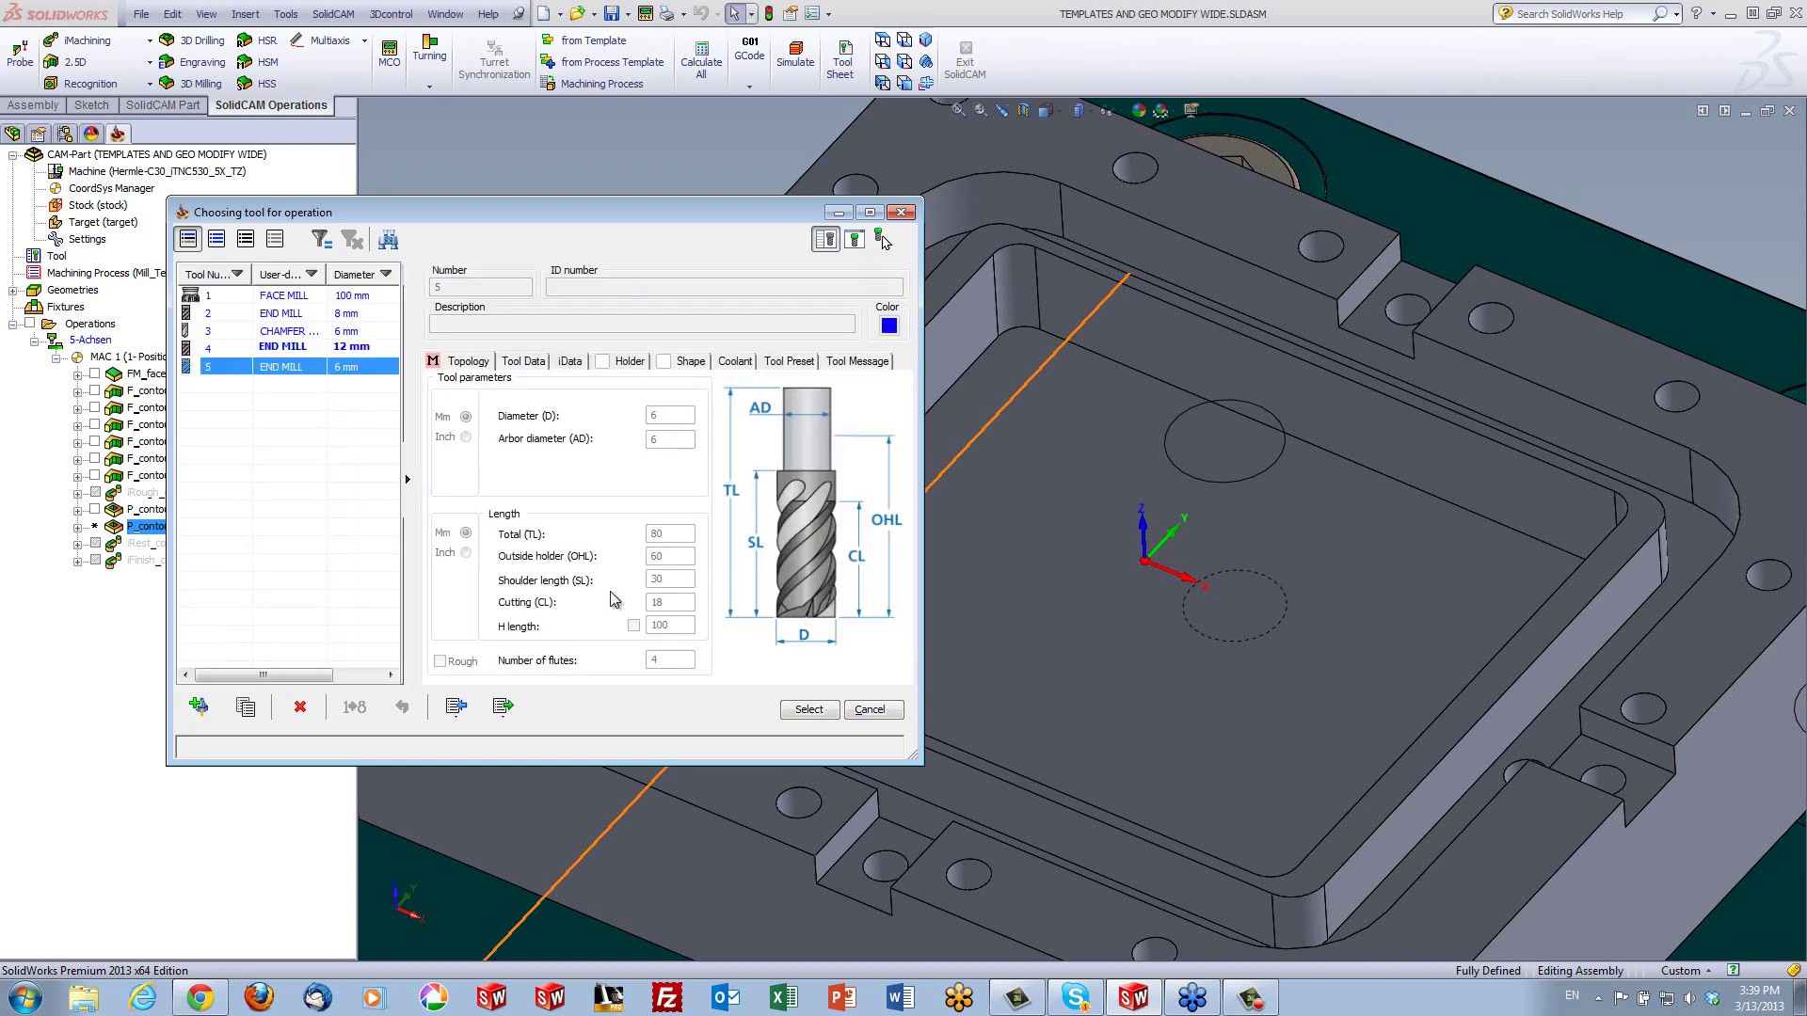
{"action": "left_click", "coordinate": [811, 710]}
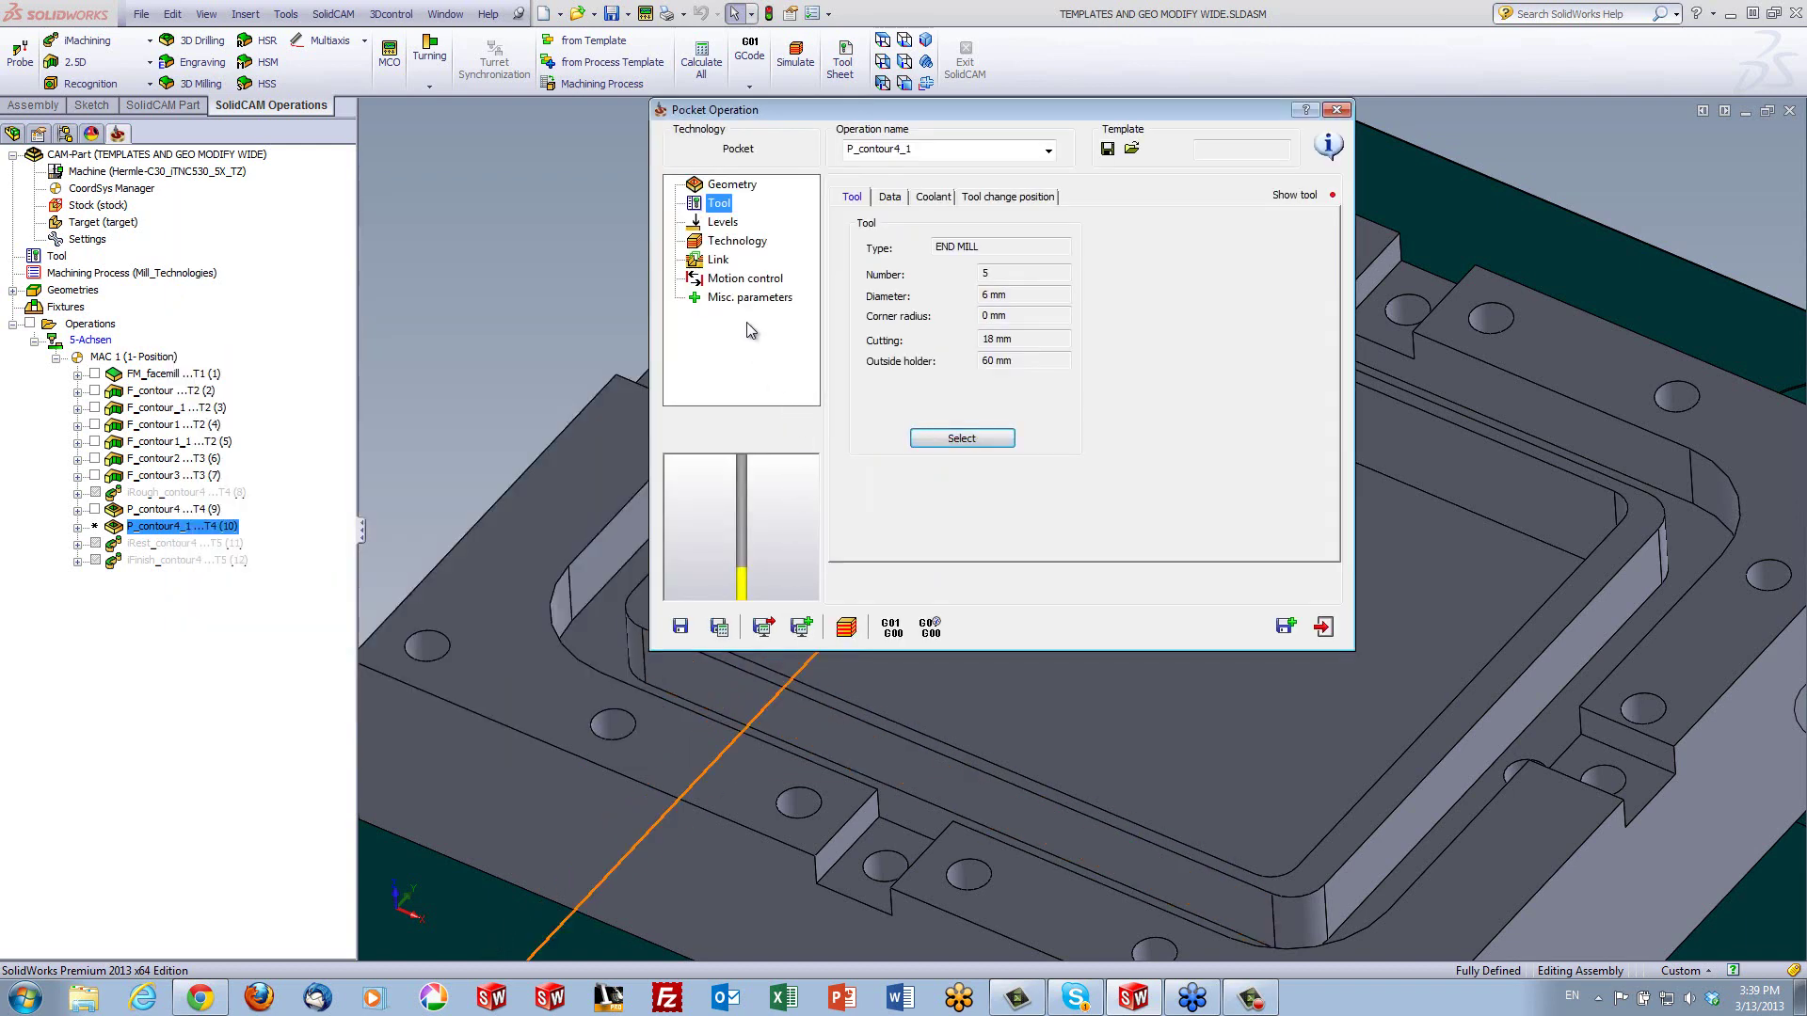
Enable rest material machining with a previous tool diameter of 12, taken from tool 4, and an extension/overlap of 1
{"action": "left_click", "coordinate": [733, 242]}
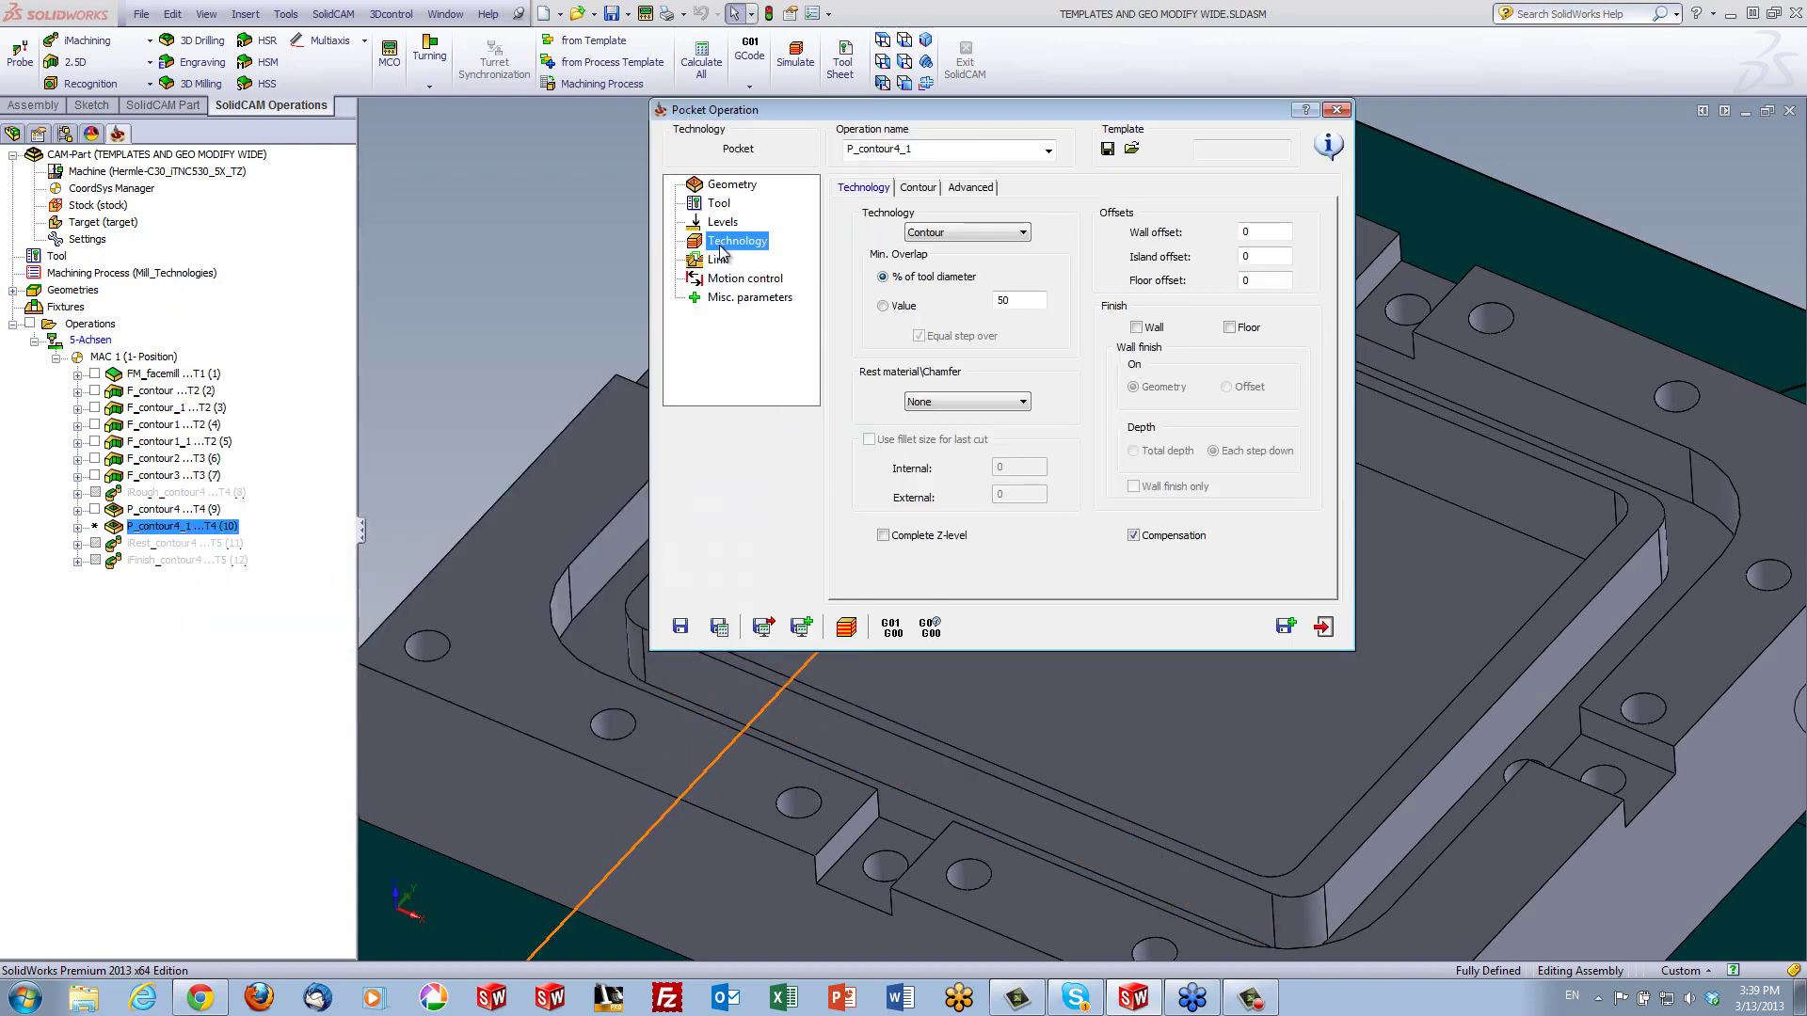
{"action": "left_click", "coordinate": [927, 403]}
{"action": "left_click", "coordinate": [928, 431]}
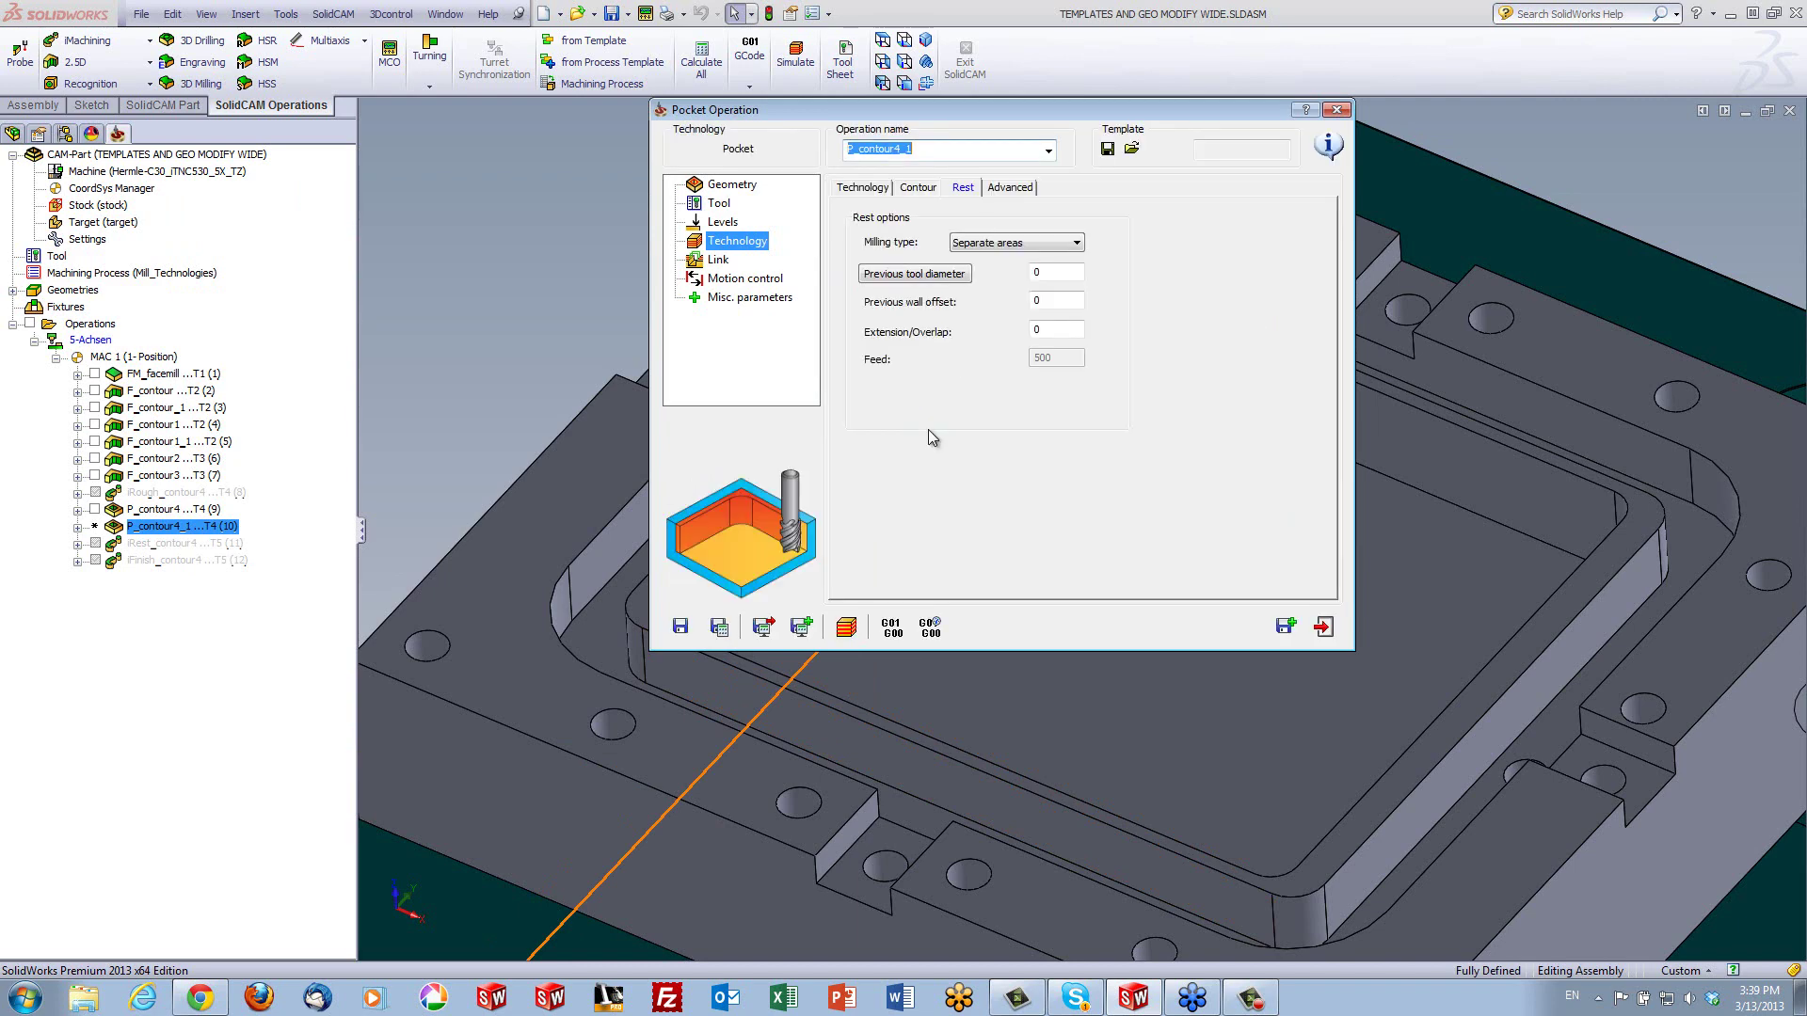
{"action": "left_click", "coordinate": [1052, 272]}
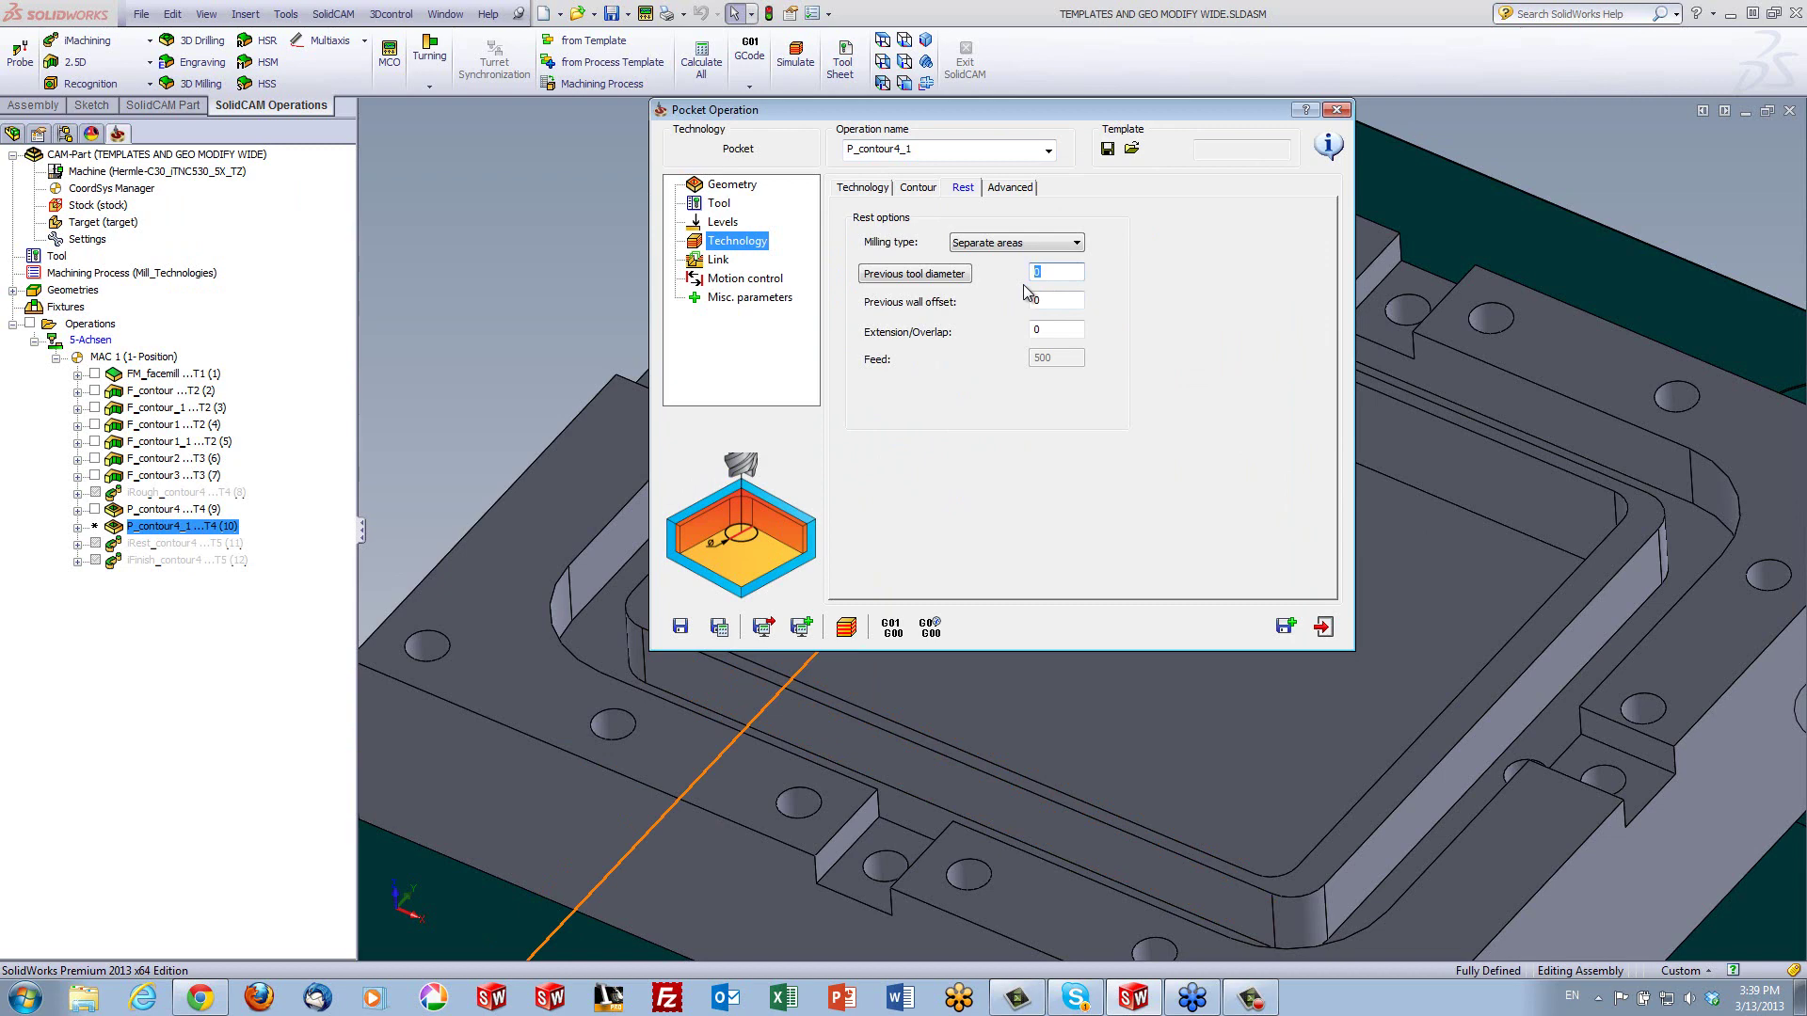
{"action": "left_click", "coordinate": [896, 280]}
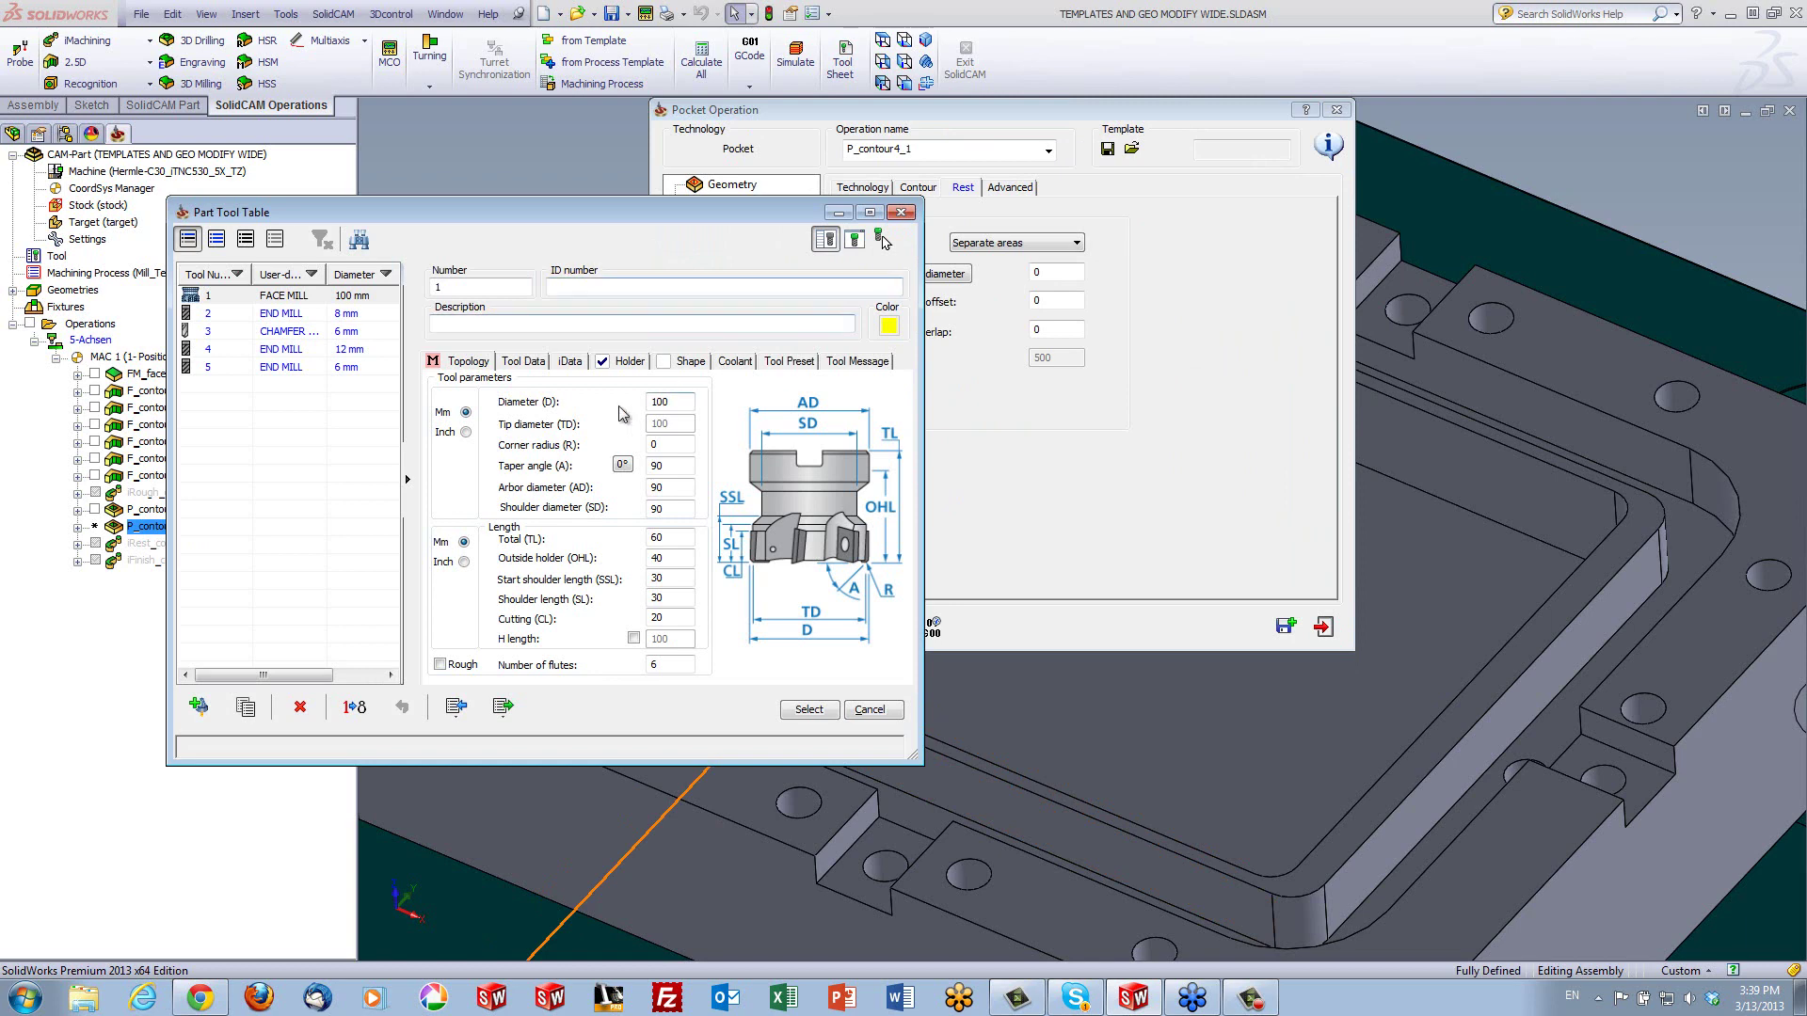
{"action": "left_click", "coordinate": [339, 349]}
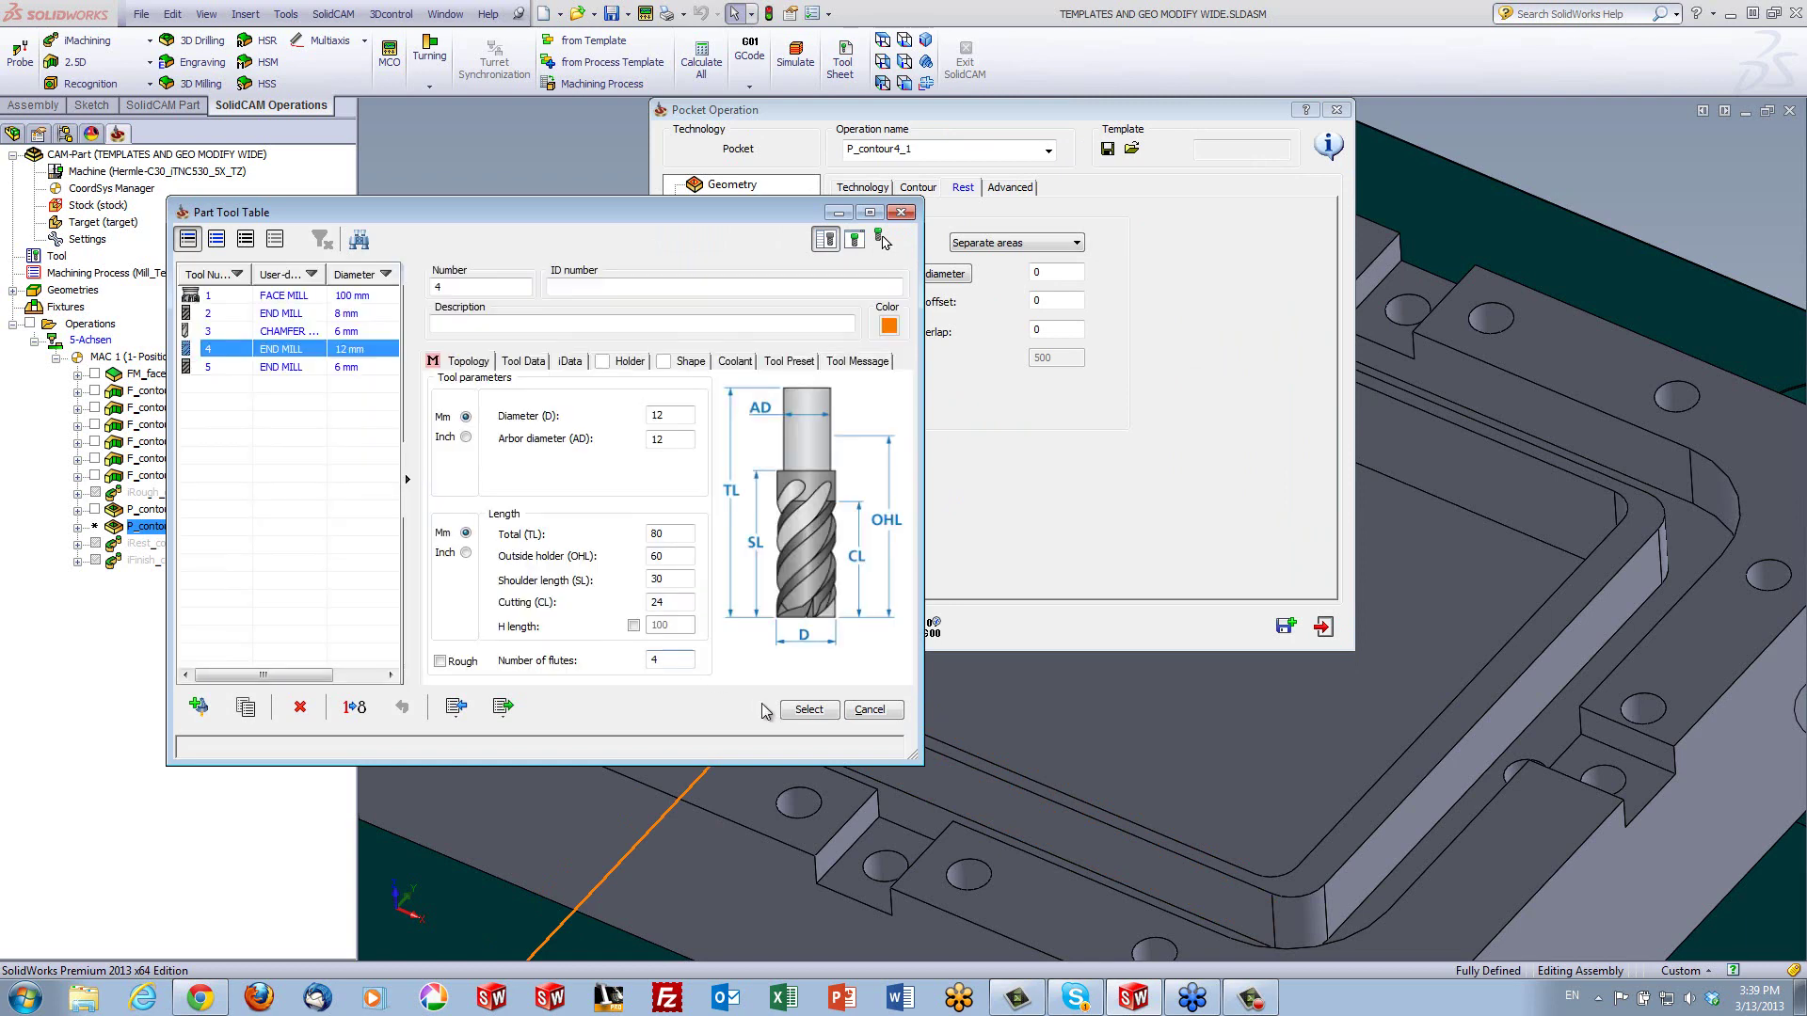
{"action": "left_click", "coordinate": [807, 712]}
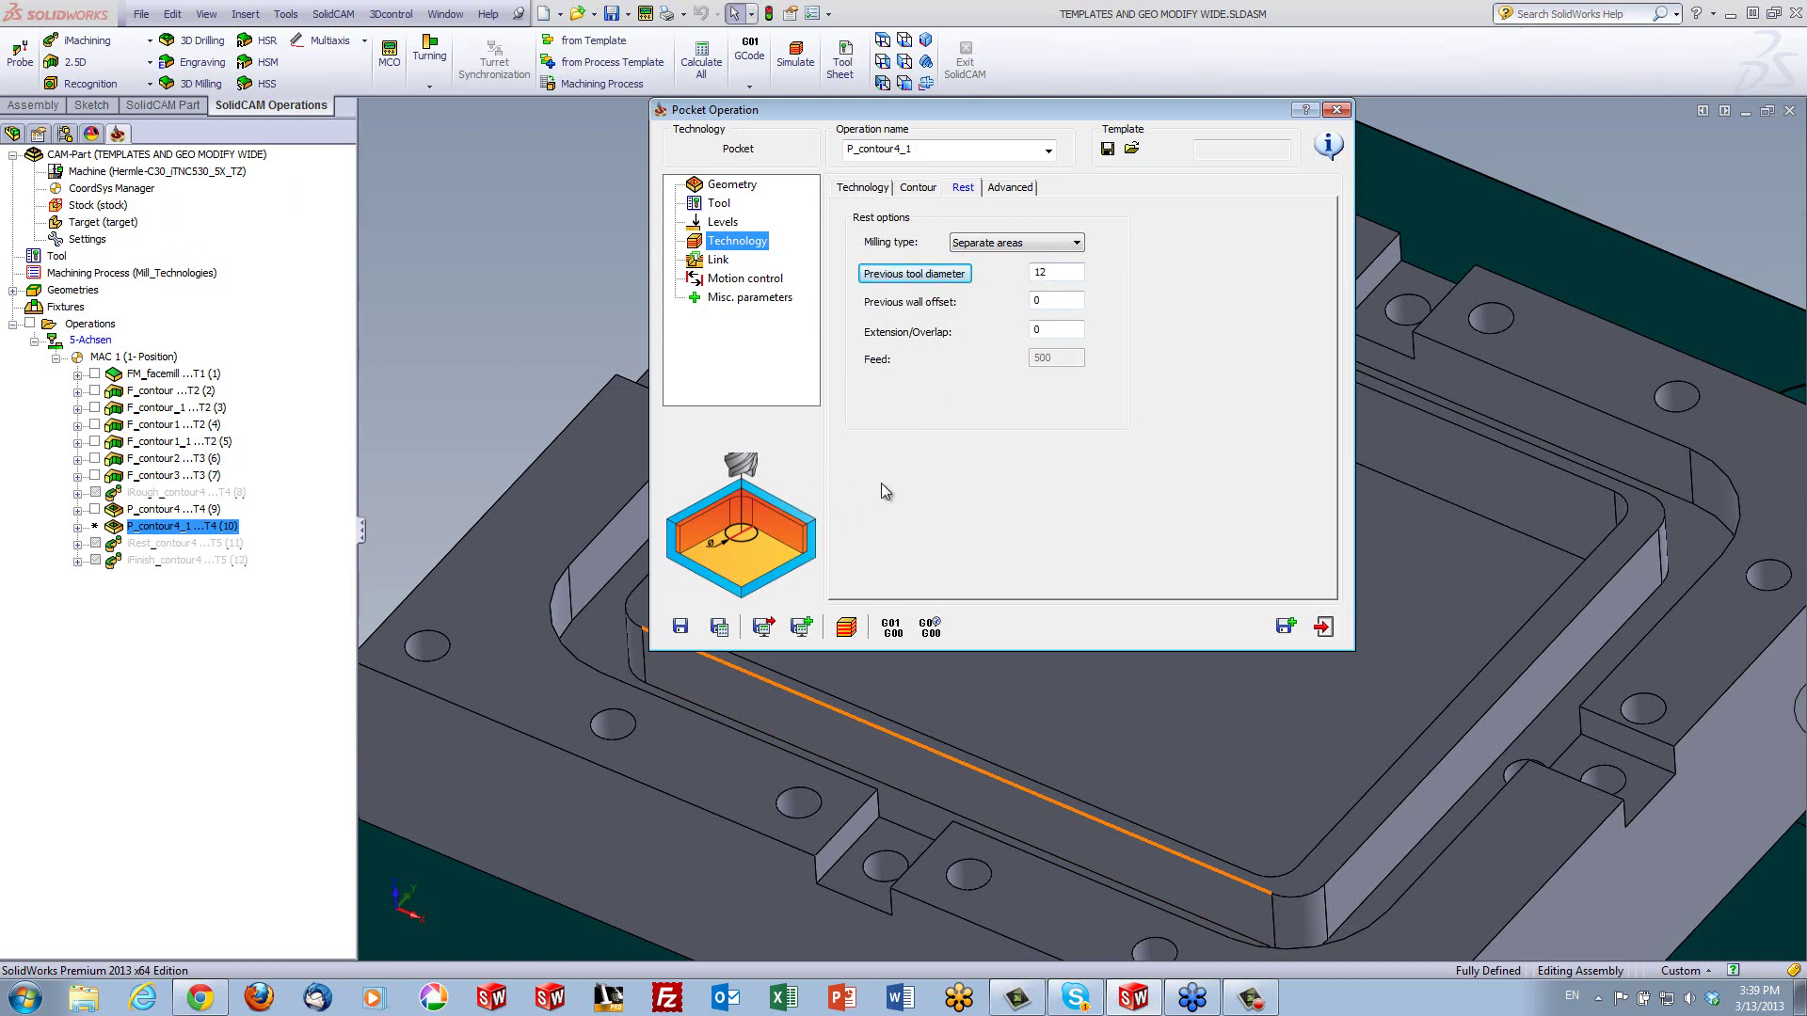
{"action": "left_click", "coordinate": [1057, 333]}
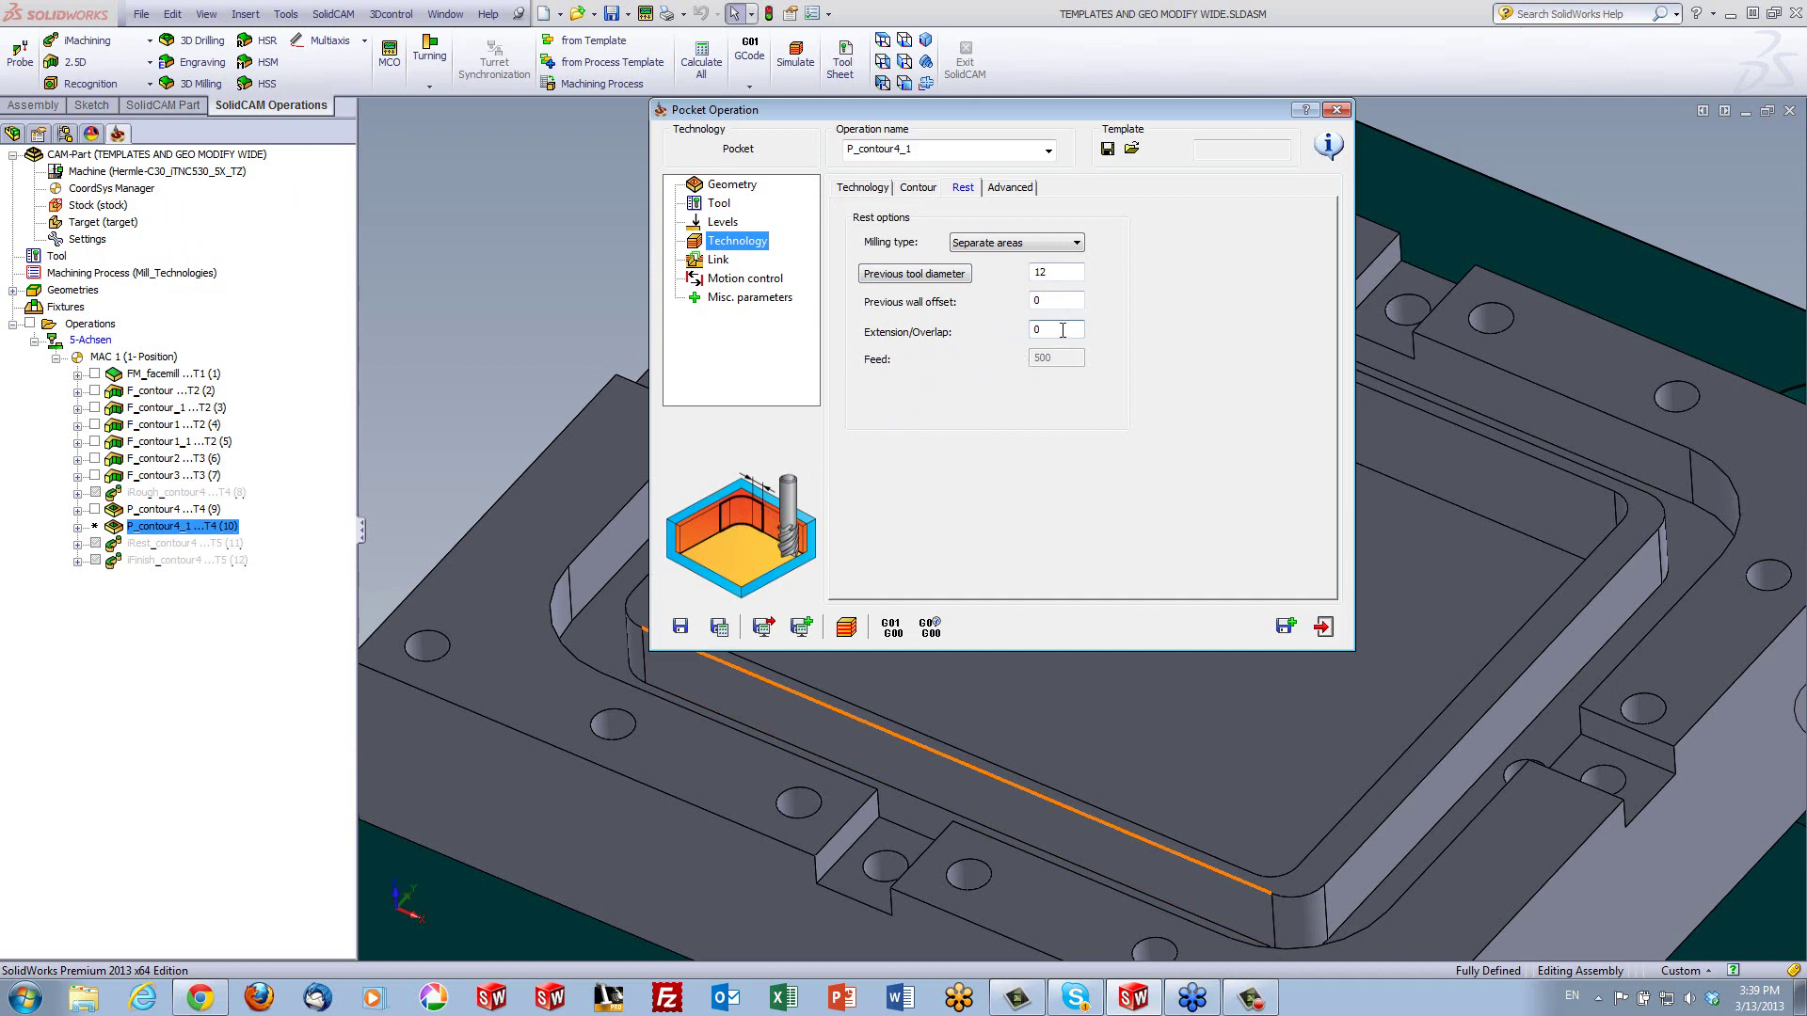
{"action": "type", "text": "1"}
Save and calculate the rest machining operation, and simulate its corner toolpaths in Host CAD, first stepwise and then continuously
{"action": "left_click", "coordinate": [717, 638]}
{"action": "left_click", "coordinate": [846, 628]}
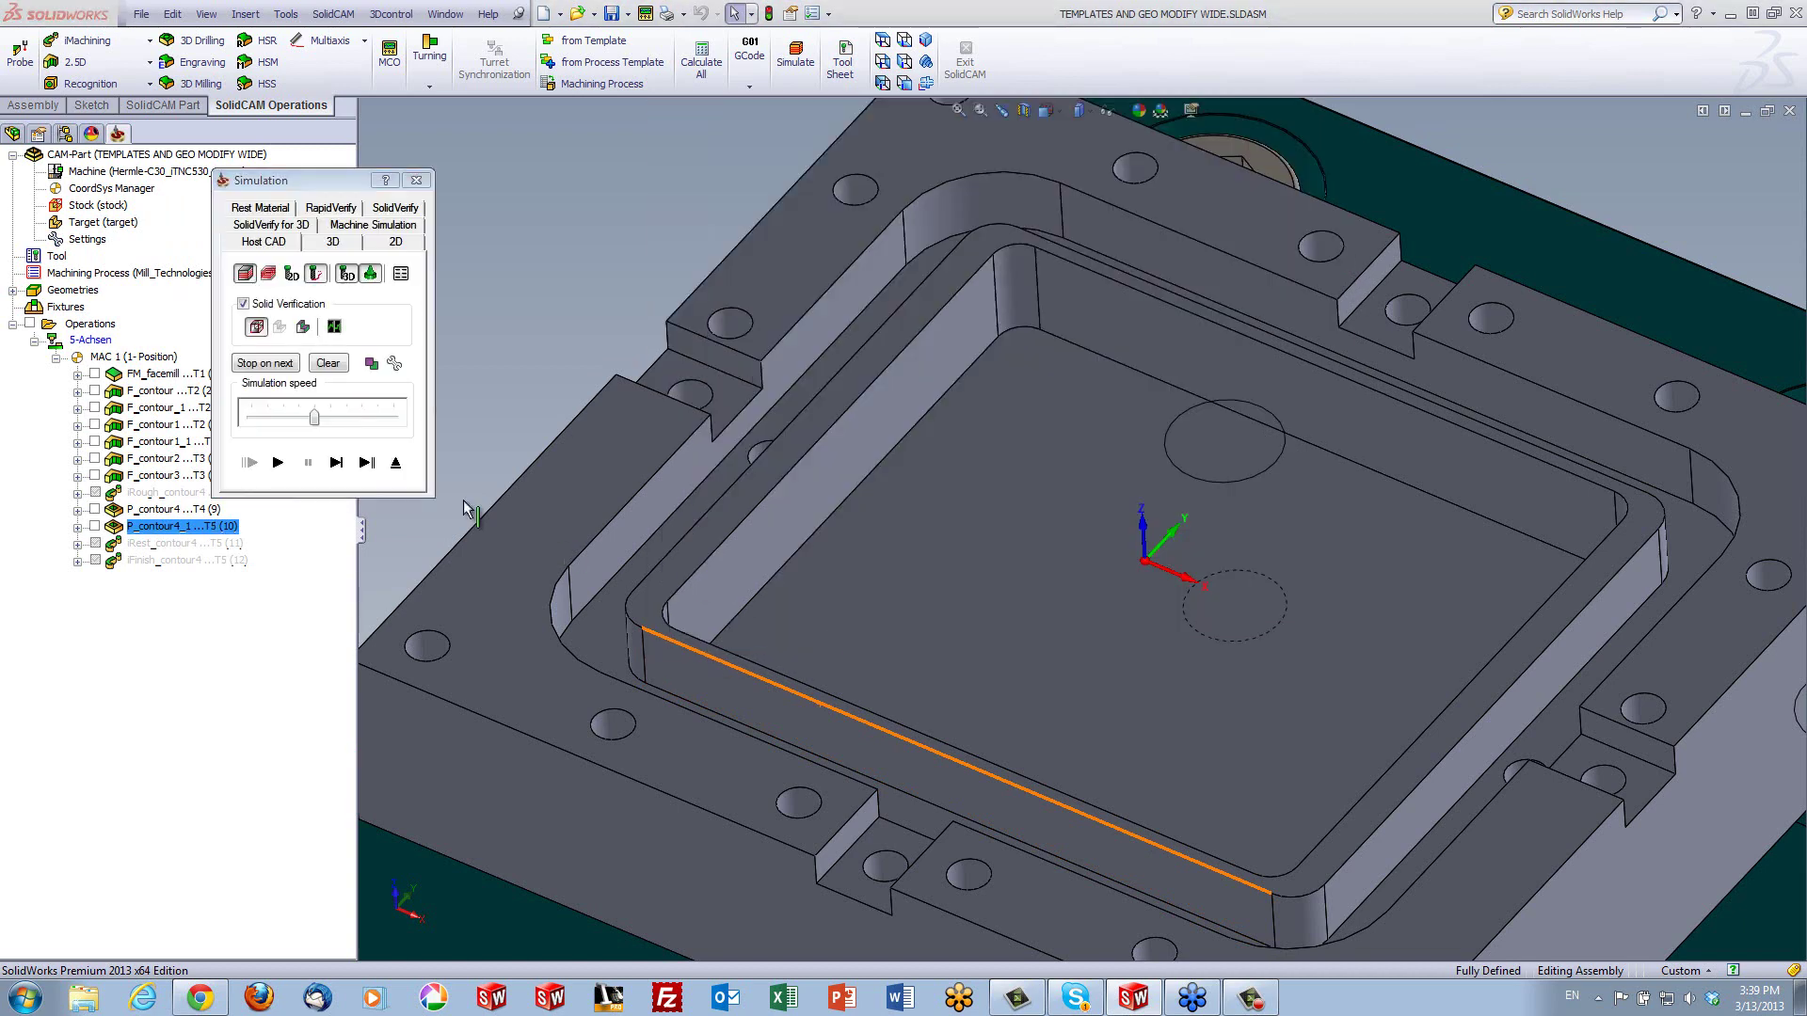
{"action": "left_click", "coordinate": [336, 462]}
{"action": "left_click", "coordinate": [336, 462]}
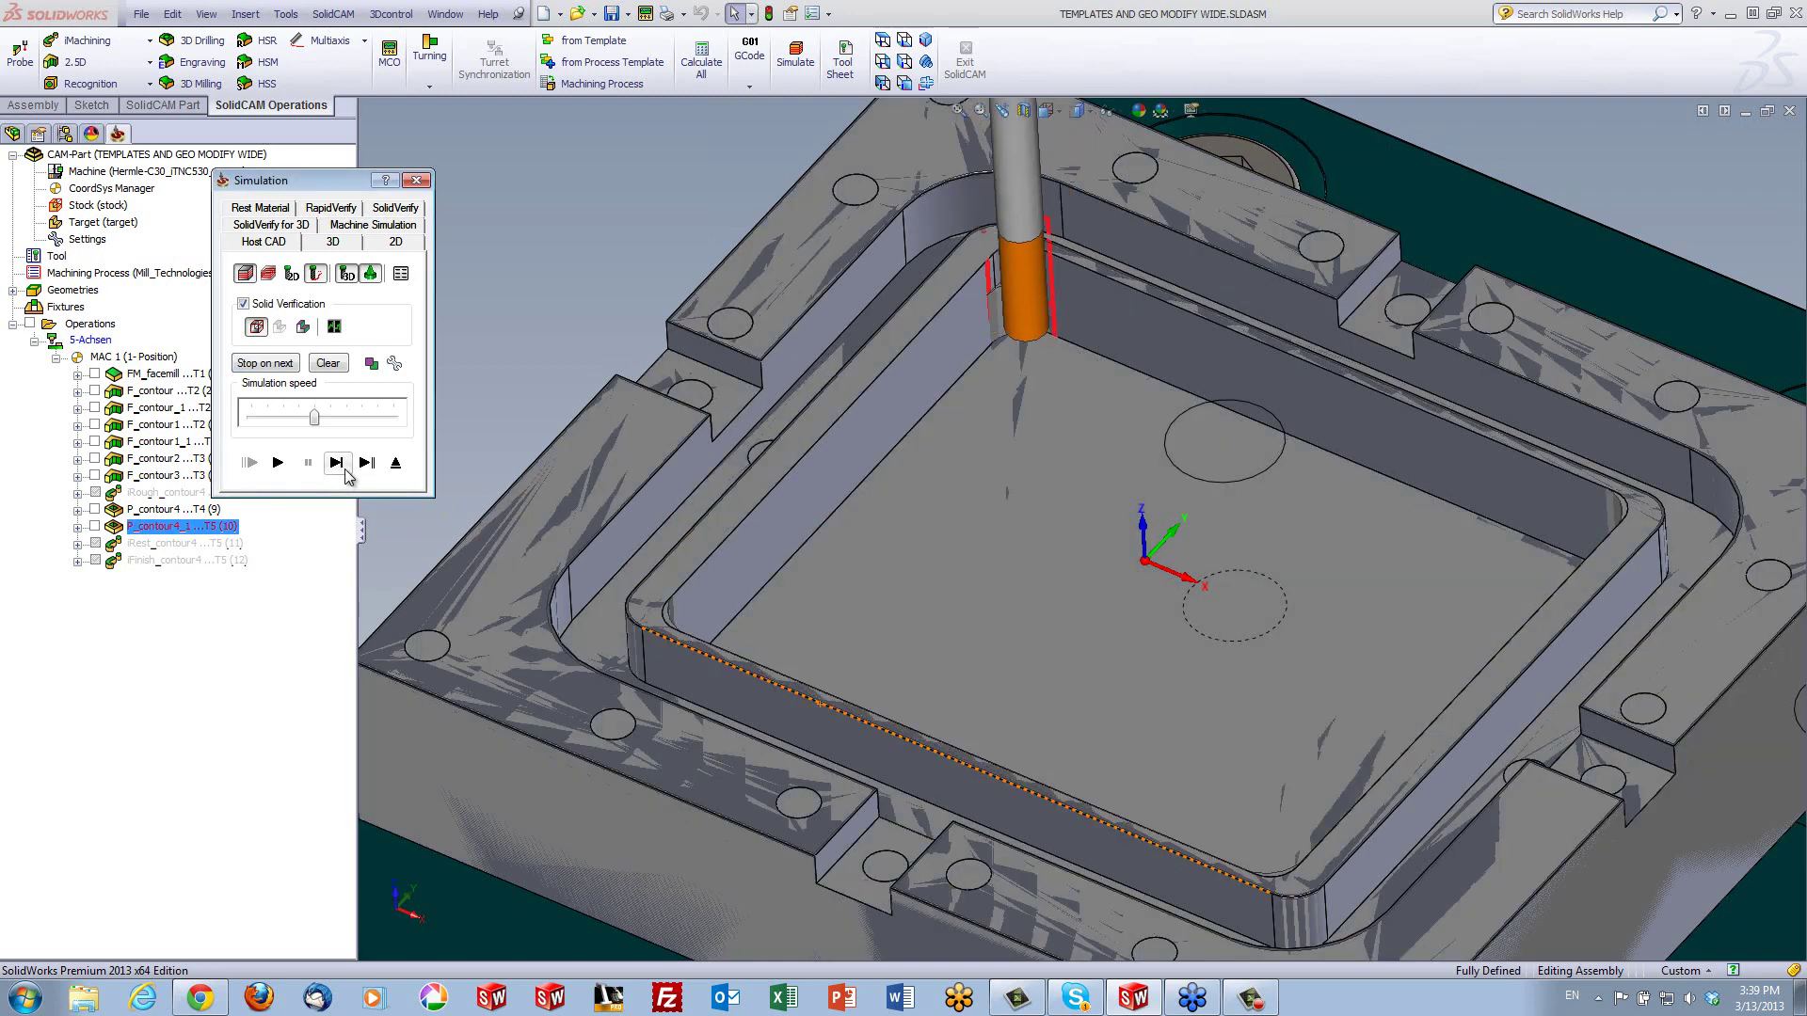
{"action": "left_click", "coordinate": [341, 465]}
{"action": "left_click", "coordinate": [340, 465]}
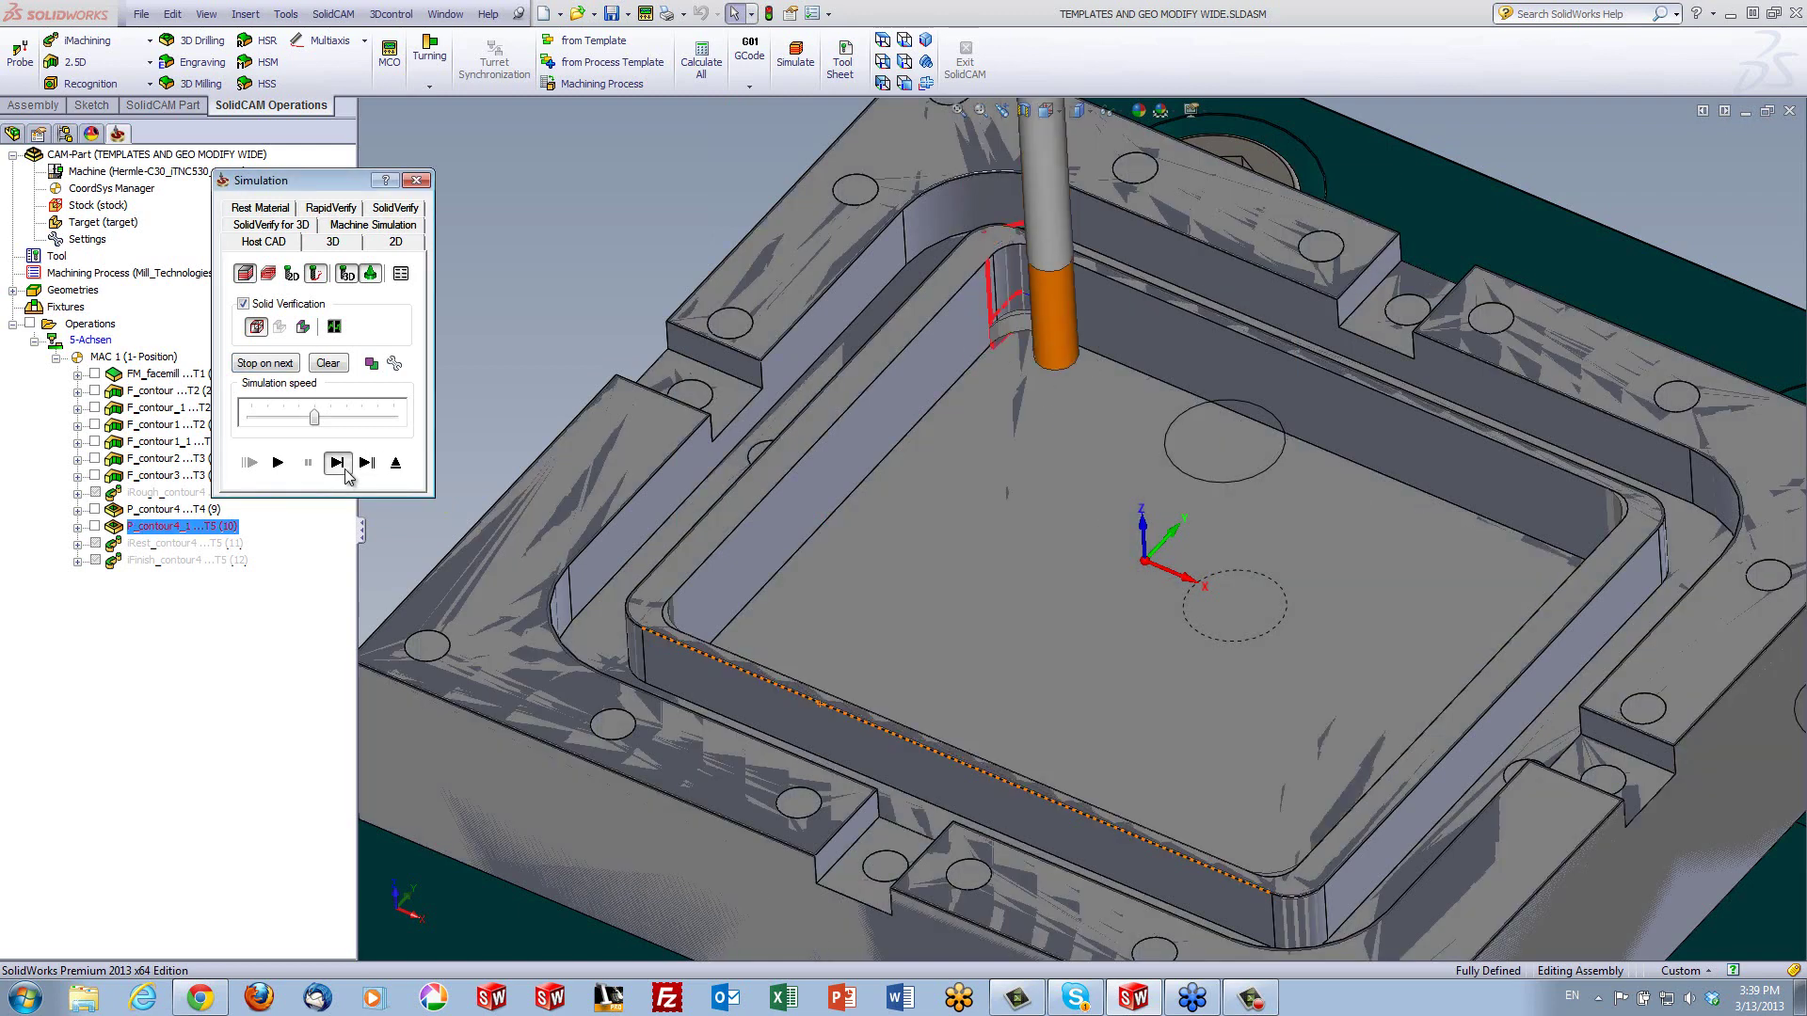
{"action": "left_click", "coordinate": [277, 462]}
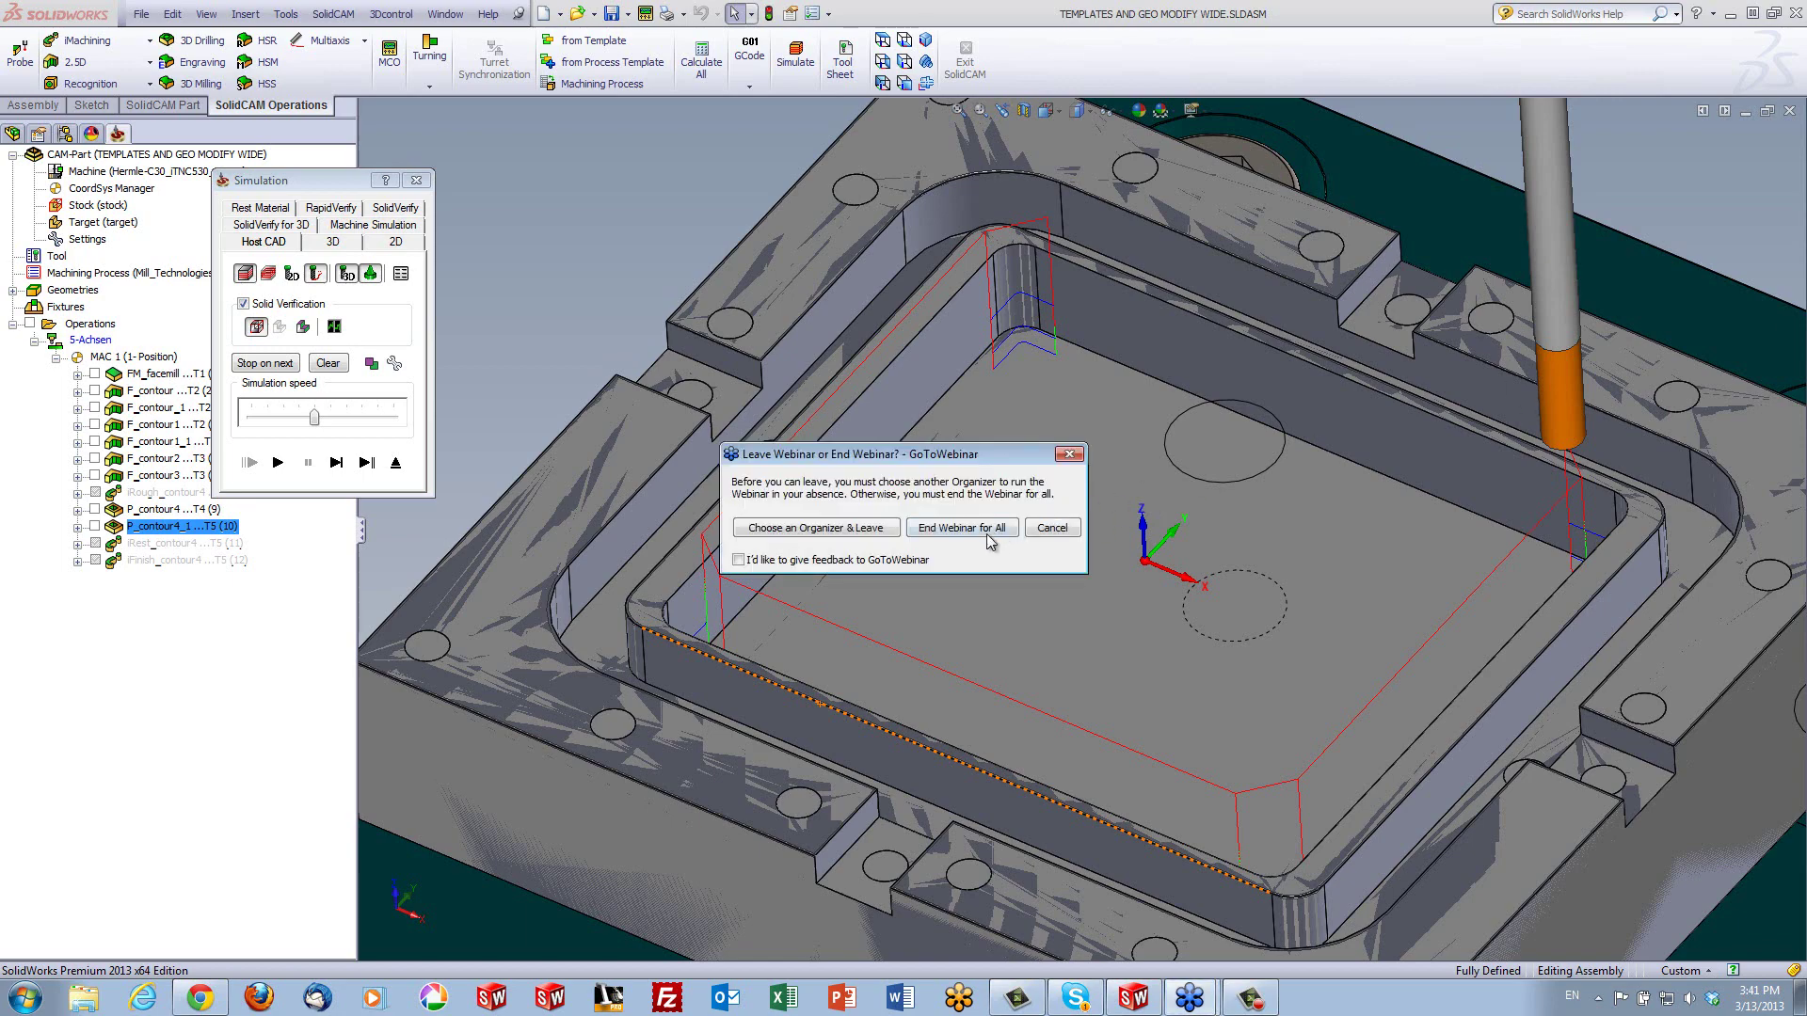
Switch to GoToWebinar and end the webinar for all attendees
{"action": "left_click", "coordinate": [988, 529]}
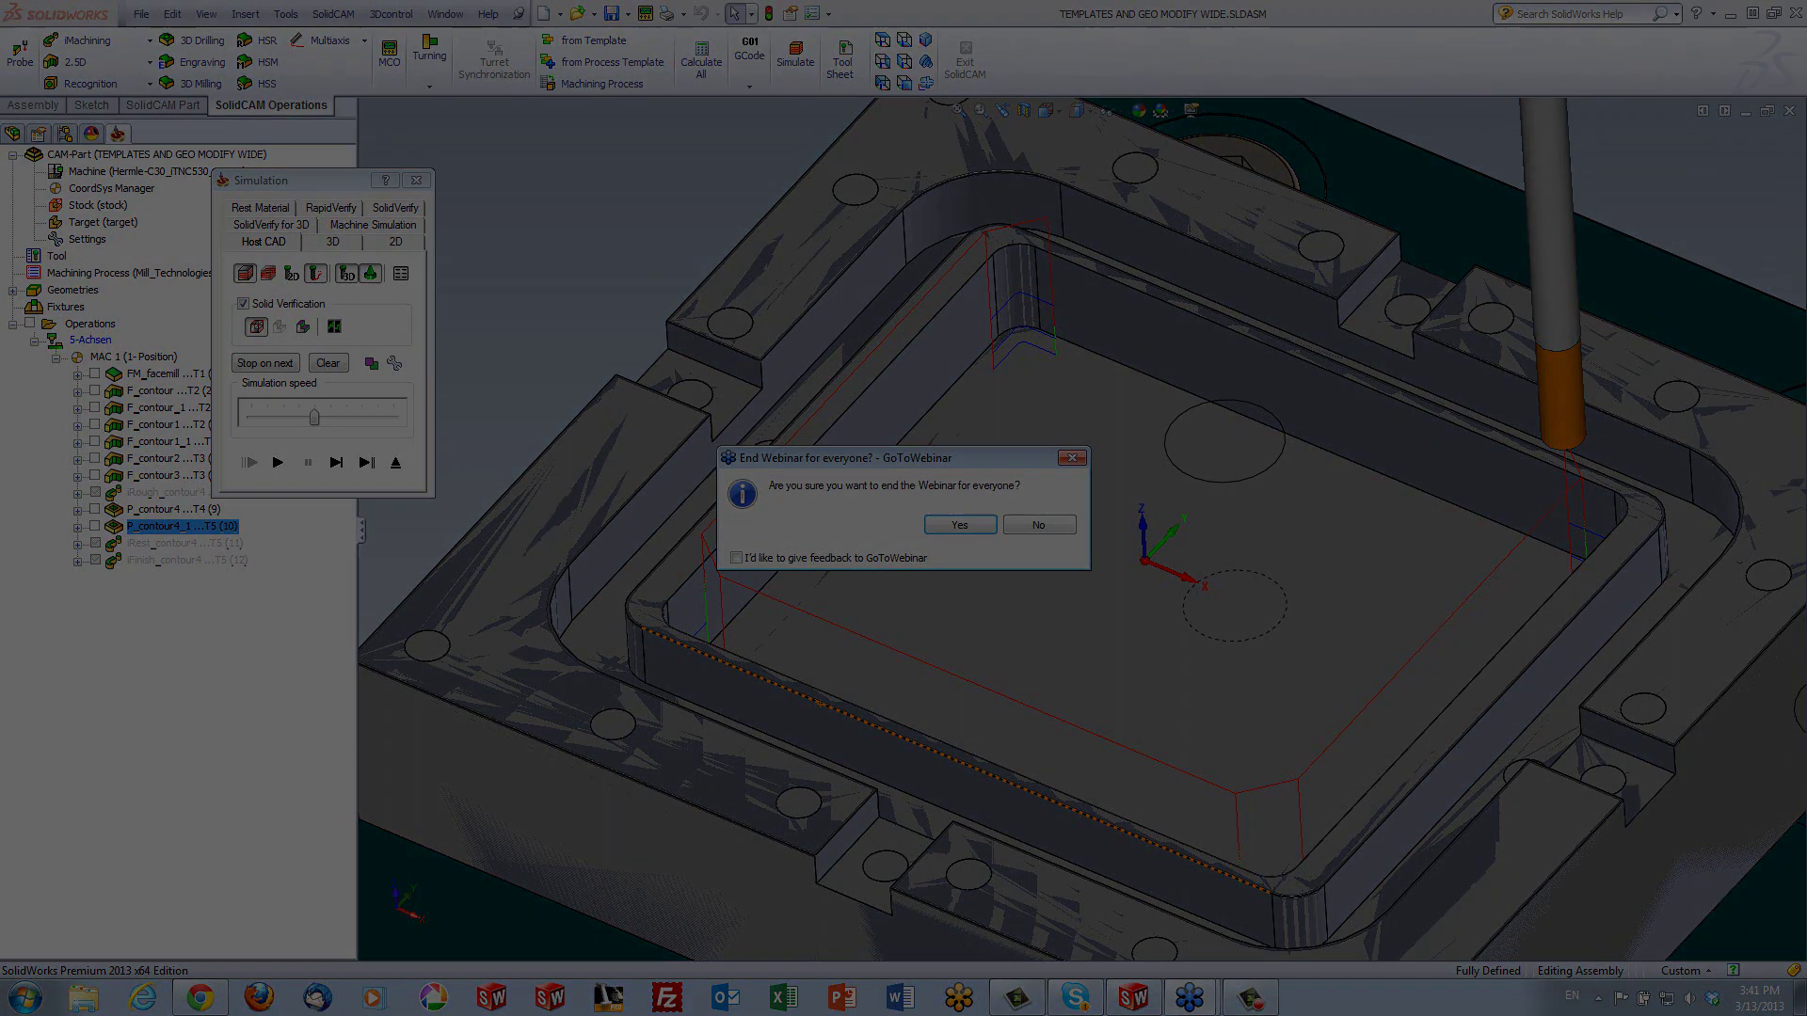